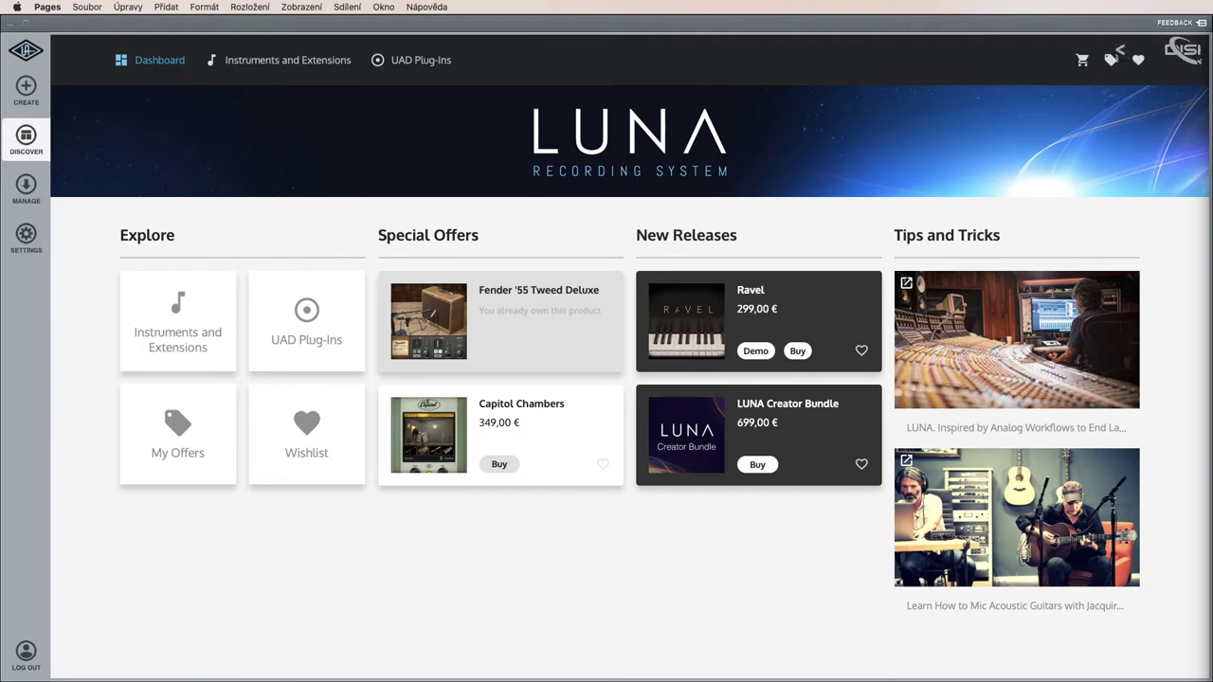
Create a new LUNA session named "Santa Fe", keeping the default tempo, signature and location.
left_click(373, 600)
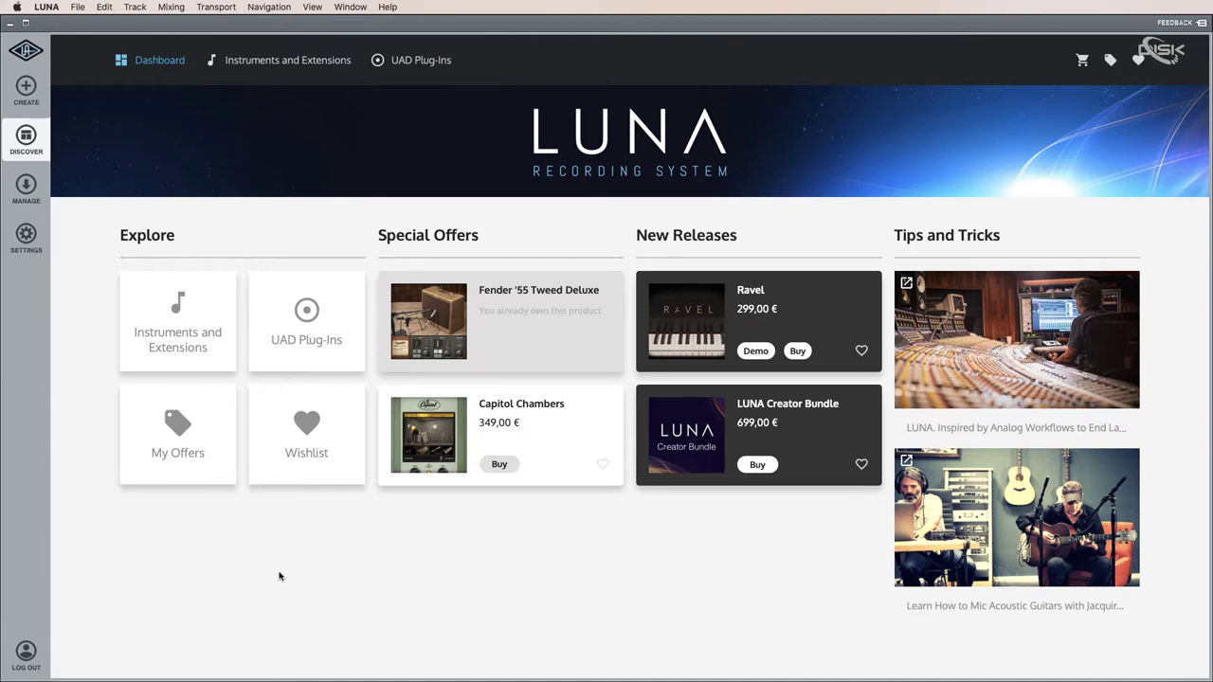
left_click(26, 88)
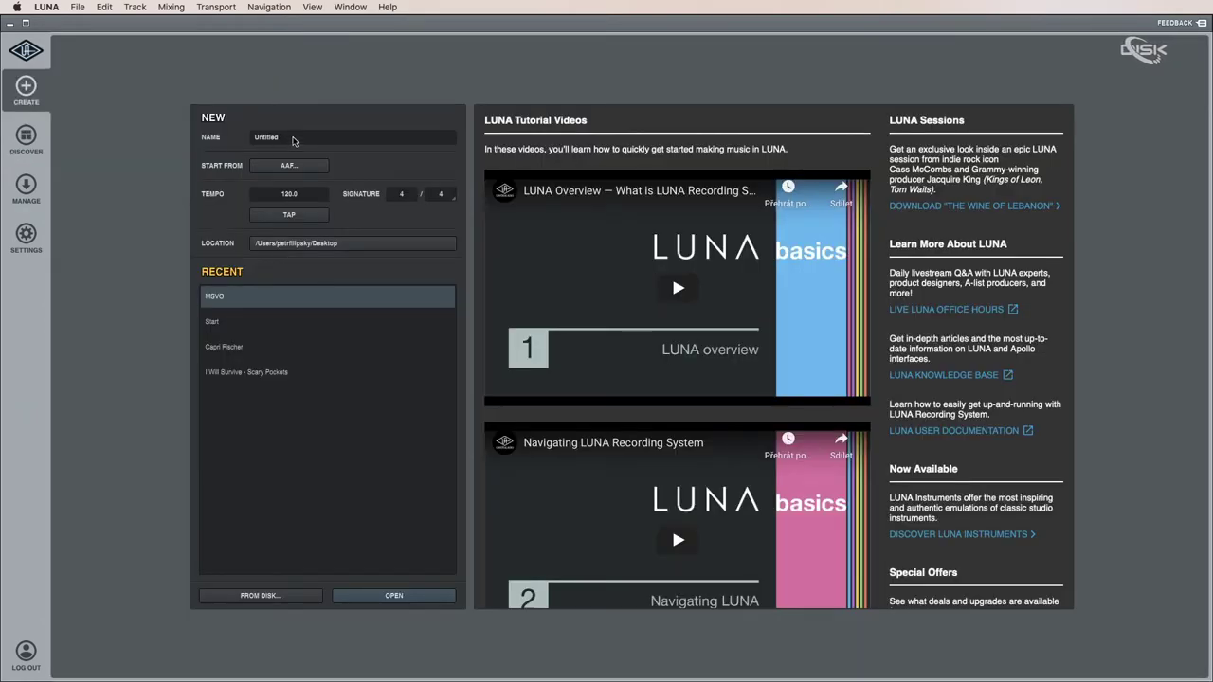
left_click(293, 139)
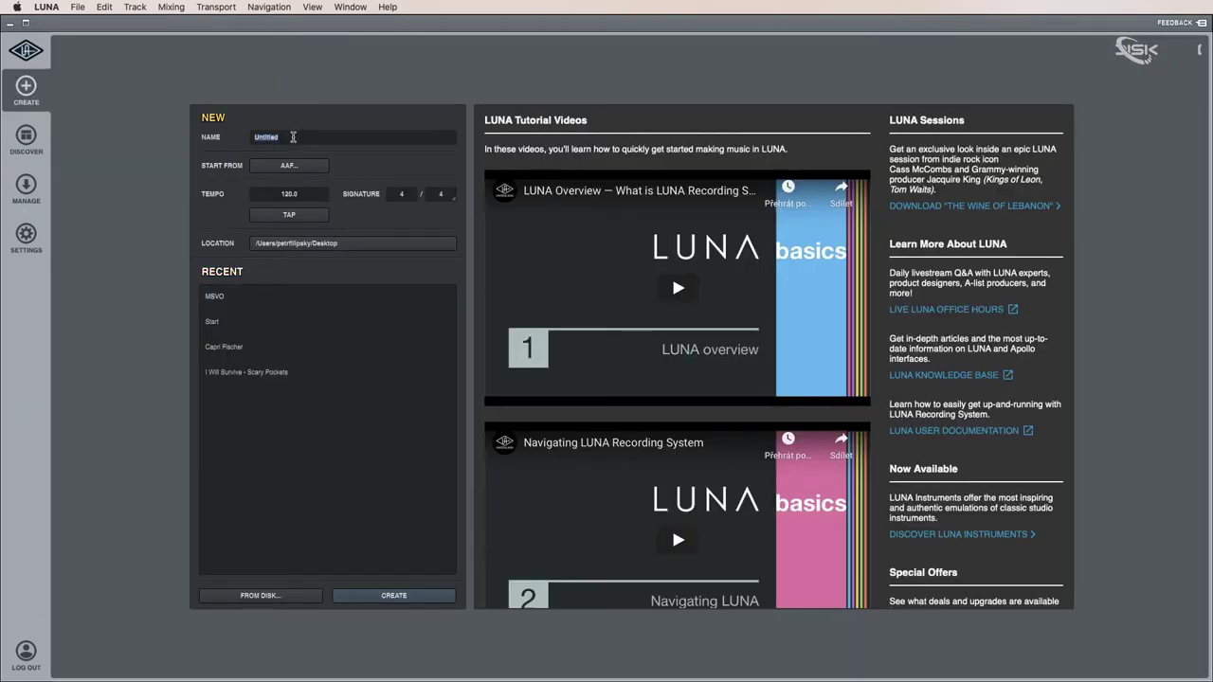
type("Santa Fe")
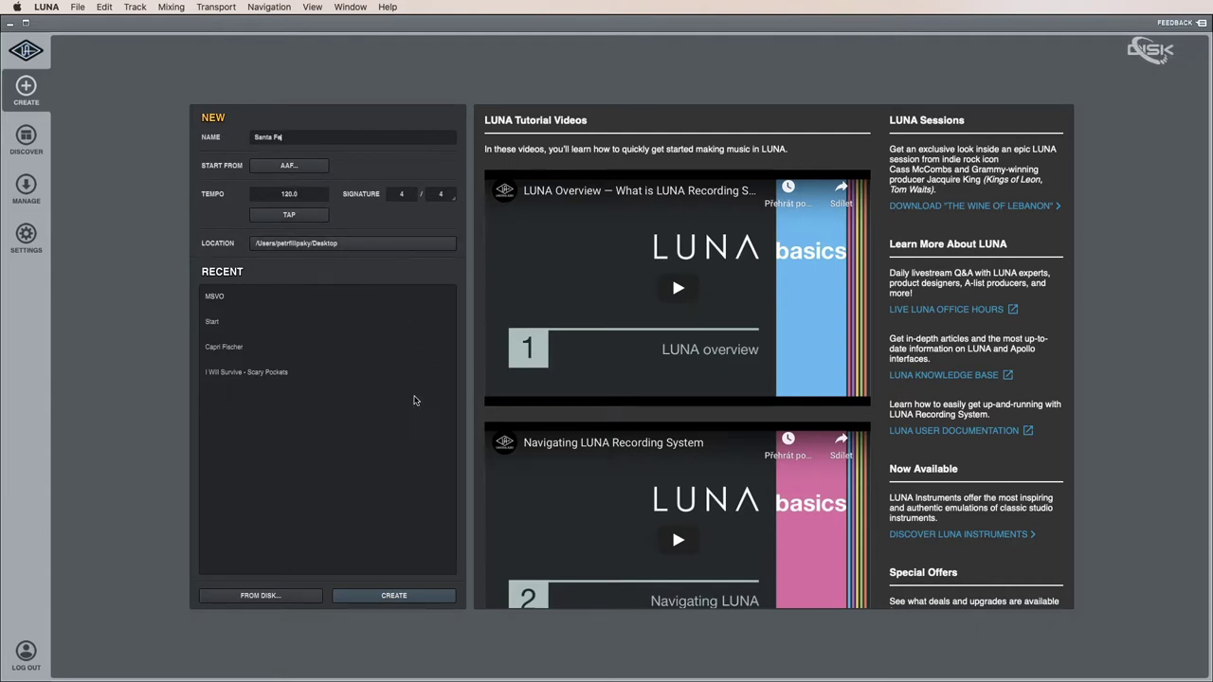
left_click(394, 596)
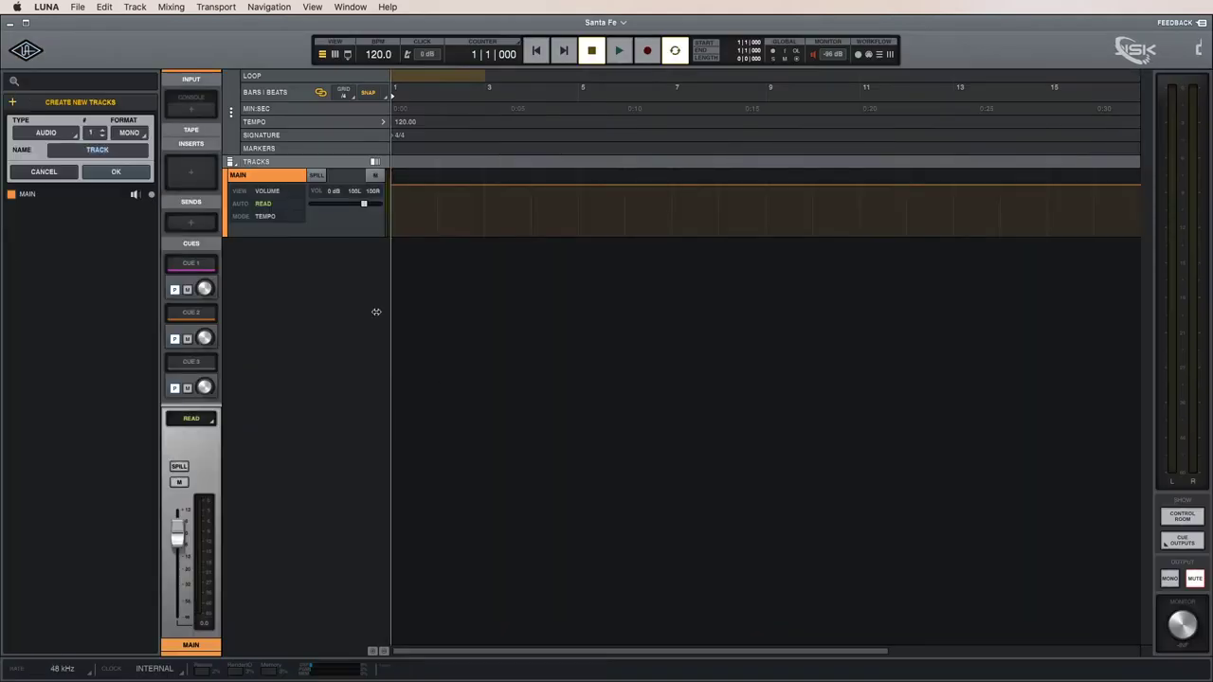
Cancel the creation of new tracks and select the MAIN track.
left_click(13, 104)
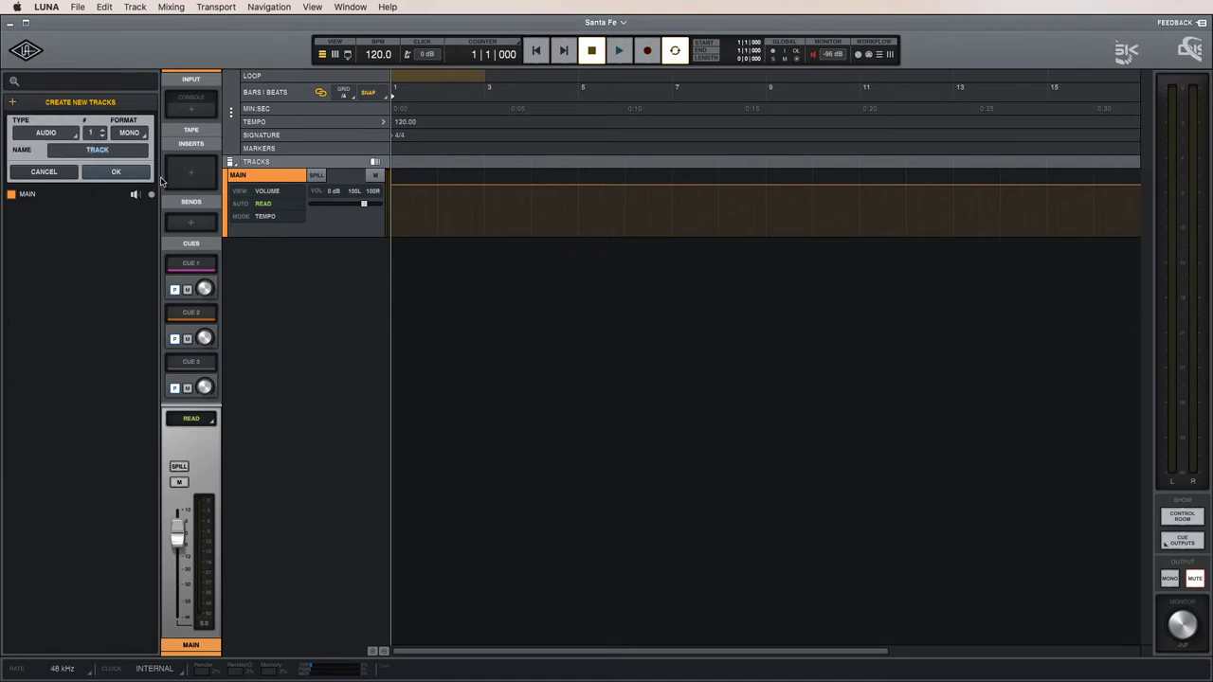
left_click(44, 172)
double_click(270, 175)
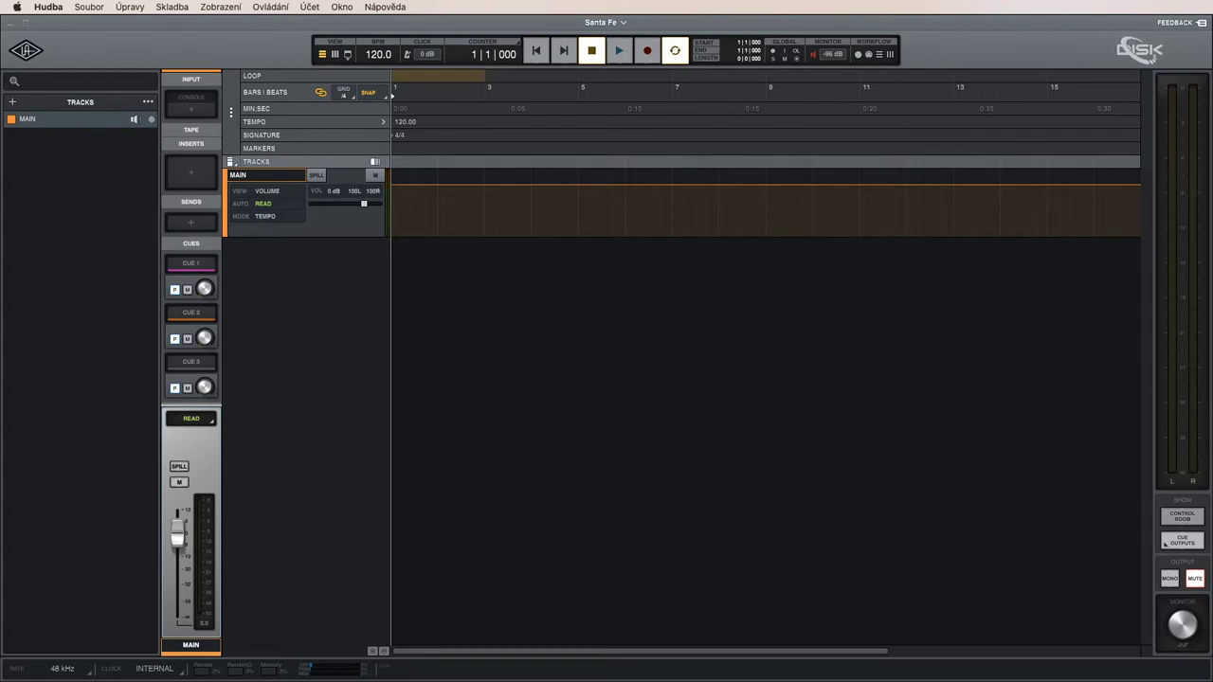
Switch to Finder, open a desktop window placed beside the session, and display the contents of the "Fruition - Sante Fe" folder.
key("super+Tab")
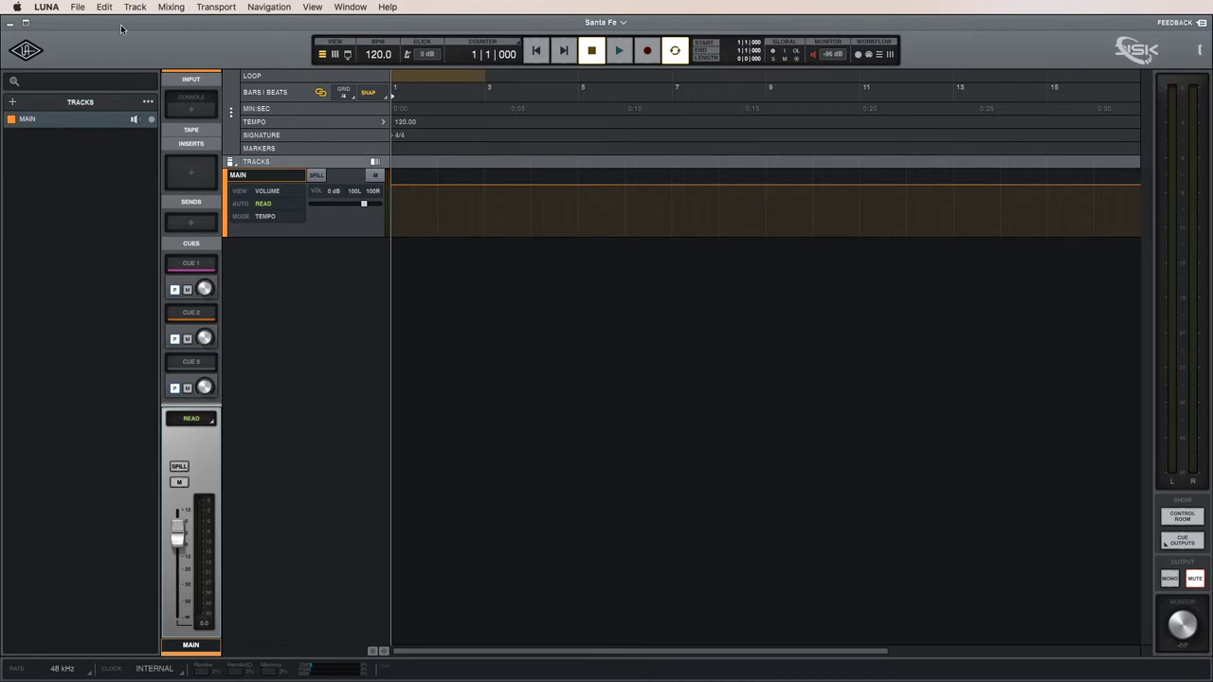
key("super+Tab")
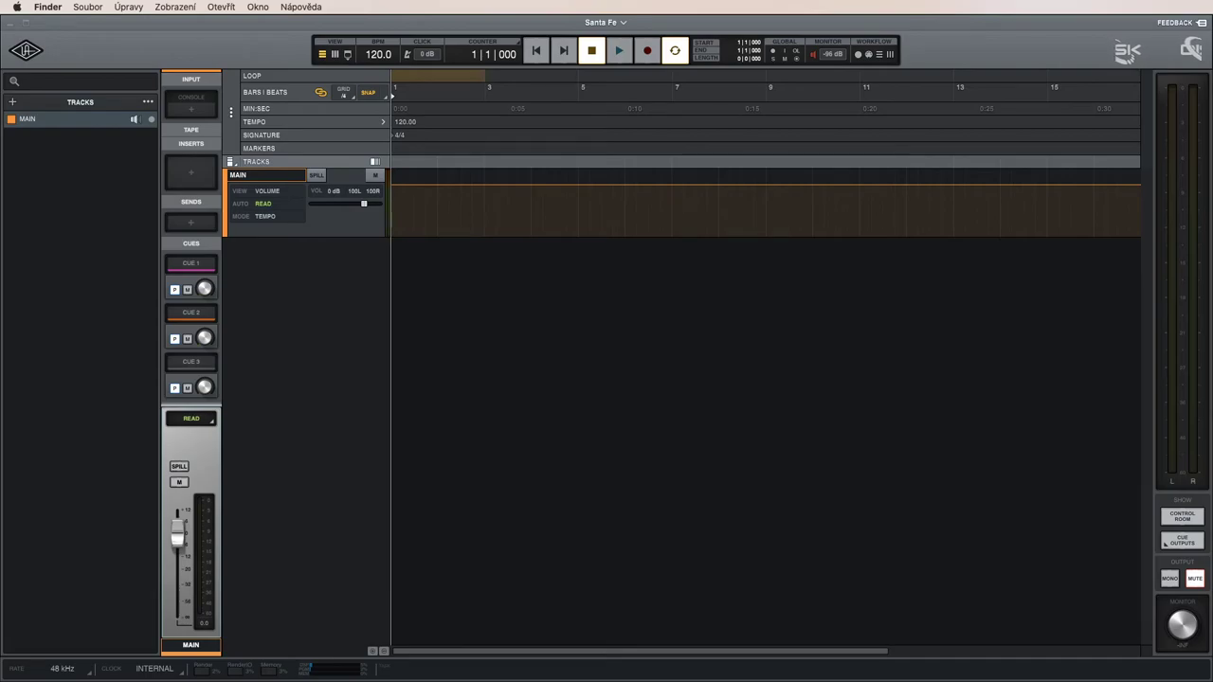
key("super+n")
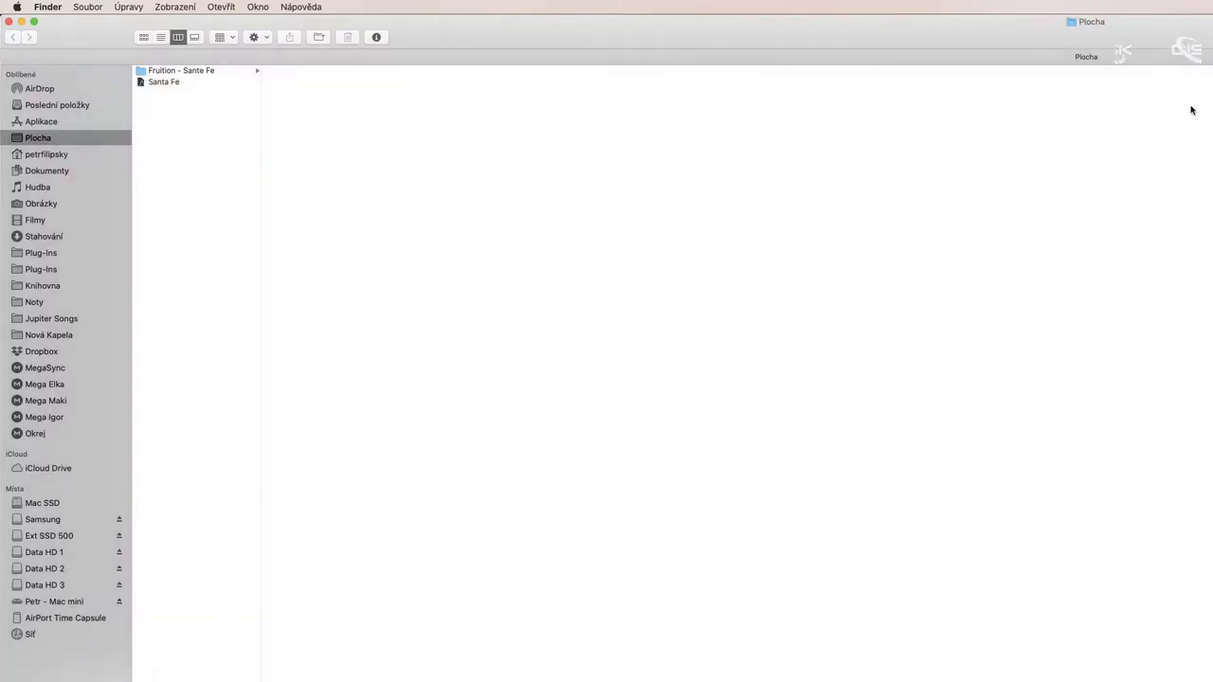
double_click(69, 24)
left_click_drag(537, 123, 688, 124)
left_click(794, 173)
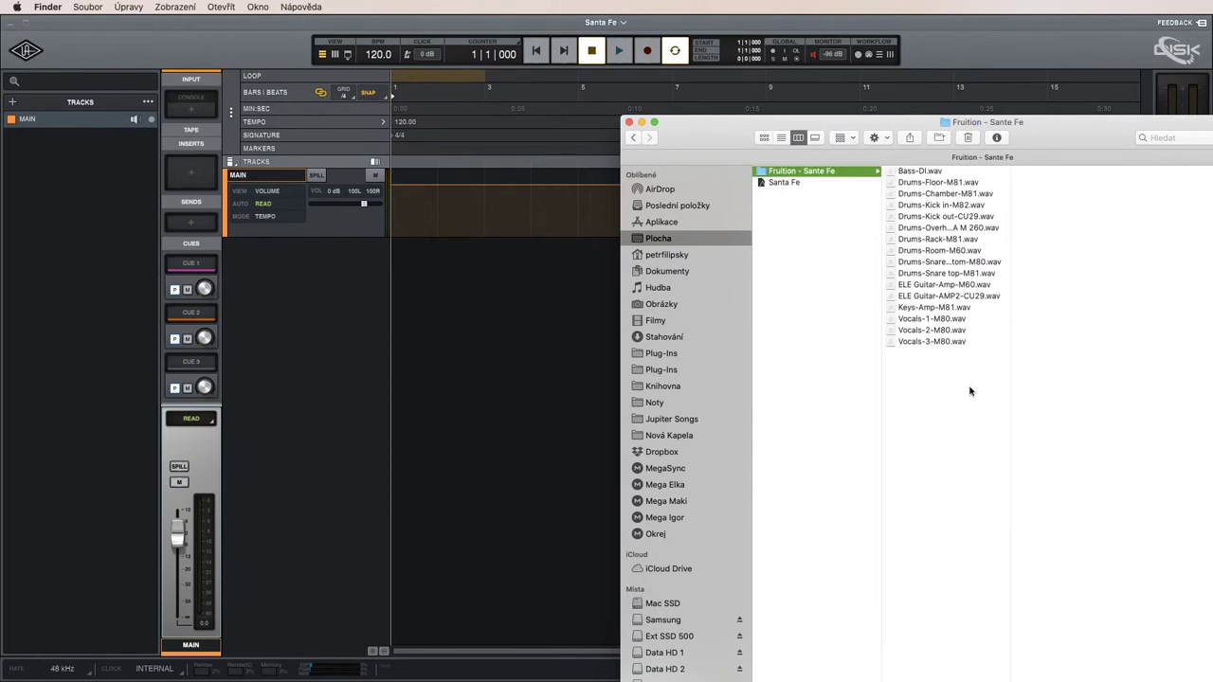
Import all WAV files from the folder into the session as new tracks, close the Finder window and return to LUNA.
left_click_drag(938, 384, 49, 115)
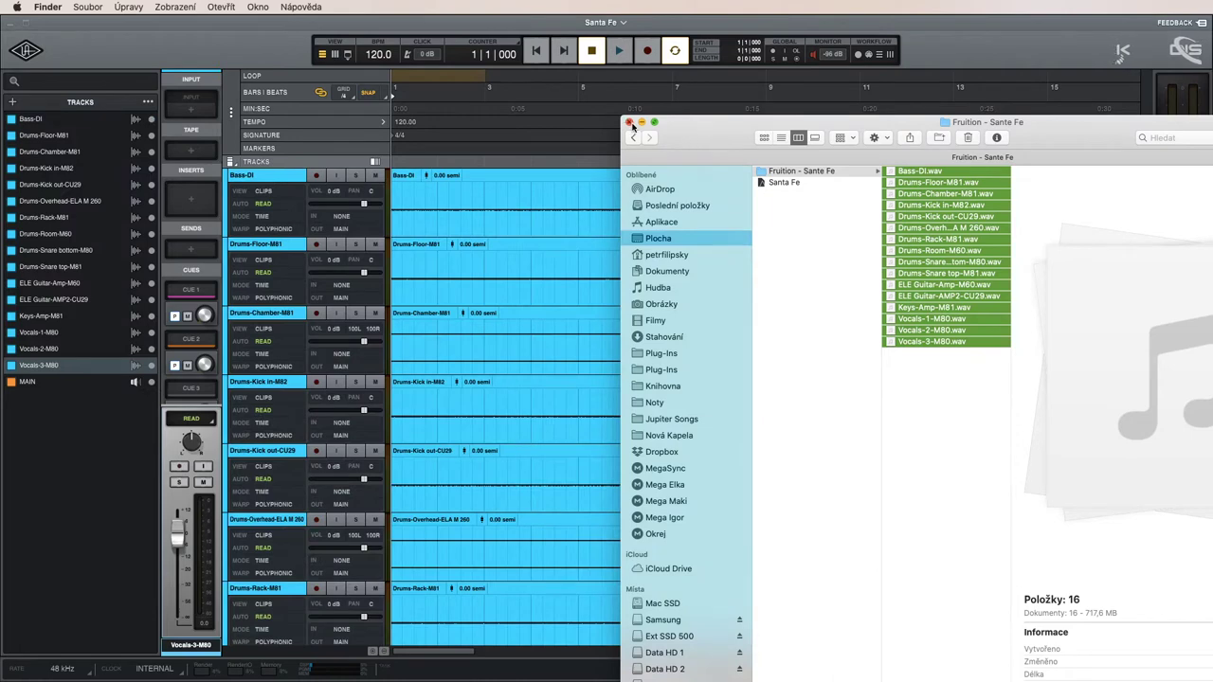
left_click(628, 122)
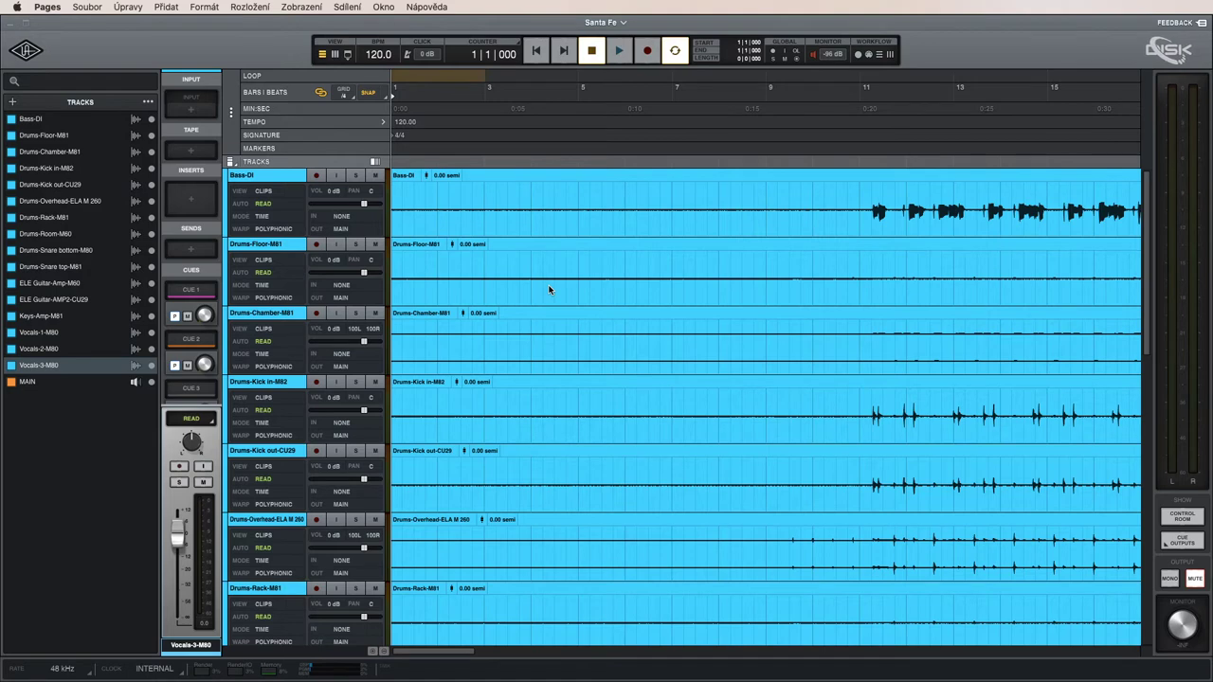
left_click(694, 166)
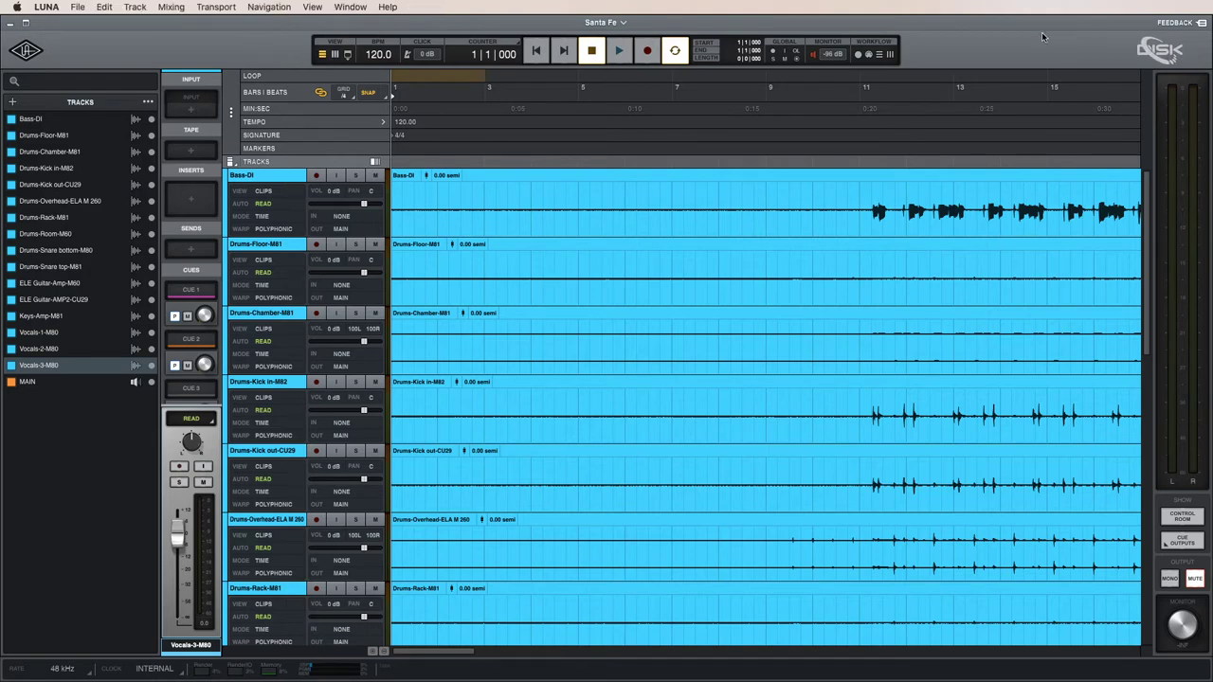
Show the mixer and move Drums-Kick in, Kick out, Snare bottom and Snare top, in that order, ahead of Bass-DI.
key("super+equal")
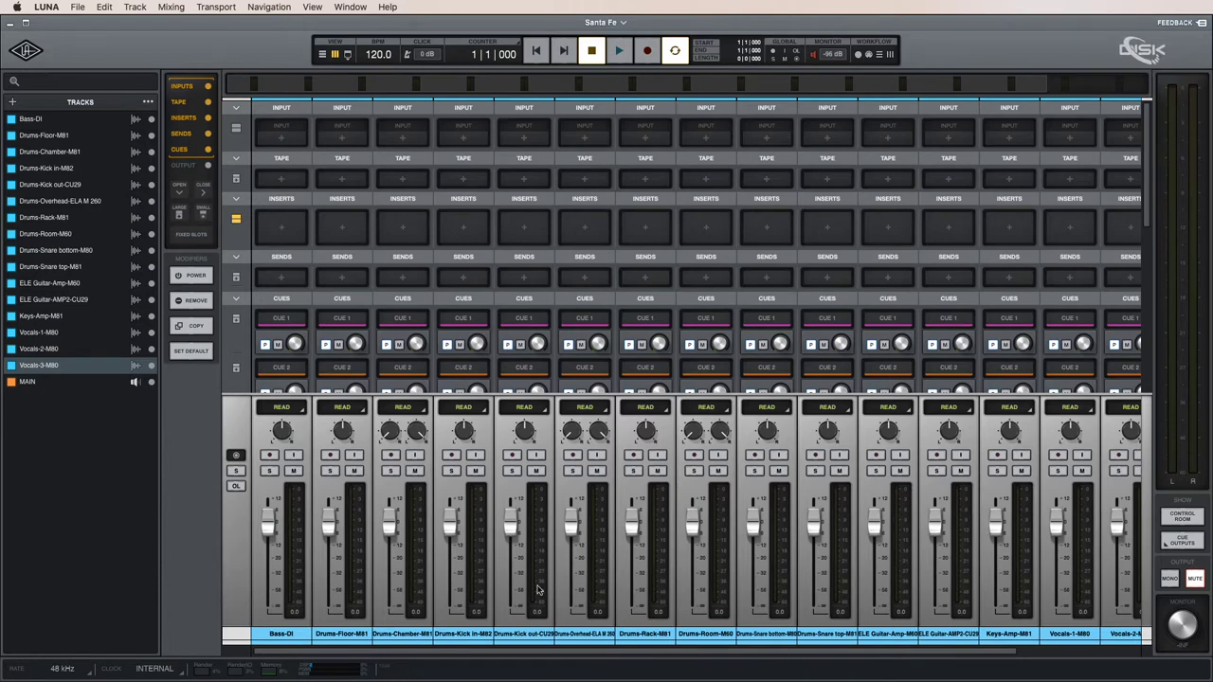
left_click_drag(462, 644, 411, 640)
left_click_drag(524, 635, 344, 642)
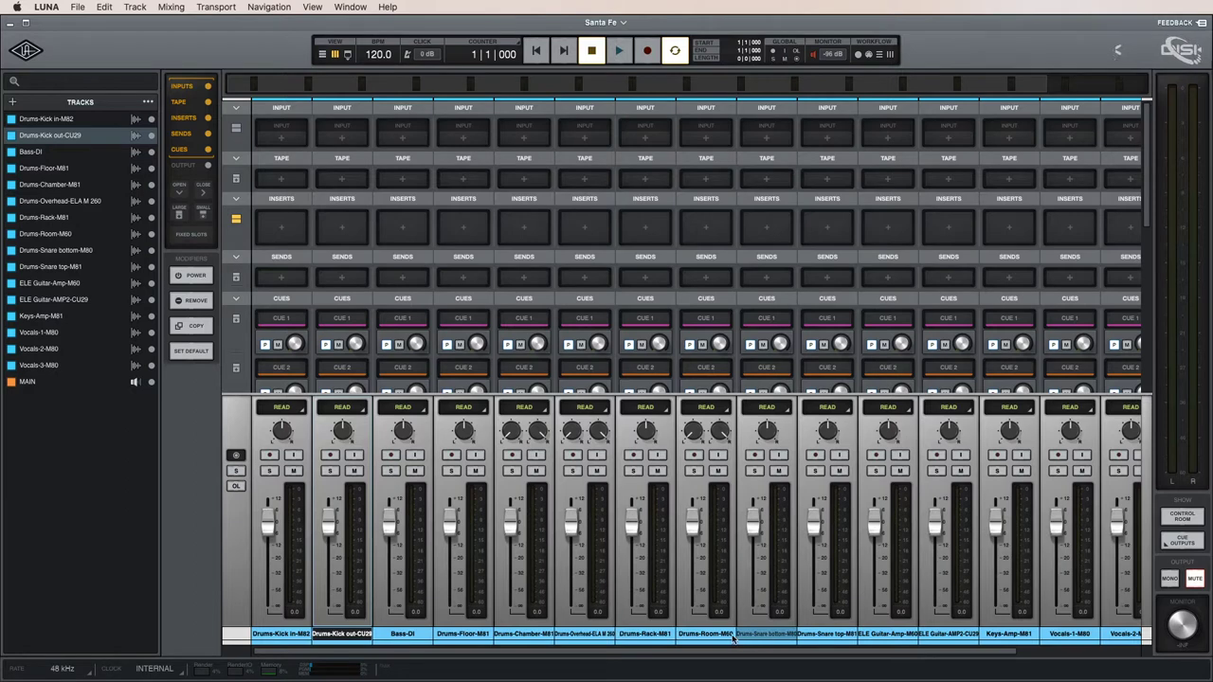
left_click_drag(774, 638, 409, 636)
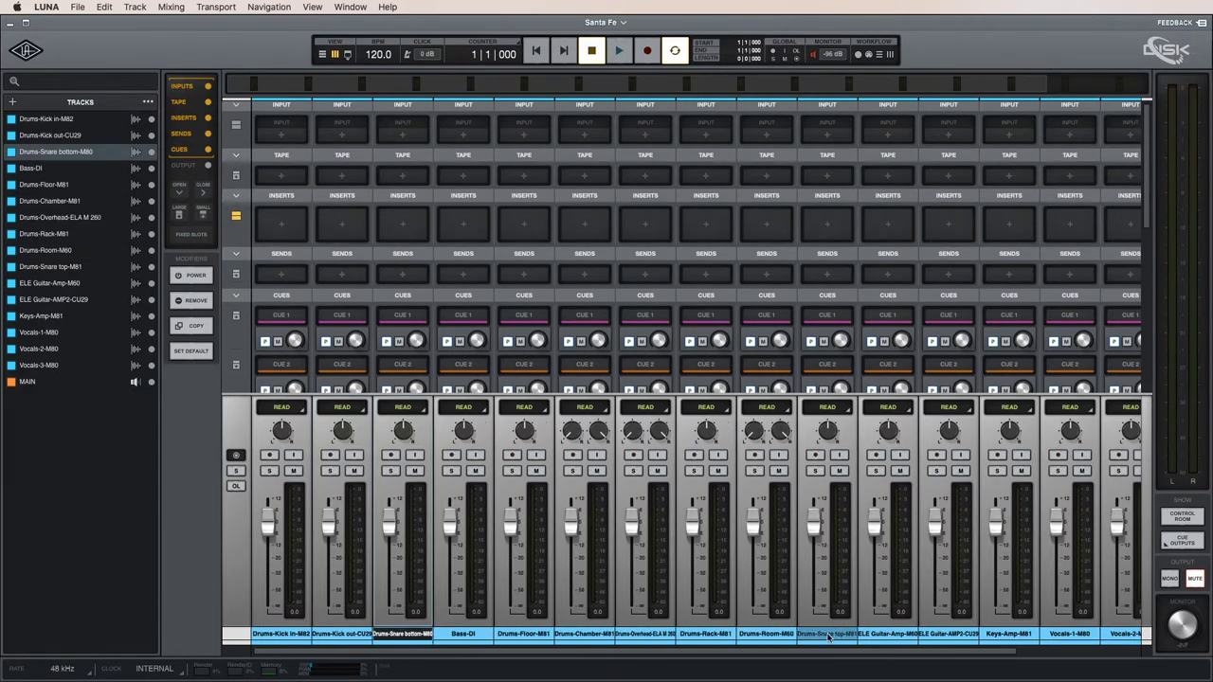
left_click_drag(828, 638, 479, 651)
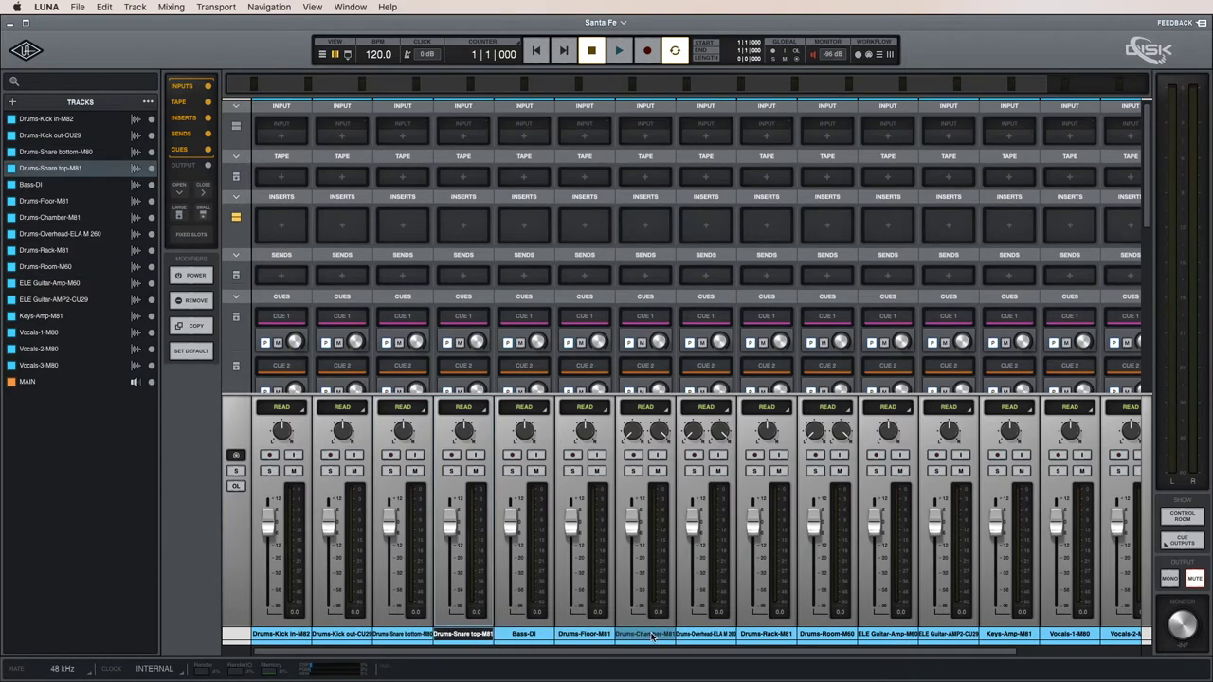
Arrange the remaining drum channels after Snare top as Rack, Floor, Overhead, Room and Chamber, all before Bass-DI.
left_click_drag(675, 636, 524, 638)
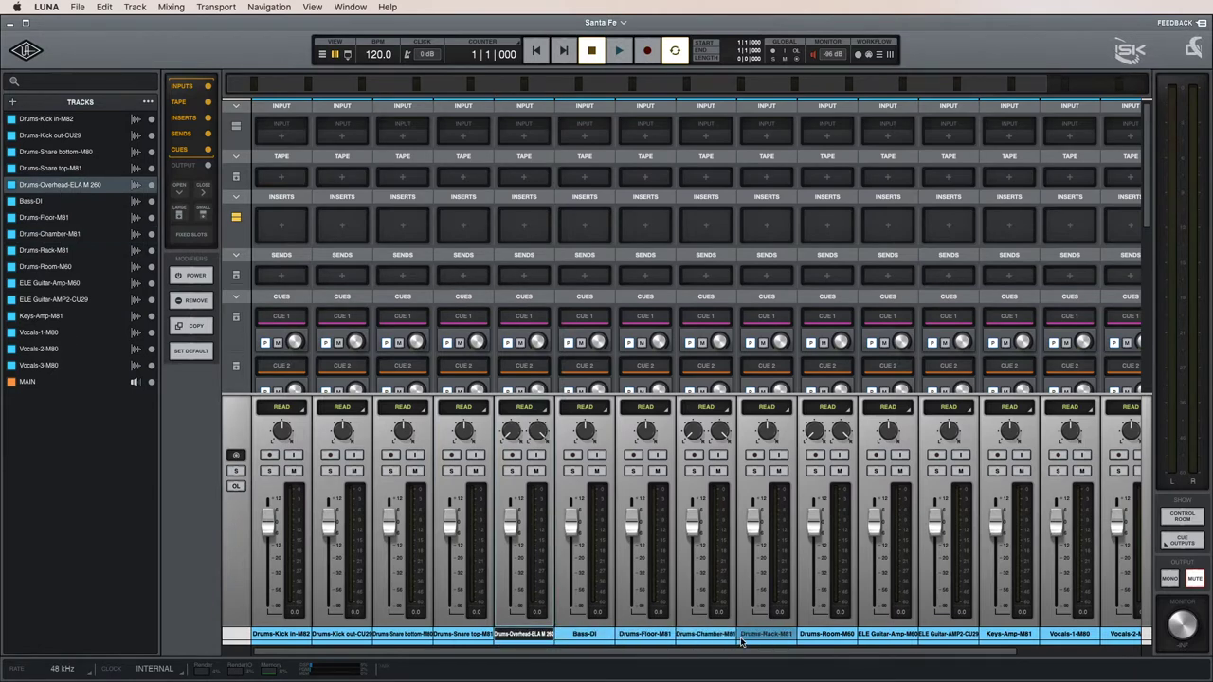
left_click_drag(765, 633, 526, 633)
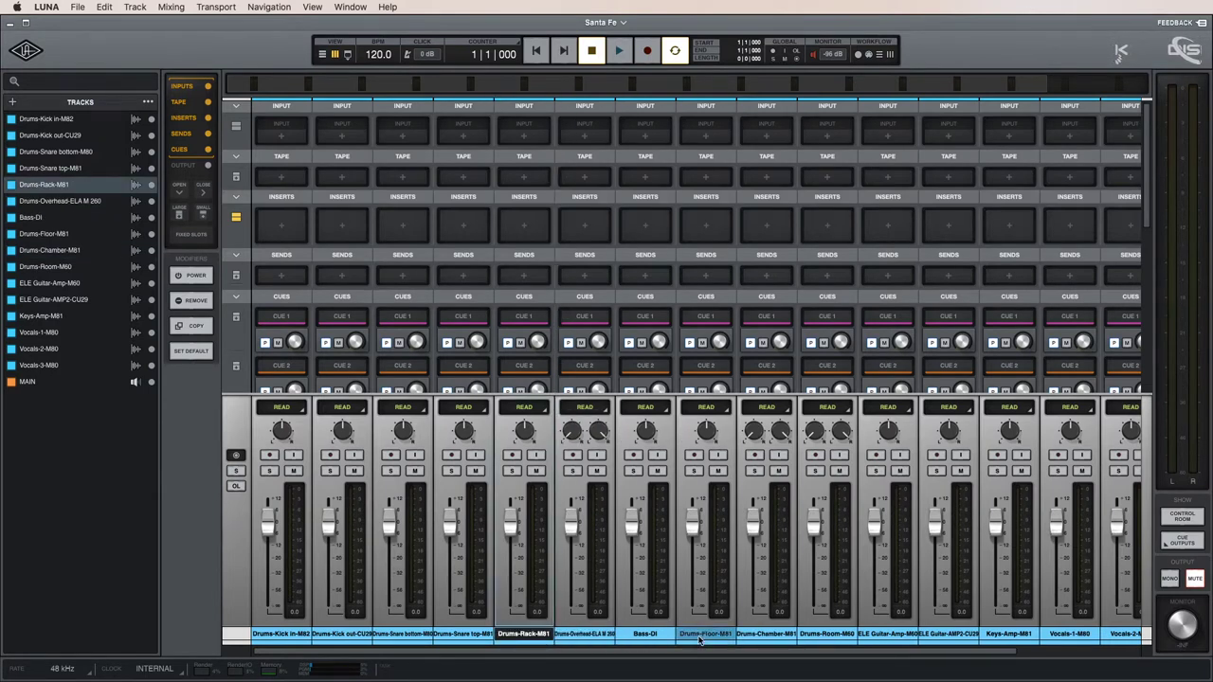
left_click_drag(699, 635, 626, 637)
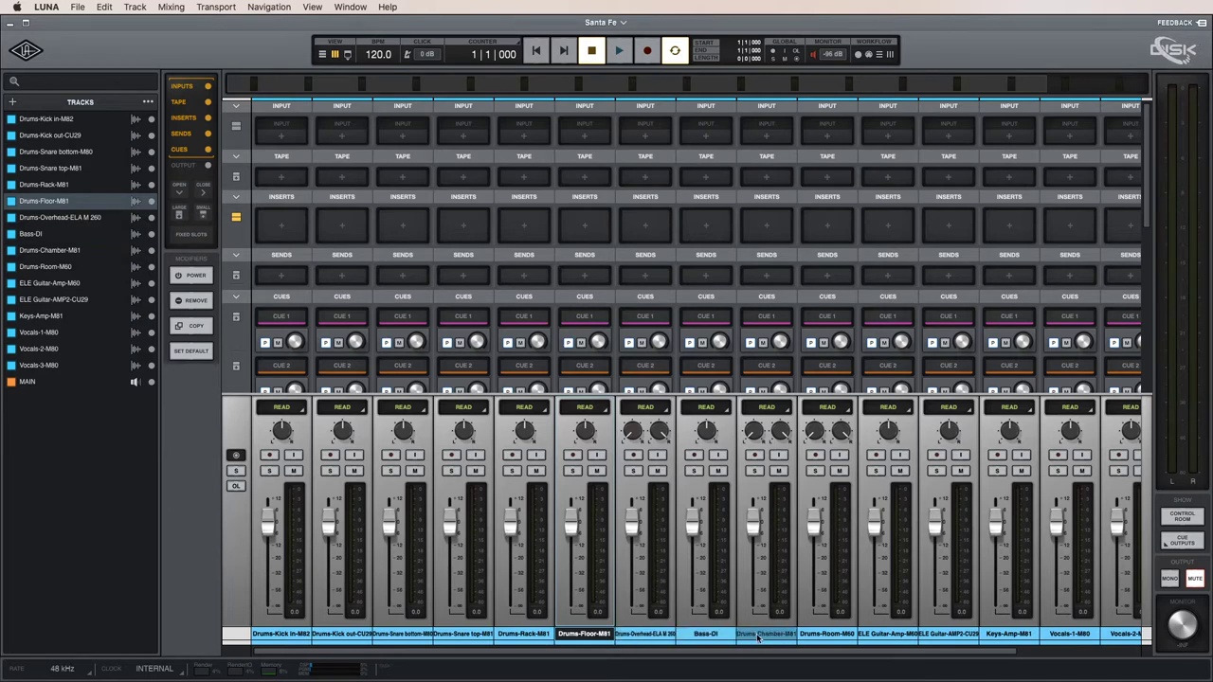
left_click_drag(822, 636, 706, 637)
left_click_drag(839, 644, 772, 641)
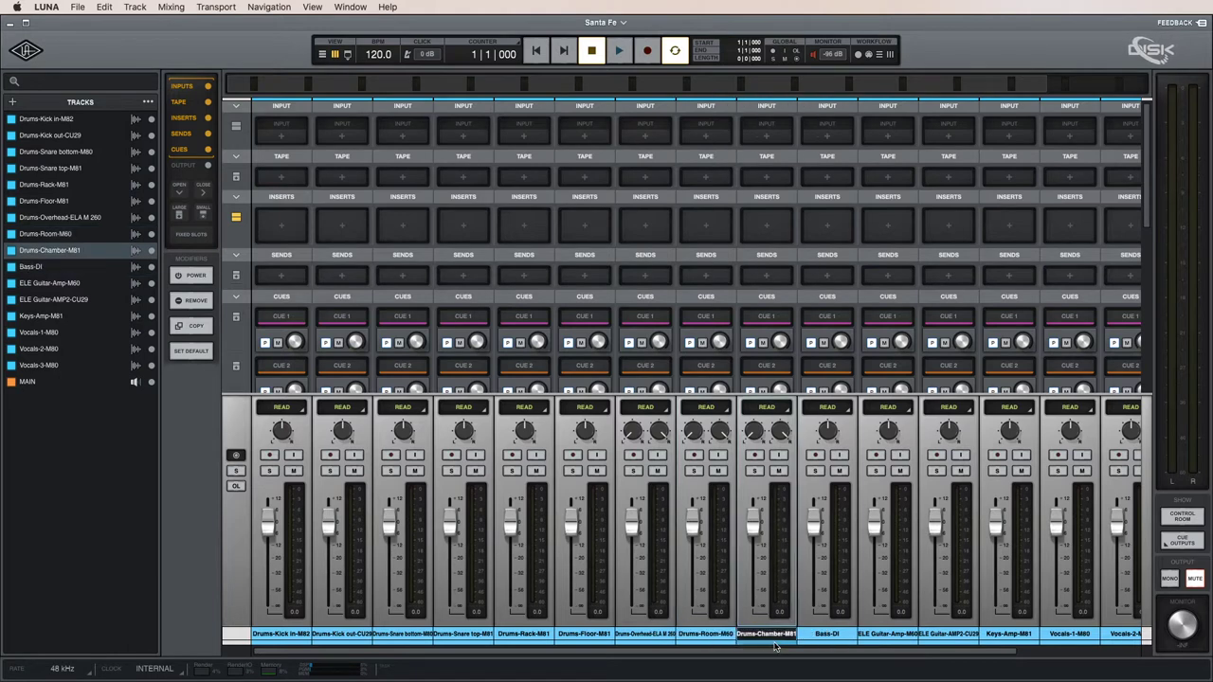
Check the order of the Bass-DI, two ELE Guitar and Keys-Amp channels by selecting them one after another.
left_click(830, 641)
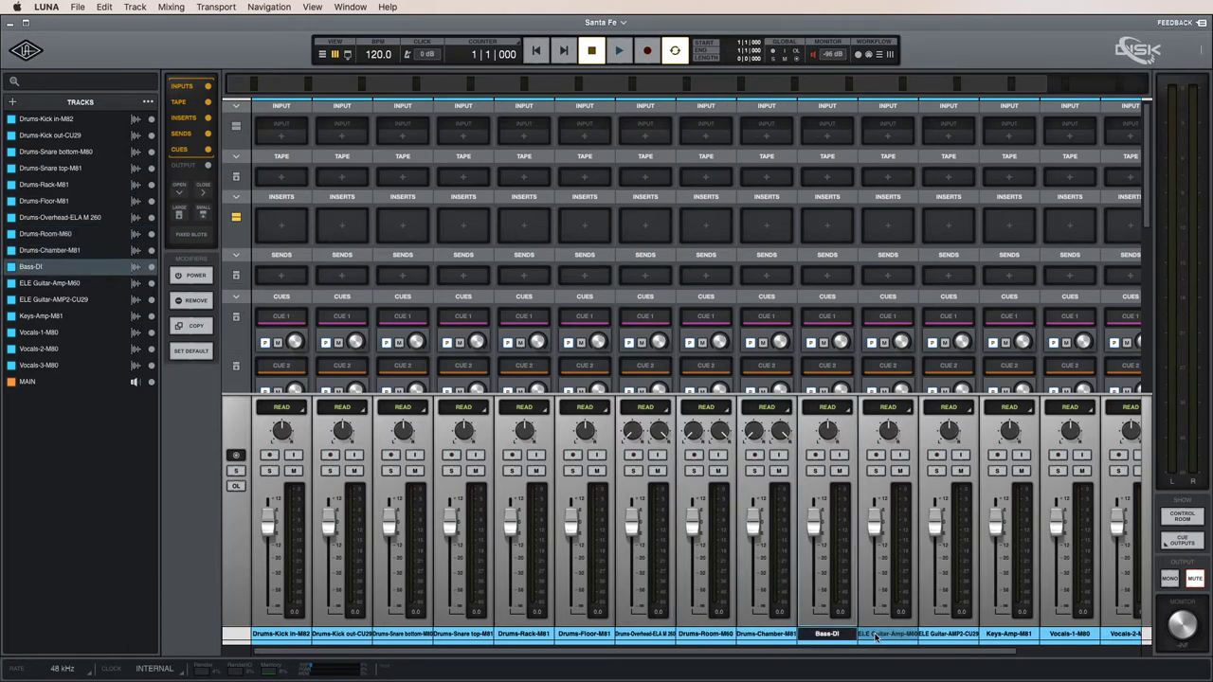
left_click(876, 636)
left_click(948, 637)
left_click(1008, 637)
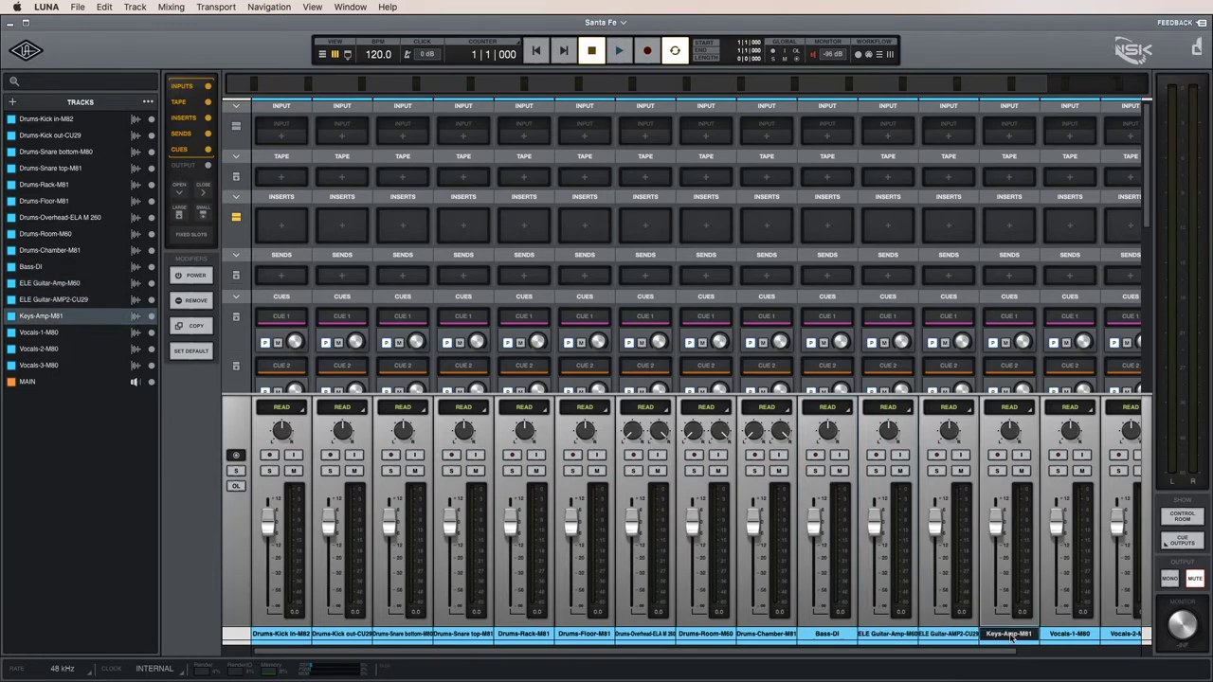
Lower the volume fader of the MAIN channel slightly.
scroll(1053, 639, "right", 3)
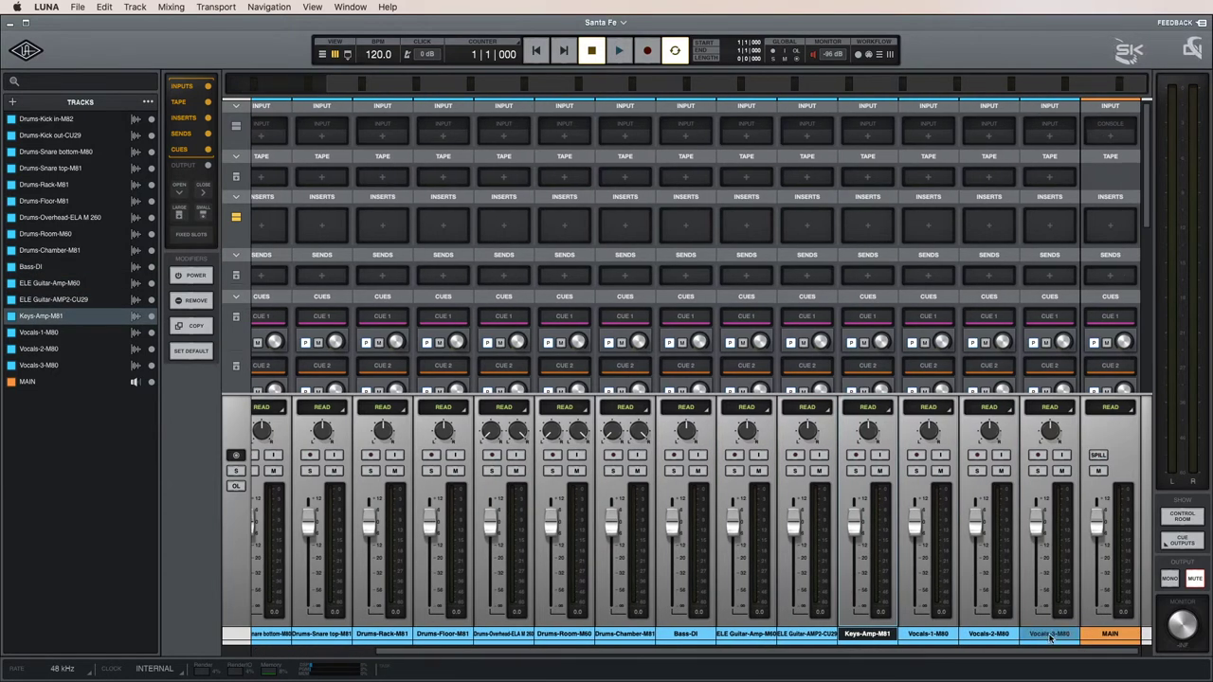
left_click_drag(1100, 519, 1100, 533)
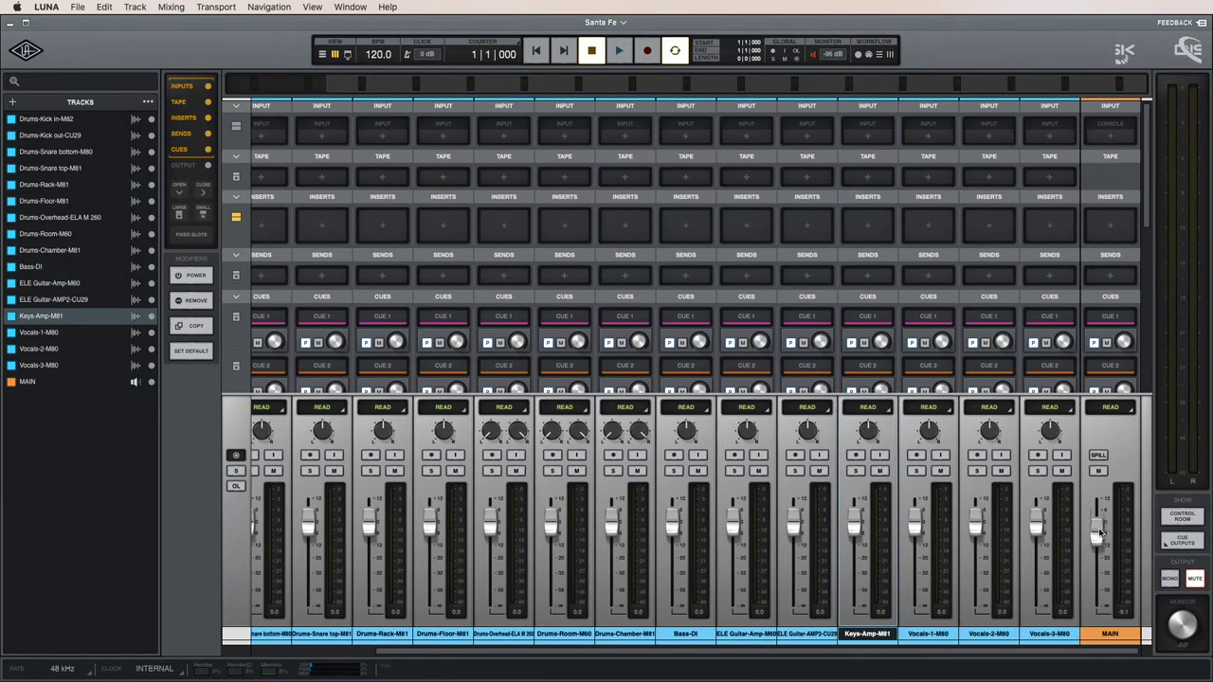
scroll(633, 522, "left", 3)
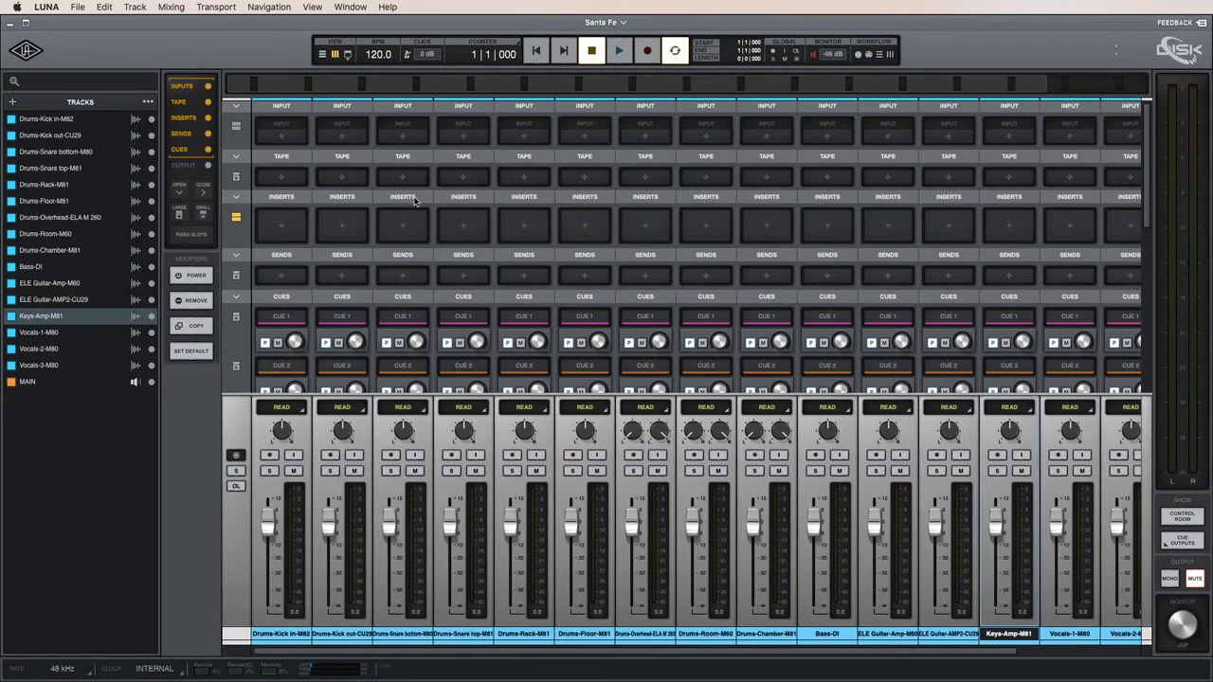
Hide the Cues section on all mixer channels.
scroll(815, 216, "up", 1)
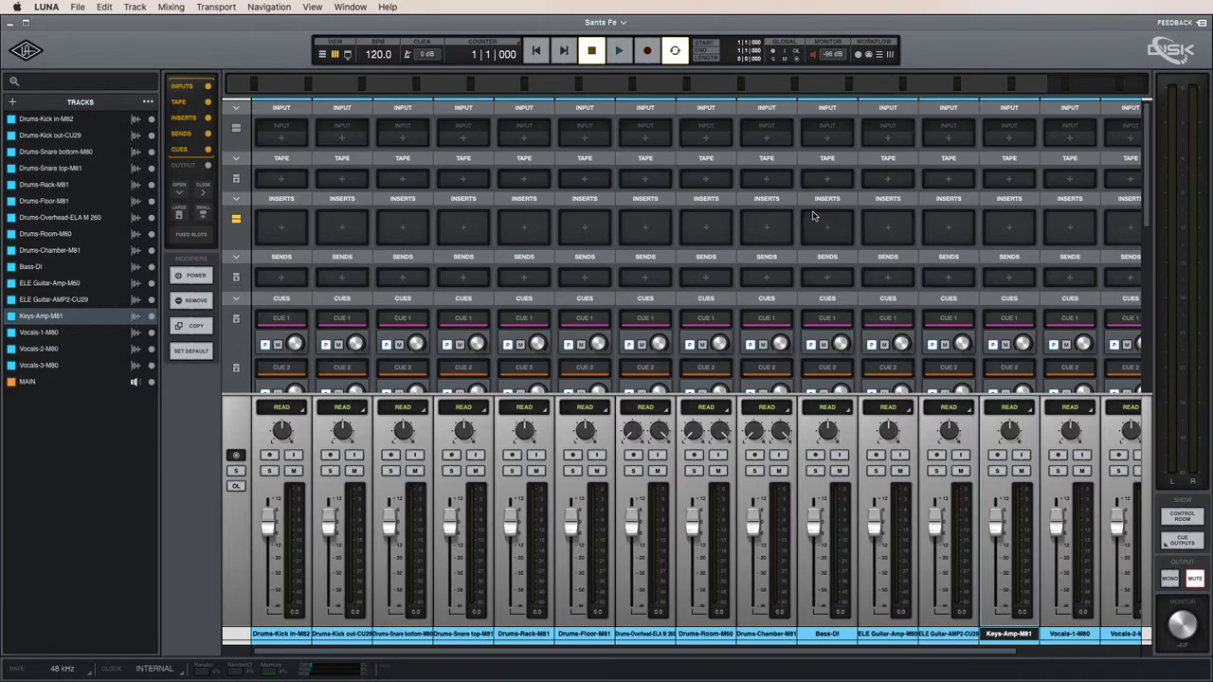
scroll(555, 218, "down", 5)
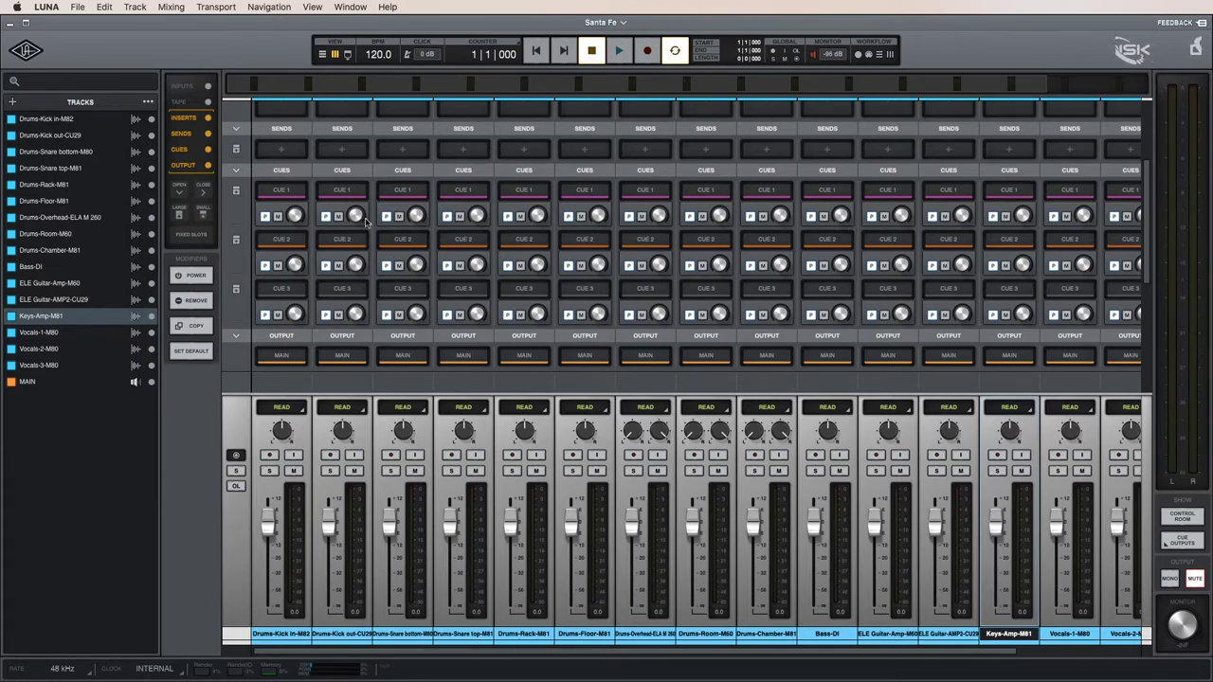
left_click(208, 149)
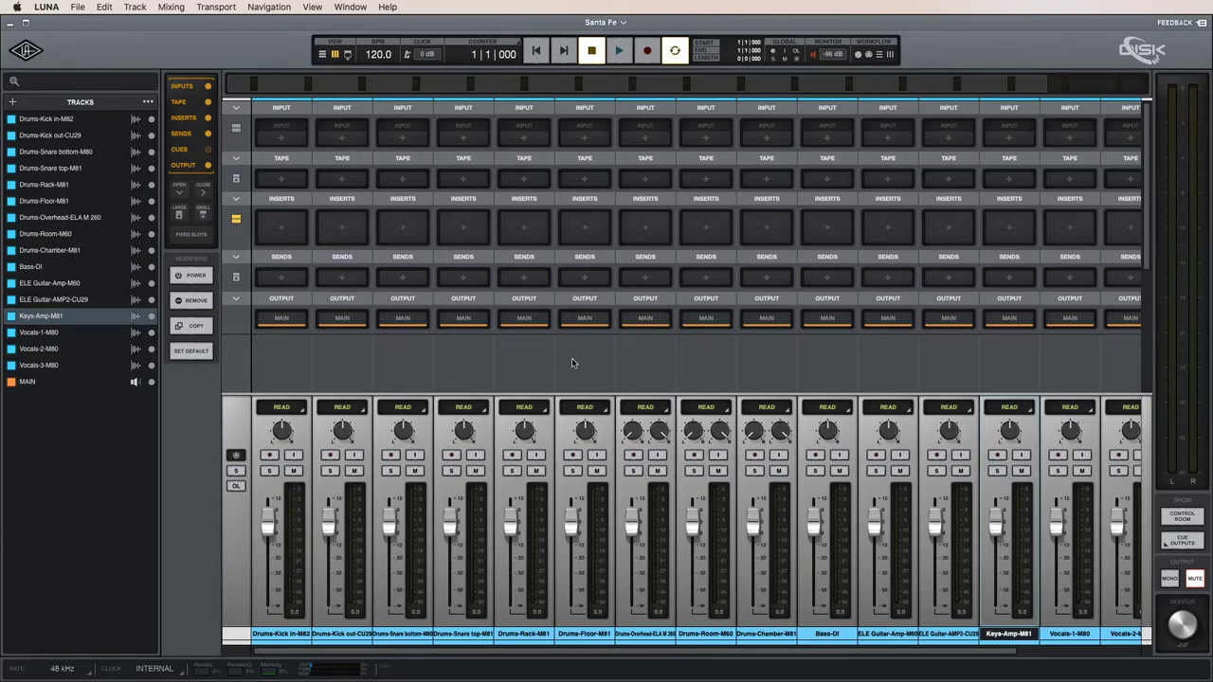
Return to the timeline view and hide the Info bar.
key("super+equal")
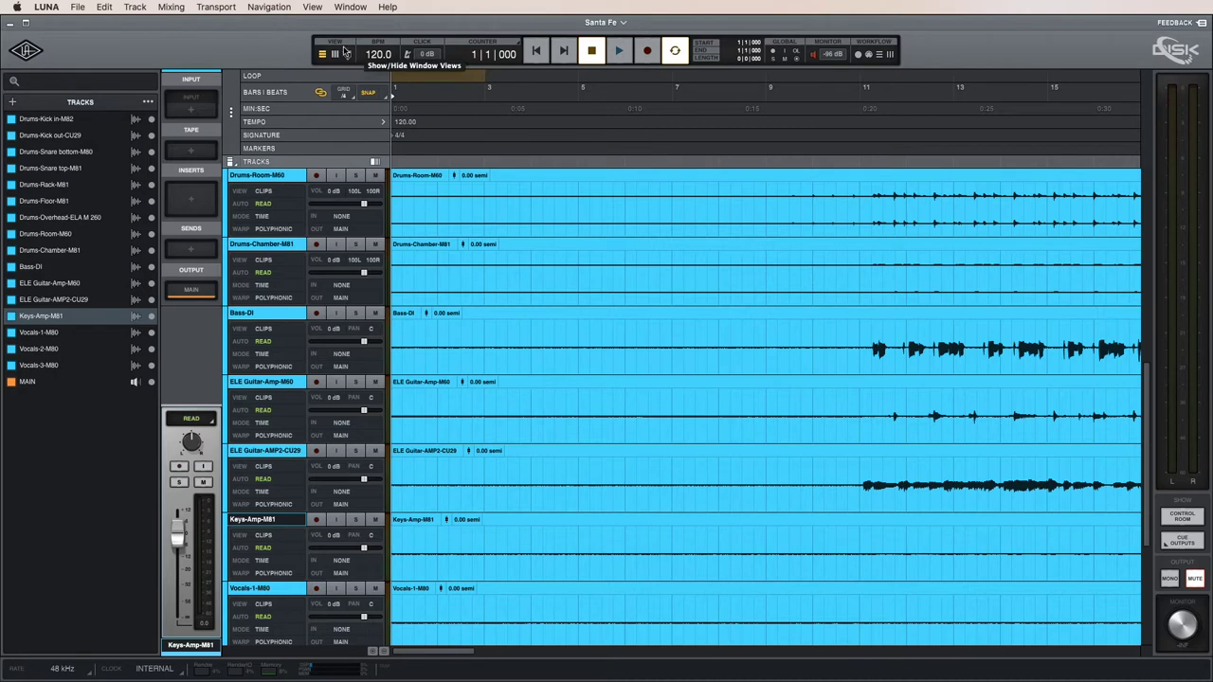
left_click(347, 55)
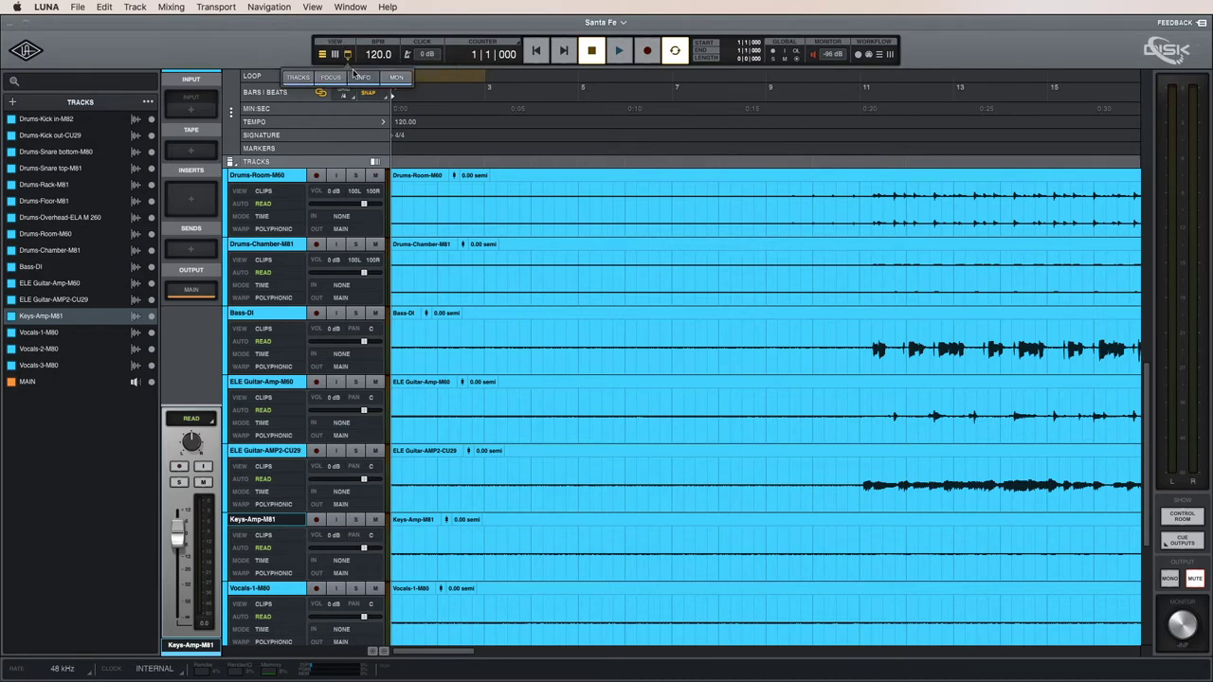
left_click(363, 77)
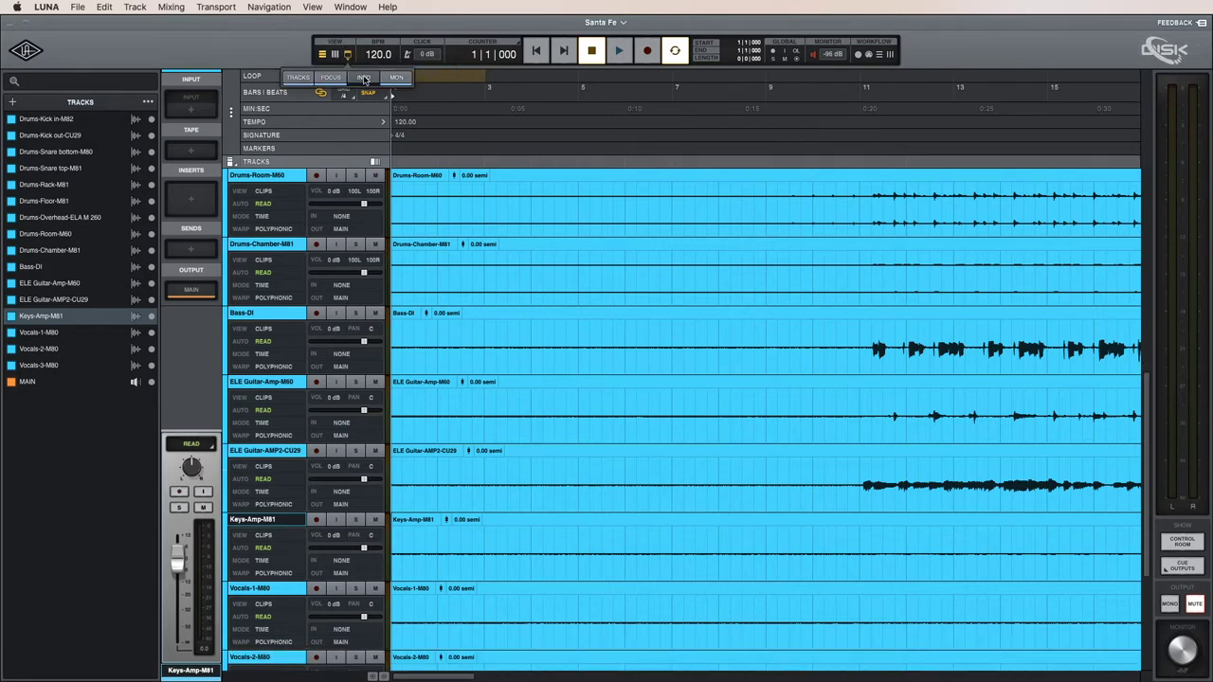
left_click(1199, 644)
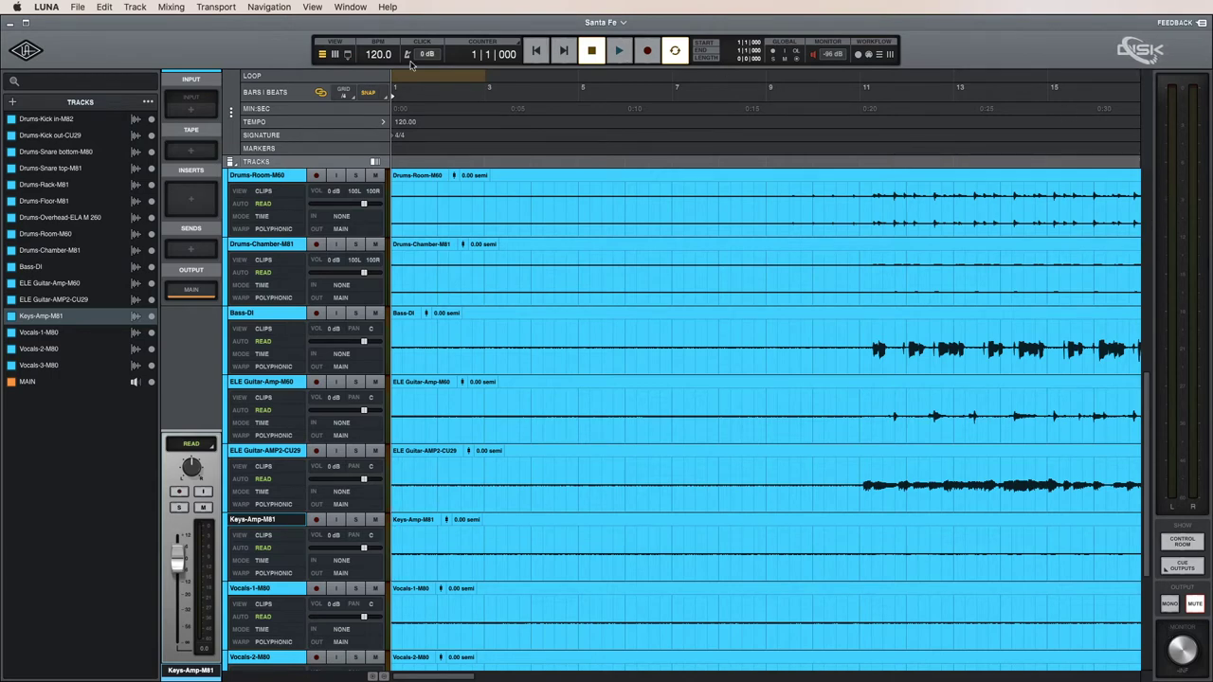
left_click(347, 55)
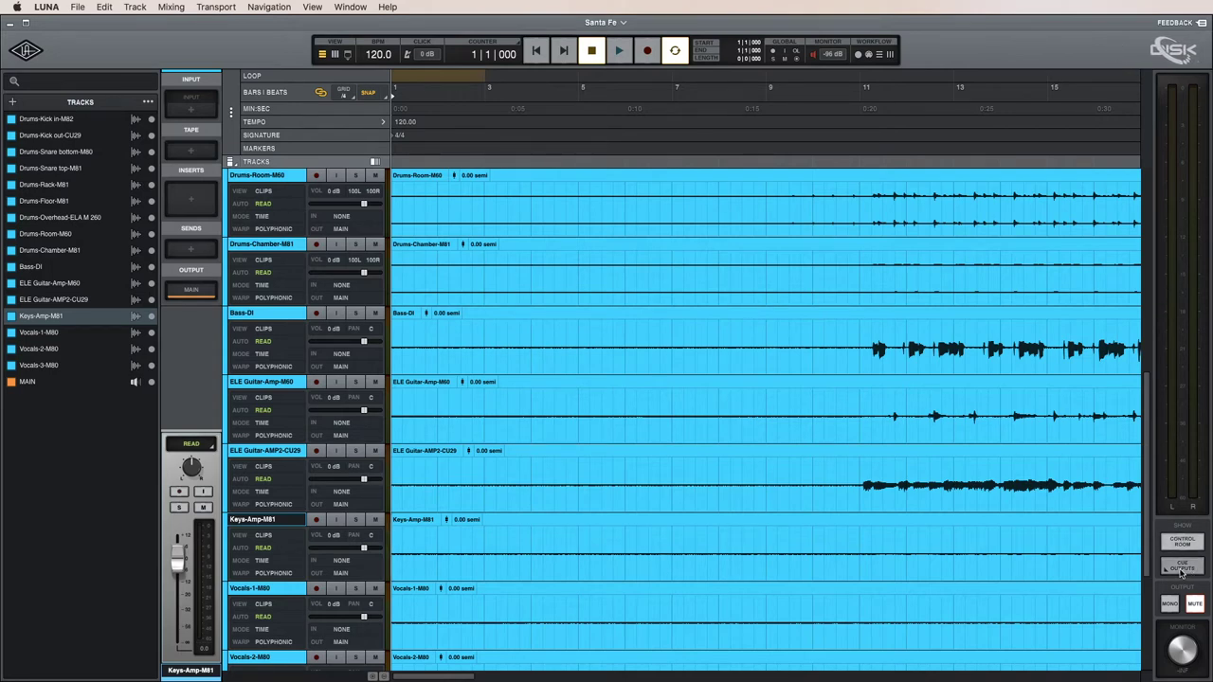
Look over the cue output routing window and close it.
left_click(1185, 566)
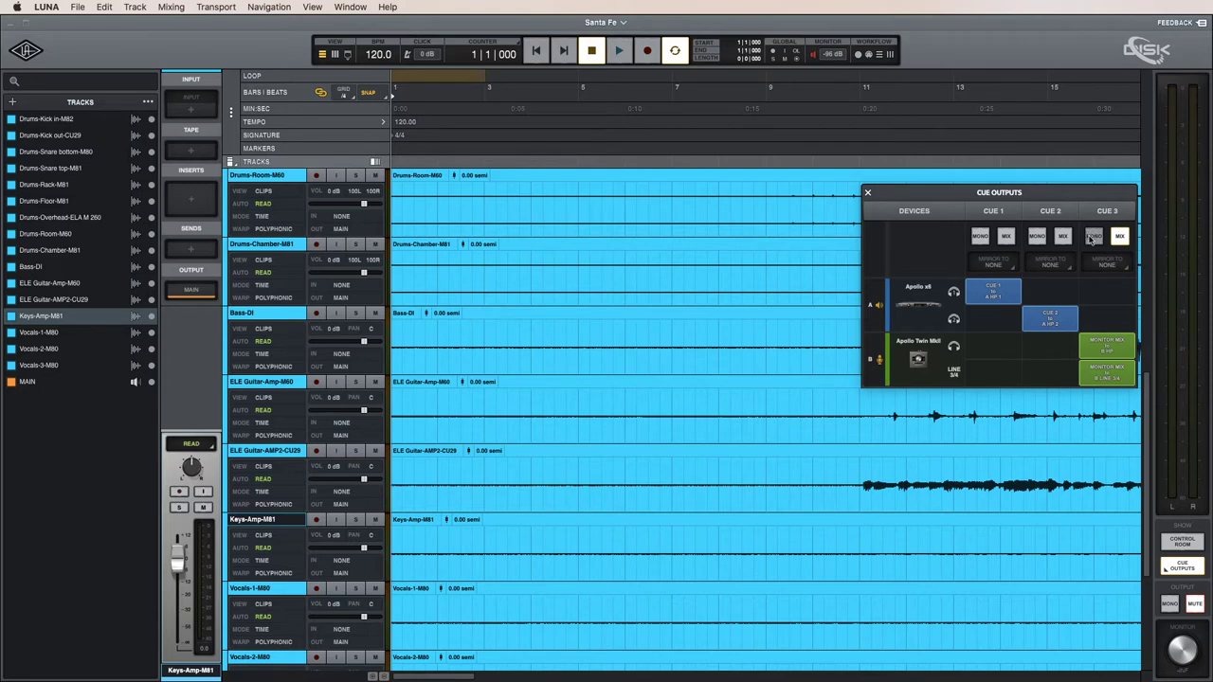
left_click(867, 192)
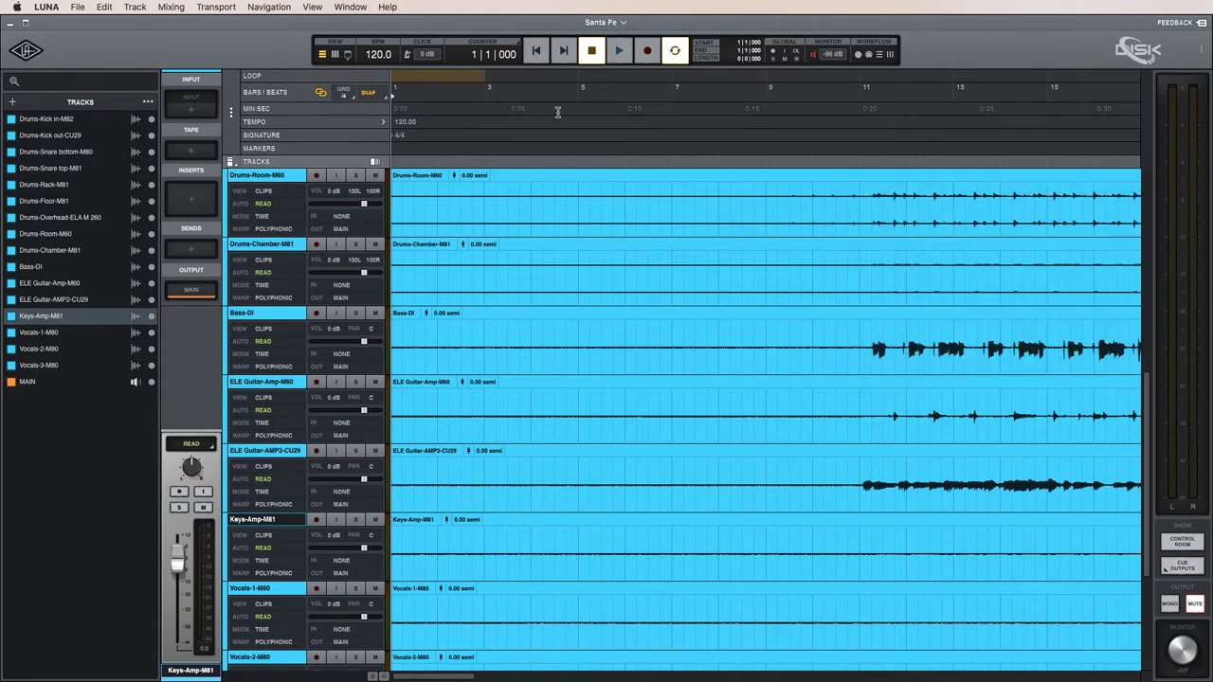
Try hiding the Tracks browser and show it again.
left_click(349, 57)
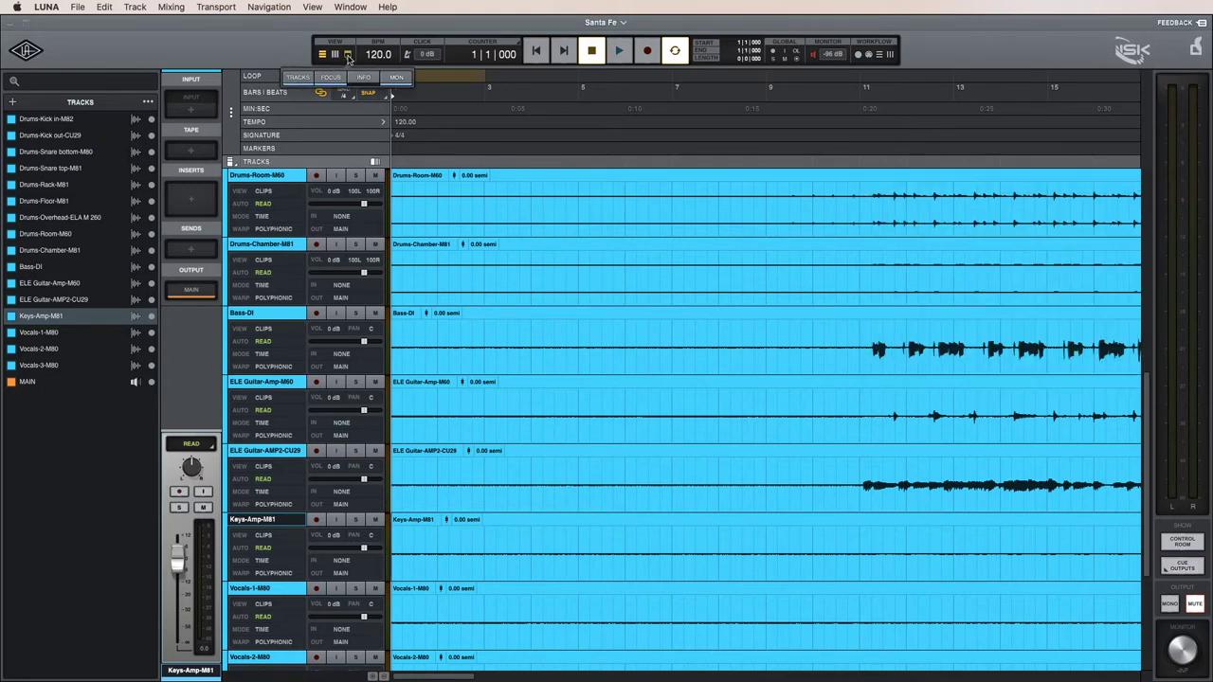
left_click(300, 79)
left_click(299, 79)
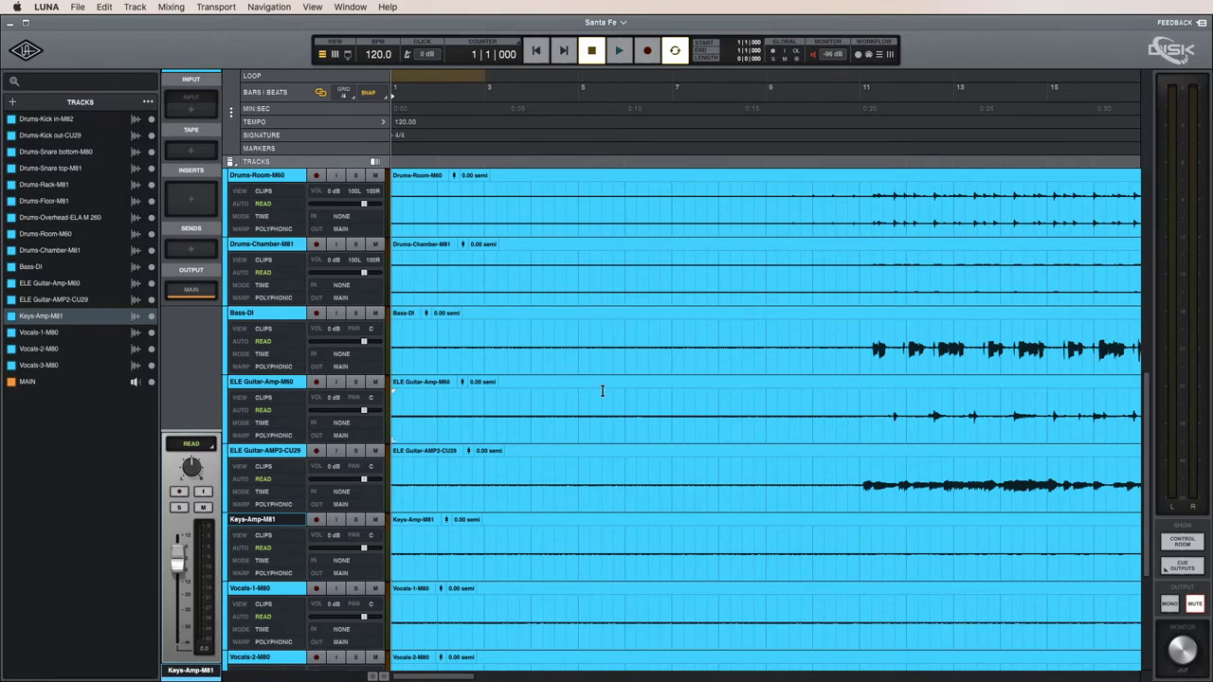
Fit all tracks and the full song length in the timeline and play the opening briefly.
key("z")
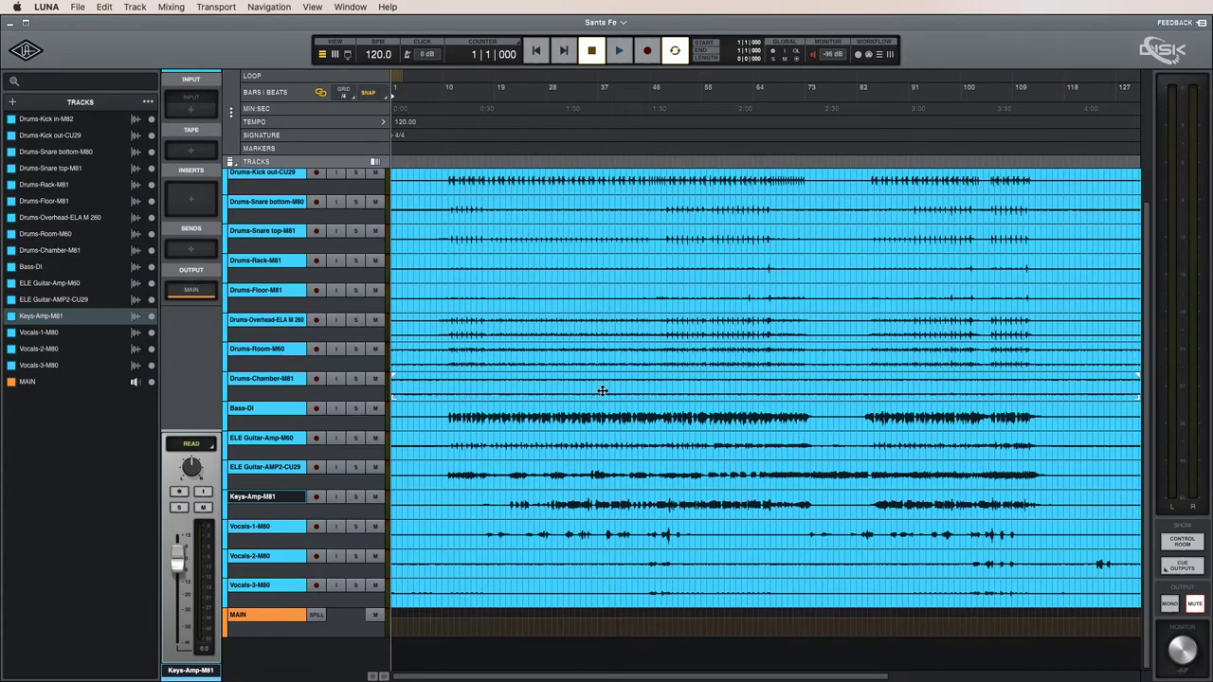
key("z")
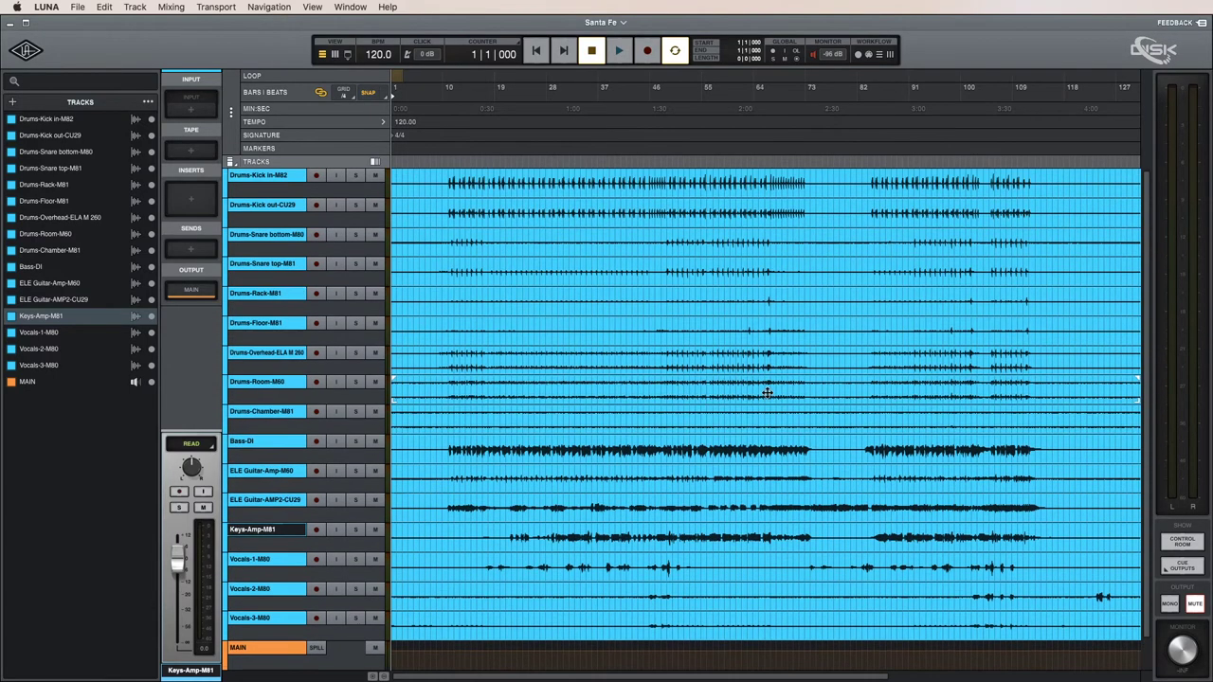
key("z")
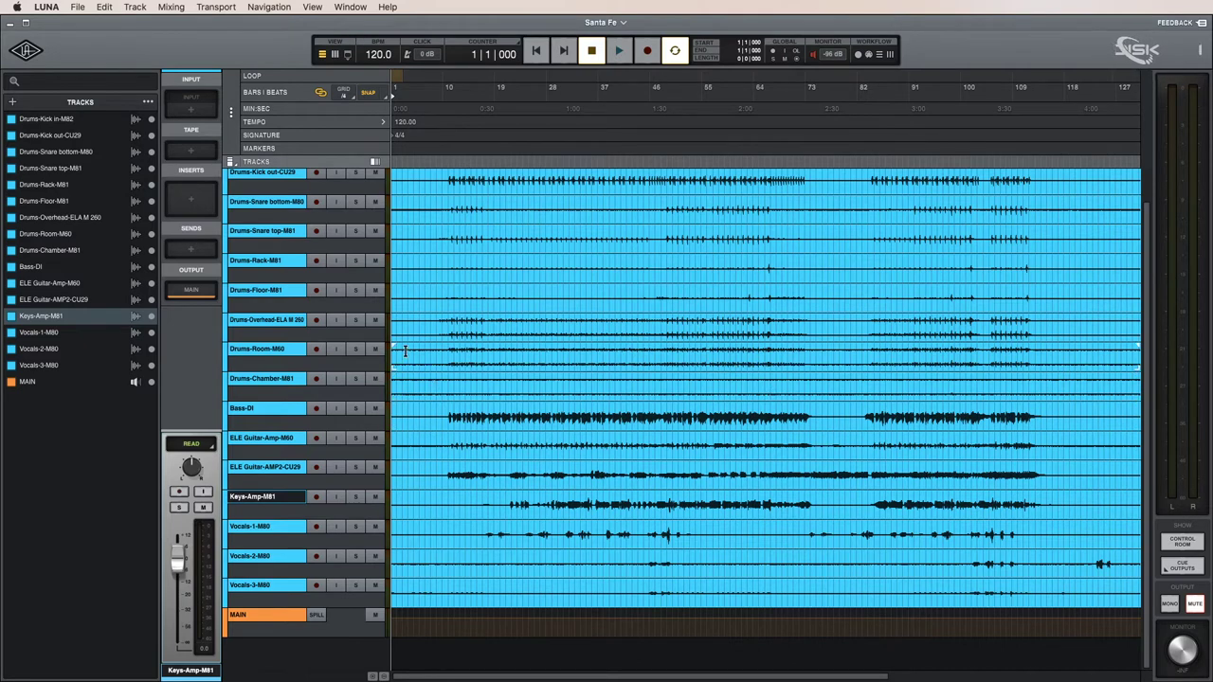
key("space")
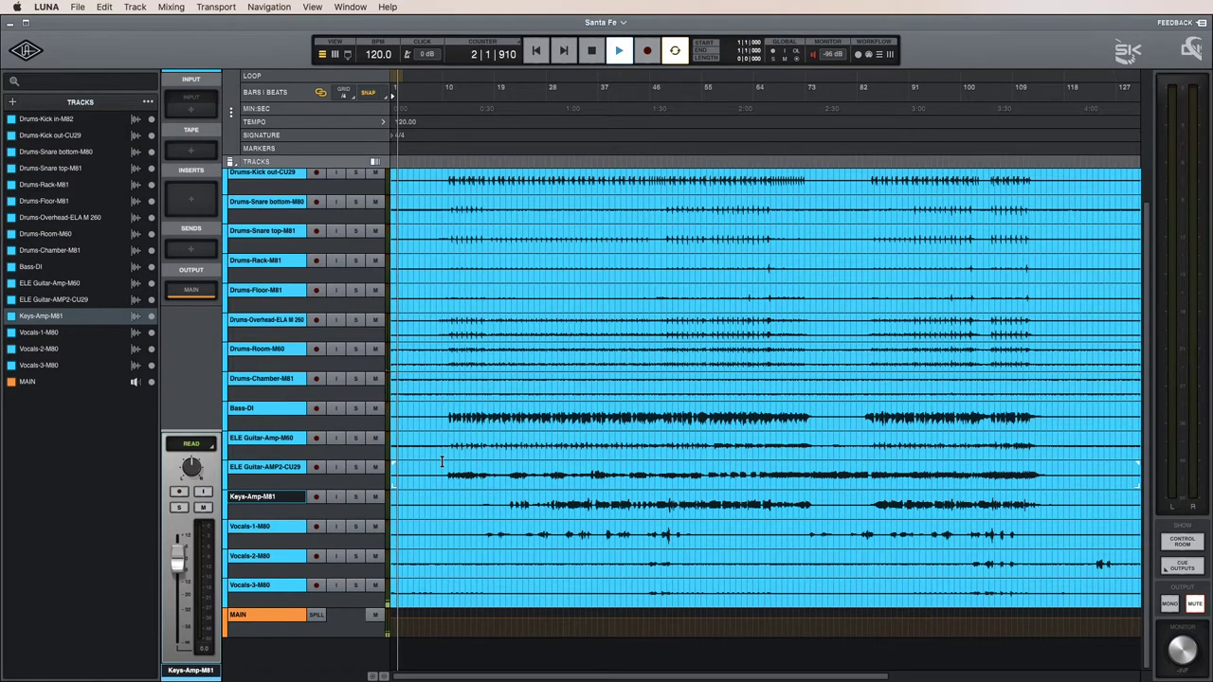
key("space")
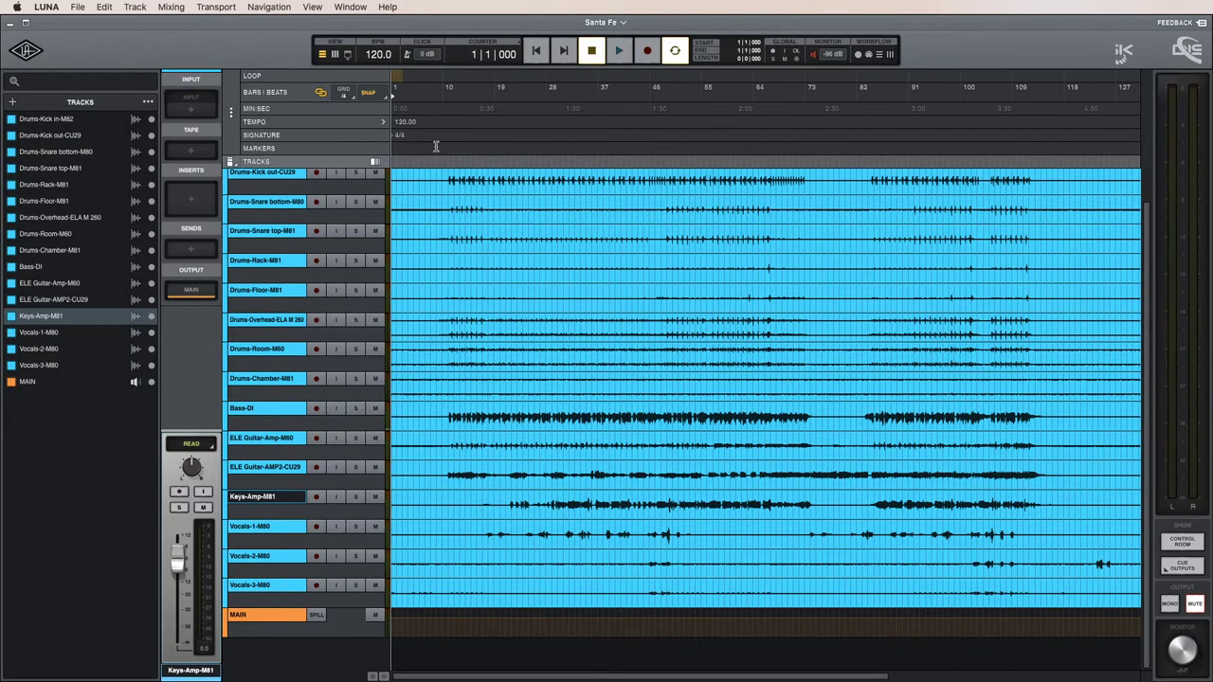
Select all tracks from Vocals-3-M80 up to Drums-Kick in-M82 and select all of their clips.
key("super+bracketright")
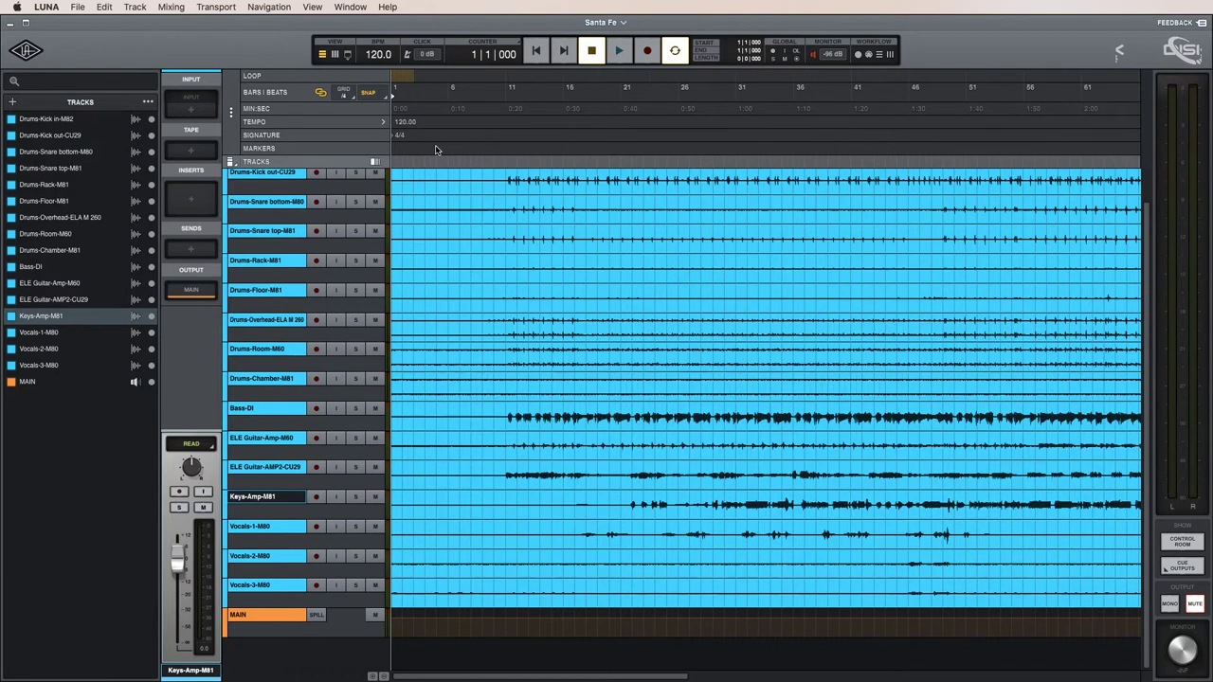
key("super+bracketright")
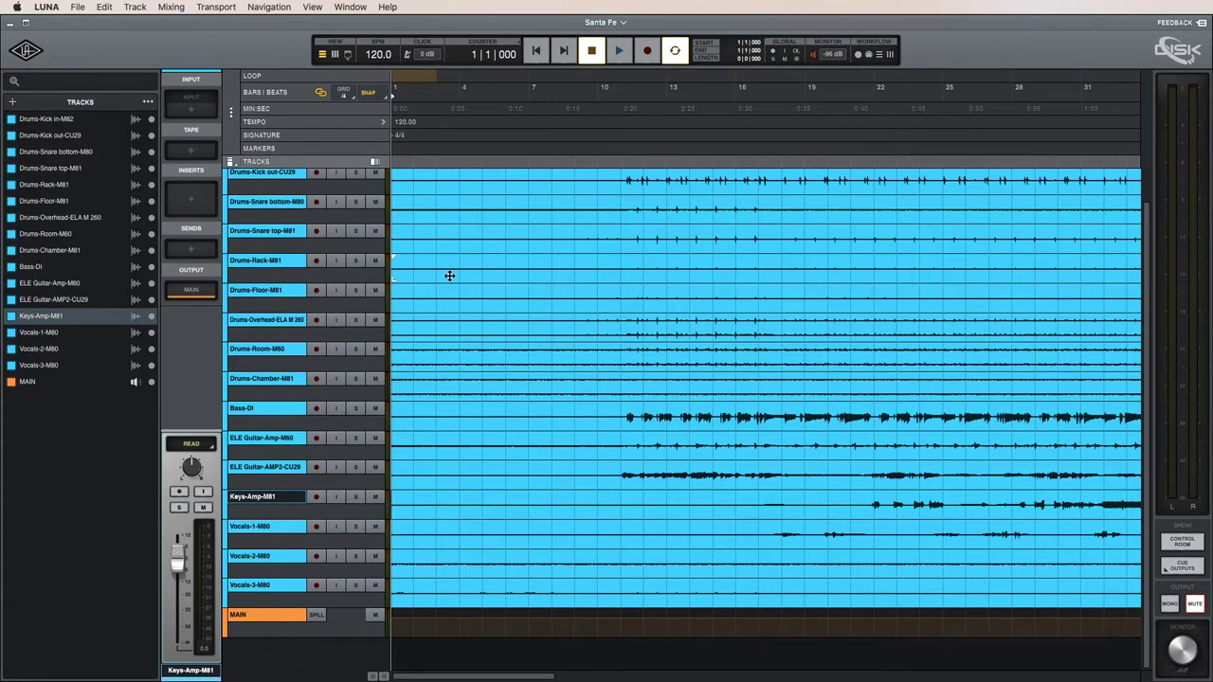
key("super+bracketleft")
key("super+bracketleft")
key("super+bracketright")
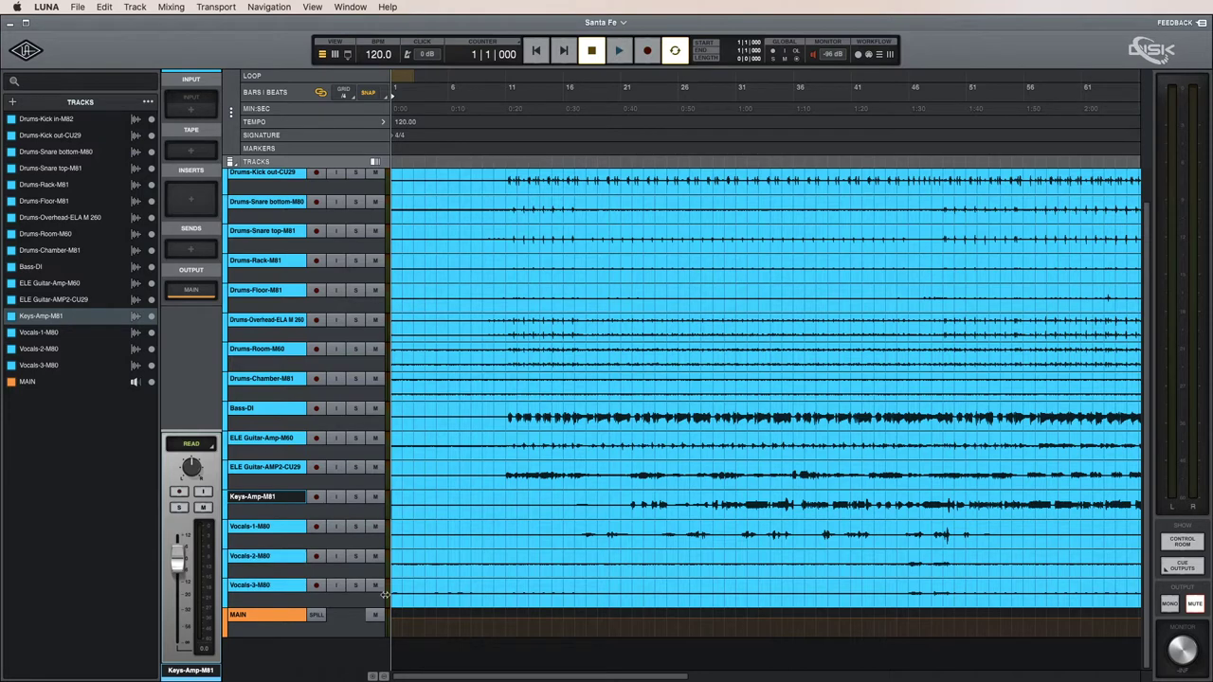
left_click(448, 628)
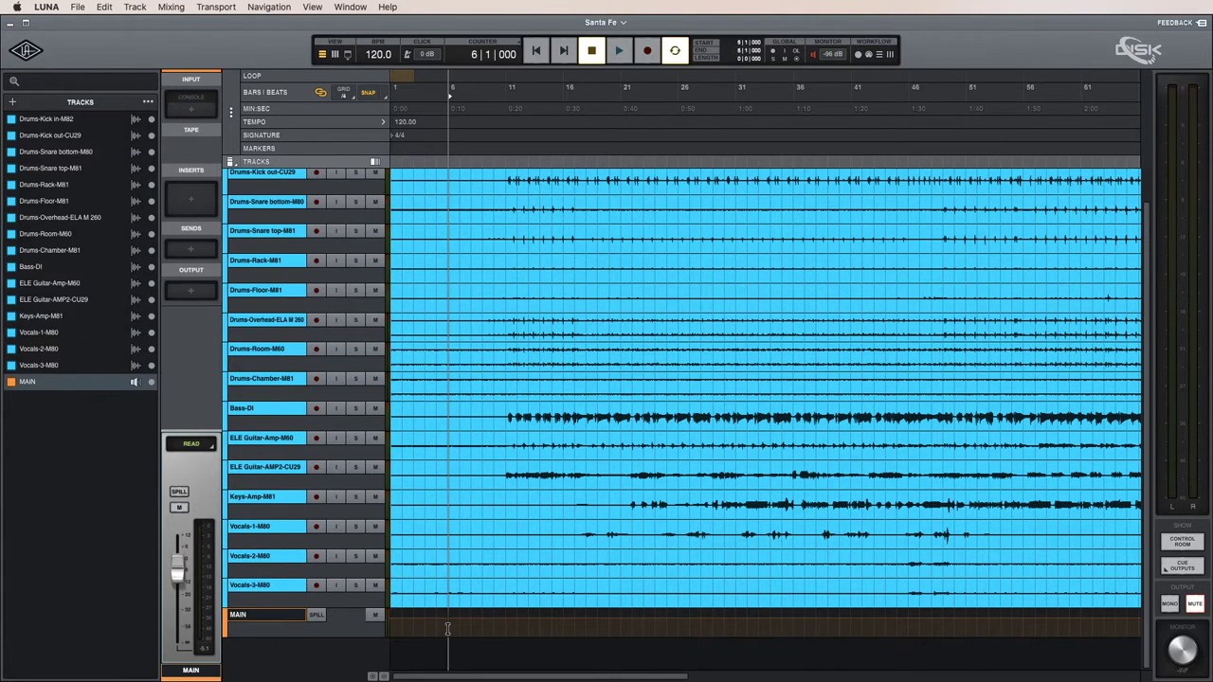
left_click(262, 585)
scroll(270, 189, "up", 1)
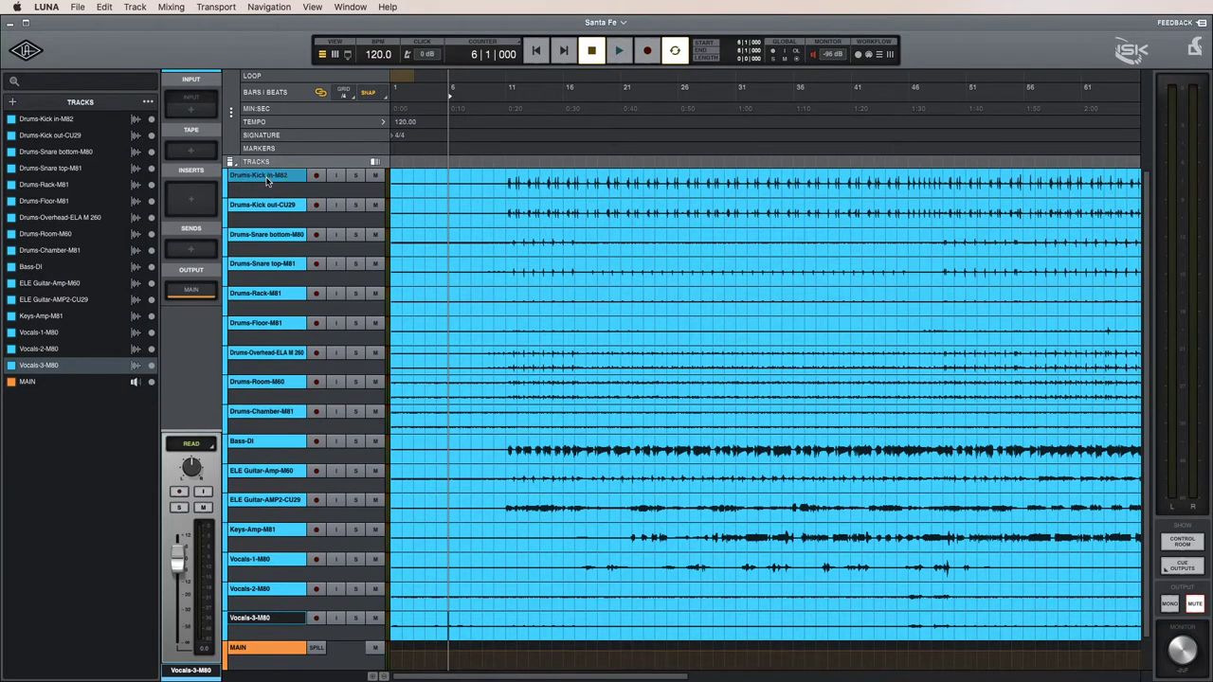
left_click(269, 182, "shift")
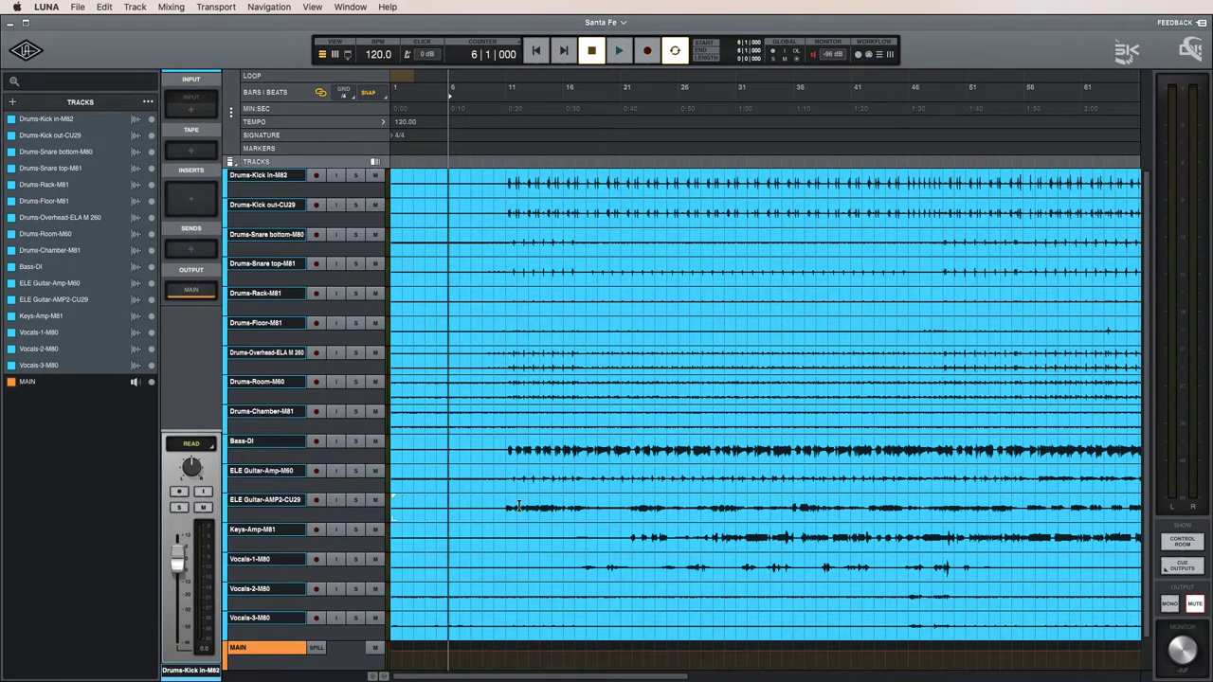
key("super+a")
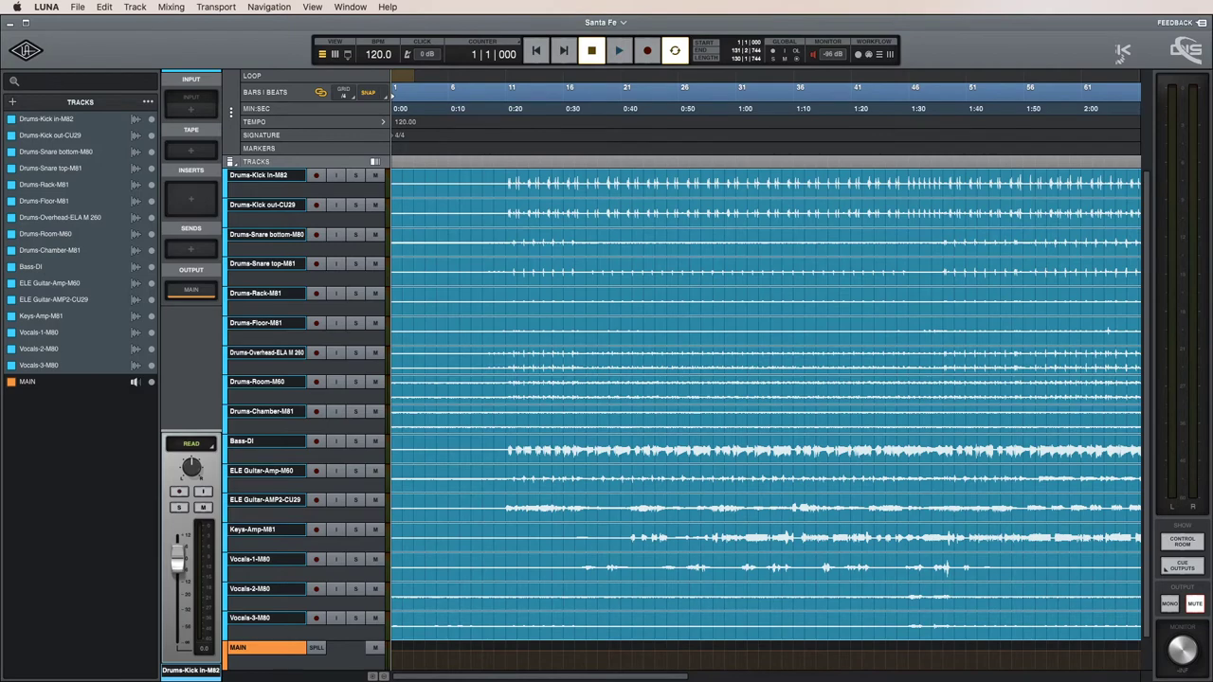
Trim the start of all selected clips to 9|2|000, playing back the opening to judge the cut.
left_click_drag(393, 633, 493, 639)
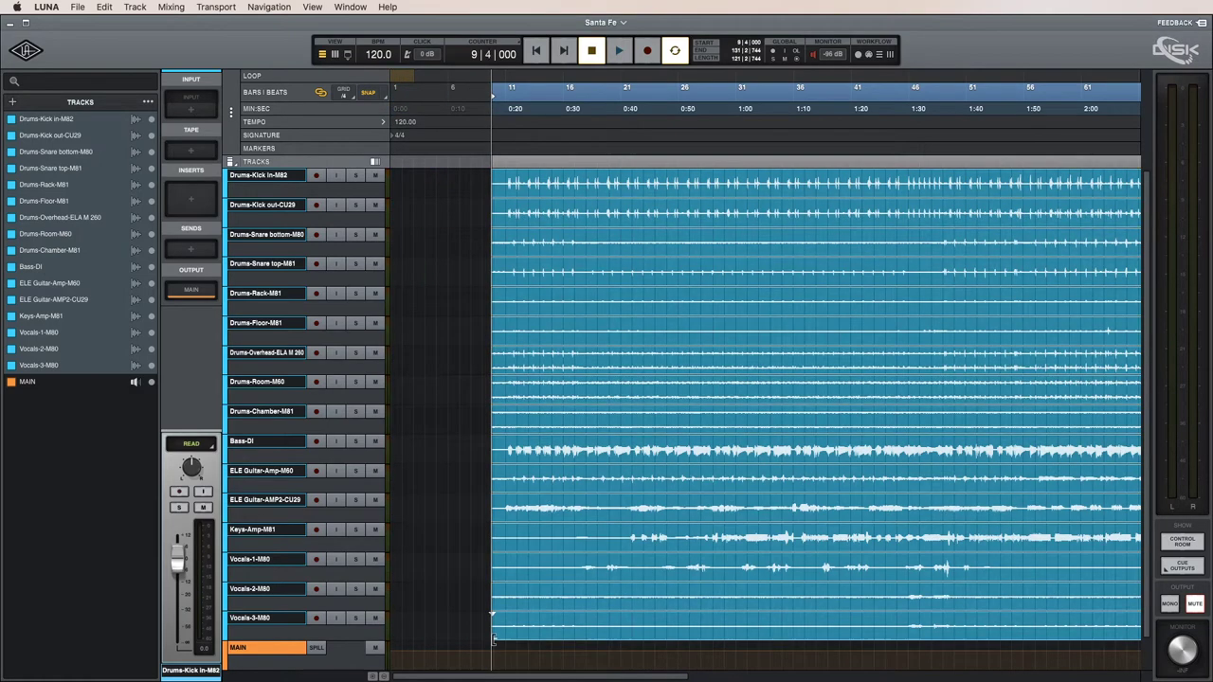
key("space")
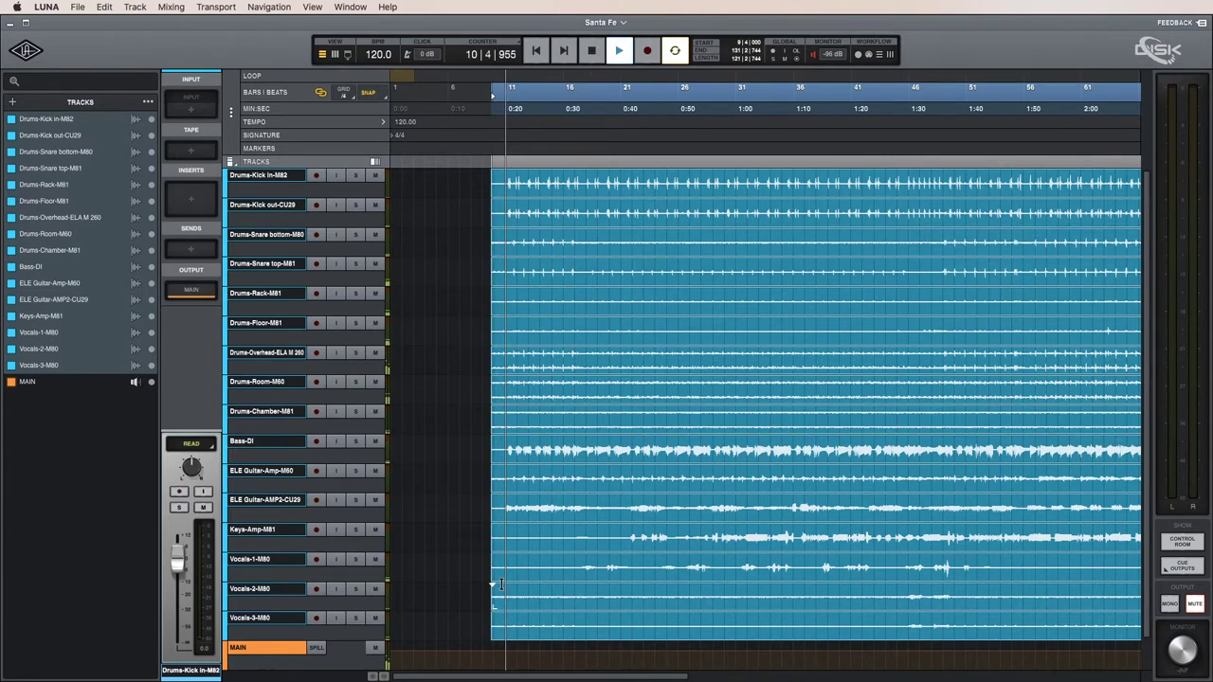
key("space")
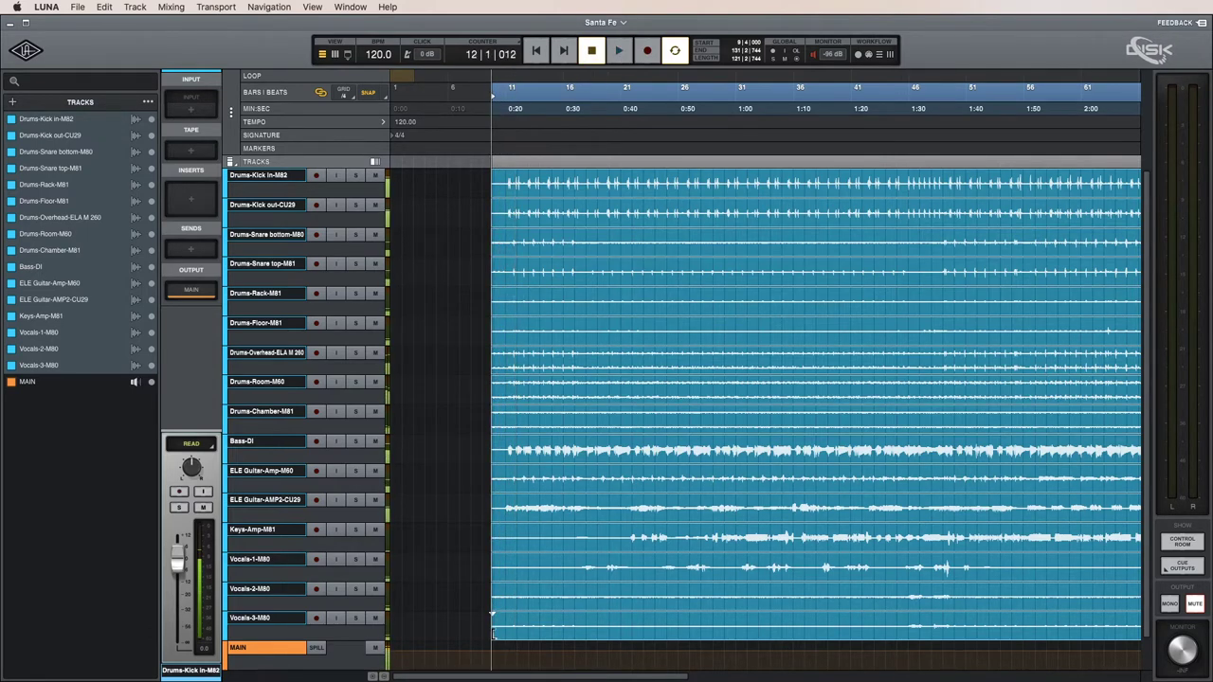
left_click_drag(490, 634, 483, 639)
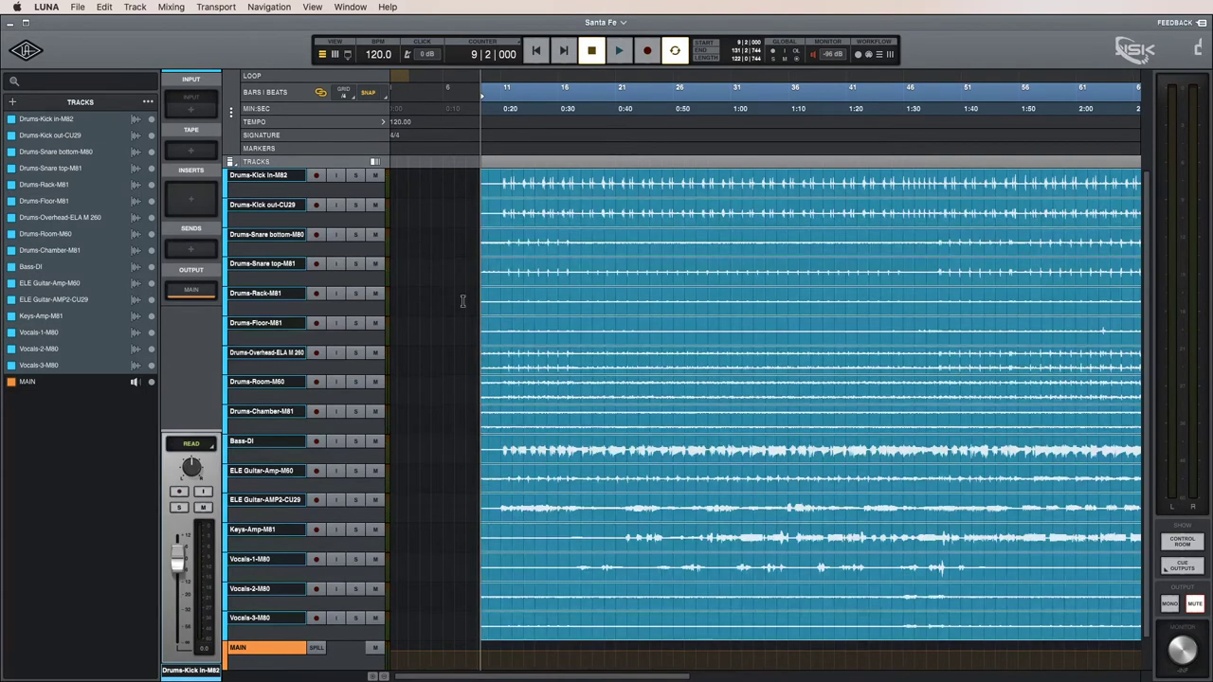
Trim the end of all selected clips to 116|1|000, just after the music fades out.
scroll(758, 313, "right", 15)
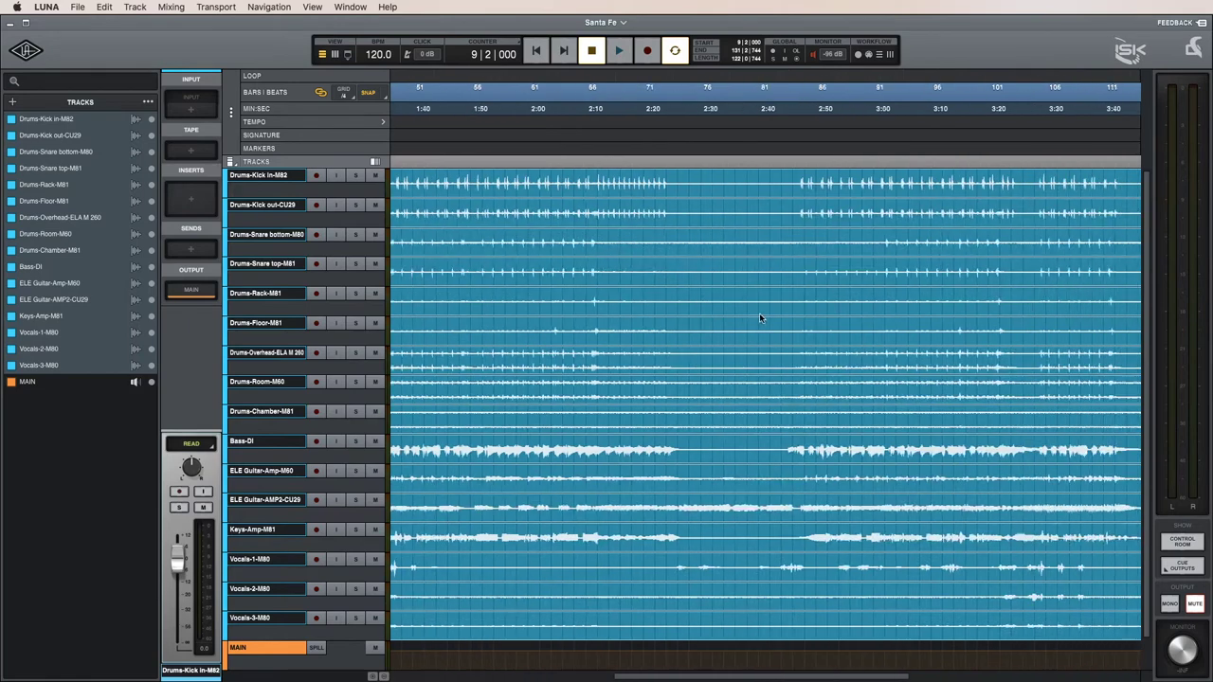
scroll(751, 311, "right", 5)
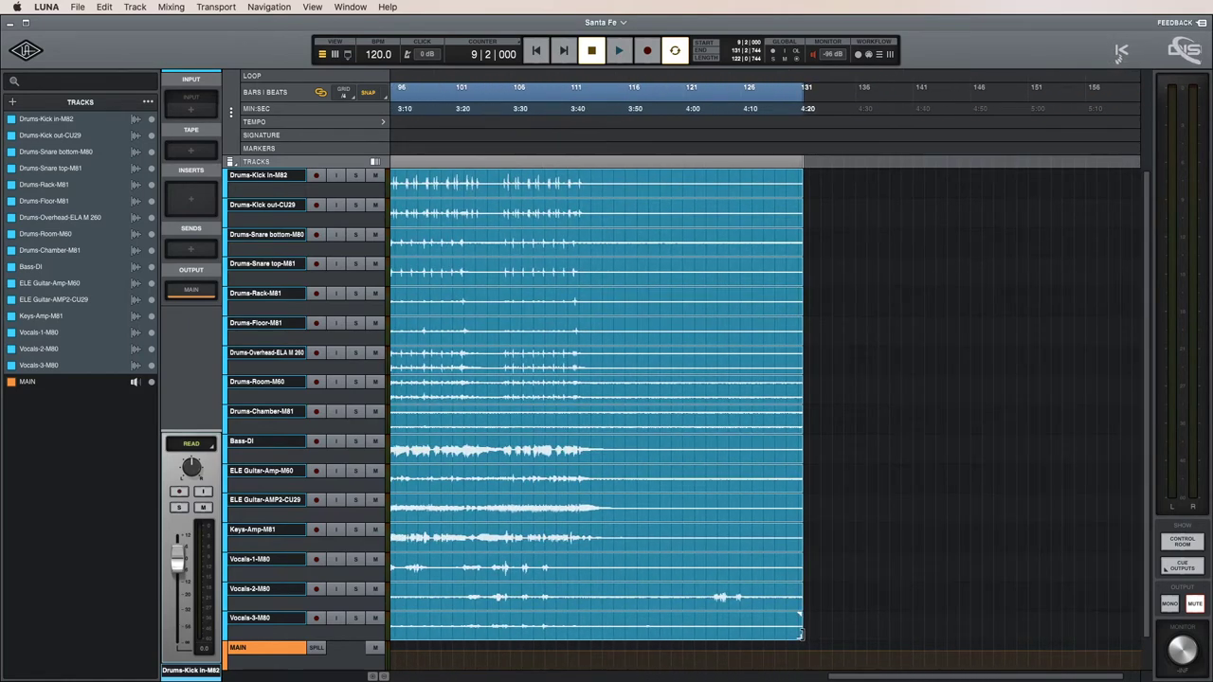
left_click_drag(801, 635, 626, 638)
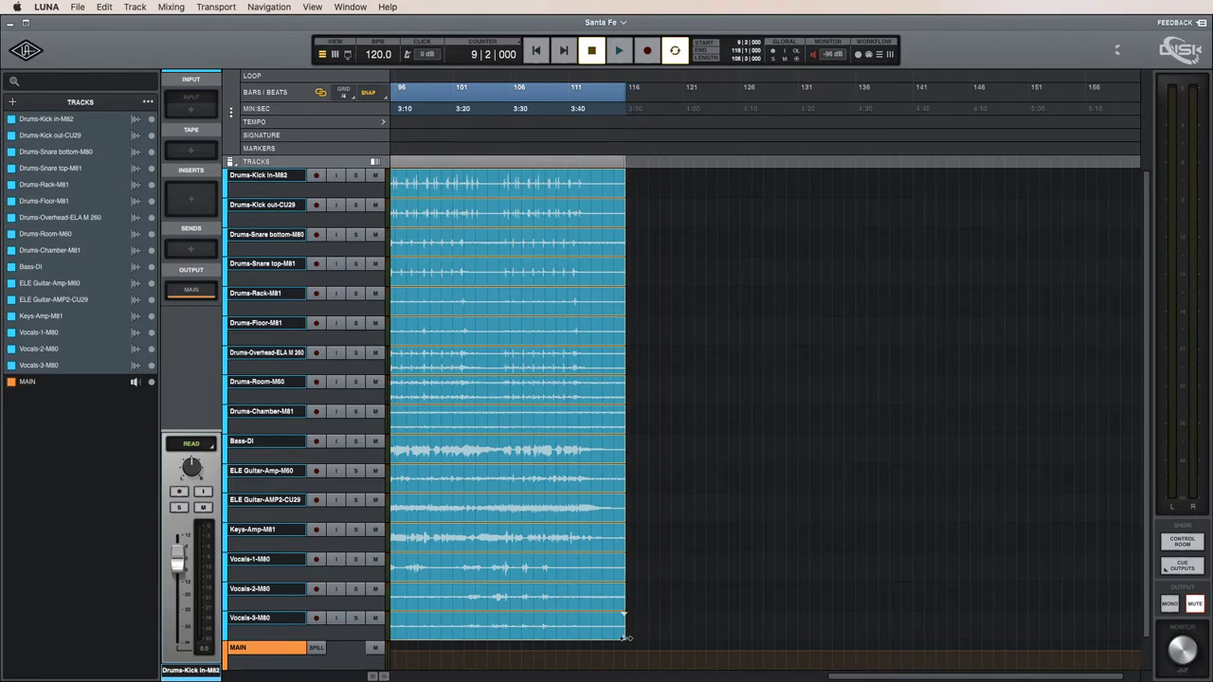
Review the trimmed start and end of the clips across the whole song and clear the clip selection.
scroll(568, 426, "left", 3)
scroll(506, 271, "left", 15)
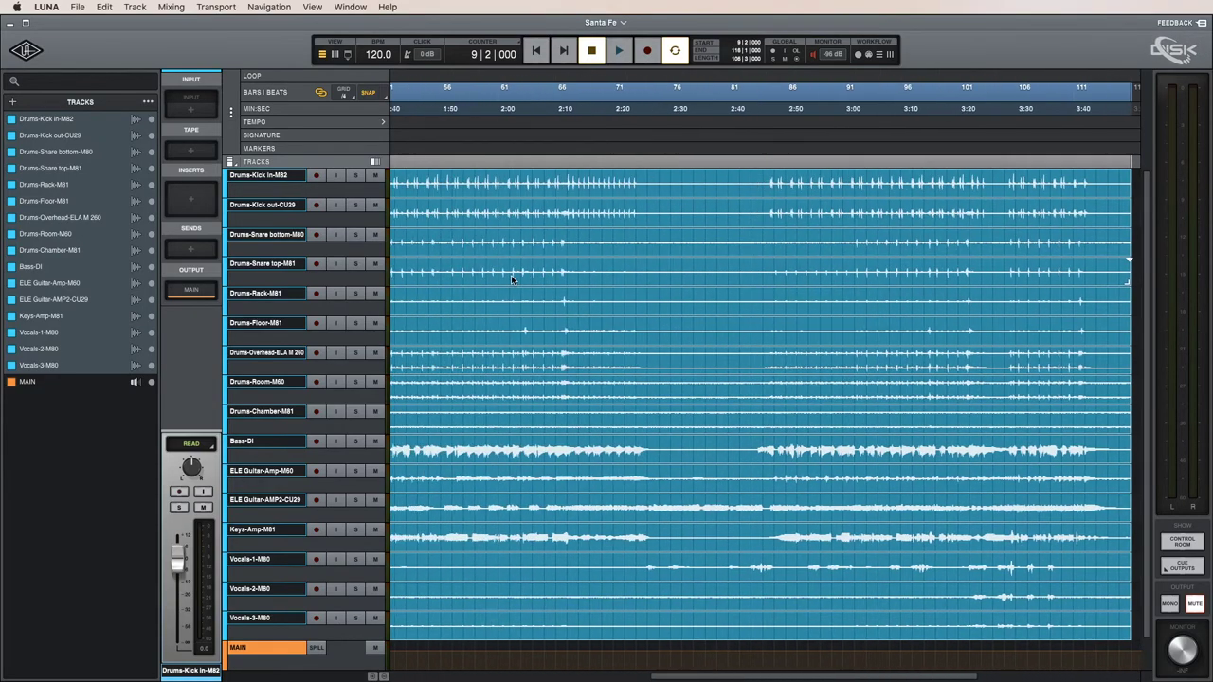
scroll(520, 273, "left", 5)
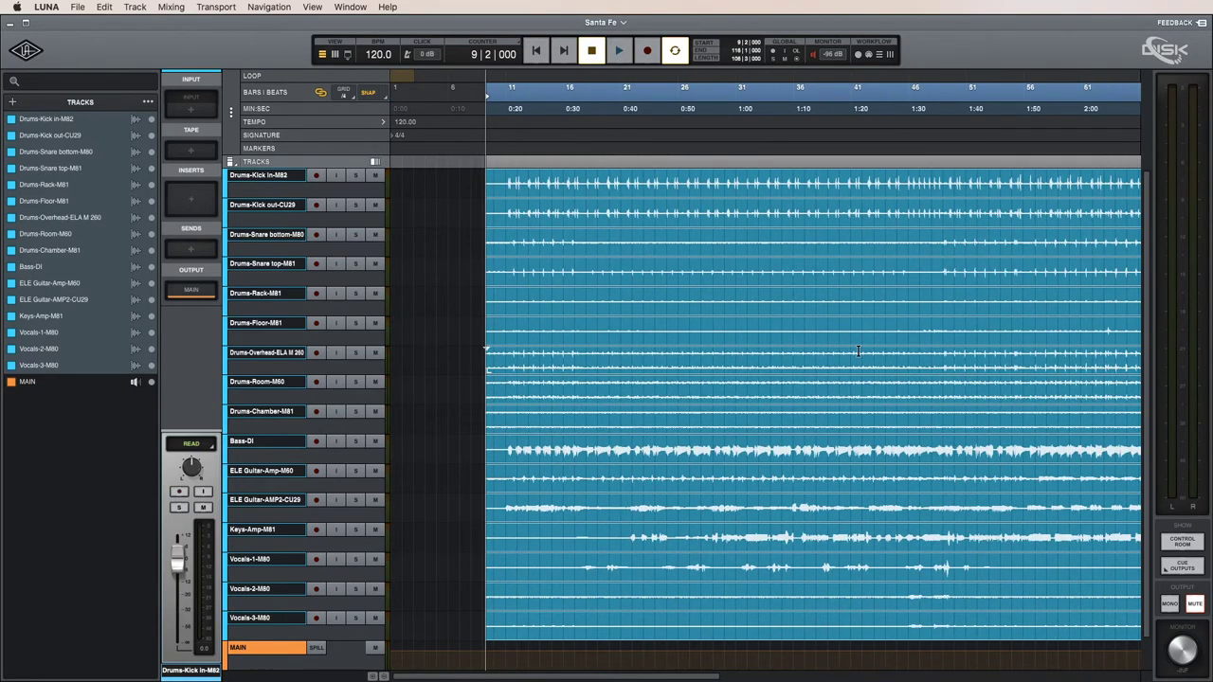
scroll(860, 355, "right", 8)
scroll(857, 353, "right", 6)
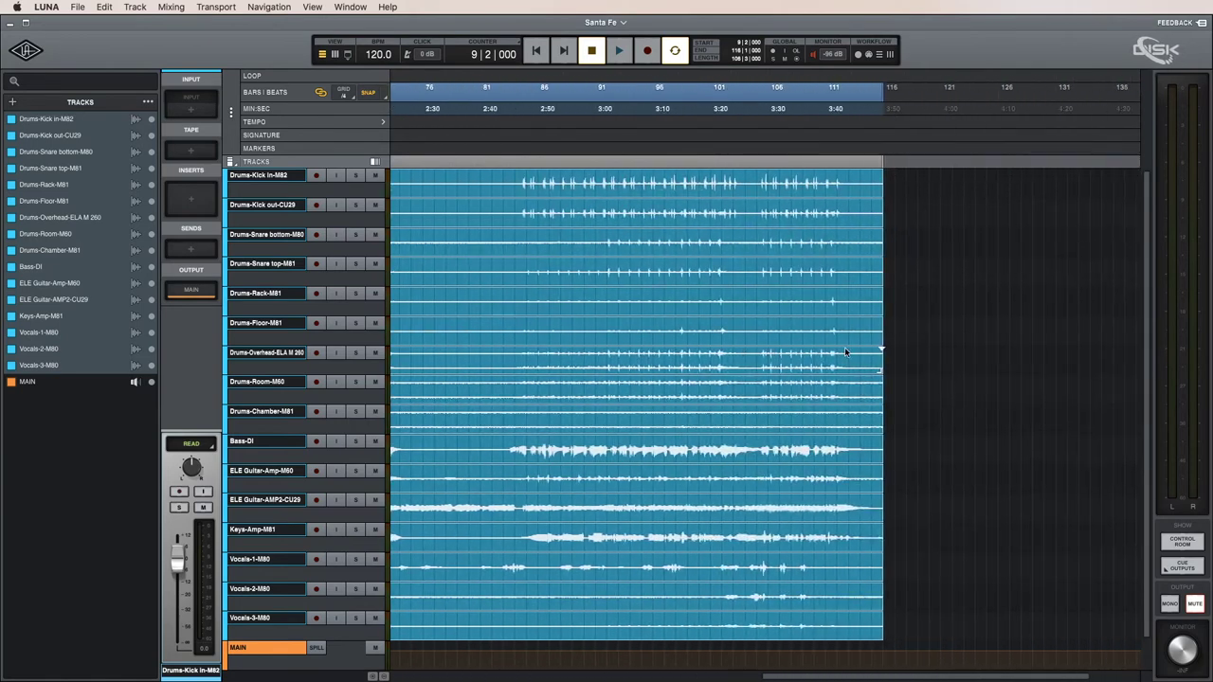
scroll(858, 354, "left", 8)
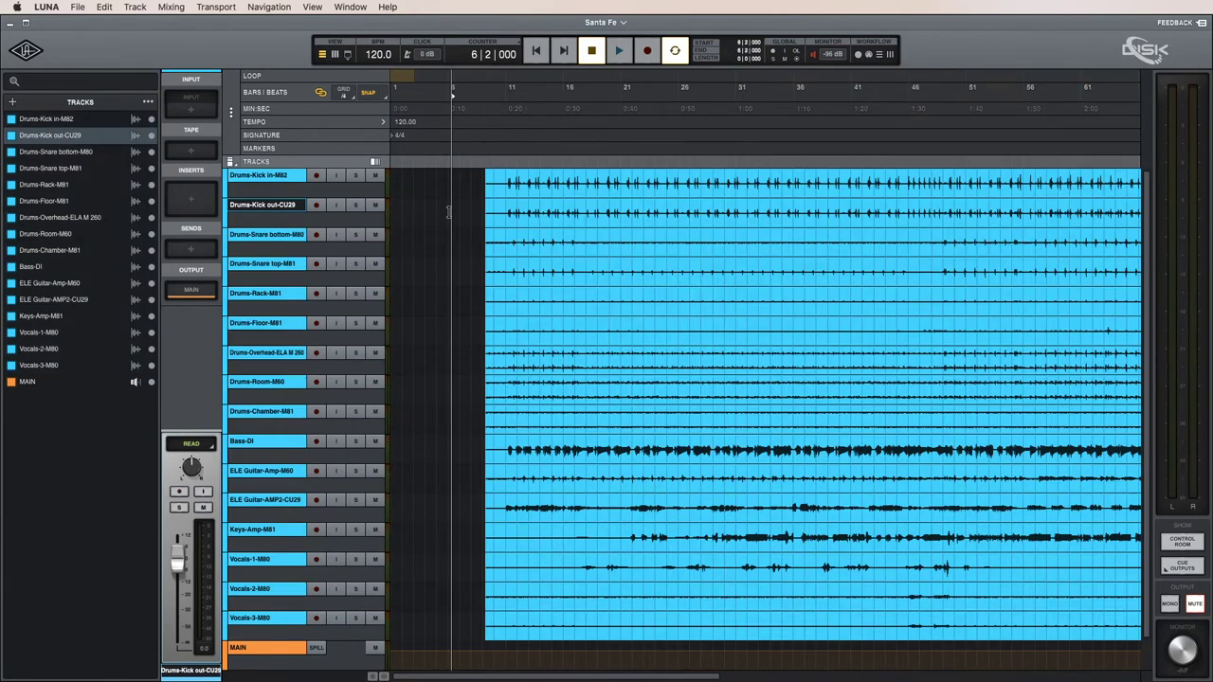
left_click(449, 210)
key("super+a")
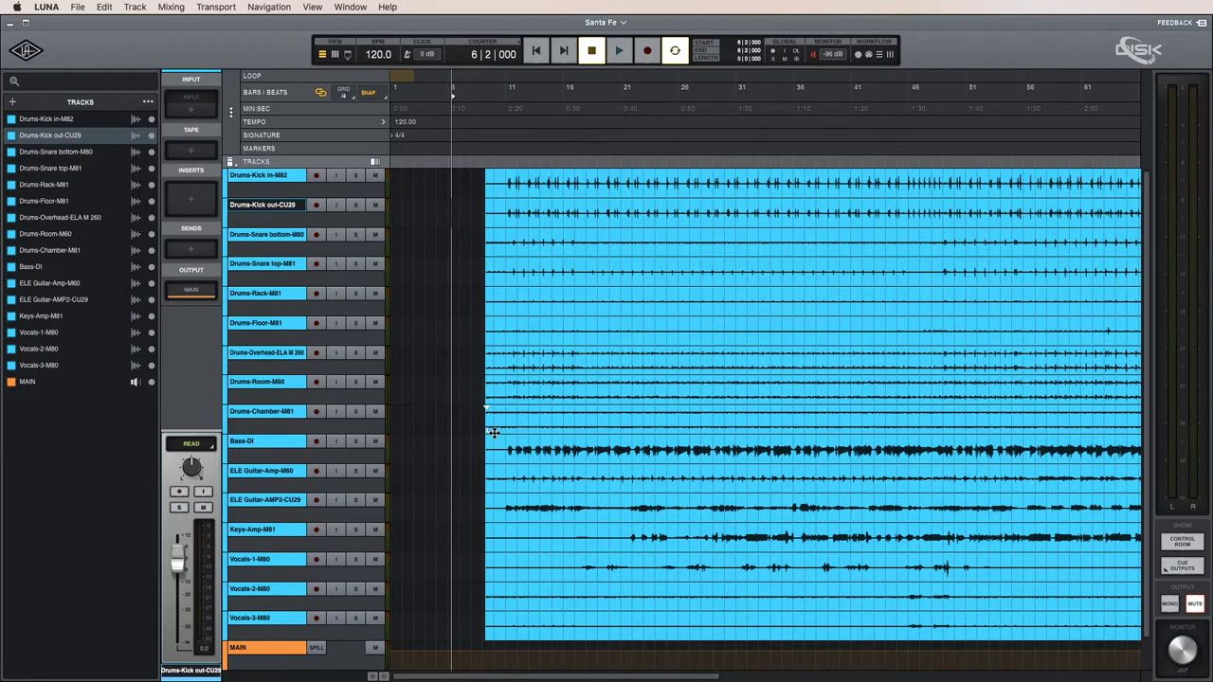
left_click(439, 357)
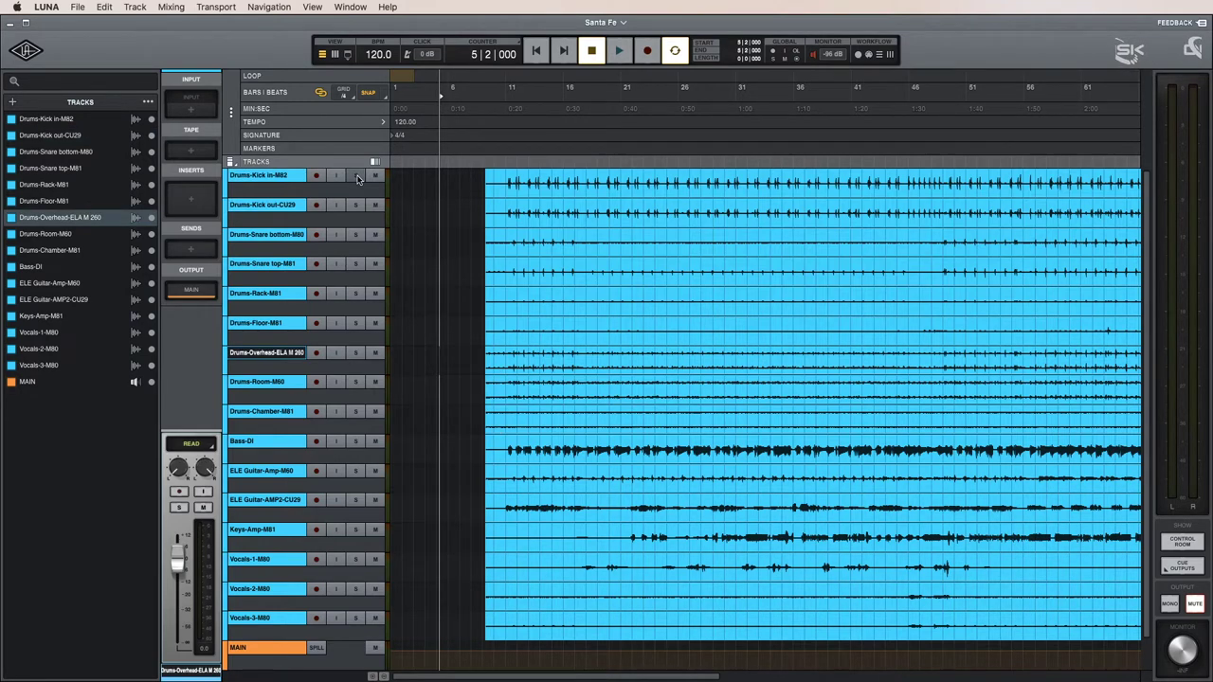
Show the Mix workflow bar, set the solo mode to X-OR and solo Drums-Kick in-M82, followed by Drums-Kick out-CU29.
left_click(891, 58)
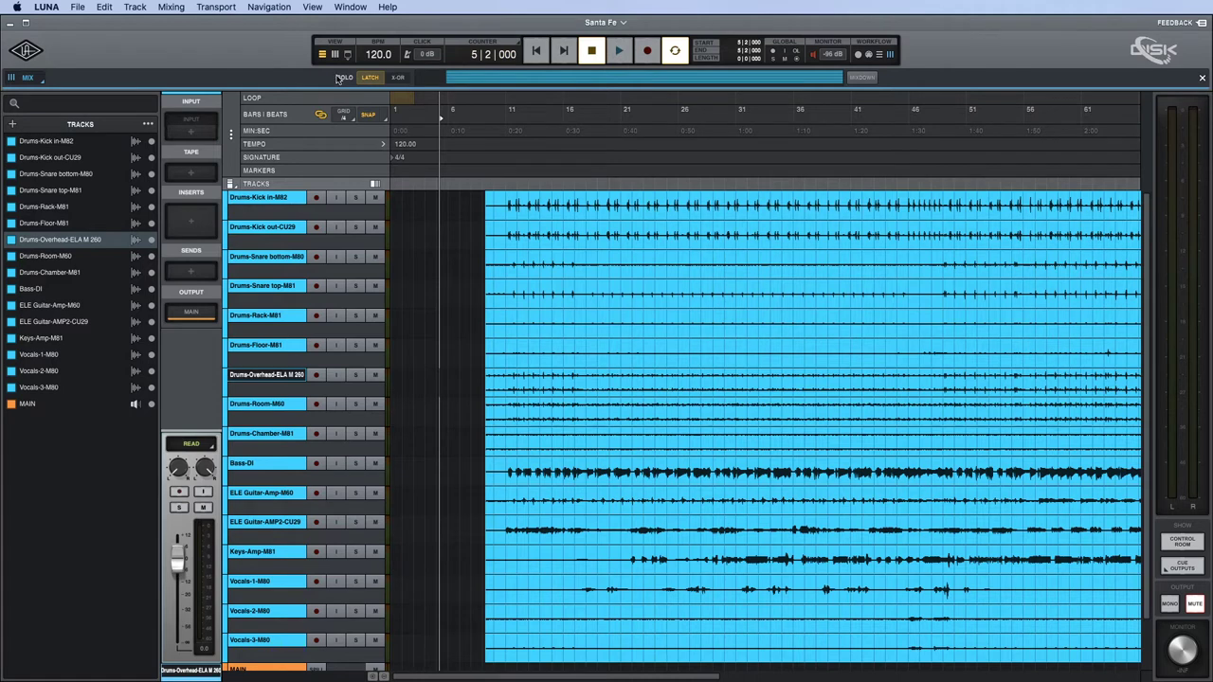
left_click(398, 78)
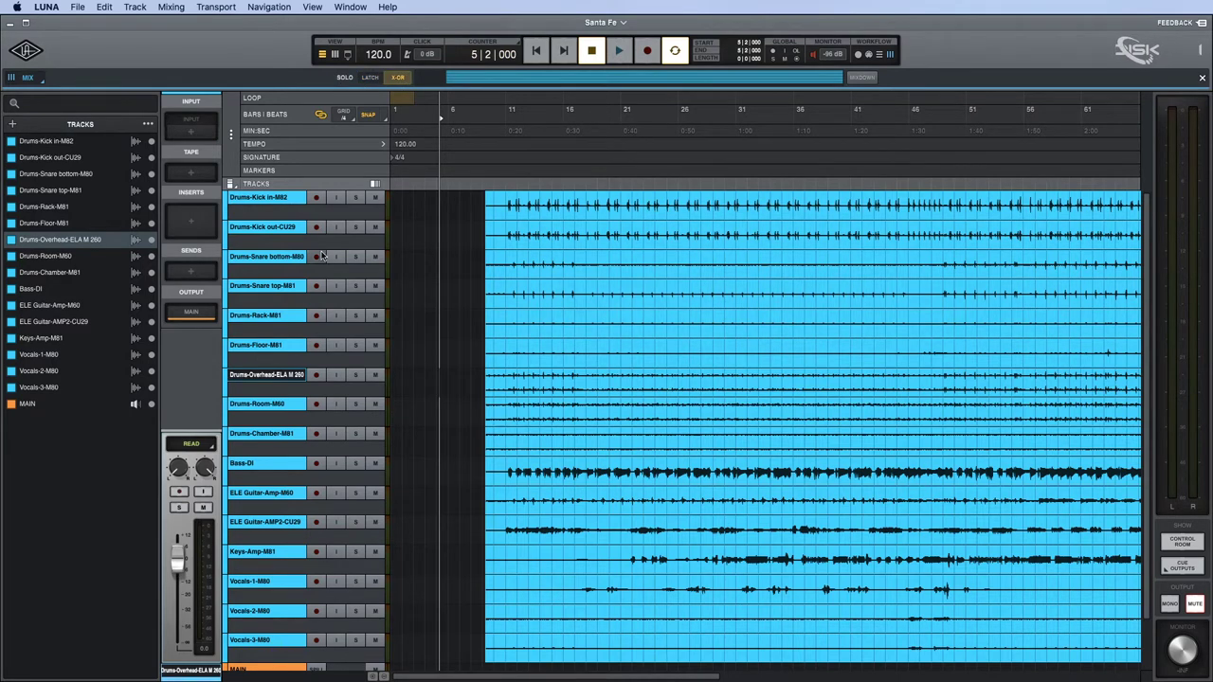
left_click(356, 197)
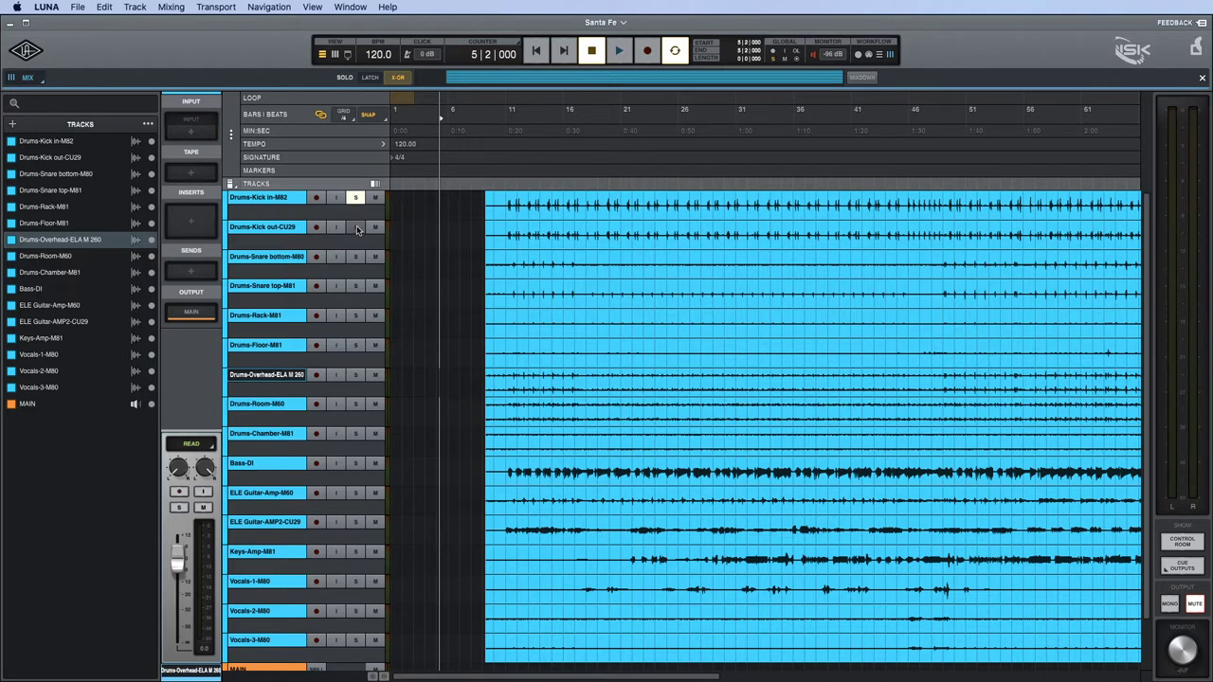
left_click(356, 227)
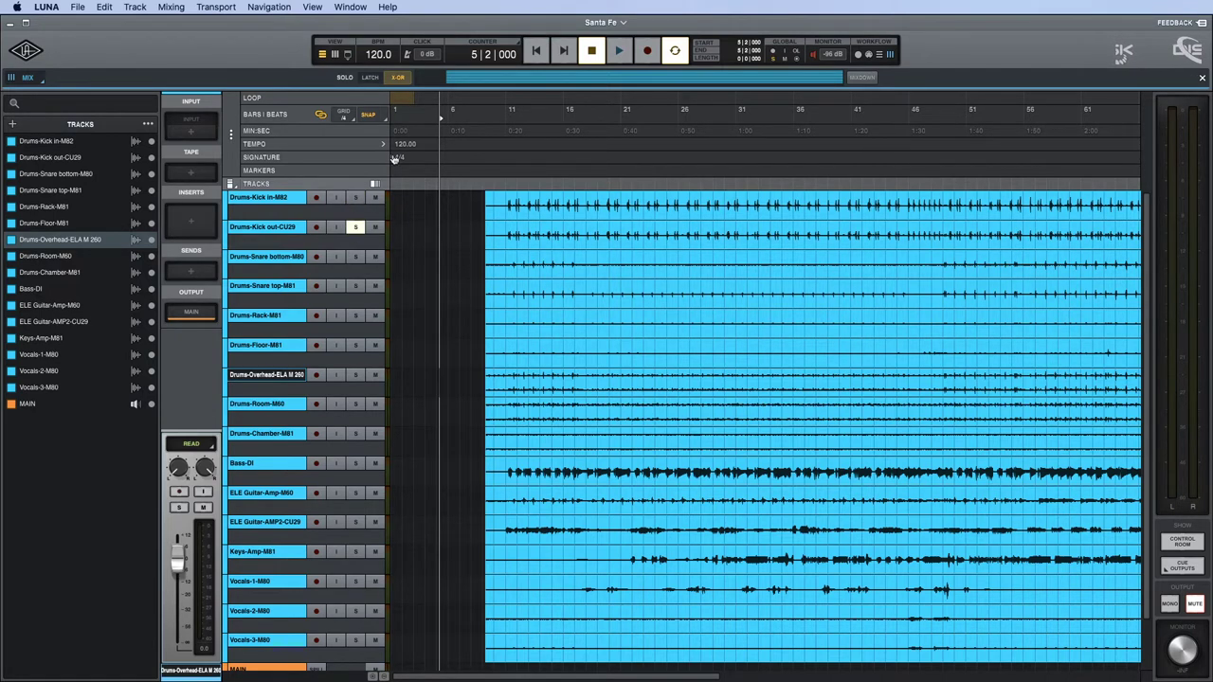
Set the solo mode to Latch and try soloing Drums-Kick in-M82 and Drums-Snare bottom-M80 together with Drums-Kick out-CU29.
left_click(370, 77)
left_click(355, 197)
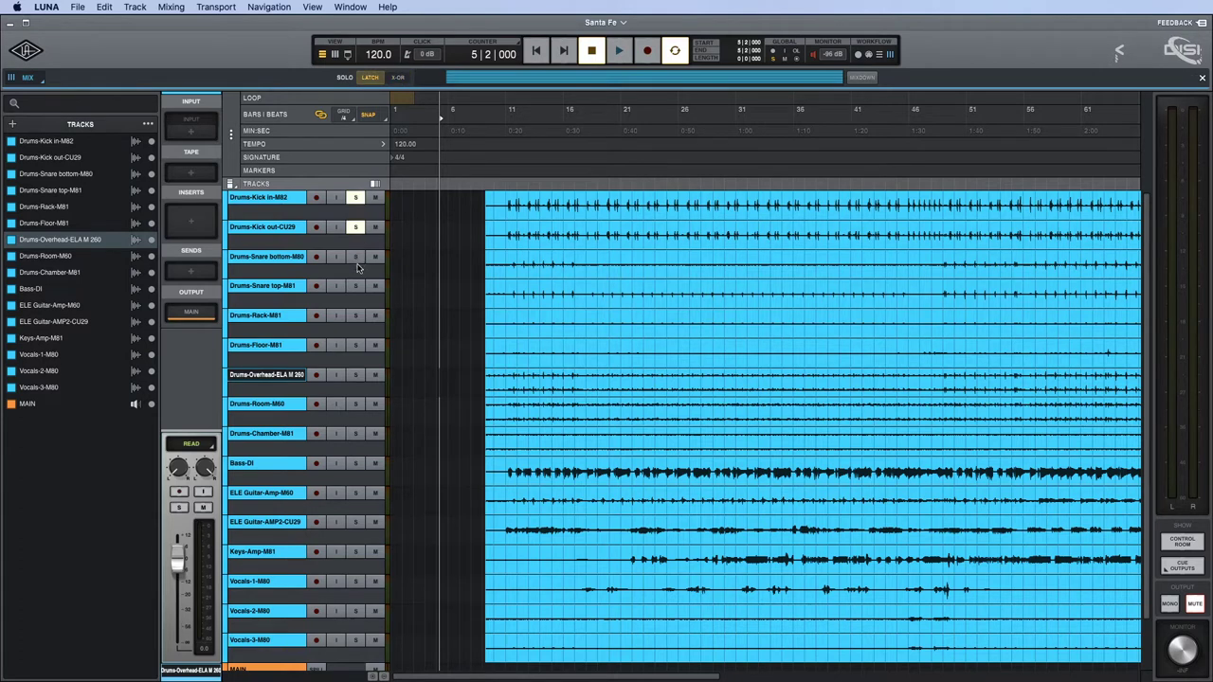
left_click(355, 257)
left_click(356, 257)
left_click(356, 257)
Switch the solo mode back to X-OR and solo only Drums-Kick in-M82.
left_click(397, 78)
left_click(356, 197)
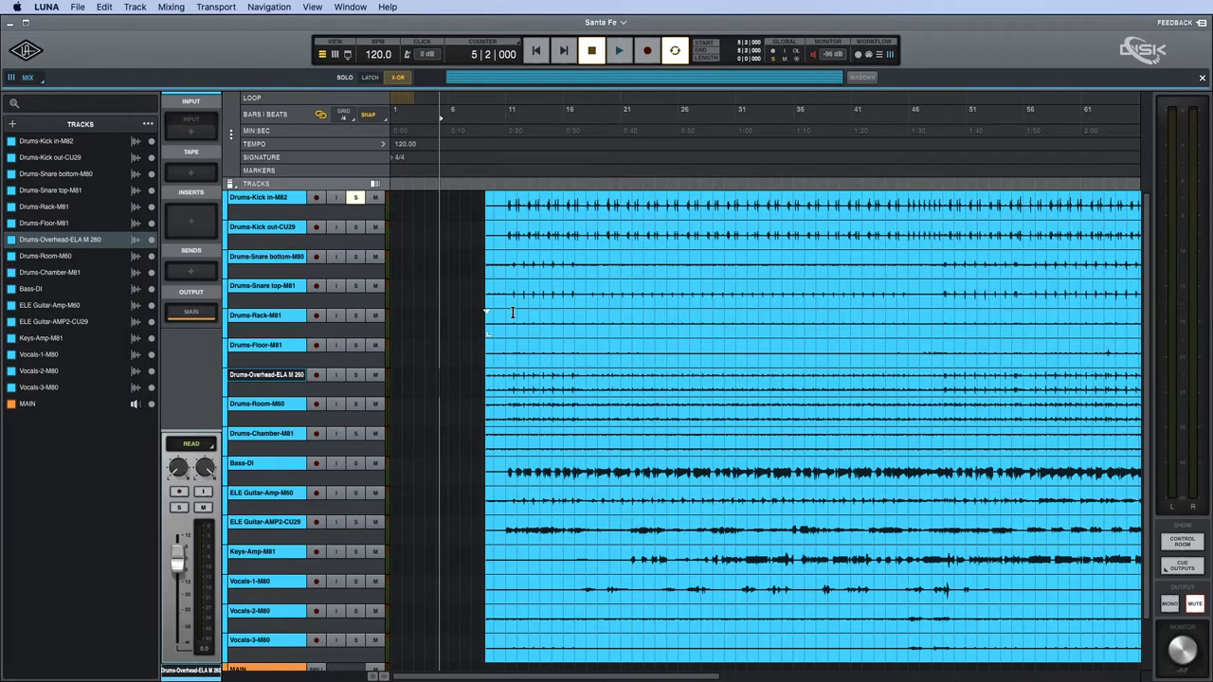
Play the song in the mixer view from the start of the Drums-Kick in-M82 clip and switch the solo to Drums-Kick out-CU29.
left_click(636, 217)
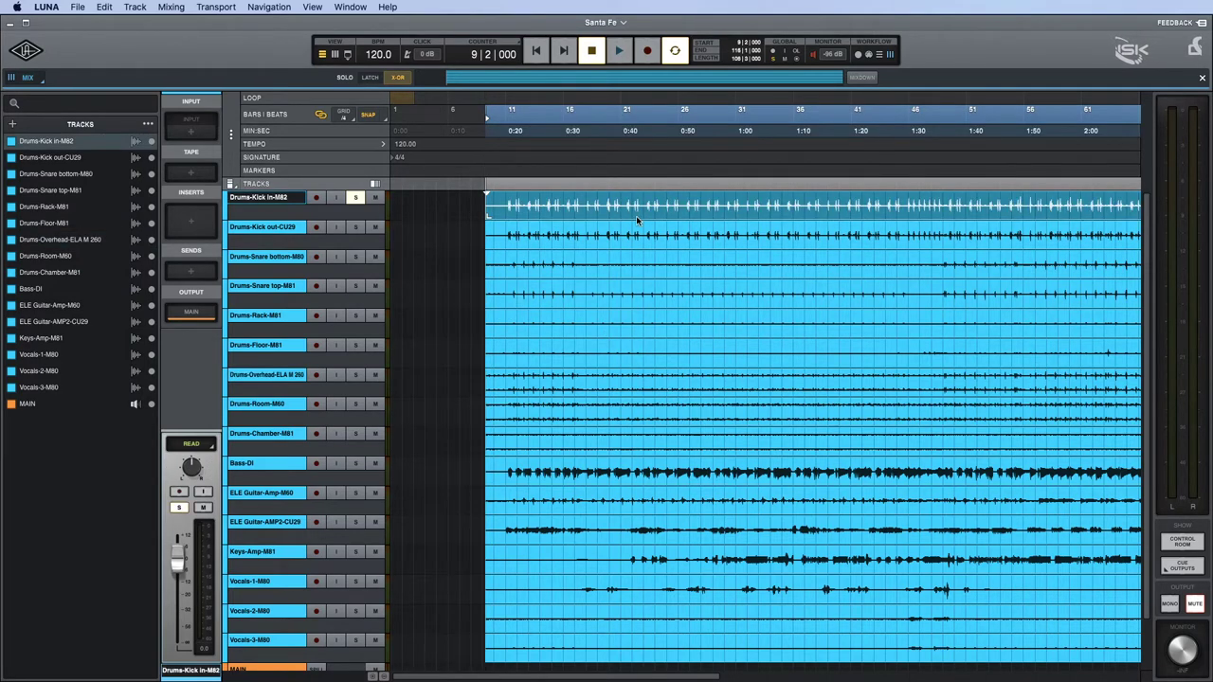
key("super+equal")
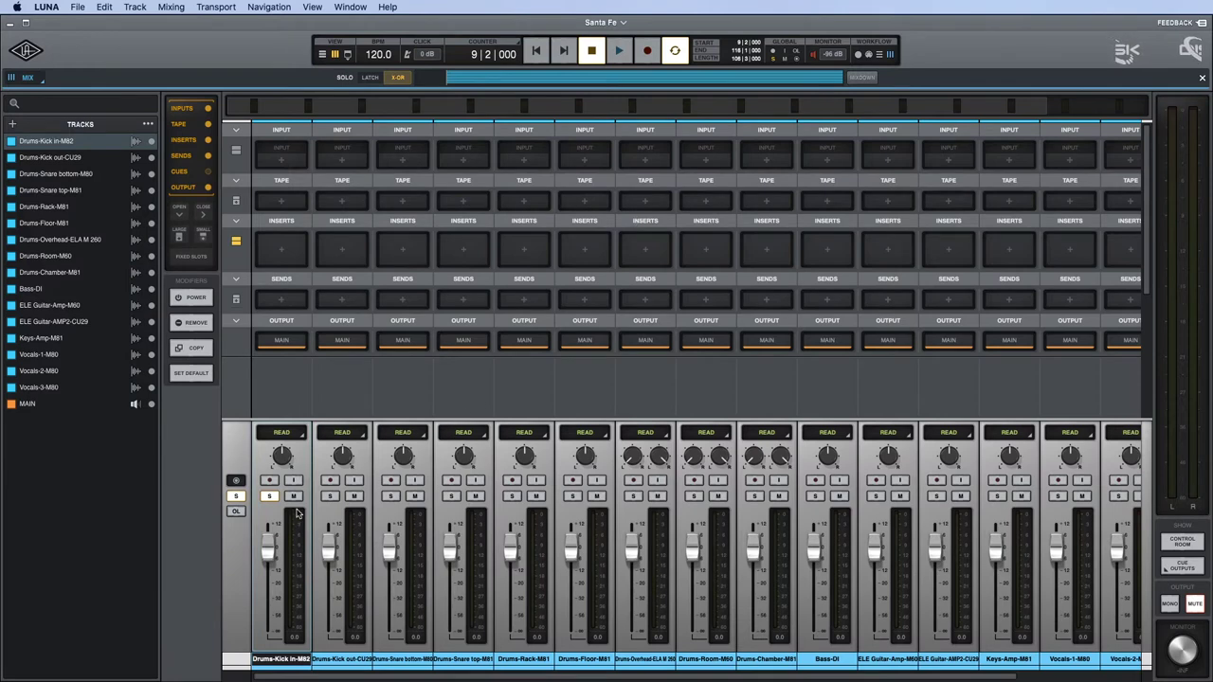
key("space")
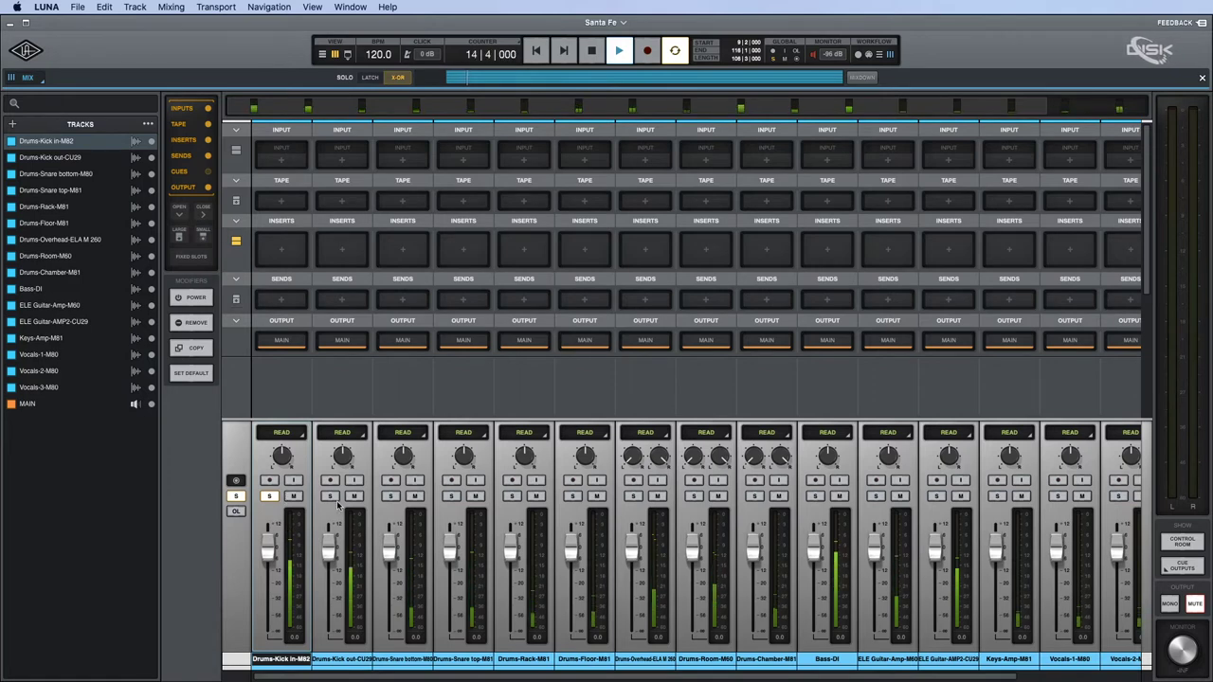
left_click(330, 496)
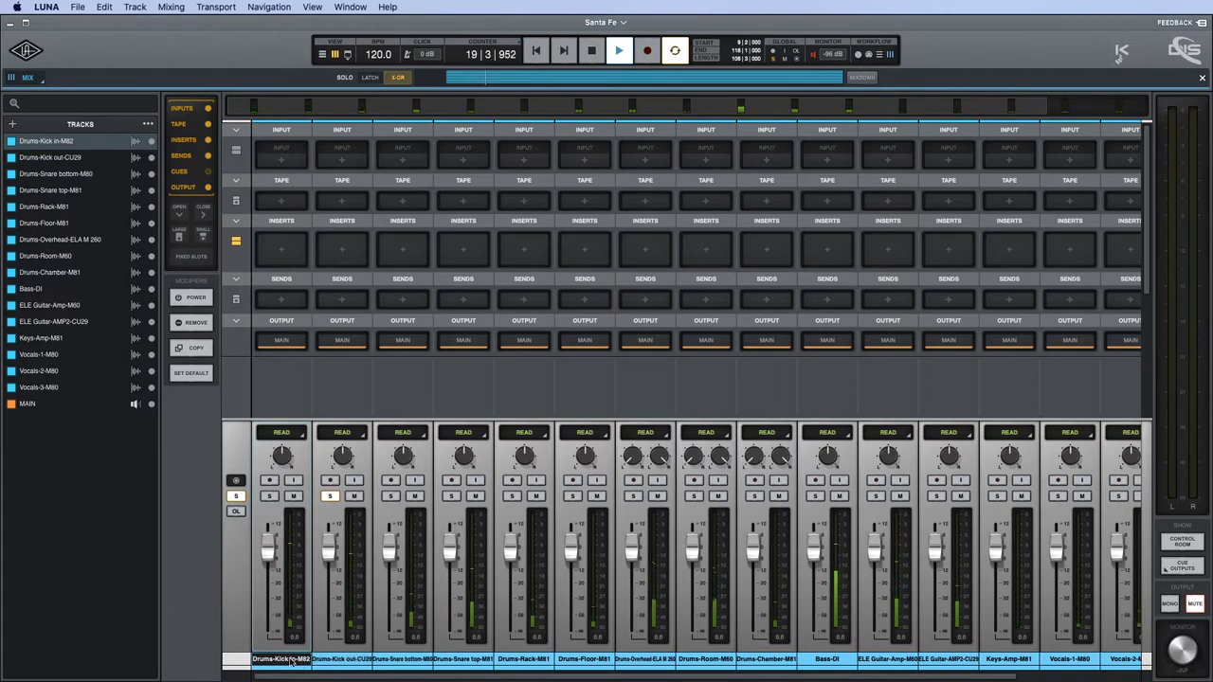
Alternate the channel selection between Drums-Kick in-M82 and Drums-Kick out-CU29, ending on Drums-Kick out-CU29.
left_click(336, 662)
left_click(295, 663)
left_click(334, 663)
left_click(284, 663)
left_click(330, 663)
left_click(285, 663)
left_click(330, 663)
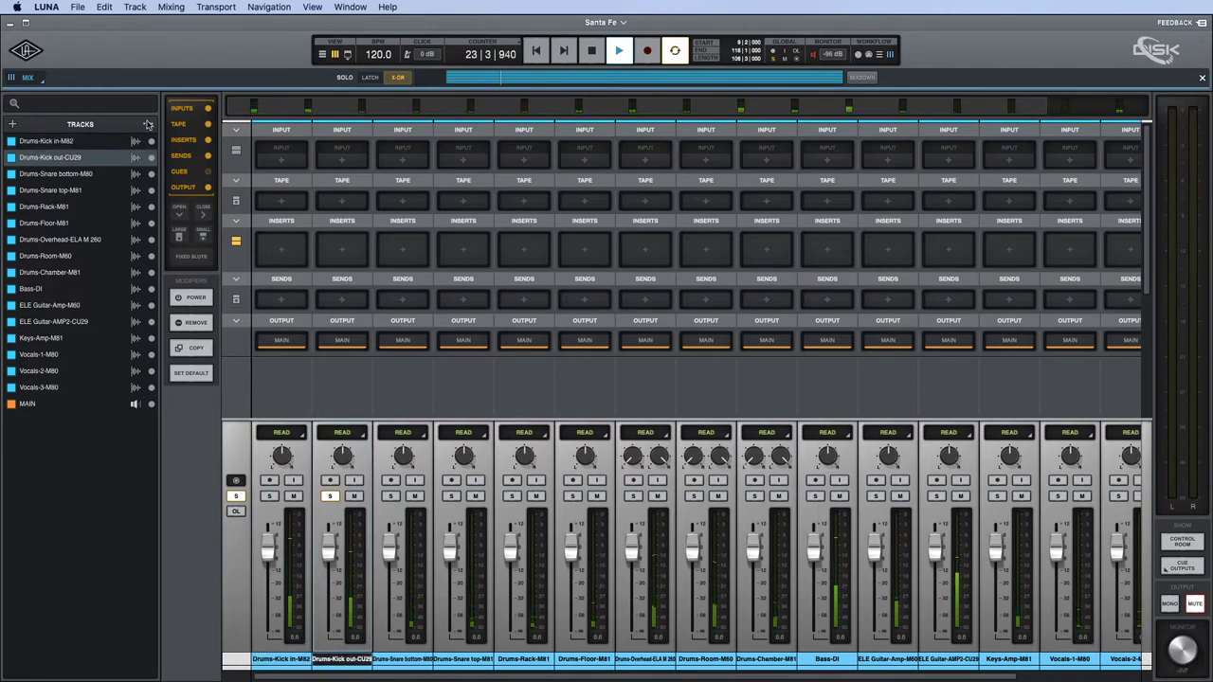
Create one mono bus track named Kick with its console option set to None.
left_click(15, 125)
left_click(45, 175)
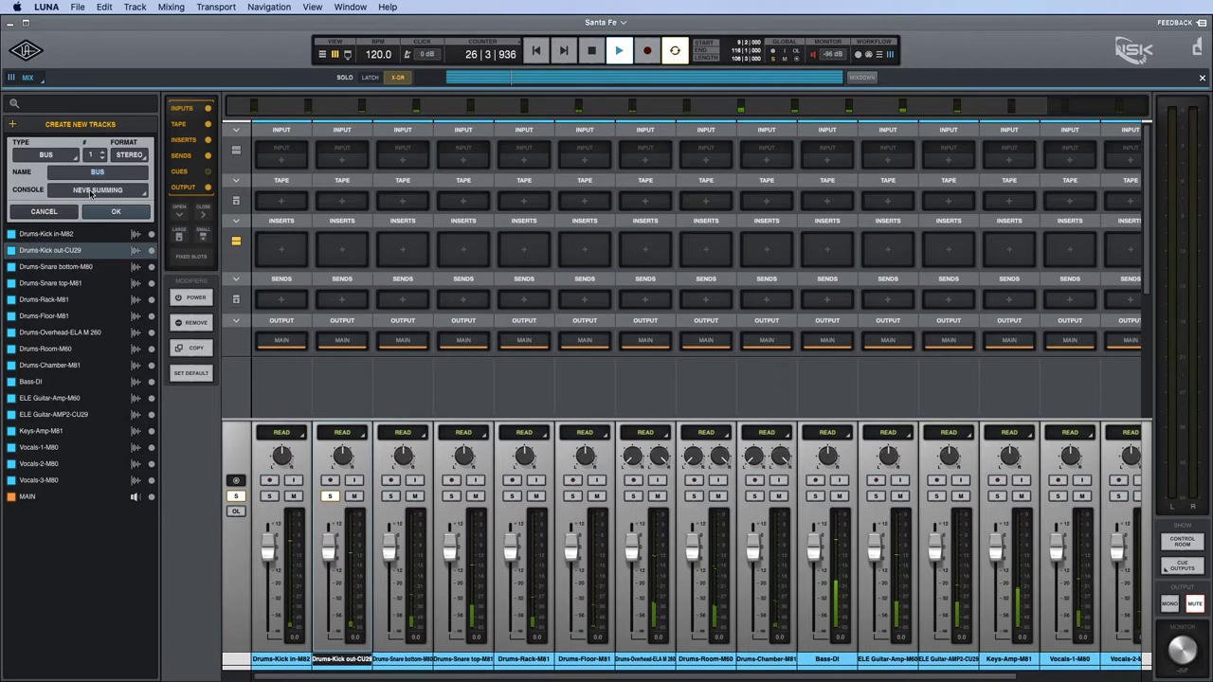
left_click(90, 192)
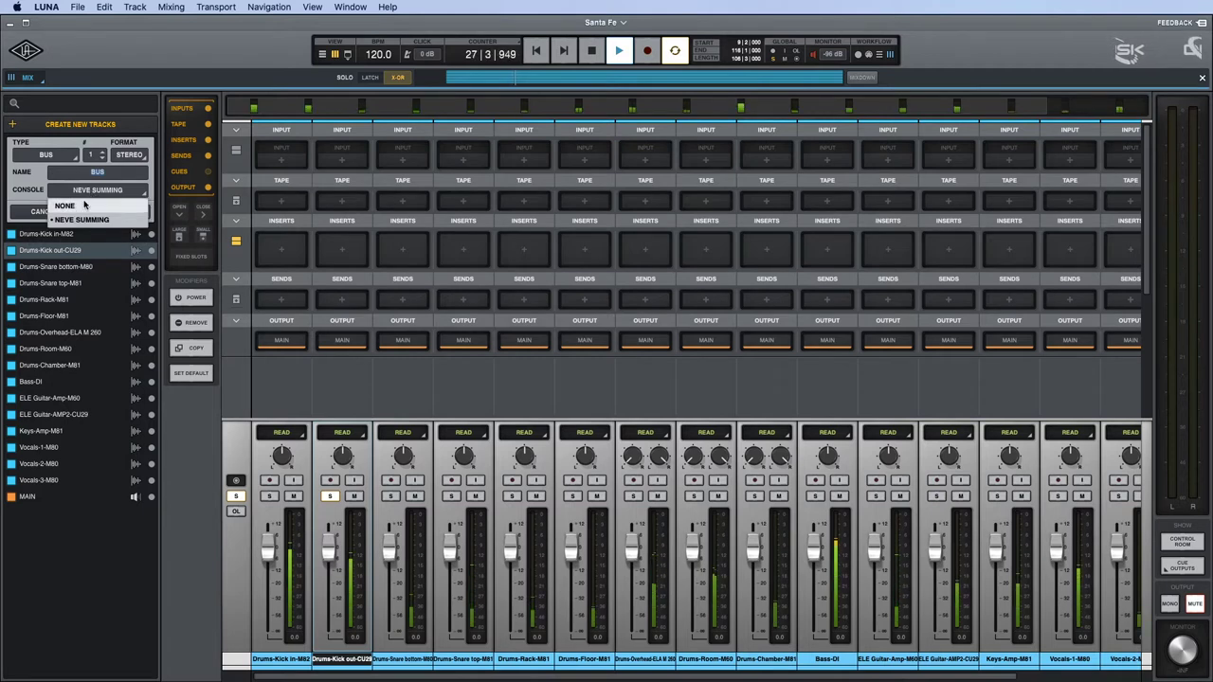
left_click(84, 205)
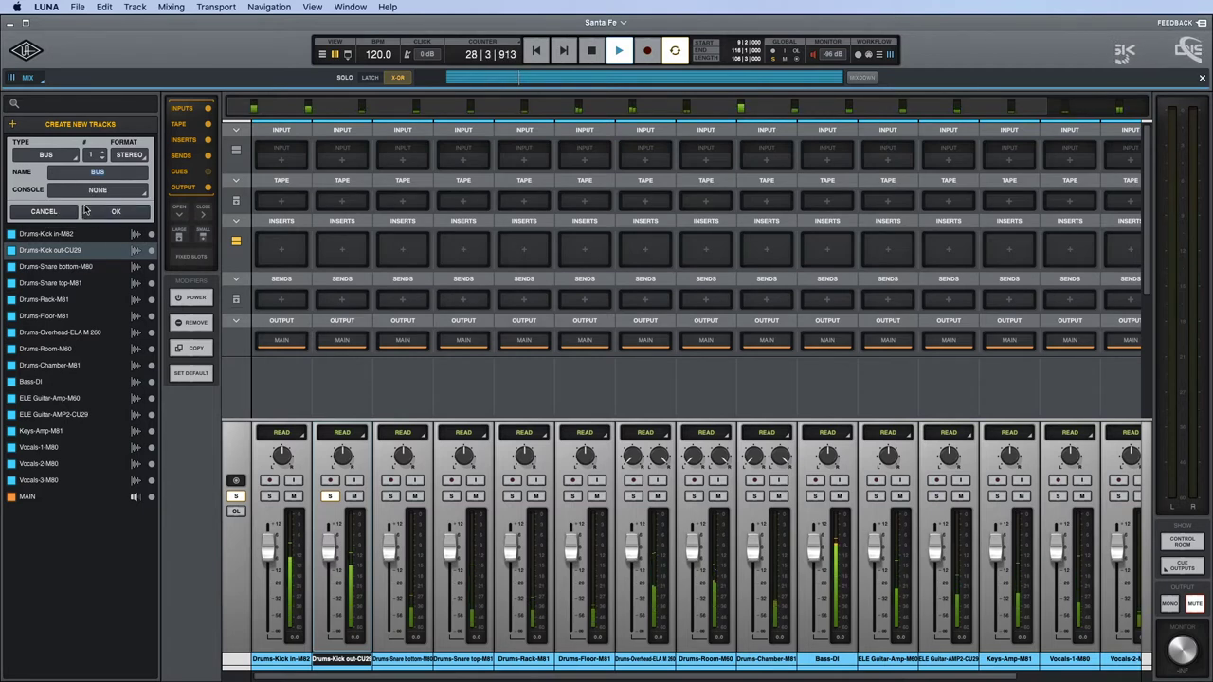
type("Kick")
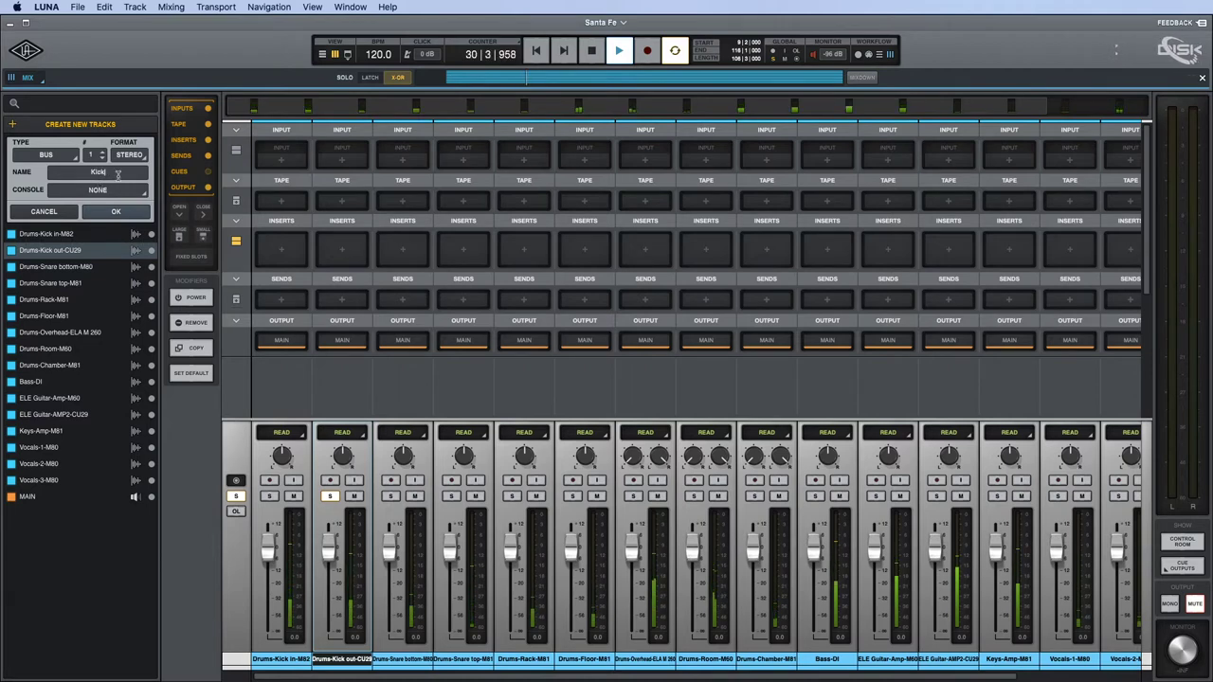
left_click(129, 154)
left_click(133, 166)
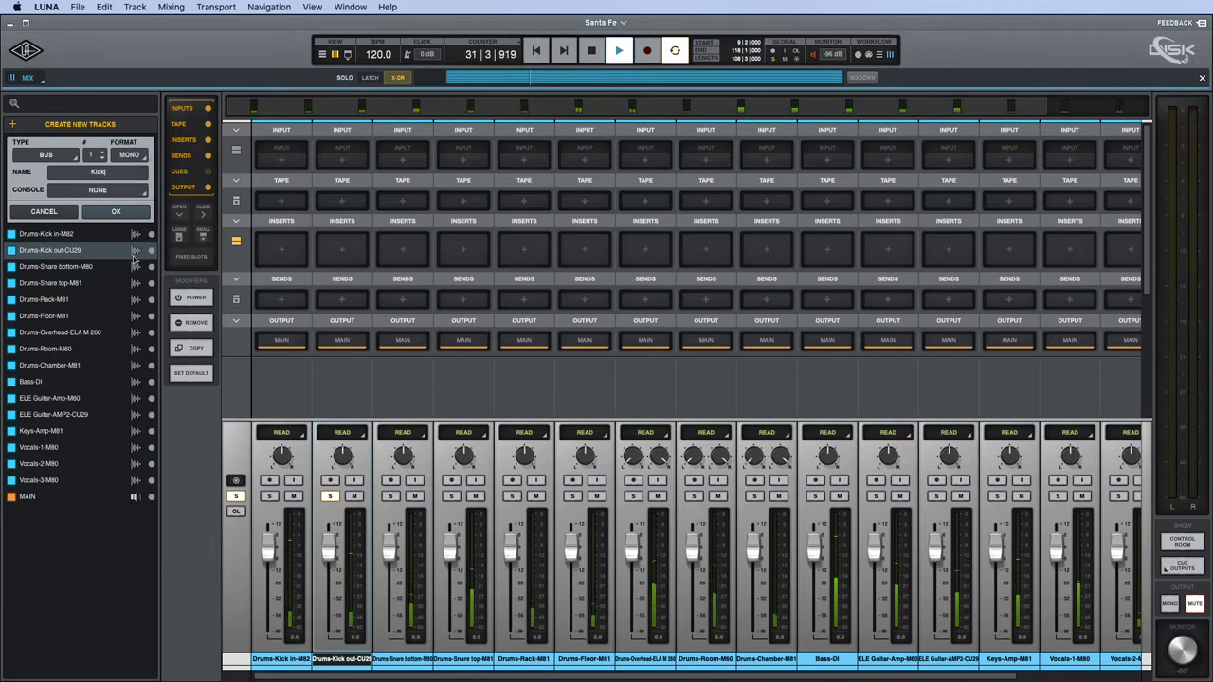
left_click(115, 211)
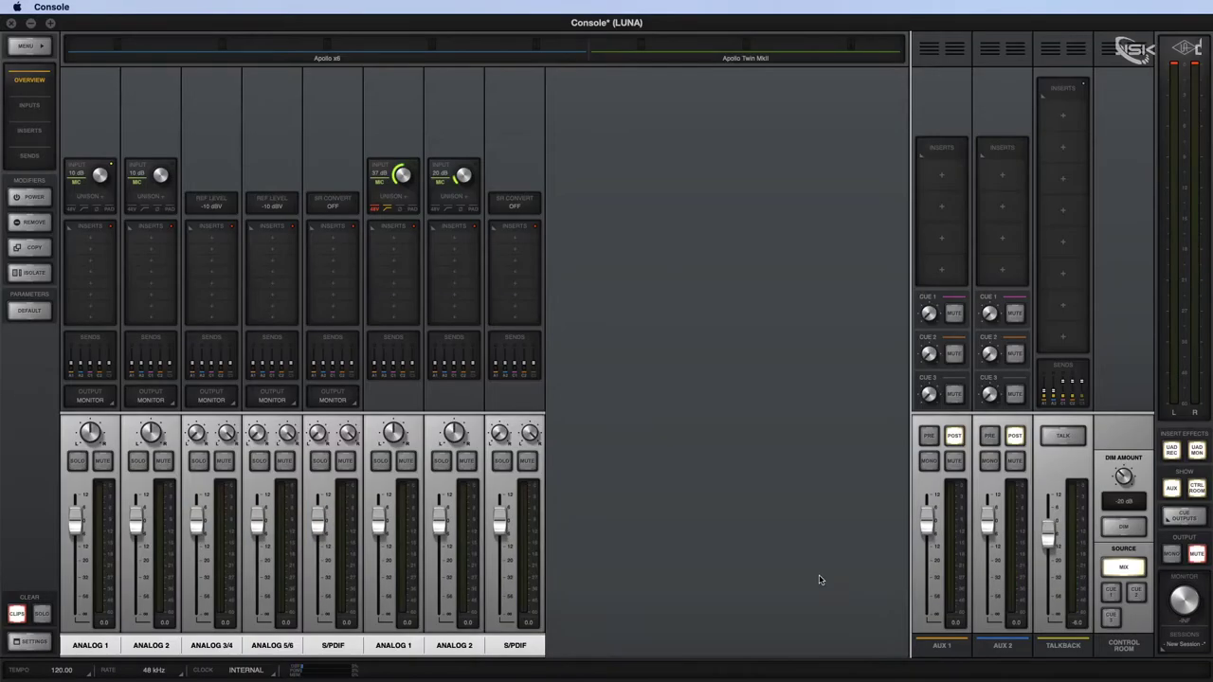
Switch from Console back to LUNA and try toggling the solo of Drums-Kick out-CU29 on and off.
key("super+Tab")
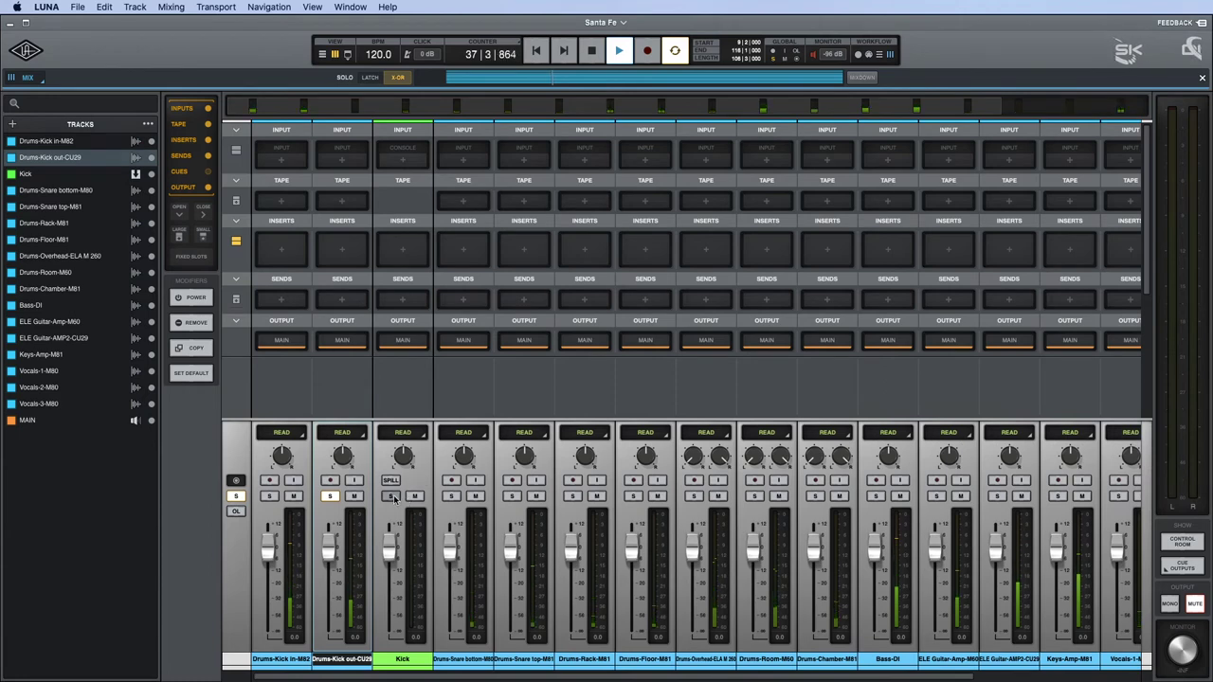
left_click(332, 496)
left_click(334, 497)
left_click(329, 497)
left_click(331, 497)
left_click(330, 499)
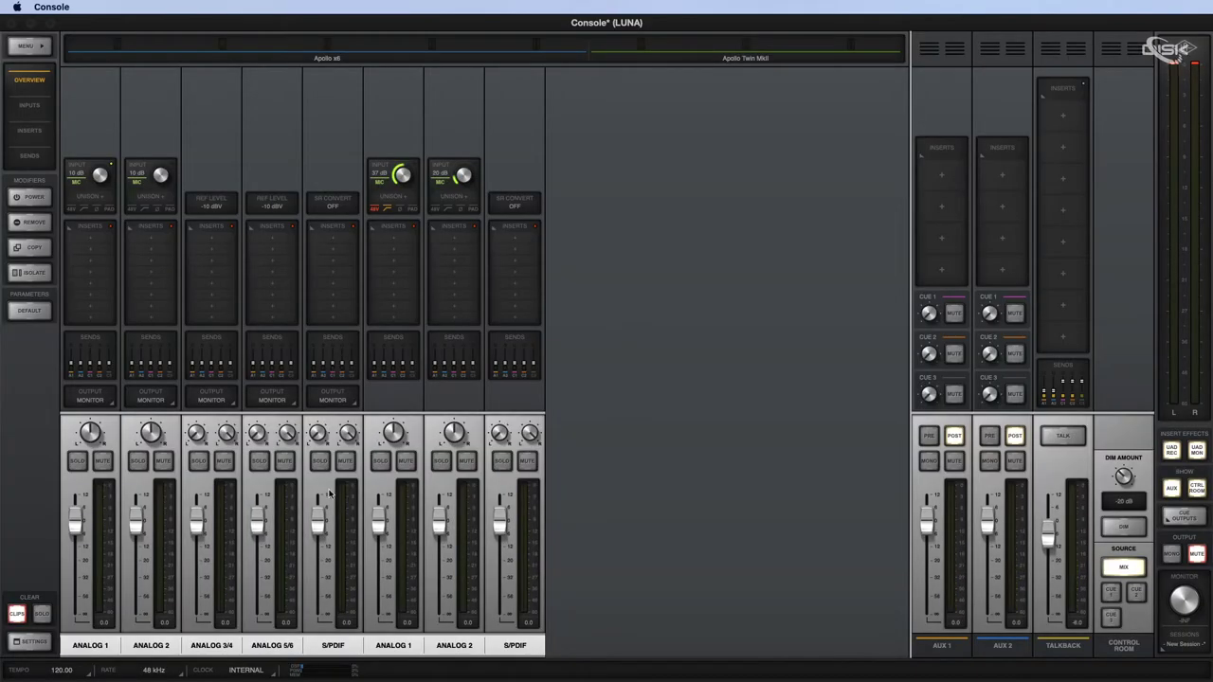
In Console, try soloing channels on both Apollo units, leave only the Apollo Twin MkII's Analog 1 soloed, and minimize the window.
left_click(441, 461)
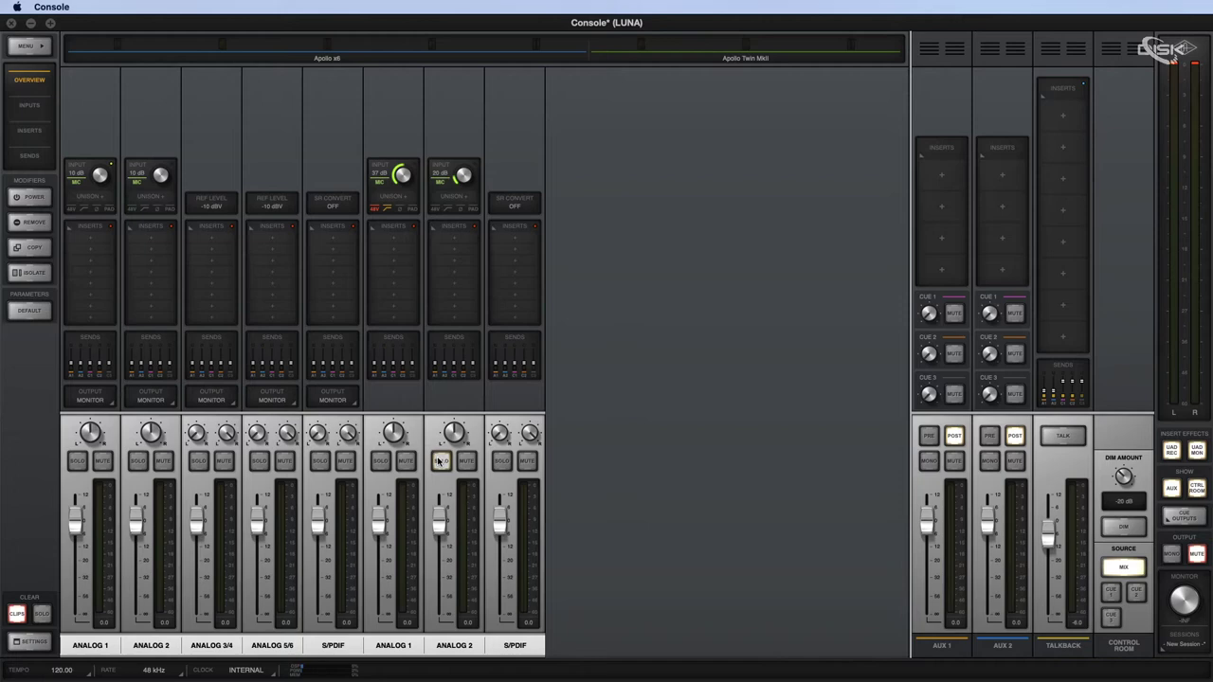
left_click(77, 461)
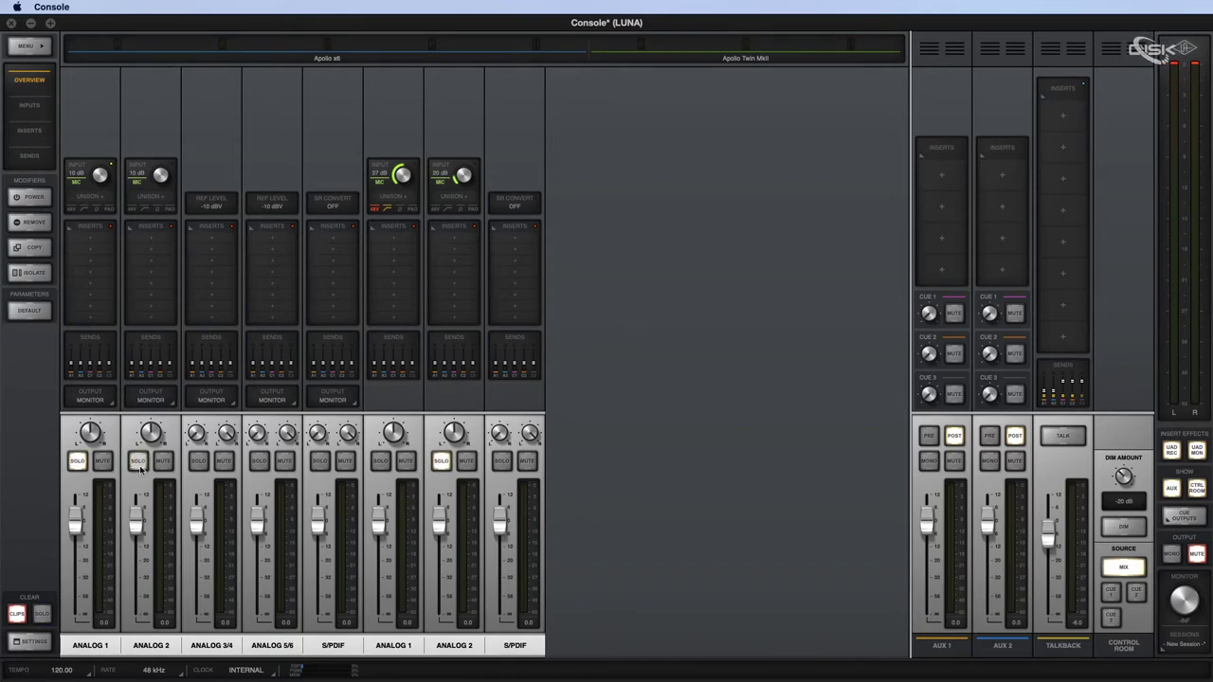
left_click(77, 461)
left_click(138, 462)
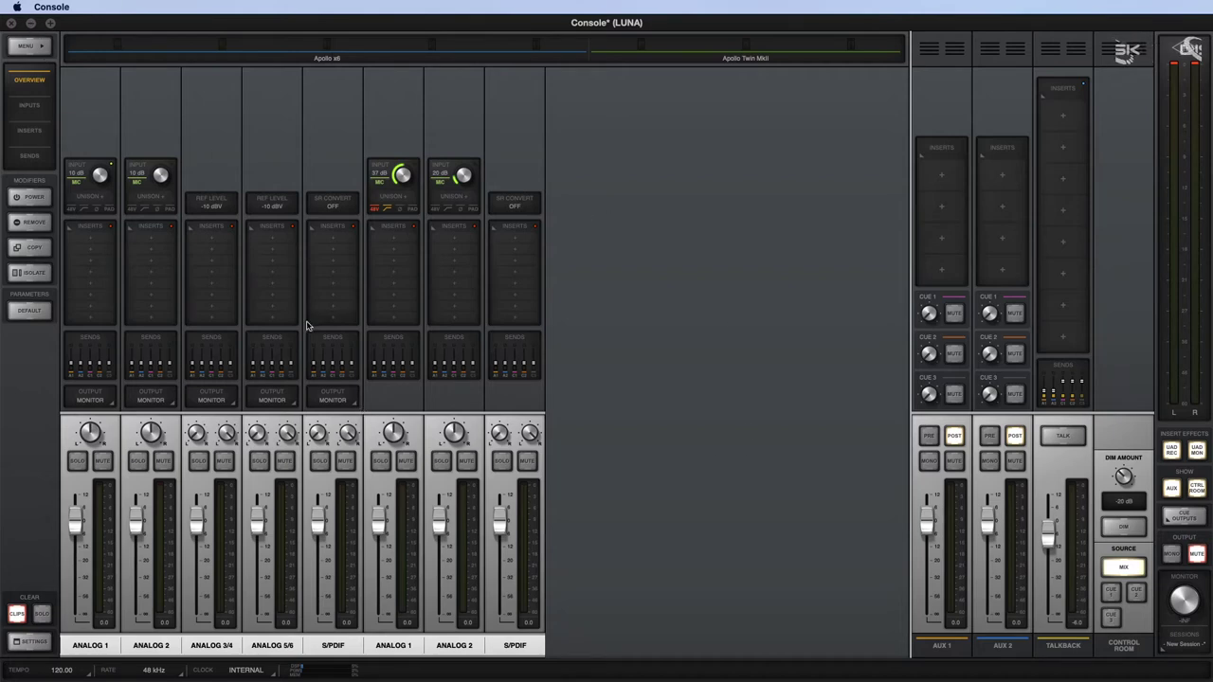
left_click(380, 461)
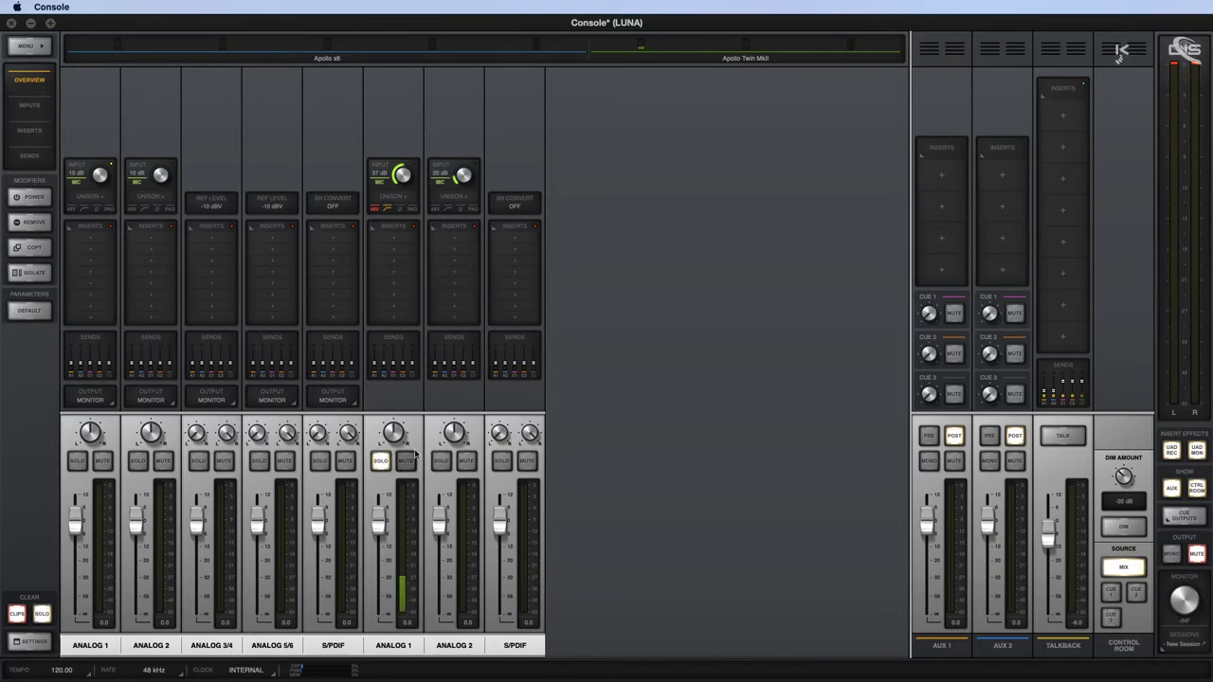
left_click(30, 24)
Clear the solo of Drums-Kick out-CU29 in LUNA, lower the MAIN fader to about -13.4 dB and stop playback.
left_click(332, 502)
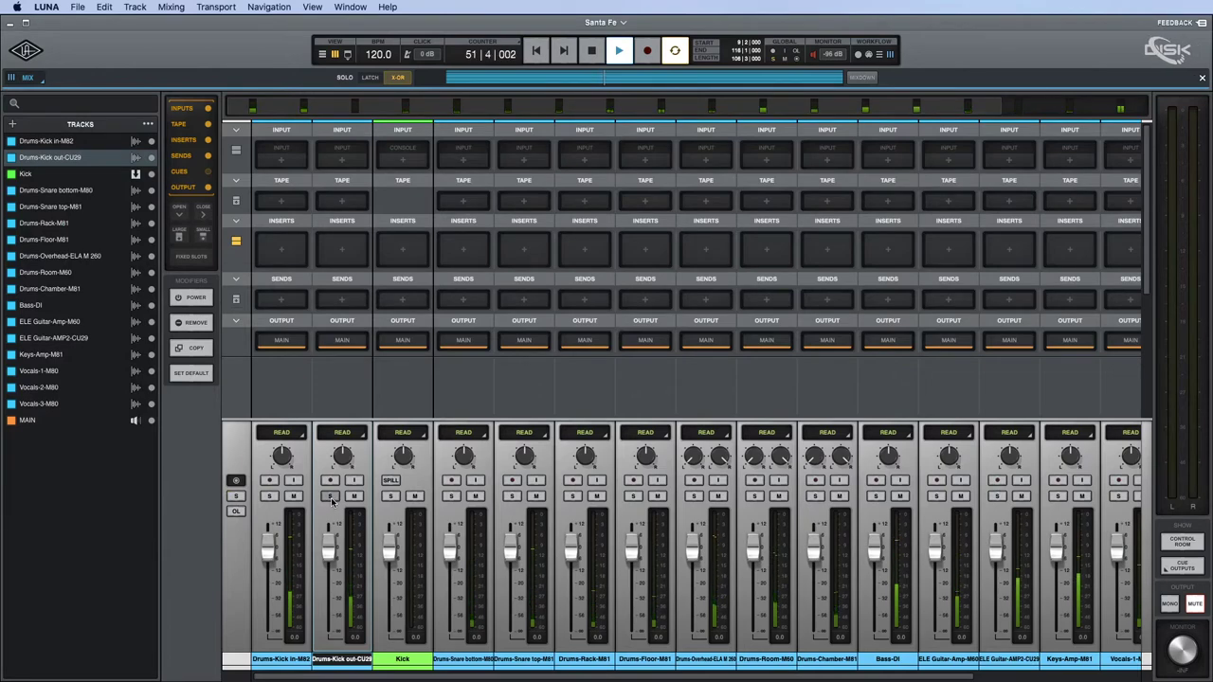
scroll(1018, 600, "right", 5)
scroll(1019, 600, "right", 2)
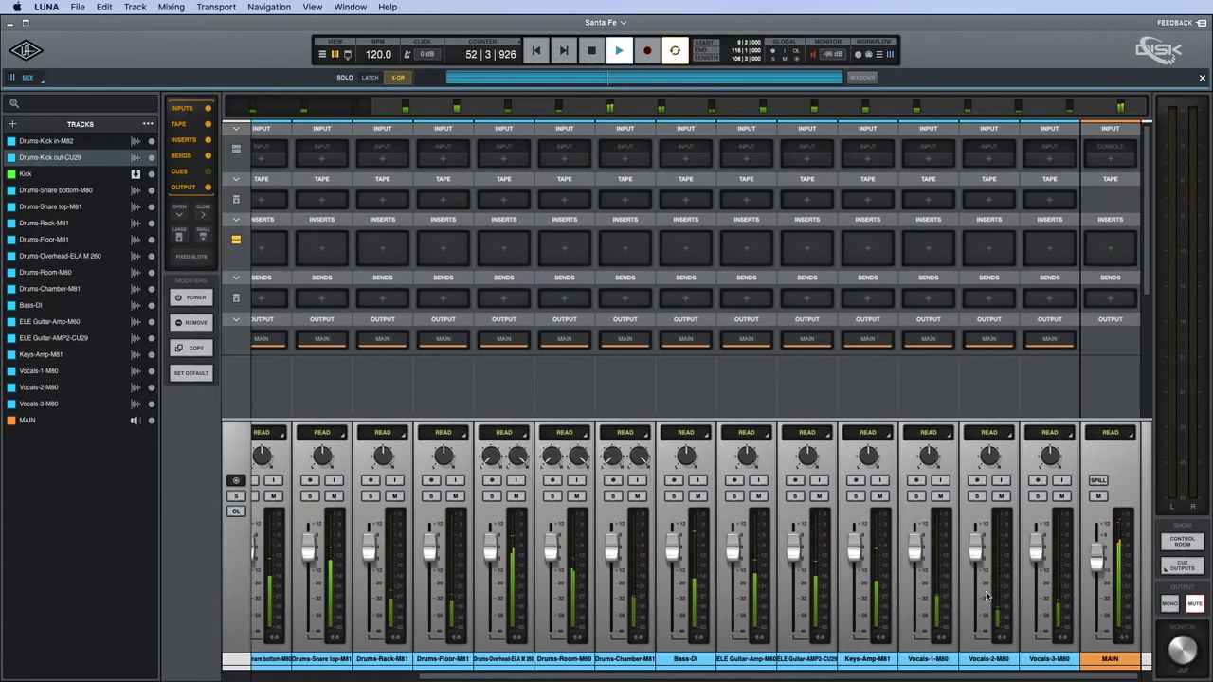
left_click_drag(1098, 563, 1100, 576)
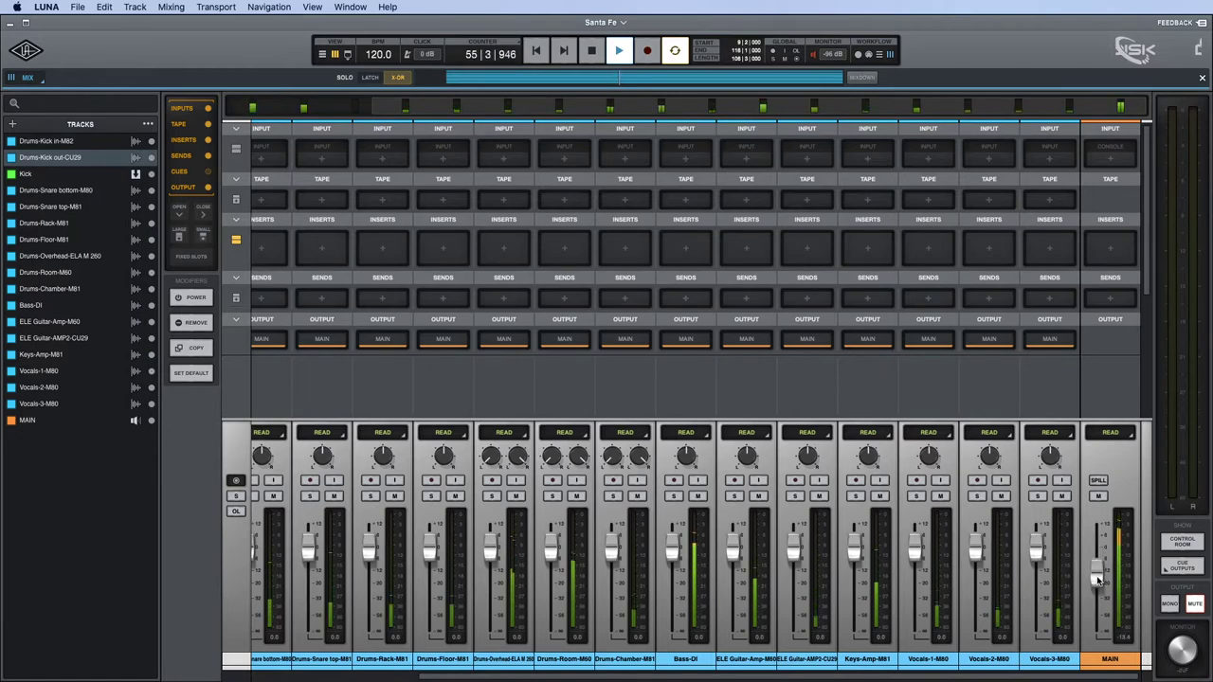
key("space")
key("Return")
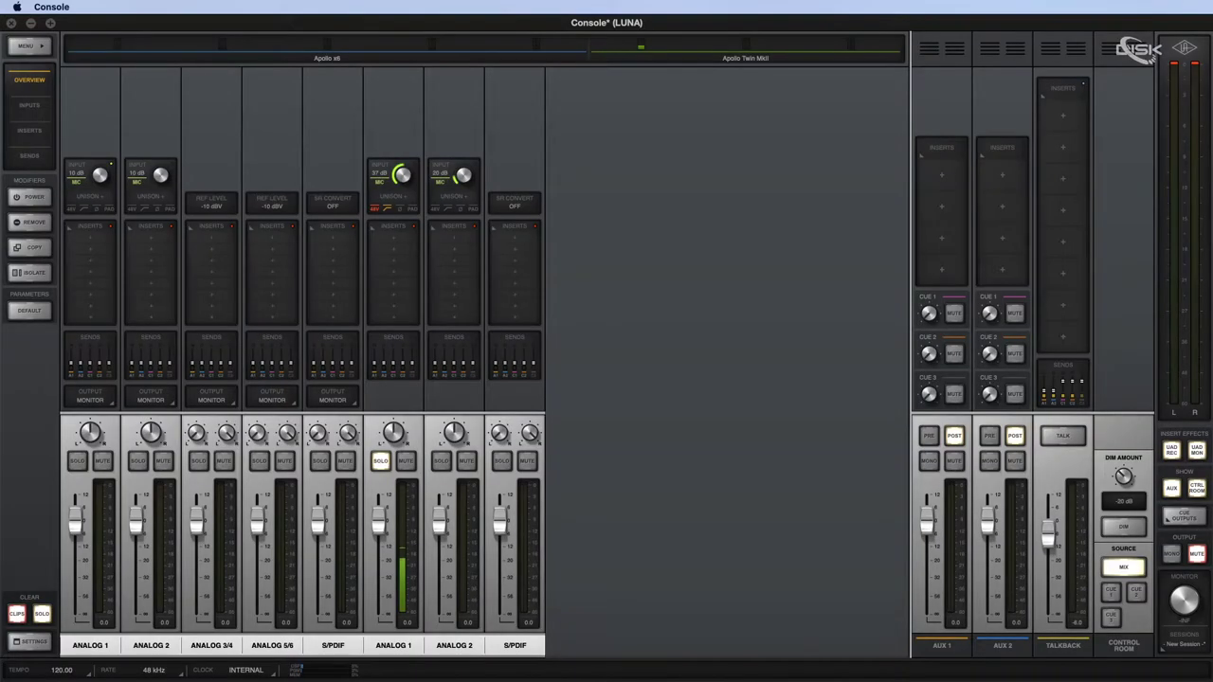
Return to LUNA from Console and route the outputs of Drums-Kick in-M82 and Drums-Kick out-CU29 to the Kick bus.
left_click(380, 461)
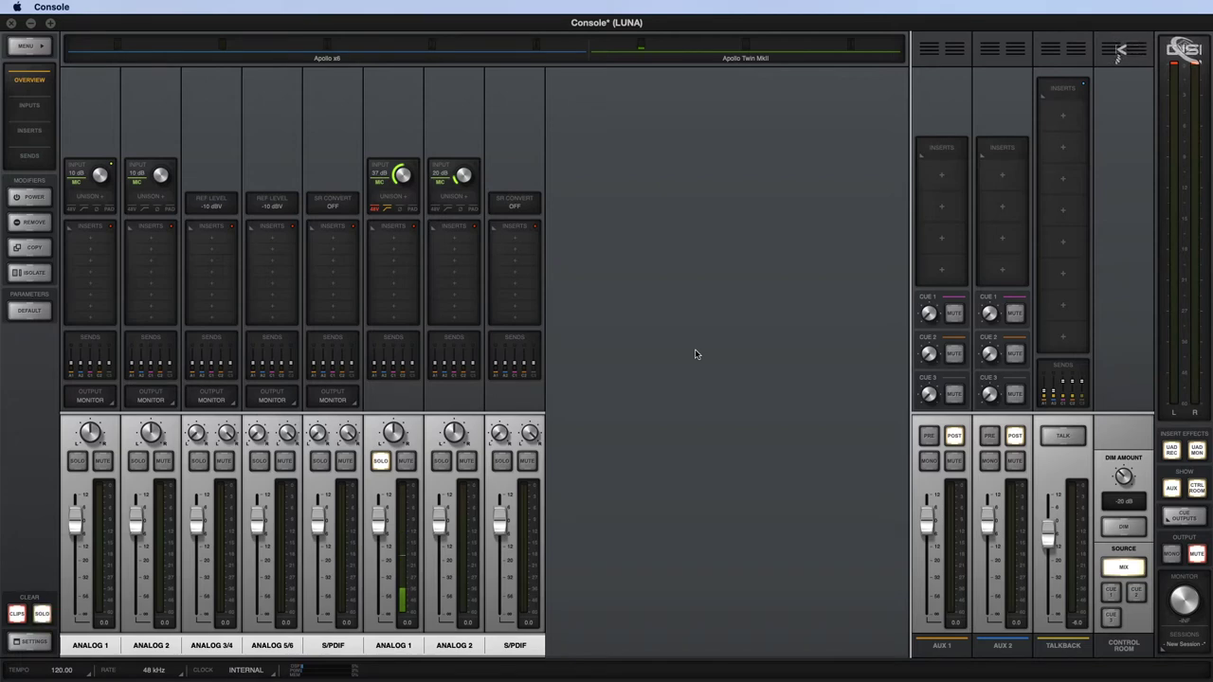
key("super+Tab")
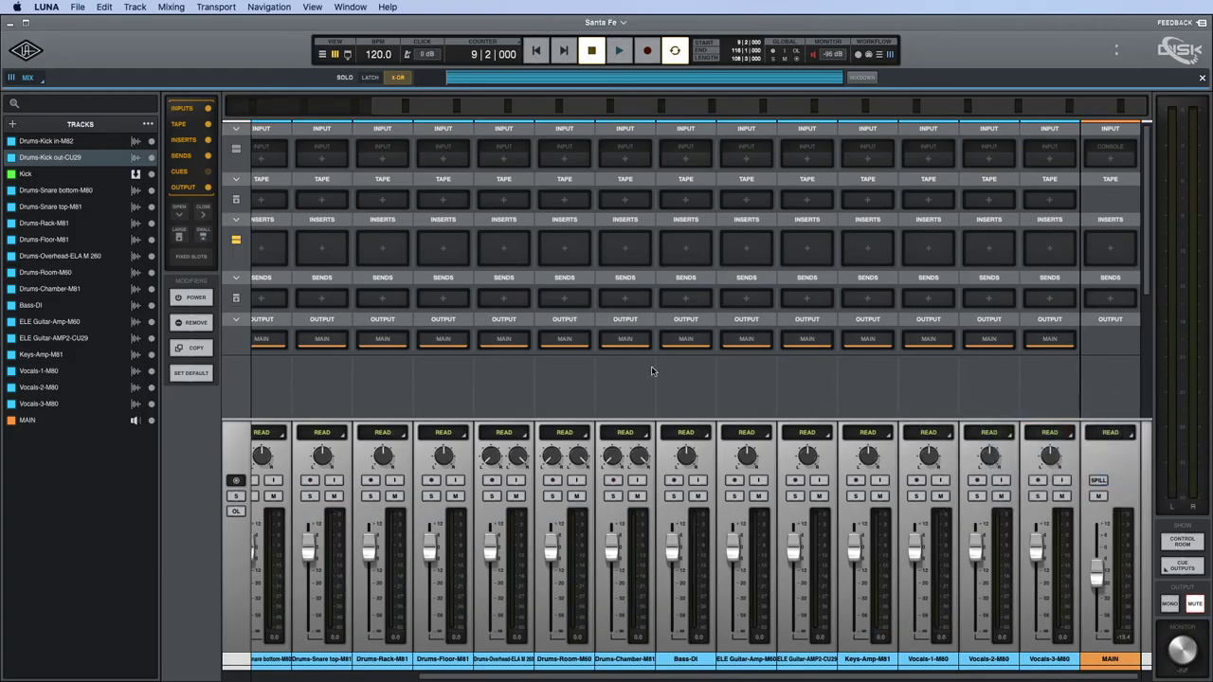
scroll(434, 379, "left", 5)
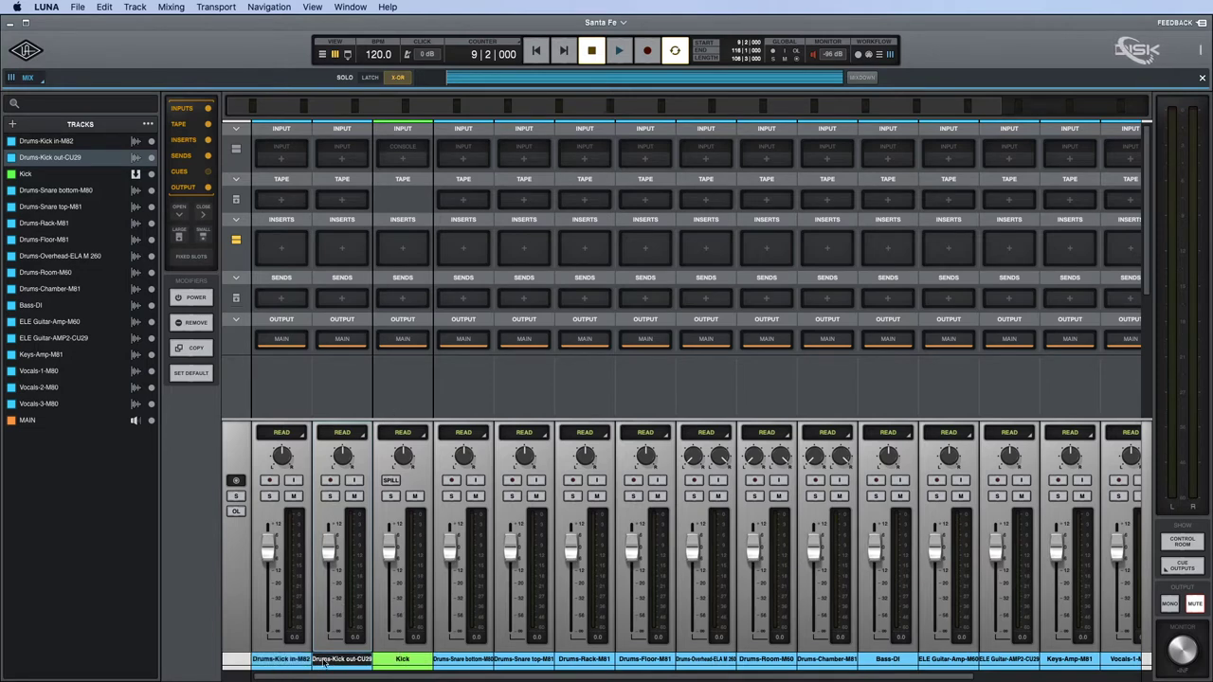
left_click(282, 659)
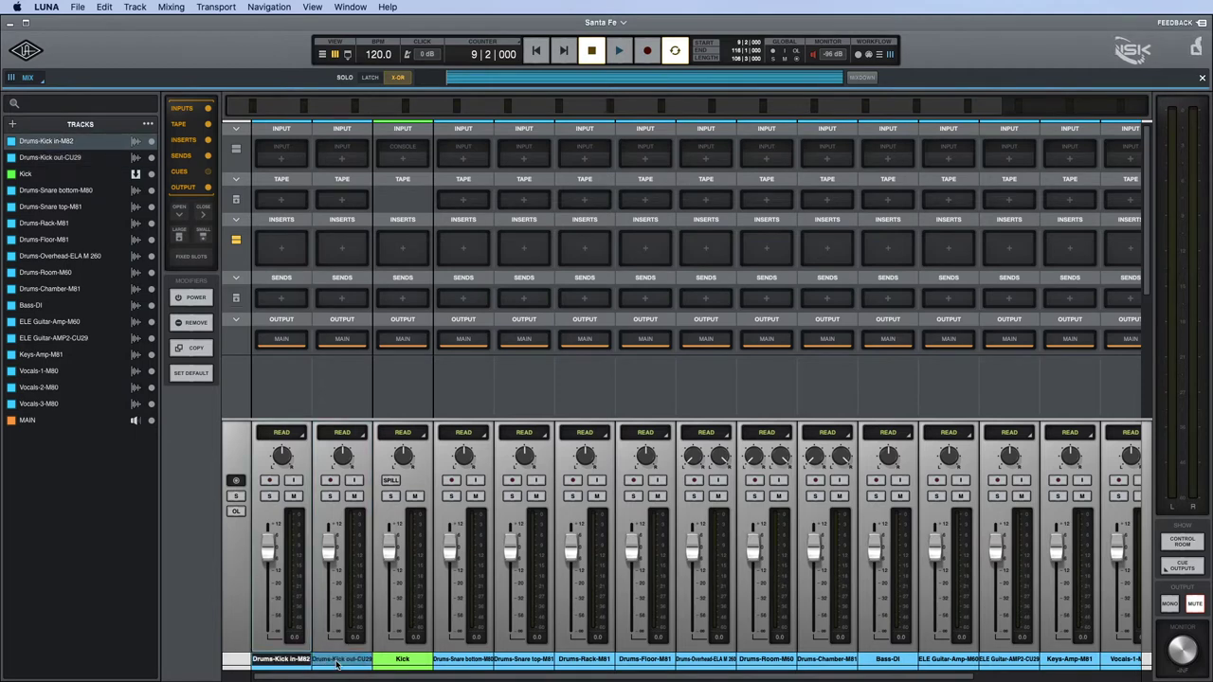
left_click(336, 660, "shift")
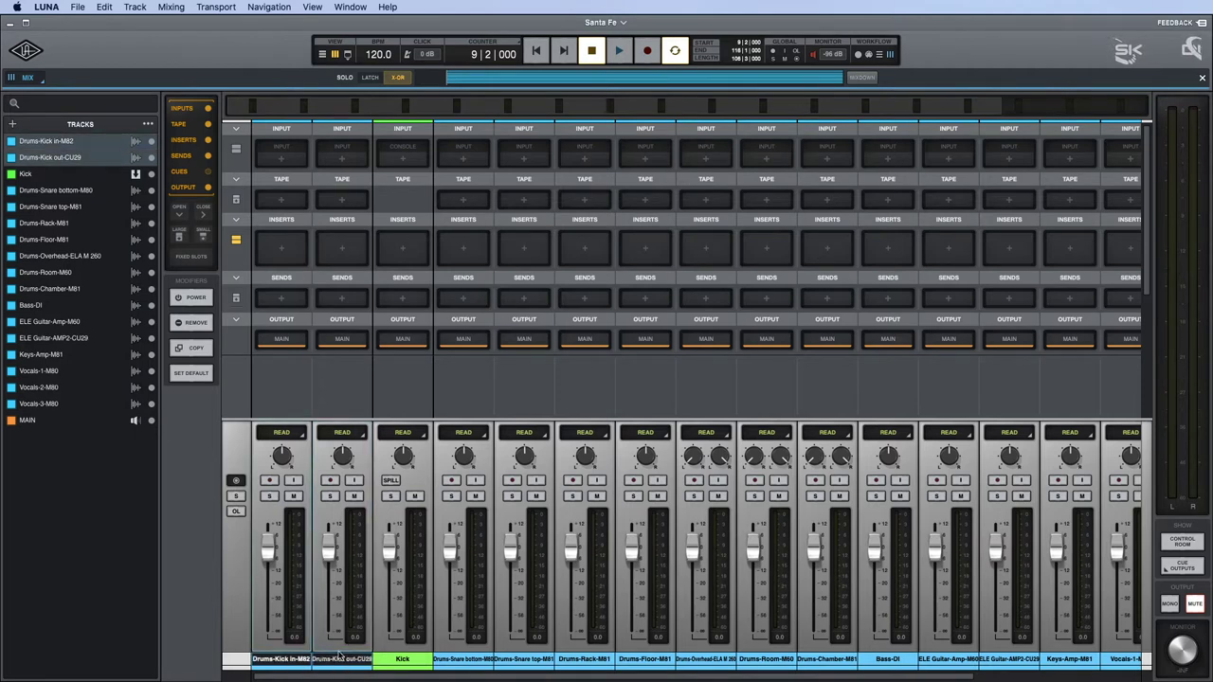
left_click(282, 340)
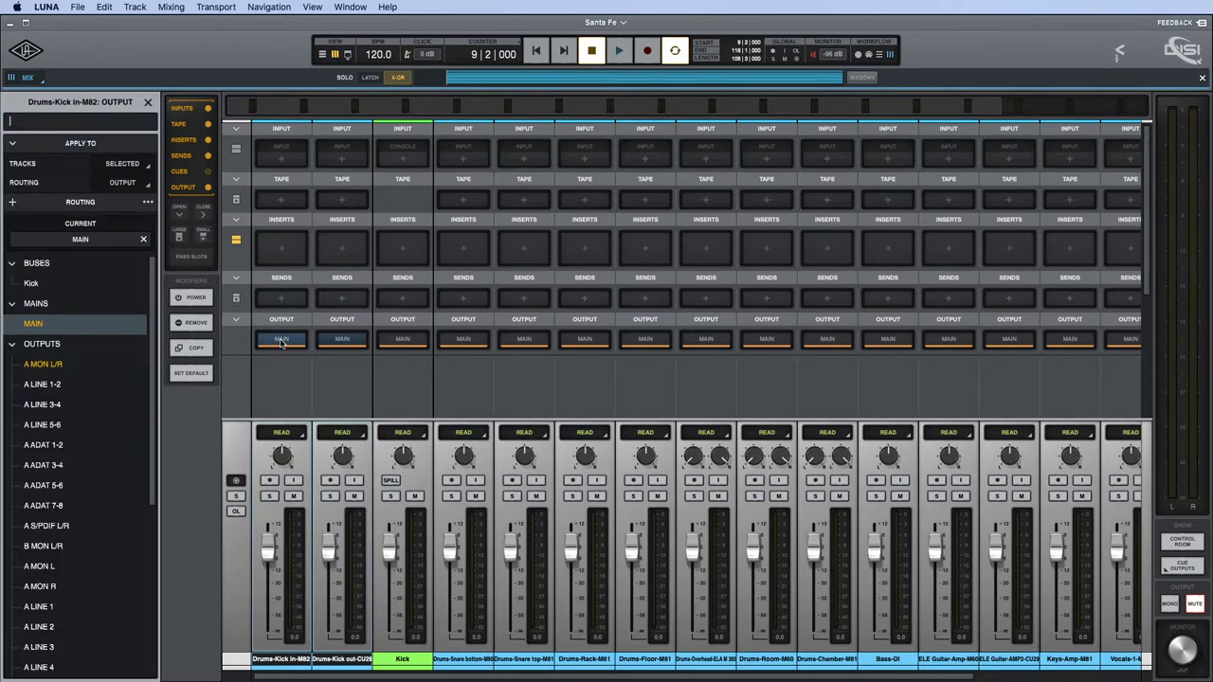
left_click(44, 285)
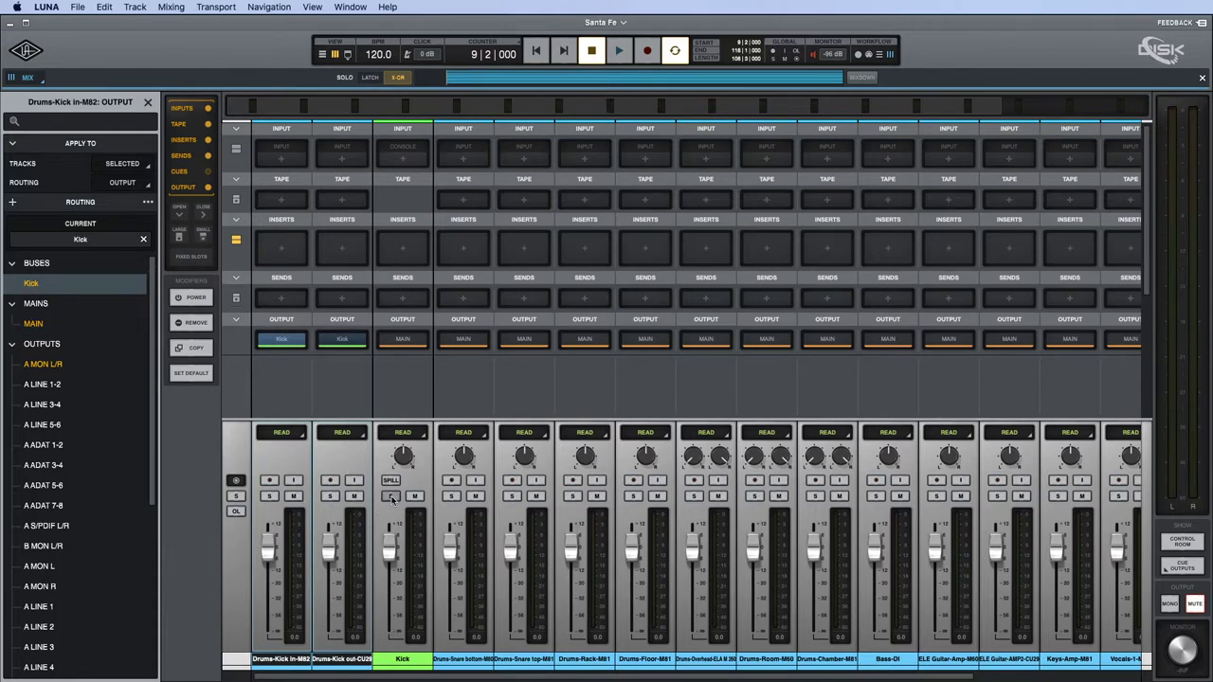
Solo the Kick bus, play the song from bar 14 in the timeline and return to the mixer view.
left_click(390, 497)
key("space")
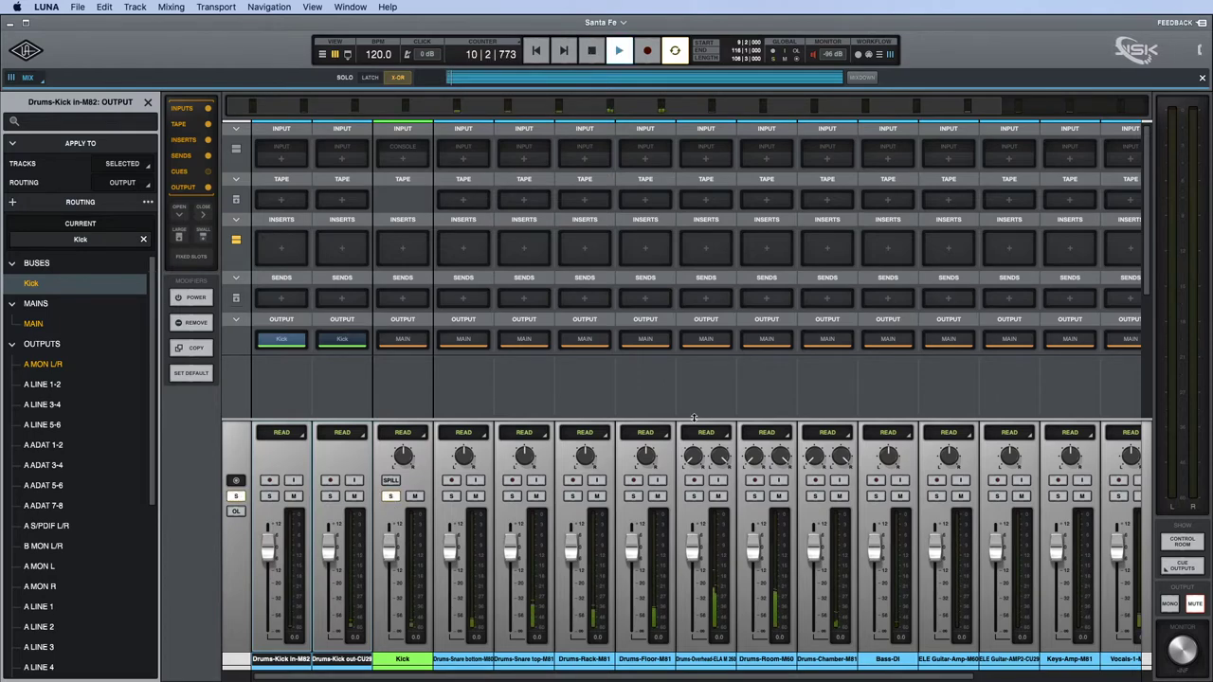
key("super+equal")
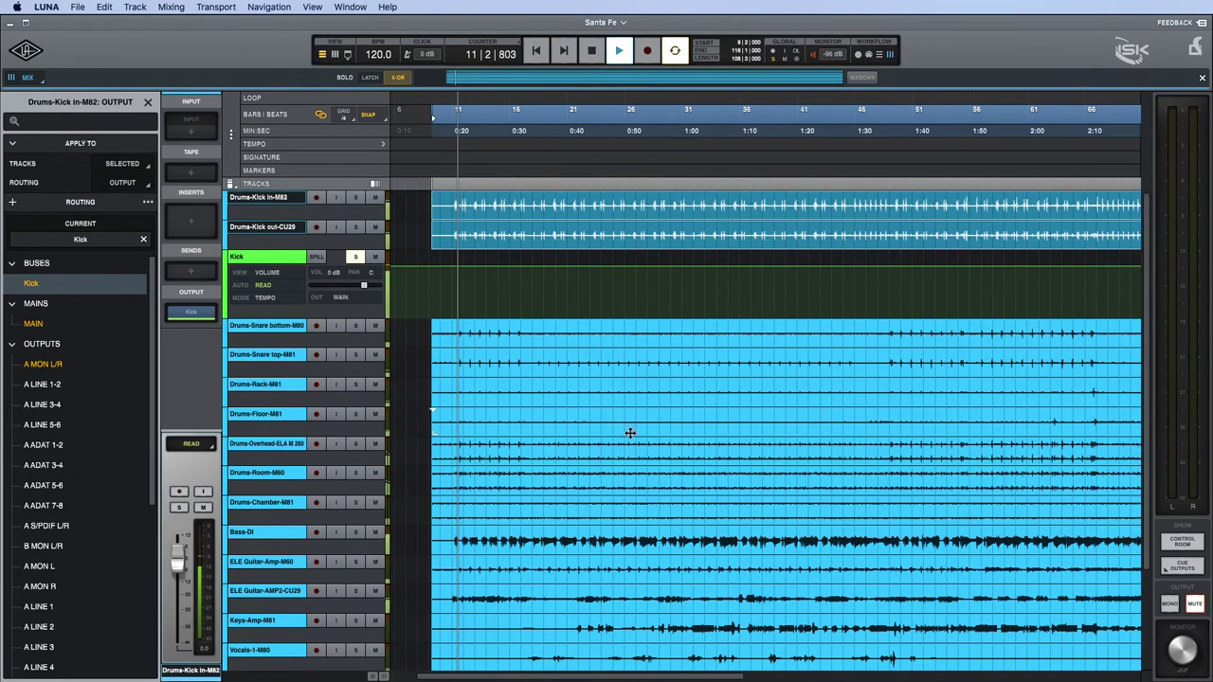
left_click(493, 202)
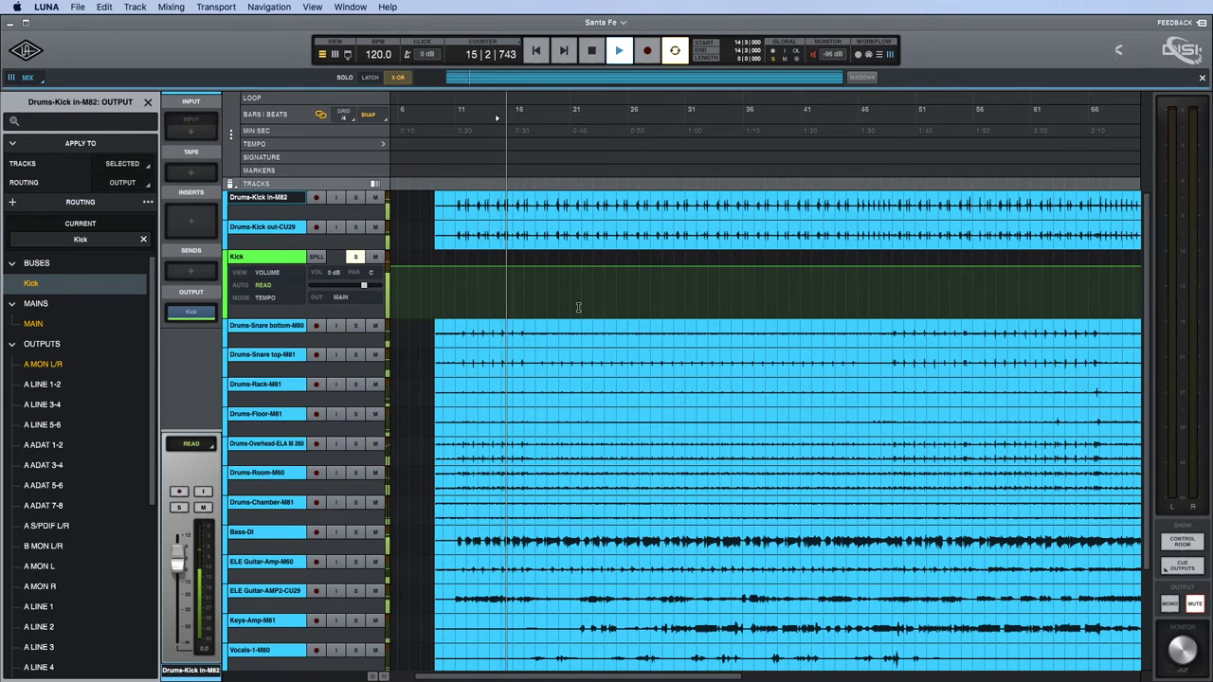
key("super+equal")
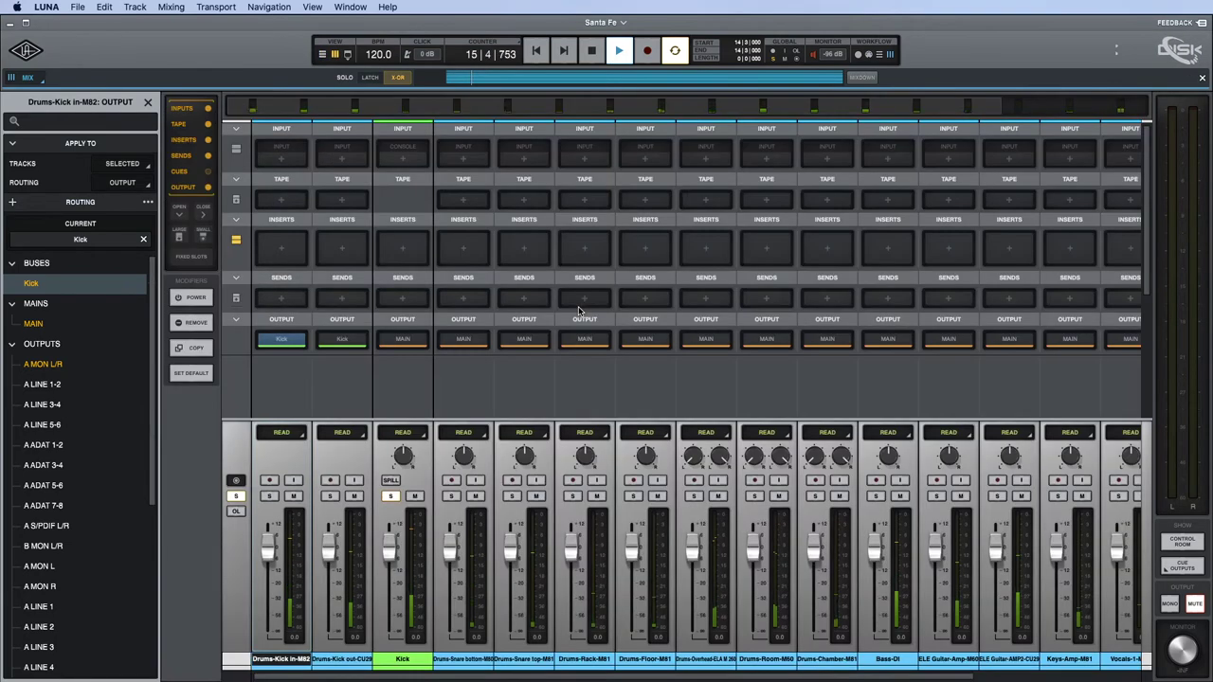
Mute and unmute Drums-Kick out-CU29 during playback to compare the Kick bus with and without it, and bring MAIN into view.
left_click(353, 496)
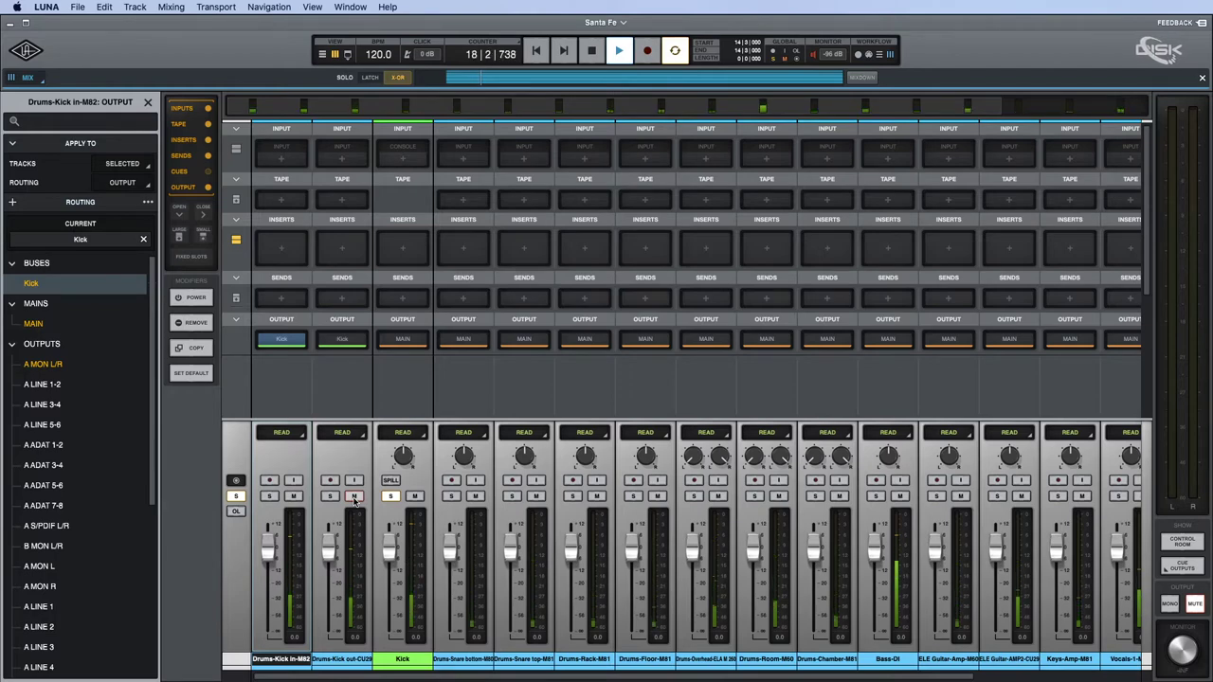
left_click(353, 497)
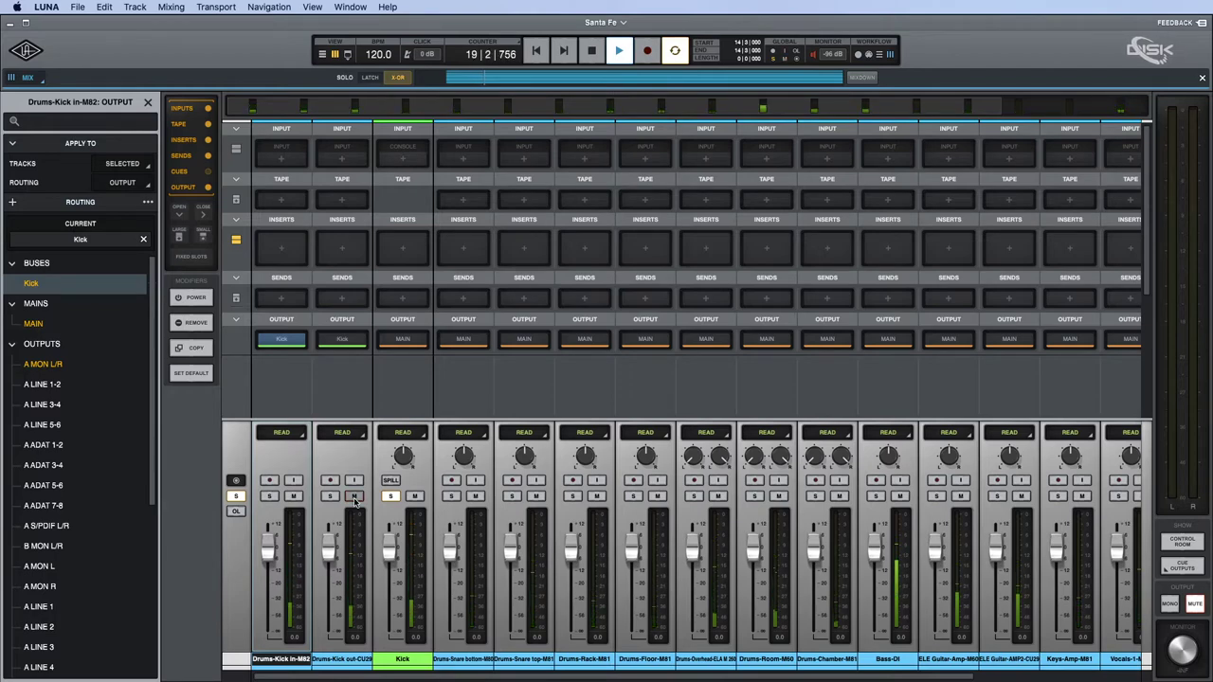
scroll(820, 567, "right", 5)
scroll(821, 567, "right", 3)
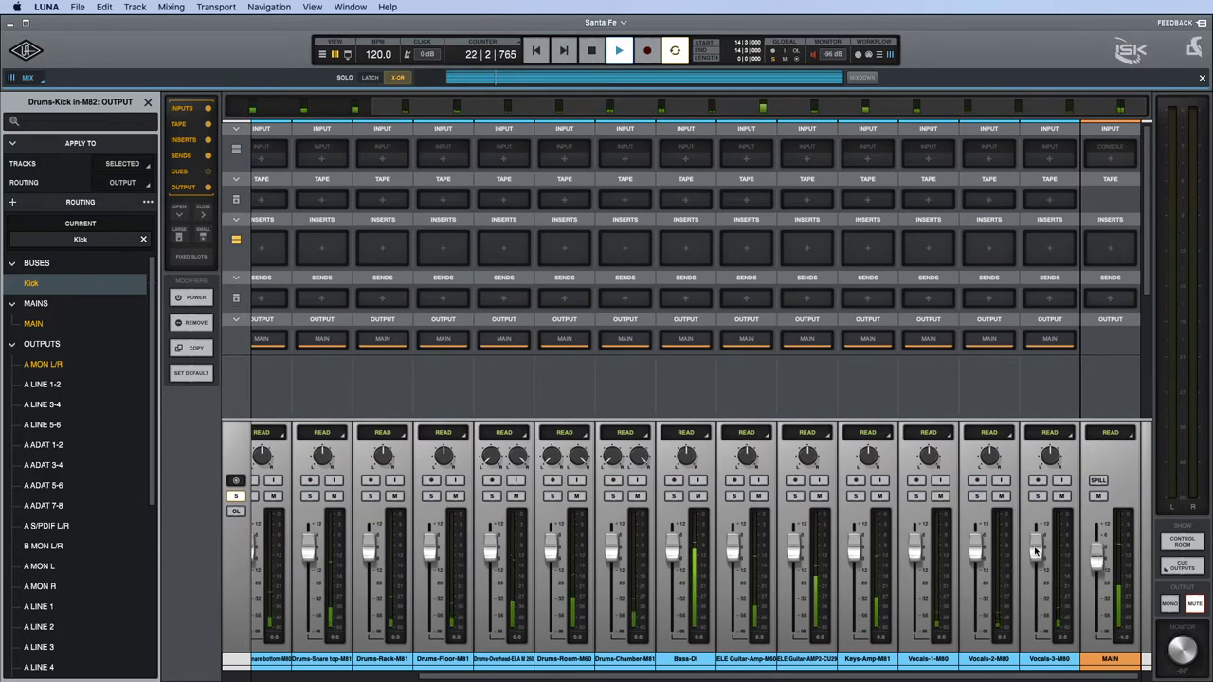
Pull the faders of Vocals-3-M80, Vocals-2-M80, Vocals-1-M80 and Keys-Amp-M81 all the way down.
left_click_drag(1037, 554, 1041, 668)
left_click_drag(976, 545, 976, 630)
left_click_drag(915, 545, 915, 631)
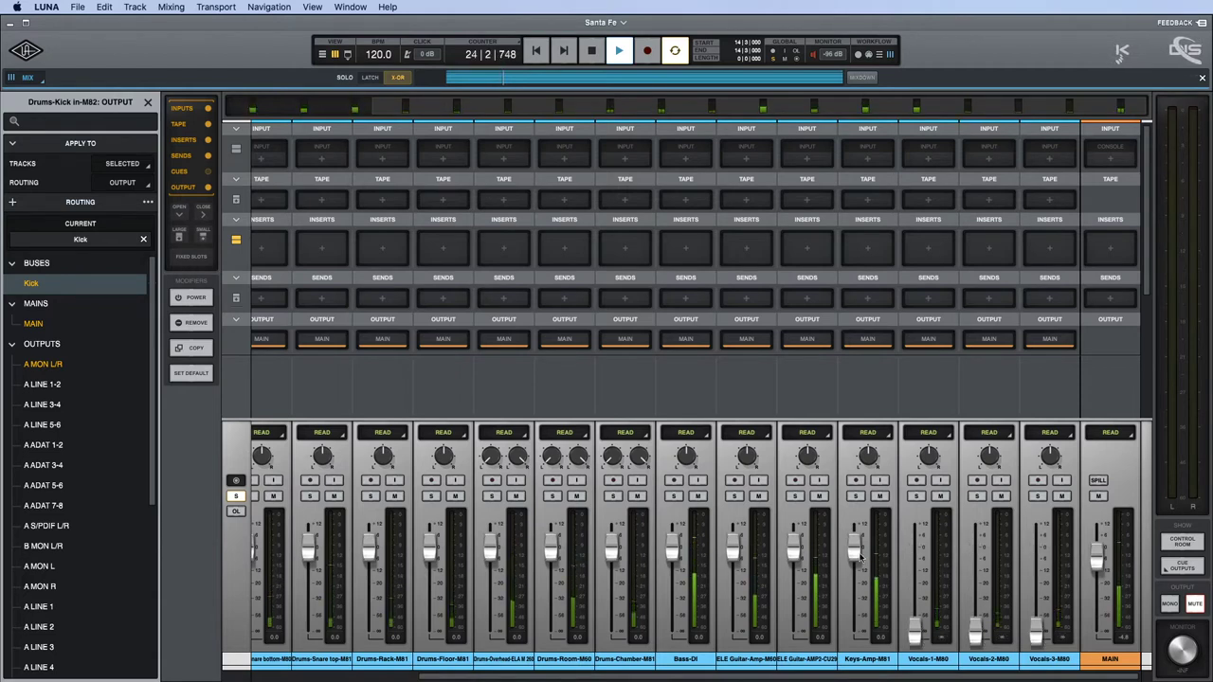
left_click_drag(855, 545, 855, 630)
Select all tracks from ELE Guitar-AMP2-CU29 back to the Drums-Snare bottom track and pull their faders all the way down together.
left_click(806, 658)
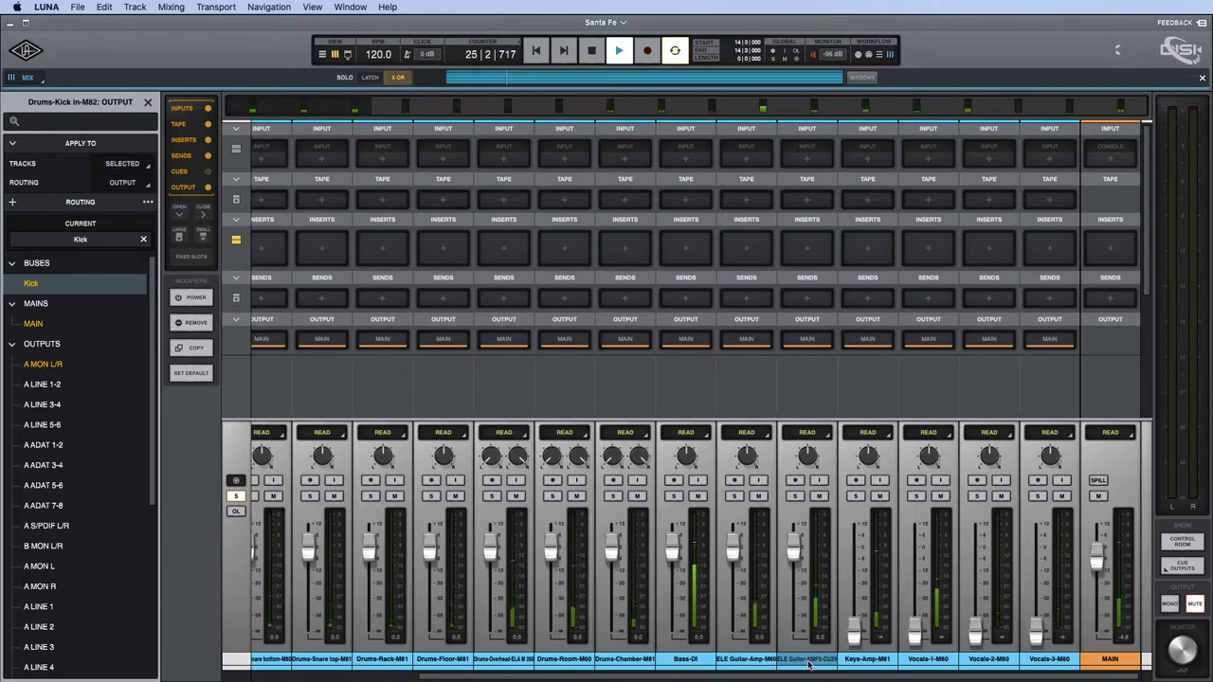
scroll(628, 658, "left", 4)
left_click(463, 659, "shift")
left_click_drag(632, 547, 633, 678)
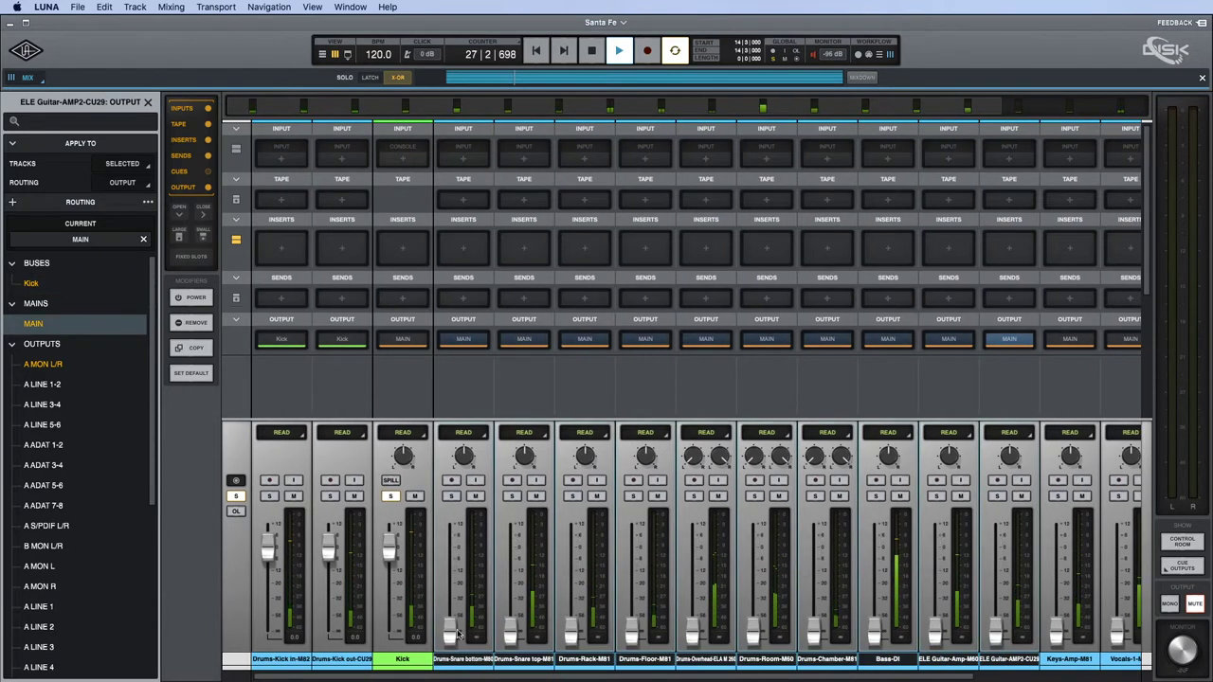
Select only the Kick bus, toggle its solo and leave it cleared, and solo Drums-Kick in-M82.
left_click(407, 660)
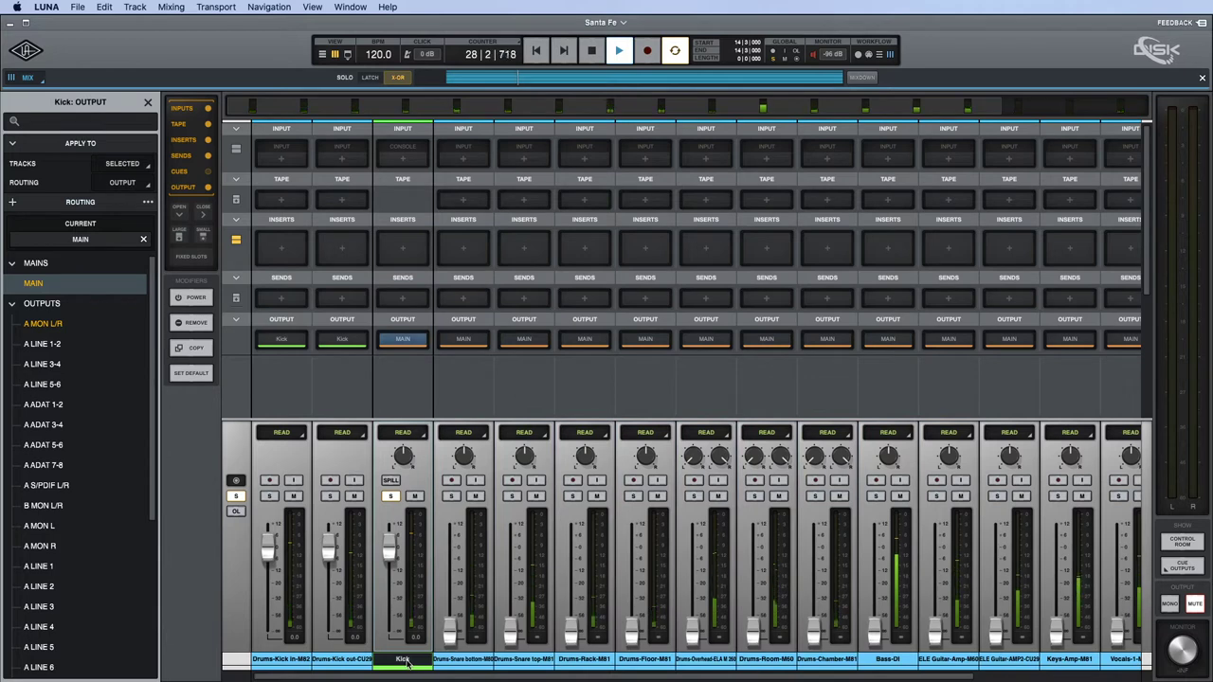
left_click(390, 496)
left_click(392, 498)
left_click(395, 498)
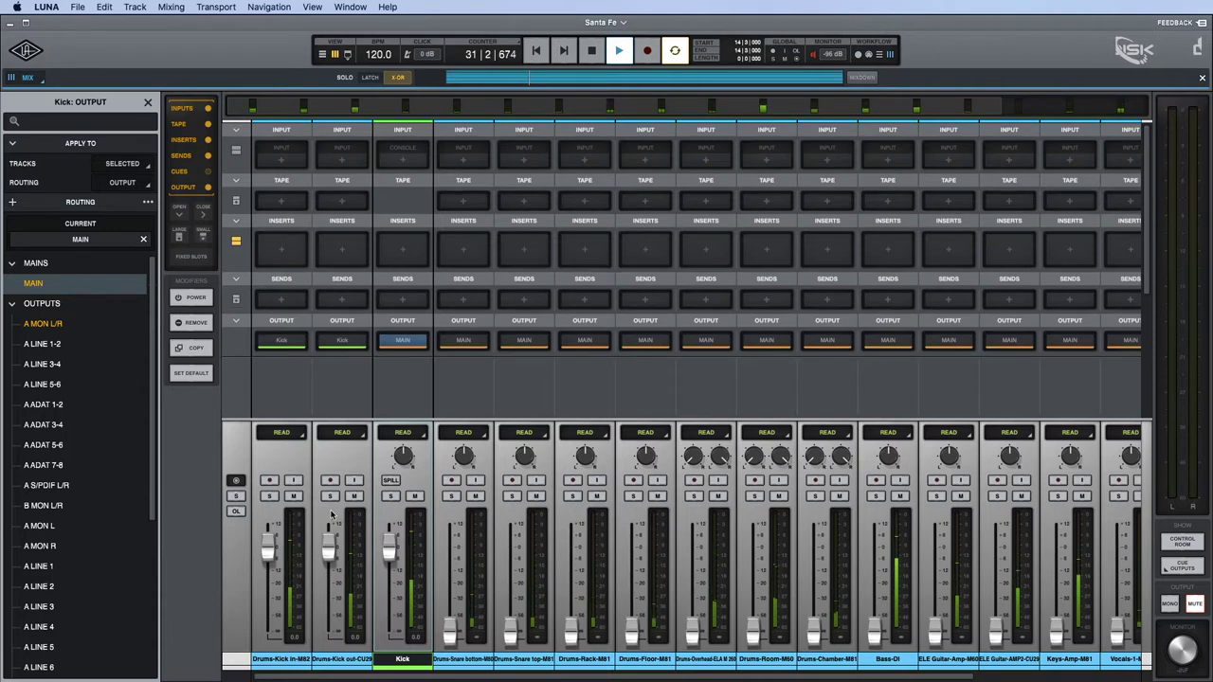
left_click(269, 496)
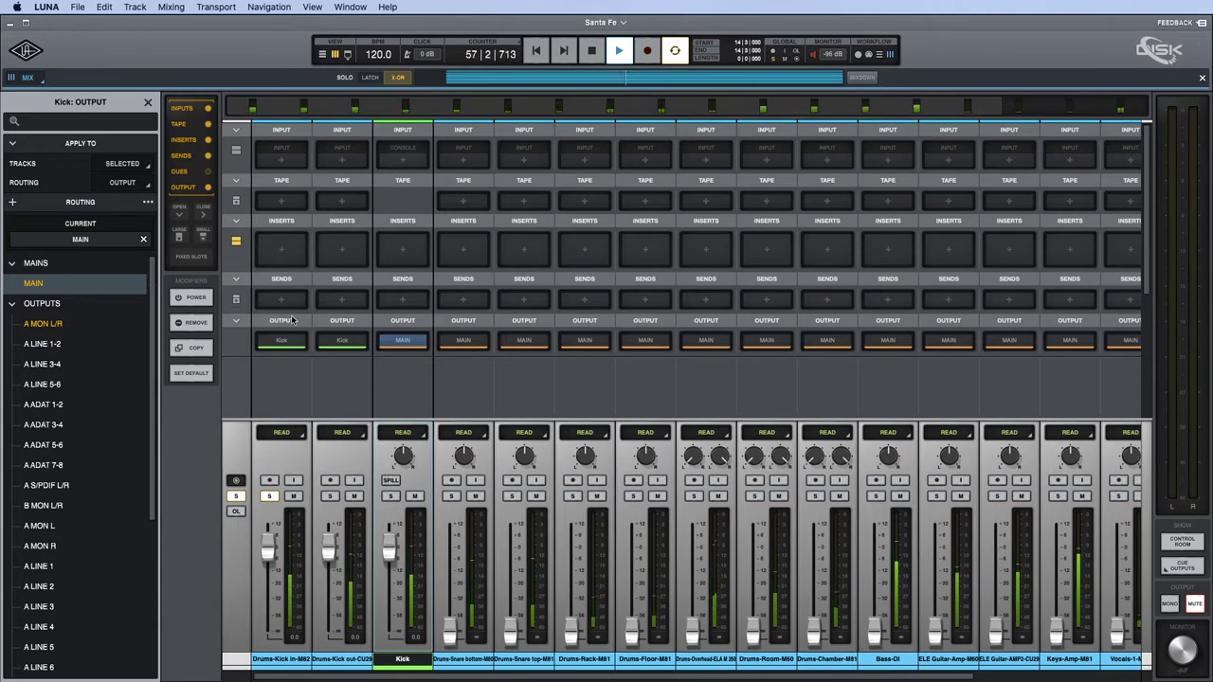
Load the Oxide tape machine on Drums-Kick in-M82 and Drums-Kick out-CU29.
left_click(283, 205)
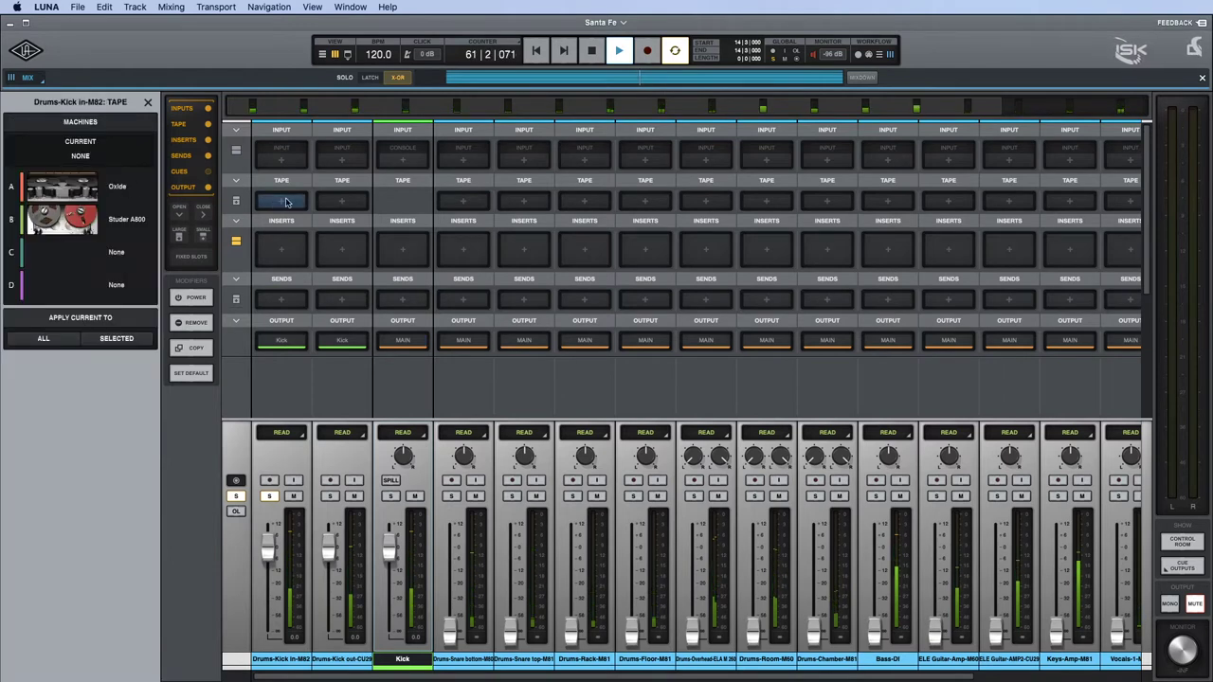
left_click(274, 202)
left_click(343, 205)
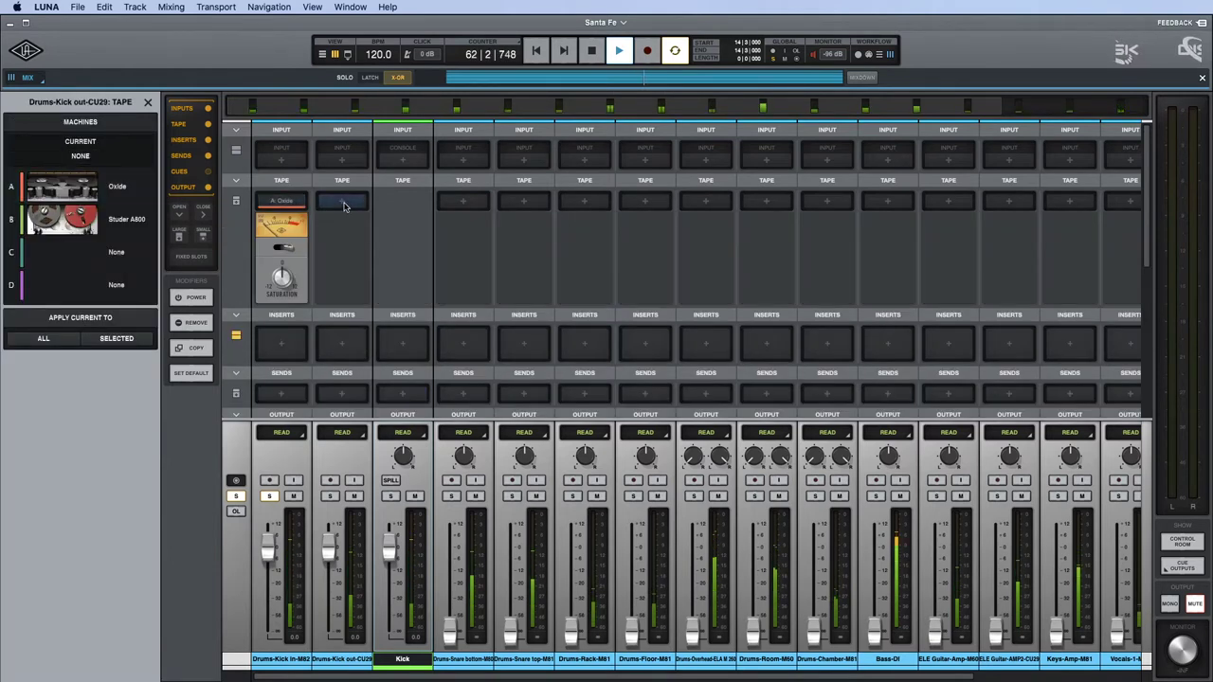
left_click(131, 189)
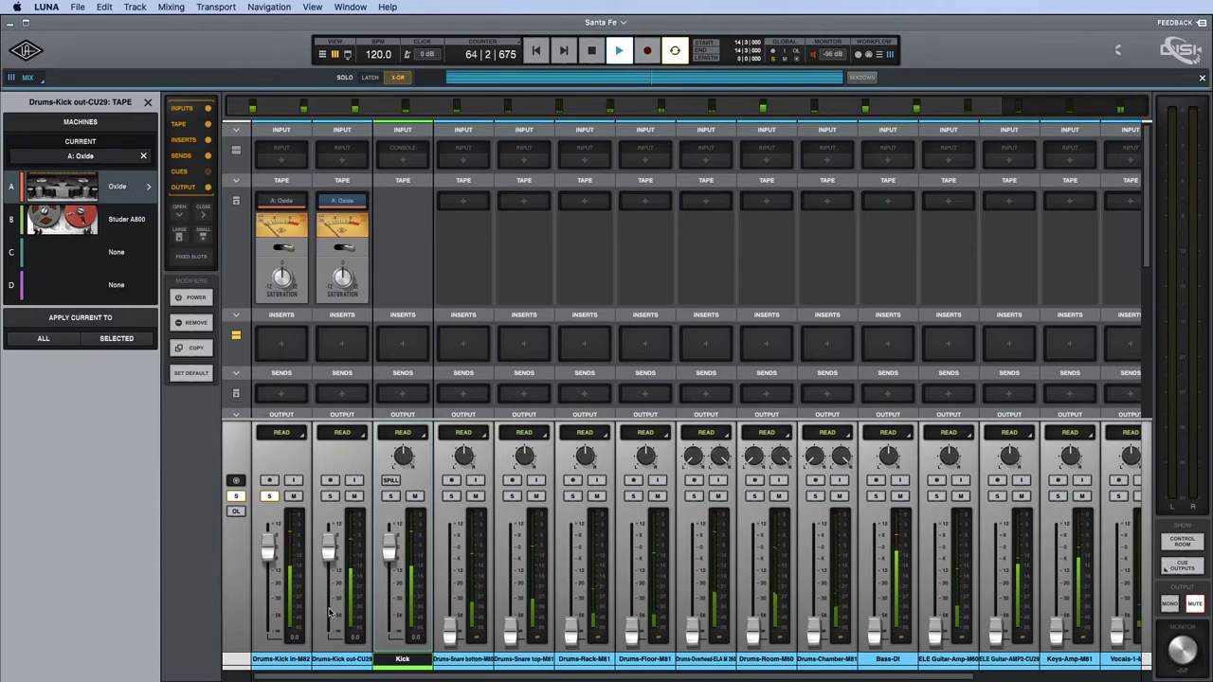
Select both kick tracks and switch their Oxide tape off and back on to compare the sound.
left_click(281, 658)
left_click(371, 663, "shift")
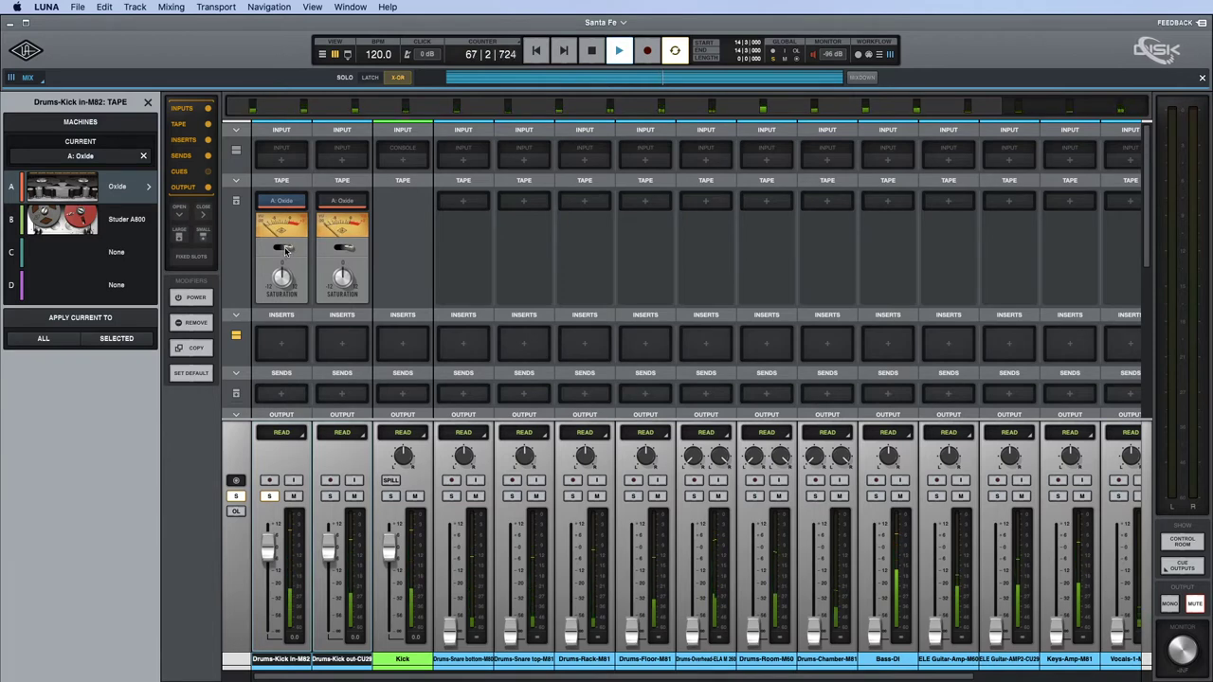
left_click(284, 249)
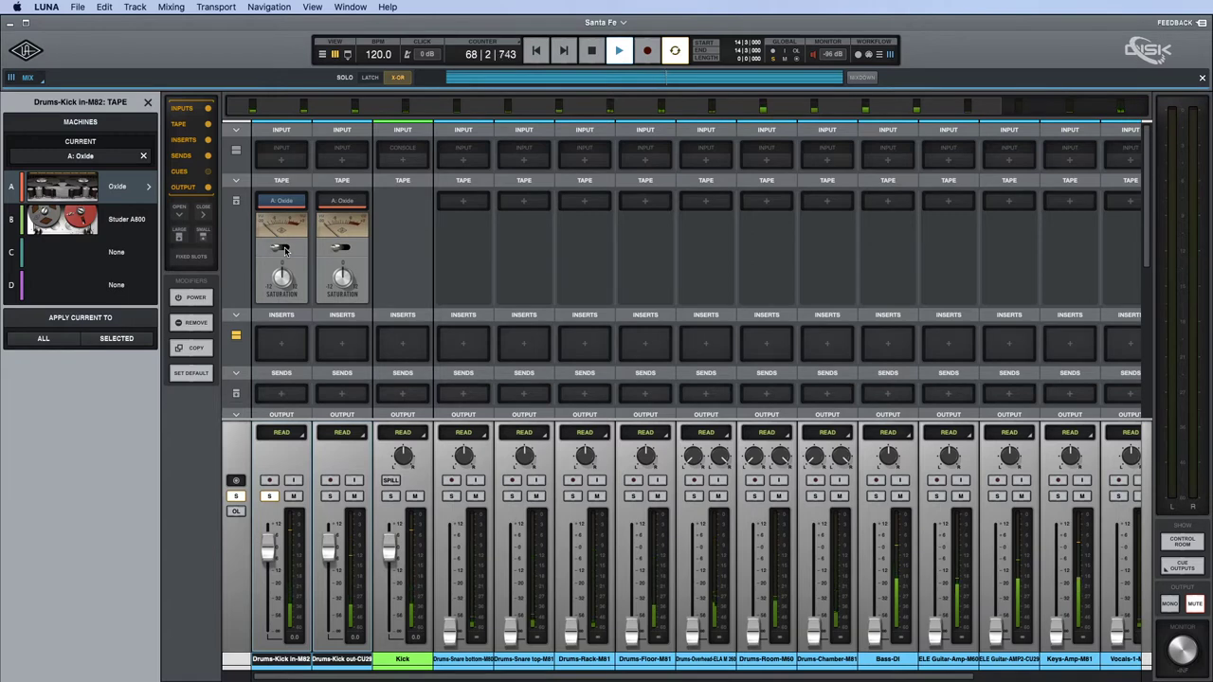
left_click(284, 249)
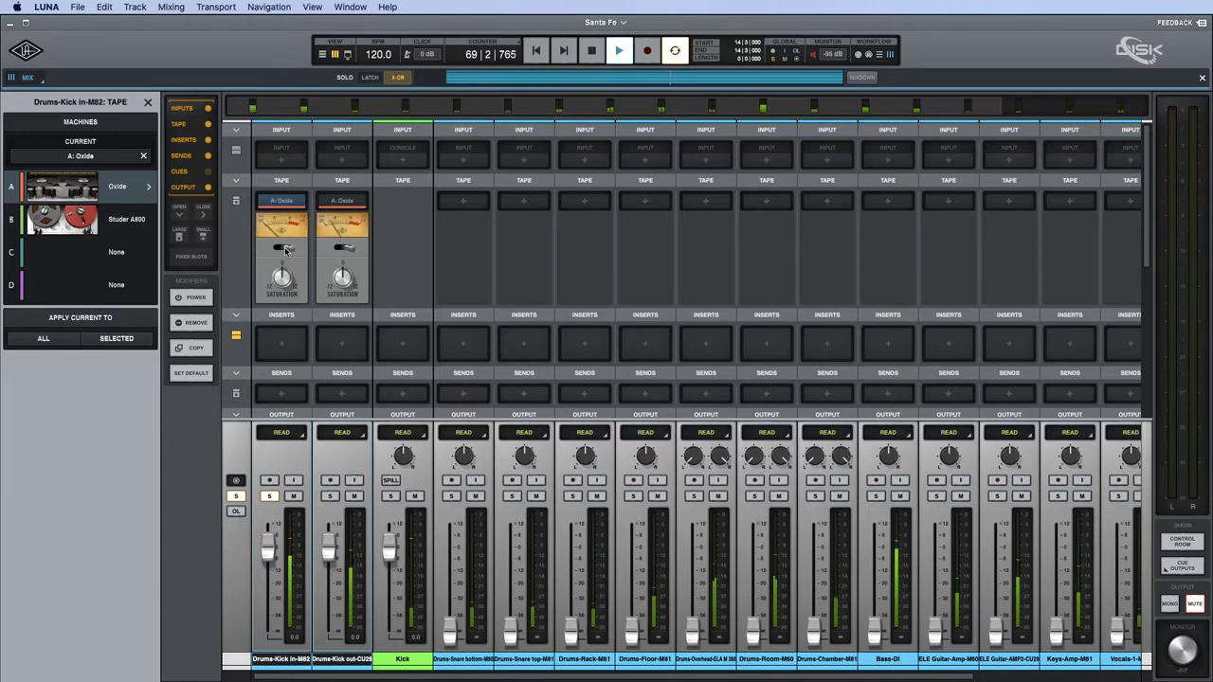
Switch the solo between the two kick tracks to compare them, return it to Drums-Kick in-M82 and stop playback.
left_click(271, 500)
left_click(271, 501)
left_click(271, 500)
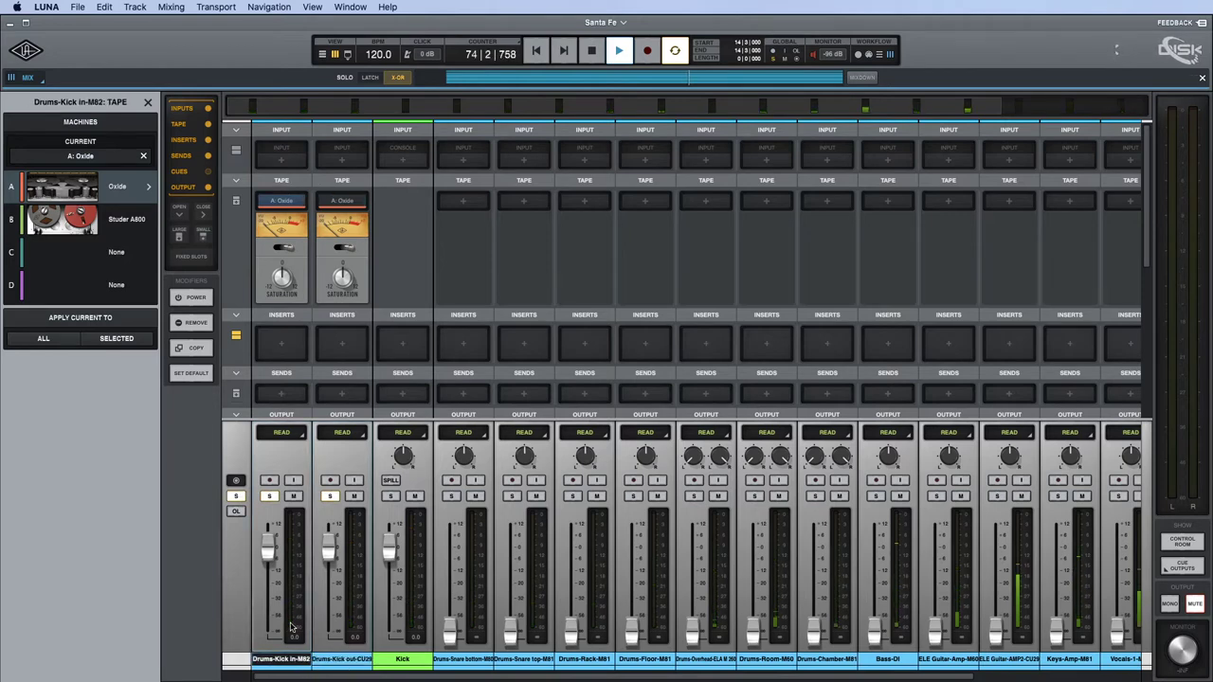
left_click(271, 500)
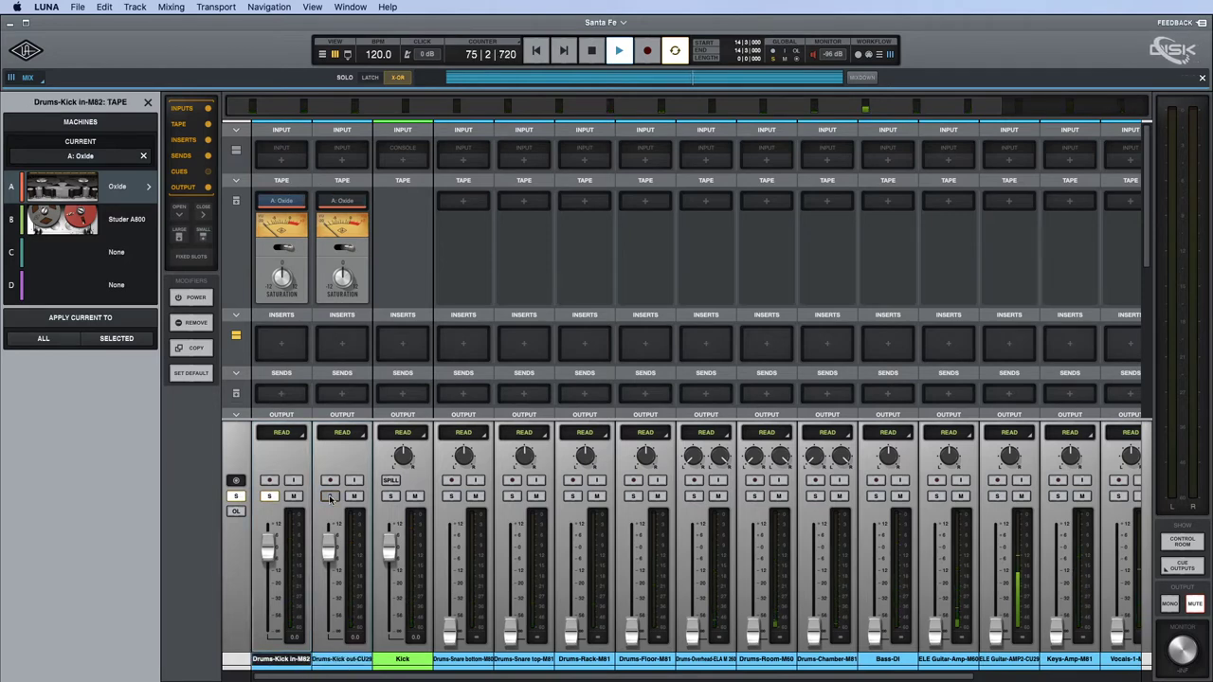
left_click(271, 501)
left_click(272, 500)
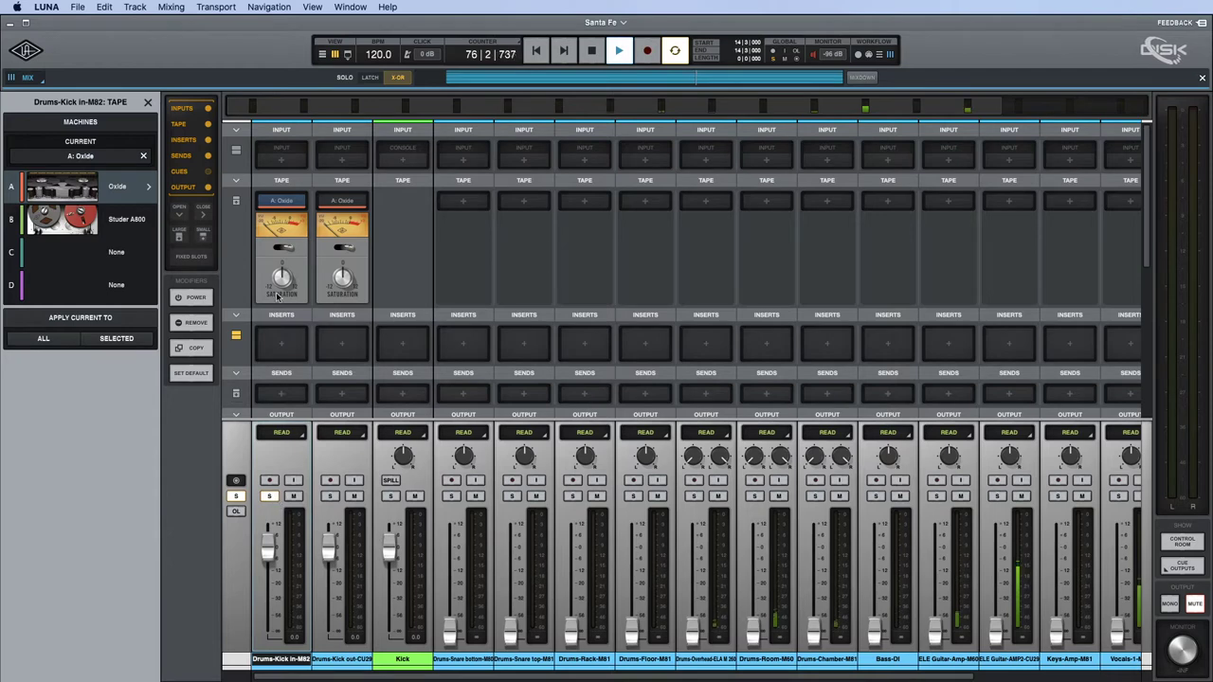
key("space")
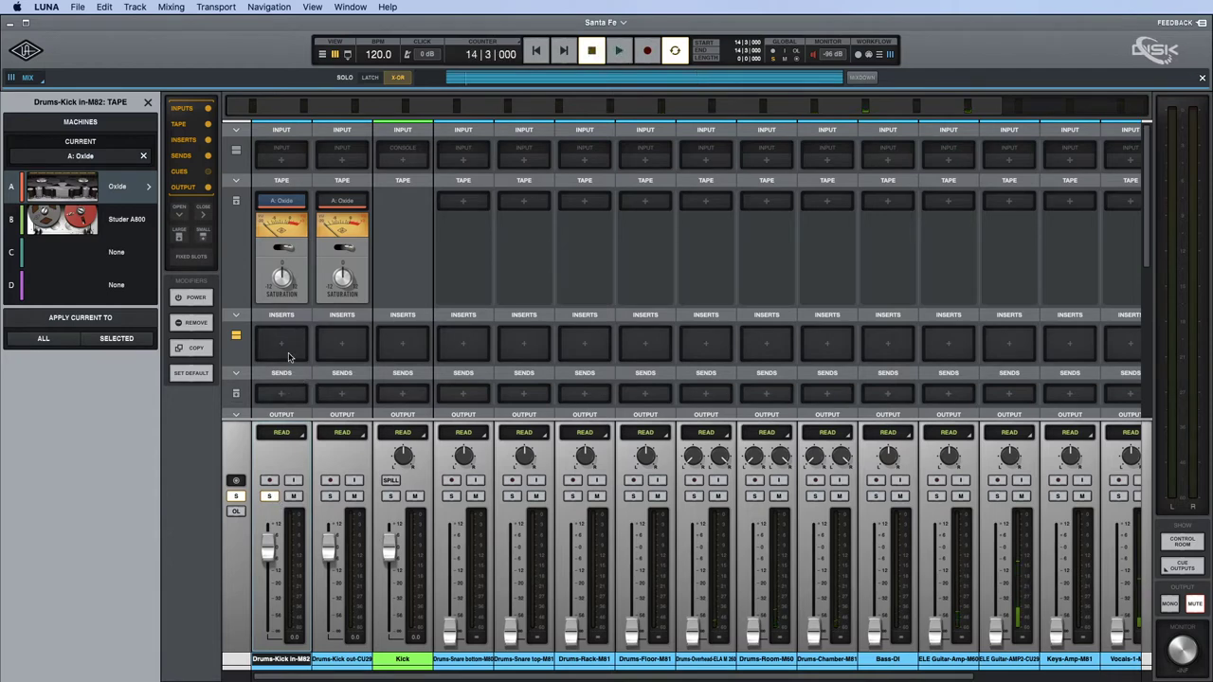
Find "md" plug-ins, insert MDWEQ5-3B in the first insert of Drums-Kick in-M82 and reposition its window.
left_click(282, 346)
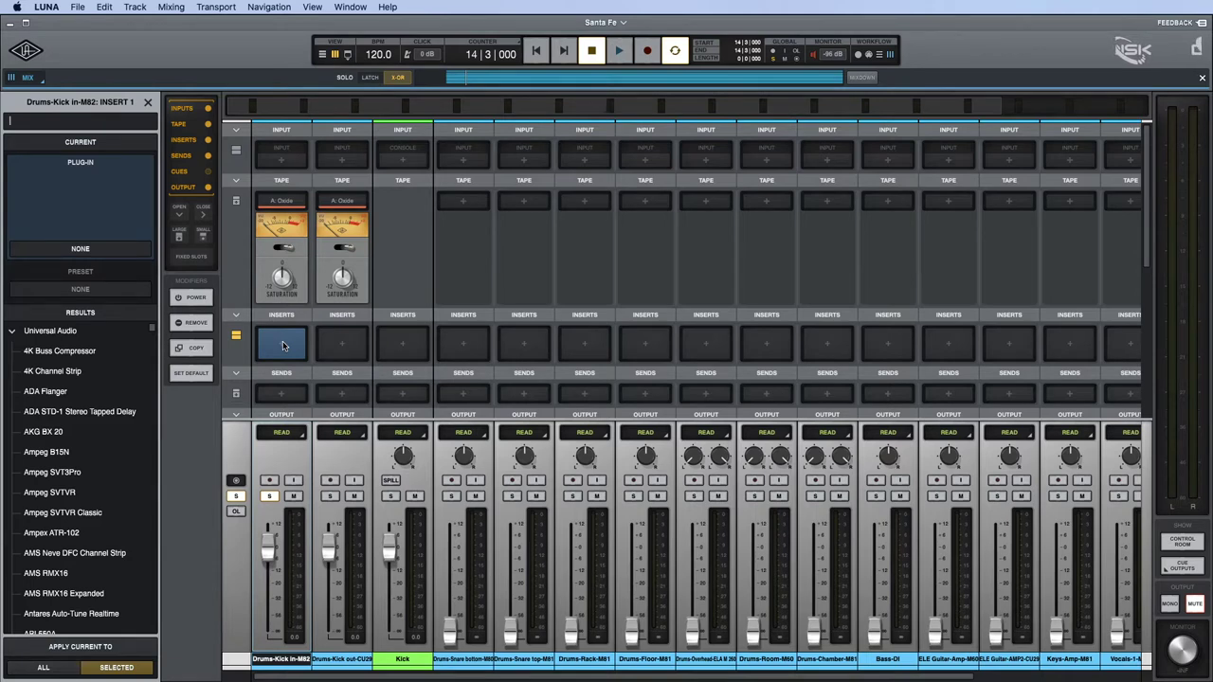
type("md")
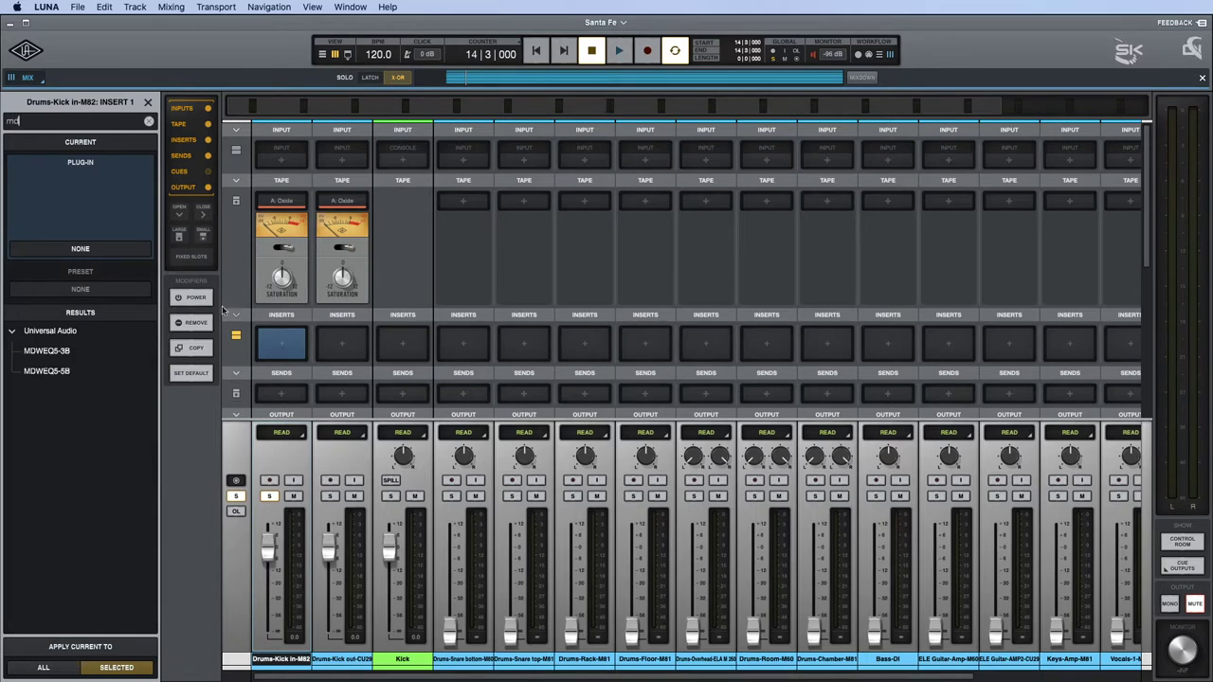
left_click(44, 351)
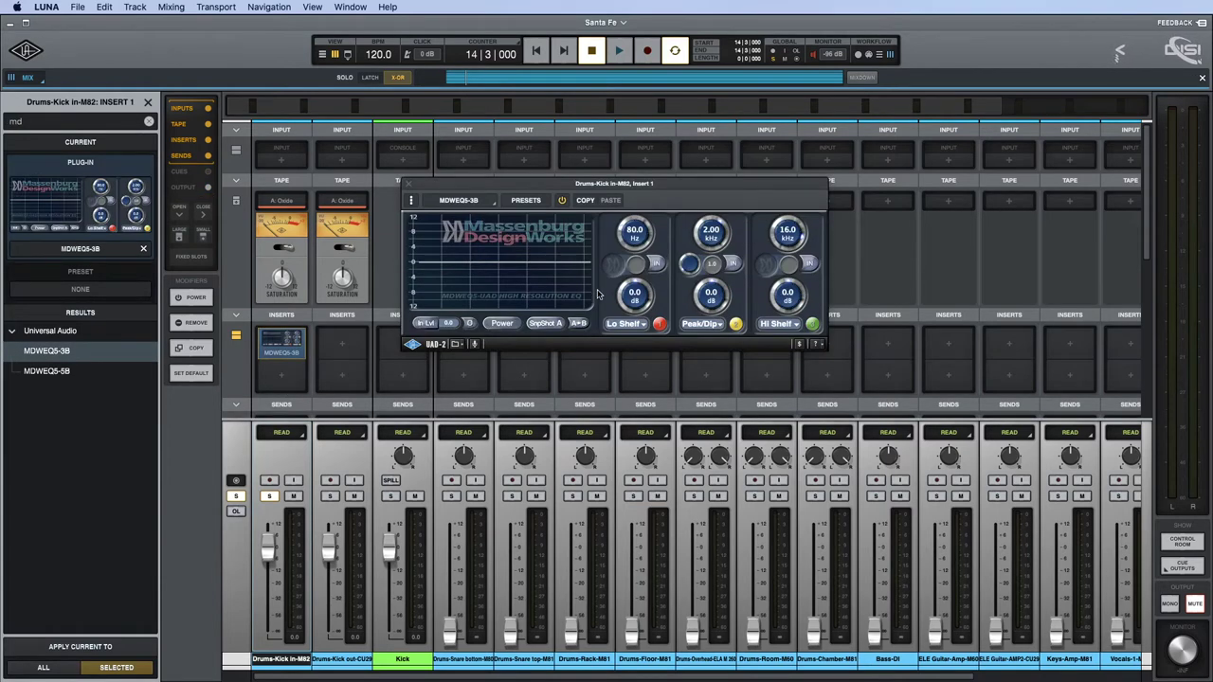
left_click_drag(702, 185, 747, 230)
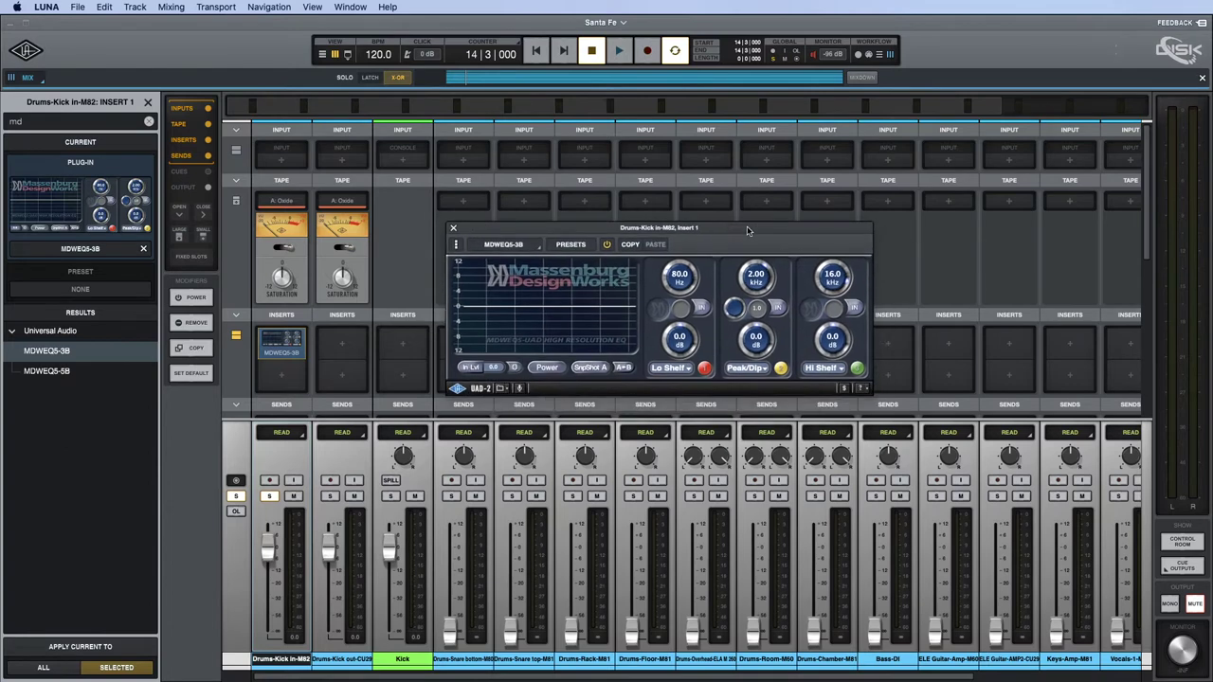
Play the song, isolate the Peak/Dip band of the Drums-Kick in-M82 EQ, sweep its frequency to 78.8 Hz and end the isolation.
key("space")
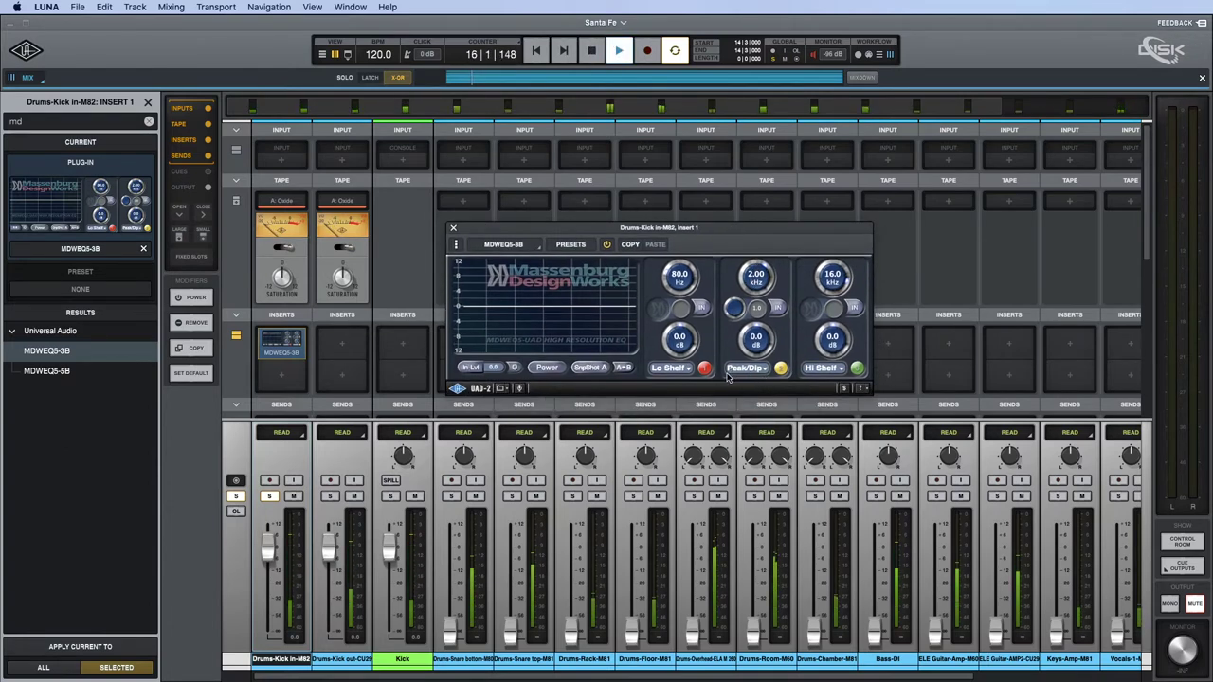
left_click(780, 368)
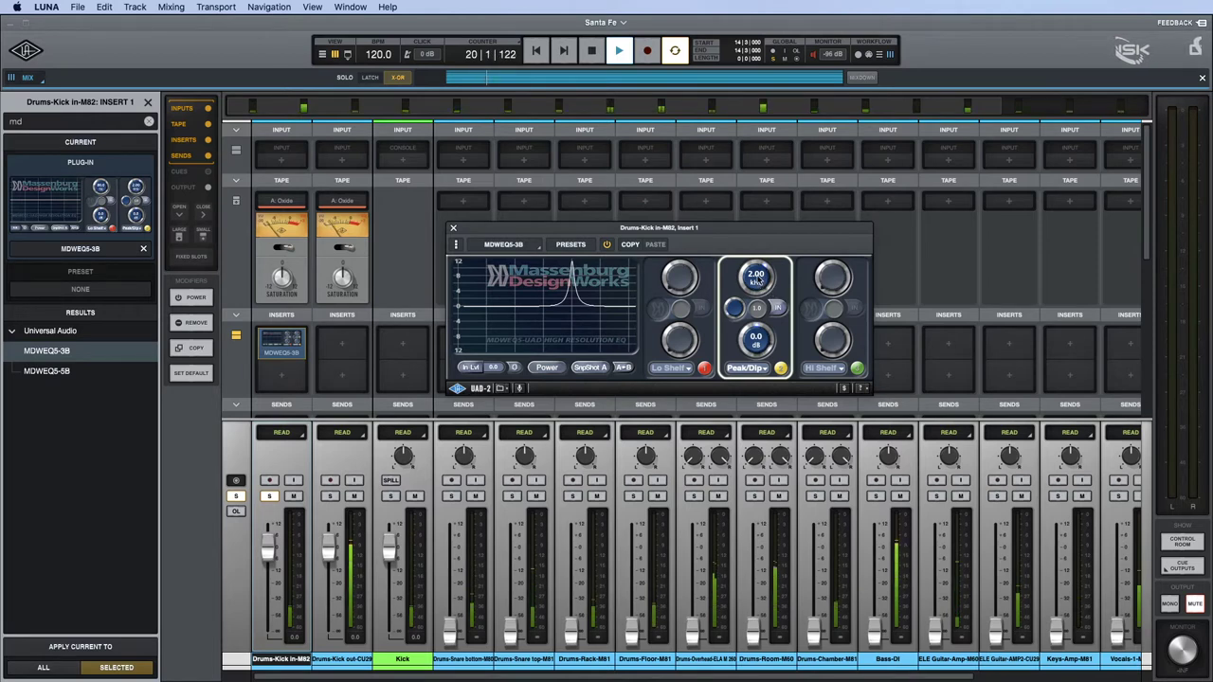
left_click_drag(758, 284, 758, 353)
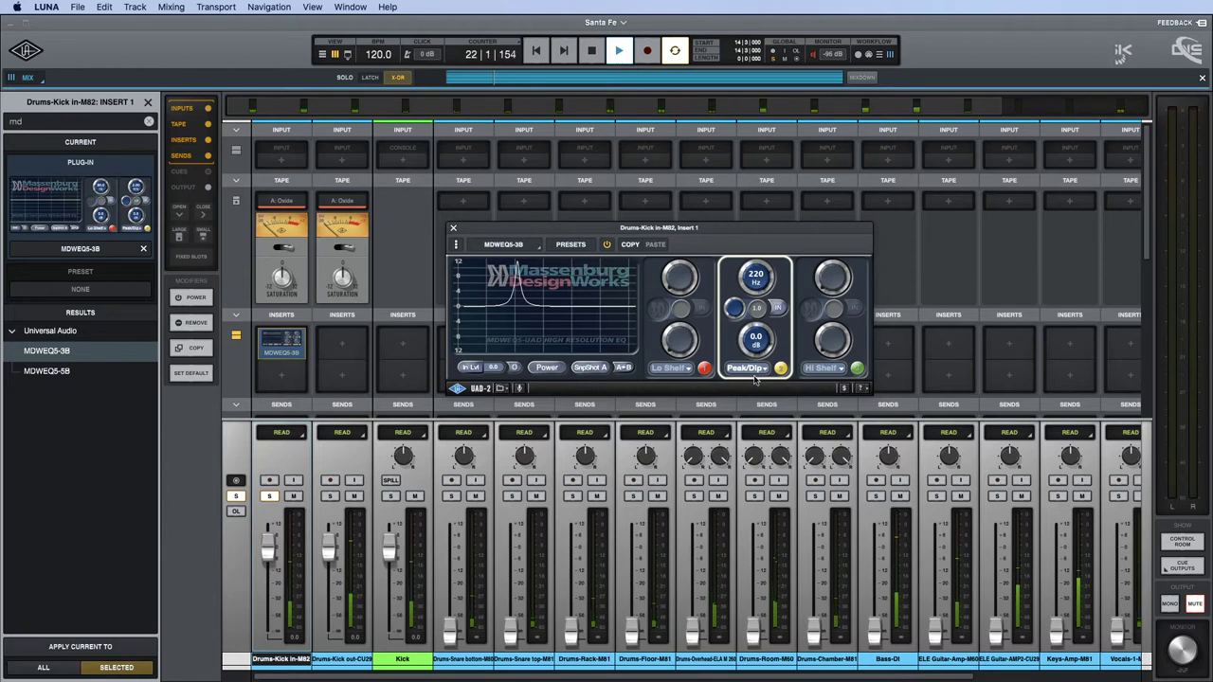
left_click_drag(756, 279, 755, 307)
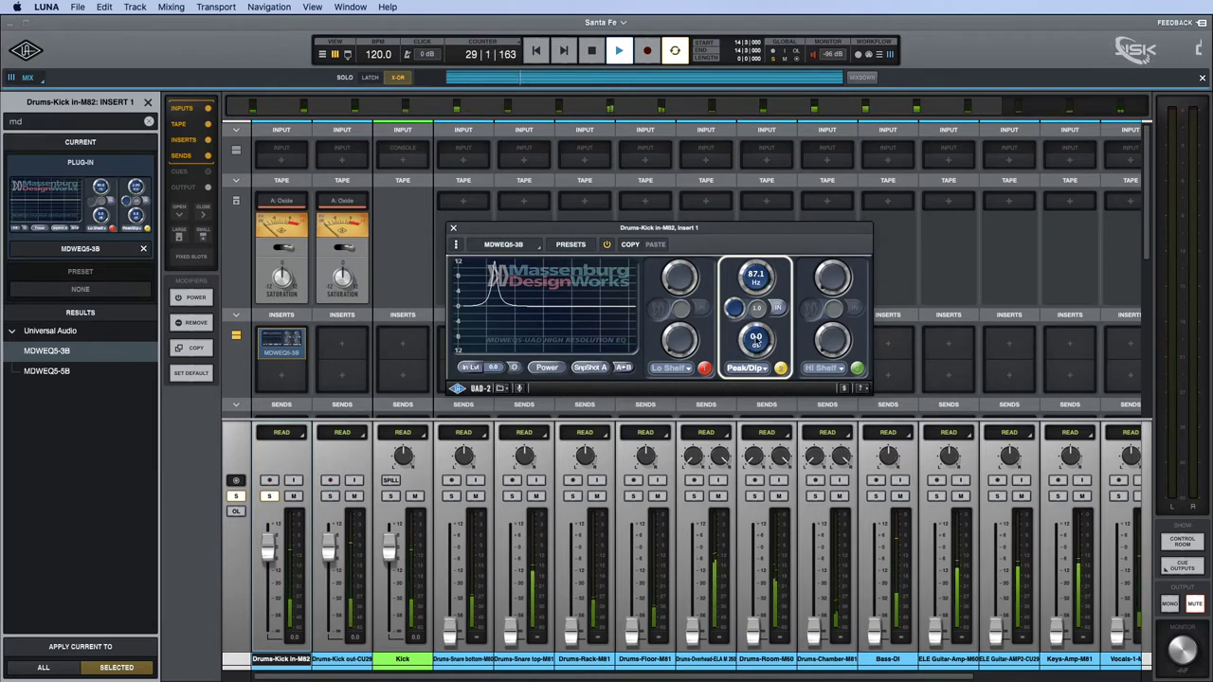
left_click_drag(756, 282, 756, 301)
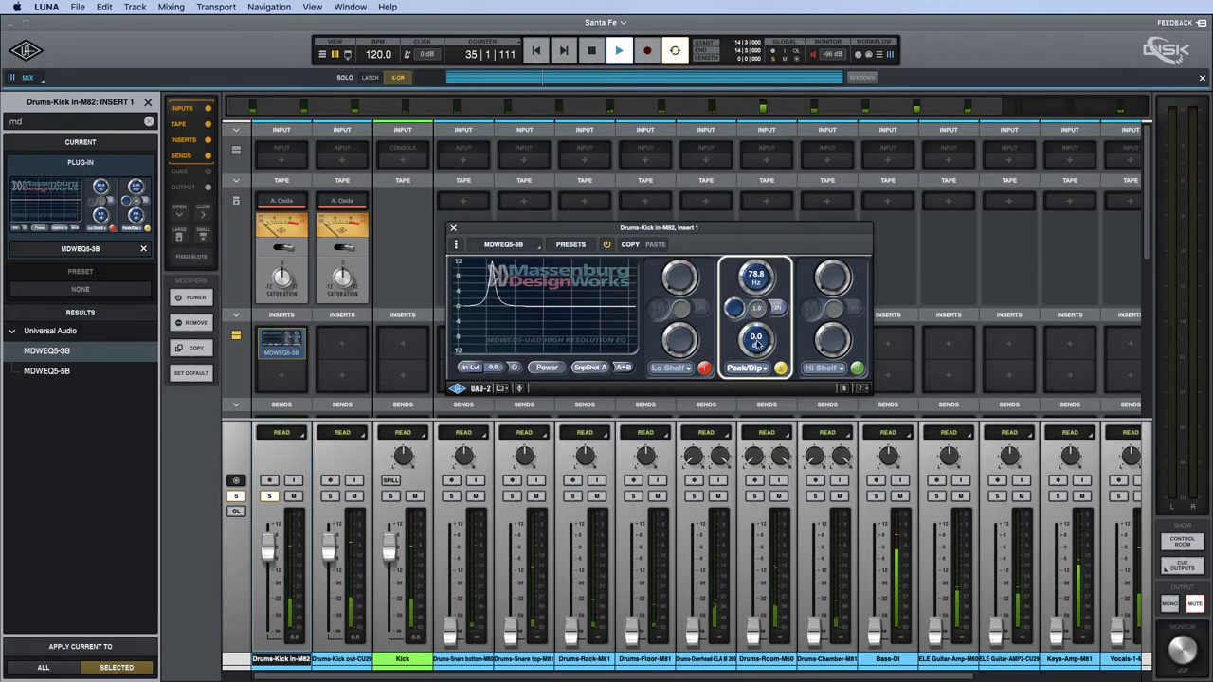
left_click(782, 369)
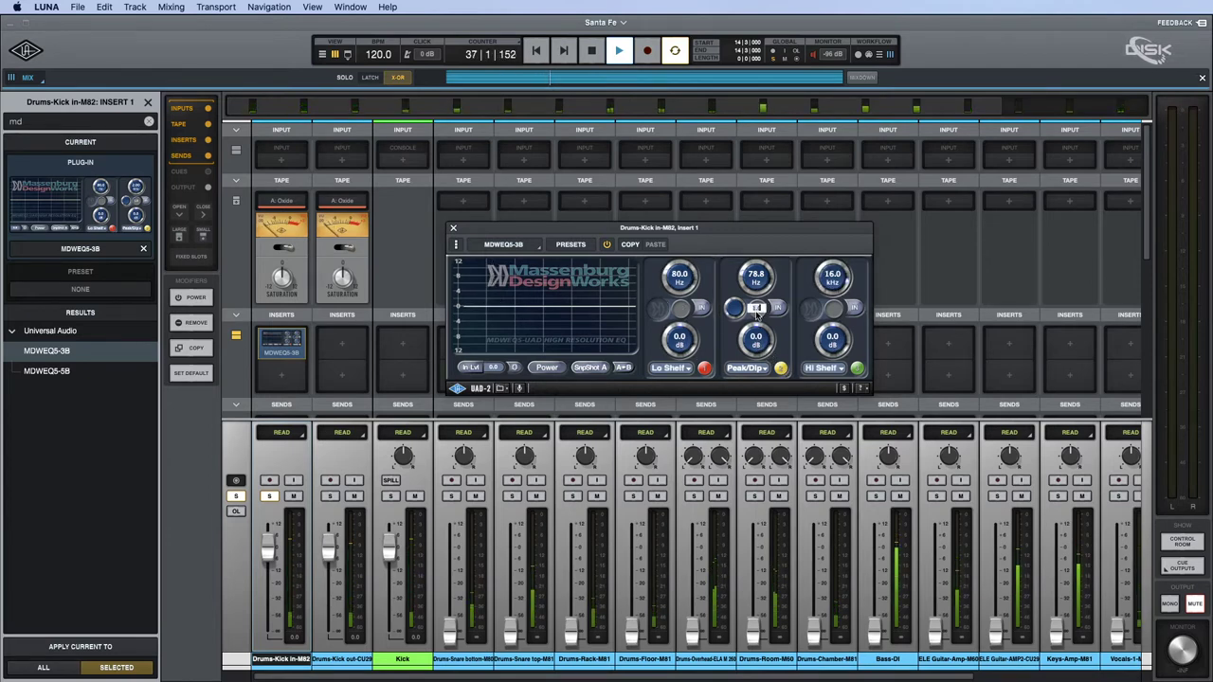
Set the 78.8 Hz Peak/Dip band to a Q of 7.0 and a gain of -5.7 dB, and close the EQ.
left_click_drag(758, 312, 758, 294)
left_click_drag(755, 338, 755, 376)
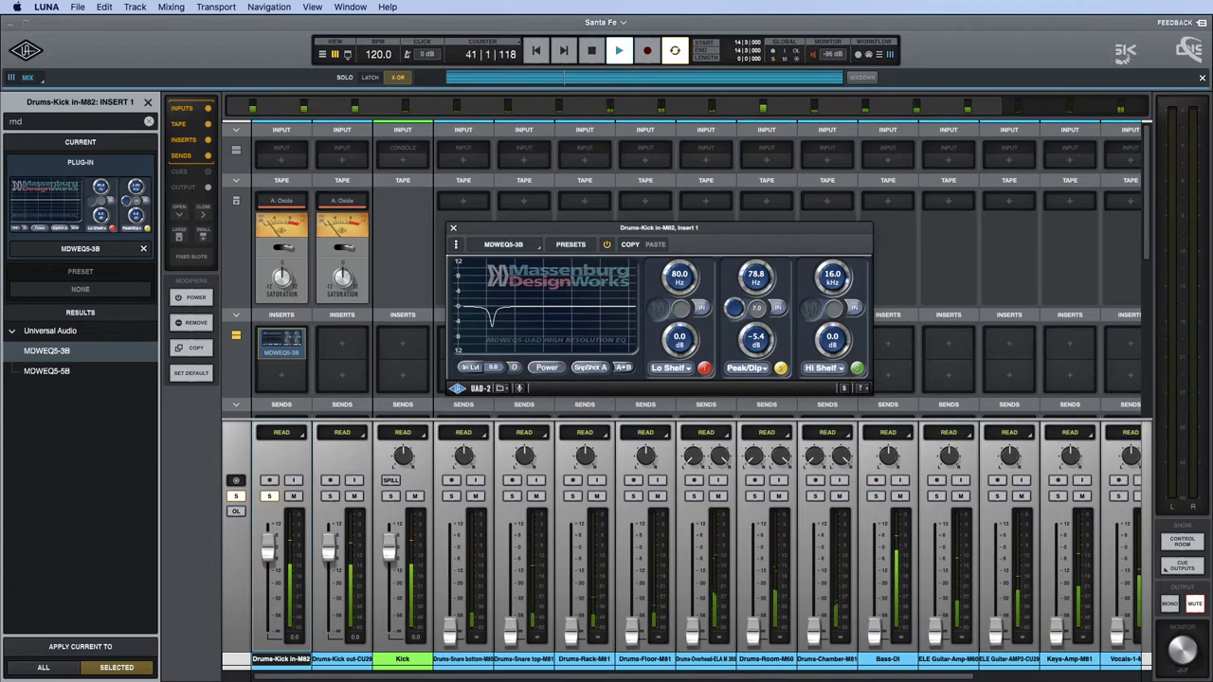
left_click_drag(755, 376, 755, 380)
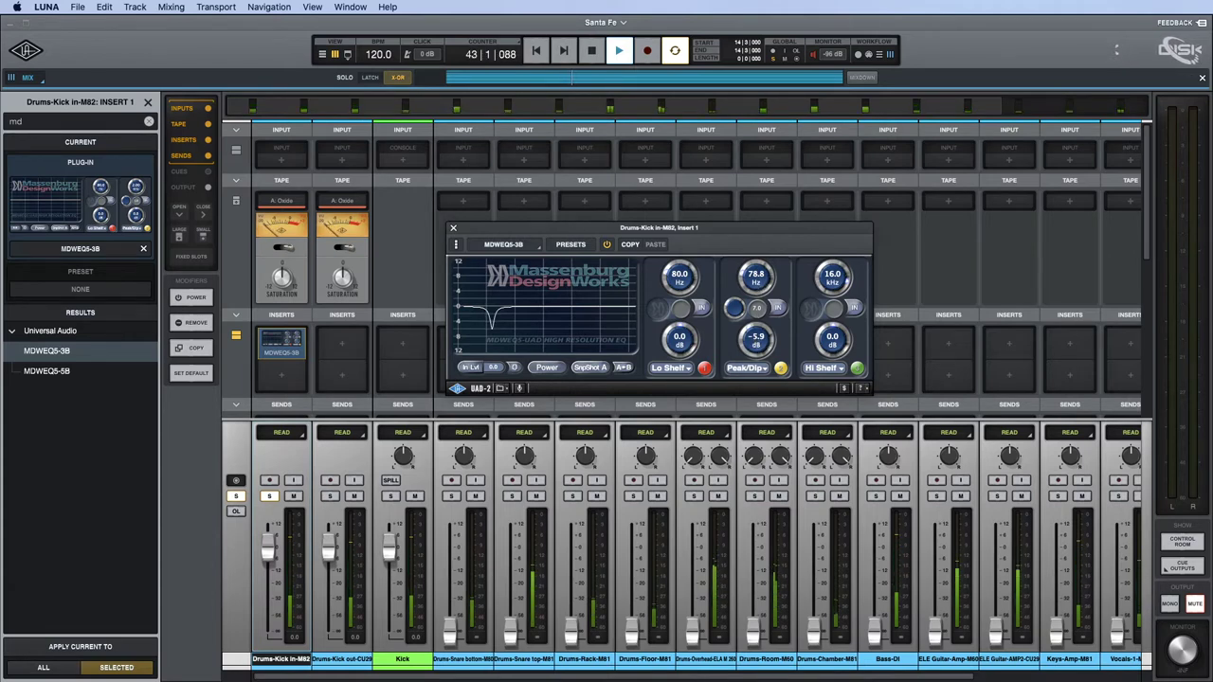
left_click_drag(756, 338, 756, 338)
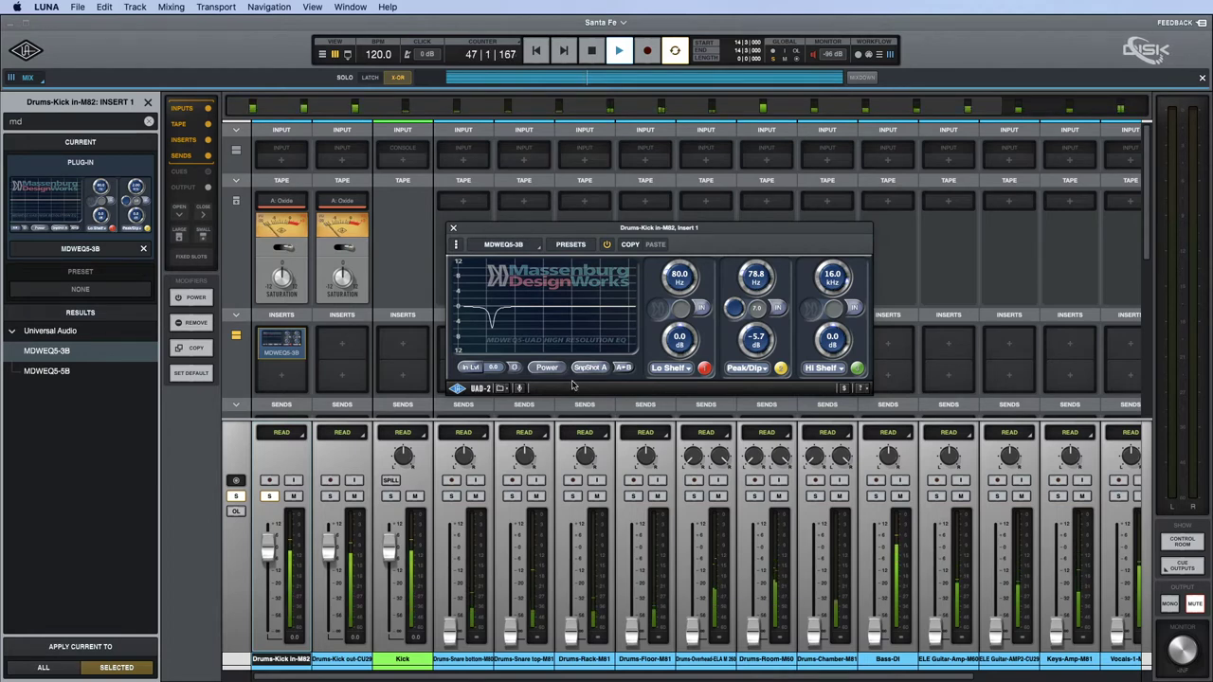
left_click(453, 228)
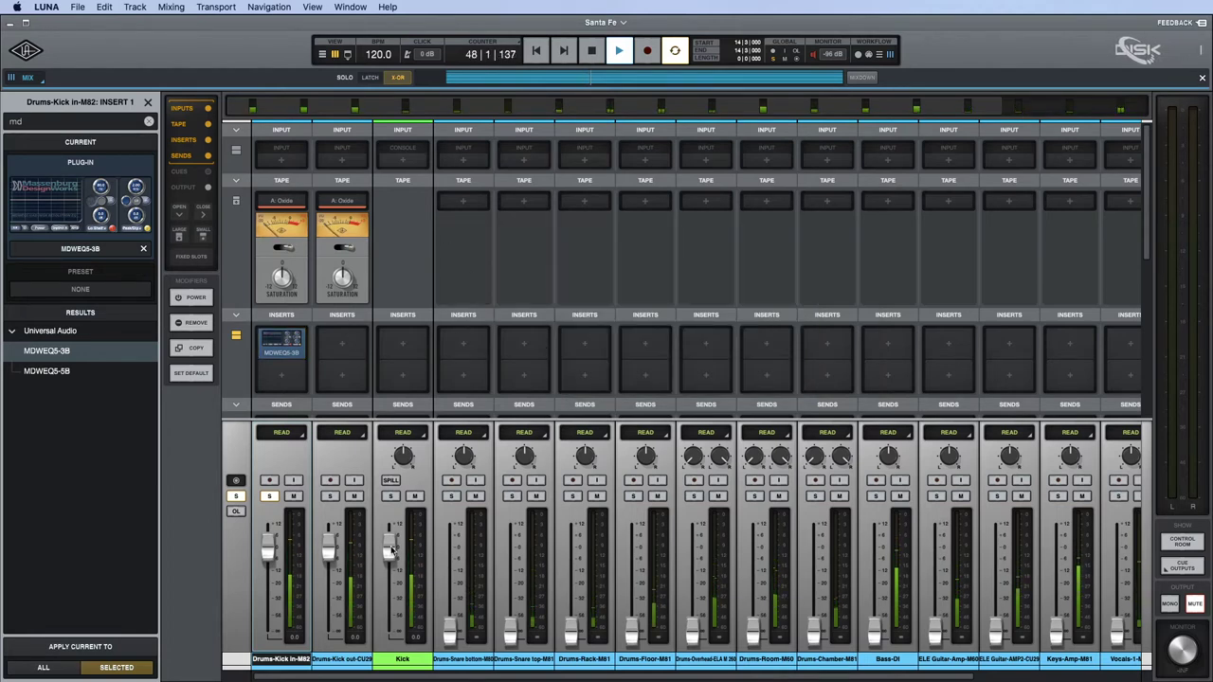
Solo Drums-Kick out-CU29, copy the MDWEQ5-3B from Drums-Kick in-M82 to its first insert and open the copy.
left_click(329, 496)
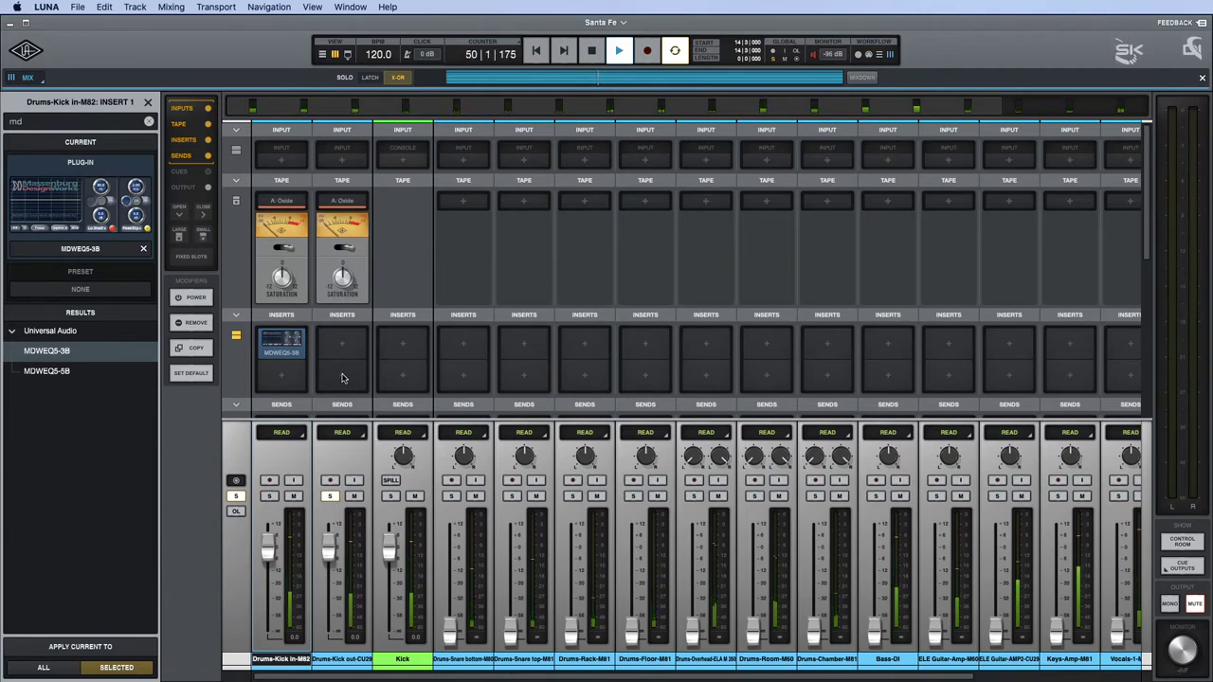
mouse_move(293, 354)
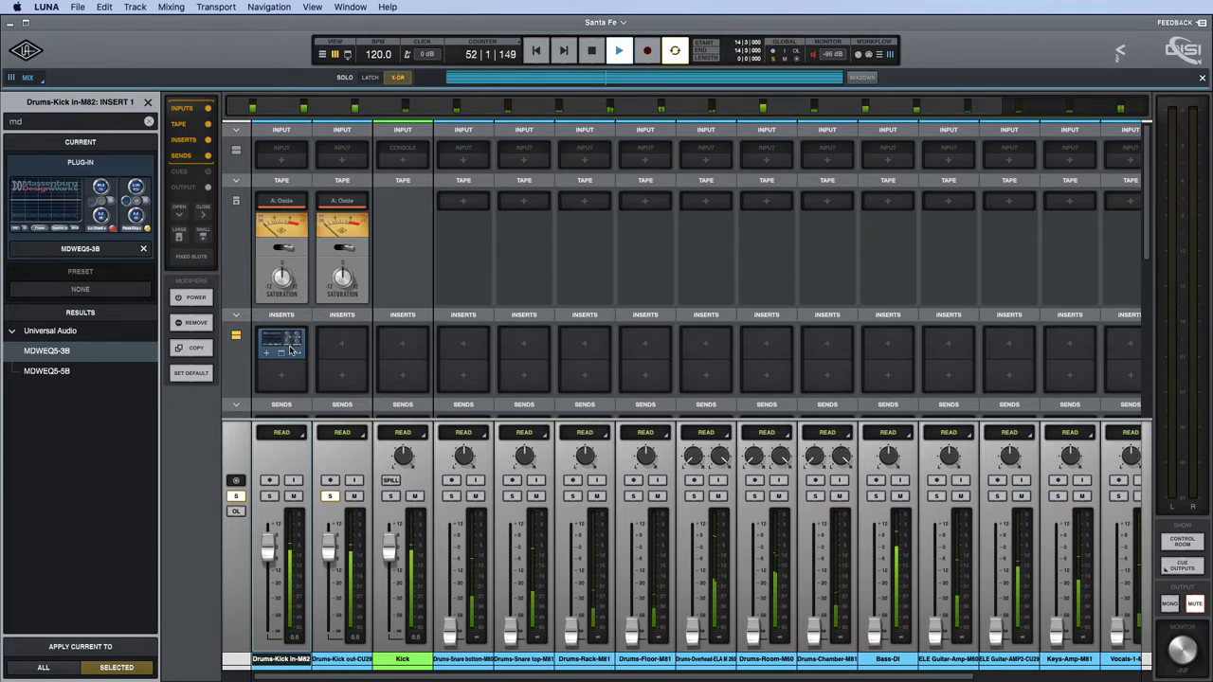
left_click_drag(288, 350, 352, 350)
left_click(351, 350)
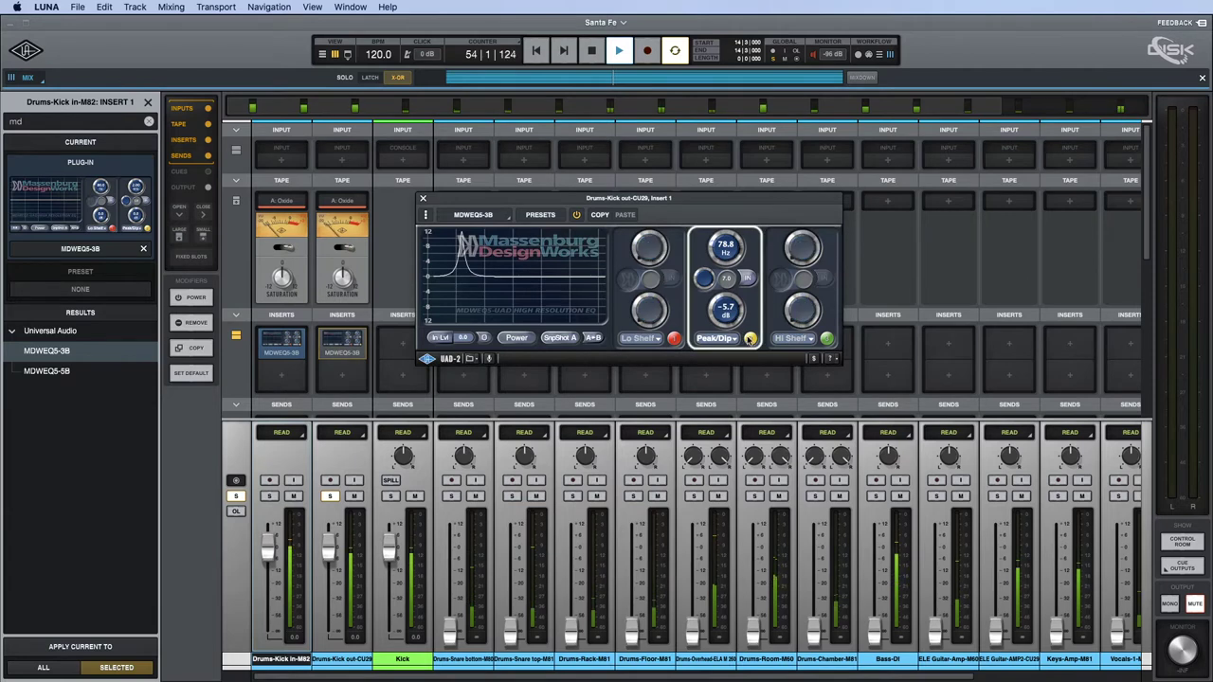
Set the Peak/Dip band of the Drums-Kick out-CU29 EQ to 57.3 Hz and -4.0 dB, end its isolation and close the EQ.
left_click_drag(725, 249, 725, 278)
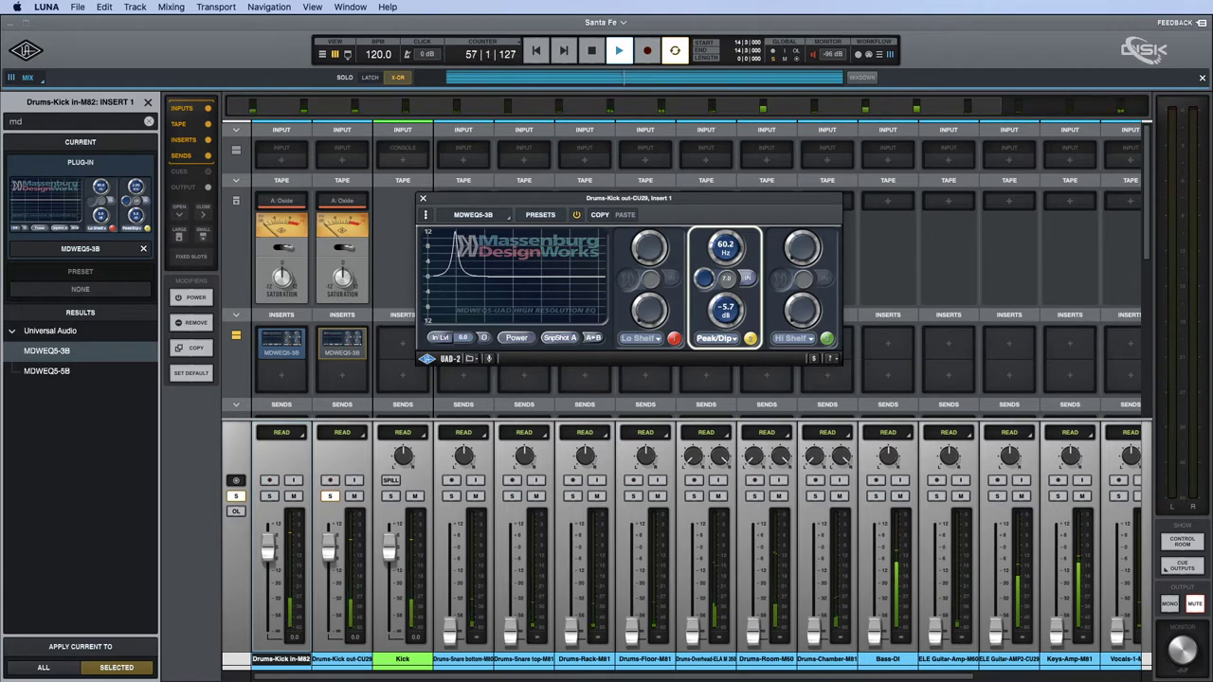
left_click_drag(725, 278, 725, 283)
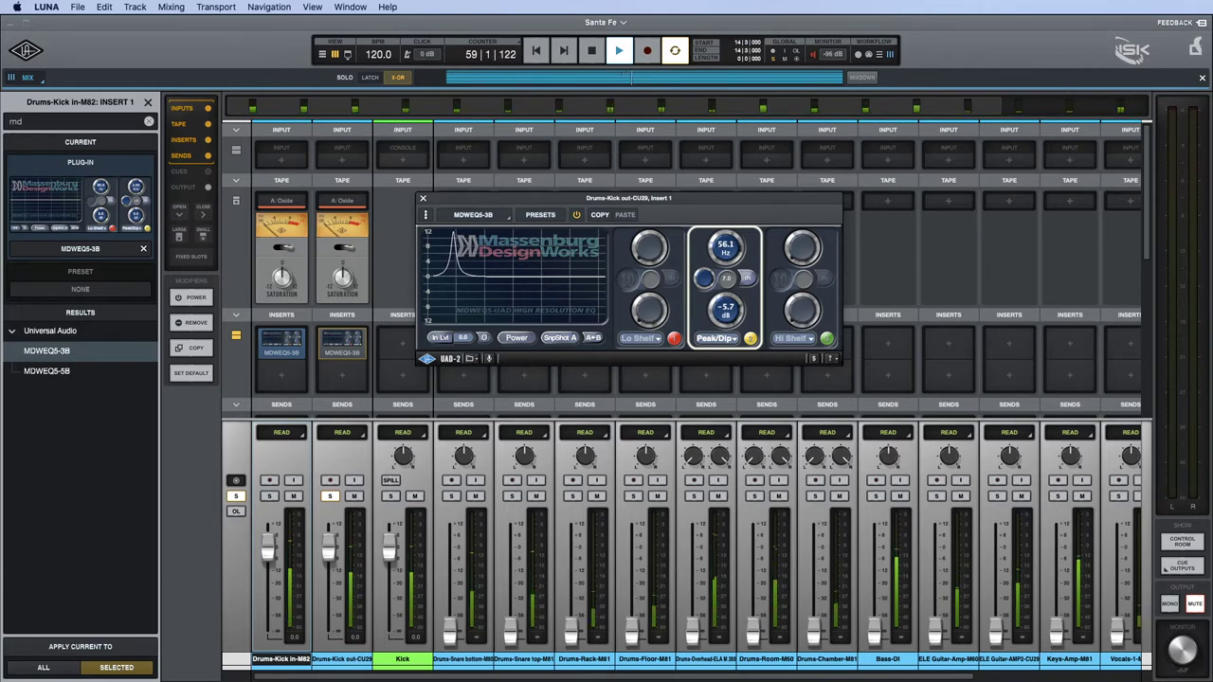
left_click_drag(725, 310, 726, 312)
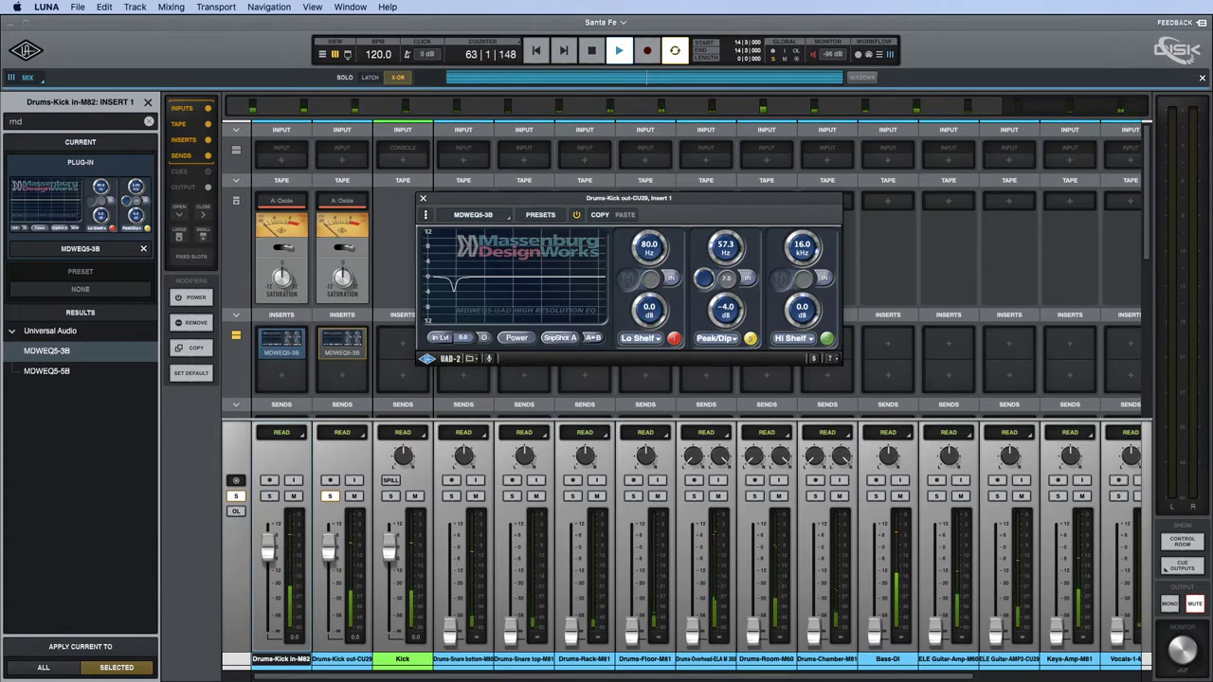
left_click(422, 199)
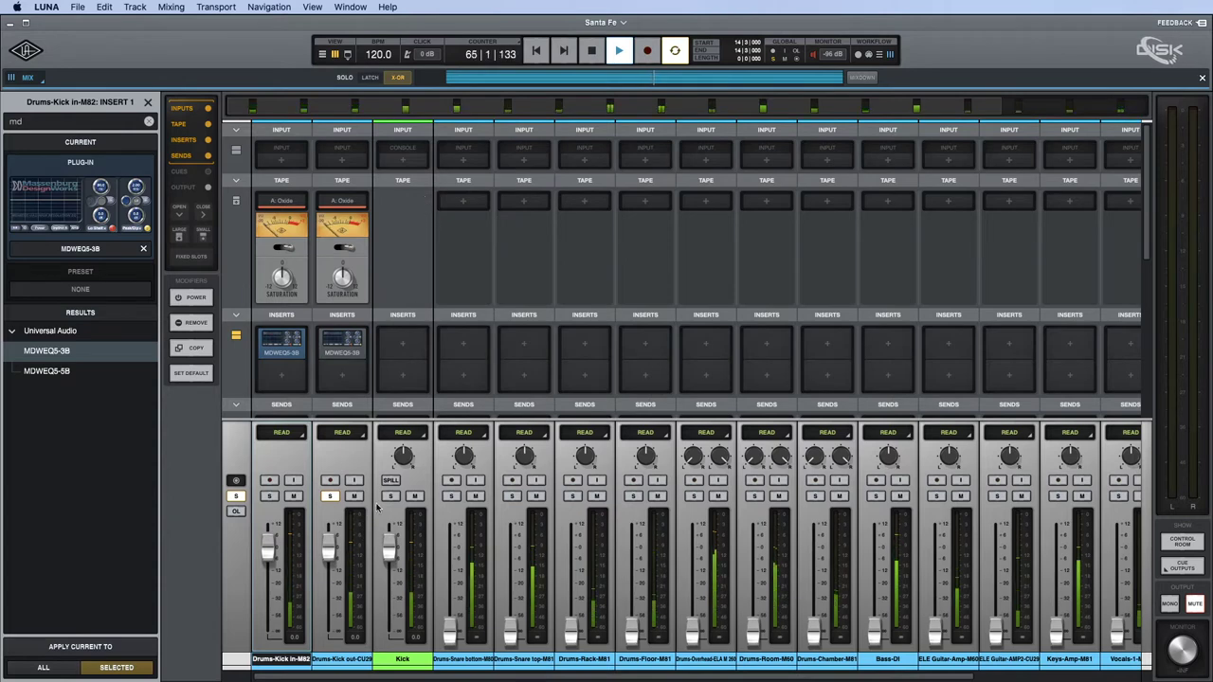
Solo the Kick bus and rebalance the kick tracks by setting the Drums-Kick in-M82 fader to -5.7 dB.
left_click(389, 495)
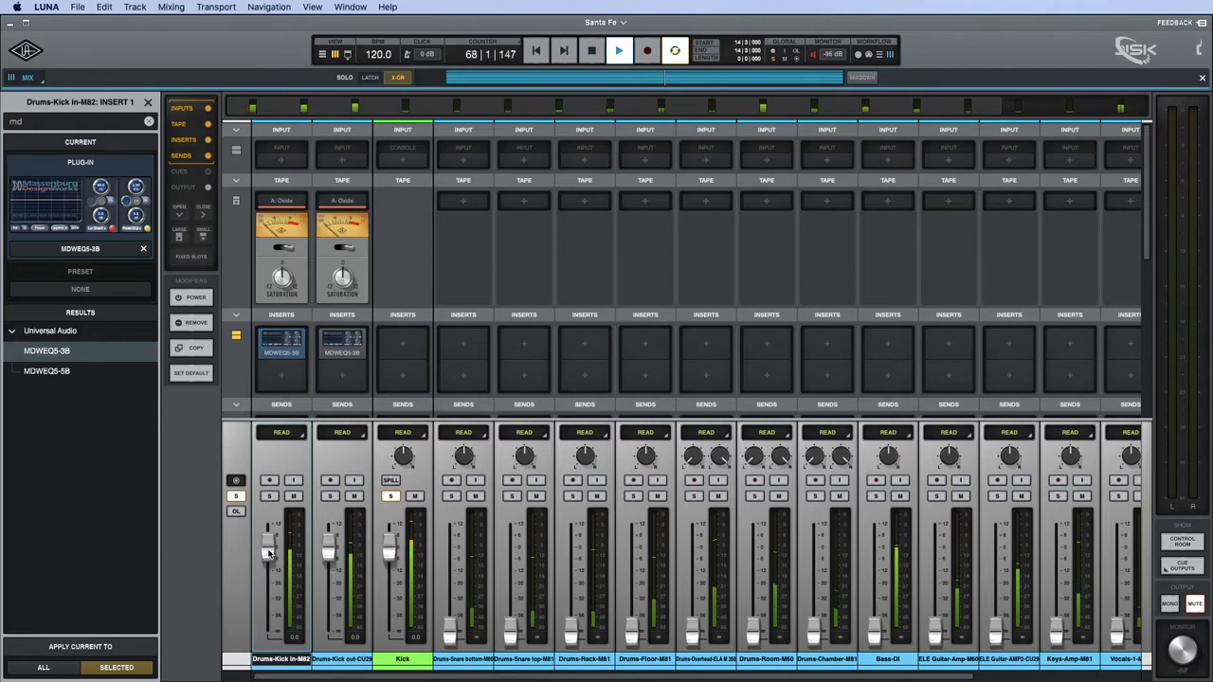
left_click_drag(268, 554, 270, 637)
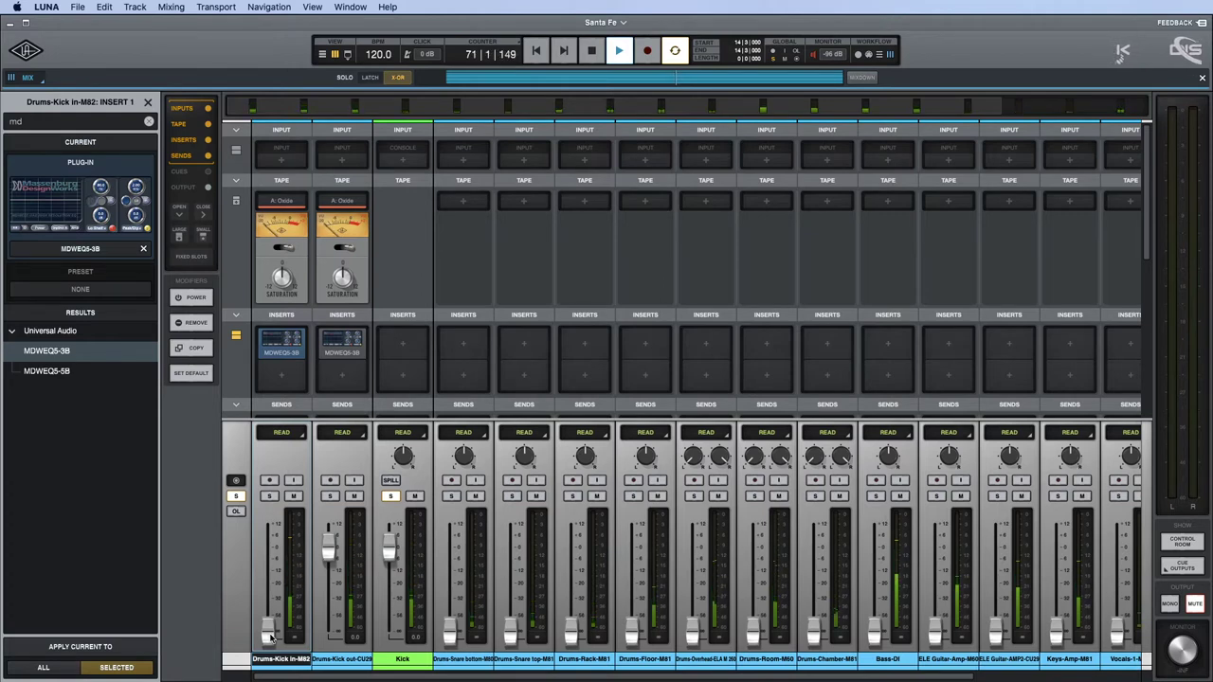
left_click_drag(271, 638, 275, 567)
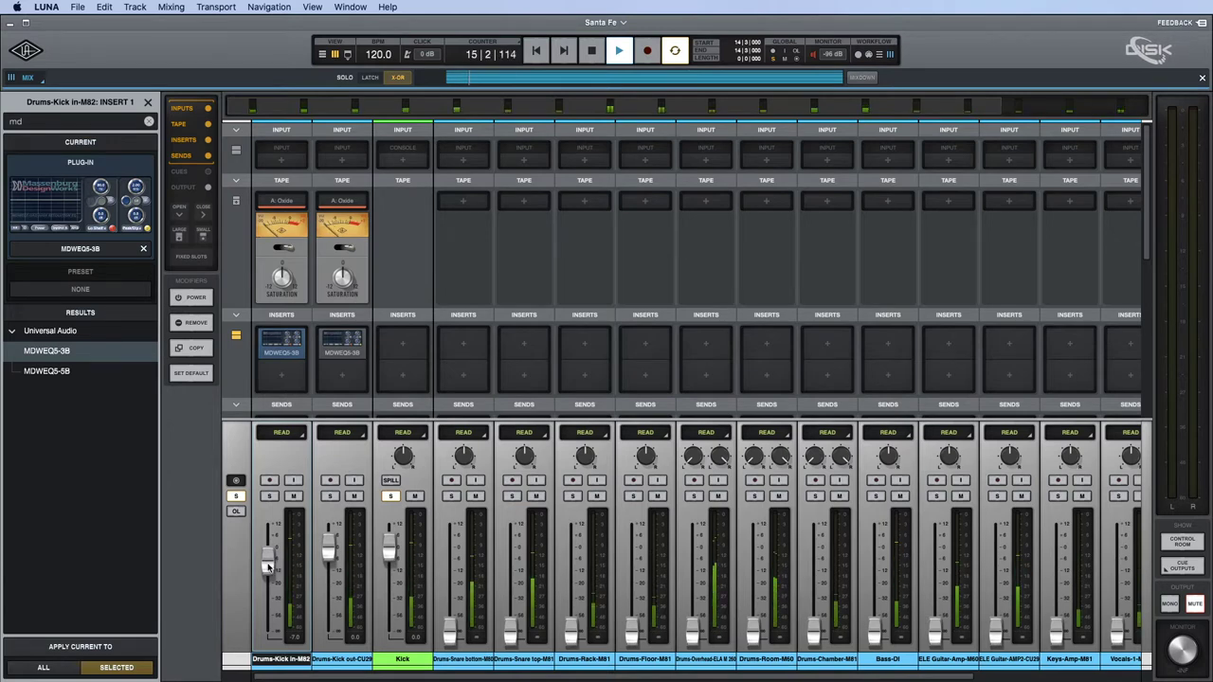
left_click_drag(269, 567, 268, 565)
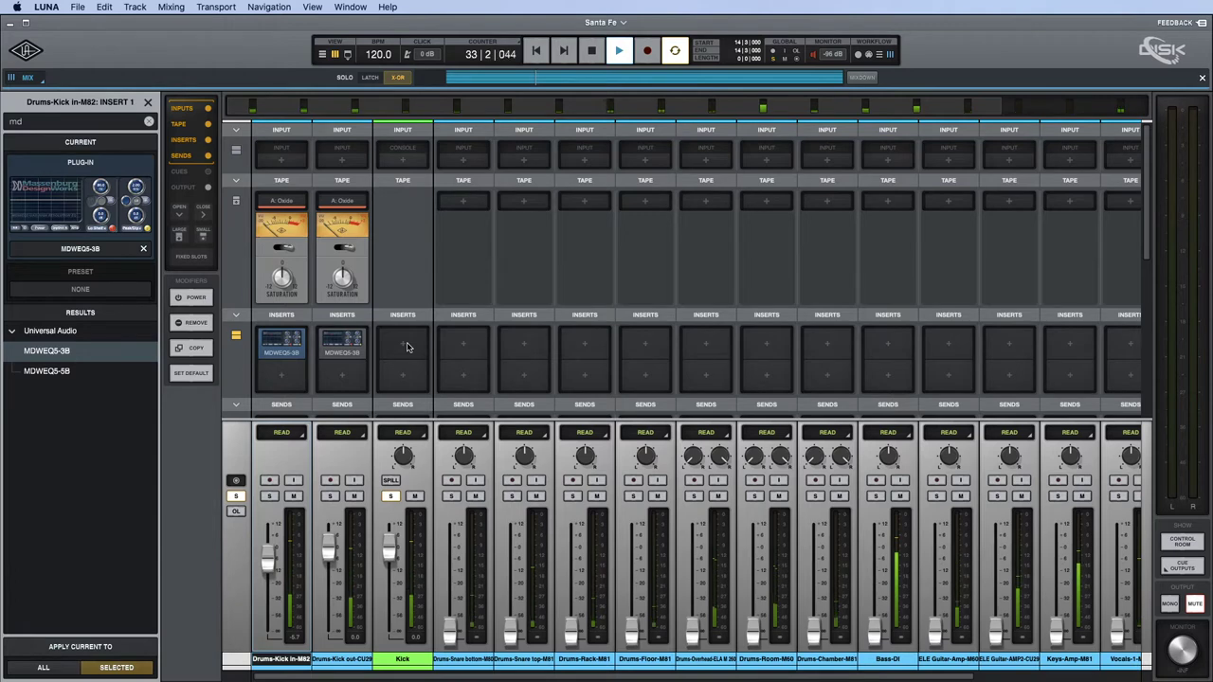
Find "tra" plug-ins, insert SPL Transient Designer in the Kick bus's first insert, reduce its sustain and close it.
scroll(402, 343, "down", 2)
left_click(405, 313)
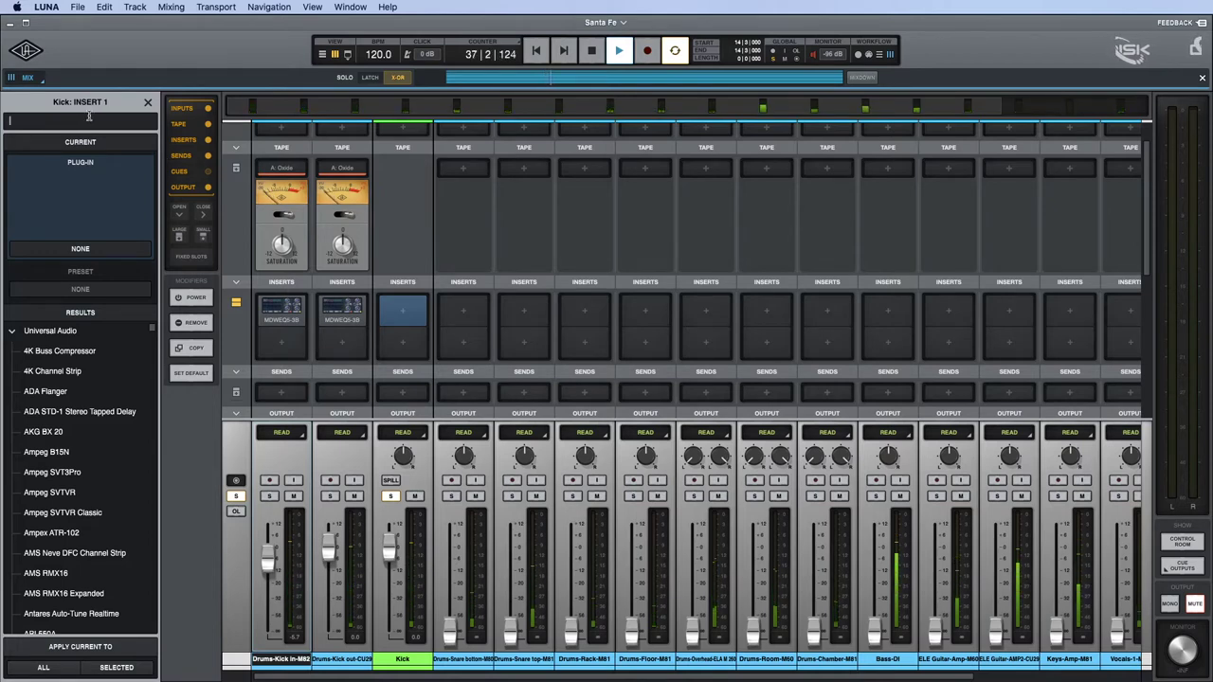
type("tra")
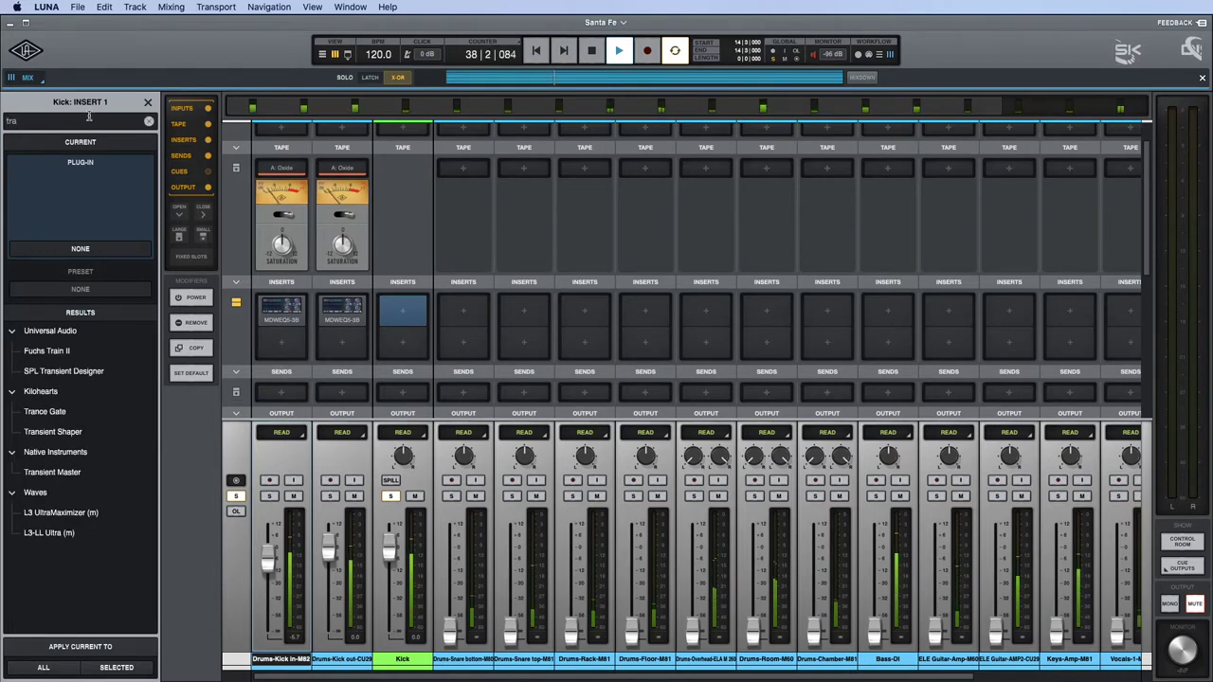
double_click(64, 371)
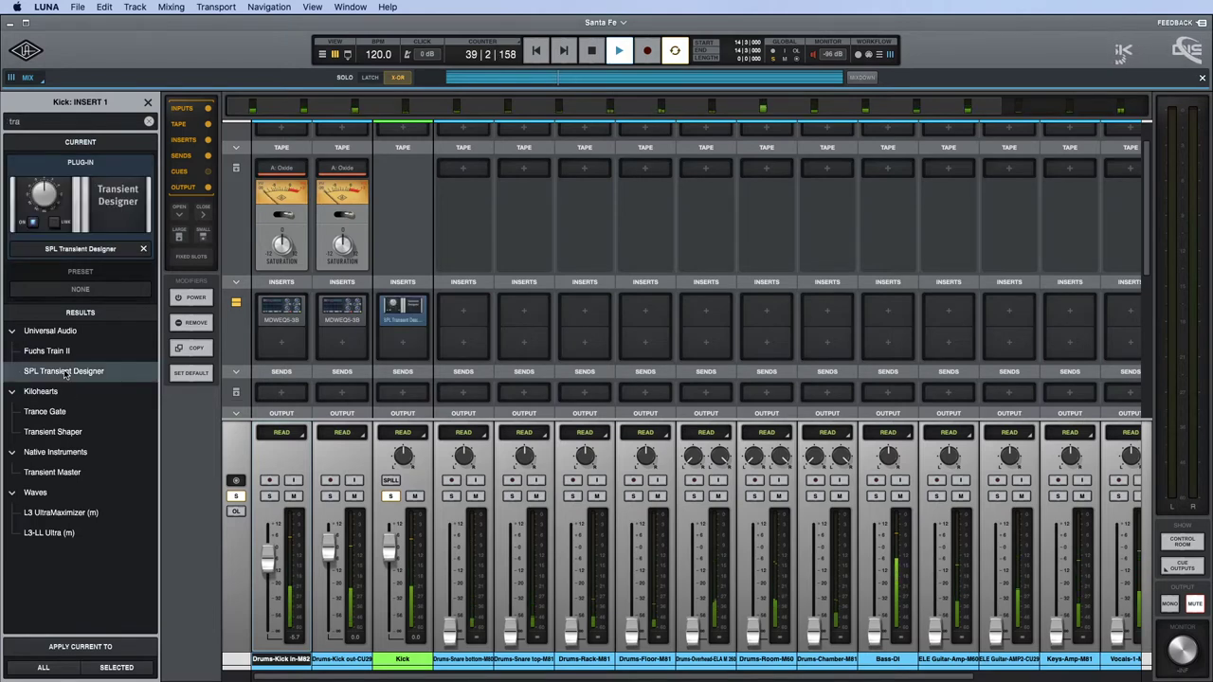
left_click_drag(627, 208, 748, 182)
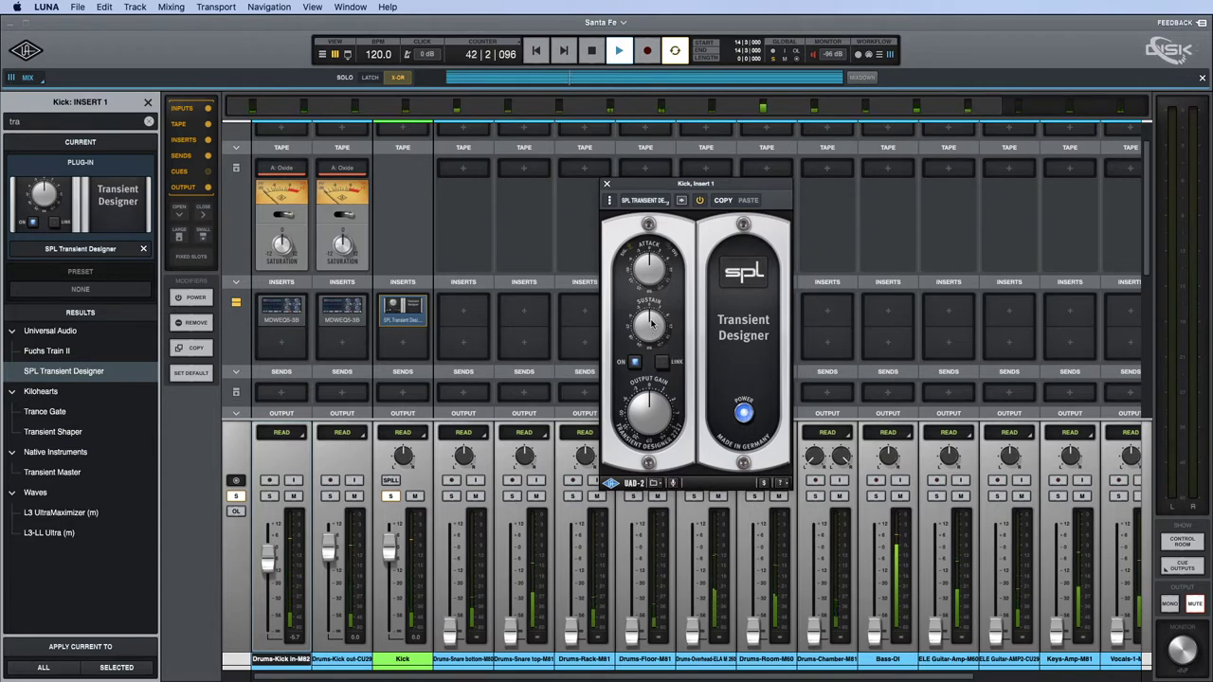
left_click_drag(648, 323, 648, 356)
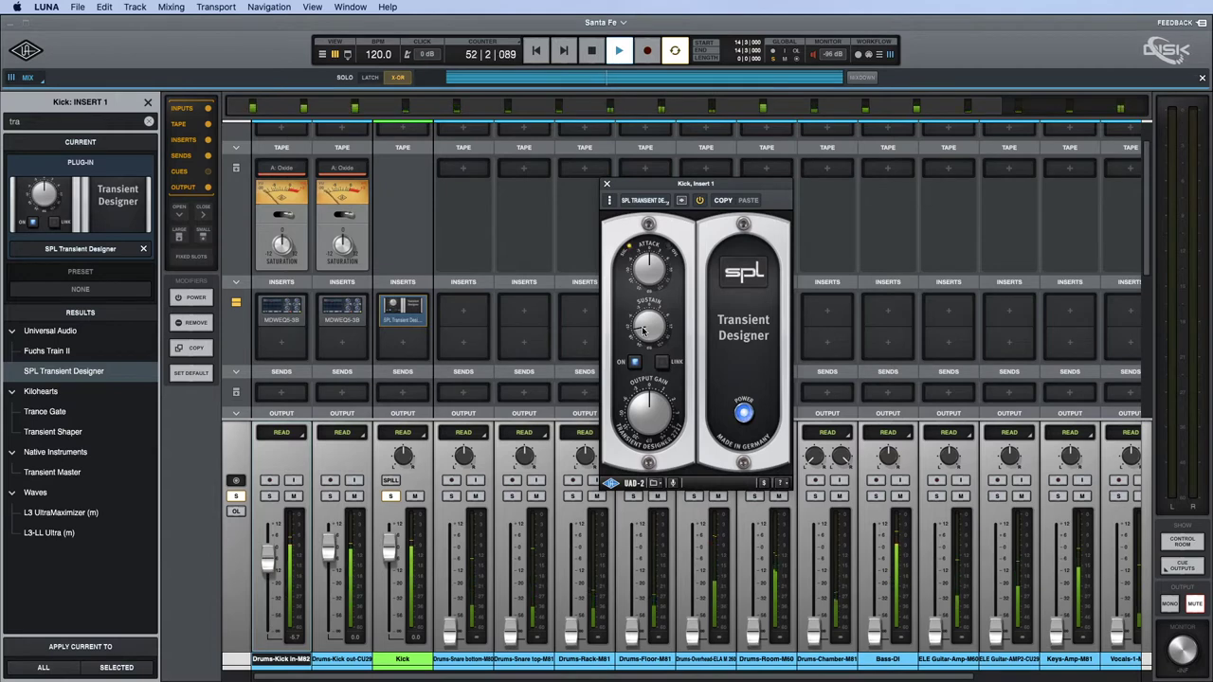
left_click(607, 185)
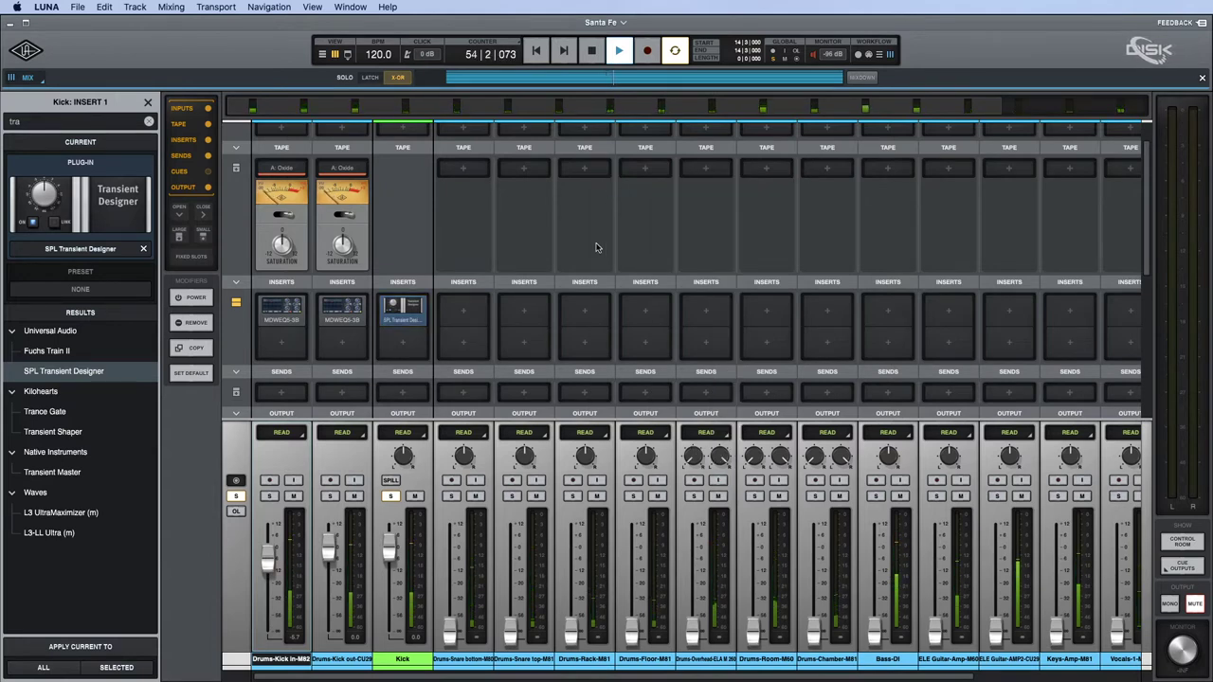
Insert API 2500 in the Kick bus's second insert, load its Kick preset and close the plug-in.
left_click(402, 347)
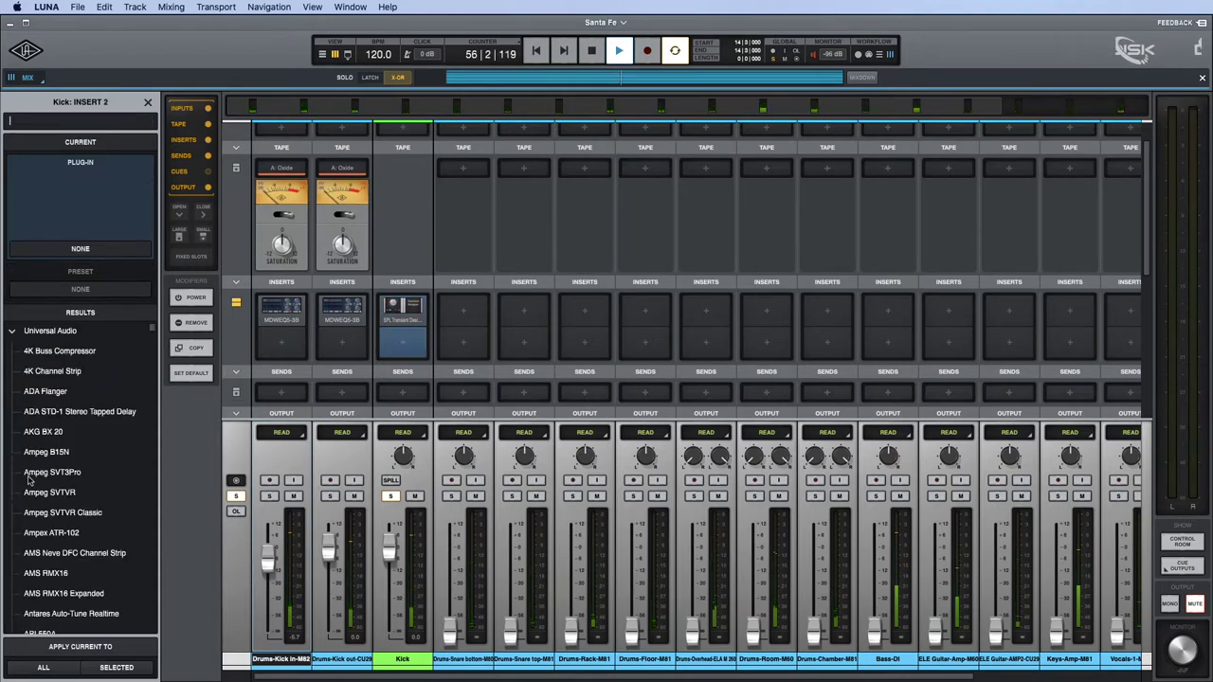
scroll(95, 447, "down", 3)
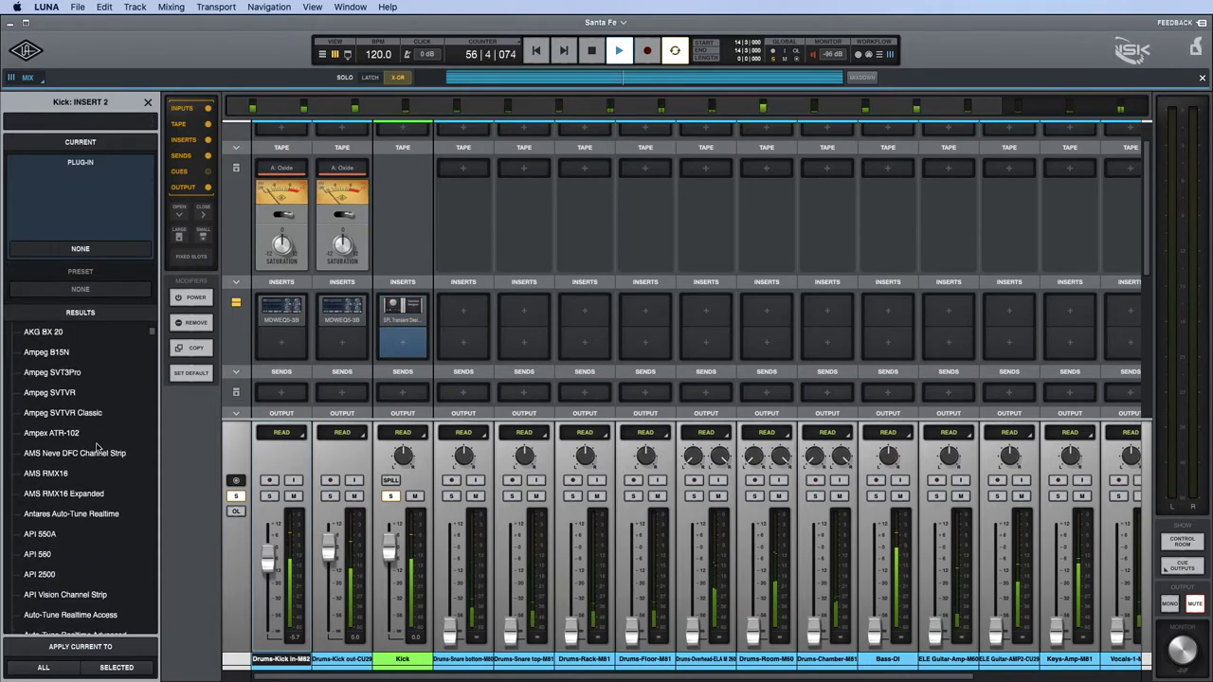
double_click(92, 572)
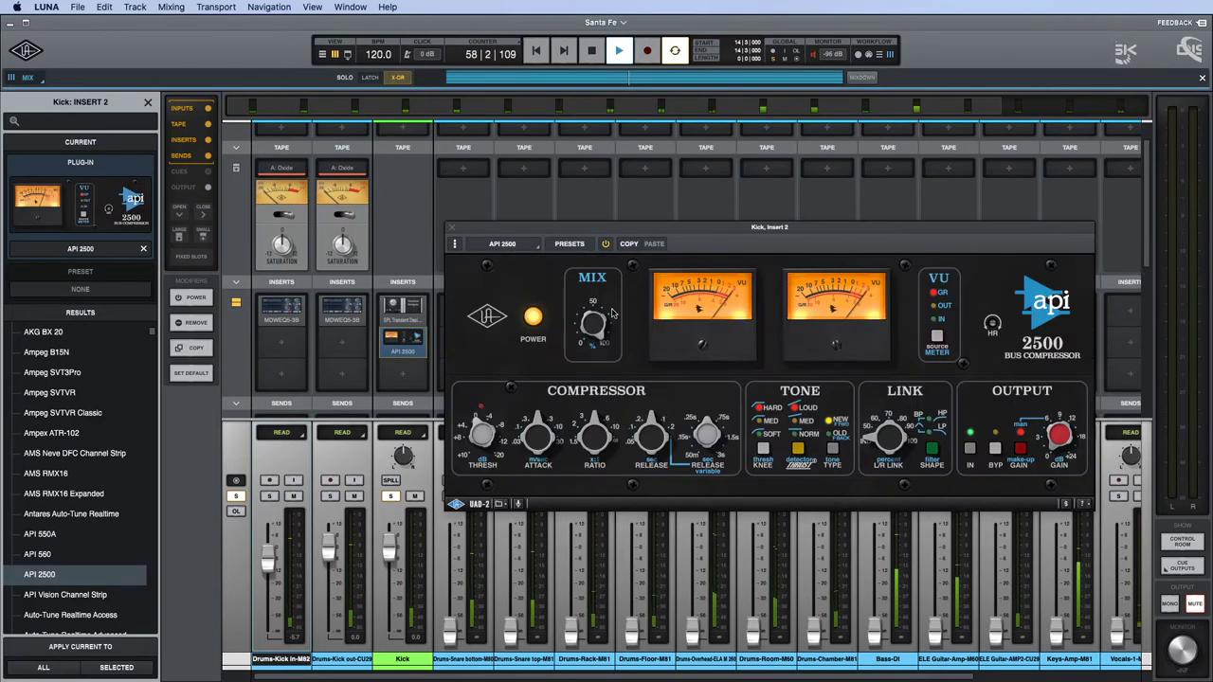
left_click(571, 245)
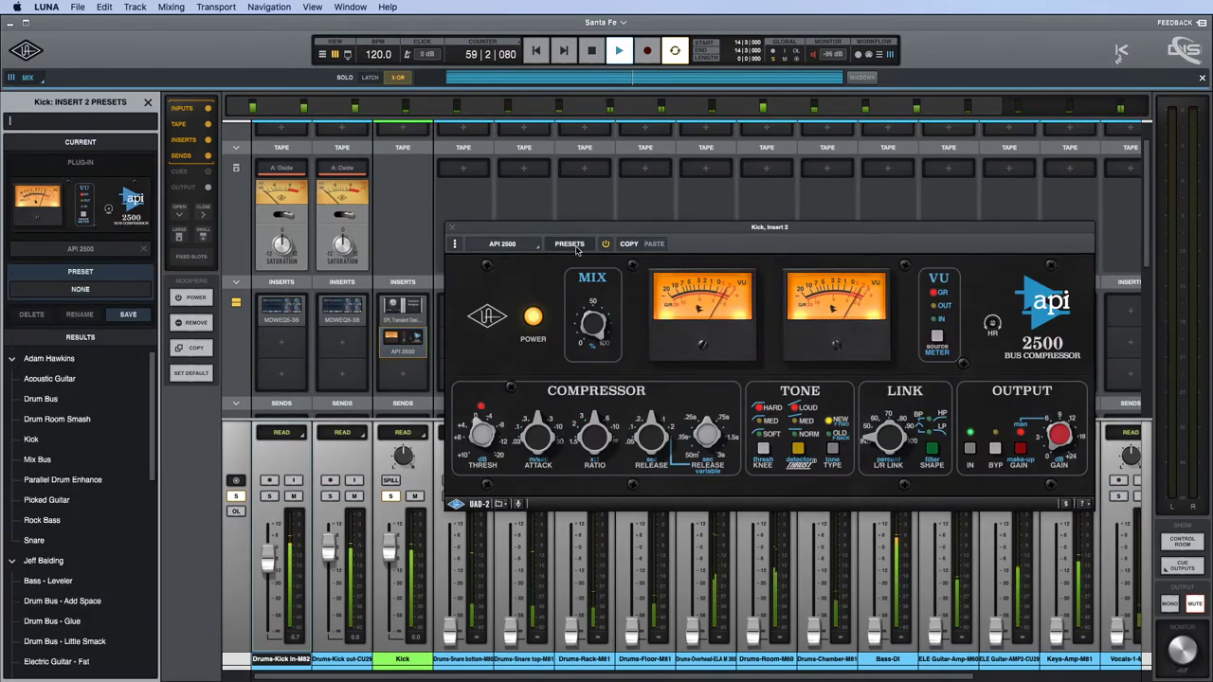
left_click(46, 442)
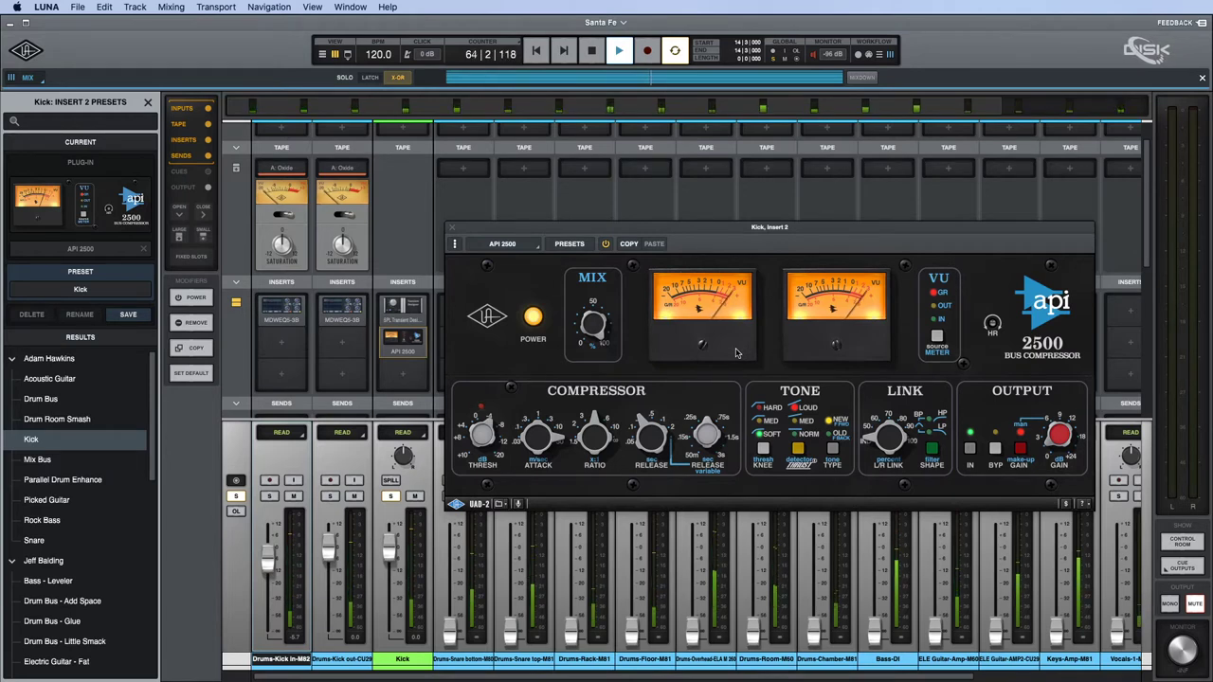
left_click(453, 229)
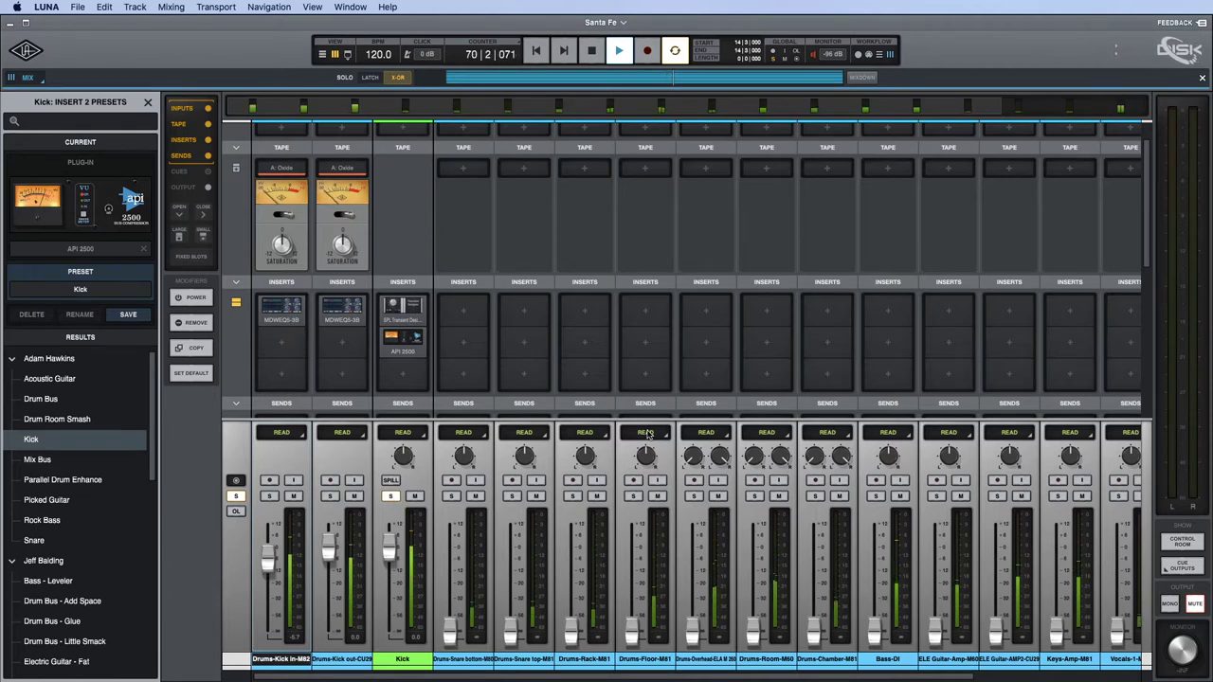
Solo Drums-Snare bottom-M80, set its fader to 0.0 dB and restart playback.
scroll(645, 434, "down", 5)
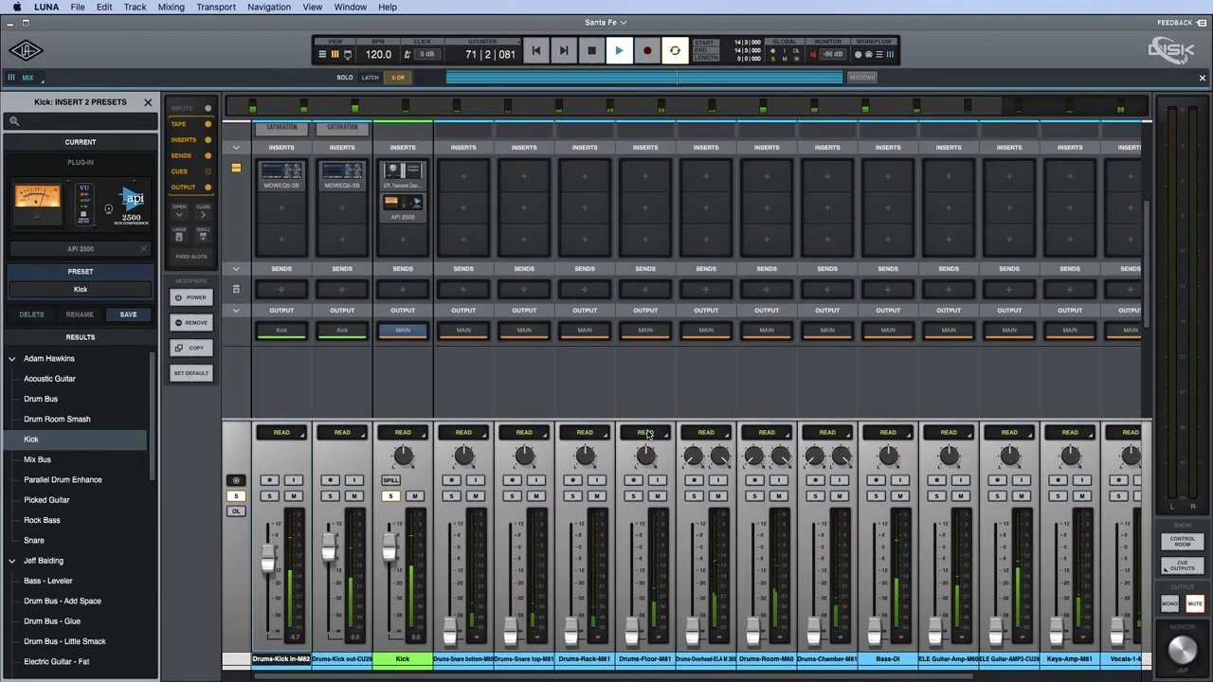
left_click(451, 496)
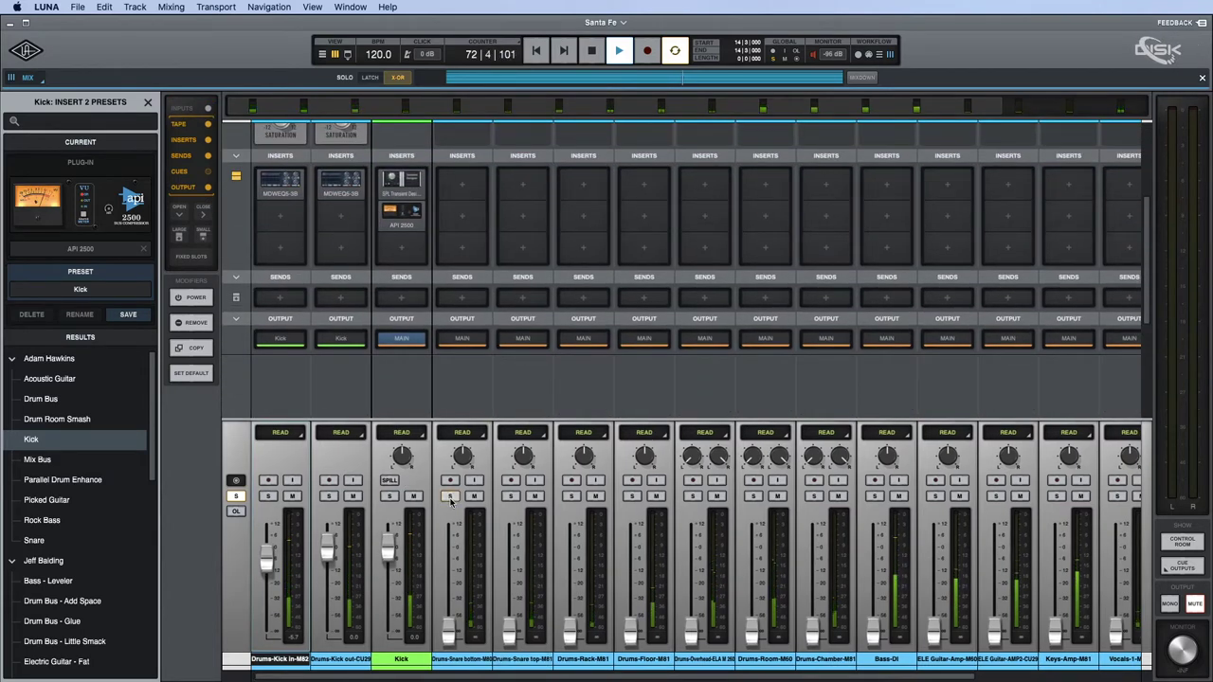
left_click(451, 632, "alt")
key("space")
key("space")
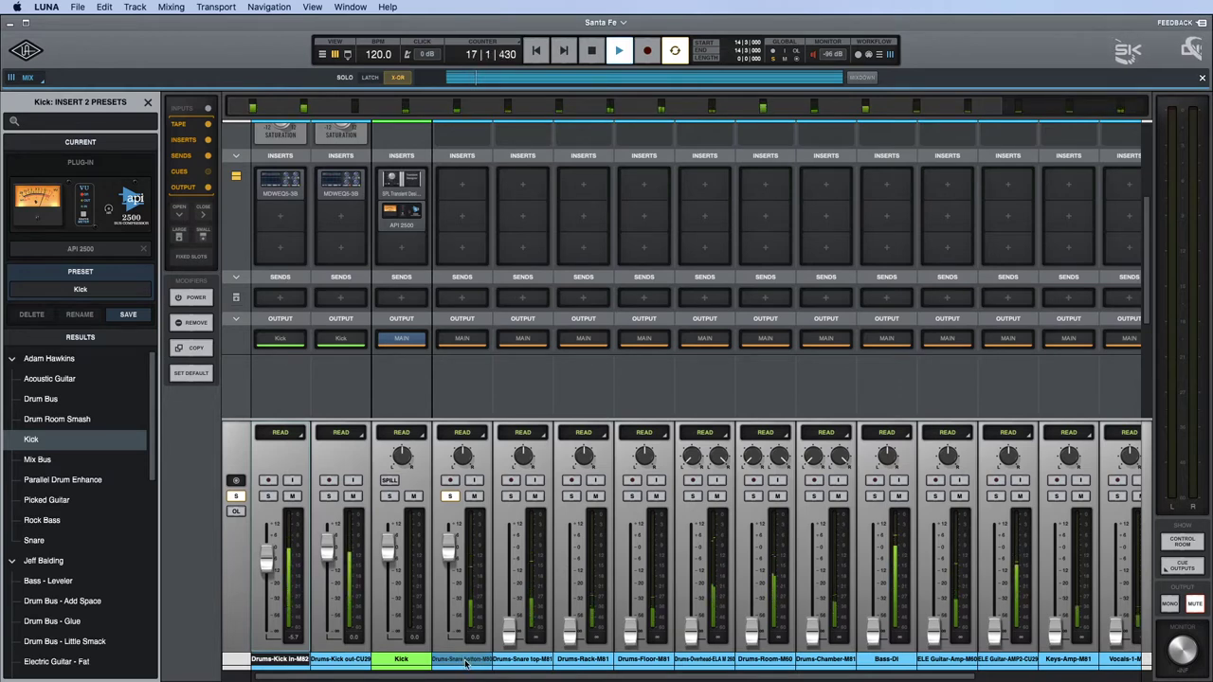
Set the Drums-Snare top-M81 fader to 0.0 dB, solo the track and stop playback.
left_click(511, 639, "alt")
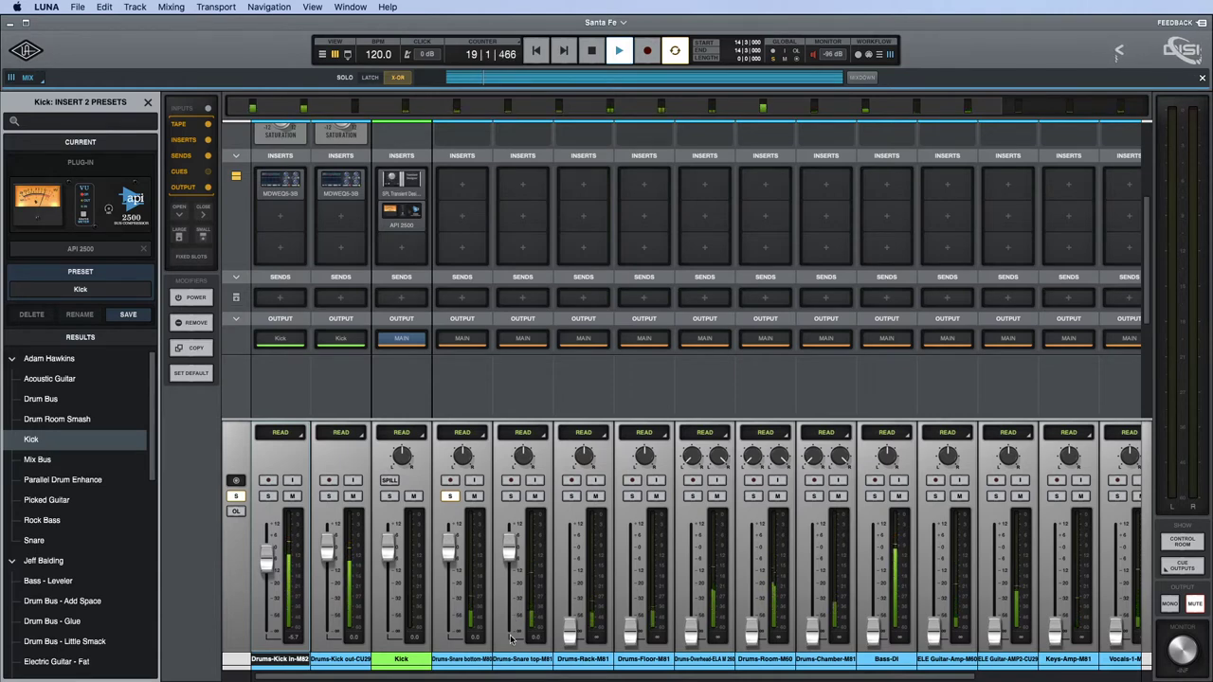
left_click(509, 497)
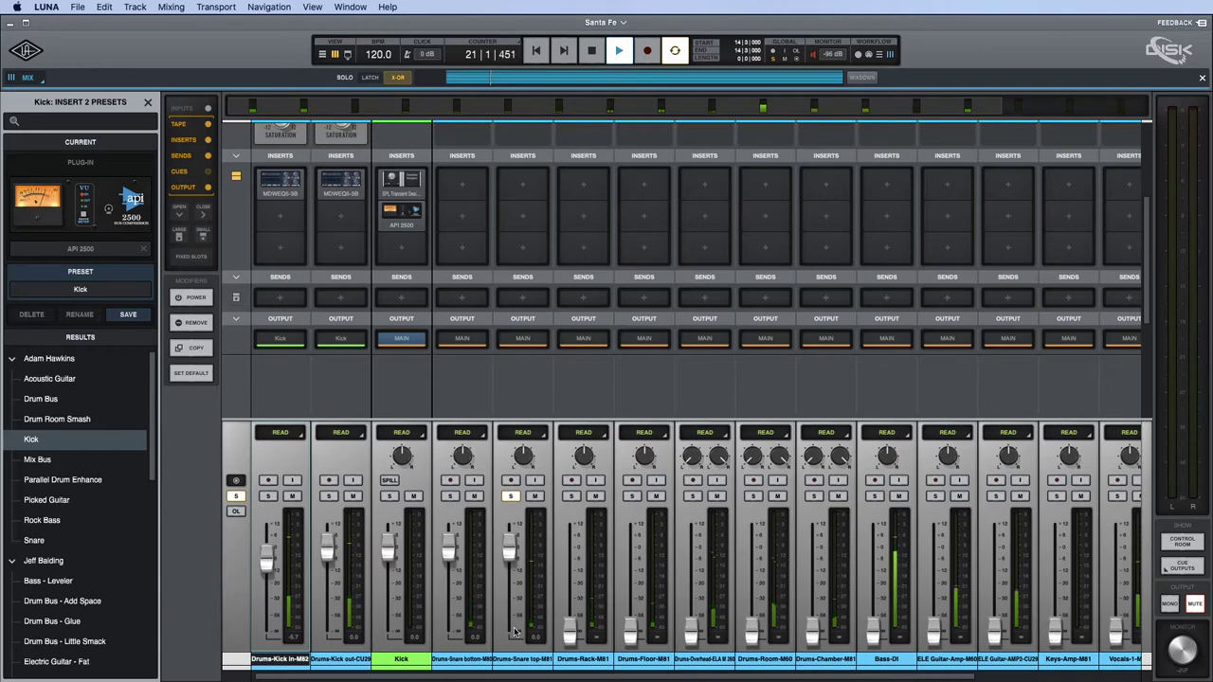
key("space")
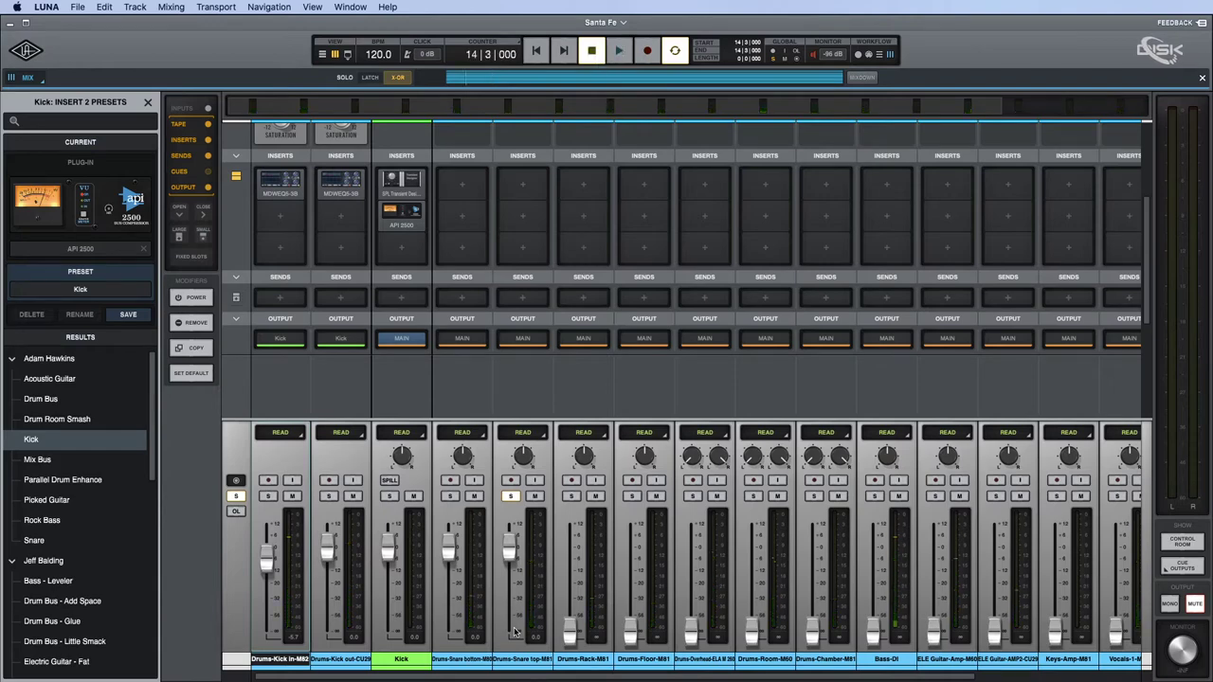
Show the timeline, select 48|3|000 to 67|3|000 on Drums-Snare bottom-M80 and play that range looped.
key("super+equal")
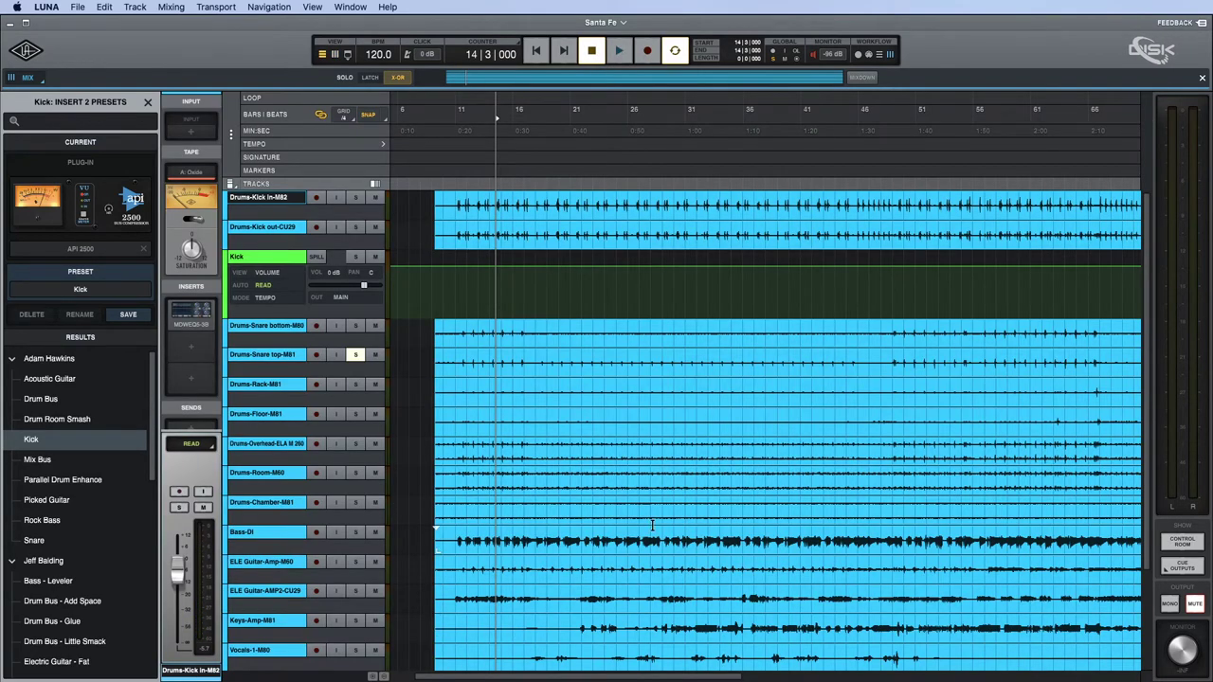
scroll(781, 425, "right", 5)
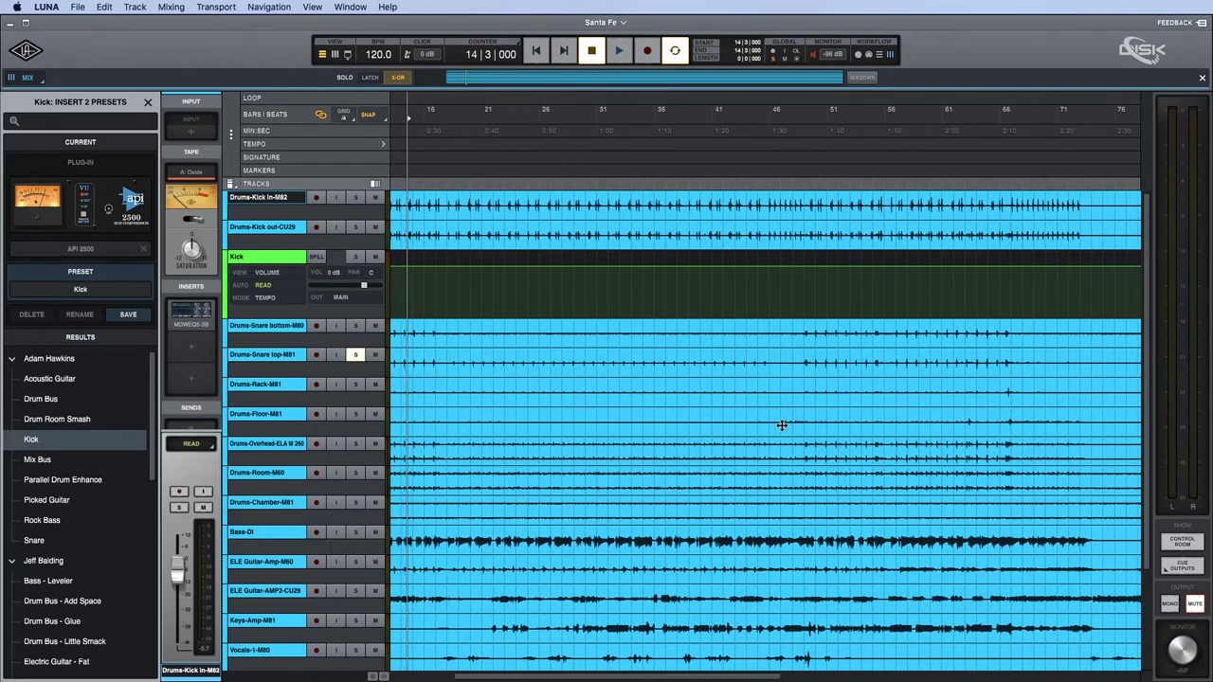
left_click_drag(736, 330, 951, 340)
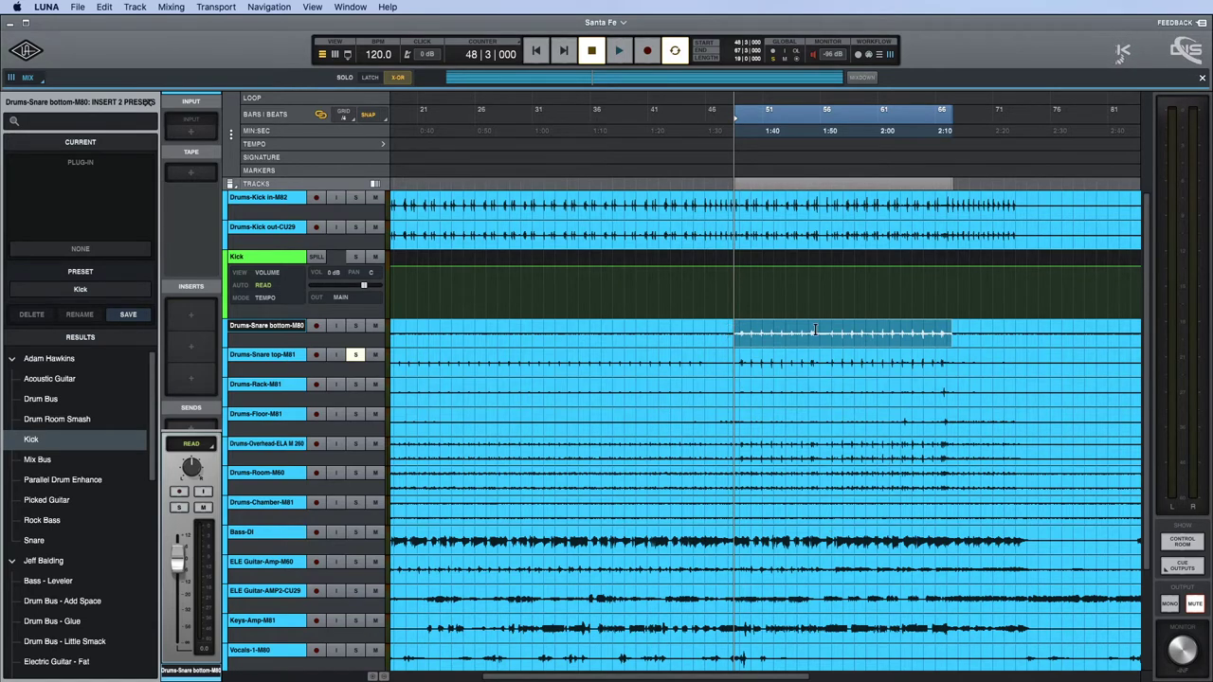
left_click(674, 54)
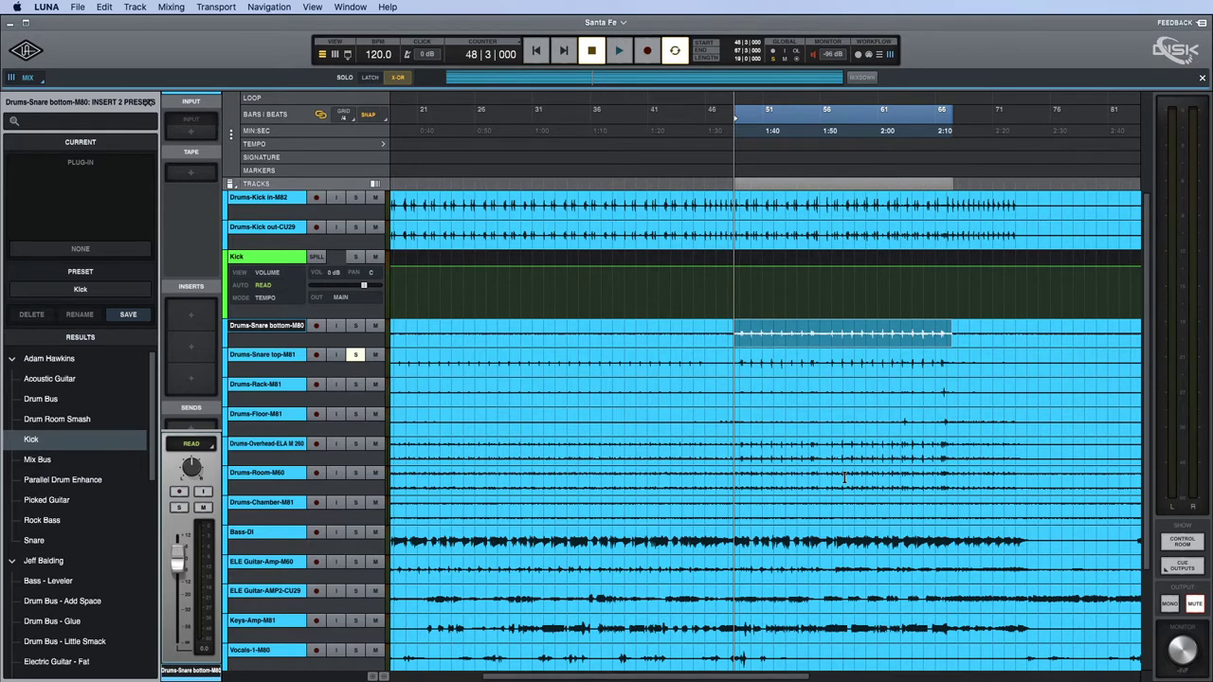
key("space")
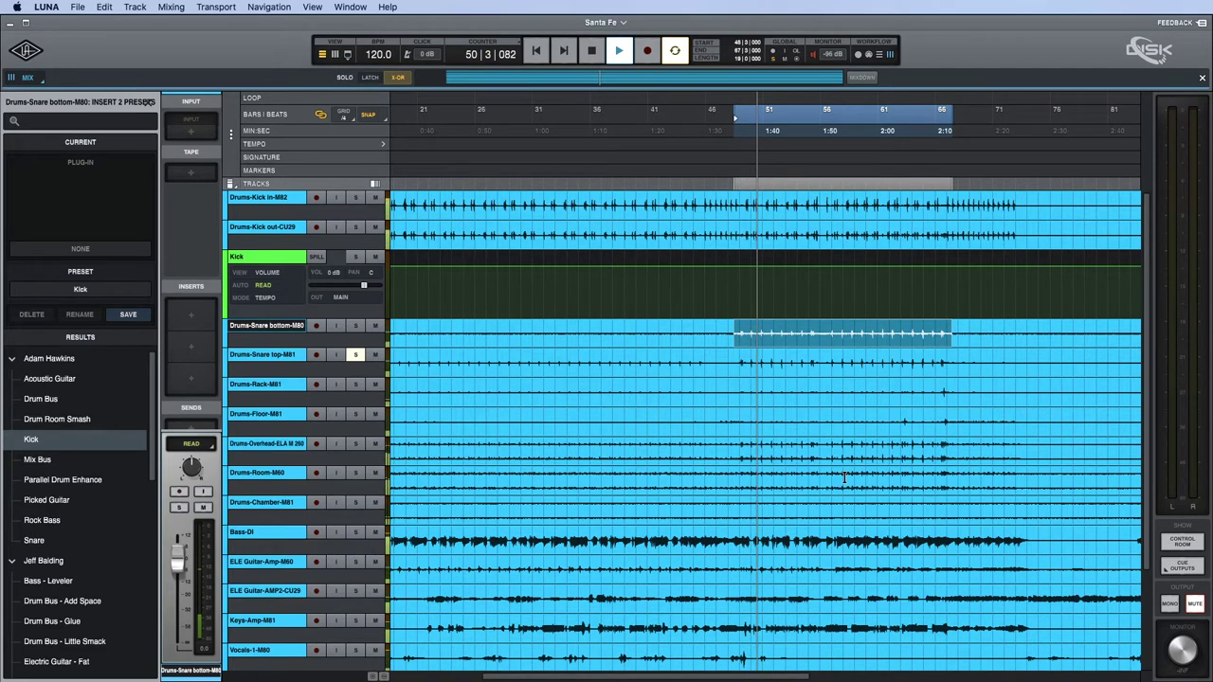
Back in the mixer, move Drums-Snare top-M81 ahead of Drums-Snare bottom-M80, then pull the bottom snare's fader fully down and select that track.
key("super+equal")
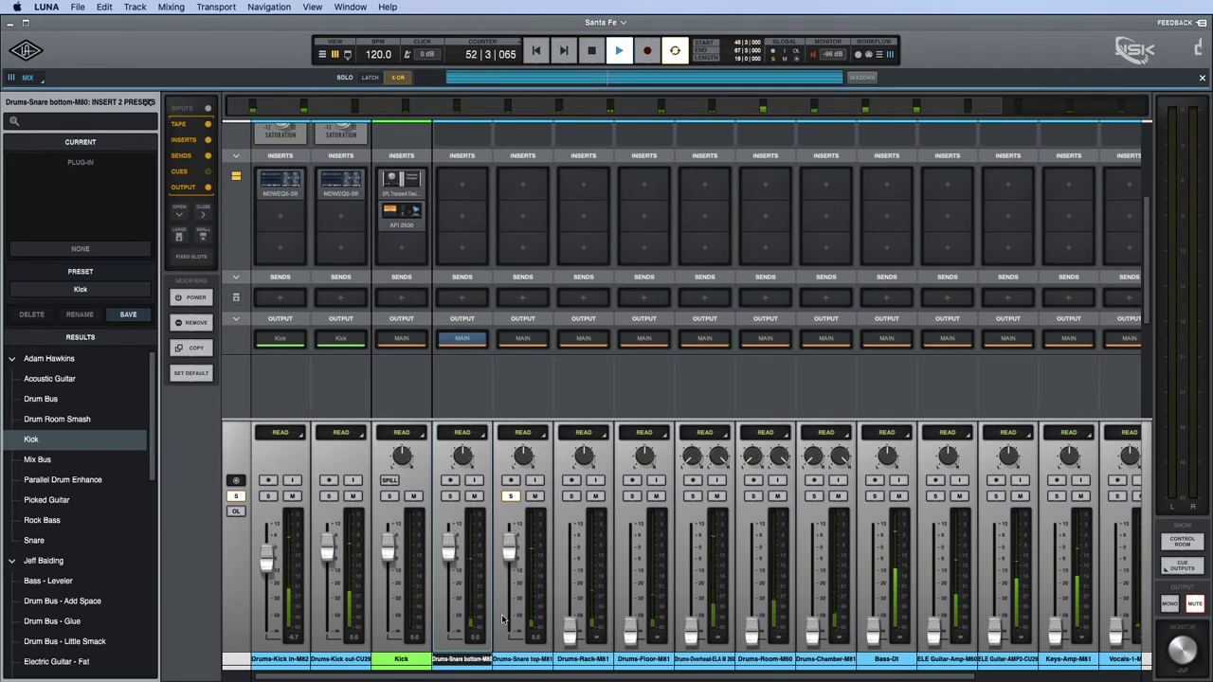
left_click_drag(529, 669, 464, 666)
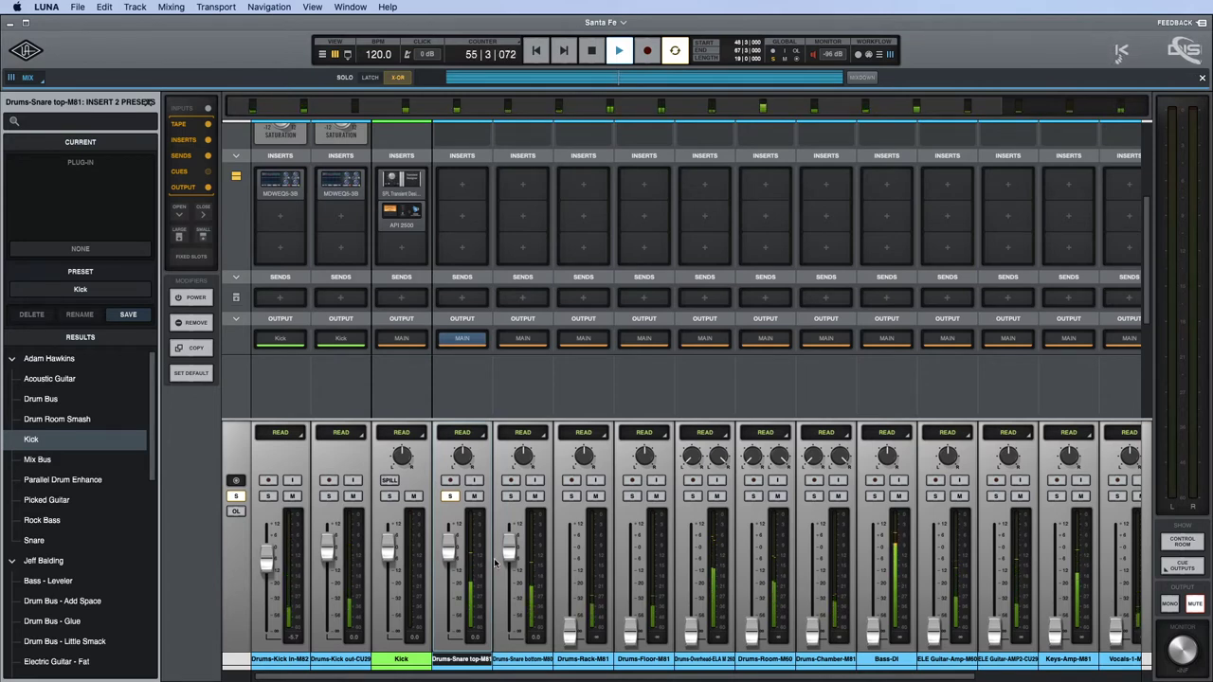
left_click_drag(507, 545, 509, 629)
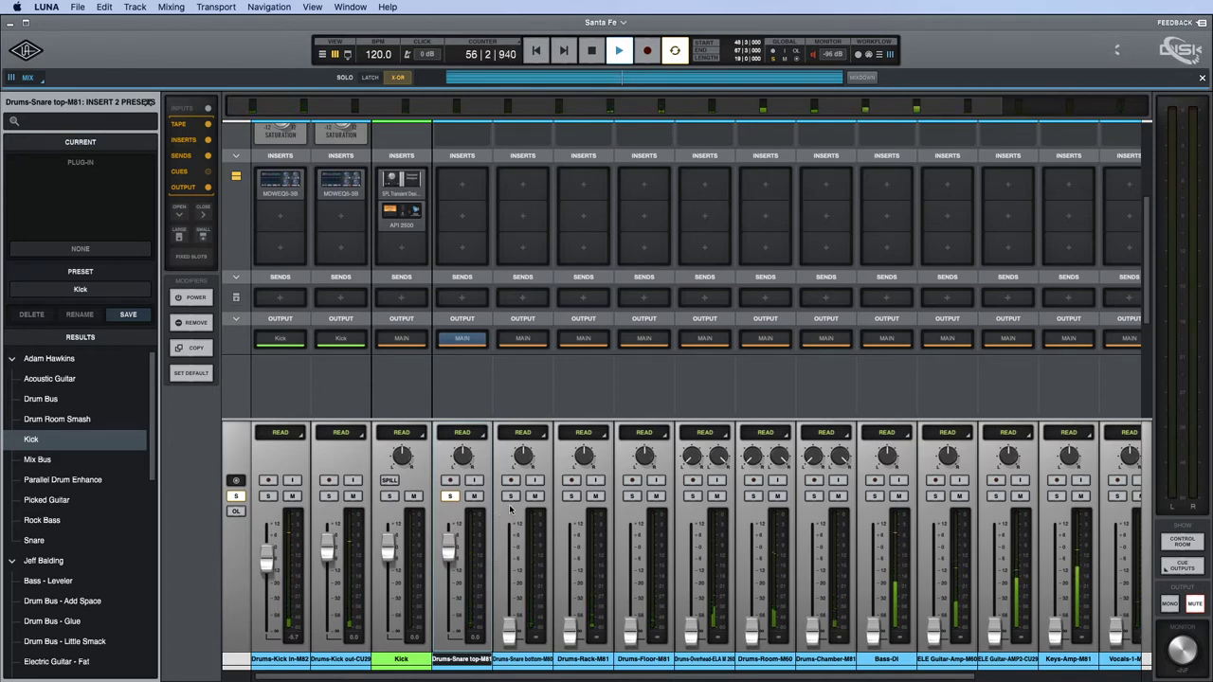
left_click(522, 660)
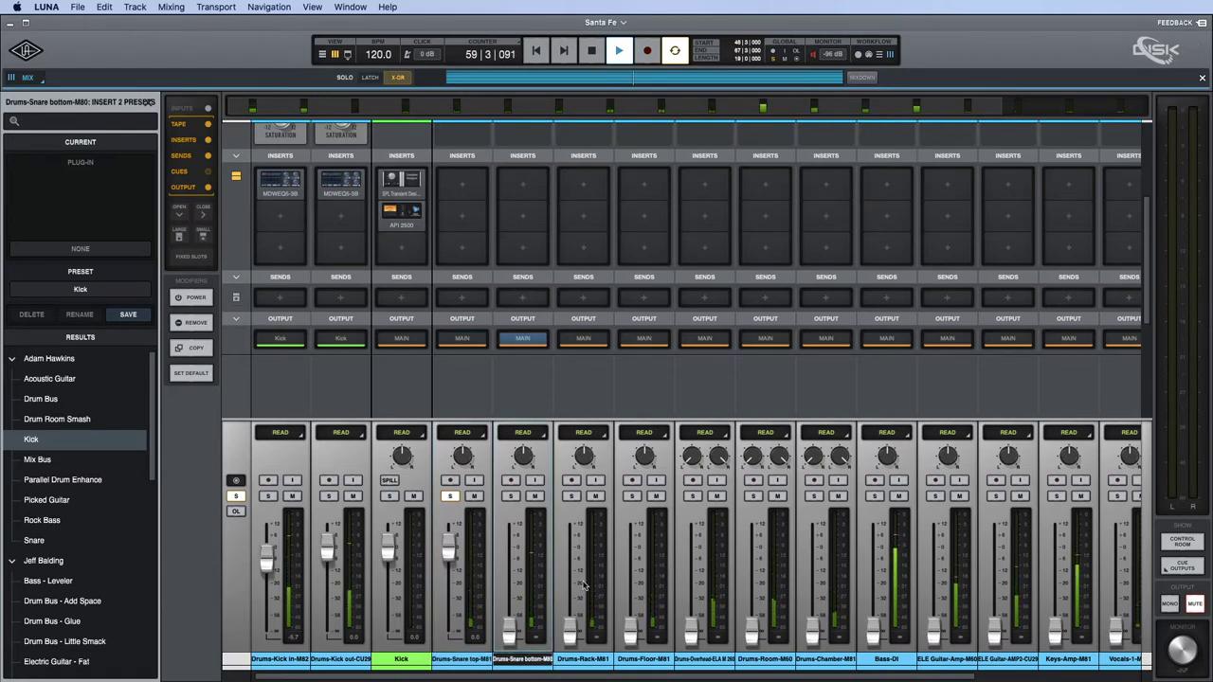
Create a mono bus named Snare next to Drums-Snare bottom-M80 and clear the solo on Drums-Snare top-M81.
left_click(152, 104)
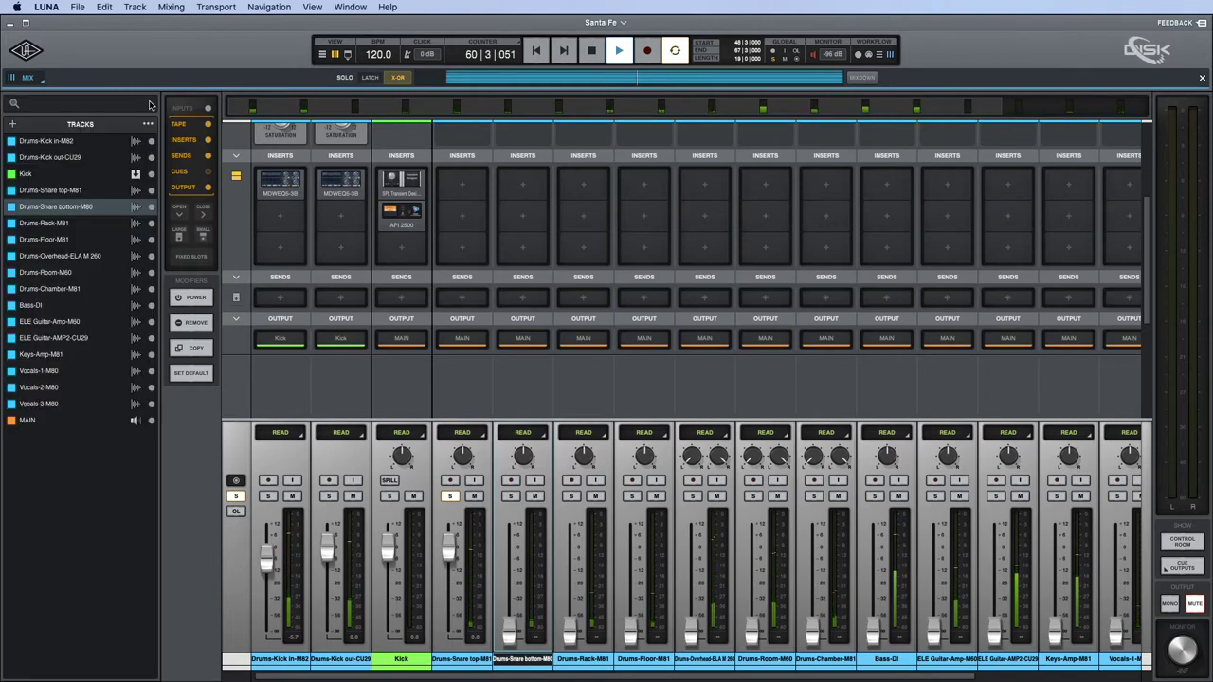
left_click(14, 126)
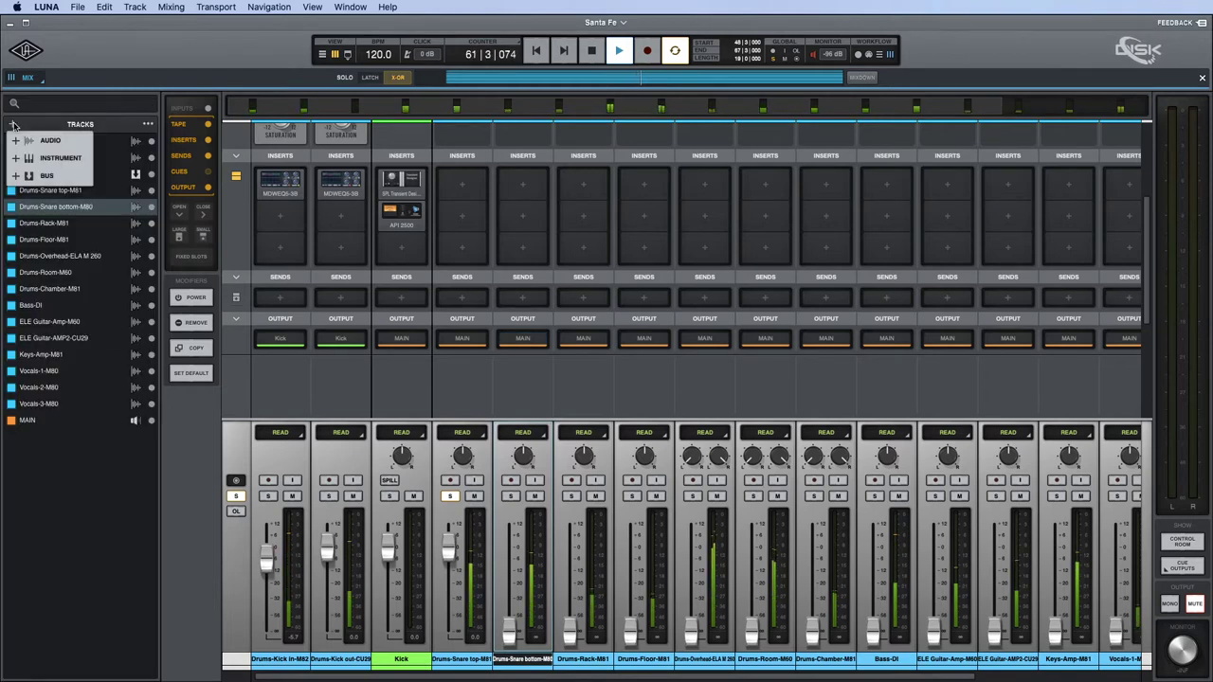
left_click(42, 178)
left_click(123, 155)
left_click(113, 171)
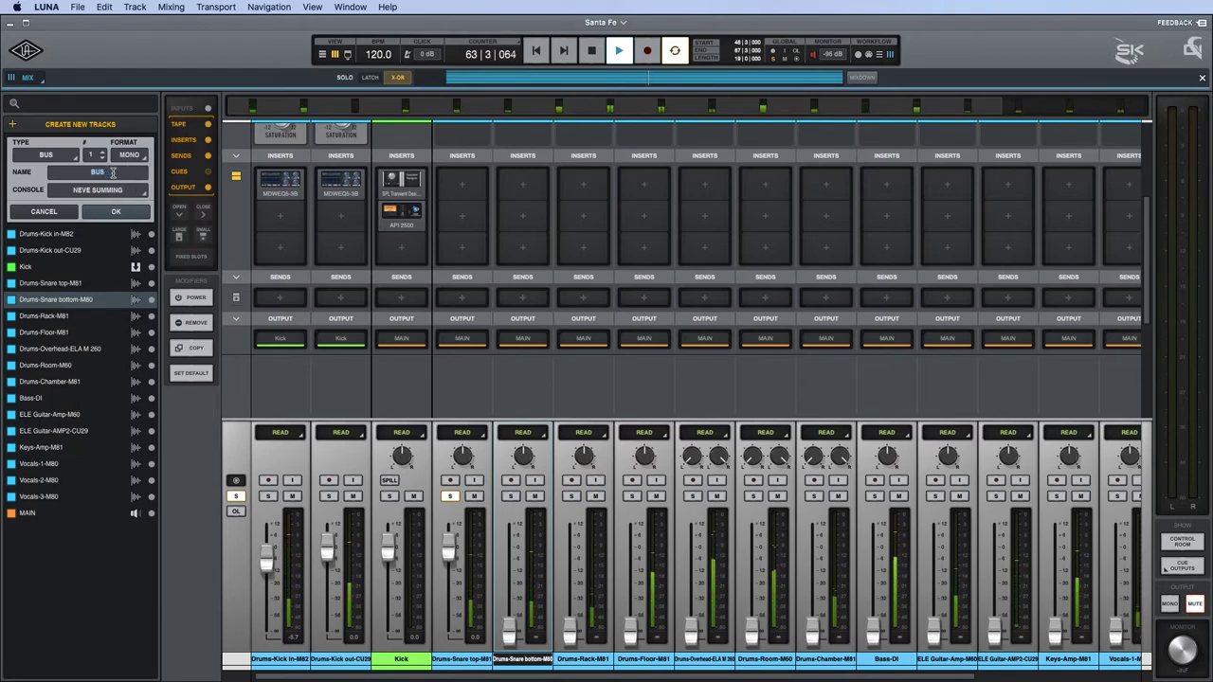
left_click(113, 172)
type("Snare")
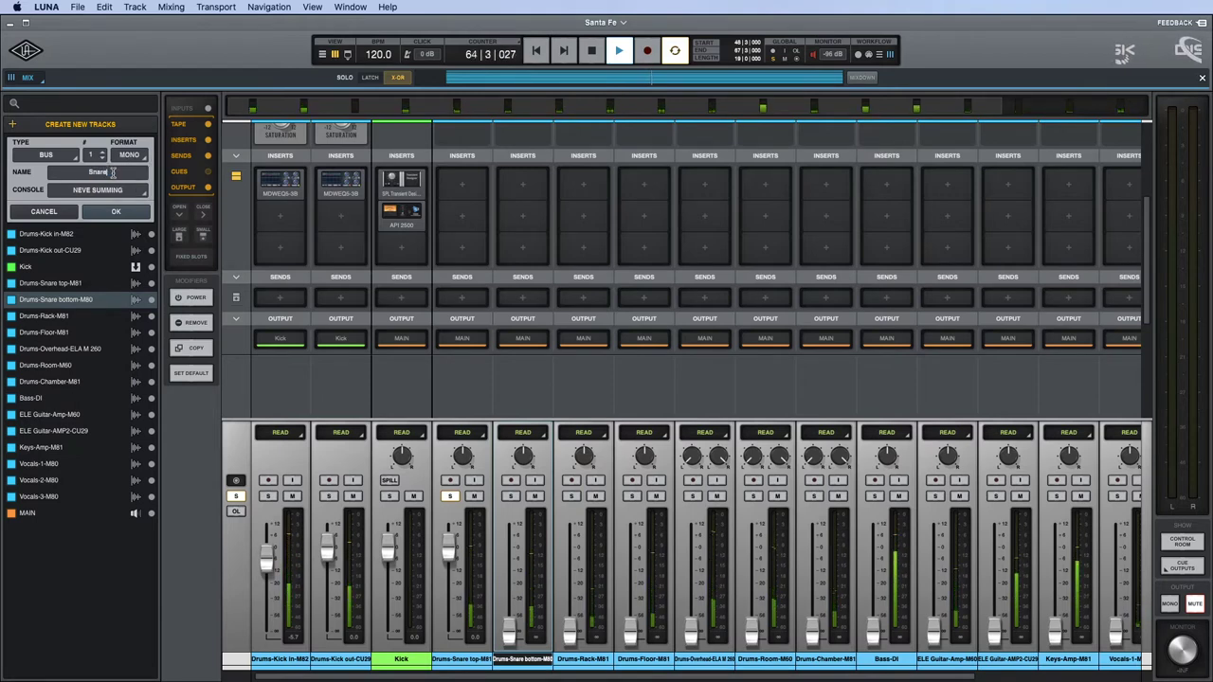
left_click(105, 190)
left_click(95, 219)
left_click(122, 216)
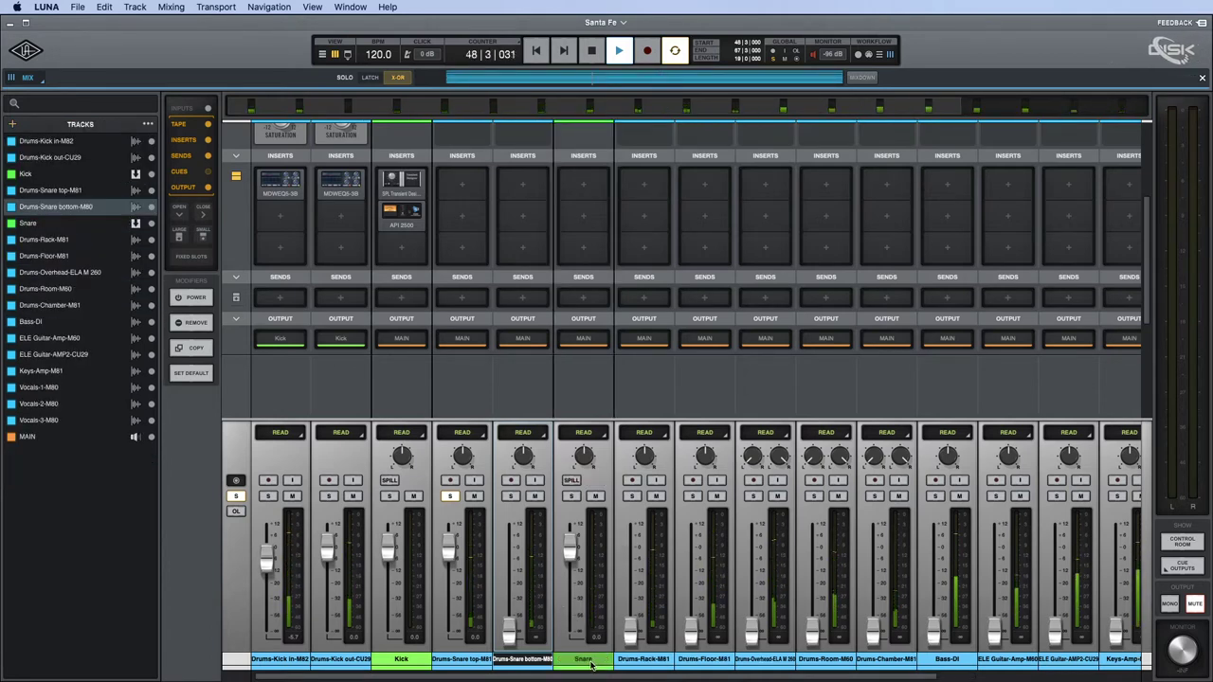
left_click(451, 495)
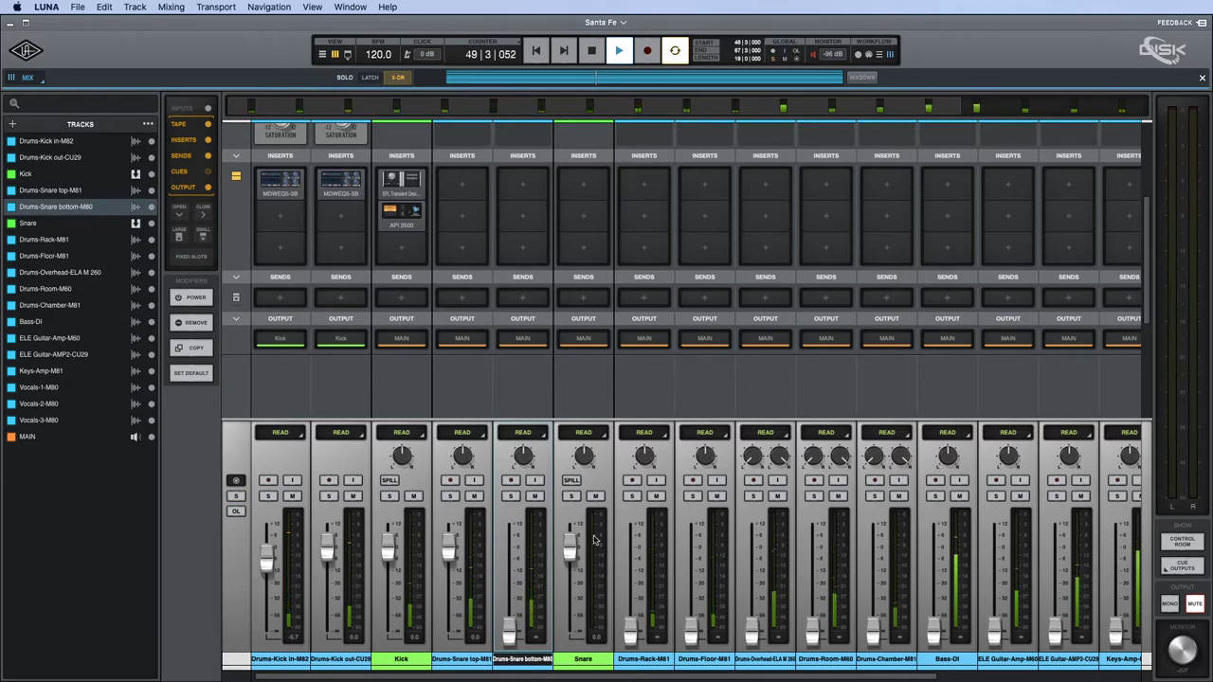
key("super+Tab")
key("Tab")
key("Tab")
key("Tab")
key("shift+Tab")
key("shift+Tab")
key("shift+Tab")
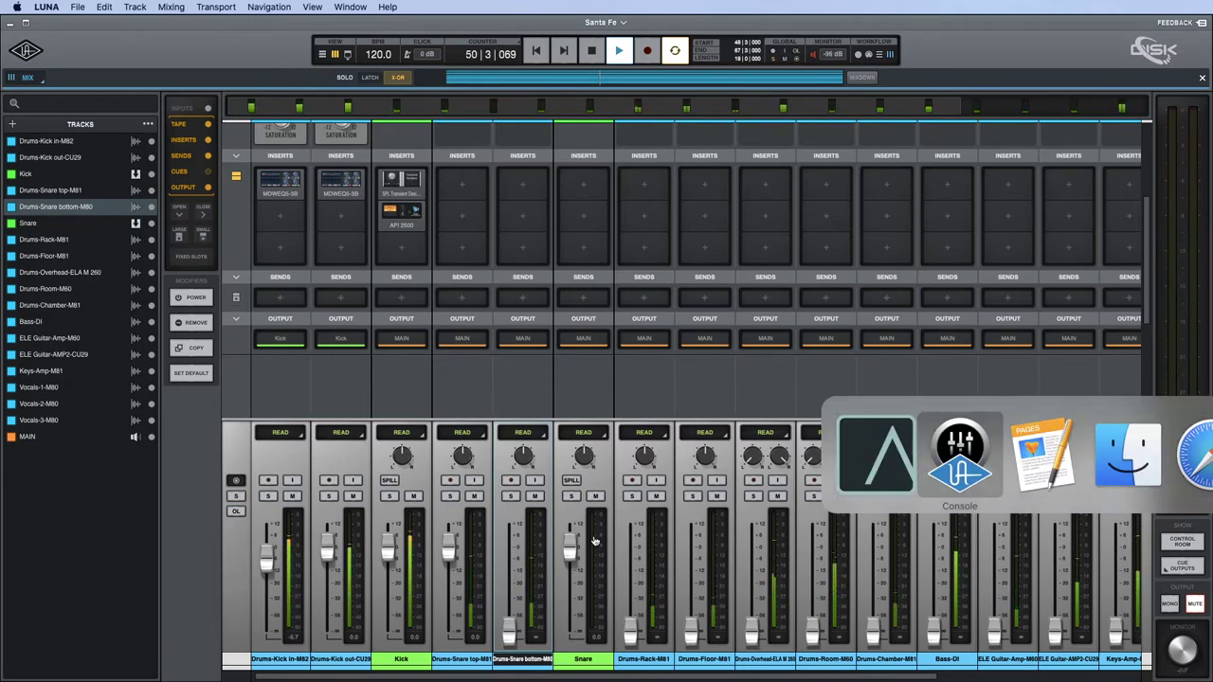
left_click(380, 460)
key("super+Tab")
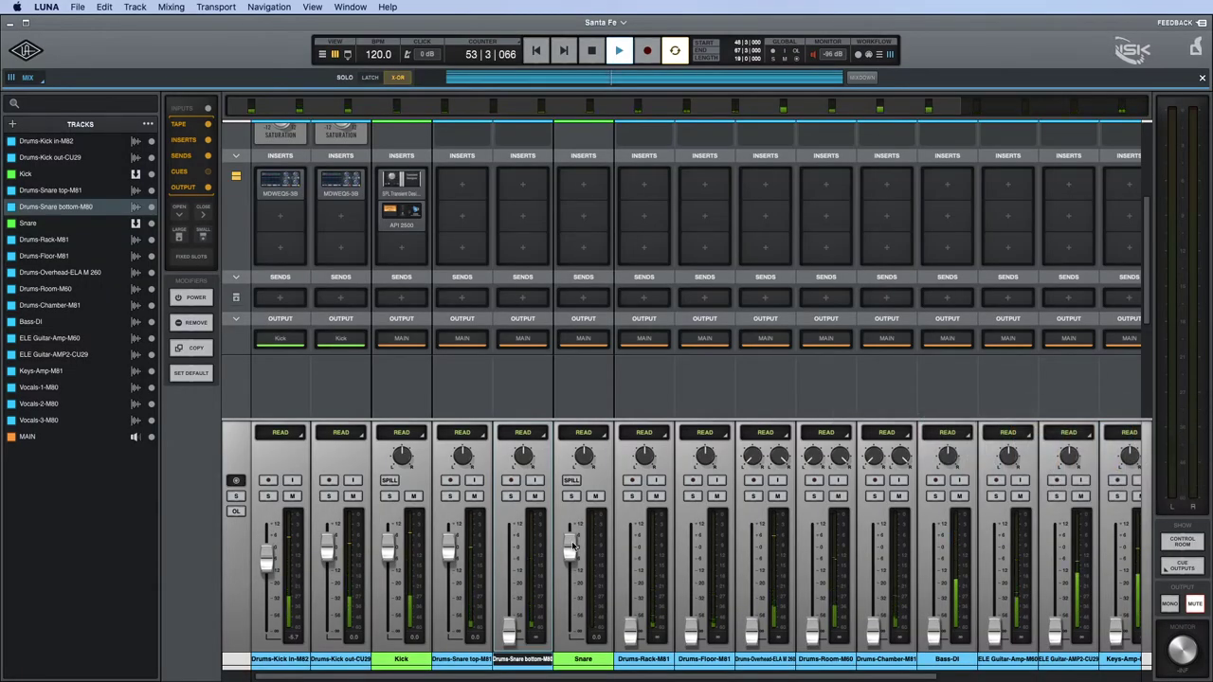
Select both snare tracks, Drums-Snare top-M81 and Drums-Snare bottom-M80, and route their outputs to the Snare bus.
left_click(478, 660, "shift")
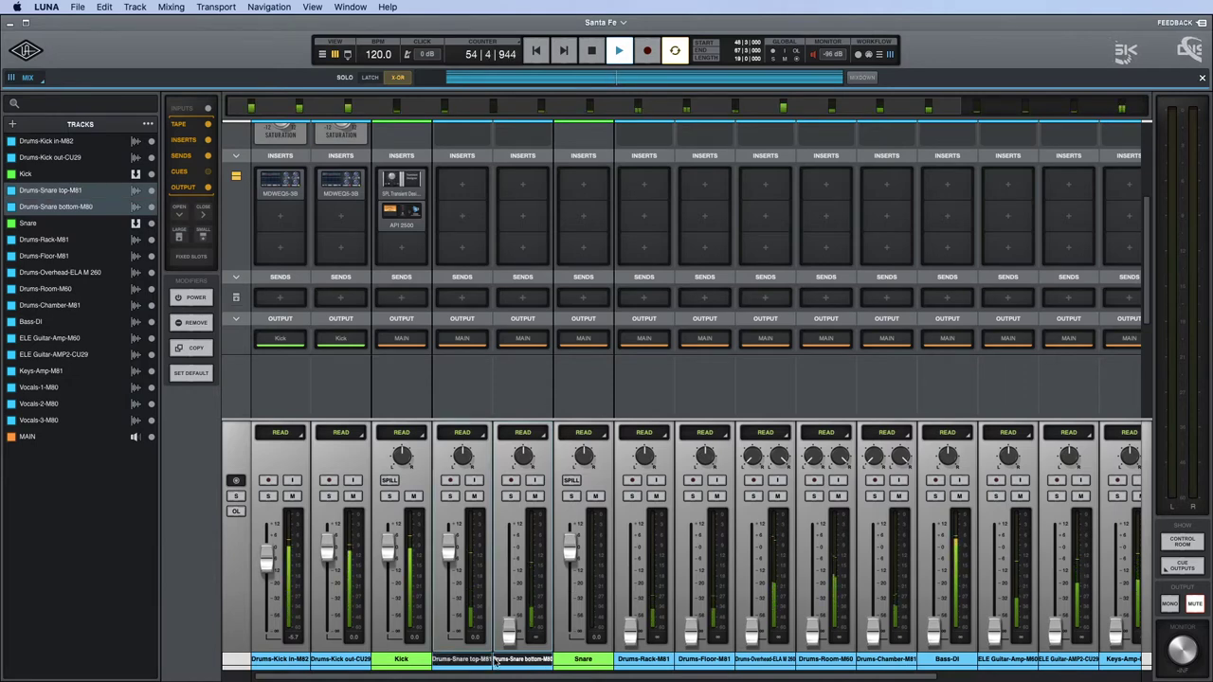
left_click(474, 339)
left_click(55, 305)
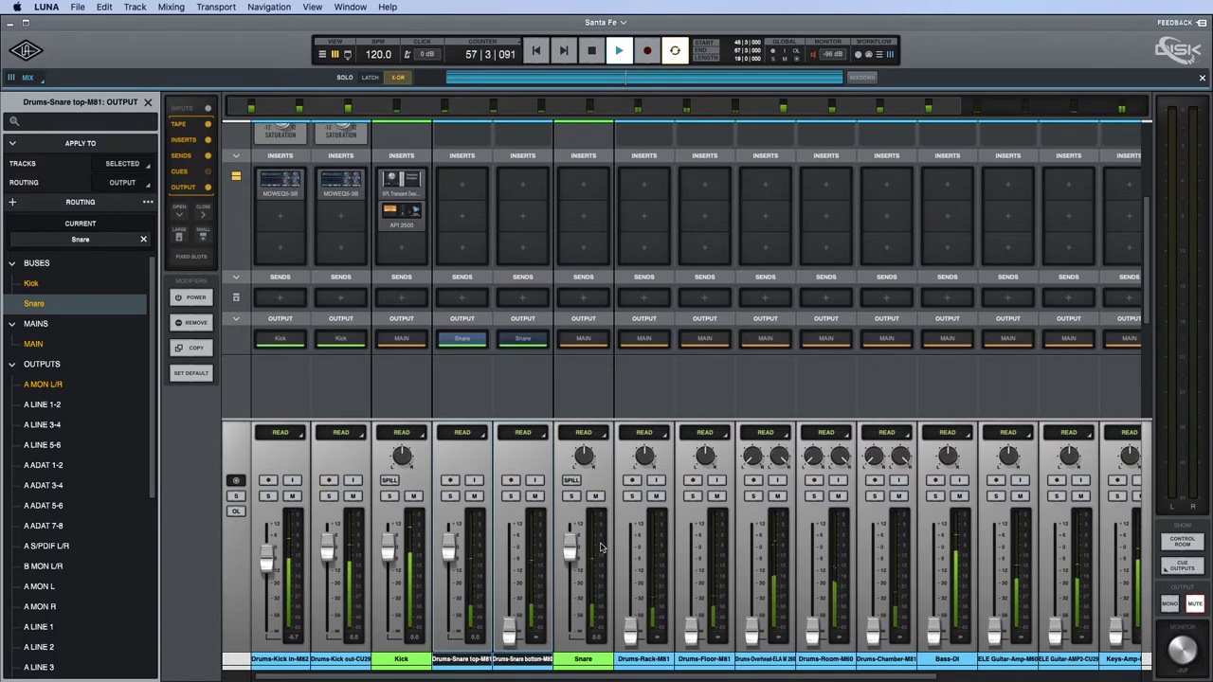
Apply the Studer A800 tape machine to the selected top and bottom snare tracks.
scroll(607, 386, "up", 1)
scroll(607, 385, "up", 2)
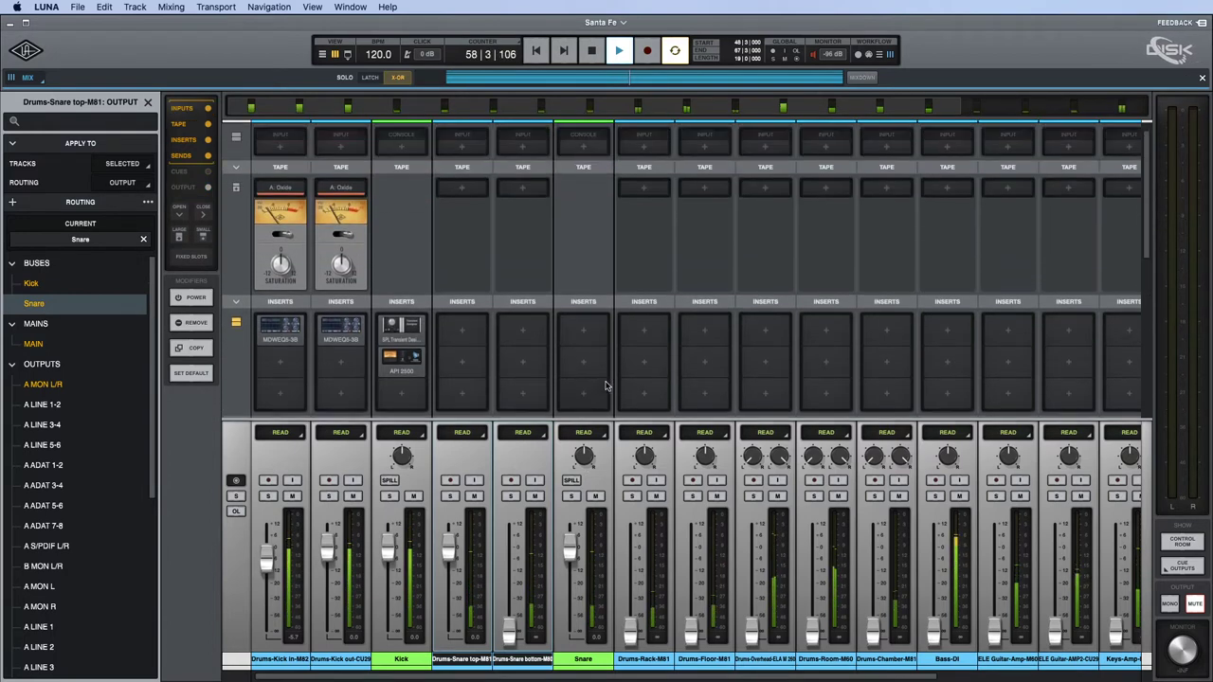
scroll(607, 385, "up", 3)
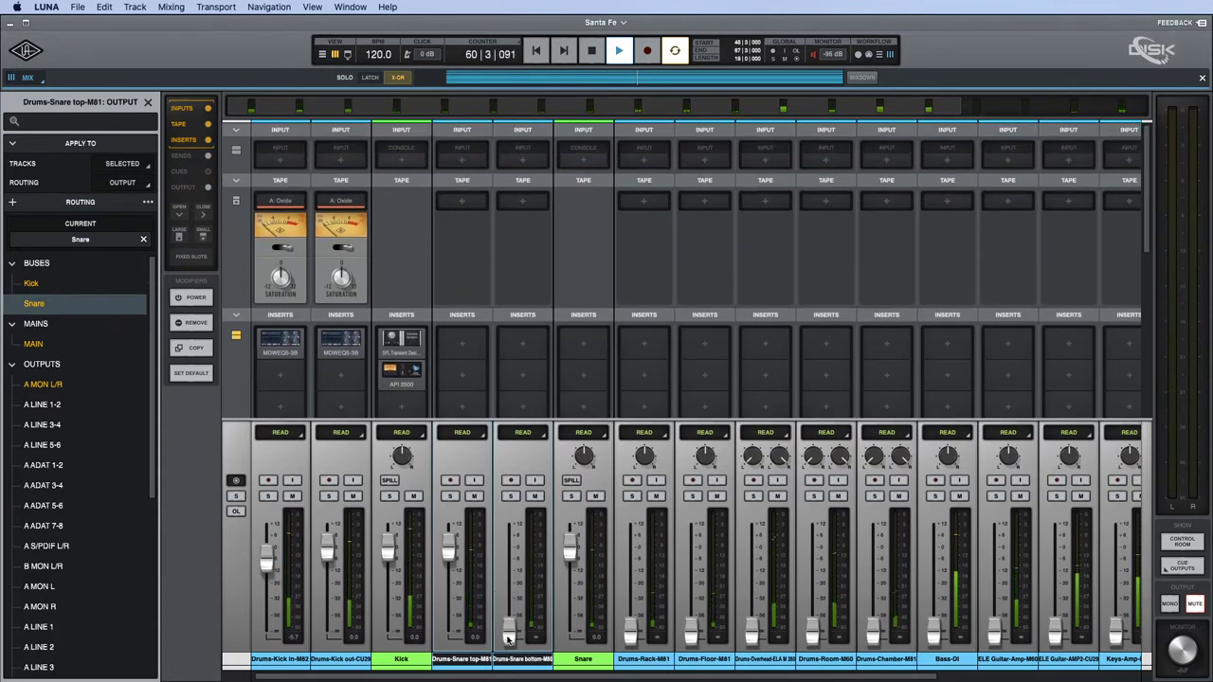
left_click(463, 201)
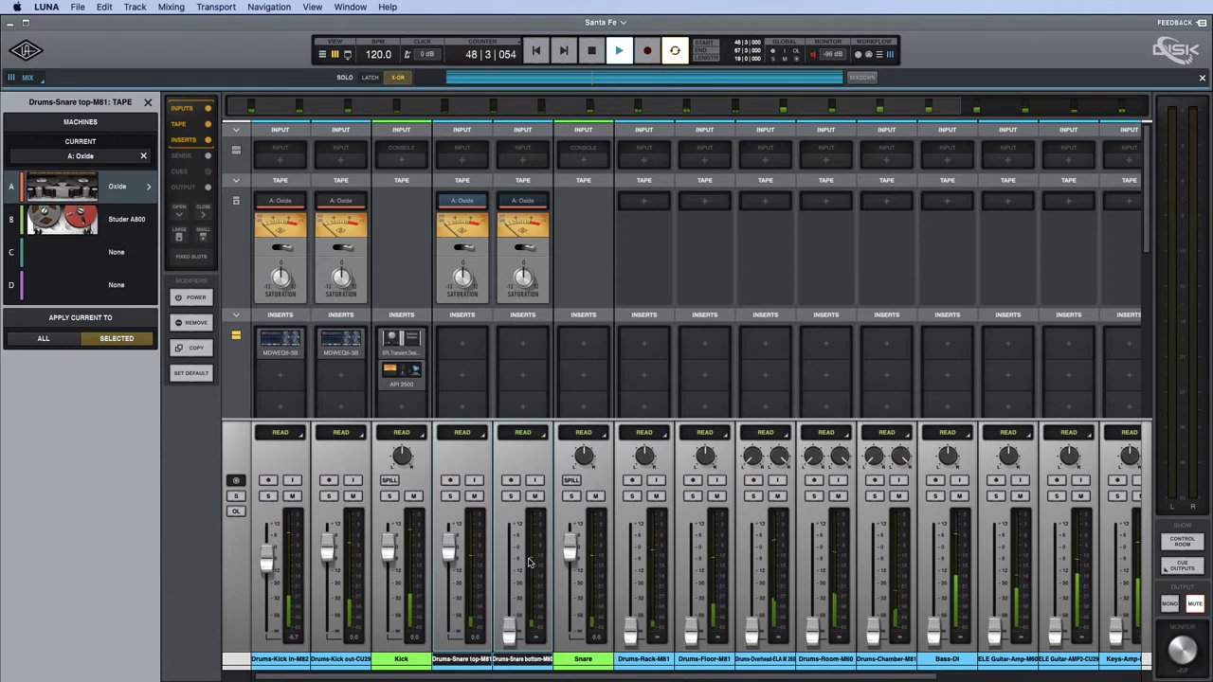
left_click(125, 221)
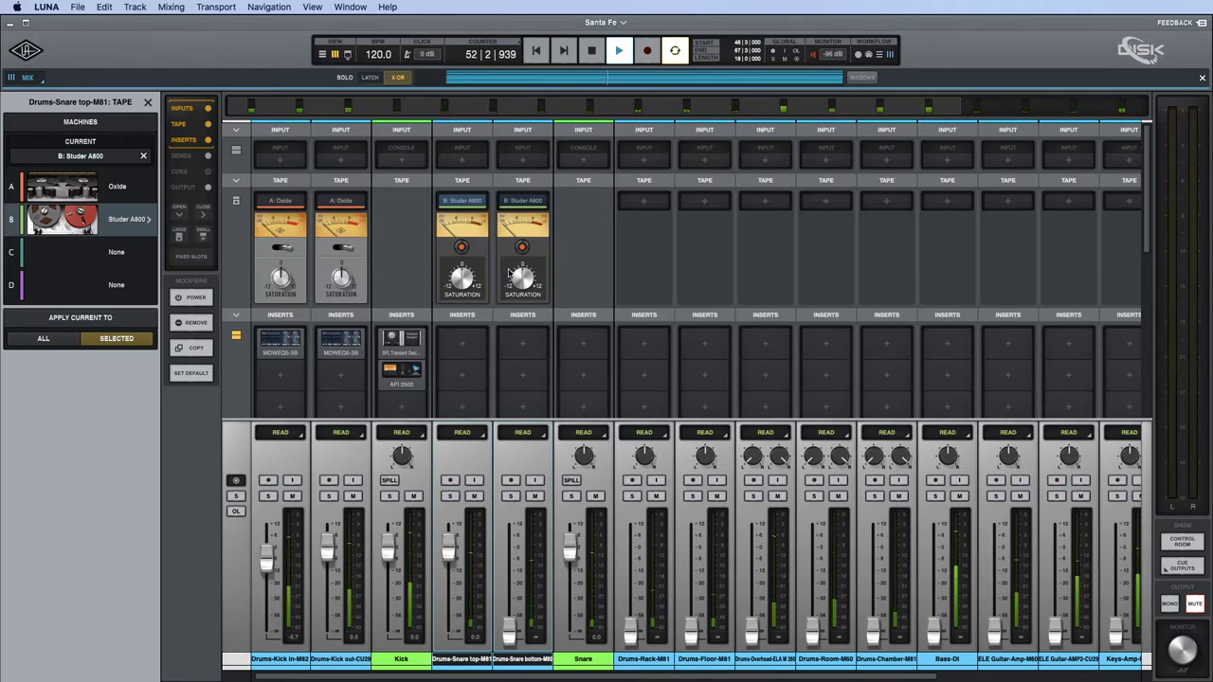
Solo the Snare bus and select only the Drums-Snare top-M81 track.
scroll(541, 285, "down", 5)
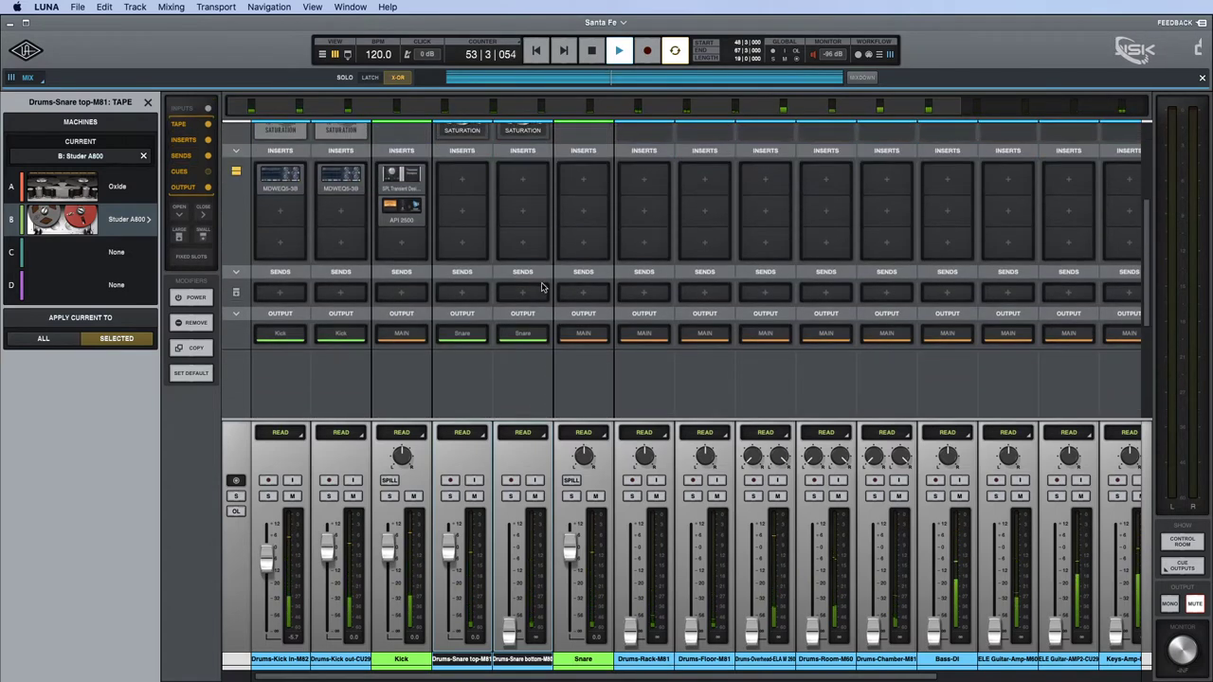
scroll(542, 286, "up", 2)
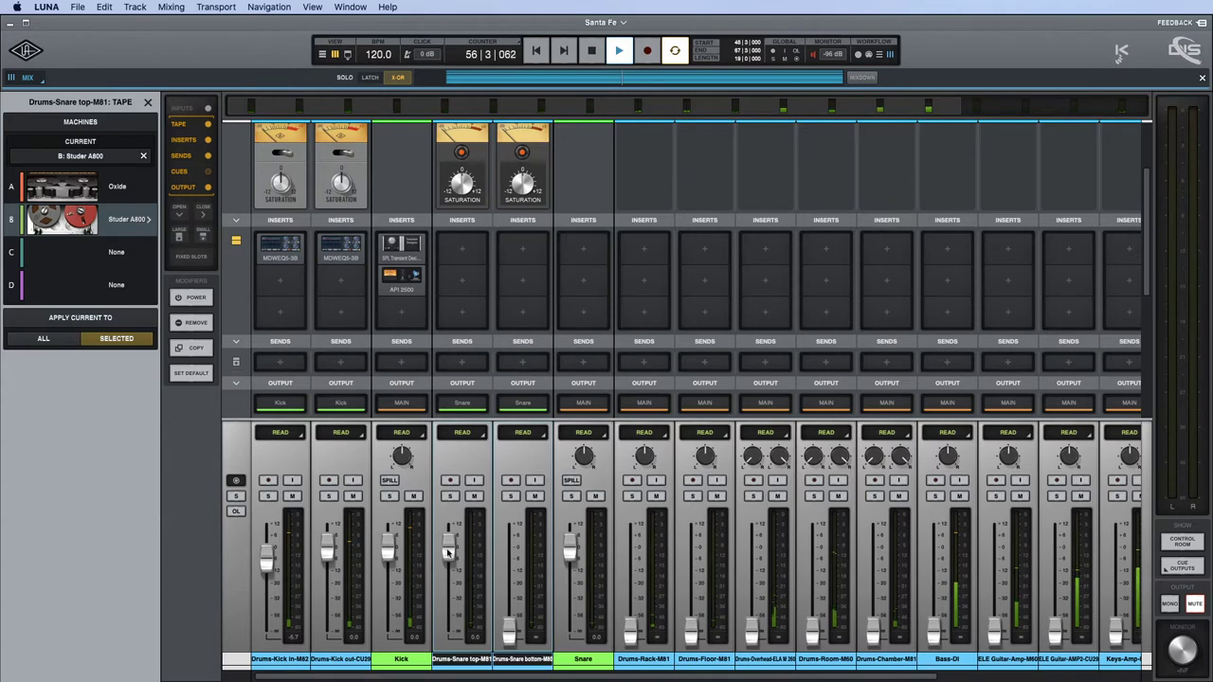
scroll(408, 507, "down", 1)
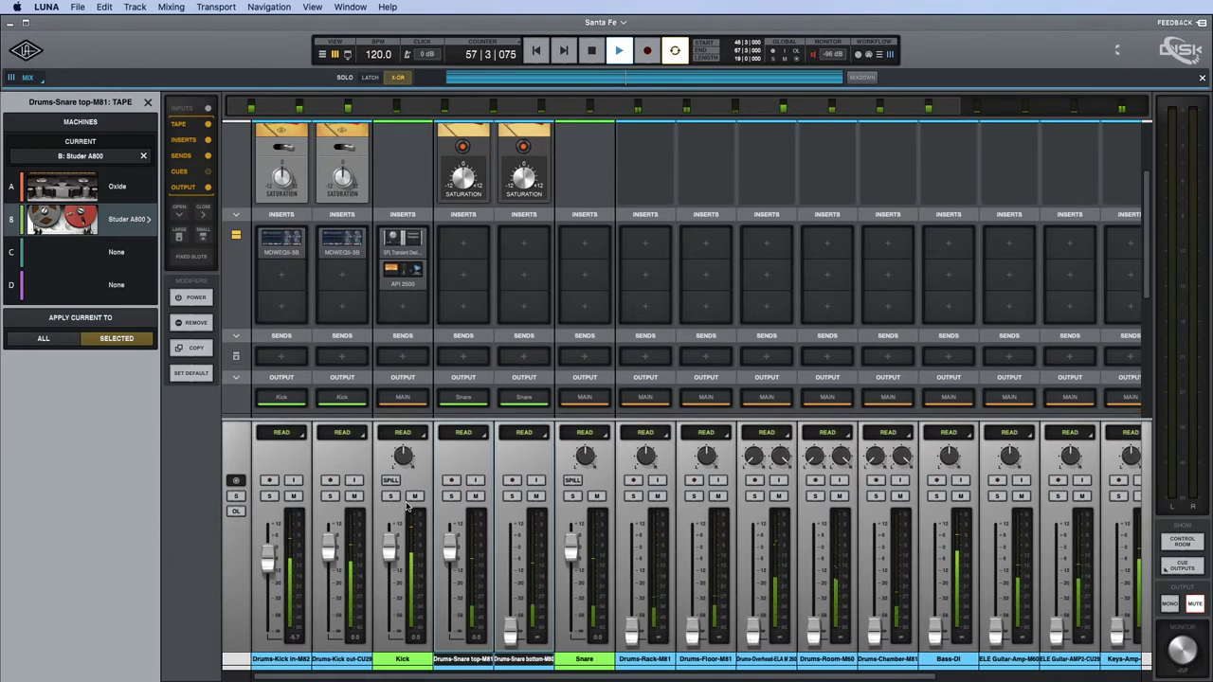
scroll(531, 333, "down", 3)
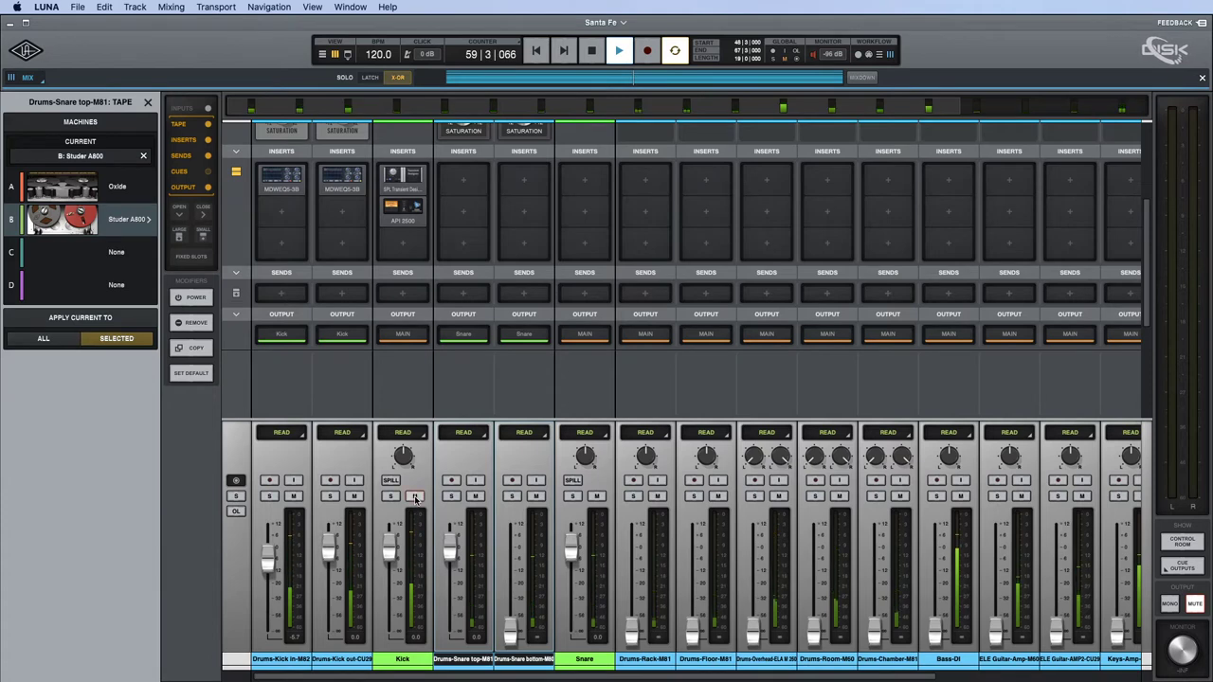
left_click(572, 496)
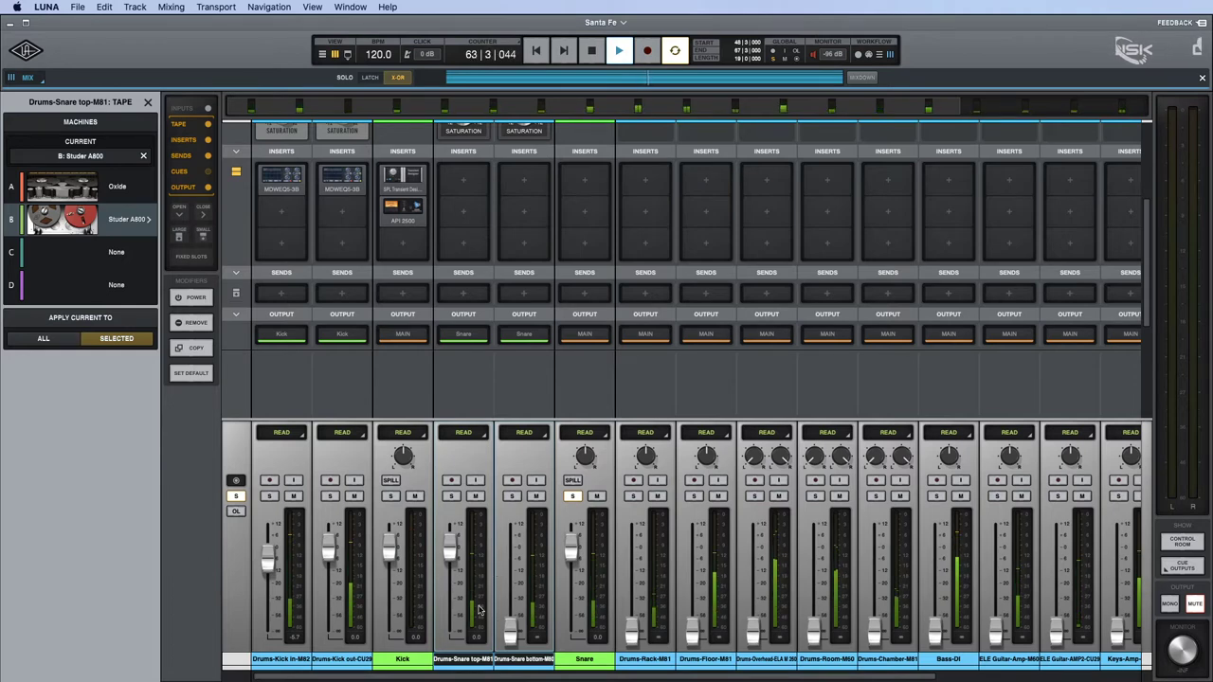
left_click(584, 657)
left_click(462, 659)
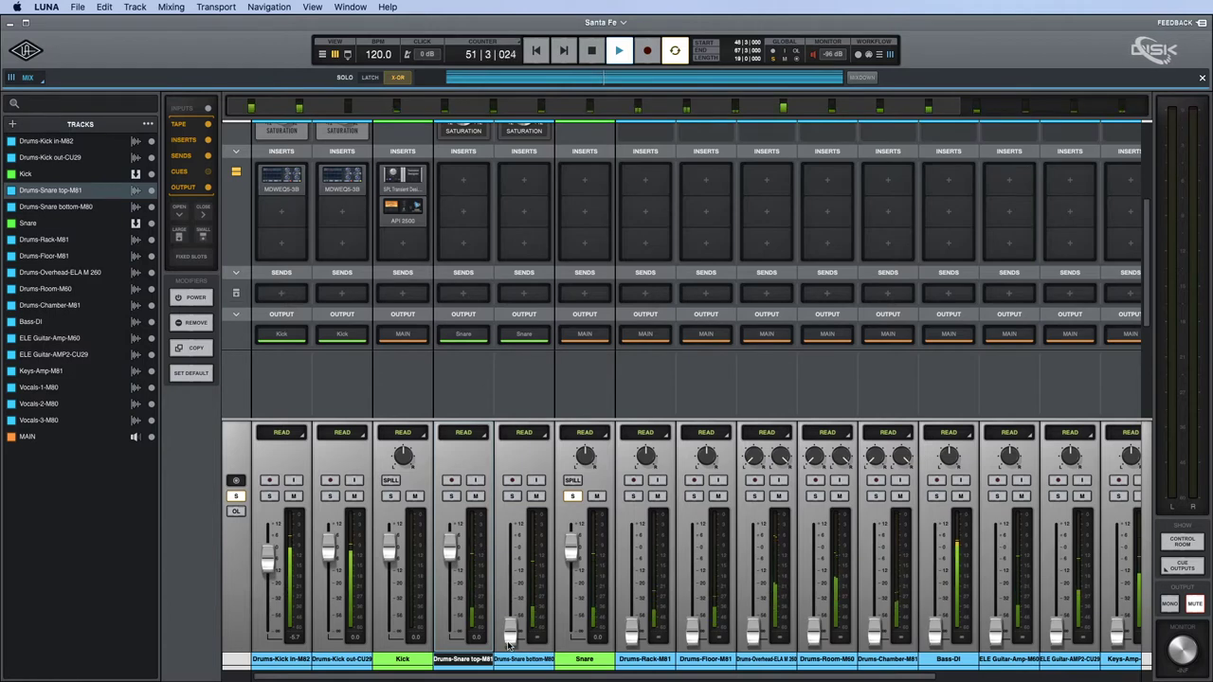
Compare the snare with and without Drums-Snare bottom-M80, leaving that track's fader at -6.4 dB.
left_click_drag(513, 633, 511, 560)
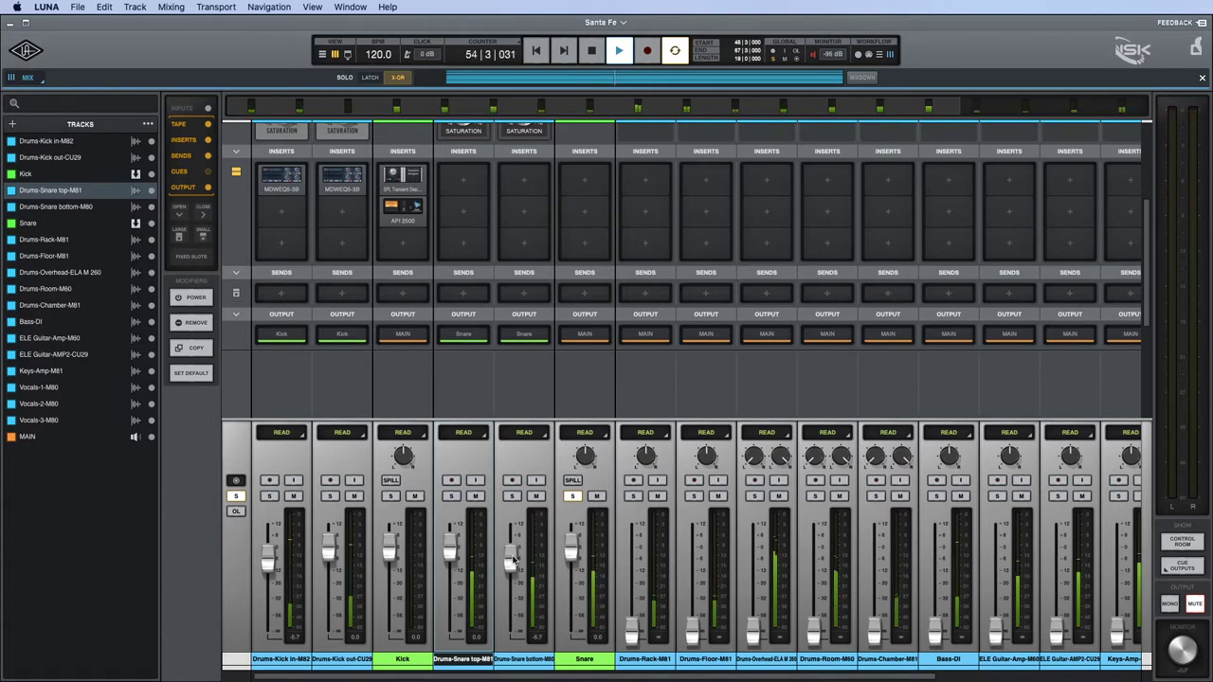
left_click_drag(511, 561, 505, 668)
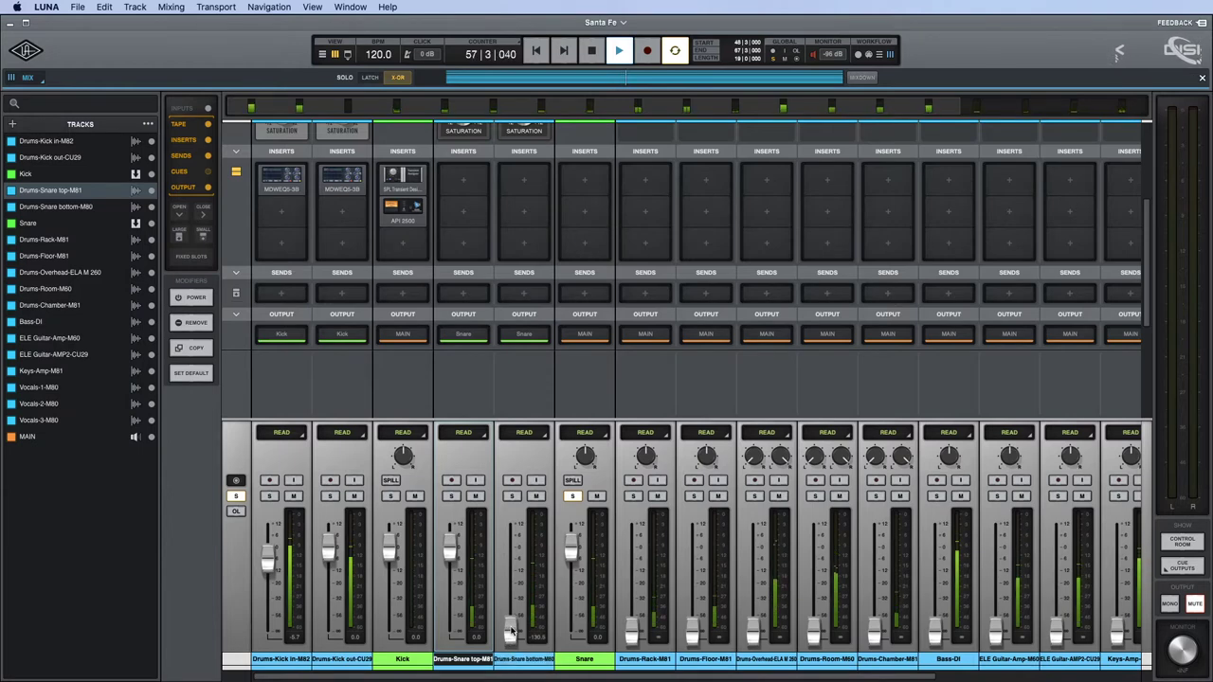
left_click_drag(512, 630, 512, 559)
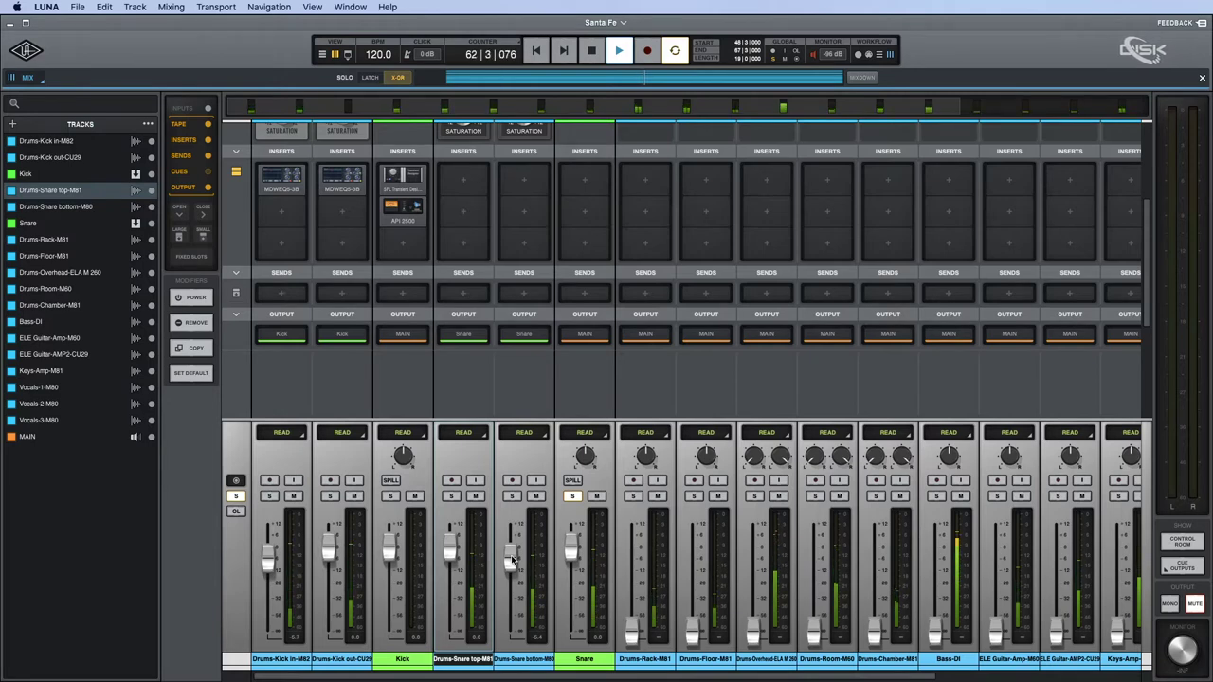
Replace the Snare bus solo with a solo on Drums-Snare top-M81.
left_click(512, 496)
left_click(511, 497)
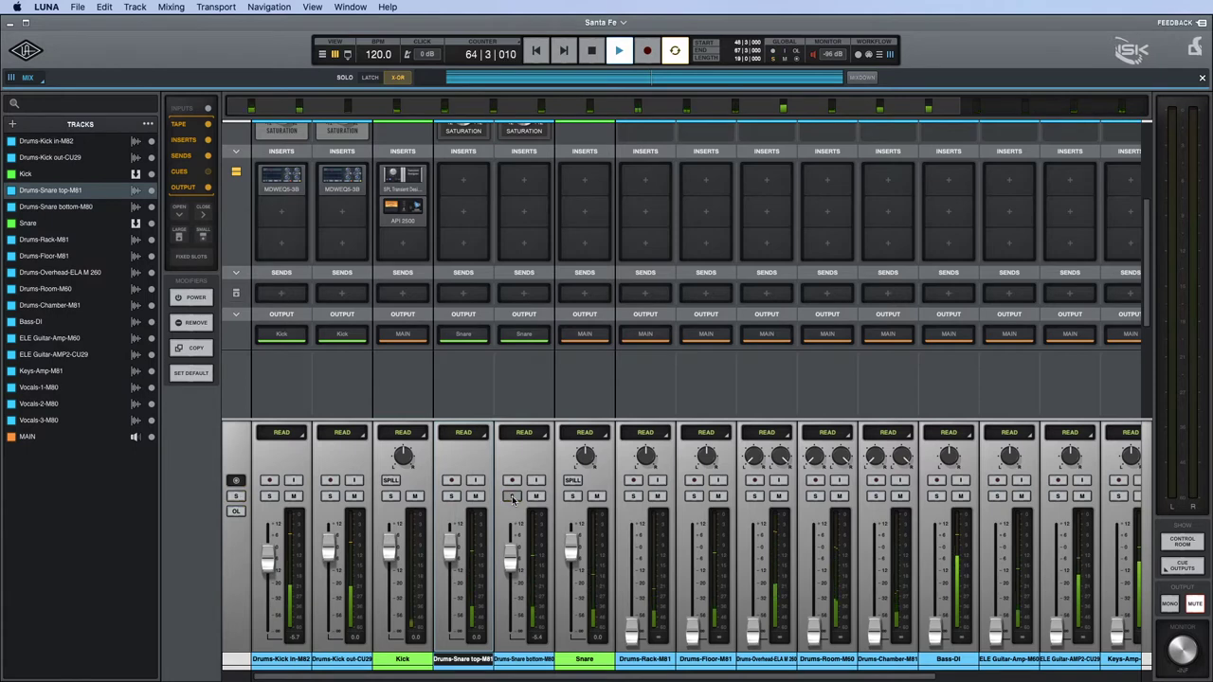
left_click(451, 496)
Copy the MDWEQ5-3B from Drums-Kick out-CU29 to the first insert of Drums-Snare top-M81, open it and reset the Peak/Dip gain to 0.0 dB.
scroll(572, 461, "up", 4)
scroll(630, 345, "down", 5)
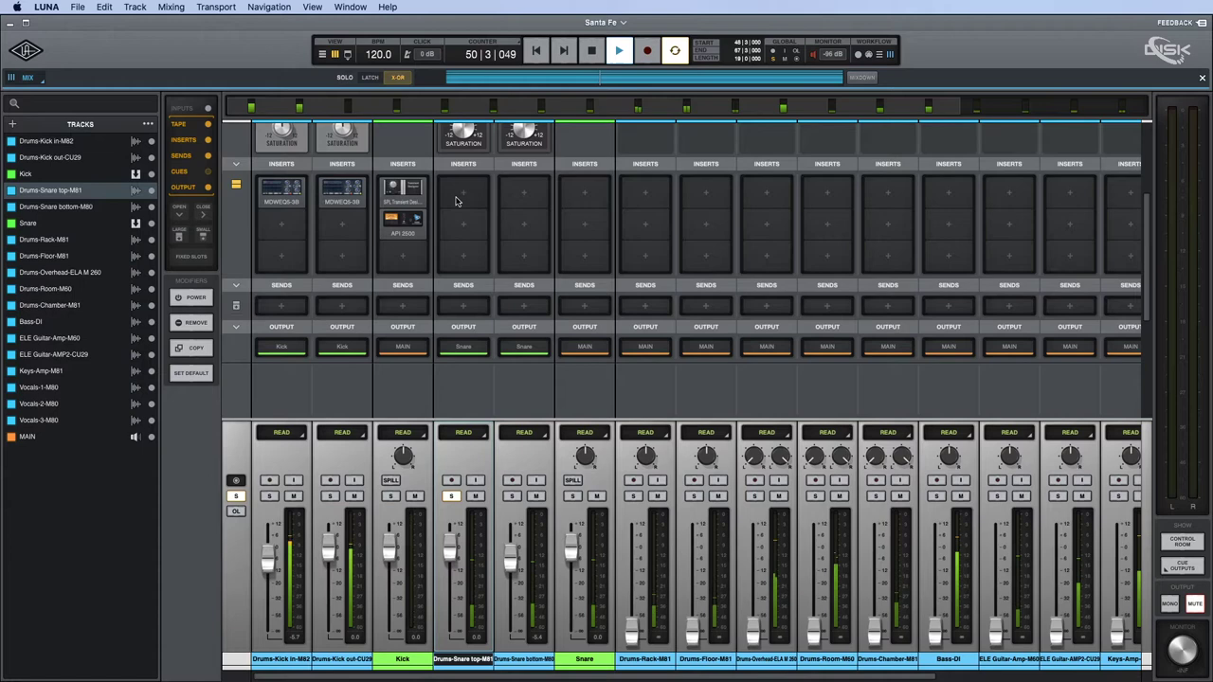
mouse_move(353, 203)
left_click_drag(350, 195, 464, 197)
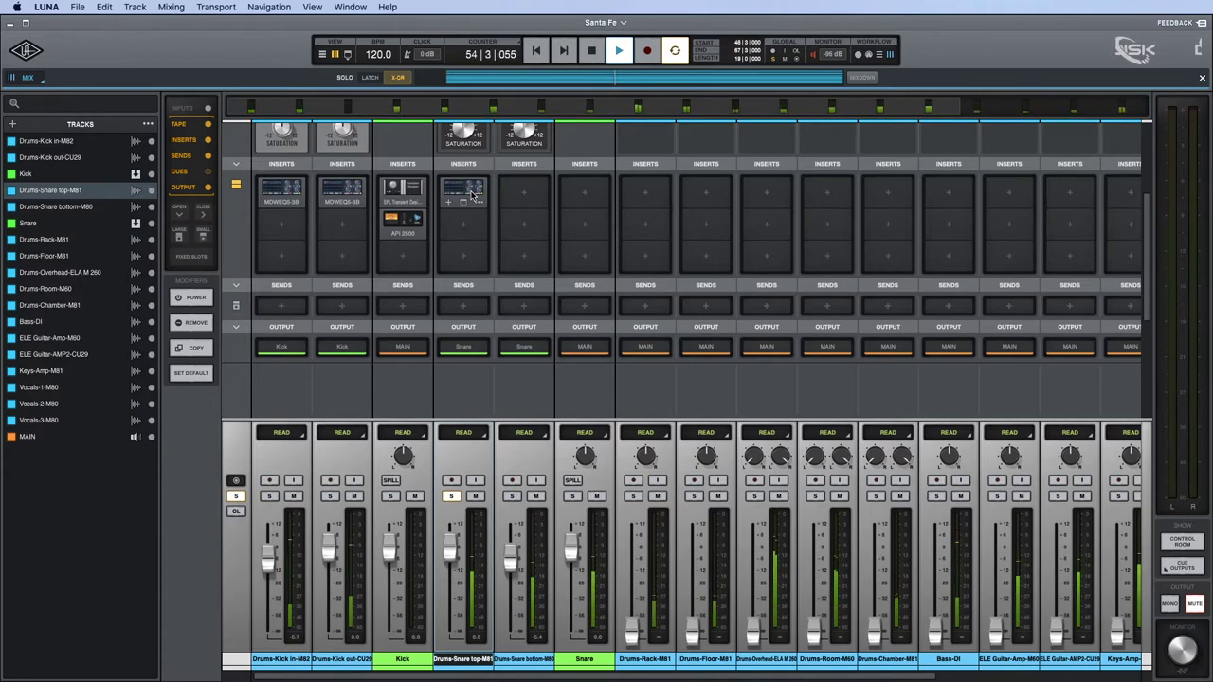
left_click(472, 196)
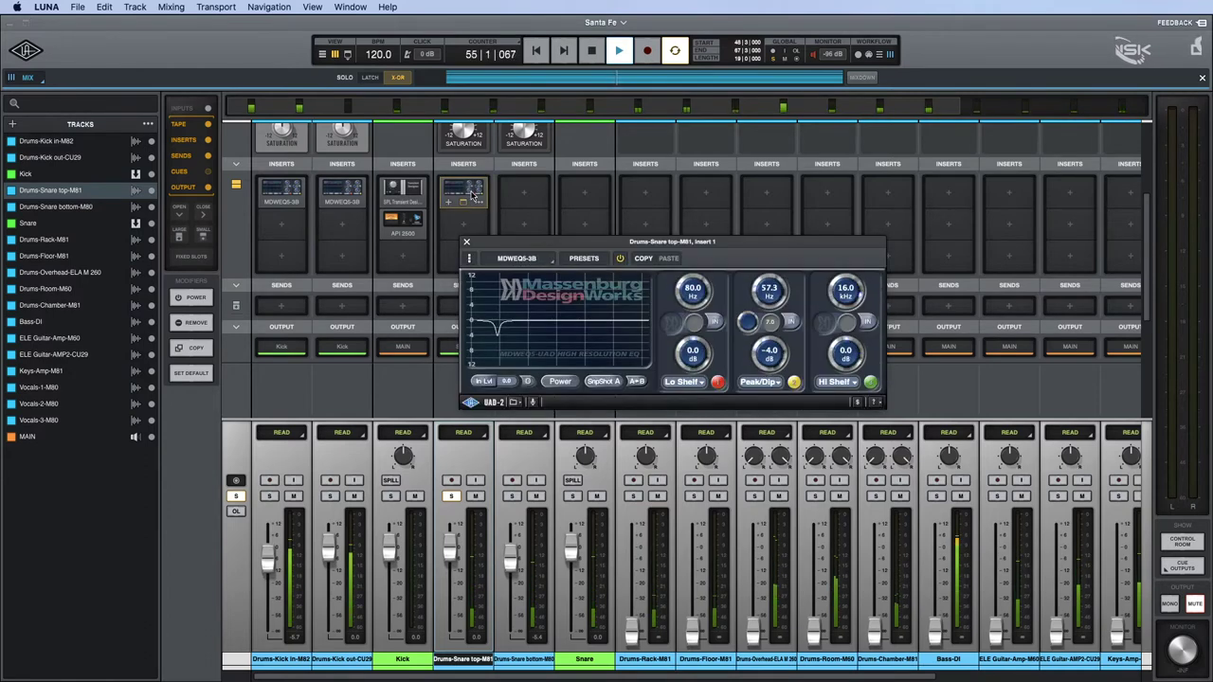
left_click(769, 350, "alt")
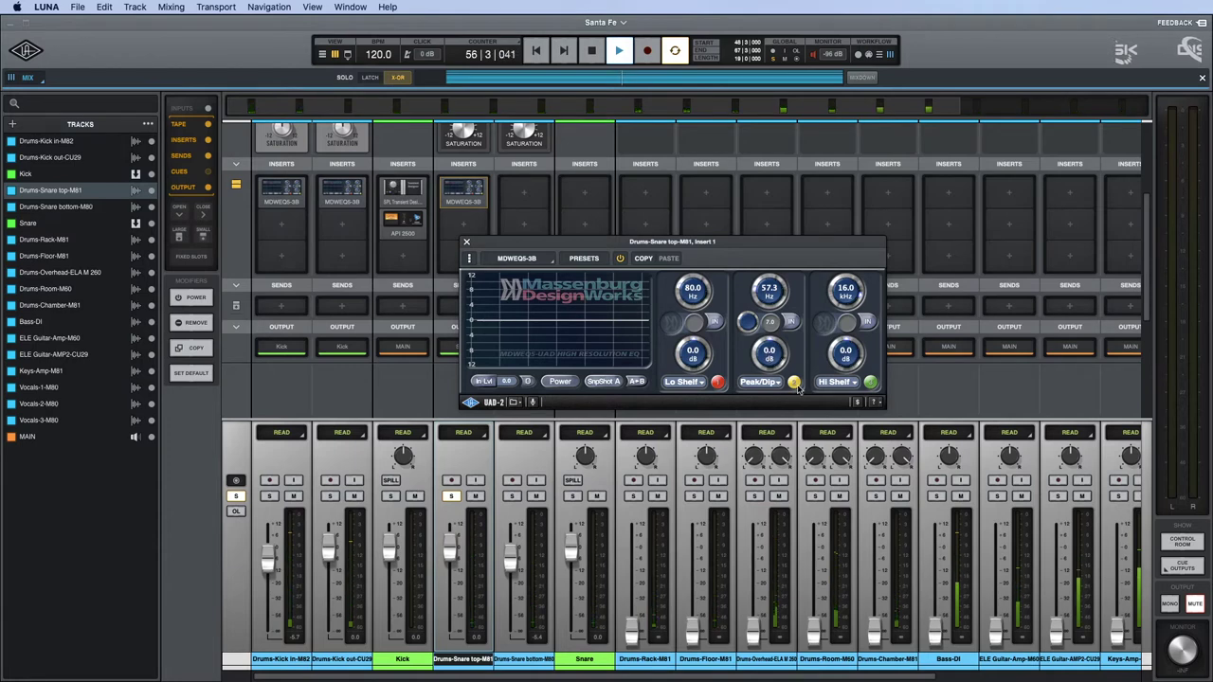
Sweep the isolated Peak/Dip band on the top snare EQ and set it to 261 Hz, Q 9.9 and -8.8 dB with isolation off.
left_click(794, 382)
left_click_drag(769, 289, 768, 270)
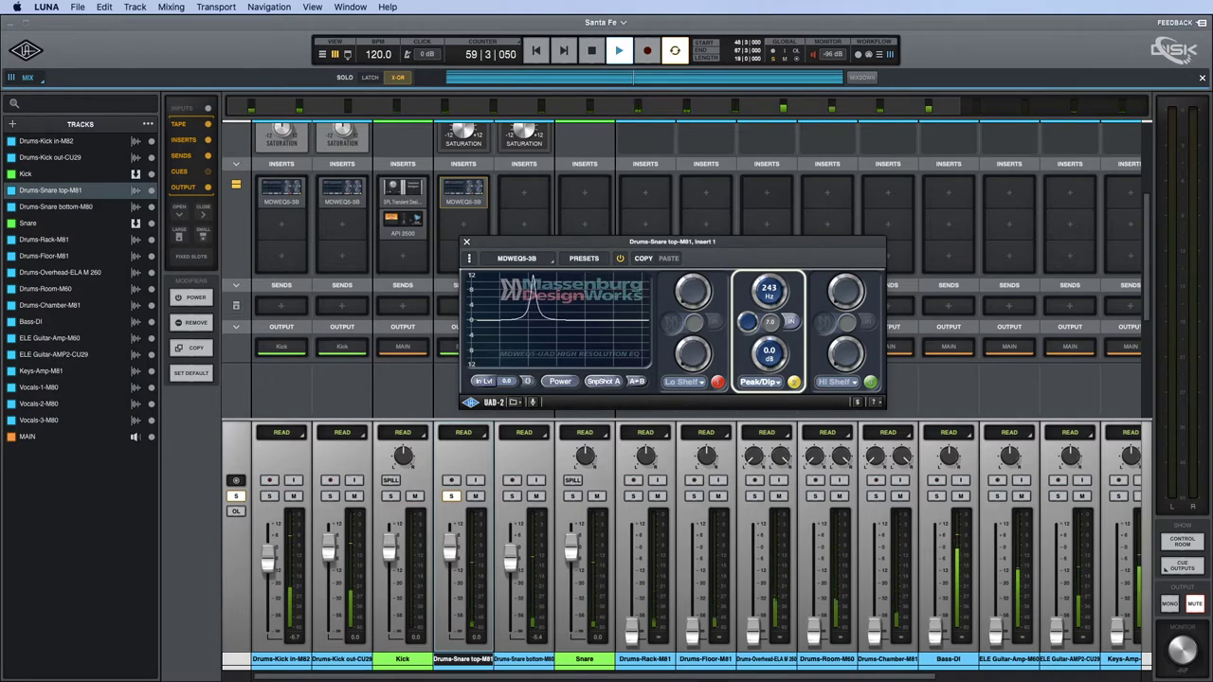
left_click_drag(769, 289, 768, 285)
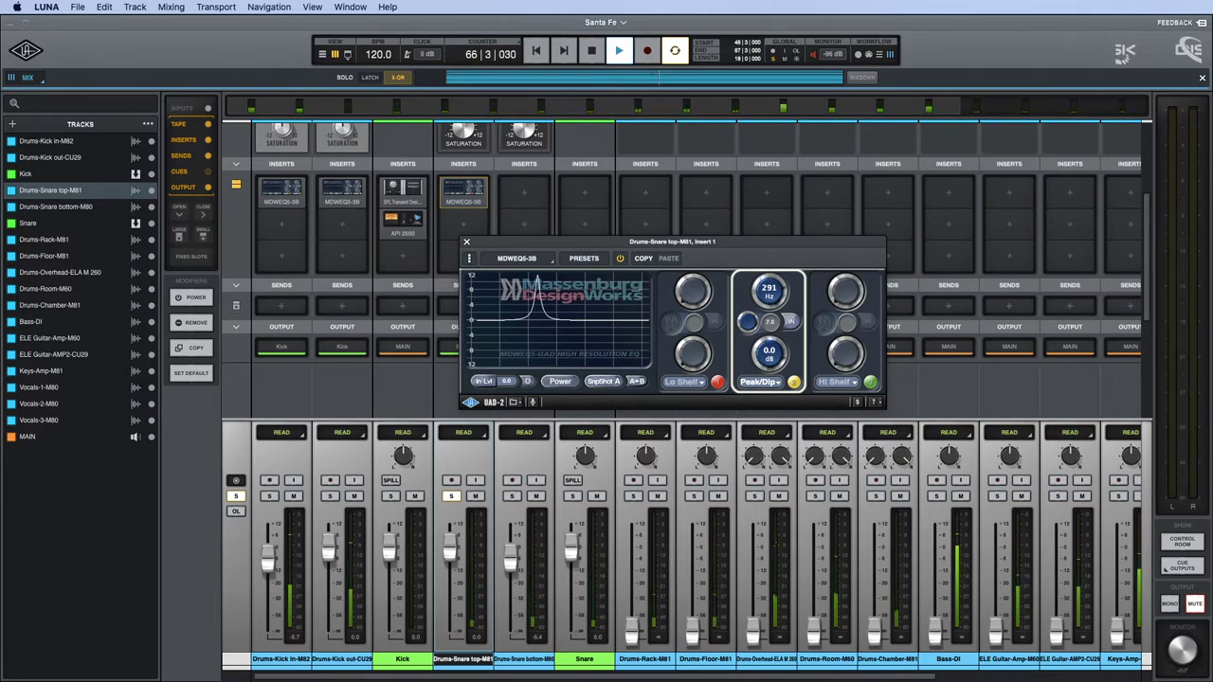
left_click_drag(769, 287, 768, 289)
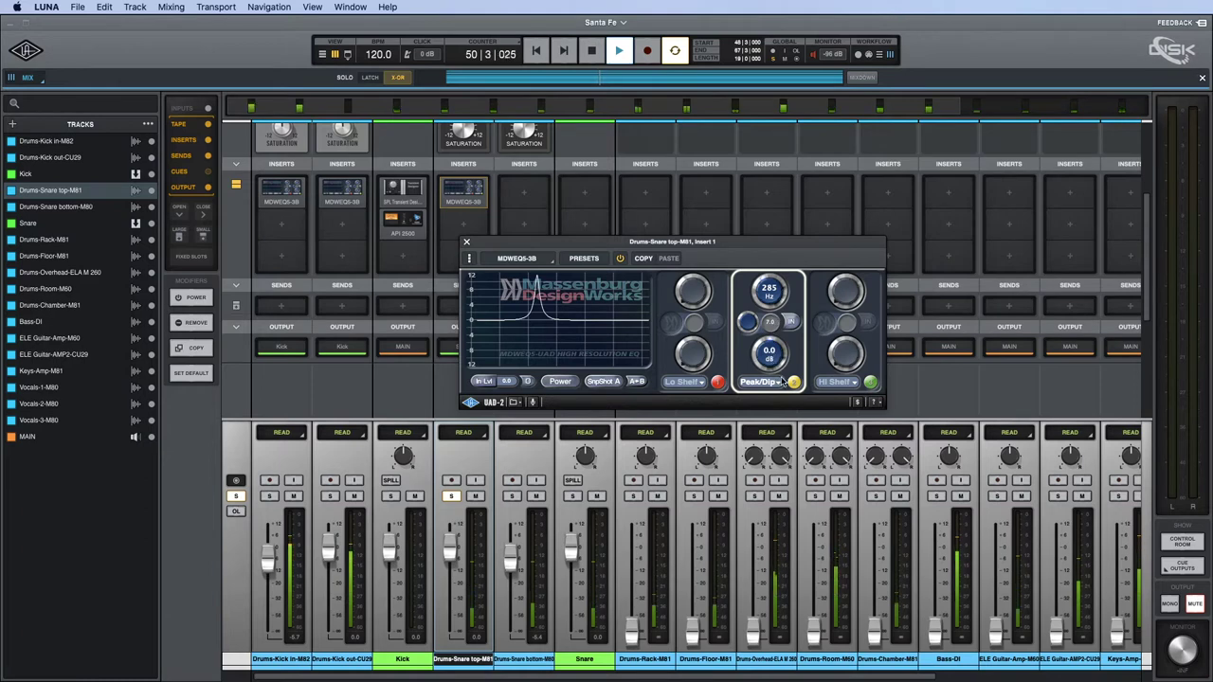
left_click(794, 383)
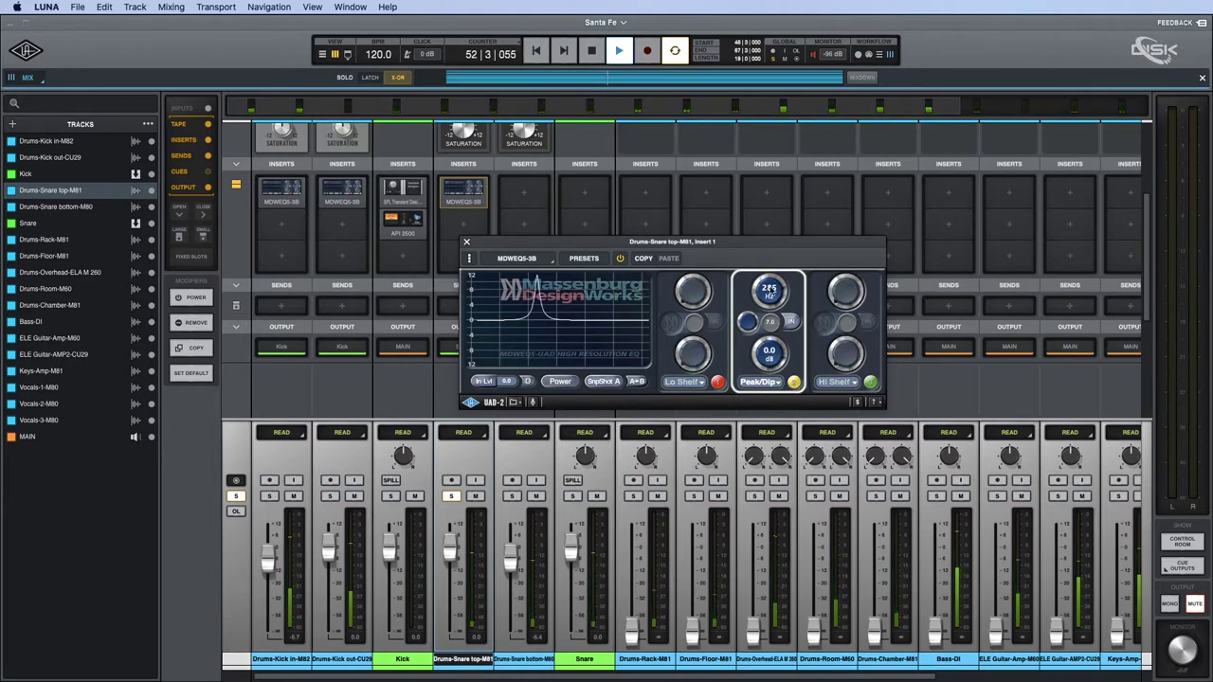
left_click_drag(768, 352, 768, 392)
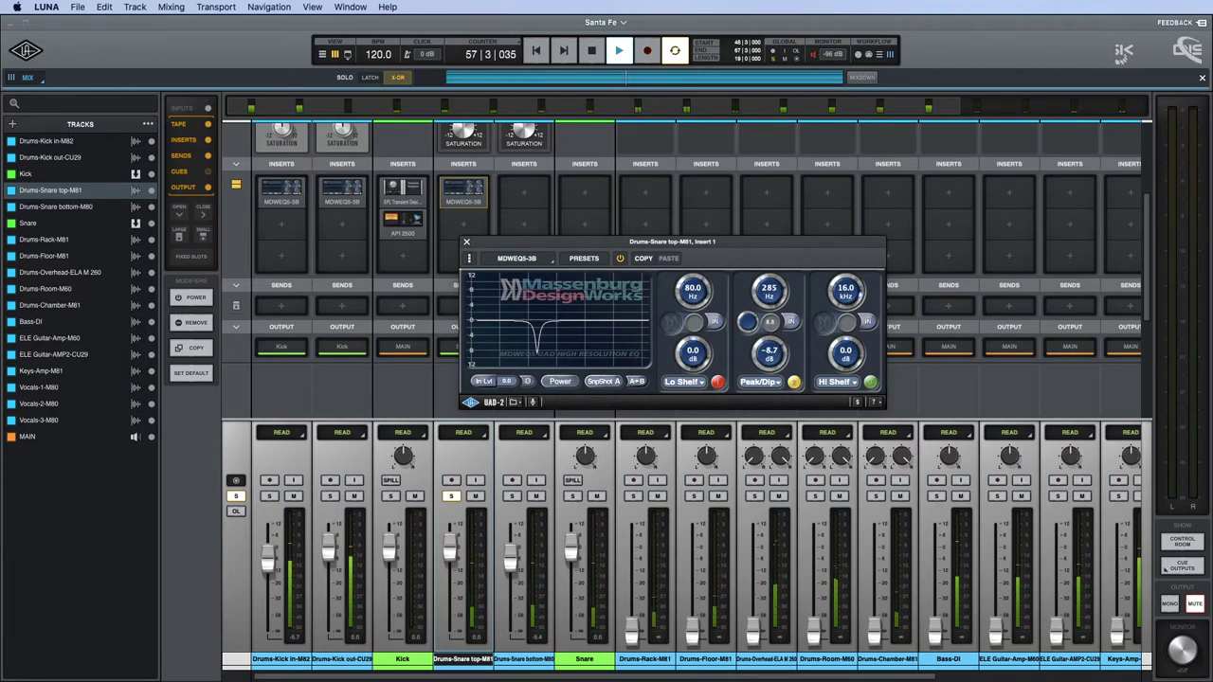
left_click_drag(769, 323, 771, 297)
left_click(772, 295)
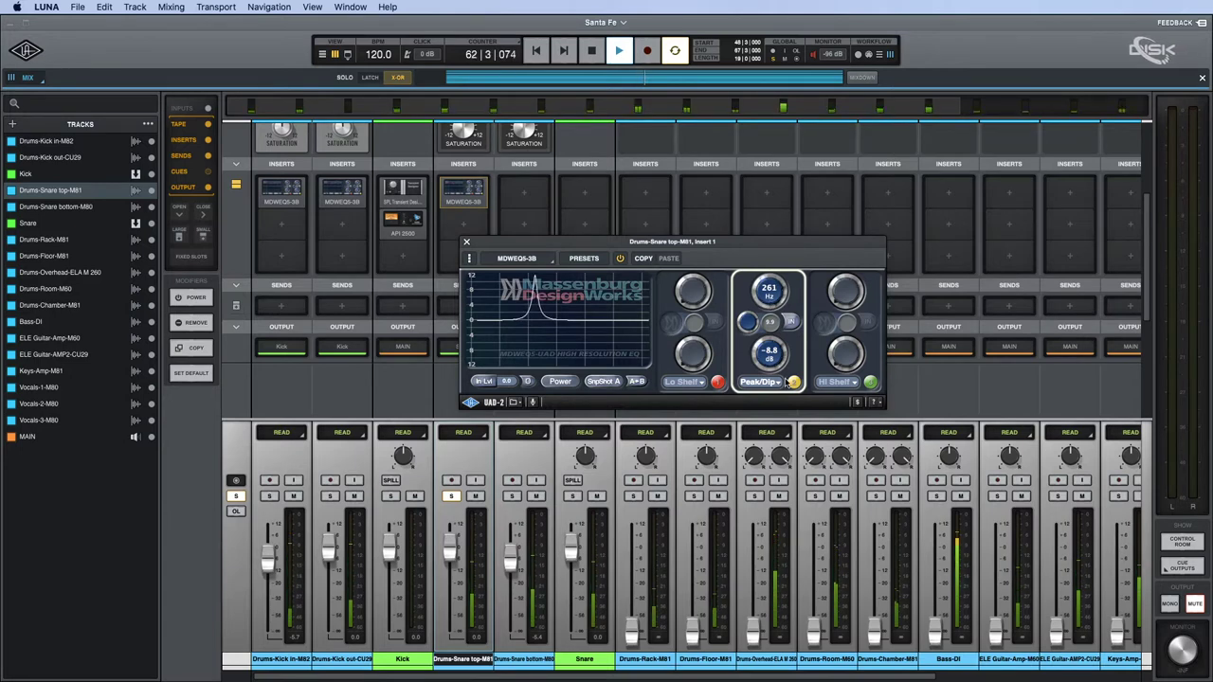
left_click(794, 382)
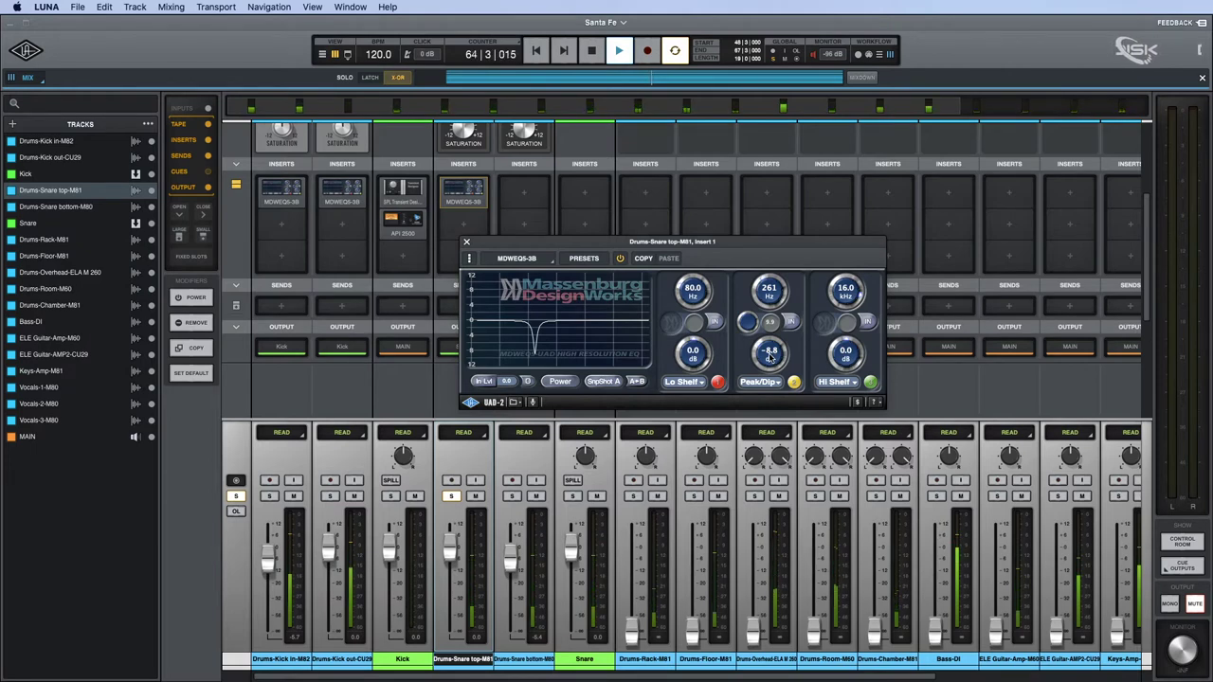
Set the top snare EQ's Peak/Dip gain to -10.3 dB, then solo the Snare bus and close the EQ.
left_click_drag(770, 356, 767, 354)
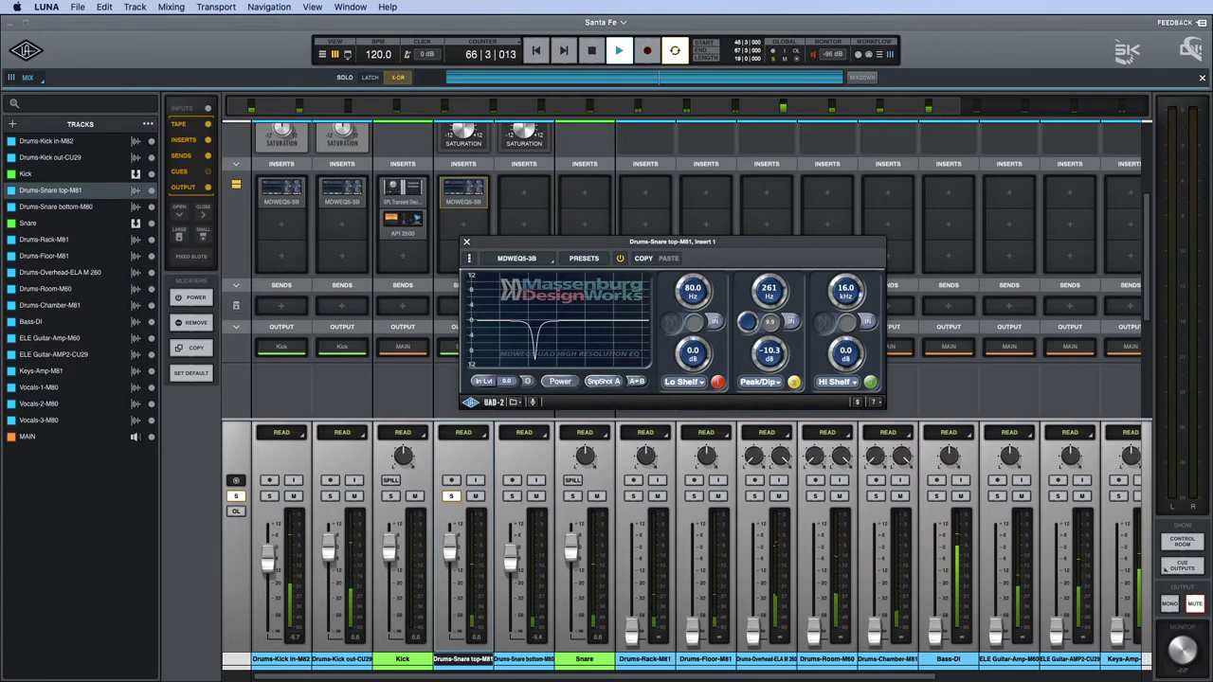
left_click(573, 497)
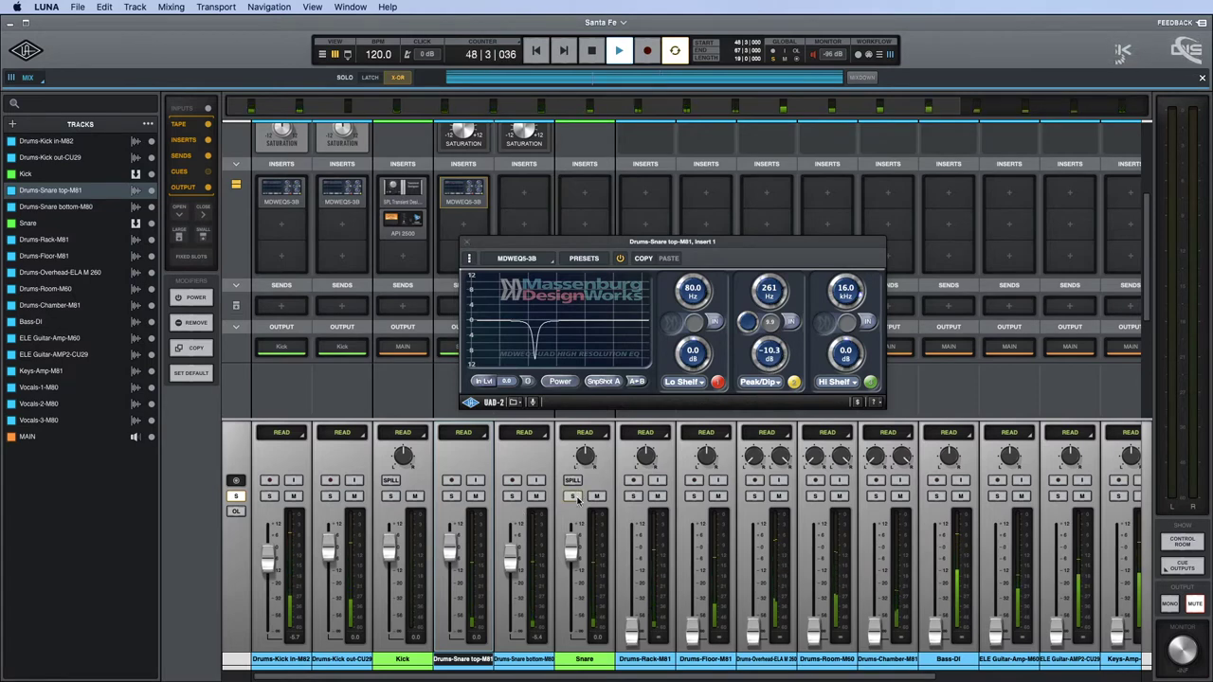
left_click(465, 245)
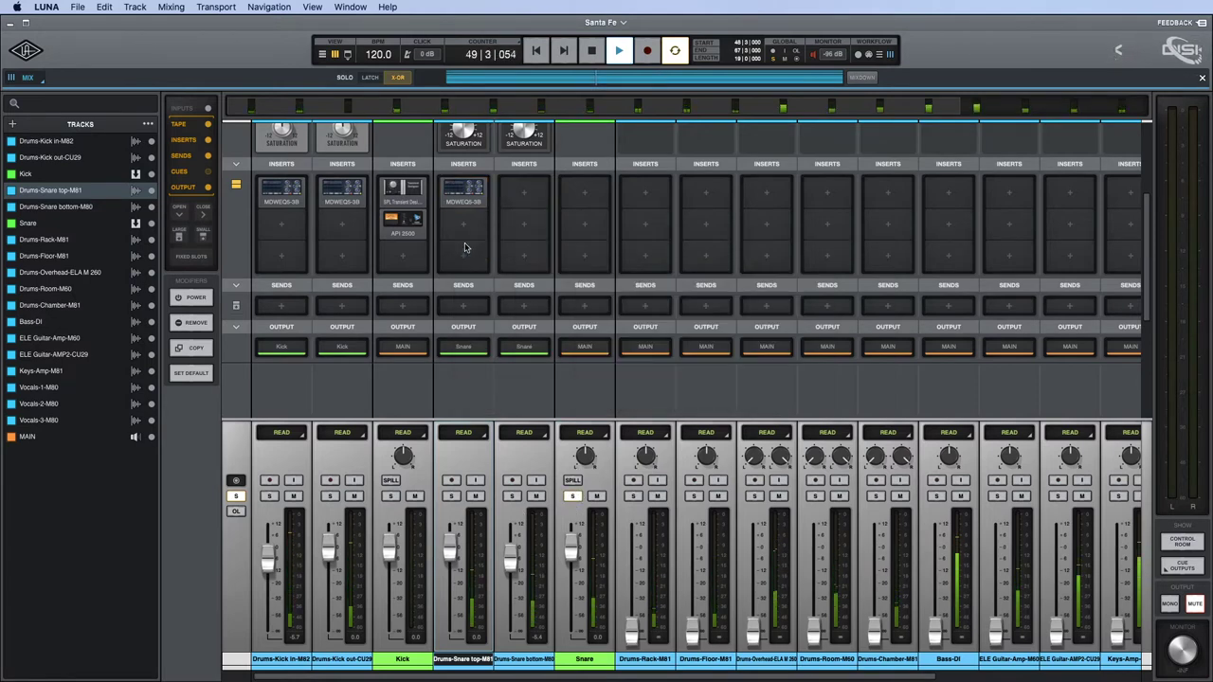
Set Drums-Snare bottom-M80's fader to about -3.8 dB and audition the snare mics individually, ending with the Snare bus soloed.
left_click_drag(506, 564, 515, 566)
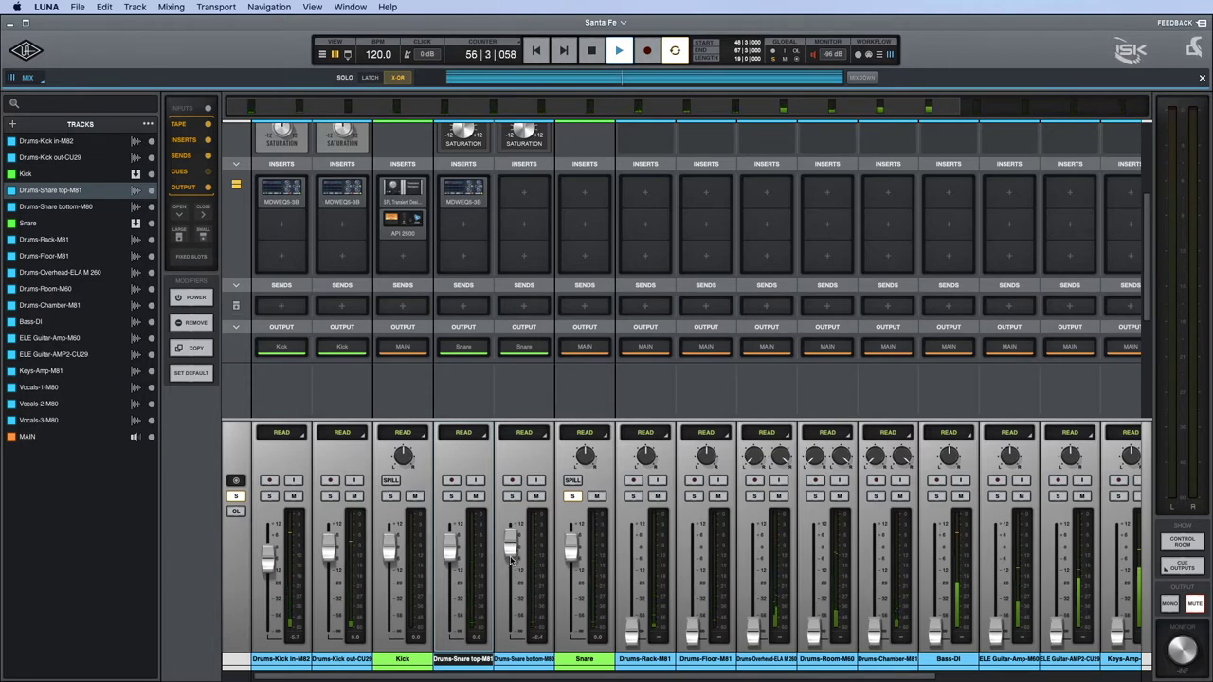
mouse_move(509, 541)
left_mouse_down()
mouse_move(509, 603)
mouse_move(515, 558)
left_mouse_up()
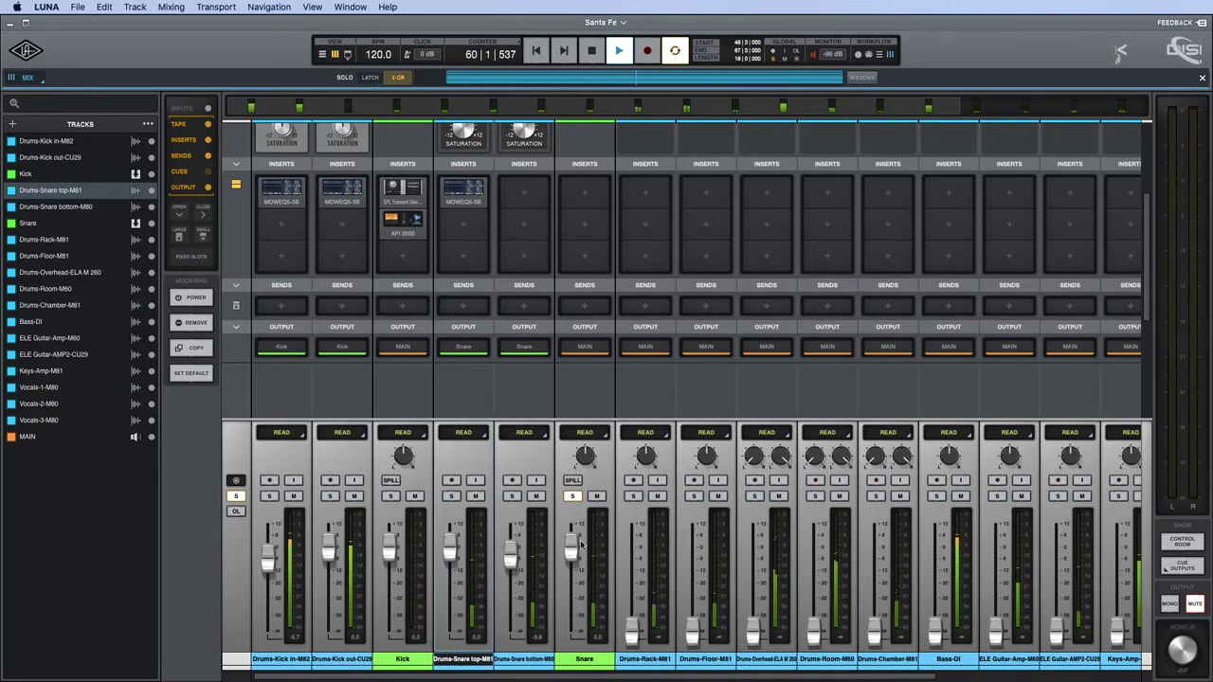
left_click(452, 497)
left_click(512, 496)
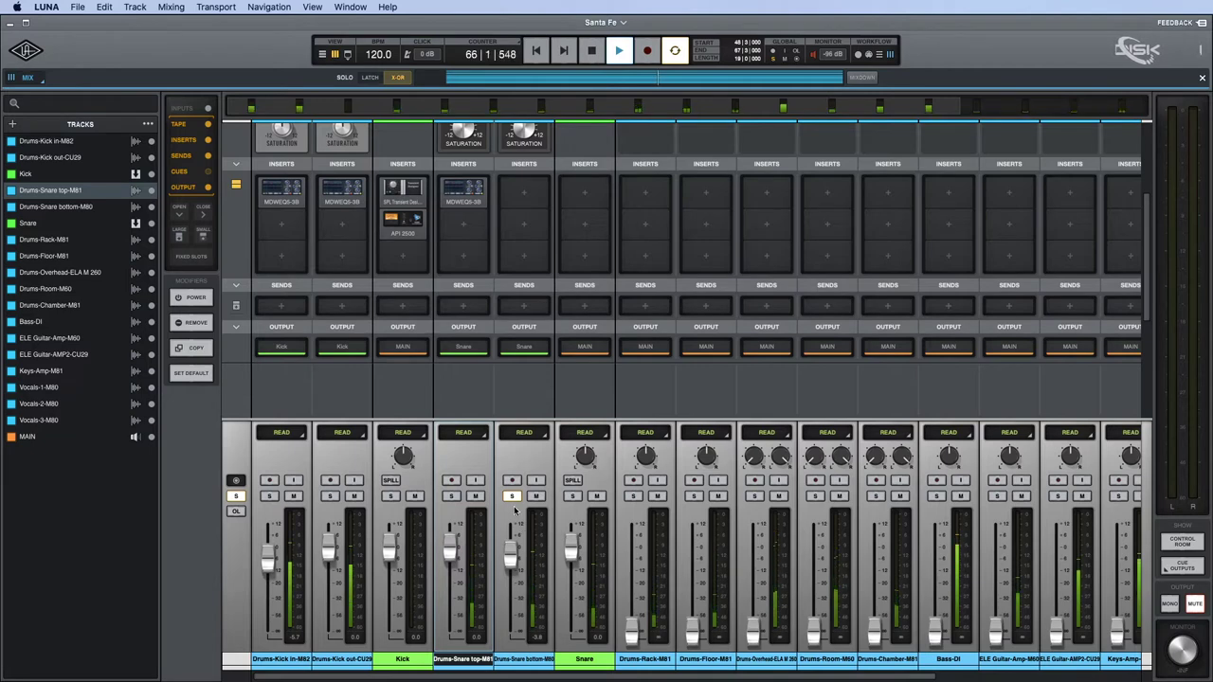
left_click(572, 497)
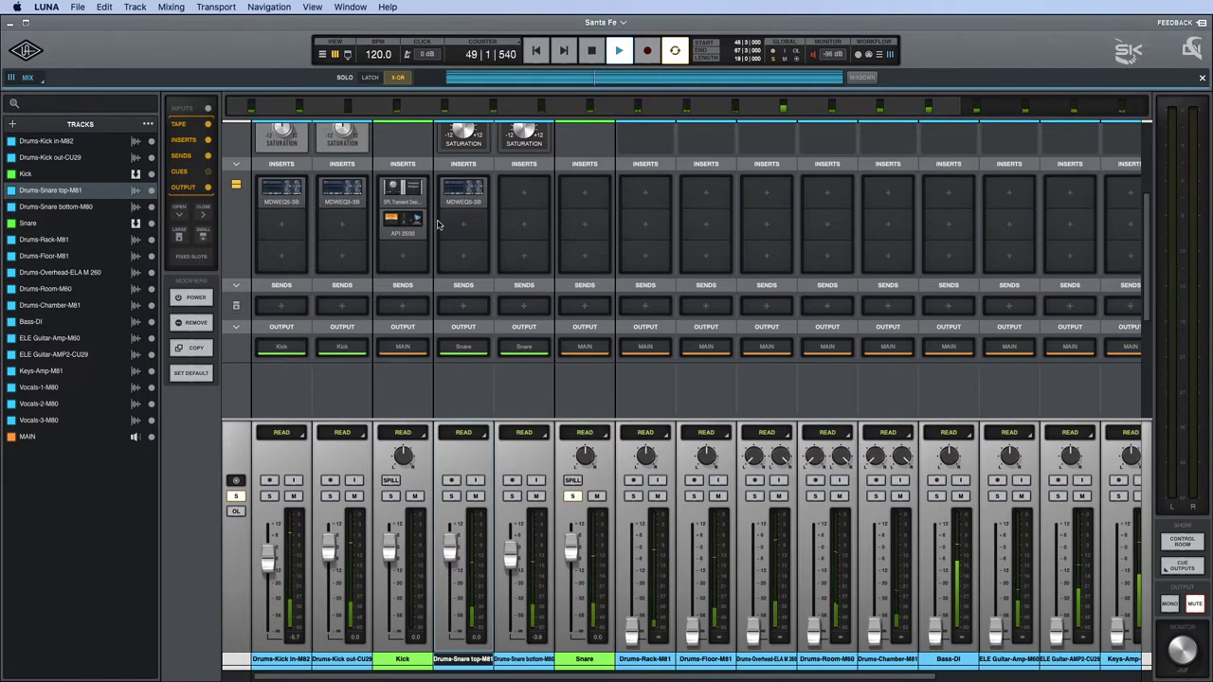
Copy the API 2500 from the Kick bus to the Snare bus's second insert and load the Adam Hawkins Snare preset.
left_click_drag(415, 221, 584, 226)
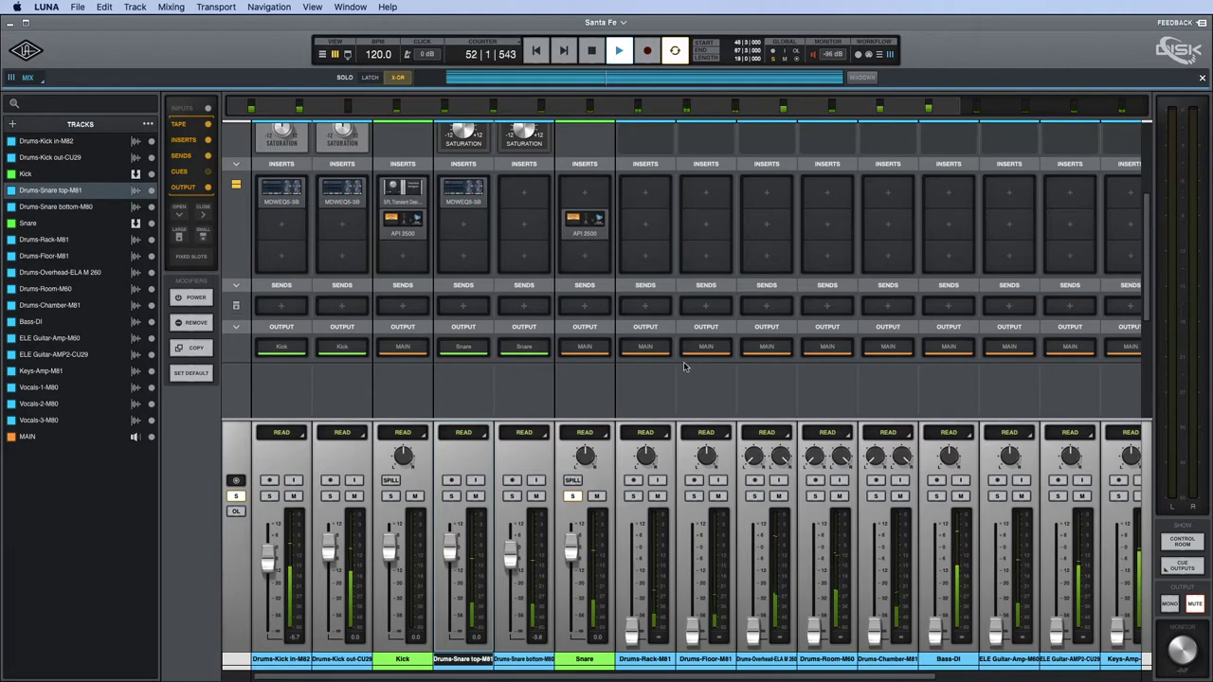
scroll(1009, 561, "right", 5)
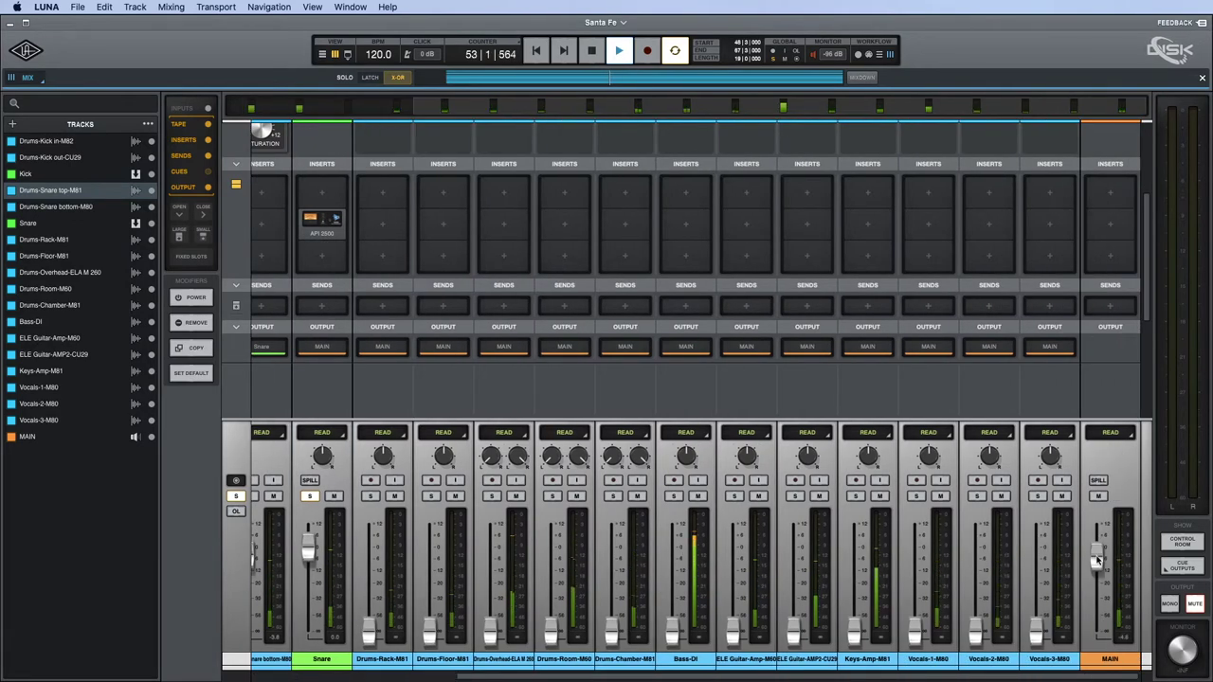
scroll(531, 268, "left", 5)
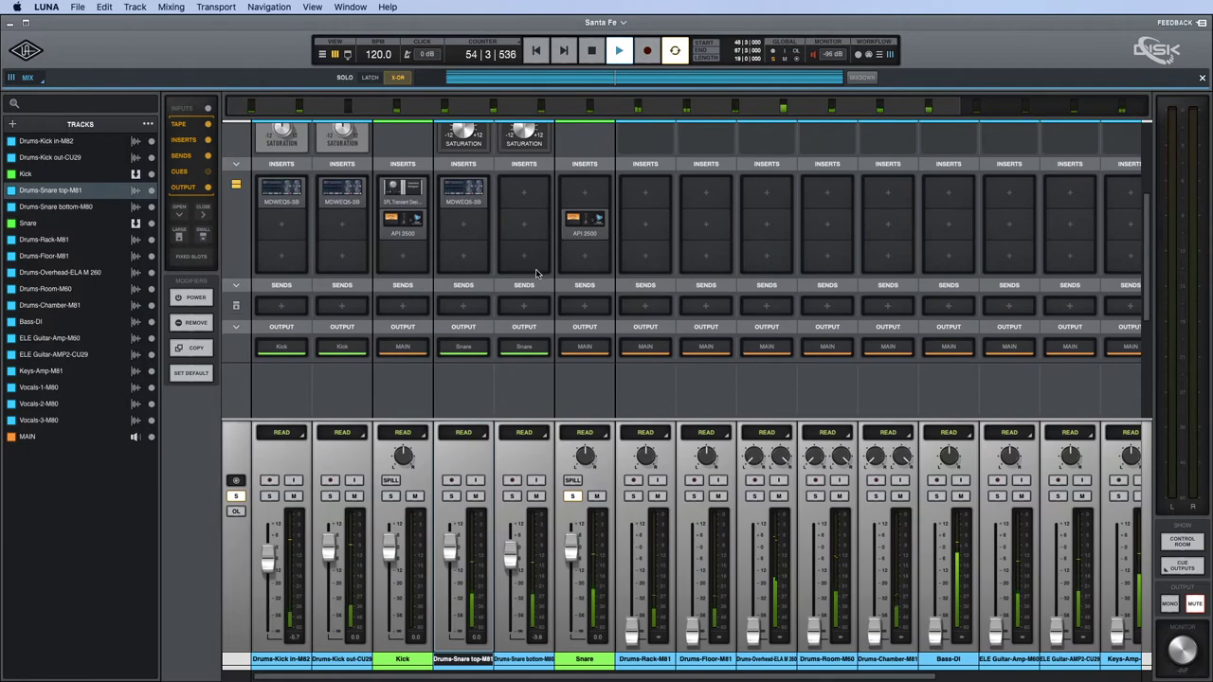
left_click(585, 224)
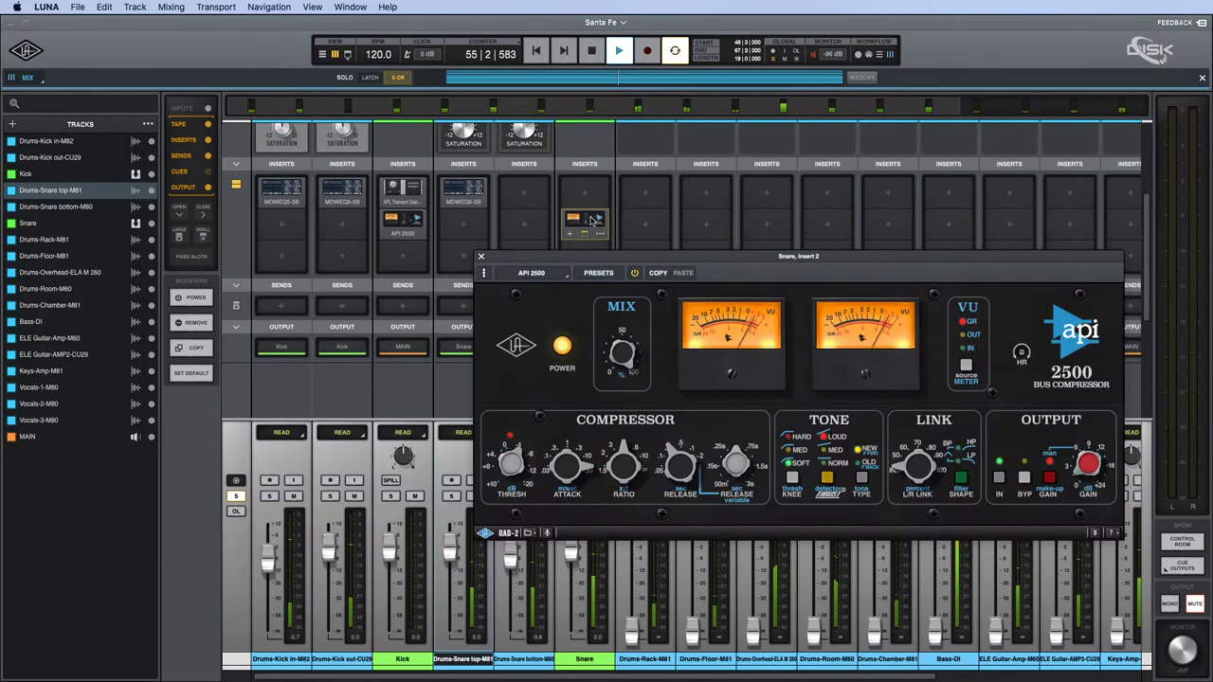
left_click(598, 274)
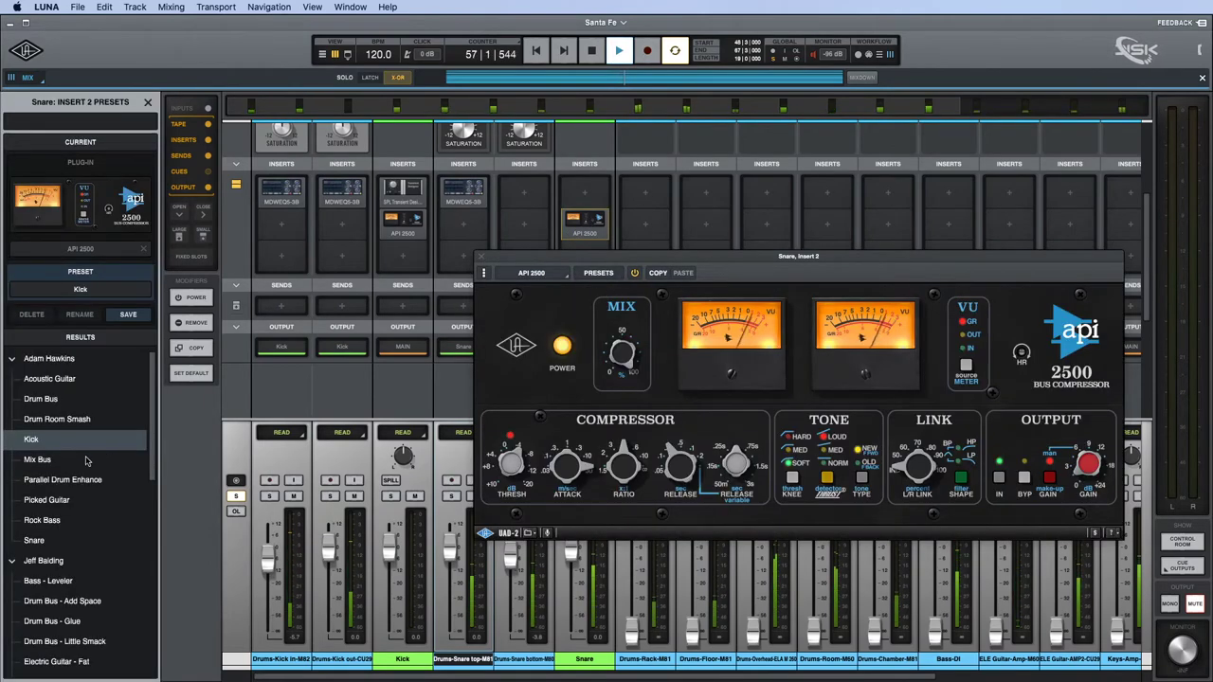
left_click(38, 541)
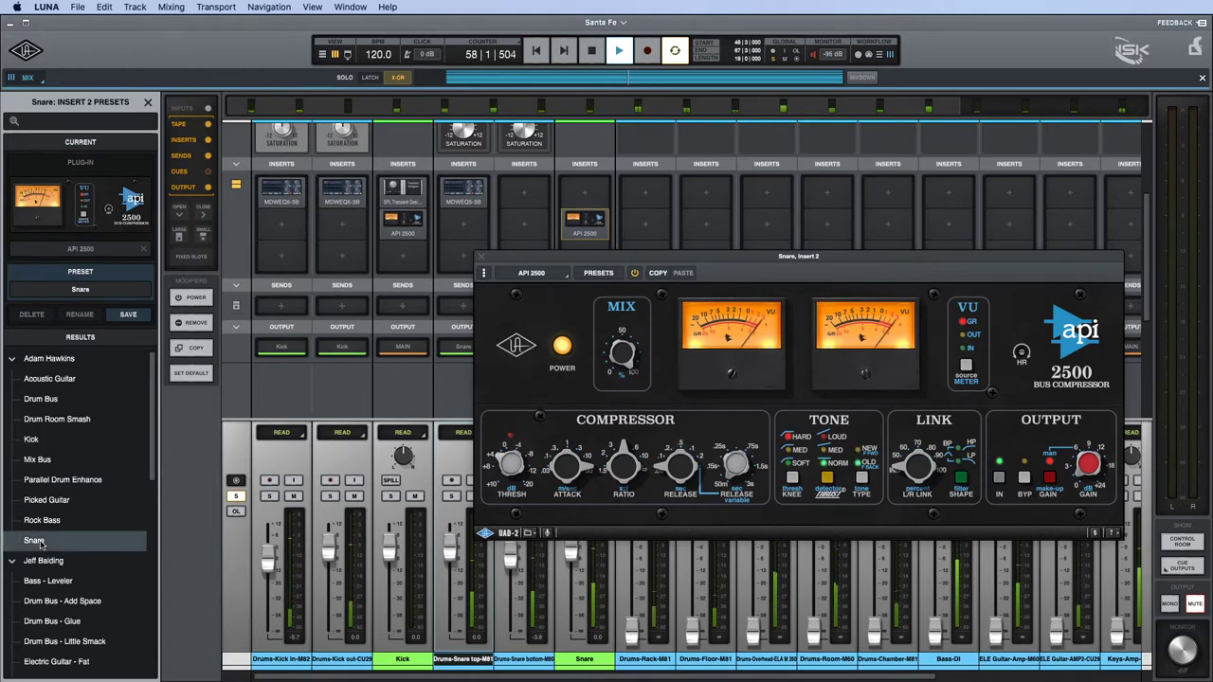
left_click(480, 257)
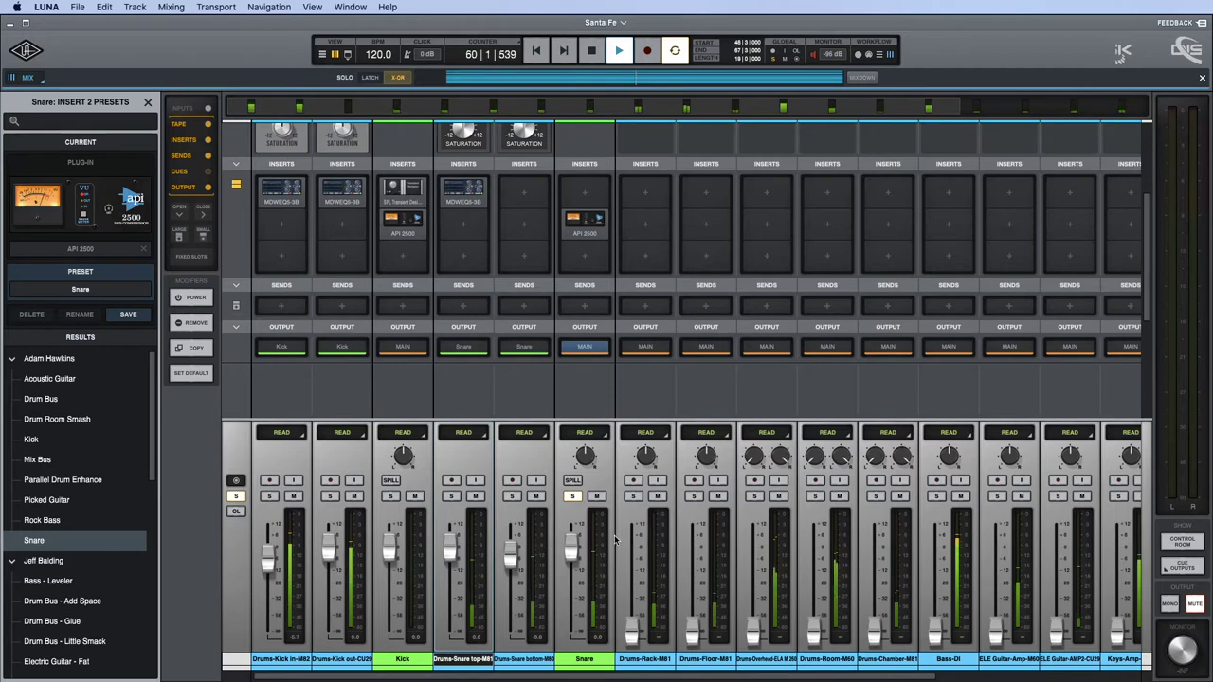
Deepen the Peak/Dip cut on the Drums-Snare top-M81 EQ to -12.1 dB and close the plug-in.
left_click(466, 195)
left_click_drag(781, 371, 781, 385)
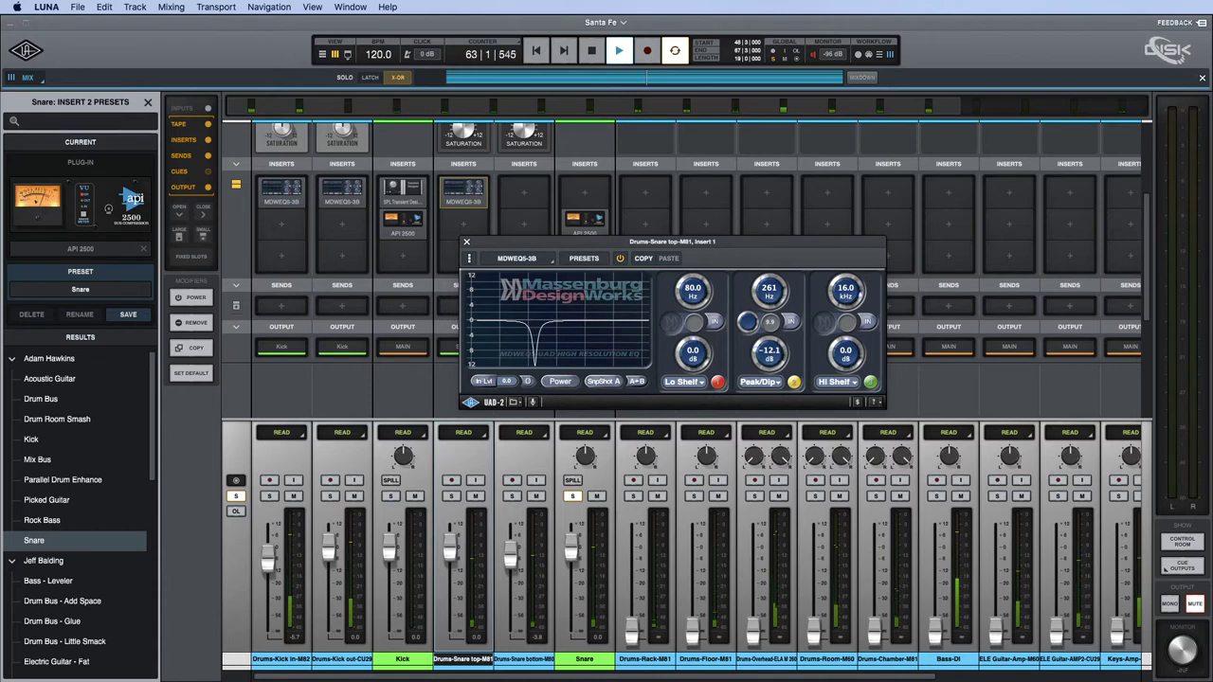
left_click(468, 244)
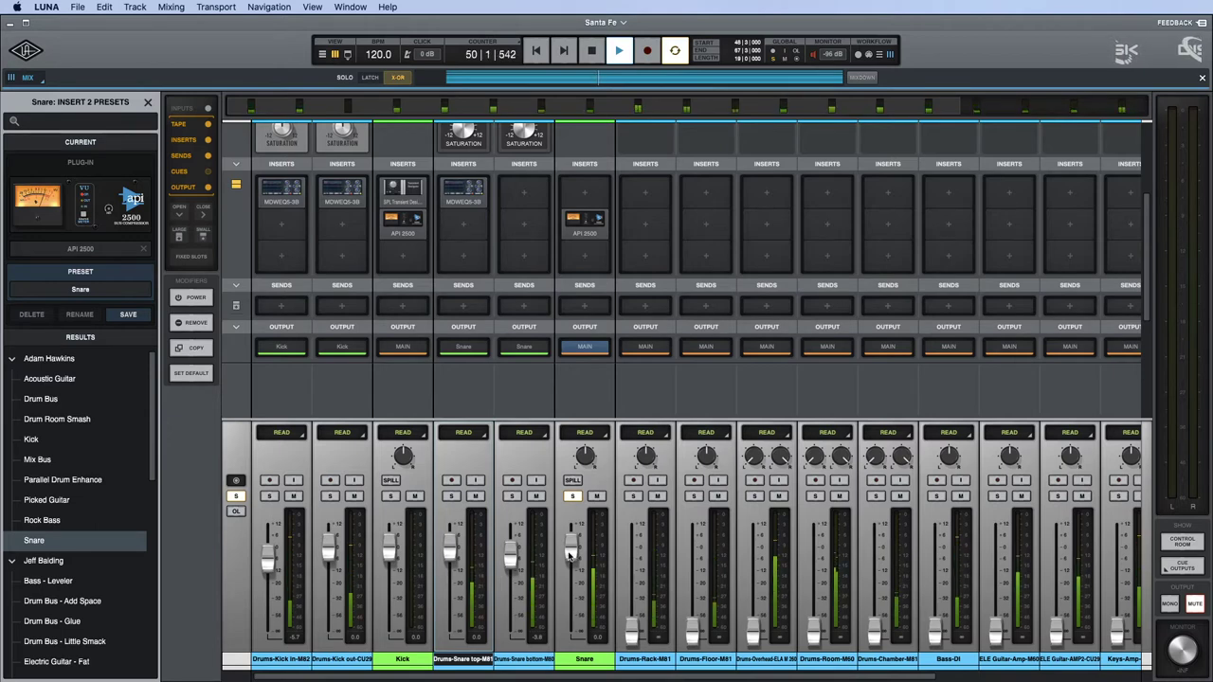
Stop playback, unsolo the Snare bus, then reset Drums-Rack-M81's fader to 0 dB and solo that track.
key("space")
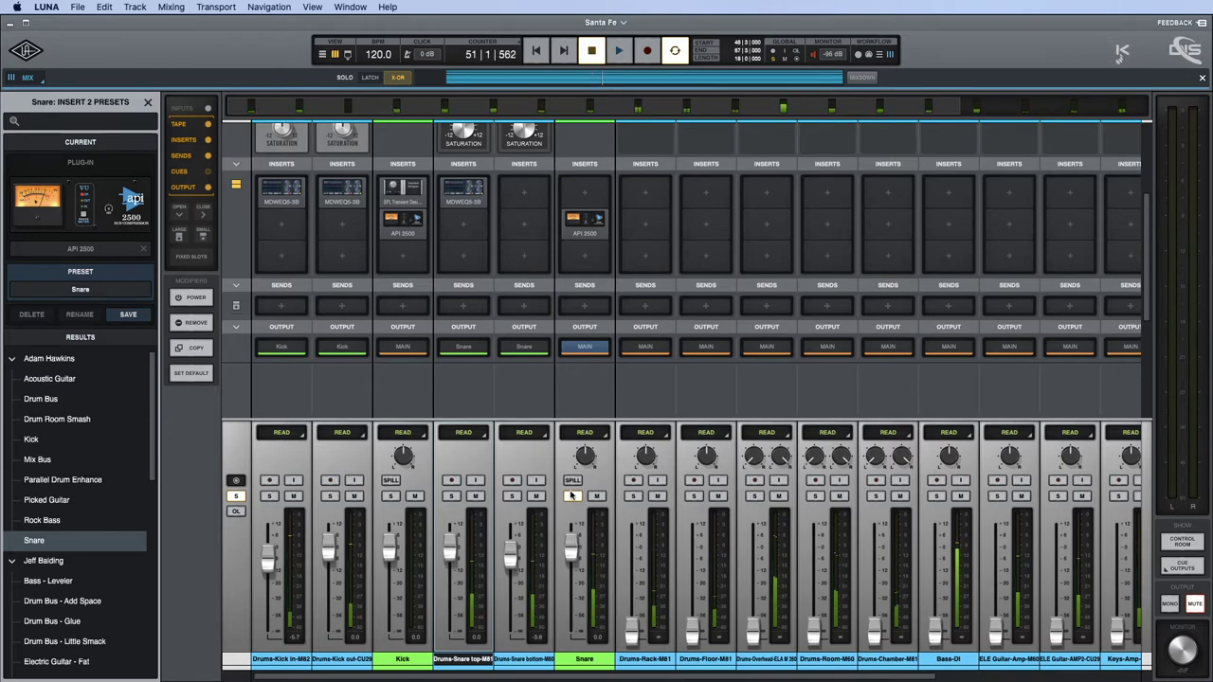
left_click(573, 496)
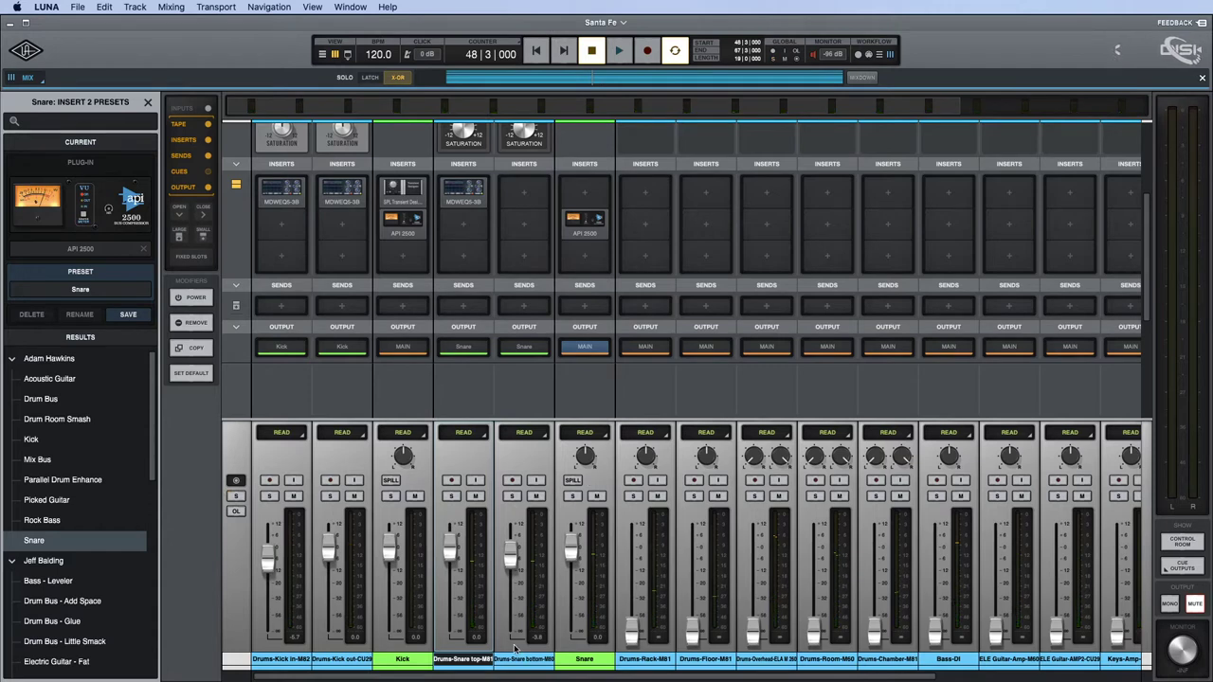
left_click(632, 630, "alt")
left_click(633, 496)
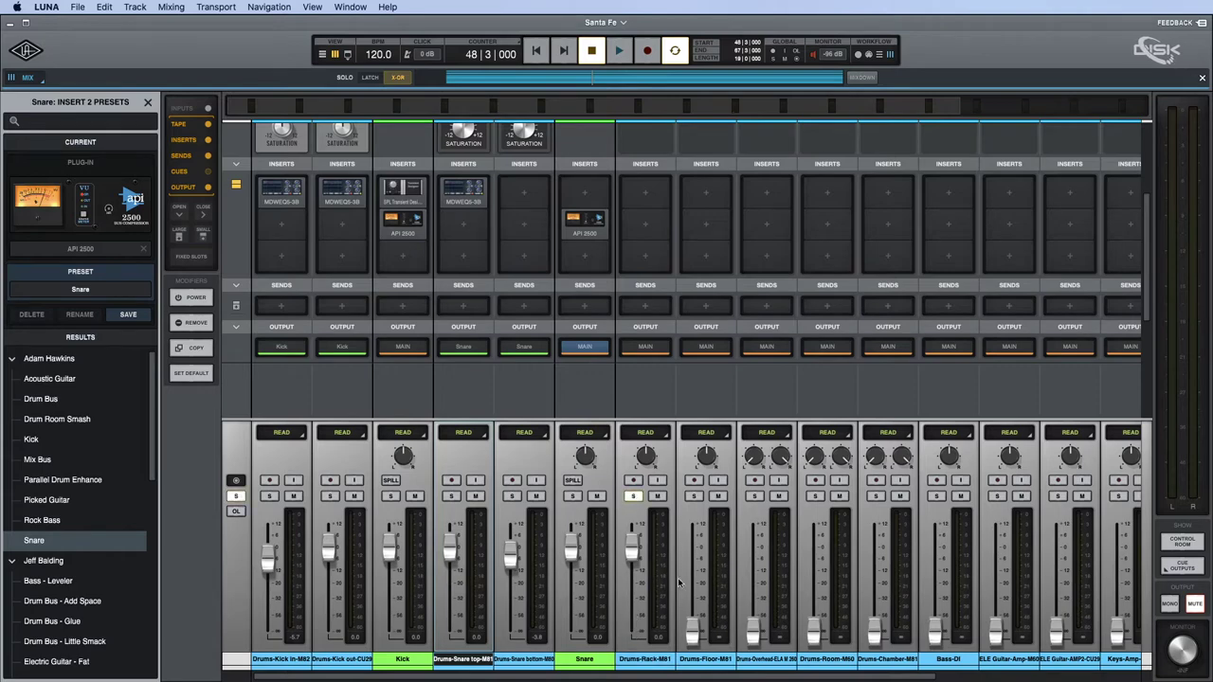
Show the whole session in the timeline and solo Drums-Floor-M81 together with Drums-Rack-M81.
key("super+equal")
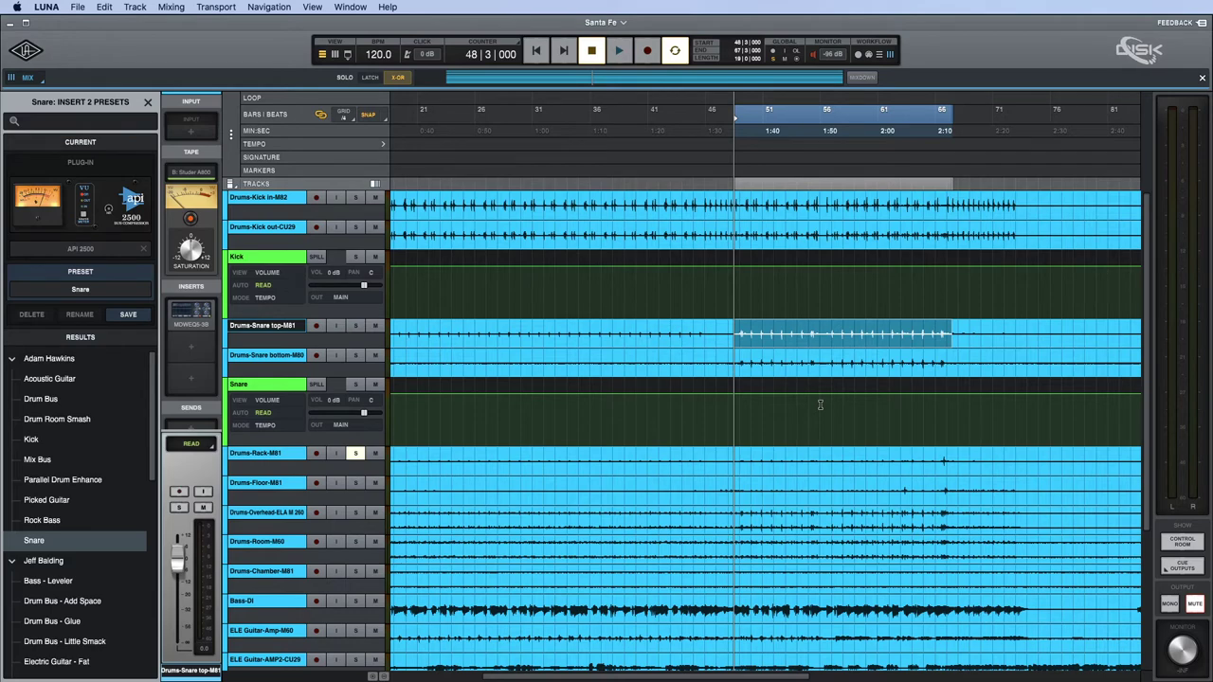
key("alt+a")
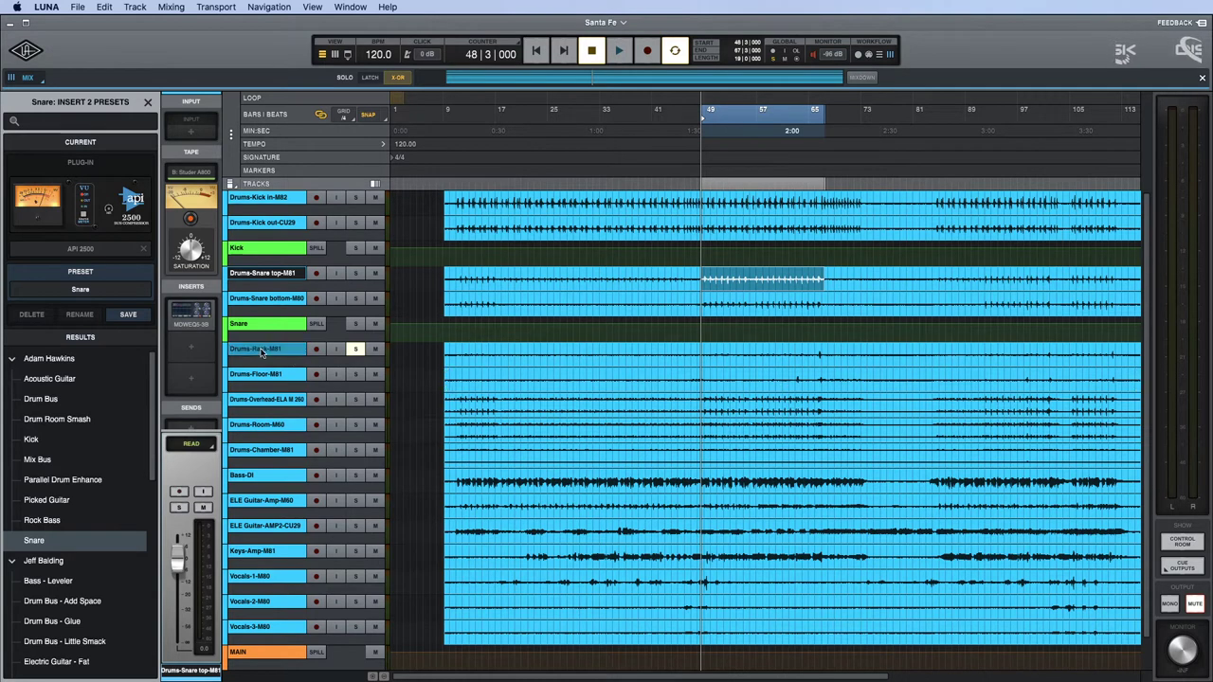
left_click(356, 374)
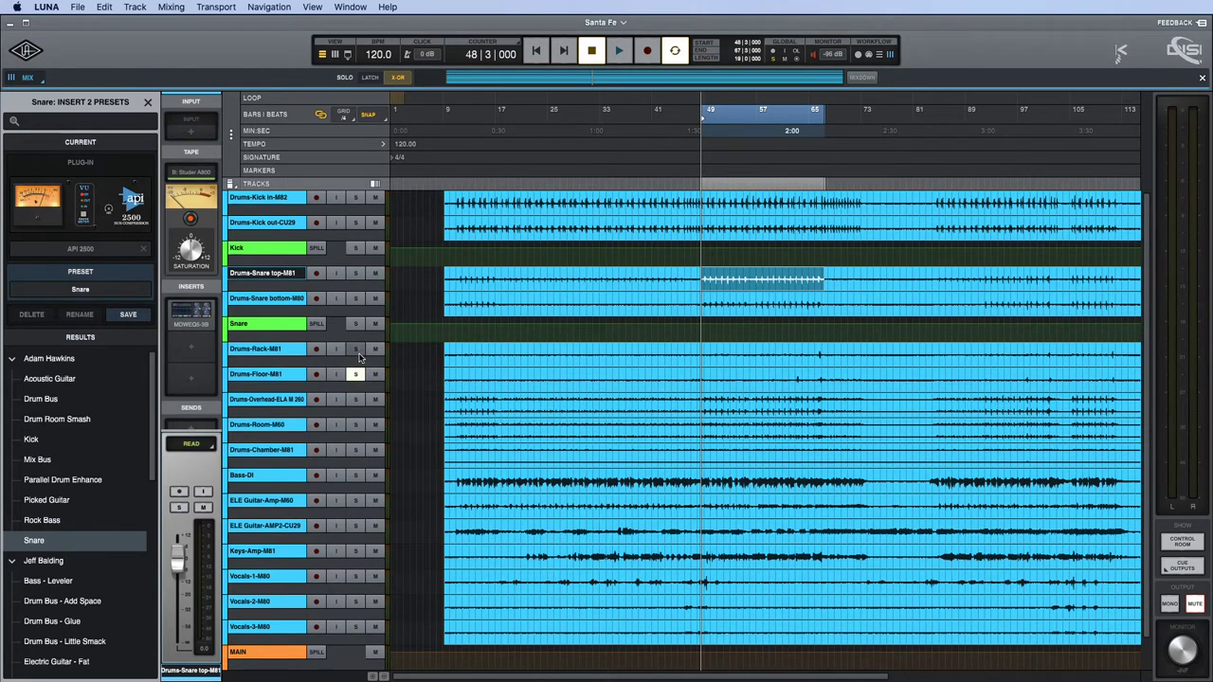
left_click(356, 351)
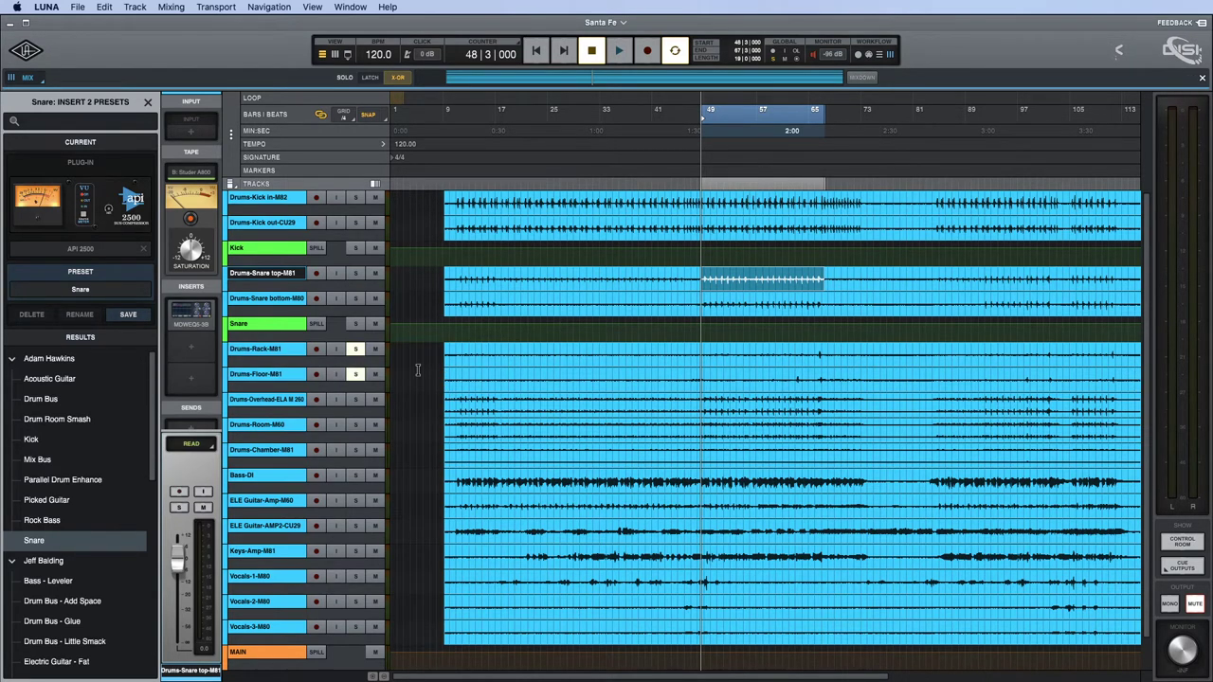
Audition the rack tom hit by playing Drums-Rack-M81 from 65|4 to 67|4.
left_click(805, 352)
key("space")
left_click_drag(813, 352, 826, 355)
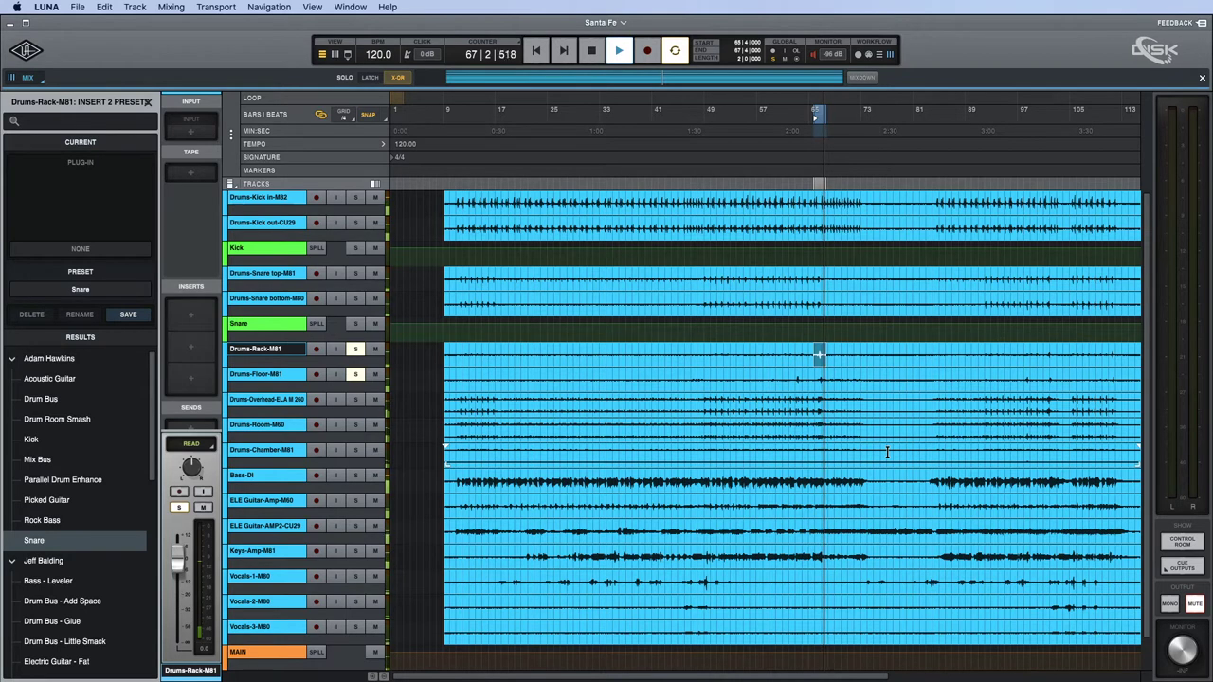
key("space")
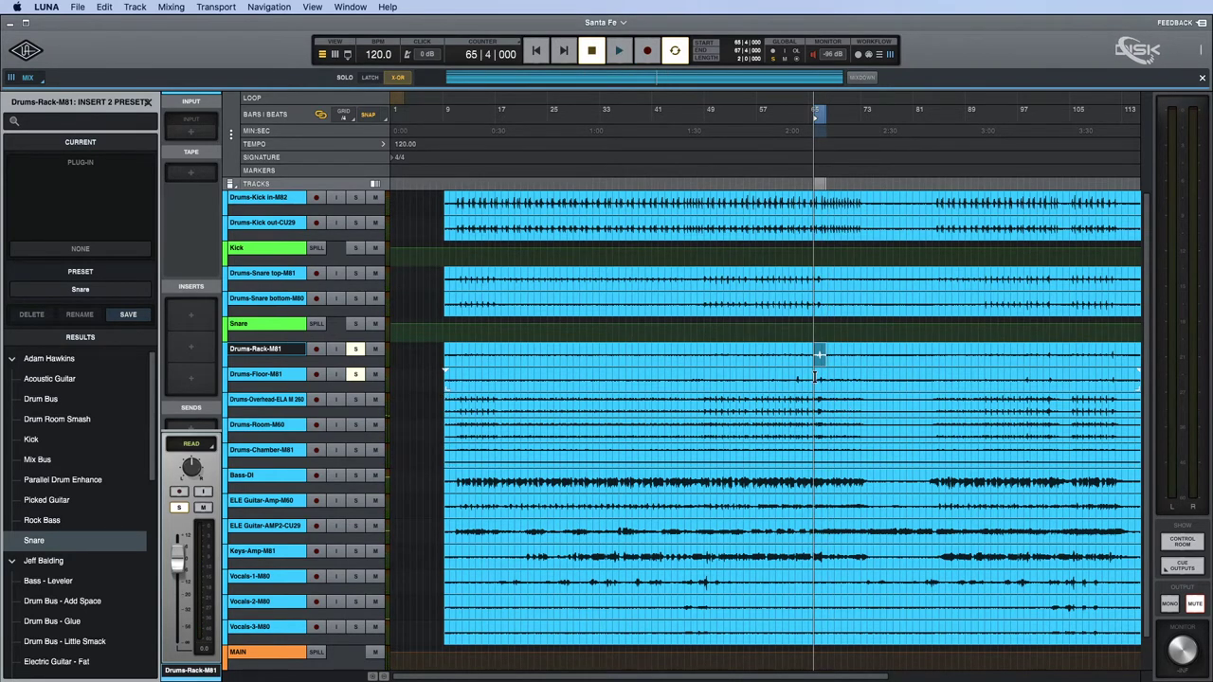
Audition the floor tom hits on Drums-Floor-M81 from bar 66 and from 62|3.
left_click(814, 377)
key("space")
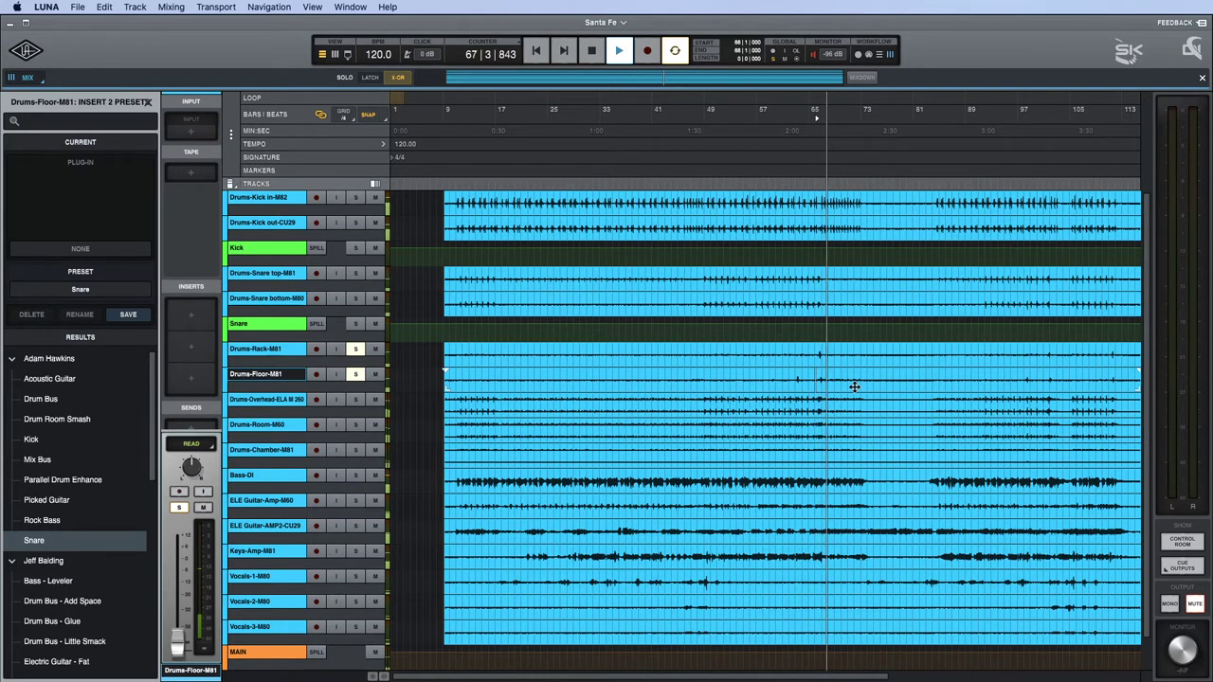
key("space")
key("space")
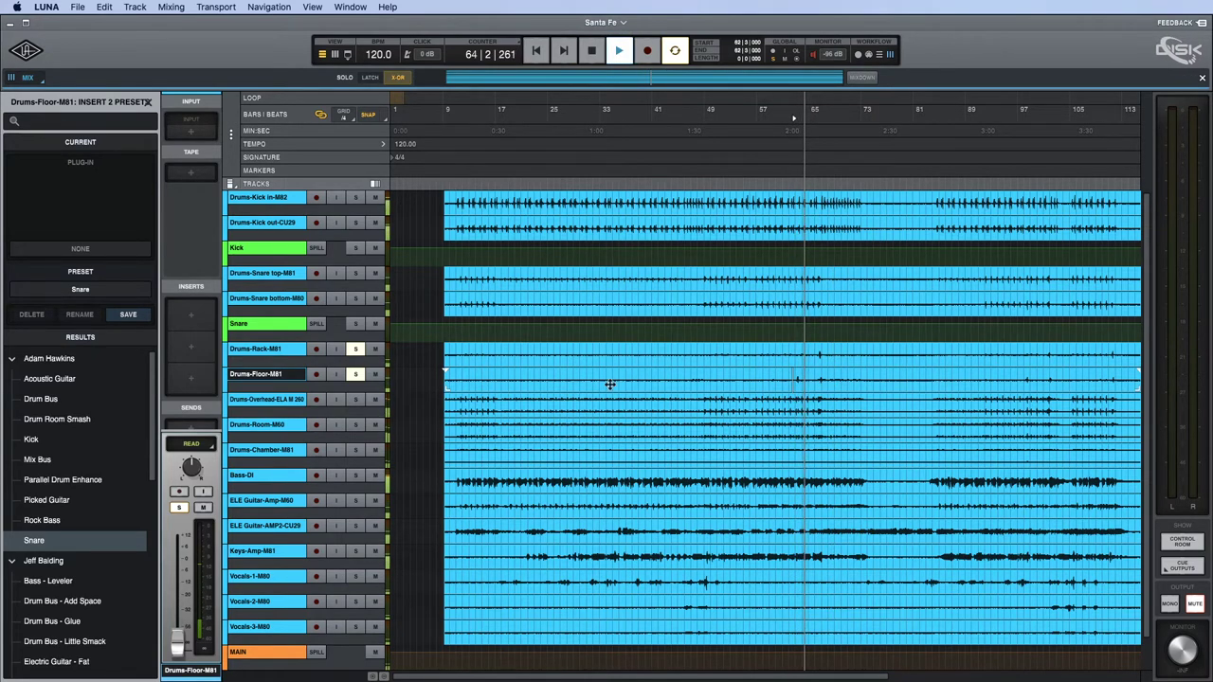
key("space")
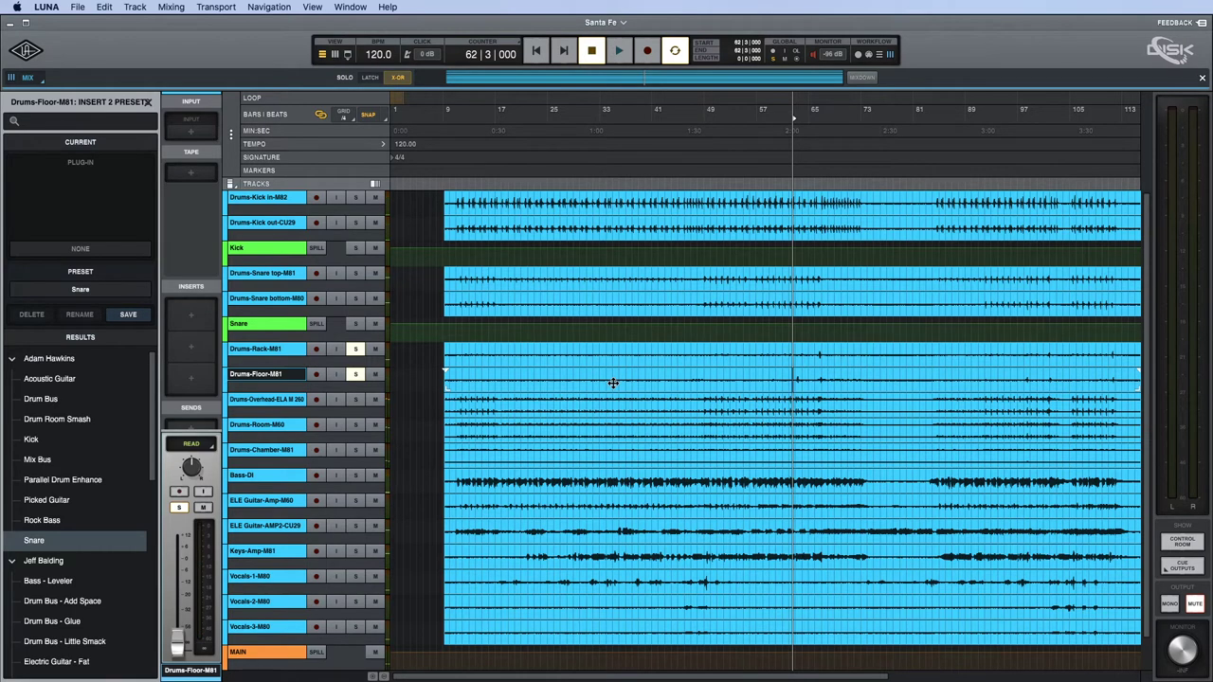
Select bars 61 to 69 on Drums-Rack-M81 and Drums-Floor-M81 and magnify their waveforms to examine the tom hits against the bleed.
left_click_drag(783, 352, 833, 385)
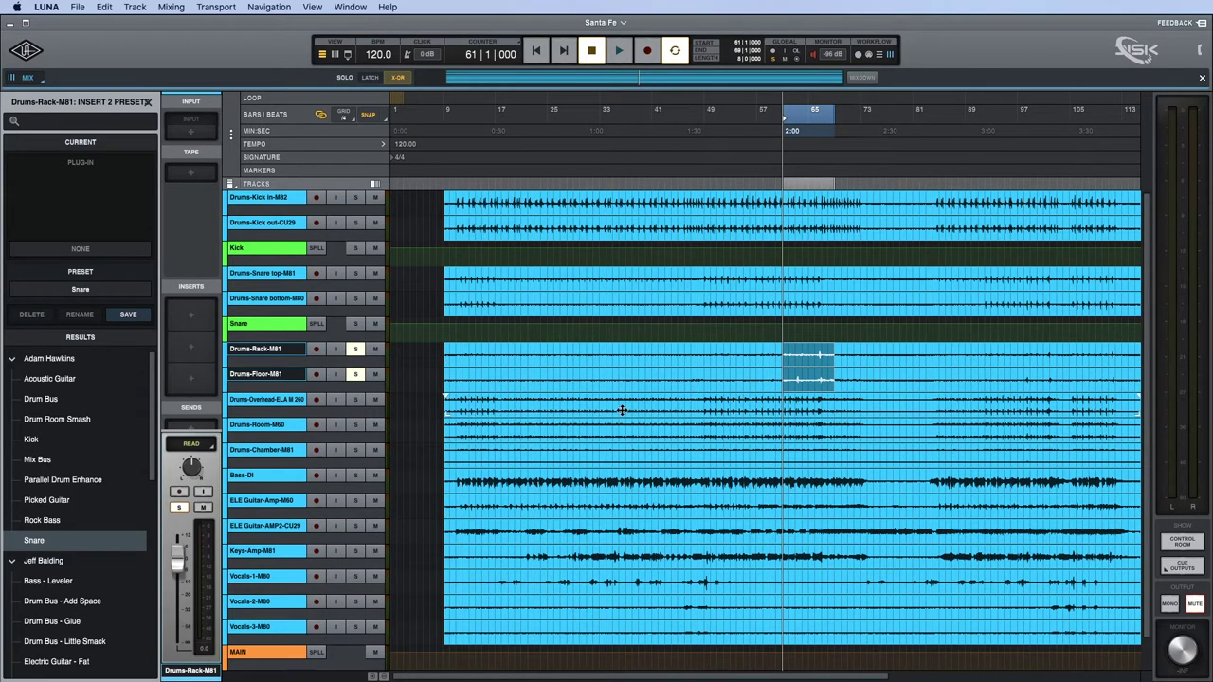
key("z")
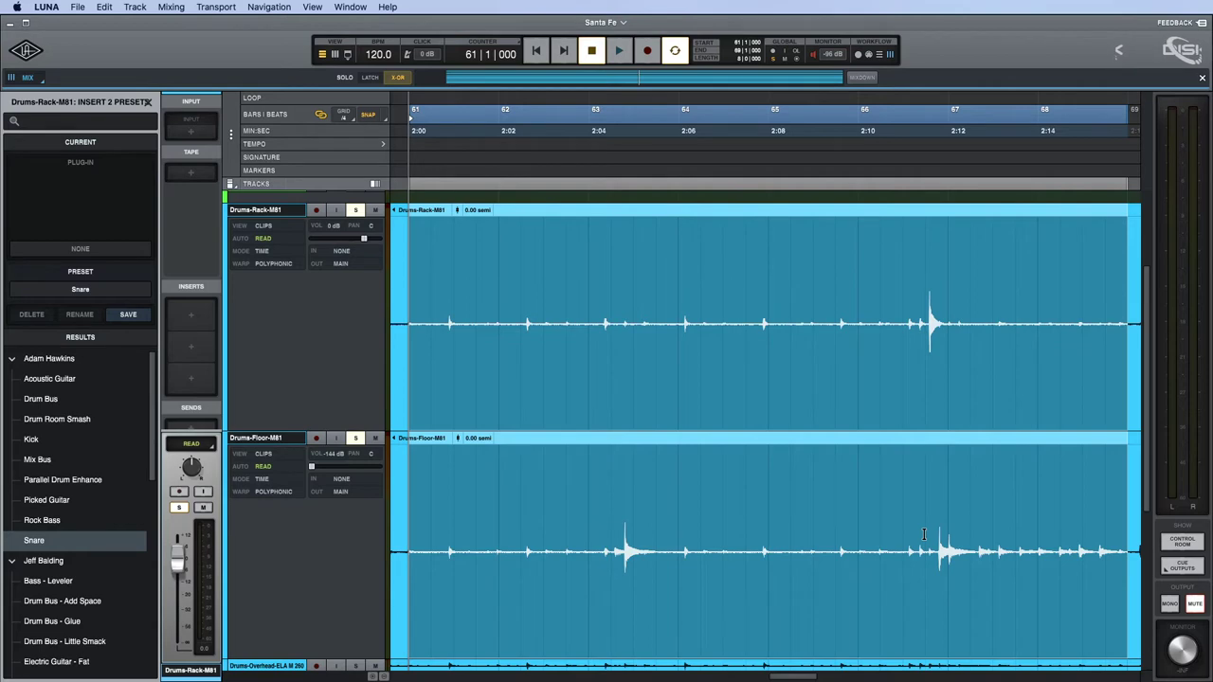
key("z")
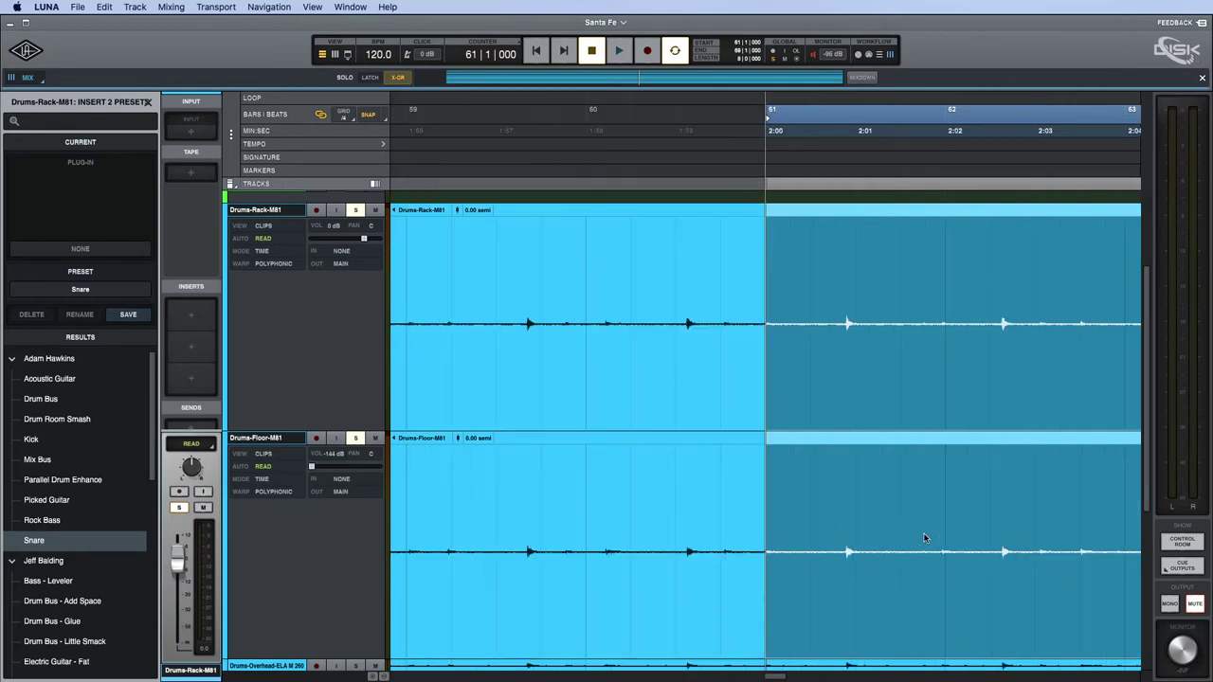
scroll(959, 429, "right", 10)
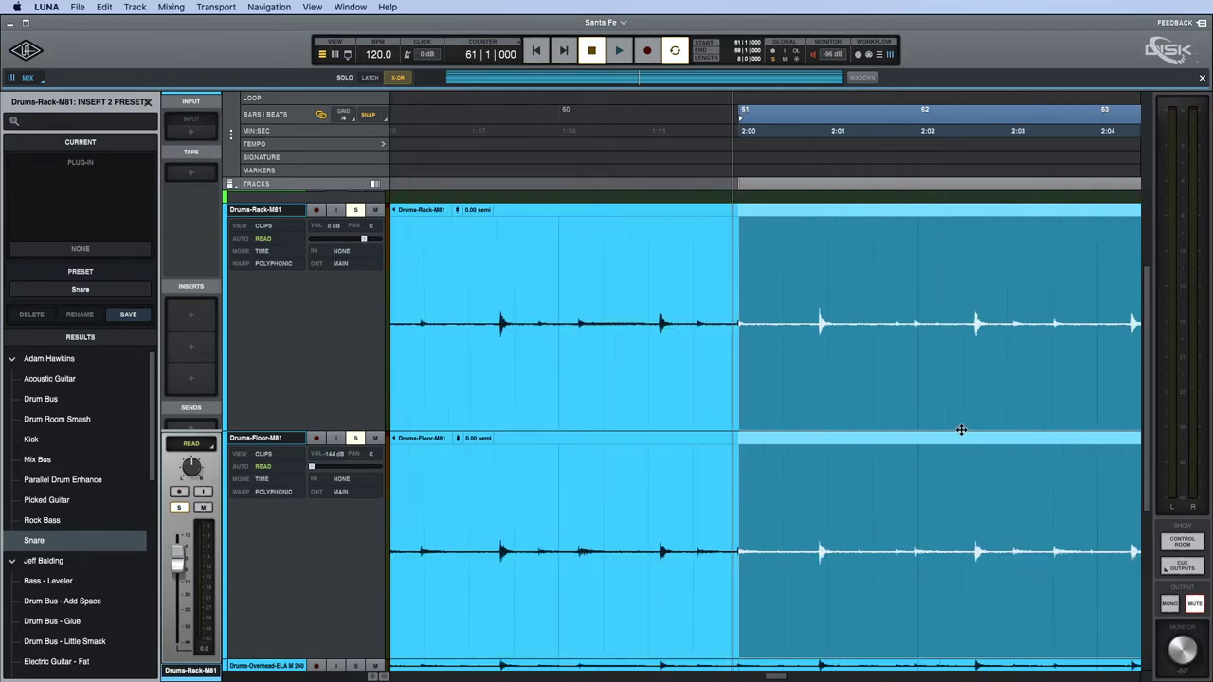
scroll(957, 431, "right", 5)
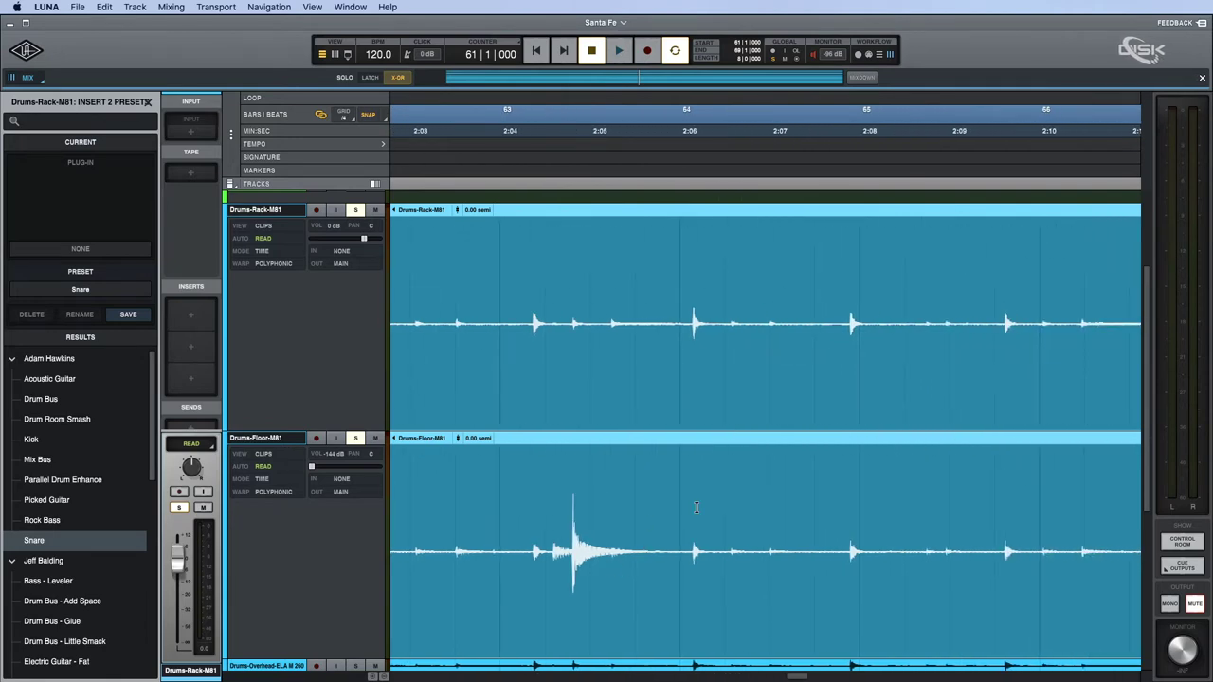
scroll(696, 509, "down", 3)
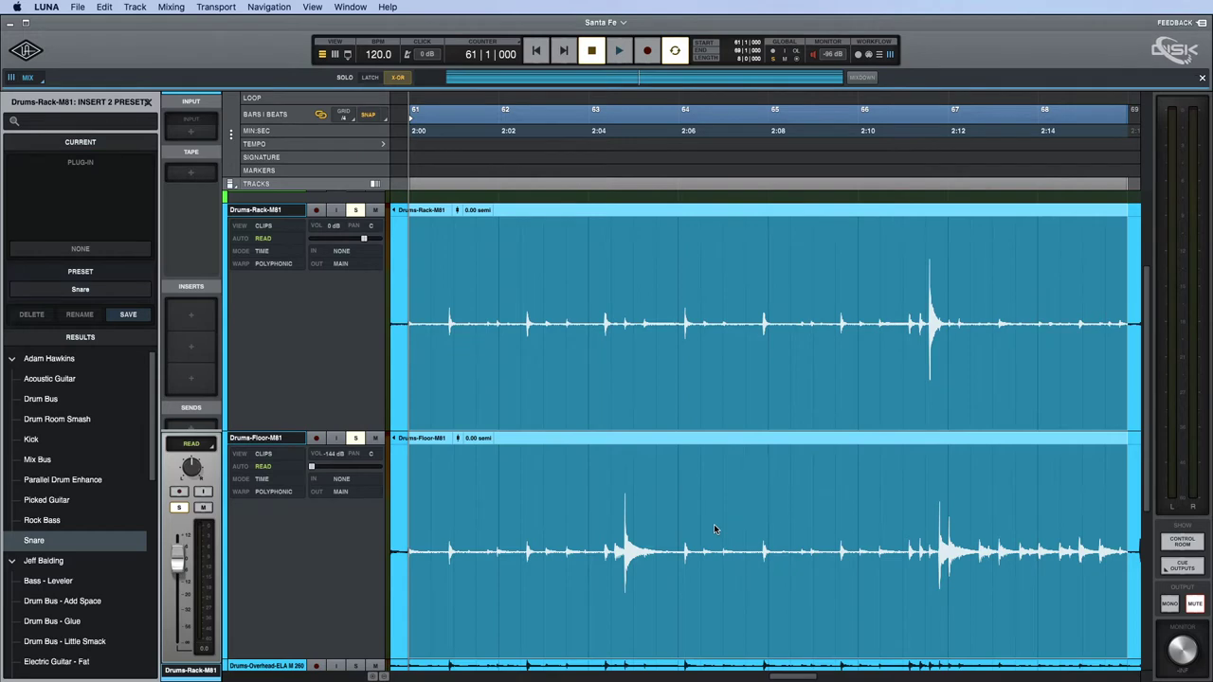
key("super+alt+bracketright")
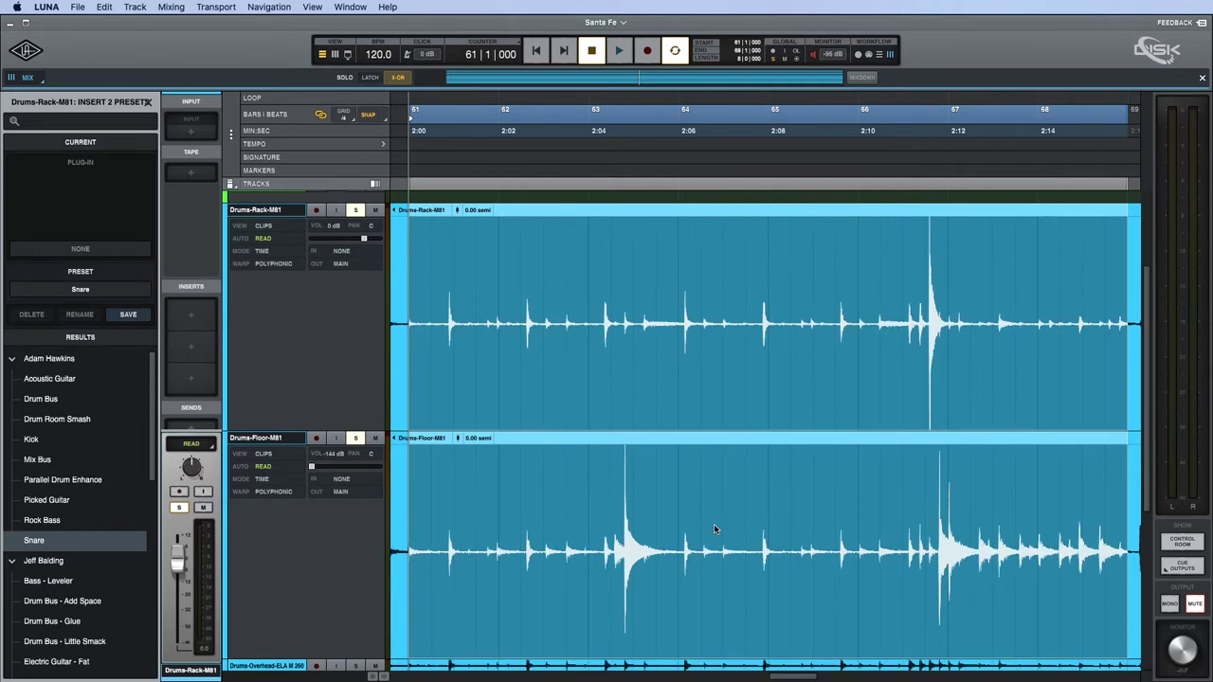
Compare waveform magnifications on the two tom tracks, settle on the smaller one, play from bar 61, and restore Drums-Floor-M81 to 0 dB.
key("super+alt+bracketleft")
key("super+alt+bracketleft")
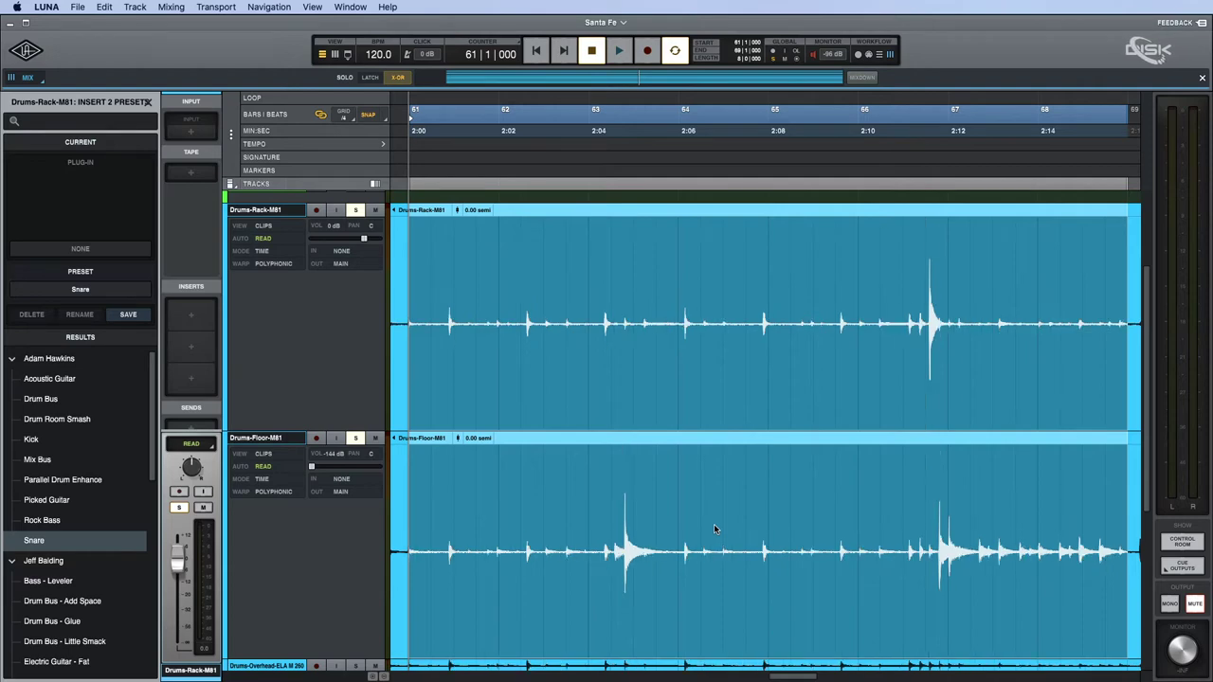
key("super+alt+bracketright")
key("super+alt+bracketright")
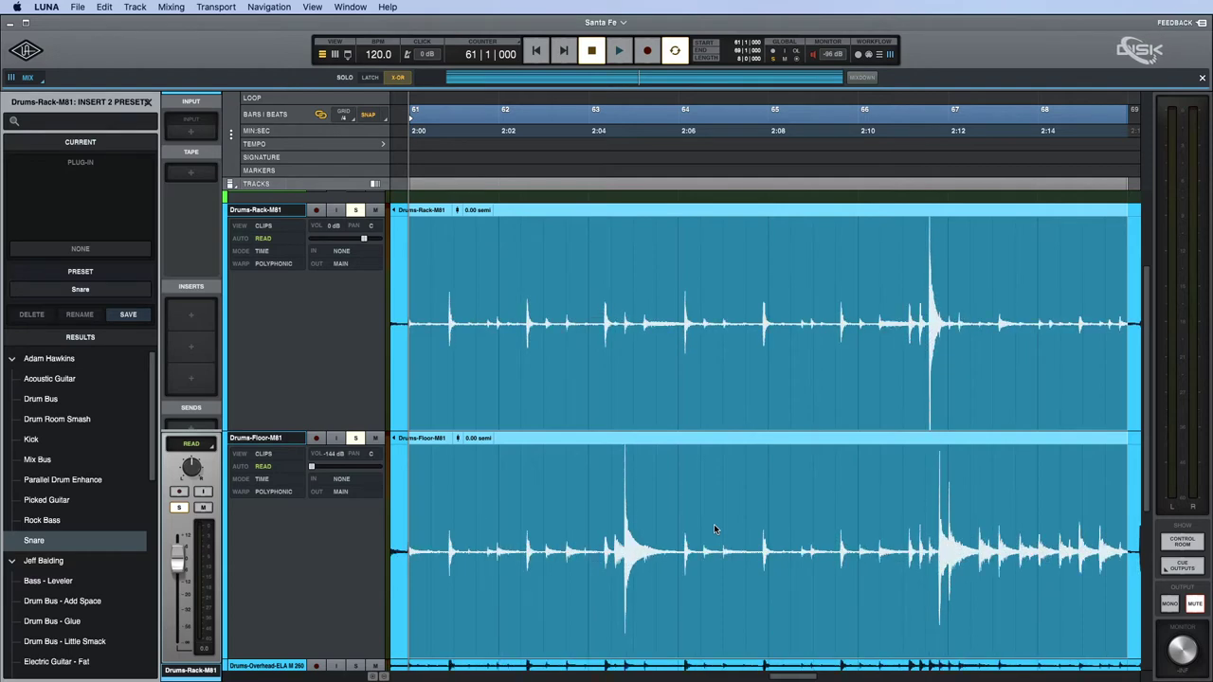
key("super+alt+bracketleft")
key("space")
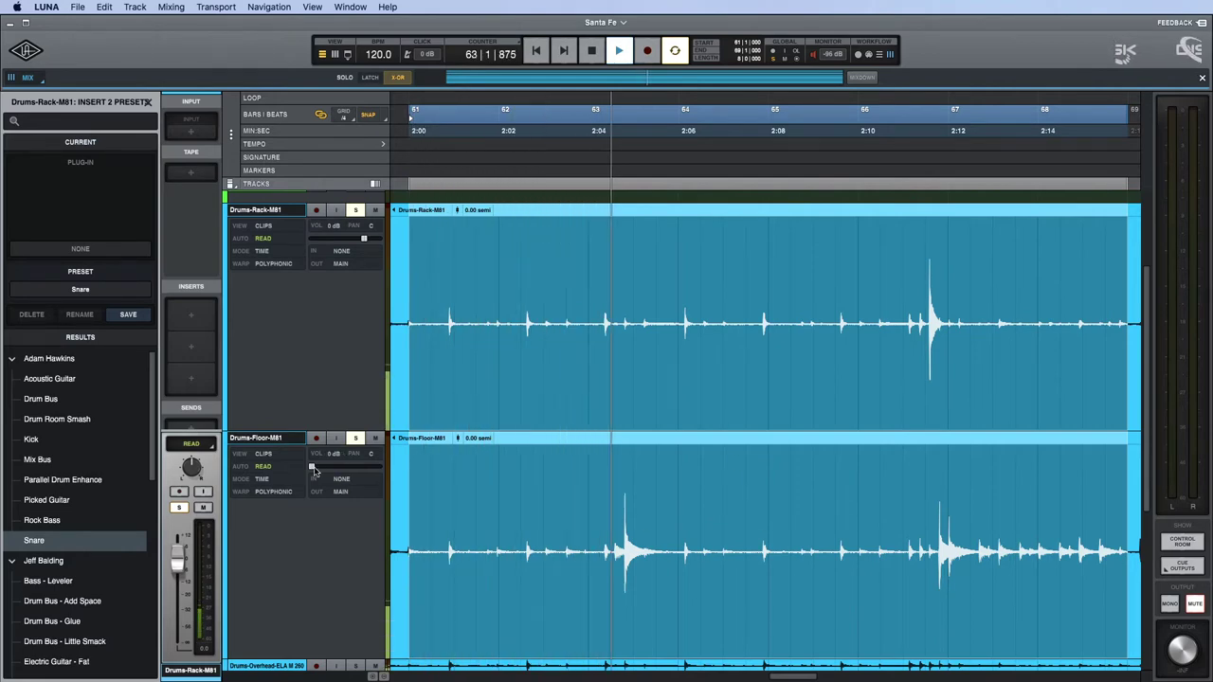
Audition the toms from 66|2, and loop playback from 65|4 to 68|2 using a selection on Drums-Floor-M81.
left_click(881, 491)
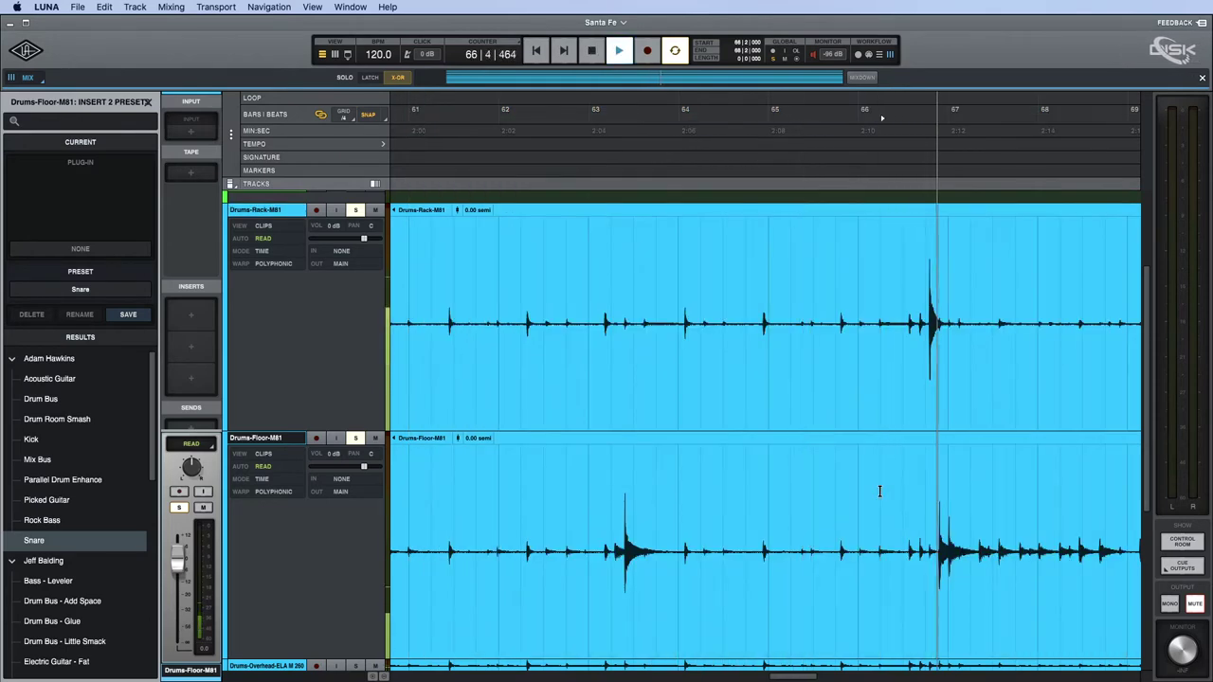
key("space")
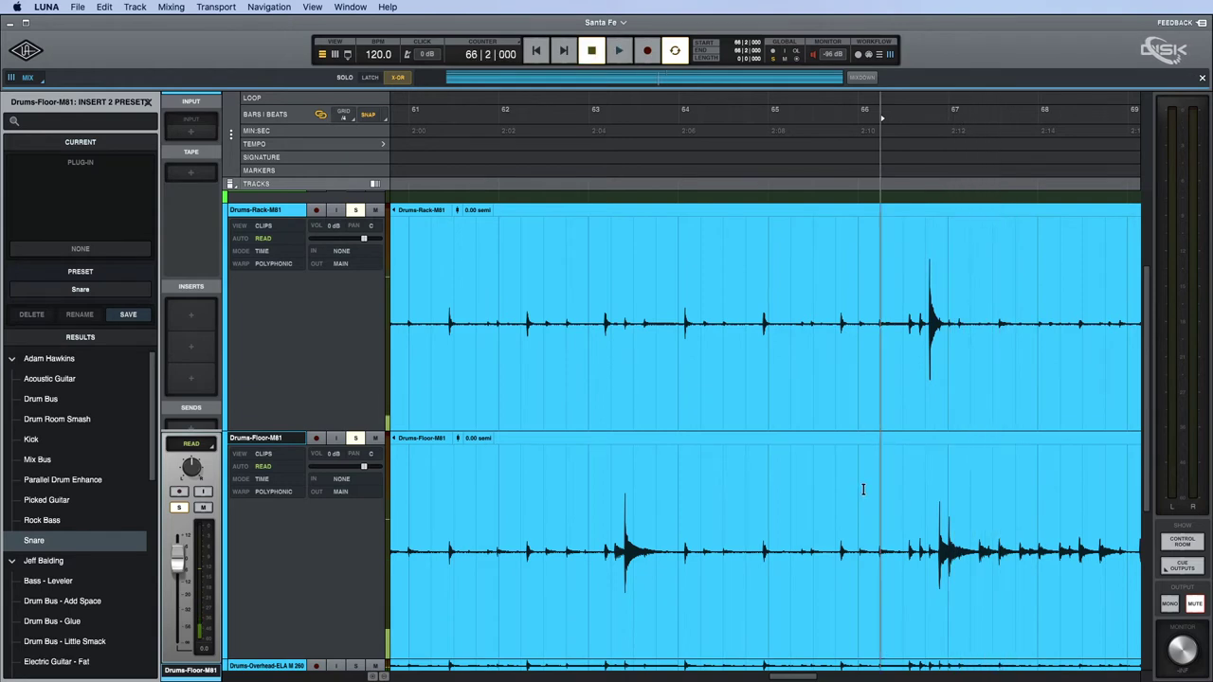
left_click_drag(835, 490, 1064, 500)
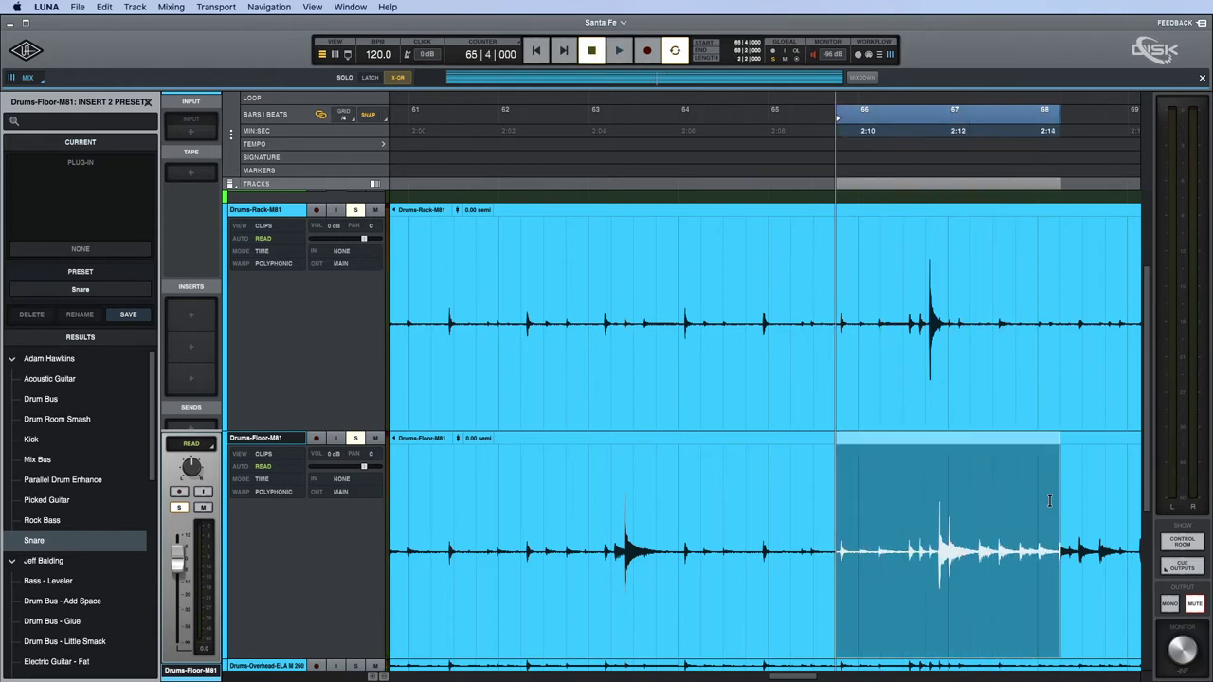
key("space")
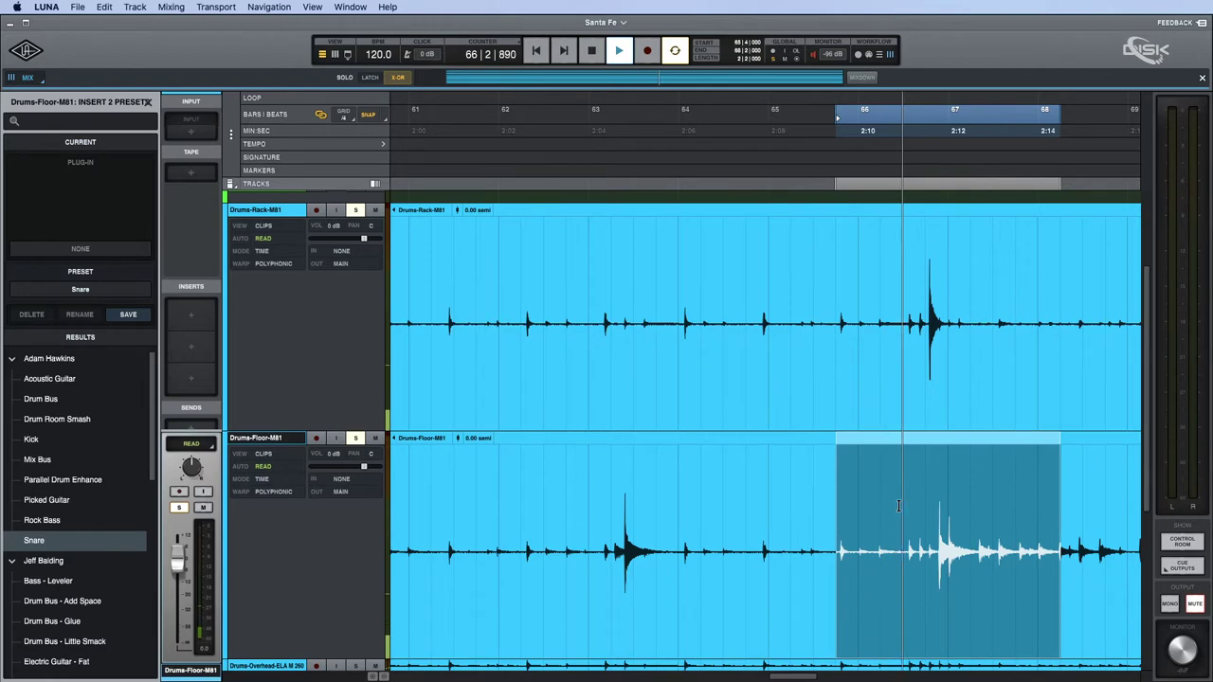
In the mixer, pan the rack tom left and the floor tom right, and lower Drums-Rack-M81 to about -2.9 dB.
key("super+equal")
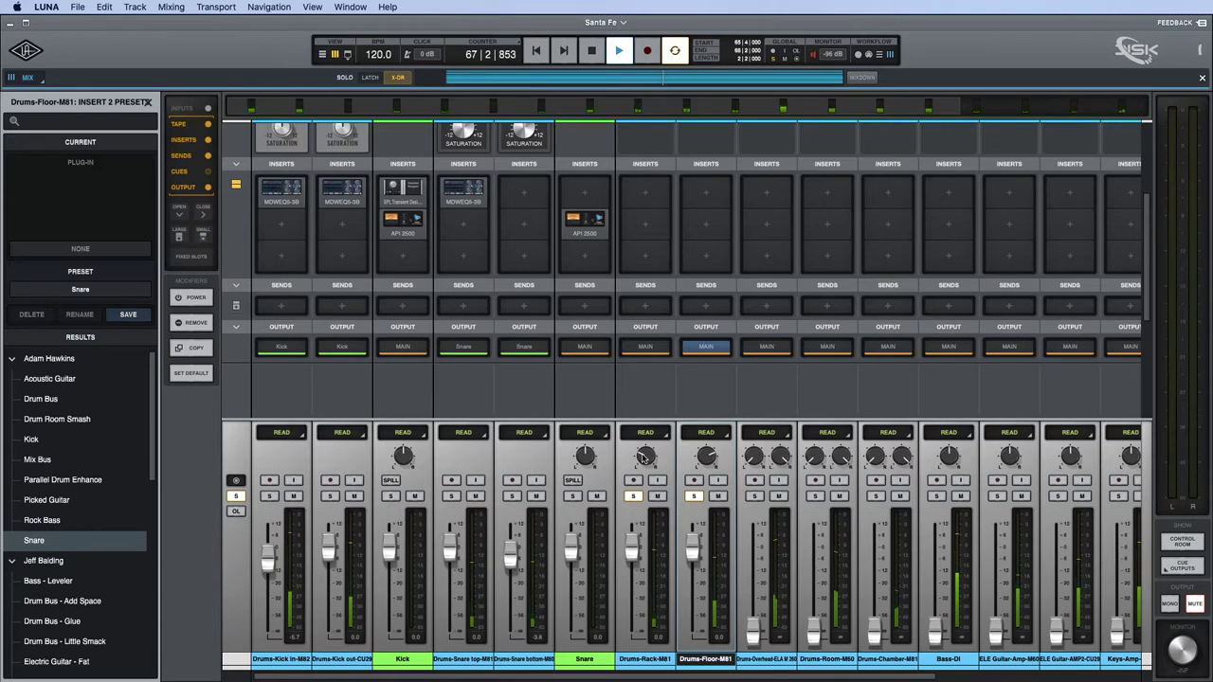
left_click_drag(636, 557, 635, 563)
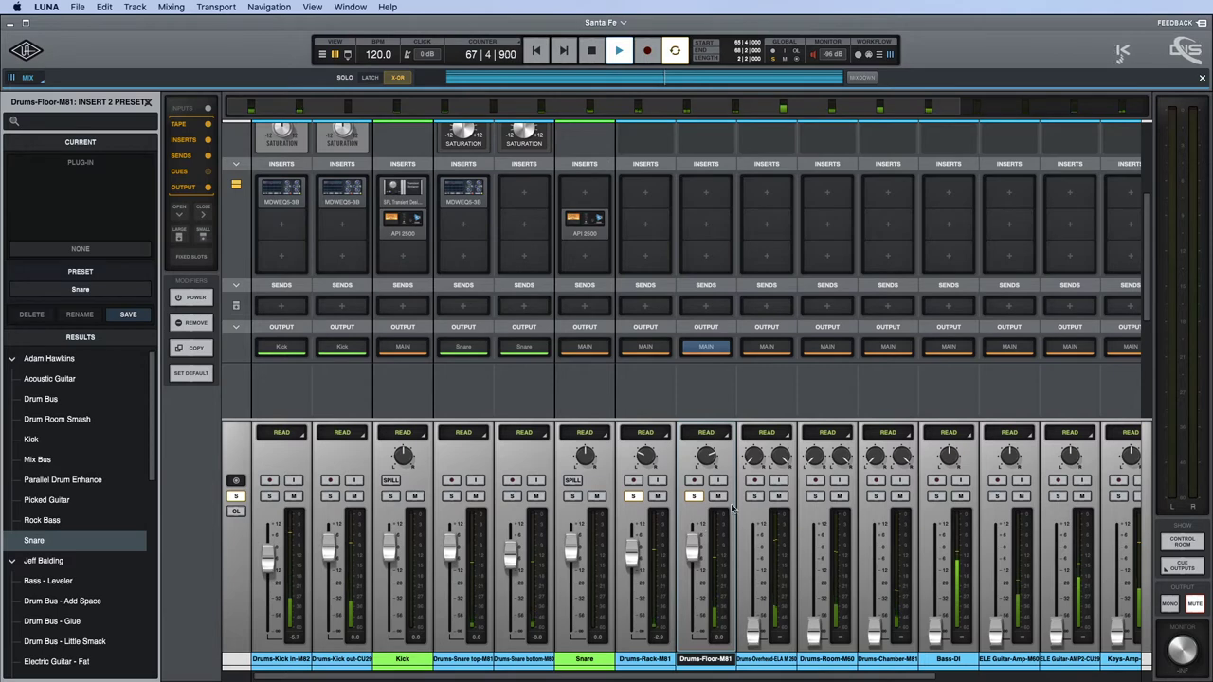
Solo Drums-Overhead-ELA M 260 and balance its fader at about -7.7 dB.
scroll(748, 516, "right", 3)
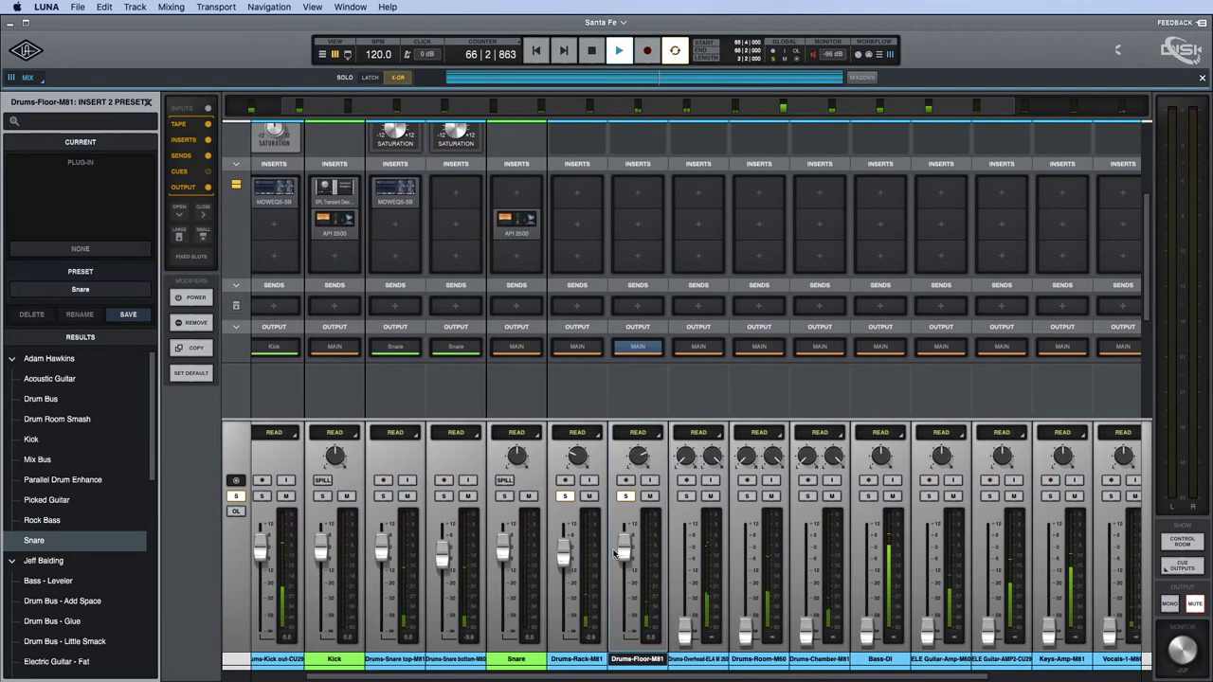
left_click(686, 496, "super")
left_click(685, 631, "alt")
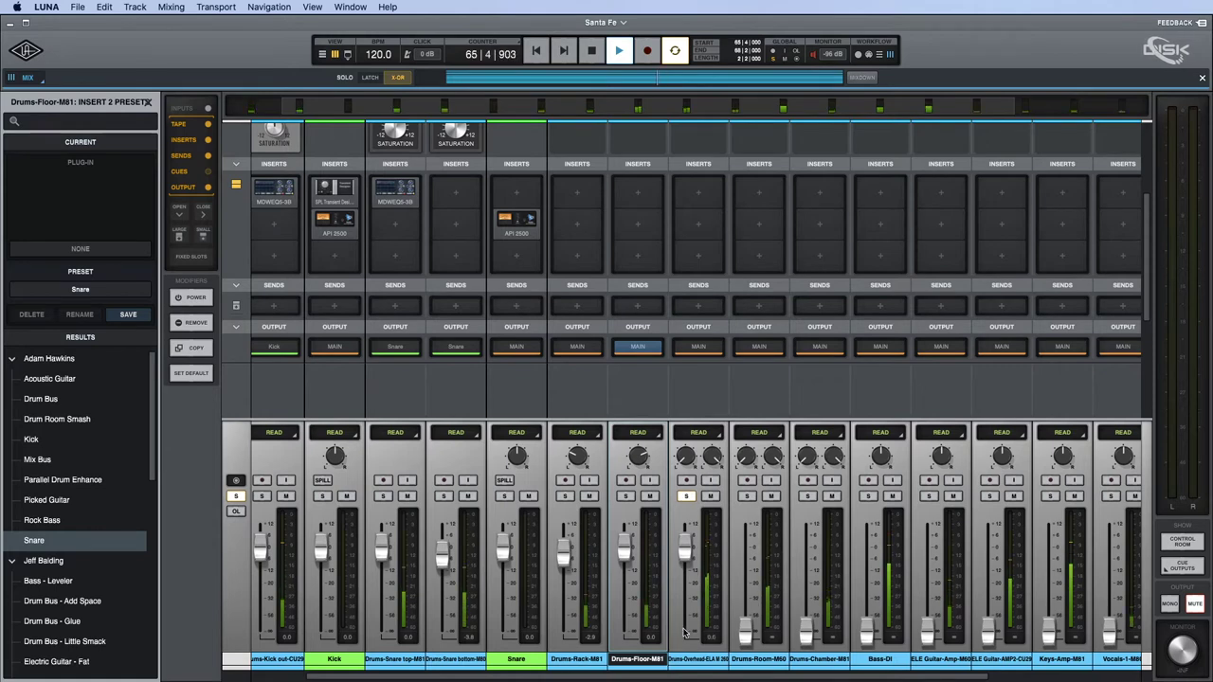
left_click_drag(686, 554, 690, 572)
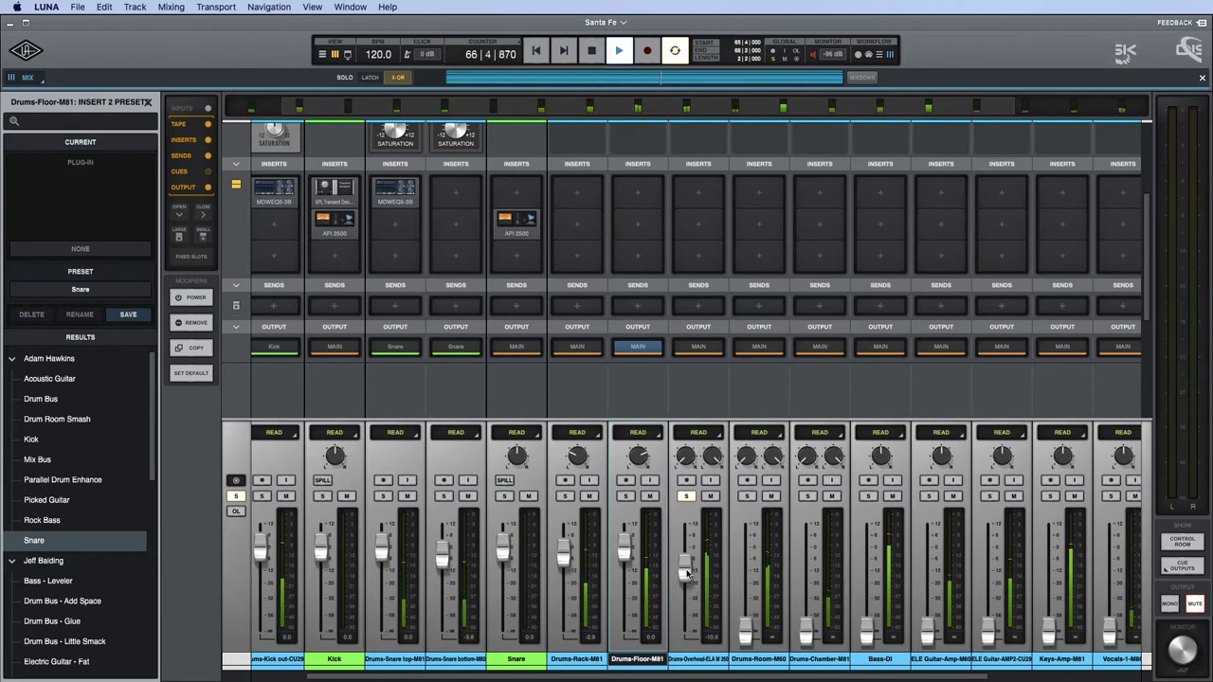
left_click_drag(688, 573, 688, 567)
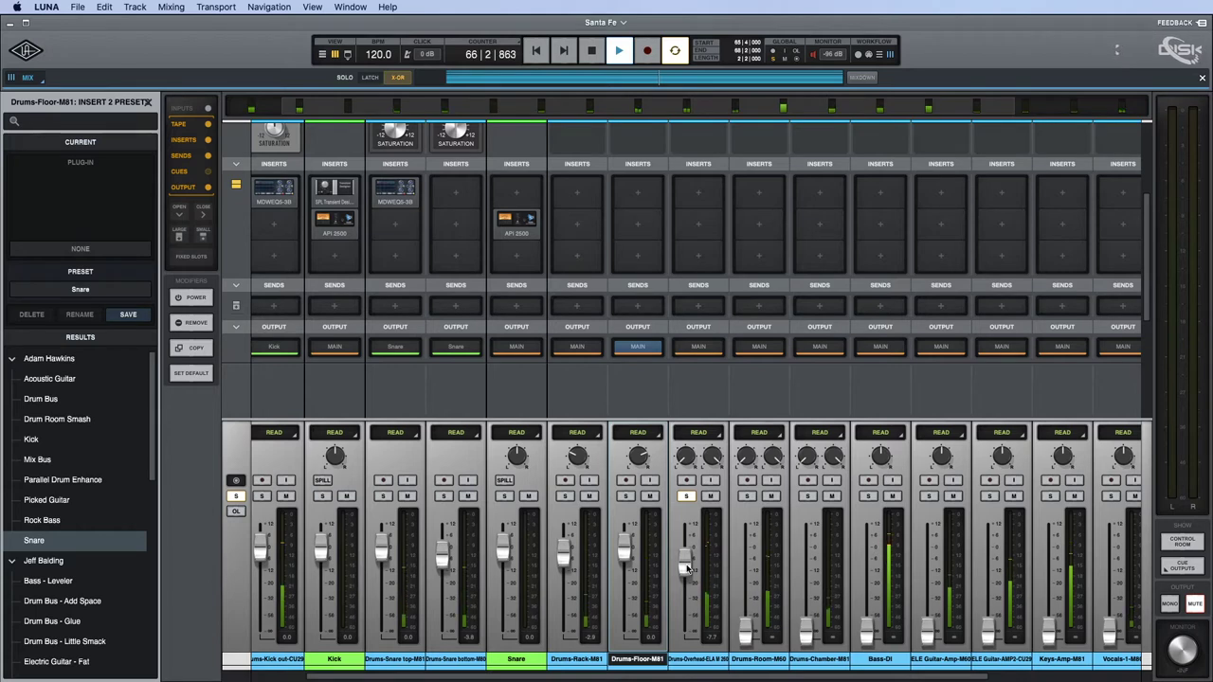
Insert the Avalon VT-737sp in the first insert slot of Drums-Overhead-ELA M 260 and reposition its window.
scroll(701, 541, "up", 5)
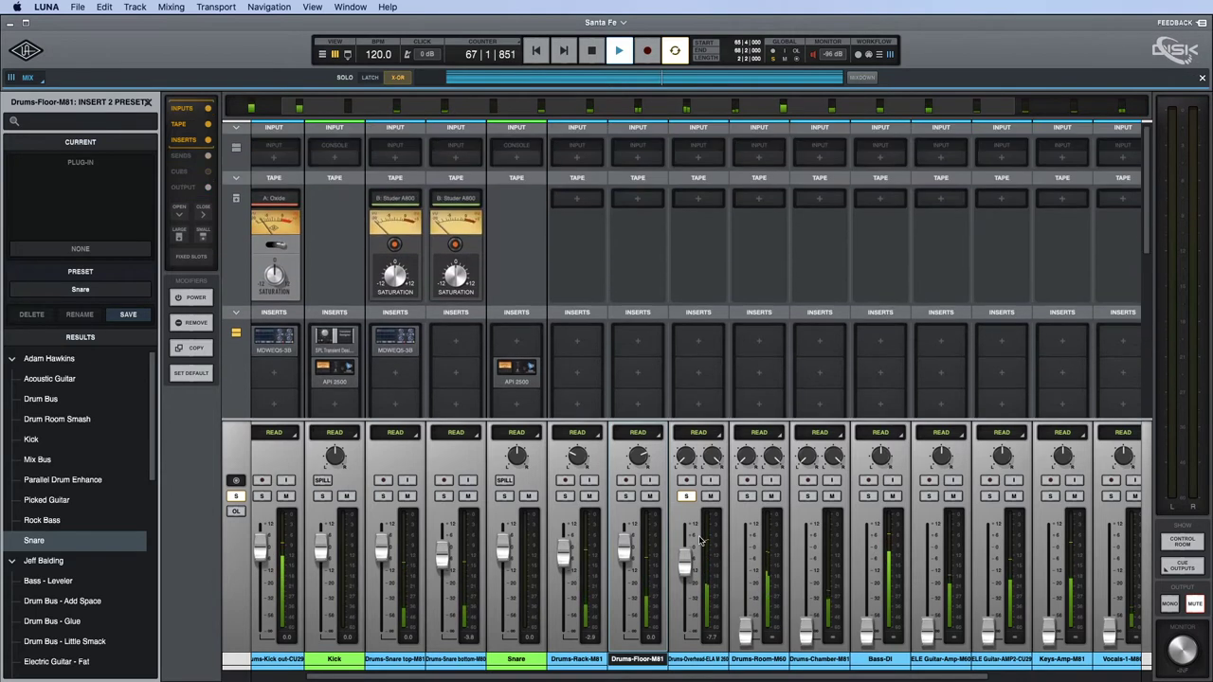
left_click(706, 343)
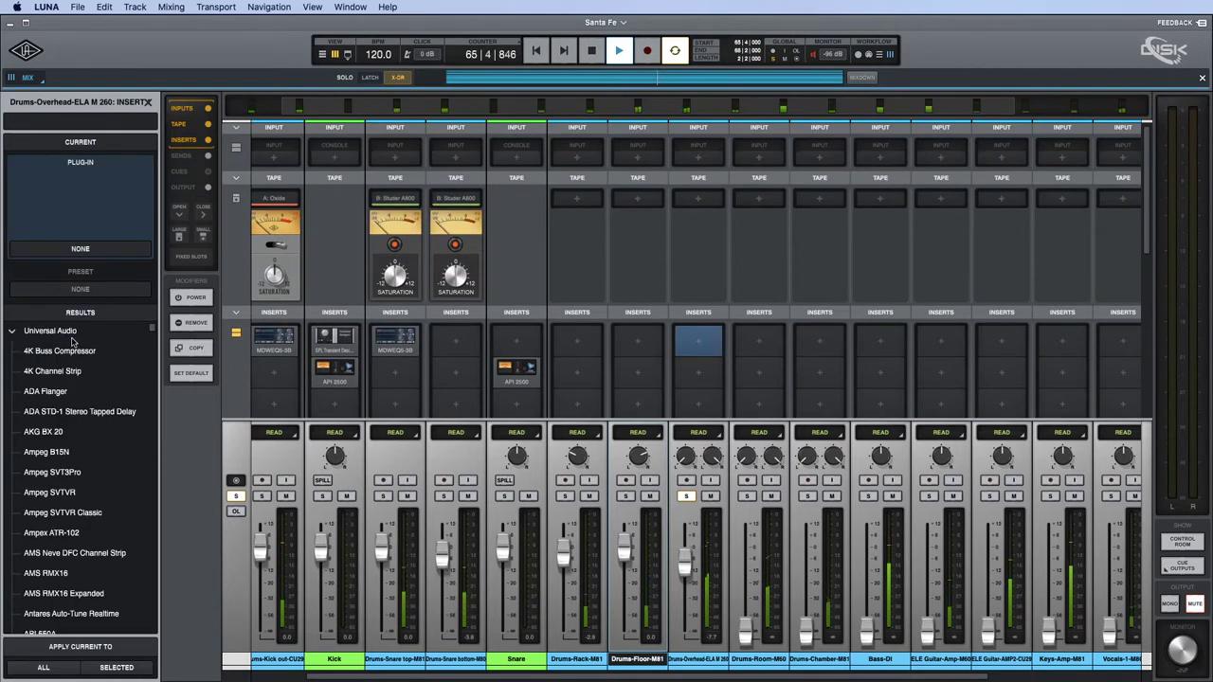
scroll(94, 406, "down", 5)
scroll(94, 405, "up", 1)
scroll(93, 406, "down", 4)
scroll(94, 406, "down", 3)
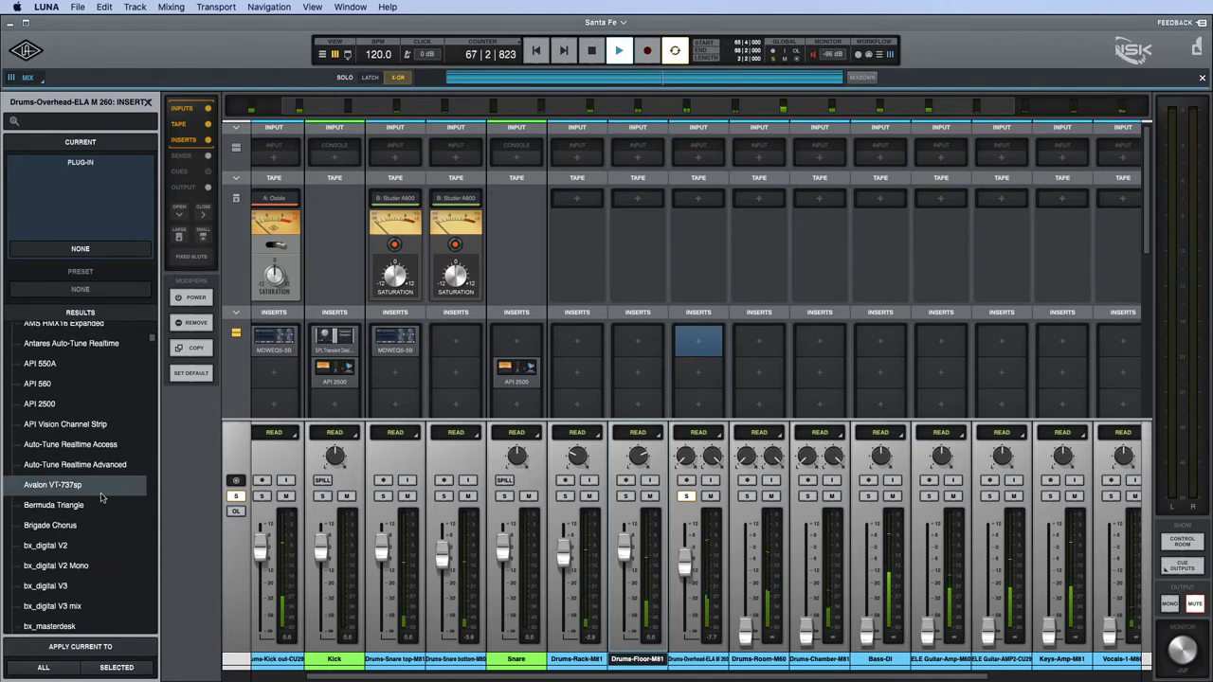
left_click(75, 487)
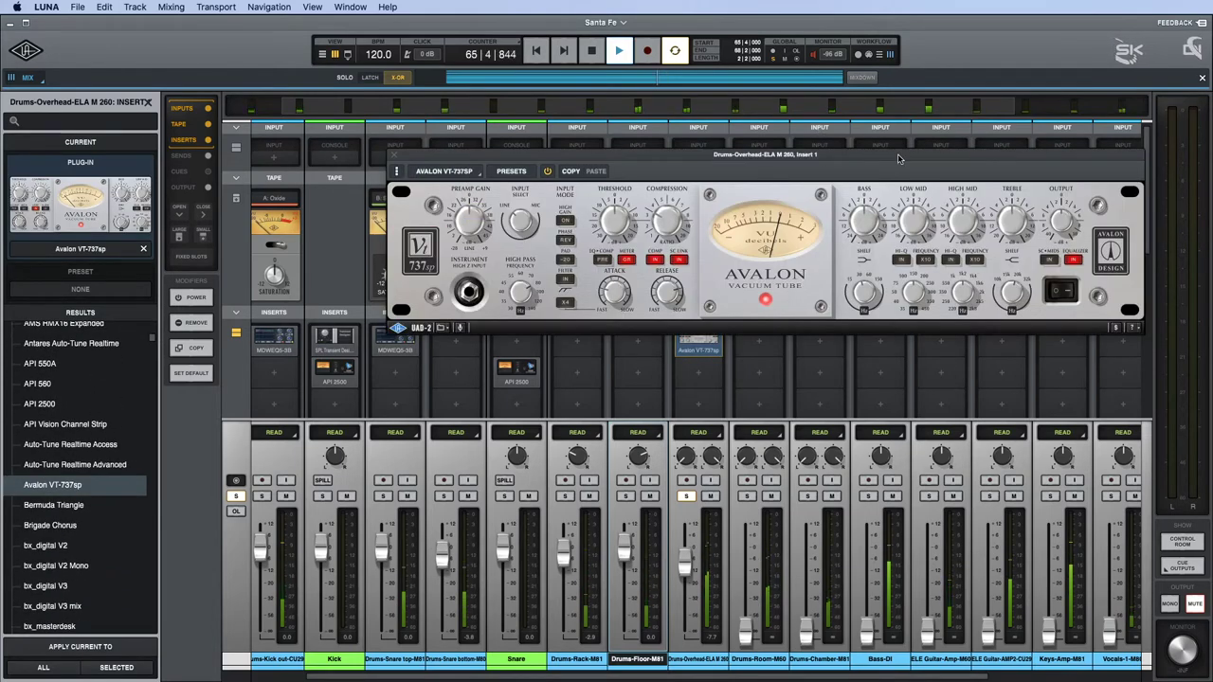
left_click_drag(899, 158, 776, 162)
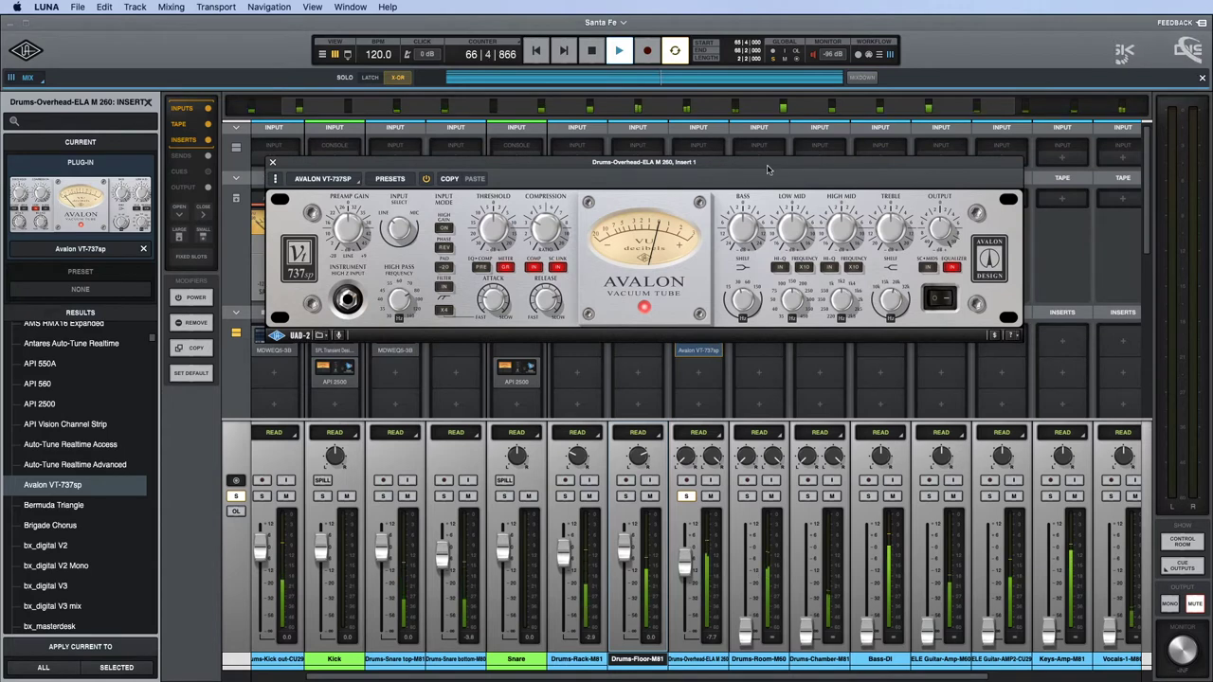
Load the Avalon Design preset Overheads and Cymbals, raise the overhead fader to about -6.1 dB, and close the plug-in.
left_click(390, 178)
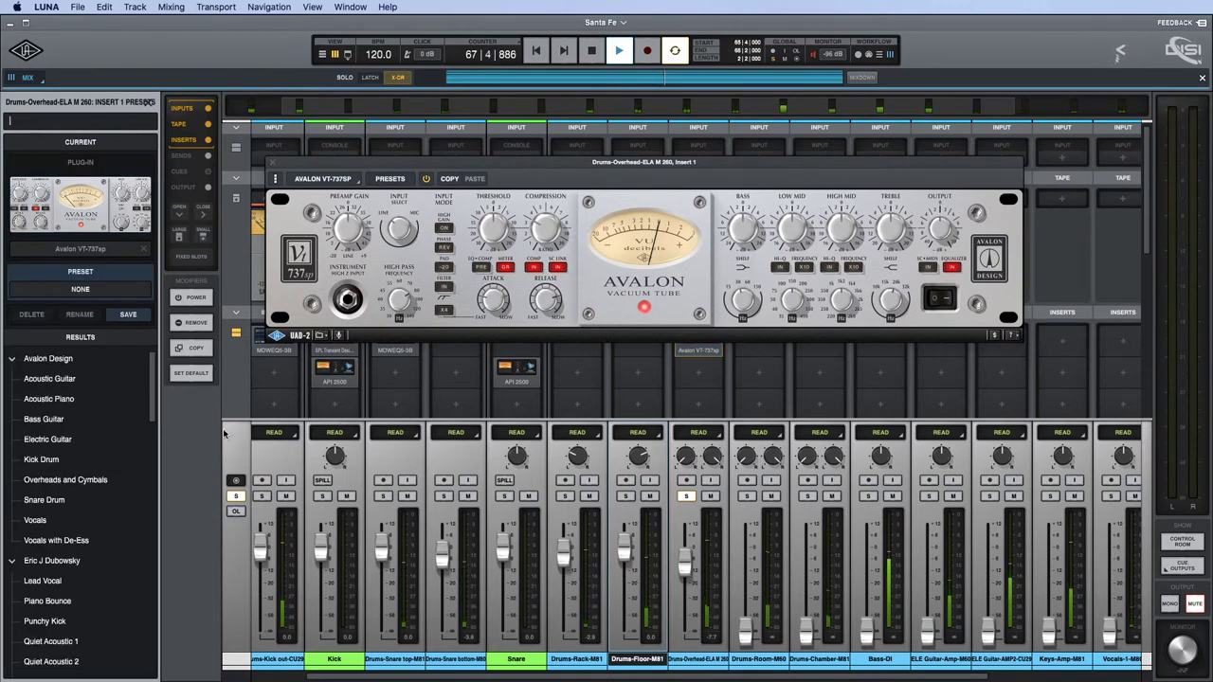
left_click(75, 483)
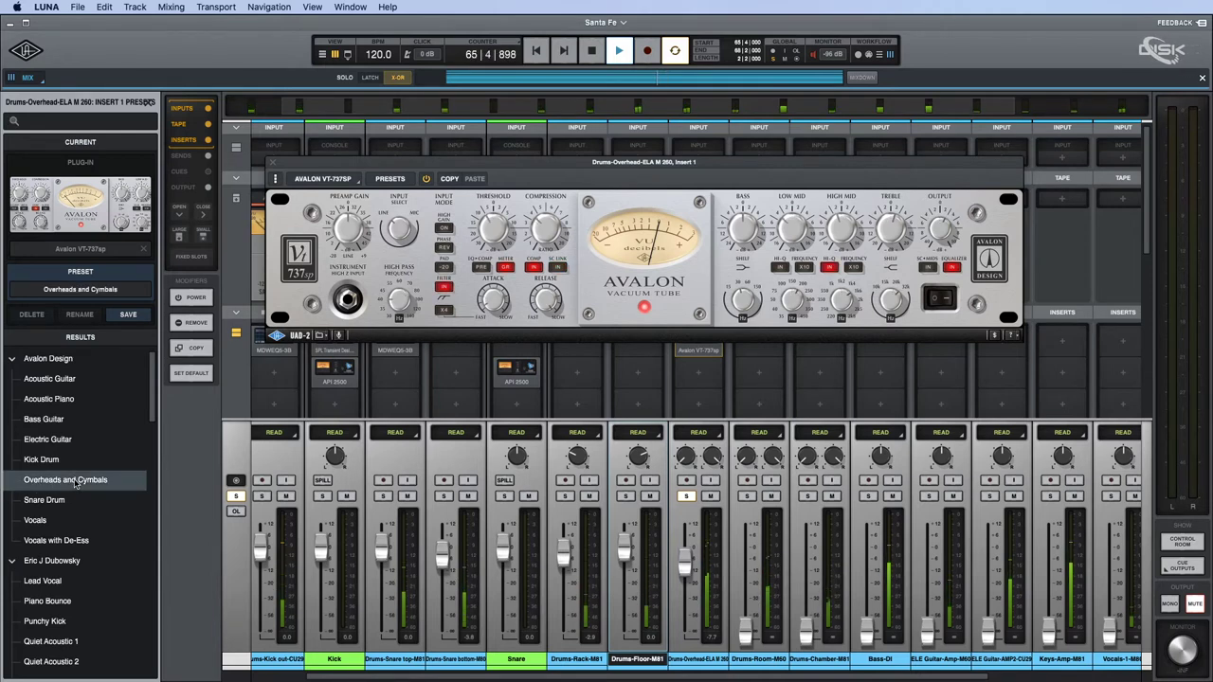
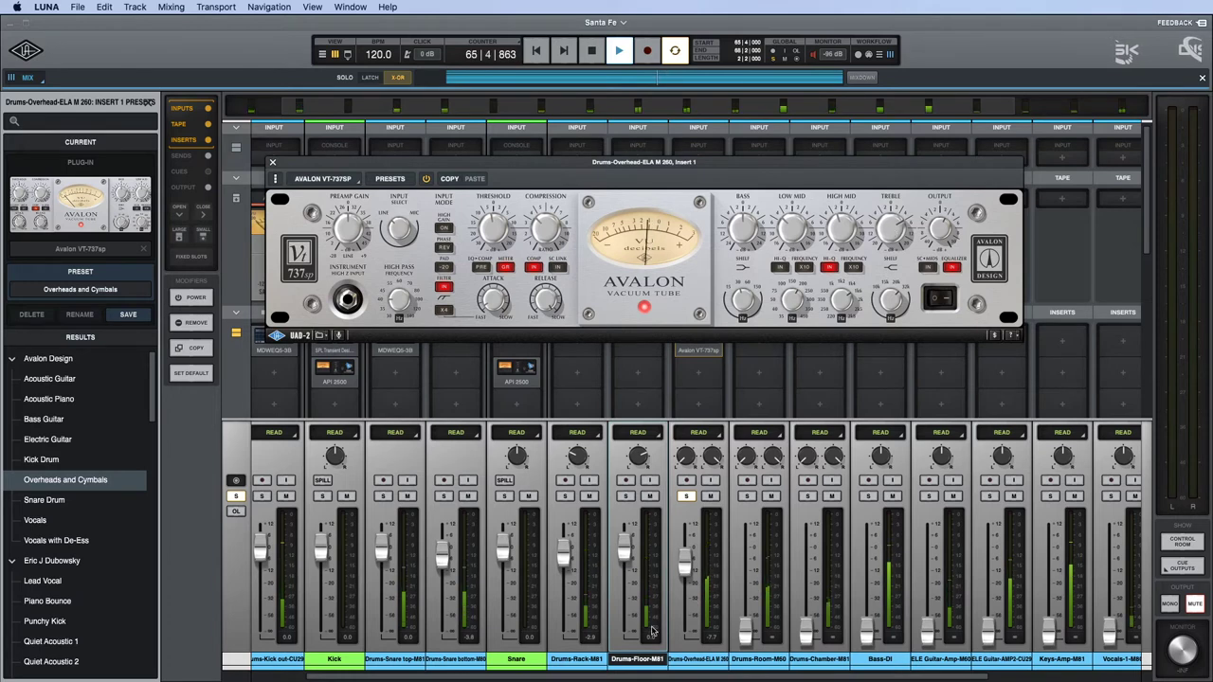
left_click_drag(686, 563, 687, 559)
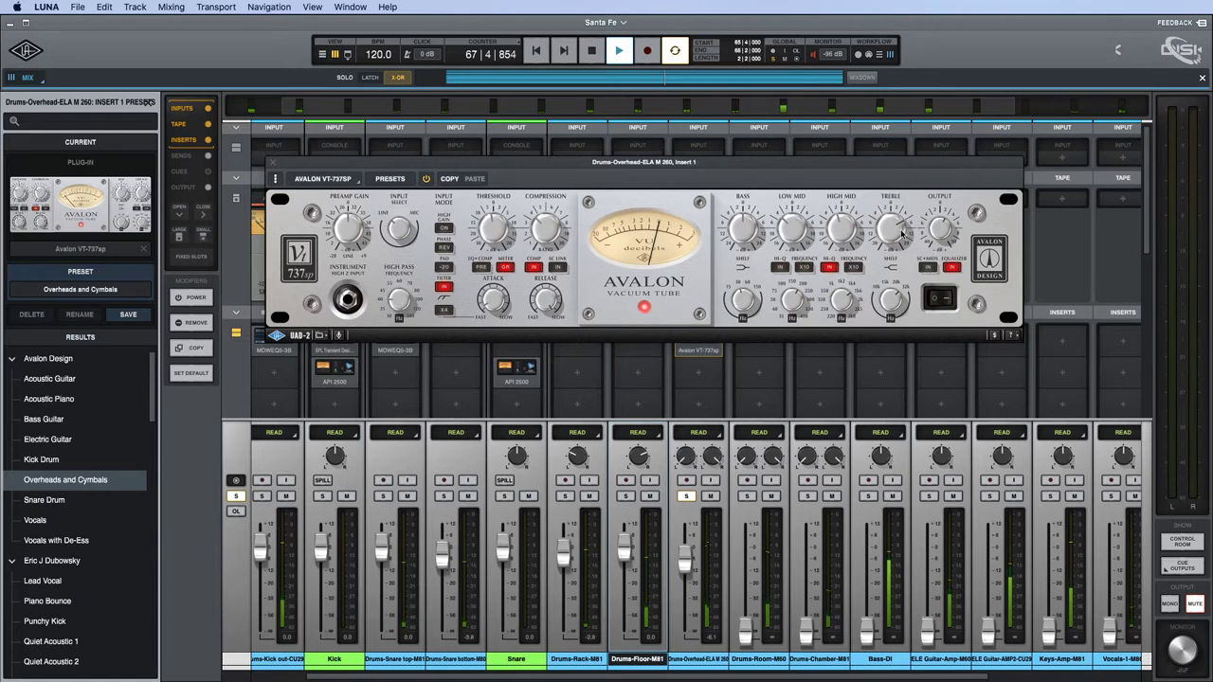
left_click(273, 163)
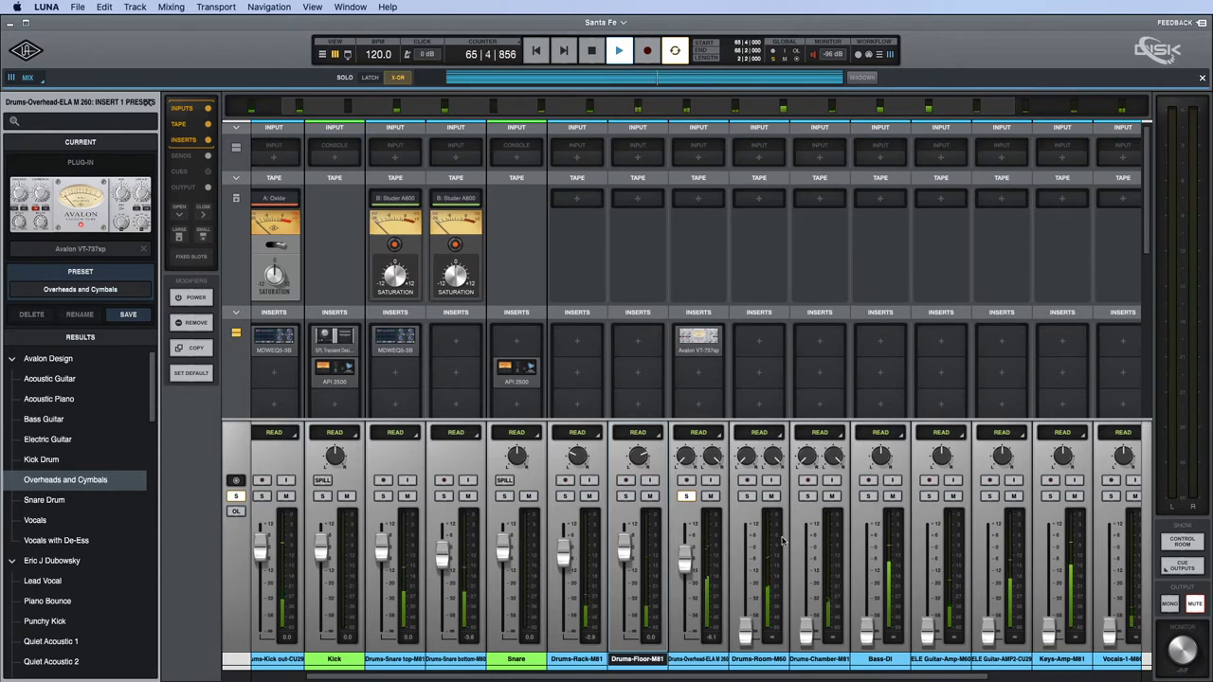
Solo Drums-Room-M60 and Drums-Chamber-M81 in turn to audition them, trying chamber fader levels down to about -12.1 dB.
left_click(747, 496)
mouse_move(746, 632)
left_mouse_down()
mouse_move(749, 567)
mouse_move(747, 635)
left_mouse_up()
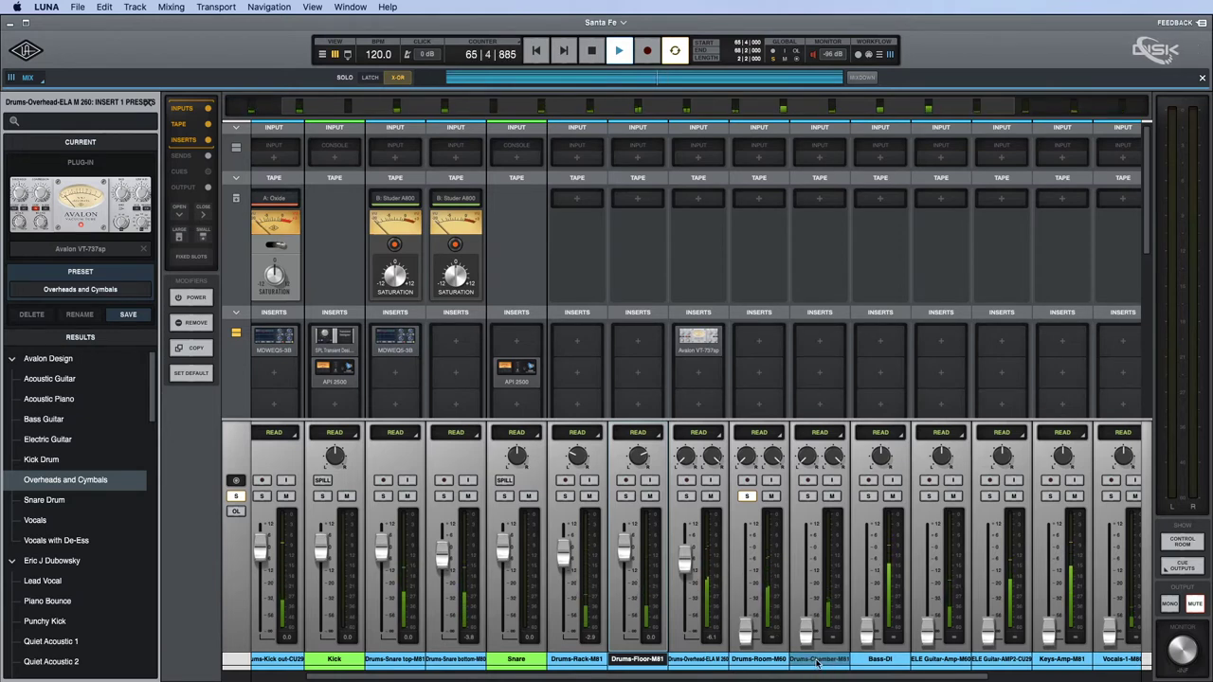
left_click_drag(806, 632, 810, 578)
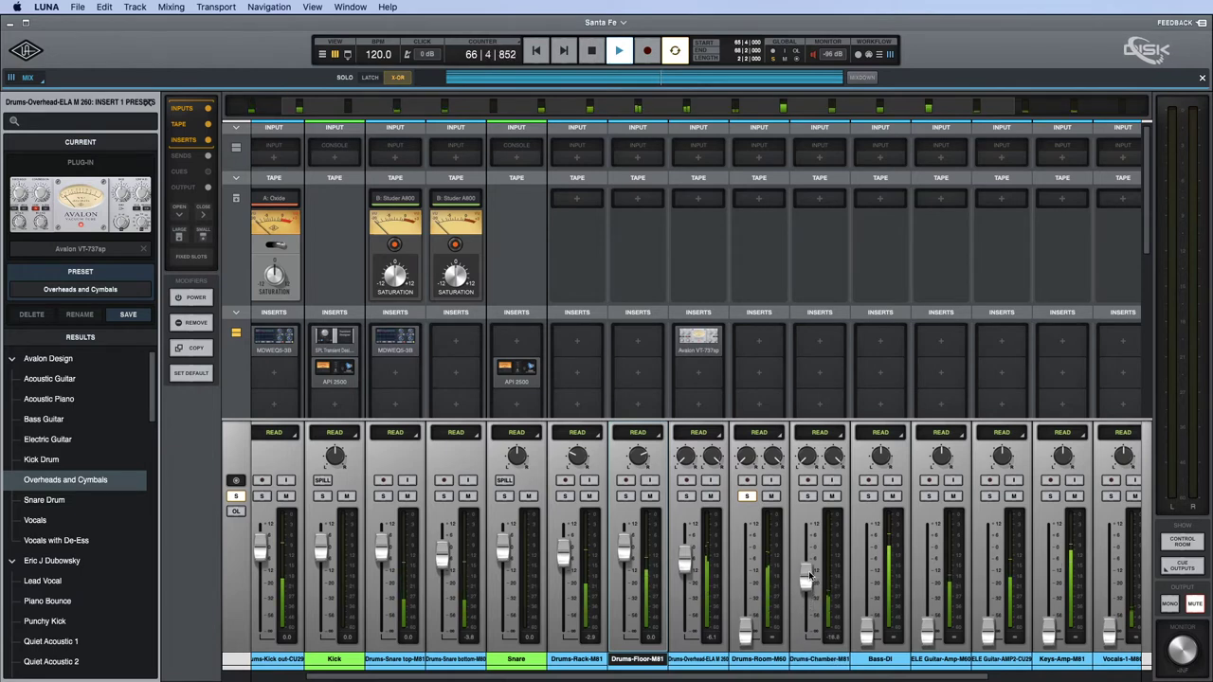
left_click(807, 496)
left_click_drag(812, 582, 812, 566)
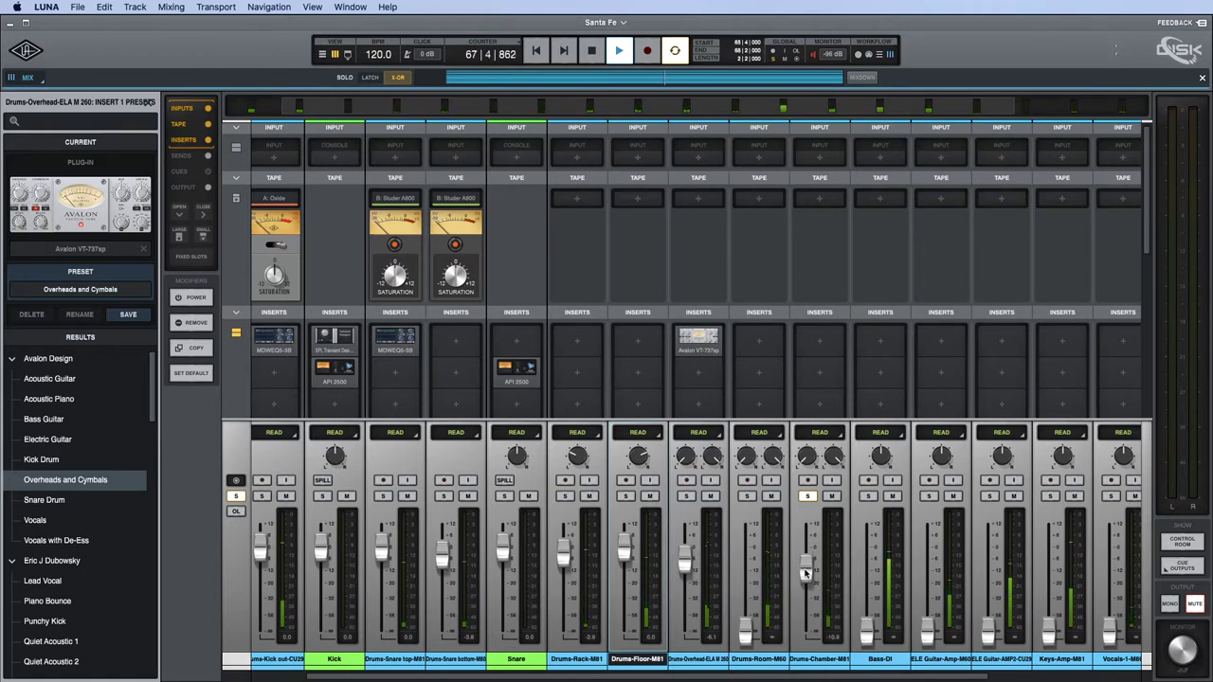
left_click_drag(806, 568, 808, 569)
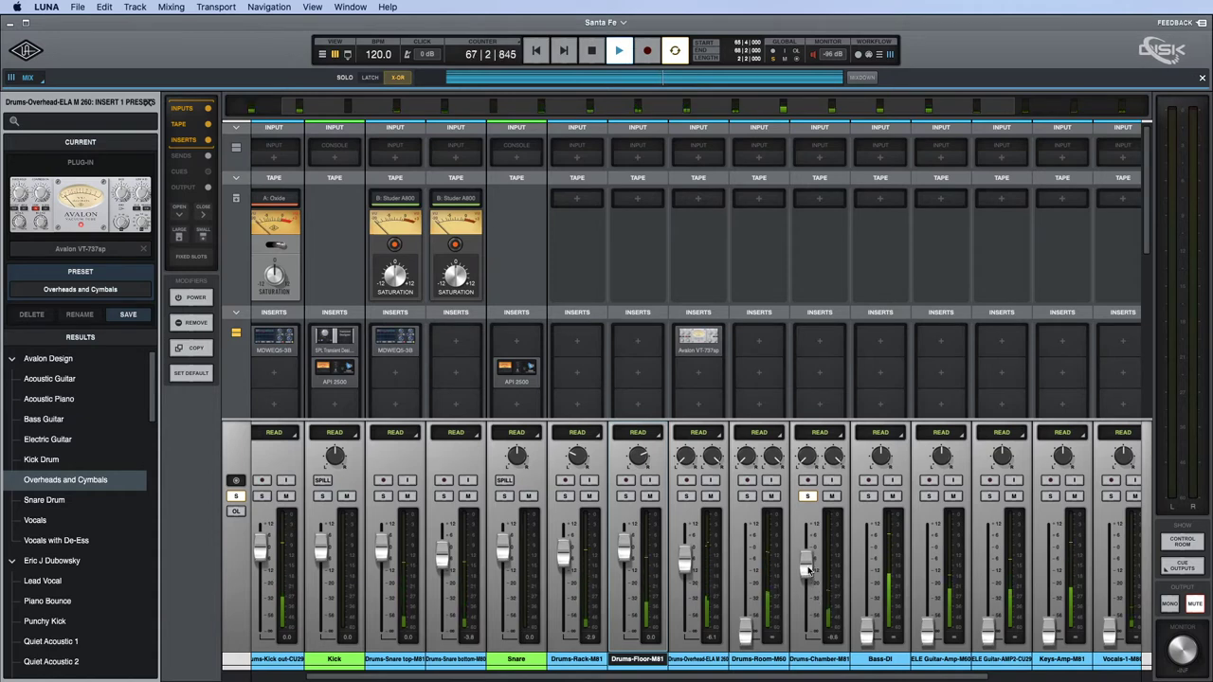
left_click_drag(808, 568, 809, 575)
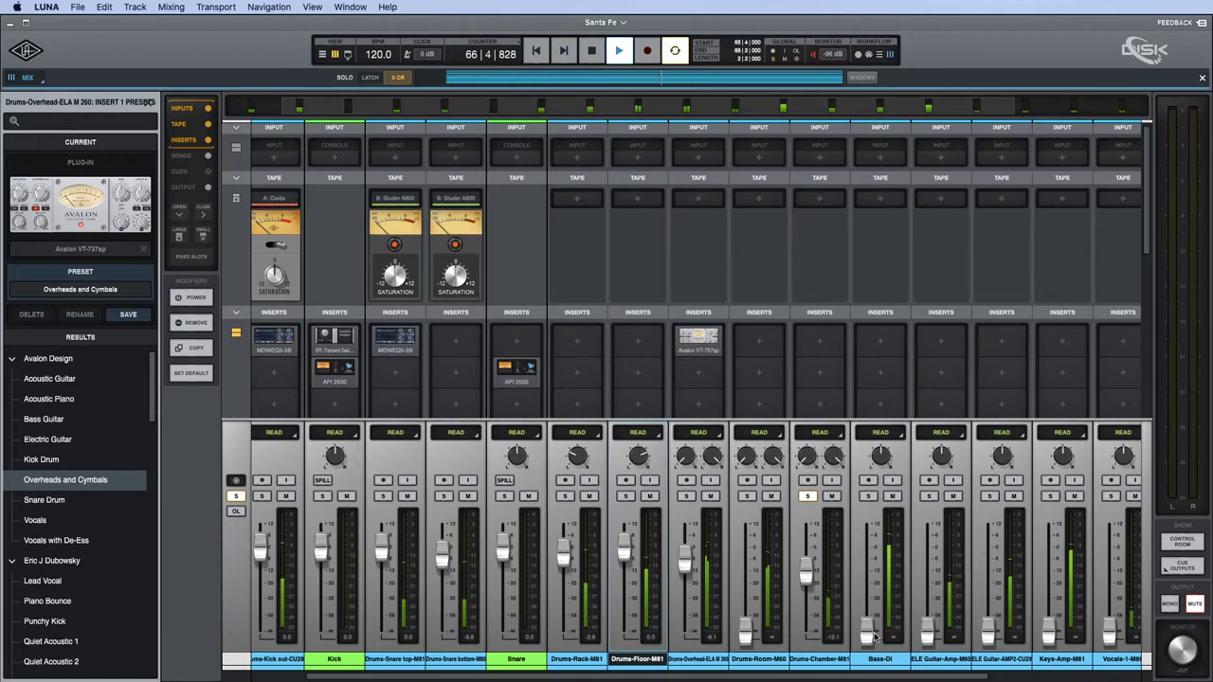
Create one stereo bus named Drums with Neve Summing, placed after Drums-Chamber-M81.
left_click(832, 662)
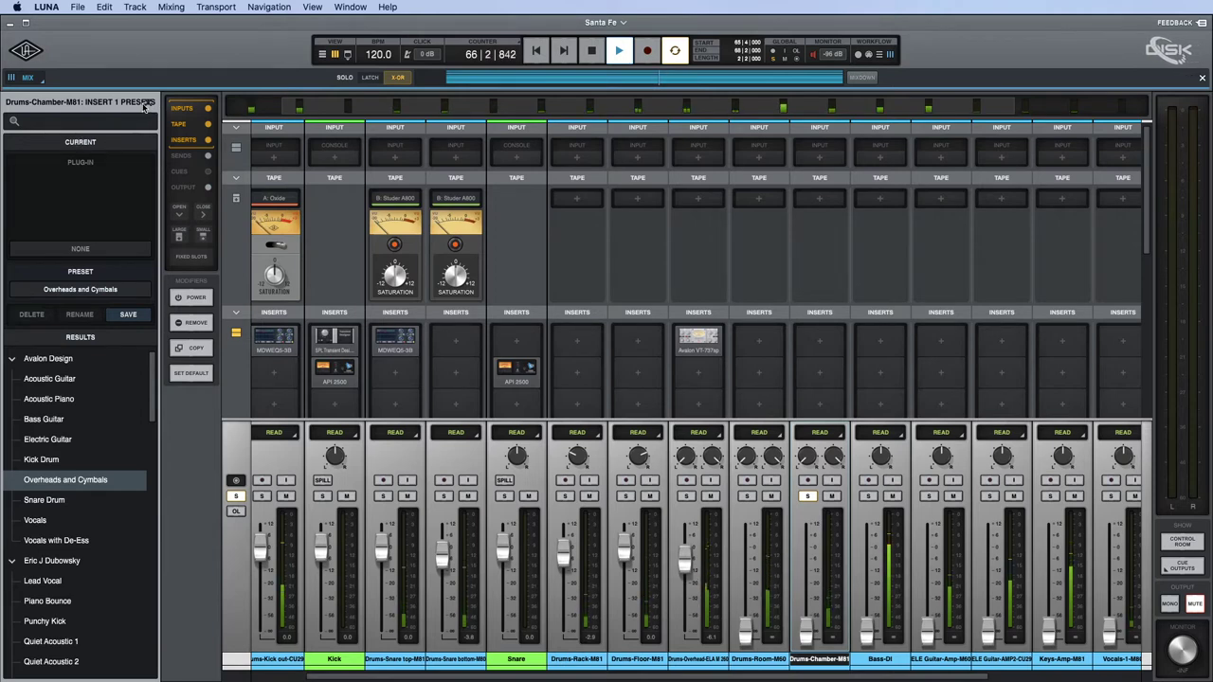
left_click(148, 104)
left_click(12, 124)
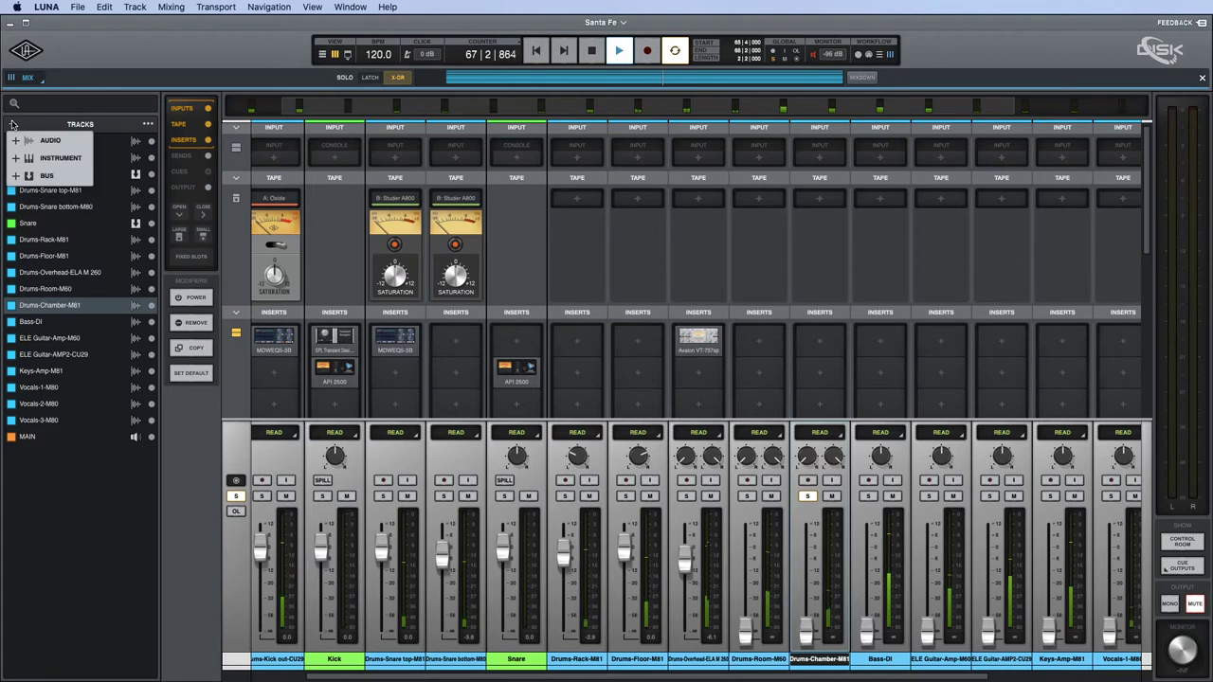
left_click(46, 176)
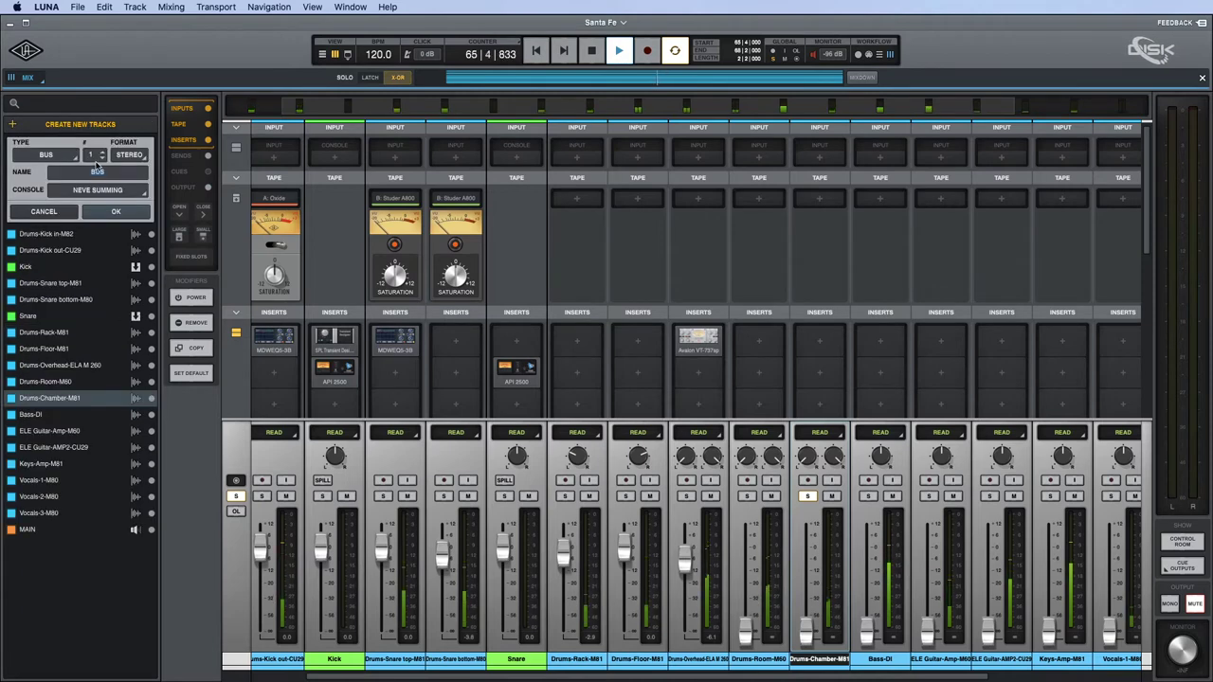
double_click(118, 173)
type("Drums")
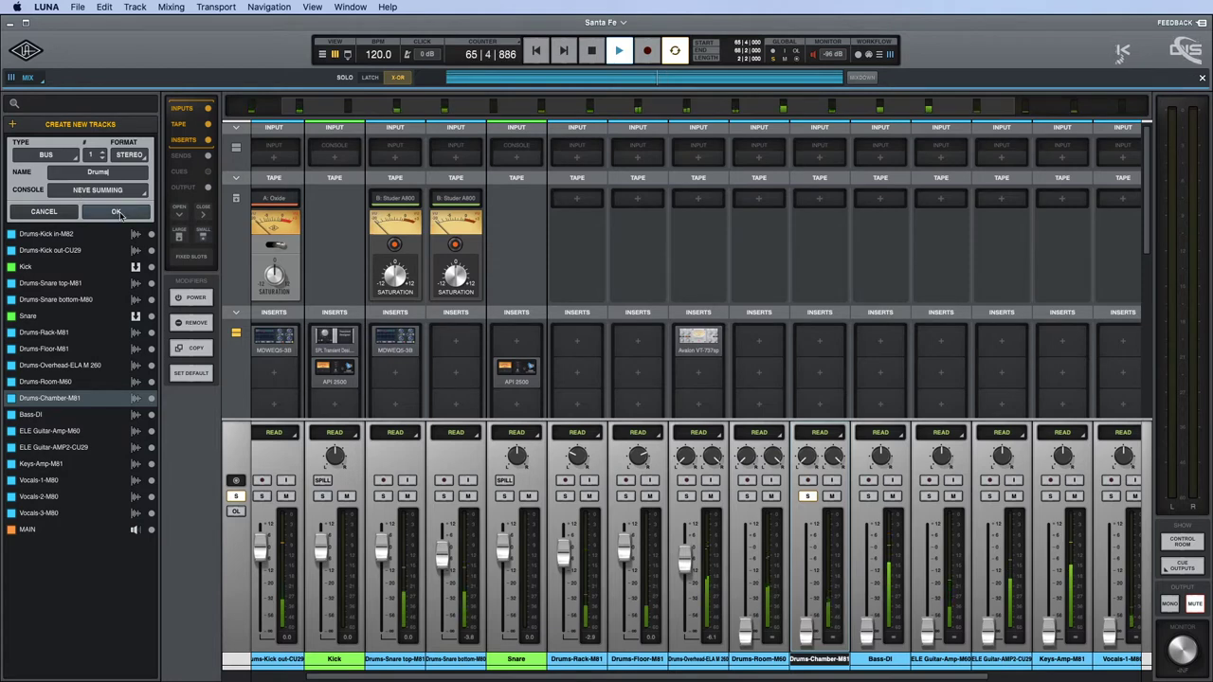
key("Return")
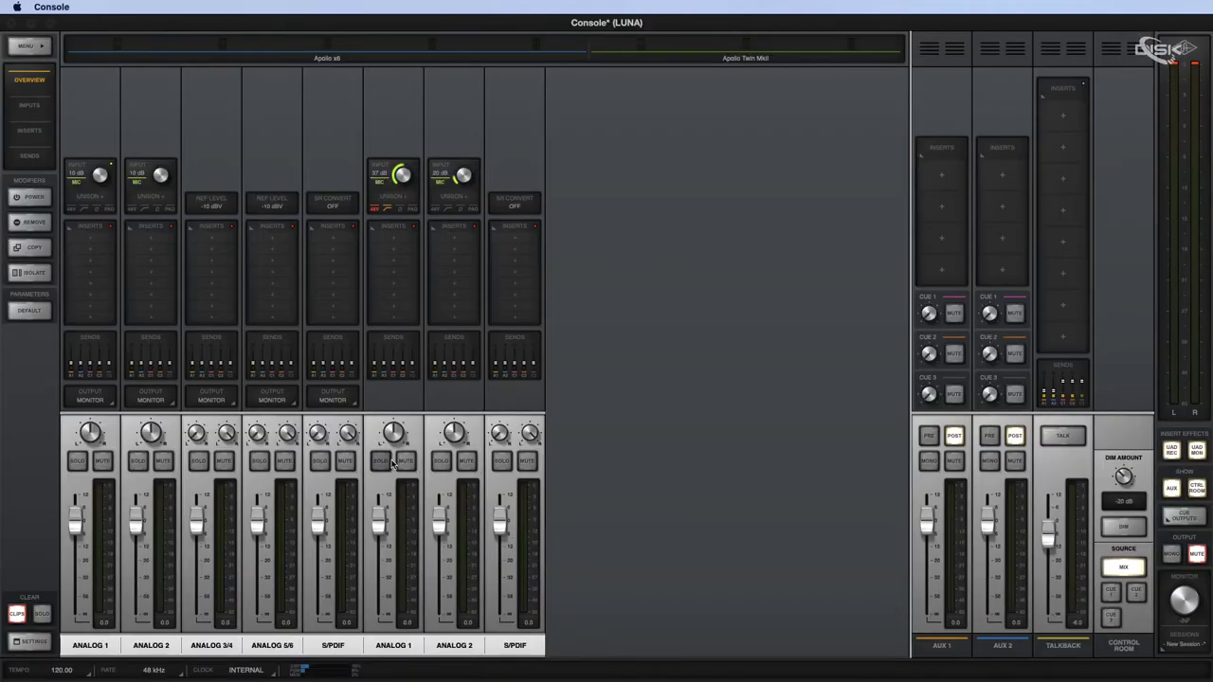
Solo the Apollo Twin MkII's Analog 1 input in Console and switch back to LUNA.
left_click(386, 461)
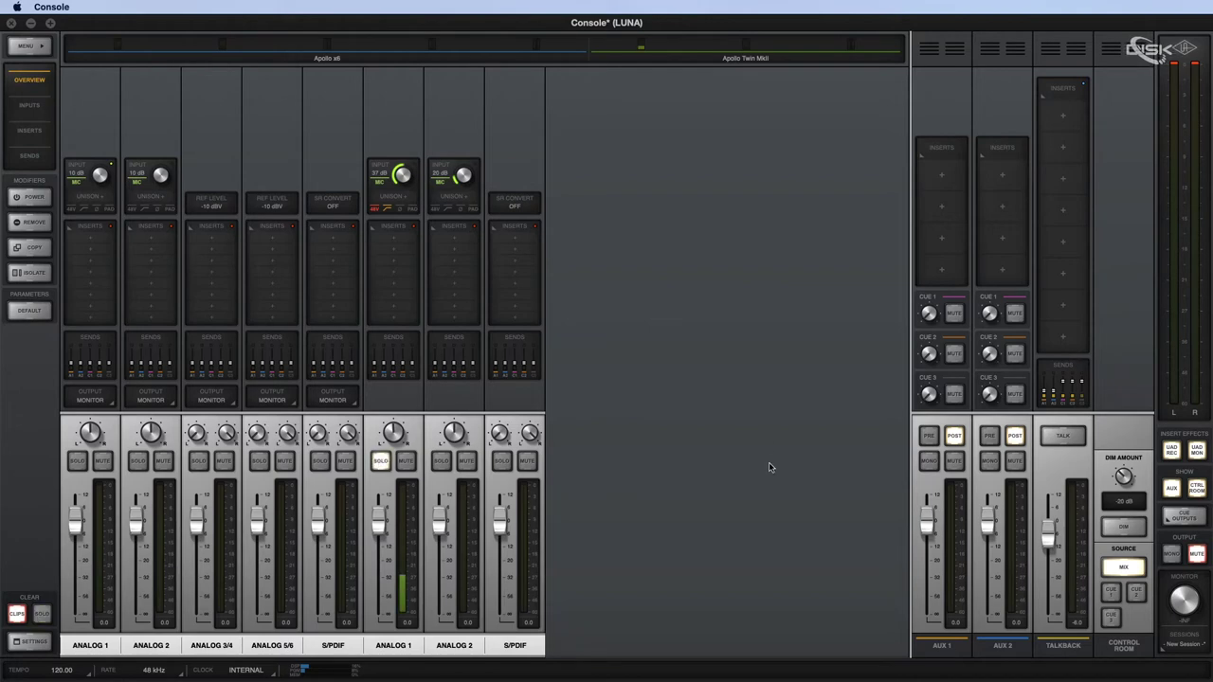
key("super+Tab")
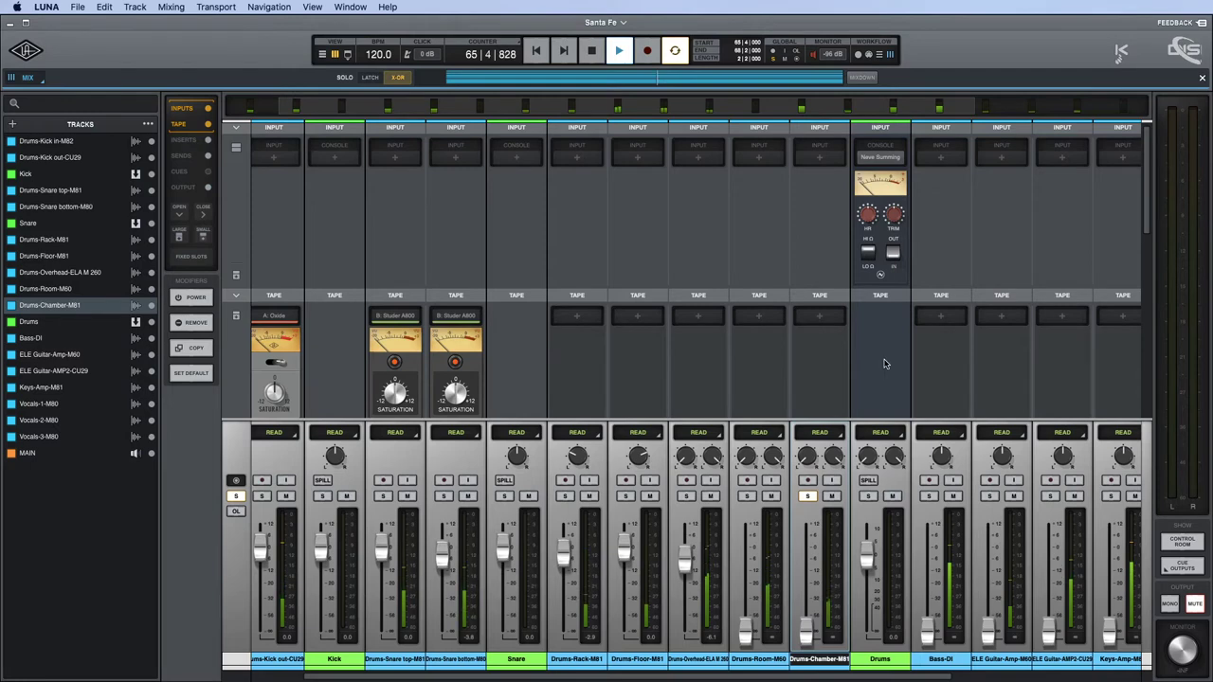
Route the outputs of Kick, Snare, Drums-Rack, Drums-Floor, Drums-Overhead, Drums-Room and Drums-Chamber to the Drums bus.
scroll(885, 367, "down", 10)
scroll(884, 367, "up", 5)
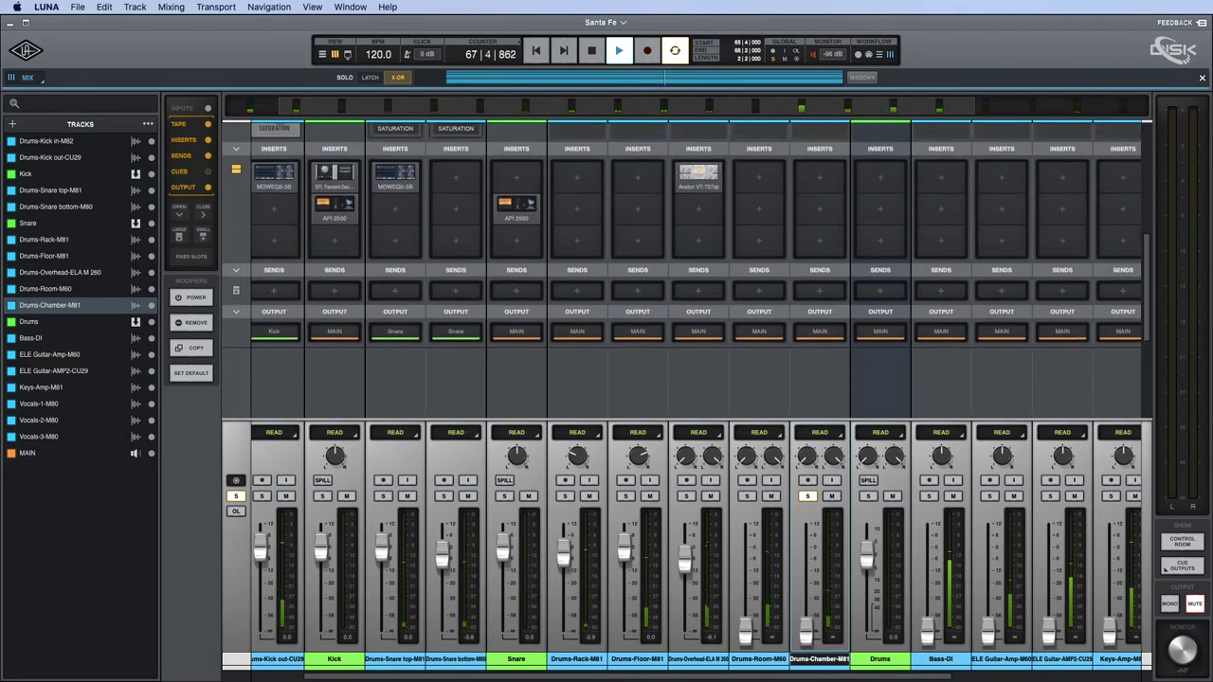
left_click(757, 661, "shift")
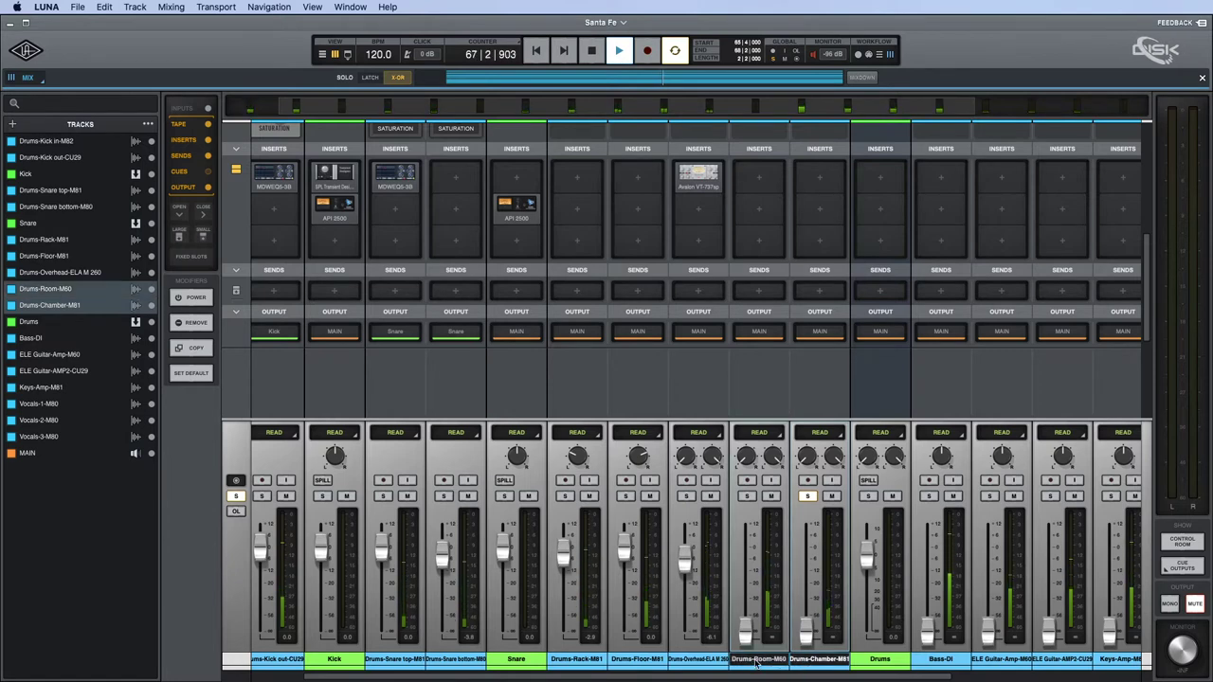
left_click(699, 660, "shift")
left_click(638, 659, "shift")
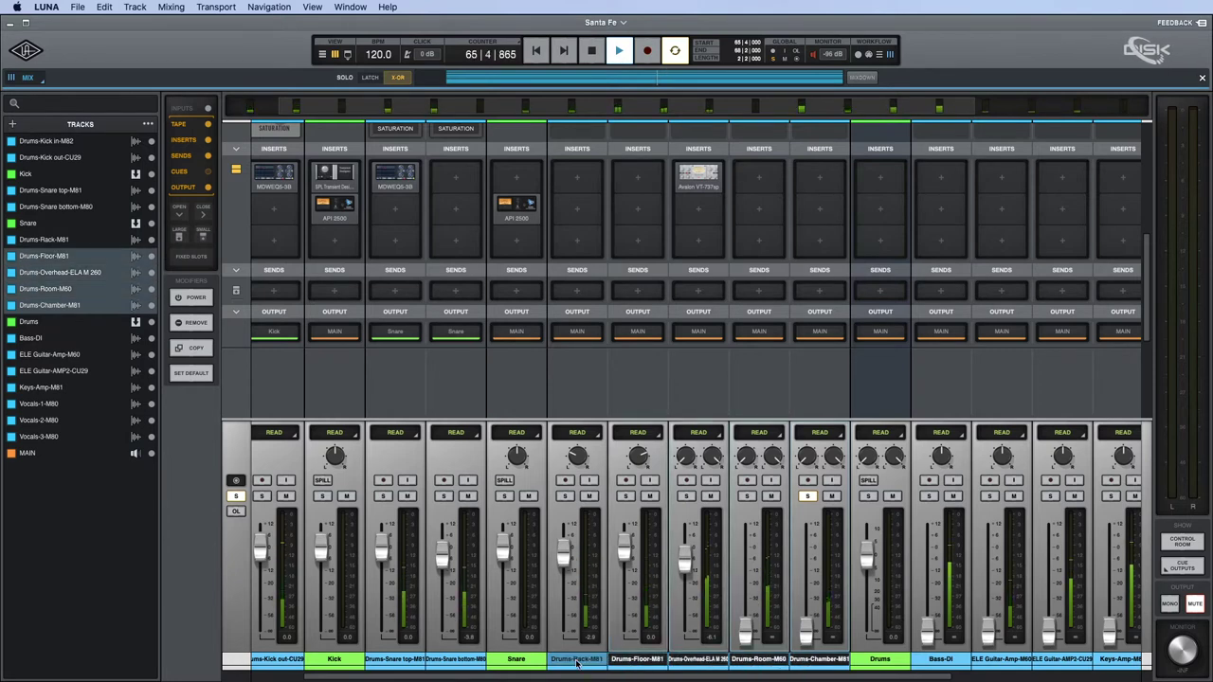
left_click(576, 659, "shift")
left_click(517, 660, "shift")
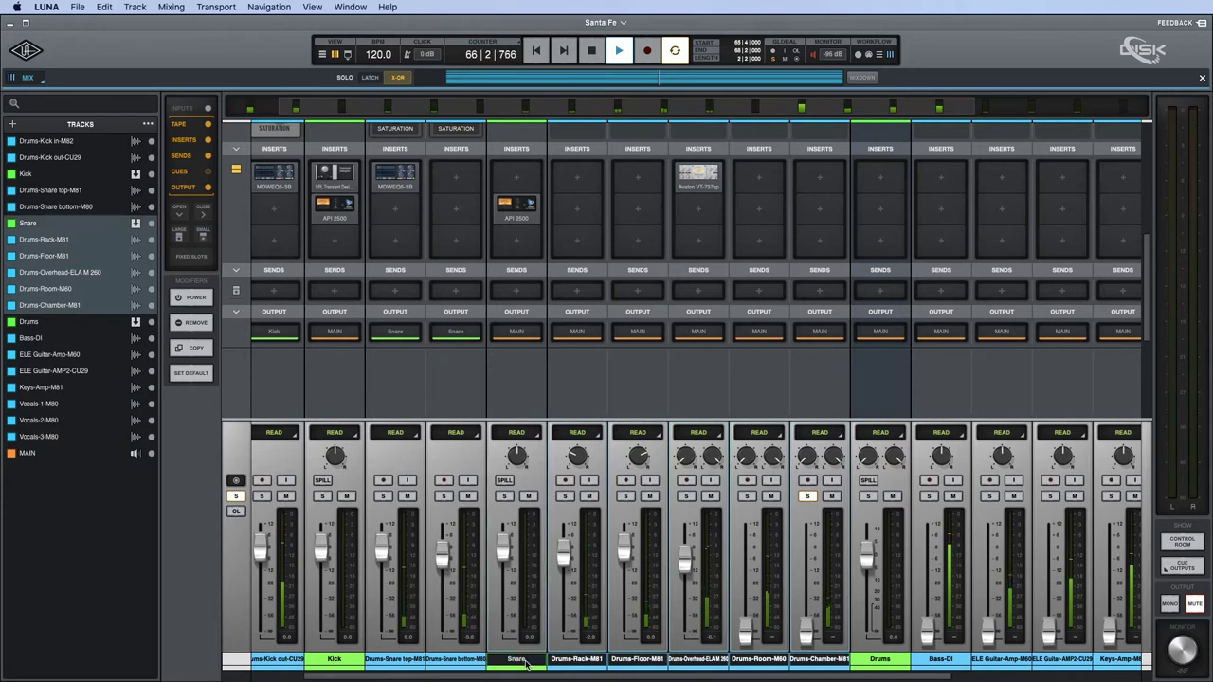
left_click(336, 660, "shift")
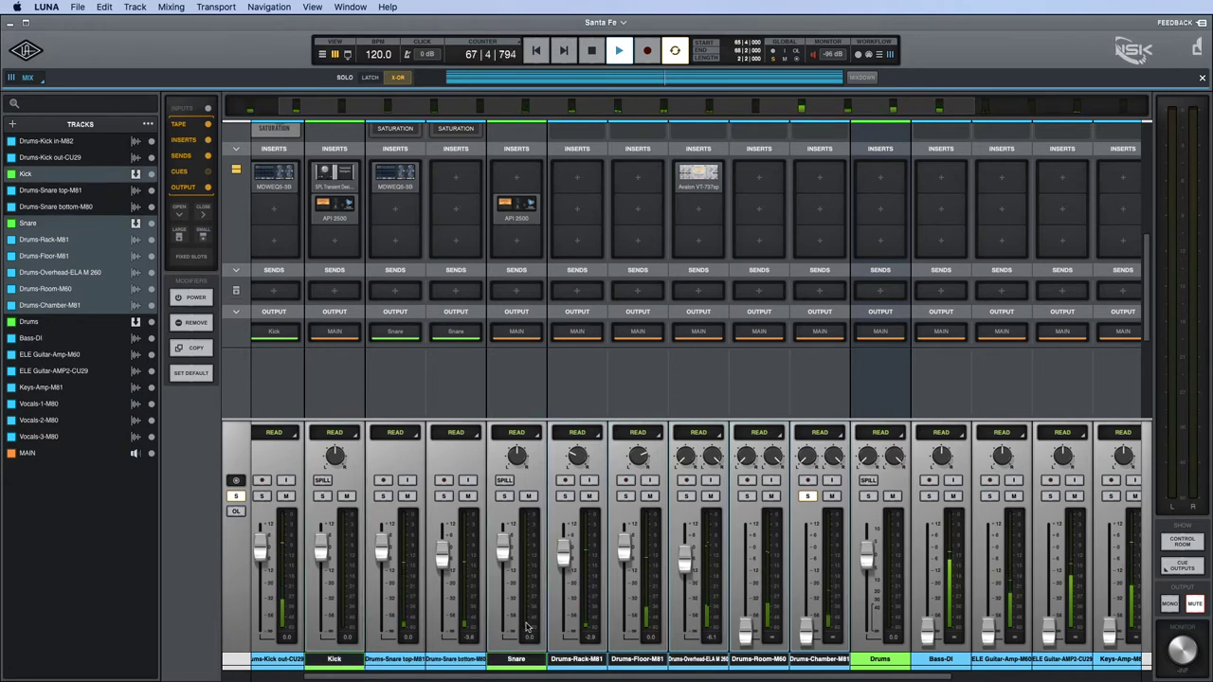
left_click(335, 334)
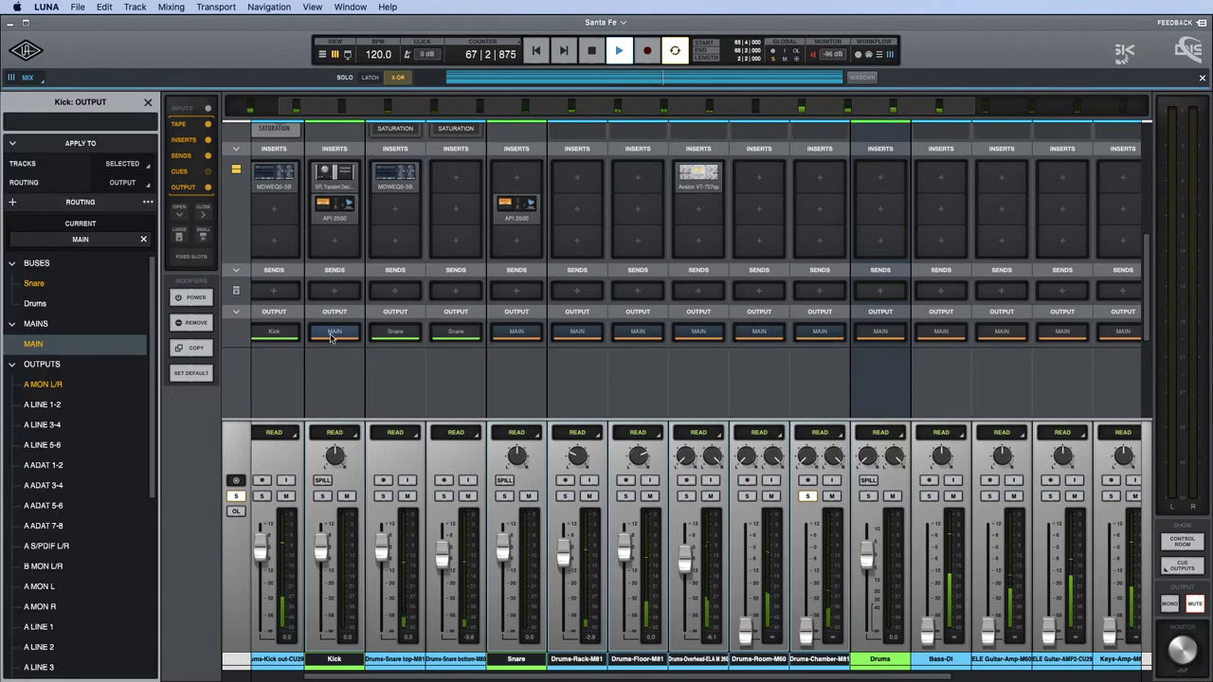
left_click(51, 305)
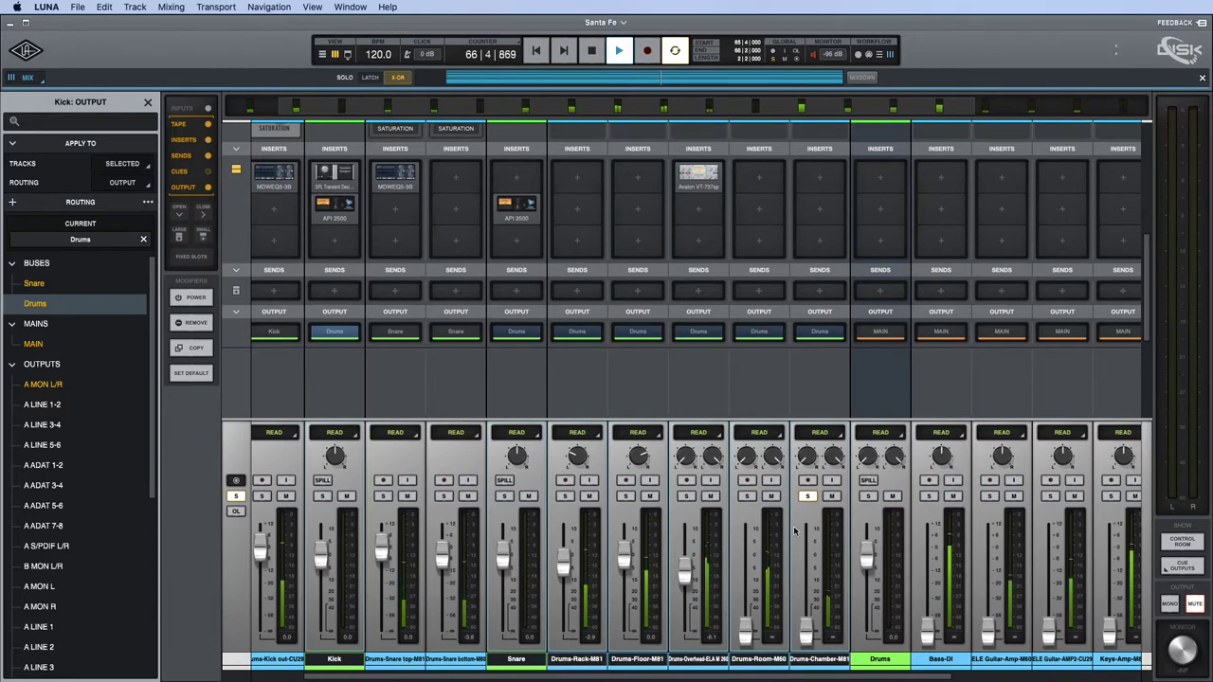
Solo the Drums bus, lower its fader to about -5.8 dB, and stop playback at its Neve Summing section.
left_click(868, 496)
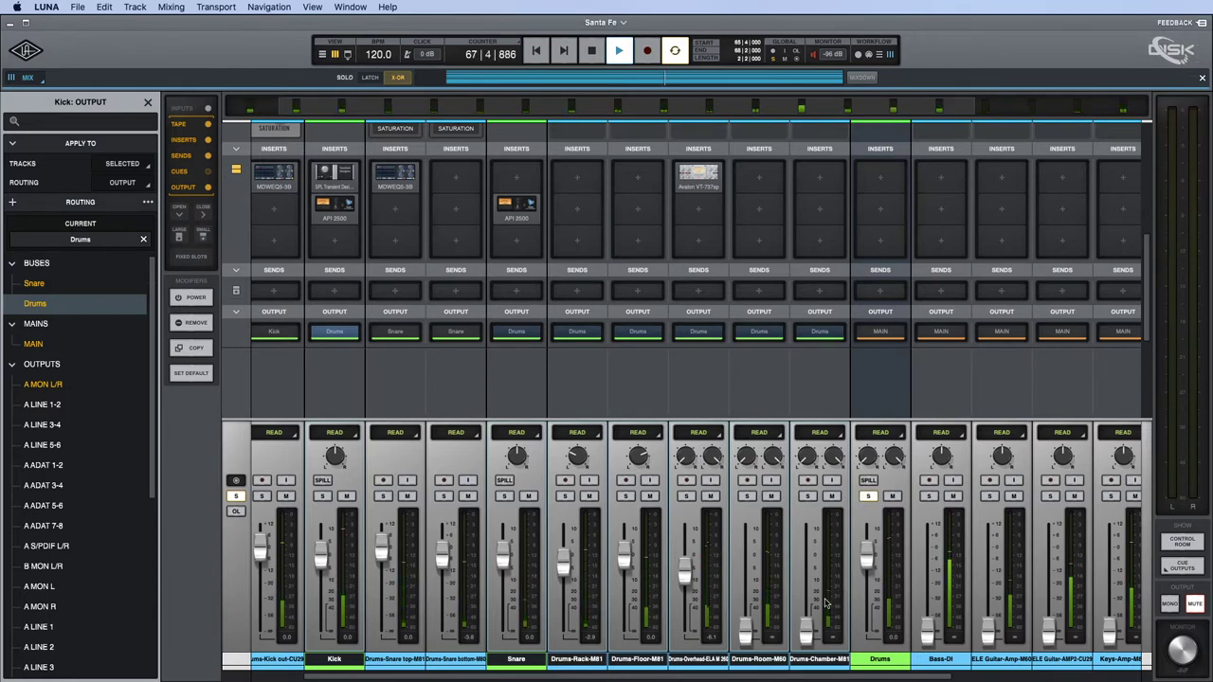
mouse_move(873, 563)
left_mouse_down()
mouse_move(865, 582)
mouse_move(866, 572)
left_mouse_up()
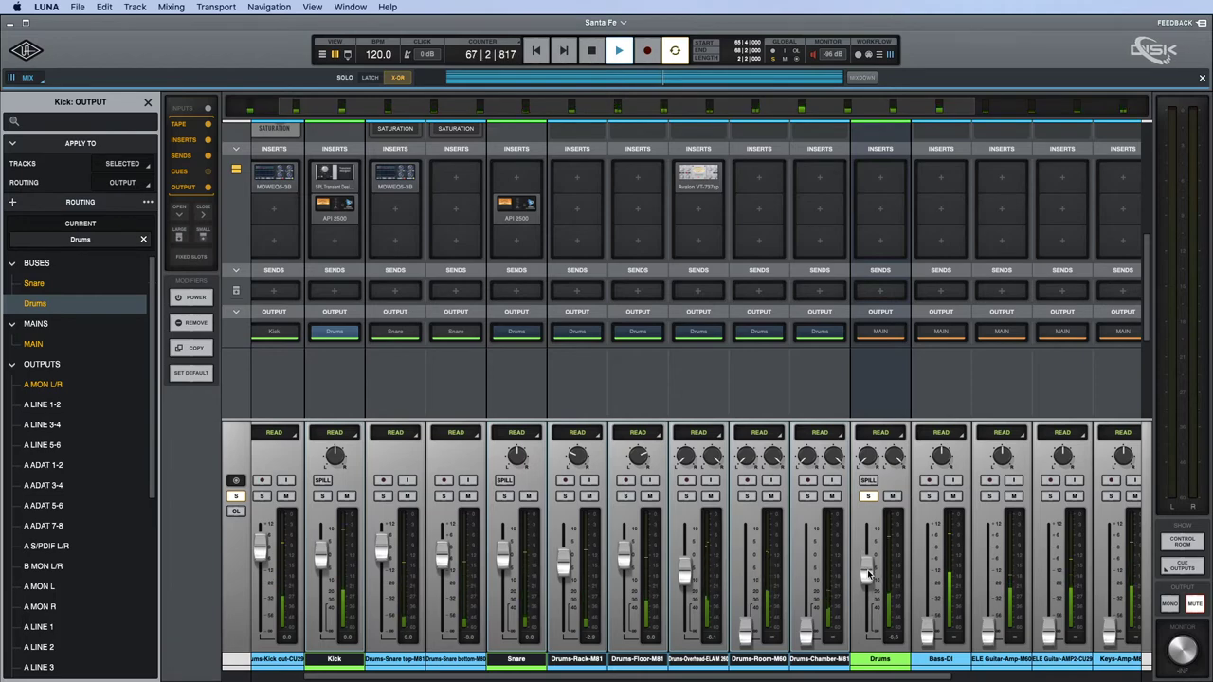
scroll(846, 536, "right", 2)
scroll(749, 195, "up", 5)
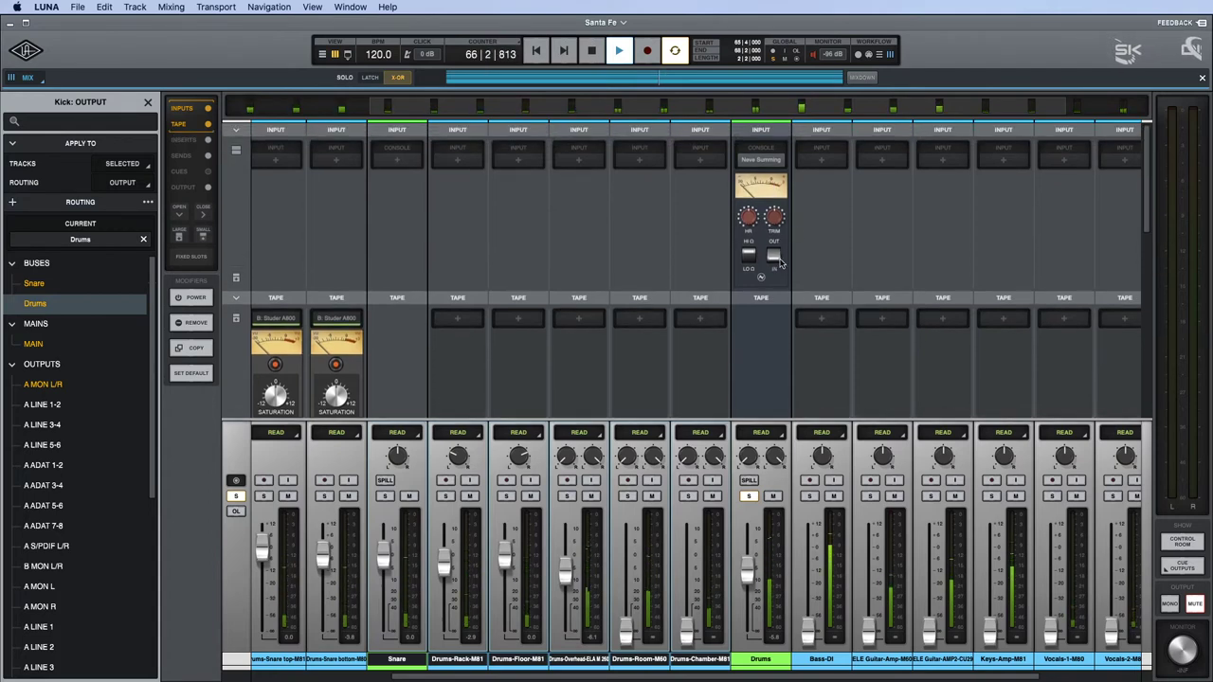
key("space")
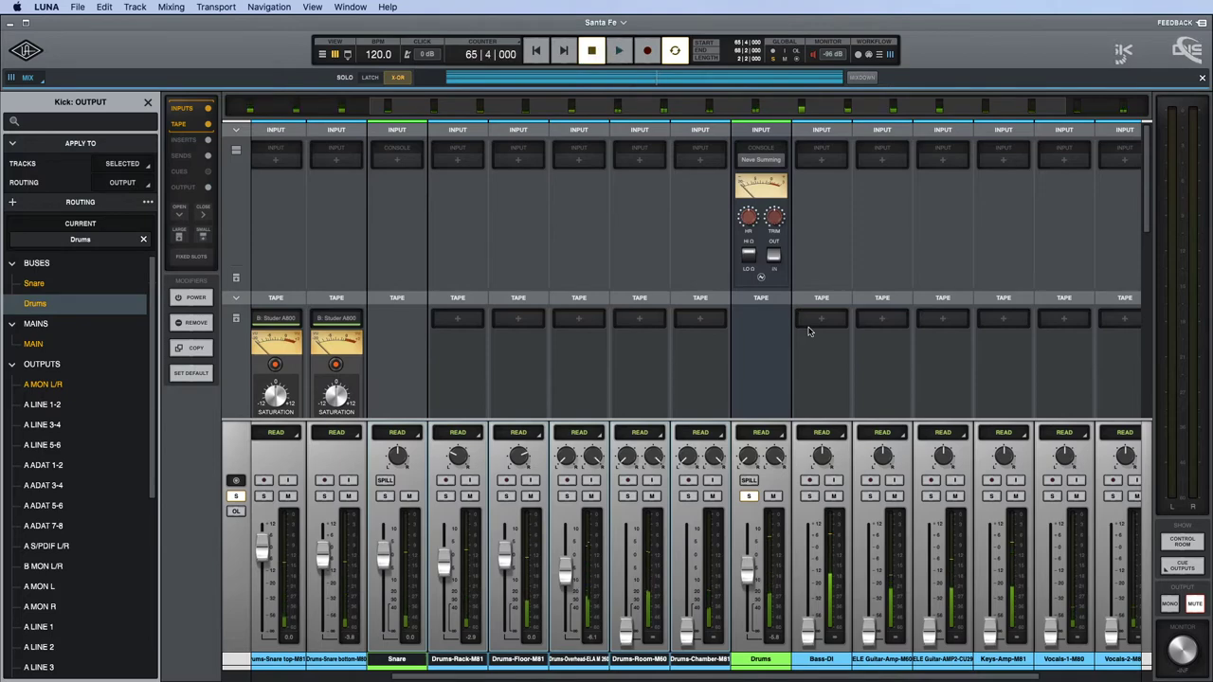
Fit the whole song in the timeline, place the playhead before the clips at bar 6, and briefly audition from there.
key("super+equal")
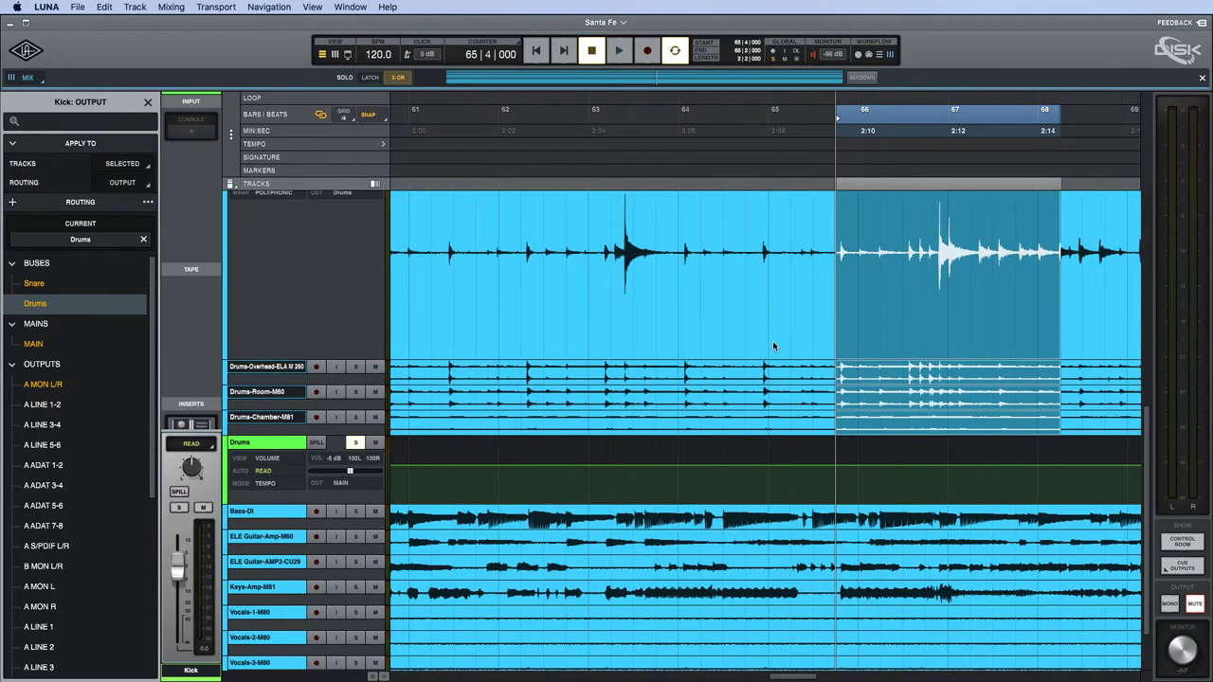
key("z")
scroll(718, 376, "up", 2)
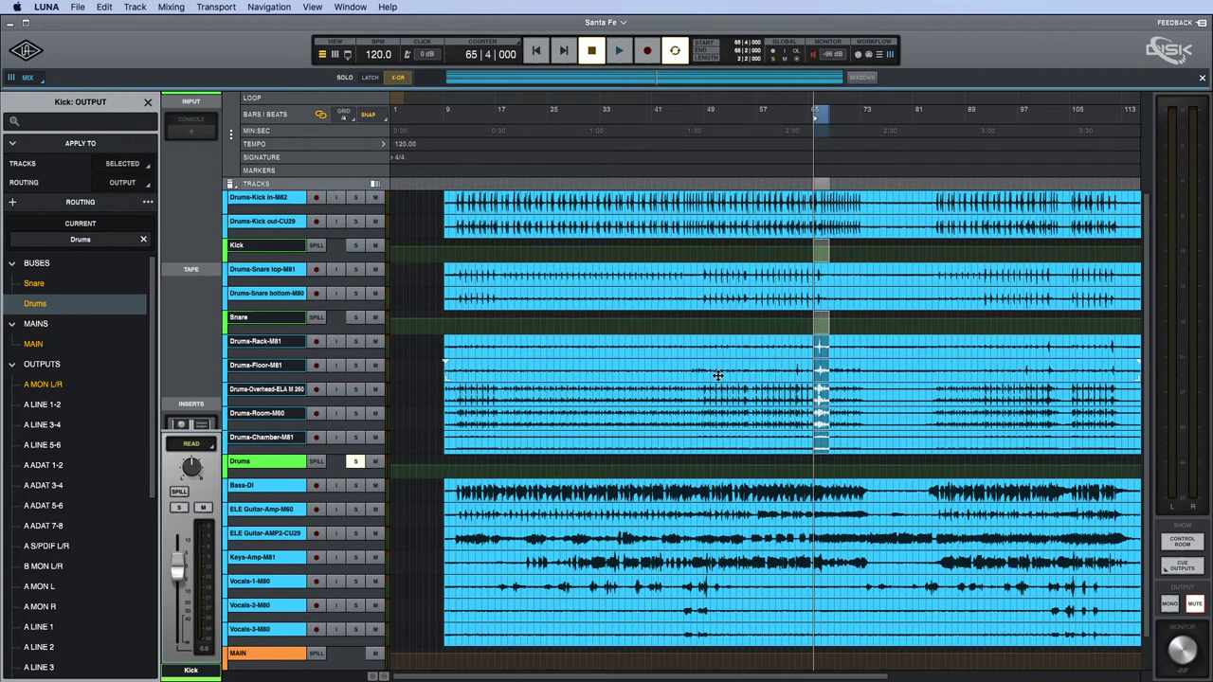
left_click(427, 365)
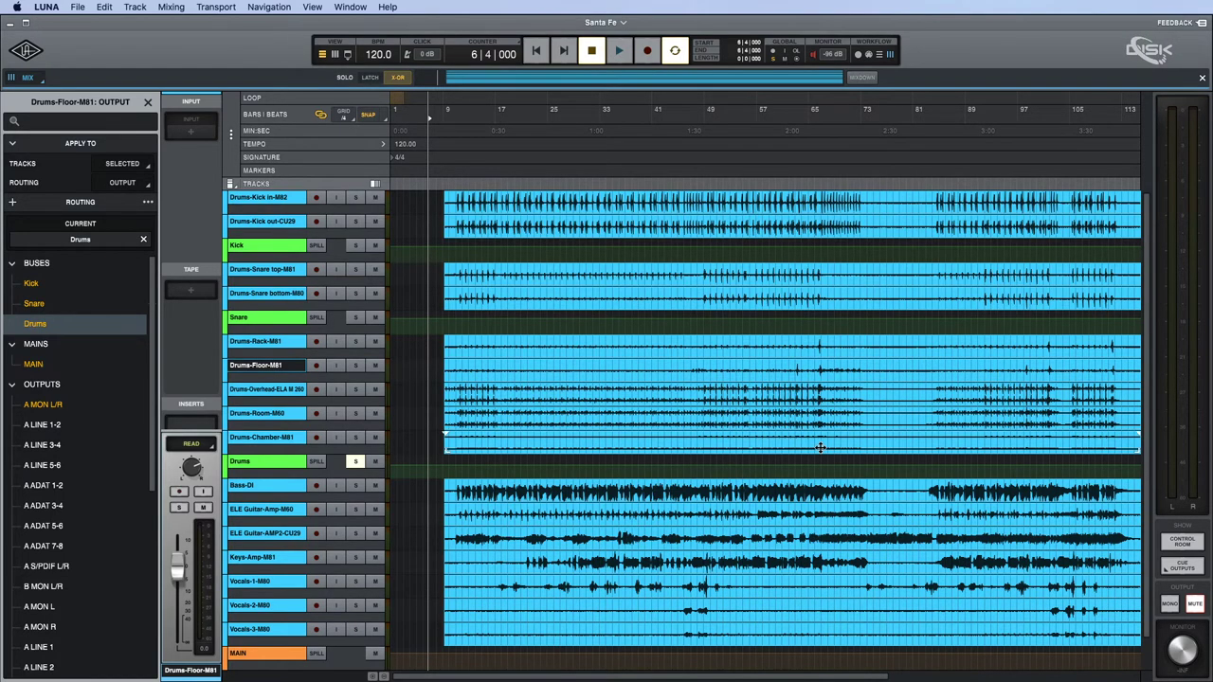
key("super+equal")
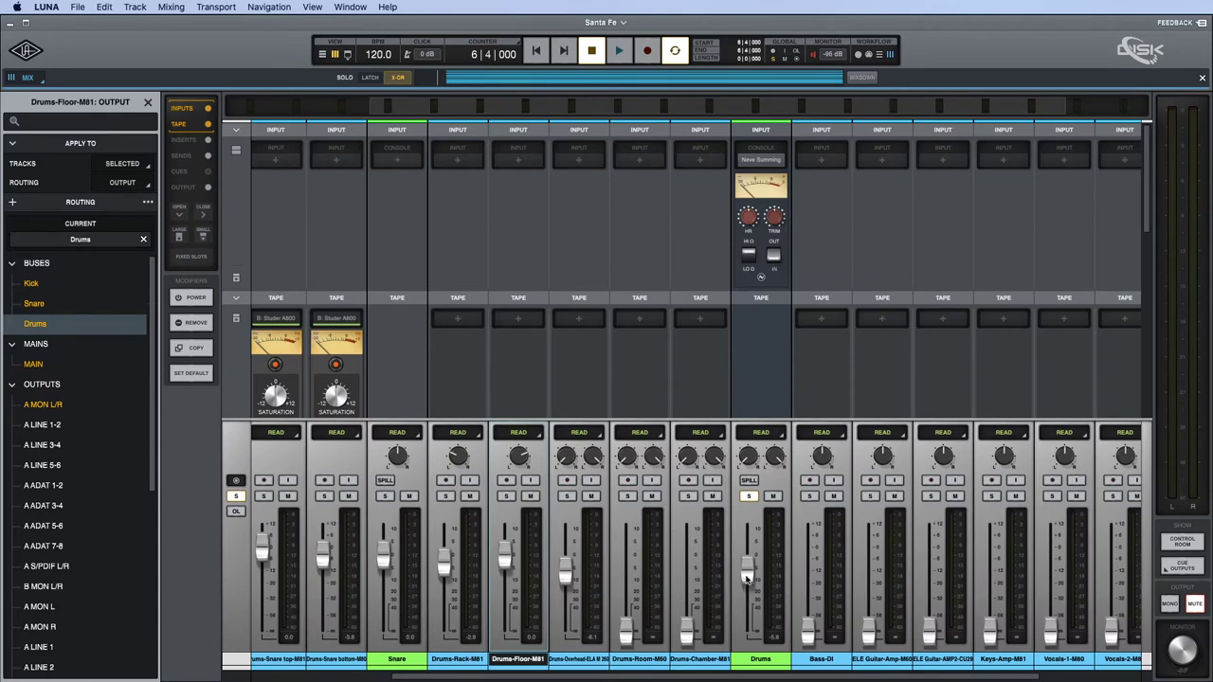
key("space")
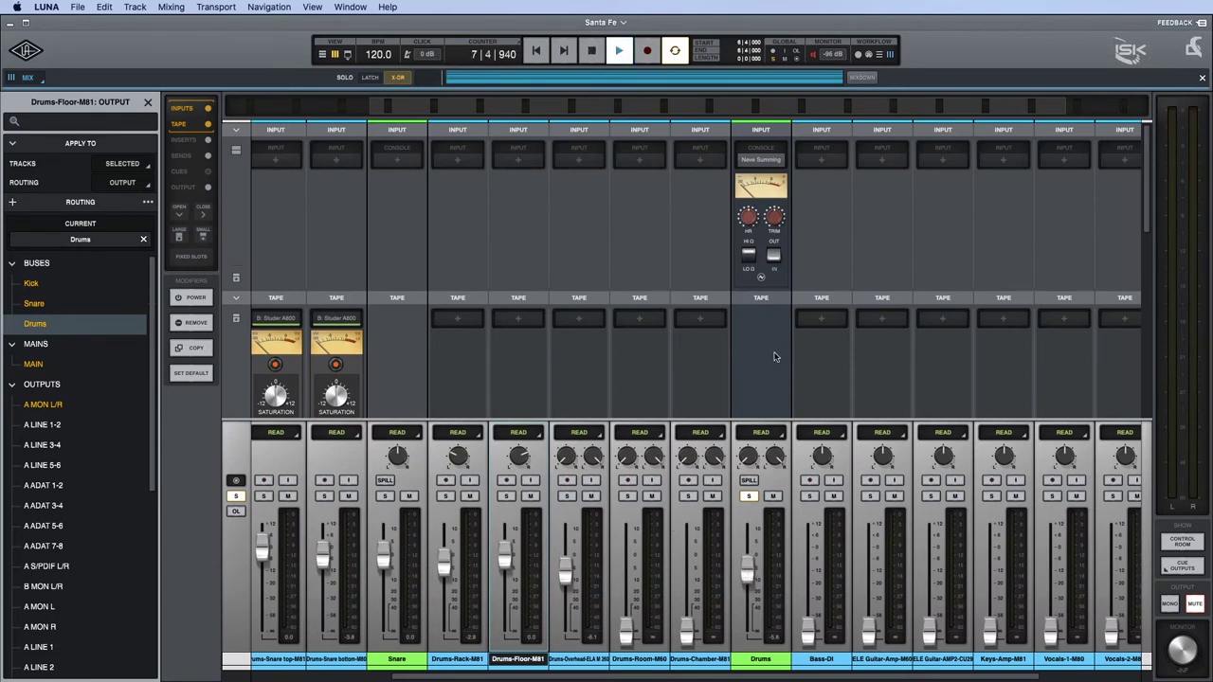
key("space")
Select the Drums-Kick out-CU29 clip in the timeline and start playback from its beginning.
key("super+equal")
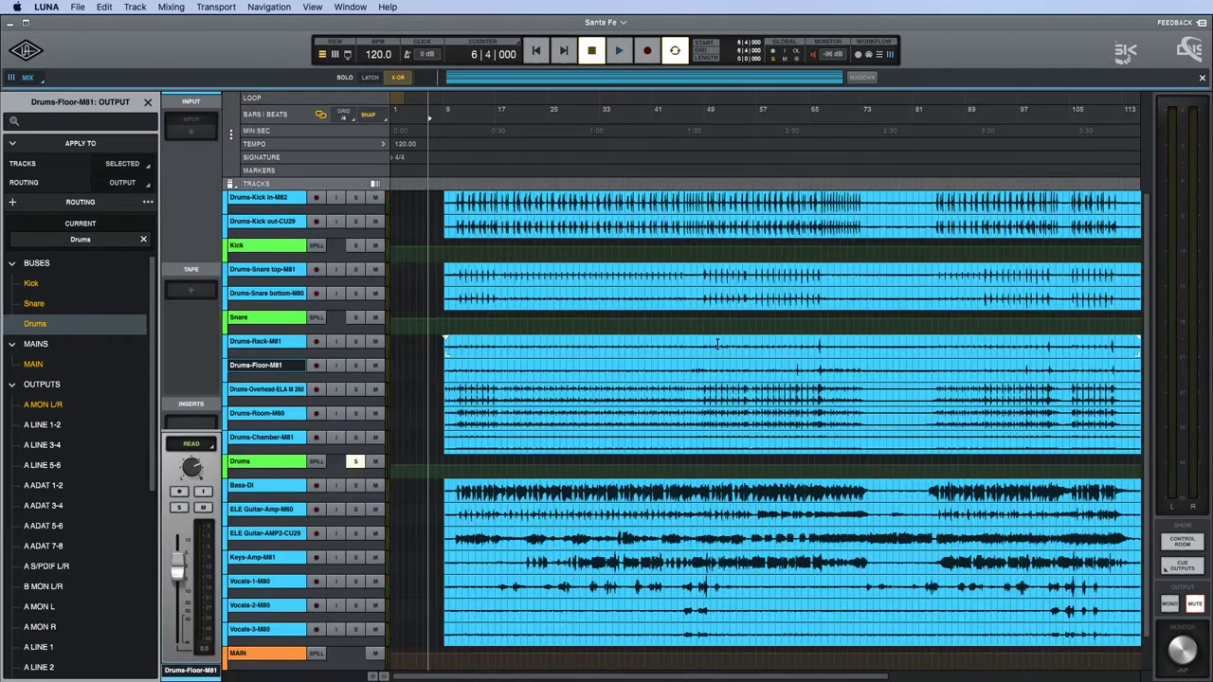
left_click(660, 229)
key("space")
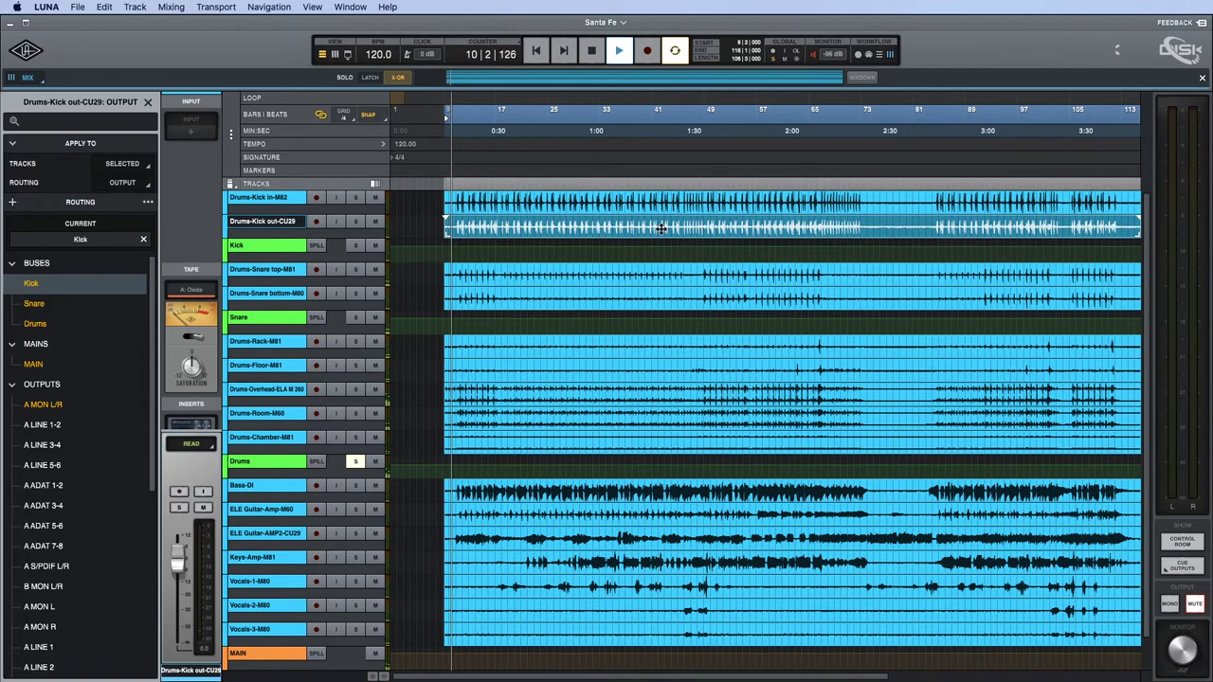
Pull the Kick, Snare, Drums-Rack-M81, Drums-Floor-M81 and Drums-Overhead faders all the way down in the mixer.
key("super+equal")
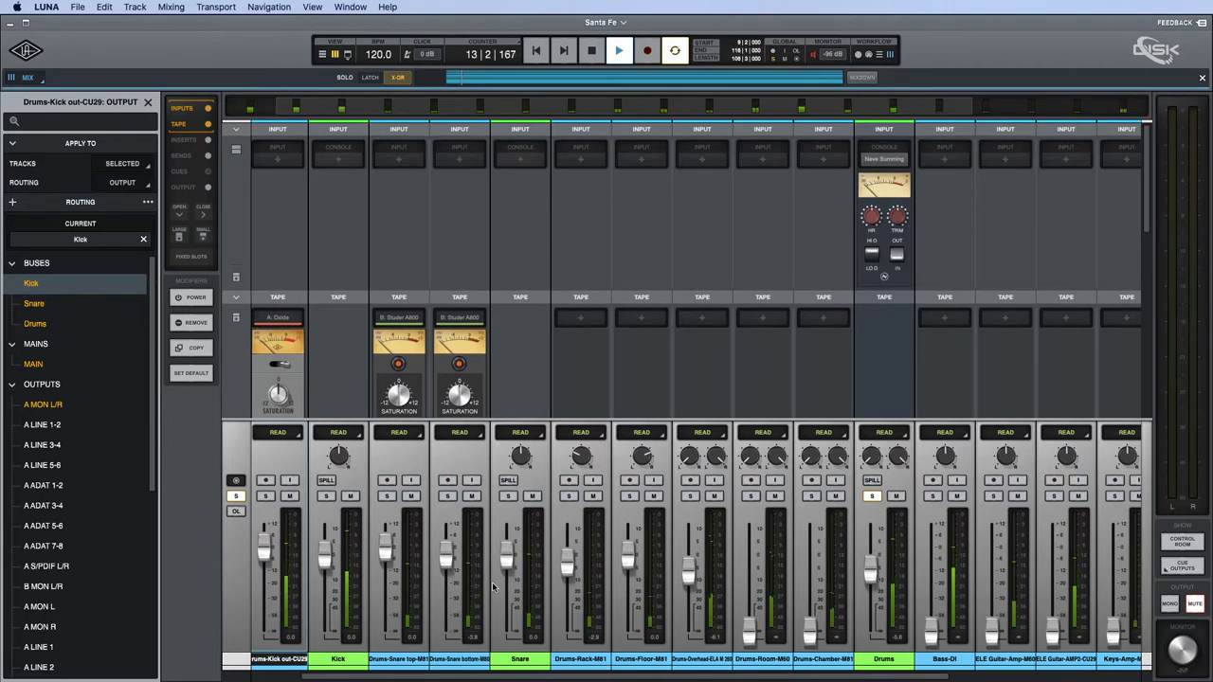
left_click_drag(324, 558, 324, 601)
left_click_drag(506, 555, 508, 633)
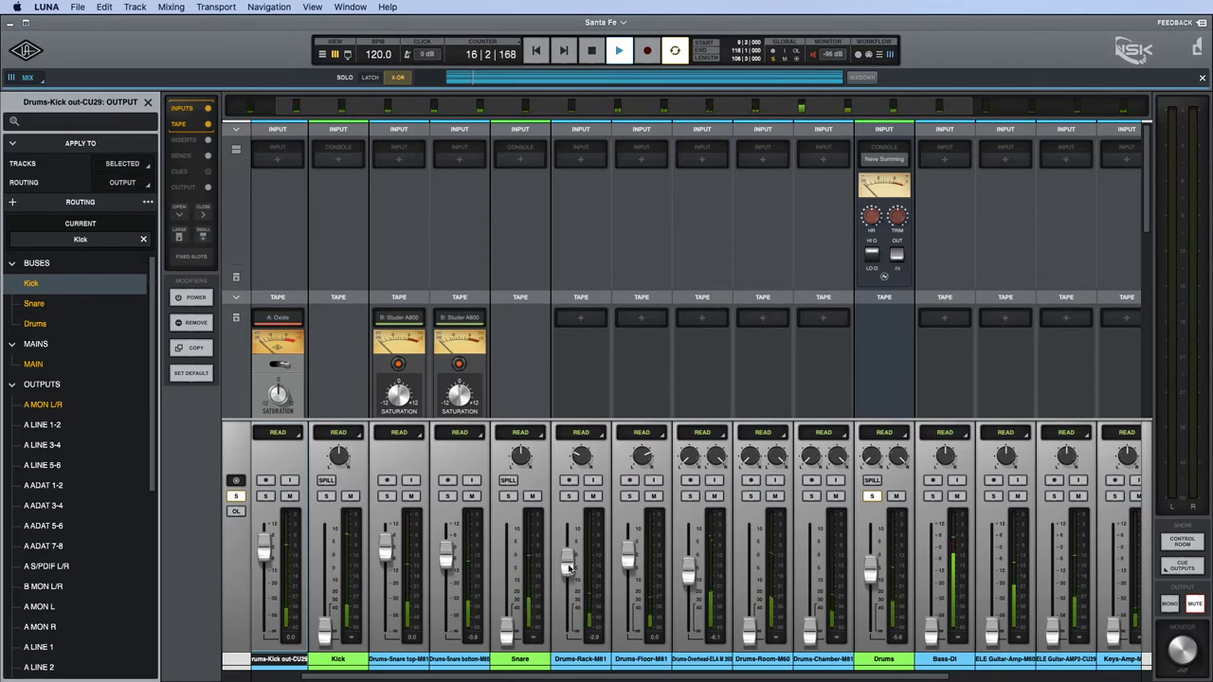
left_click_drag(566, 561, 566, 633)
left_click_drag(628, 559, 628, 633)
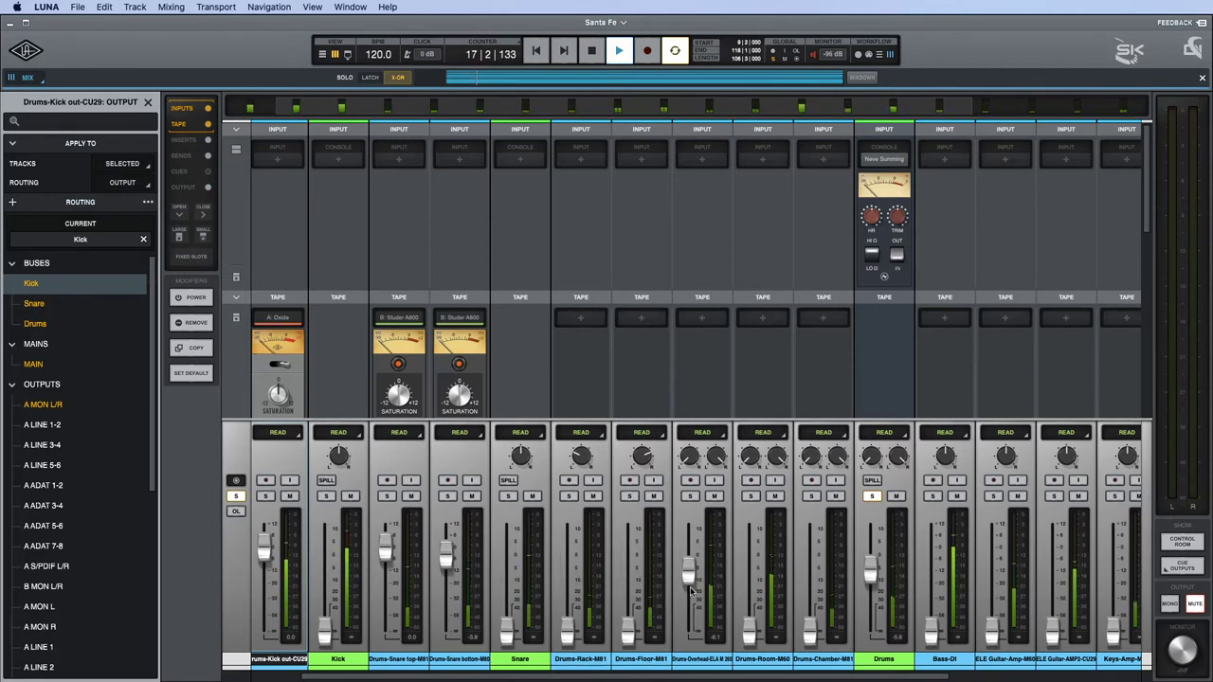
left_click_drag(689, 569, 689, 633)
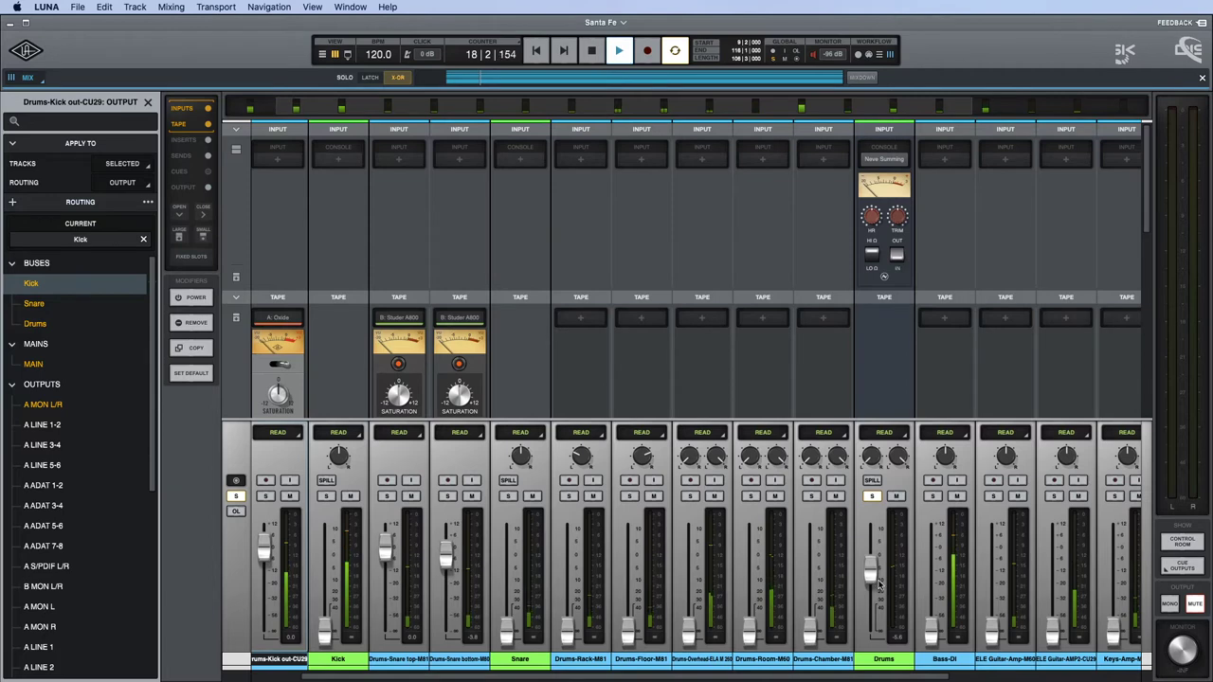
Raise the Drums bus fader to 0.0 dB and bring the Drums-Overhead fader up to 0.0 dB.
left_click_drag(871, 577, 874, 556)
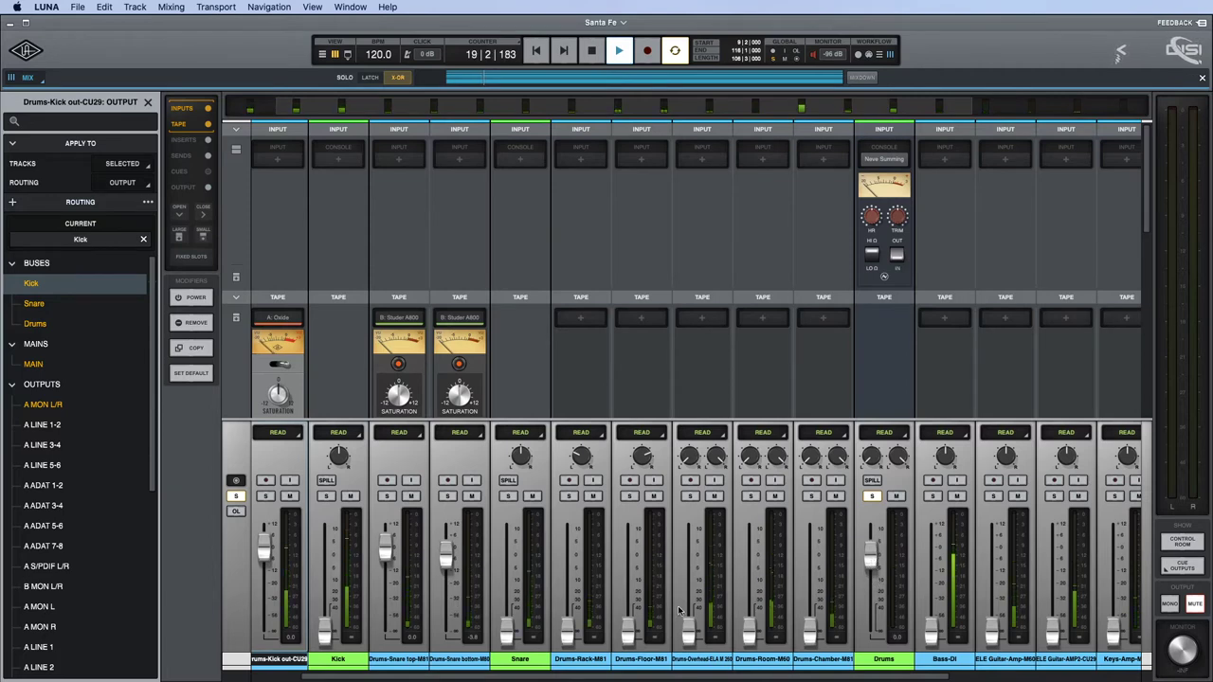
left_click_drag(689, 628, 691, 578)
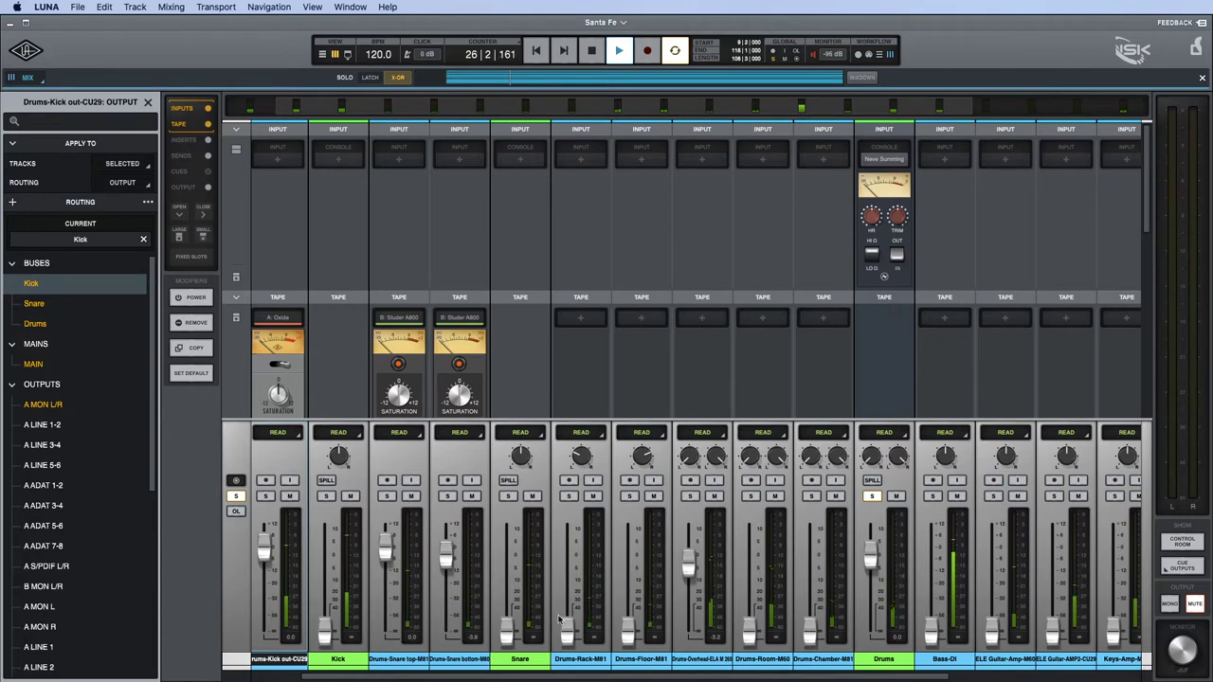
scroll(323, 633, "left", 1)
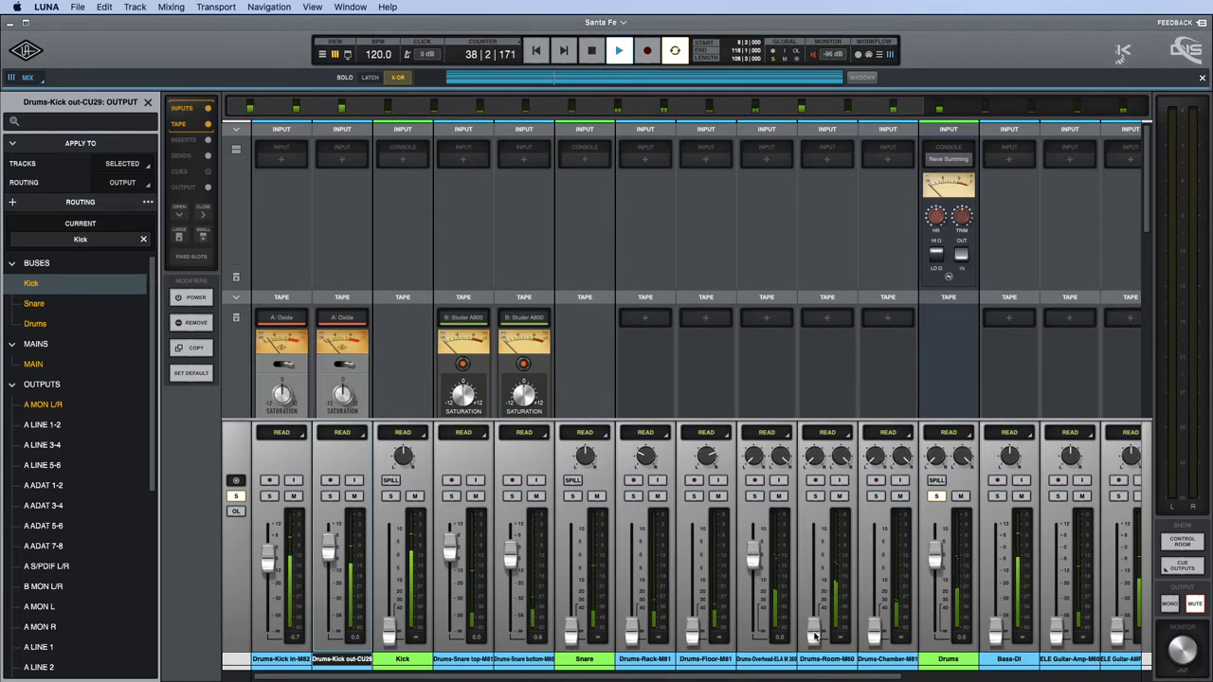
Audition Drums-Room-M60 and Drums-Chamber-M81 by raising each fader in turn, the chamber to about -9.1 dB, and pulling it fully down again.
left_click_drag(815, 632, 812, 584)
left_click_drag(812, 585, 817, 627)
key("space")
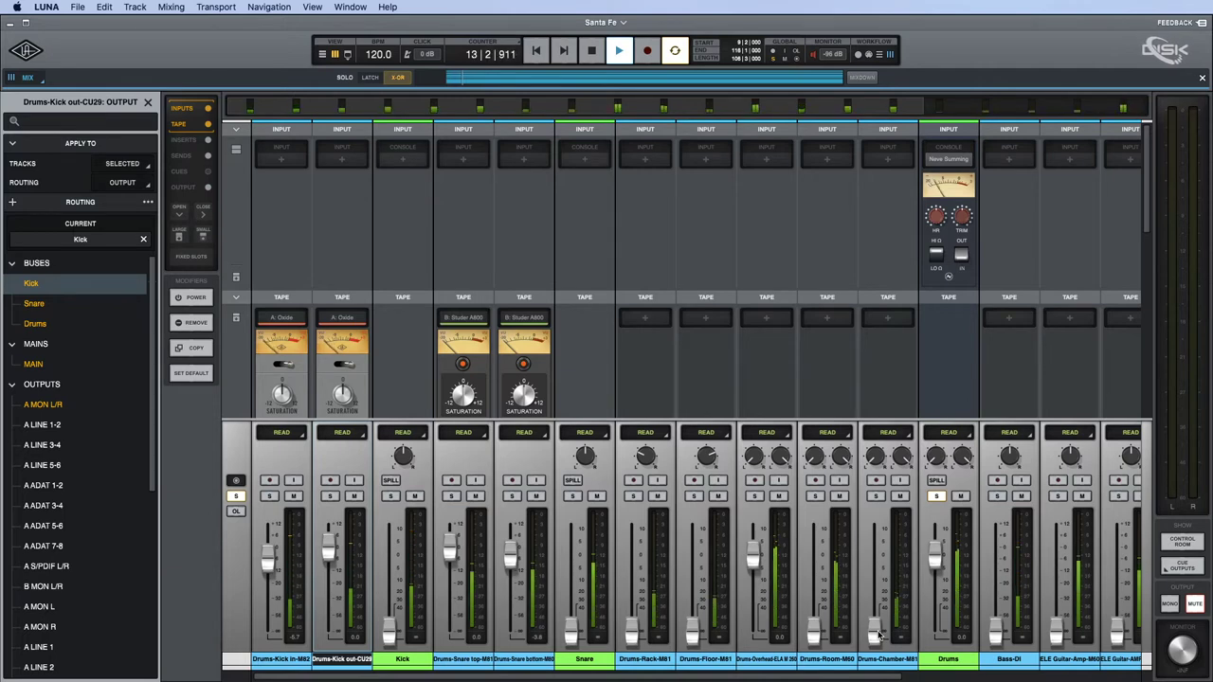
left_click_drag(879, 636, 881, 584)
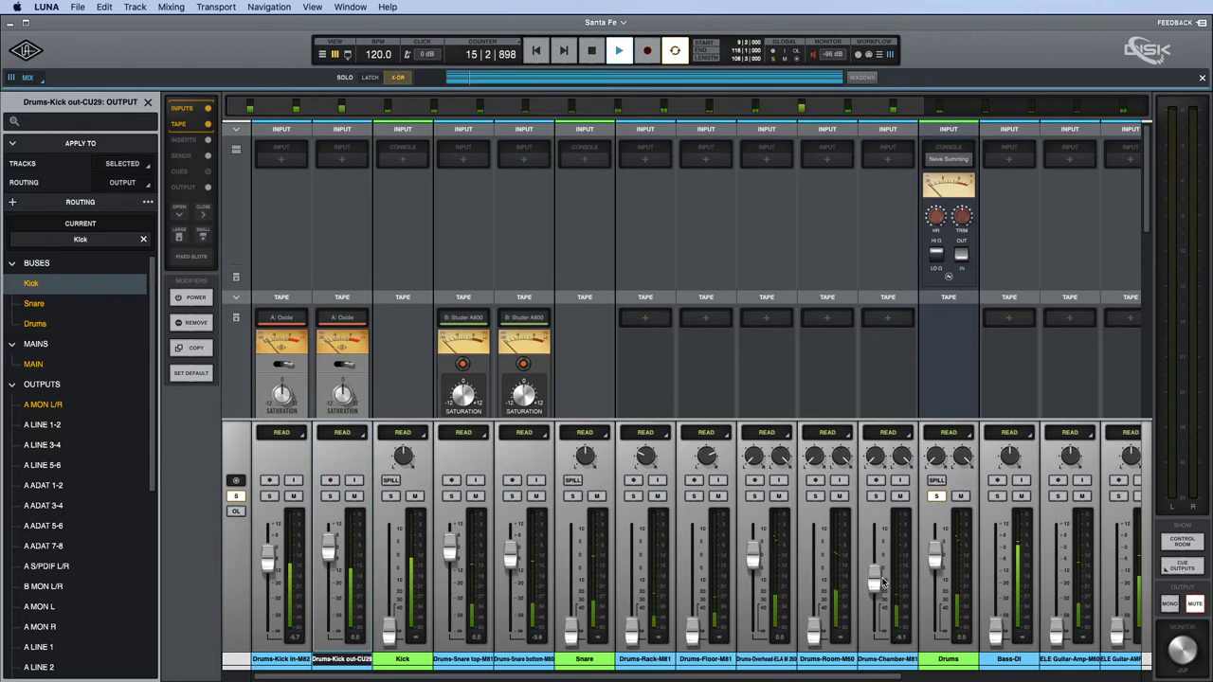
left_click_drag(881, 583, 882, 633)
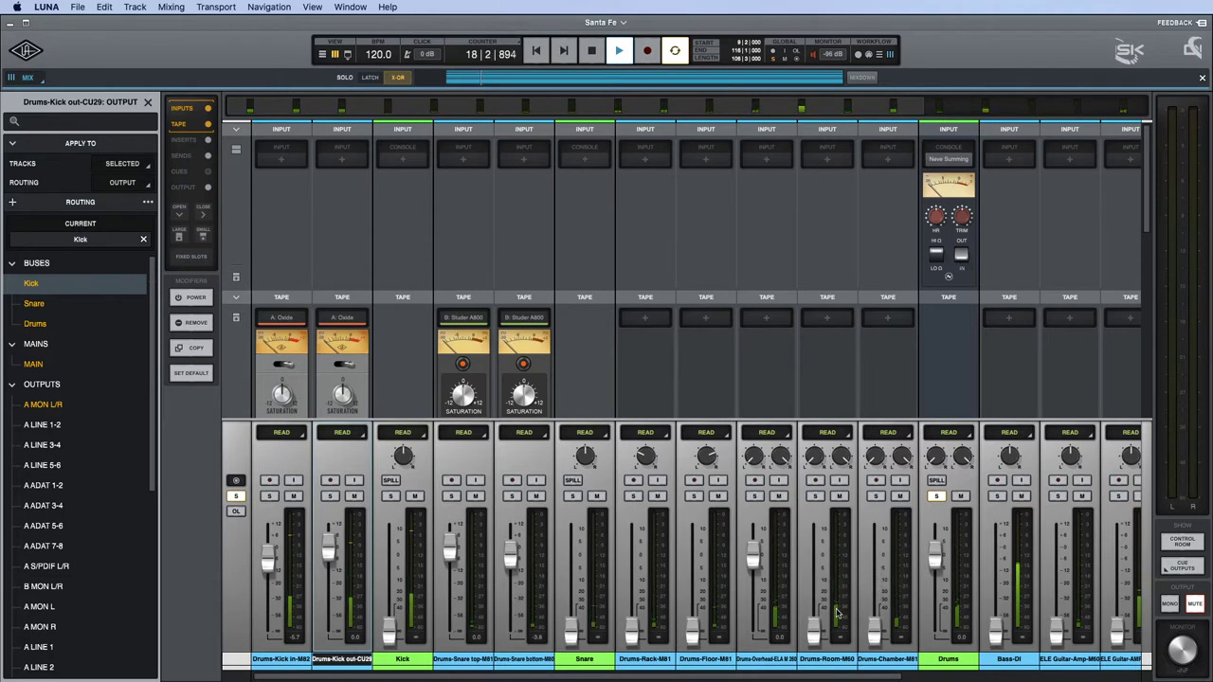
key("space")
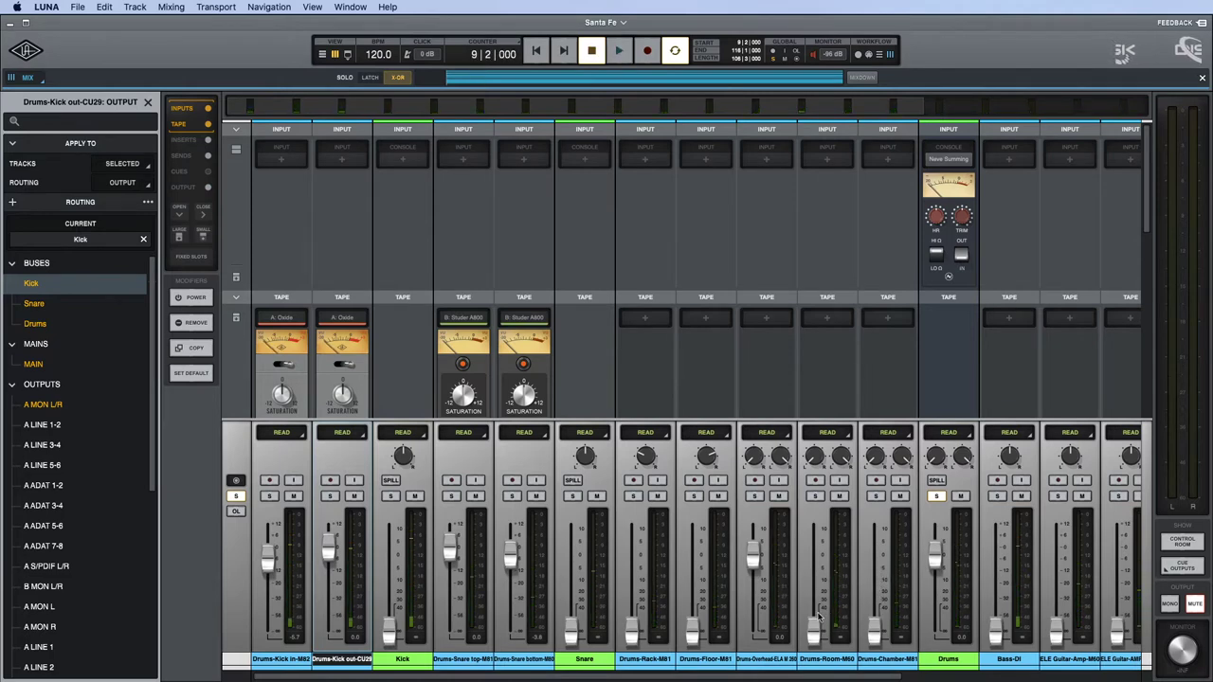
During playback, blend in the room mics with Drums-Room-M60 at about -12.7 dB and Drums-Chamber-M81 at about -9.6 dB.
key("space")
left_click_drag(815, 628, 814, 587)
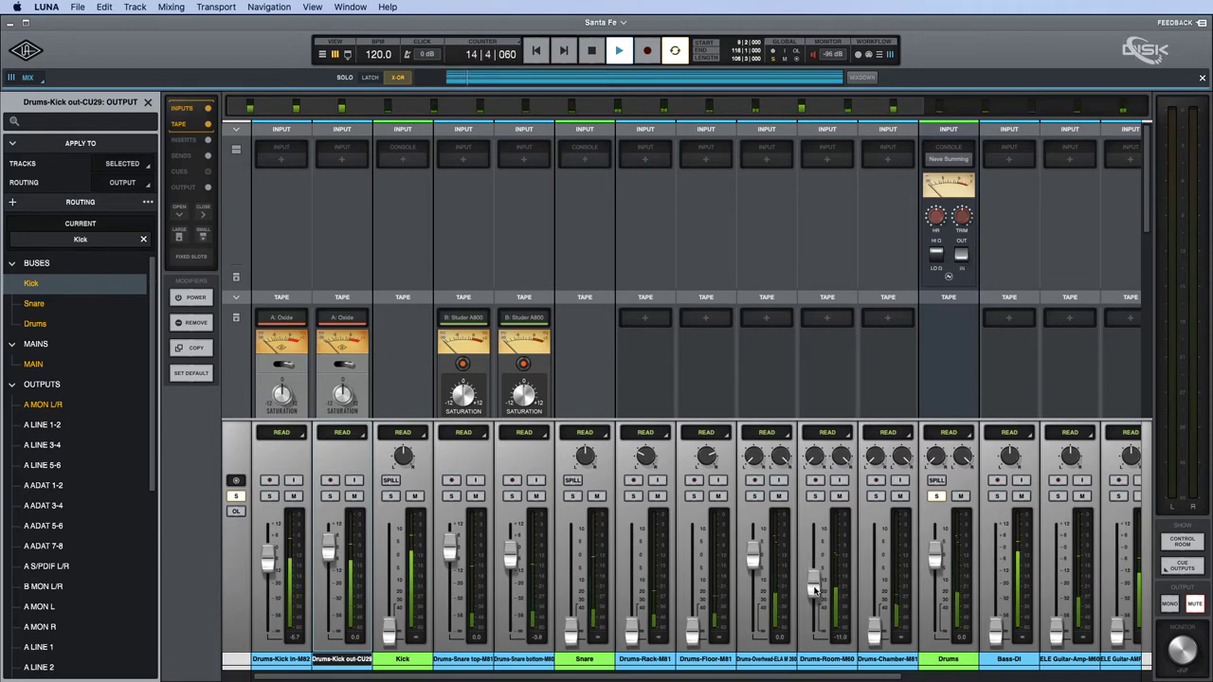
left_click_drag(878, 636, 878, 577)
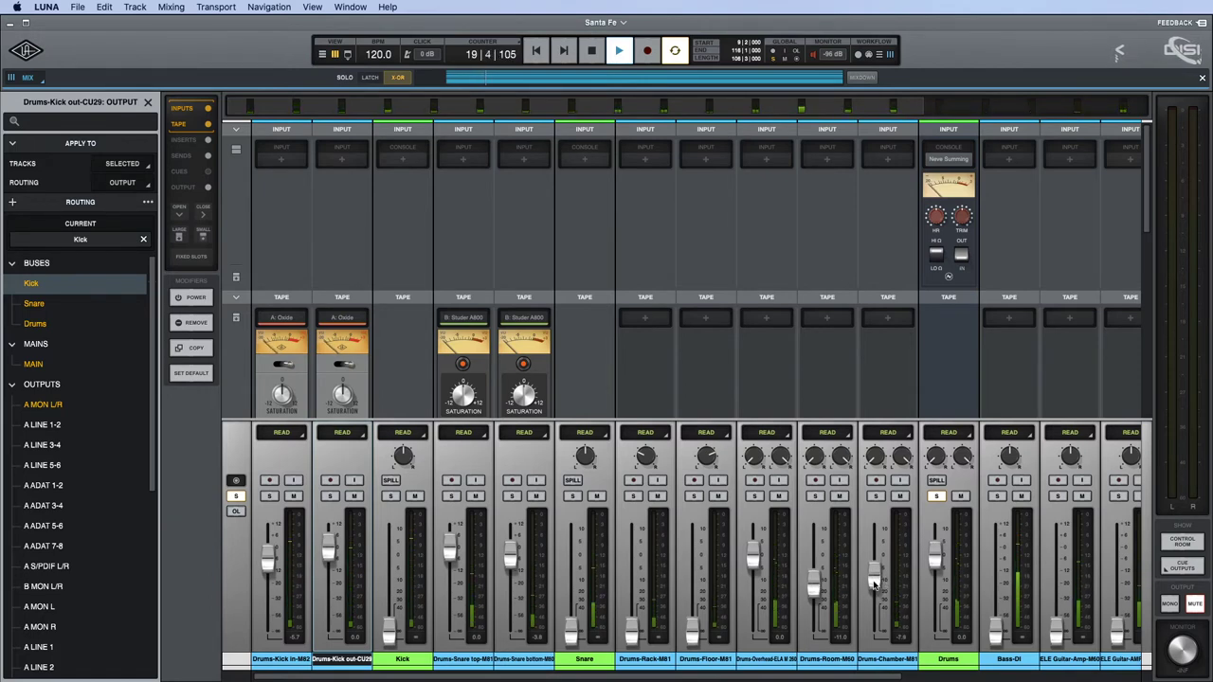
left_click_drag(810, 590, 876, 589)
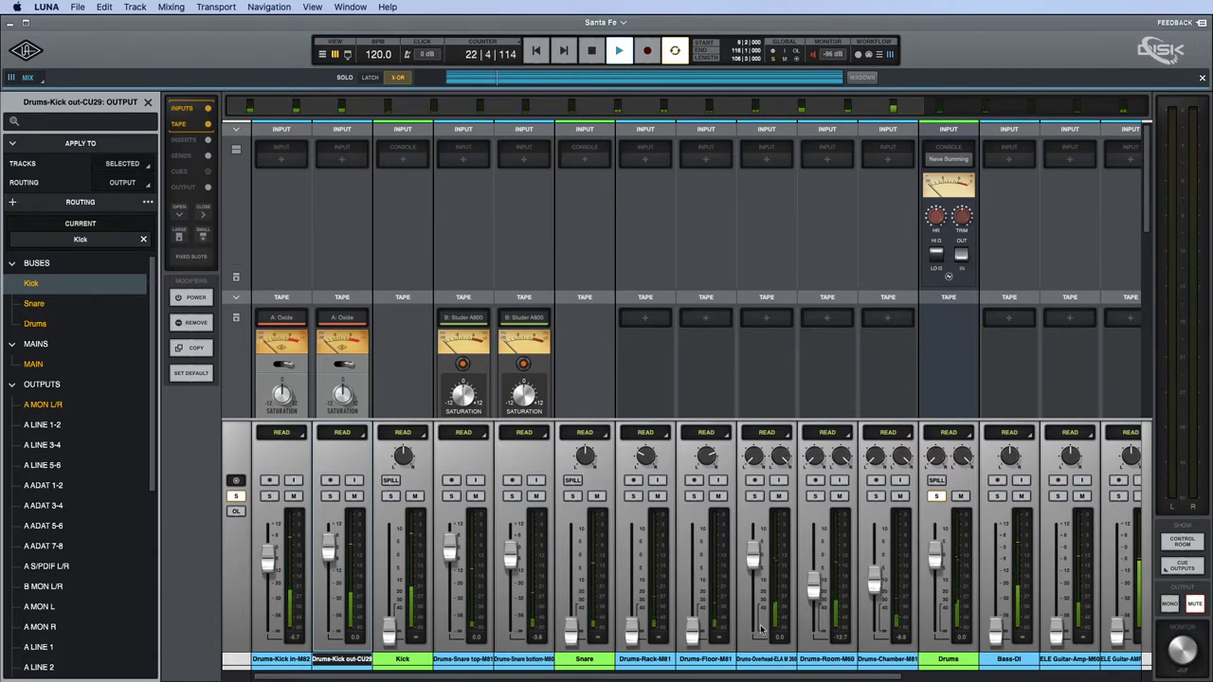
Raise the Snare fader to 0.0 dB and the Kick fader to about -5.8 dB, and stop playback.
left_click_drag(570, 637, 575, 562)
left_click_drag(389, 625, 391, 578)
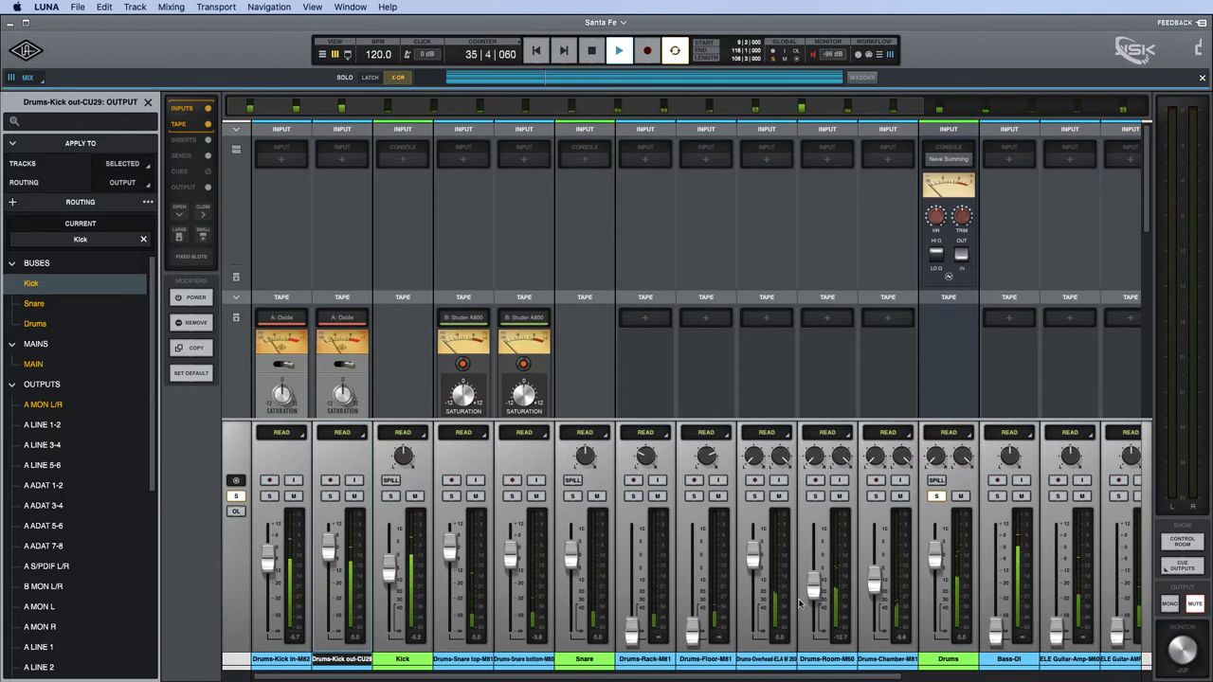
key("space")
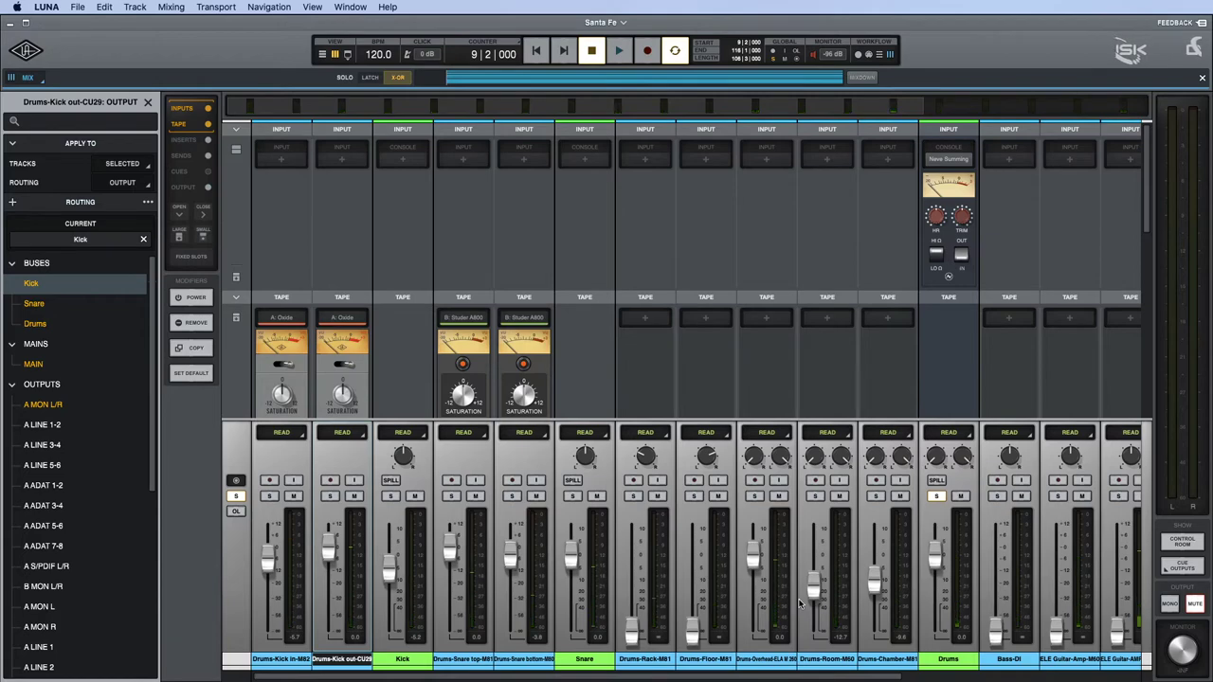
Select the tom fill from about bar 65 to 68 on Drums-Rack-M81 and Drums-Floor-M81, and return to the mixer.
key("super+equal")
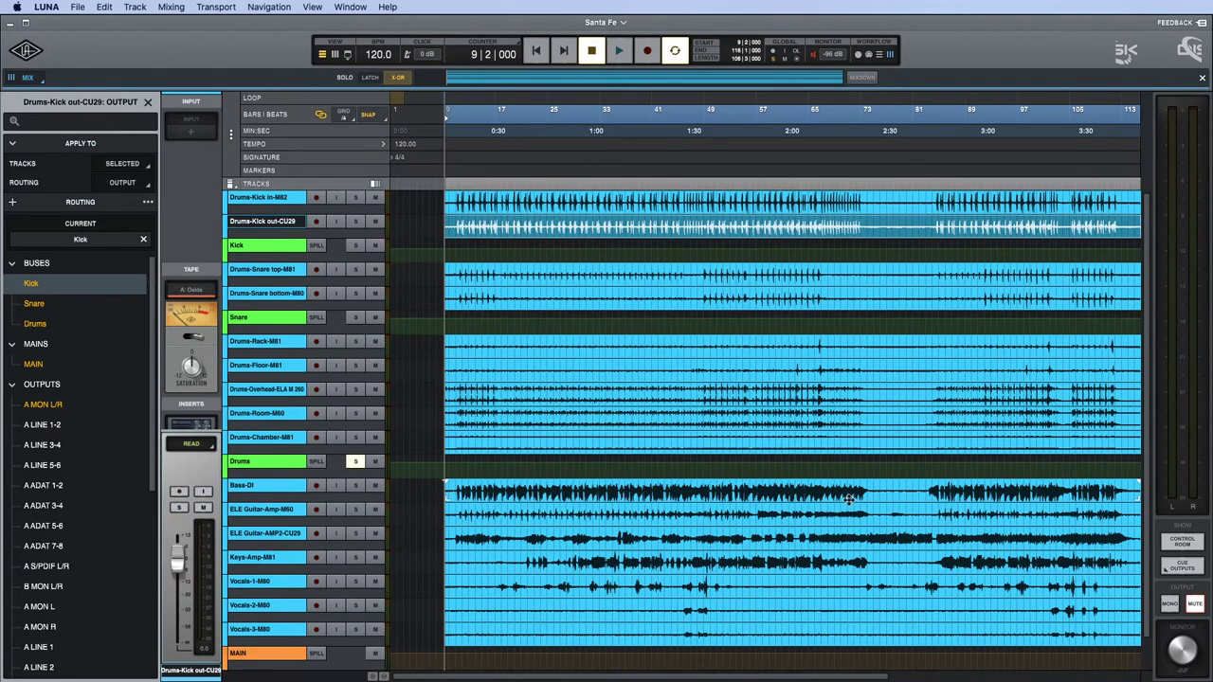
left_click_drag(810, 344, 830, 371)
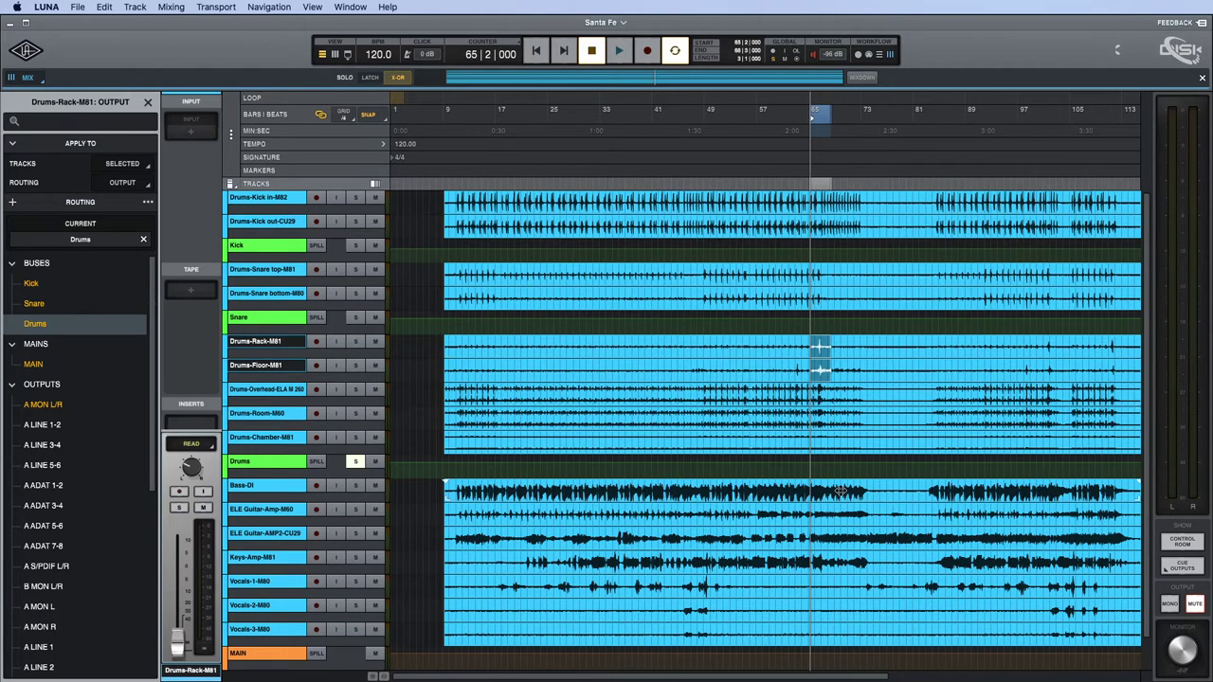
key("super+equal")
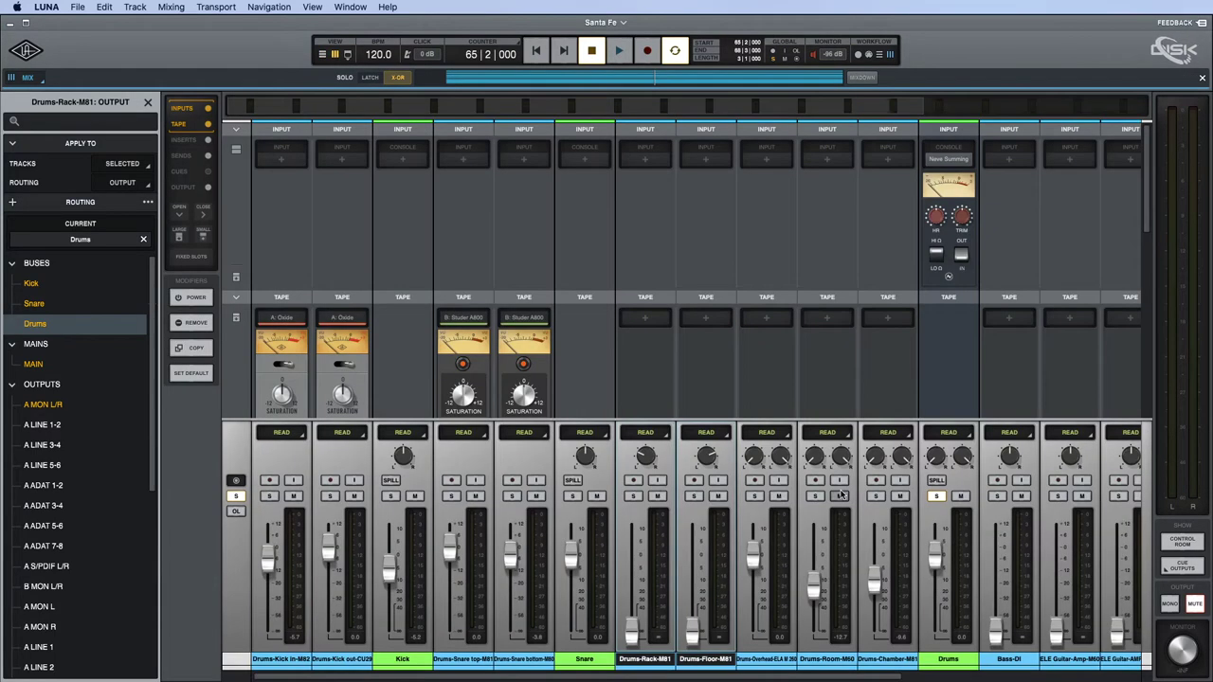
During playback, raise the rack and floor tom faders together to about -5.3 dB and trim the rack tom alone to -7.2 dB.
key("space")
left_click_drag(637, 635, 632, 574)
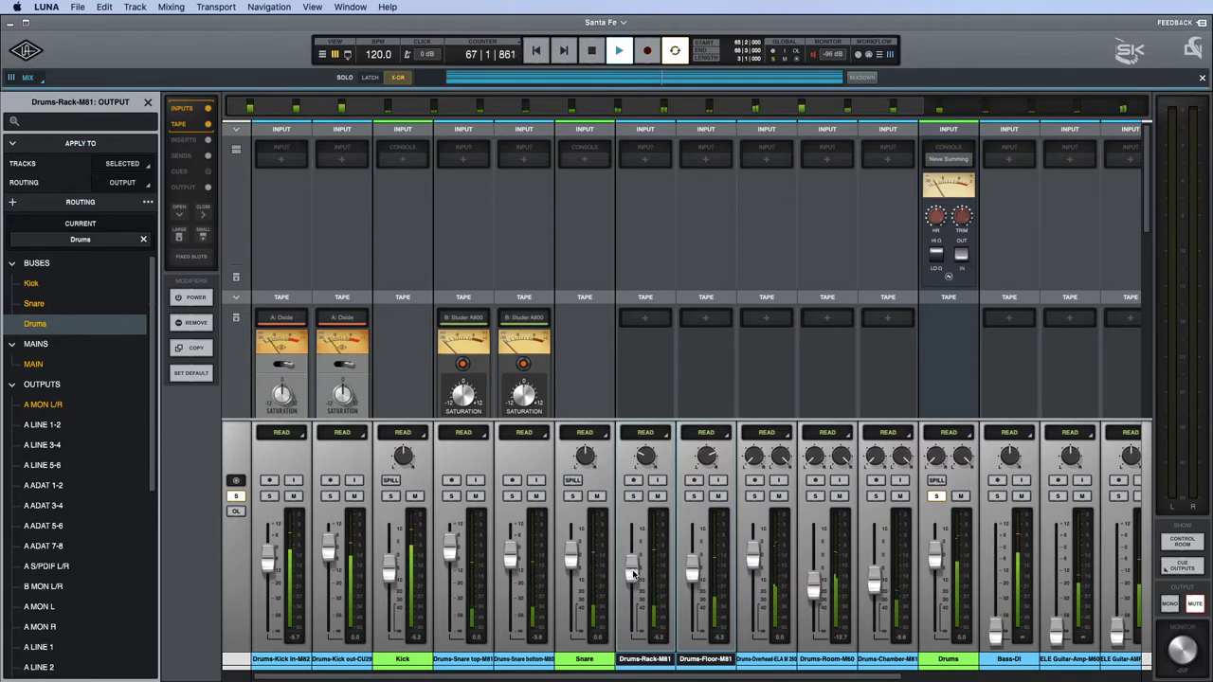
left_click(645, 658)
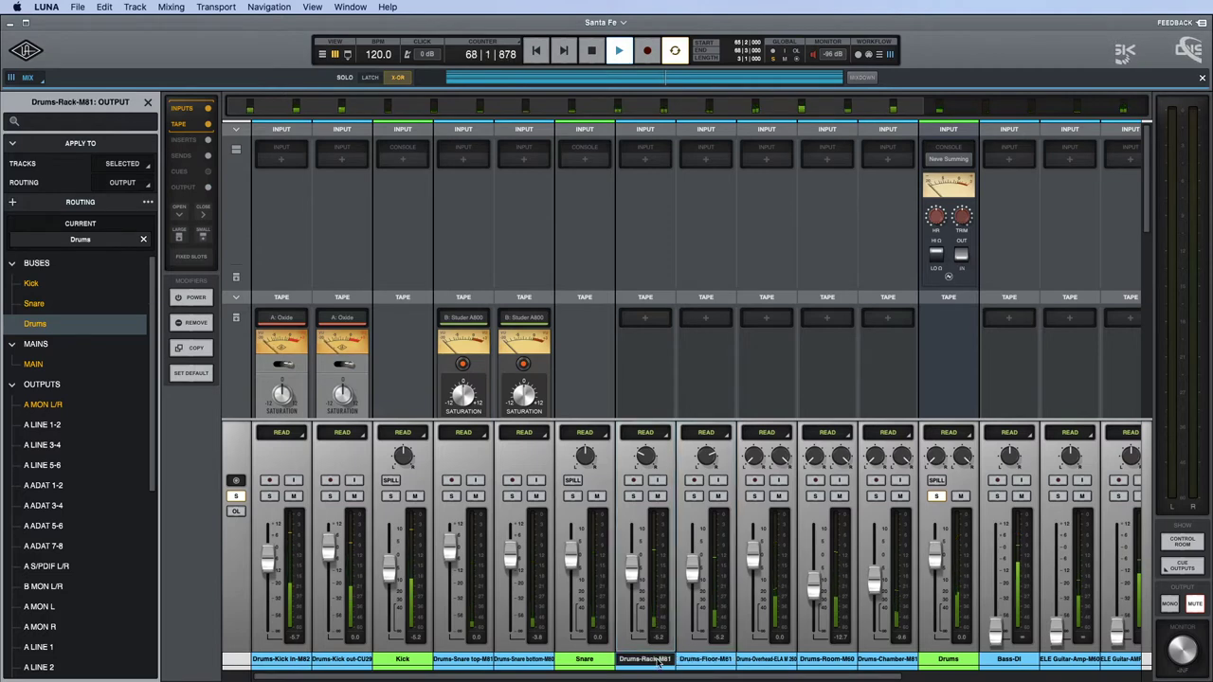
left_click_drag(637, 566, 637, 575)
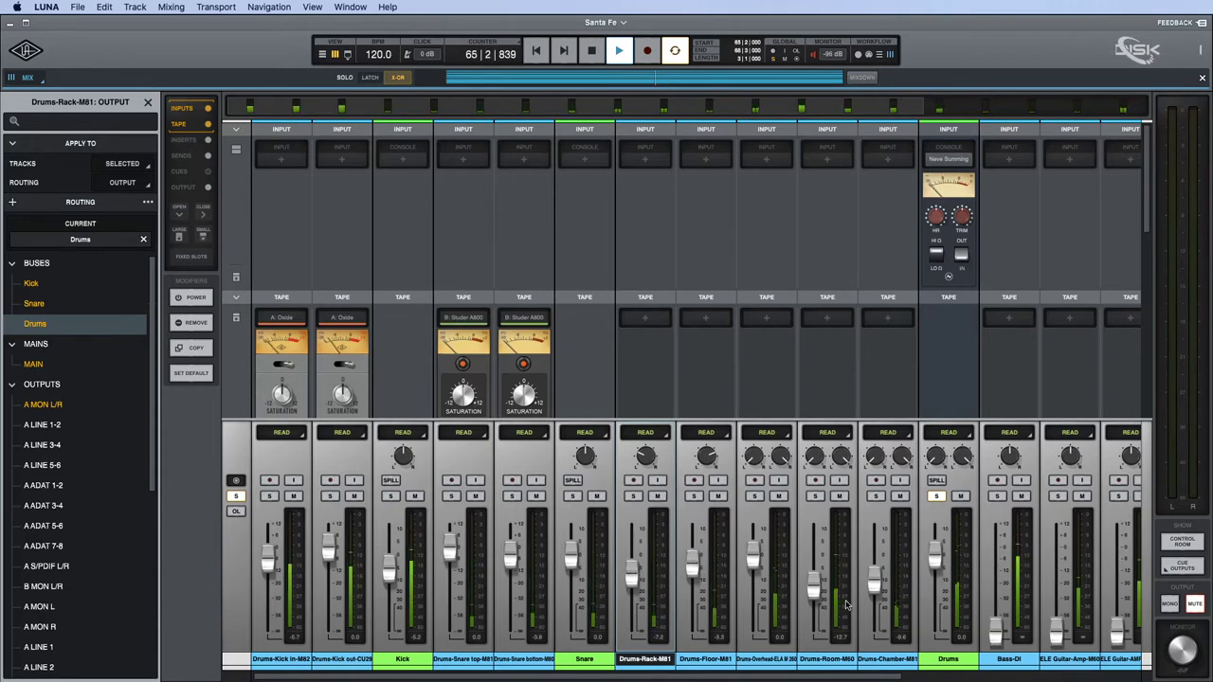
Check the drums with the room and chamber mics muted and unmuted, setting Drums-Room-M60 to -14.2 dB and Drums-Chamber-M81 to -8.1 dB.
left_click(839, 496)
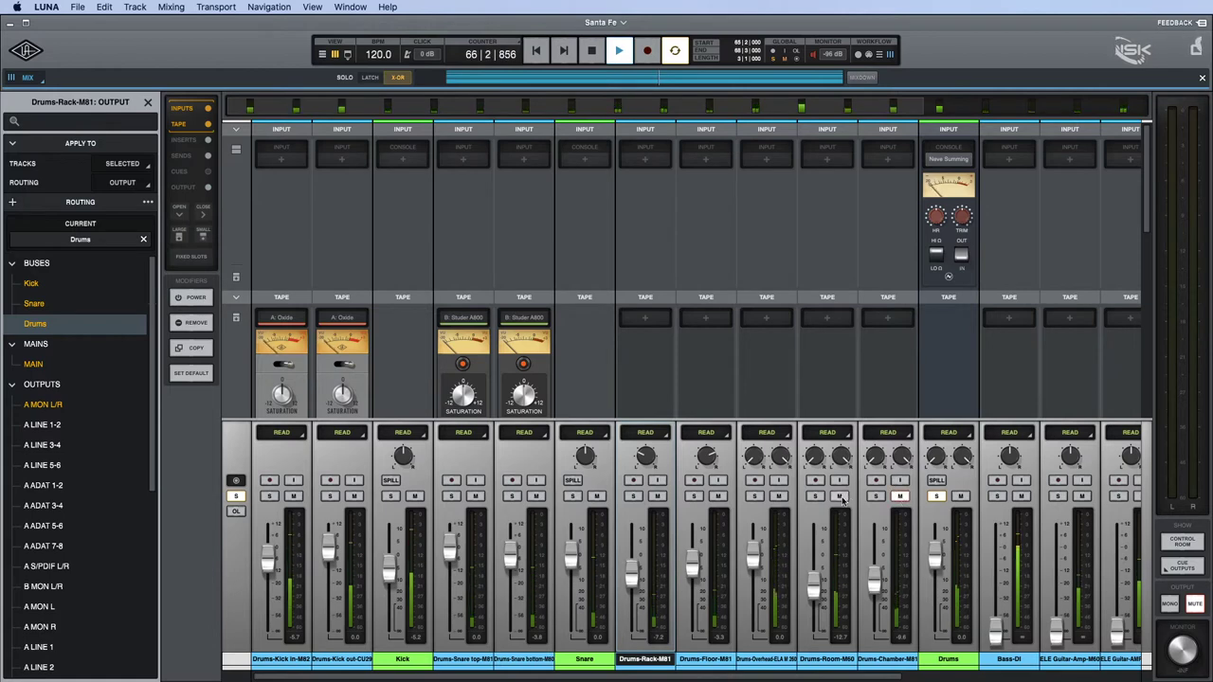
left_click(840, 495)
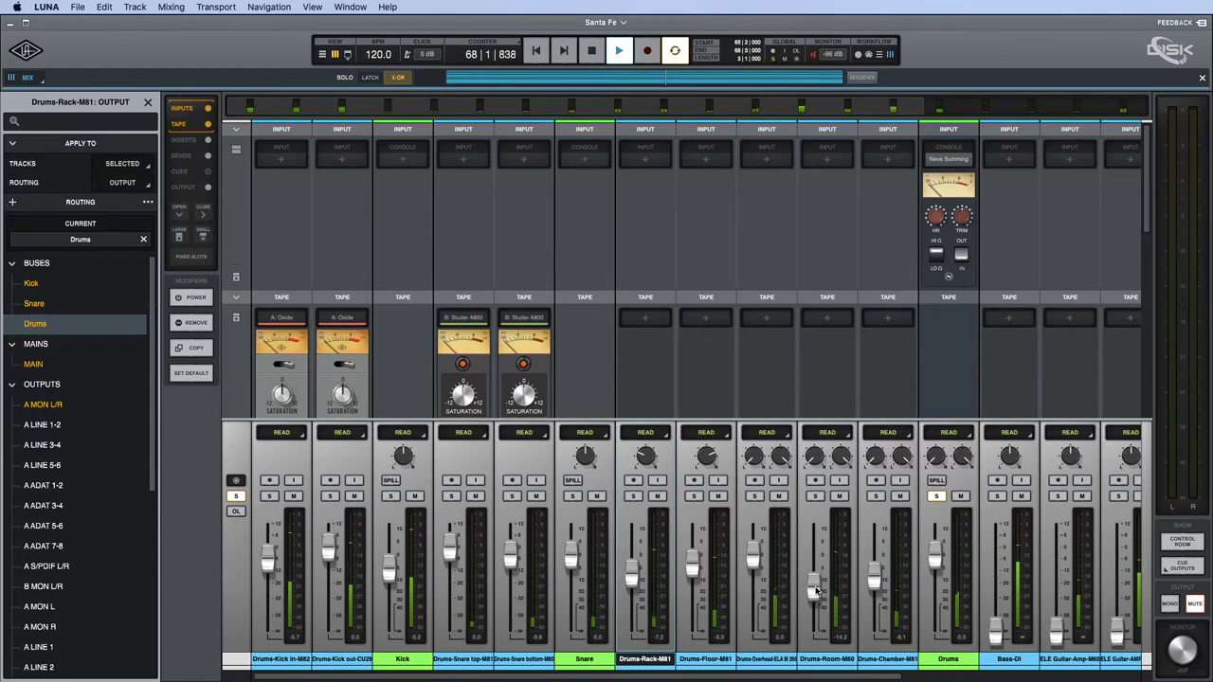
key("space")
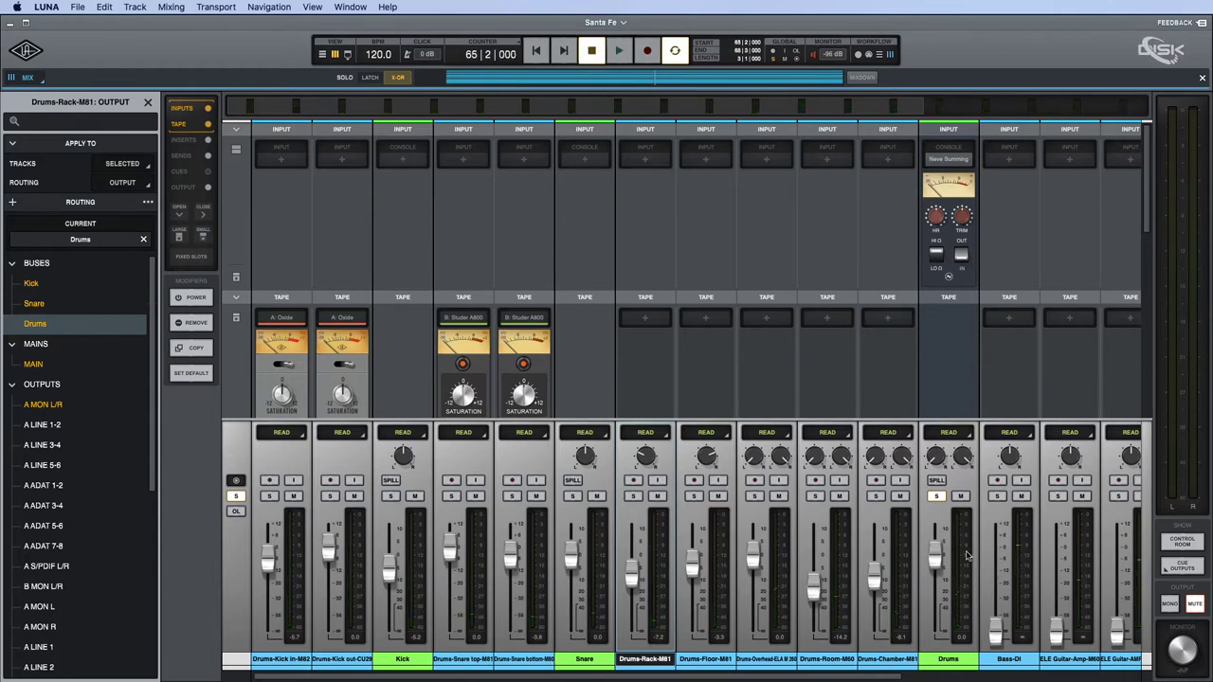
Unsolo the Drums bus, solo Bass-DI instead, and bring its fader up to about -8.9 dB while listening.
left_click(937, 496)
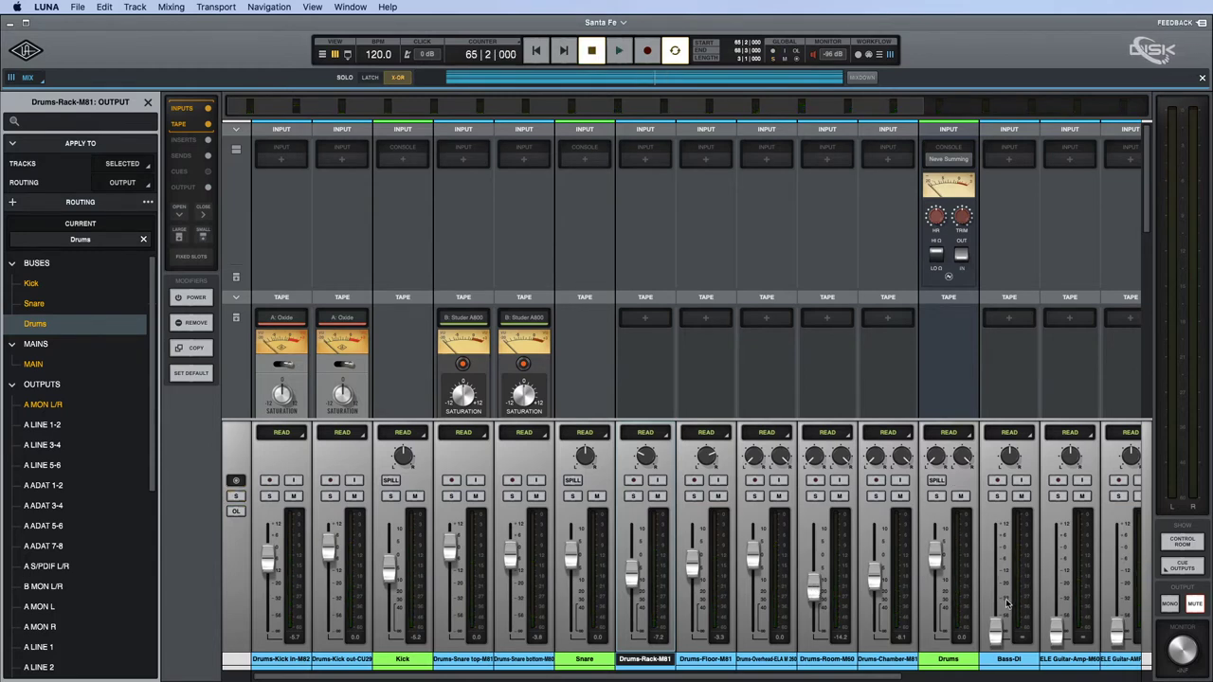
left_click(1000, 496)
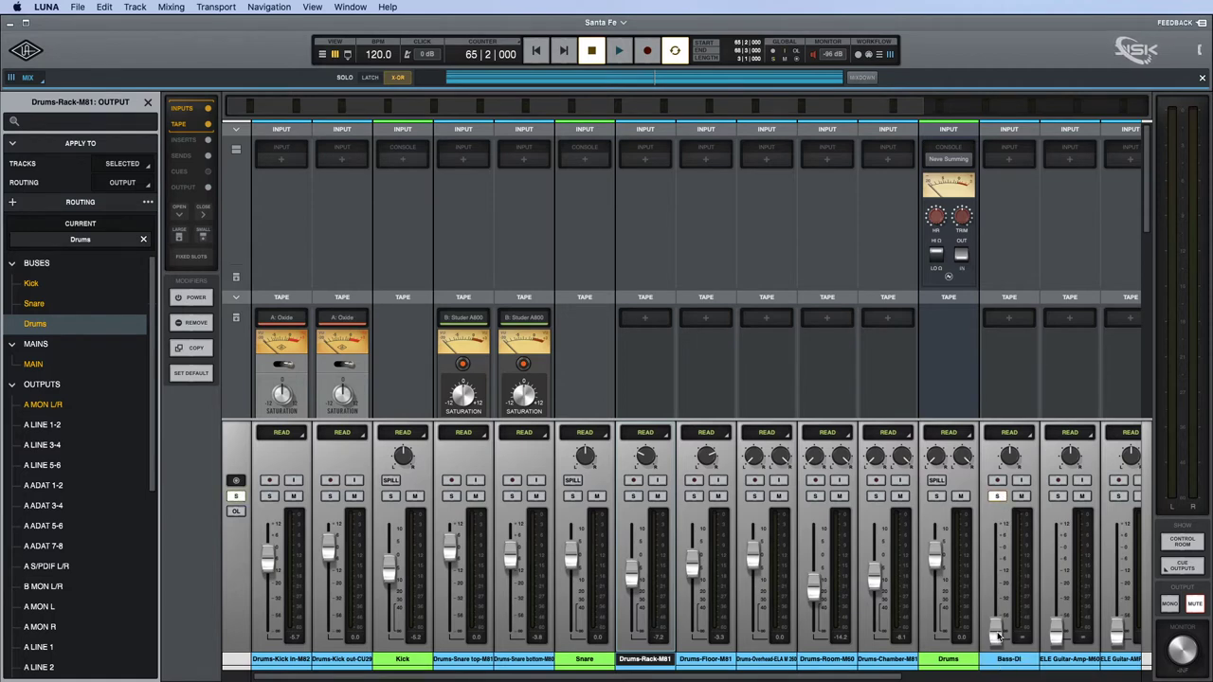
left_click_drag(998, 637, 1000, 599)
key("space")
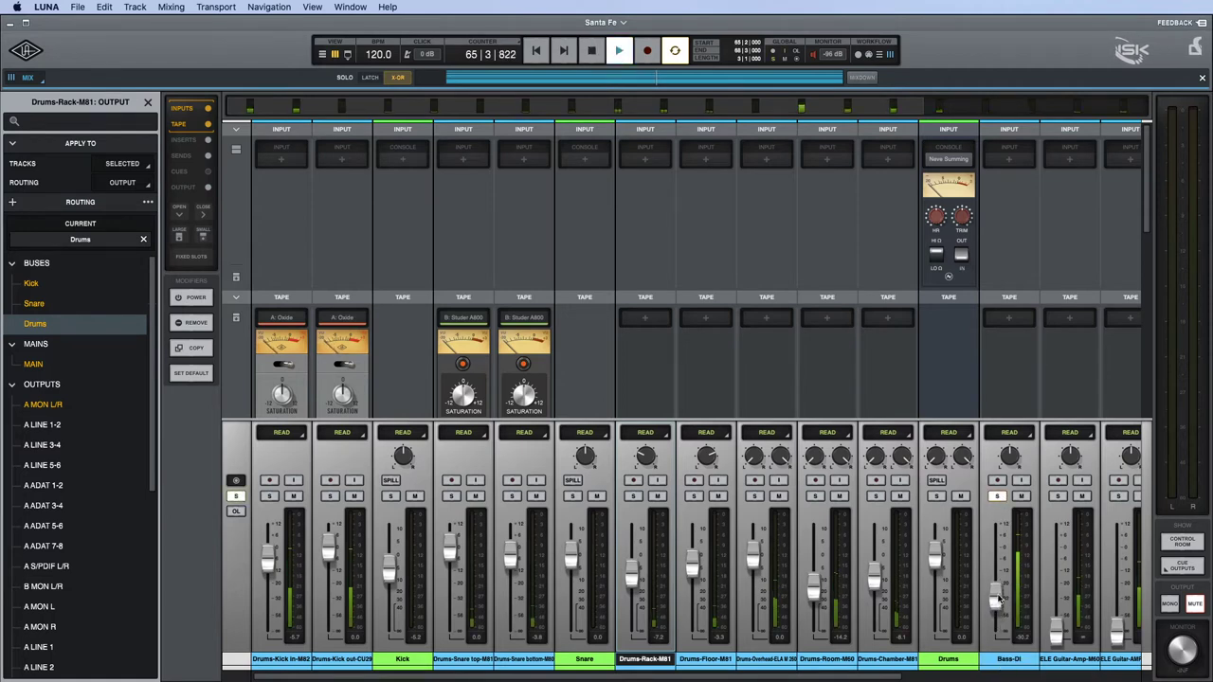
left_click_drag(1000, 599, 997, 567)
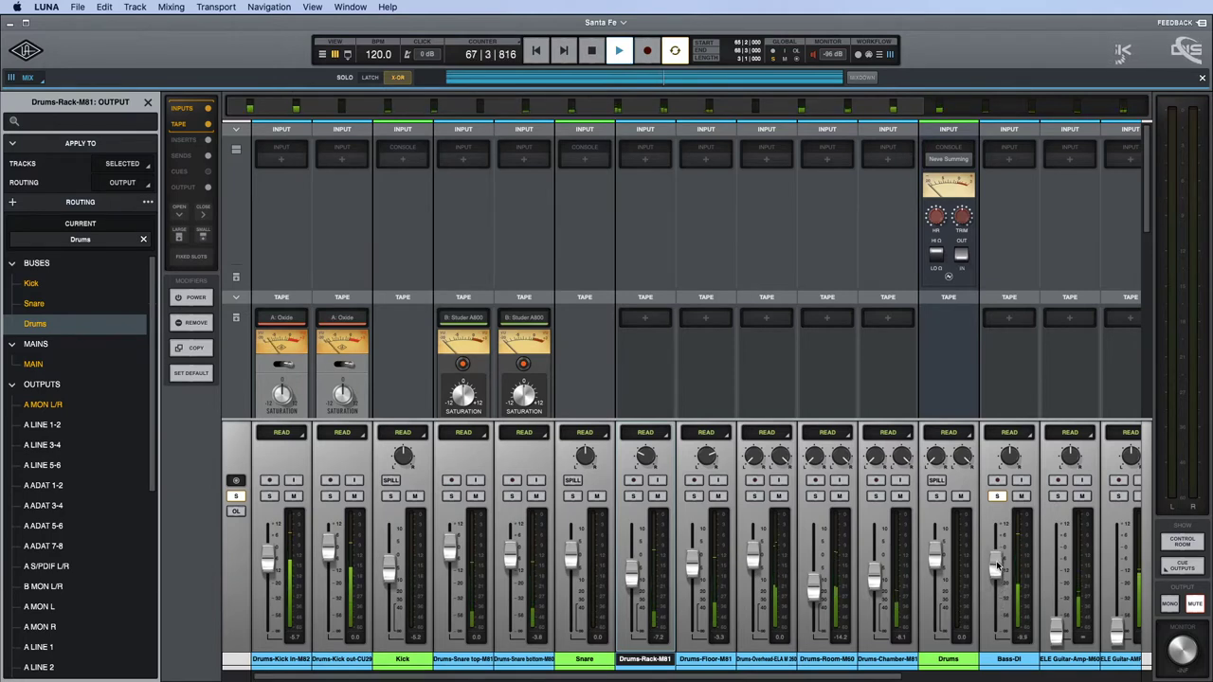
scroll(994, 567, "right", 5)
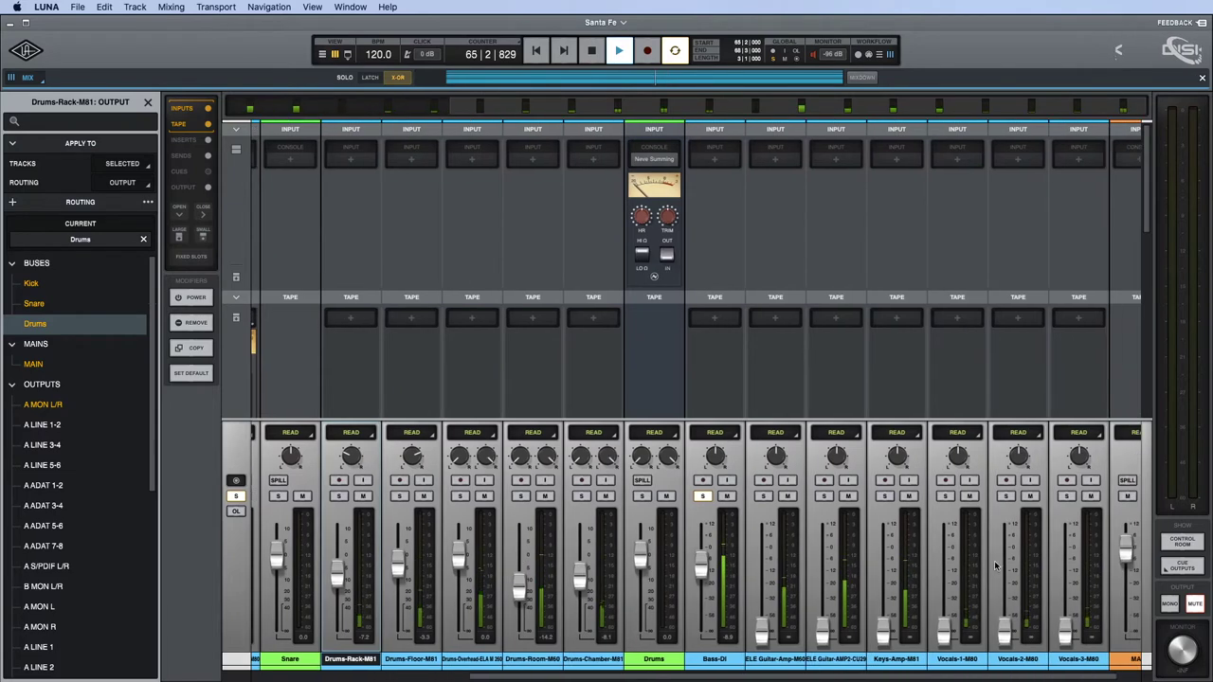
scroll(995, 566, "right", 1)
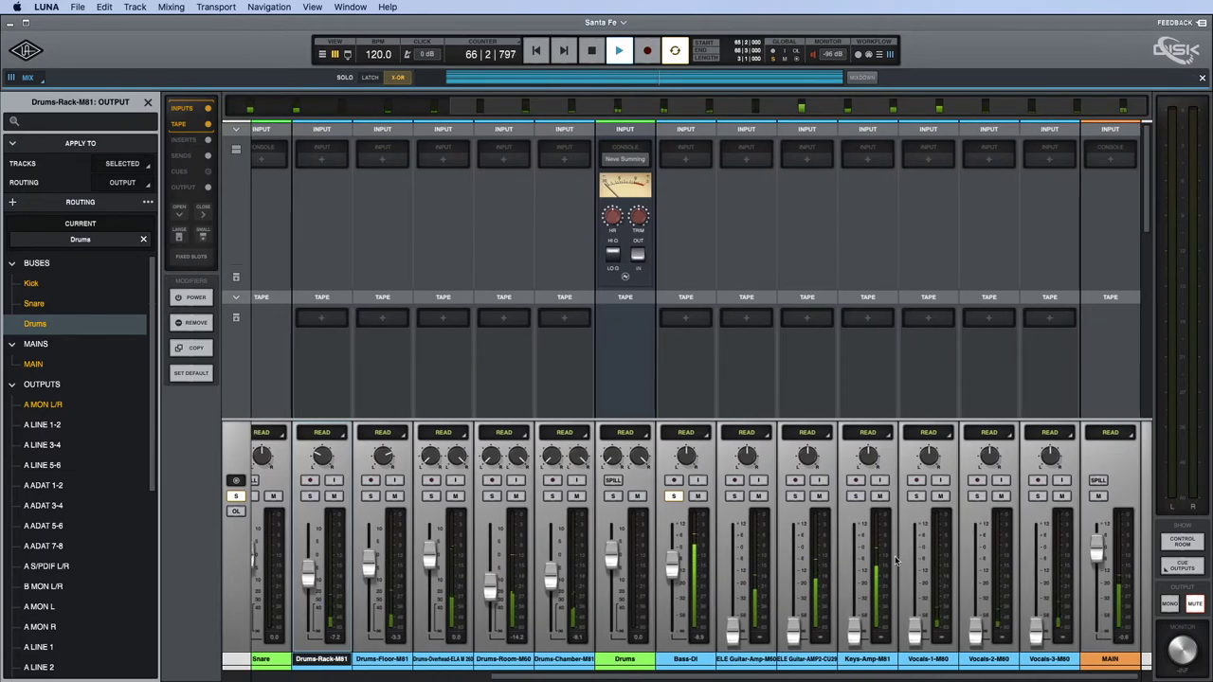
key("space")
Show the timeline view, select the Bass-DI track's whole clip, and enlarge the track's height.
key("super+equal")
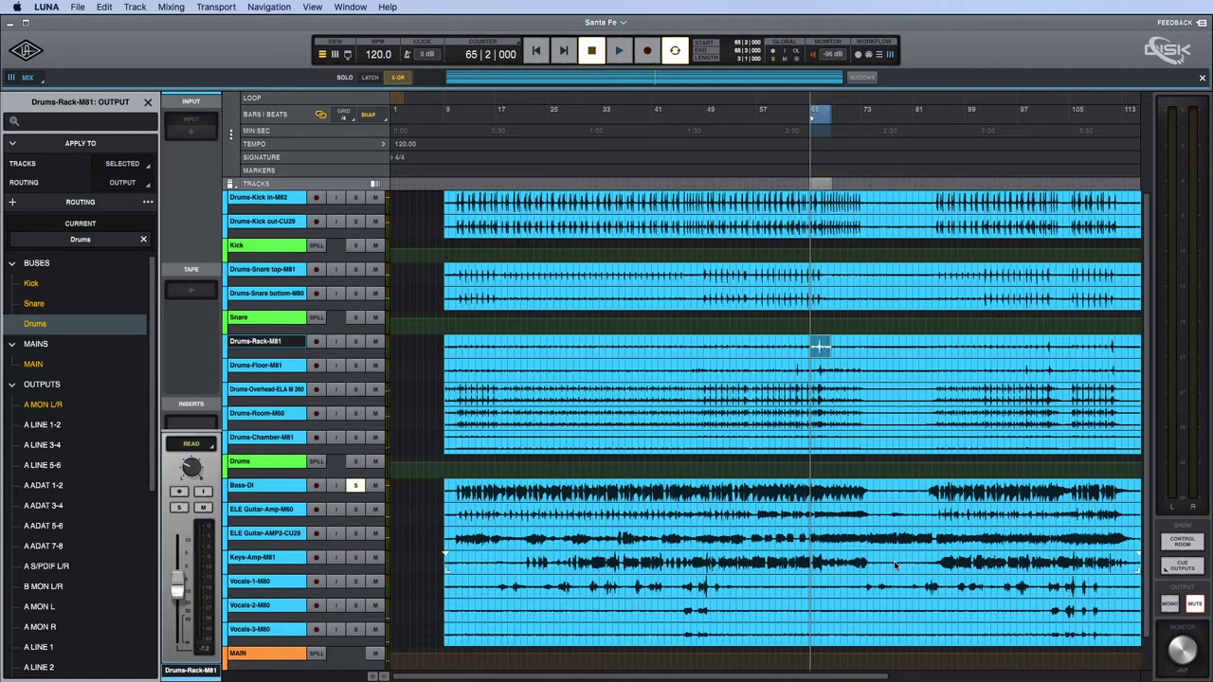
left_click(261, 486)
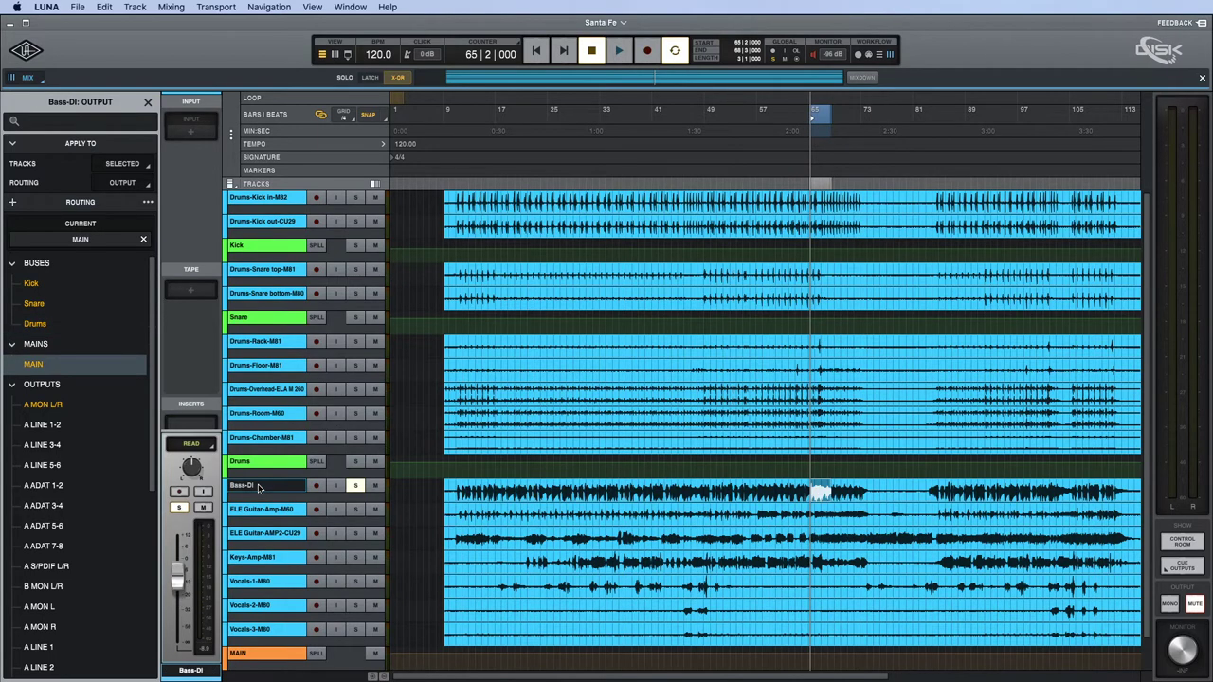
left_click(573, 494)
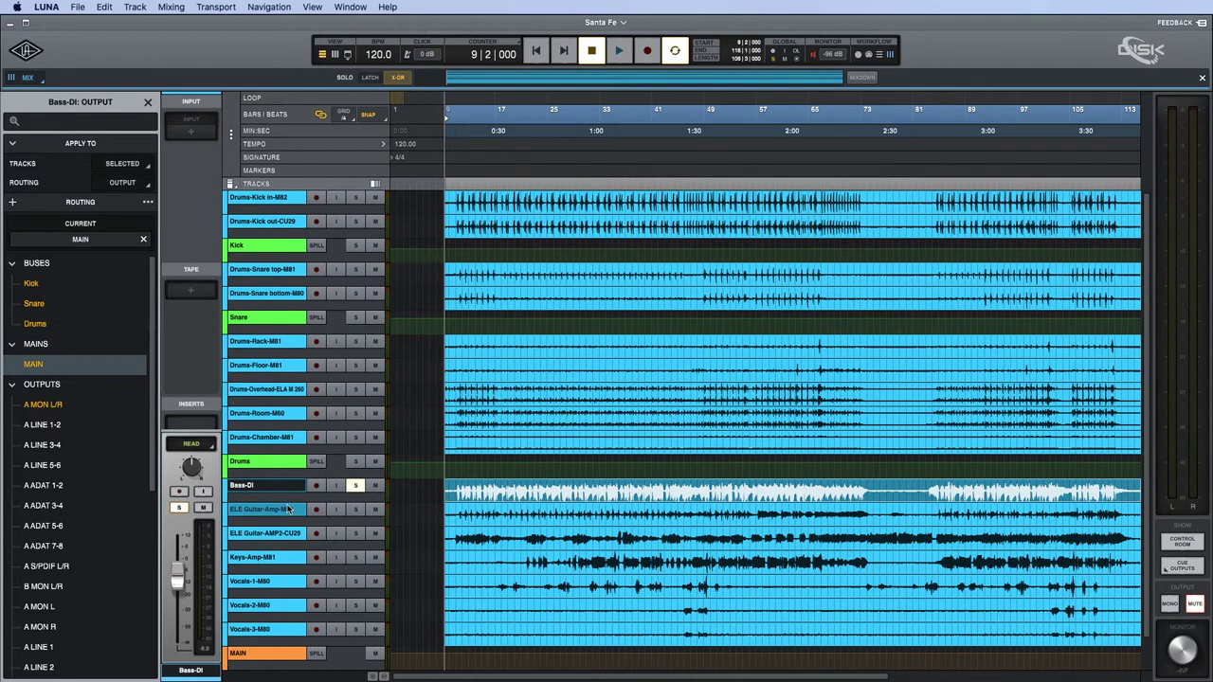
left_click_drag(270, 498, 275, 635)
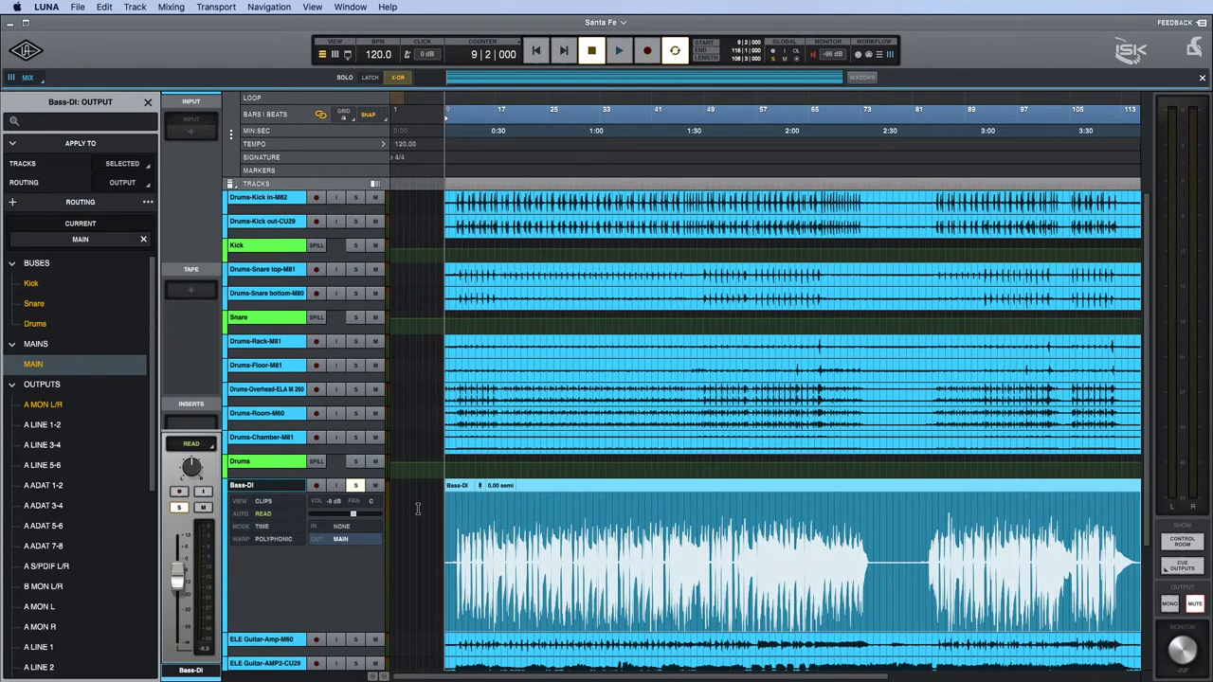
Examine the Bass-DI waveform's note-level dynamics across the song, up close and at full length.
scroll(417, 509, "up", 5)
scroll(672, 515, "right", 5)
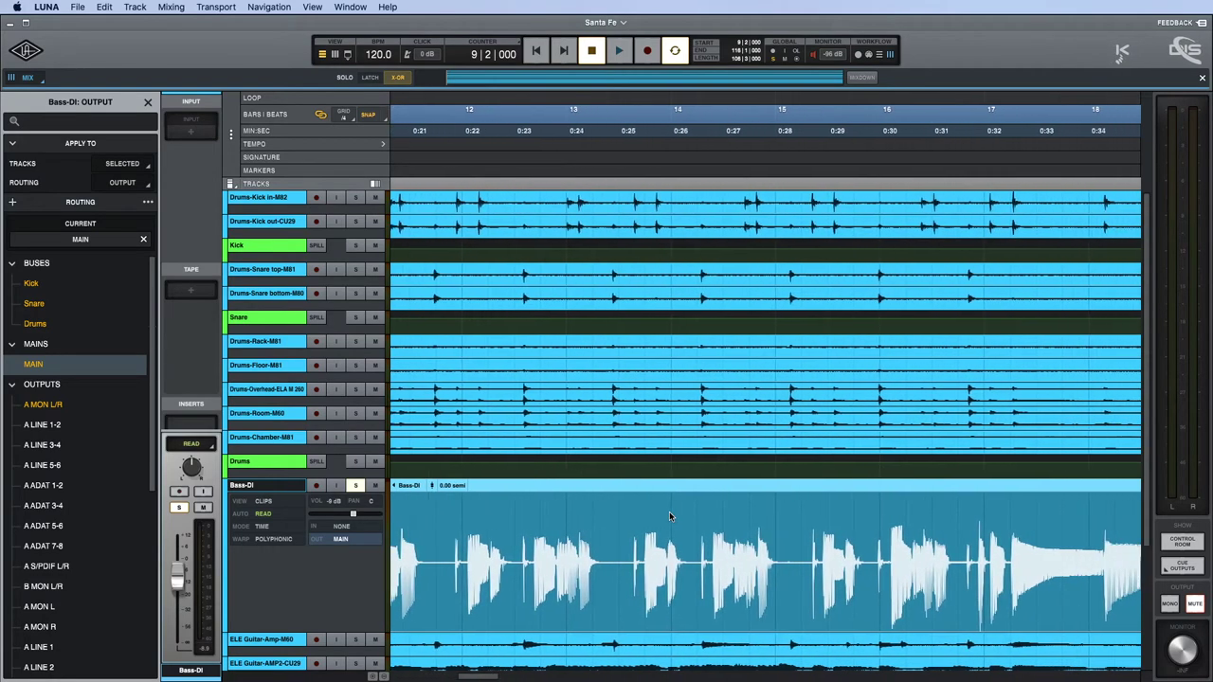
scroll(669, 515, "right", 5)
scroll(669, 516, "right", 5)
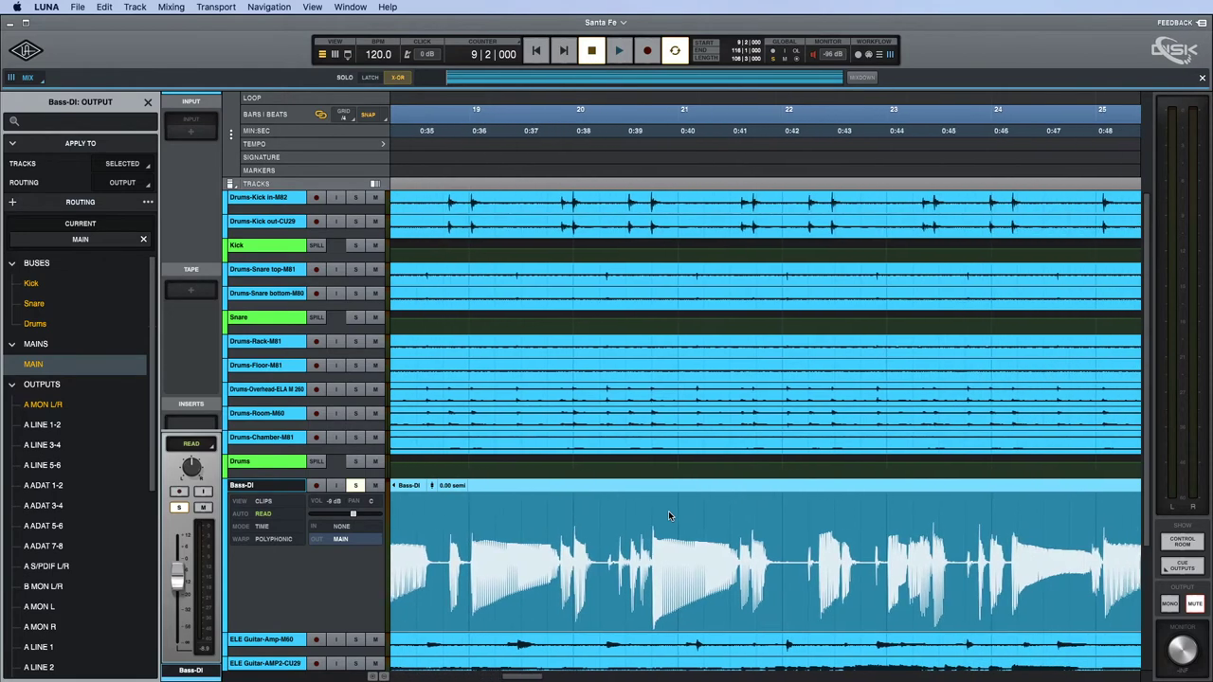
scroll(668, 510, "down", 10)
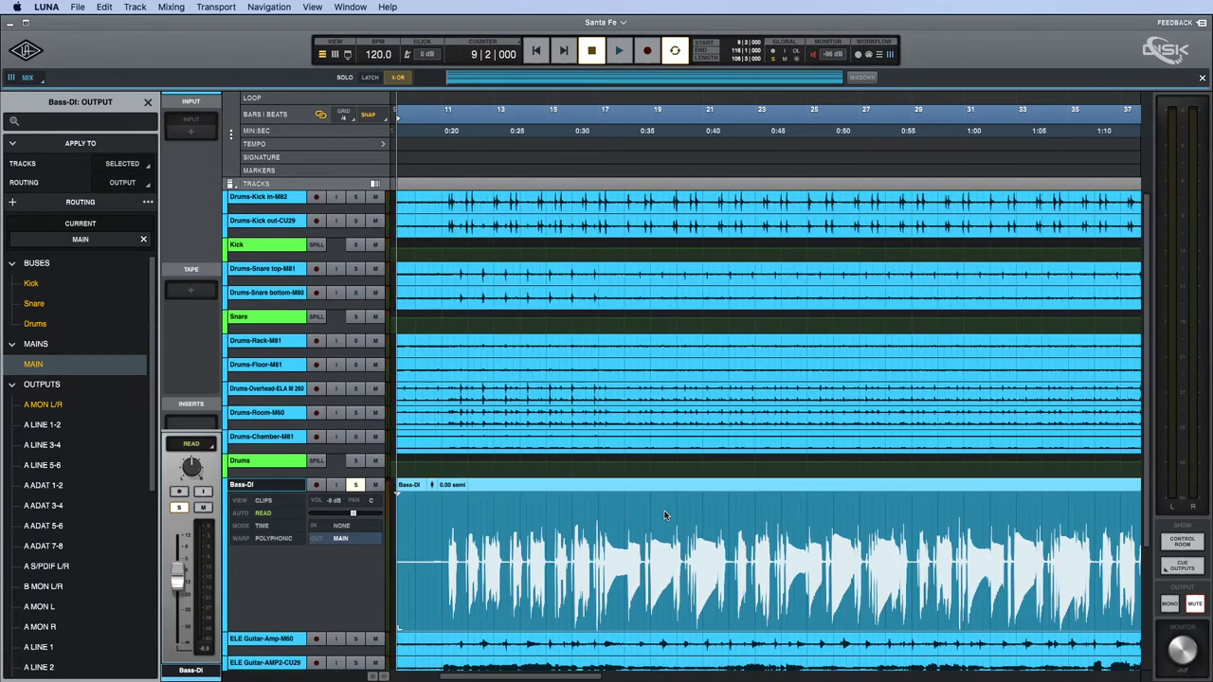
scroll(664, 511, "down", 10)
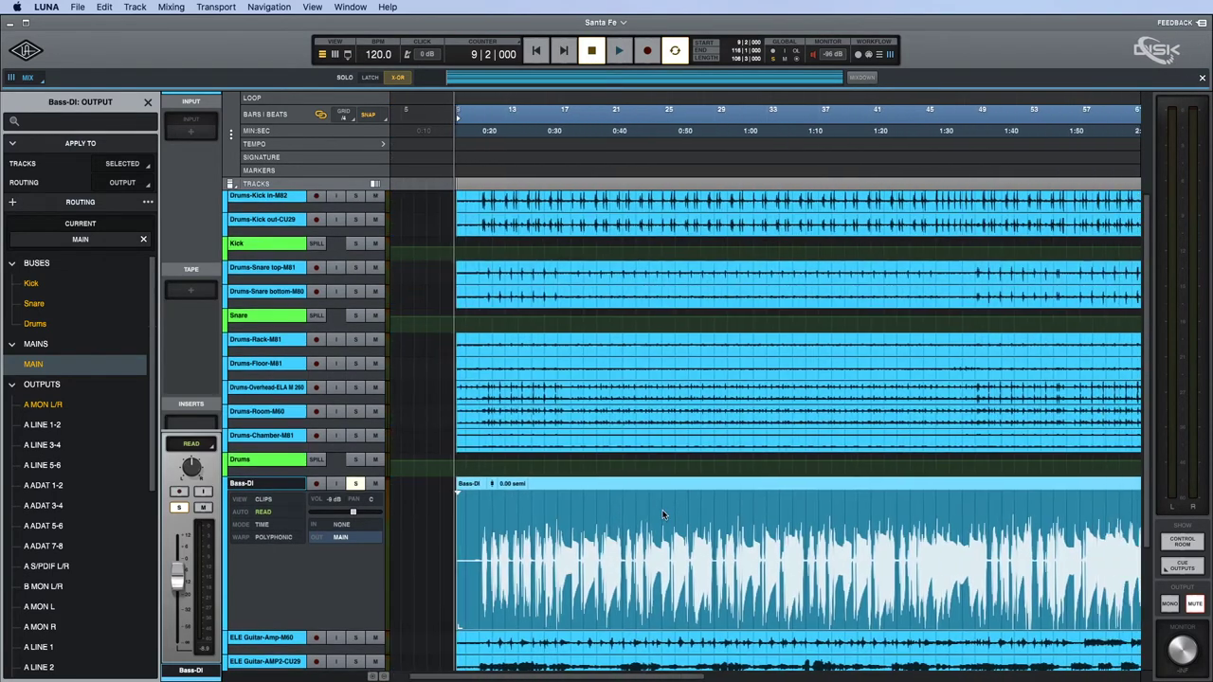
scroll(663, 515, "down", 10)
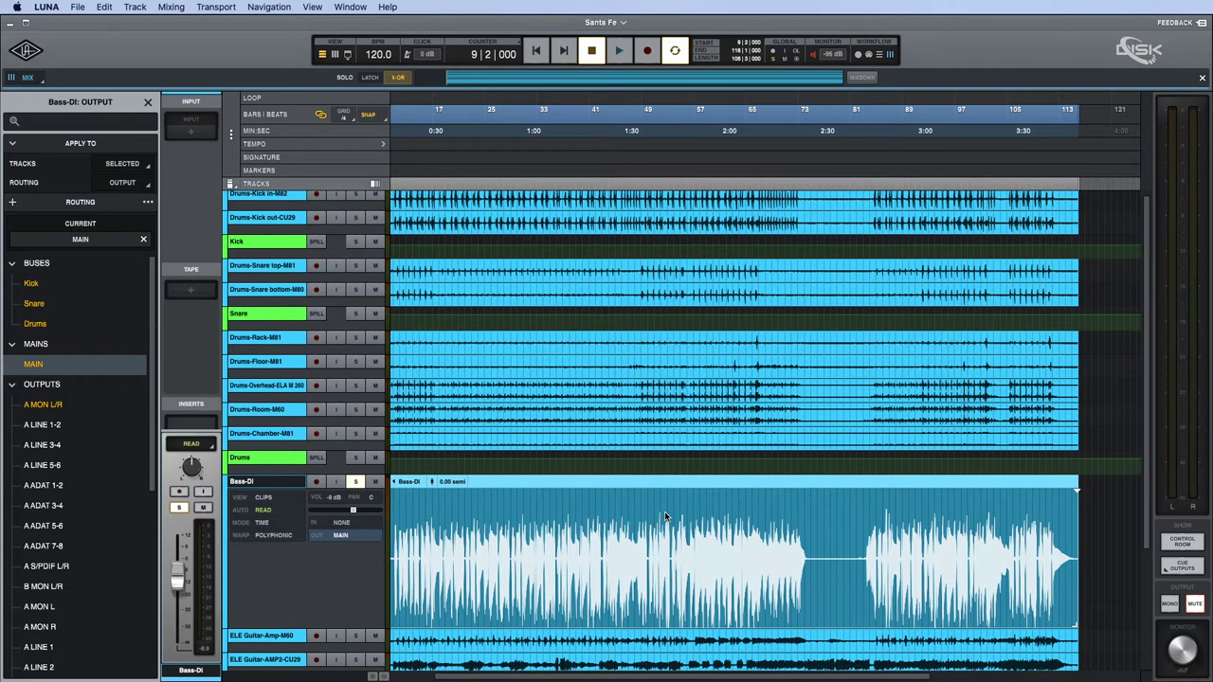
scroll(664, 511, "up", 2)
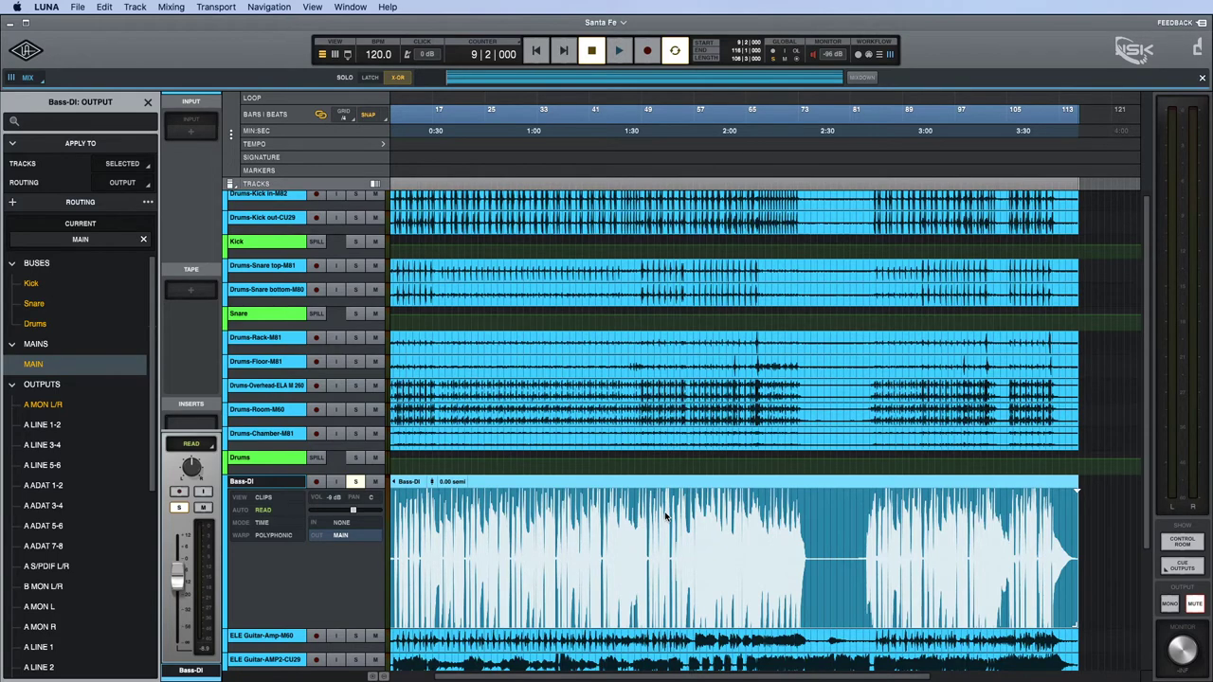
scroll(665, 516, "down", 3)
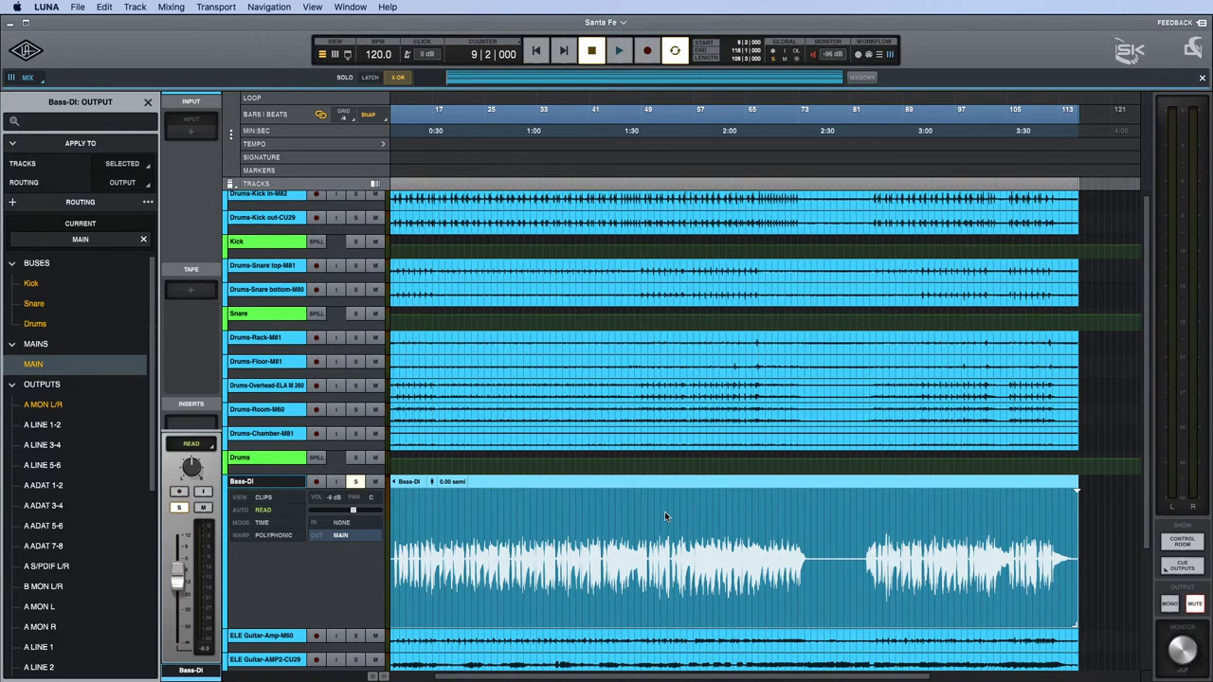
scroll(732, 521, "left", 3)
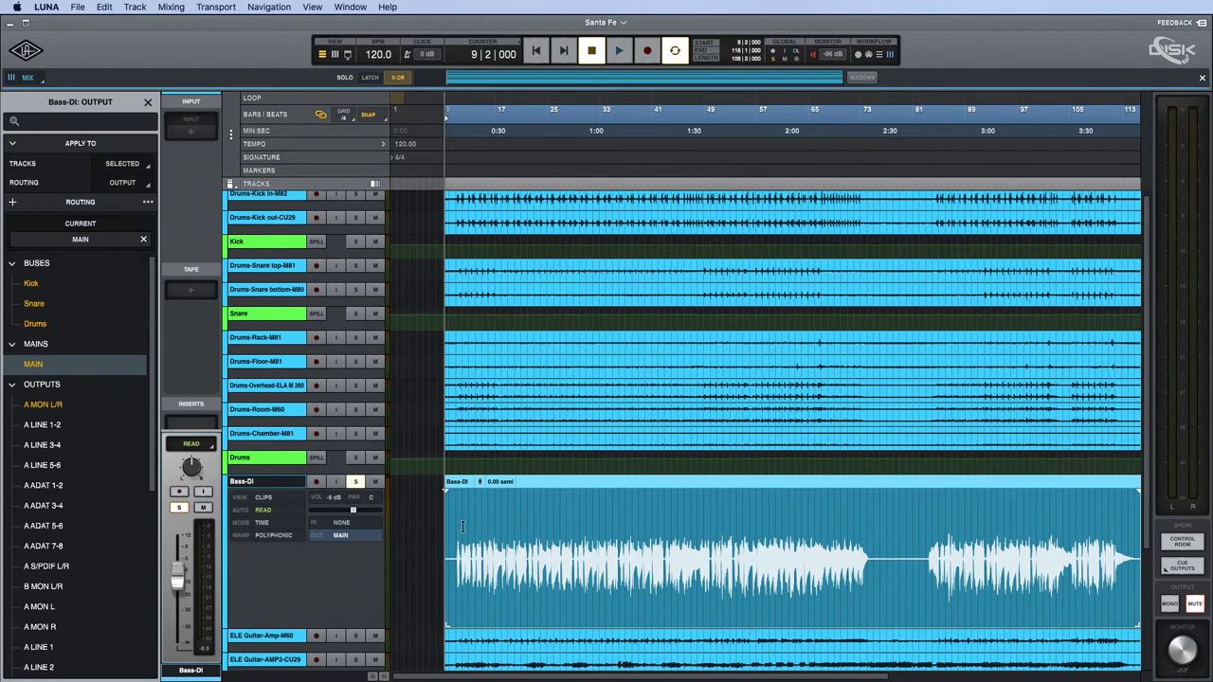
Return to the mixer view and assign the Studer A800 tape machine to Bass-DI.
key("super+equal")
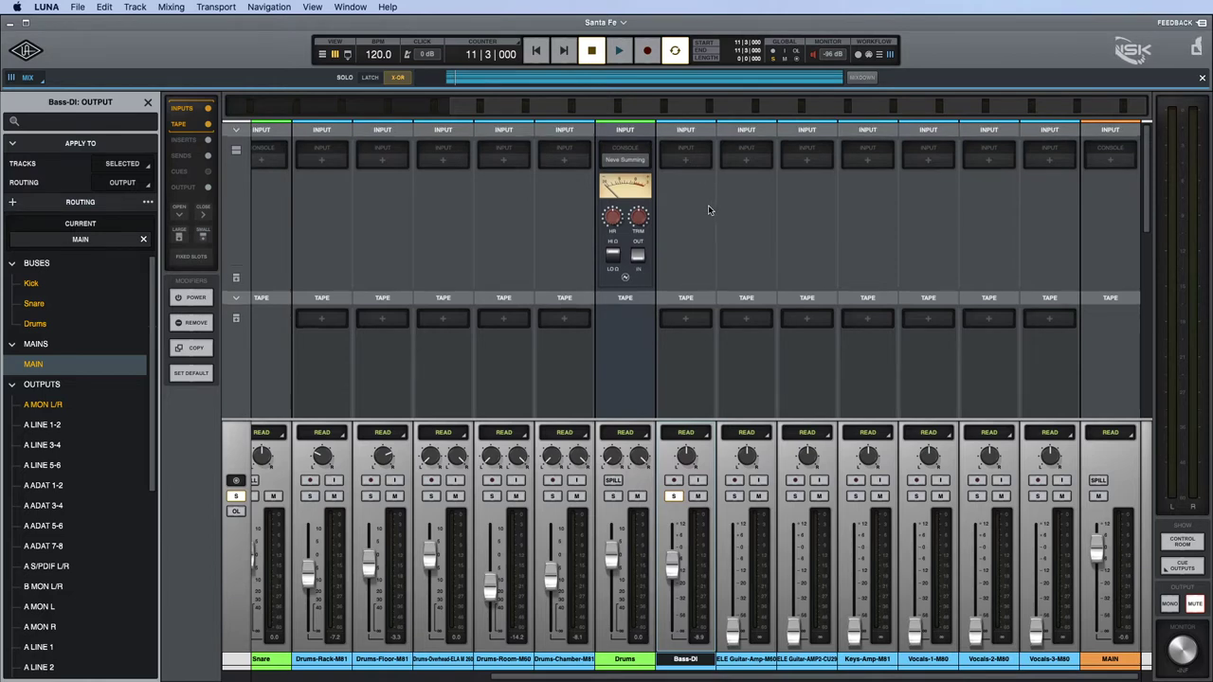
left_click(686, 319)
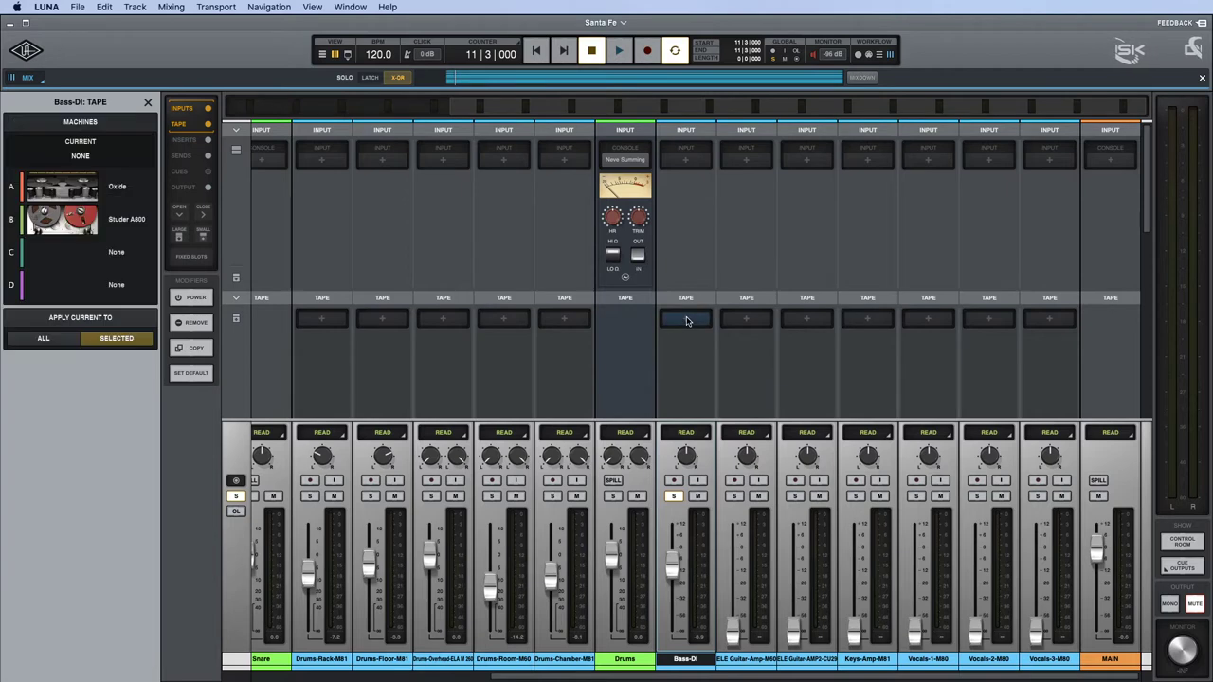
left_click(140, 227)
Play the soloed bass, raise its fader slightly, and compare the Studer A800 bypassed and enabled, leaving it on.
key("space")
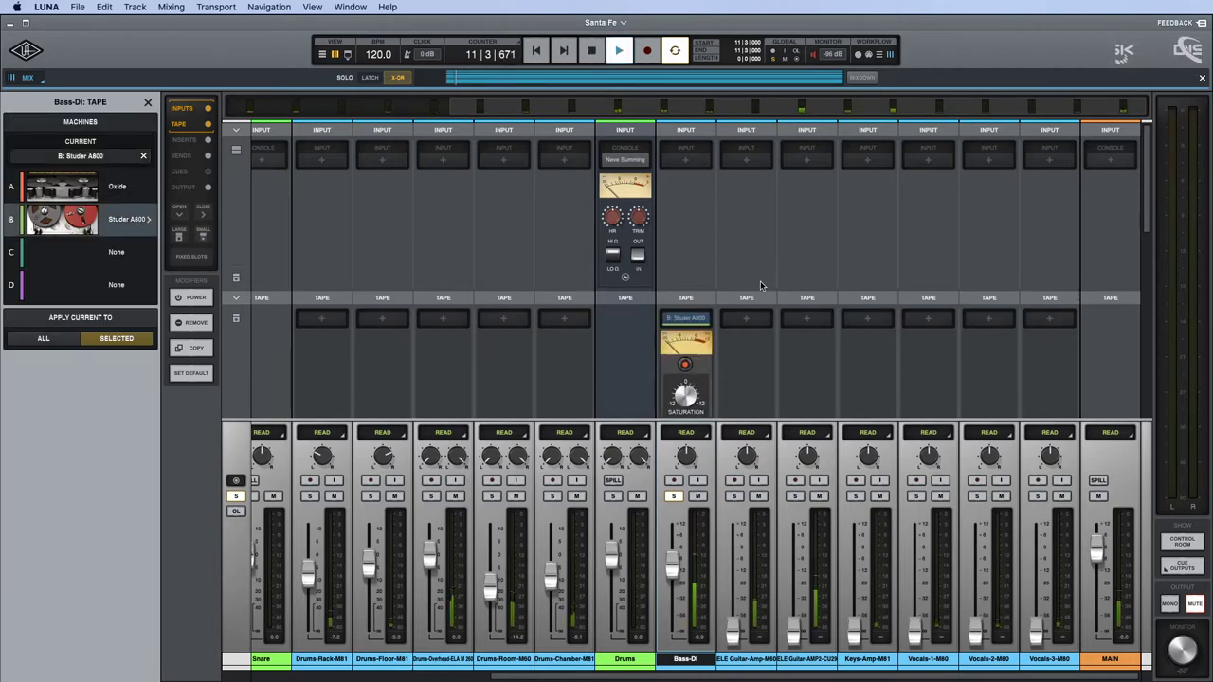
scroll(782, 336, "down", 3)
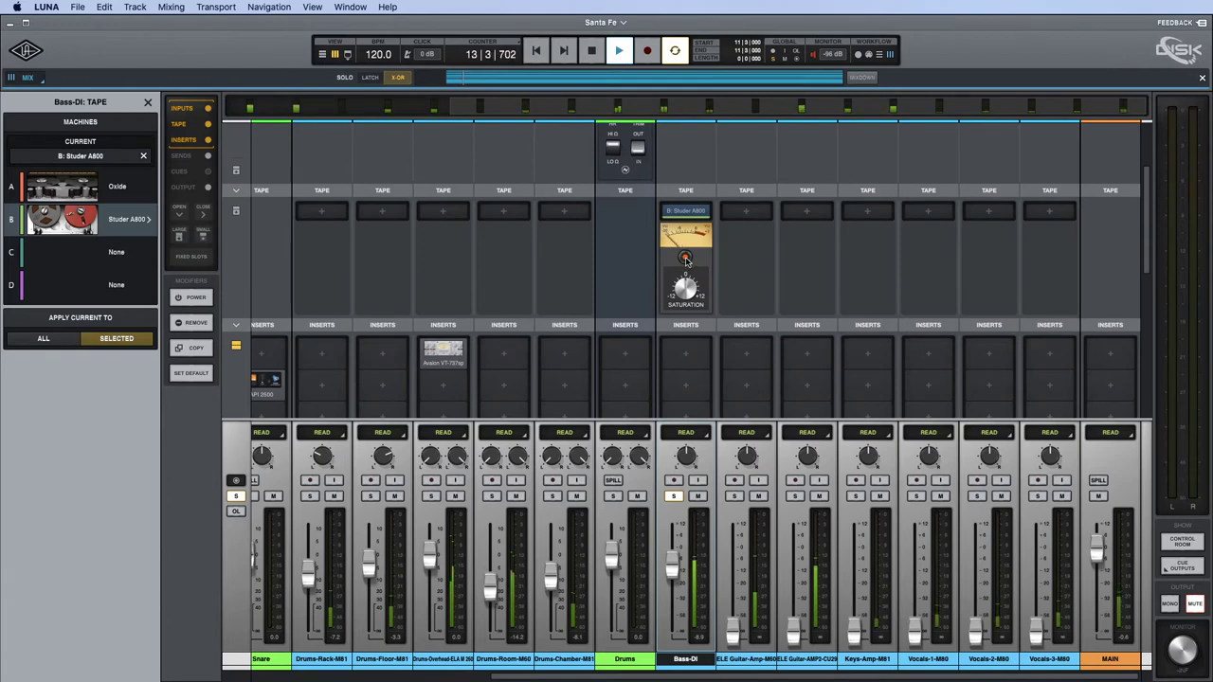
left_click(684, 257)
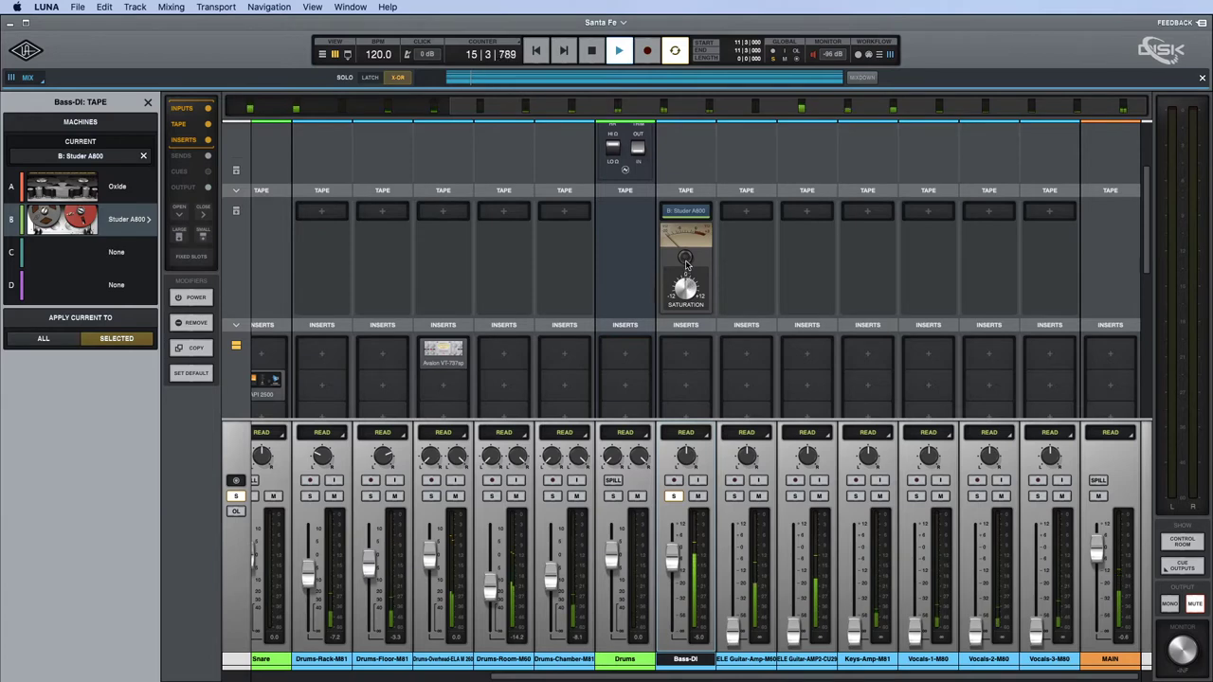
left_click(685, 257)
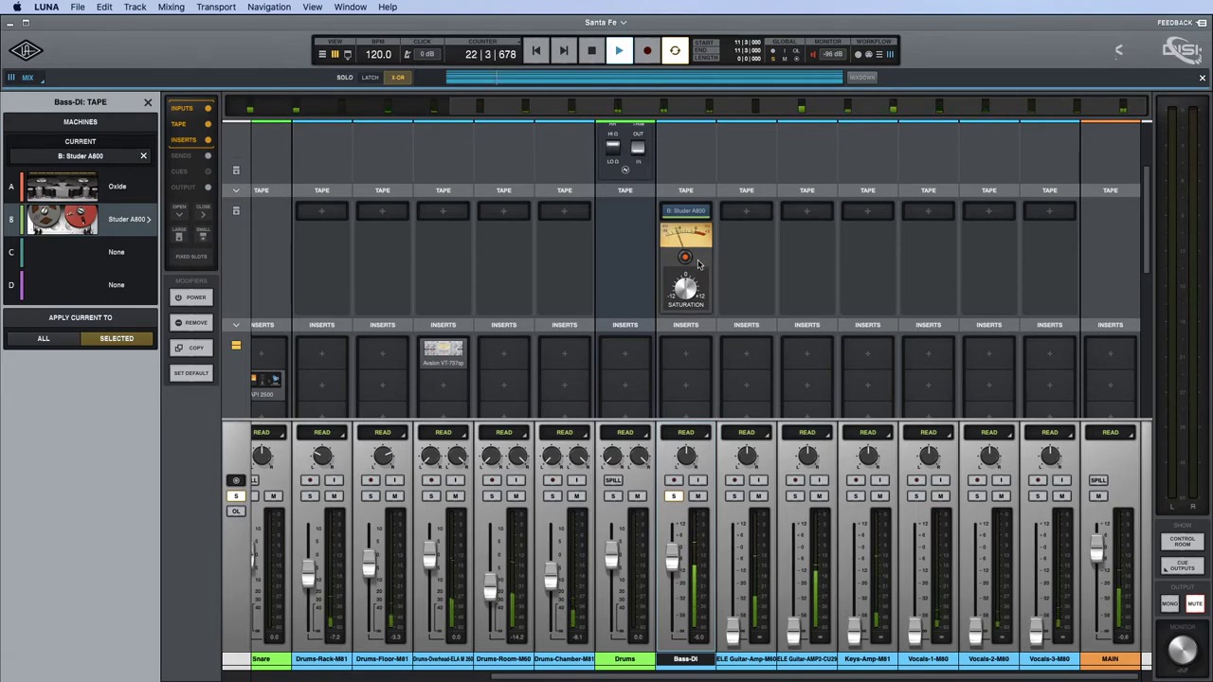
key("space")
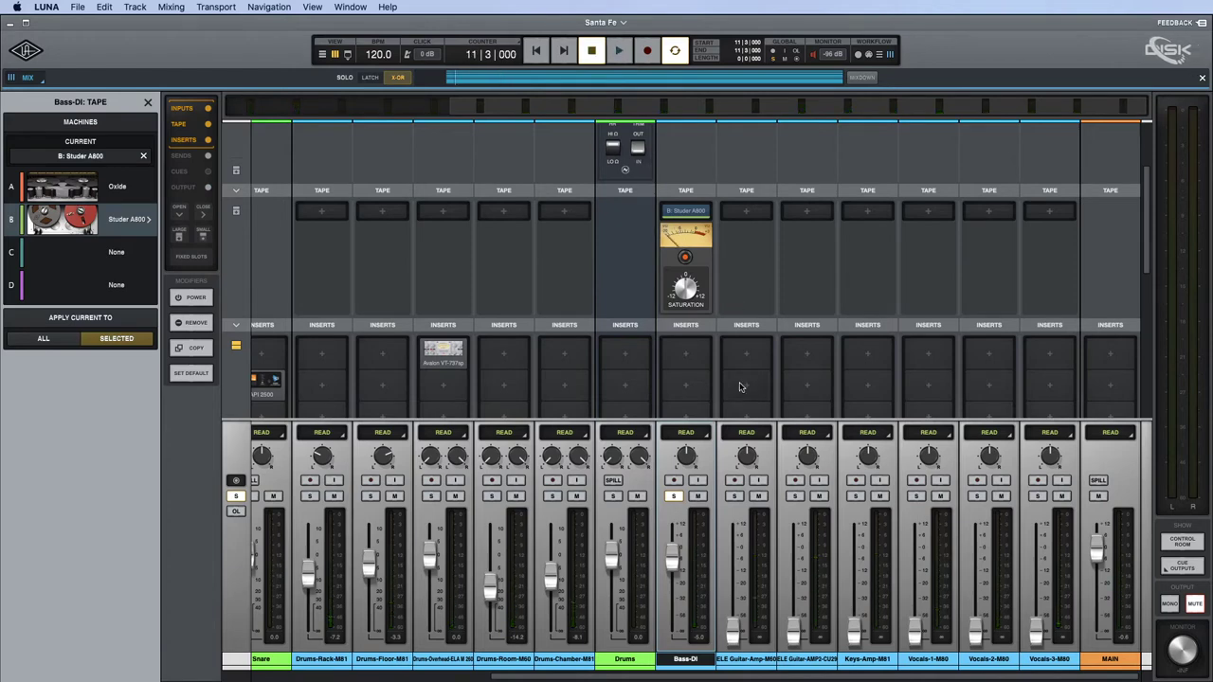
Search the plug-ins for "dist" and load the Empirical Labs Distressor in Bass-DI's first insert slot.
scroll(768, 285, "down", 3)
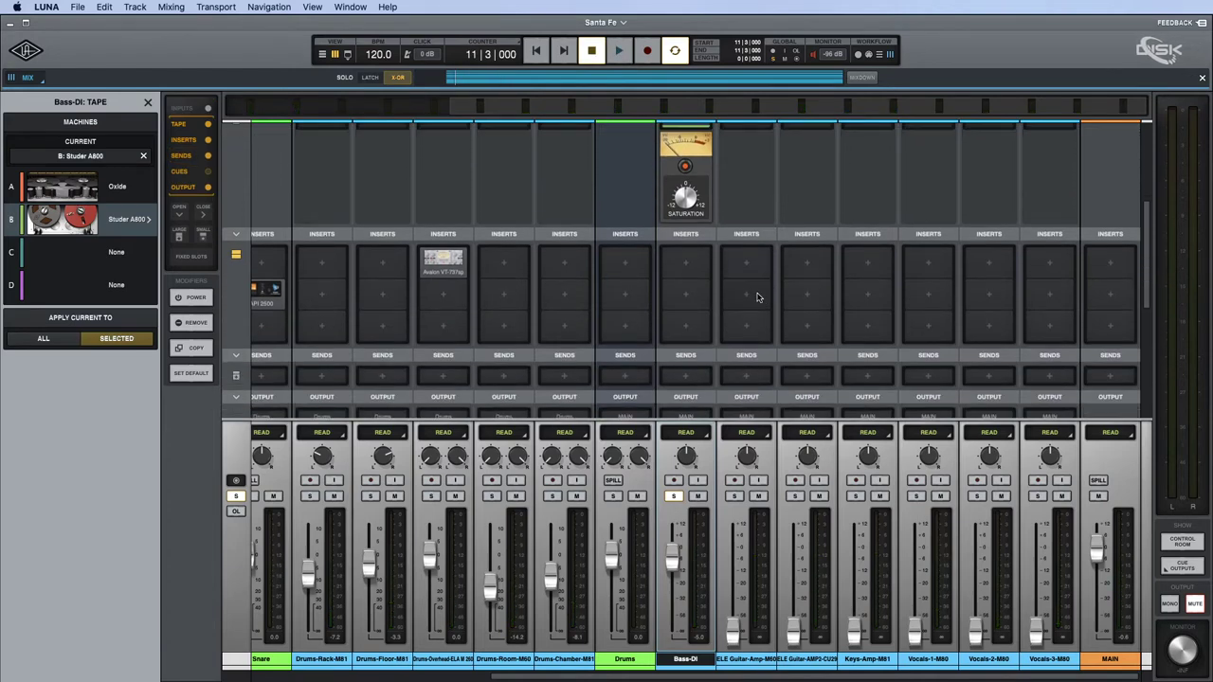
left_click(684, 263)
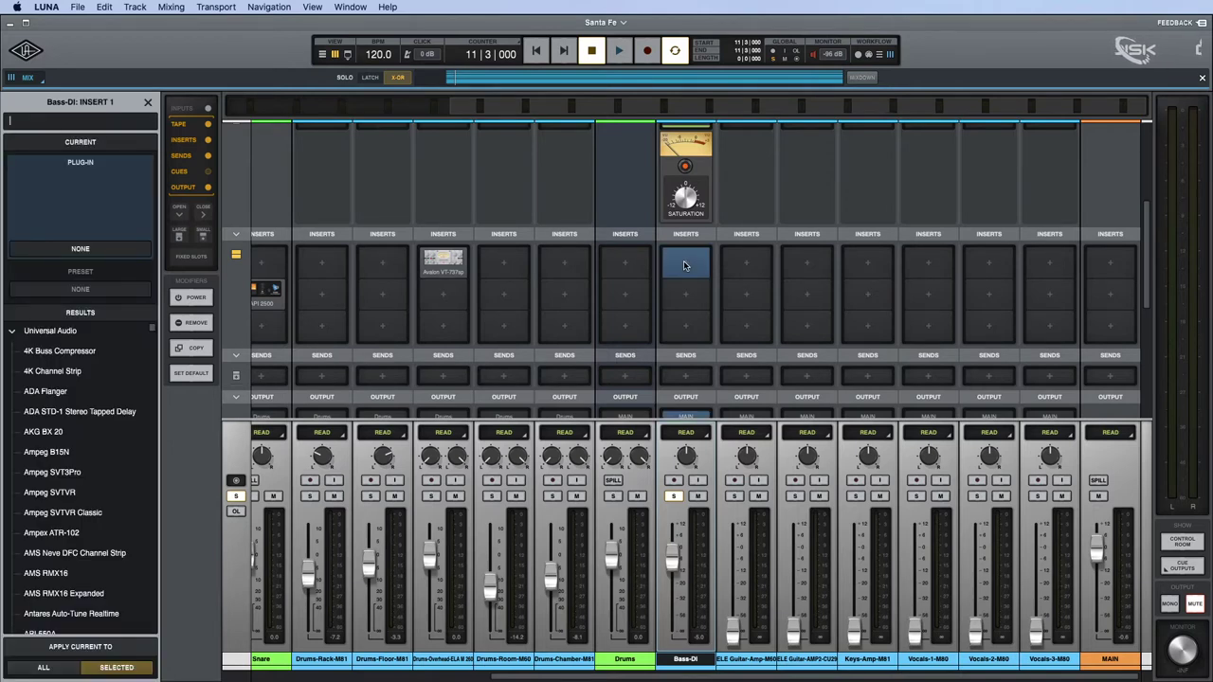
type("dist")
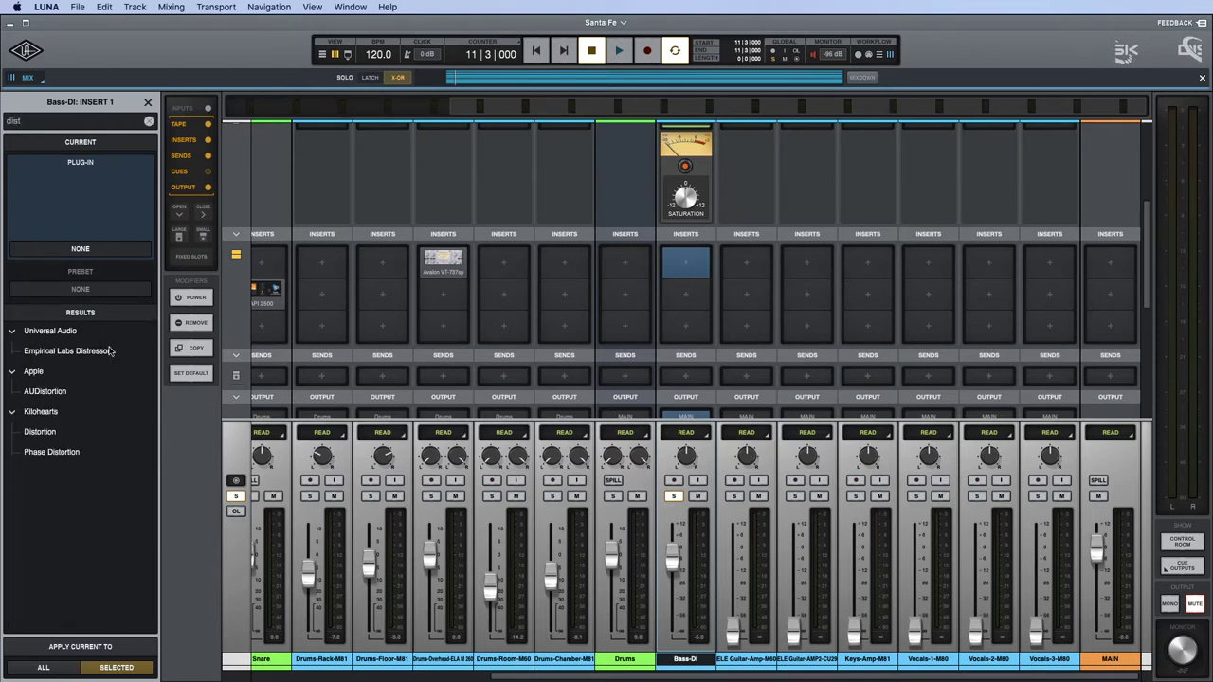
left_click(66, 350)
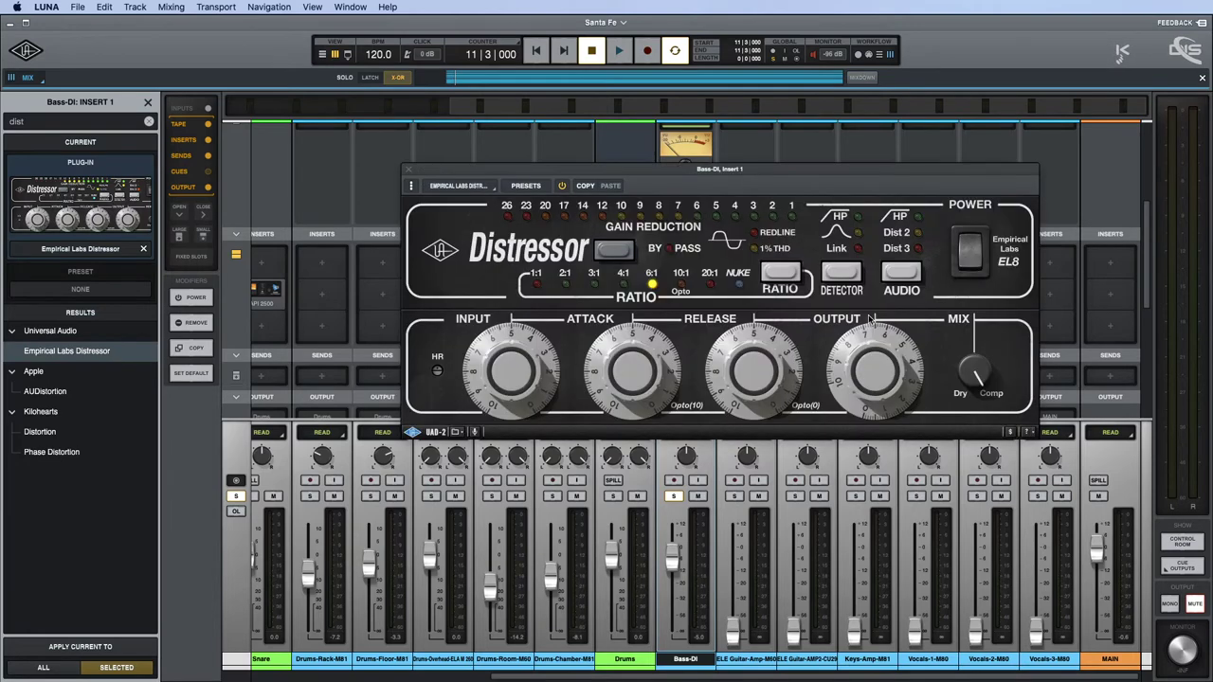
Browse the Distressor presets on Bass-DI and load Bass Light Touch.
left_click_drag(828, 174, 774, 339)
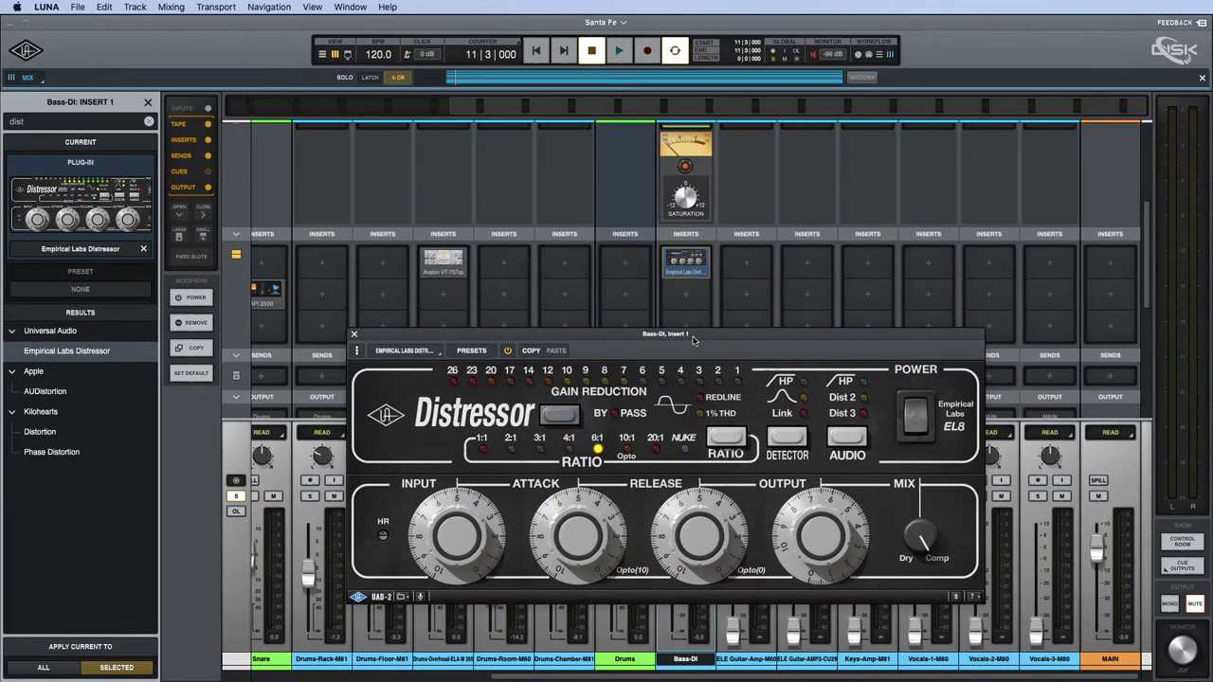
left_click(471, 351)
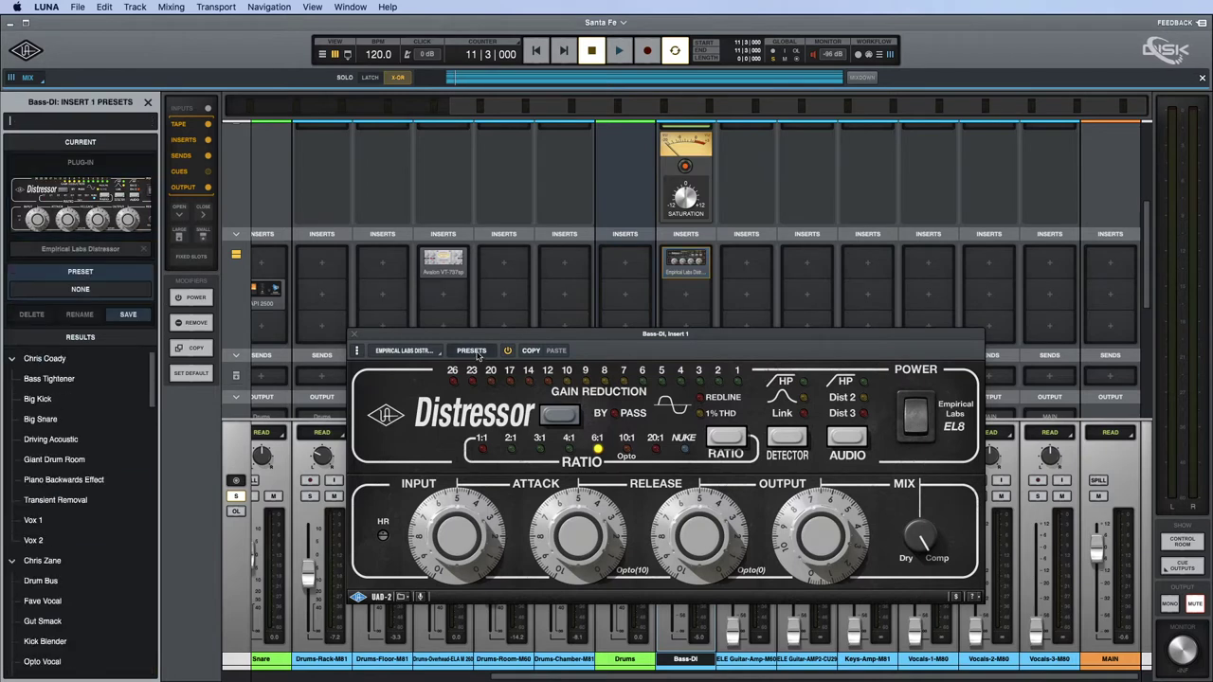
scroll(87, 432, "down", 5)
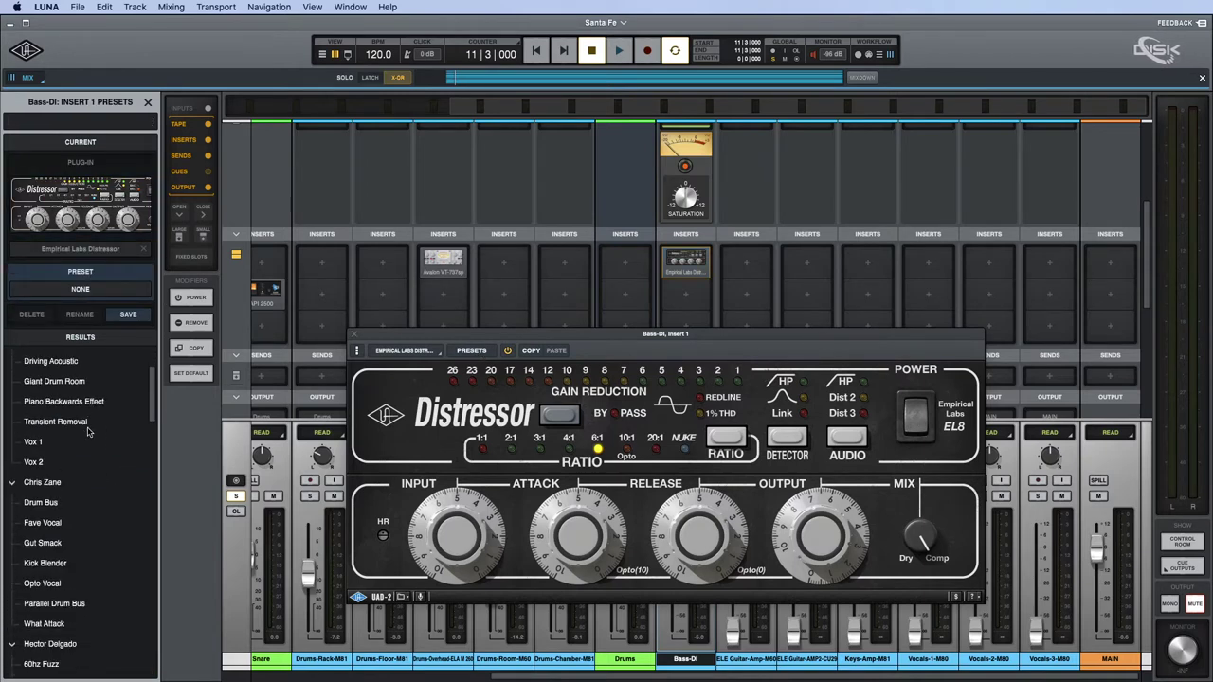
scroll(87, 433, "down", 4)
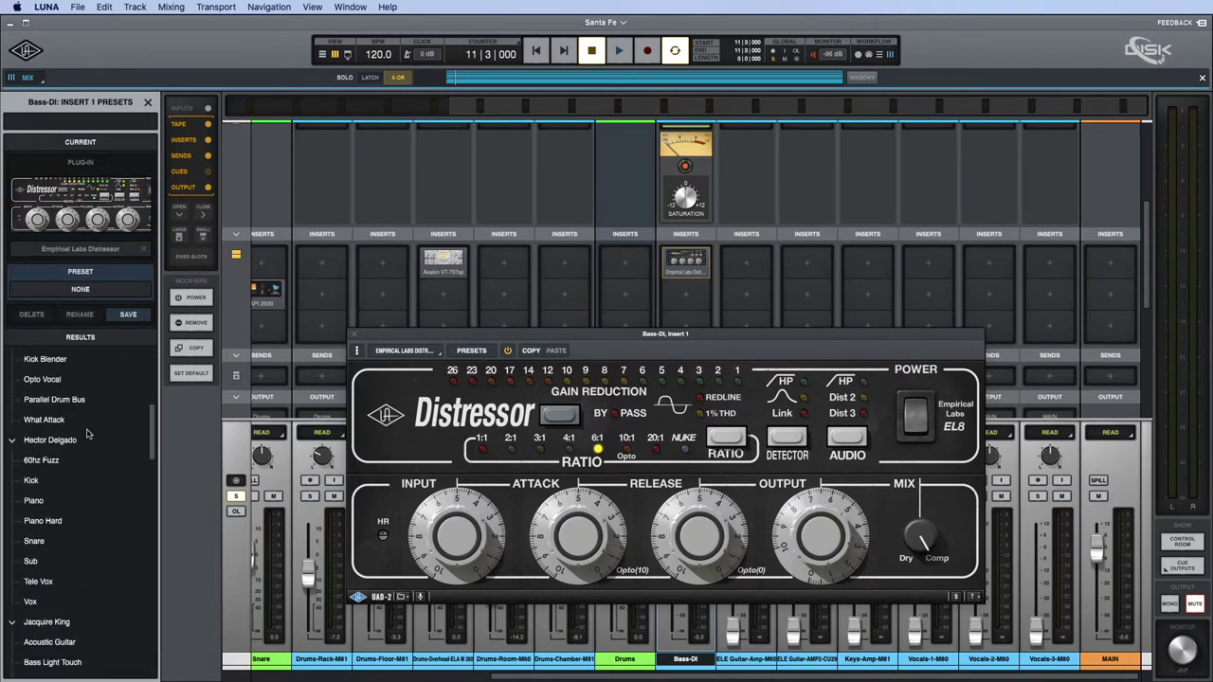
scroll(87, 433, "down", 2)
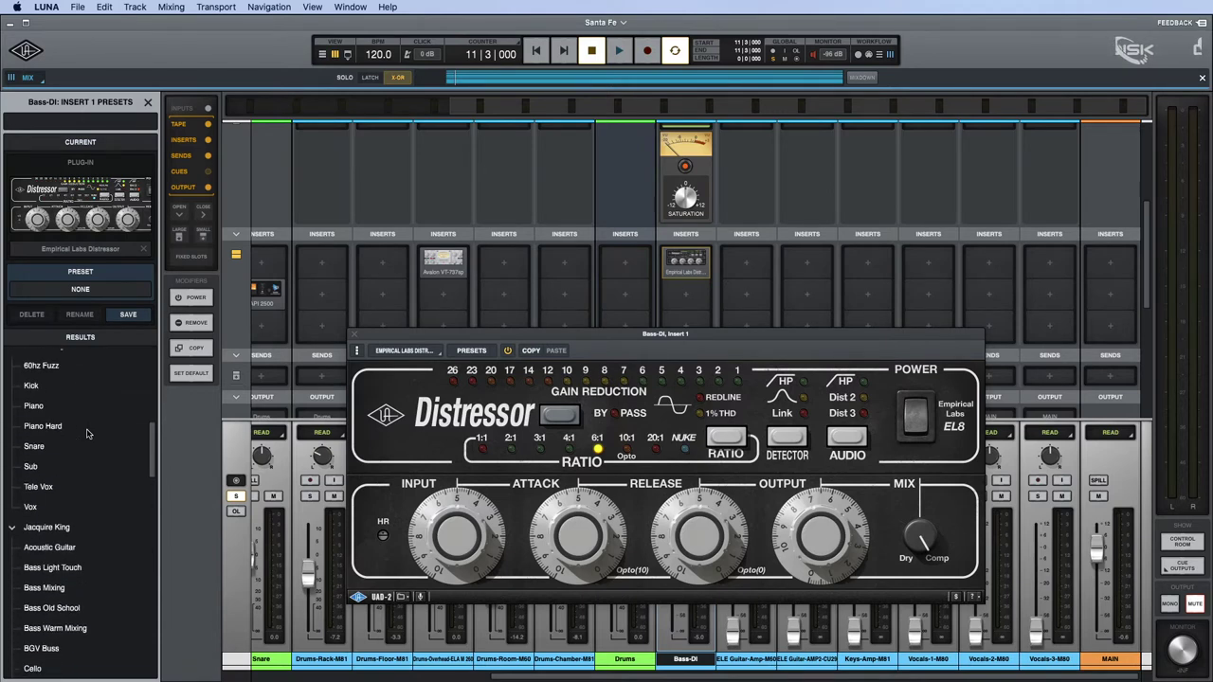
scroll(87, 433, "up", 8)
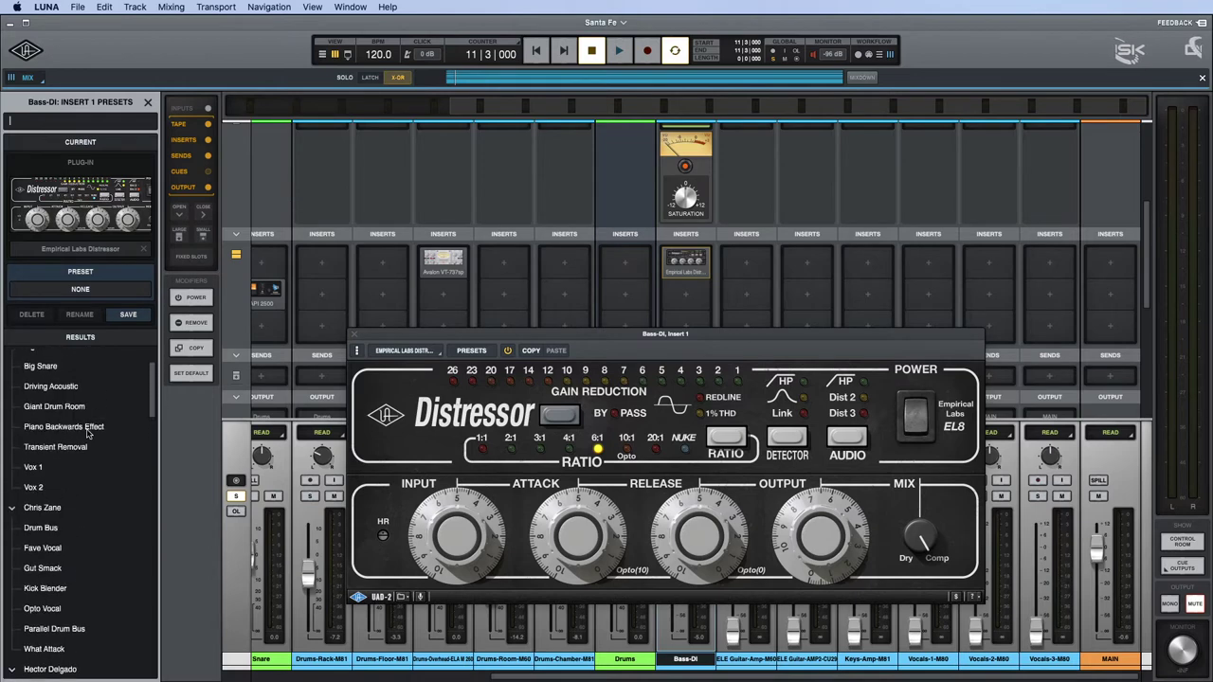
scroll(87, 433, "down", 4)
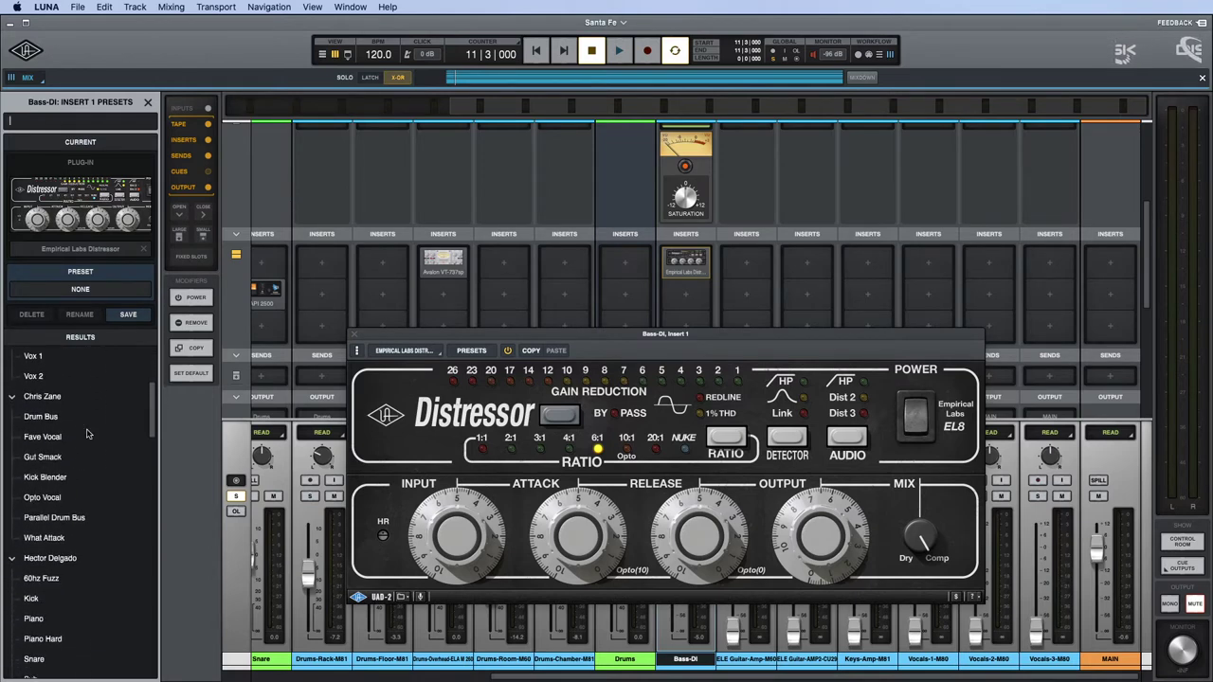
scroll(87, 433, "down", 5)
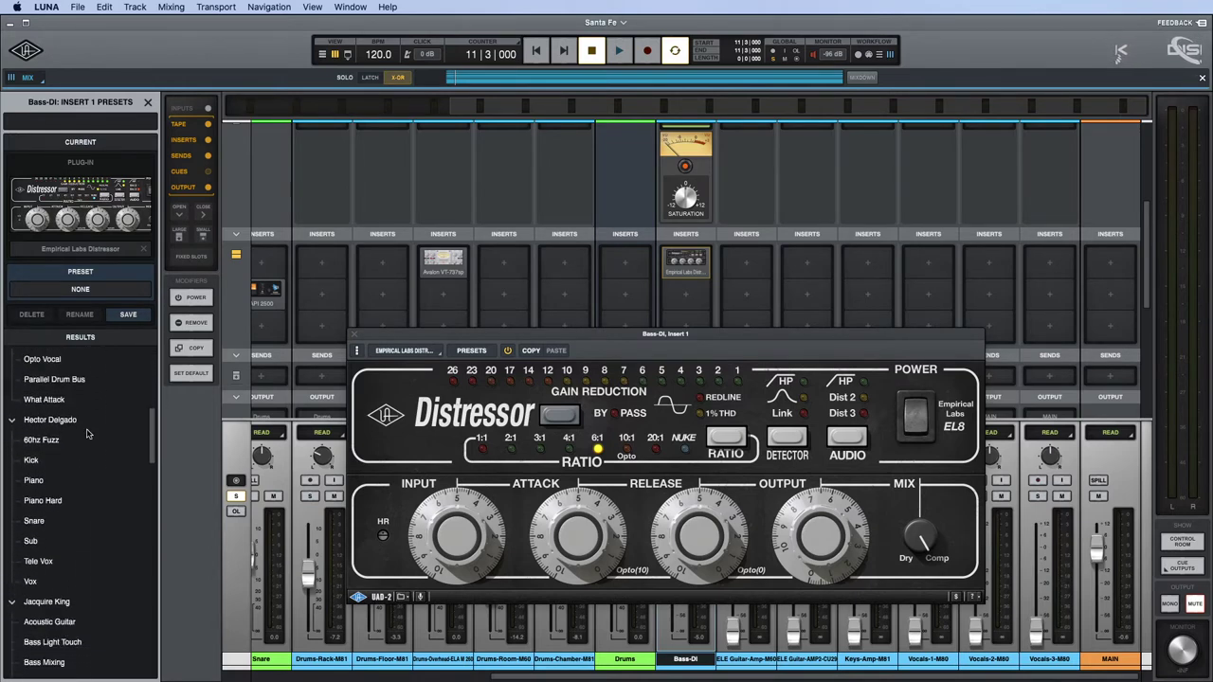
scroll(87, 433, "down", 4)
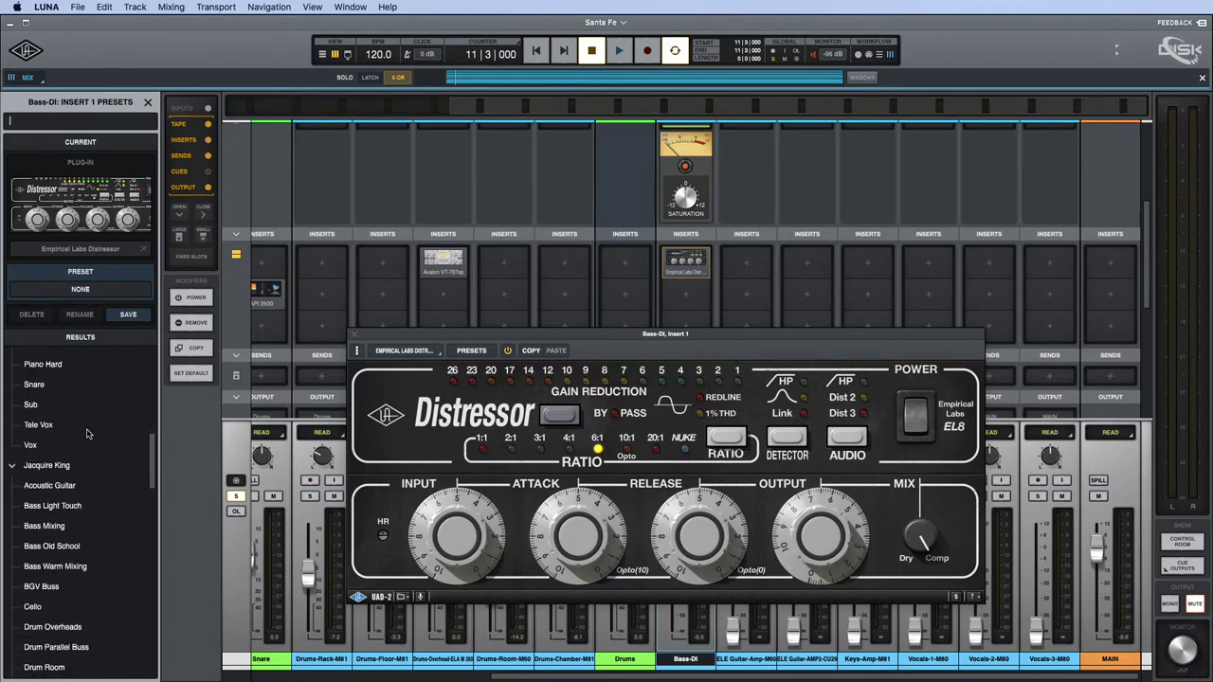
scroll(87, 433, "down", 1)
scroll(88, 434, "down", 1)
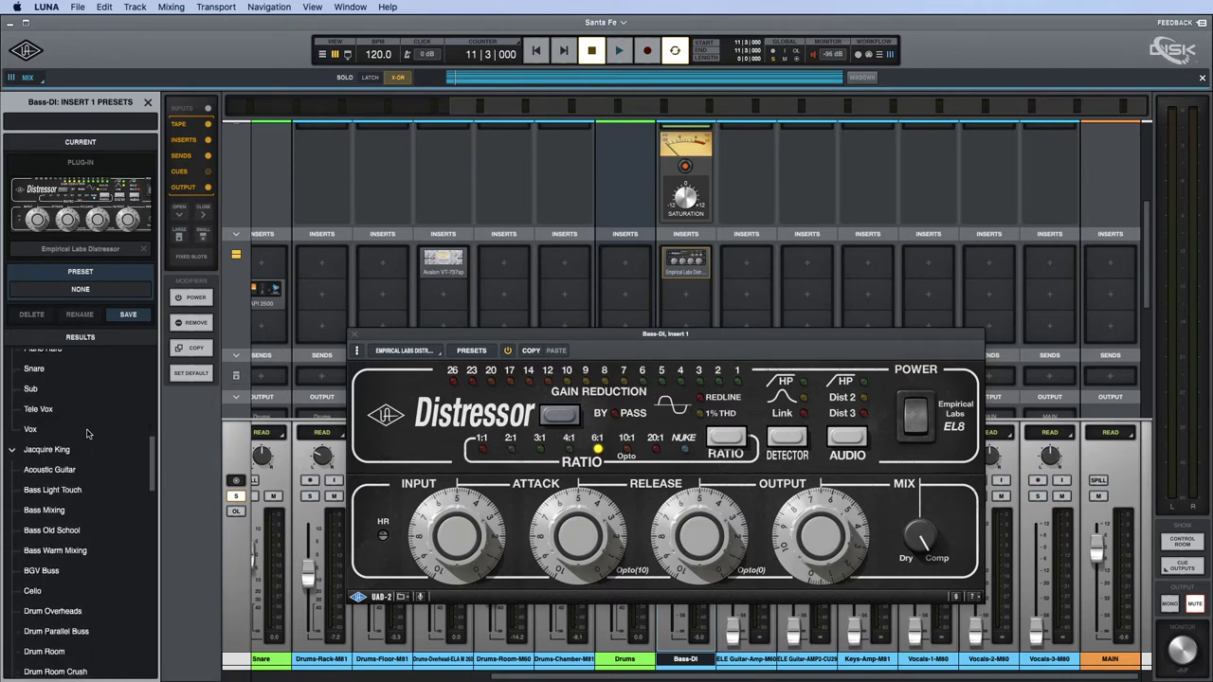
left_click(50, 492)
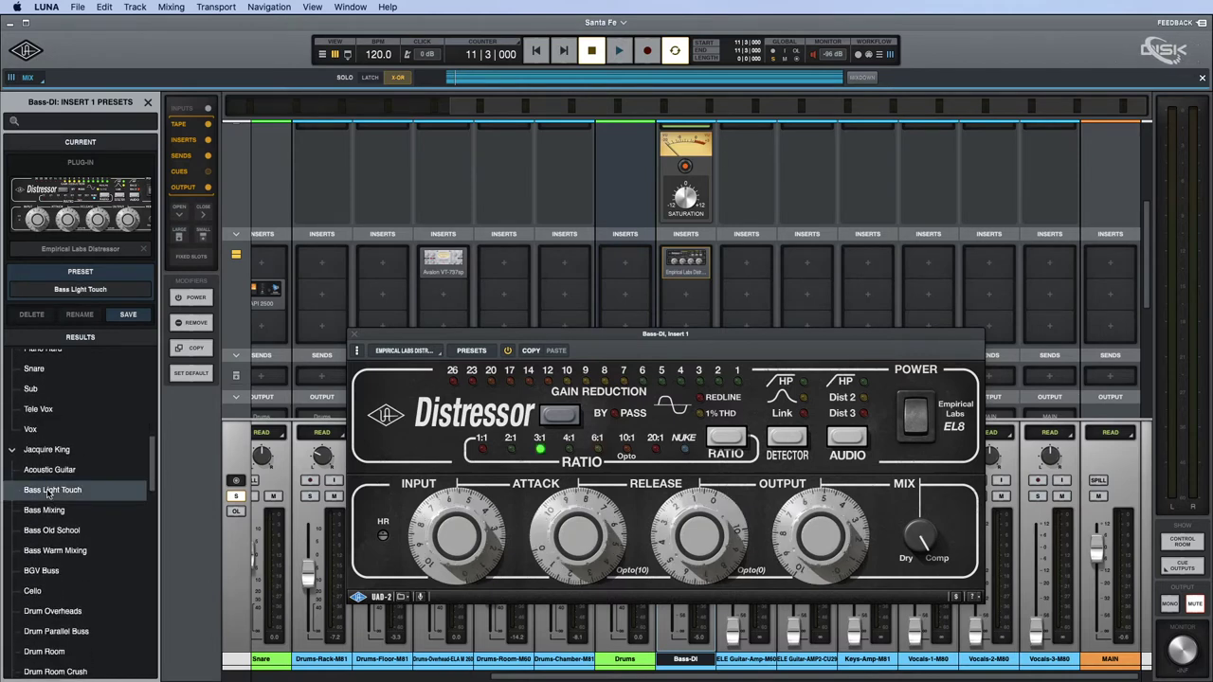
Play the soloed bass through the Distressor, close its window, and lower the Bass-DI fader to -13.7 dB.
key("space")
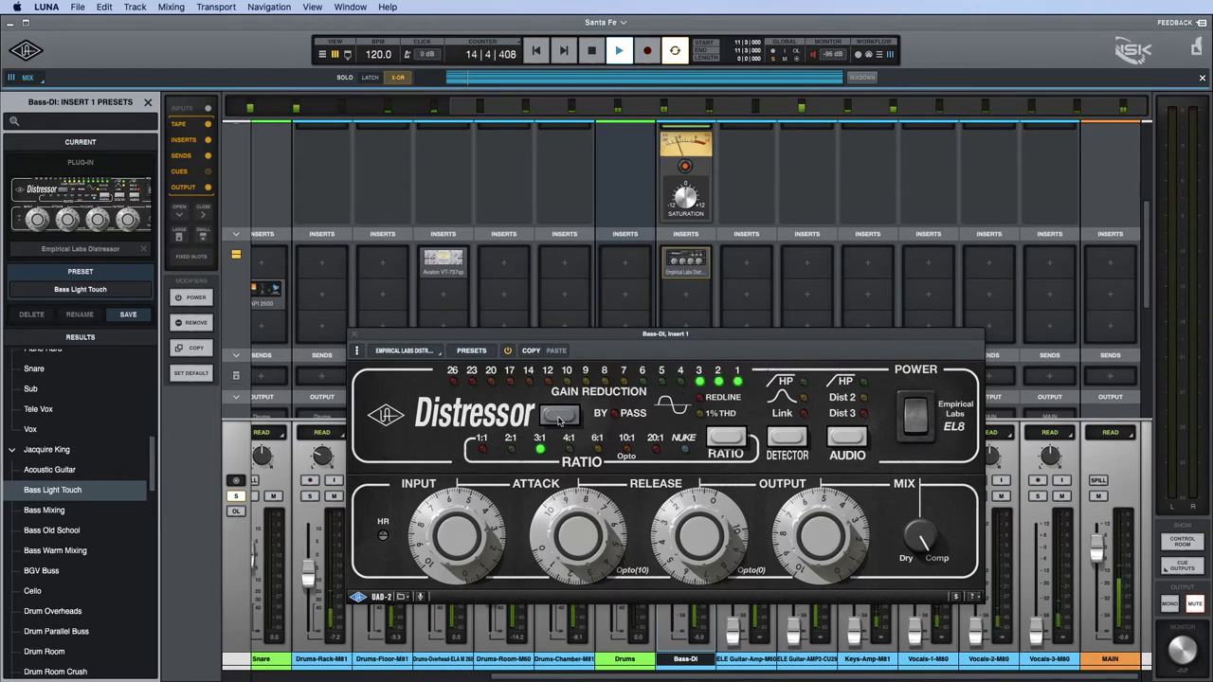
left_click(356, 336)
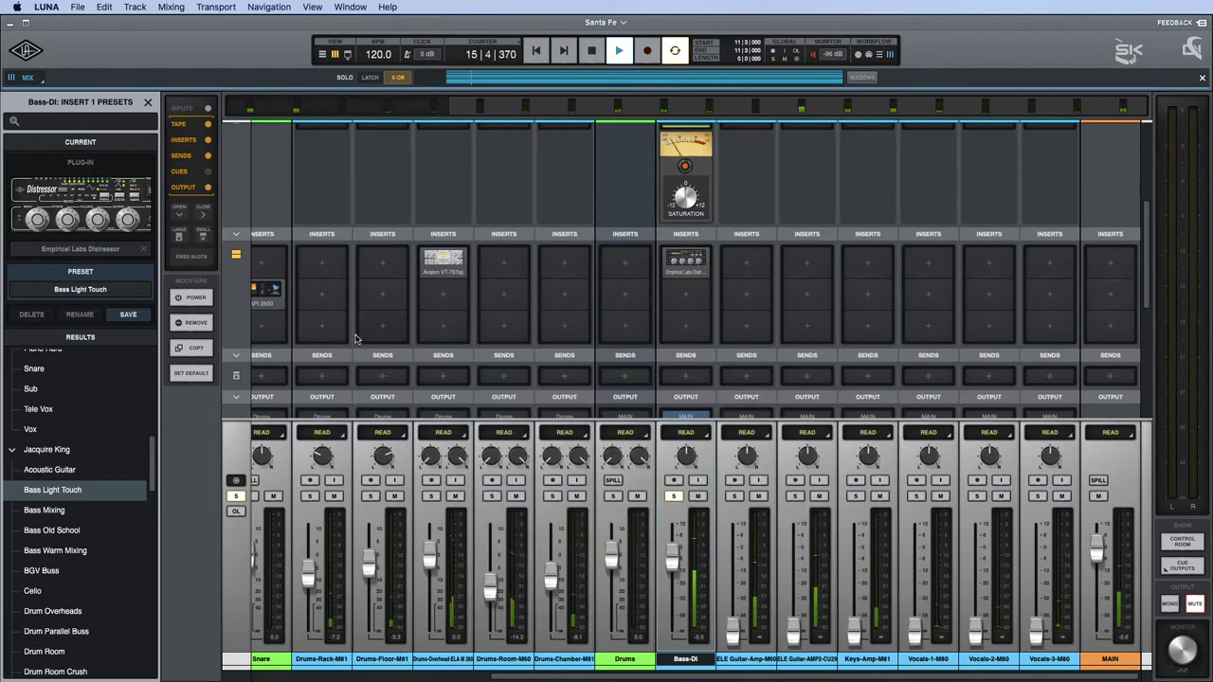
left_click_drag(672, 557, 671, 566)
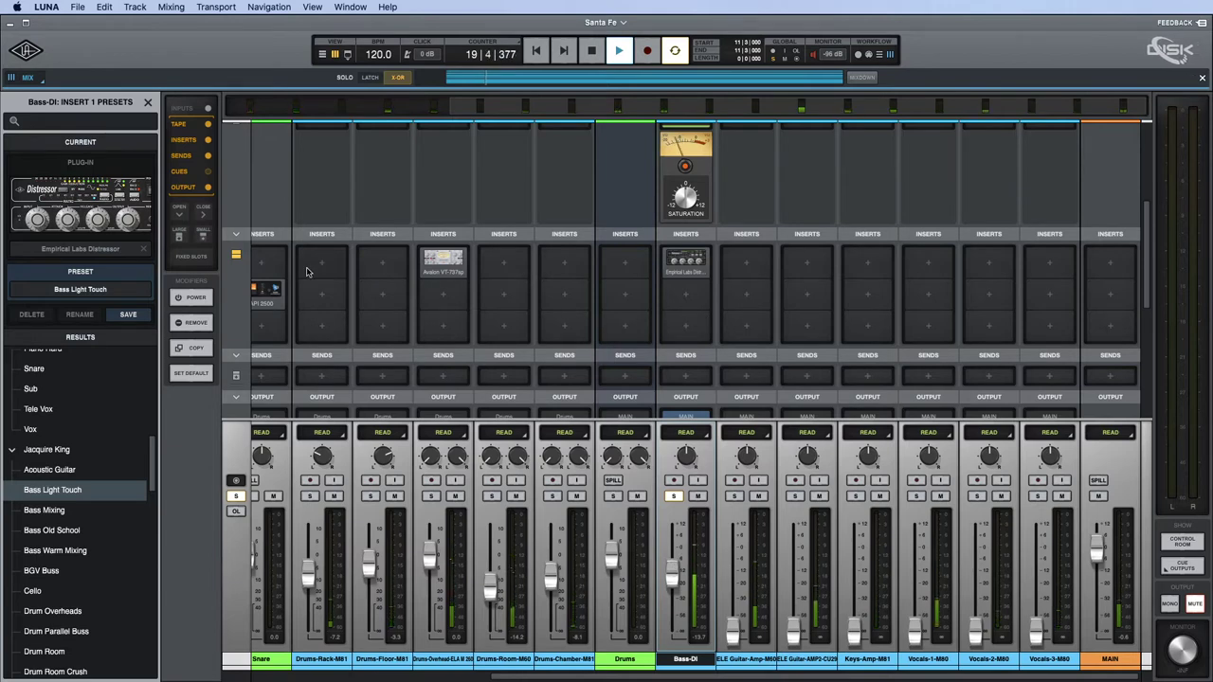
Load the Ampeg SVTVR in Bass-DI's second insert, audition the Dark Lows preset, and settle on 8x10 Funky Rock A.
left_click(688, 299)
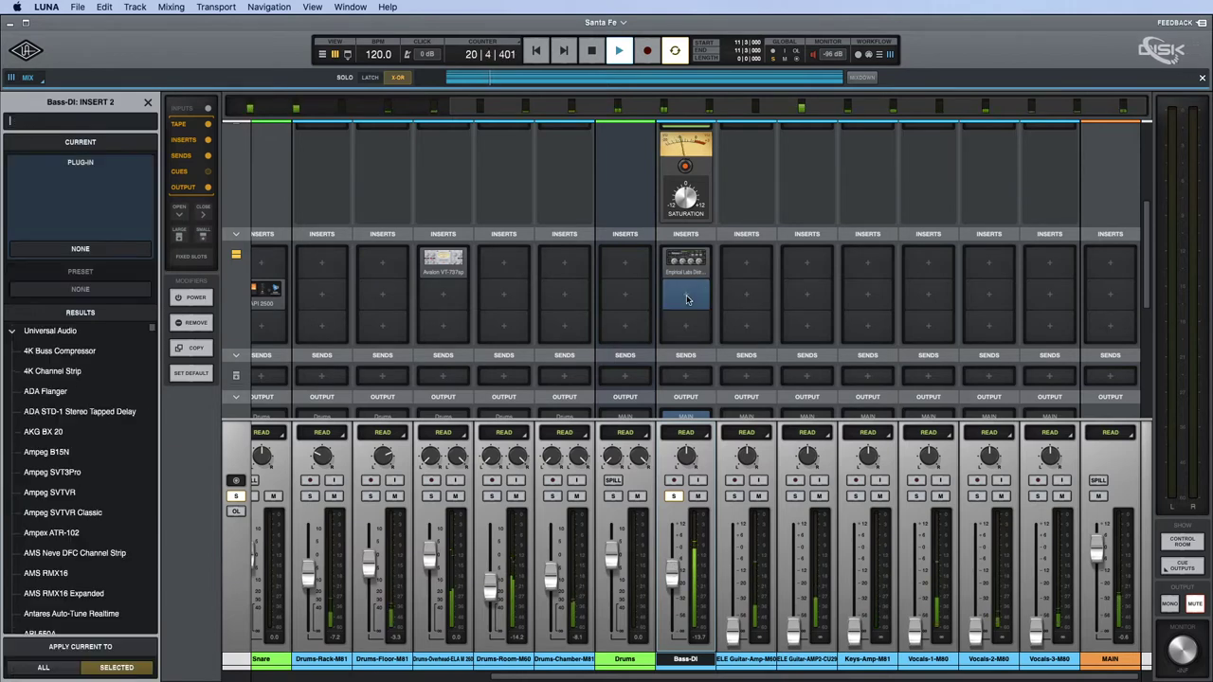
left_click(57, 495)
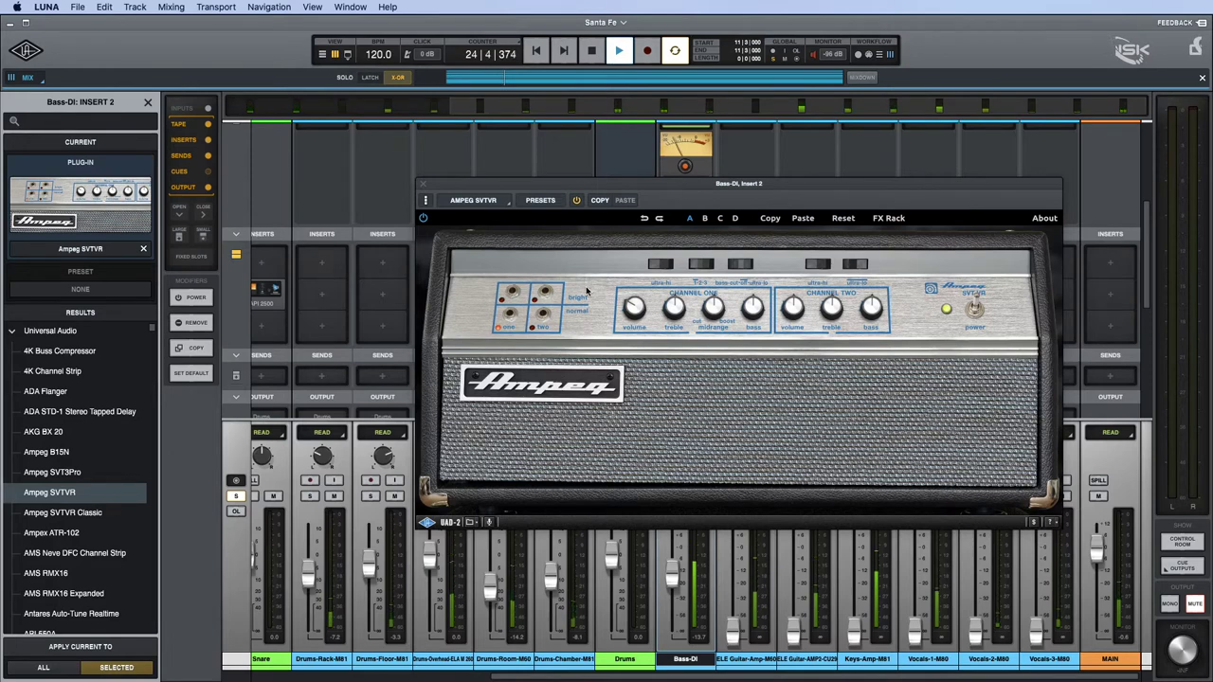
left_click(541, 201)
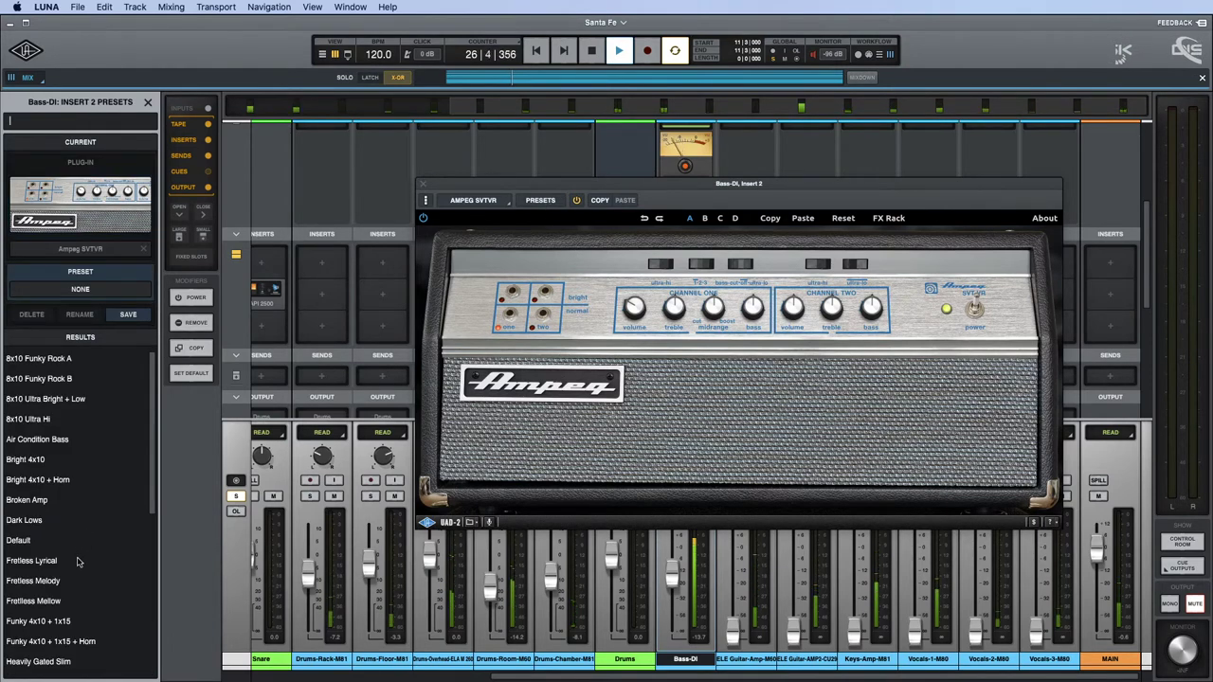
left_click(32, 523)
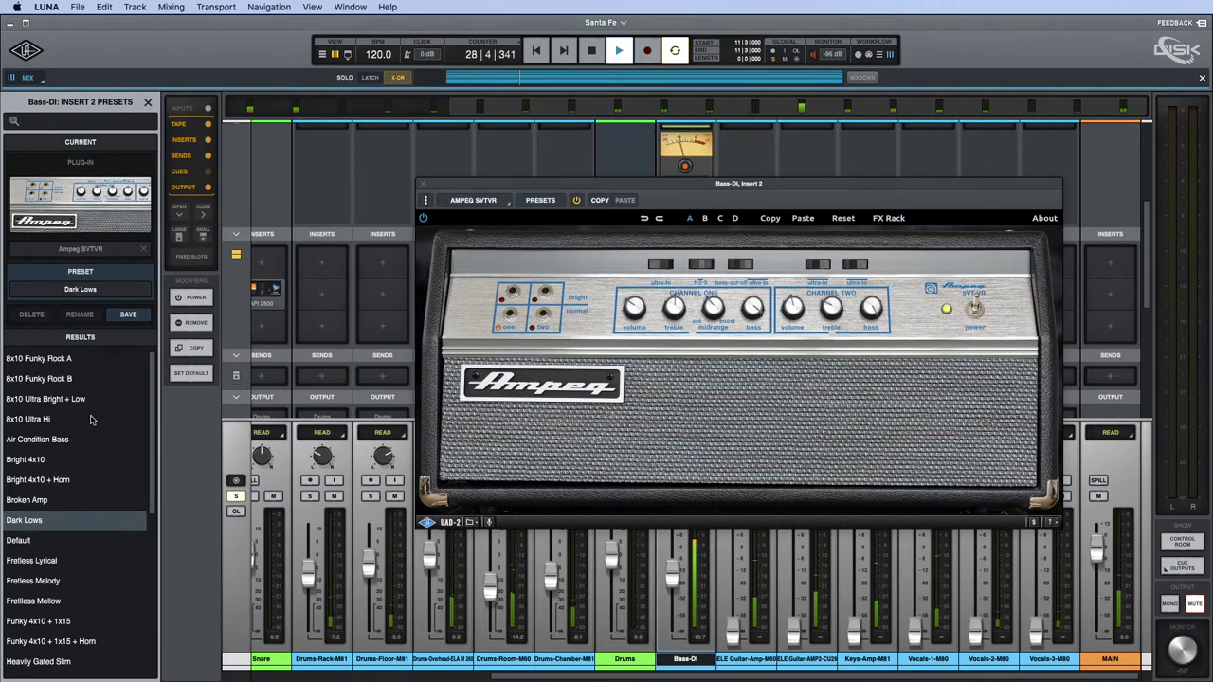
left_click(36, 359)
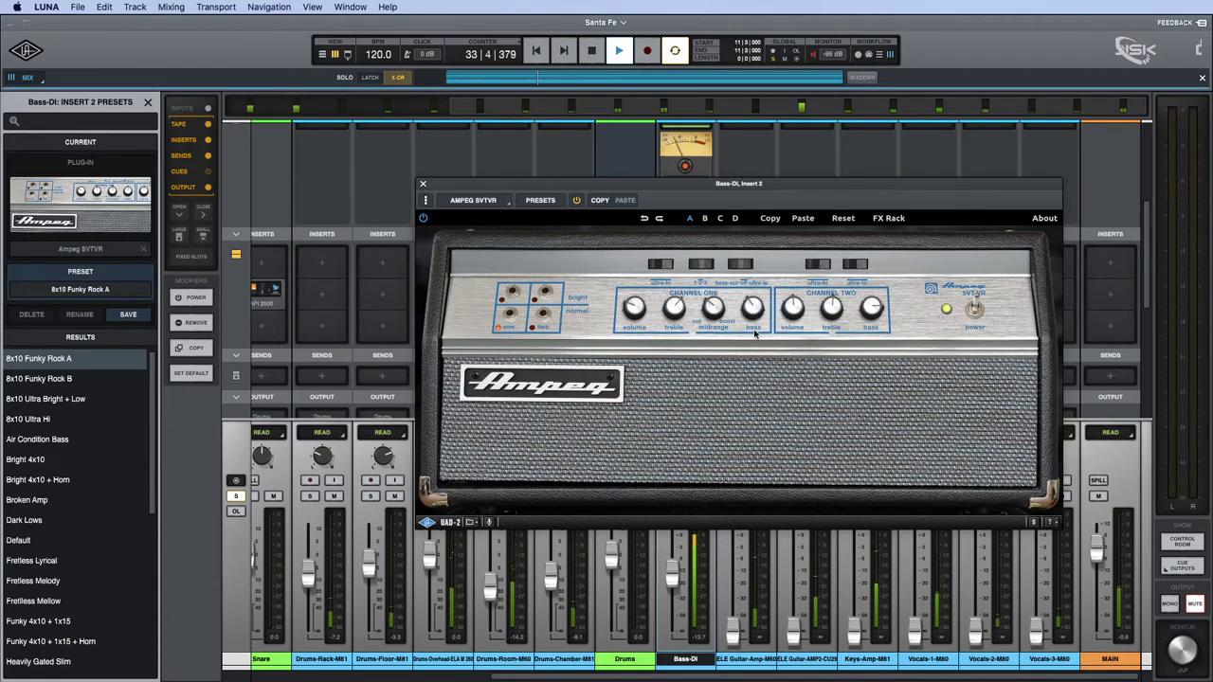
left_click(425, 185)
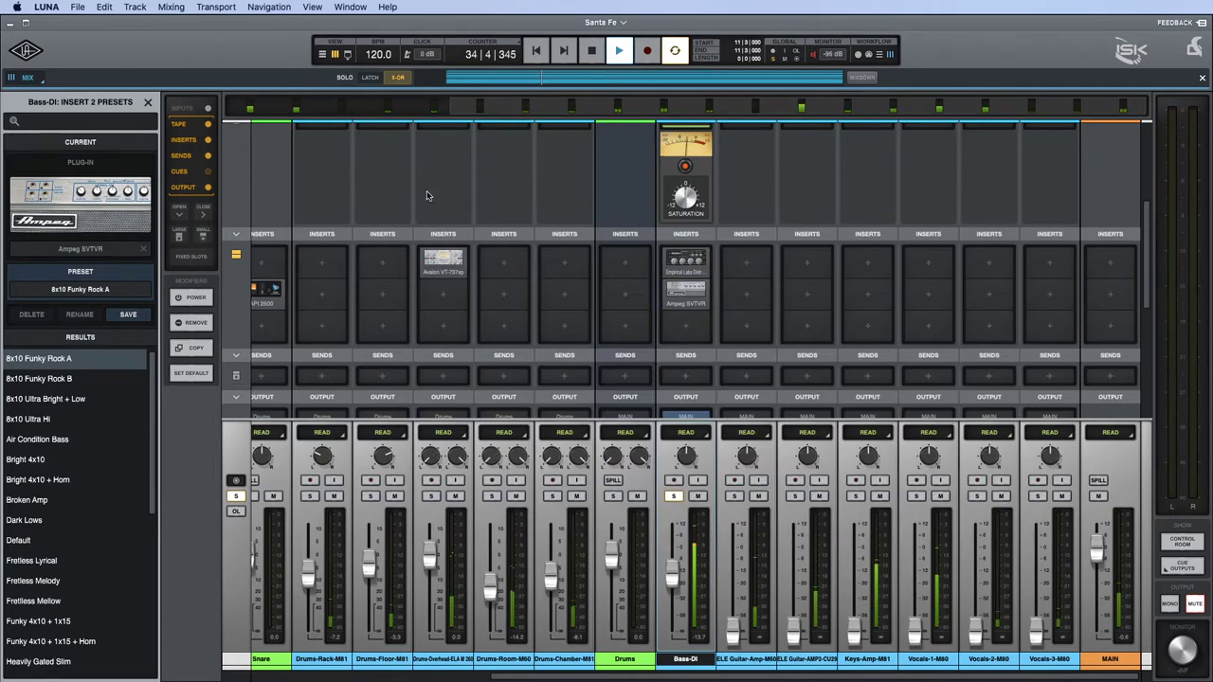
Raise the Bass-DI fader to -10.8 dB, stop playback, and take the track out of solo.
left_click_drag(671, 574, 672, 573)
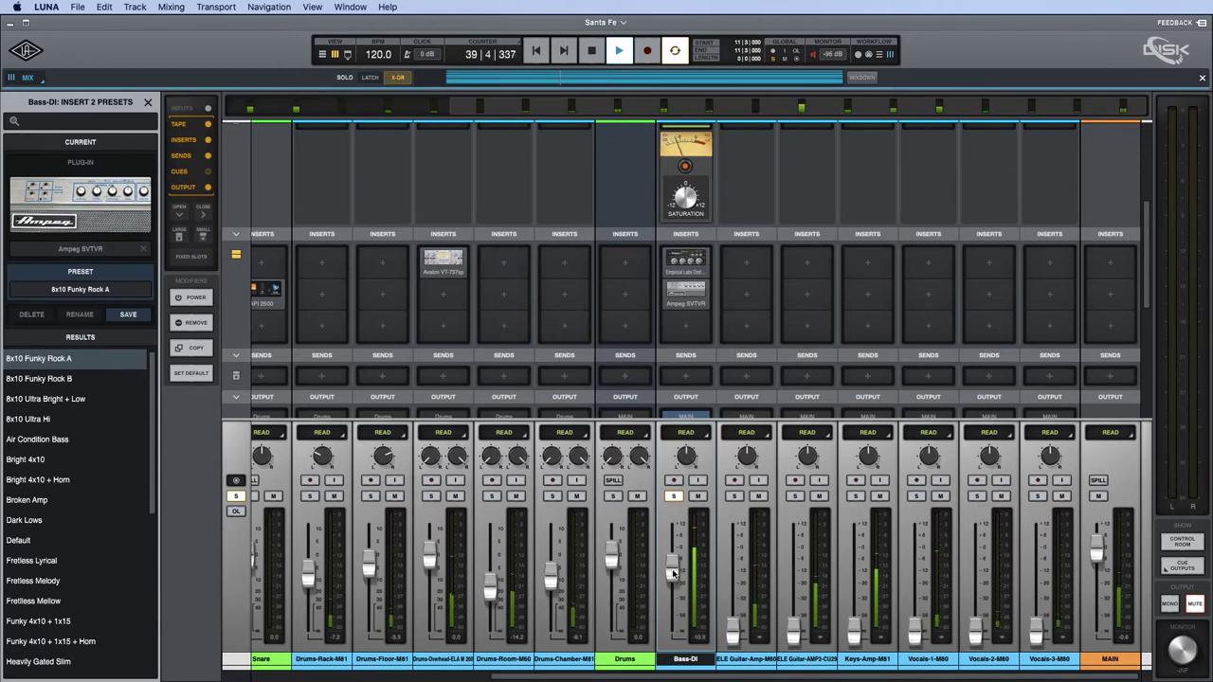
left_click(674, 497)
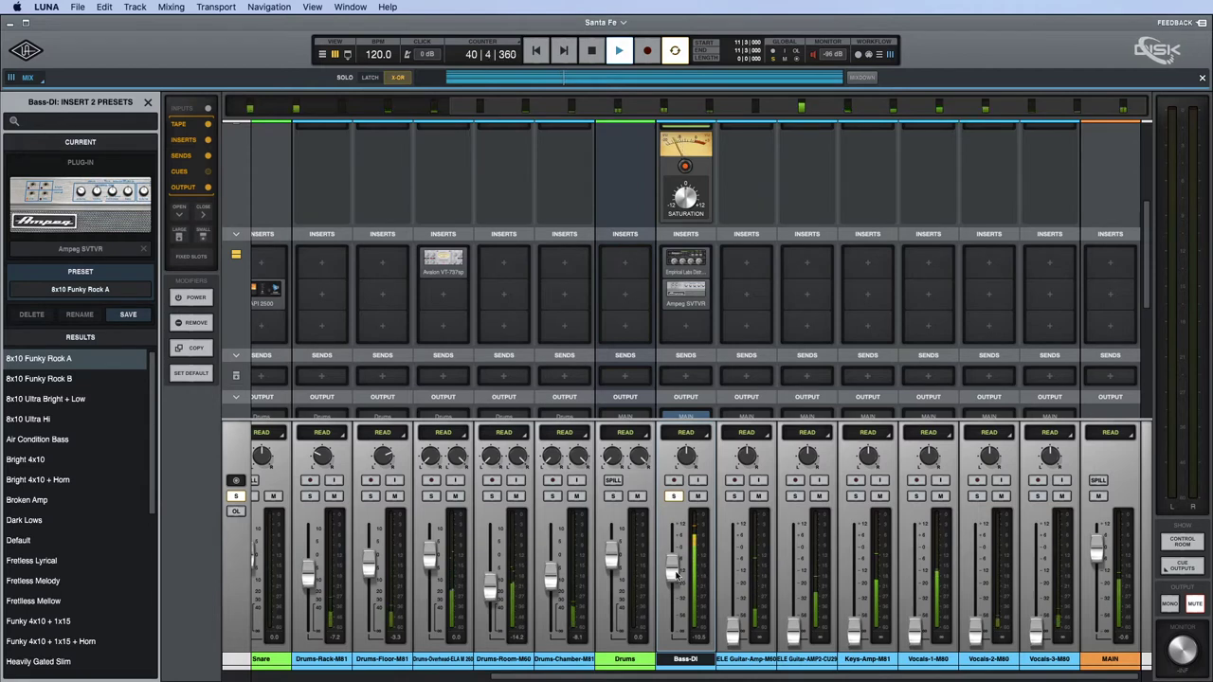
key("space")
left_click(673, 497)
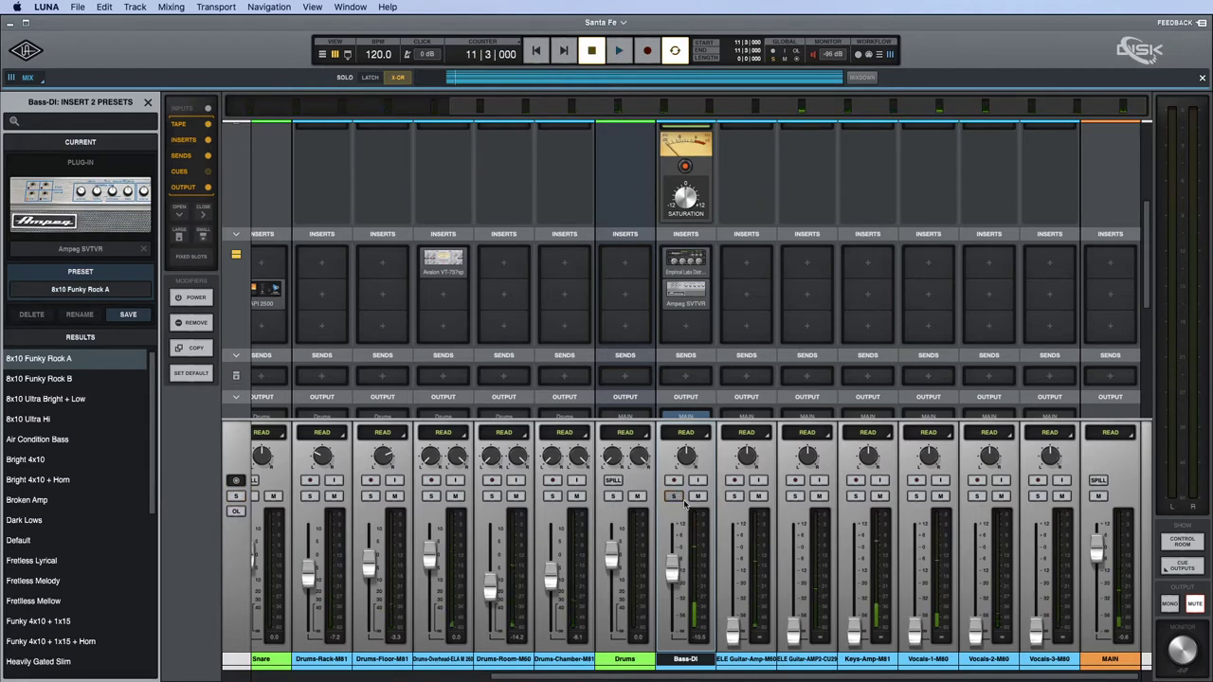
Solo both electric guitar amp tracks, raising the ELE Guitar-Amp-M60 fader to -7.0 dB and the CU29 fader to a similar level.
left_click(735, 496)
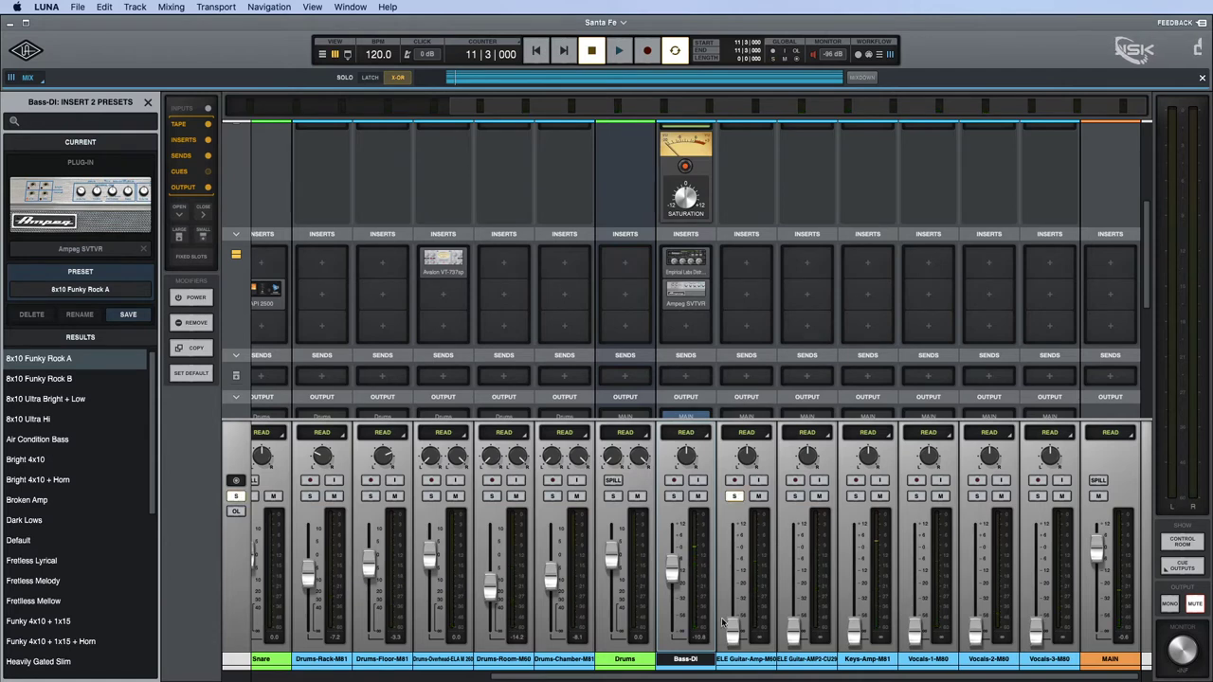
left_click_drag(735, 632, 735, 568)
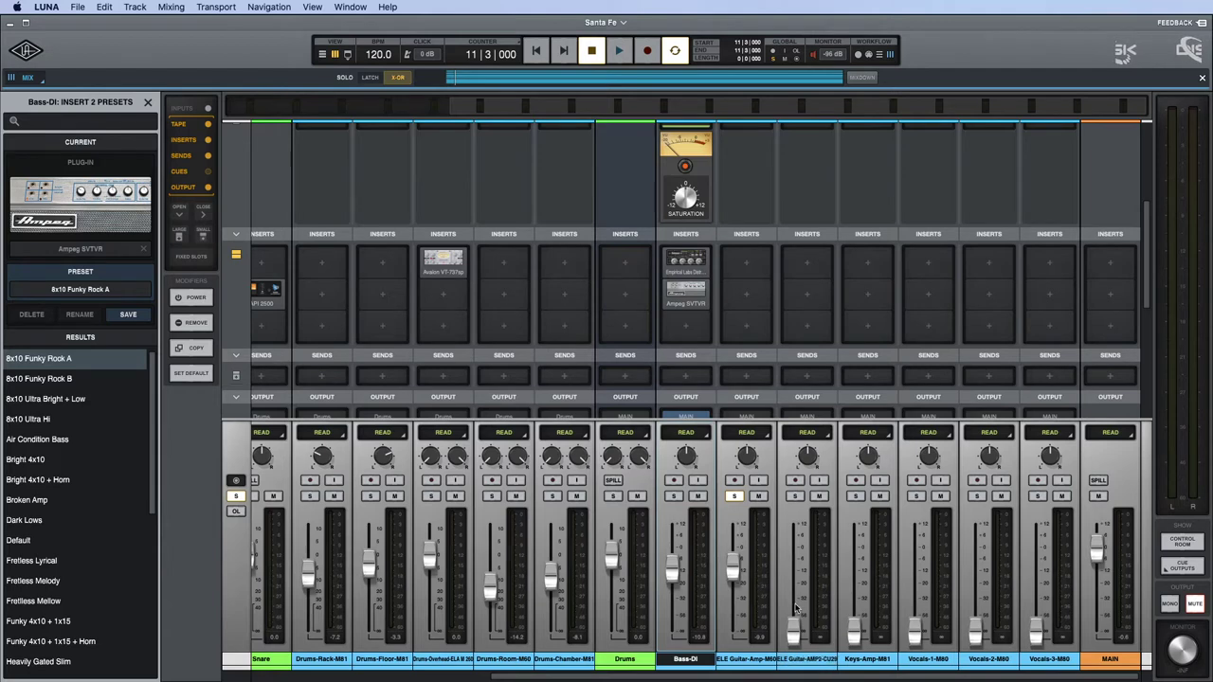
left_click_drag(796, 632, 733, 563)
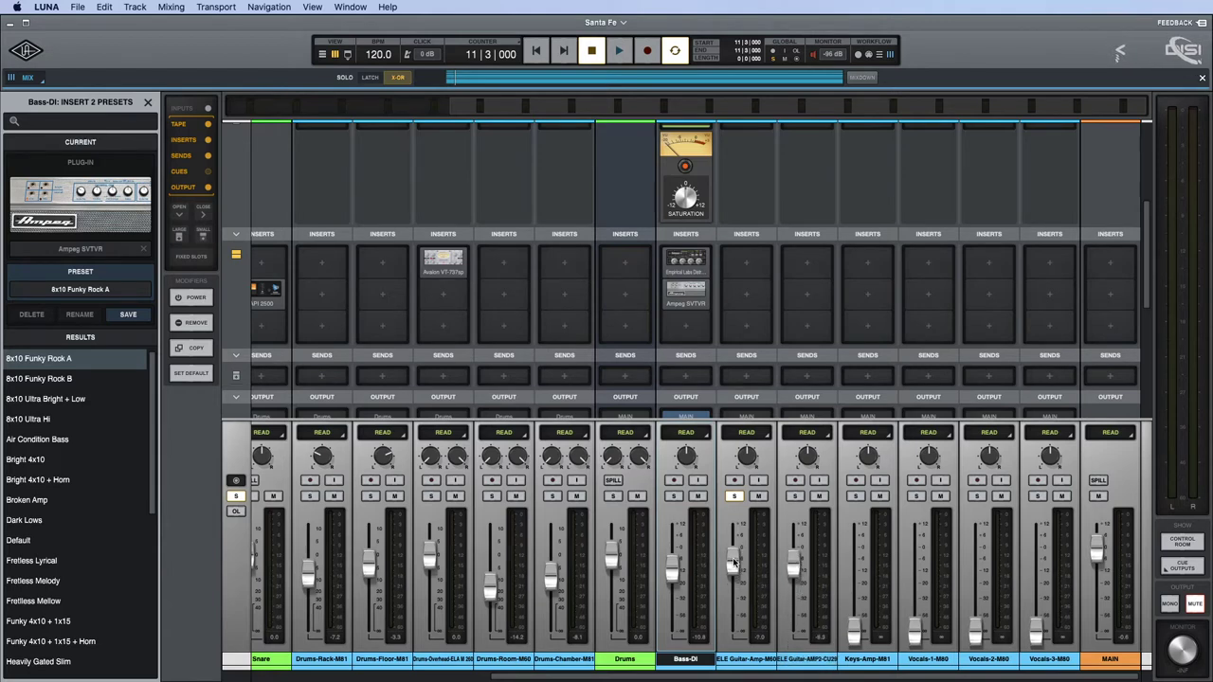
left_click(795, 497)
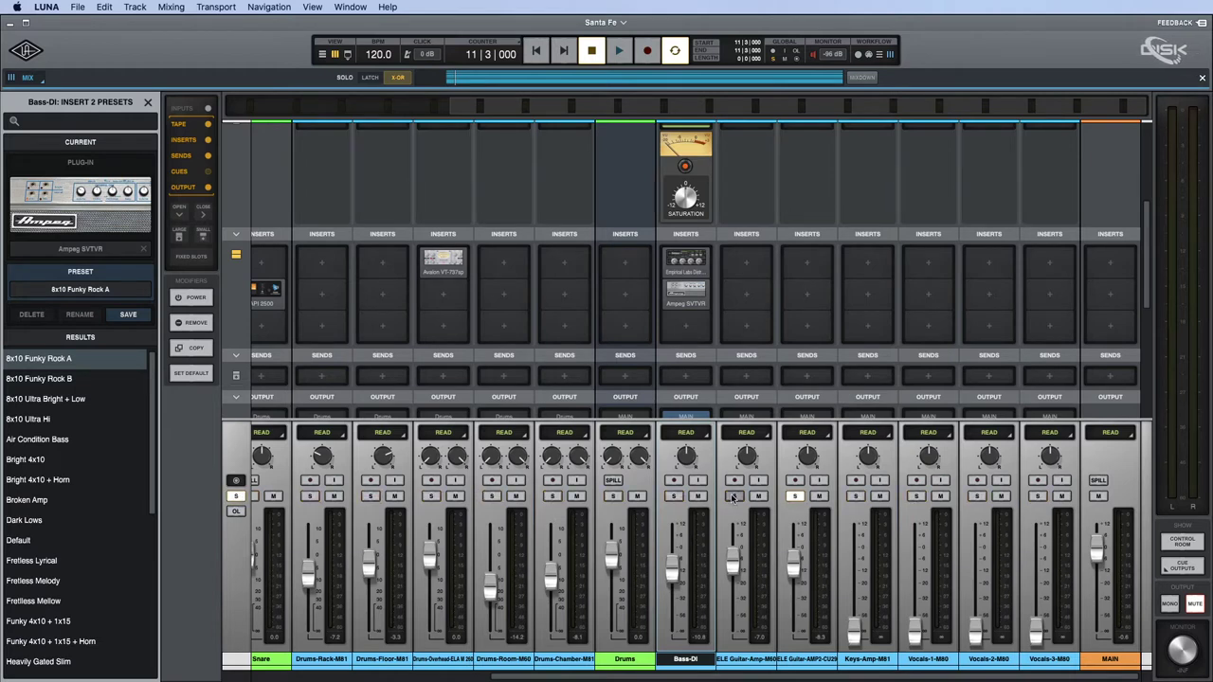
Play the guitar tracks and compare them by toggling the CU29 solo, pan them apart, and pull the CU29 fader all the way down.
key("space")
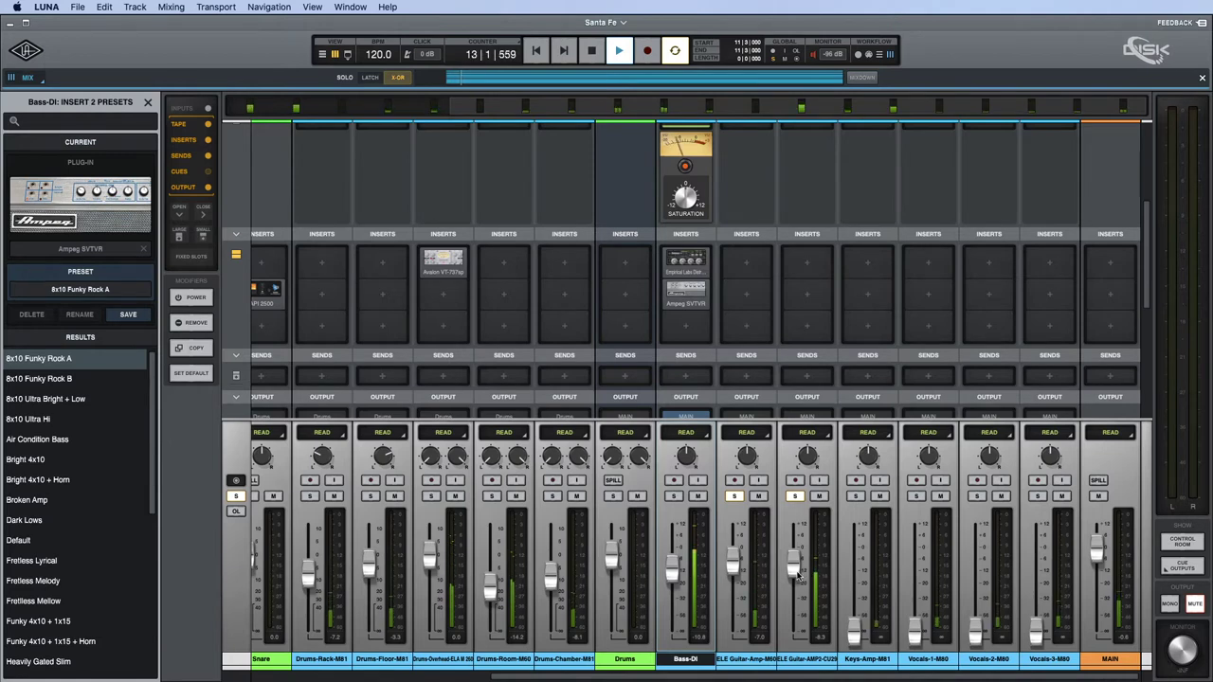
left_click(794, 496)
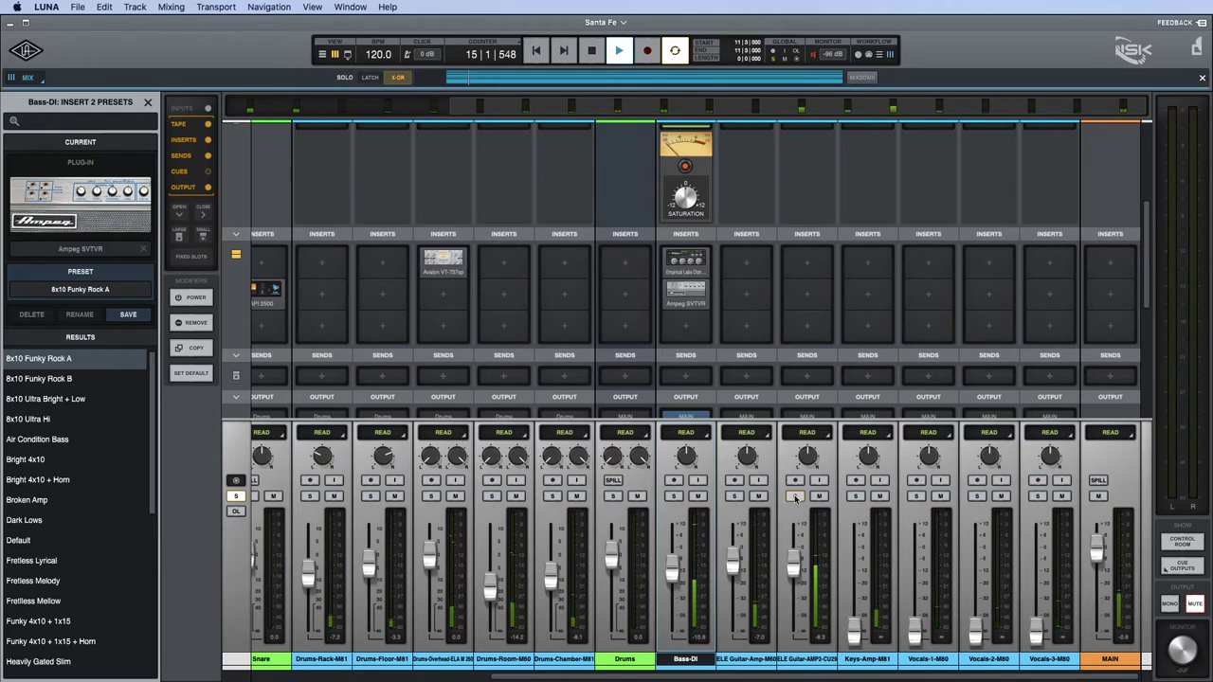
left_click(794, 496)
left_click(794, 496)
left_click(794, 496)
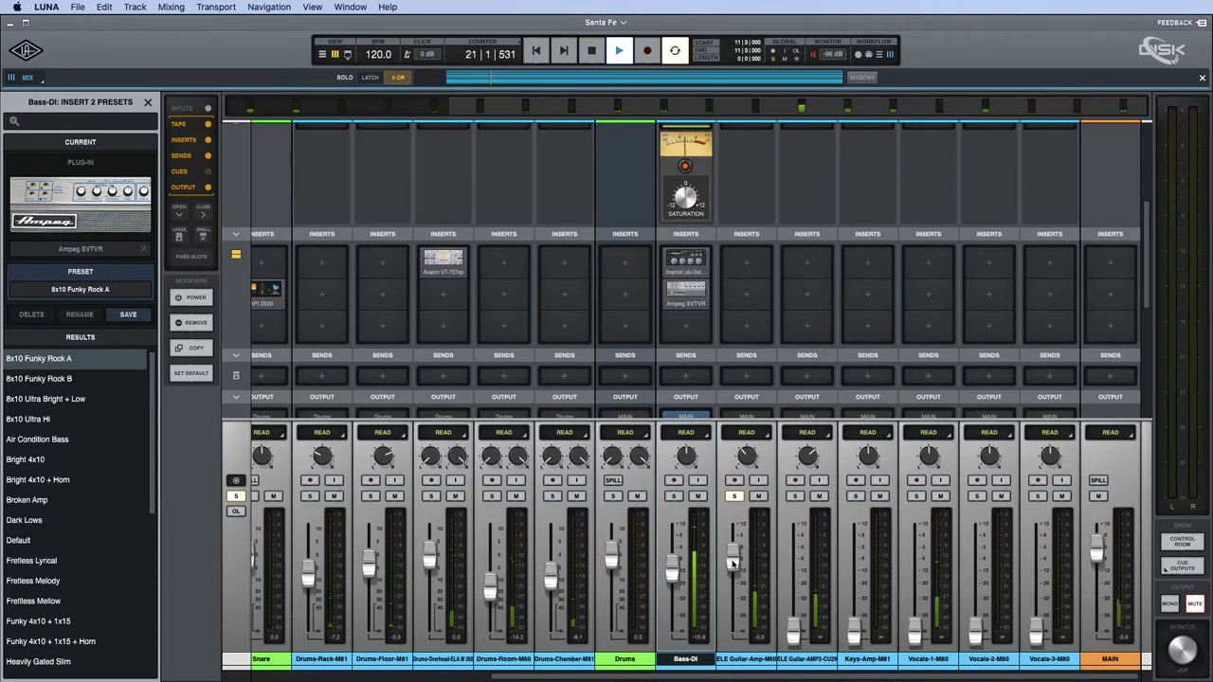
Raise the ELE Guitar-Amp-M60 fader to -0.8 dB and compare the guitar in the mix and soloed, leaving it soloed.
left_click(734, 497)
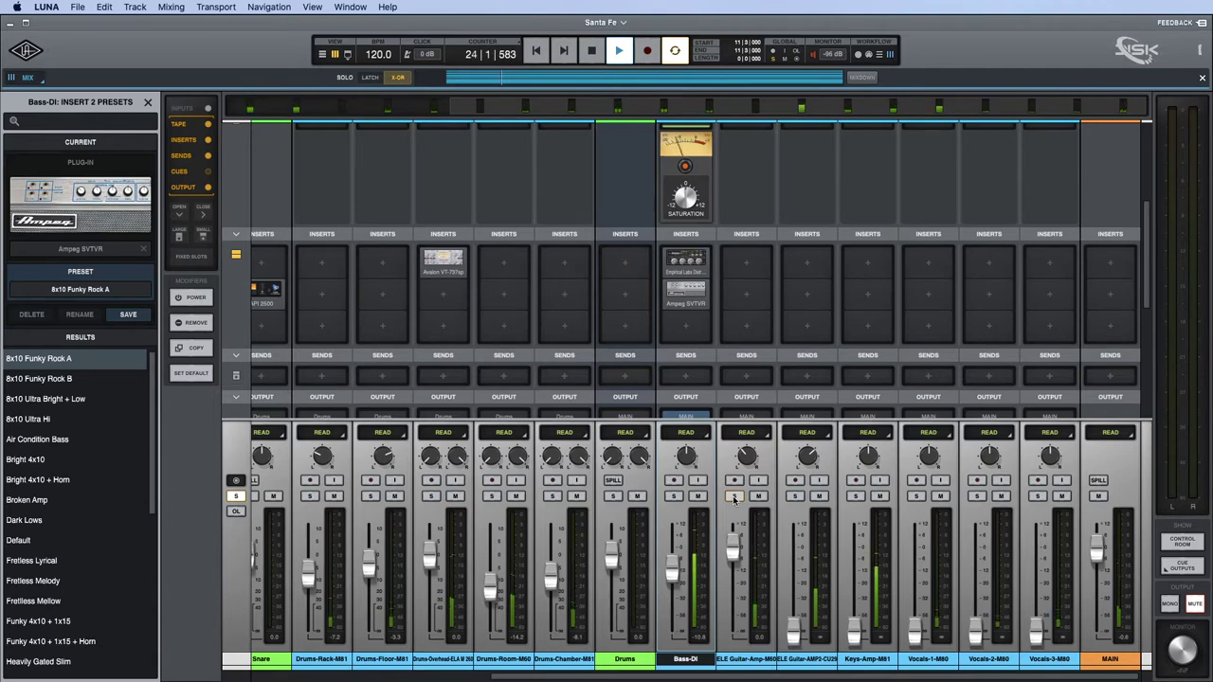
left_click(734, 496)
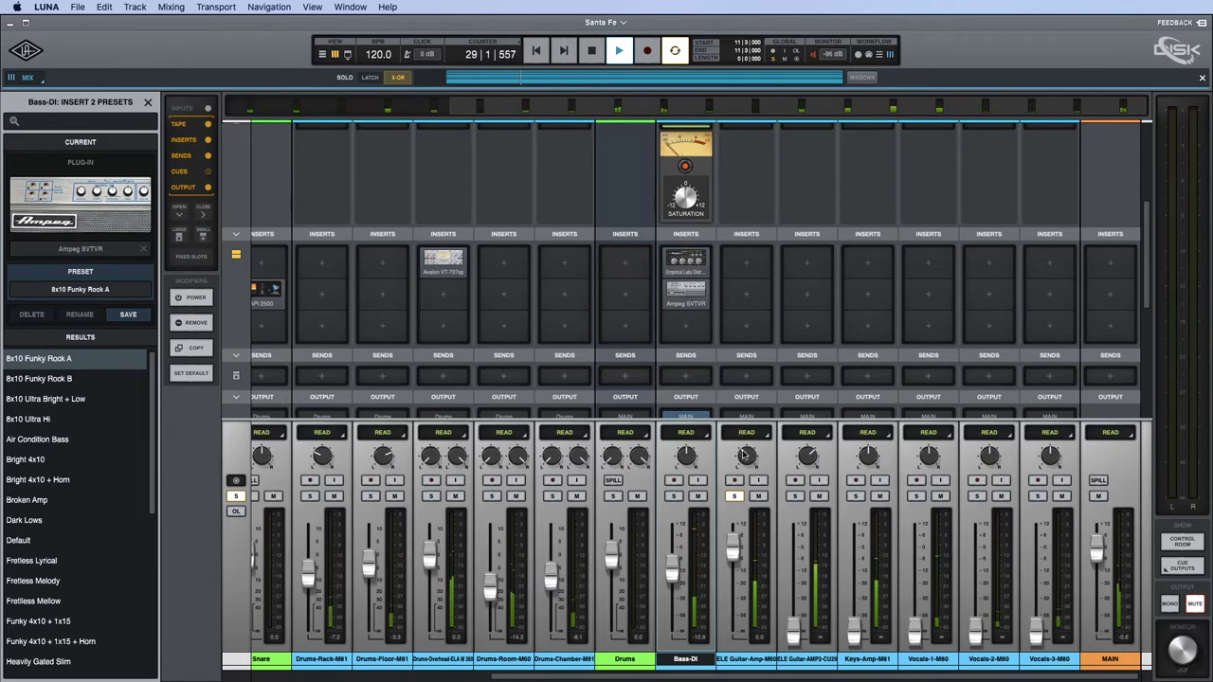
Search the plug-ins for "1073" and load the Neve 1073 in ELE Guitar-Amp-M60's first insert slot.
left_click(747, 264)
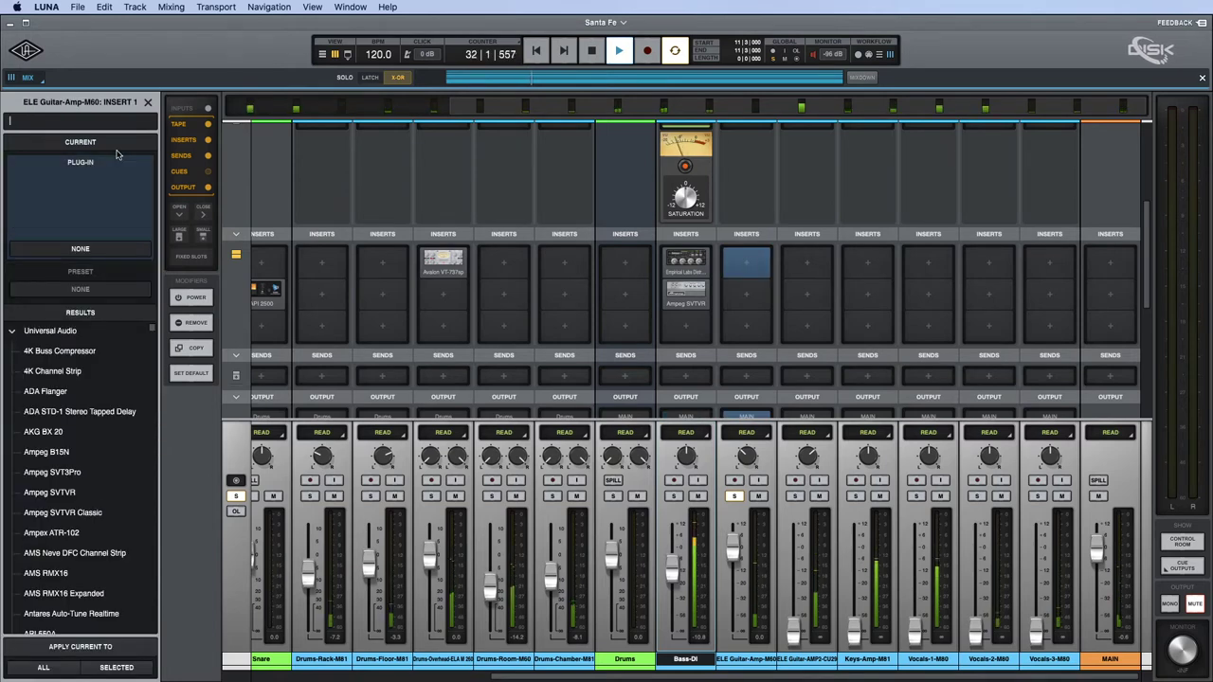
type("1073")
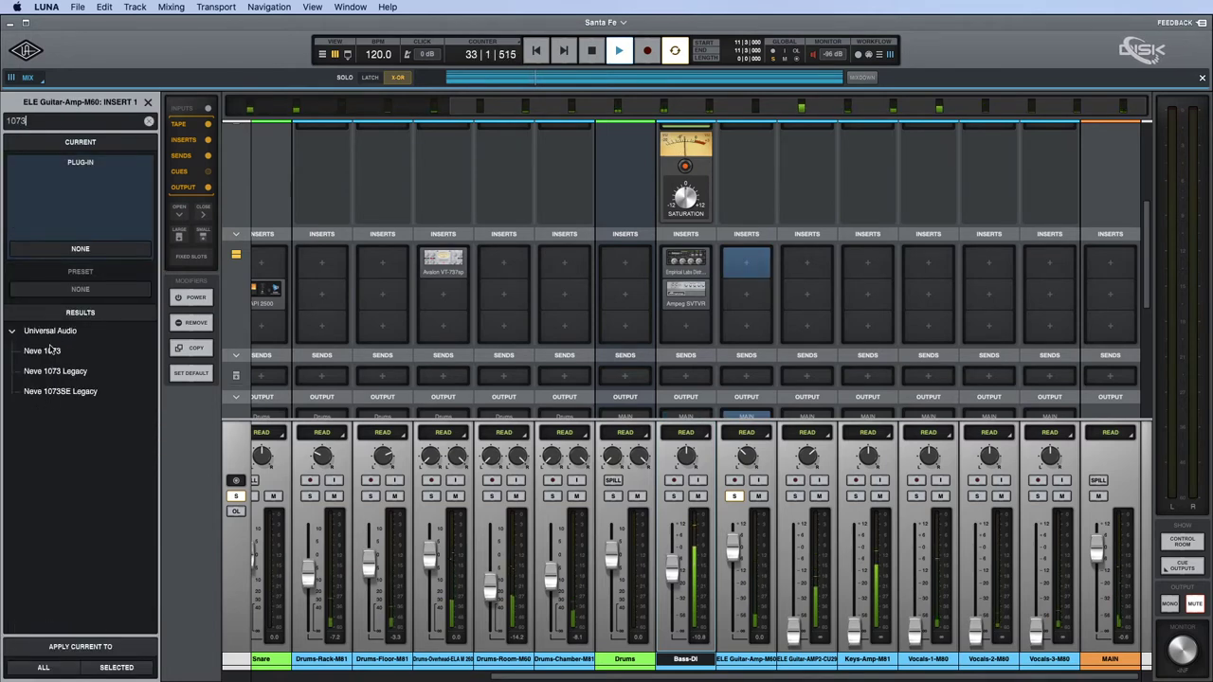
left_click(47, 355)
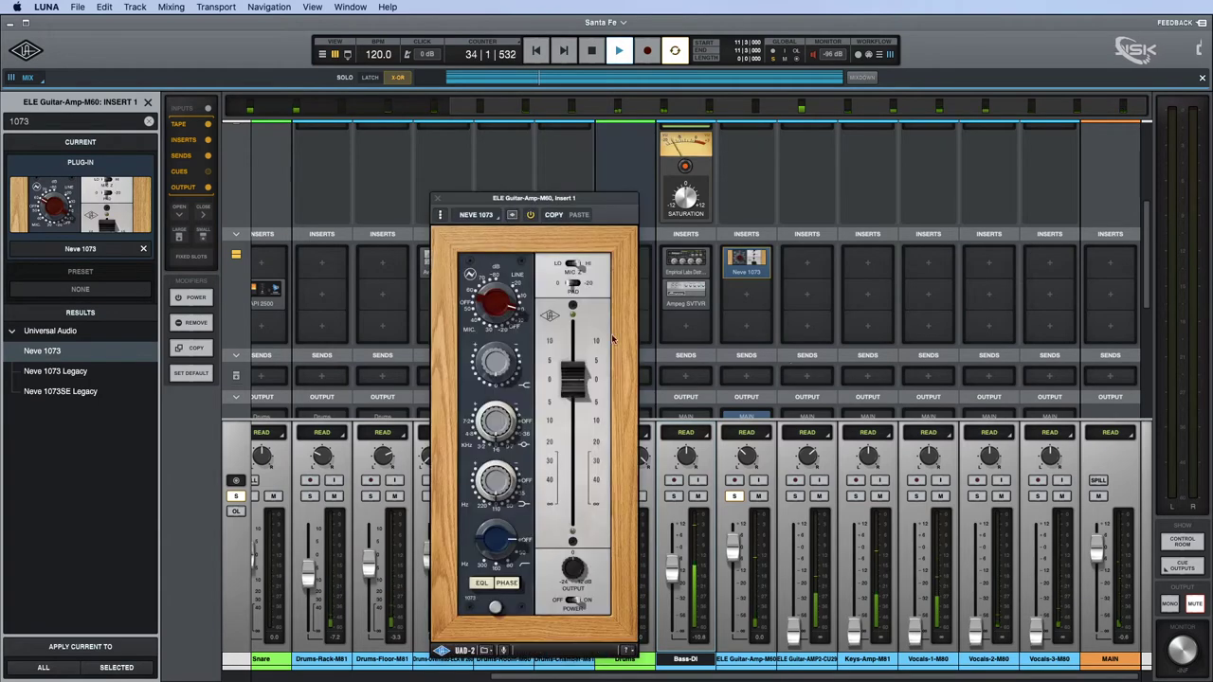
Load the Jacquire King "Electric Guitar" preset in the Neve 1073 on ELE Guitar-Amp-M60 and close the plug-in window.
left_click_drag(598, 198, 491, 128)
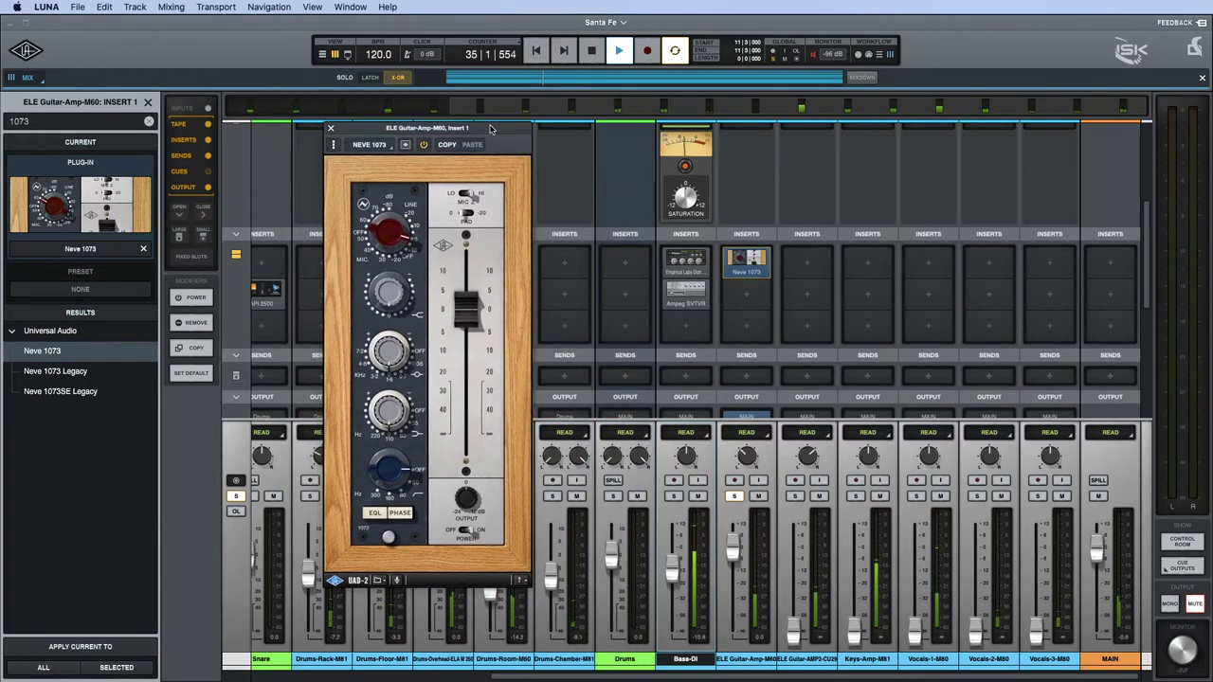
left_click(405, 144)
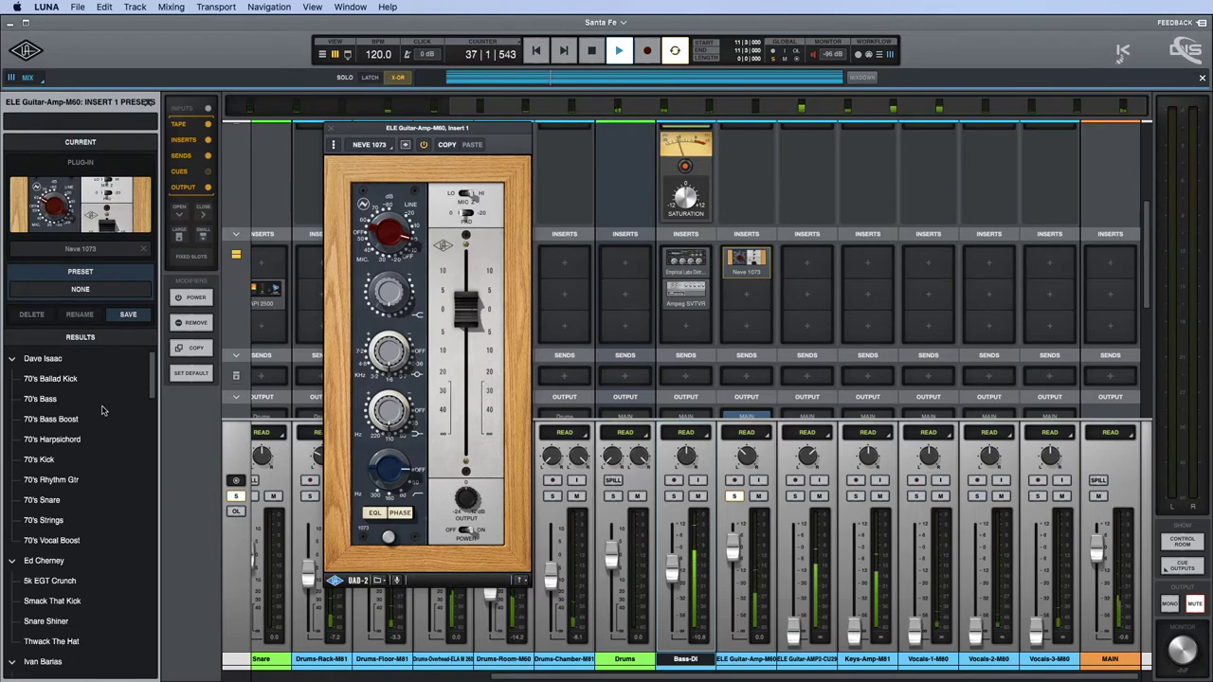
scroll(105, 419, "down", 10)
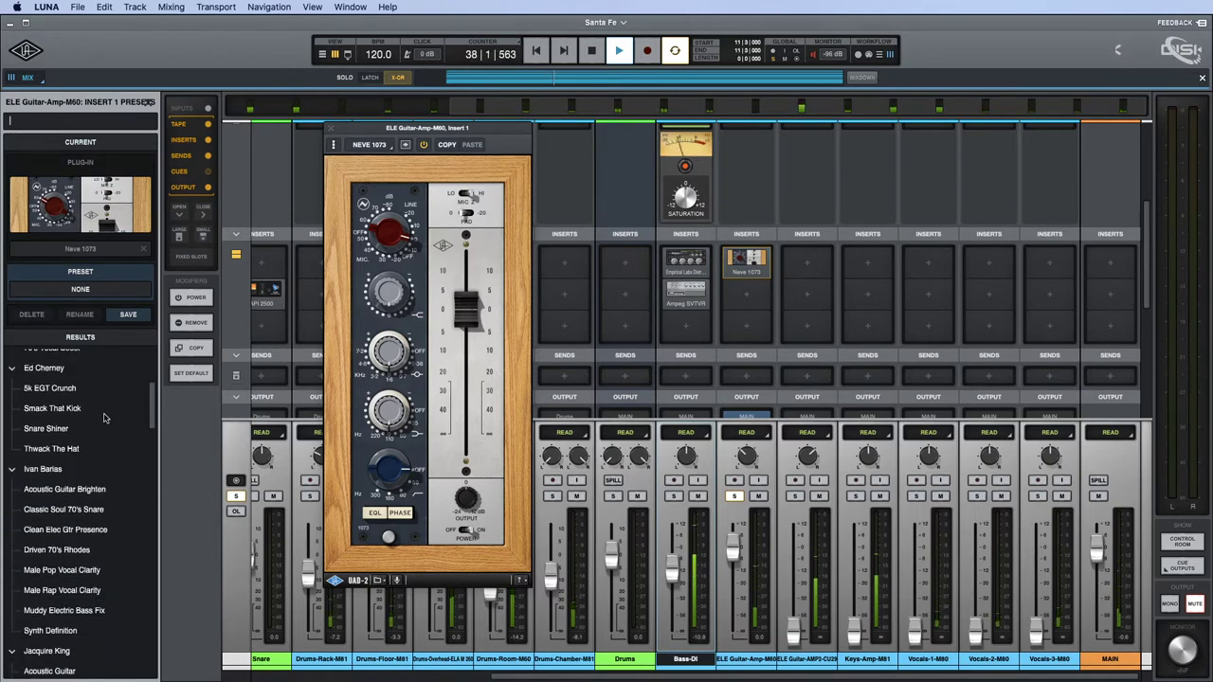
scroll(104, 419, "down", 1)
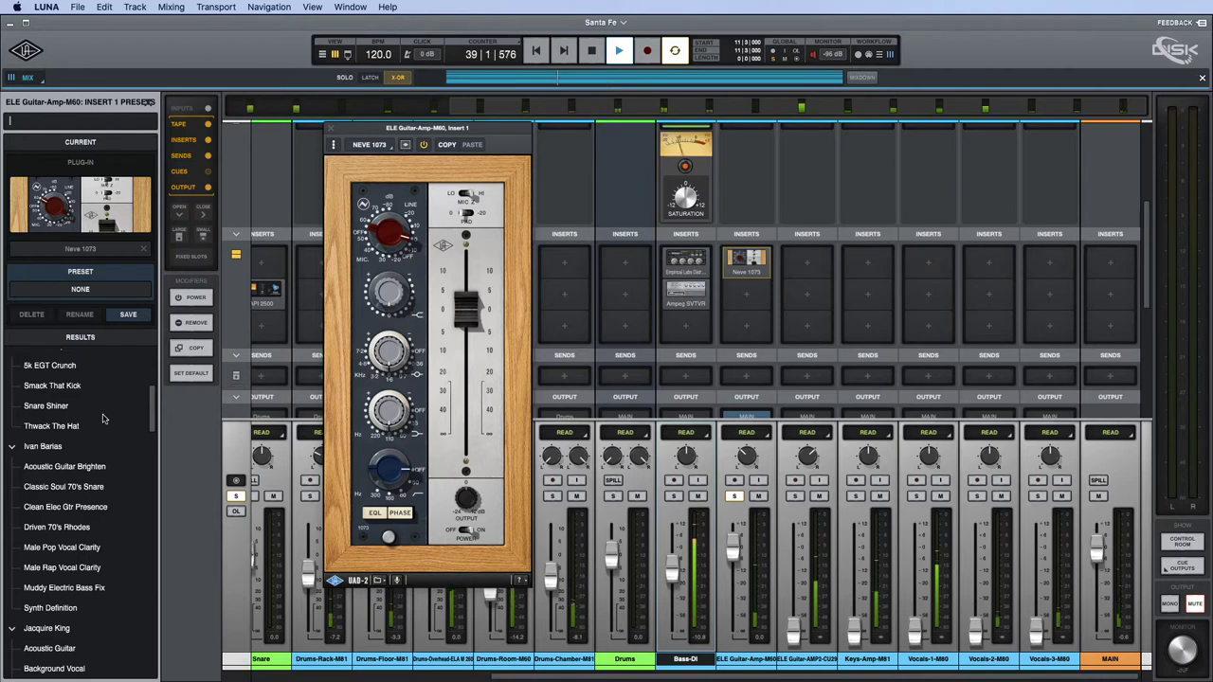
scroll(103, 419, "down", 8)
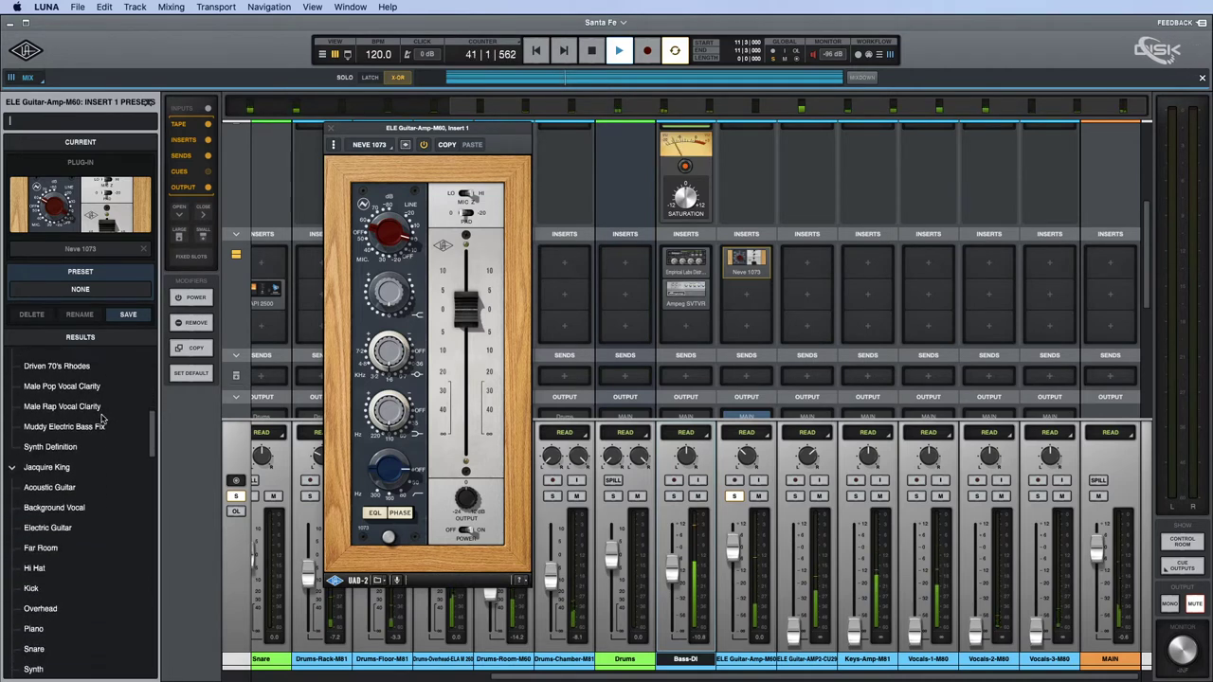
left_click(91, 532)
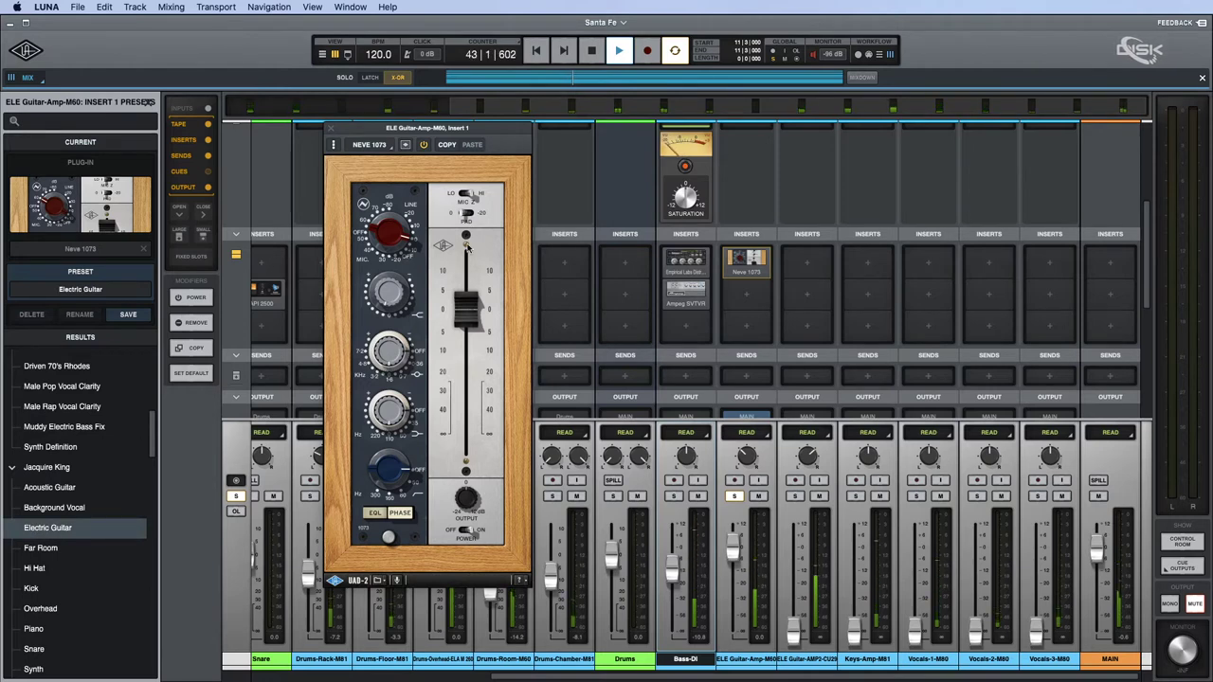
left_click(332, 130)
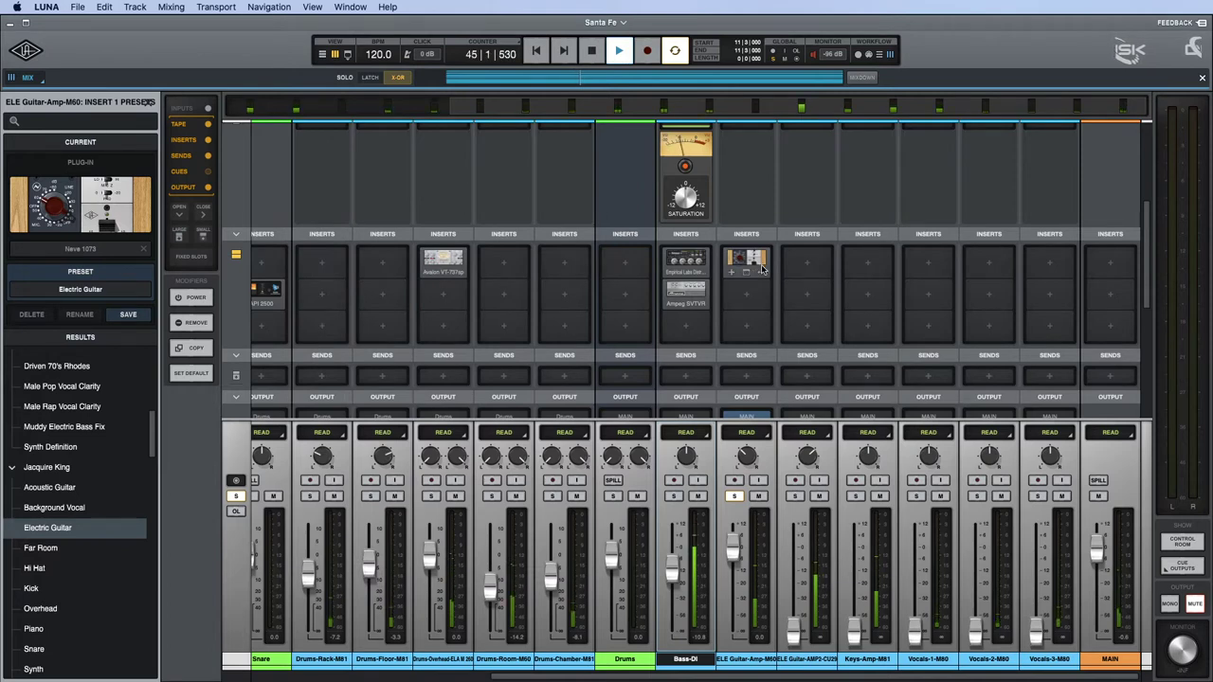
Copy the Neve 1073 to ELE Guitar-AMP2-CU29 and bring that track back, soloed, at about the M60 fader's level; stop playback.
left_click_drag(746, 262, 806, 262)
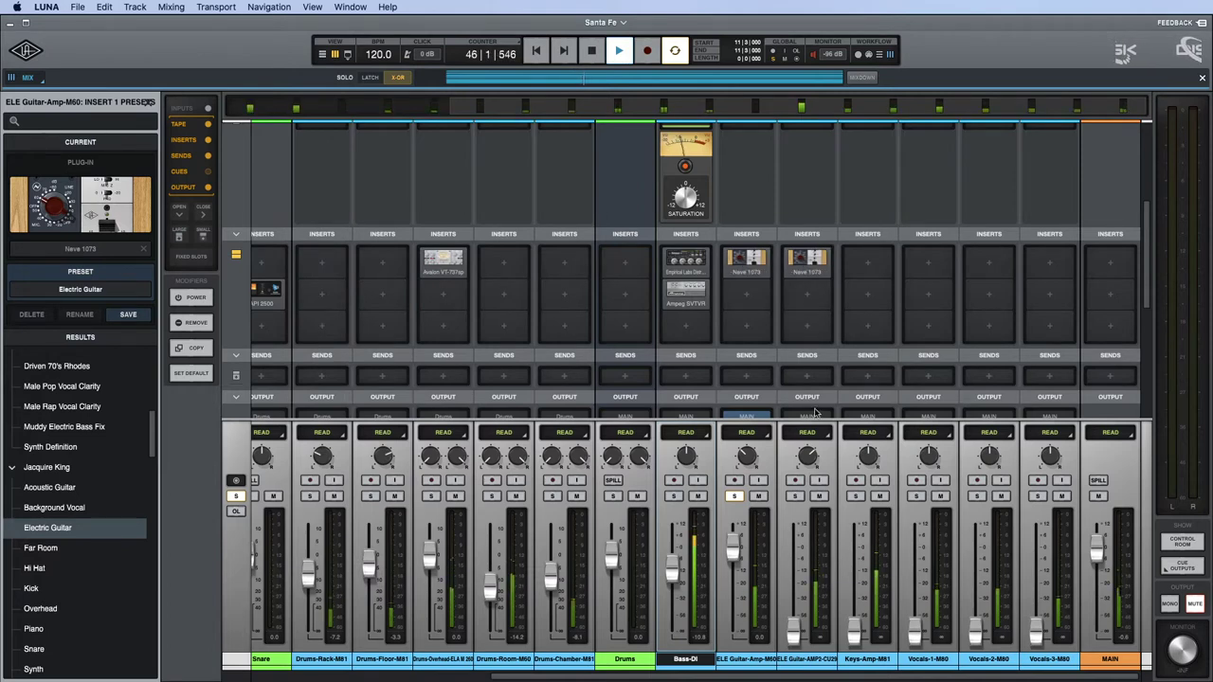
left_click_drag(794, 633, 794, 551)
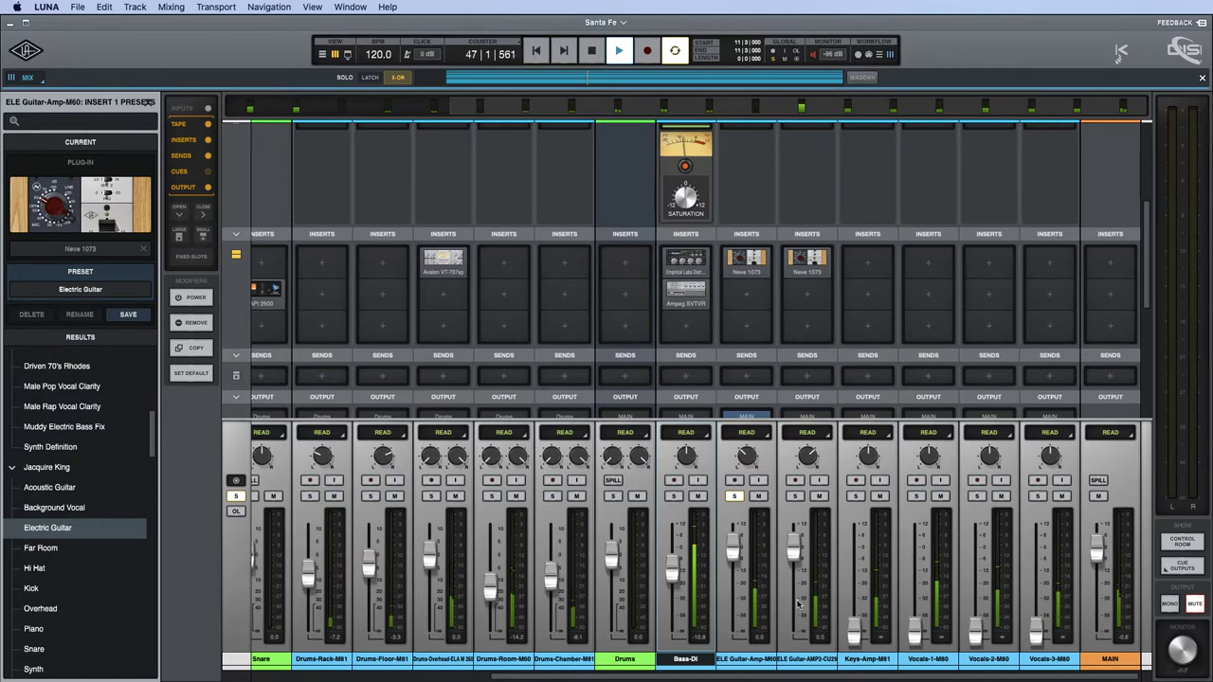
left_click(796, 497)
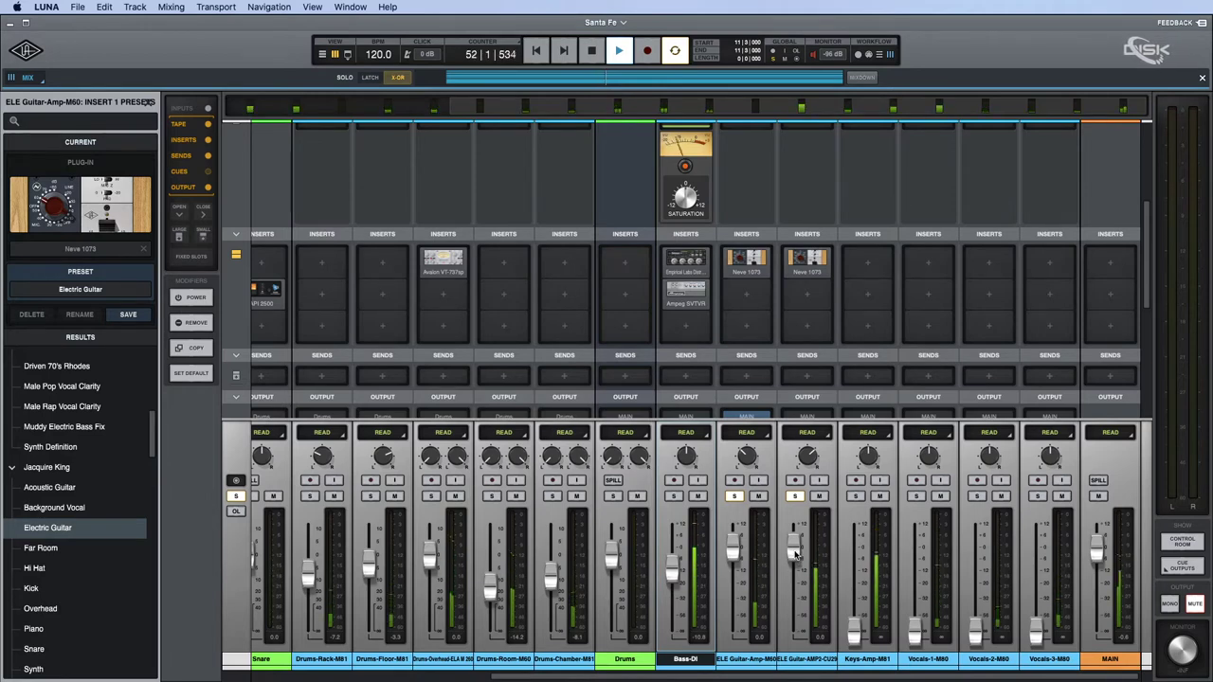
key("space")
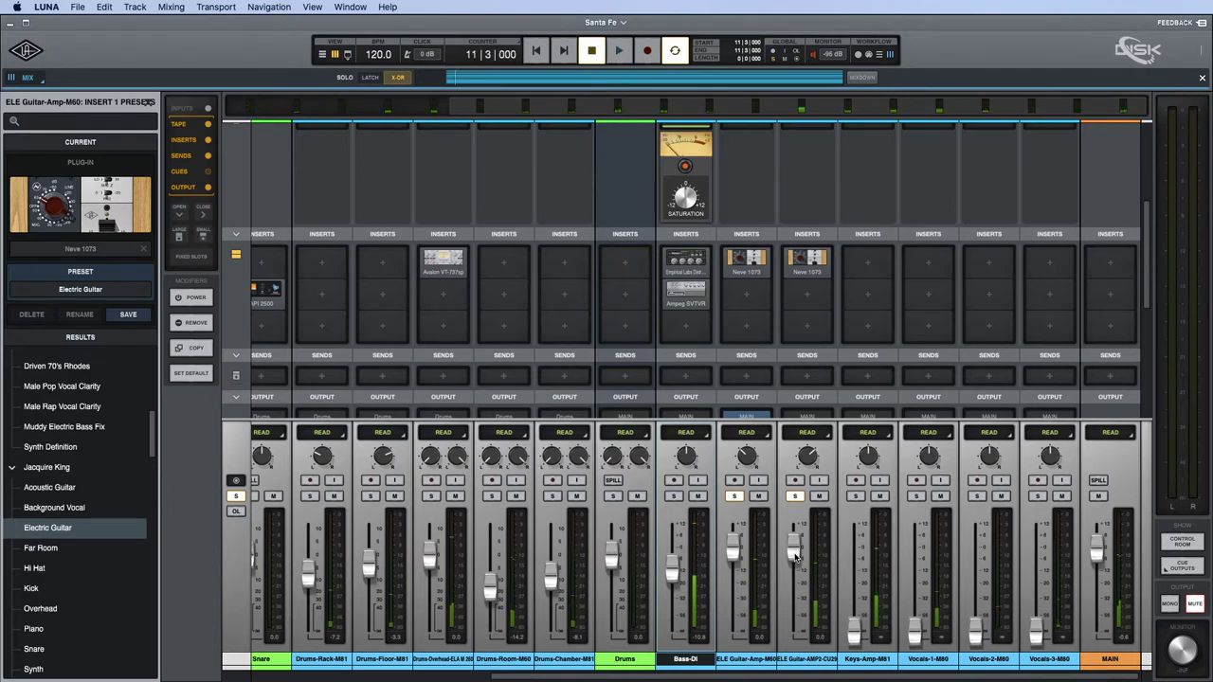
Select both electric guitar tracks and create one stereo bus named "Guitars" with the Neve Summing console.
left_click(758, 655)
left_click(805, 658, "shift")
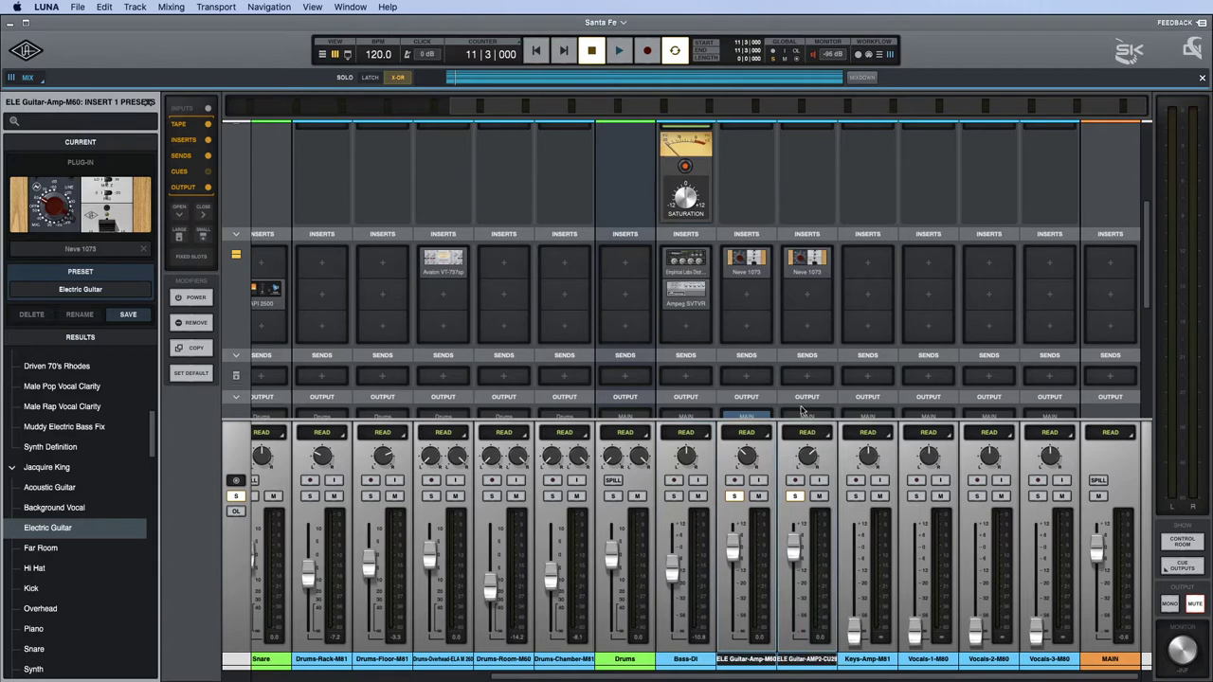
left_click(146, 106)
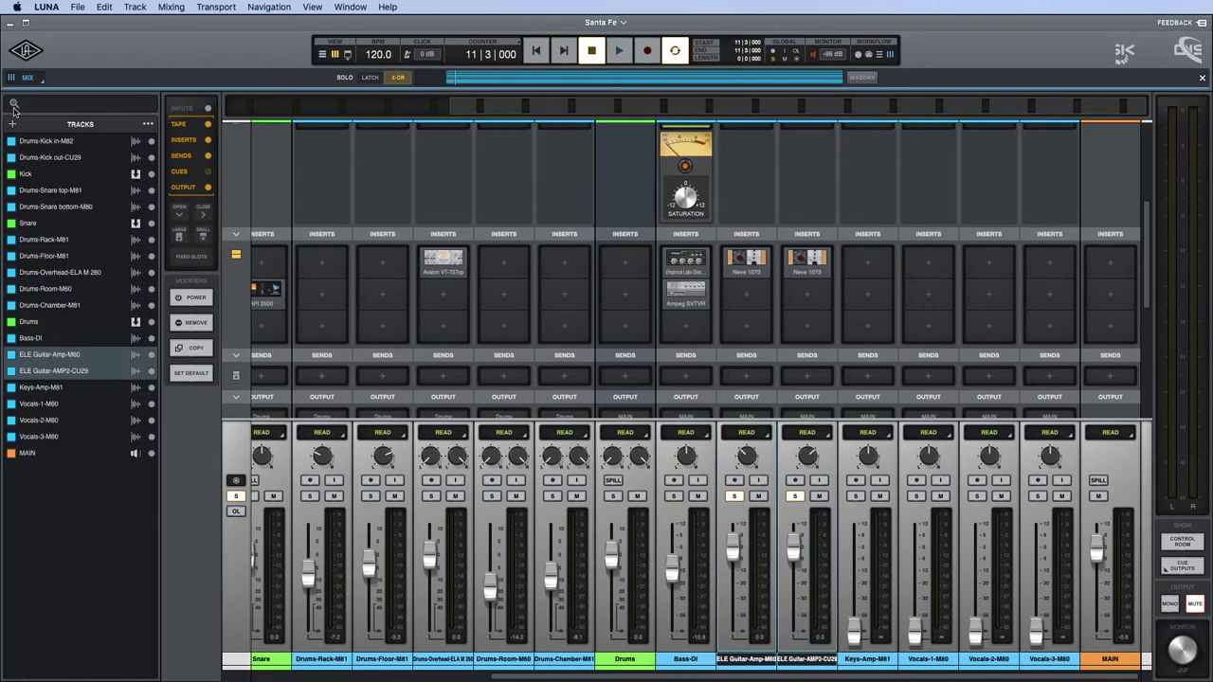
left_click(13, 124)
left_click(39, 181)
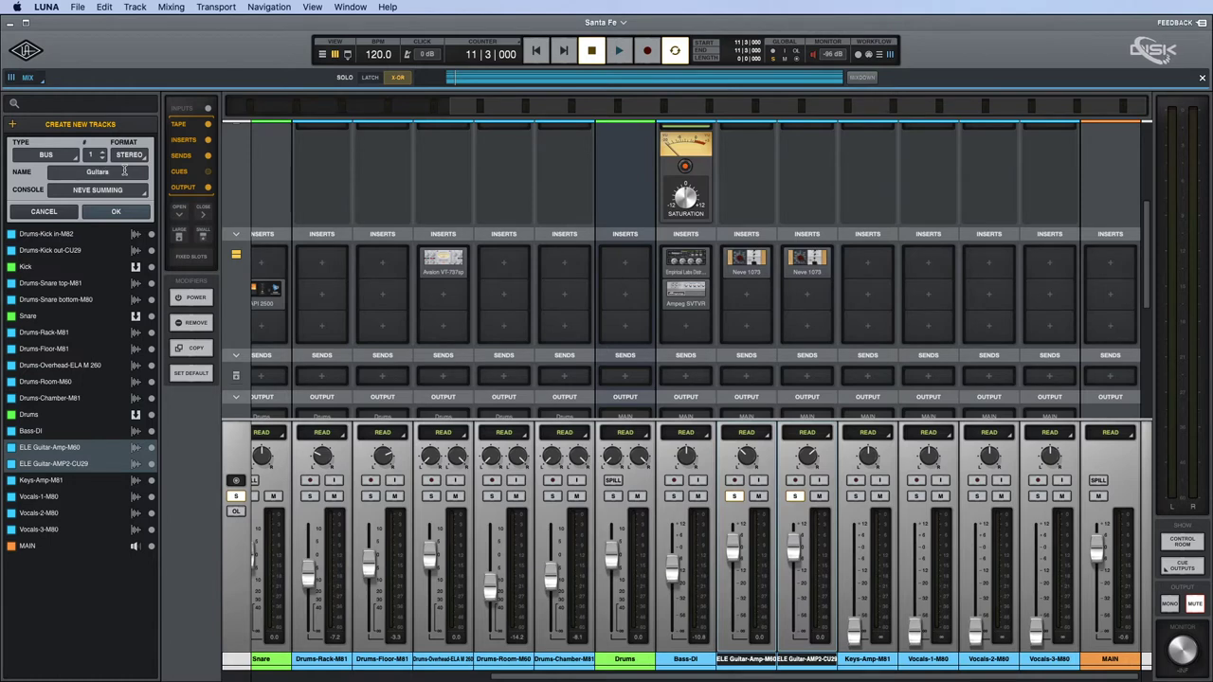
key("Return")
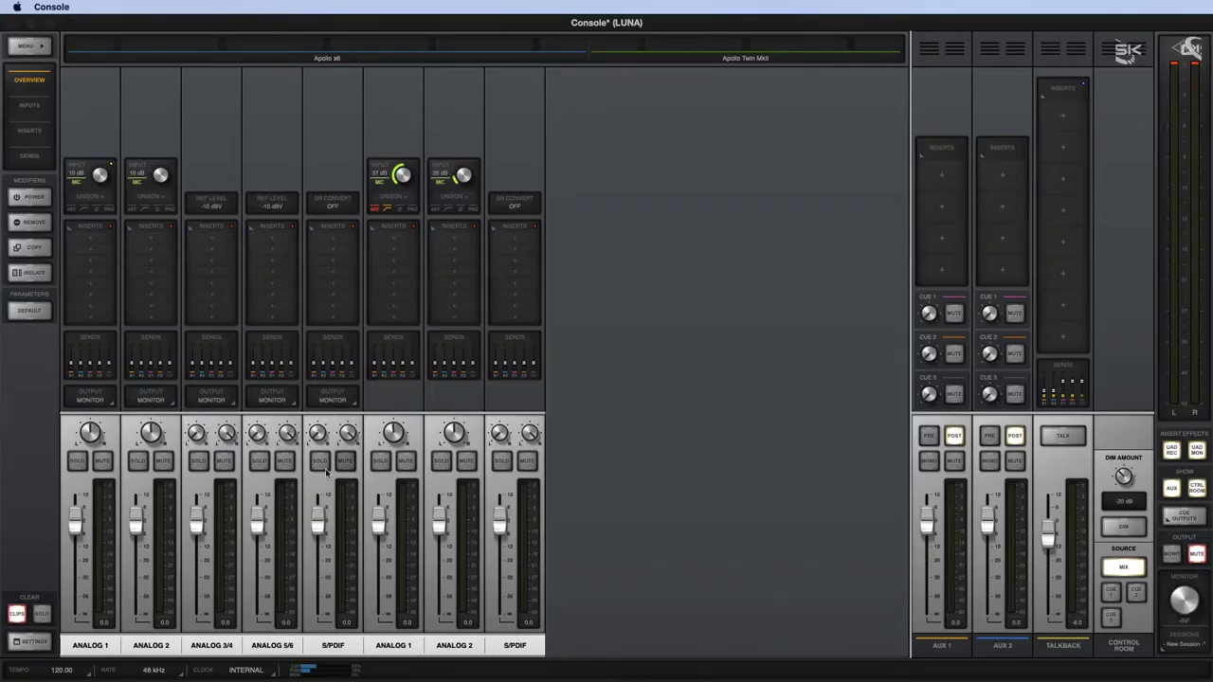
left_click(379, 461)
key("super+Tab")
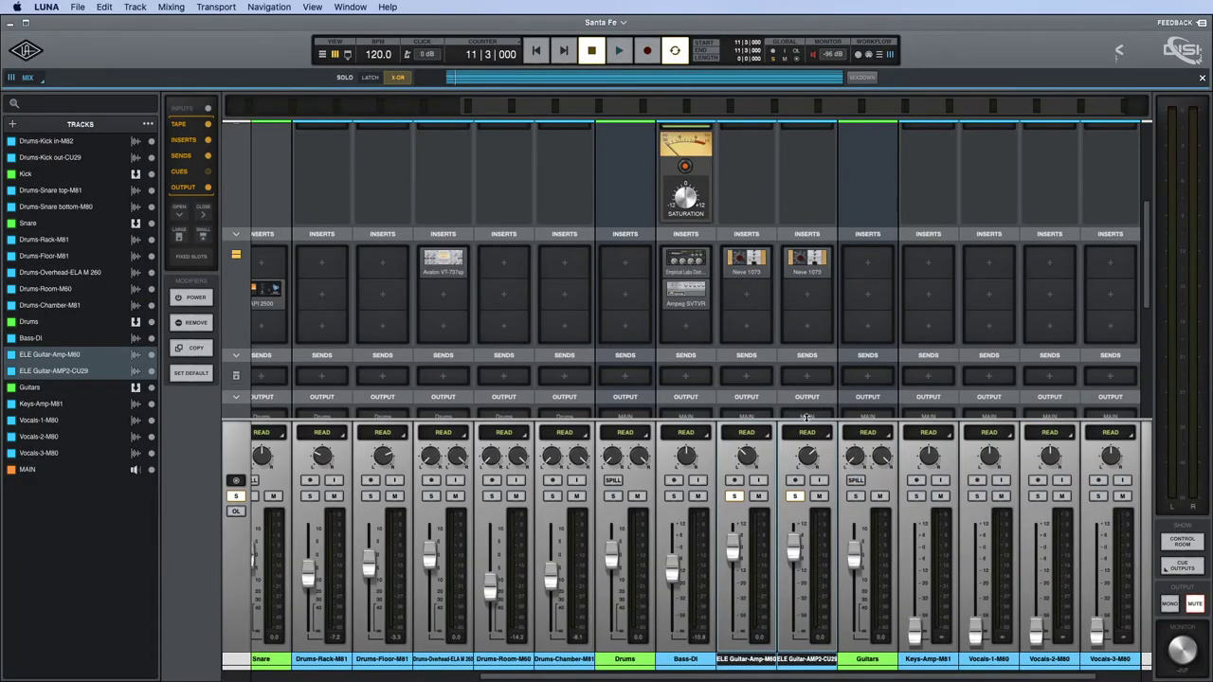
Route the output of both selected electric guitar tracks to the Guitars bus, and trim the bus fader during playback.
scroll(821, 378, "down", 5)
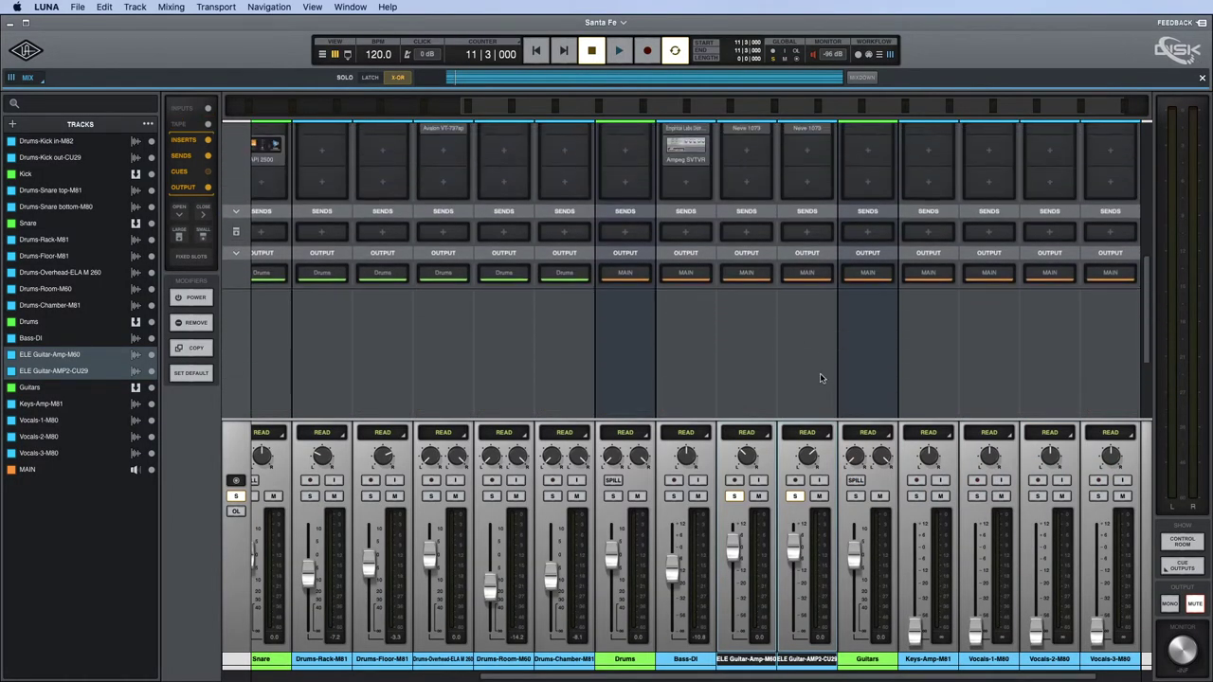
left_click(753, 275)
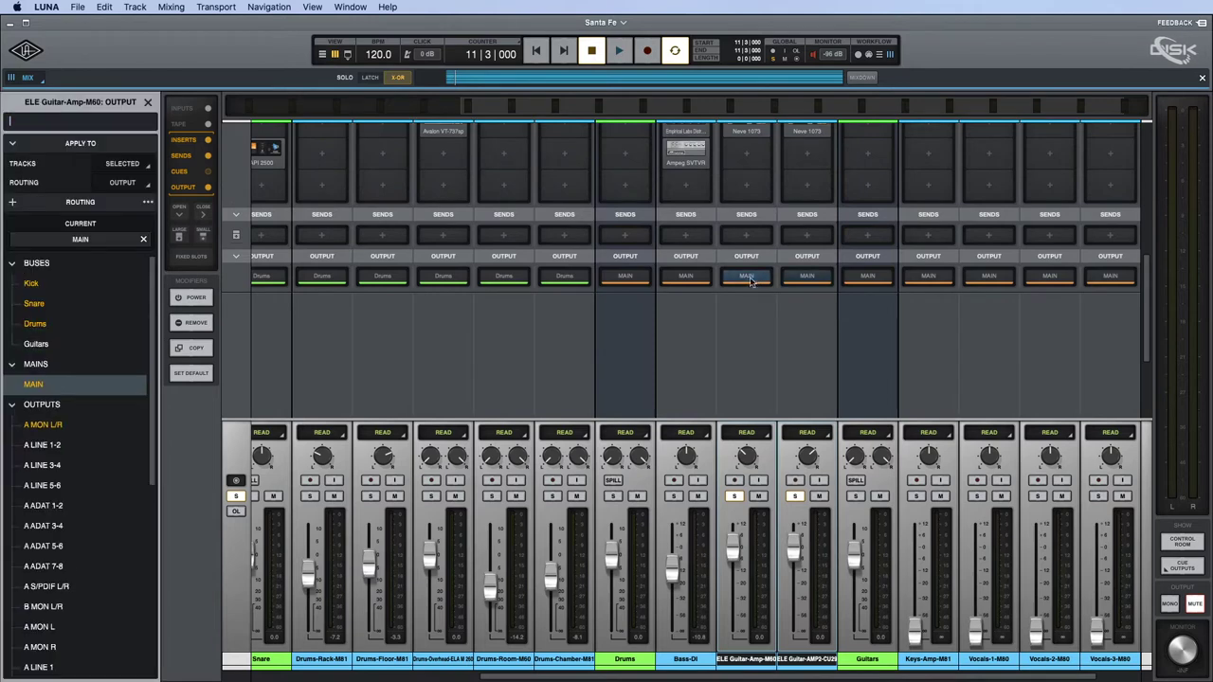
left_click(67, 345)
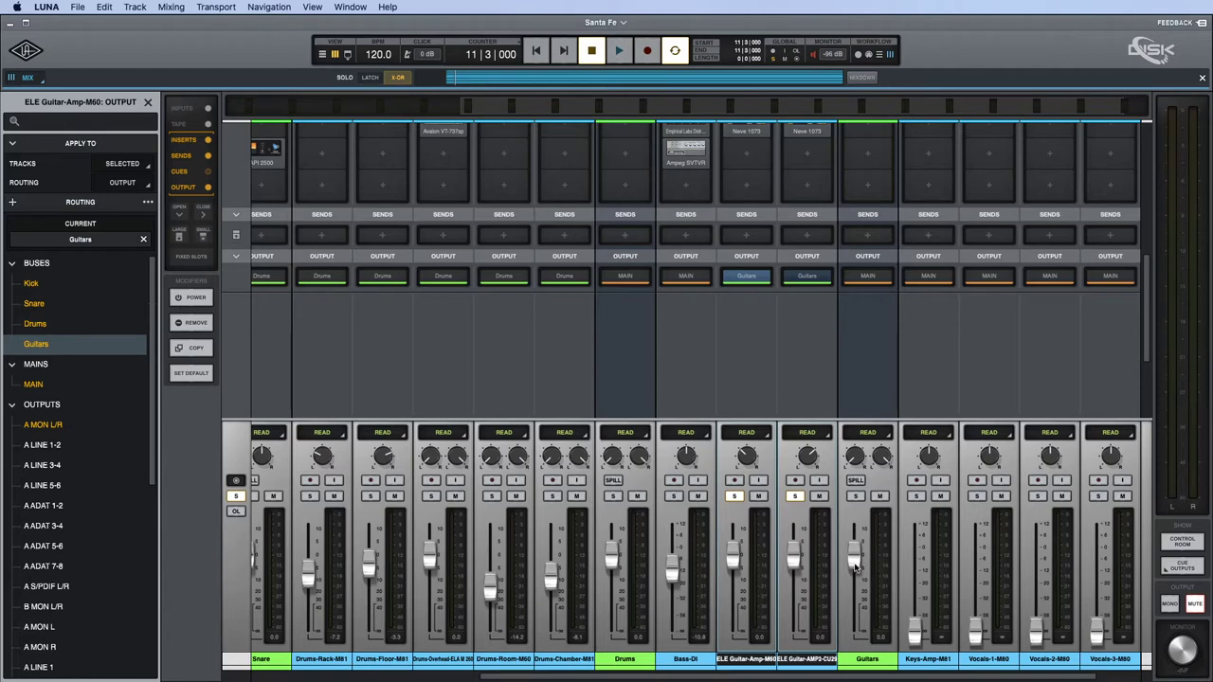
key("space")
mouse_move(856, 566)
left_mouse_down()
mouse_move(854, 618)
mouse_move(857, 561)
left_mouse_up()
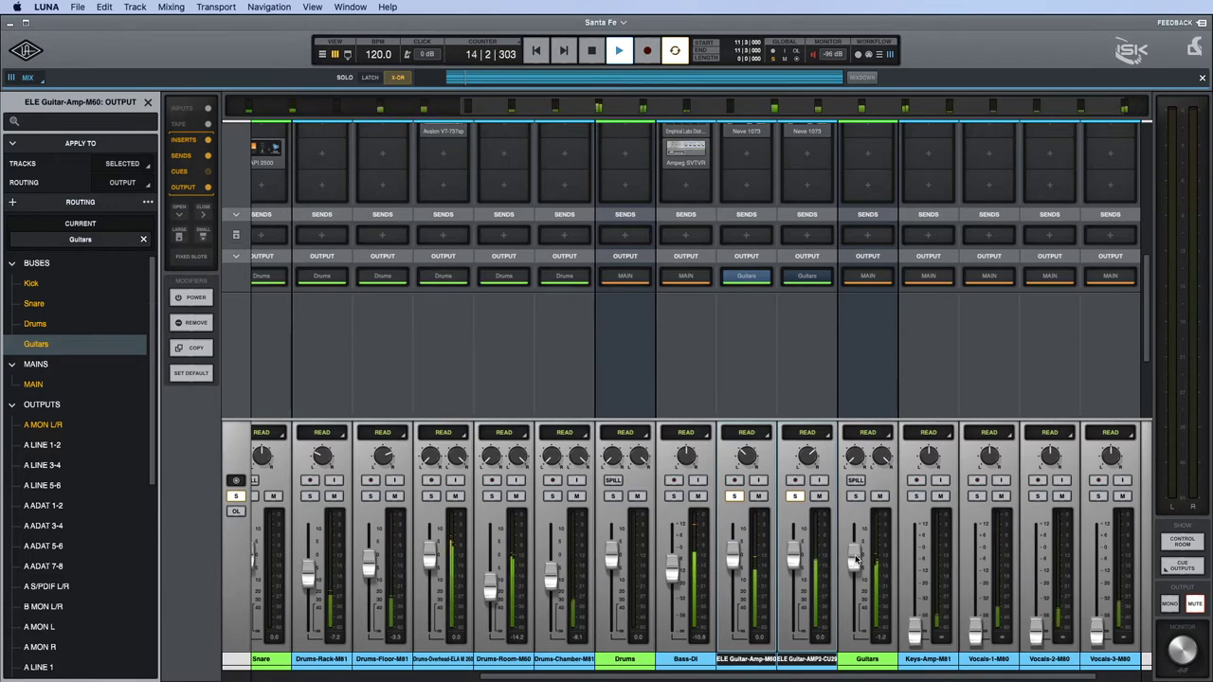
Compare the guitars with the Guitars bus's Neve Summing switched in and out.
scroll(907, 319, "up", 5)
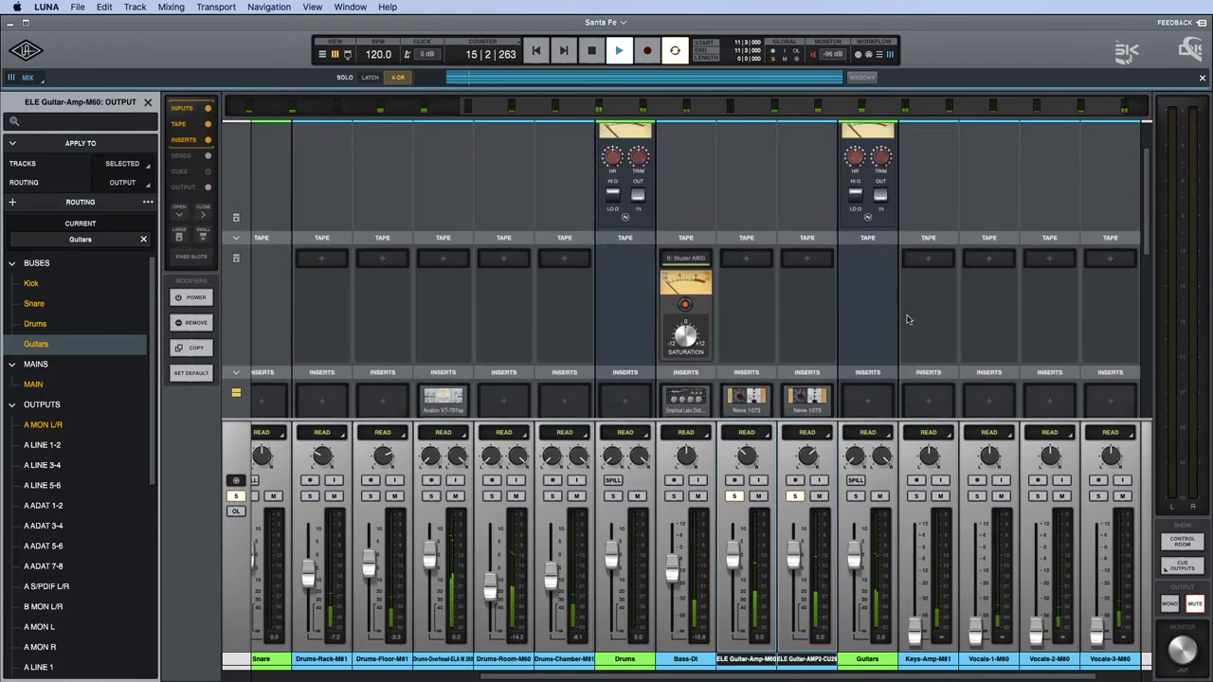
scroll(907, 319, "up", 3)
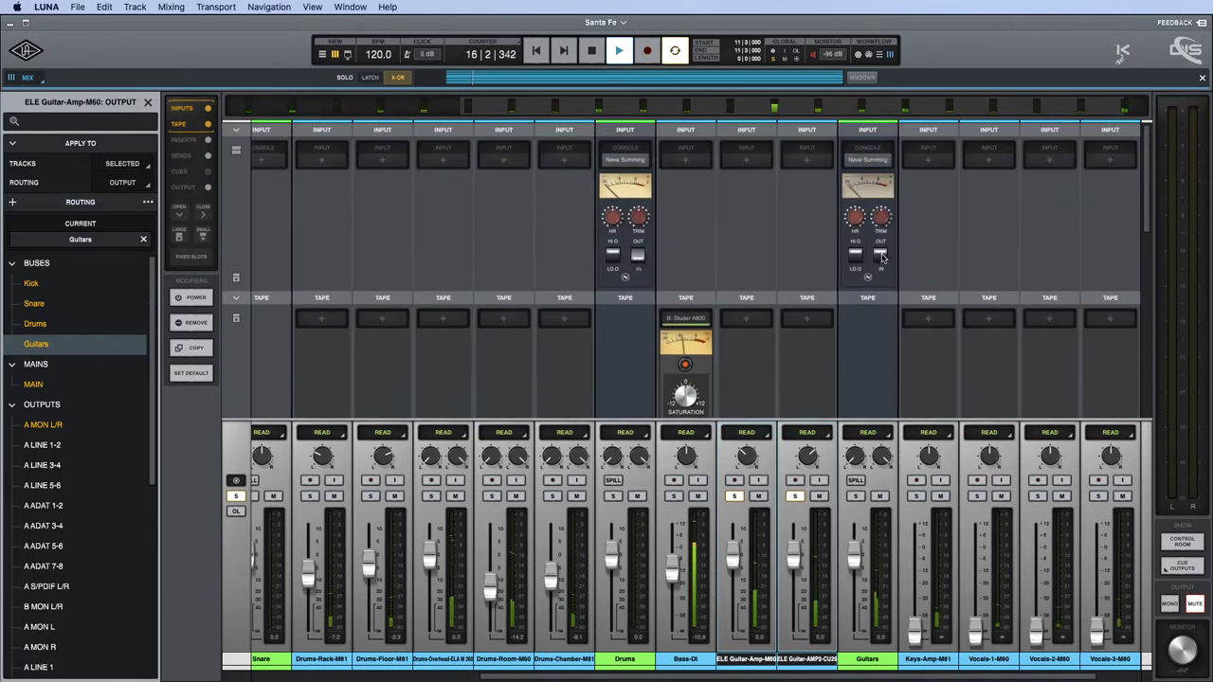
left_click(881, 256)
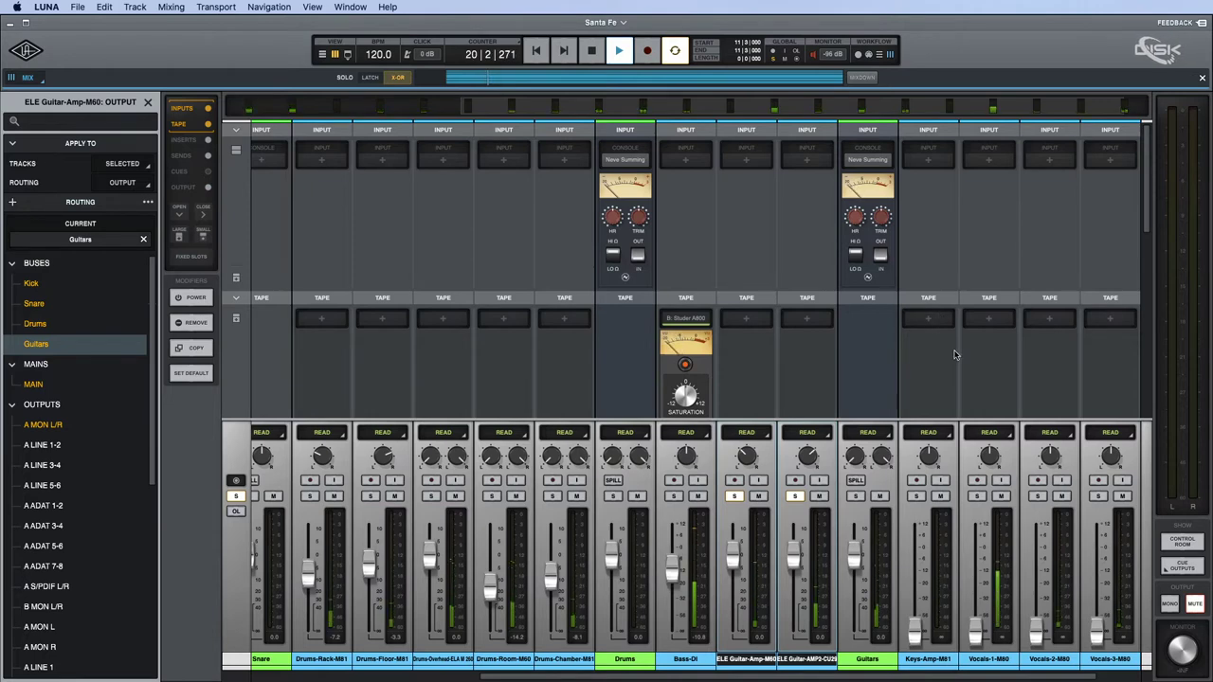
Add the Oxide tape machine to both selected electric guitar tracks and compare the sound with it switched off and on.
scroll(943, 354, "down", 1)
scroll(943, 354, "down", 2)
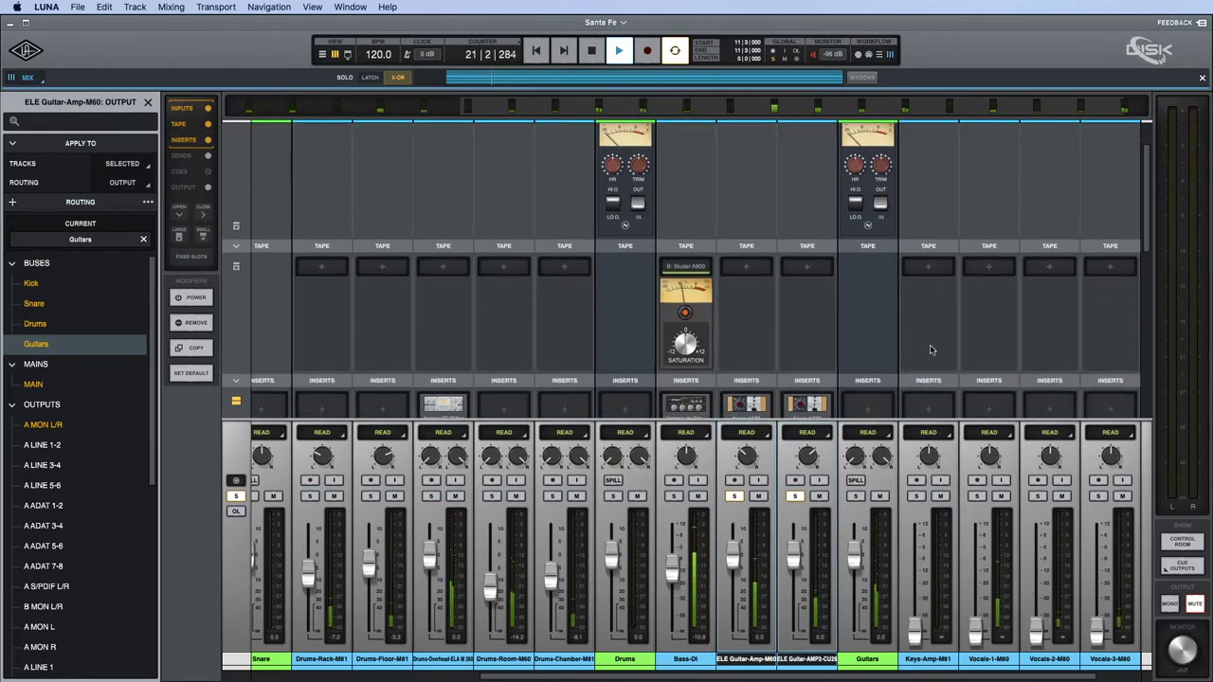
scroll(890, 294, "down", 5)
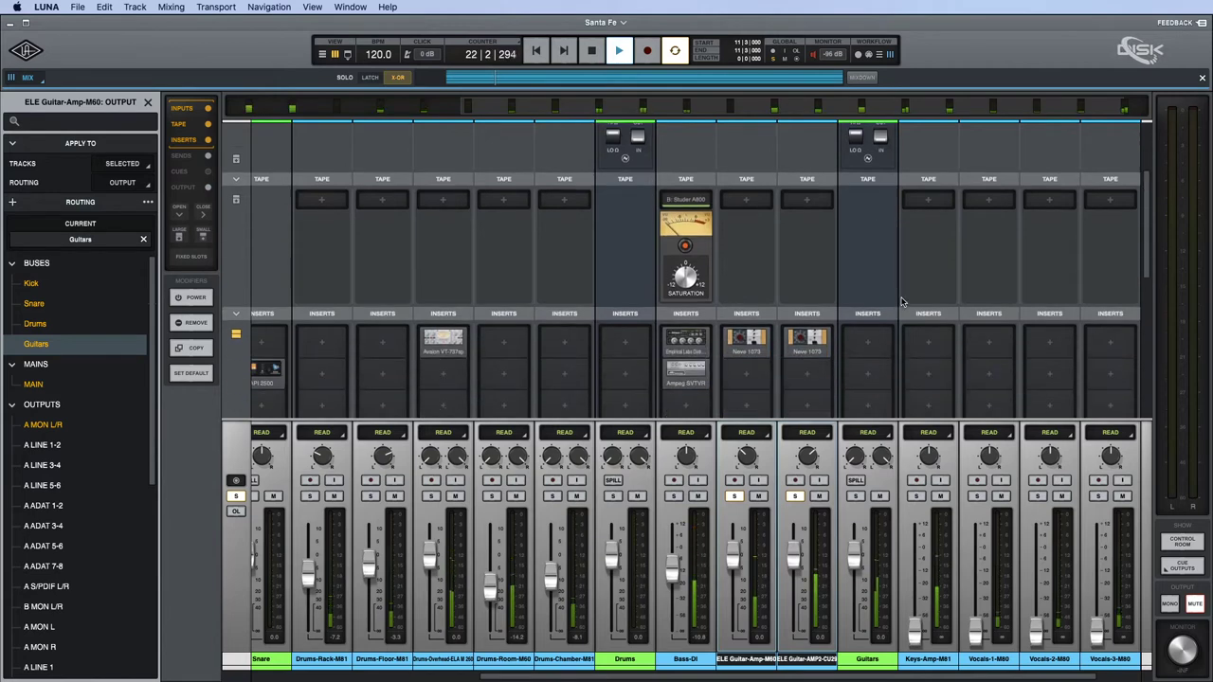
scroll(935, 352, "up", 2)
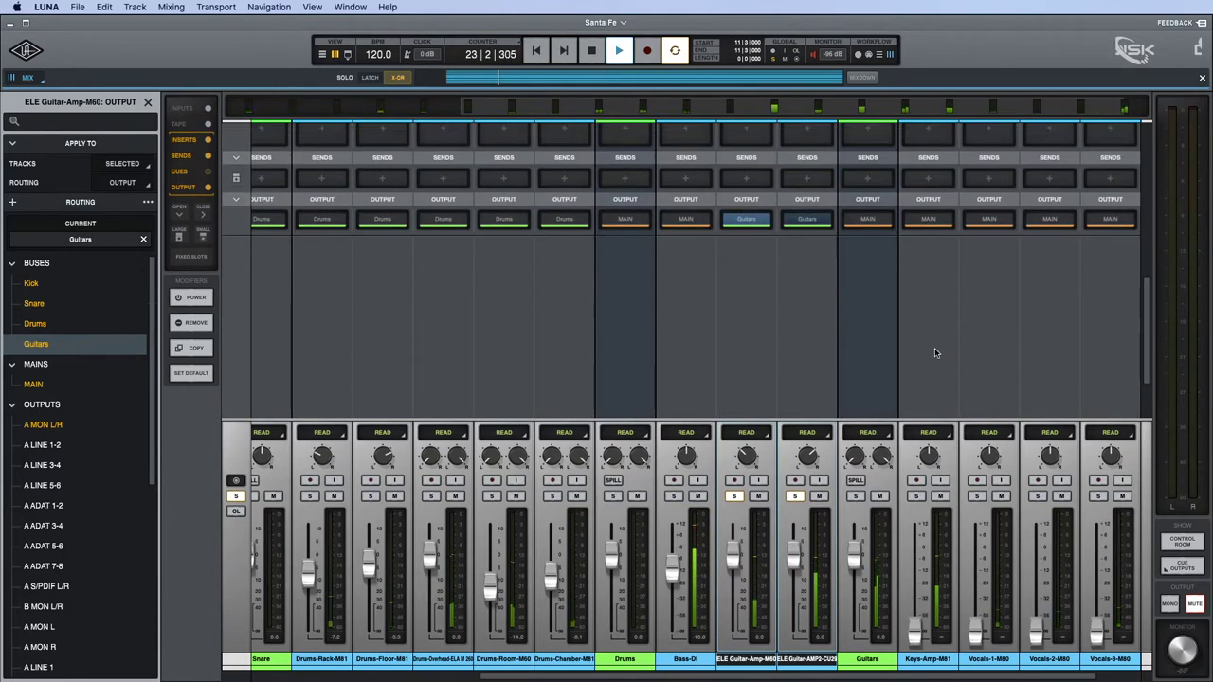
scroll(934, 353, "up", 4)
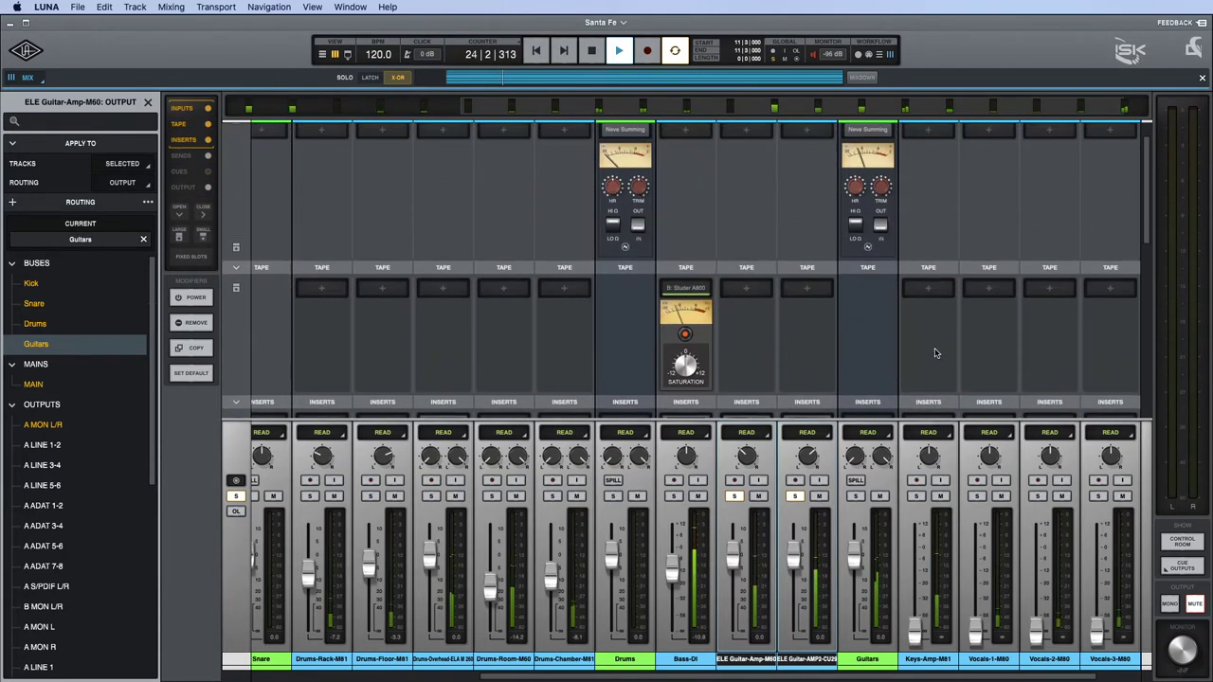
scroll(935, 352, "down", 2)
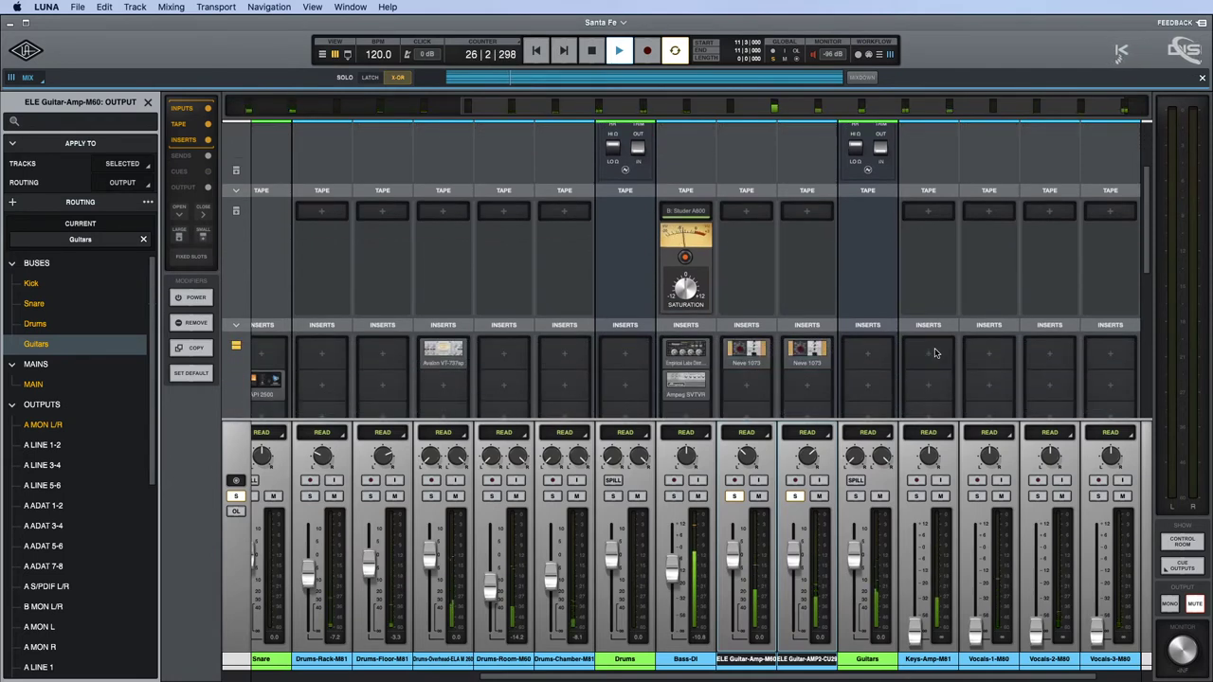
left_click(742, 212)
left_click(131, 190)
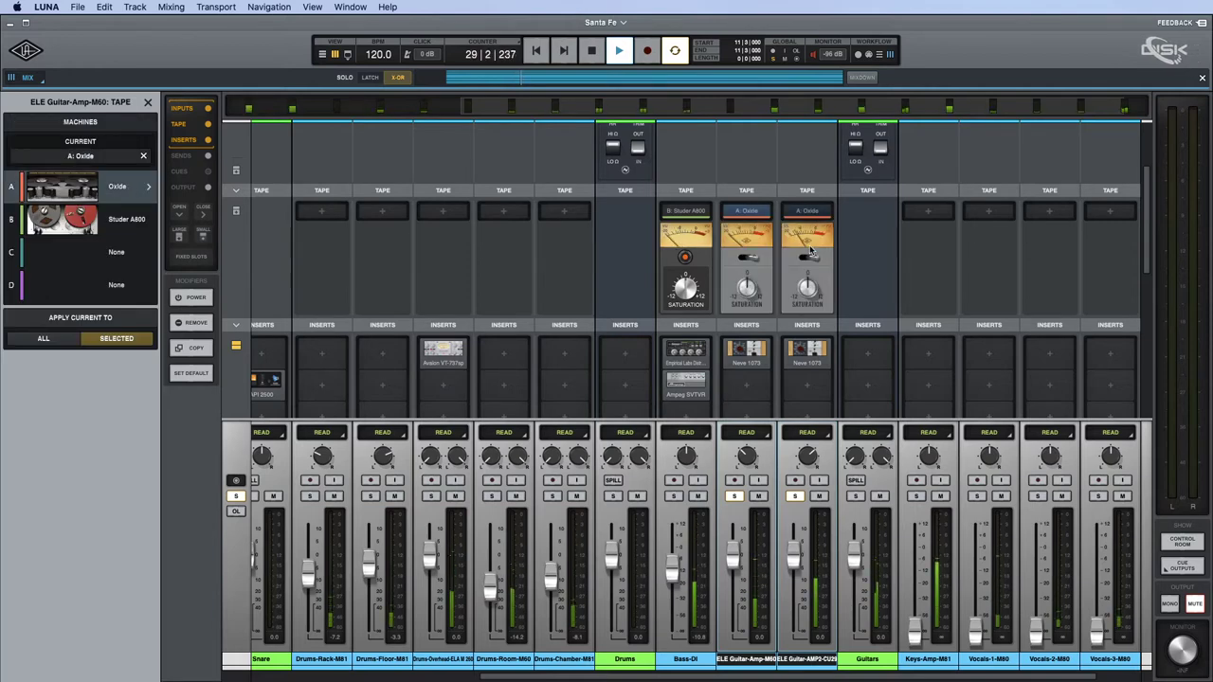
left_click(745, 258)
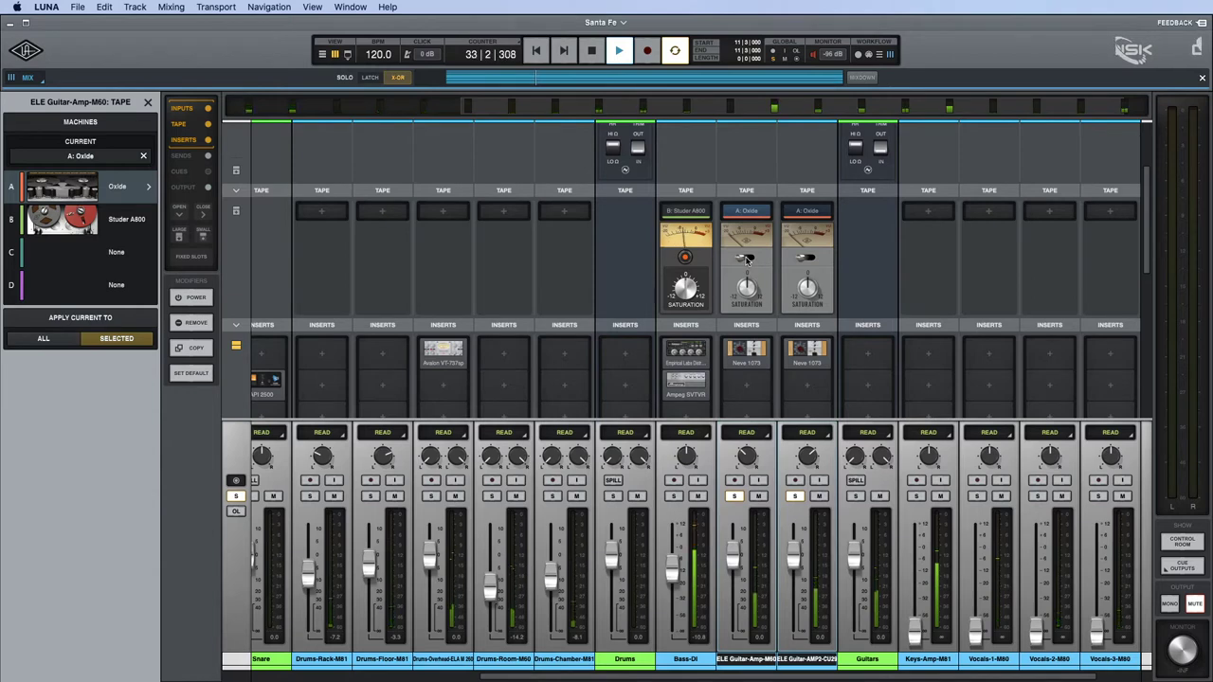
left_click(745, 258)
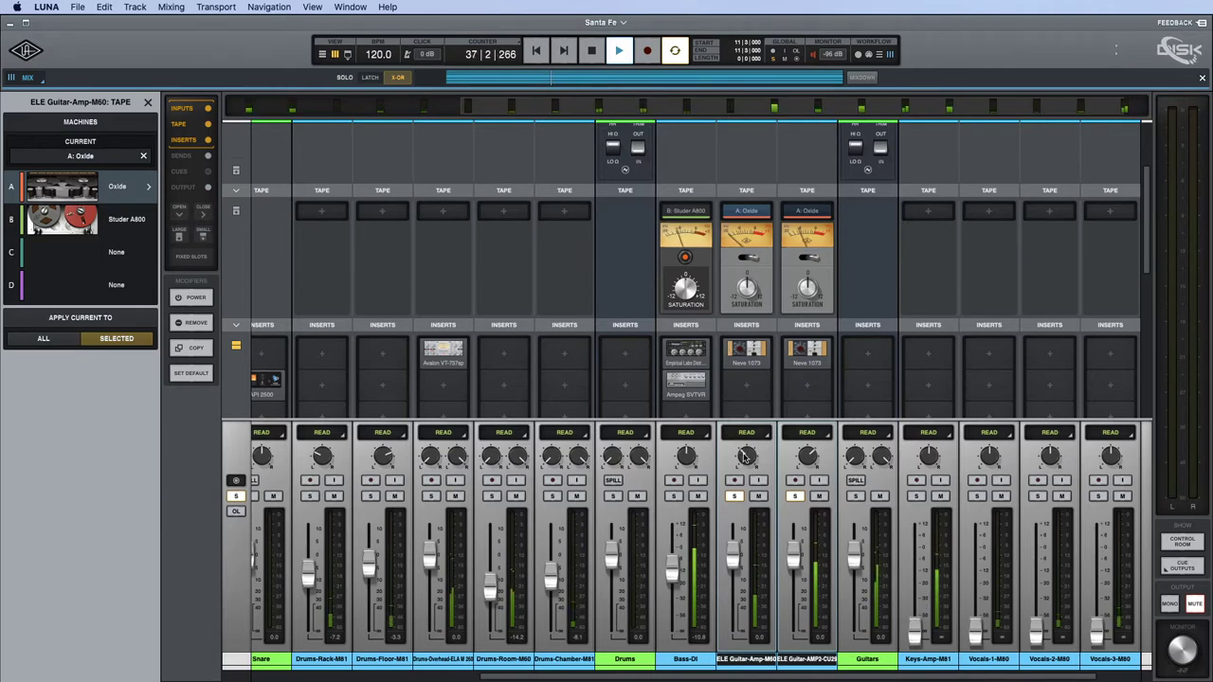
Trim the M60 guitar fader to -1.2 dB and the CU29 fader to -0.2 dB, and audition the CU29 track's Neve 1073.
left_click(775, 490)
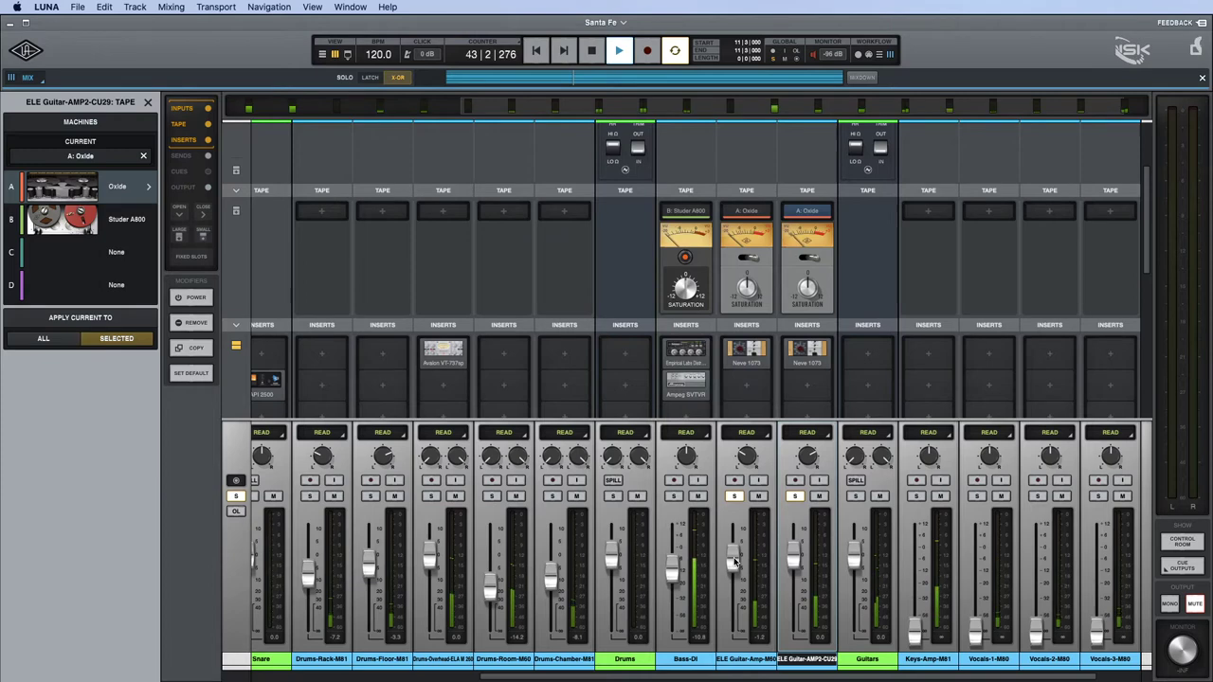
left_click(805, 360)
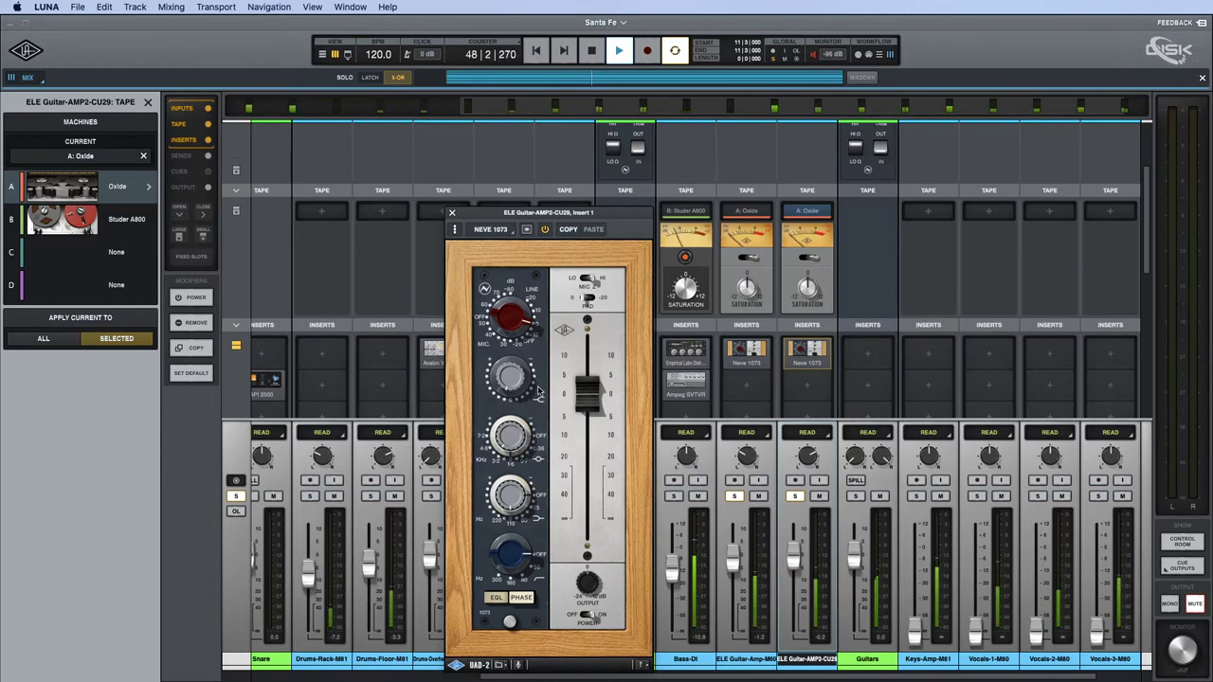
key("space")
key("space")
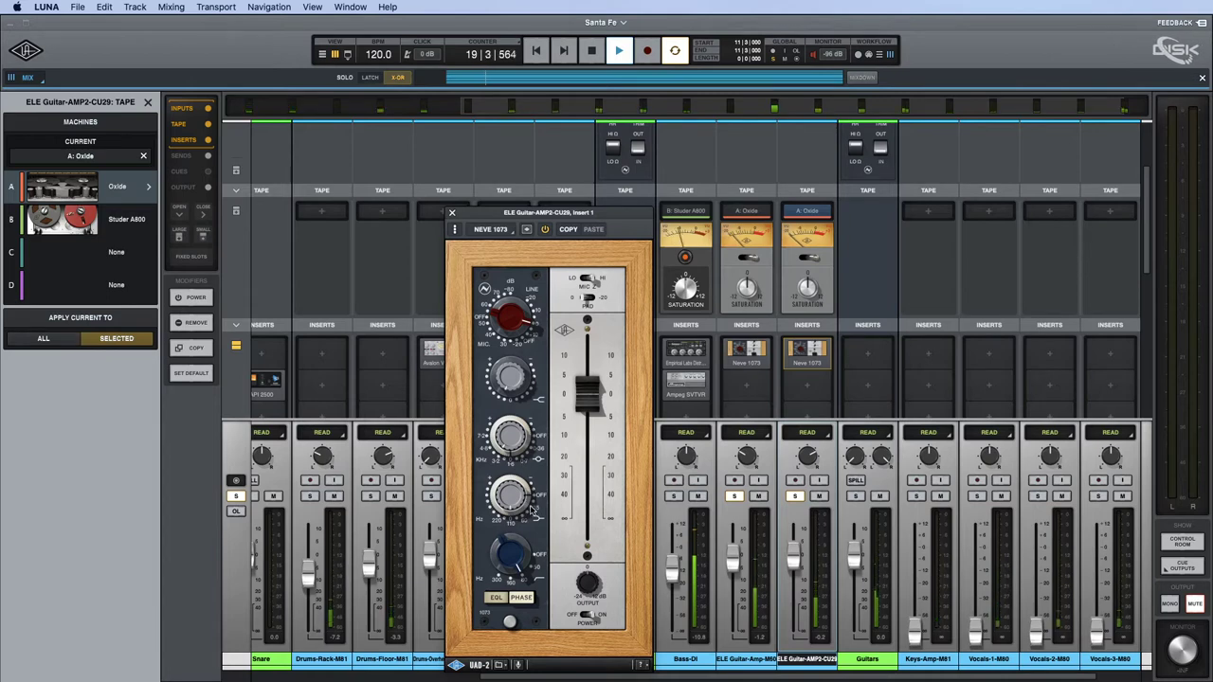
left_click(452, 213)
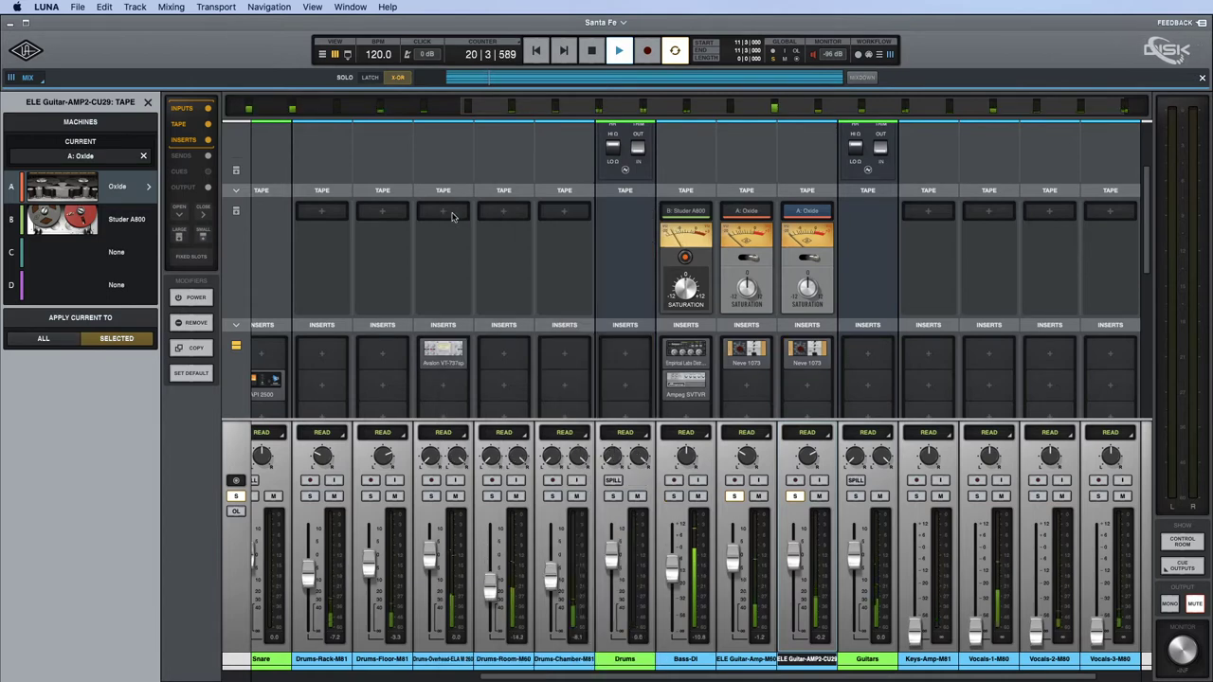
Solo the Guitars bus for a listen, and solo Keys-Amp-M81 with its fader raised to -7.7 dB.
left_click(856, 496)
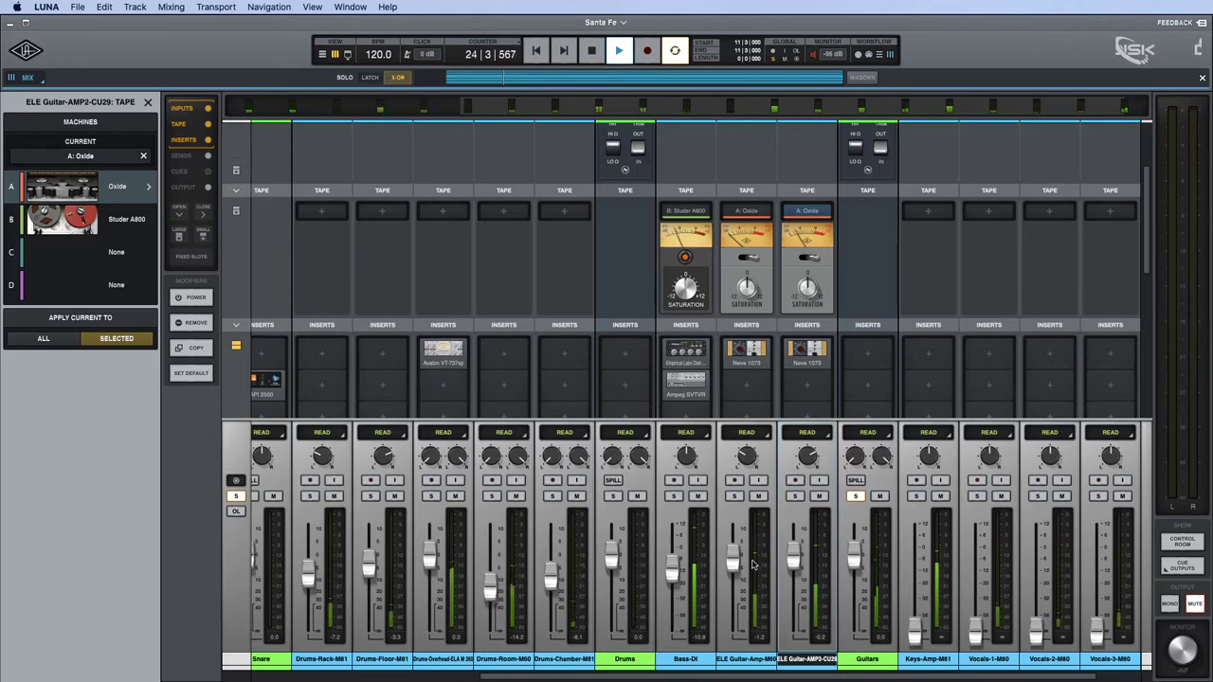
left_click(916, 495)
left_click_drag(915, 630, 915, 564)
scroll(904, 398, "right", 2)
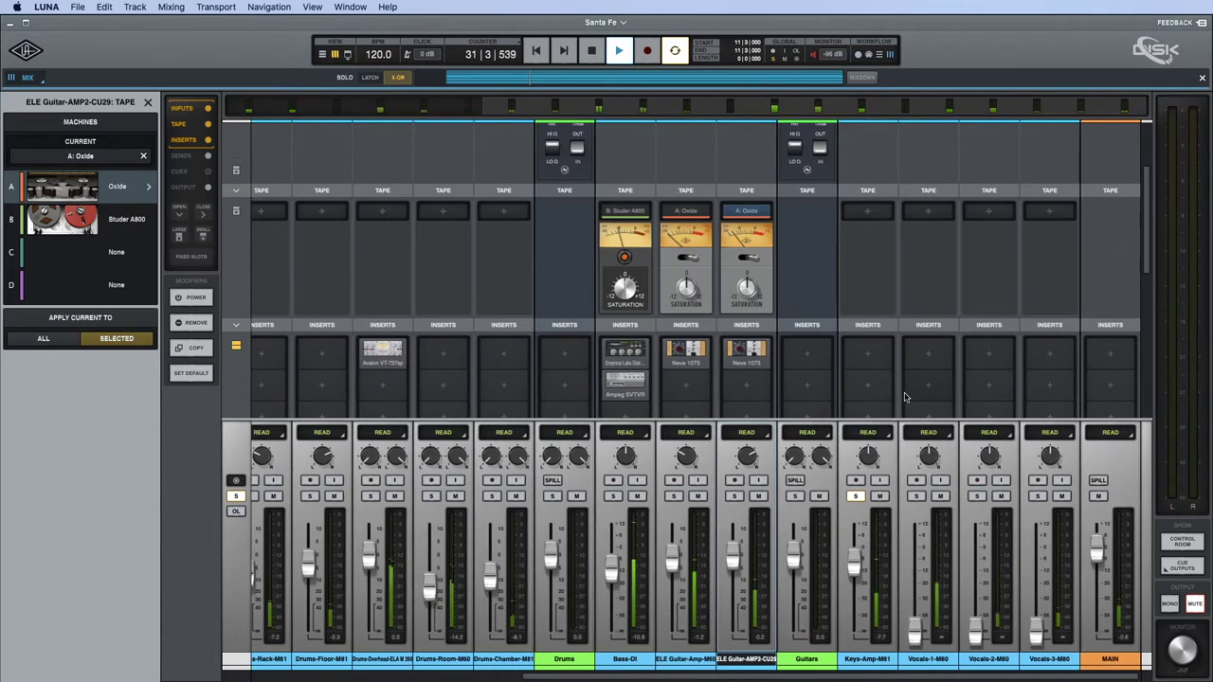
Add the Studer A800 tape machine to Keys-Amp-M81, expand the tape controls, and compare the sound with it switched off and on.
left_click(868, 210)
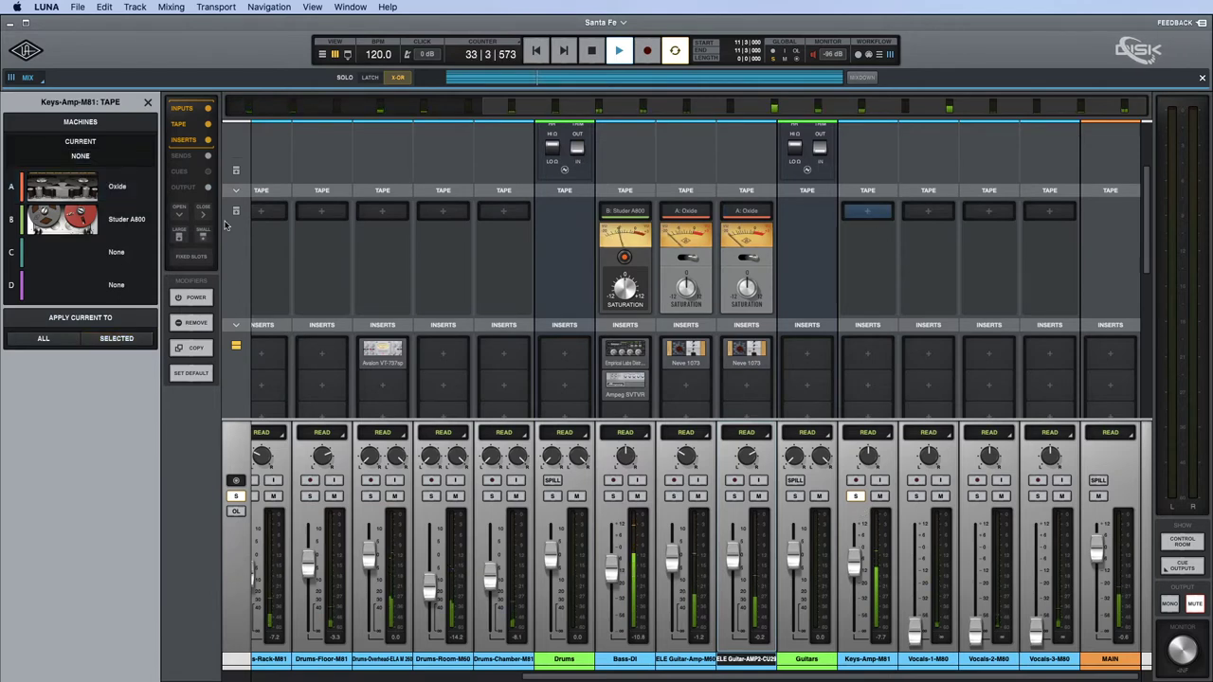
left_click(113, 218)
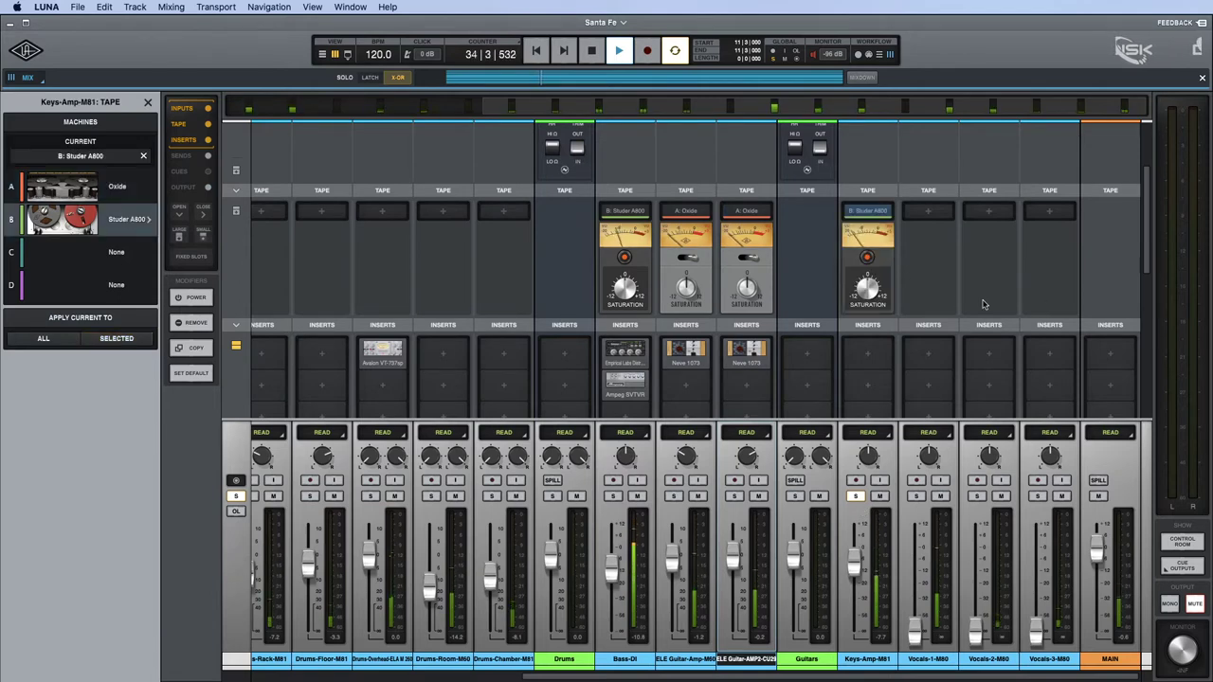
left_click(235, 211)
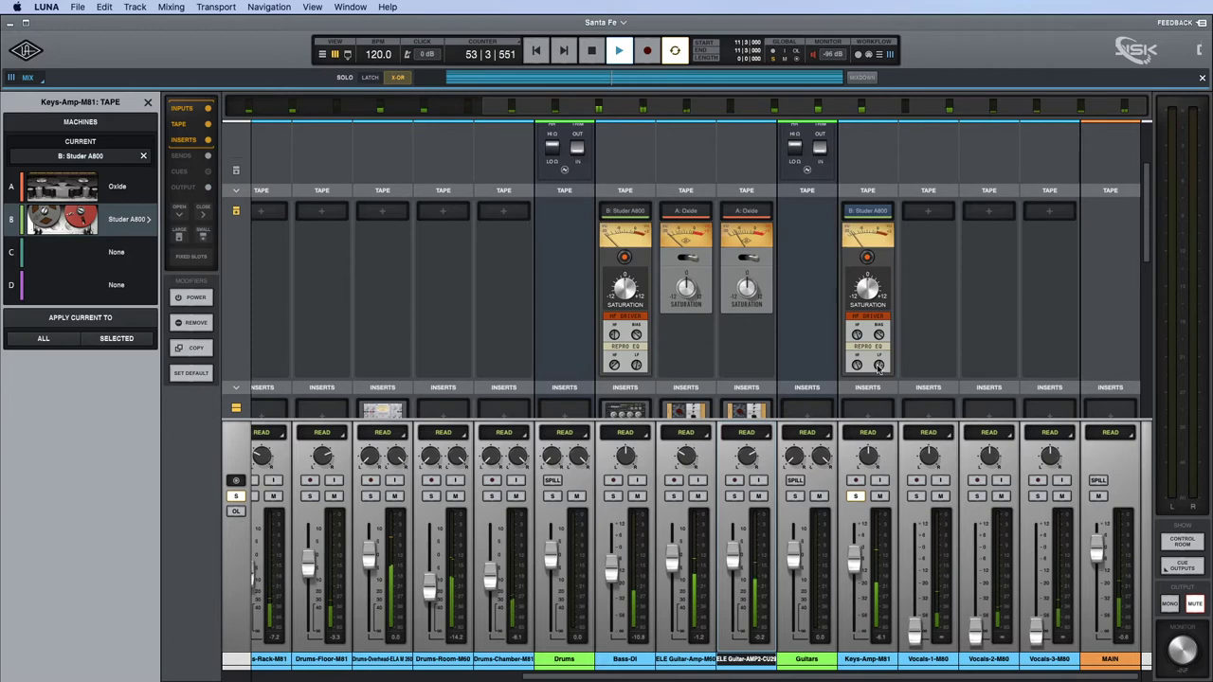
left_click(867, 257)
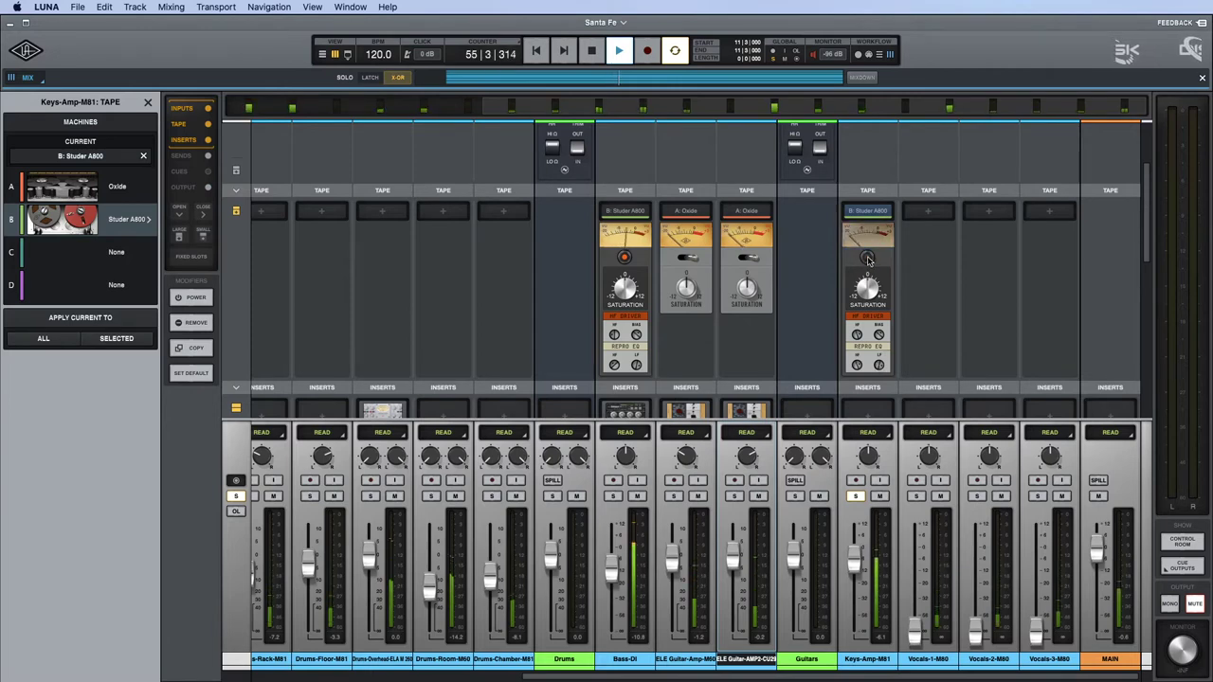
left_click(867, 257)
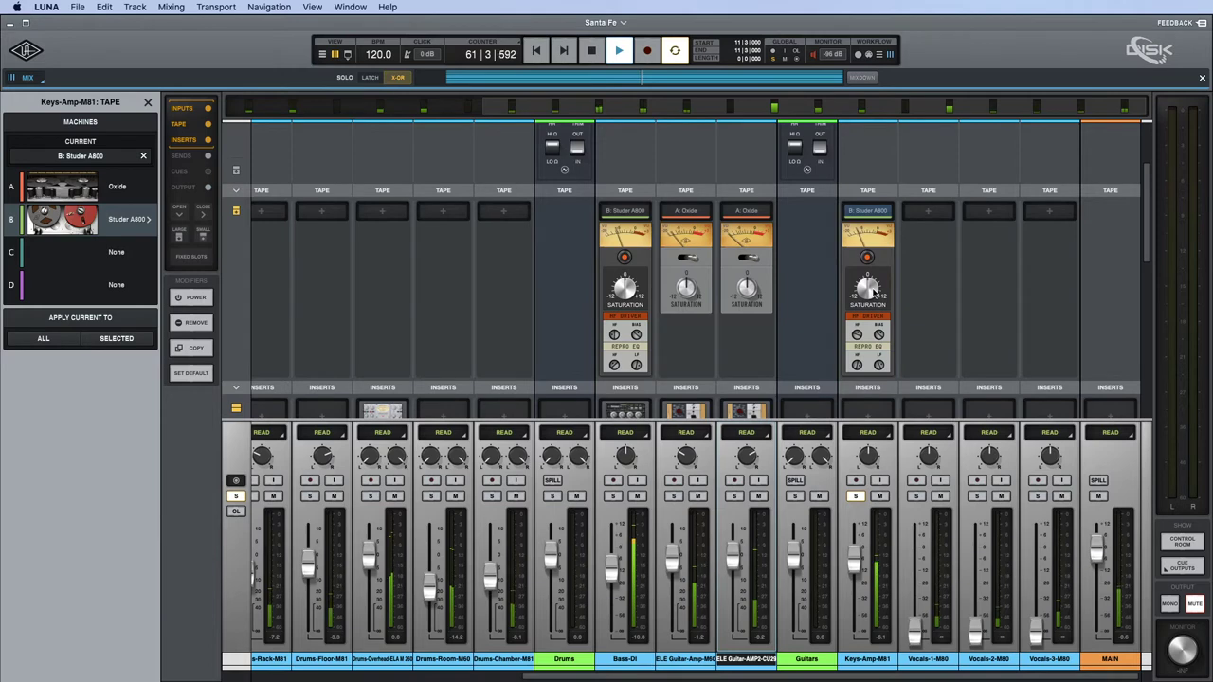
Examine the waveform of the CU29 electric guitar clip in the timeline up close, and return to the overview of all tracks.
scroll(874, 294, "down", 1)
scroll(874, 294, "down", 5)
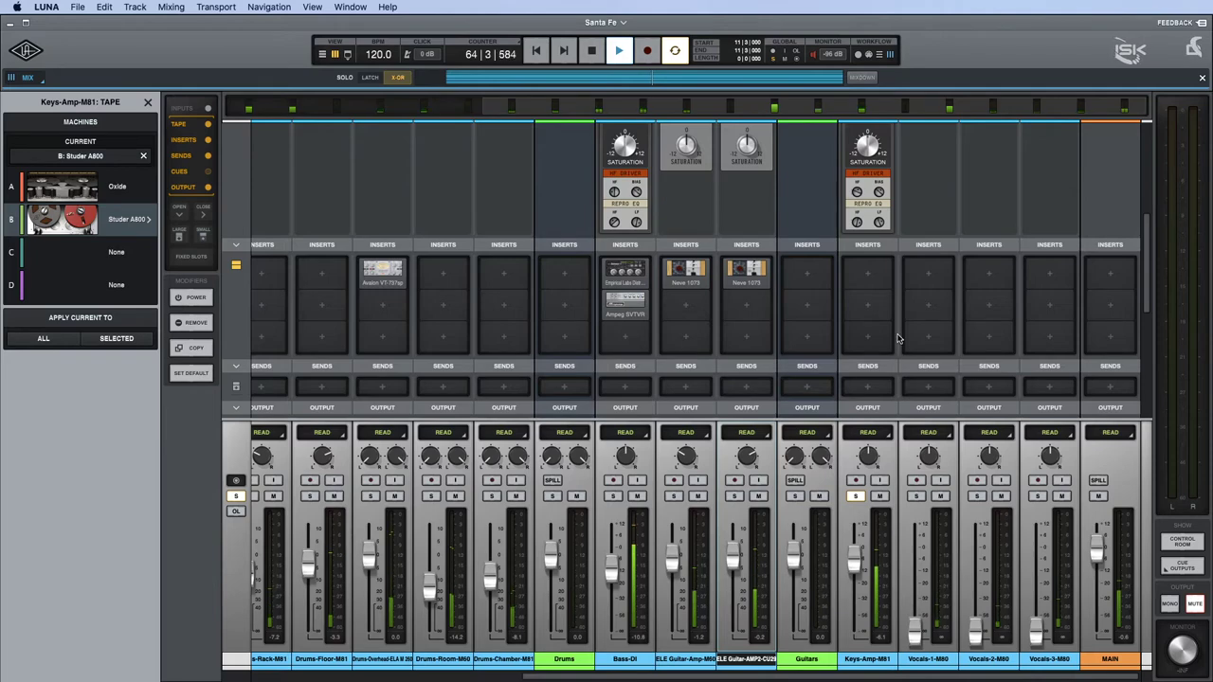
key("super+equal")
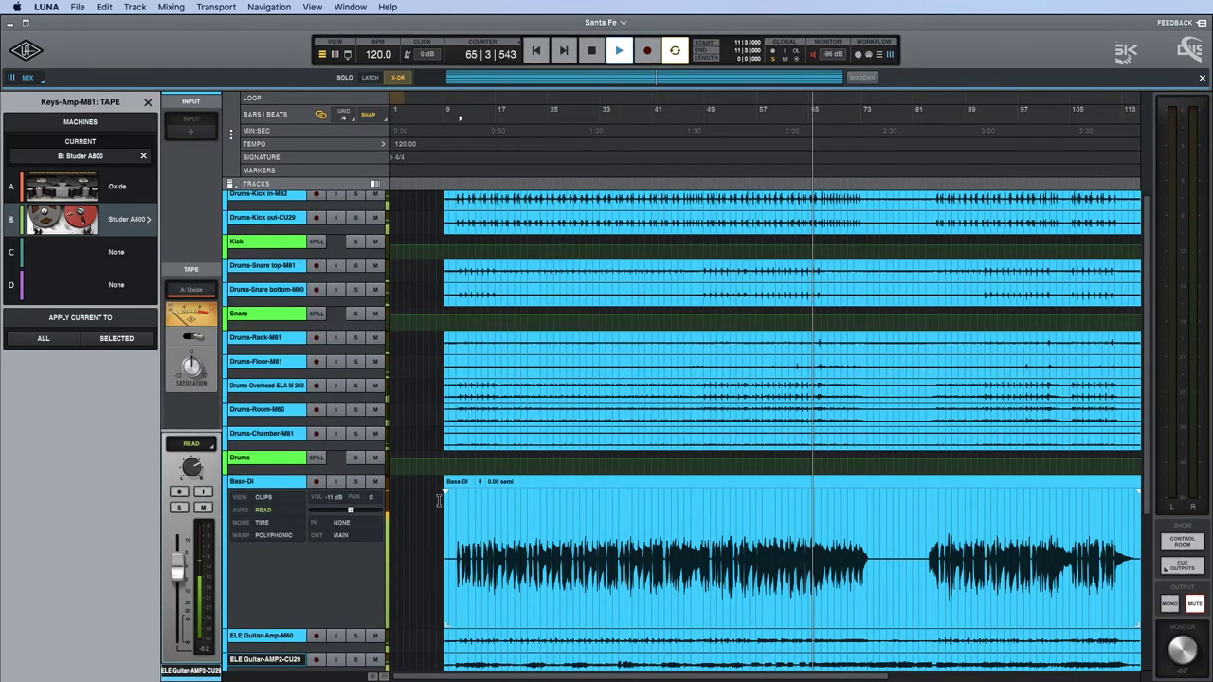
scroll(322, 476, "down", 5)
scroll(322, 477, "down", 1)
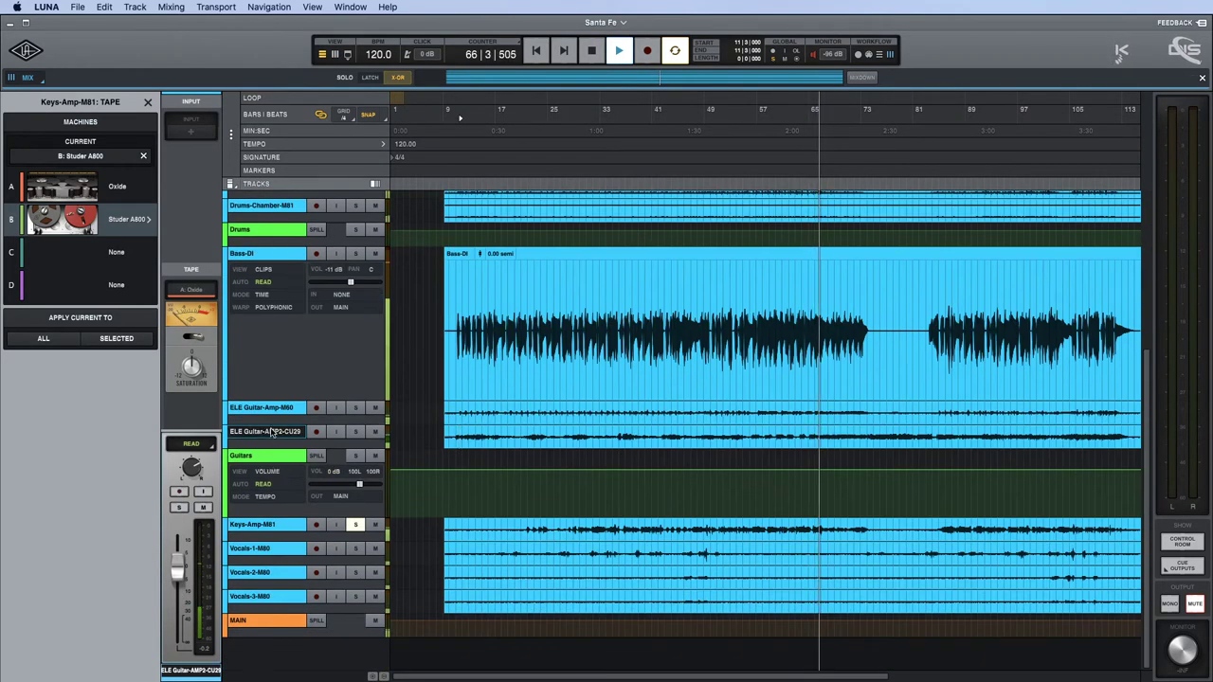
left_click(545, 441)
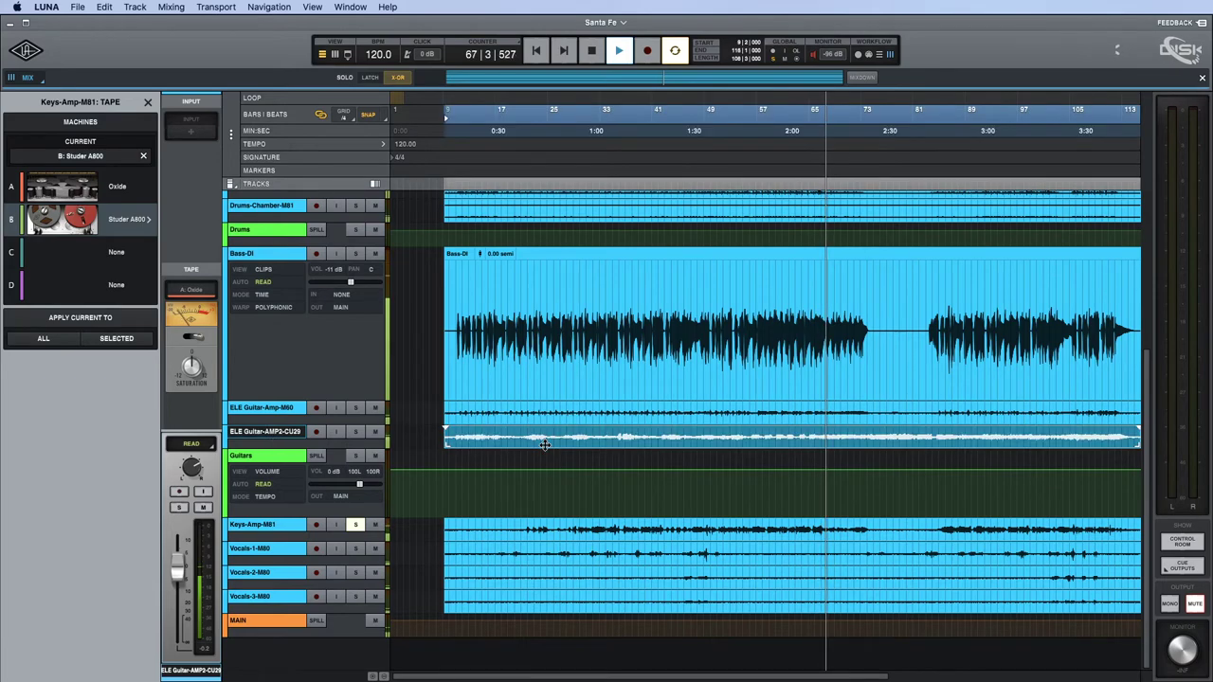
scroll(545, 444, "up", 5)
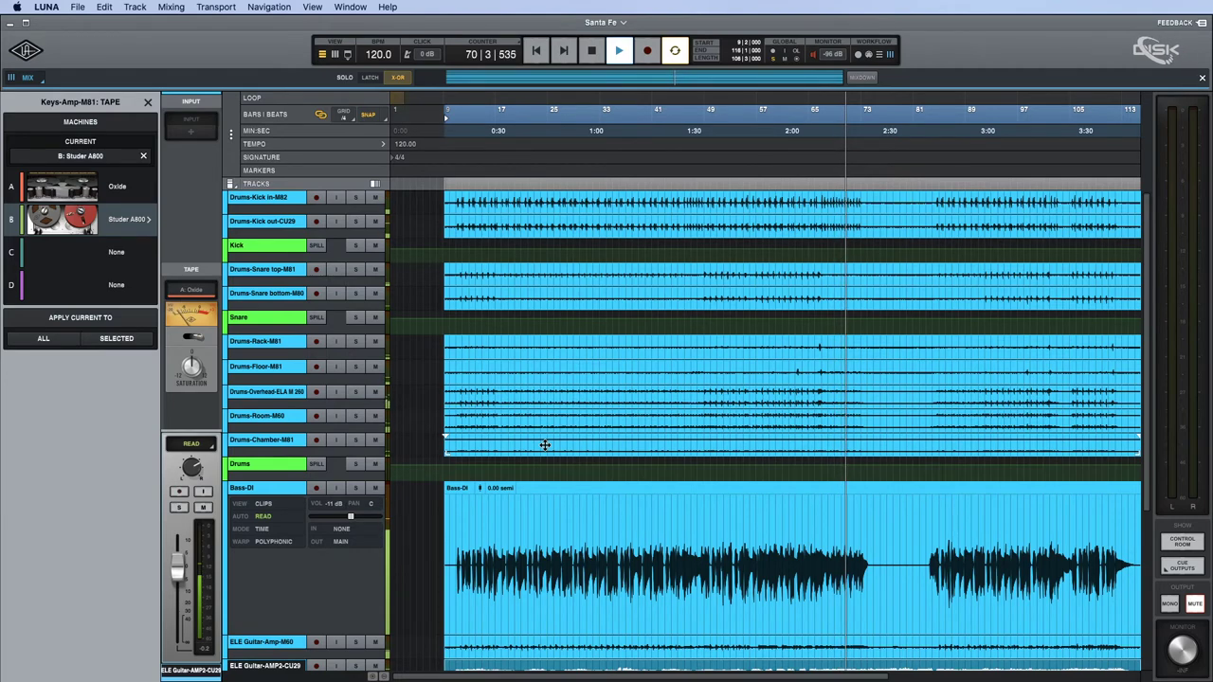
scroll(597, 466, "down", 2)
scroll(597, 465, "down", 4)
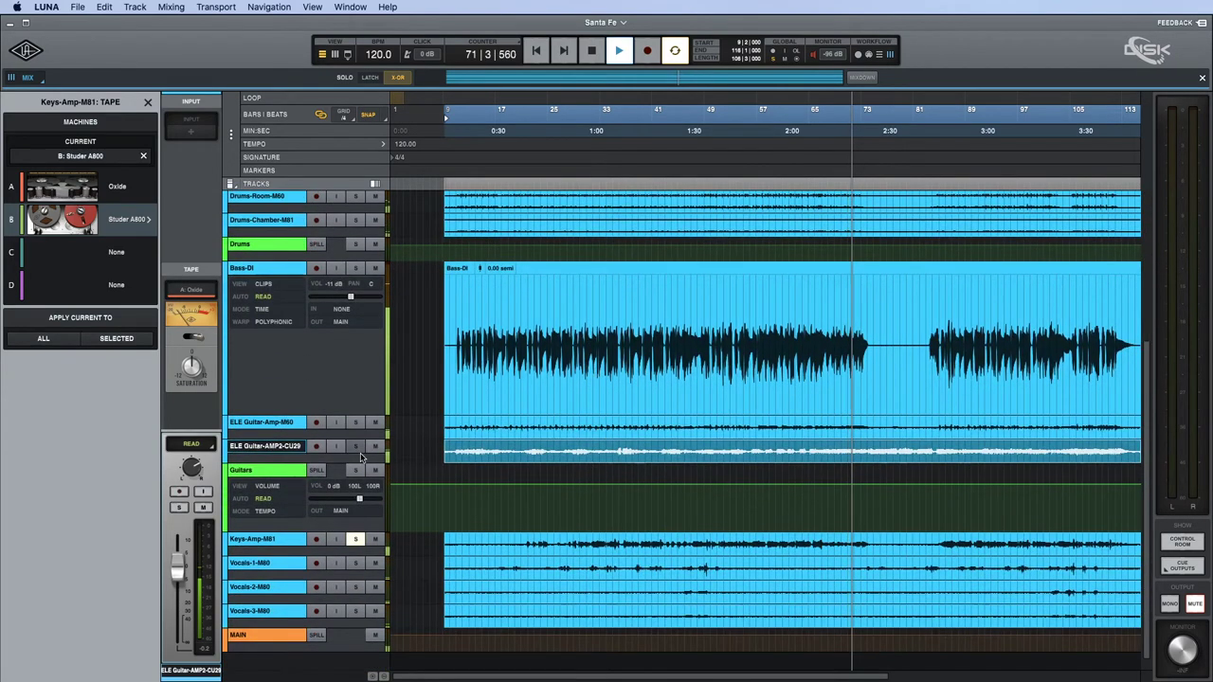
key("z")
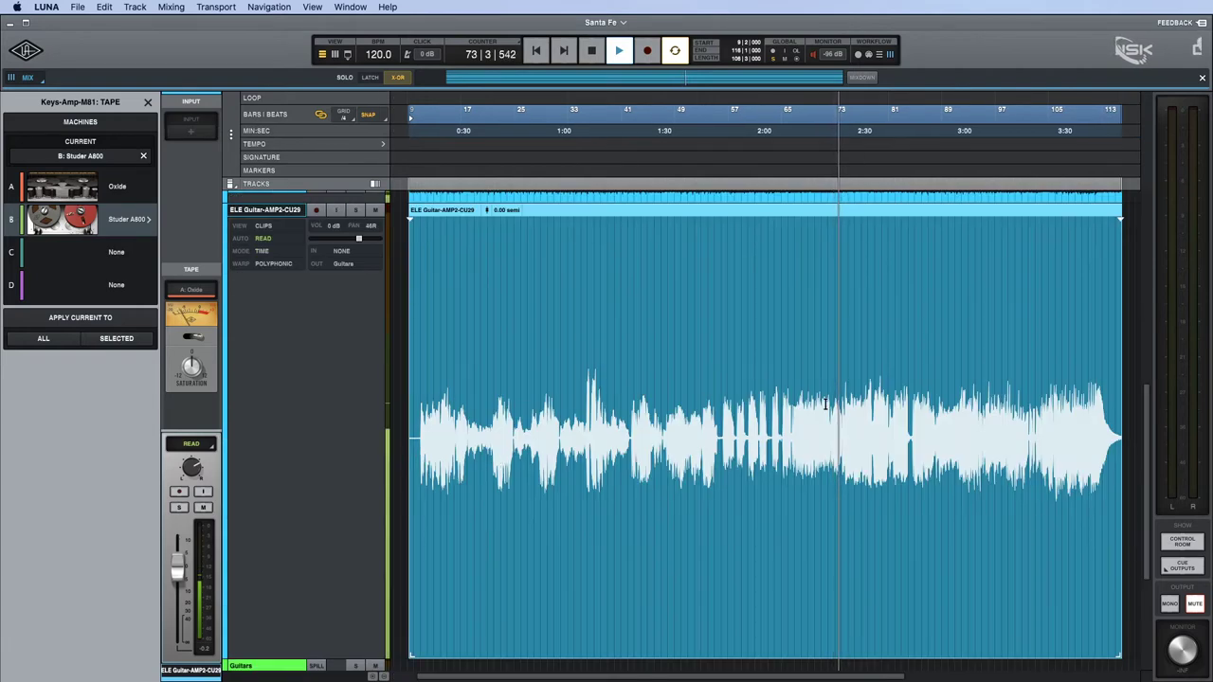
key("z")
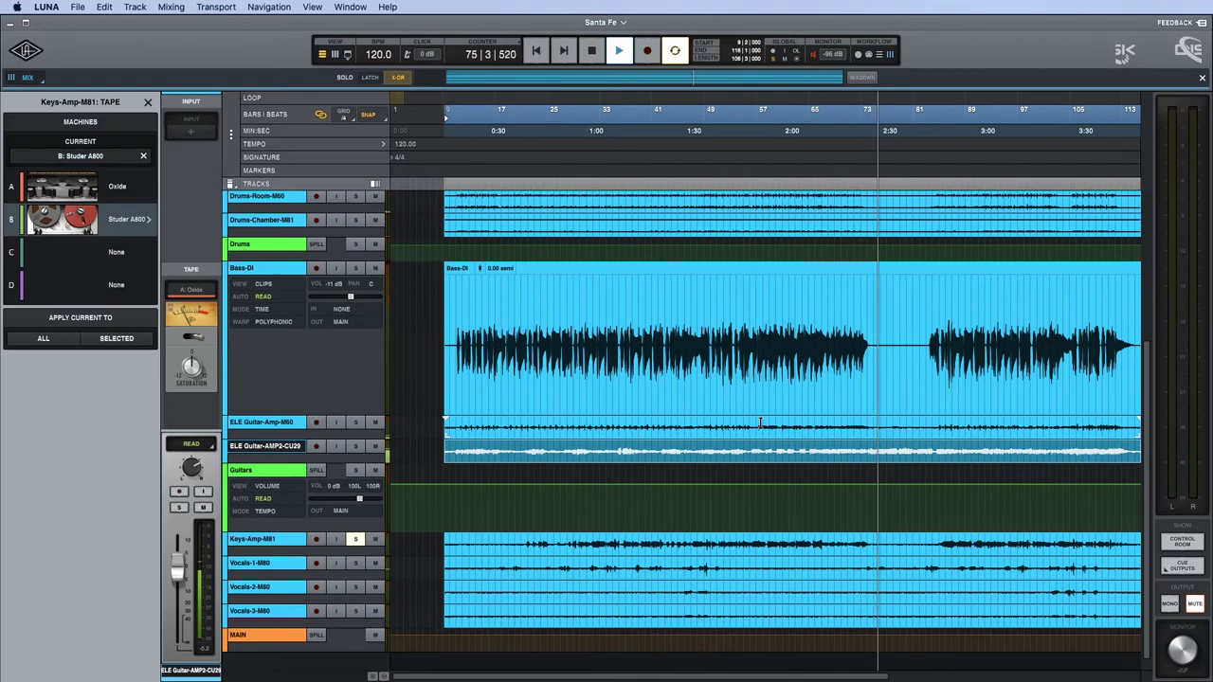
key("z")
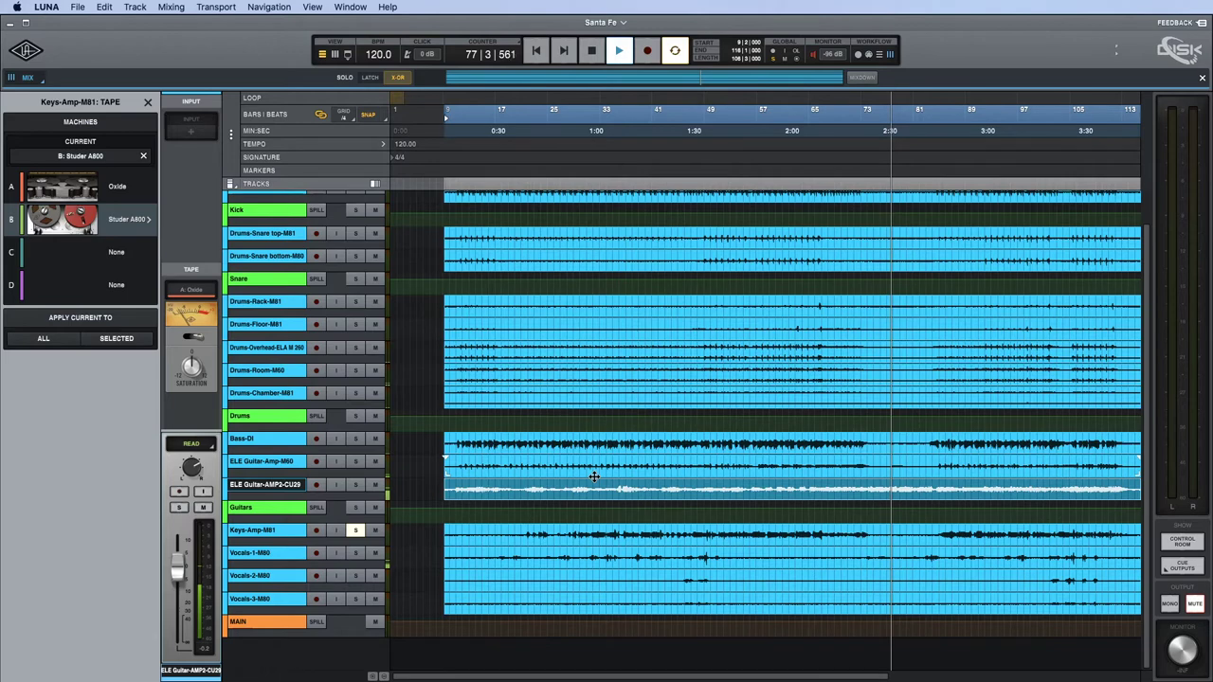
Restart playback at bar 21, where the Keys-Amp-M81 part comes in, and return to the mixer.
key("super+equal")
key("Return")
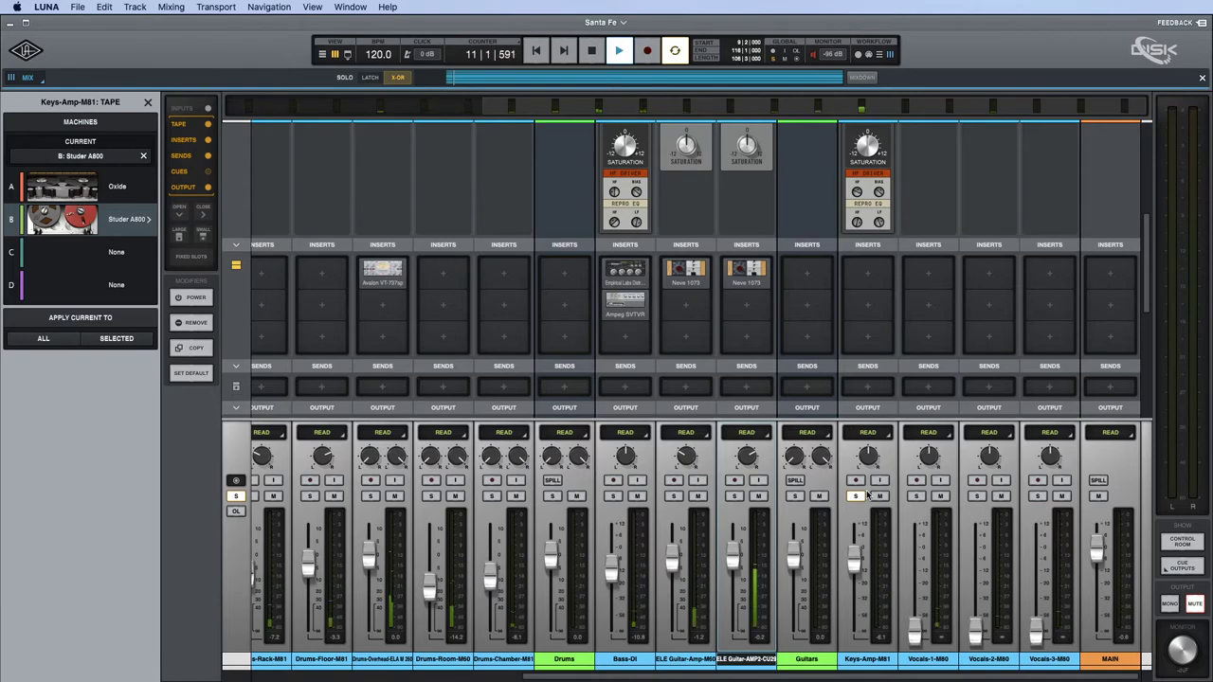
key("super+equal")
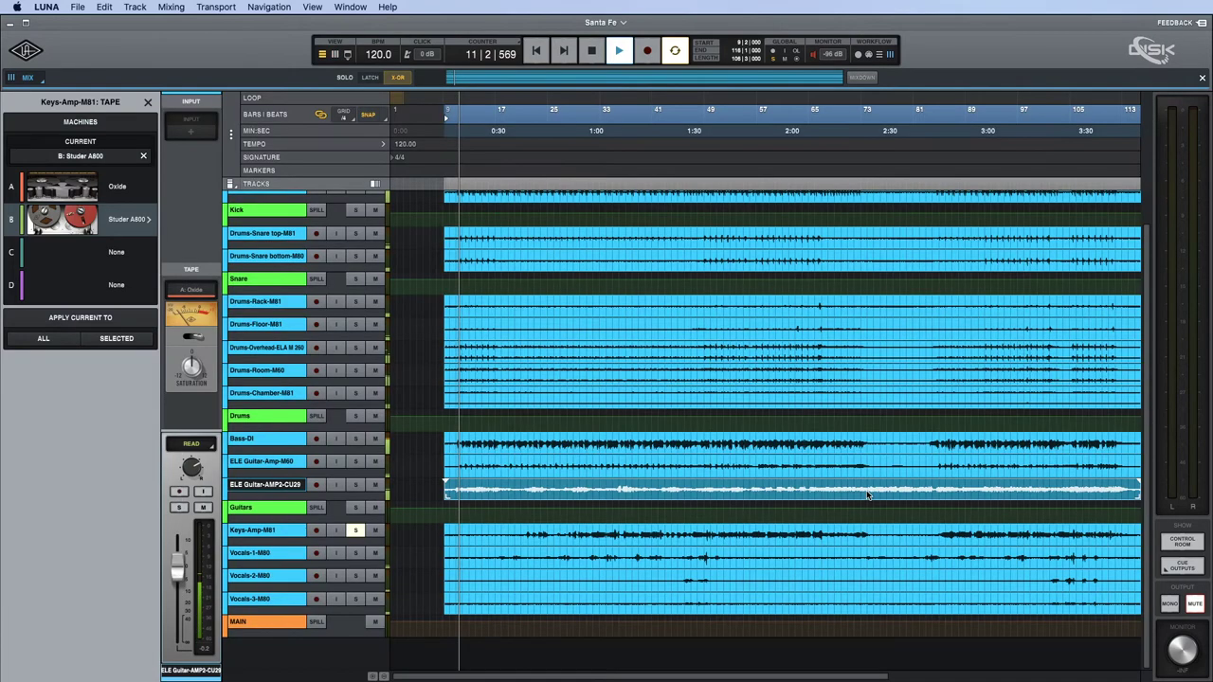
left_click(525, 531)
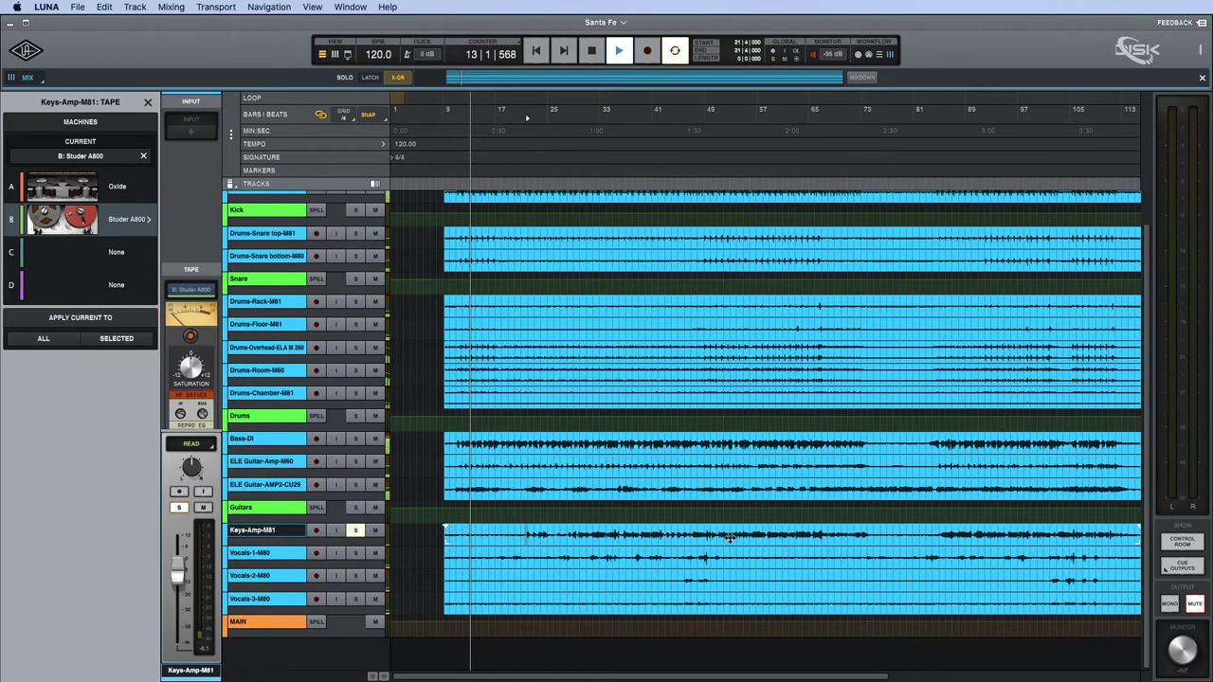
key("space")
key("space")
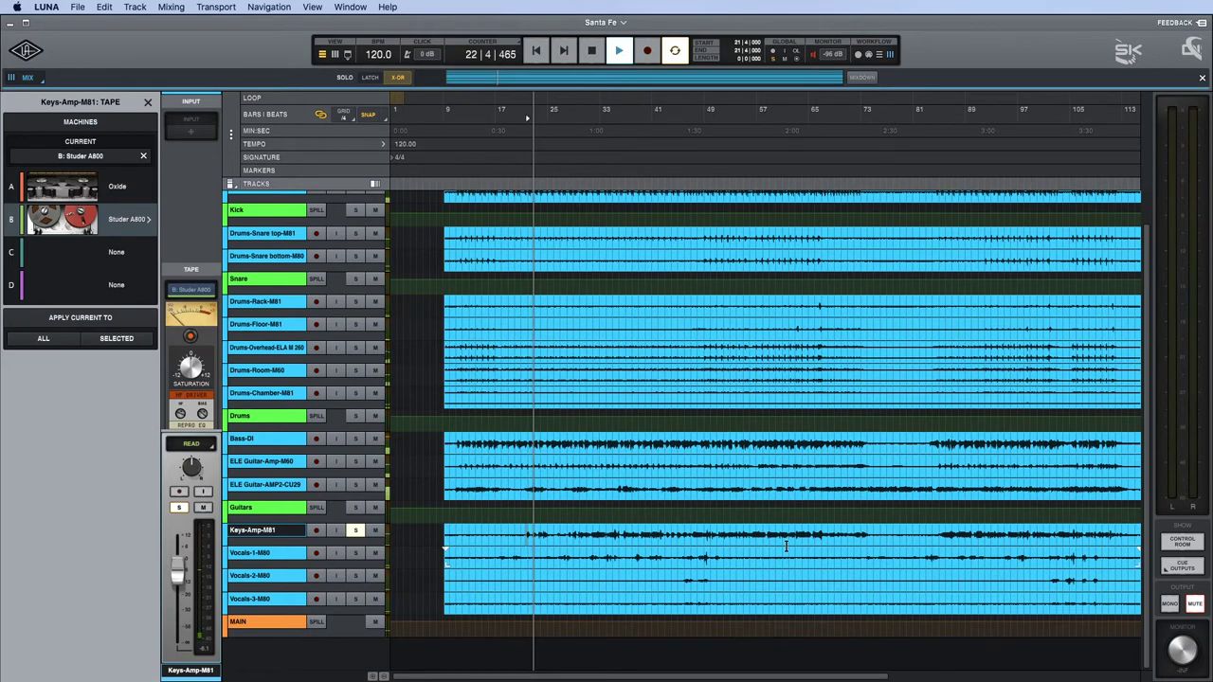
key("super+equal")
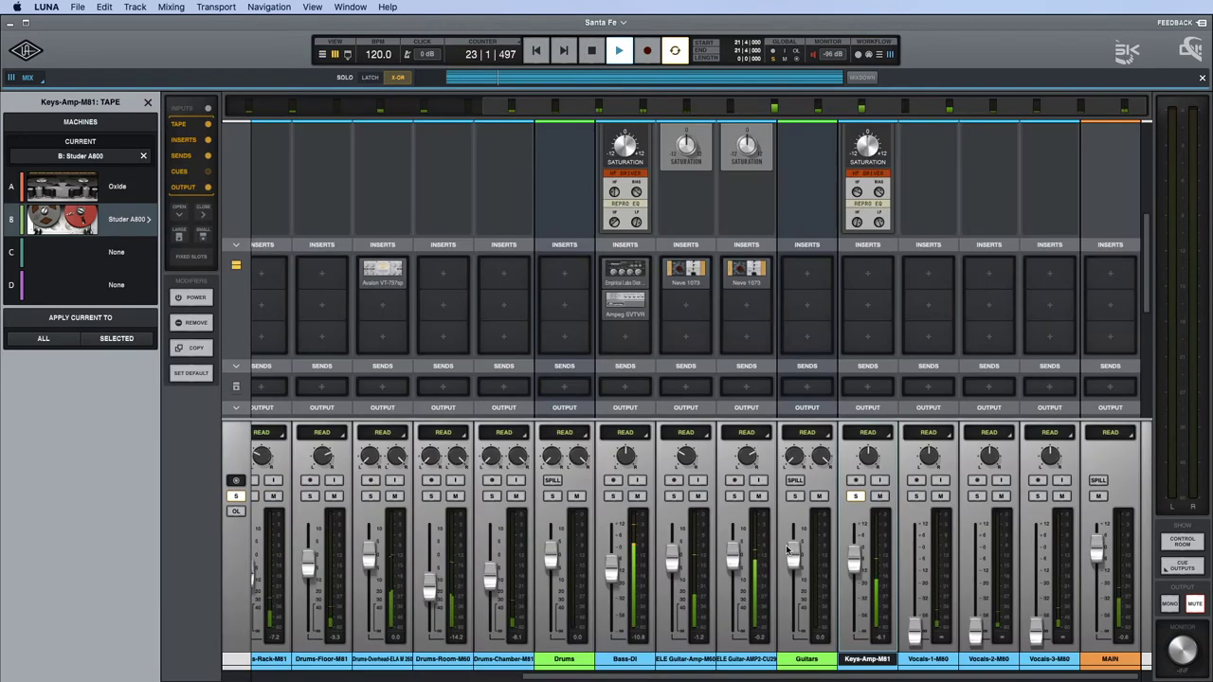
Insert the dbx 160 compressor in the first slot of Keys-Amp-M81 and raise the track's fader to -4.8 dB.
left_click(867, 278)
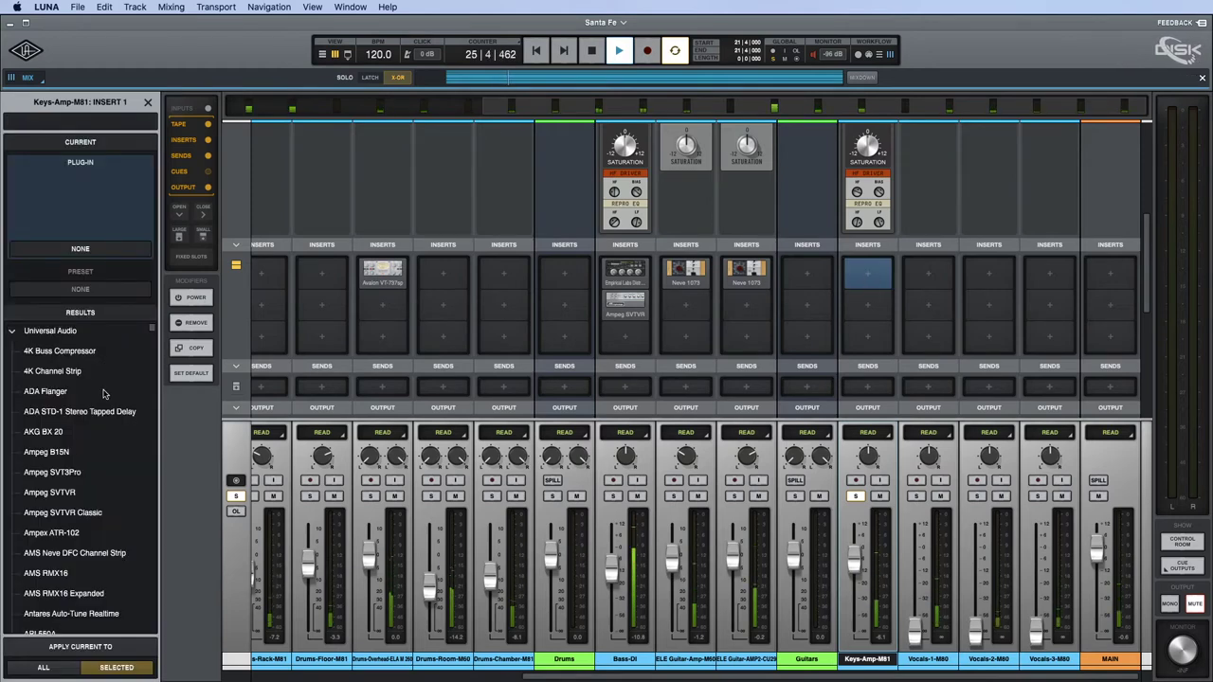
type("160")
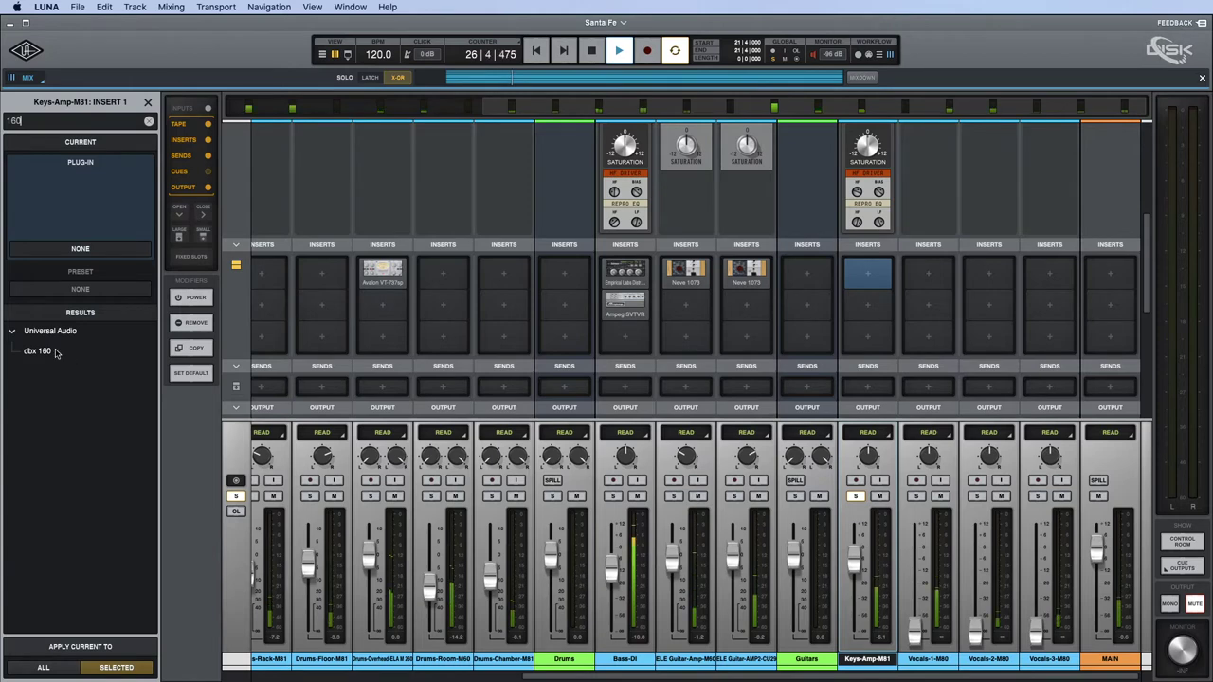
left_click(54, 352)
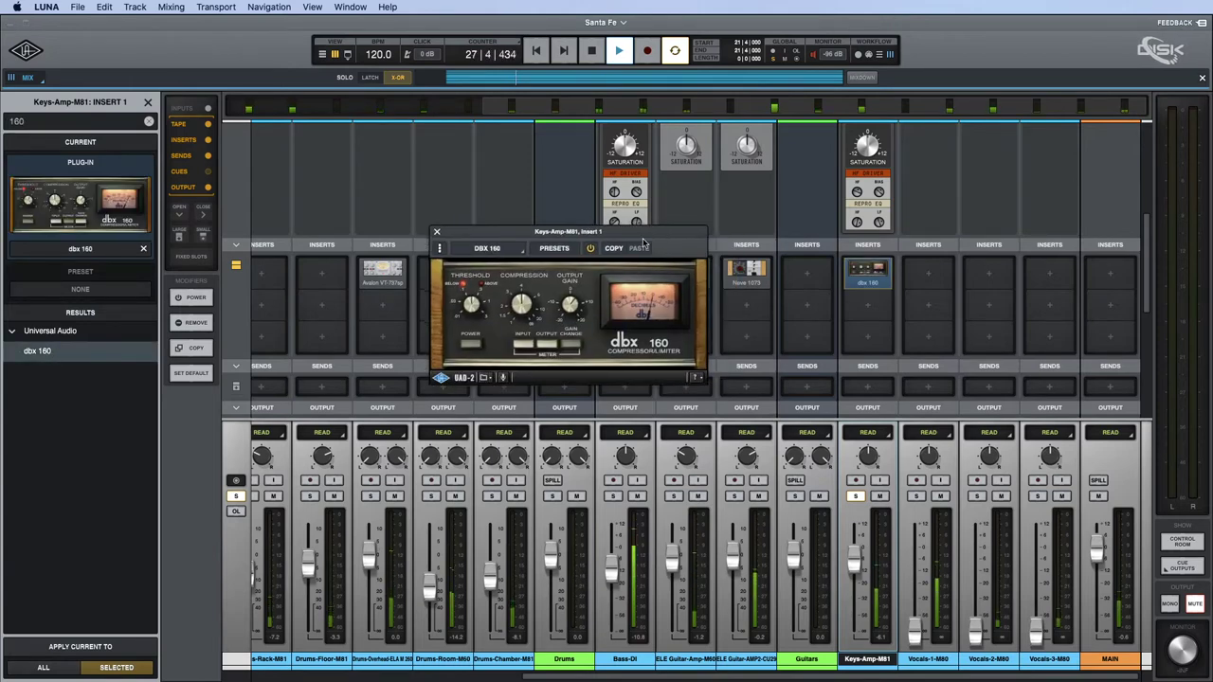
left_click_drag(664, 231, 748, 350)
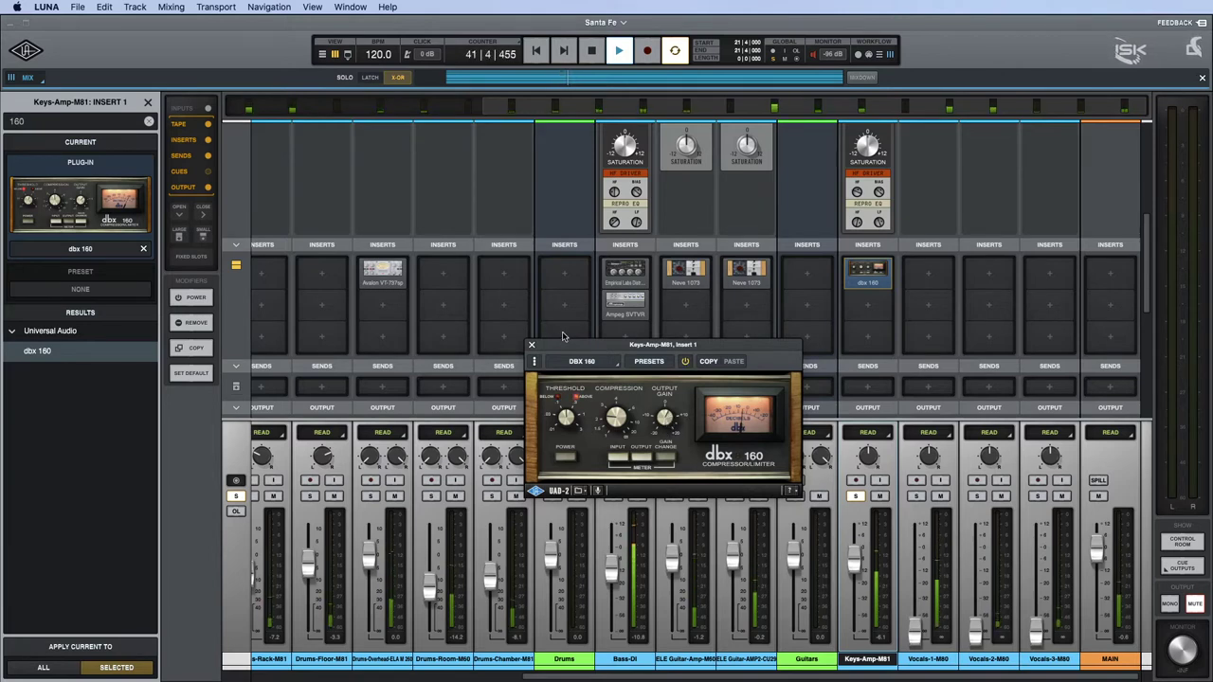
left_click(532, 346)
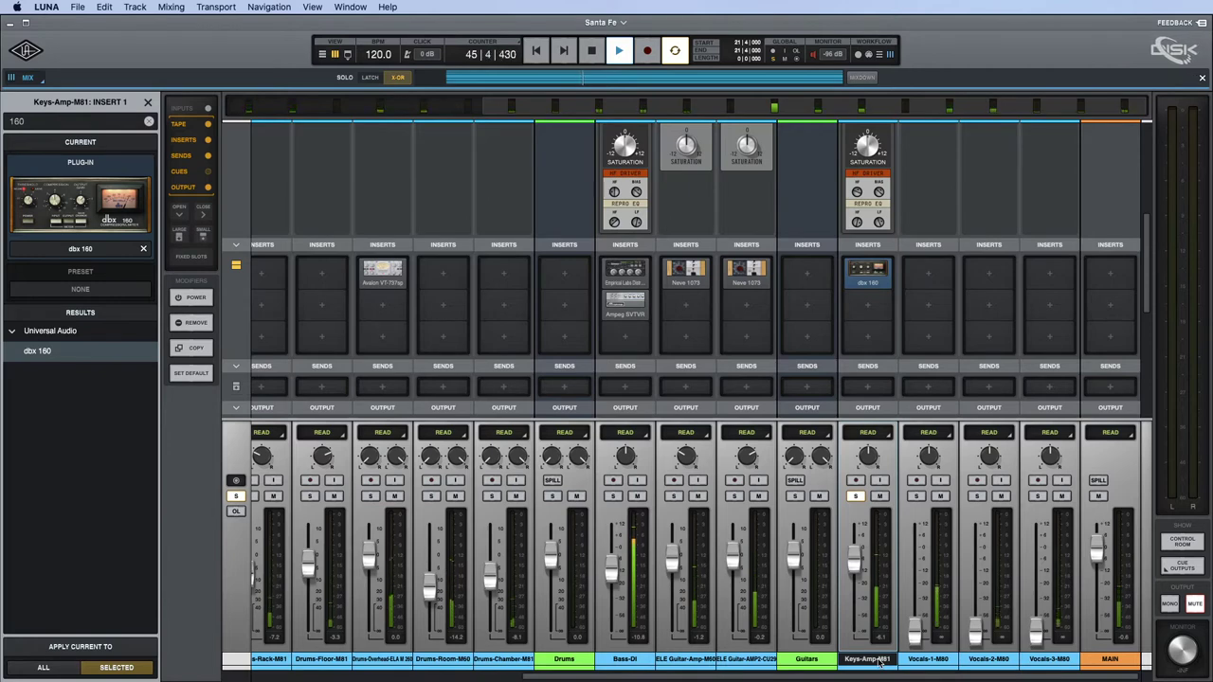
left_click_drag(854, 563, 855, 558)
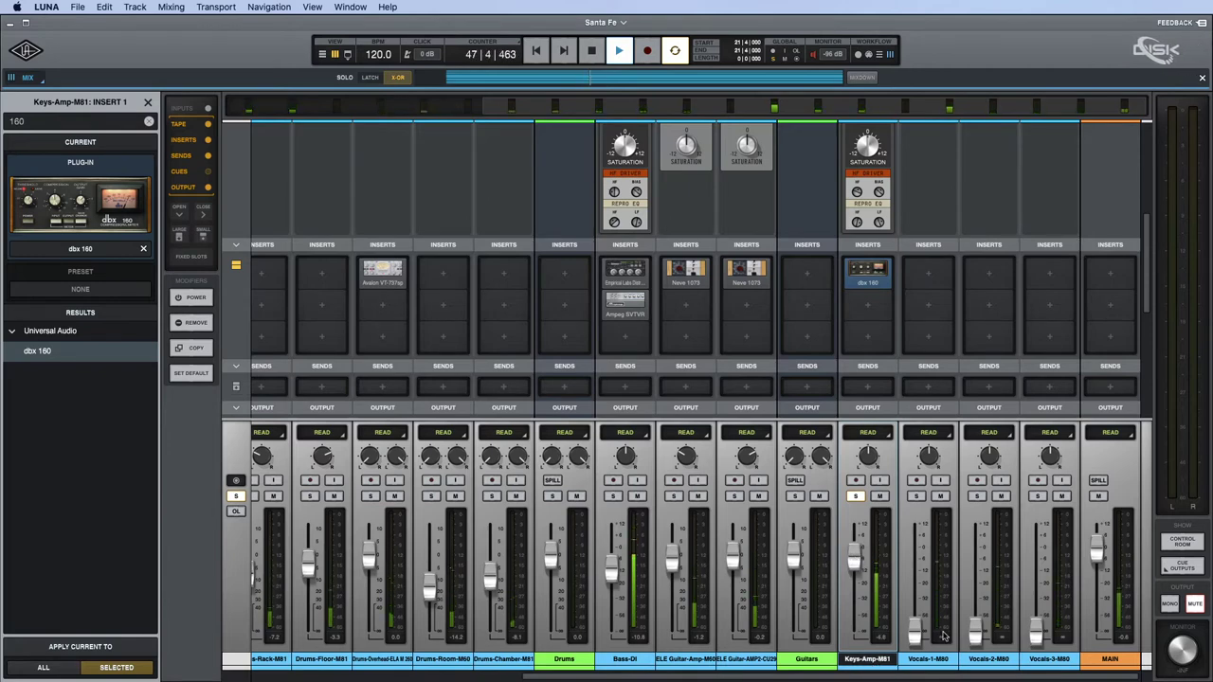
Create a stereo bus named KeysVerb with its console summing set to None, and return to the LUNA mixer.
left_click(148, 103)
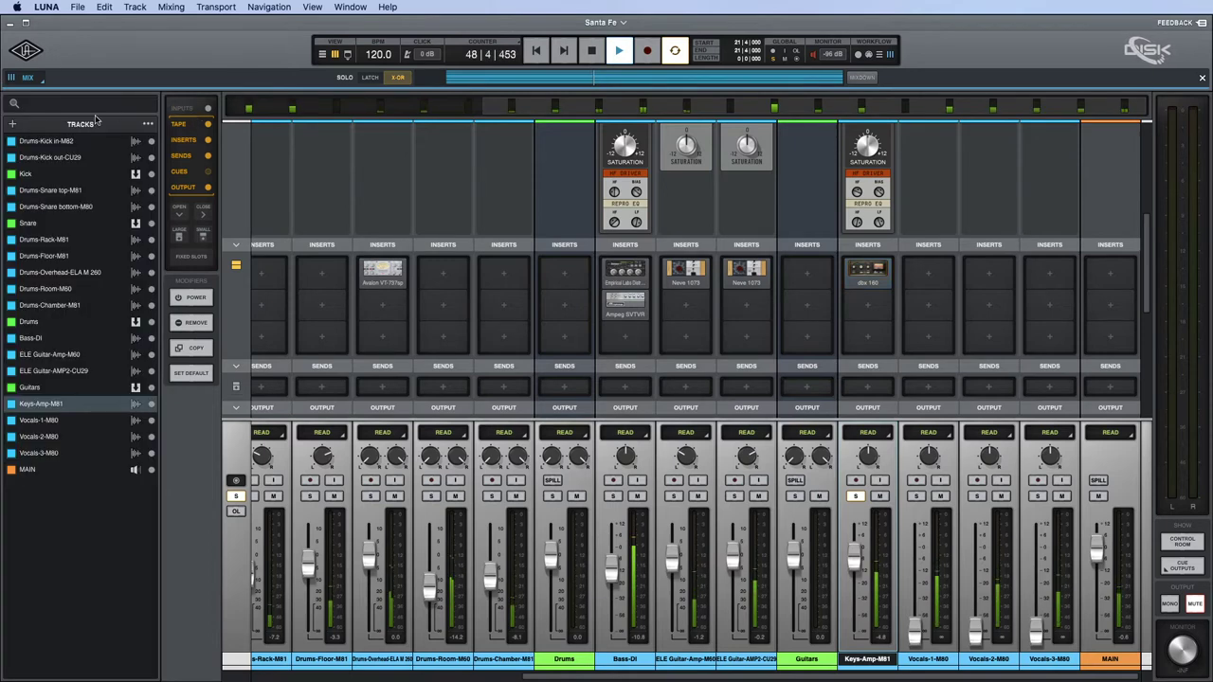
left_click(13, 124)
left_click(47, 176)
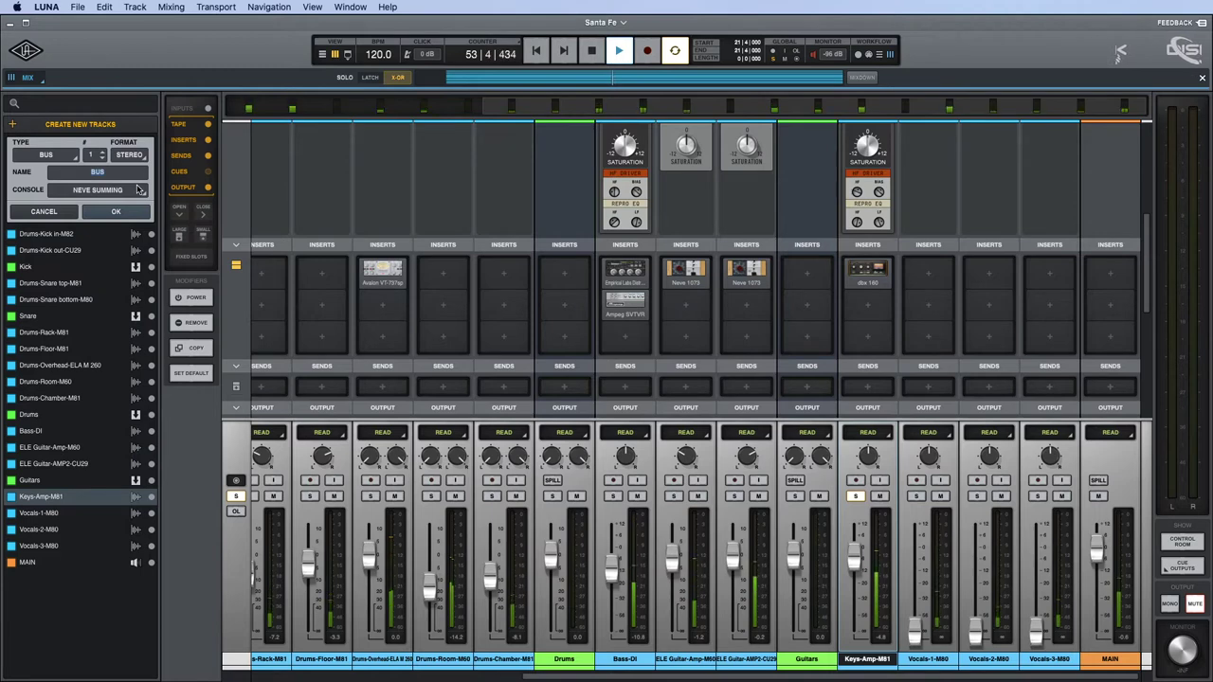
type("Ke")
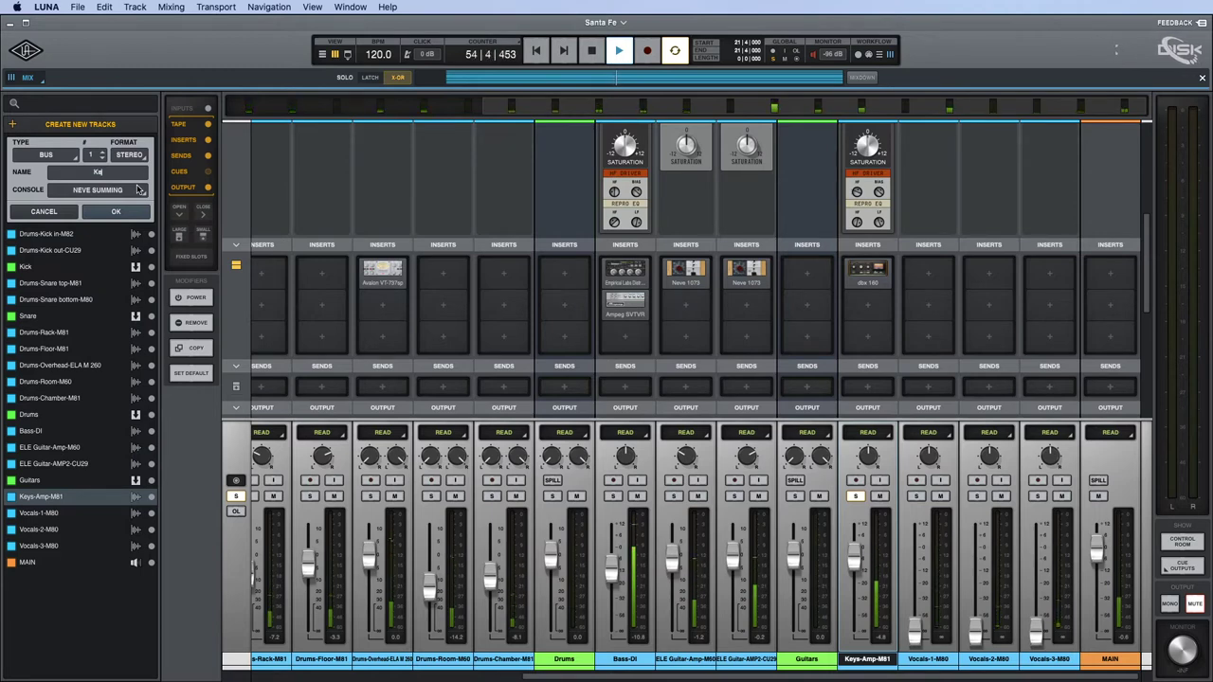
type("ysVerb")
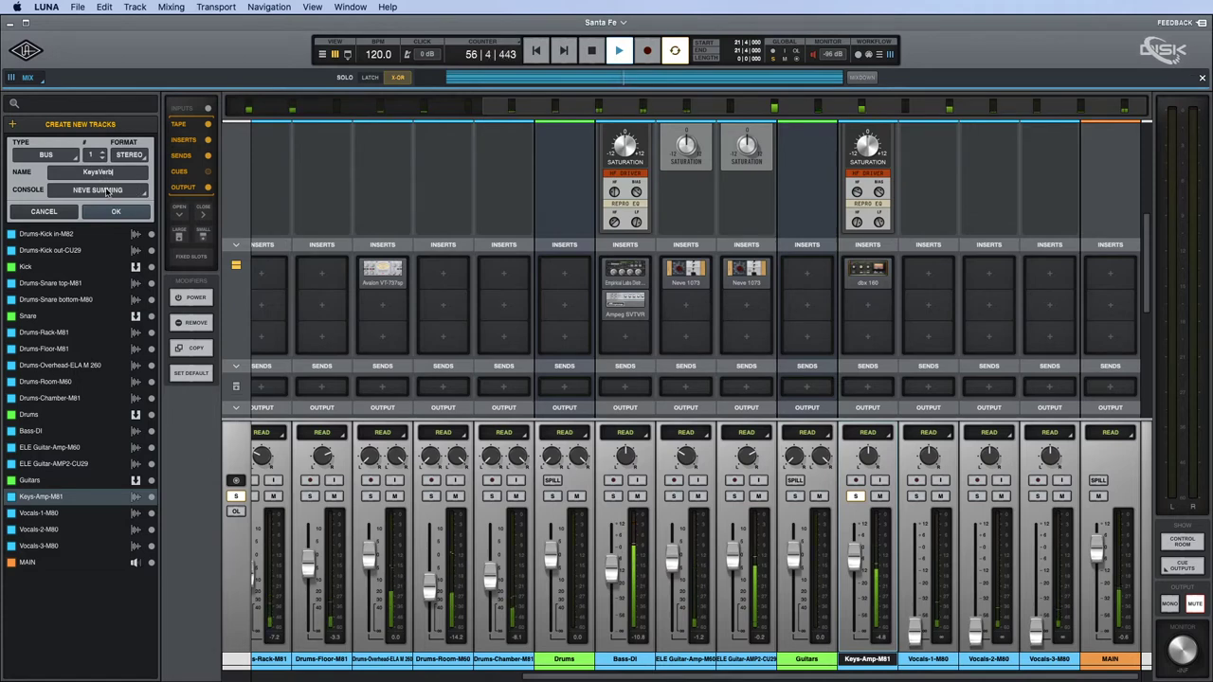
left_click(108, 191)
left_click(96, 204)
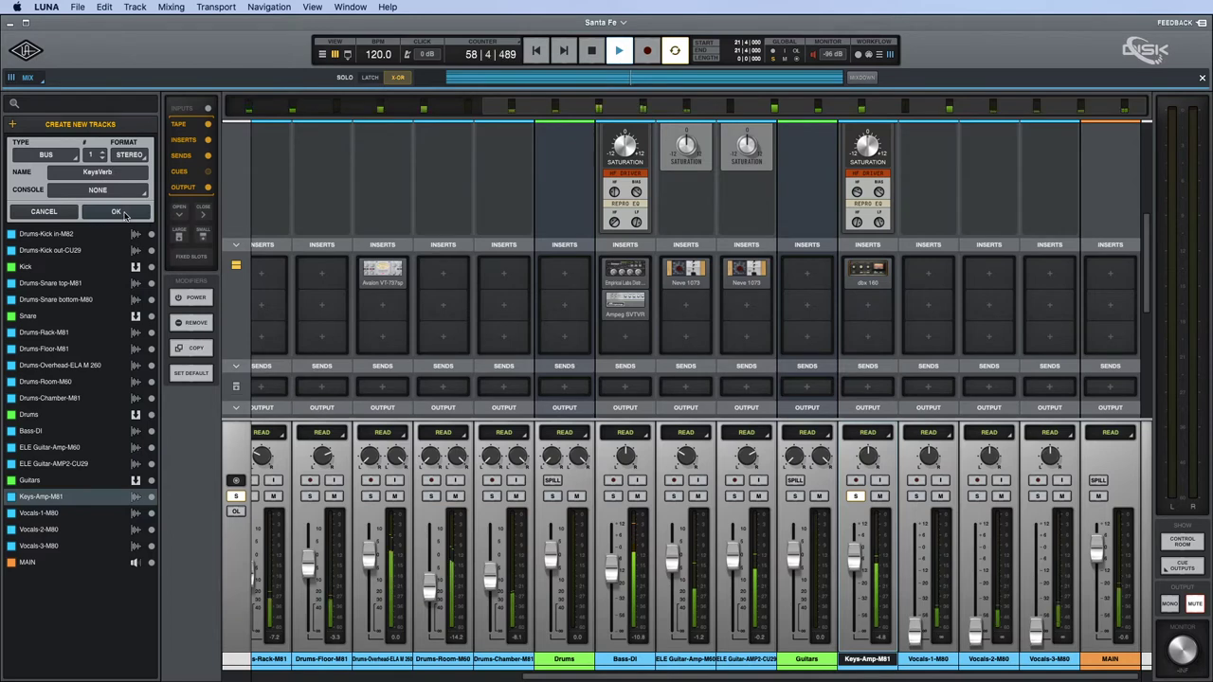
left_click(122, 211)
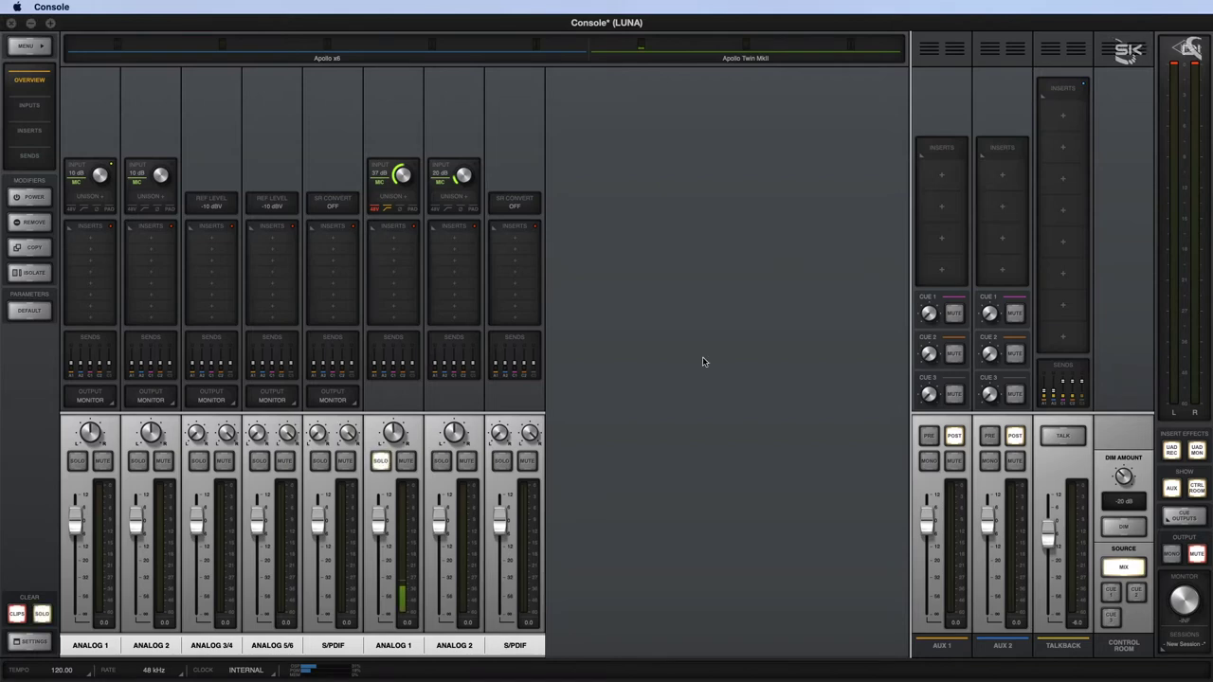
key("super+Tab")
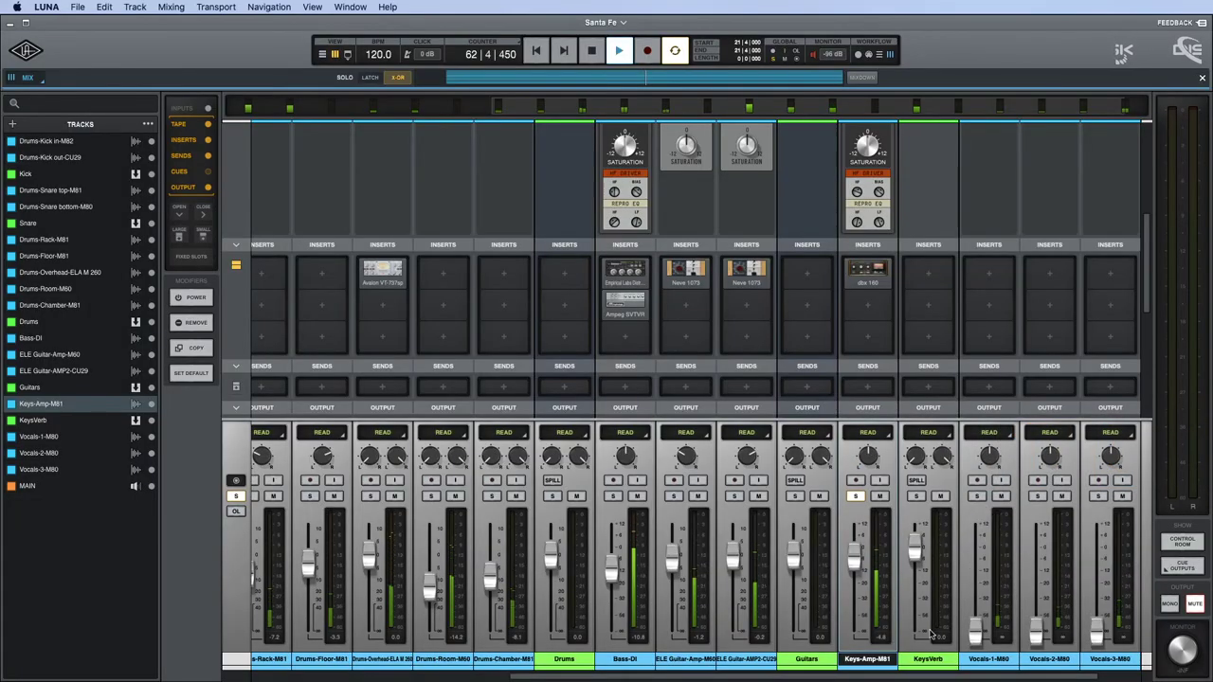
Insert the Lexicon 224 reverb in the first slot of the KeysVerb bus and choose its Room A program.
left_click(931, 268)
scroll(484, 204, "down", 1)
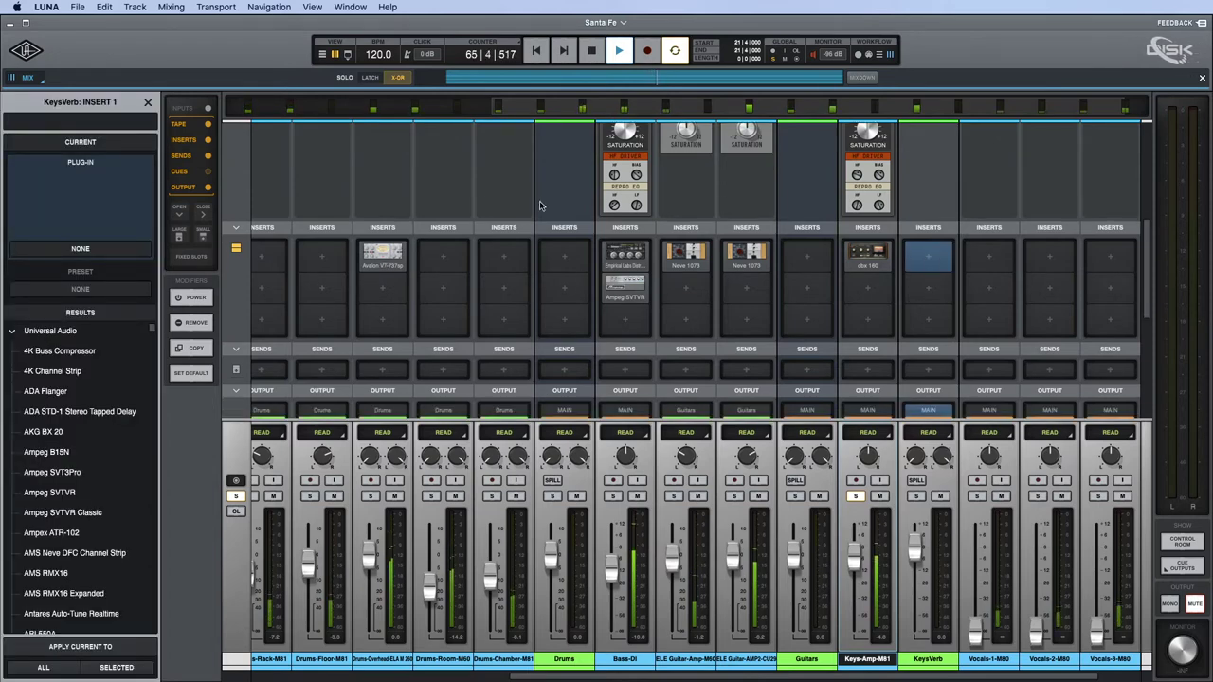
type("224")
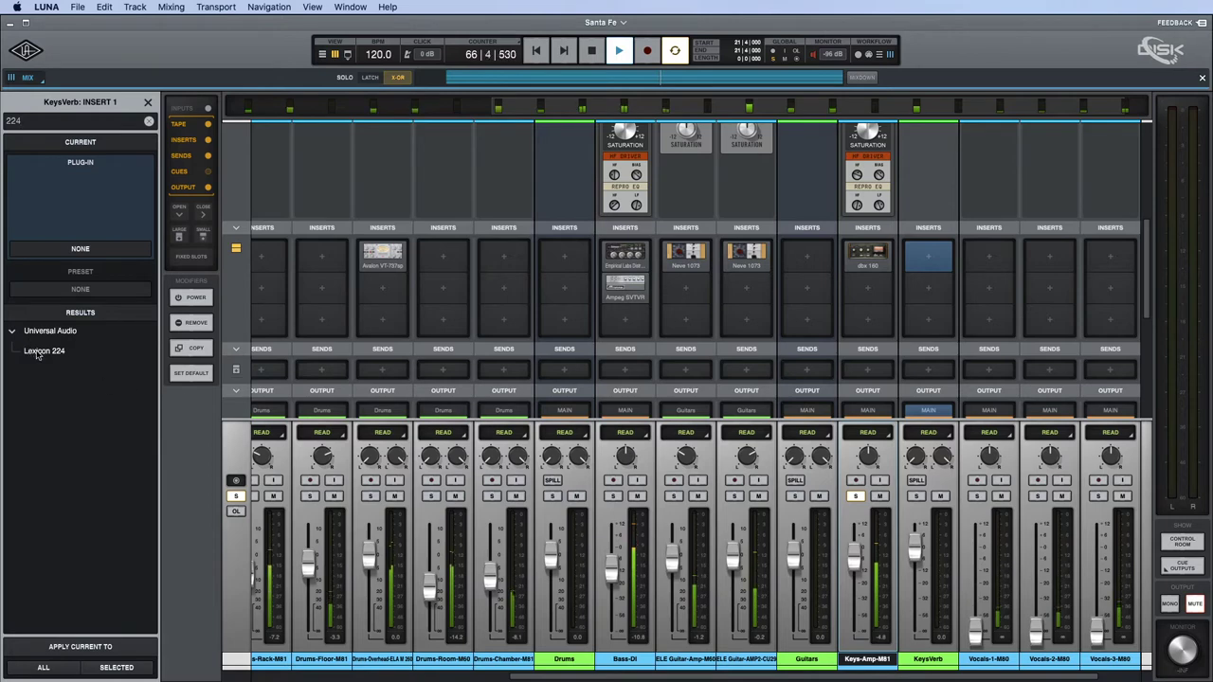
double_click(38, 351)
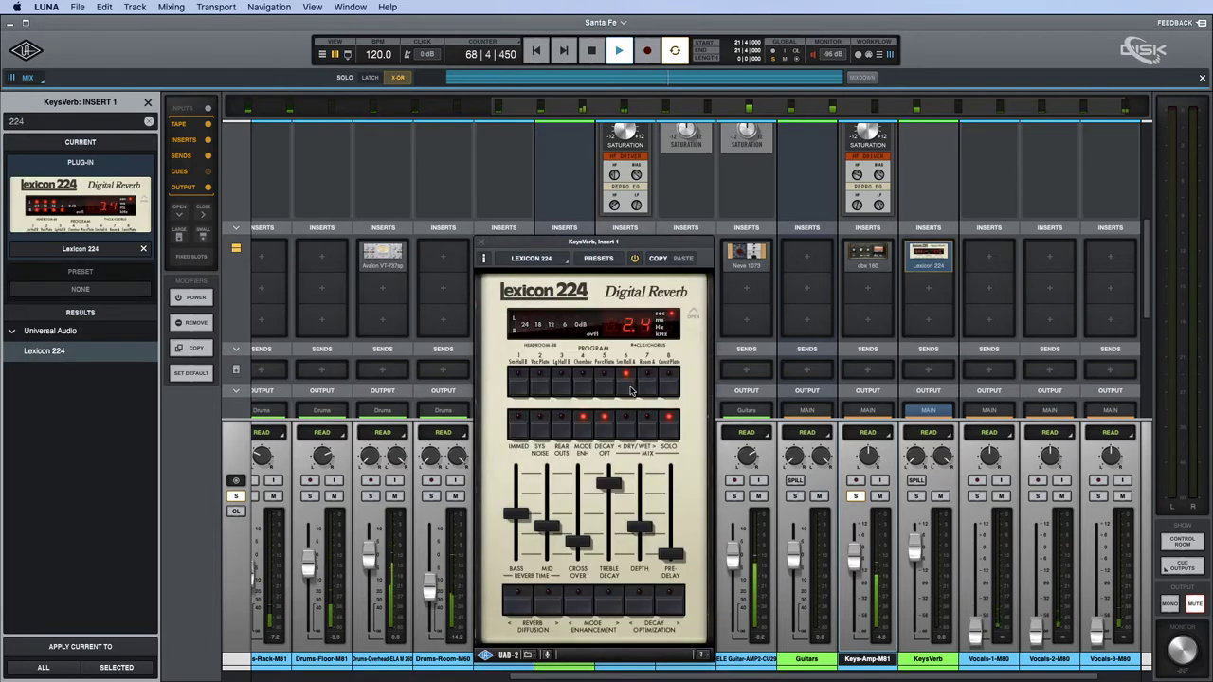
left_click(647, 383)
left_click_drag(643, 247, 451, 104)
Add a send from Keys-Amp-M81 to the KeysVerb bus and close the Lexicon 224 window.
scroll(886, 308, "down", 2)
scroll(886, 308, "up", 2)
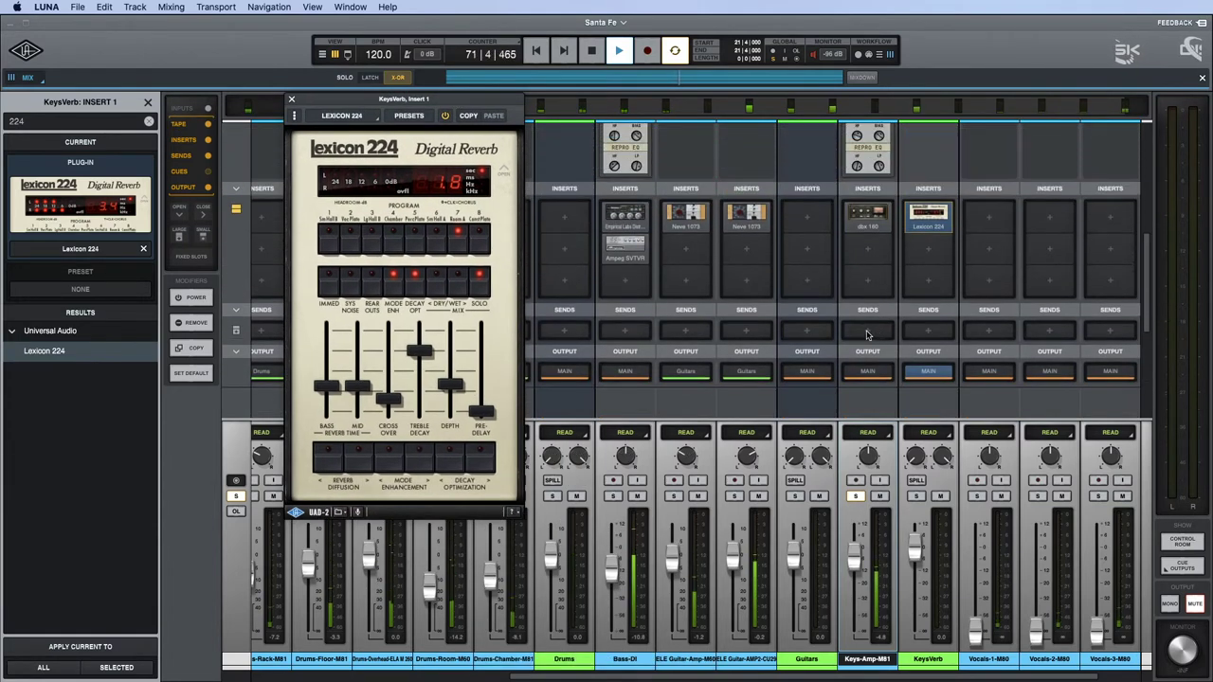
left_click(870, 333)
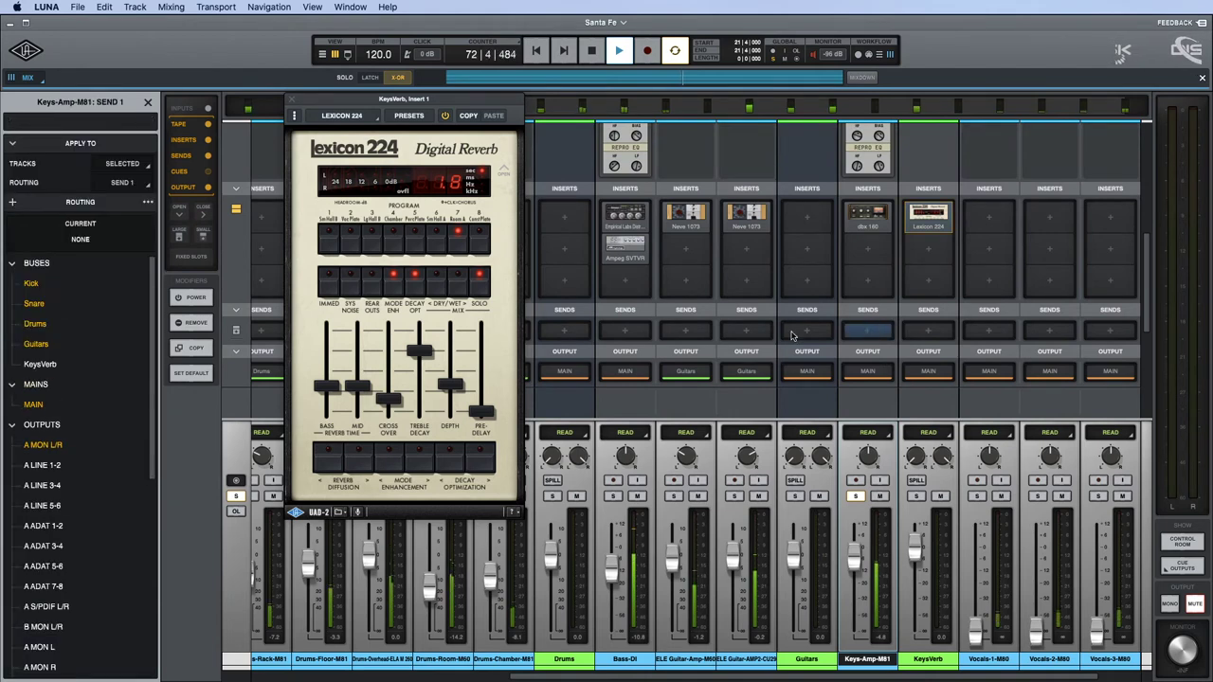
left_click(47, 366)
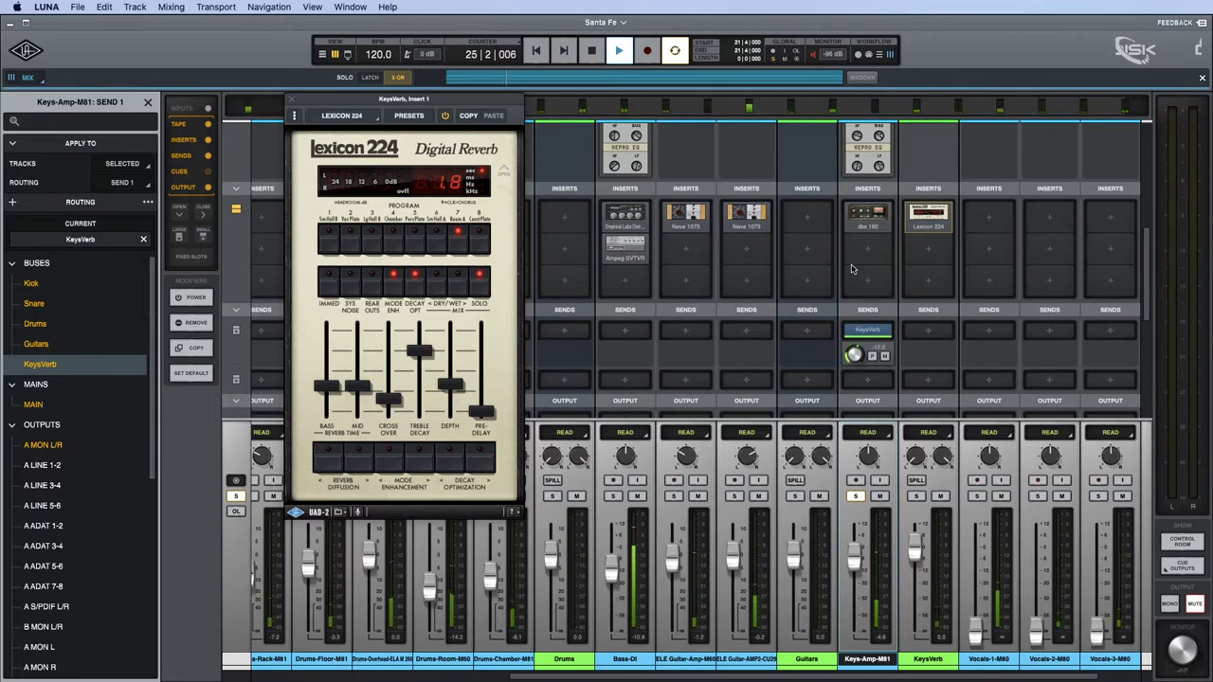
left_click(291, 100)
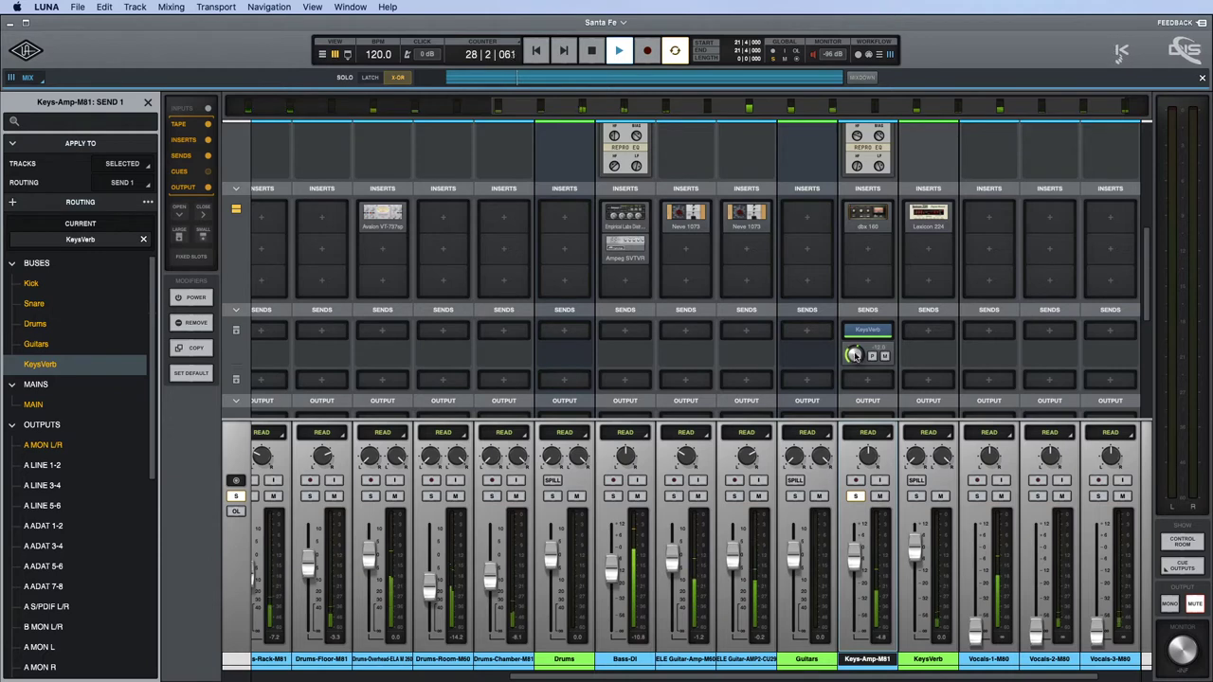
Raise the level of the Keys-Amp-M81 send to KeysVerb and lower the track's fader to -6.1 dB.
scroll(854, 354, "up", 3)
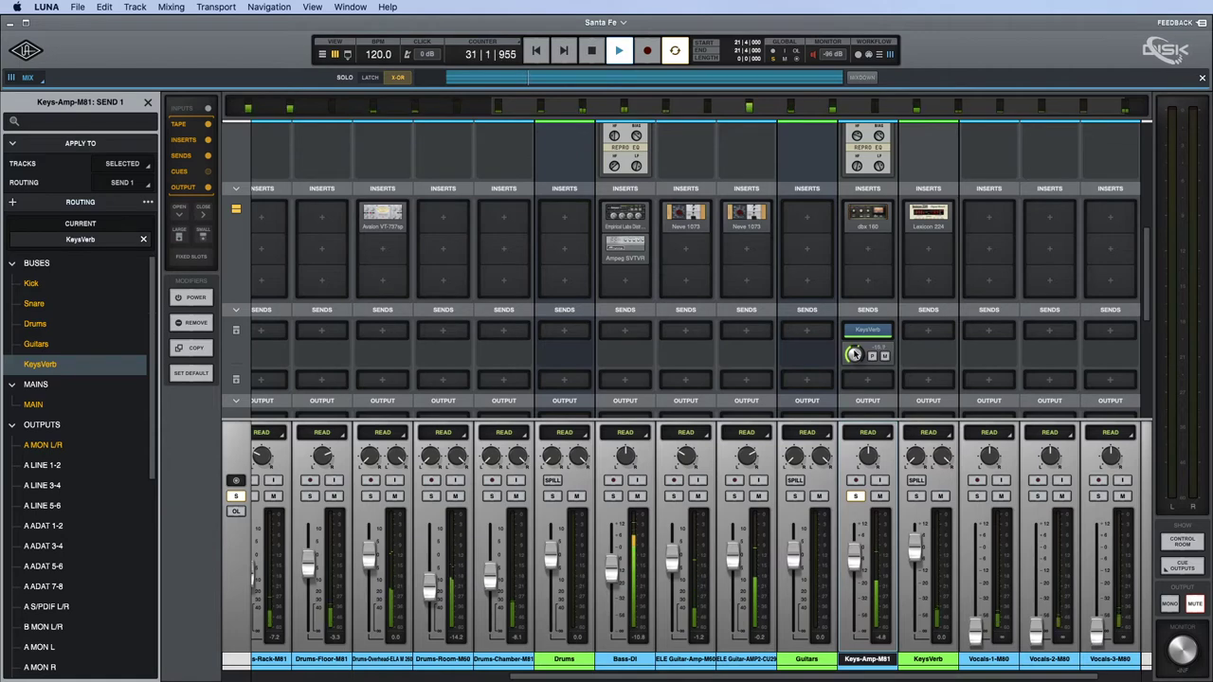
scroll(853, 354, "up", 3)
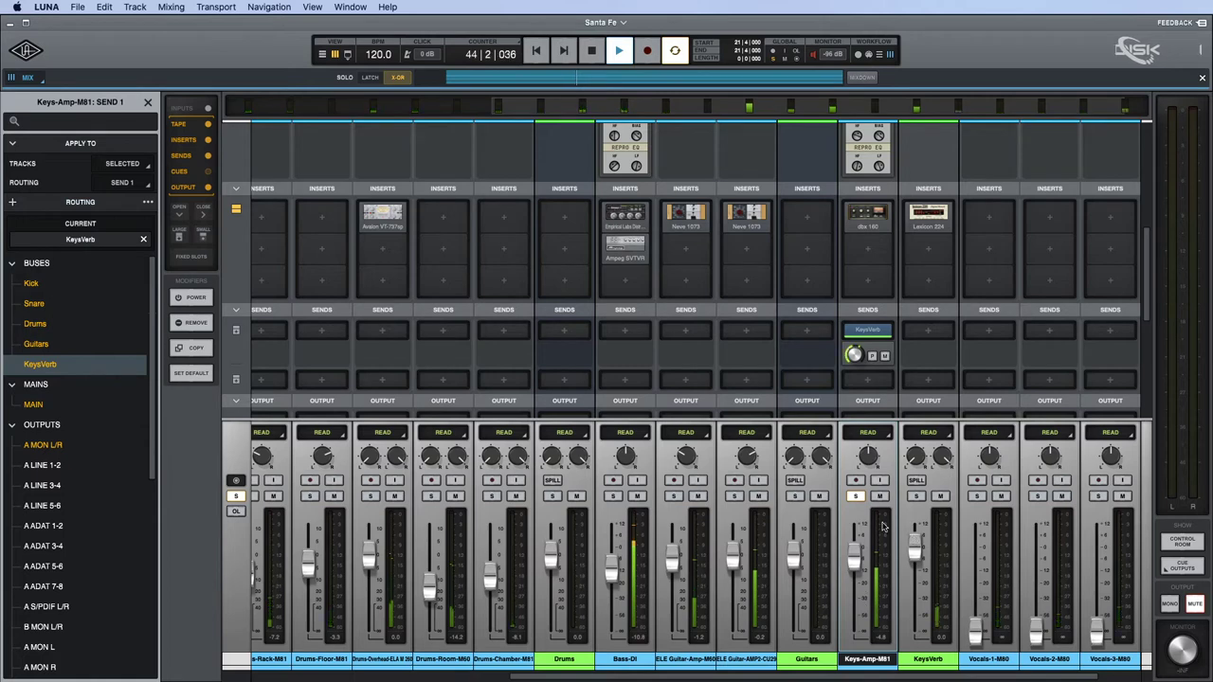
scroll(881, 531, "right", 2)
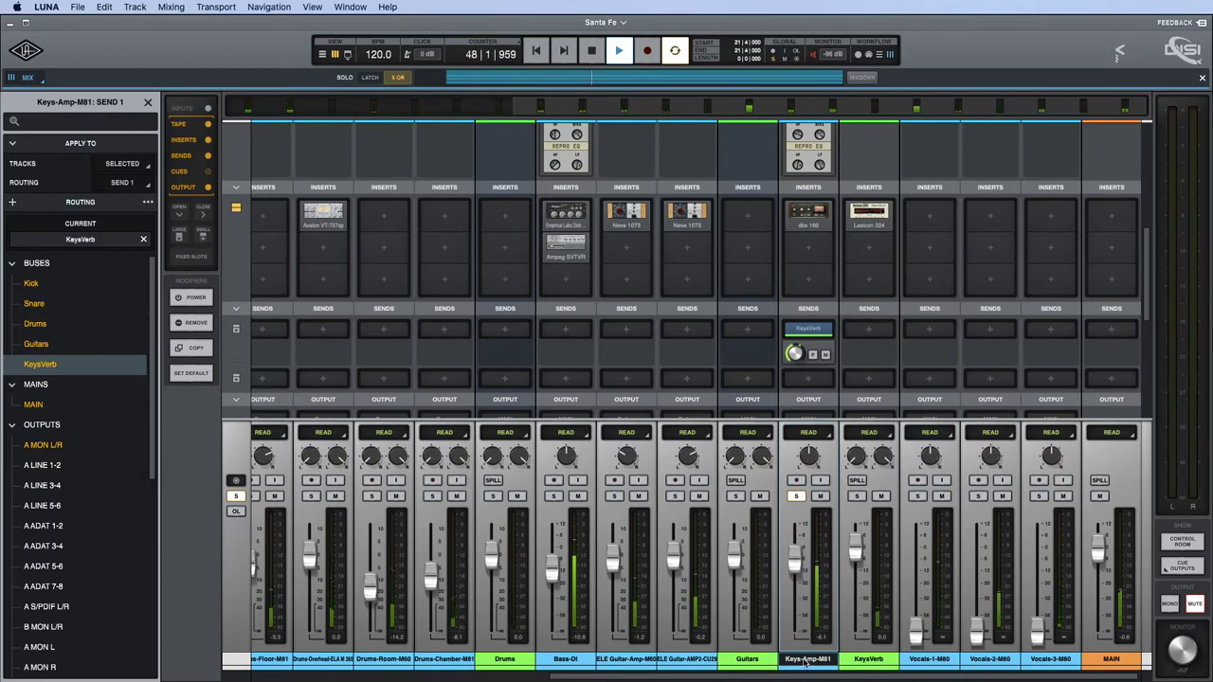
Add KeysVerb to the Keys-Amp-M81 selection and create a stereo bus named Keyboards with Neve Summing.
left_click(870, 664)
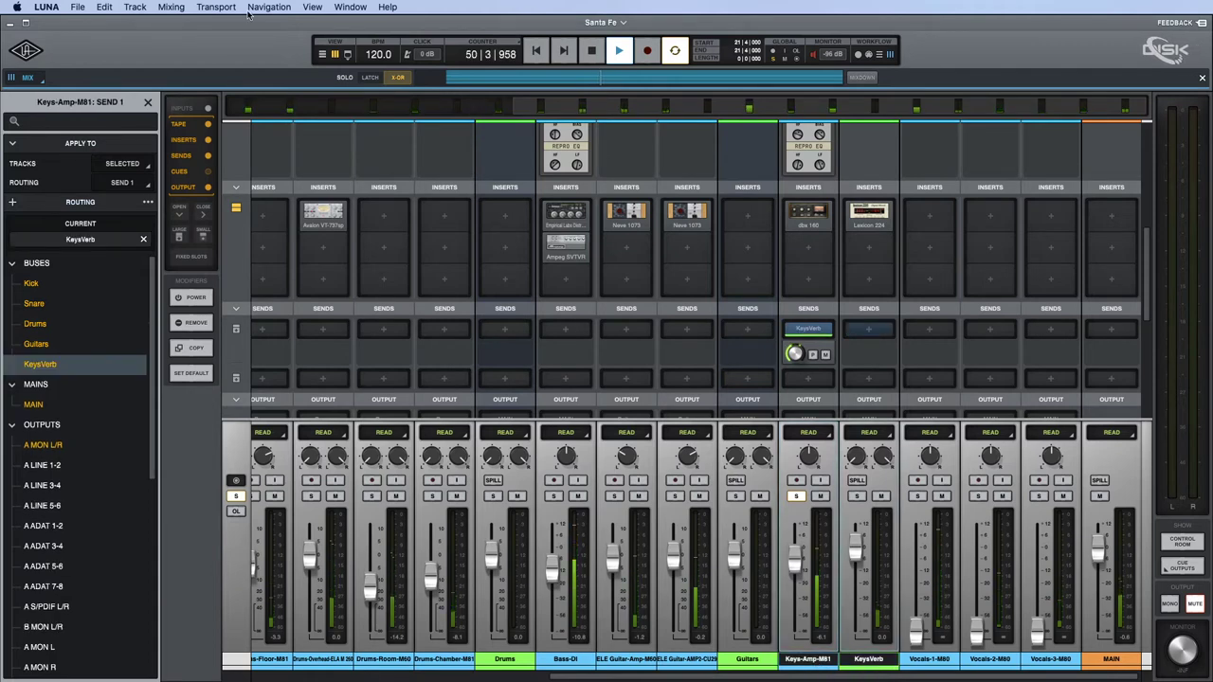
left_click(148, 102)
left_click(12, 124)
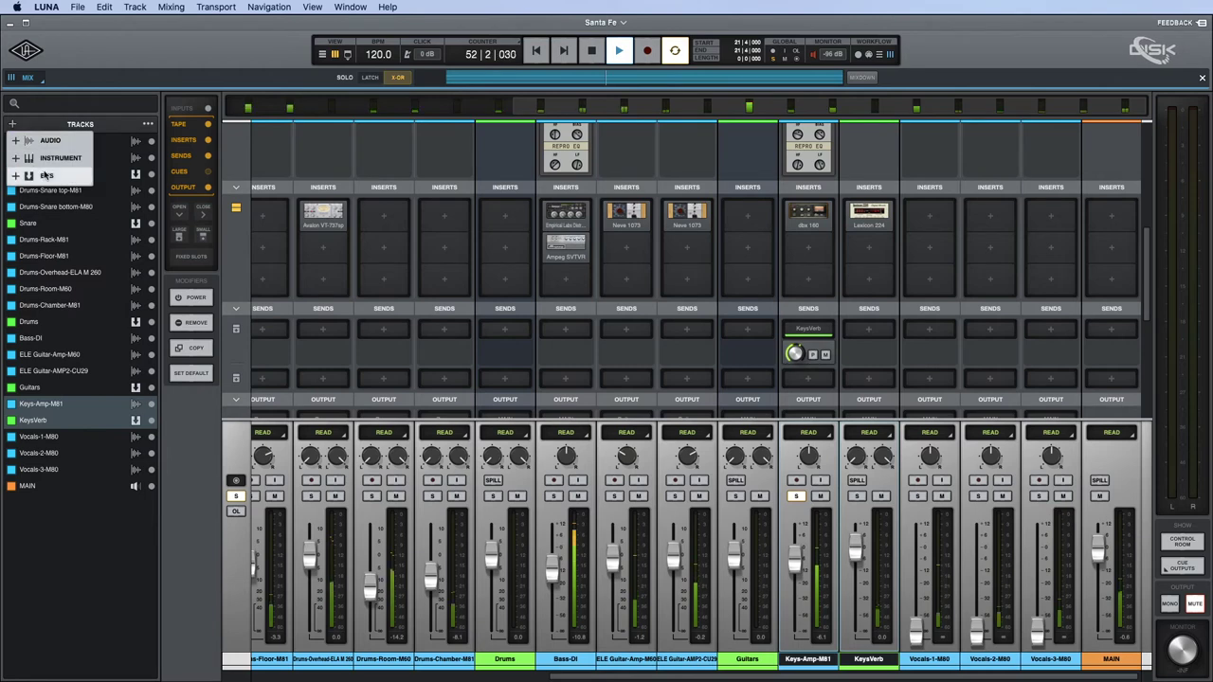
left_click(57, 177)
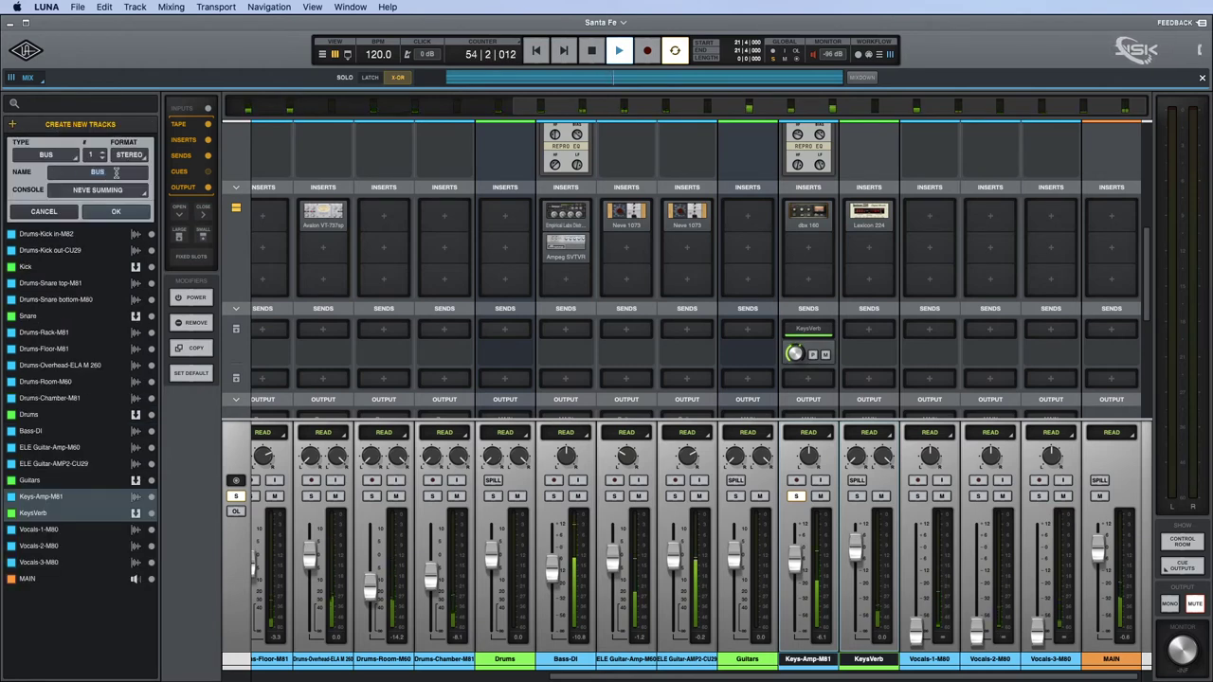
type("ysoards")
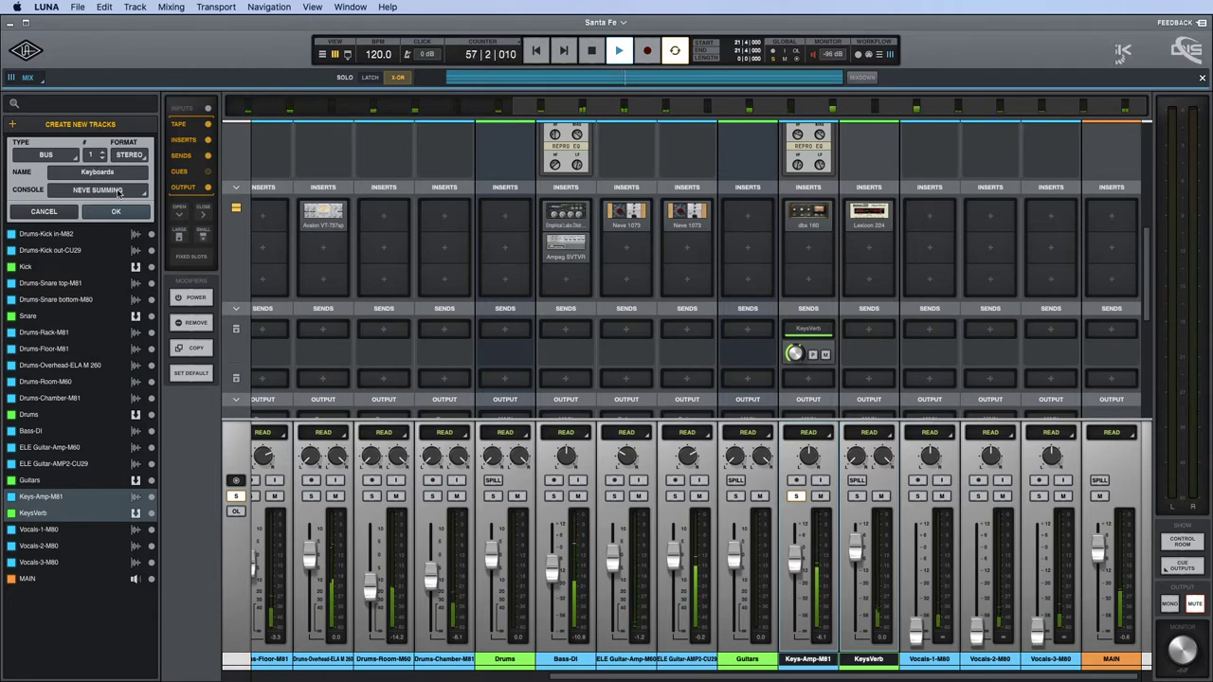
left_click(117, 212)
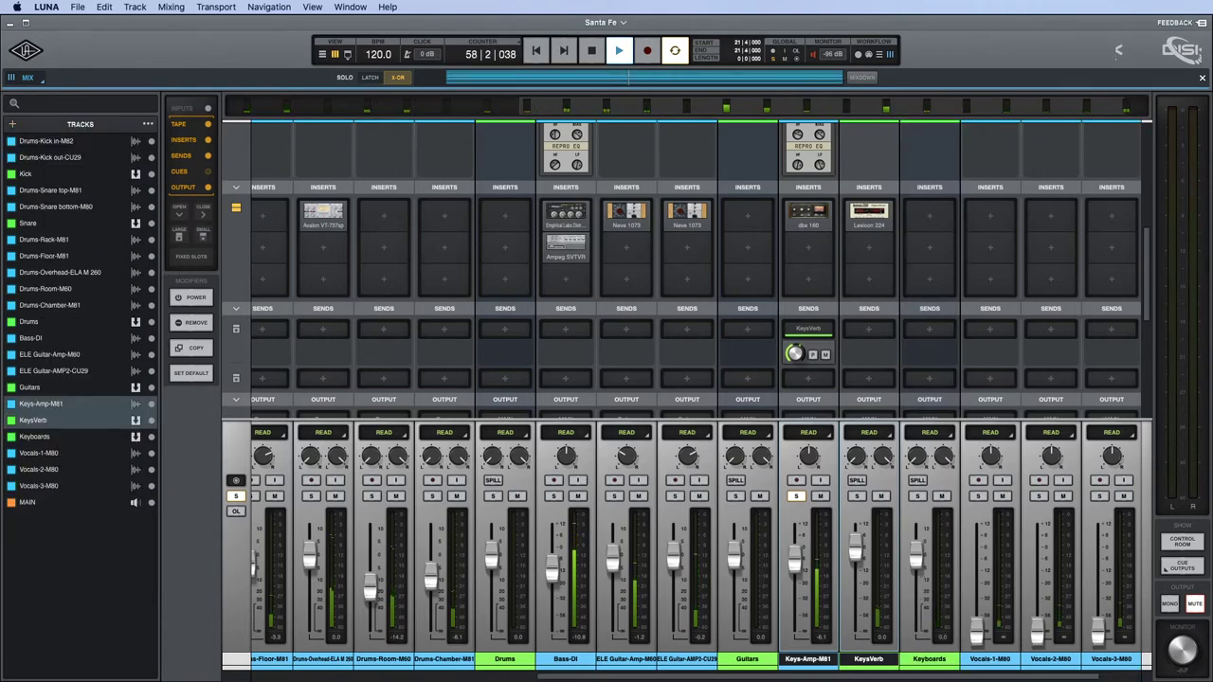
key("super+shift+c")
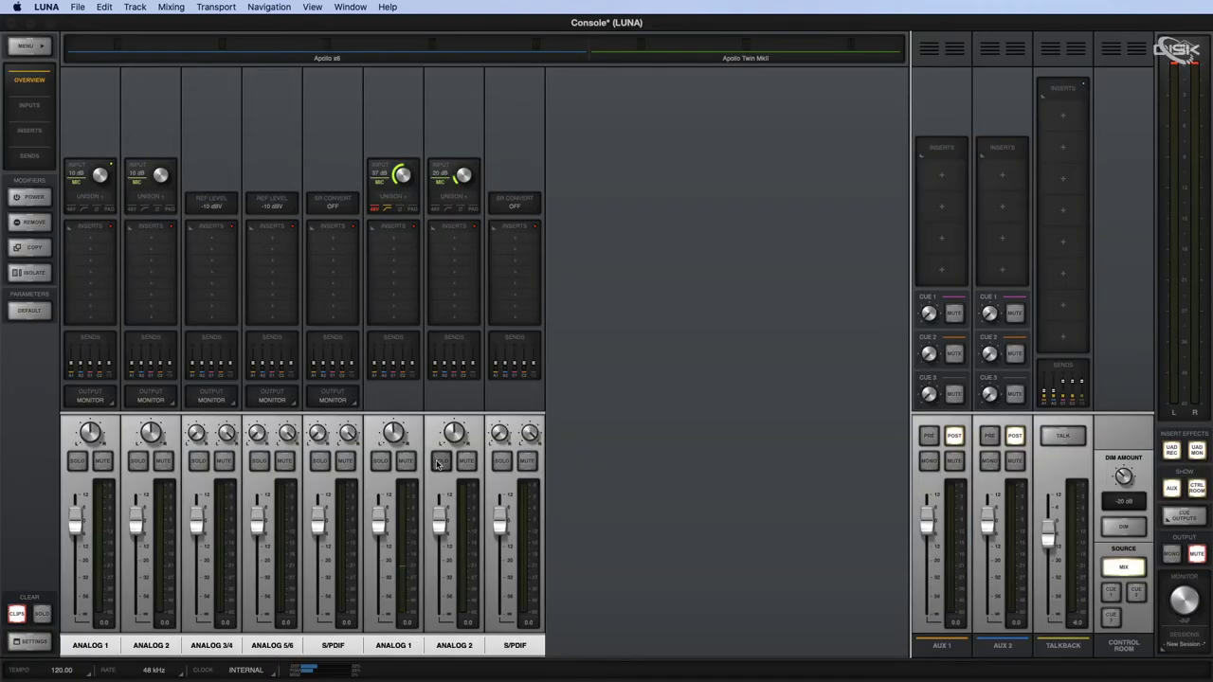
left_click(380, 460)
key("super+Tab")
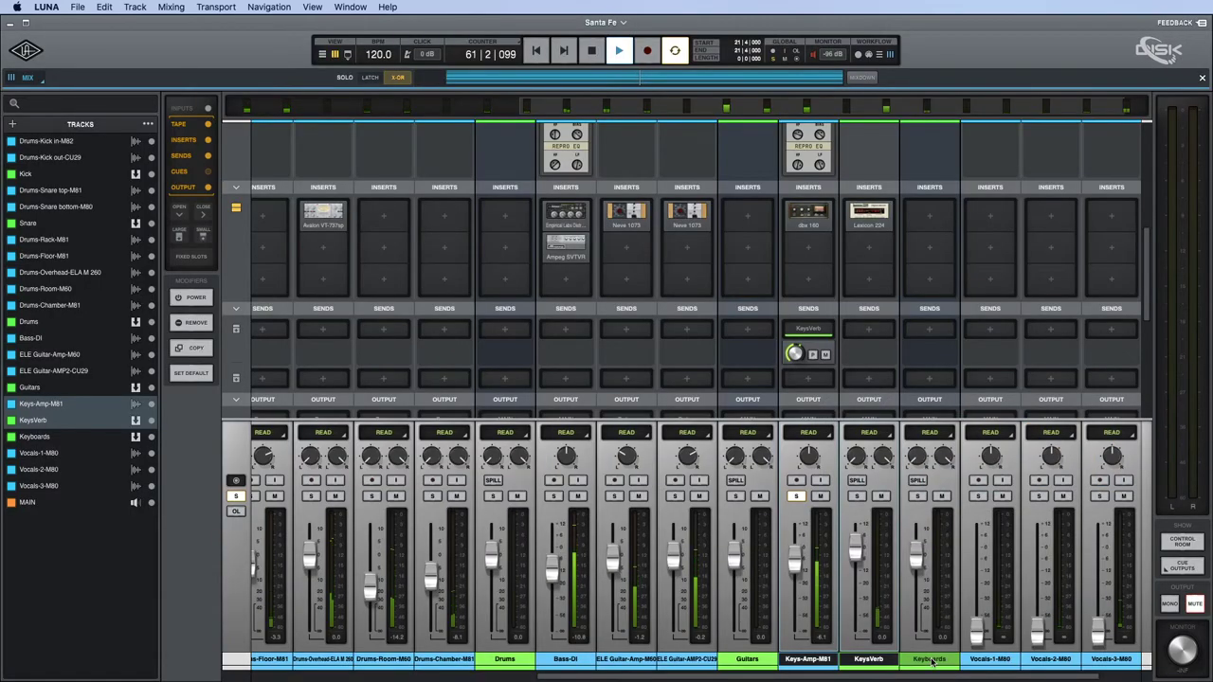
Route the outputs of the selected Keys-Amp-M81 and KeysVerb tracks to the Keyboards bus.
scroll(881, 388, "down", 5)
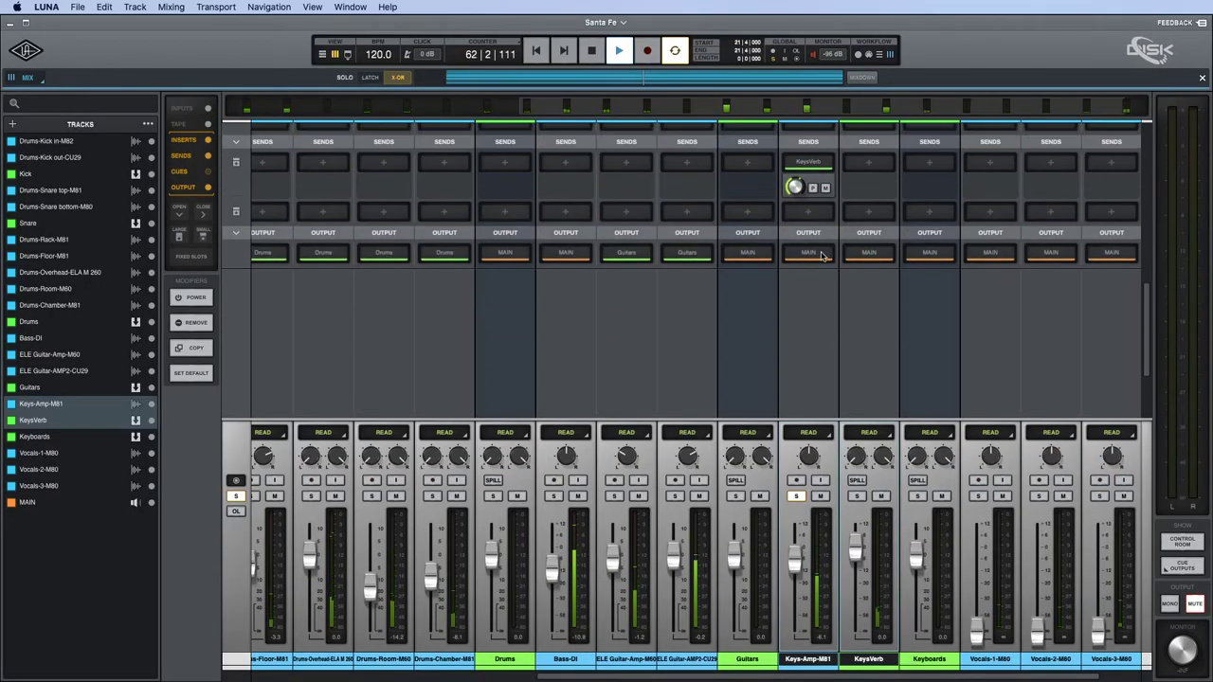
left_click(821, 254)
left_click(142, 389)
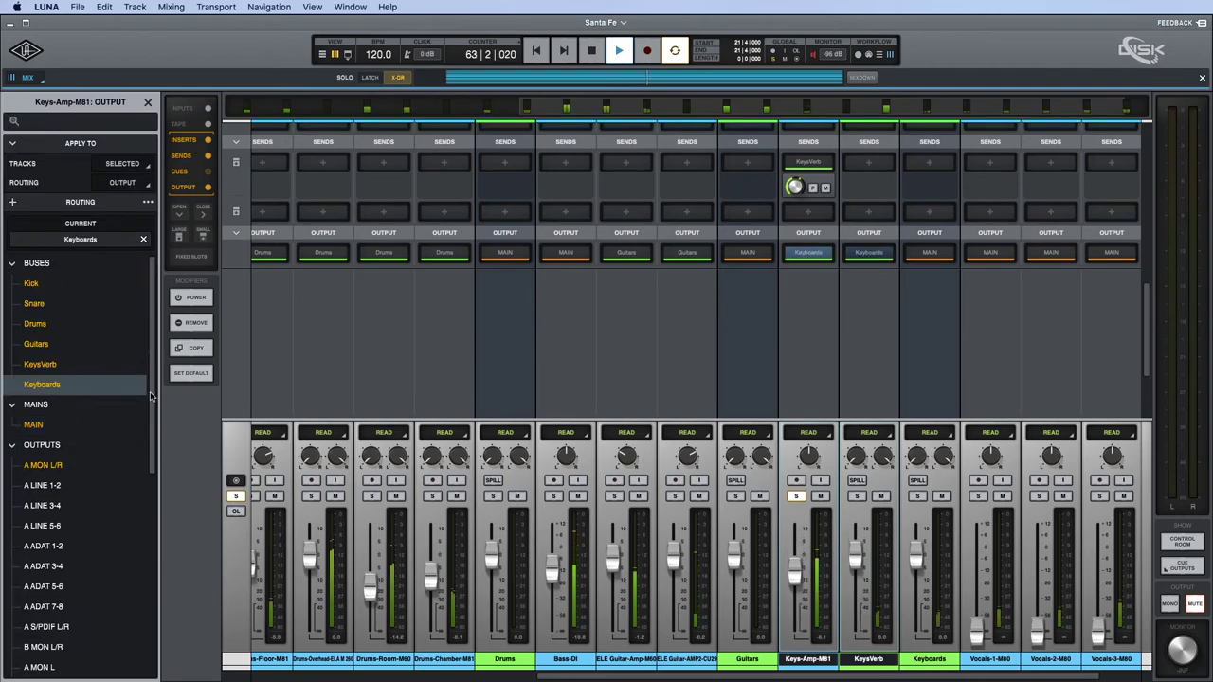
scroll(959, 246, "up", 5)
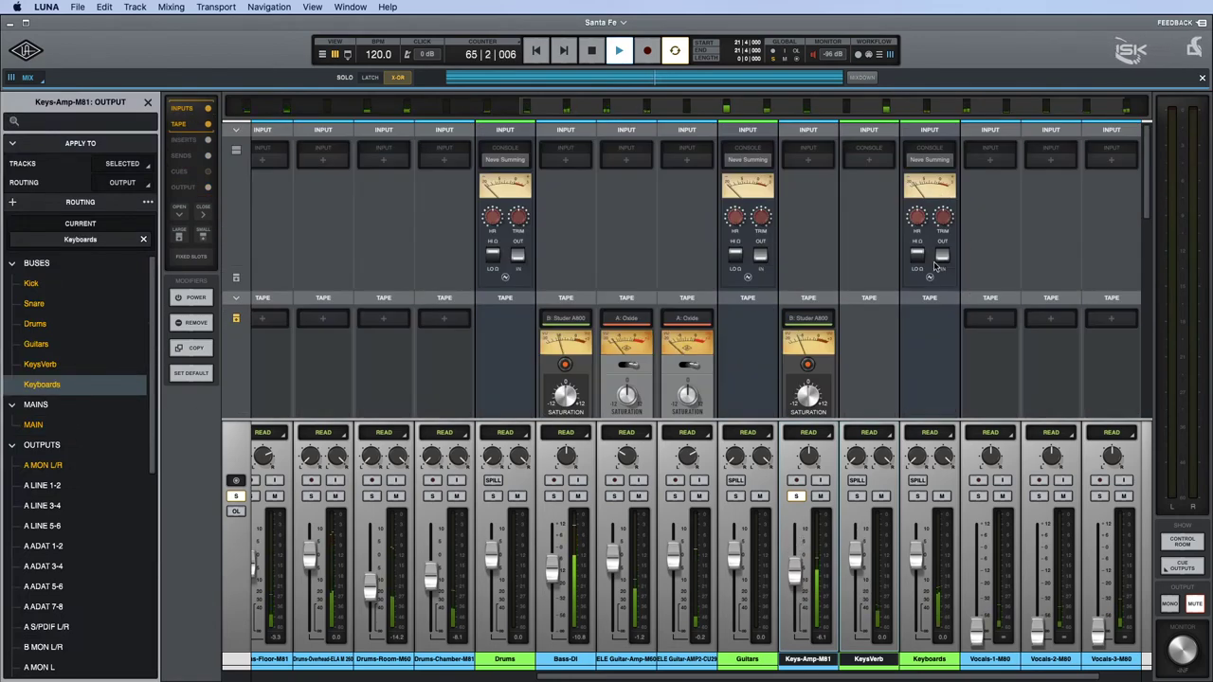
scroll(928, 323, "down", 5)
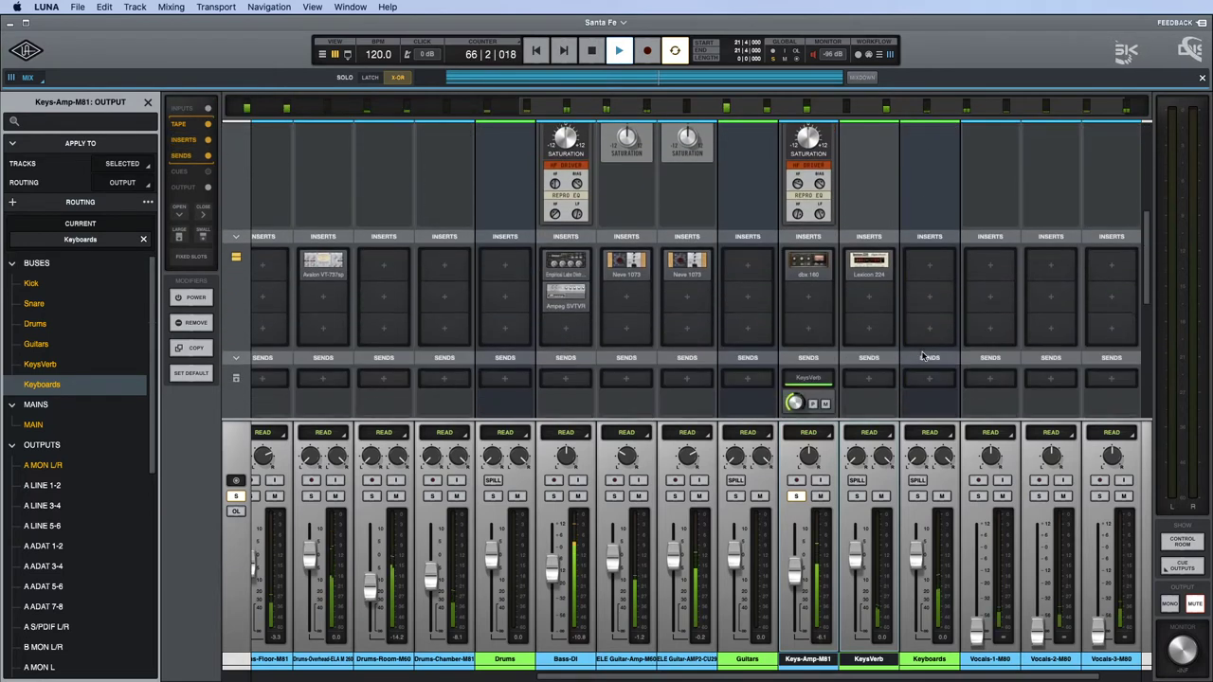
scroll(922, 356, "down", 4)
scroll(922, 356, "up", 2)
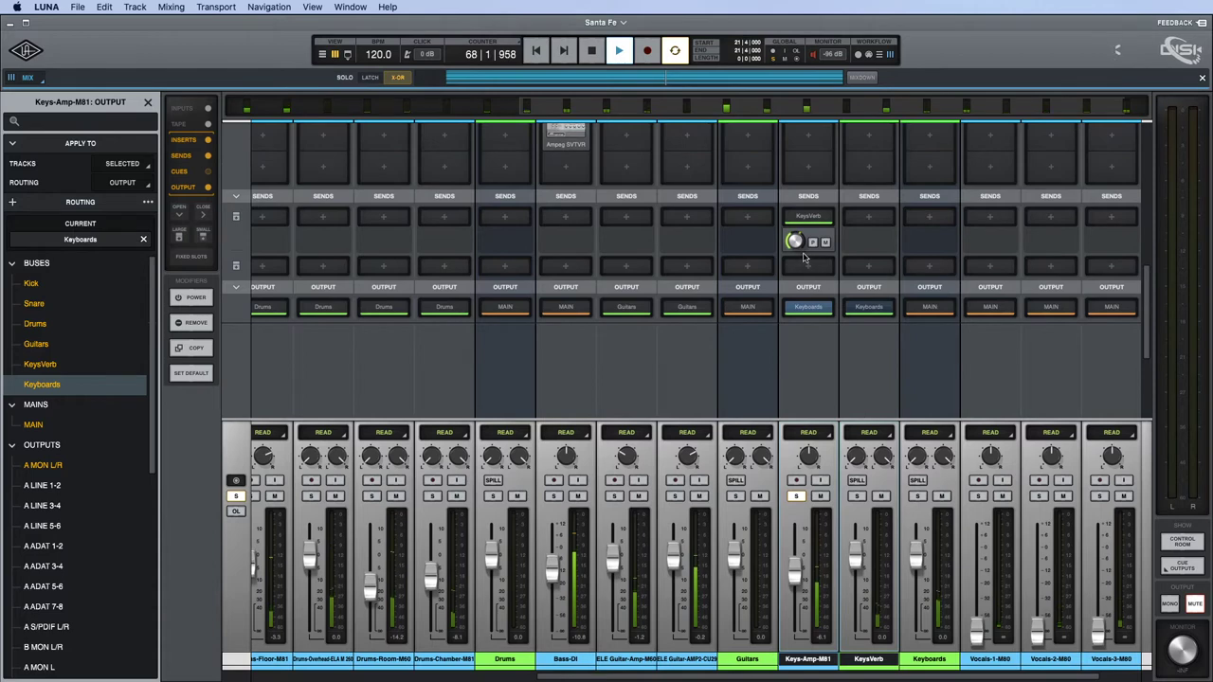
mouse_move(794, 245)
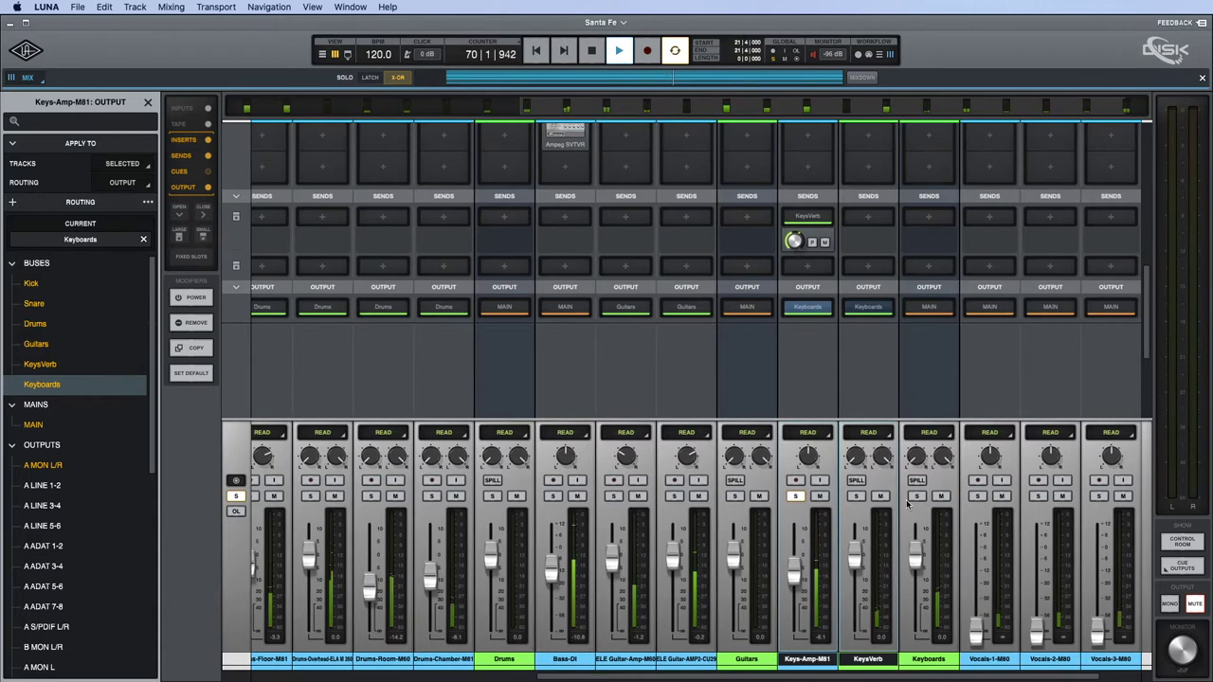
Solo Vocals-1-M80, raise its fader to 0.0 dB, and stop playback.
scroll(916, 506, "right", 2)
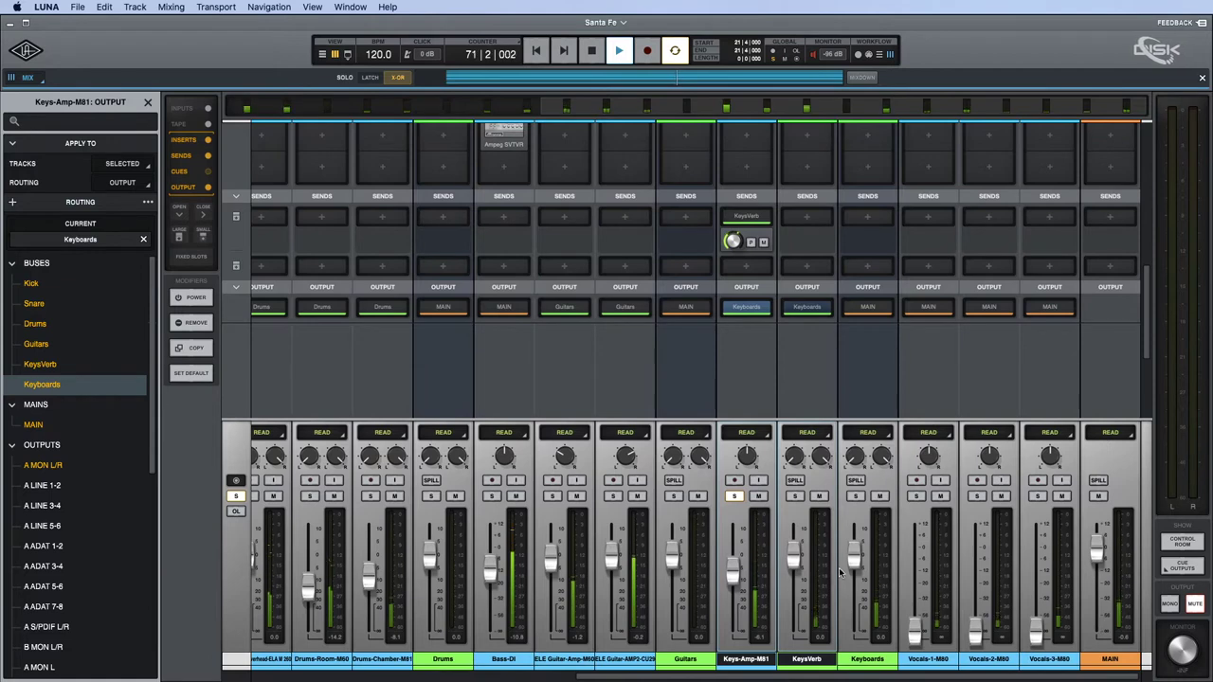
left_click(915, 497)
left_click_drag(915, 633, 913, 549)
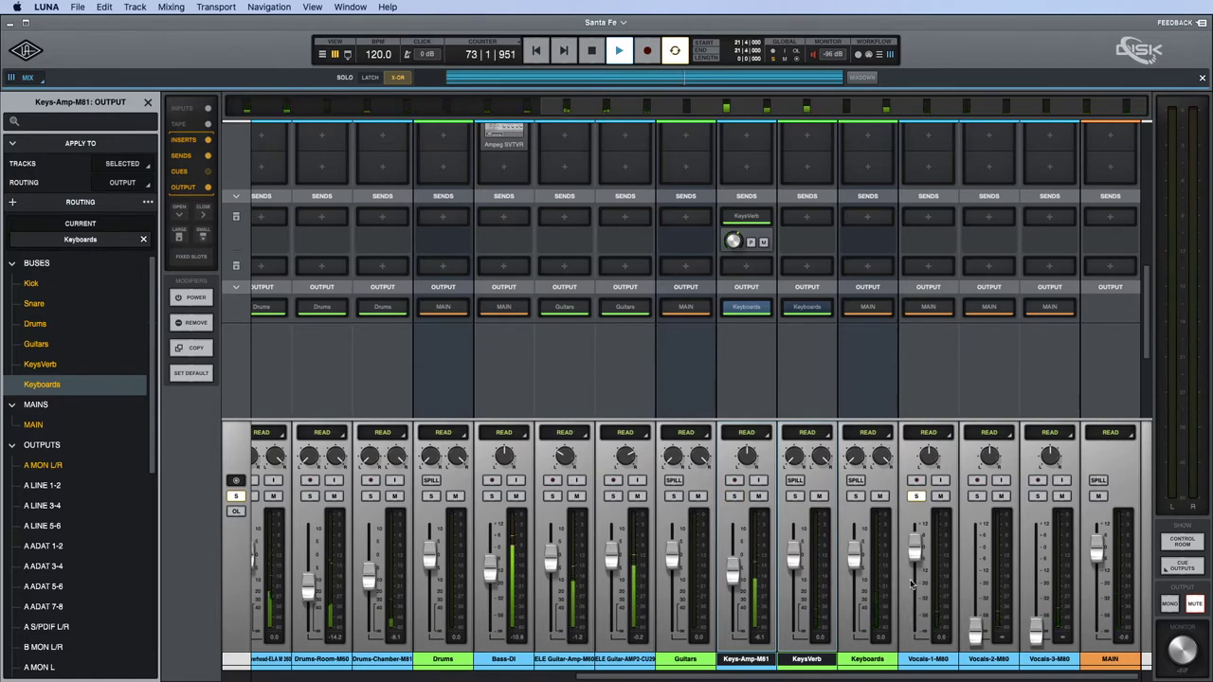
key("space")
Select the Vocals-1-M80 clip in the timeline and enlarge it to examine its waveform.
key("super+equal")
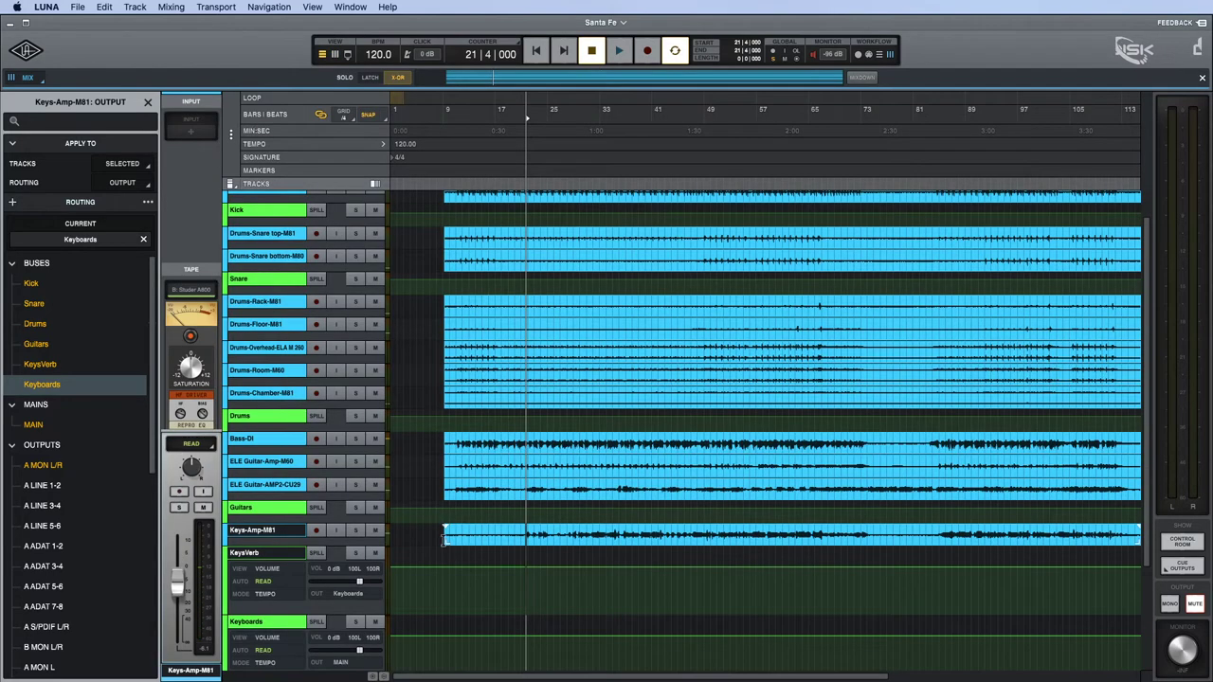
scroll(267, 556, "down", 5)
left_click(355, 552)
left_click(254, 553)
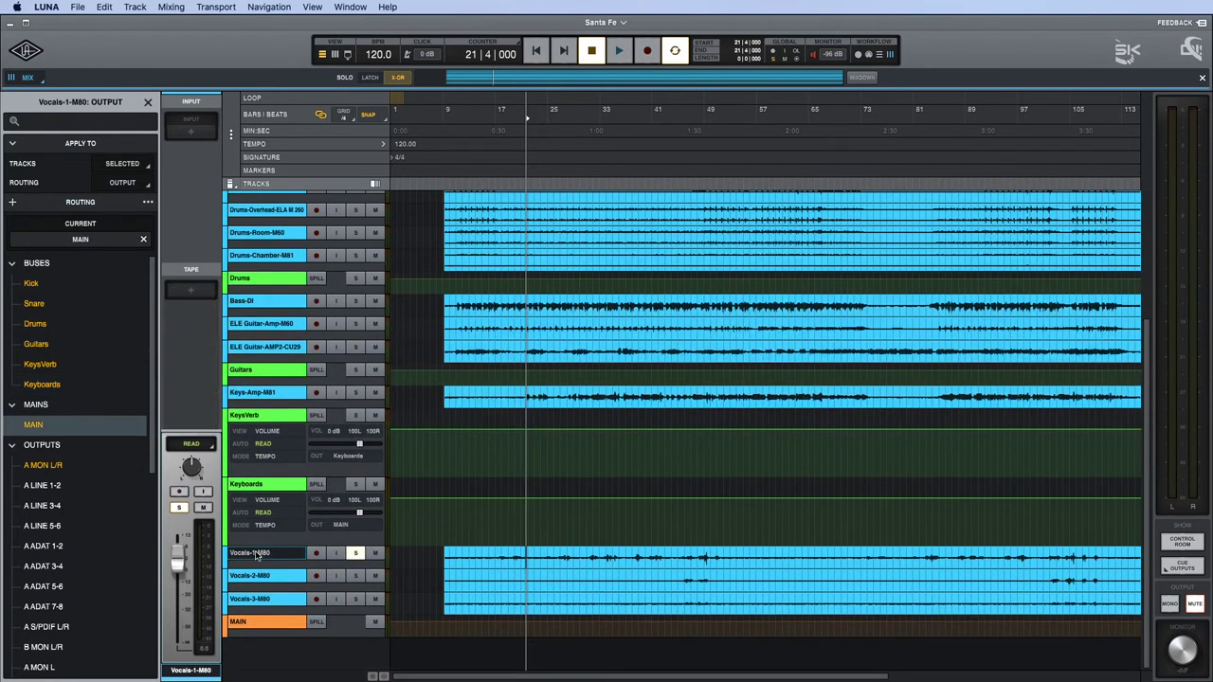
left_click(553, 566)
key("z")
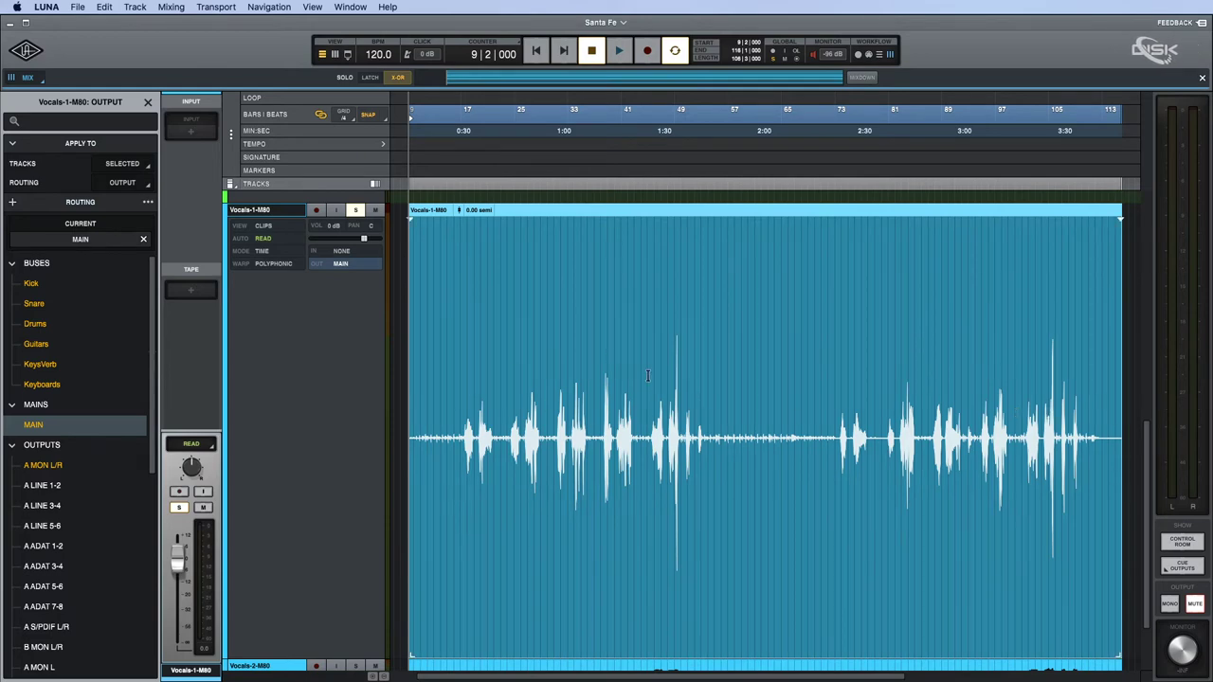
Play the soloed Vocals-1-M80 track from bar 17, return to the mixer while listening, and stop playback.
left_click(461, 426)
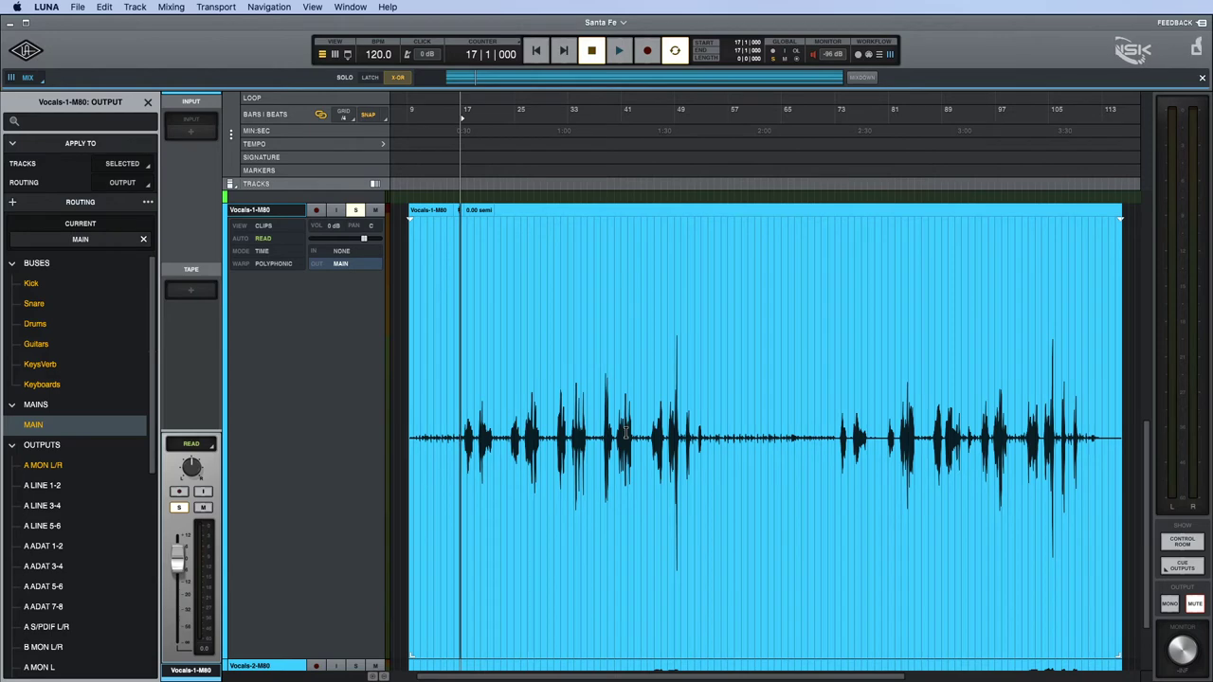
key("space")
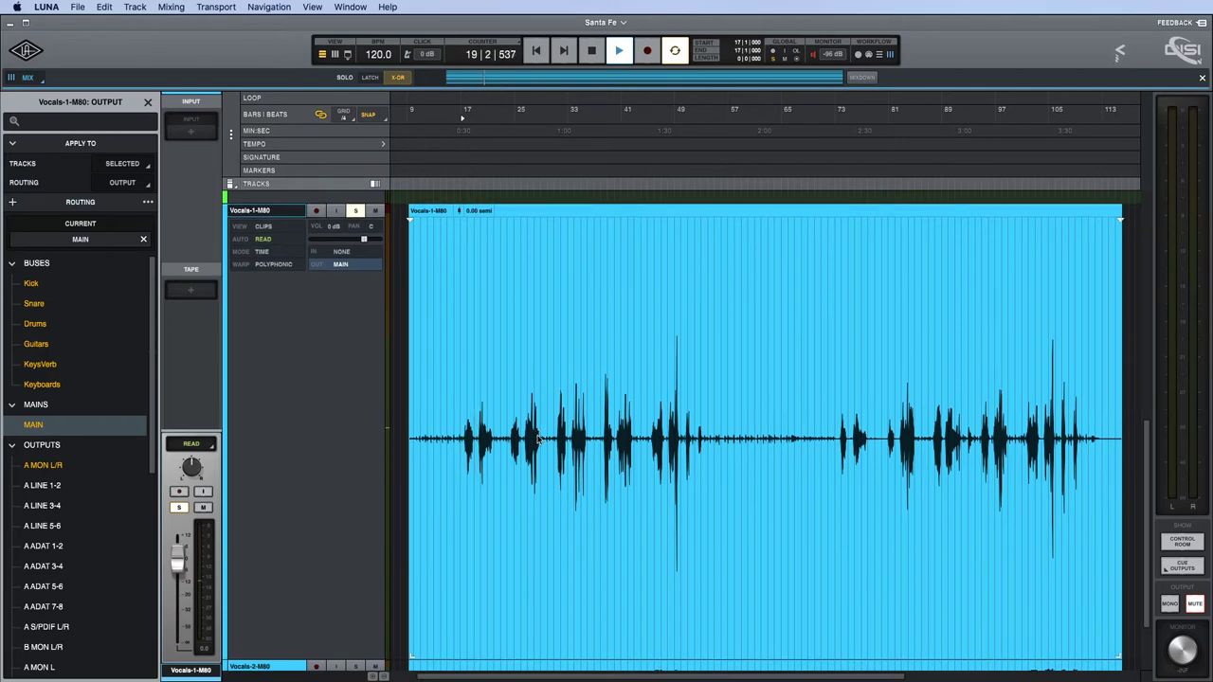
key("super+equal")
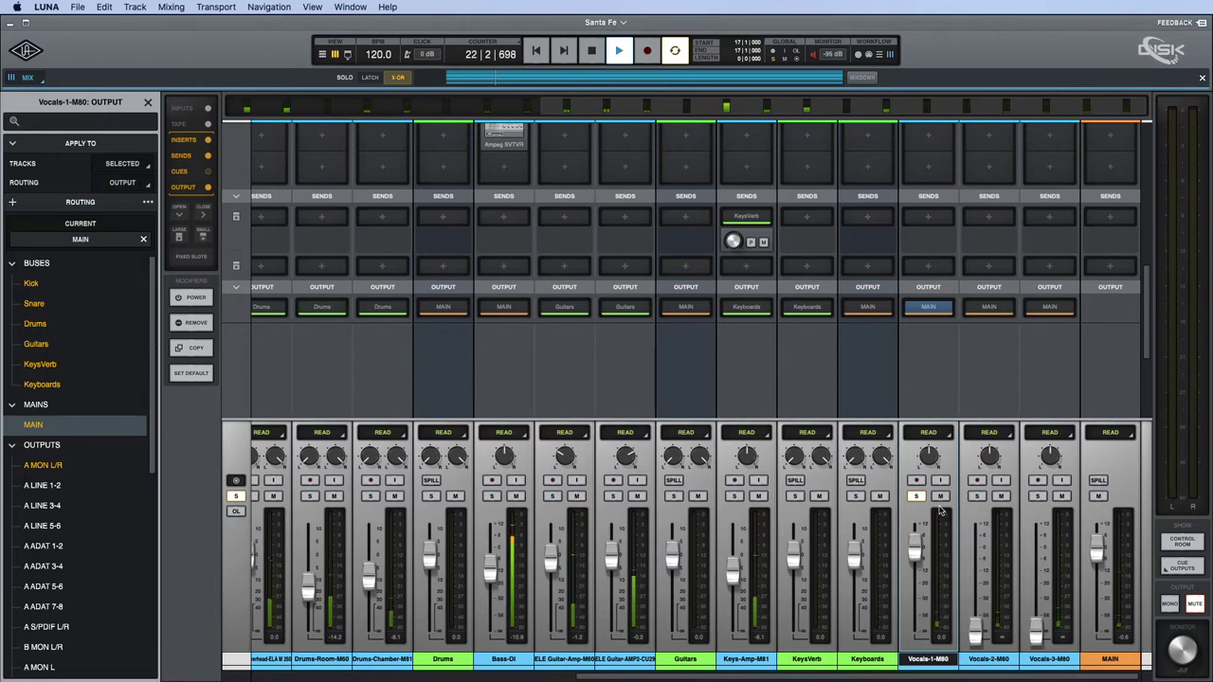
key("t")
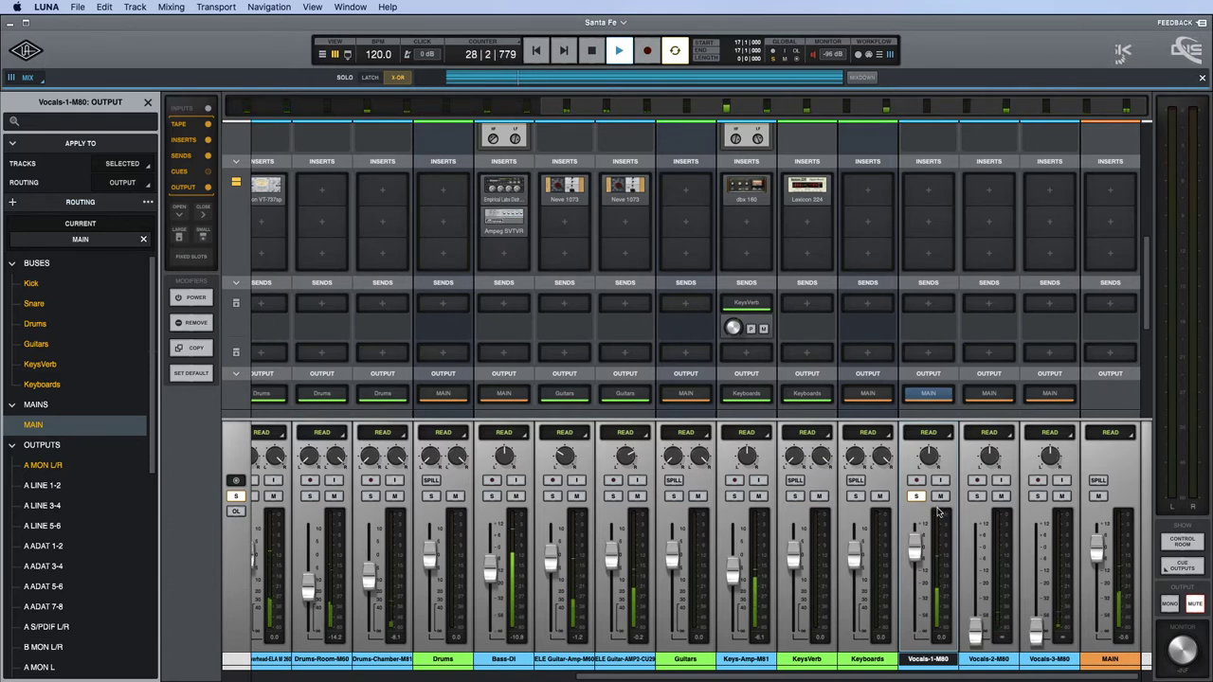
key("space")
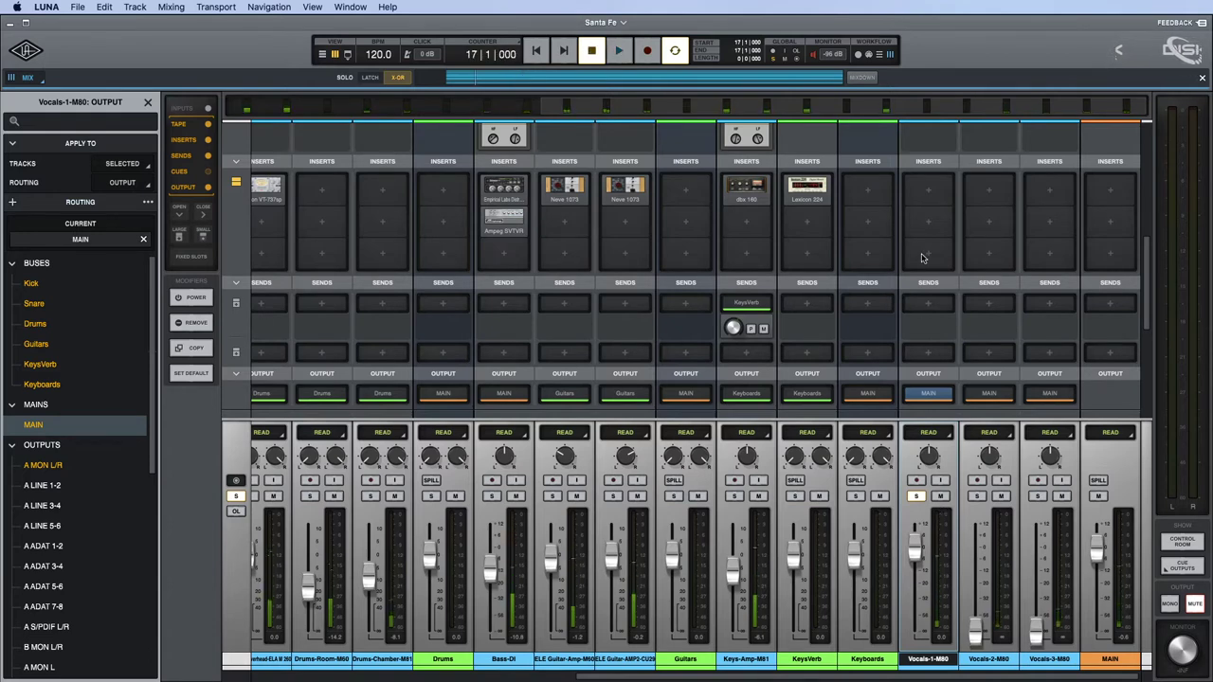
Insert the MDWEQ5-5B equalizer in the first slot of Vocals-1-M80 and set its first band to Hi Pass 12.
left_click(929, 192)
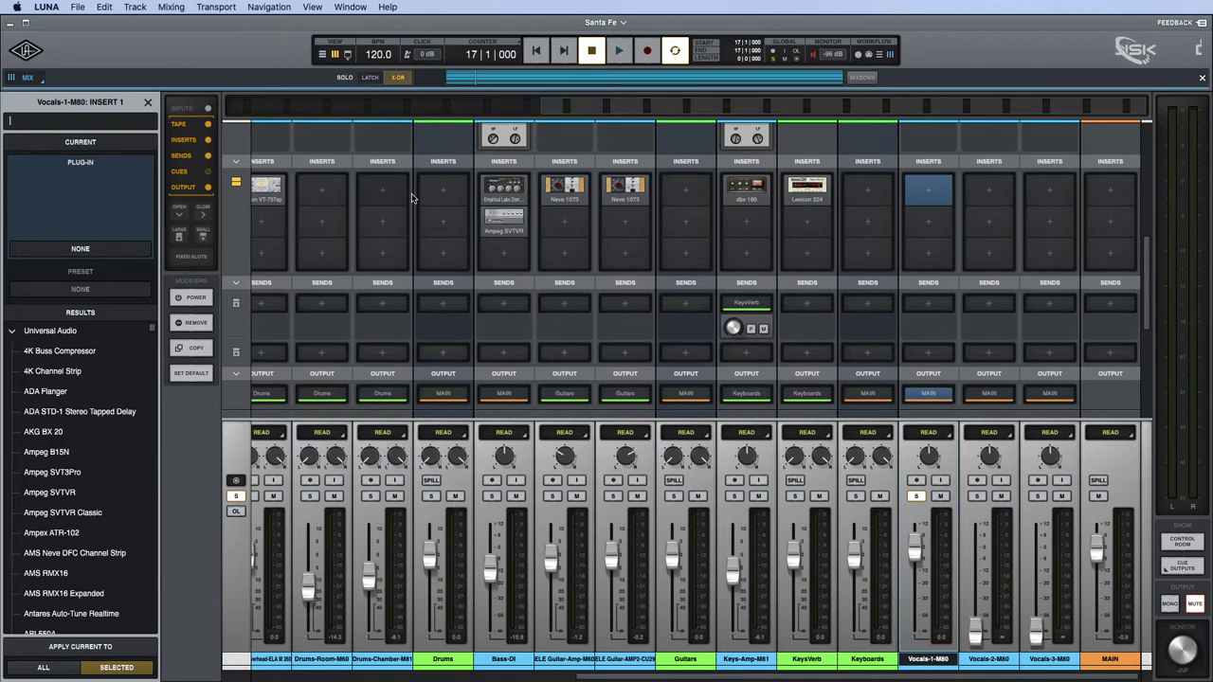
type("md")
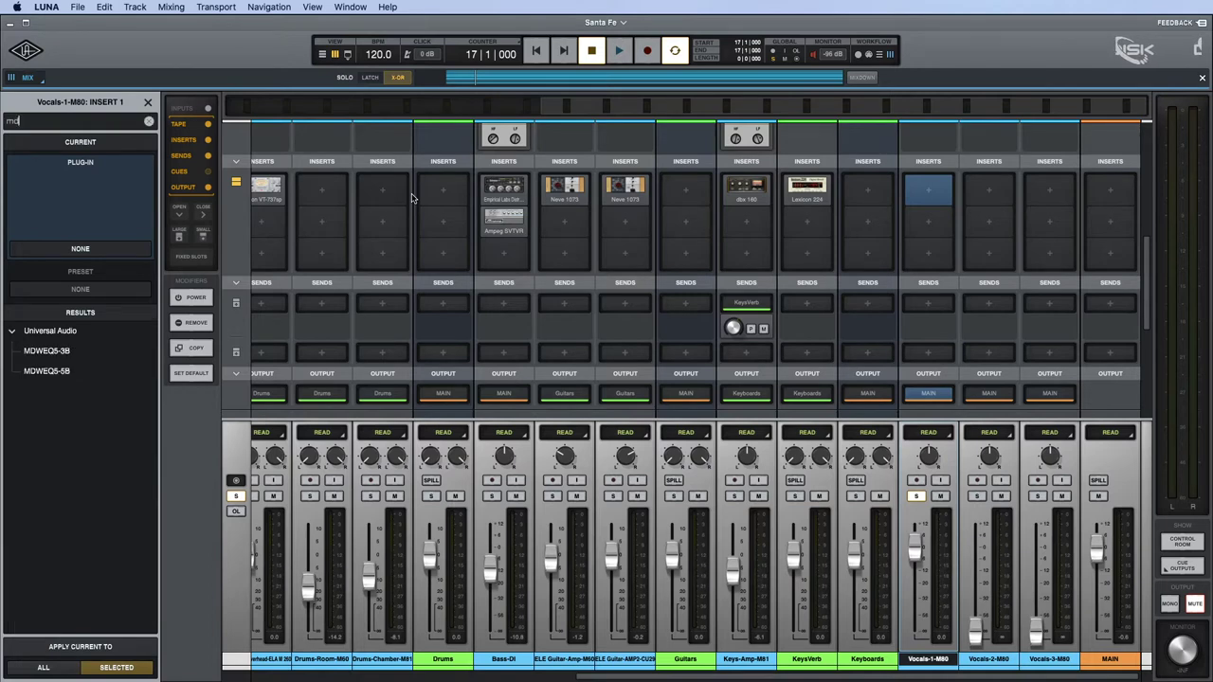
double_click(47, 371)
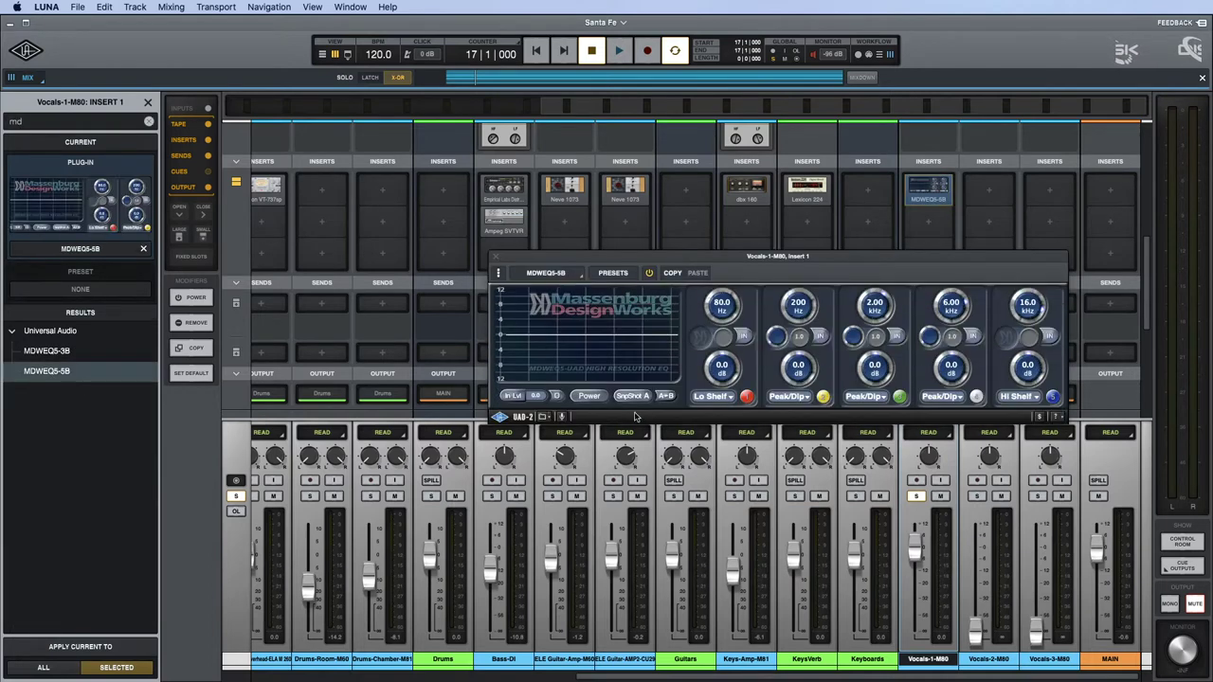
left_click(728, 397)
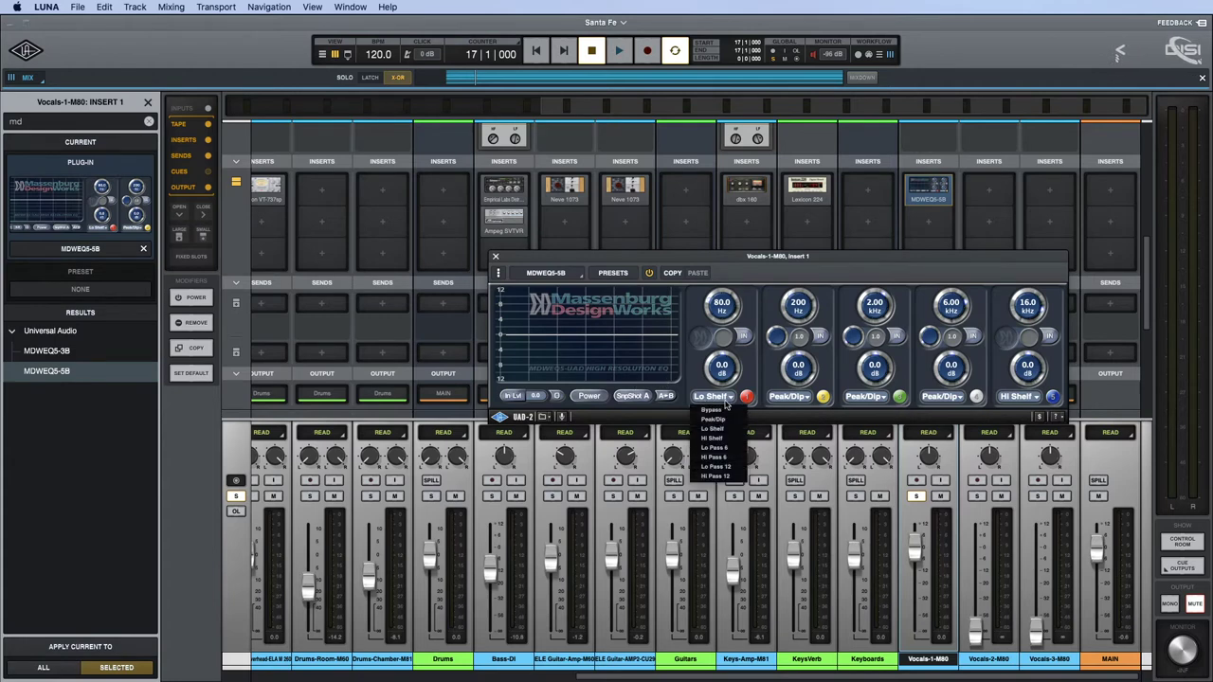
left_click(725, 476)
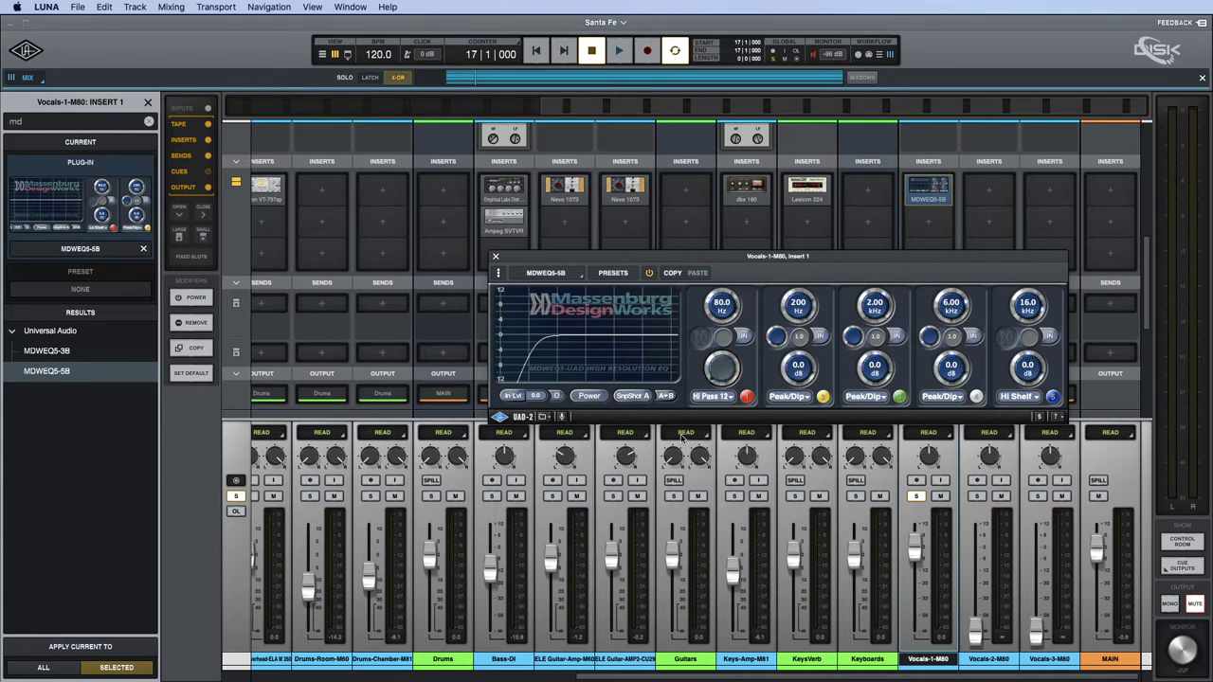
Play the soloed vocal, reposition the equalizer window, and set the high-pass band's frequency to 202 Hz.
key("space")
left_click_drag(878, 263, 739, 308)
mouse_move(582, 347)
left_mouse_down()
mouse_move(581, 321)
mouse_move(582, 375)
mouse_move(582, 361)
left_mouse_up()
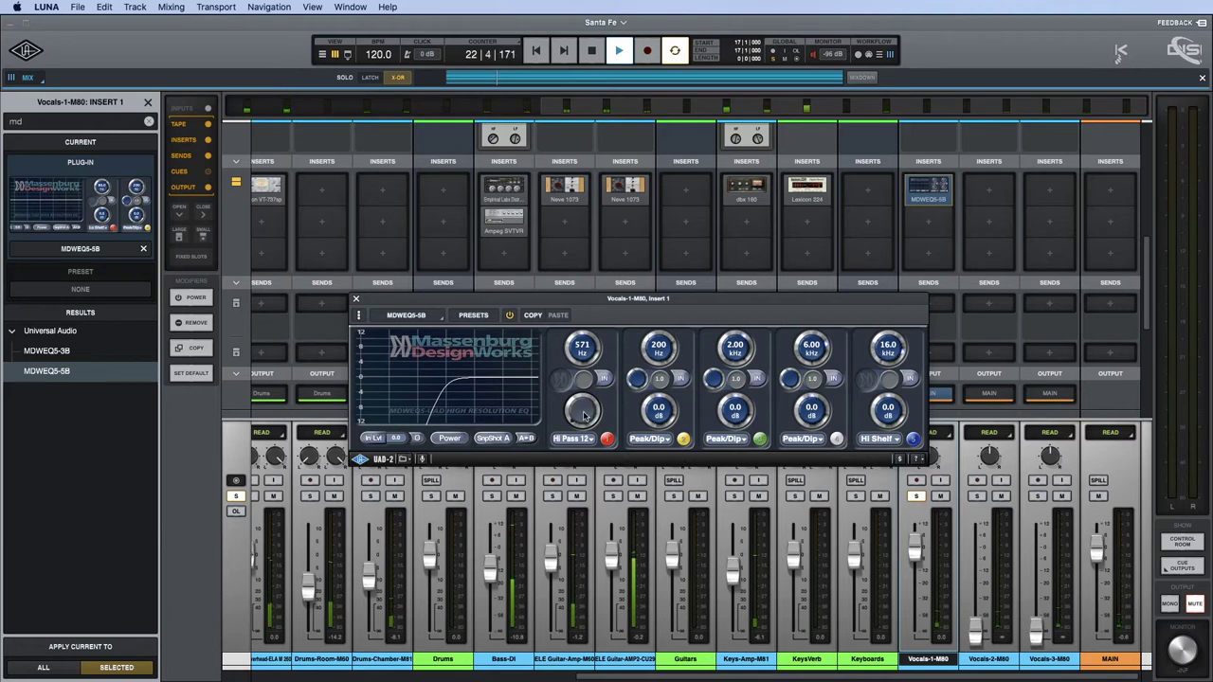
left_click_drag(581, 349, 581, 357)
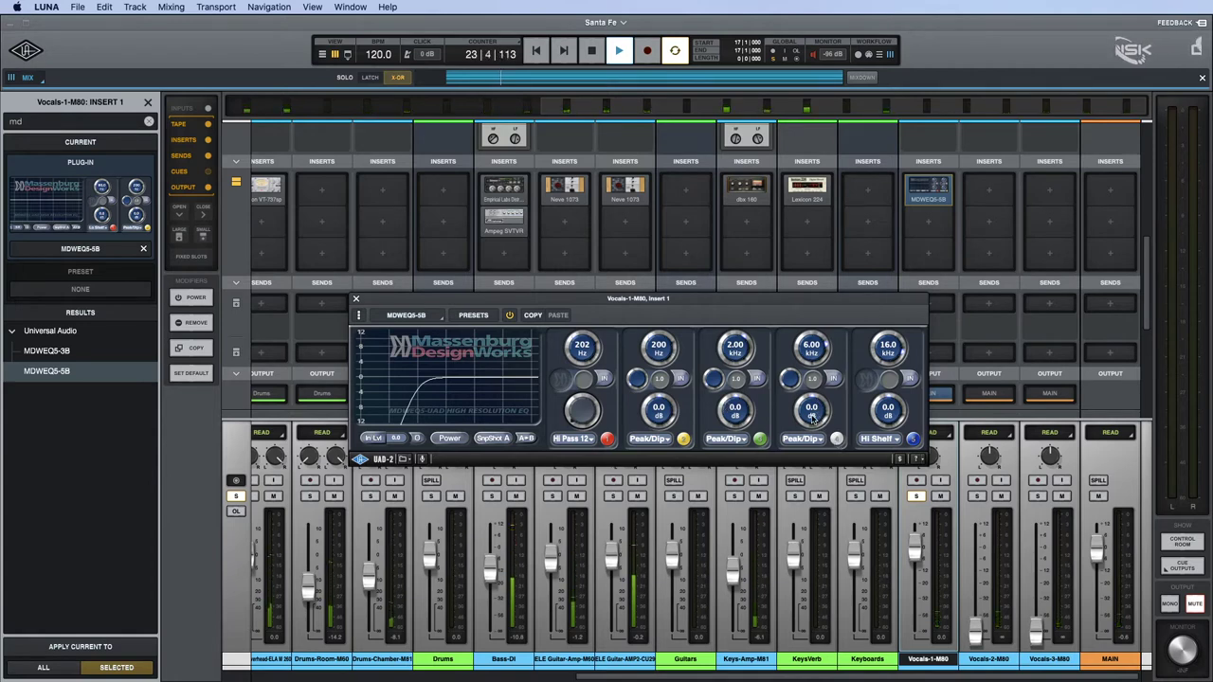
Boost the equalizer's 6.00 kHz band by 1.6 dB with a Q of 0.6, close the plug-in, and stop playback.
left_click_drag(811, 407, 811, 391)
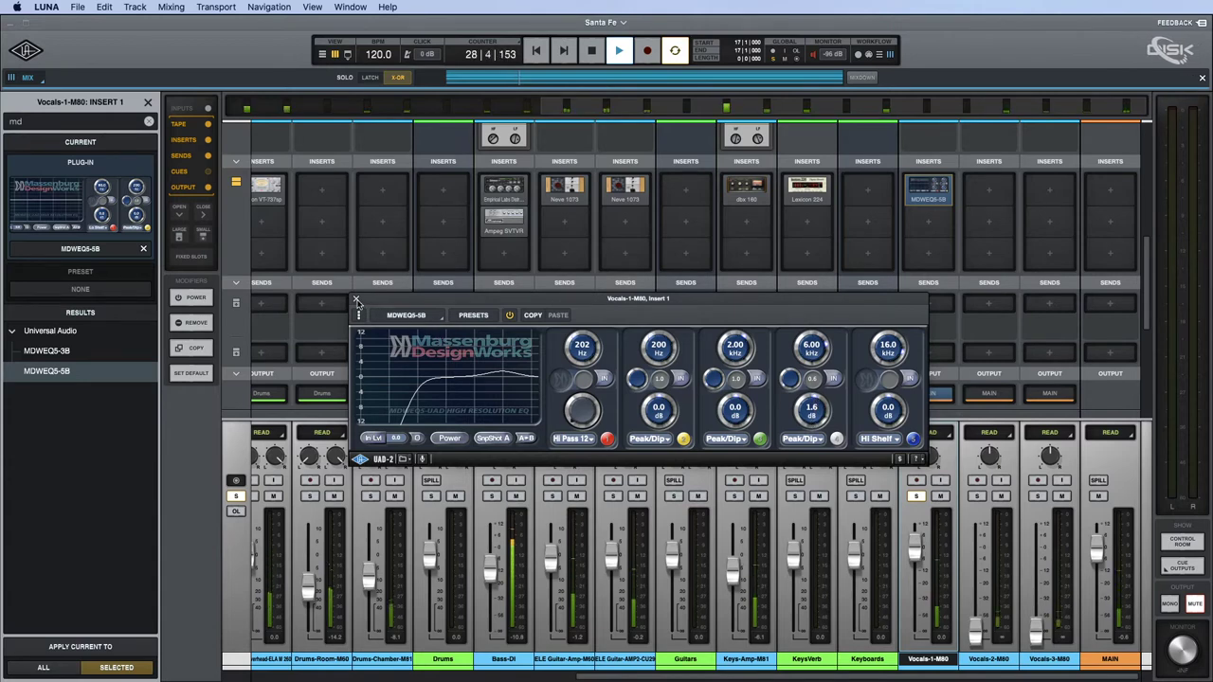
left_click(356, 301)
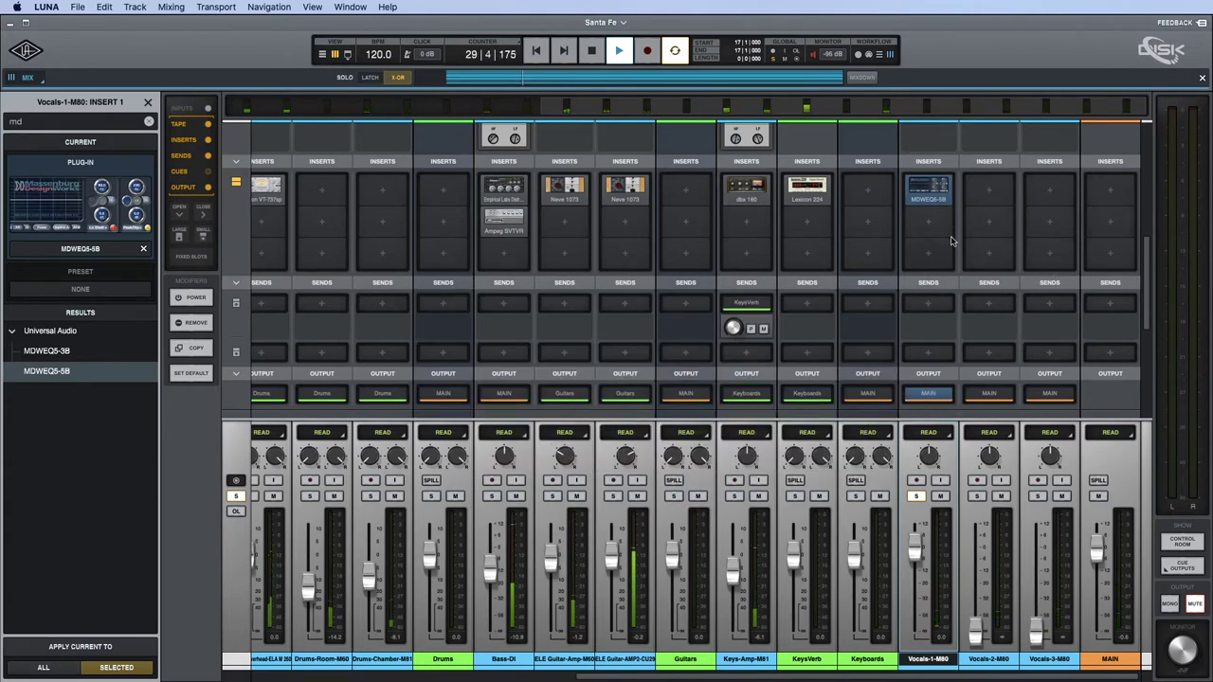
key("space")
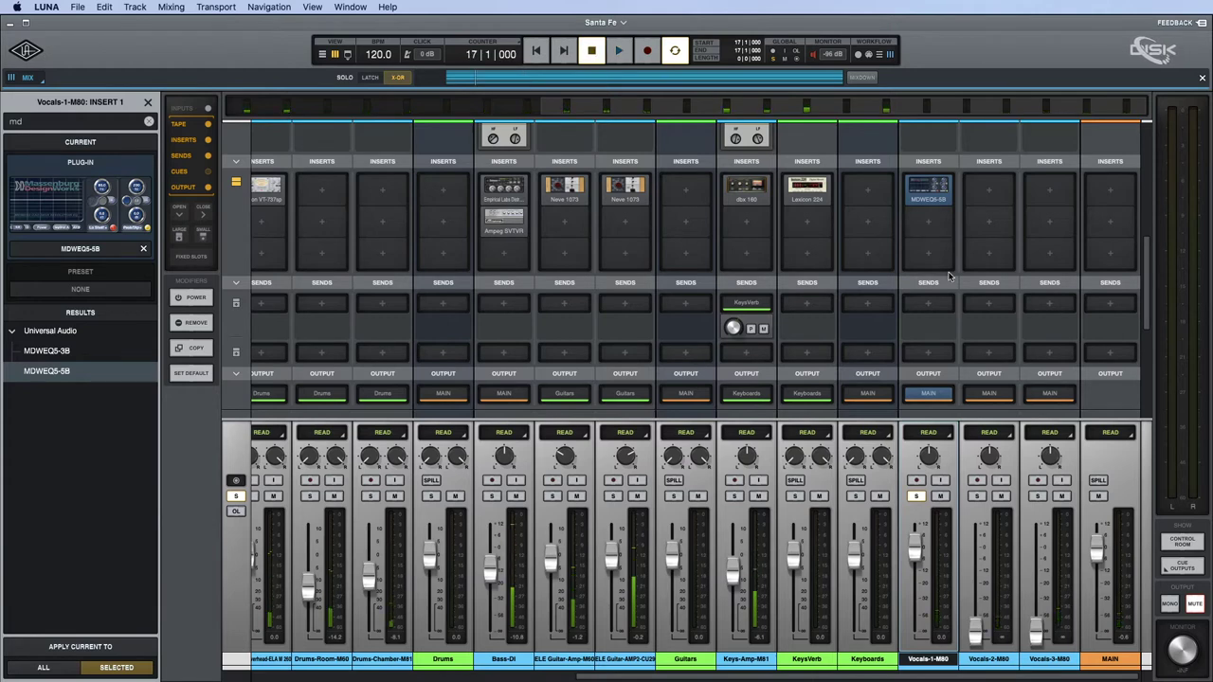
Check the vocal waveform in the timeline and insert the UA 1176AE compressor in the second slot of Vocals-1-M80.
key("super+equal")
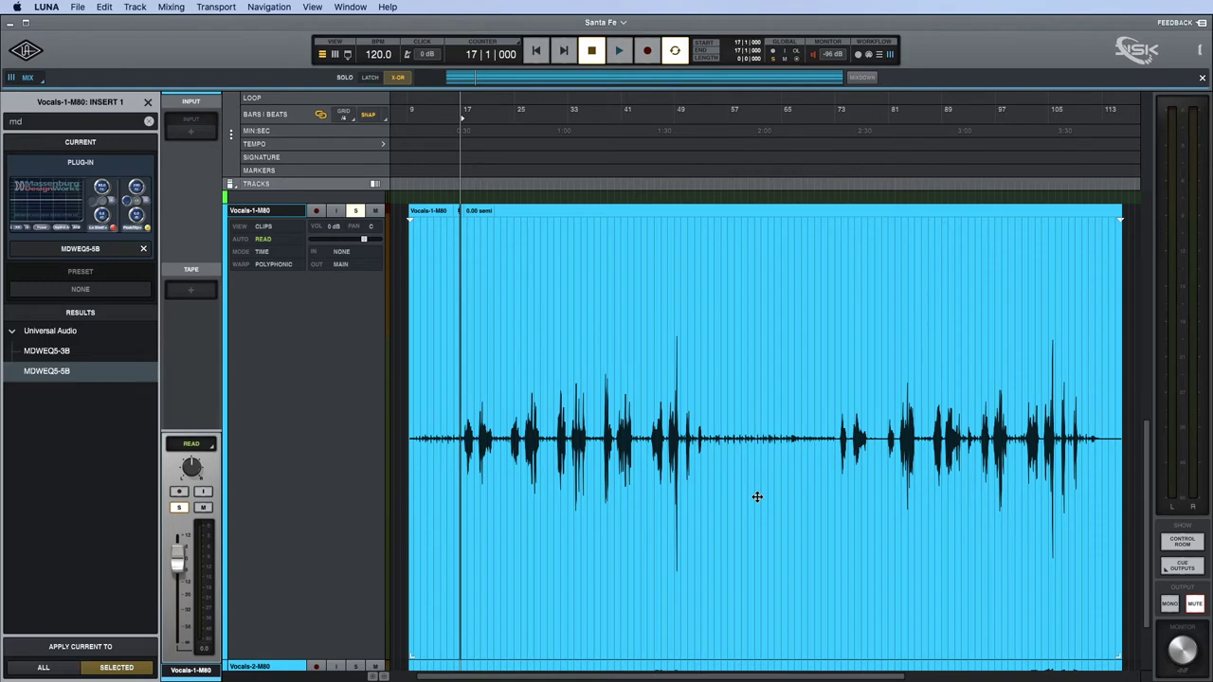
key("super+equal")
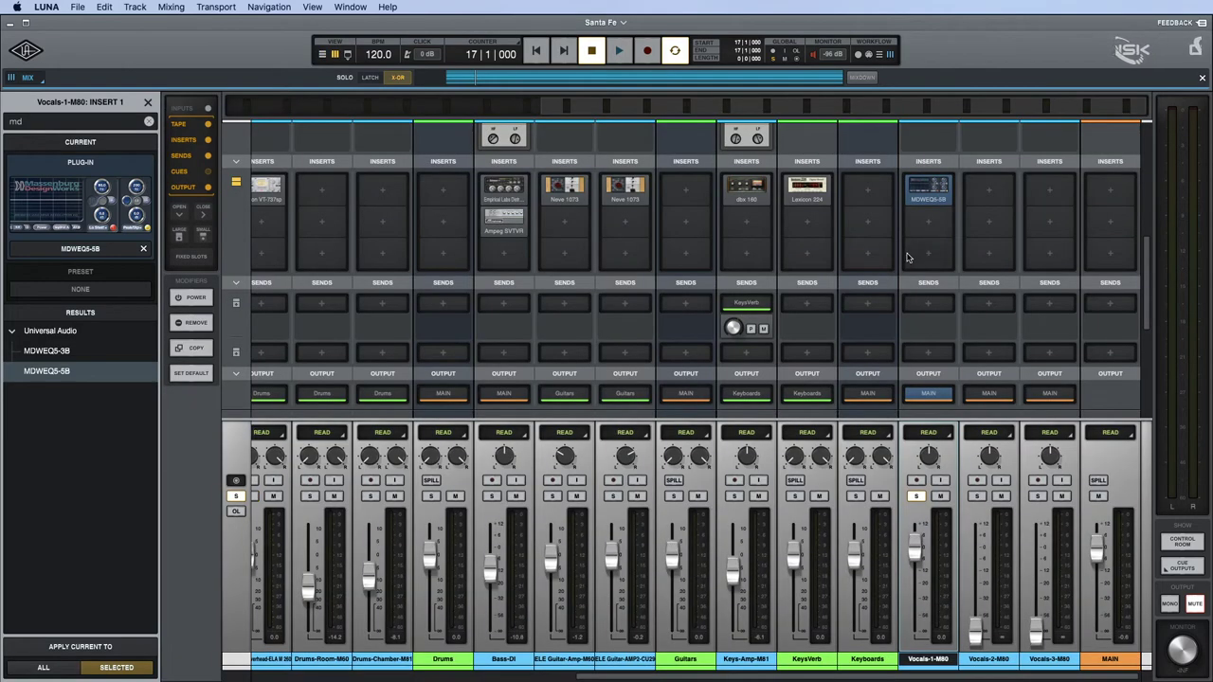
left_click(930, 223)
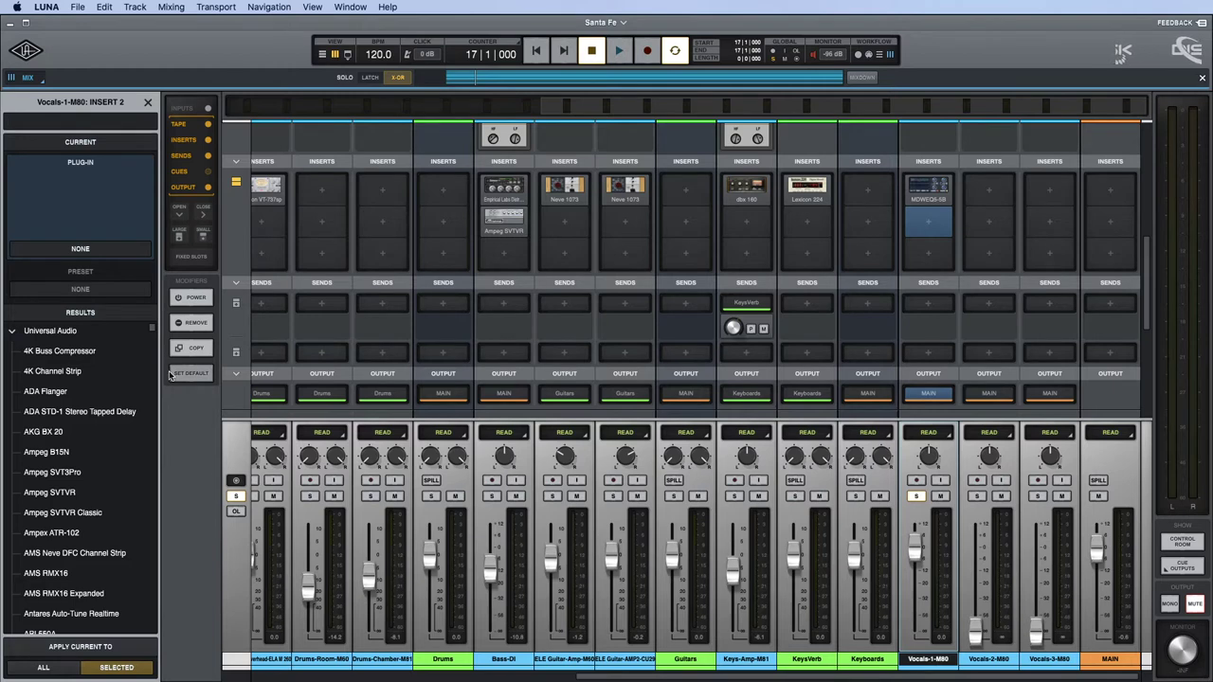
type("1176")
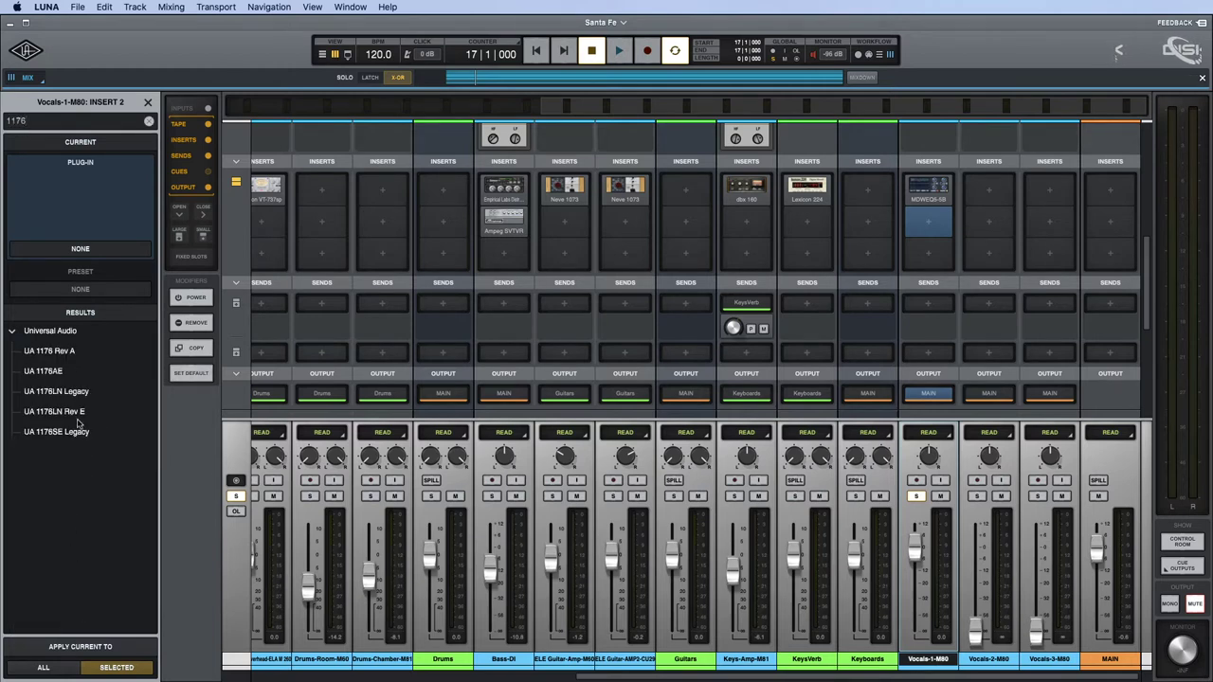
left_click(48, 372)
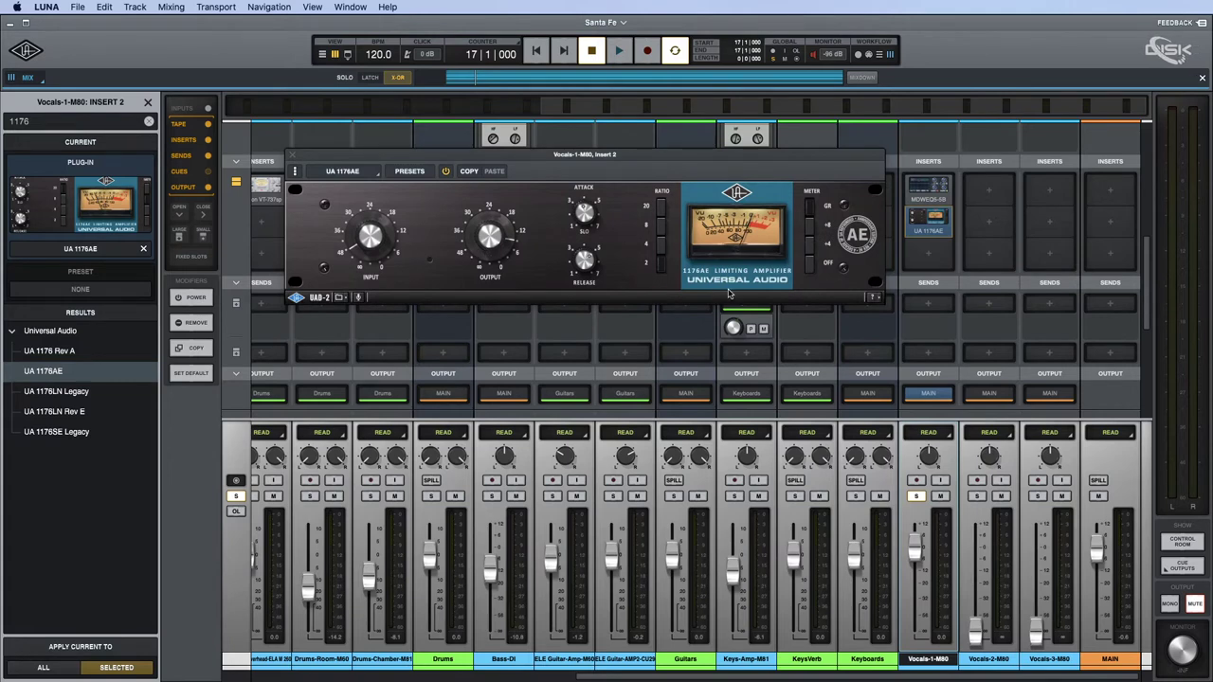
Select the loud vocal passage from about bar 47 to 51, audition it through the UA 1176AE, and stop playback with the plug-in closed.
key("space")
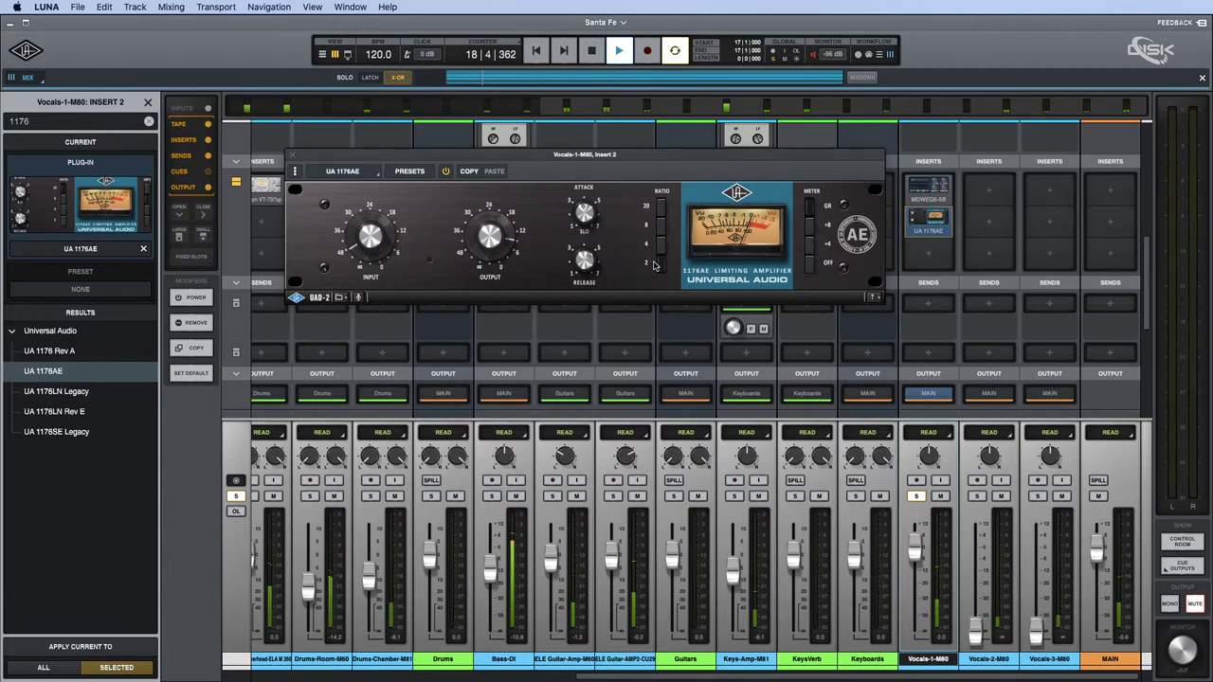
key("space")
key("super+equal")
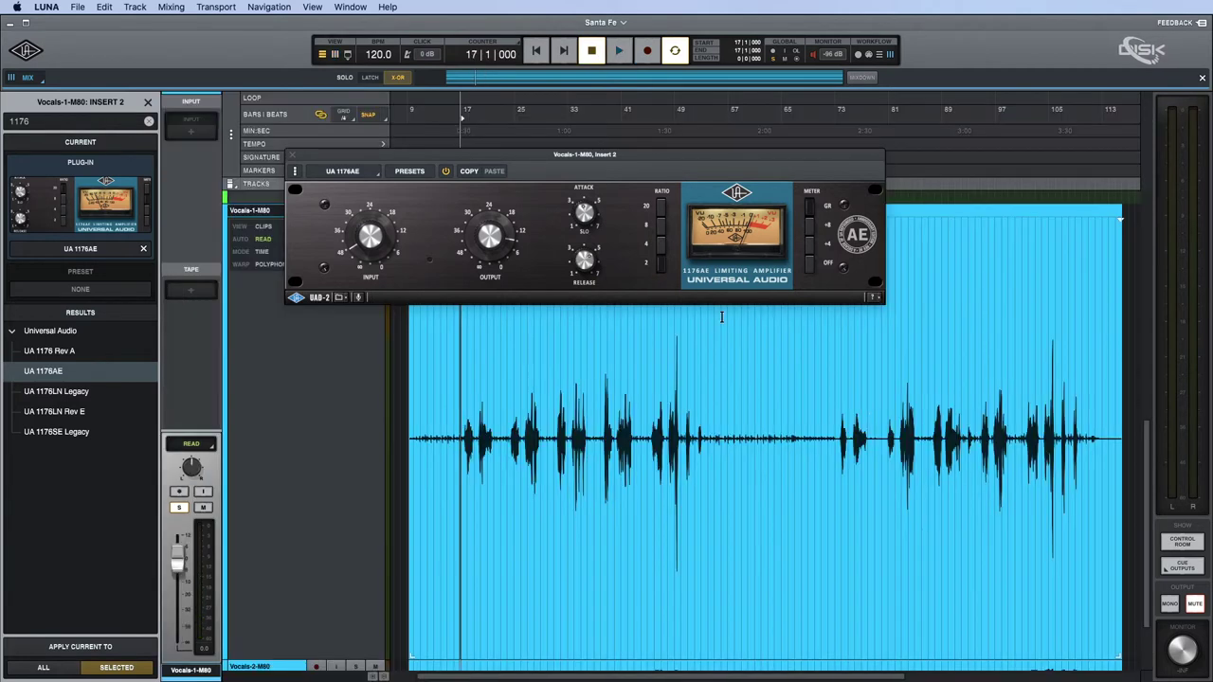
left_click(651, 428)
left_click_drag(660, 409, 690, 403)
key("space")
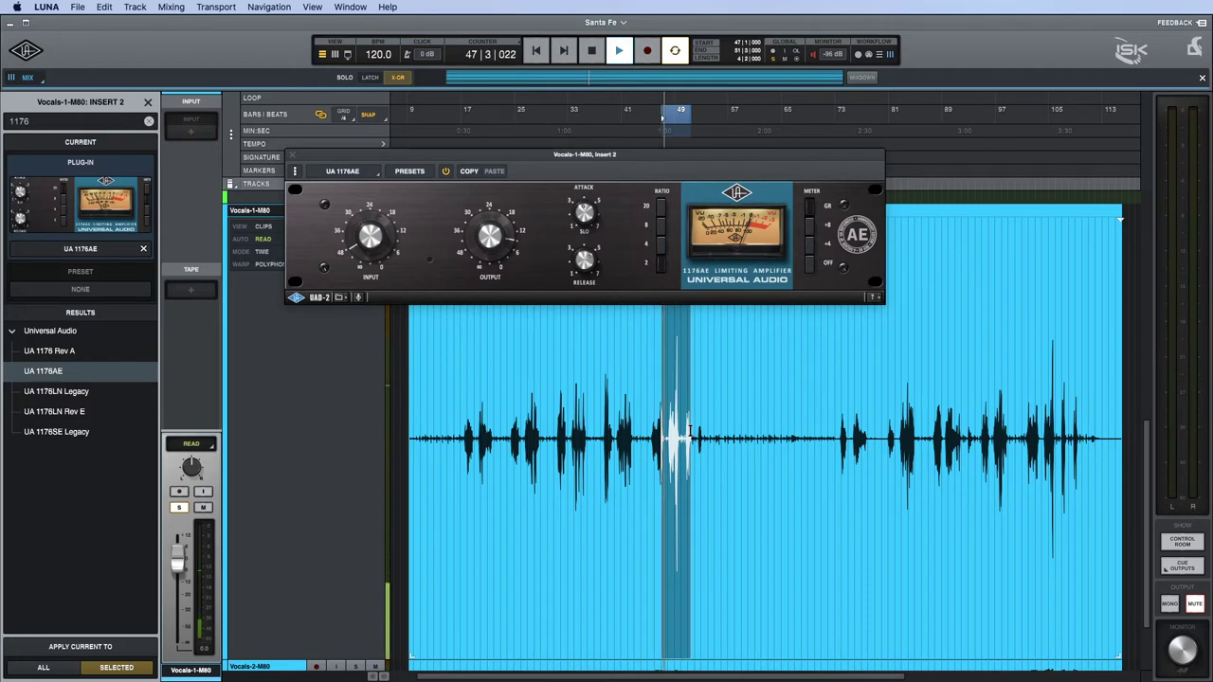
key("super+equal")
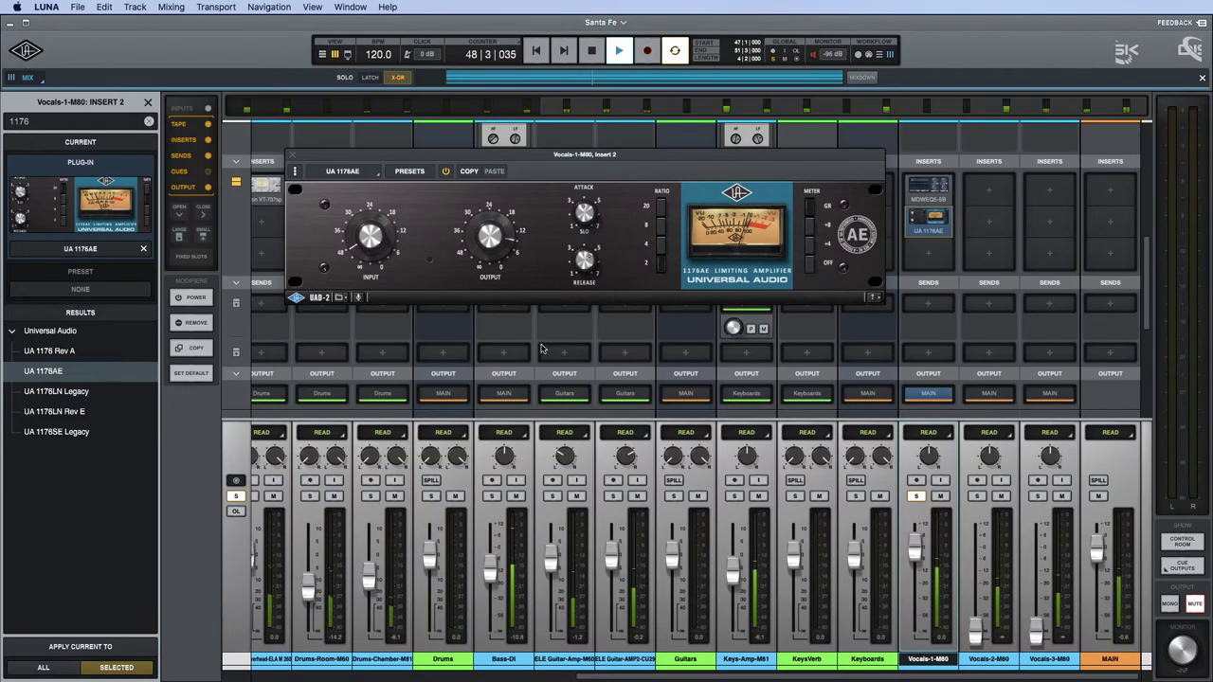
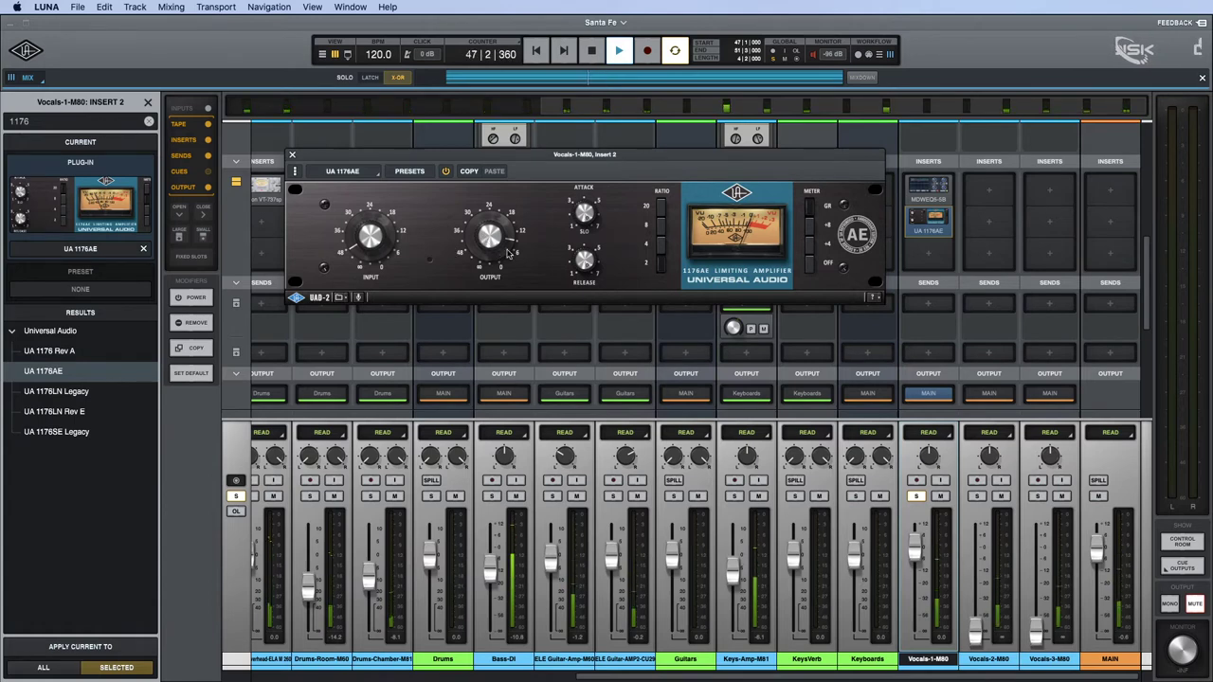
left_click(292, 156)
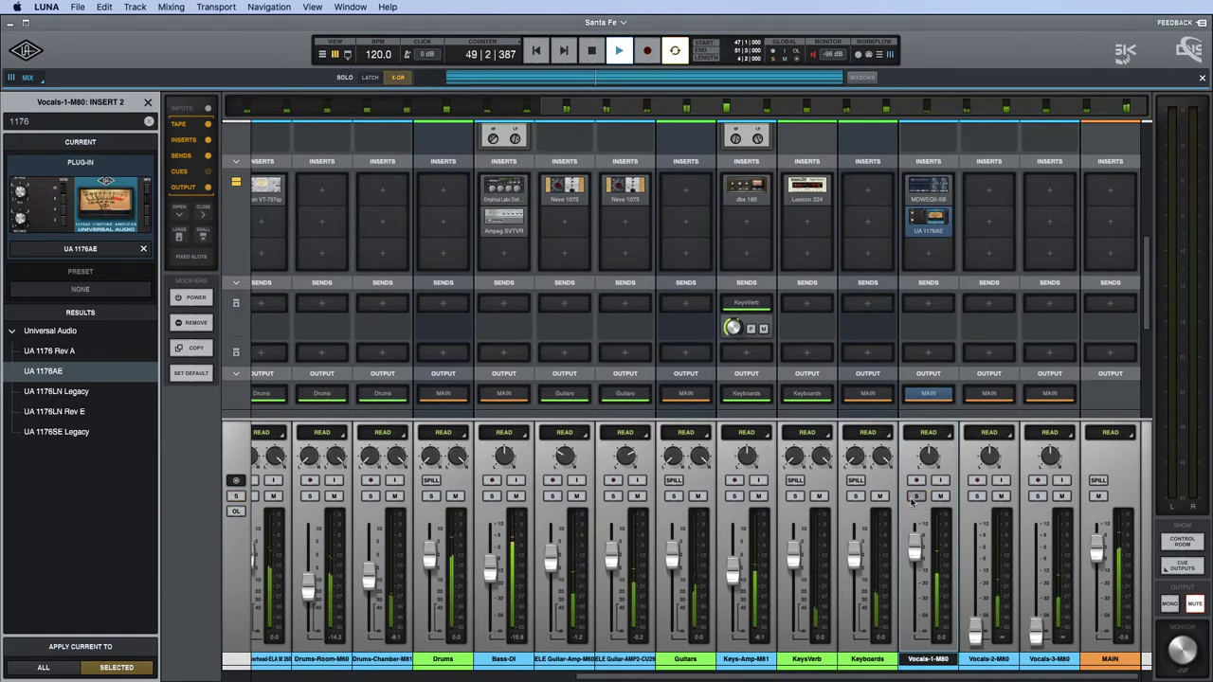
key("space")
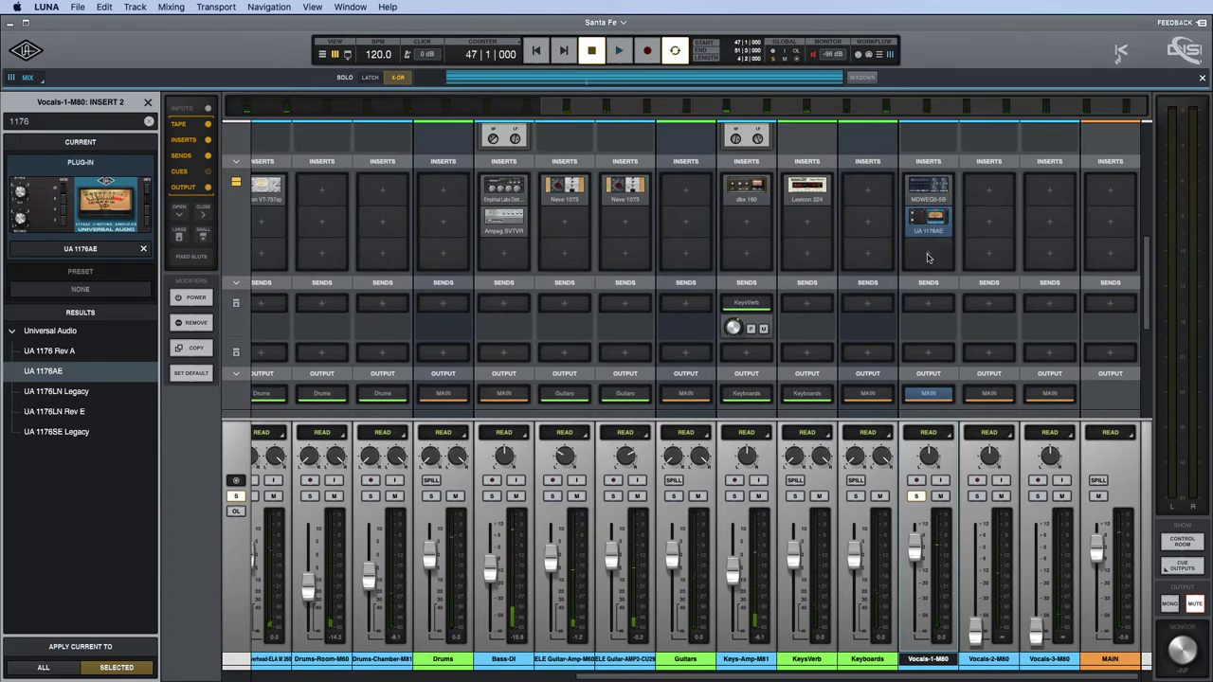
Insert the Teletronix LA-2A Gray in the third slot of Vocals-1-M80, audition the vocal through it, close it, and stop playback.
left_click(928, 258)
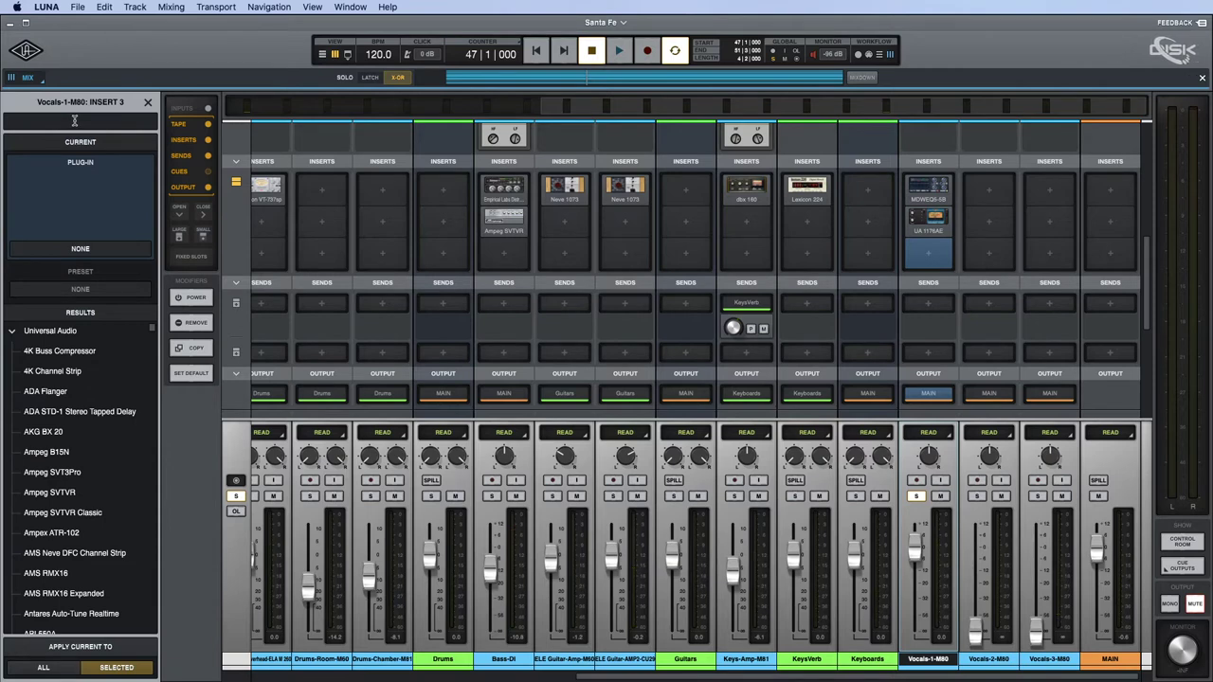
type("la-2")
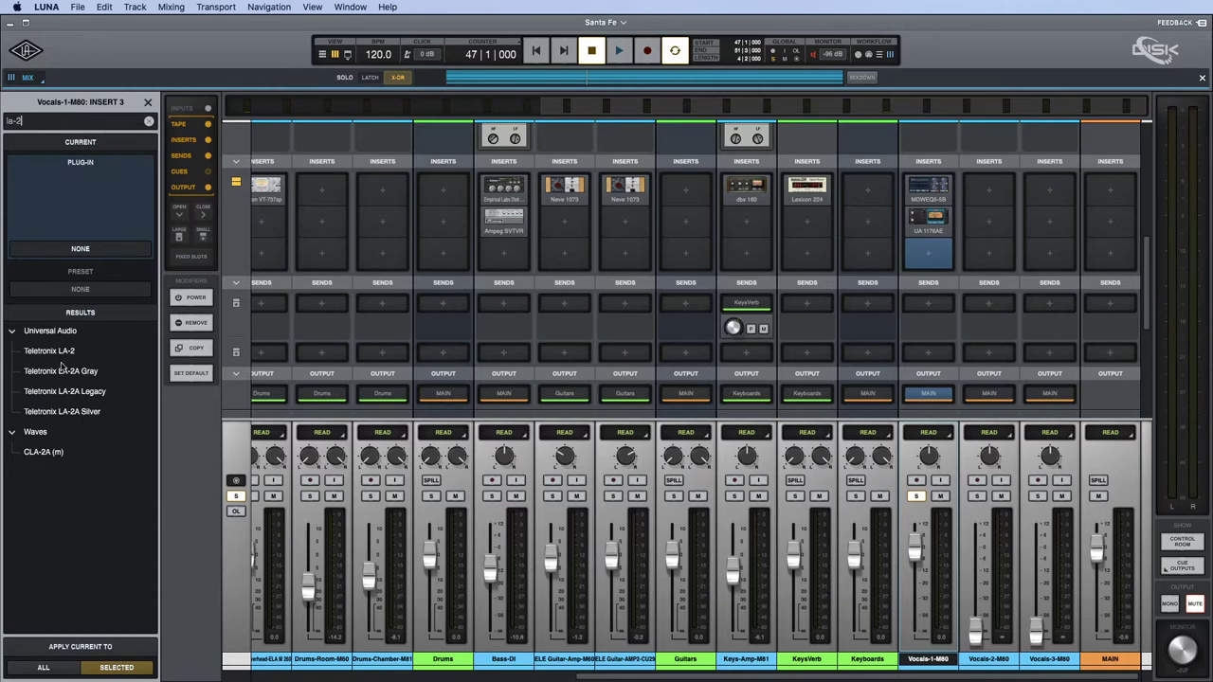
left_click(64, 378)
key("space")
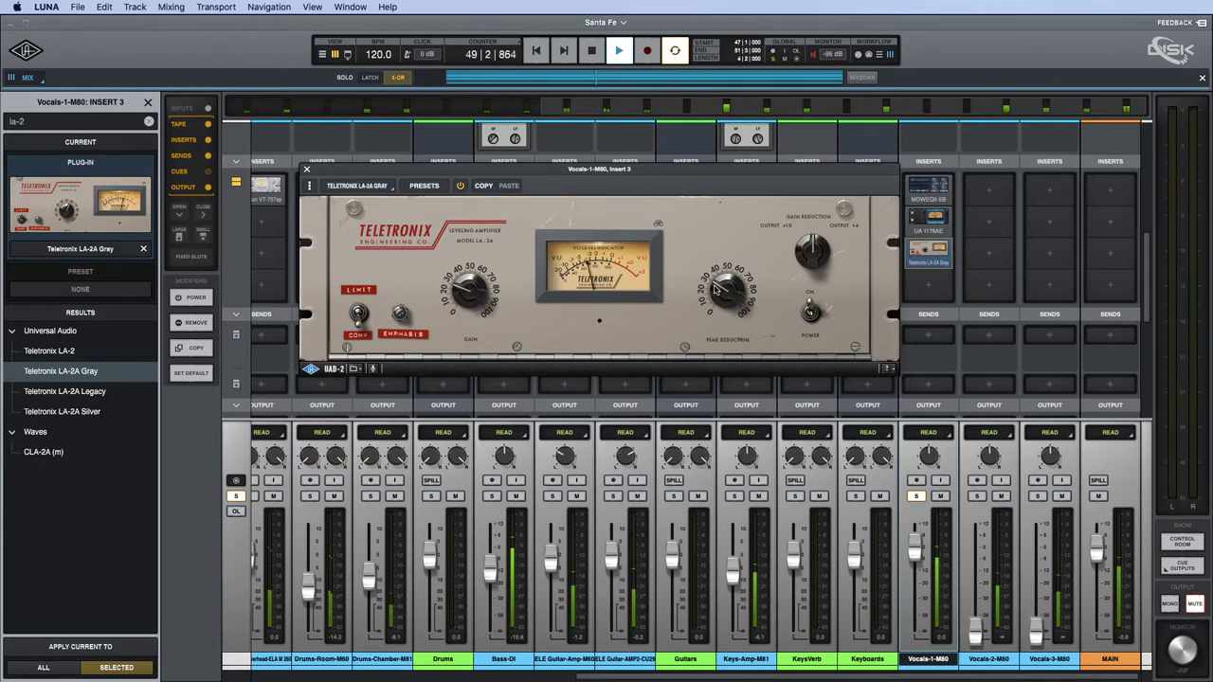
left_click(306, 169)
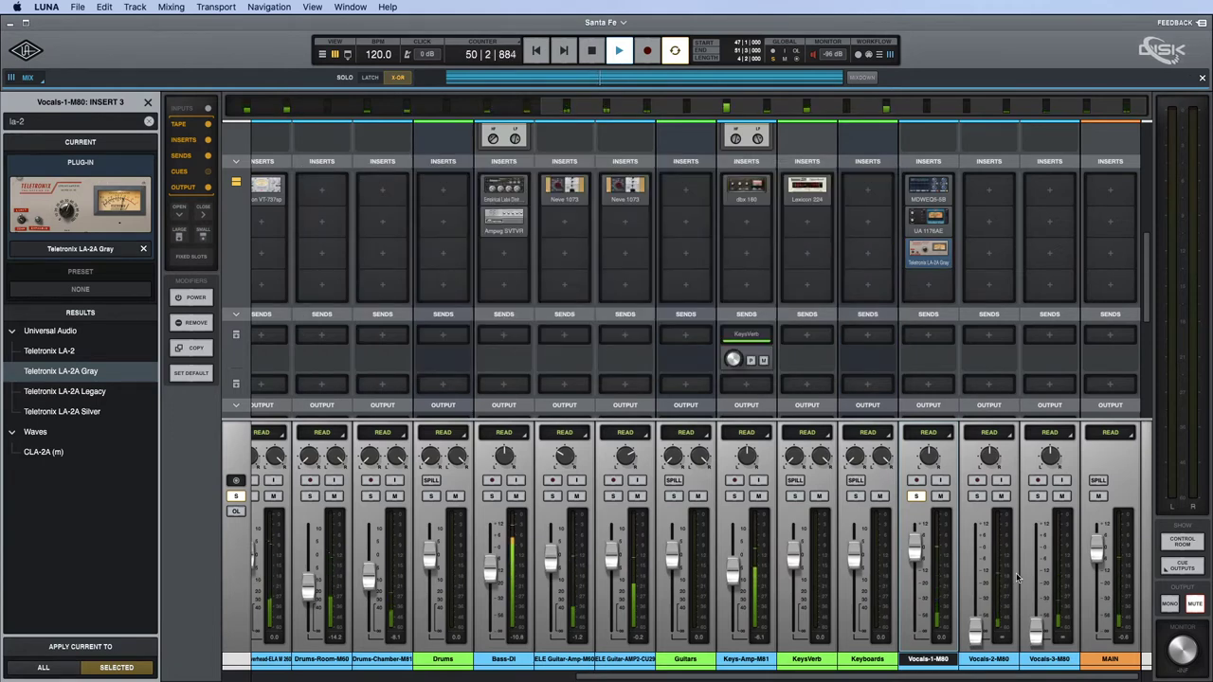
key("space")
key("Return")
Create one new stereo bus named Reverb after the MAIN track.
left_click(1111, 659)
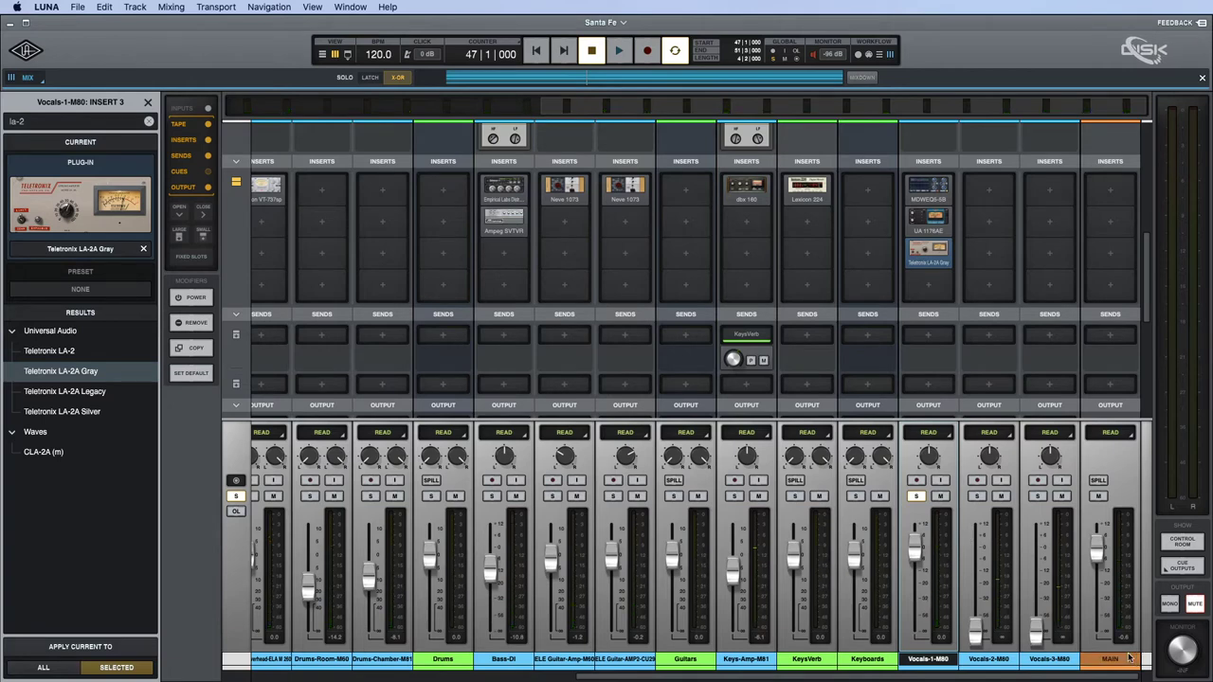
left_click(148, 103)
left_click(15, 125)
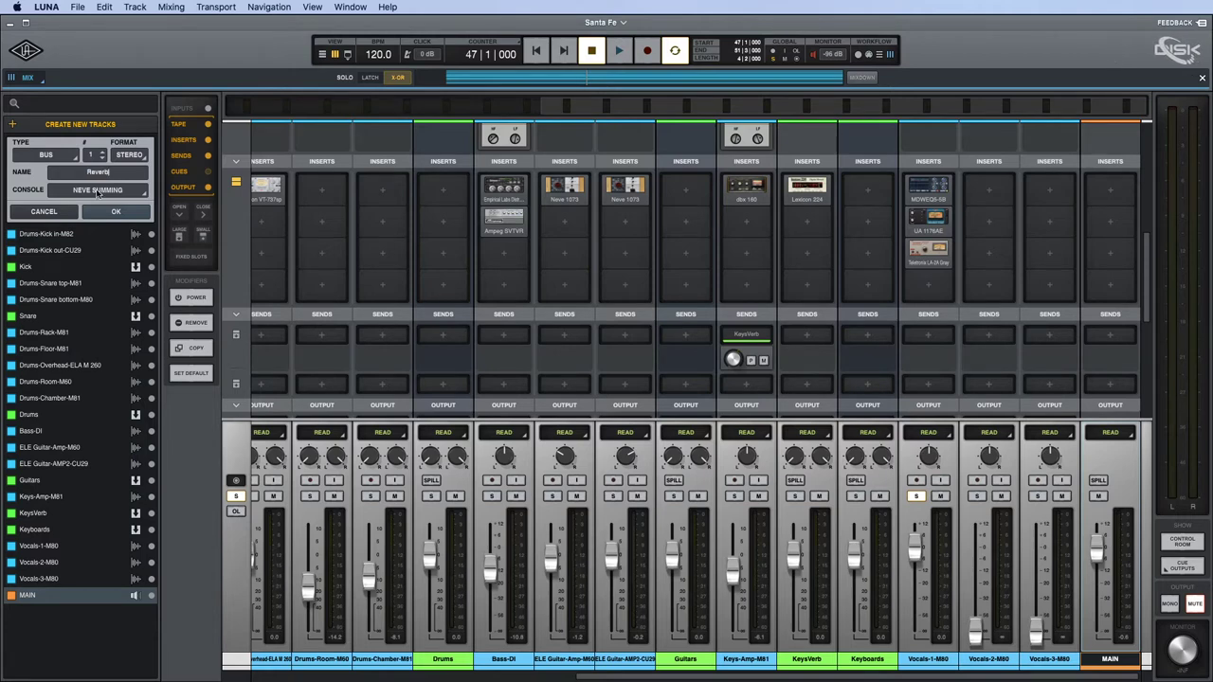
left_click(95, 191)
left_click(95, 203)
left_click(116, 211)
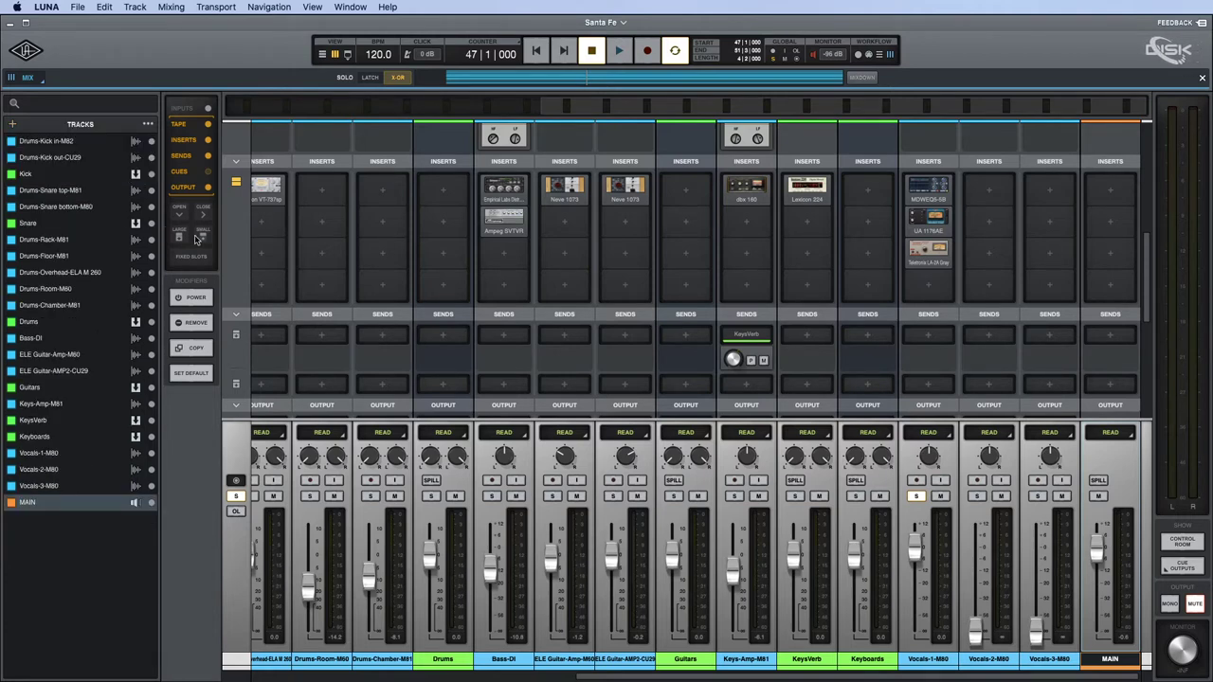
key("super+Tab")
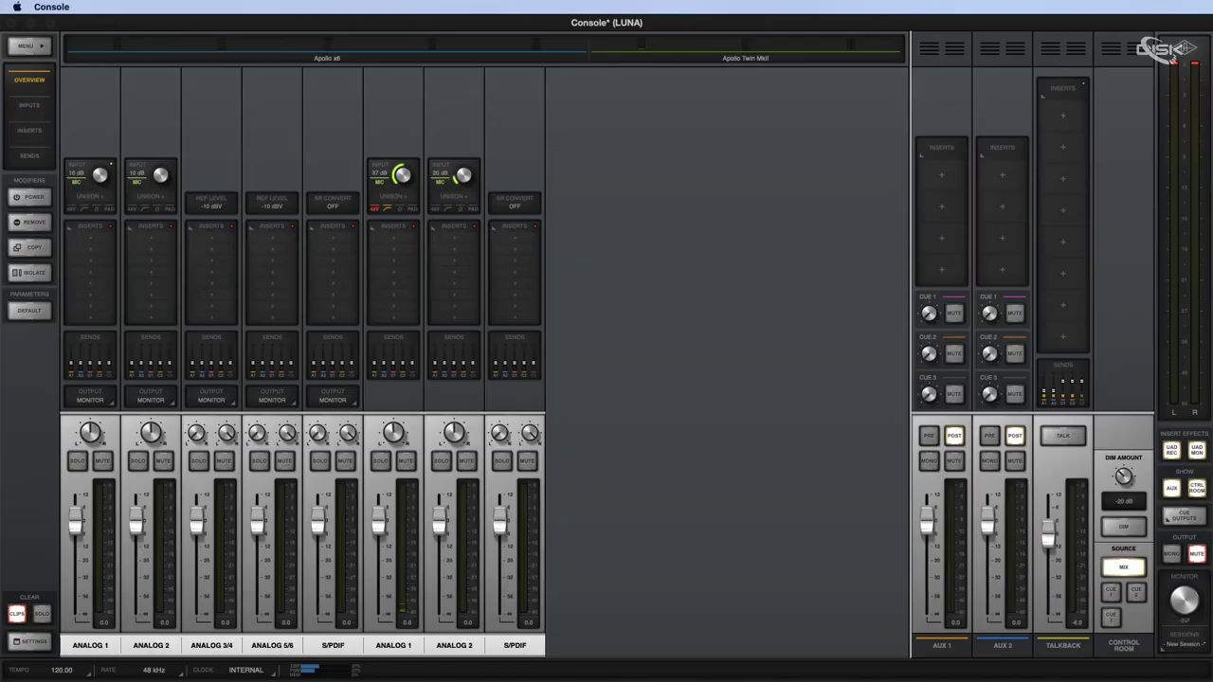
key("super+Tab")
Insert the EMT 250 in the first slot of the Reverb bus and move its window clear of the vocal channel's sends.
scroll(994, 469, "right", 1)
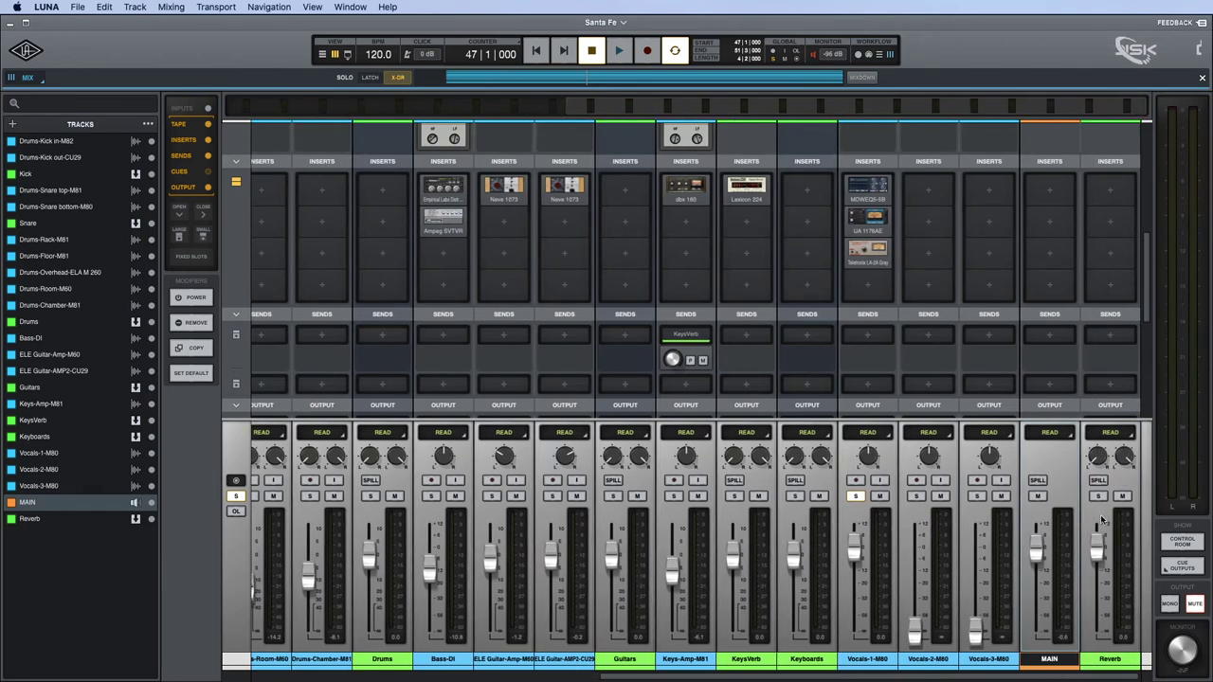
left_click(1111, 194)
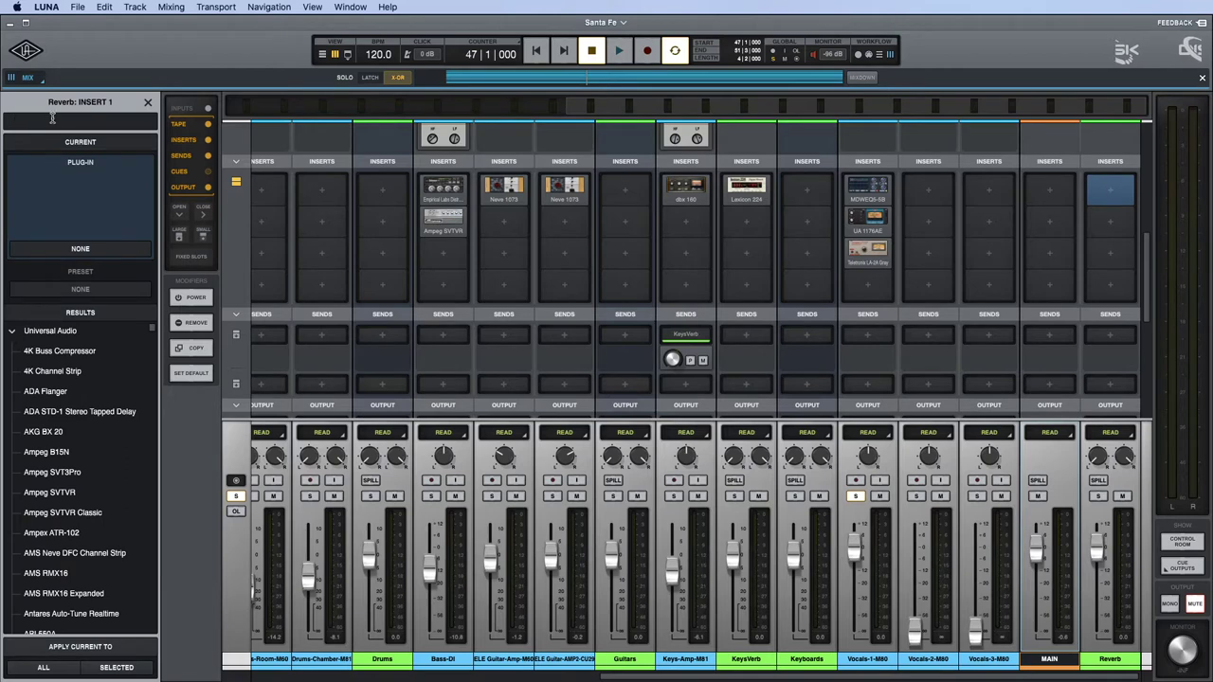
type("250")
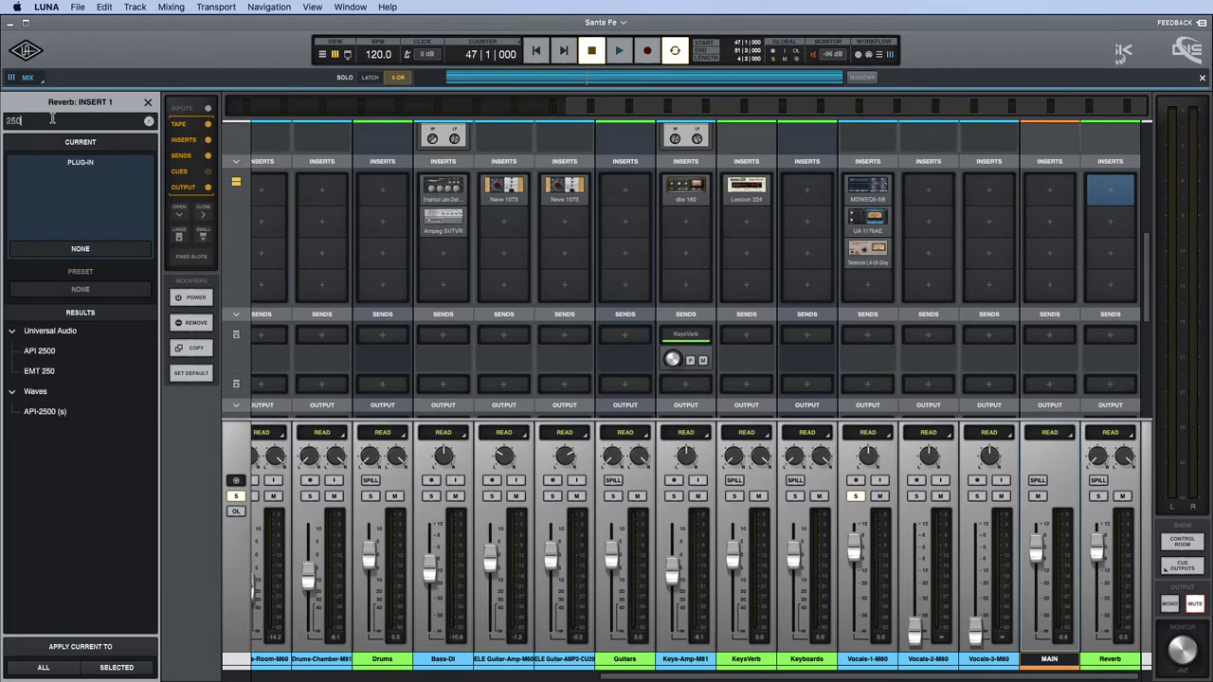
double_click(34, 372)
left_click_drag(651, 189, 443, 67)
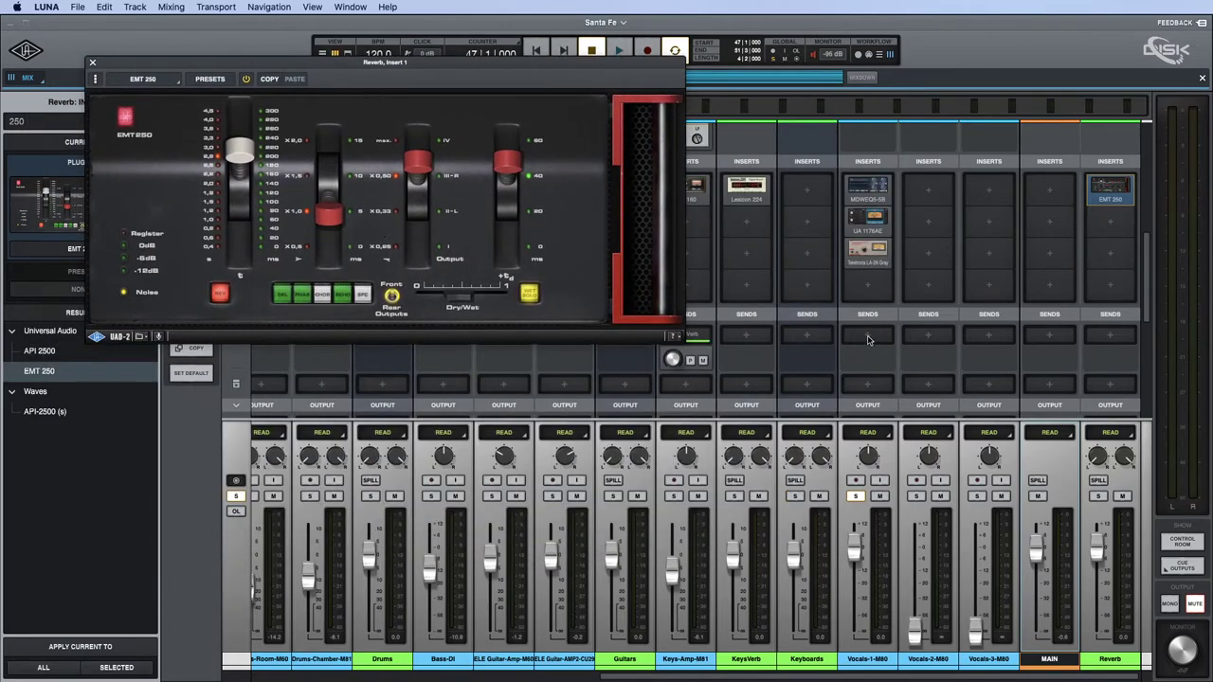
left_click_drag(482, 100, 577, 86)
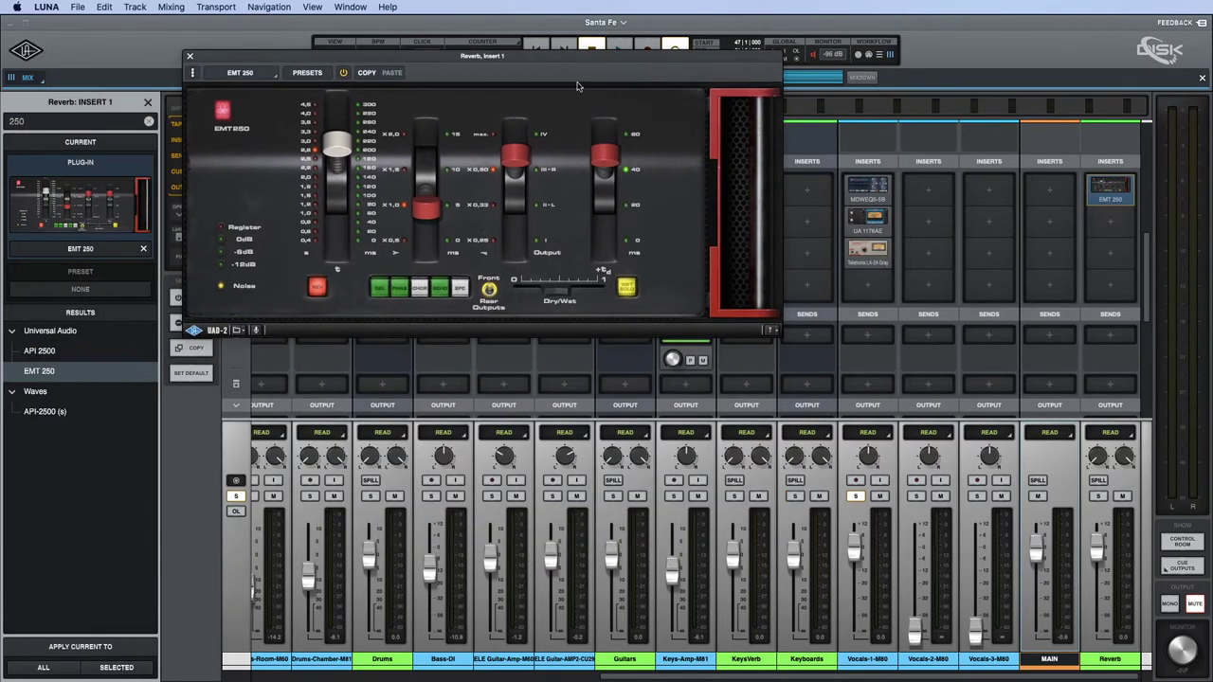
Route the first send of Vocals-1-M80 to the Reverb bus, play the loop, and raise the send level.
left_click(872, 337)
left_click(65, 408)
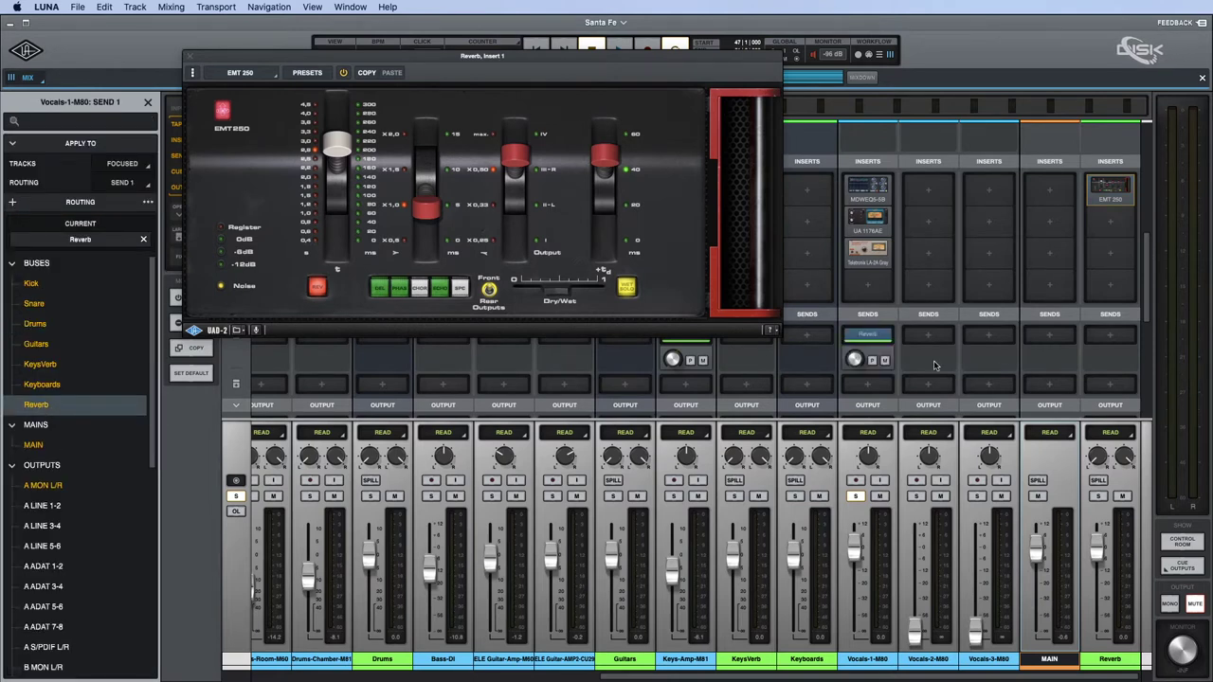
key("space")
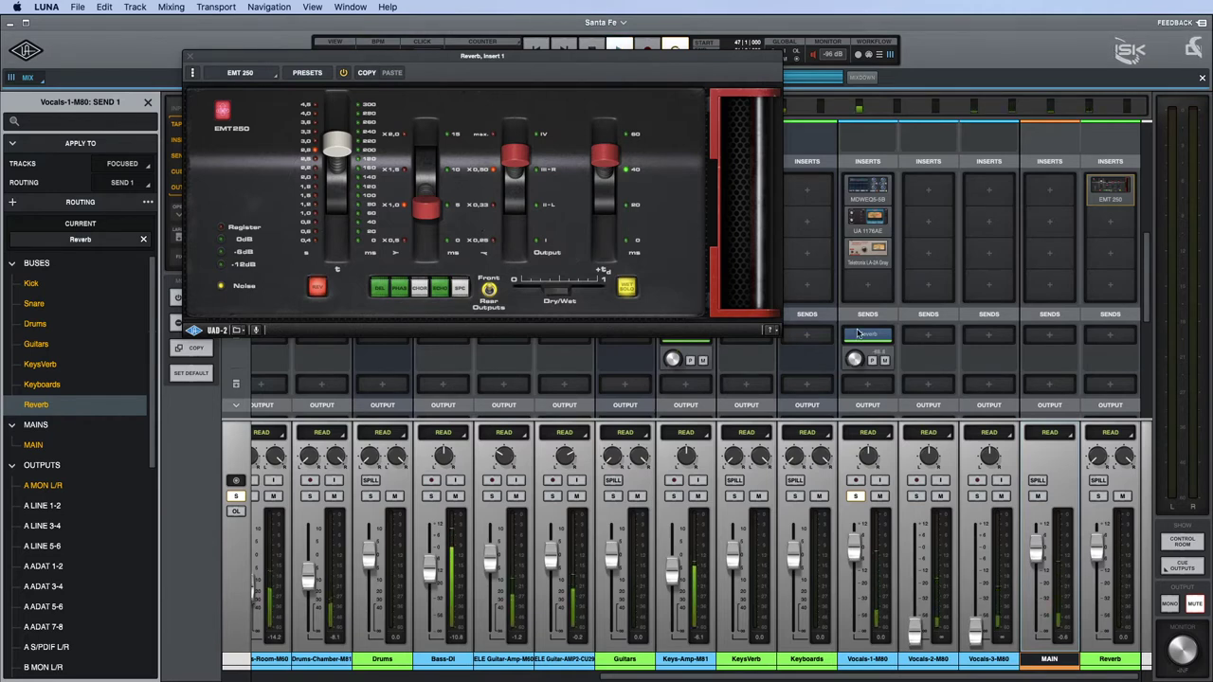
left_click_drag(858, 329, 861, 295)
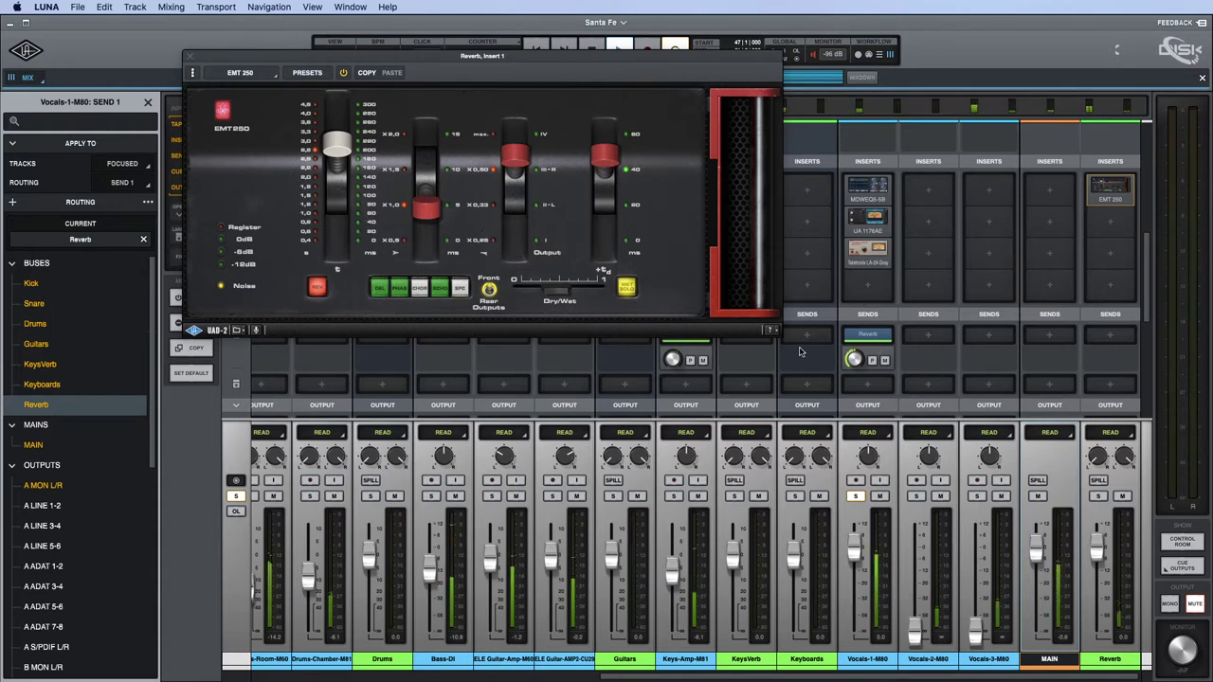
Shorten the EMT 250's decay time slightly while auditioning the vocal, close the plug-in, and stop playback.
left_click_drag(348, 159, 335, 181)
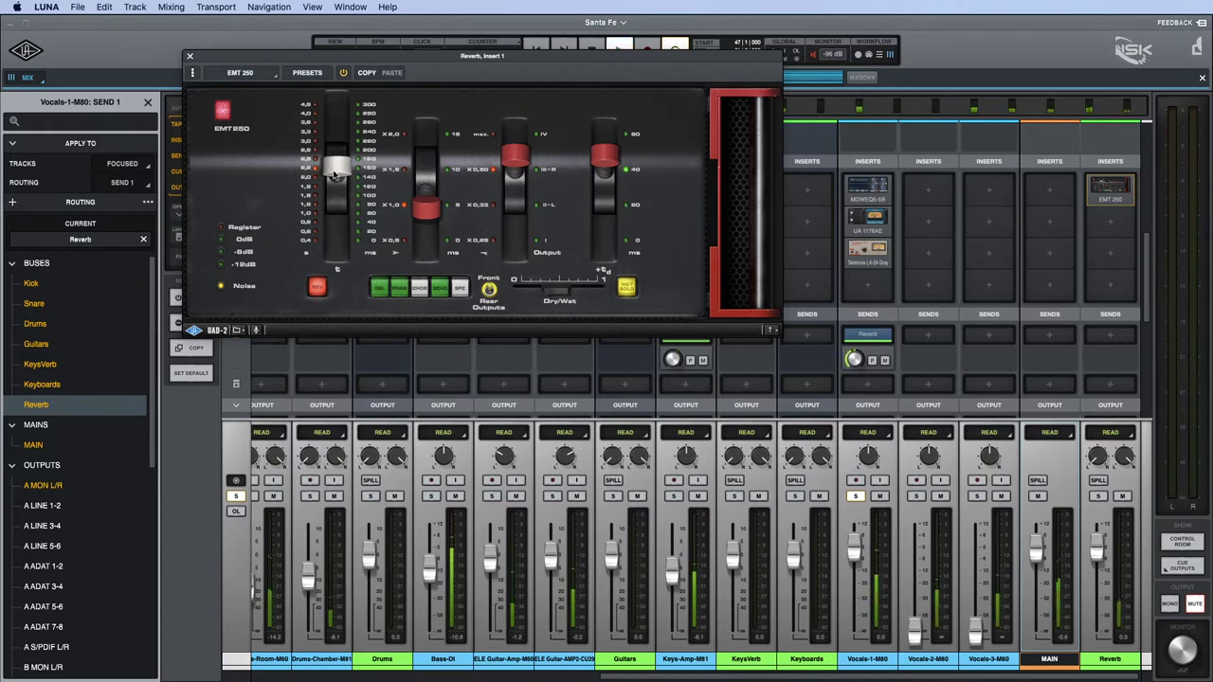
left_click_drag(335, 175, 335, 169)
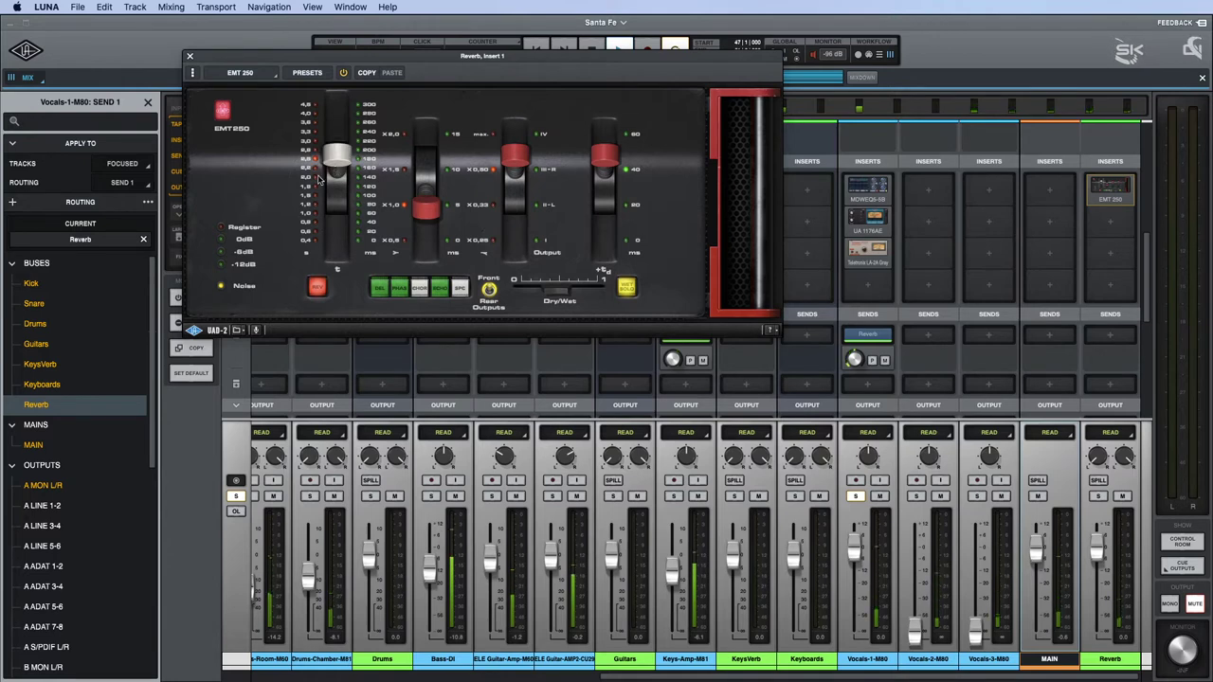
key("space")
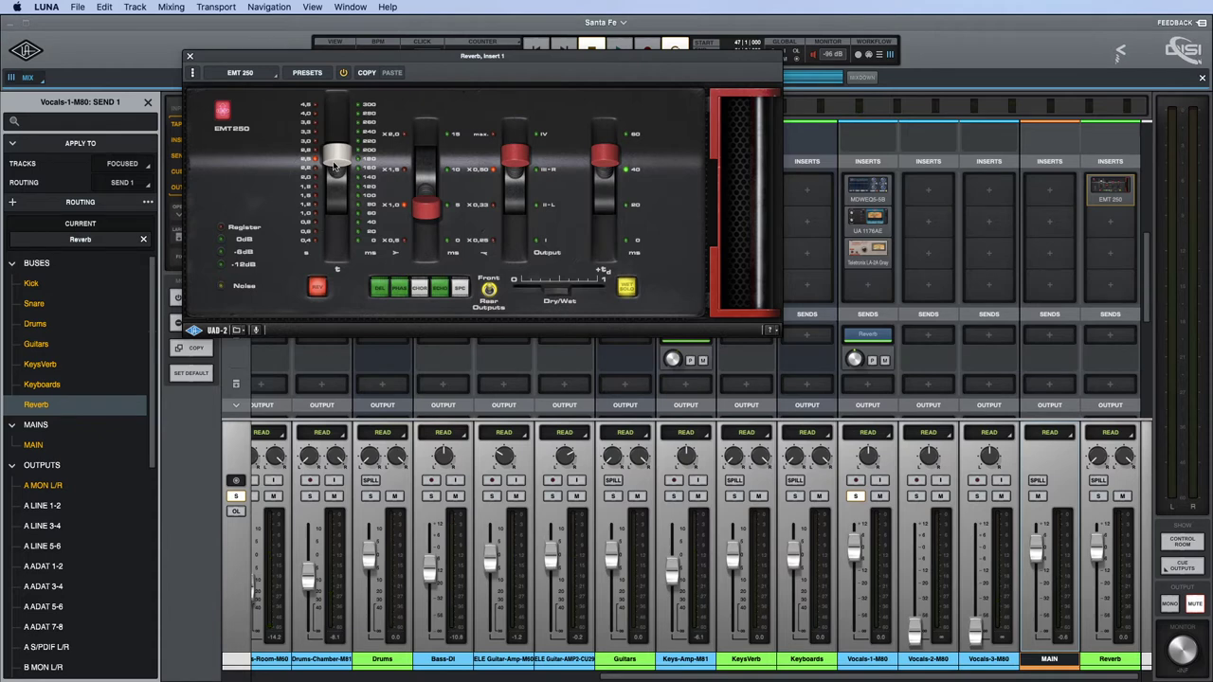
left_click_drag(331, 176, 333, 190)
key("space")
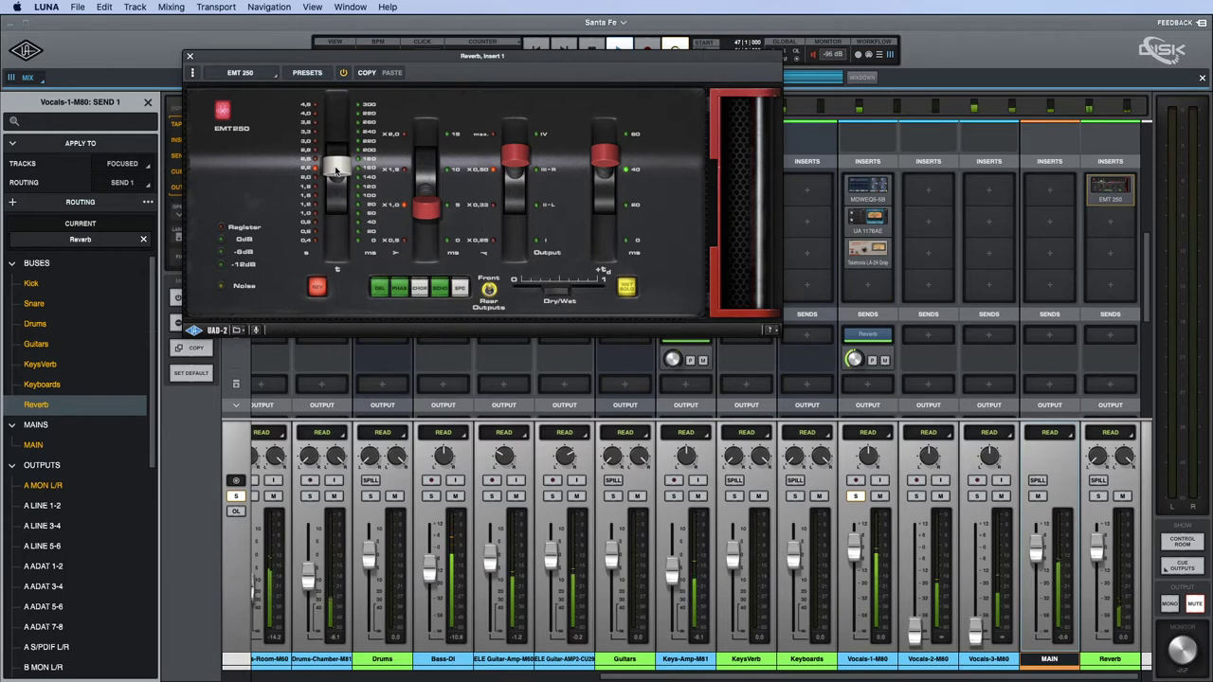
left_click_drag(336, 171, 346, 149)
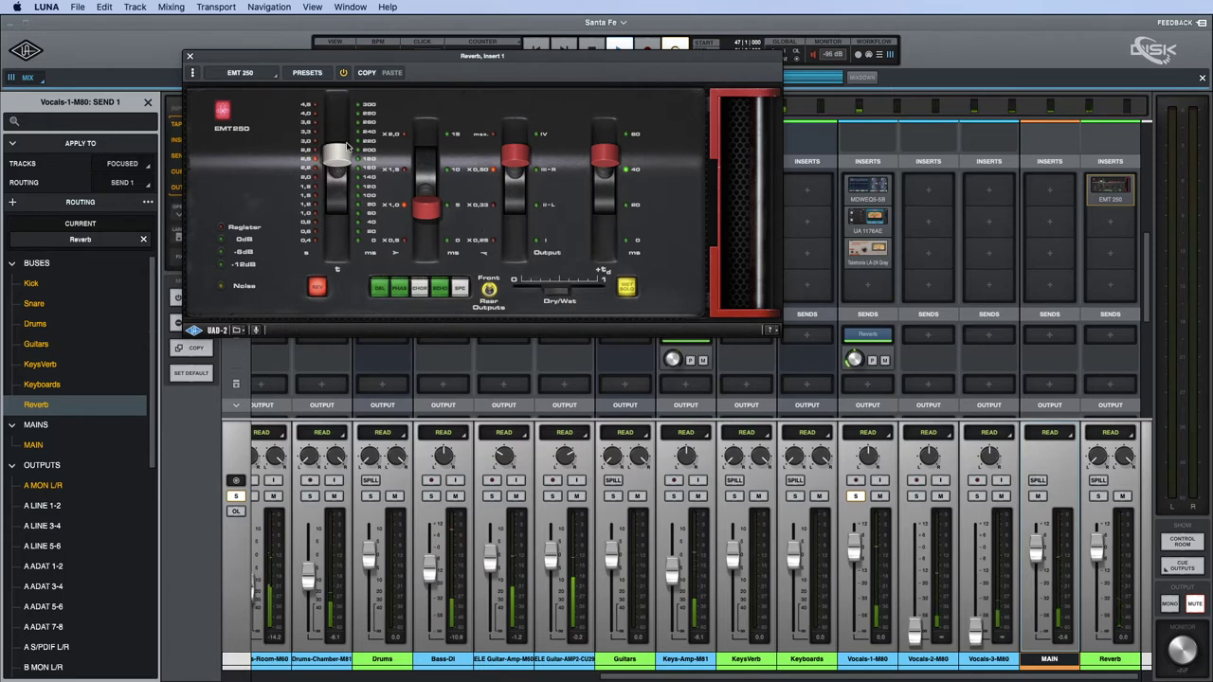
left_click(190, 55)
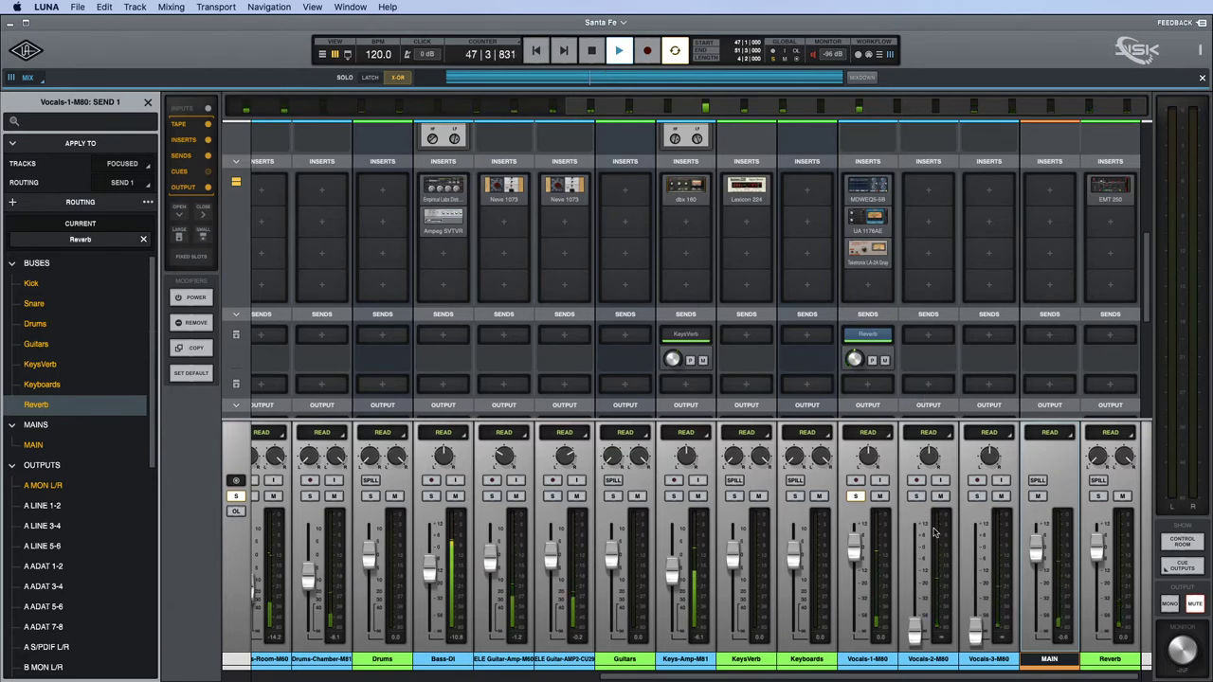
key("space")
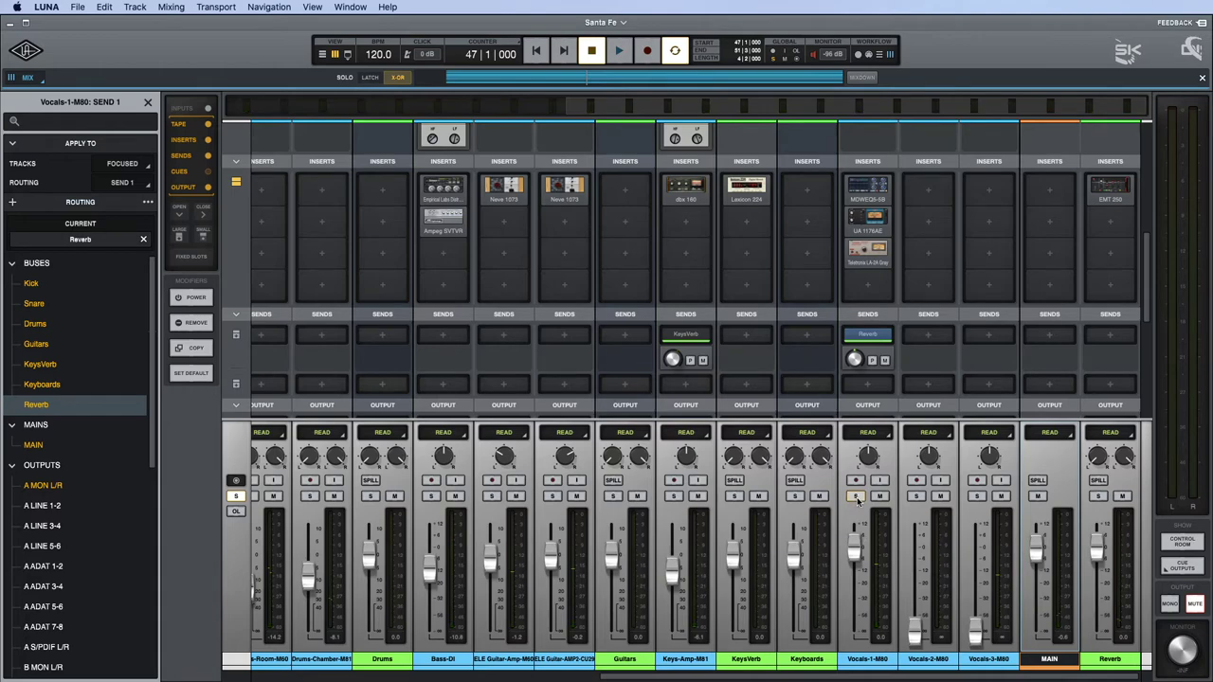
Solo Vocals-2-M80 instead of Vocals-1-M80 and select its phrase from about bar 45 to 50 in the timeline.
left_click(856, 497)
left_click(917, 497)
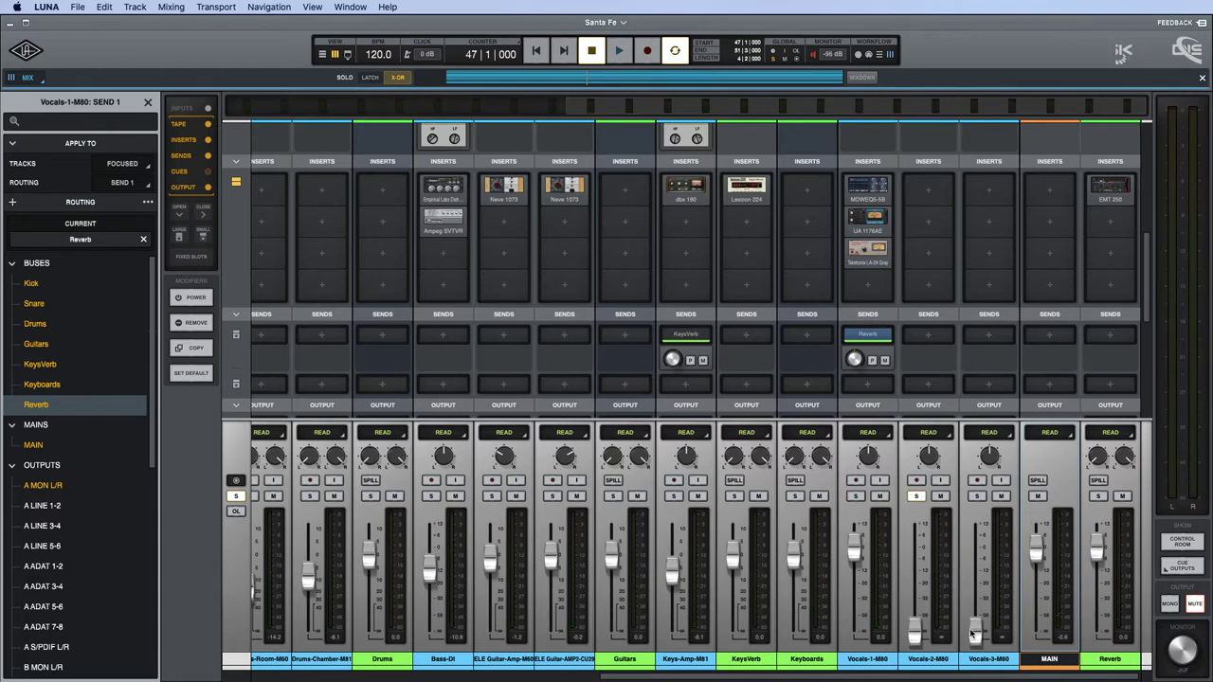
key("super+equal")
key("e")
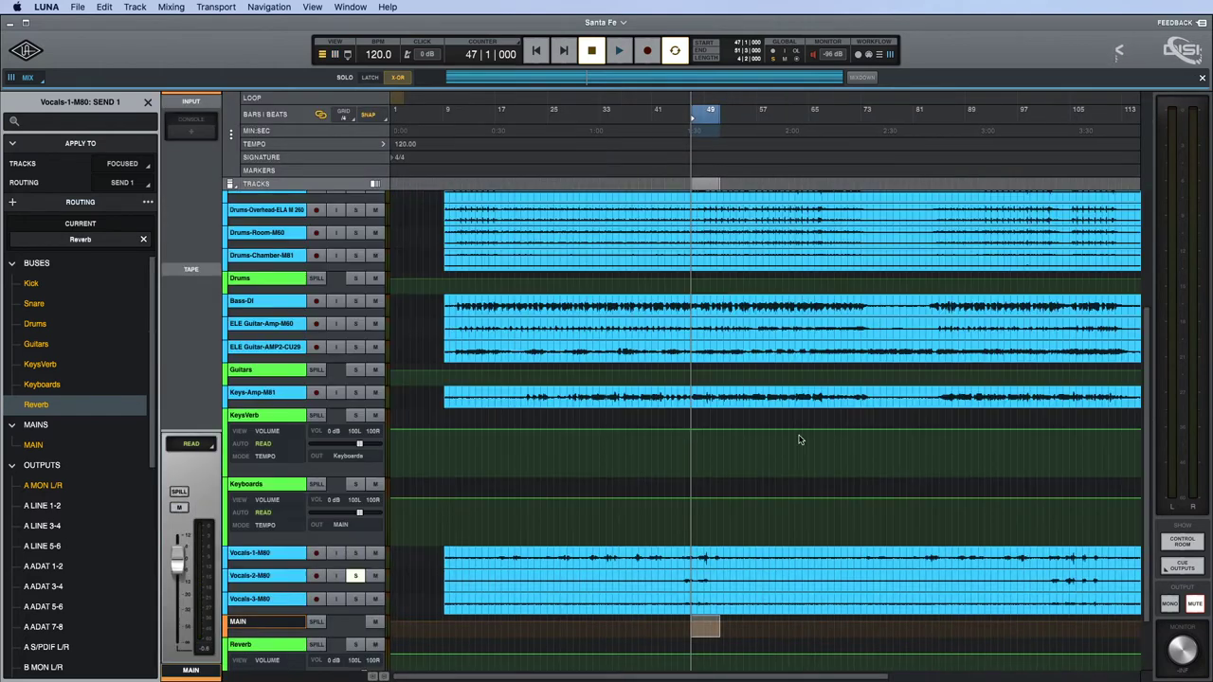
left_click(680, 580)
left_click_drag(679, 580, 712, 584)
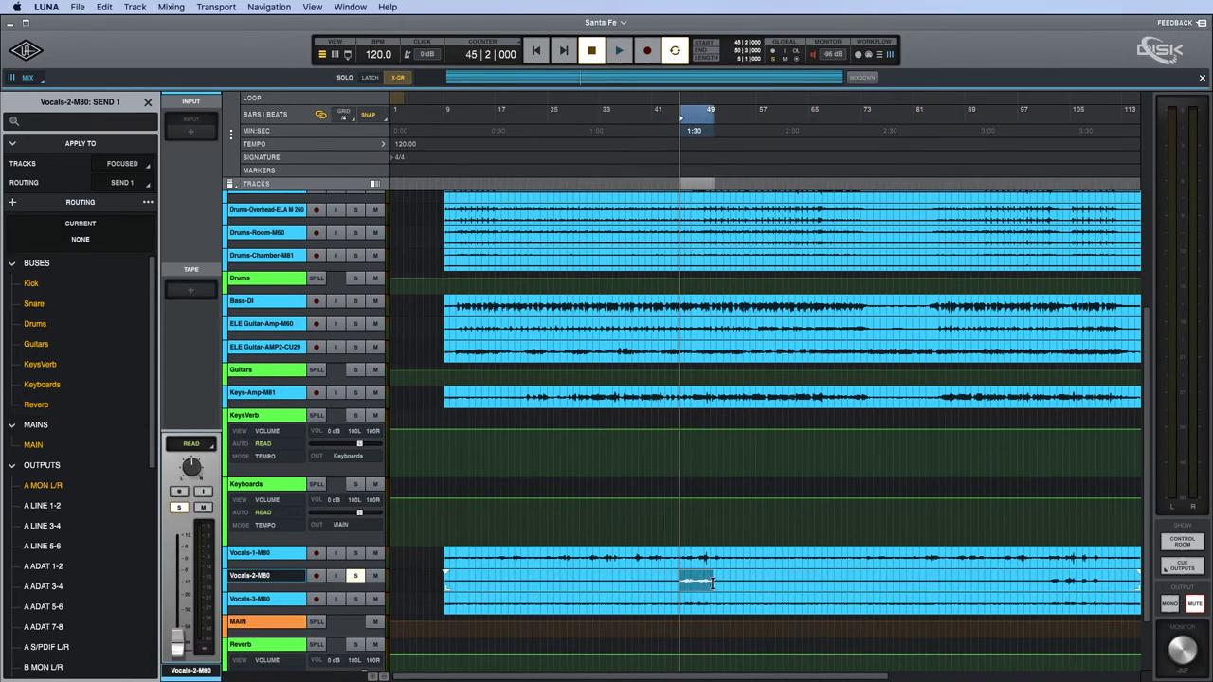
Enlarge the vocal tracks' height and select the Vocals-2-M80 passage from about bar 101 to 110.
left_click(230, 184)
left_click(249, 268)
scroll(721, 456, "down", 2)
scroll(721, 456, "up", 2)
scroll(721, 455, "down", 5)
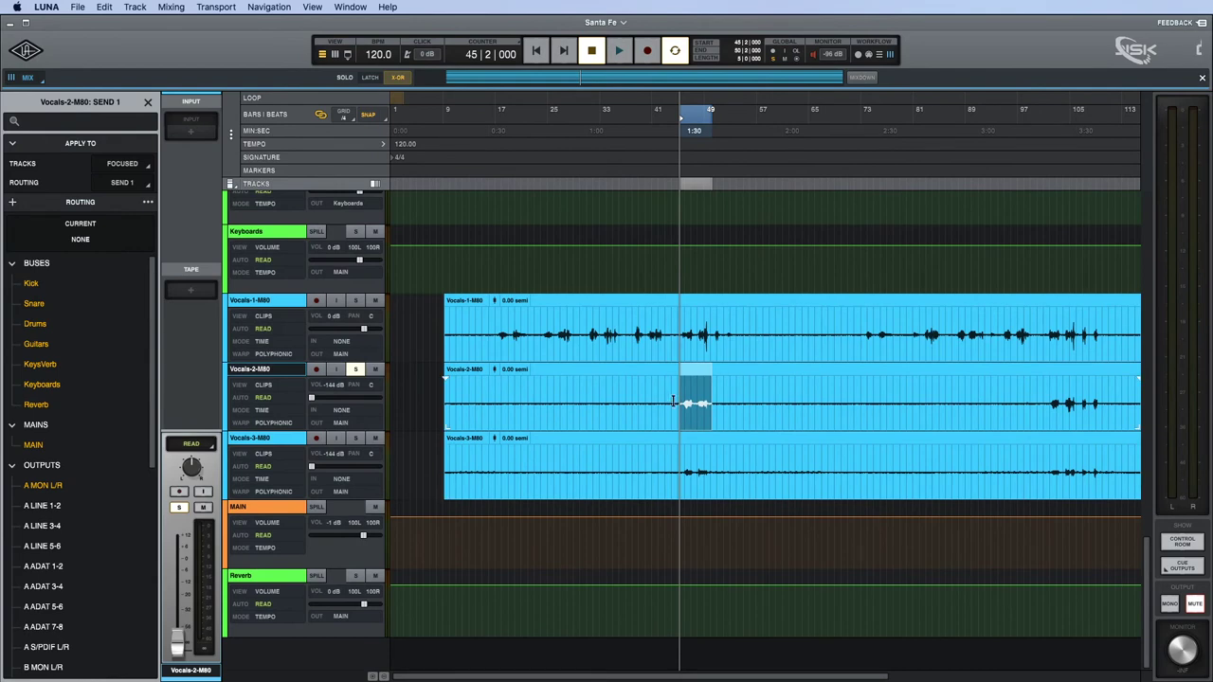
left_click(656, 392)
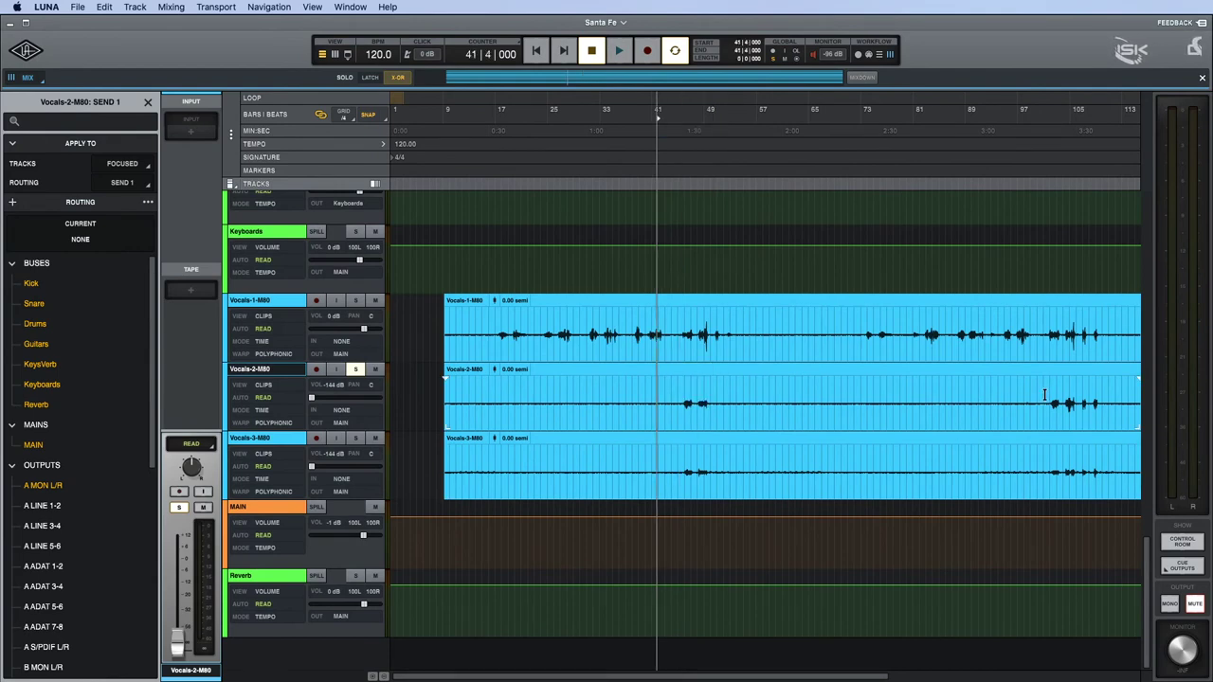
left_click_drag(1046, 394, 1100, 391)
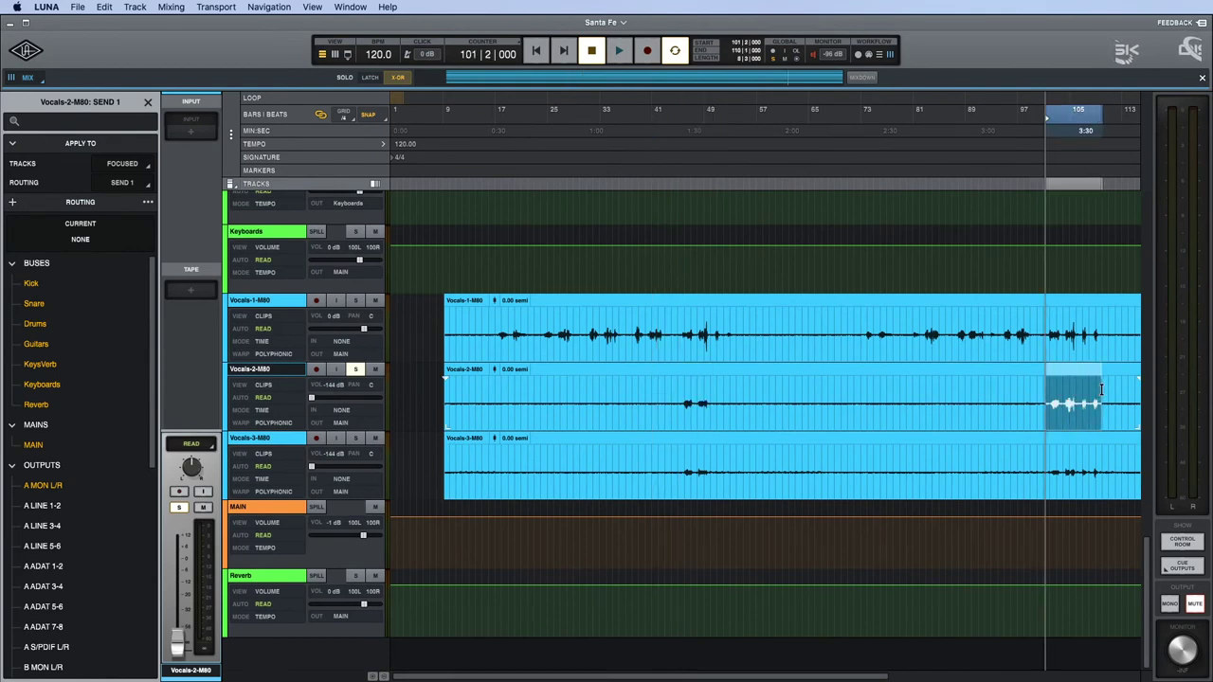
Play the selected passage in the mixer view, raise the Vocals-2-M80 fader to about the Vocals-1-M80 fader's position, and stop playback.
key("space")
key("super+equal")
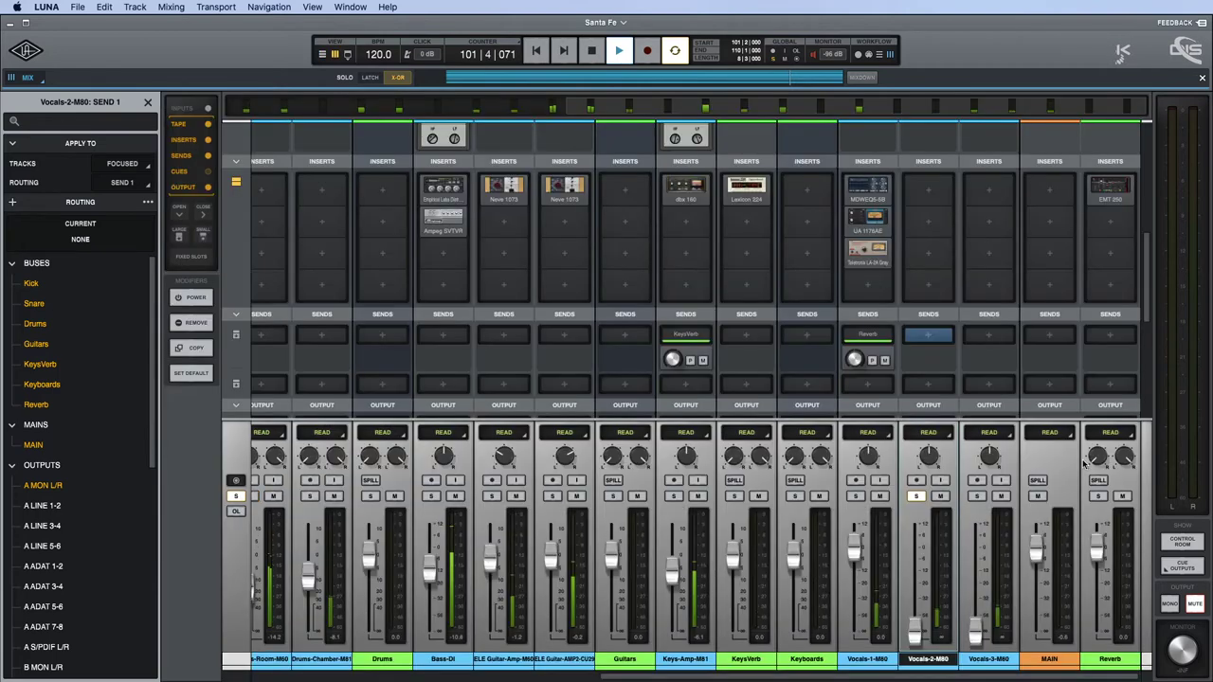
left_click_drag(915, 631, 917, 556)
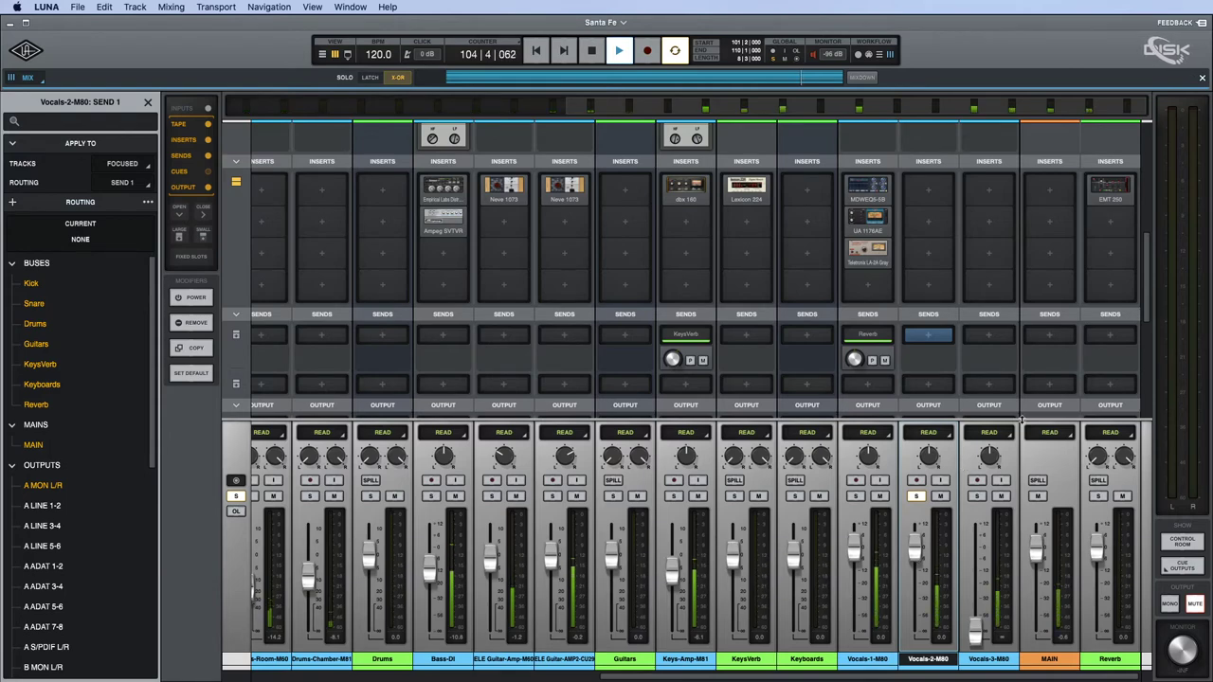
scroll(1023, 375, "up", 5)
scroll(1022, 374, "down", 5)
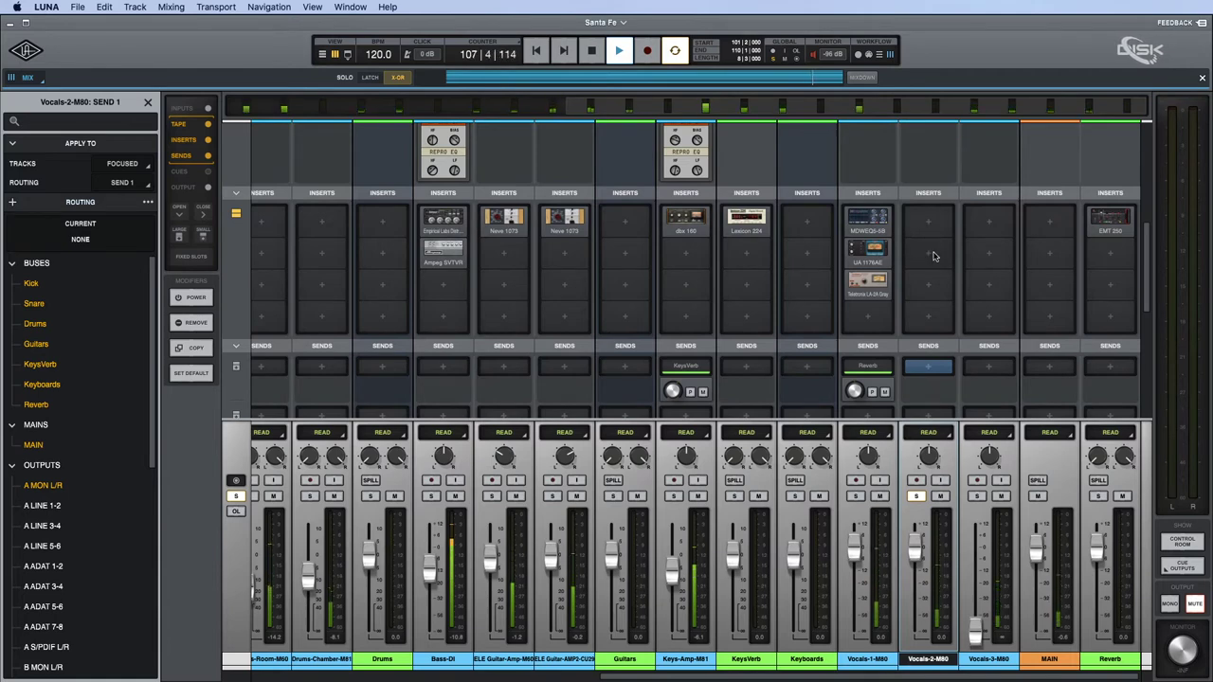
key("space")
Copy the MDWEQ5-5B from Vocals-1-M80 to Vocals-2-M80, set its 6.00 kHz gain to 0.0 dB, audition it, and close it with playback stopped.
left_click_drag(879, 223, 929, 224)
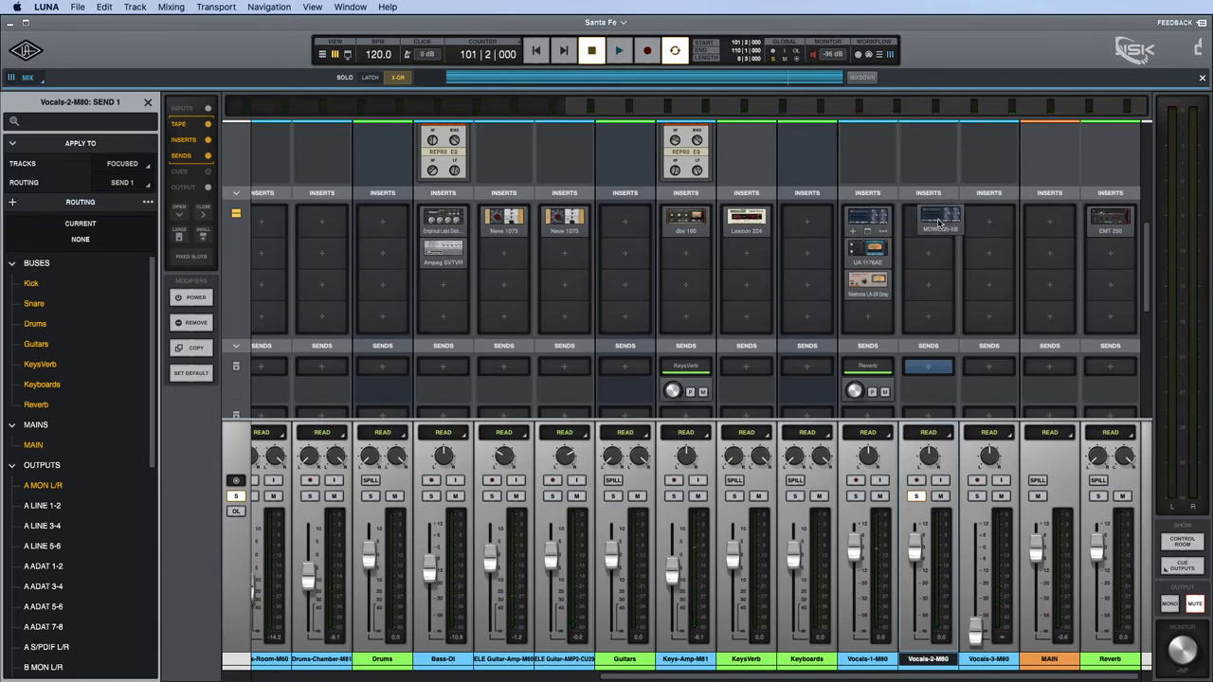
left_click(941, 223)
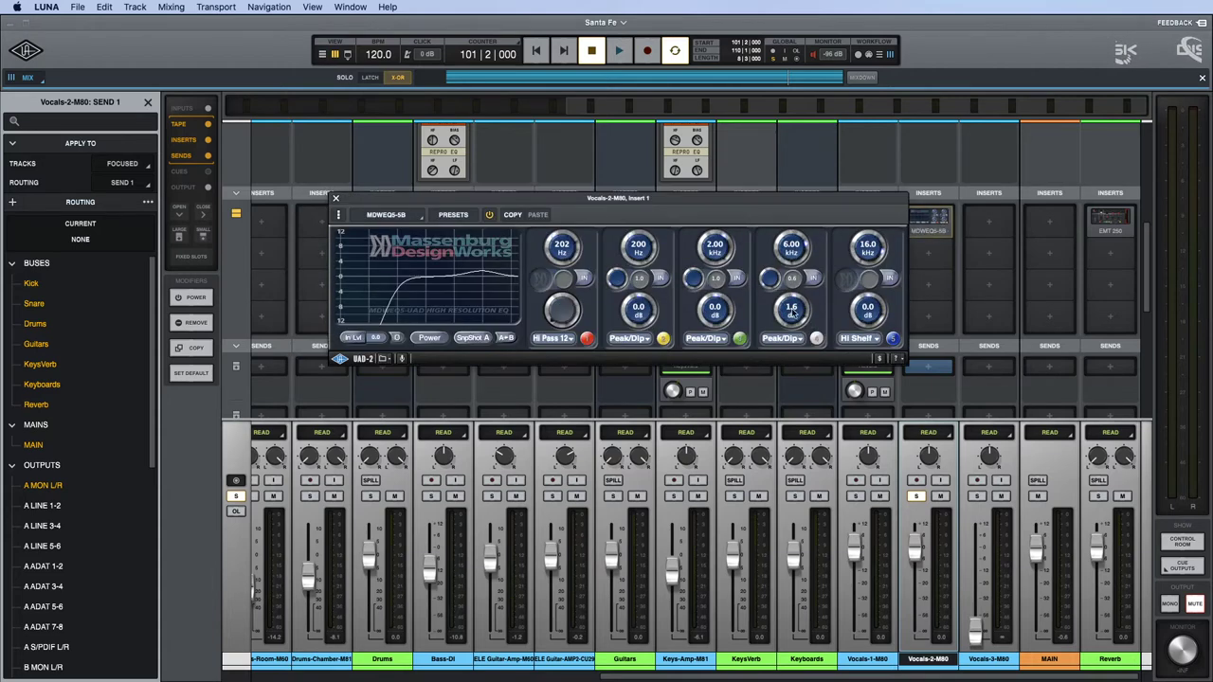
key("space")
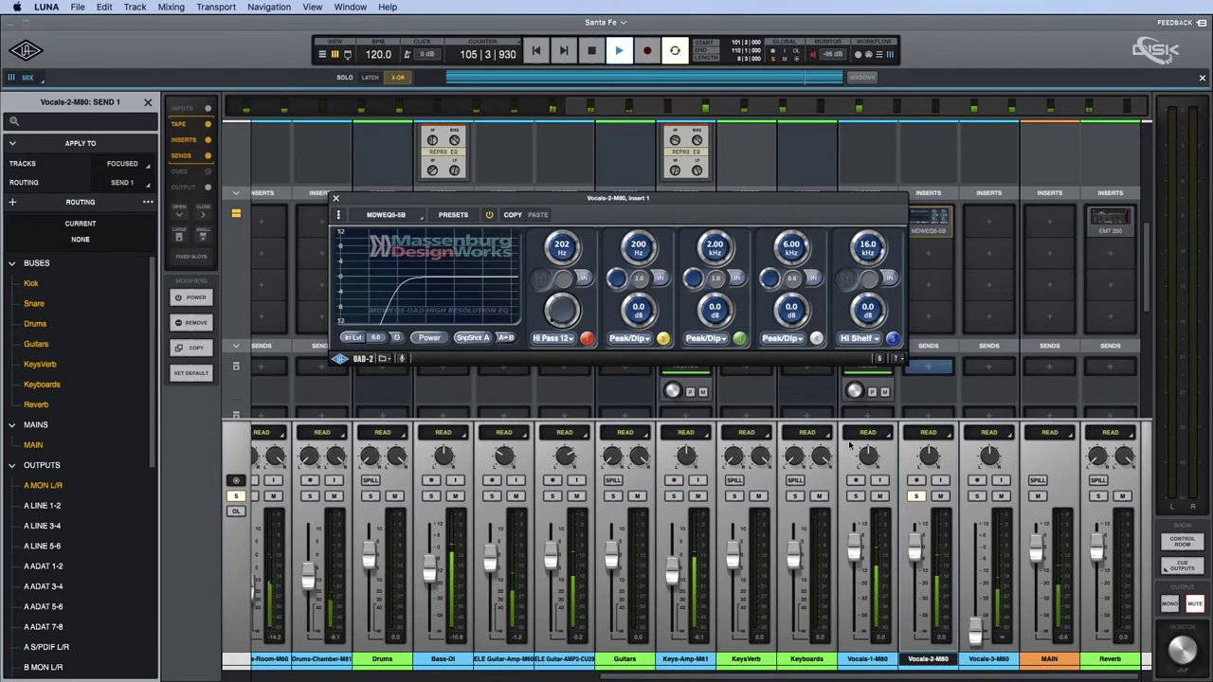
left_click(336, 201)
key("space")
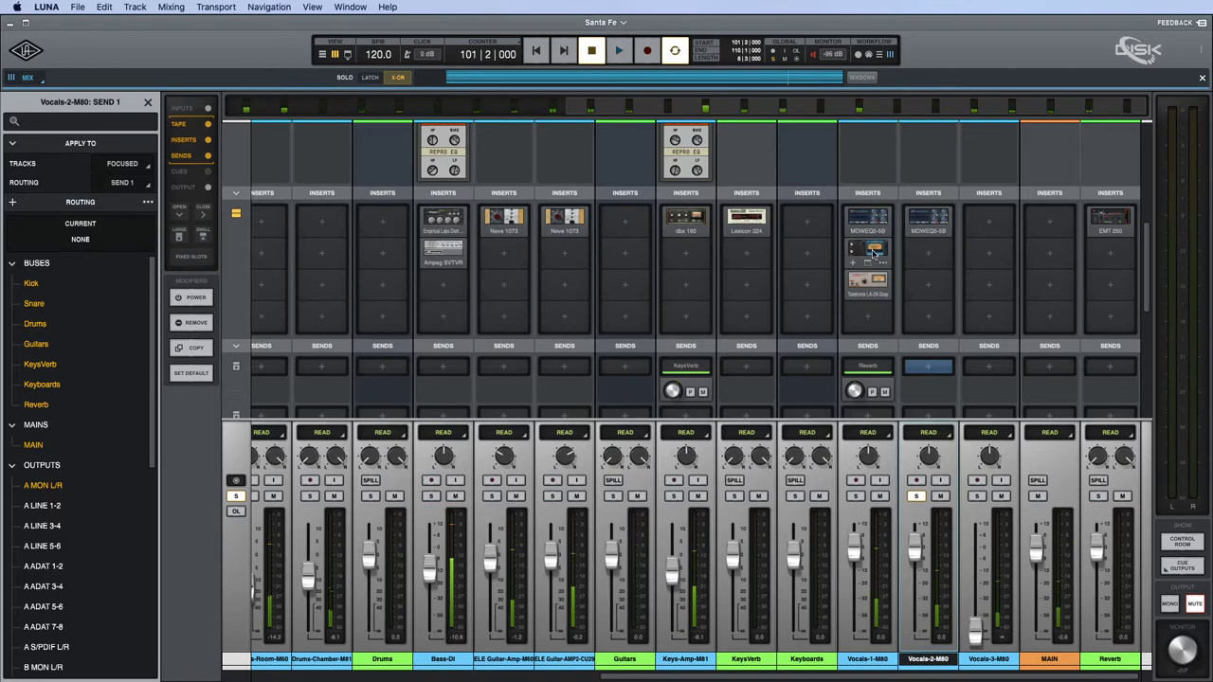
Copy the UA 1176AE and Teletronix LA-2A Gray from Vocals-1-M80 to Vocals-2-M80, and lower the Vocals-2-M80 fader slightly during playback.
left_click_drag(926, 253, 928, 251)
left_click_drag(870, 285, 928, 282)
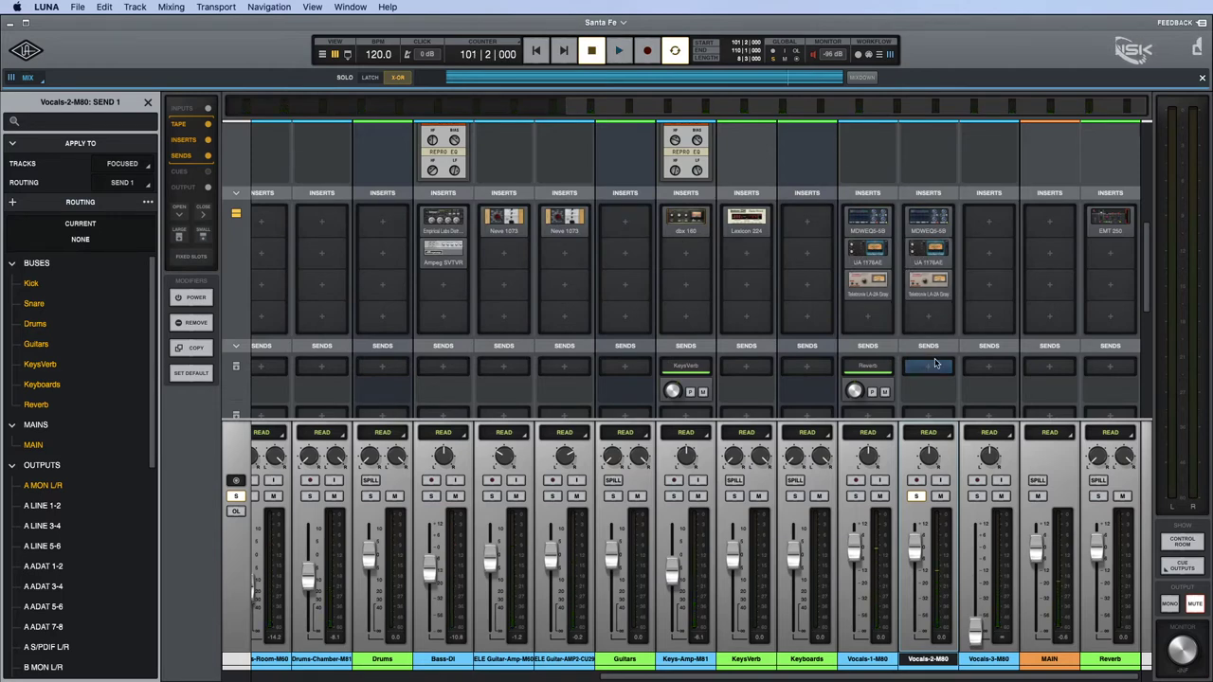
key("space")
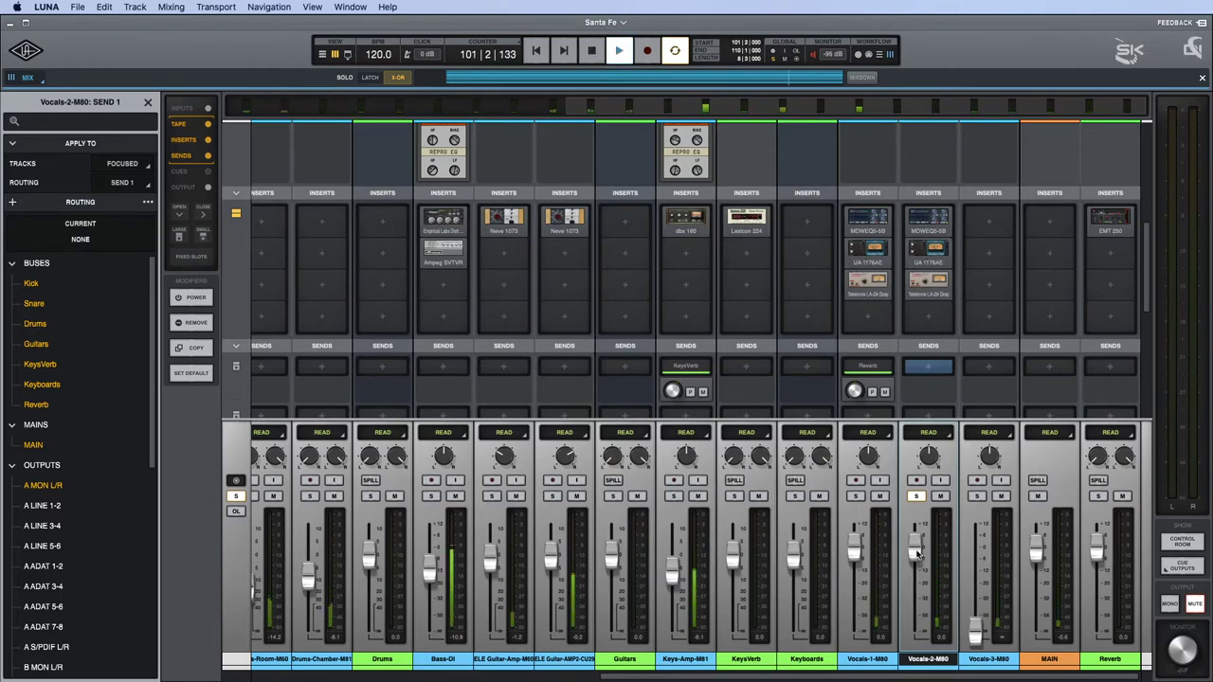
left_click_drag(918, 566, 916, 562)
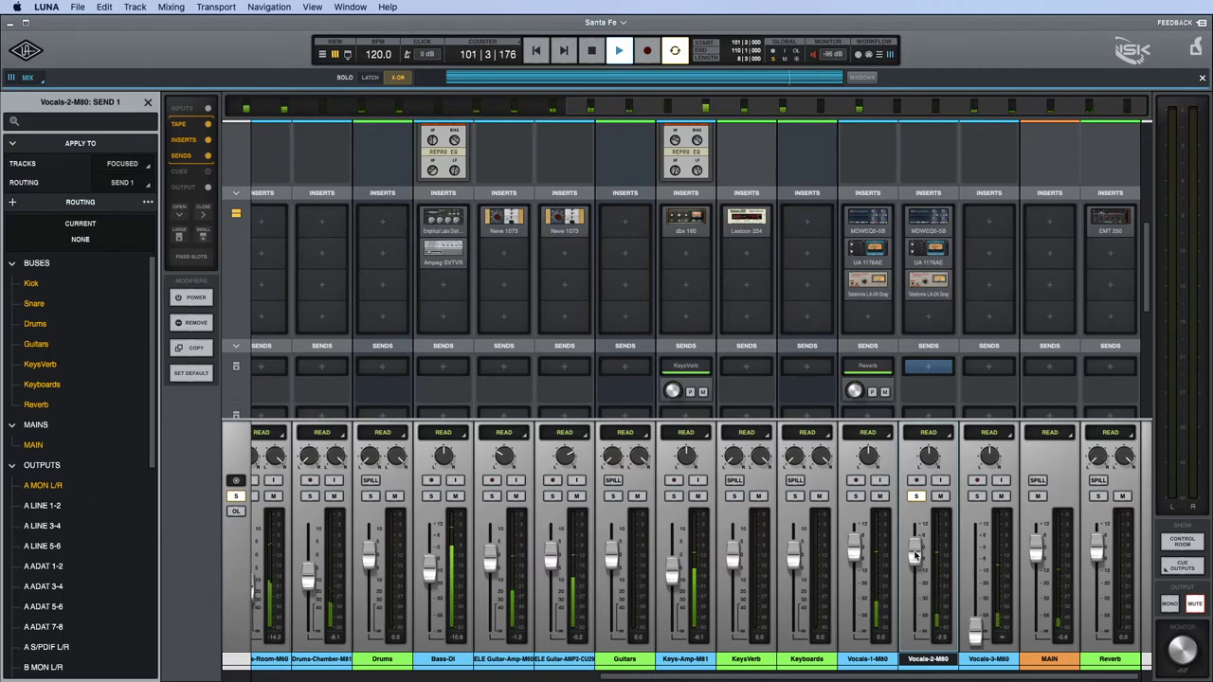
Search the plug-ins for "ess" and insert the Oxford SuprEsser DS in the fourth slot of Vocals-2-M80.
mouse_move(932, 224)
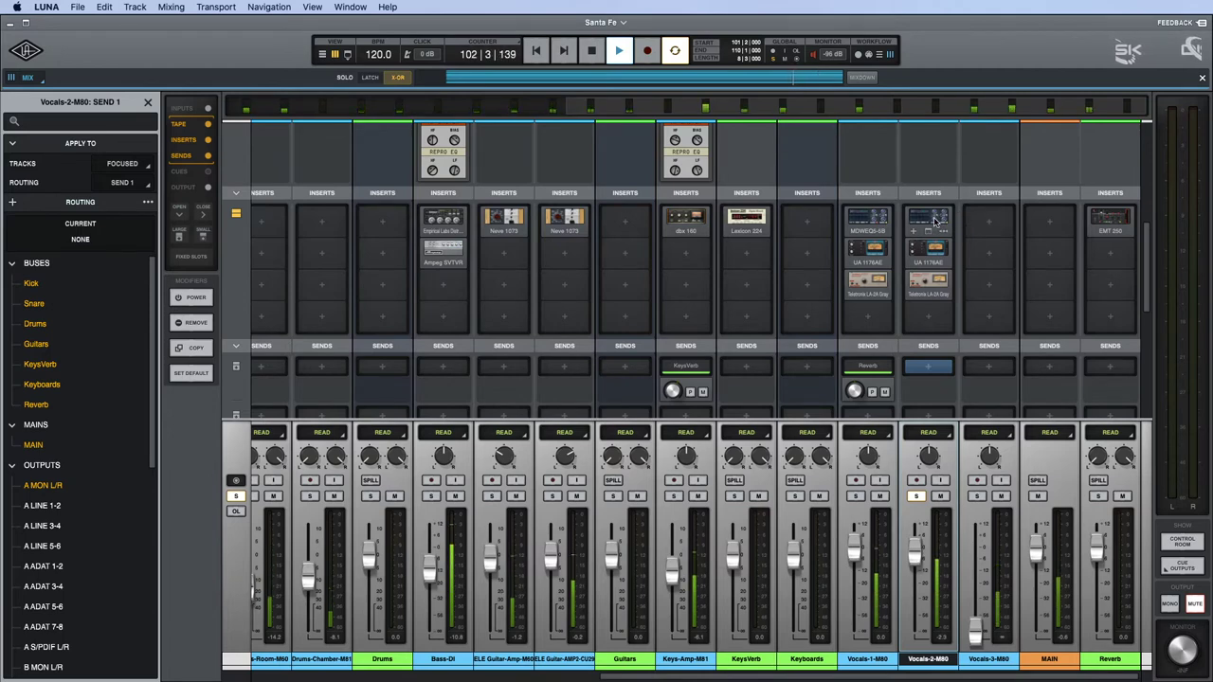
left_click(929, 319)
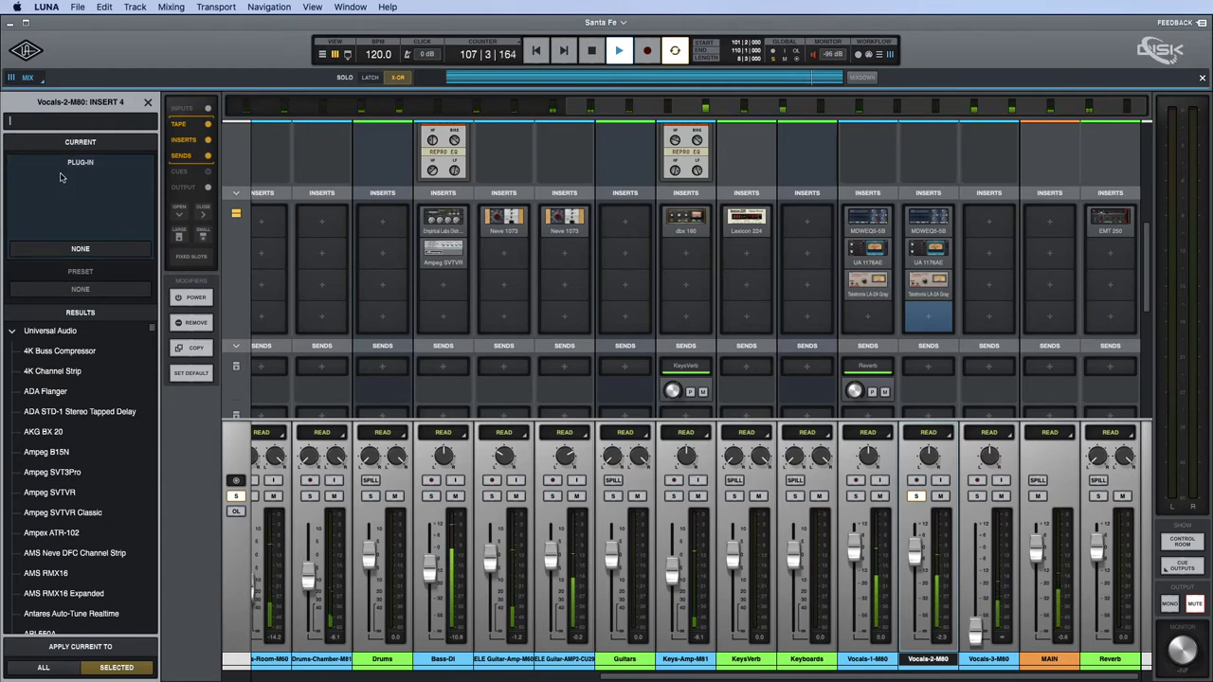
type("de")
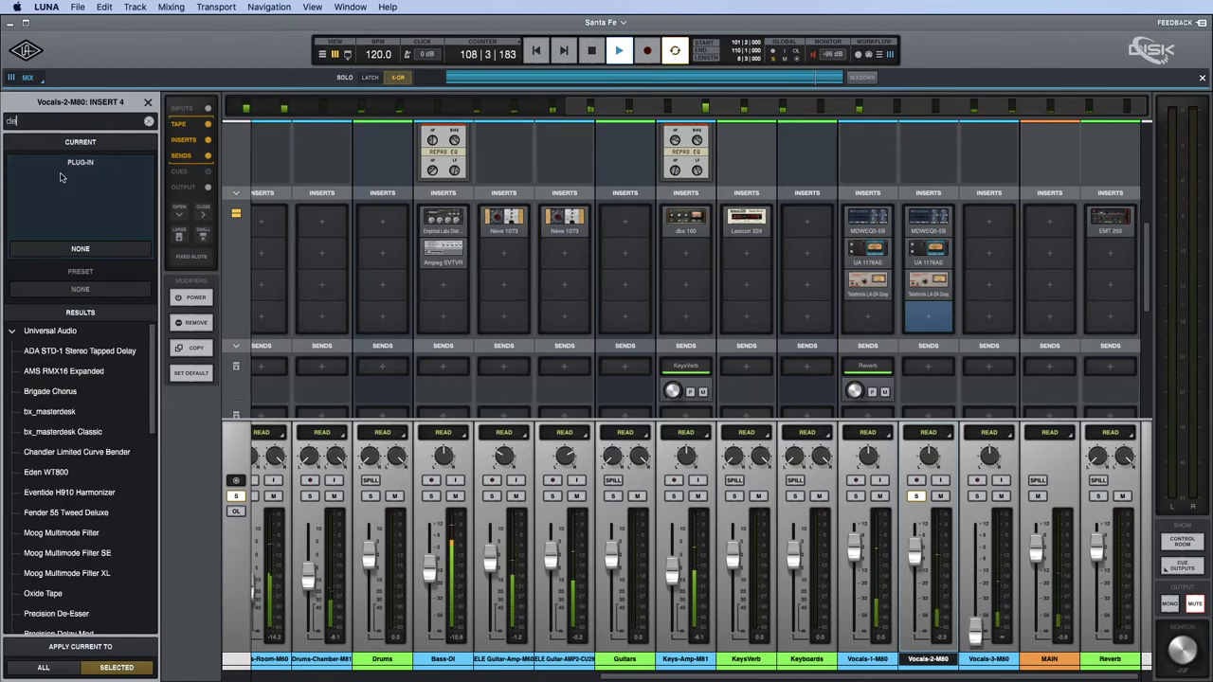
key("BackSpace")
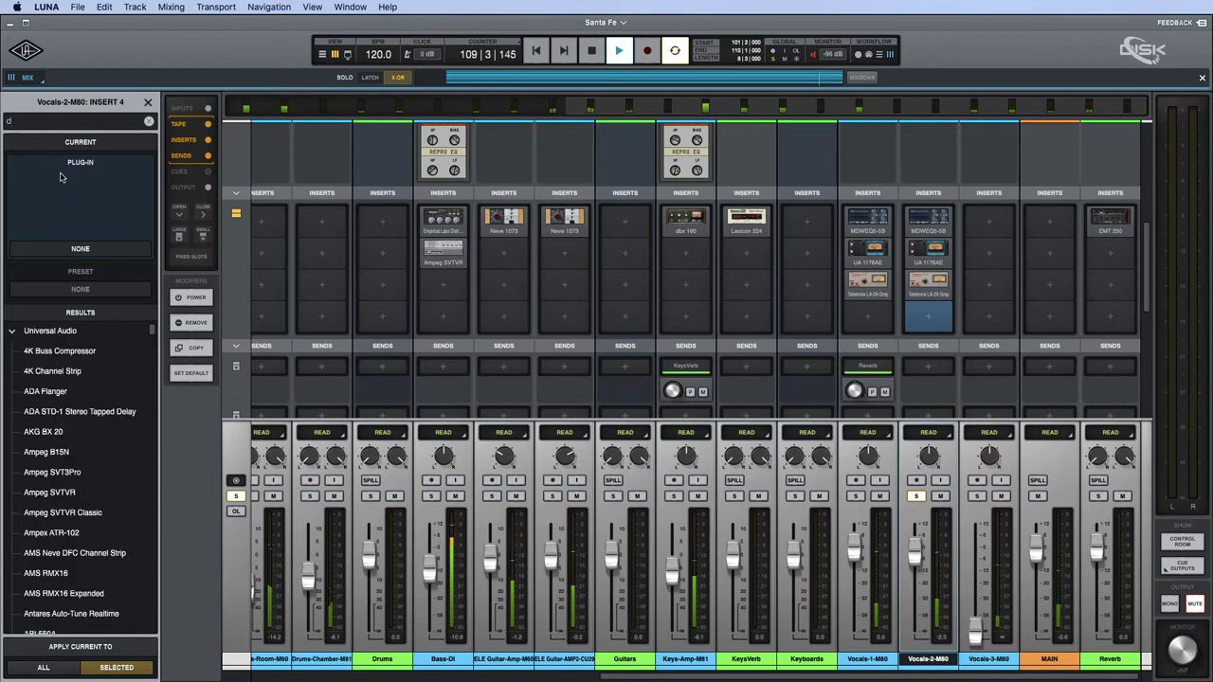
type("ess")
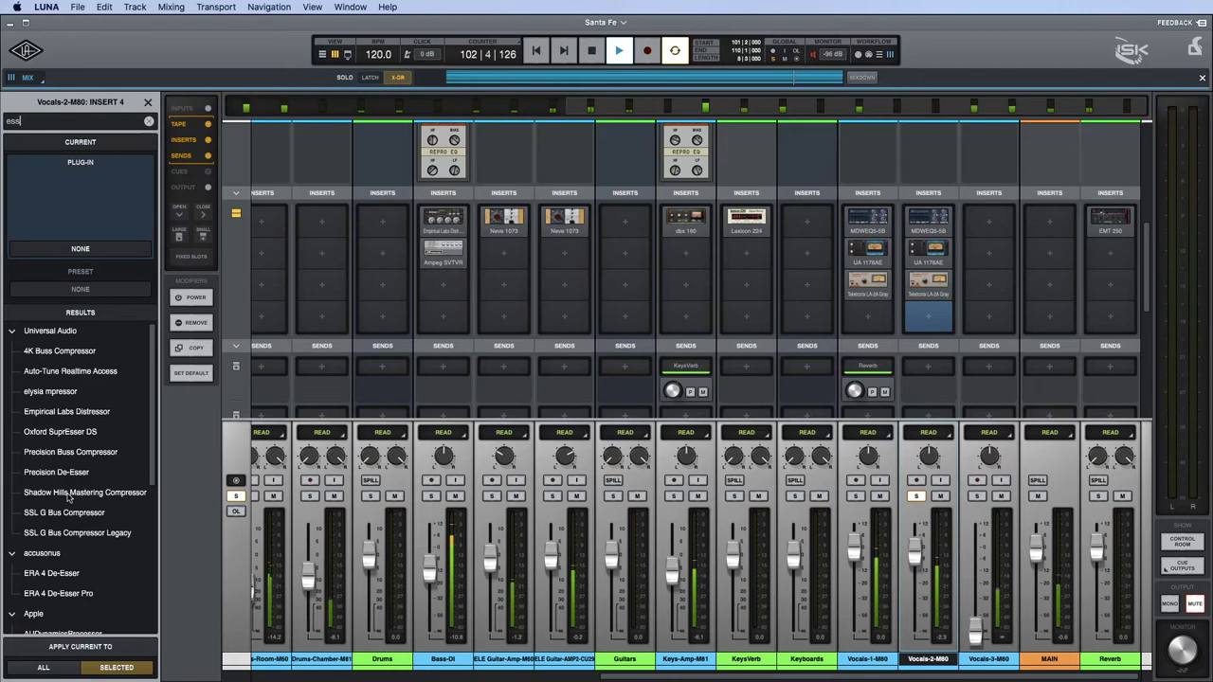
left_click(59, 431)
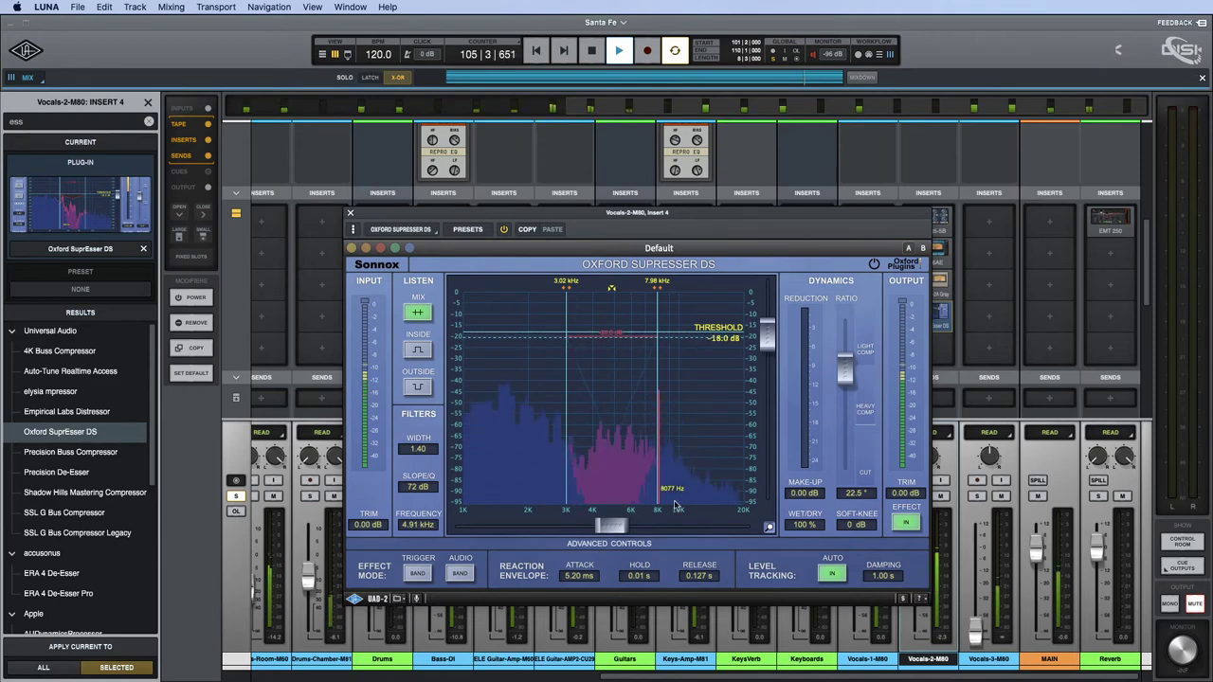
Set the Oxford SuprEsser DS frequency to about 8.01 kHz and its threshold to about -26.4 dB while looping the vocal.
left_click_drag(614, 527, 656, 531)
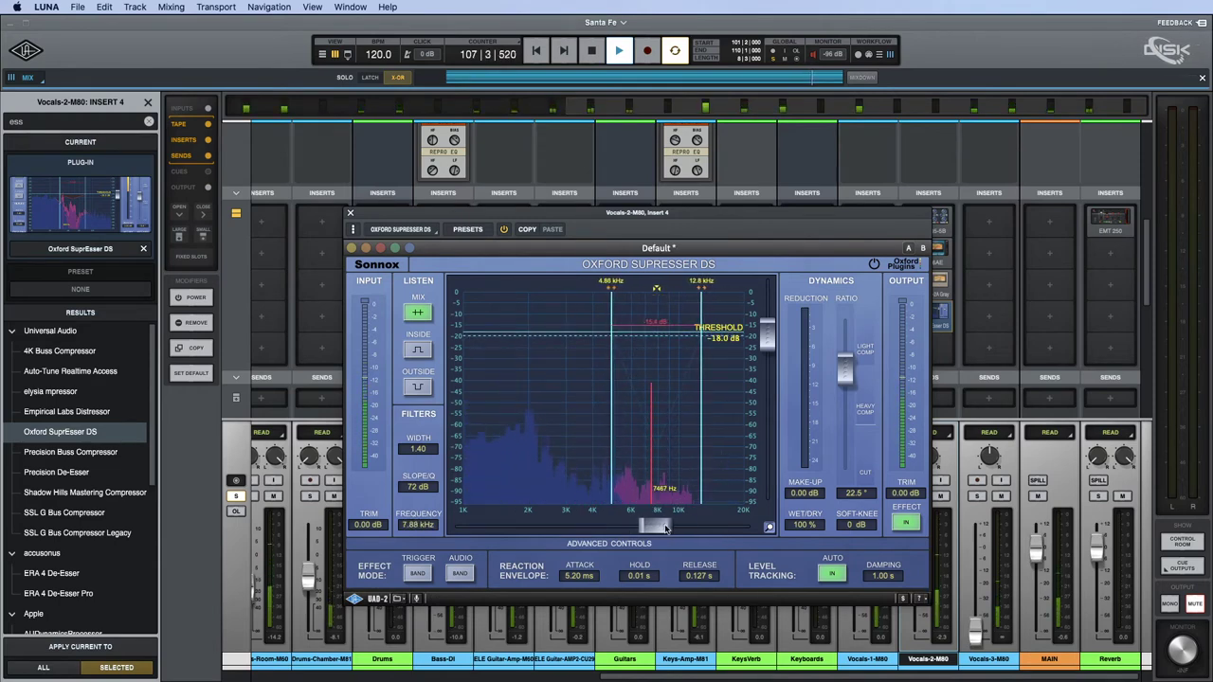
left_click_drag(772, 345, 771, 362)
key("space")
key("space")
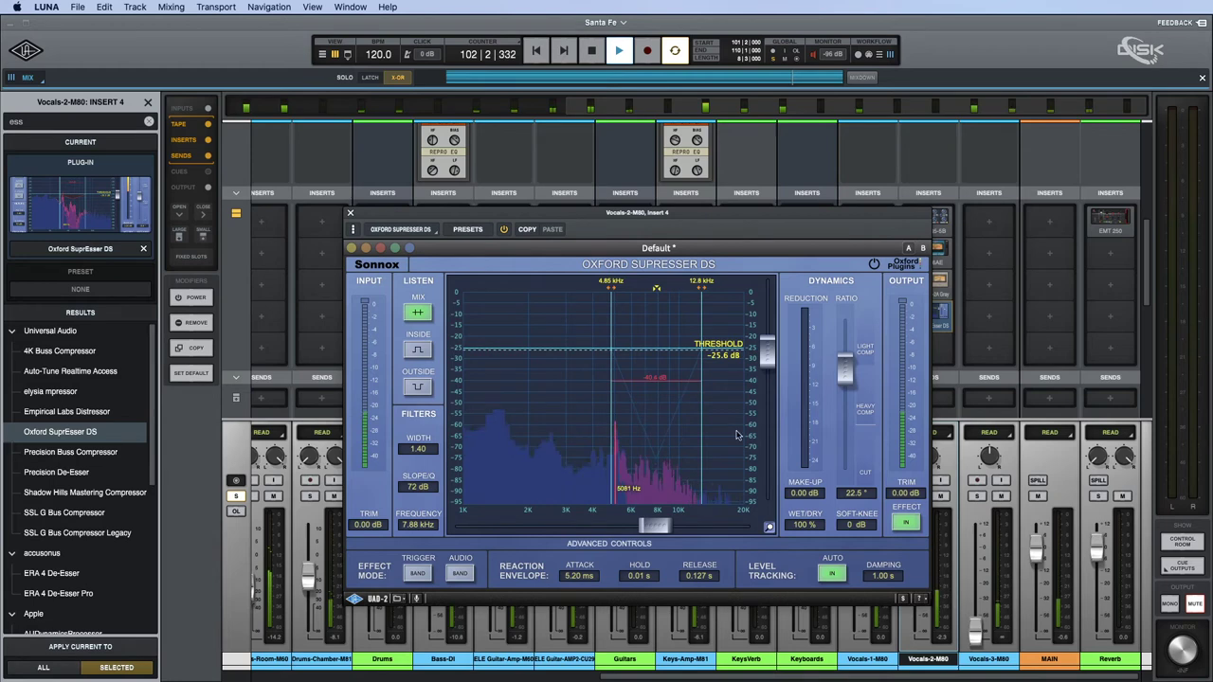
left_click_drag(766, 363, 766, 370)
left_click_drag(659, 527, 662, 527)
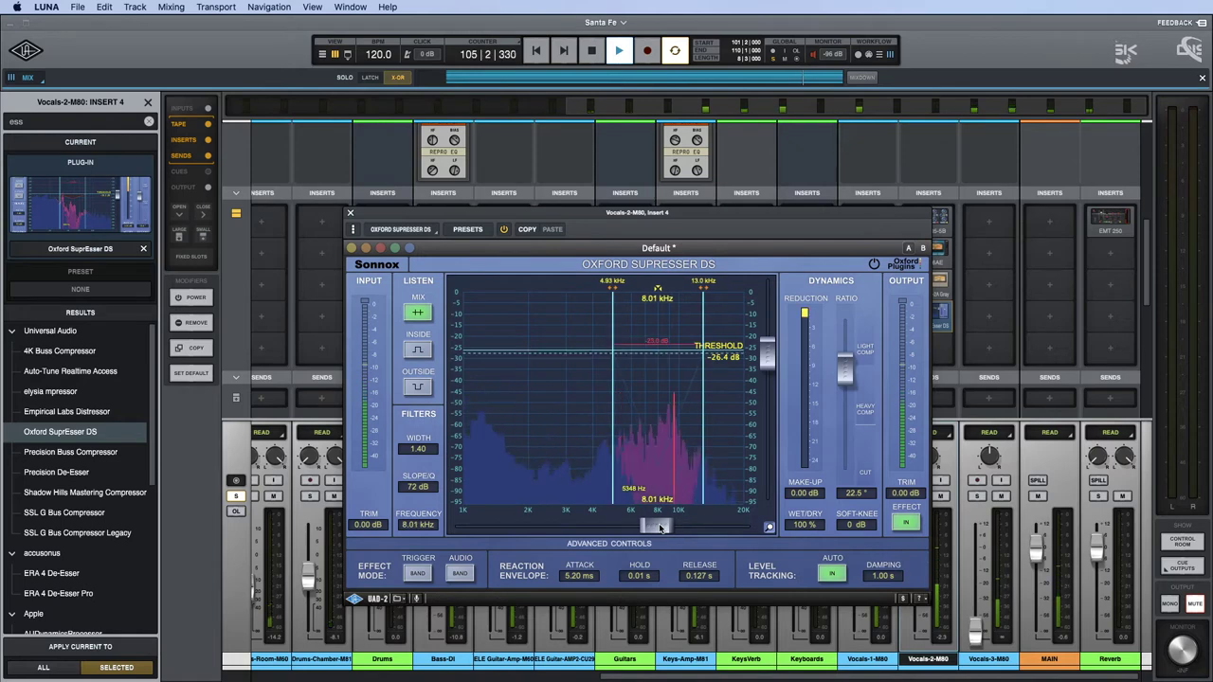
Lower the Oxford SuprEsser DS threshold slightly, then close the plug-in and stop playback.
left_click_drag(767, 354, 770, 360)
key("Escape")
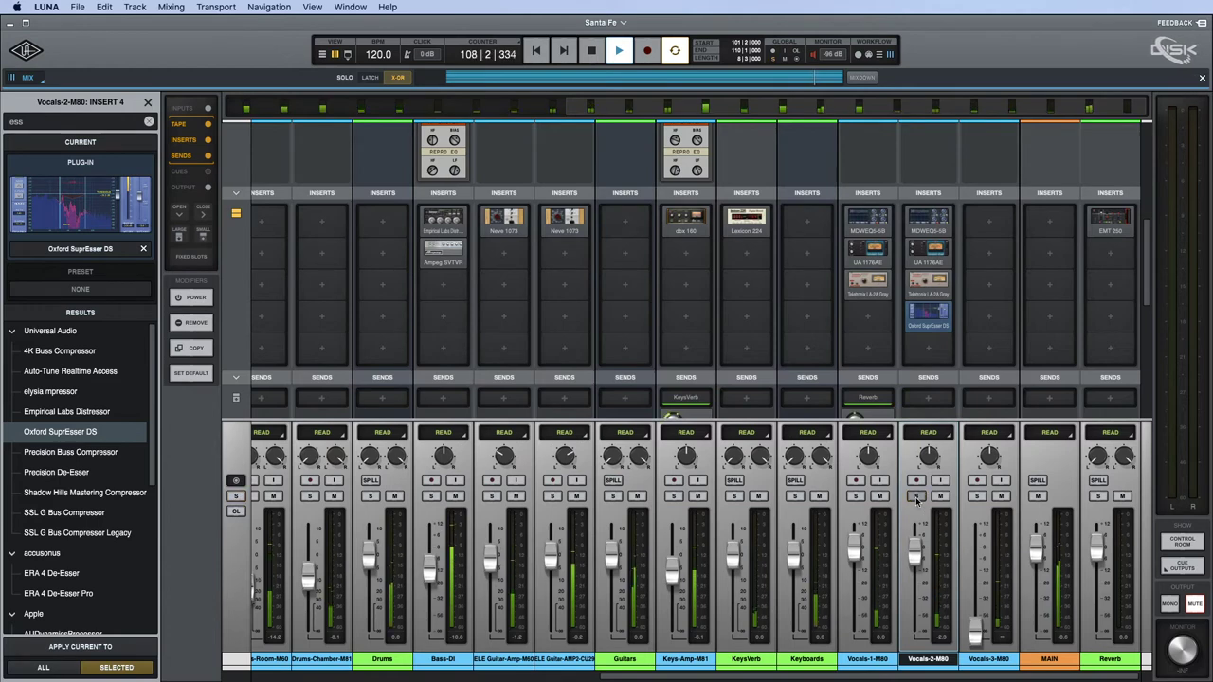
key("space")
Solo Vocals-3-M80 and raise its fader to about the height of the Vocals-2-M80 fader while auditioning the loop.
left_click(977, 496)
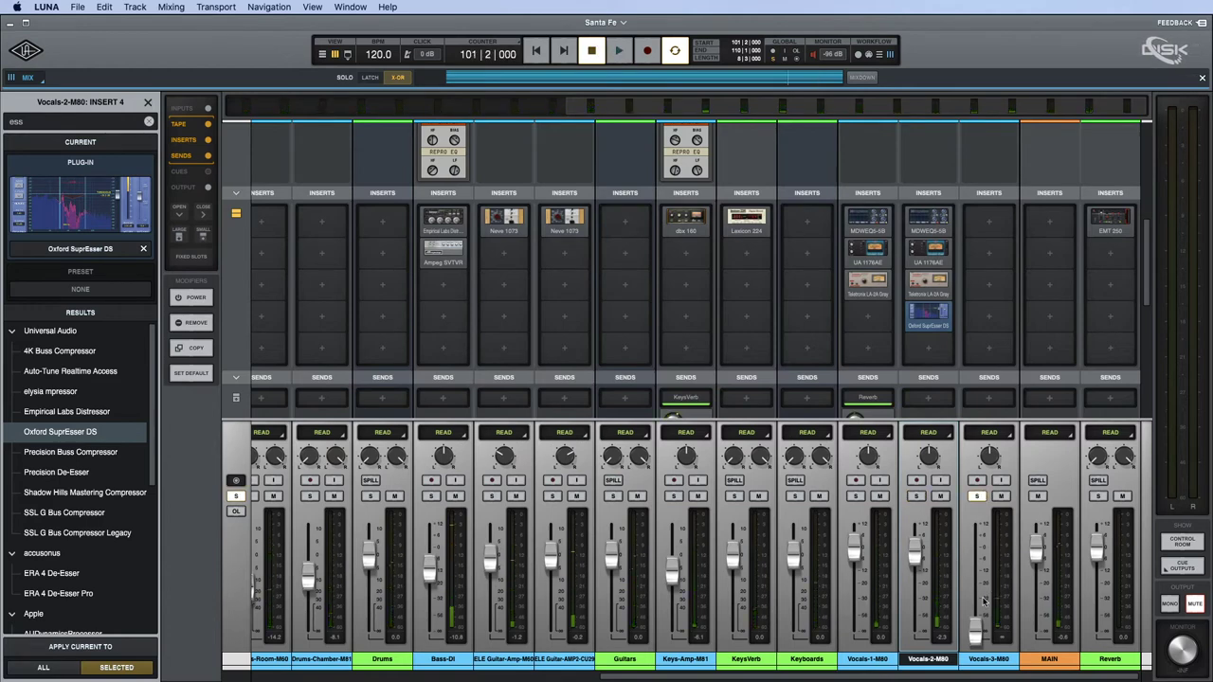
left_click_drag(973, 632, 982, 567)
key("space")
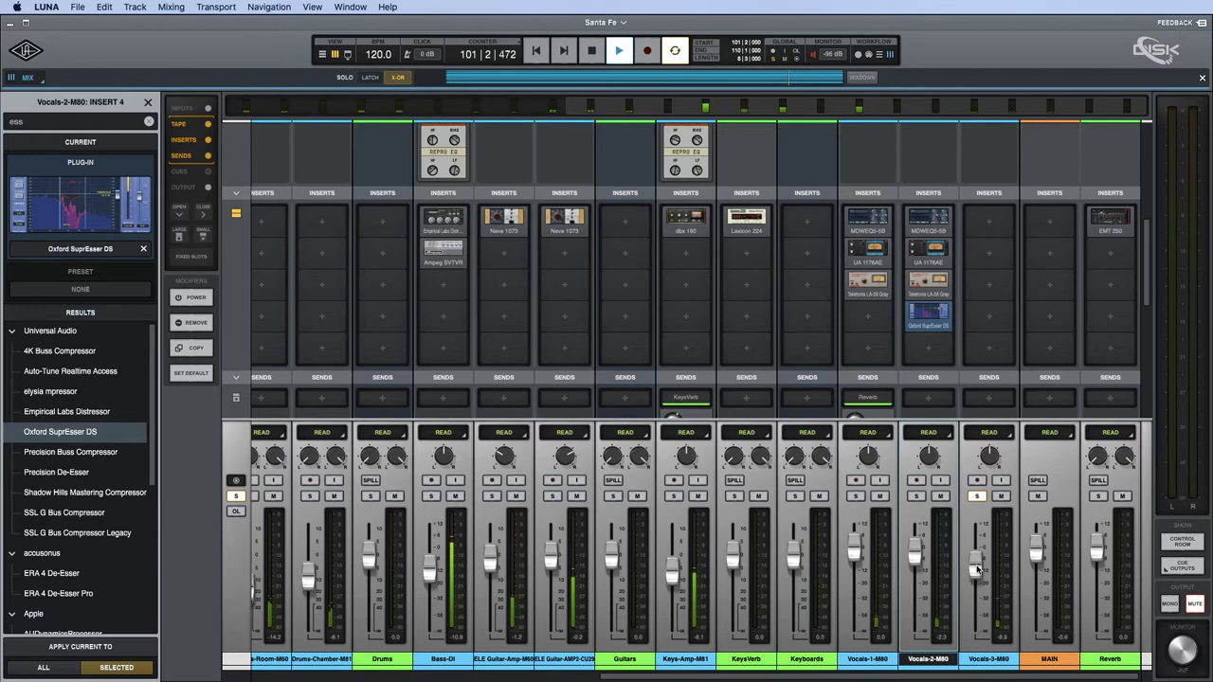
left_click_drag(977, 563, 975, 556)
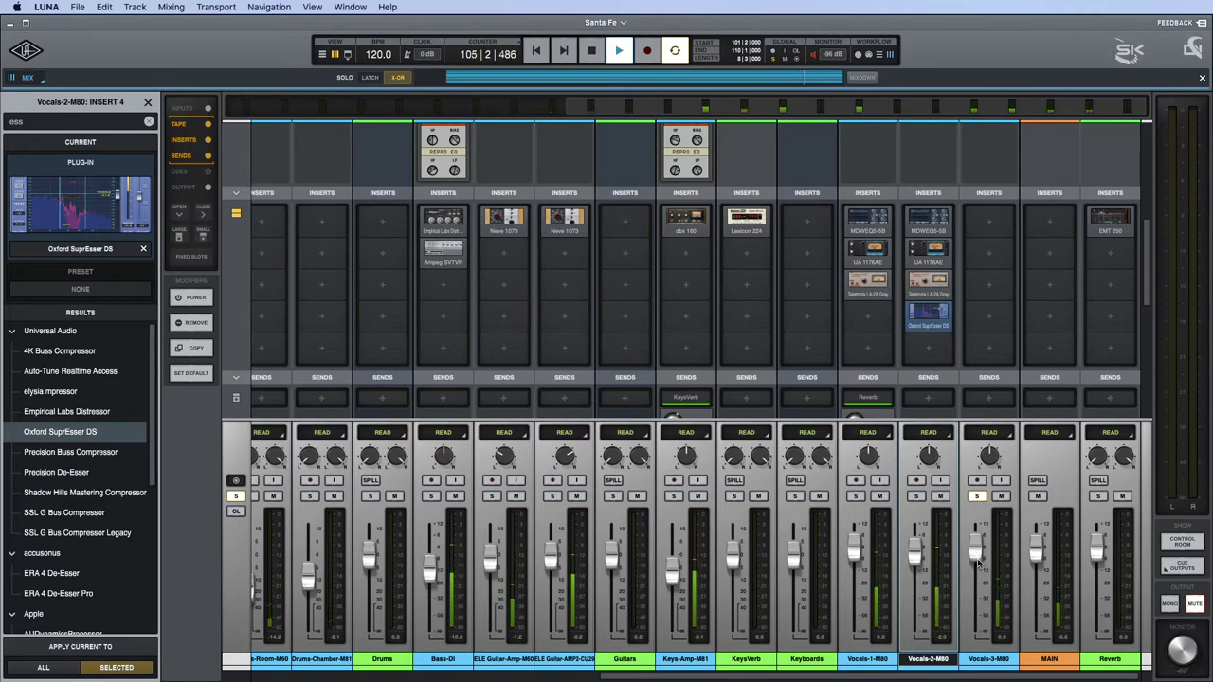
key("space")
Copy the MDWEQ5-5B from Vocals-2-M80 to Vocals-3-M80 and set its high-pass frequency to 200 Hz during playback.
left_click_drag(928, 218, 992, 224)
left_click(990, 224)
left_click_drag(595, 277, 595, 303)
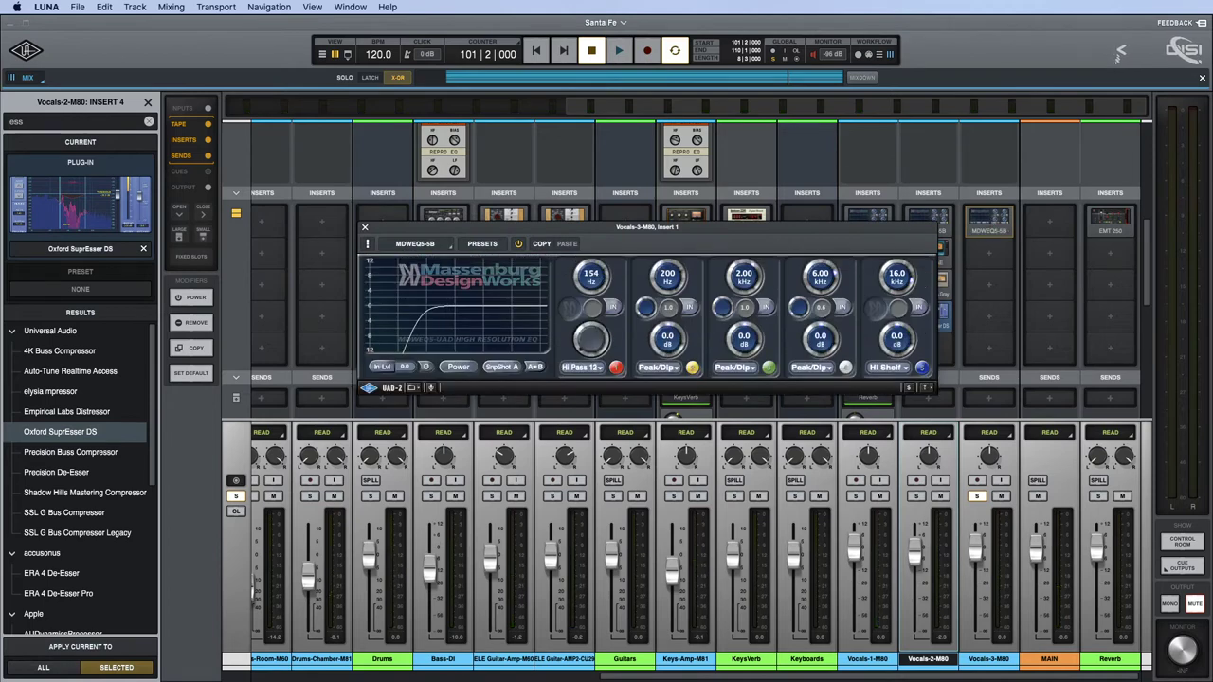
key("space")
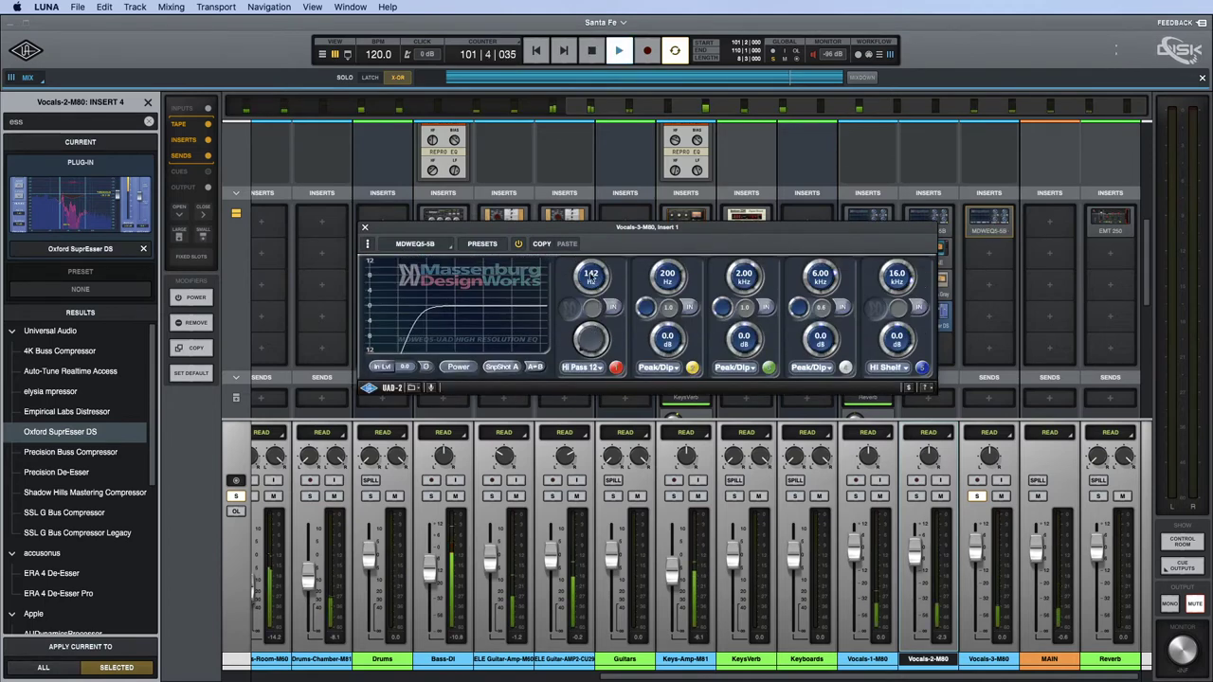
left_click_drag(591, 278, 591, 268)
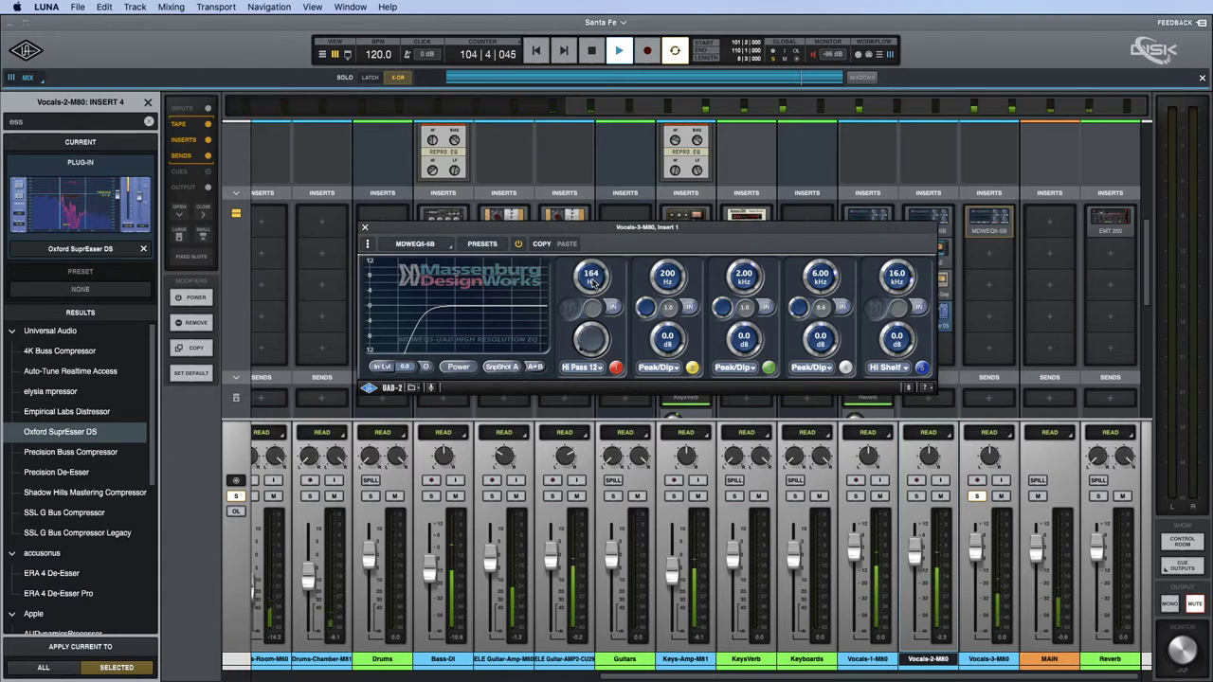
left_click_drag(593, 281, 596, 279)
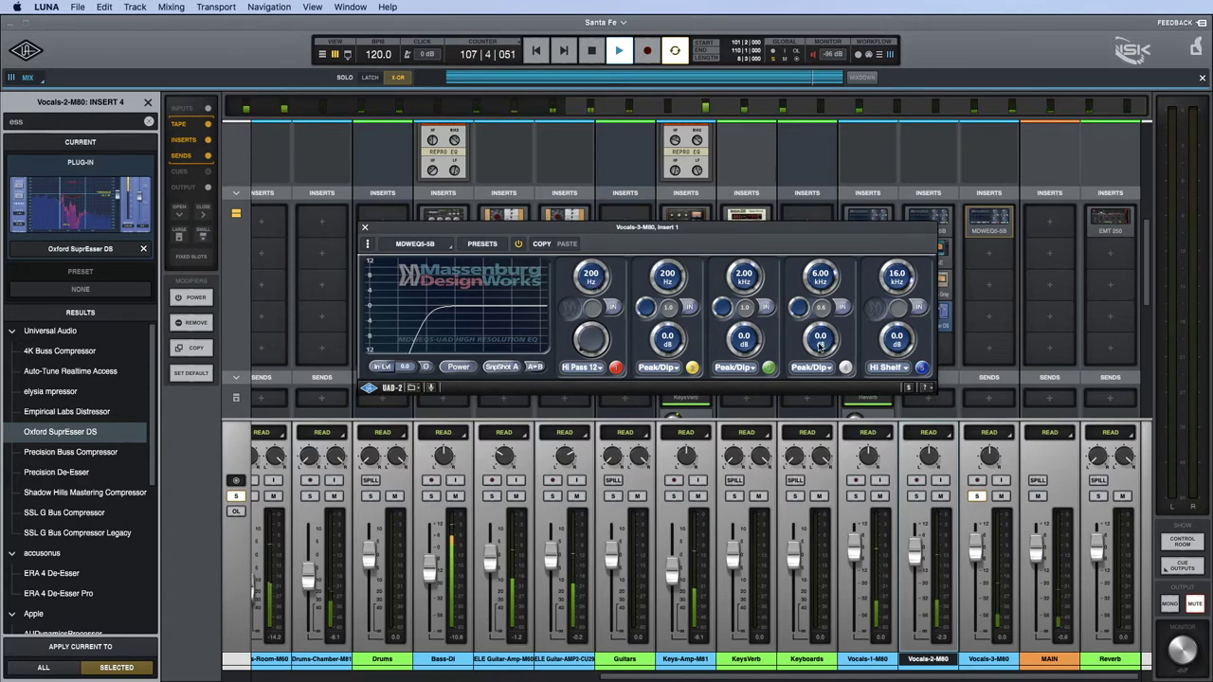
Set the fourth band of the Vocals-3-M80 MDWEQ5-5B to 6.56 kHz with a 1.8 dB gain.
left_click_drag(820, 346, 821, 337)
left_click_drag(821, 276, 821, 286)
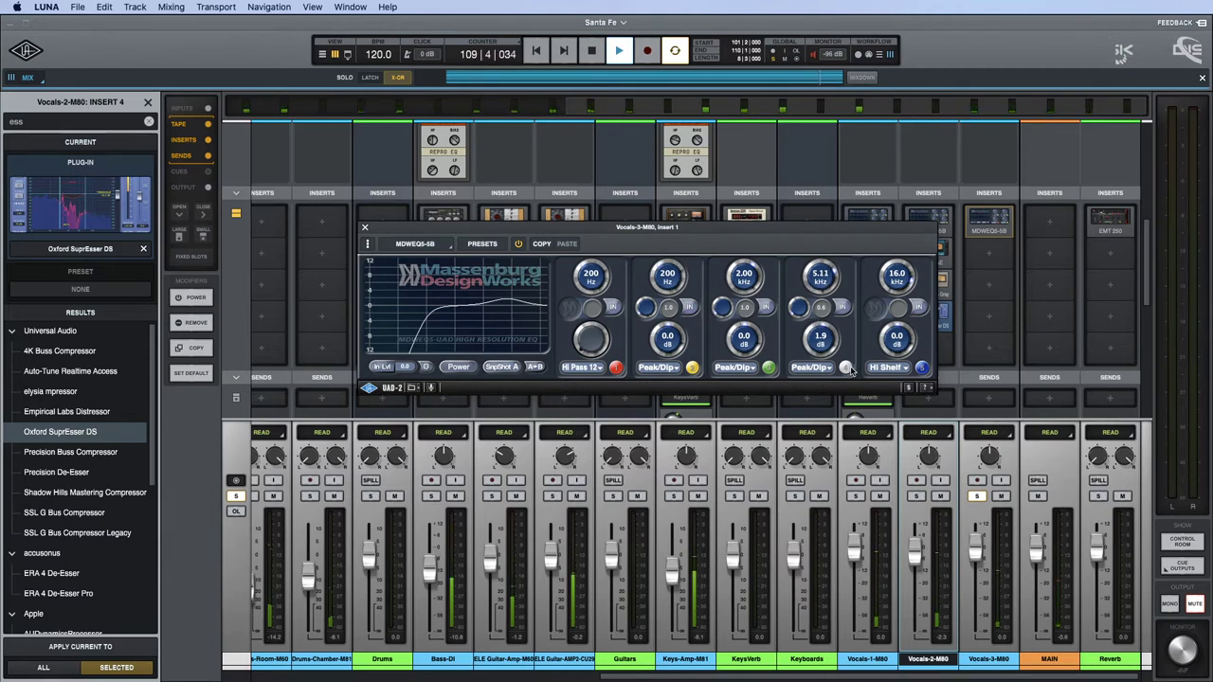
left_click_drag(821, 343, 820, 324)
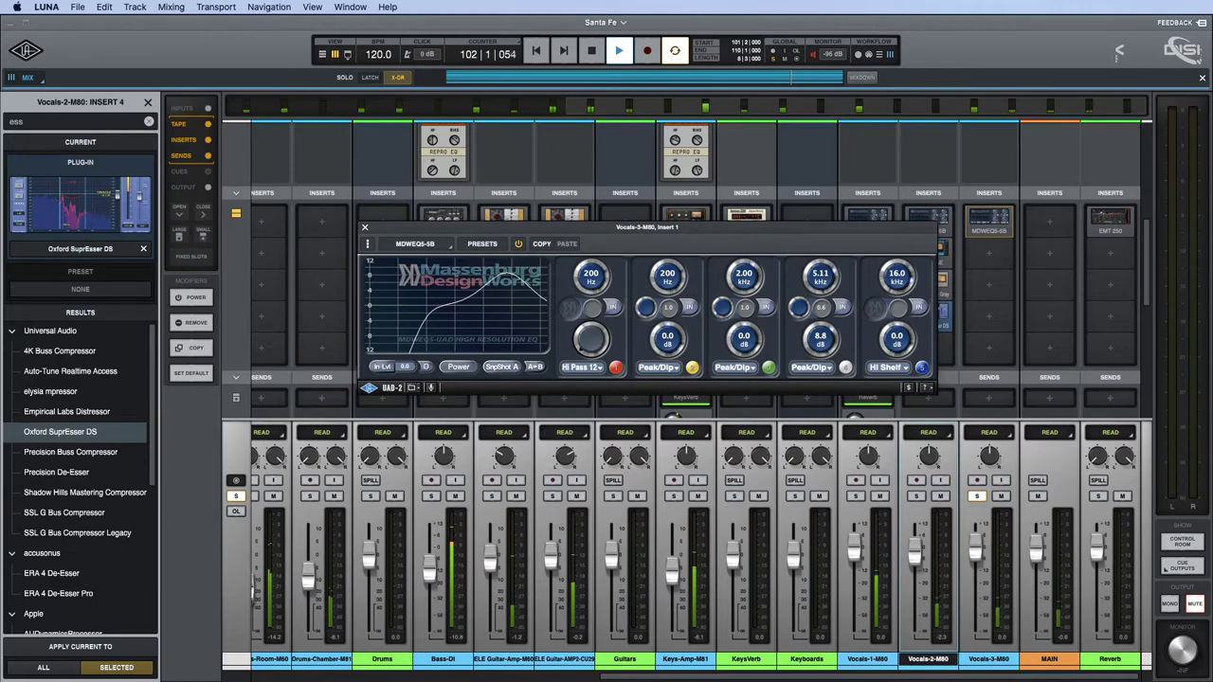
mouse_move(821, 274)
left_mouse_down()
mouse_move(821, 292)
mouse_move(821, 269)
left_mouse_up()
key("space")
left_click_drag(821, 342, 820, 355)
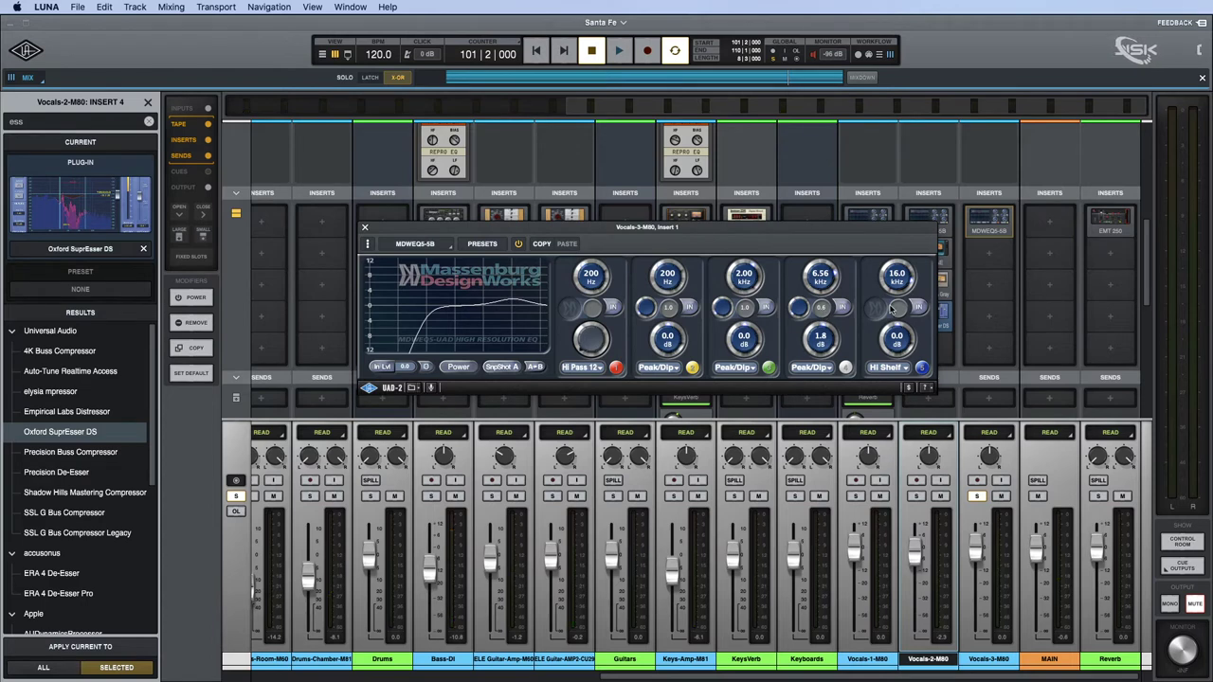
Set the 16.0 kHz high shelf of the Vocals-3-M80 MDWEQ5-5B to -2.3 dB while auditioning, and close the plug-in.
left_click_drag(897, 343, 896, 347)
key("space")
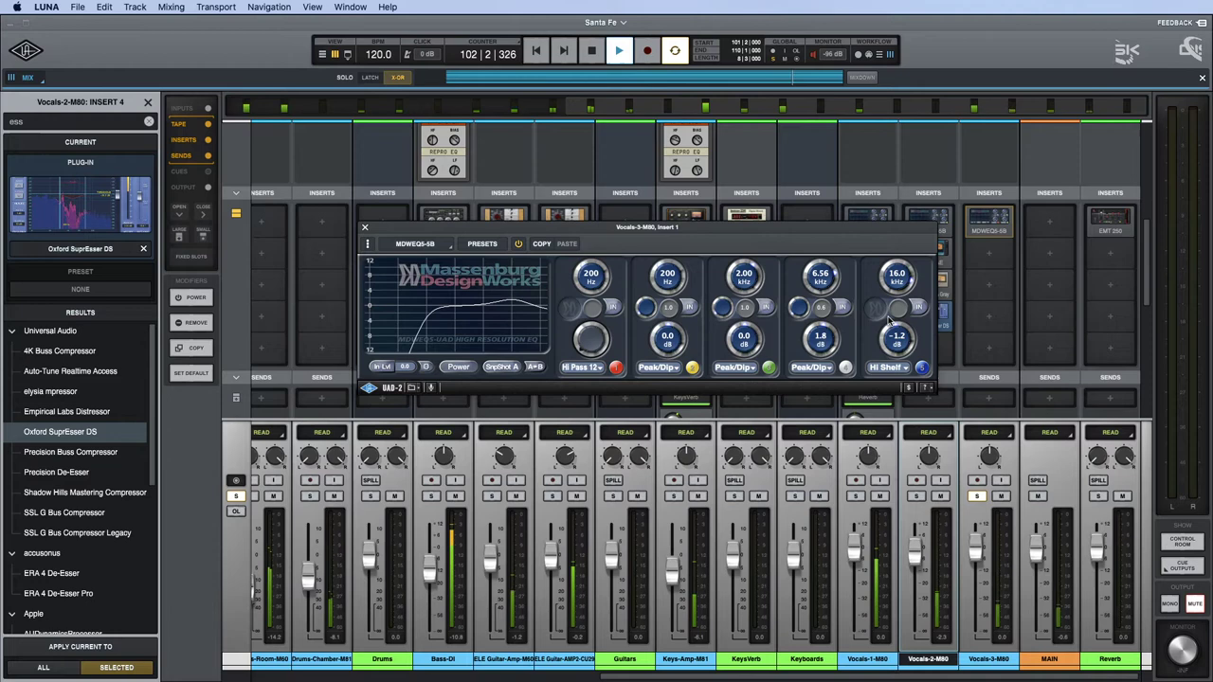
left_click_drag(897, 336, 897, 351)
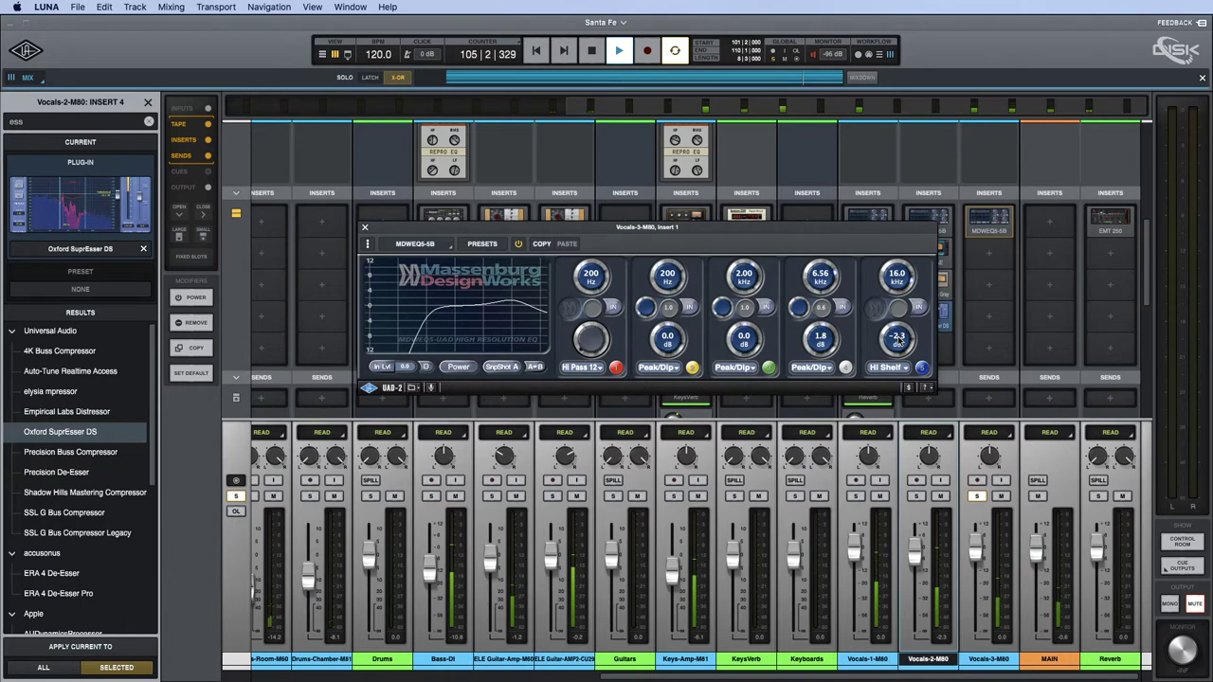
key("space")
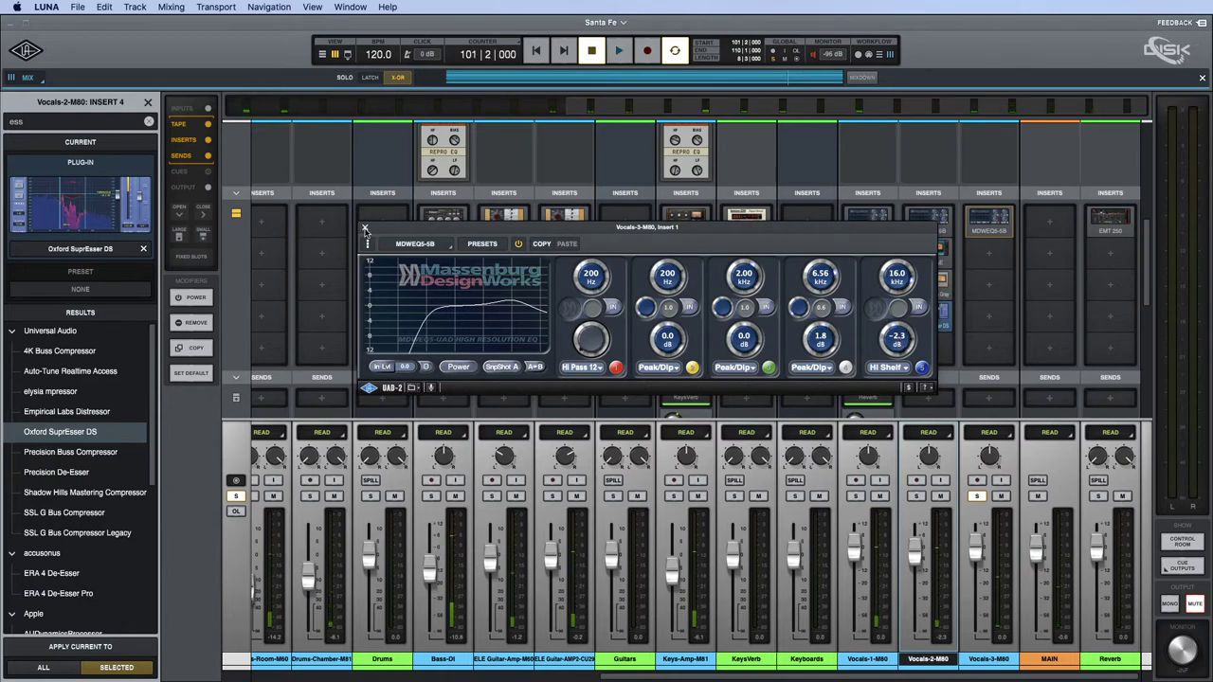
left_click(364, 231)
Copy the UA 1176AE and Teletronix LA-2A Gray from Vocals-2-M80 to Vocals-3-M80, audition them, and pull both tracks' faders fully down.
left_click_drag(928, 254, 991, 254)
left_click_drag(933, 283, 988, 283)
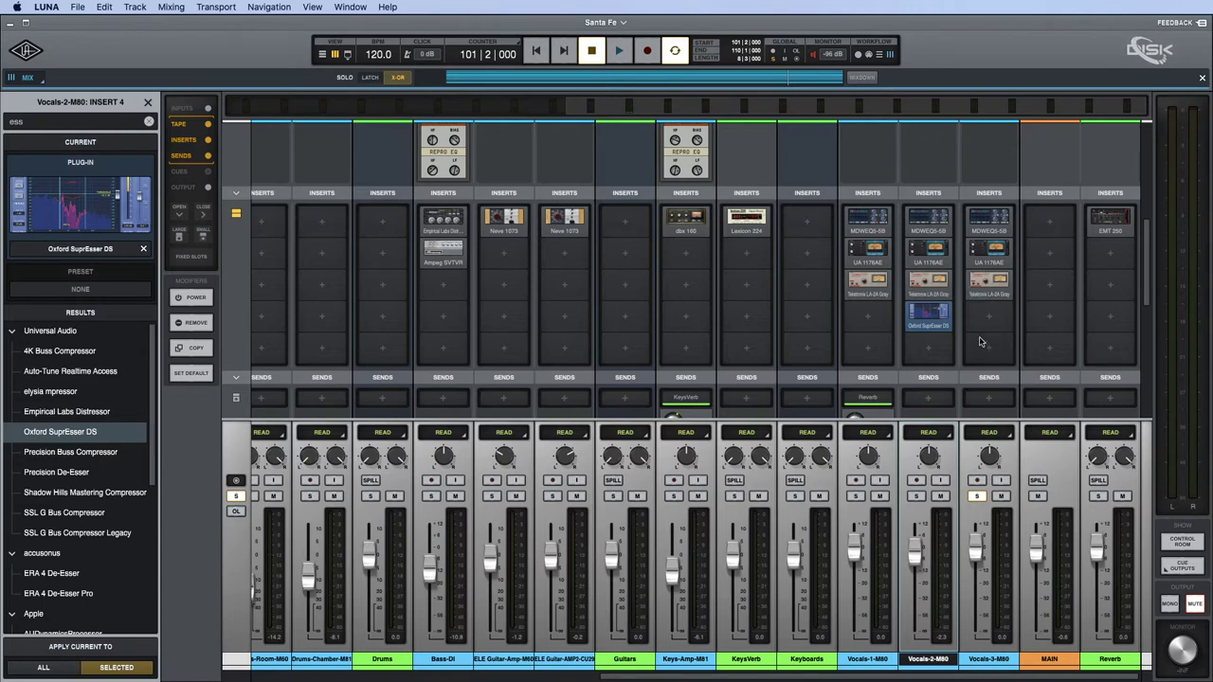
key("space")
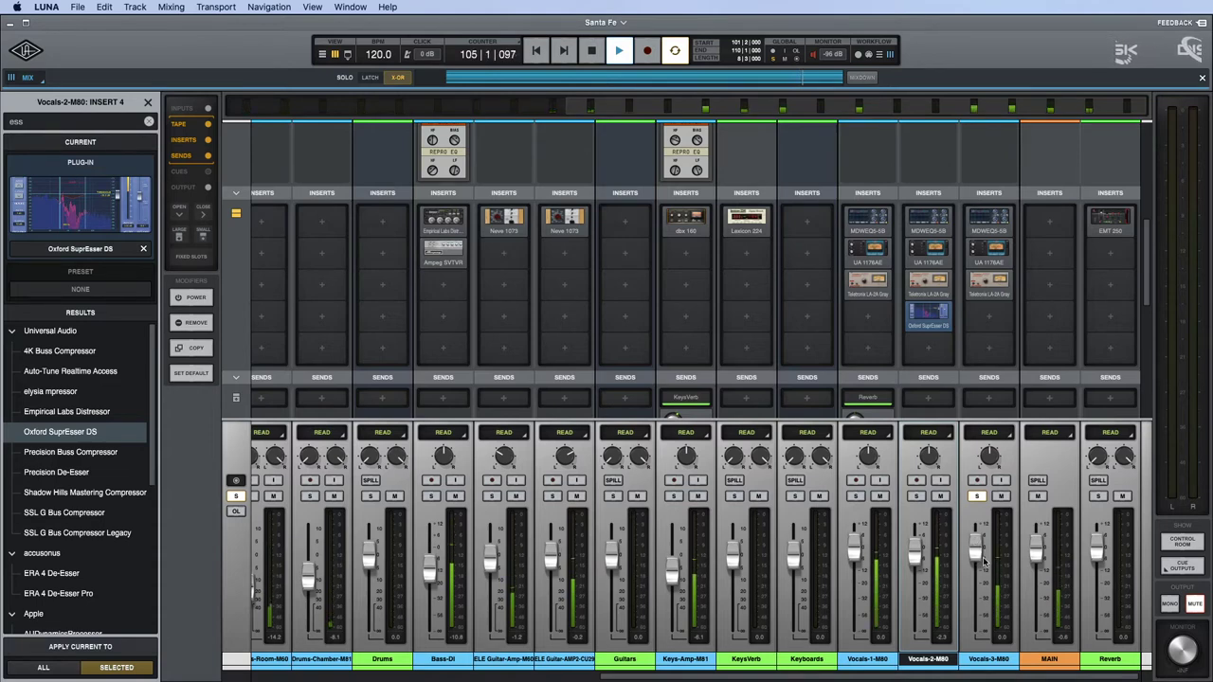
key("space")
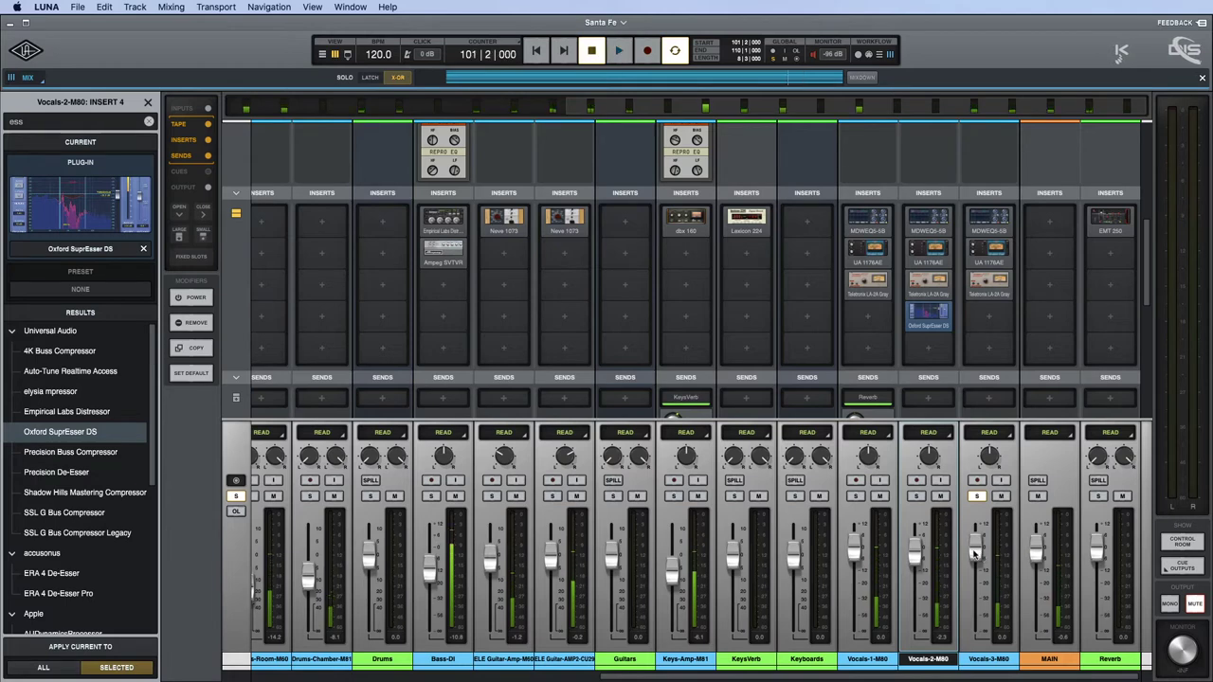
left_click_drag(909, 560, 912, 643)
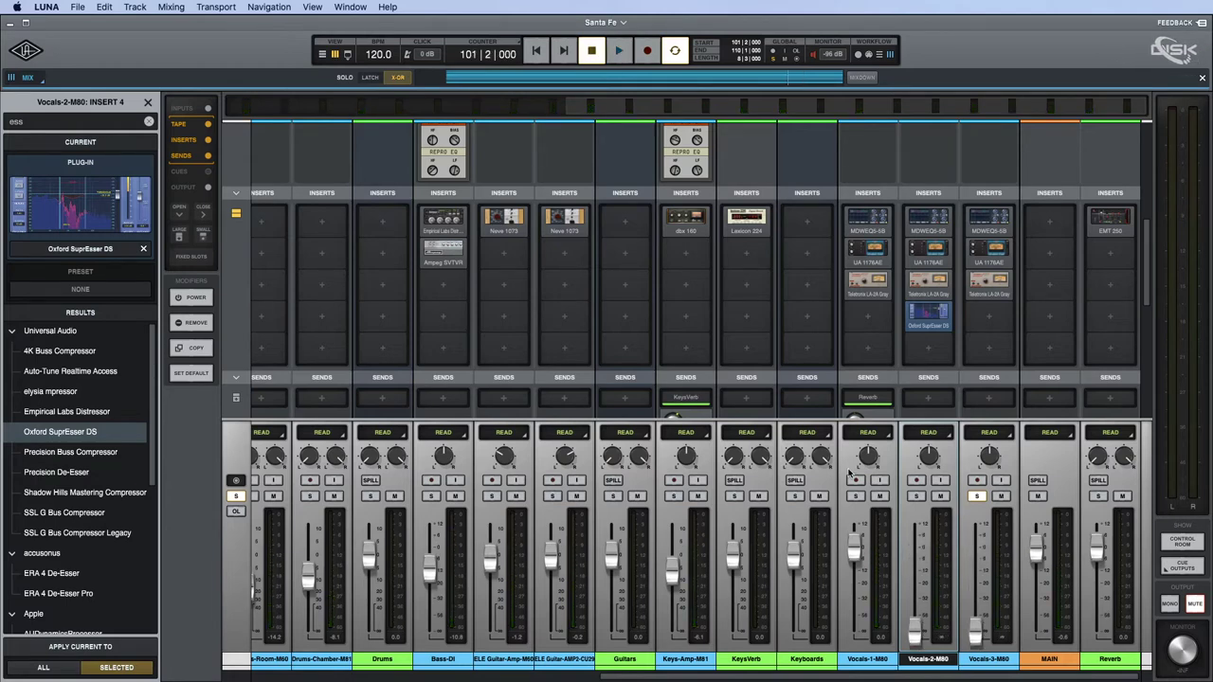
Select the tracks Vocals-1-M80 through Vocals-3-M80 and create one stereo bus named Vocals with Neve Summing.
scroll(905, 462, "down", 3)
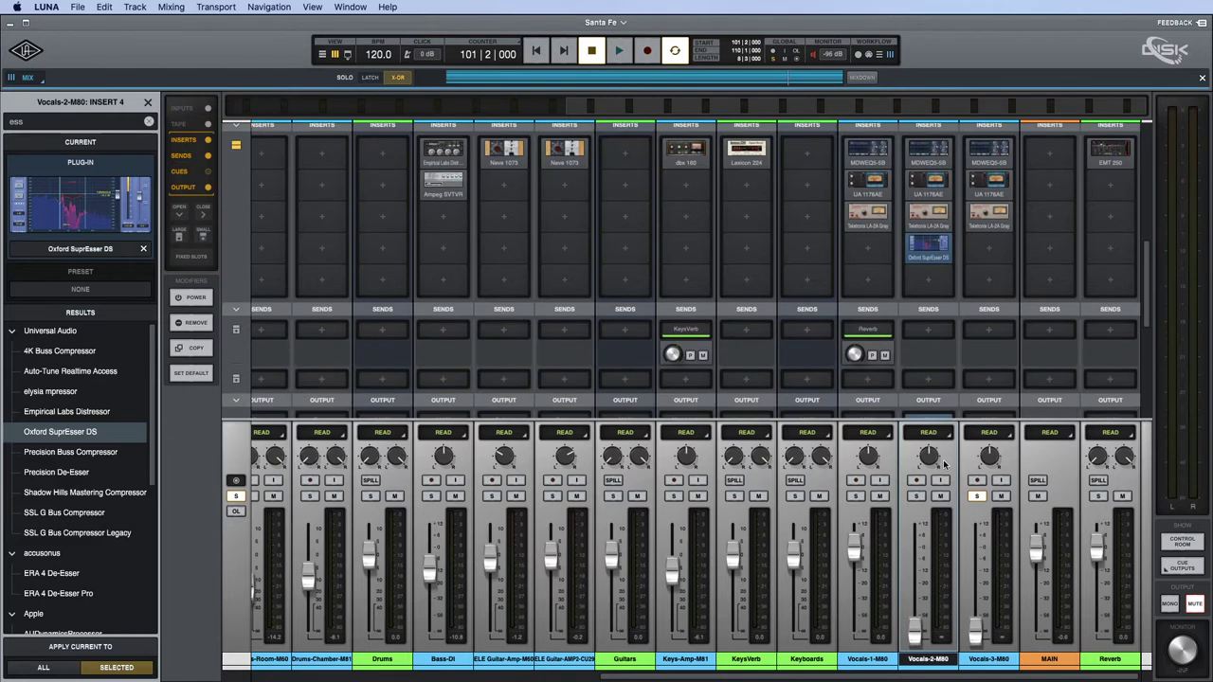
left_click(878, 660)
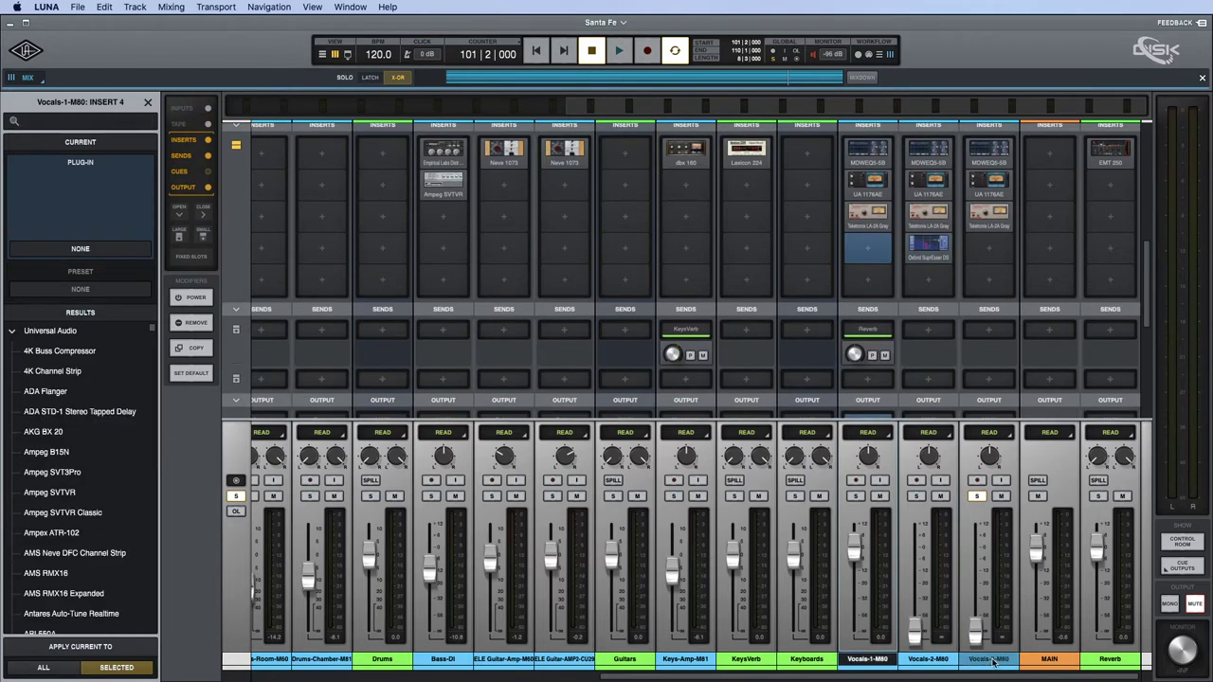
left_click(991, 660, "shift")
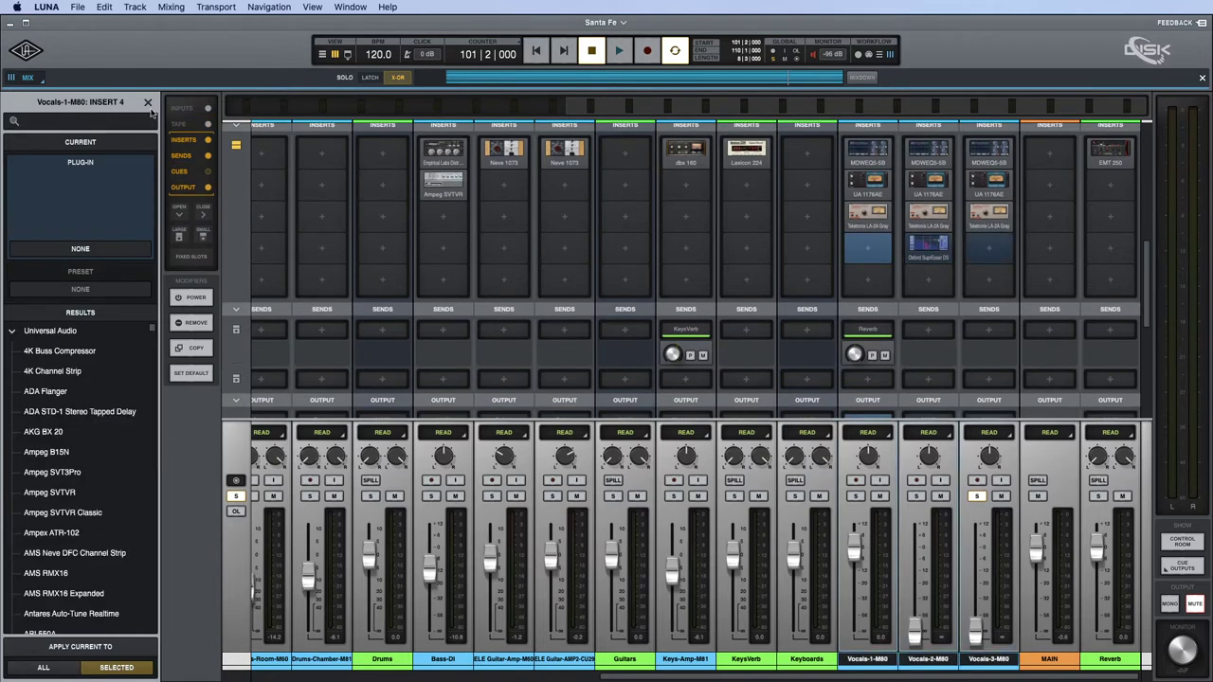
left_click(148, 103)
left_click(14, 123)
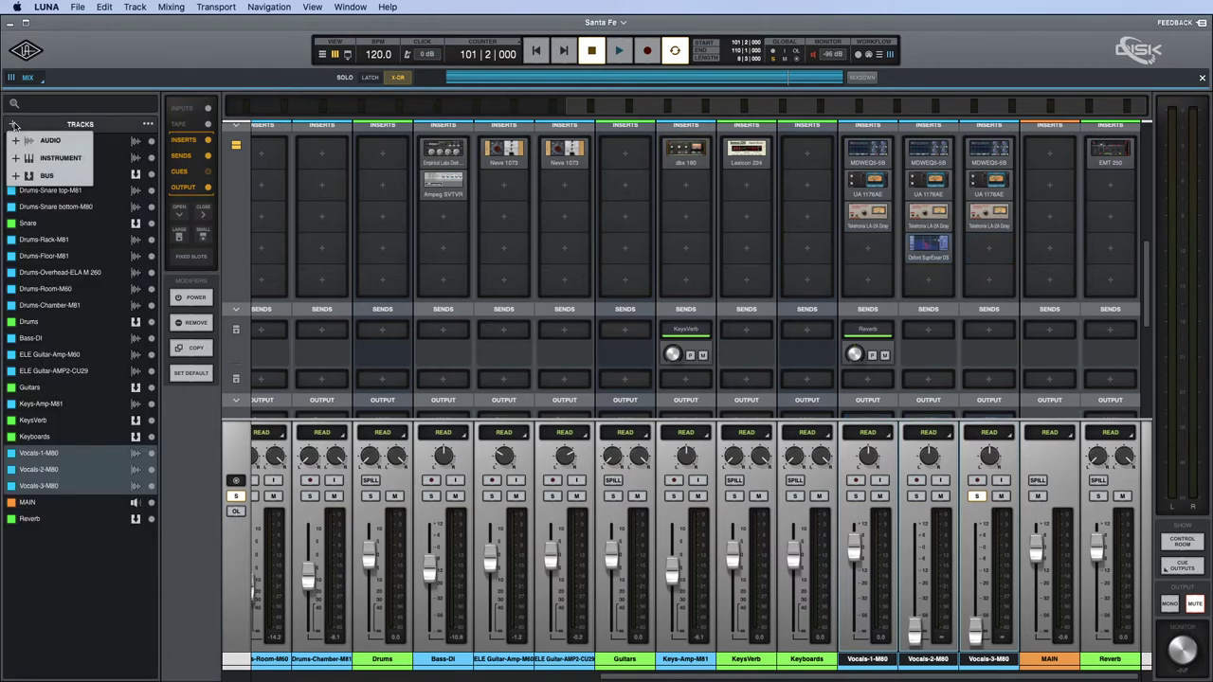
left_click(76, 180)
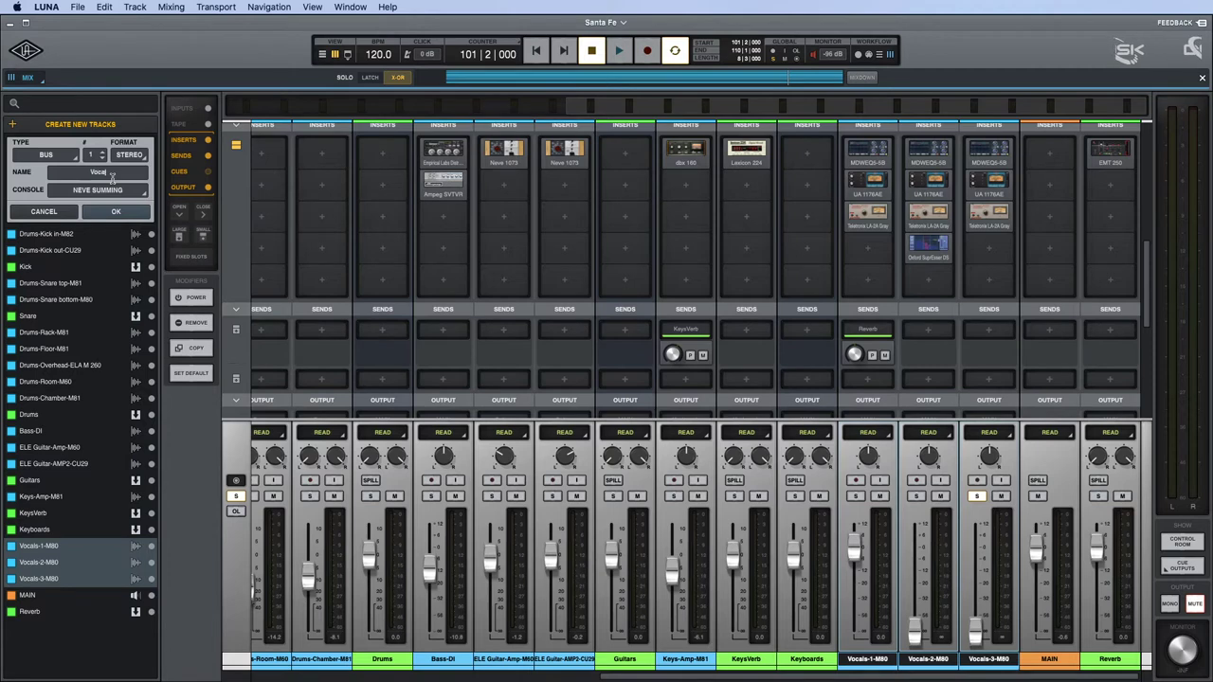
left_click(117, 210)
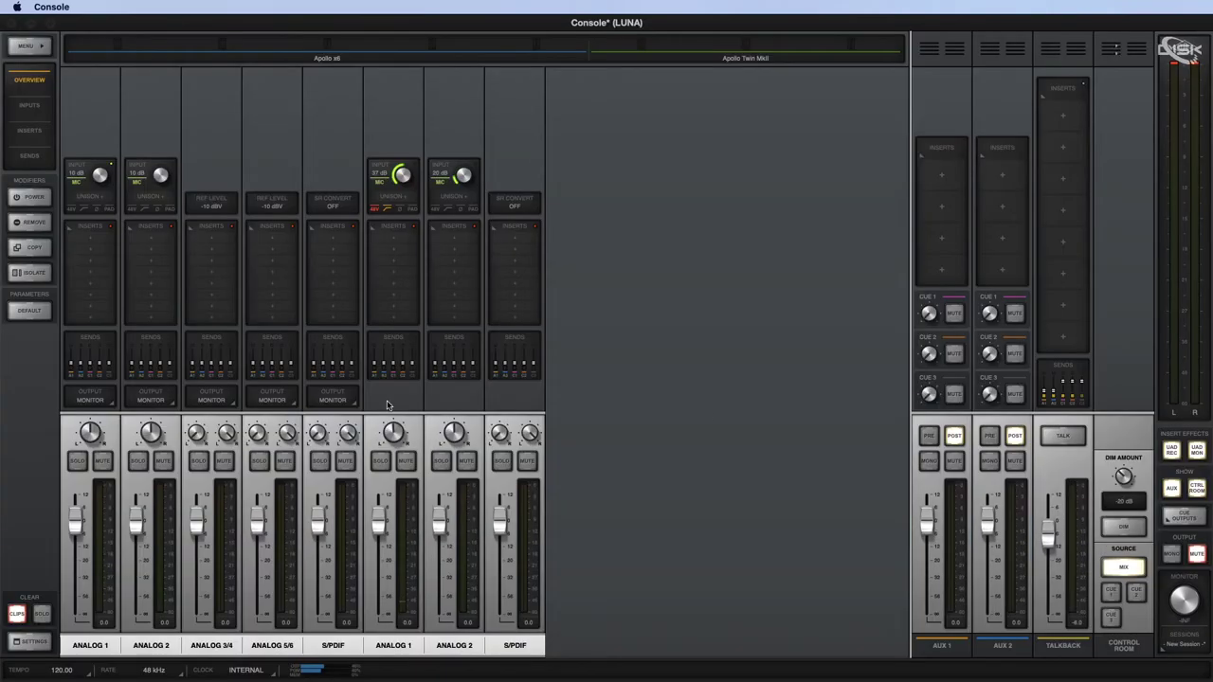
Return to LUNA from Console, route the outputs of the three selected vocal tracks to the Vocals bus, and solo that bus.
left_click(380, 461)
key("super+Tab")
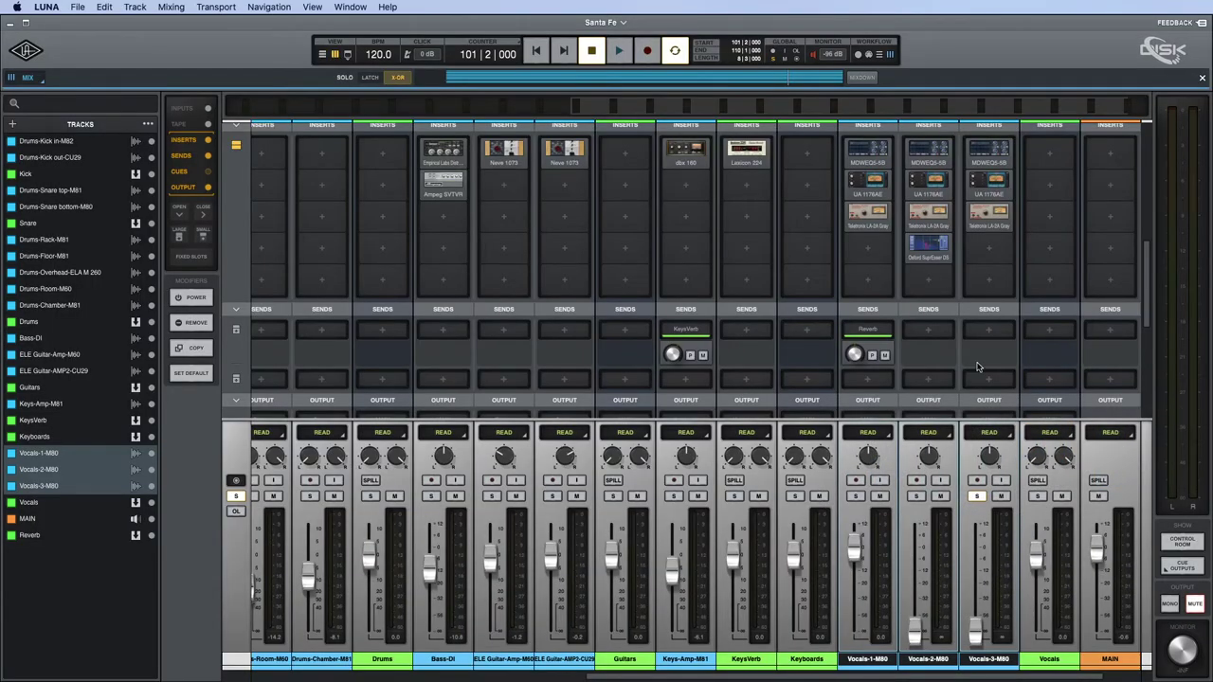
scroll(981, 369, "down", 3)
left_click(873, 354)
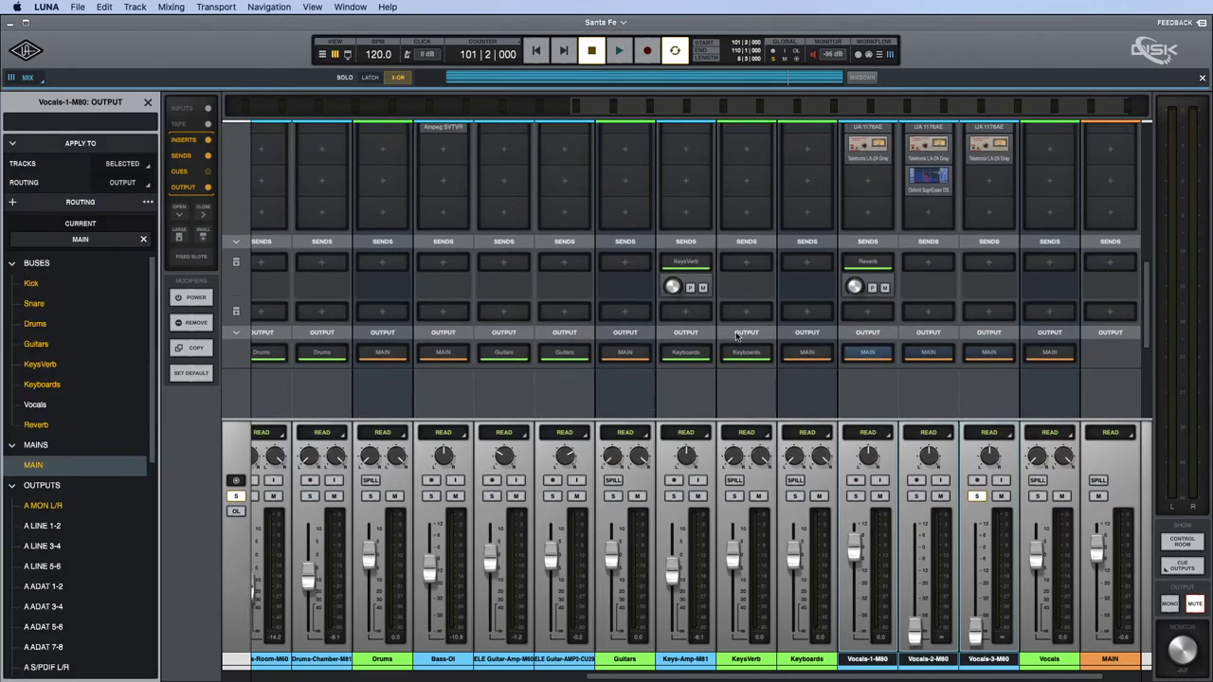
left_click(35, 405)
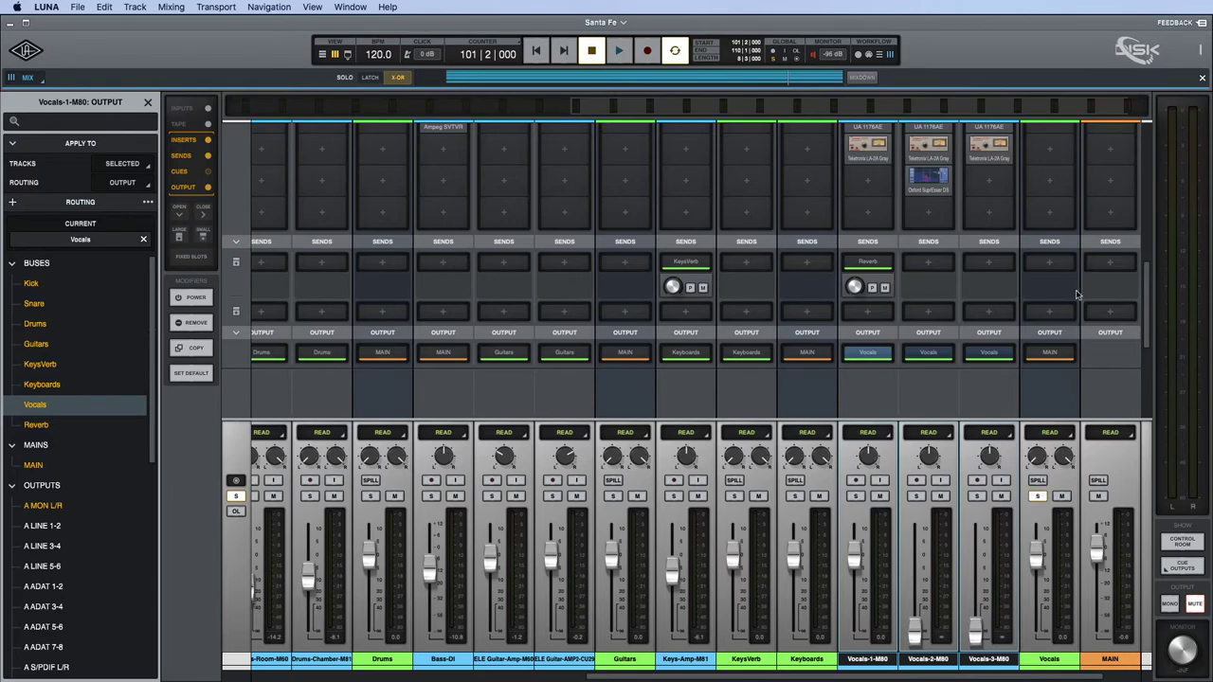
Remove the Reverb send from Vocals-1-M80 and assign Reverb to the first send of the Vocals bus.
scroll(1042, 180, "up", 10)
scroll(1054, 287, "down", 10)
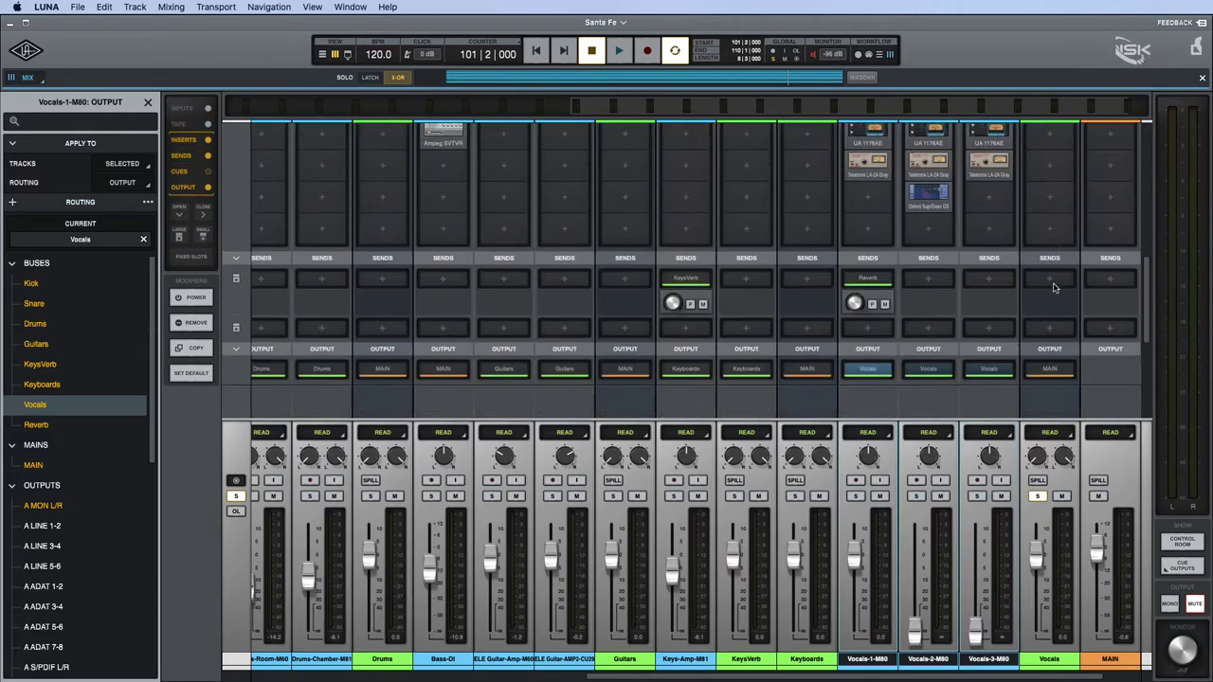
scroll(1053, 287, "down", 5)
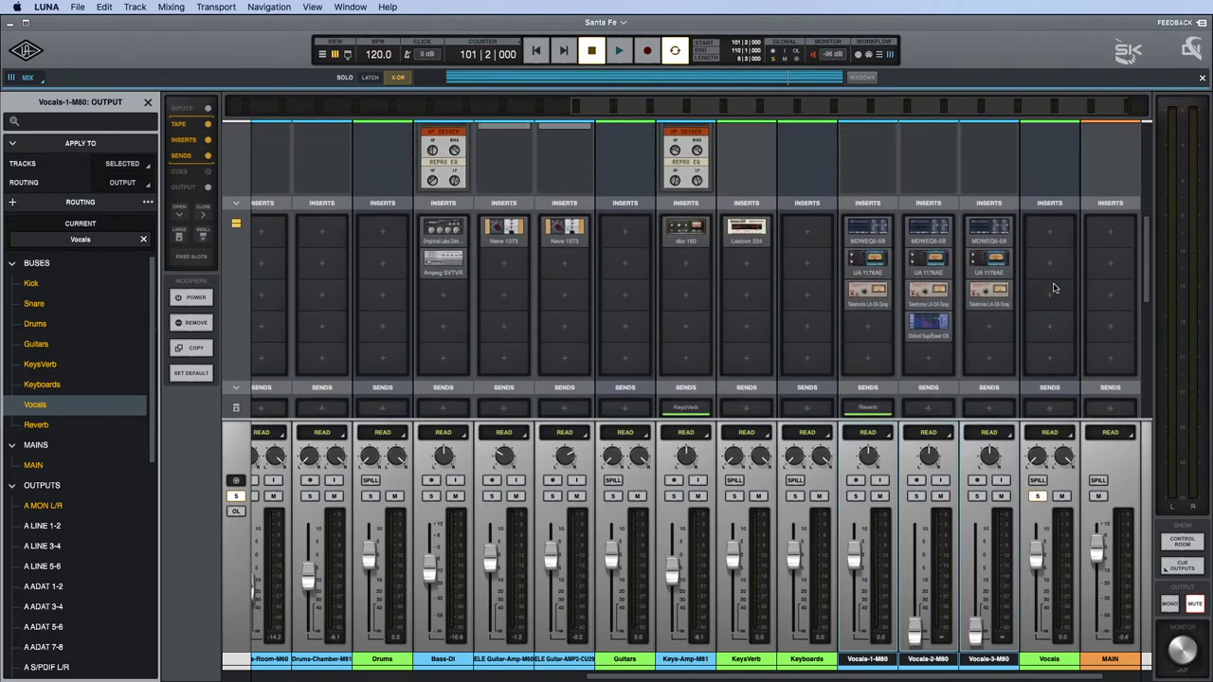
scroll(1054, 287, "down", 2)
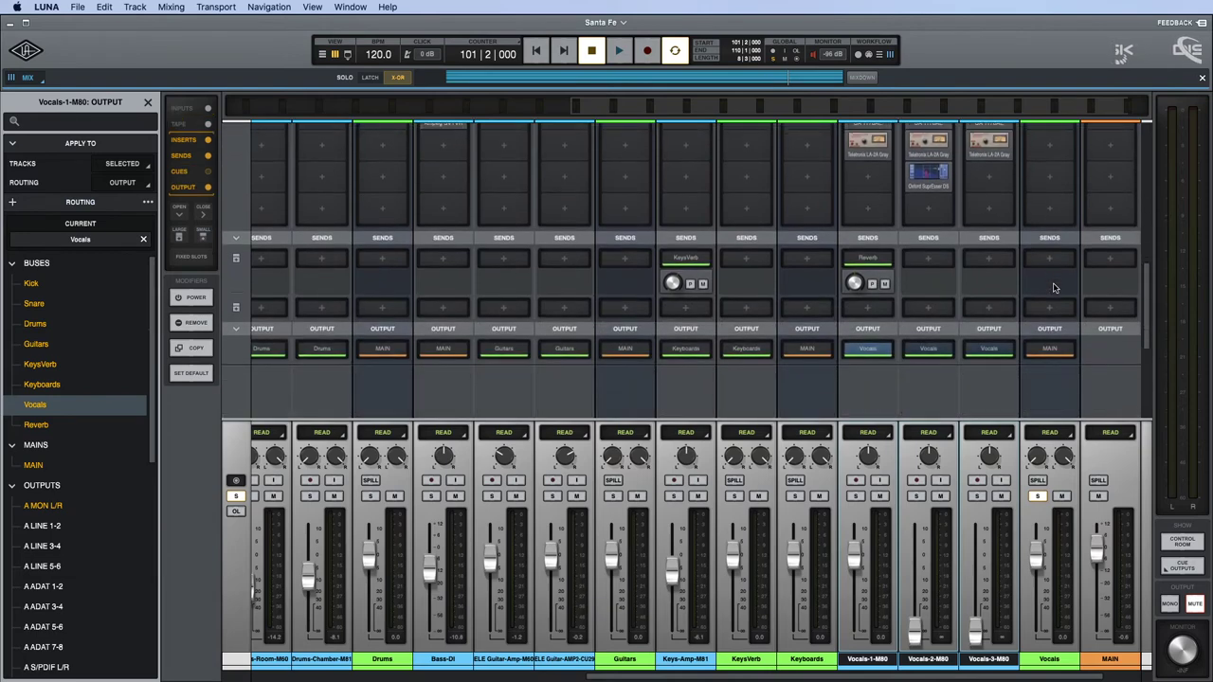
scroll(1054, 287, "right", 3)
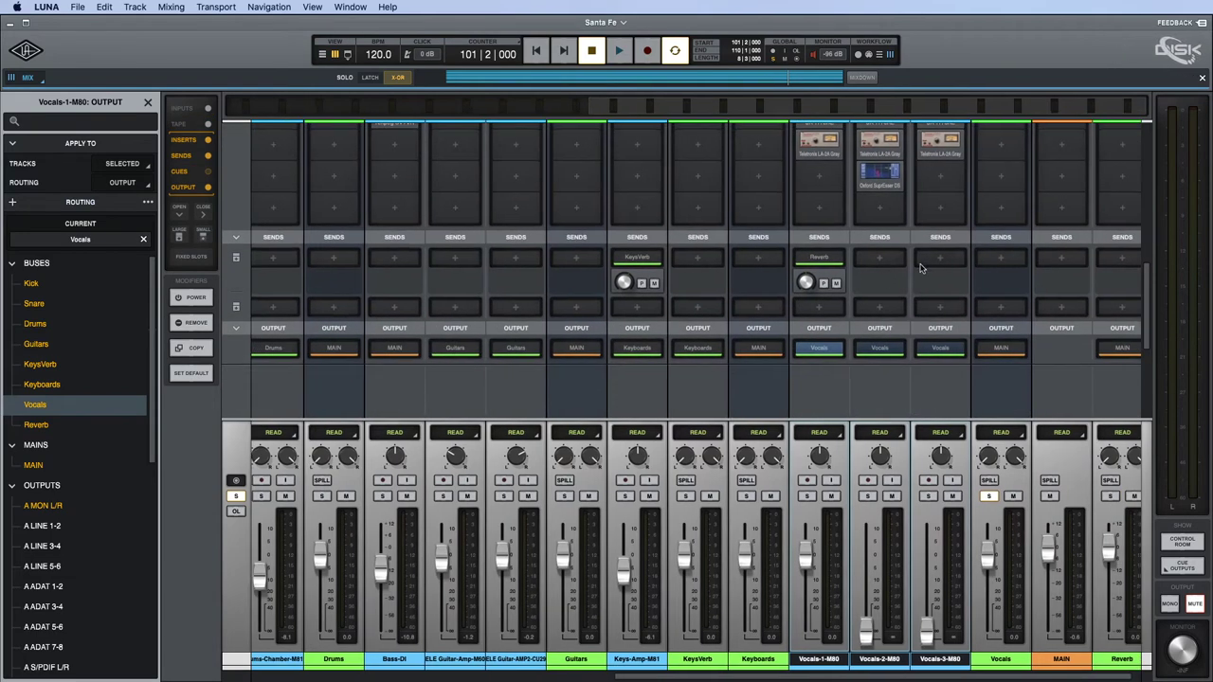
left_click(821, 258)
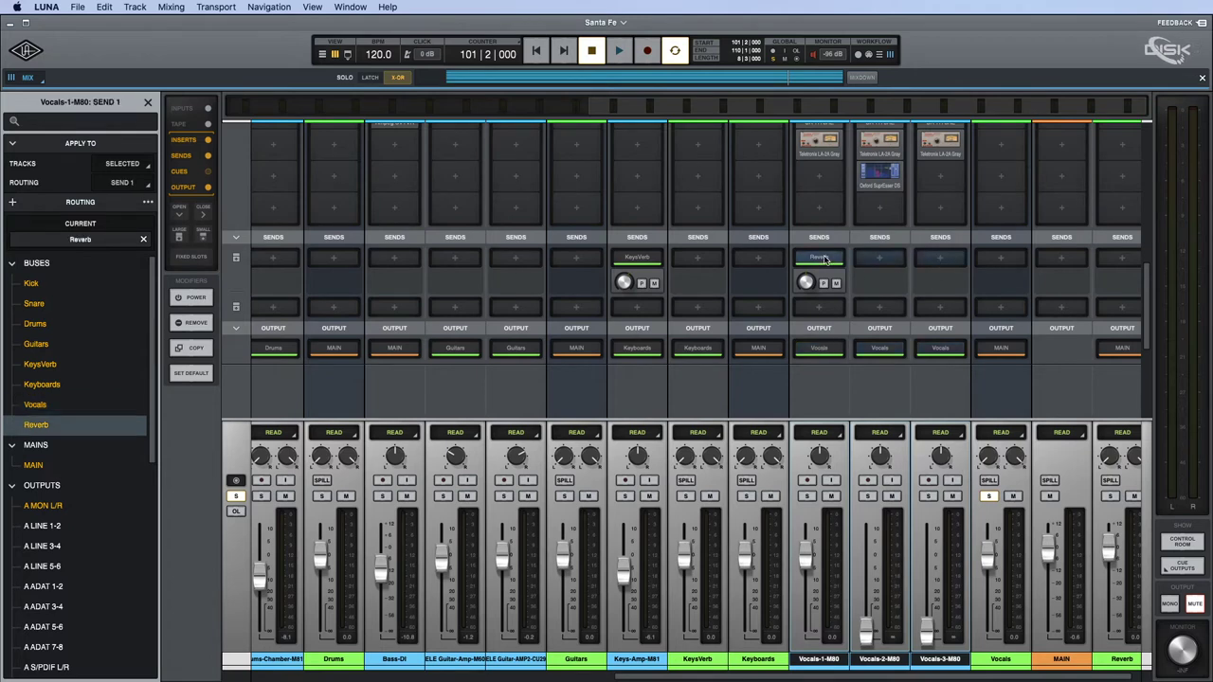
left_click(143, 241)
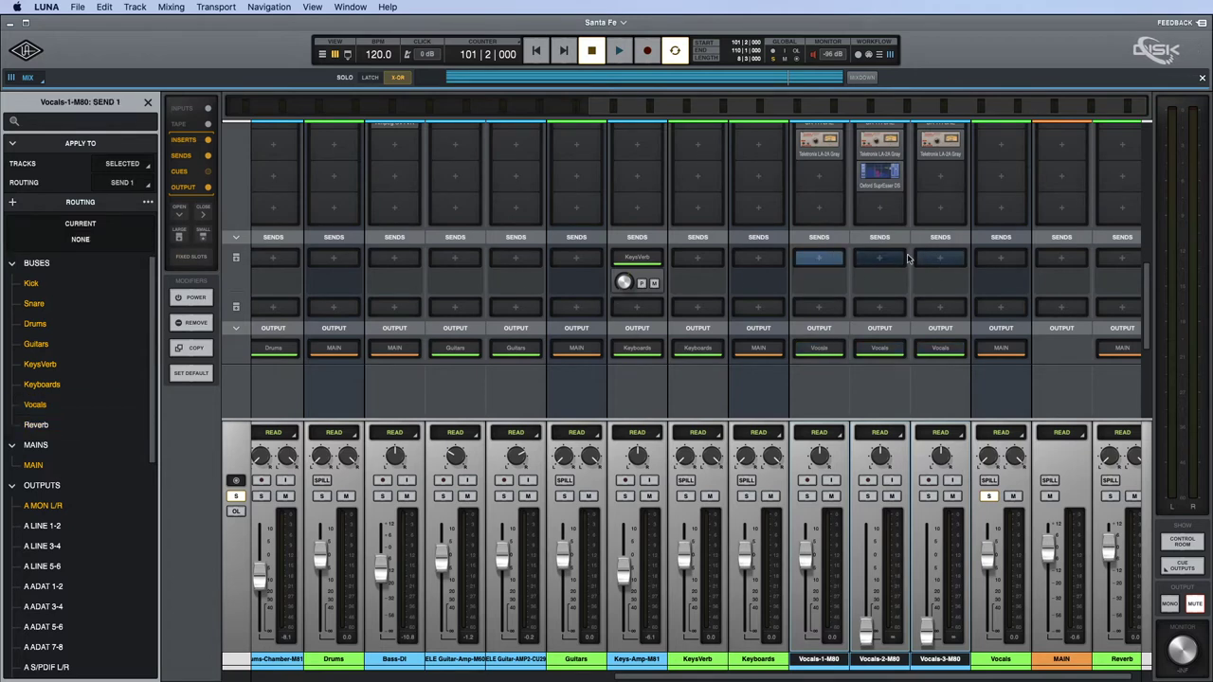
left_click(1004, 263)
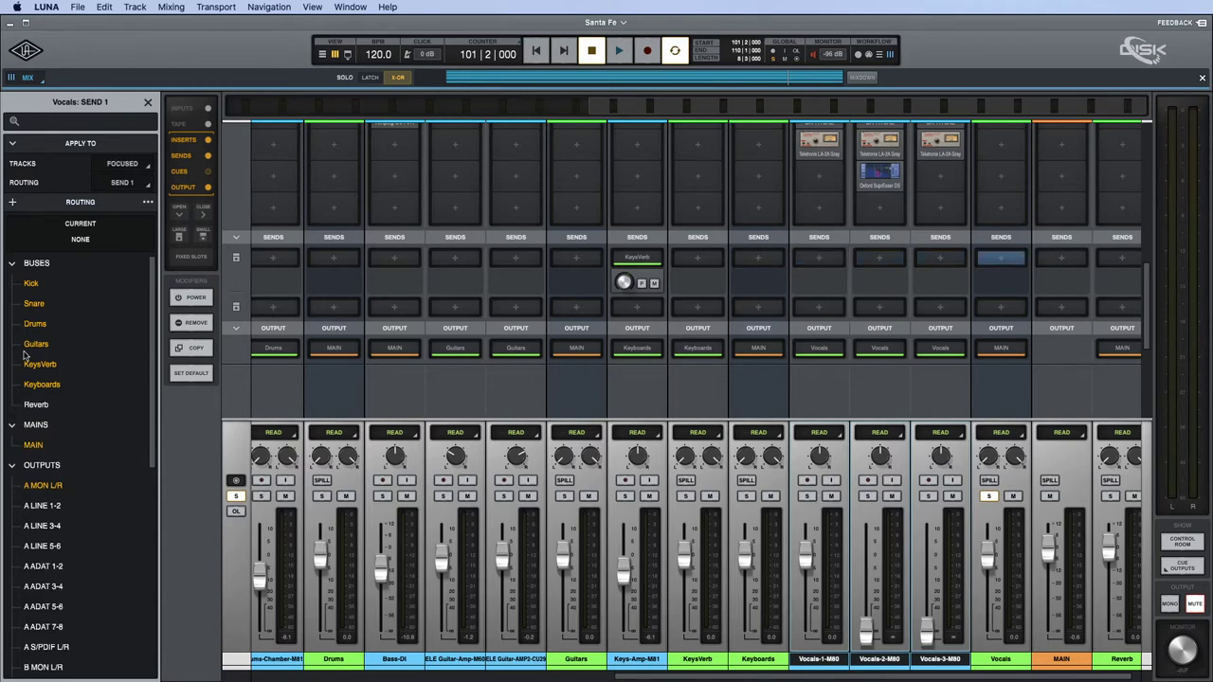
left_click(38, 405)
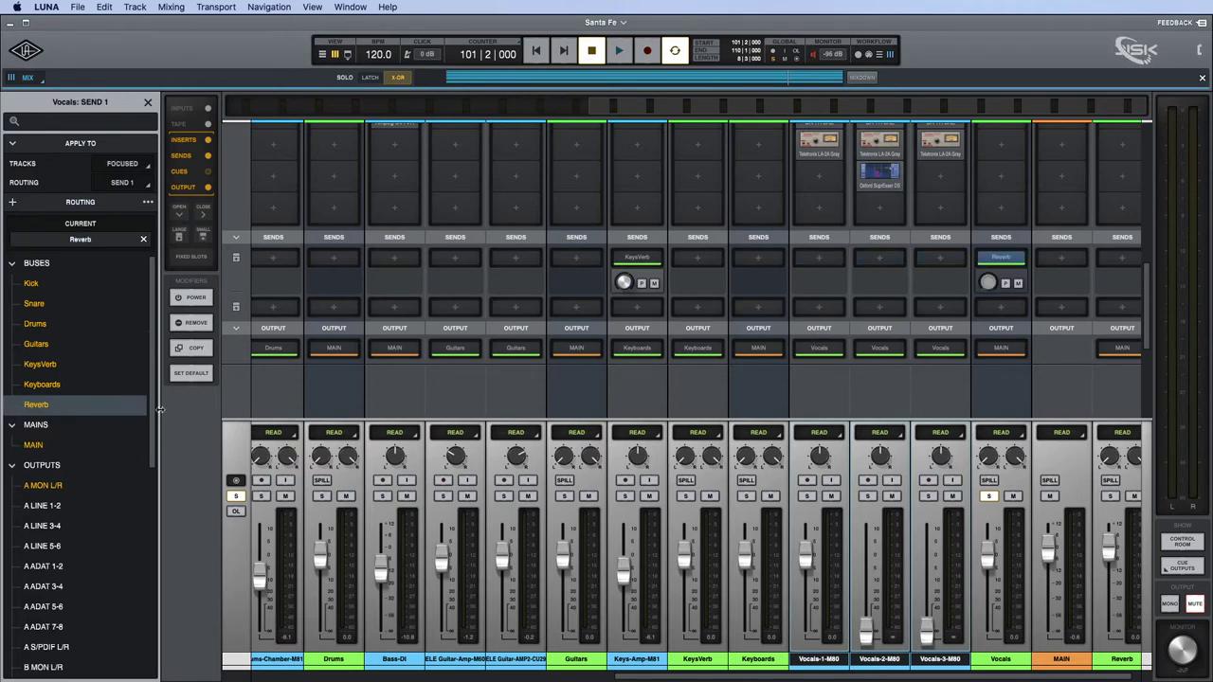
Solo the Reverb bus together with Vocals for an audition and reset the faders of the three vocal tracks to 0.0 dB.
key("space")
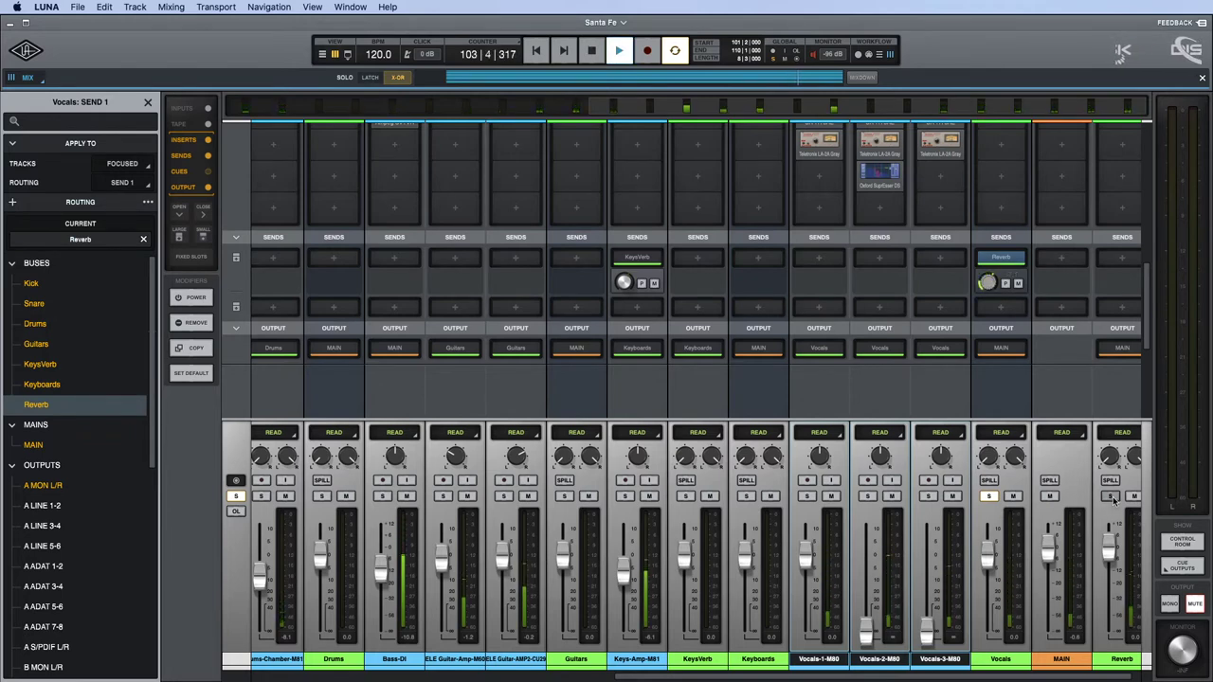
mouse_move(988, 312)
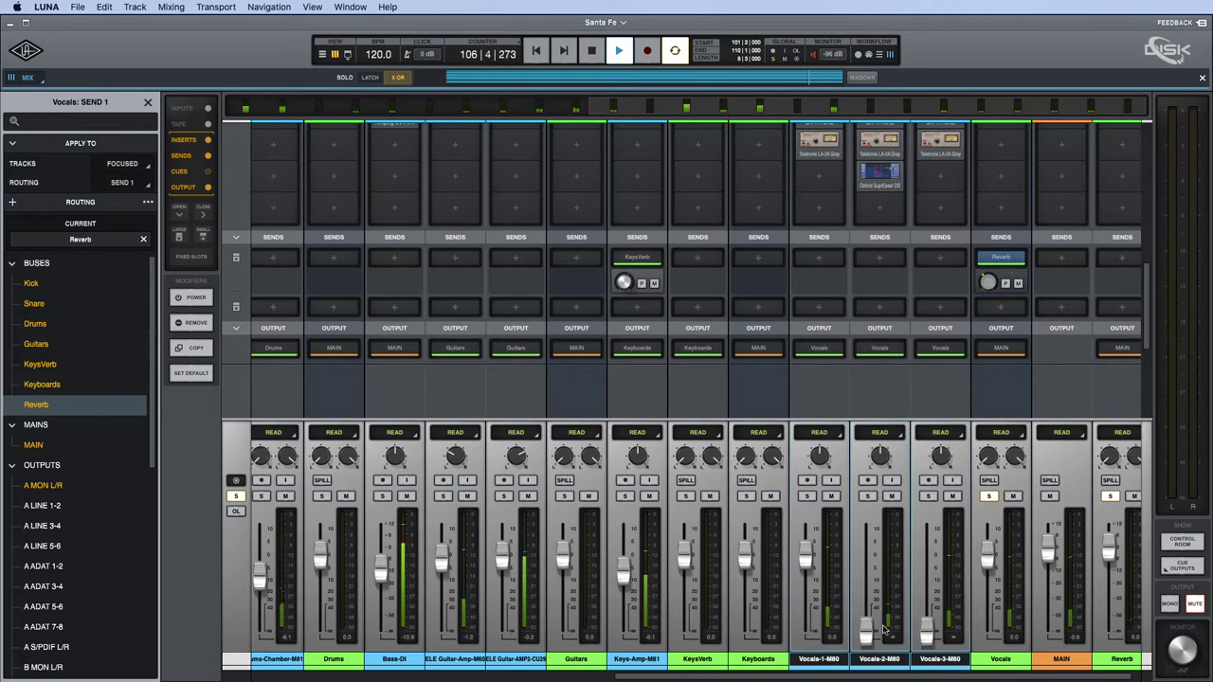
key("space")
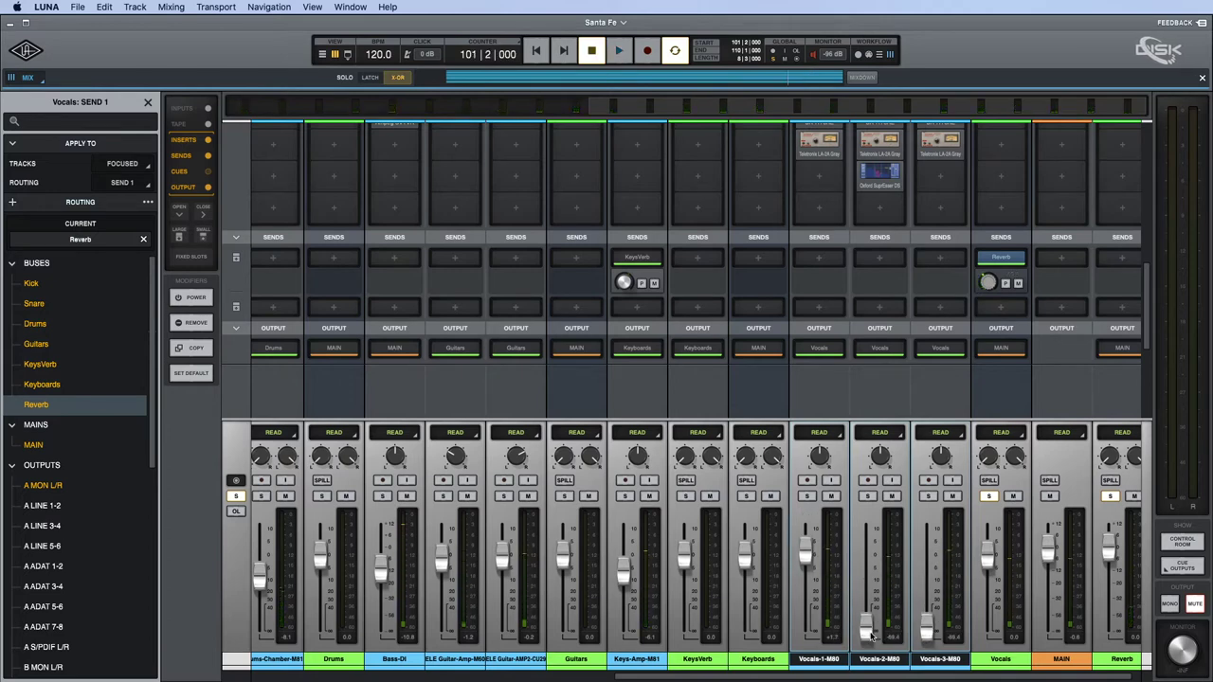
left_click(805, 554, "alt")
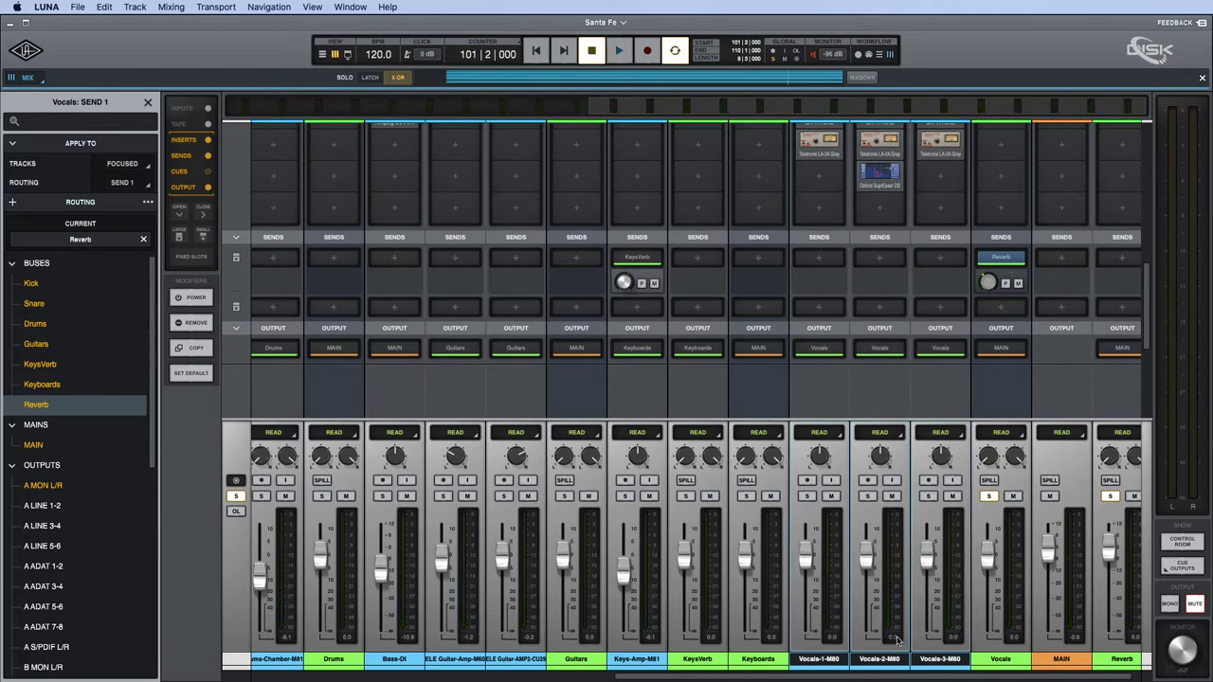
key("Left")
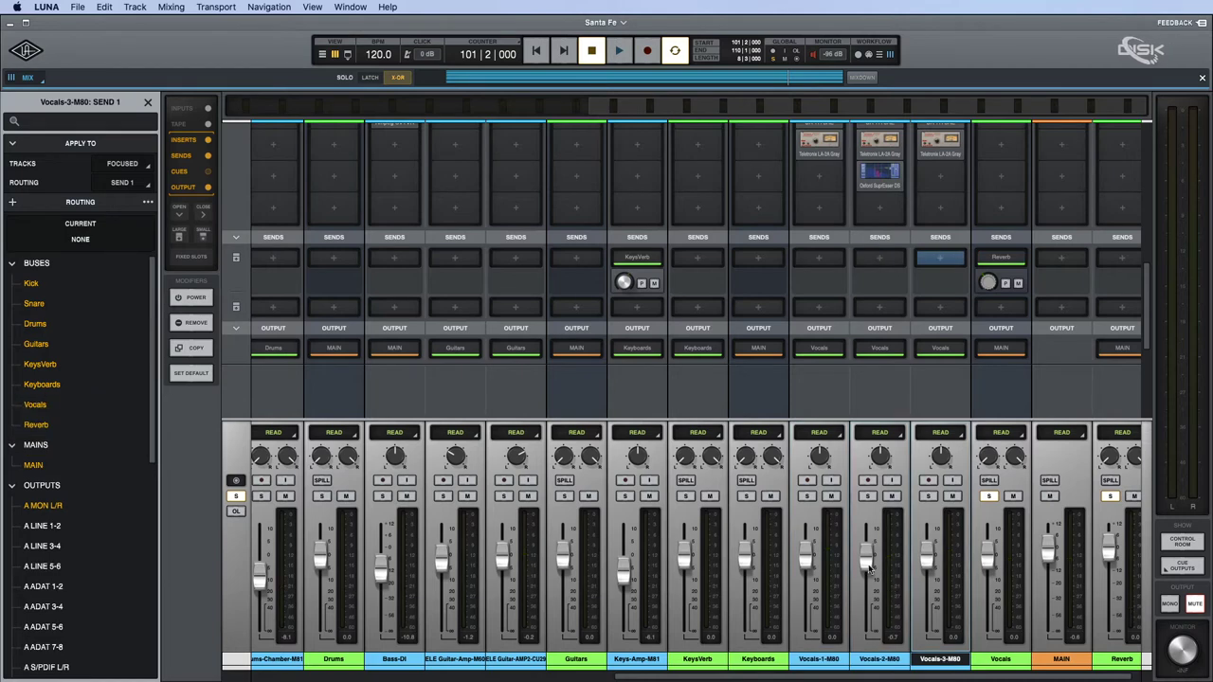
During playback, pull the Vocals-3-M80 fader fully down and lower Vocals-2-M80 to sit beneath the lead vocal.
left_click_drag(870, 562, 864, 599)
key("space")
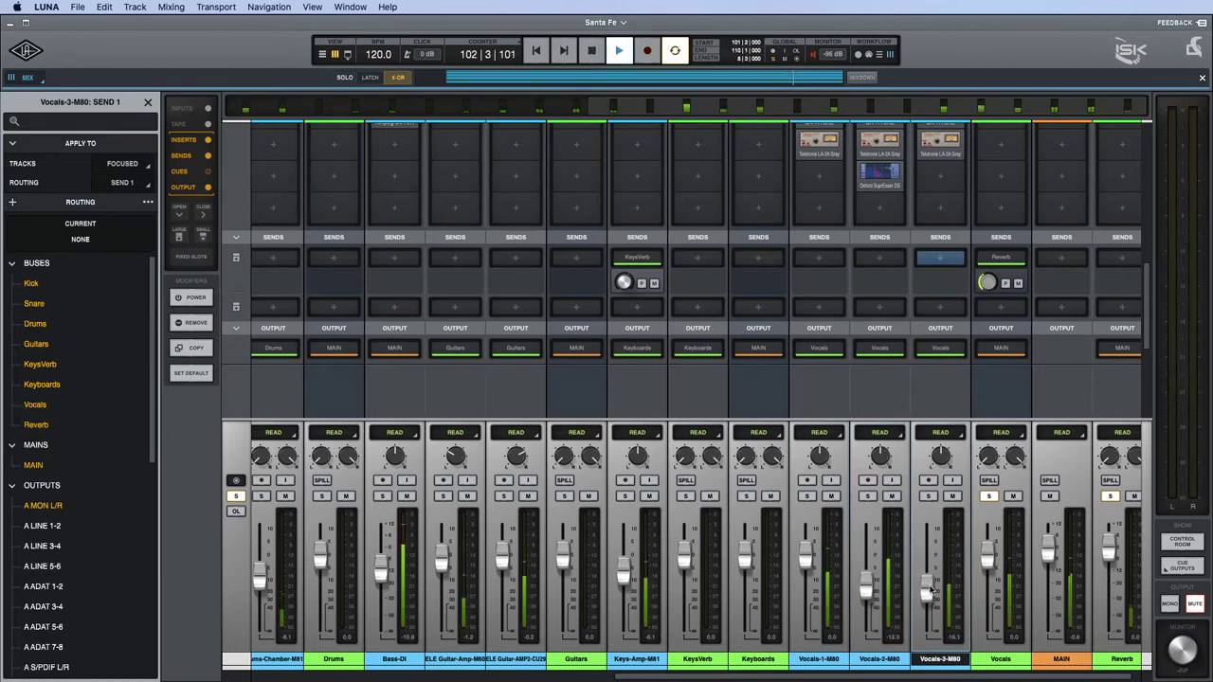
left_click_drag(932, 589, 928, 630)
left_click_drag(865, 587, 864, 580)
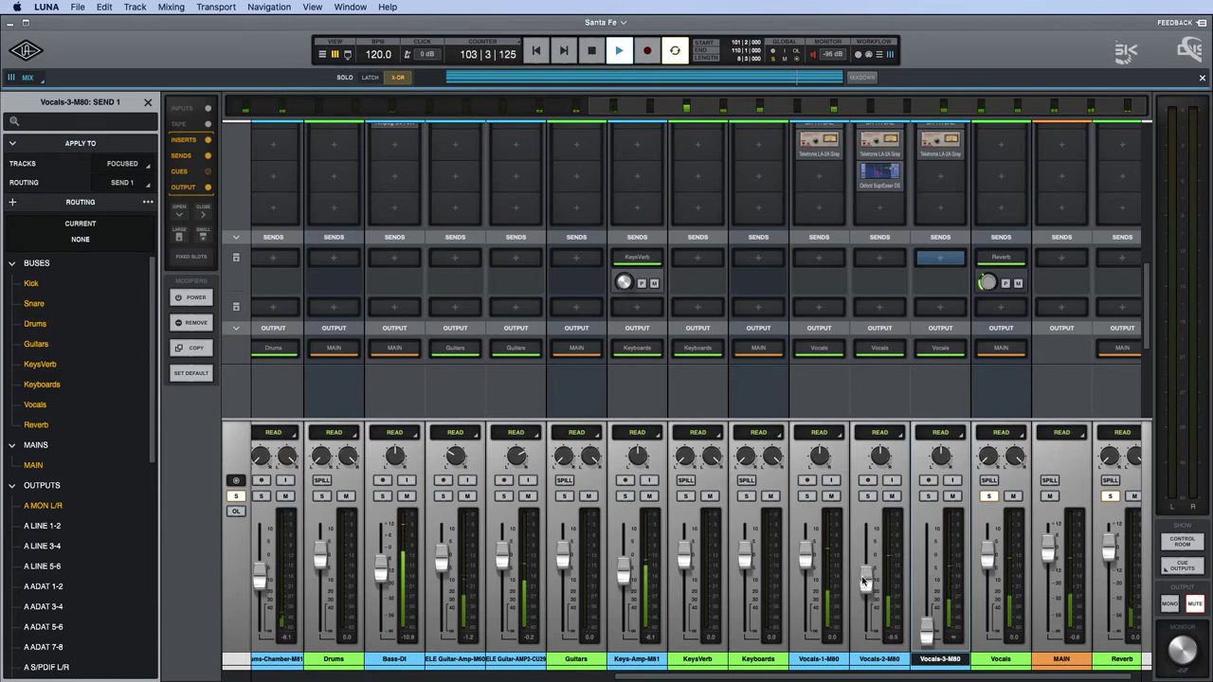
key("space")
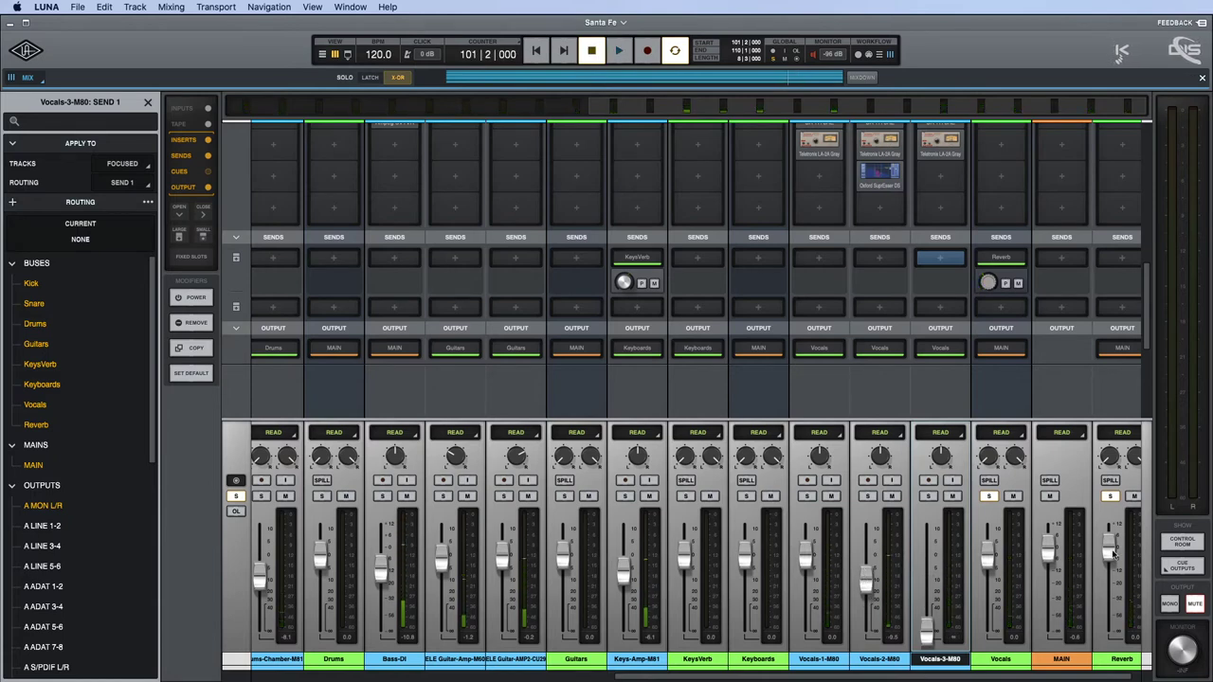
Switch Cue 3 to mono and, while auditioning, set Vocals-2-M80 to about -7.8 dB and pan it to about 31L.
left_click(1183, 566)
left_click(1092, 235)
key("space")
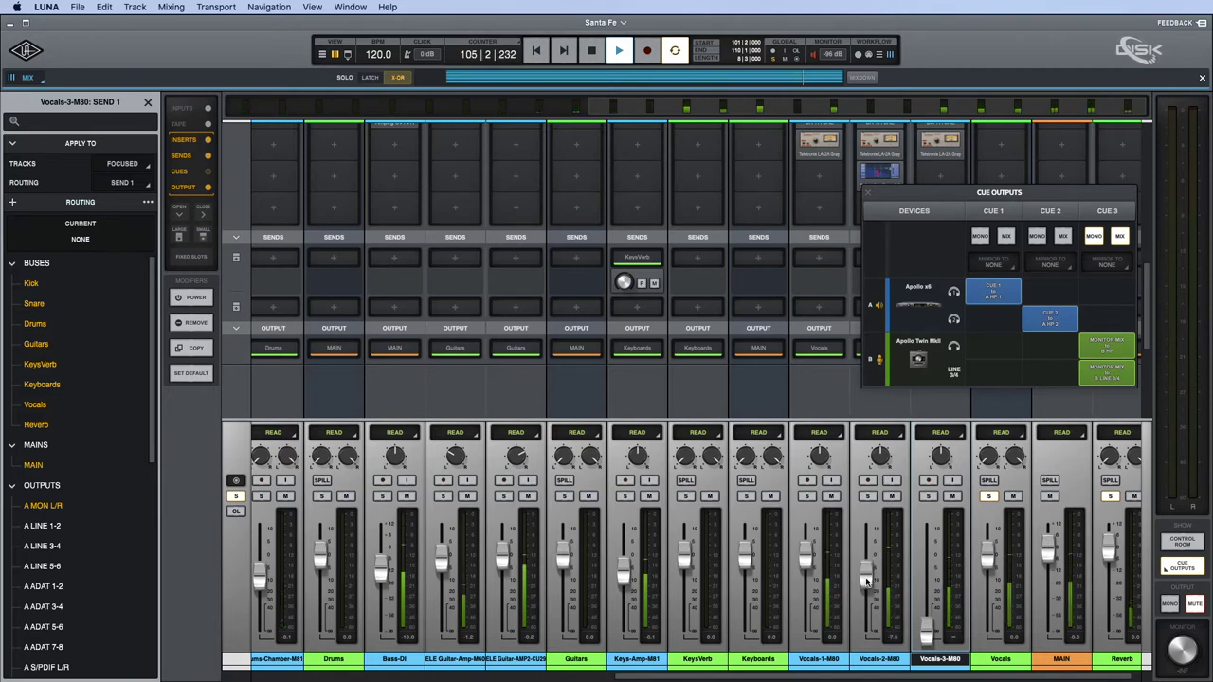
key("space")
key("Return")
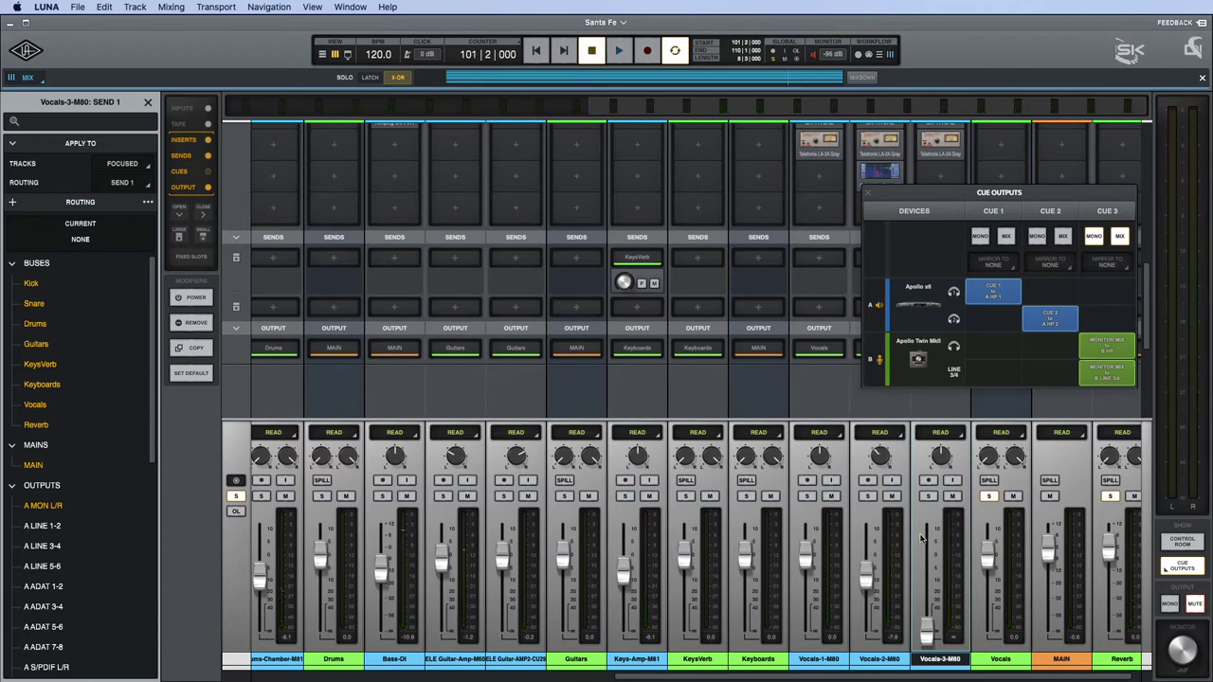
Mute Vocals-2-M80 and raise the Vocals-3-M80 fader to about -5.2 dB during playback.
left_click(891, 496)
key("space")
left_click_drag(927, 629, 933, 569)
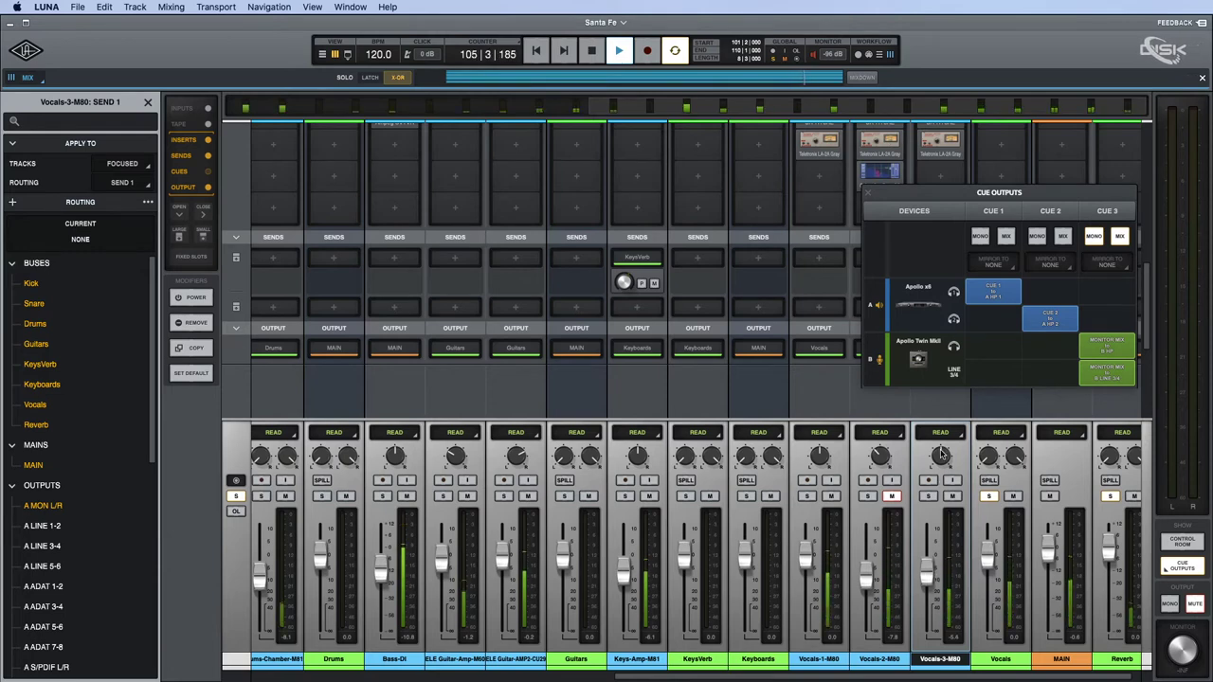
key("space")
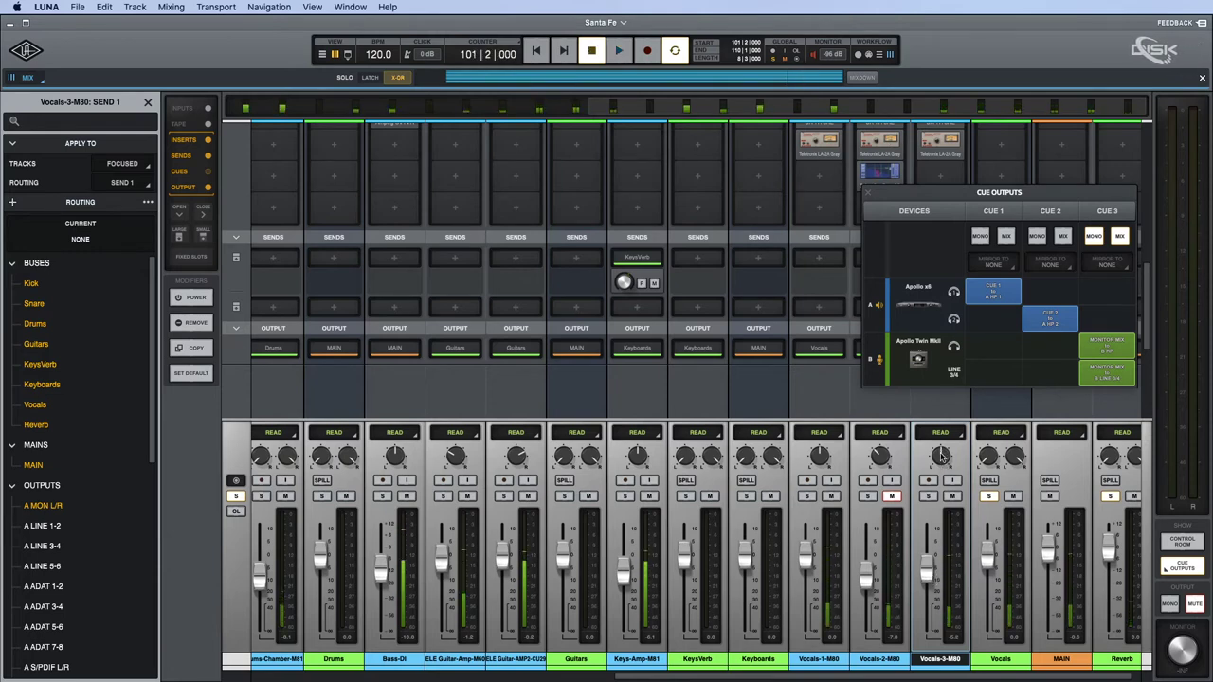
Close the Cue Outputs window, unmute Vocals-2-M80, and balance Vocals-3-M80 at about -4.0 dB panned to about 42R.
left_click(866, 195)
key("space")
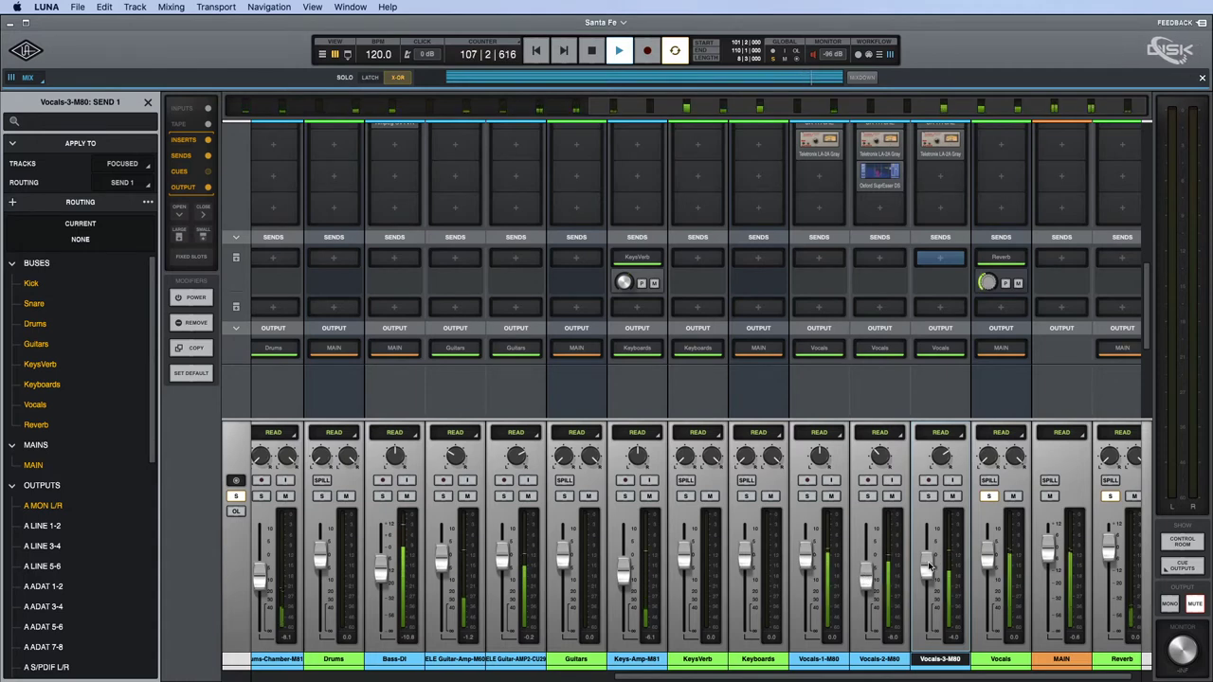
key("space")
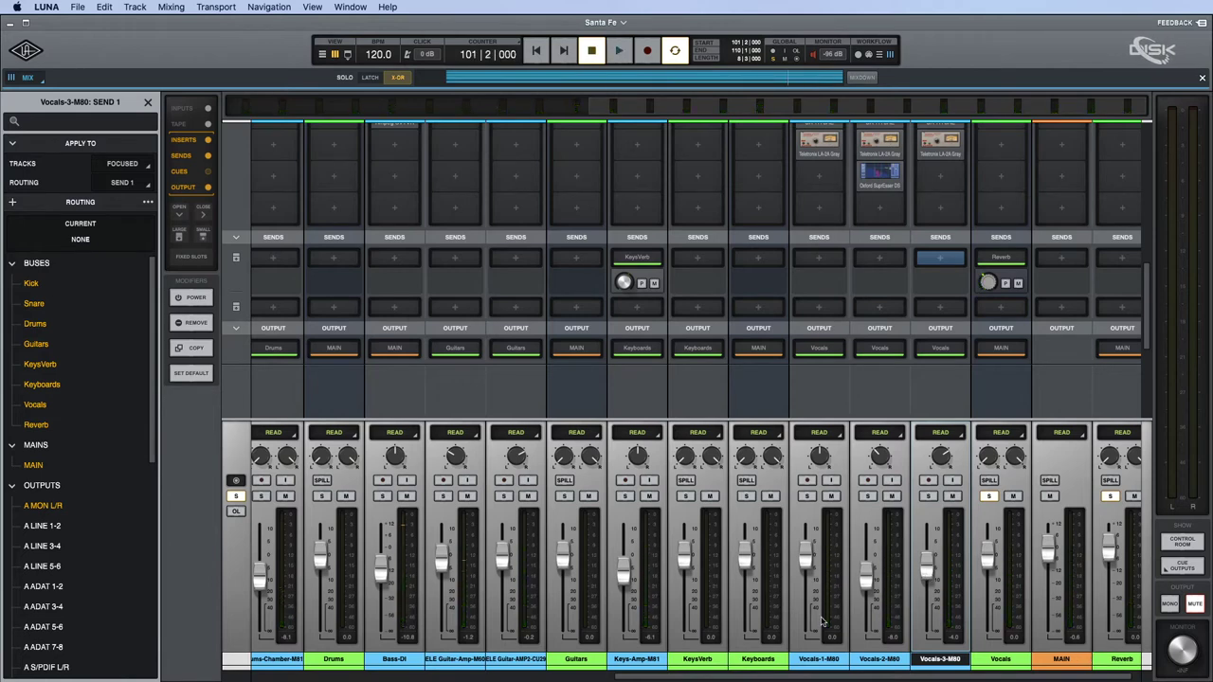
Create one stereo bus named Delay after the Reverb bus and choose its console option.
left_click(1116, 663)
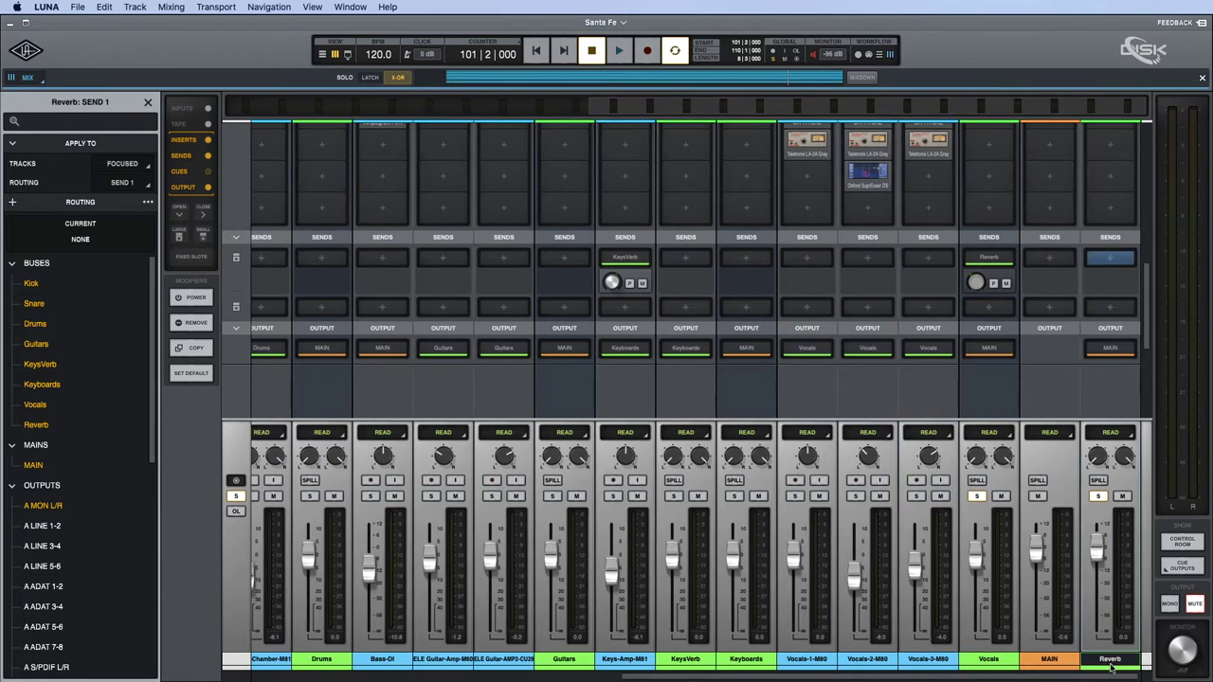
left_click(147, 102)
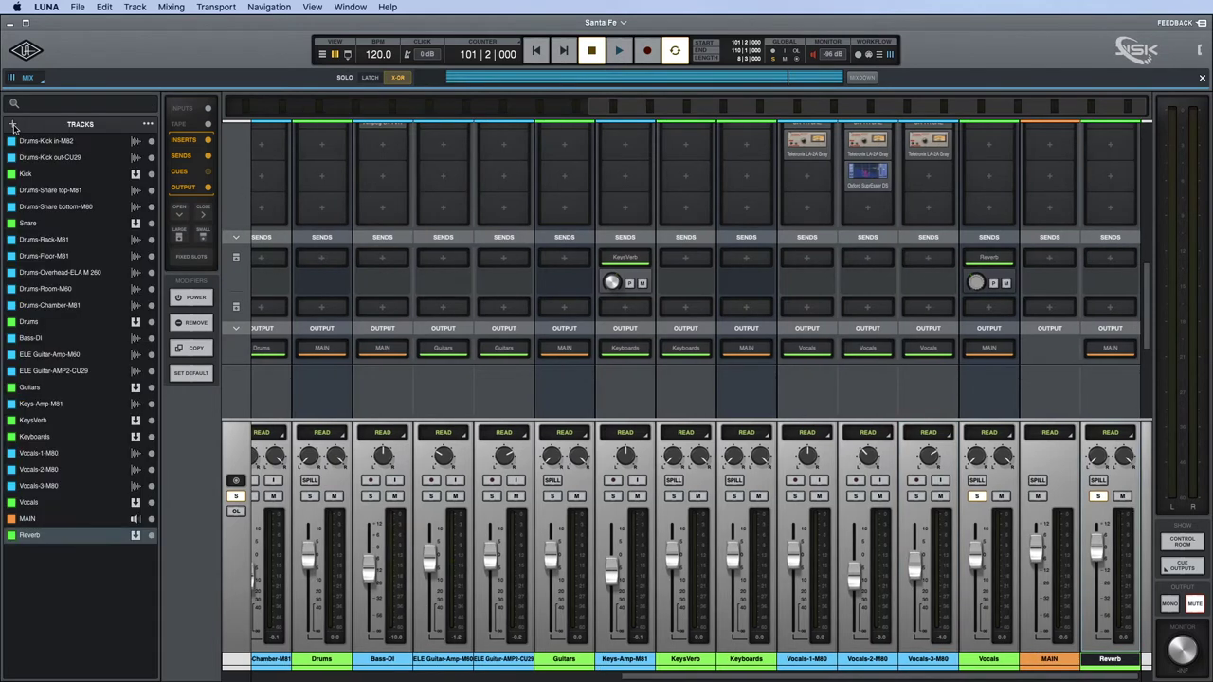
left_click(13, 125)
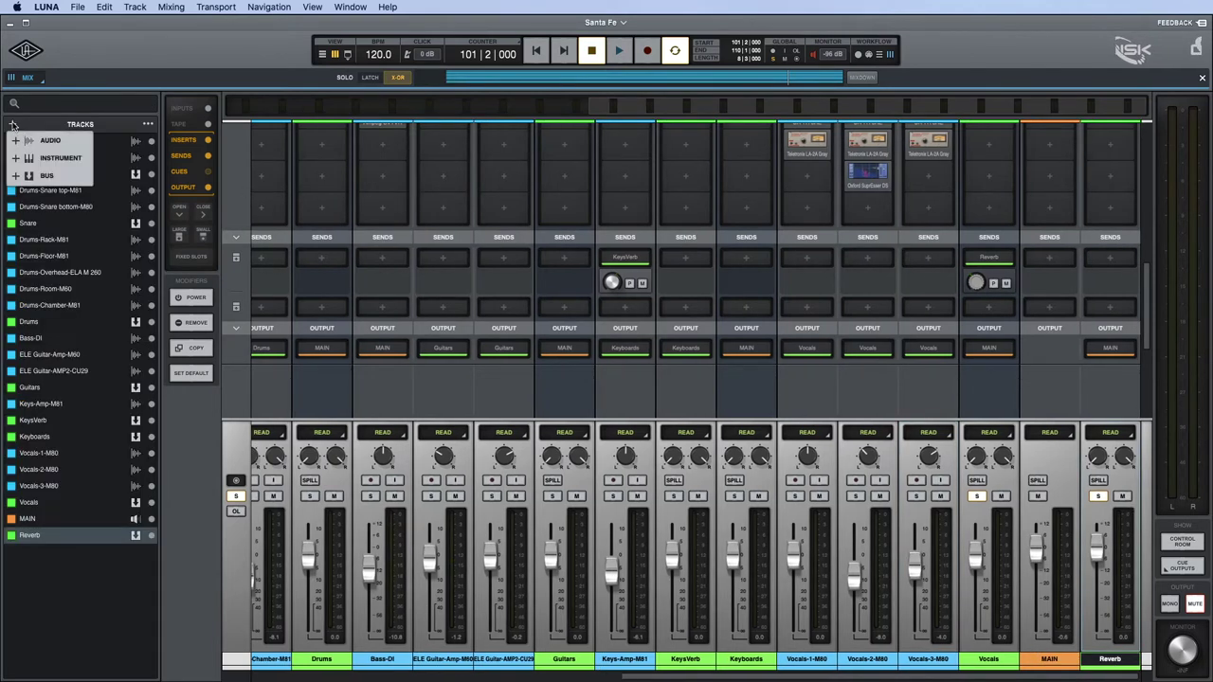
left_click(48, 177)
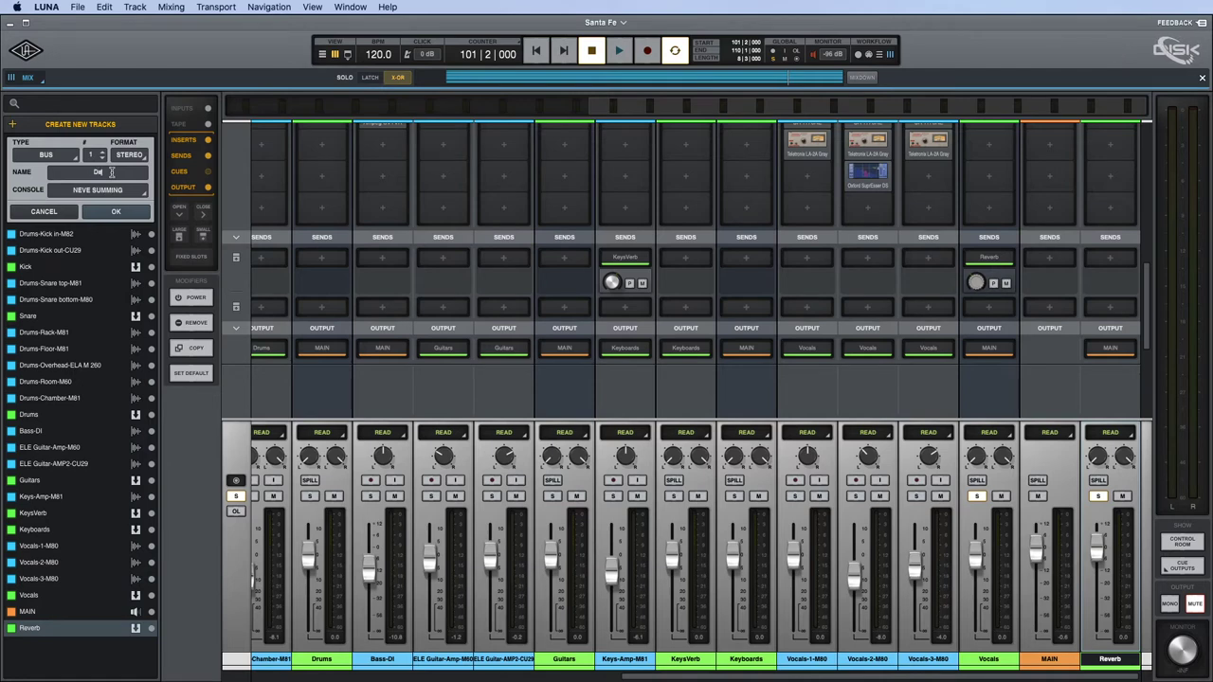
left_click(100, 191)
left_click(82, 207)
left_click(143, 212)
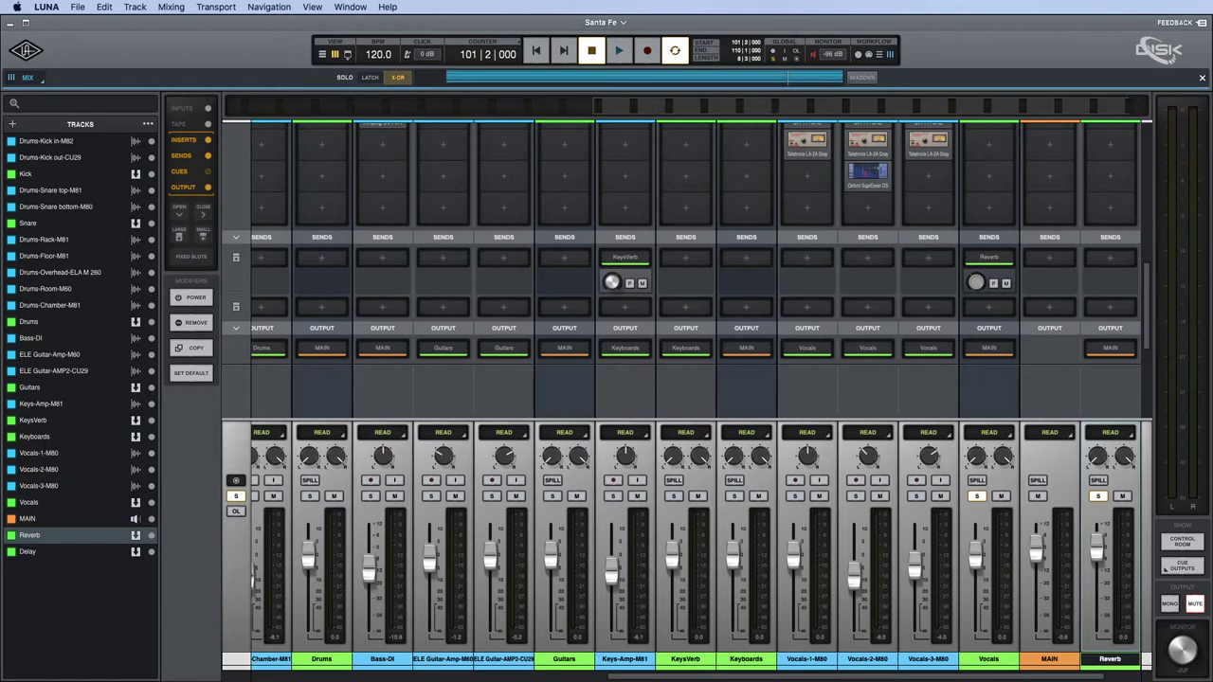
Solo the Delay bus and load Galaxy Tape Echo into its first insert, moving the plug-in window clear of the vocal channels.
scroll(986, 495, "right", 2)
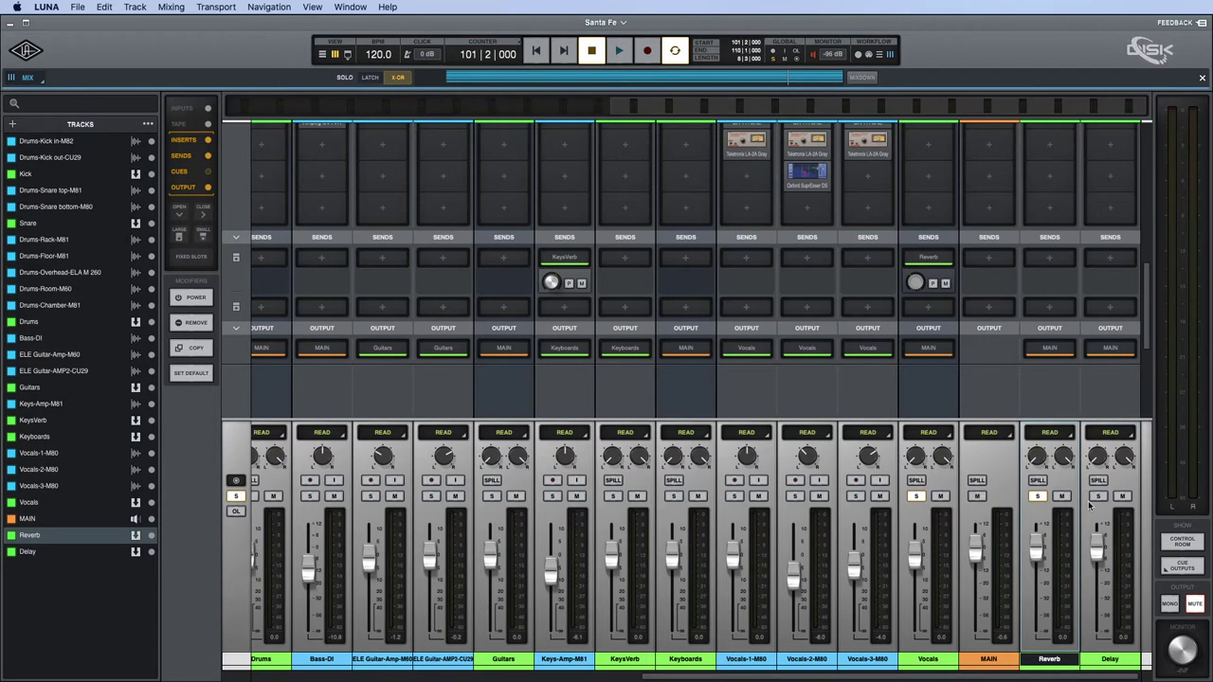
left_click(1097, 497)
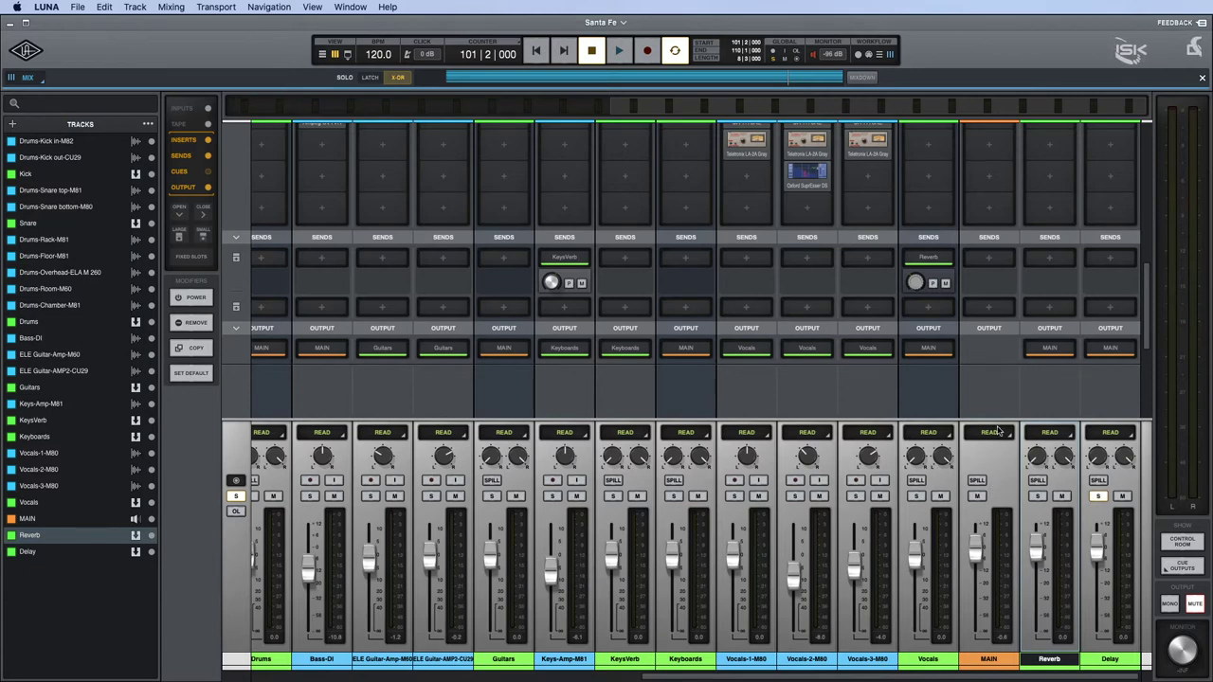
scroll(1113, 399, "up", 2)
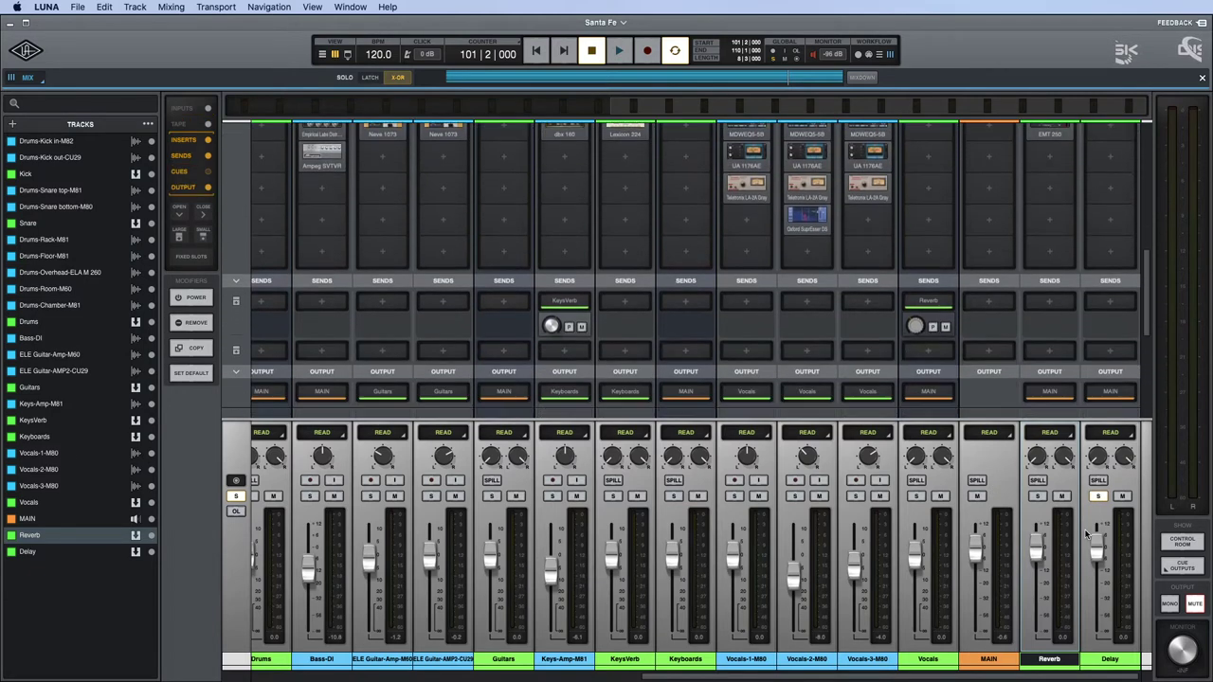
scroll(1112, 396, "up", 5)
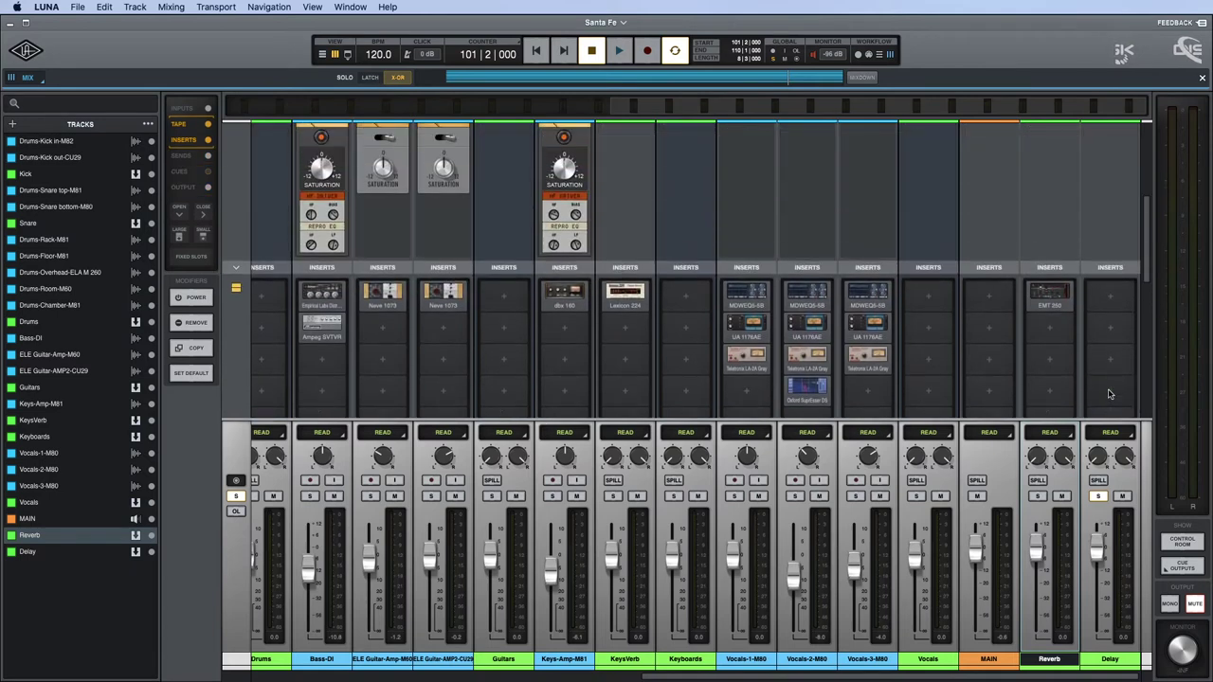
left_click(1113, 296)
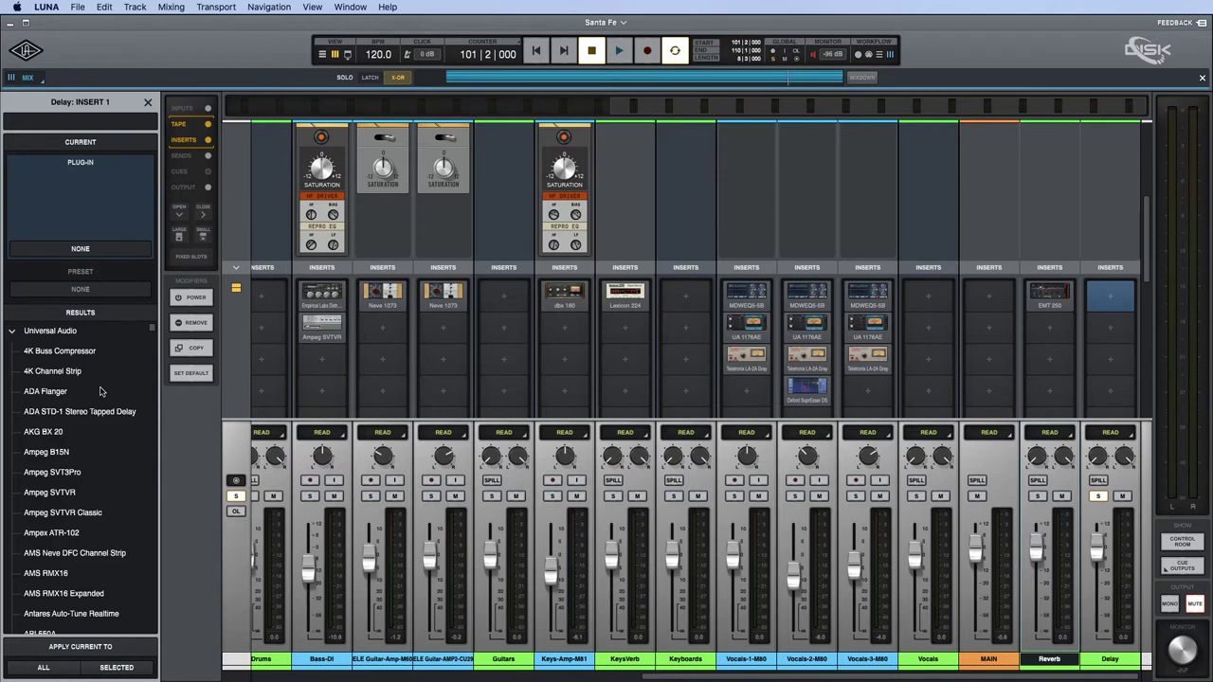
type("ta")
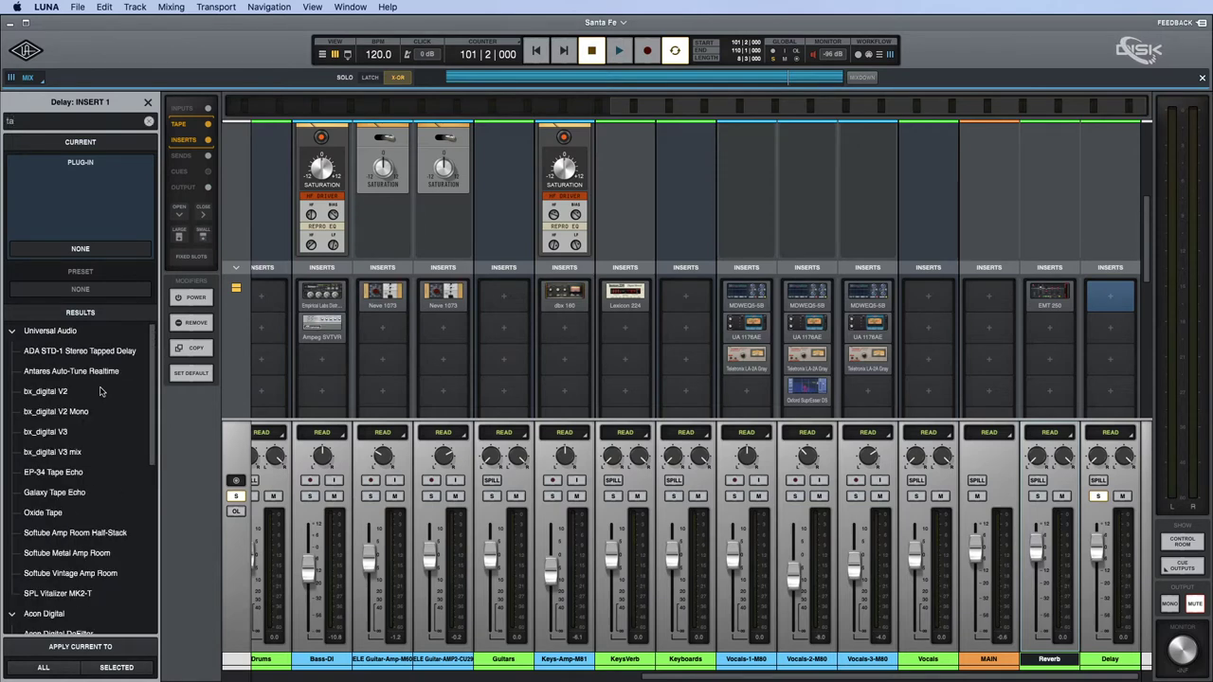
type("pe")
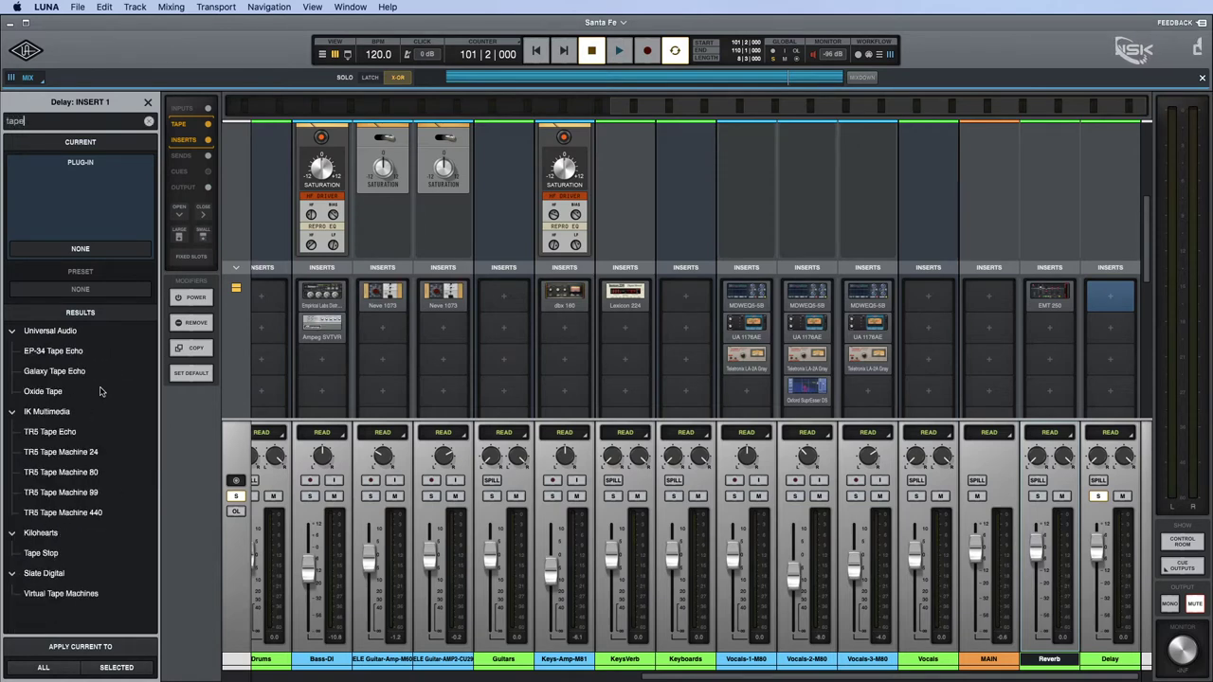
double_click(59, 373)
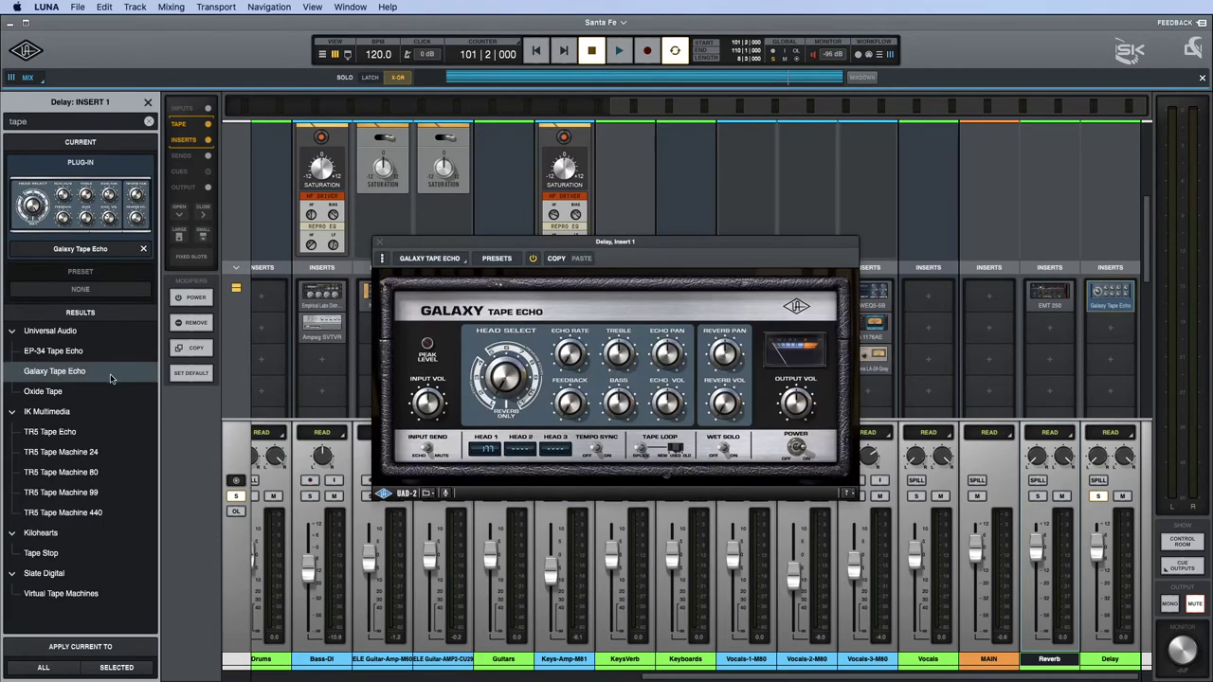
left_click_drag(640, 264, 517, 261)
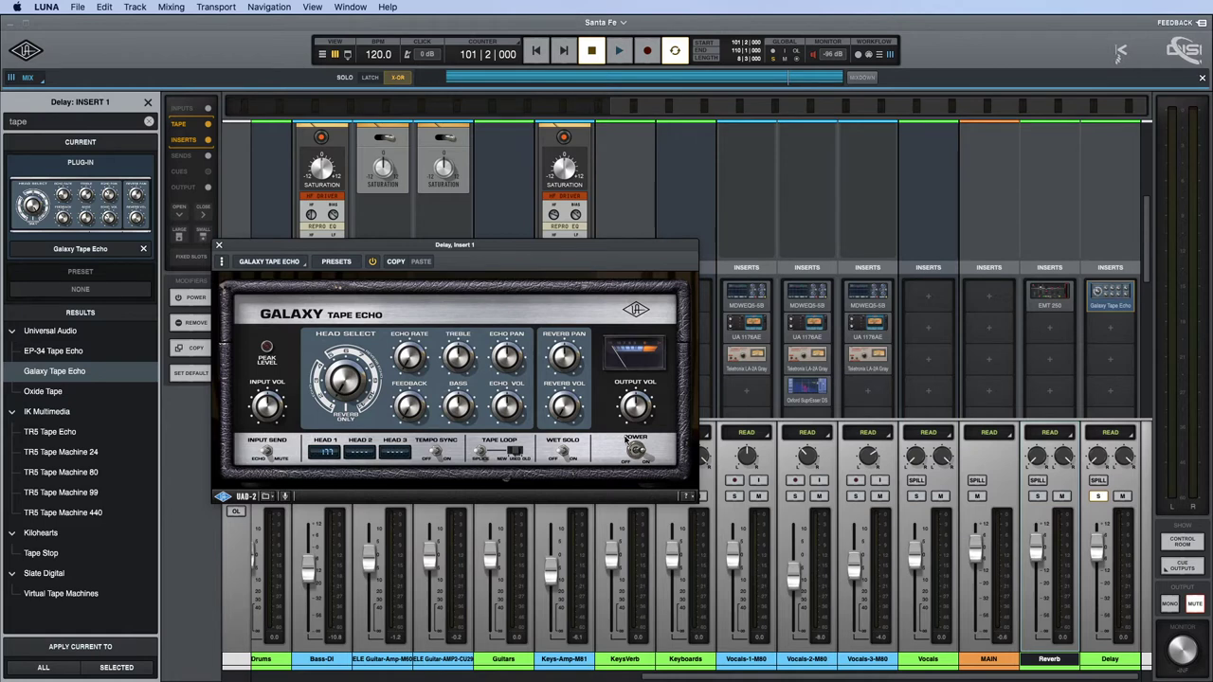
Assign Delay to the first send of Vocals-1-M80 and solo that track for playback.
scroll(865, 346, "down", 10)
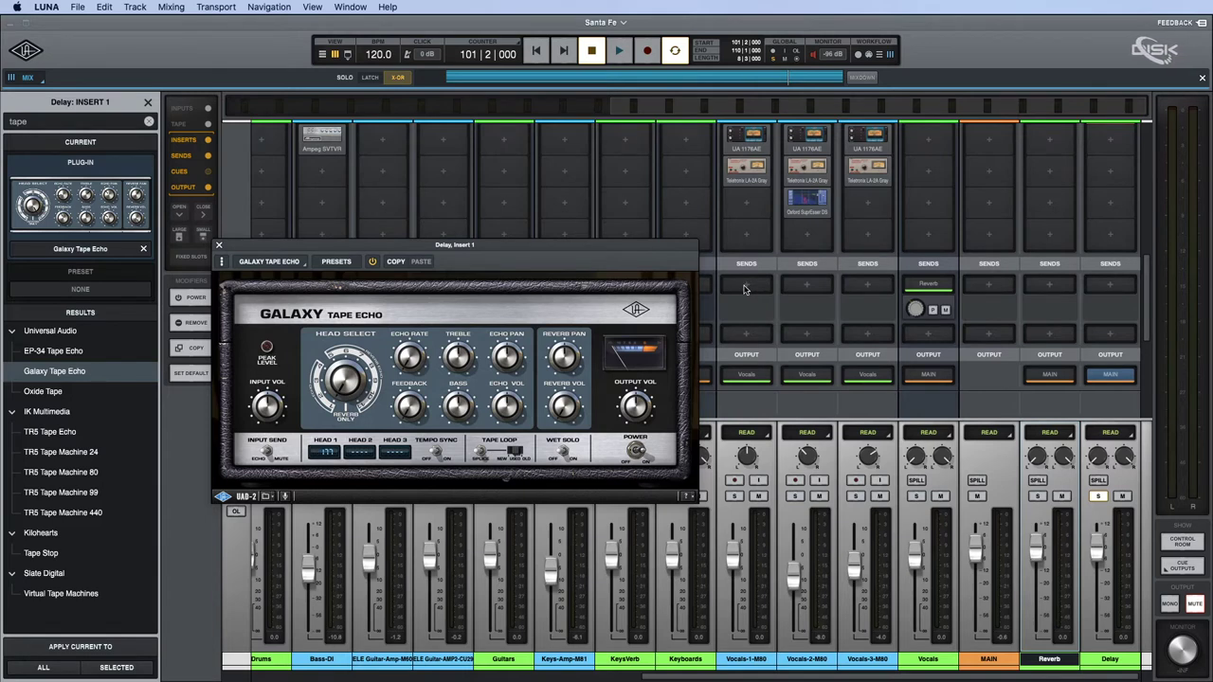
left_click(745, 287)
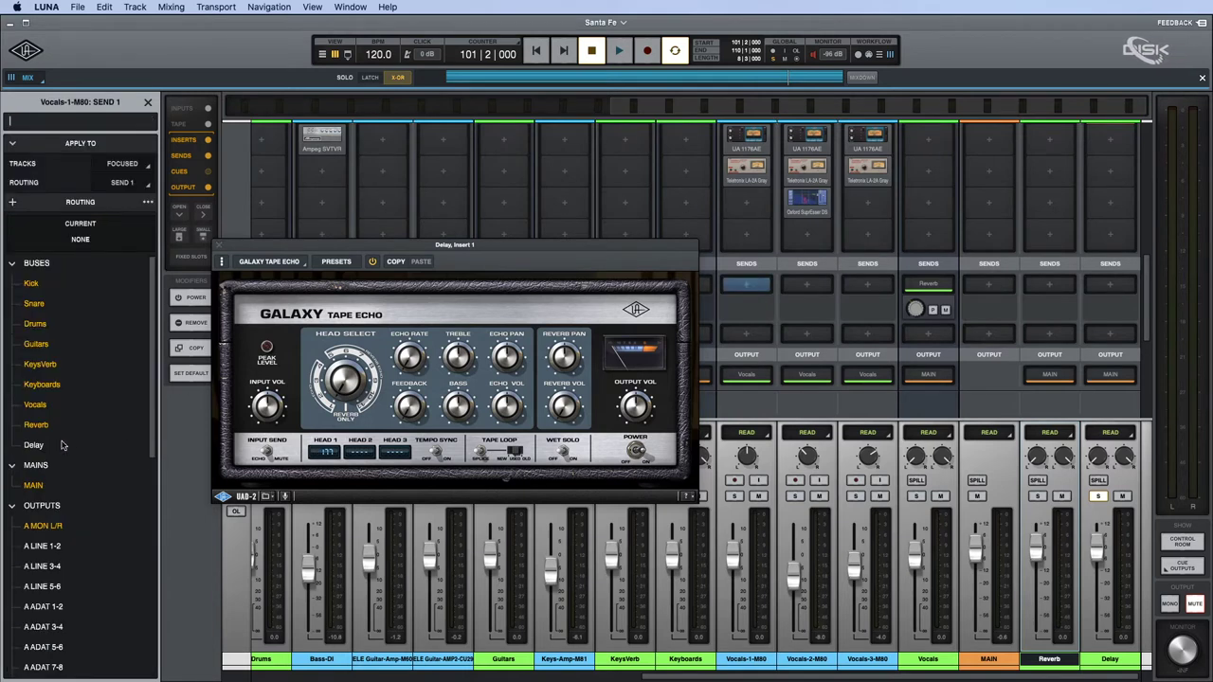
left_click(62, 444)
key("space")
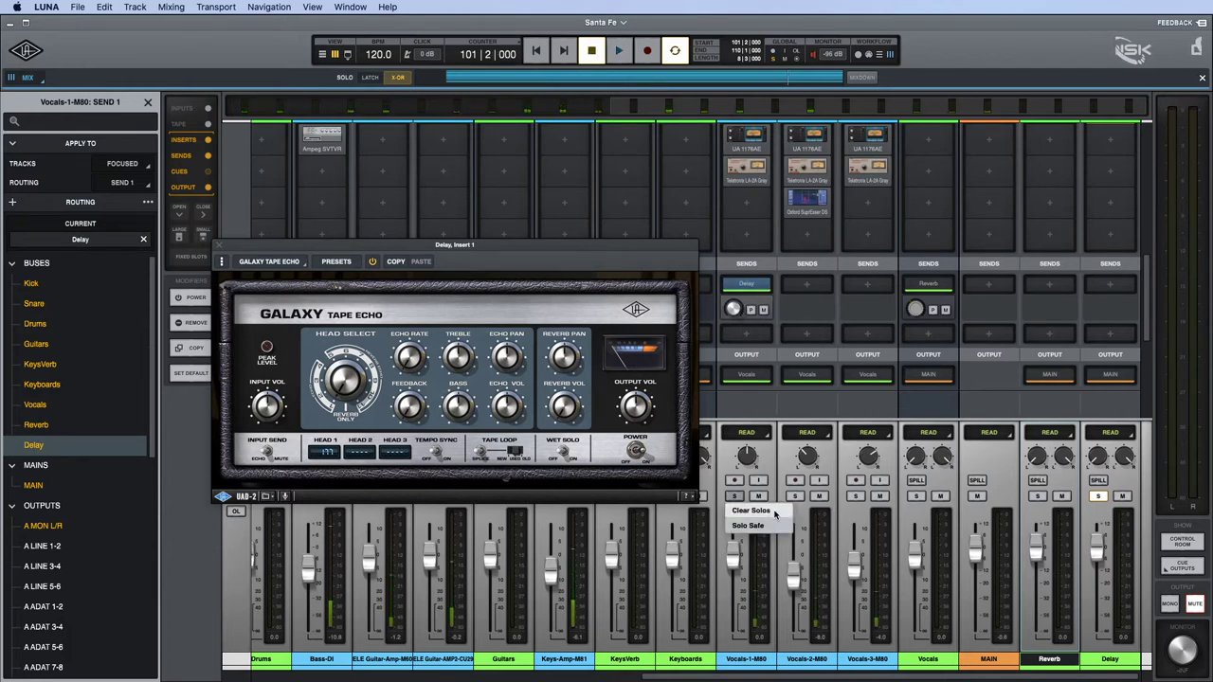
left_click(733, 495)
key("space")
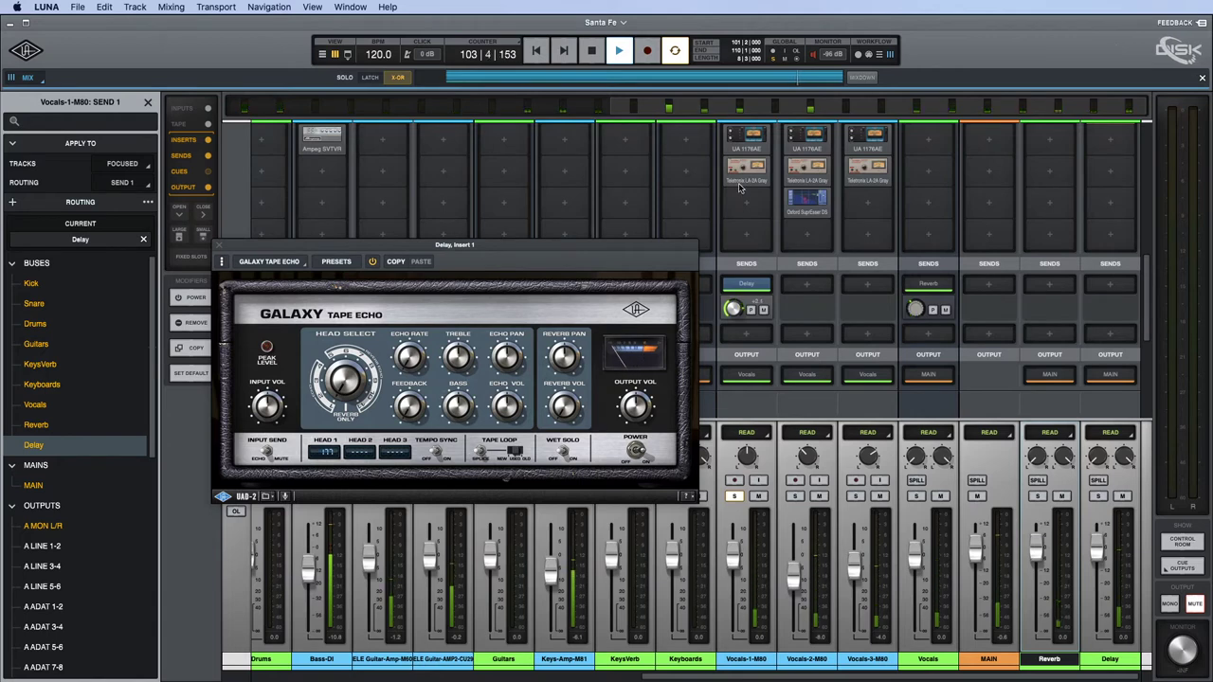
Switch Galaxy Tape Echo to Head 2 only, turn on Tempo Sync, stop playback, and close the plug-in window.
left_click_drag(343, 368, 343, 379)
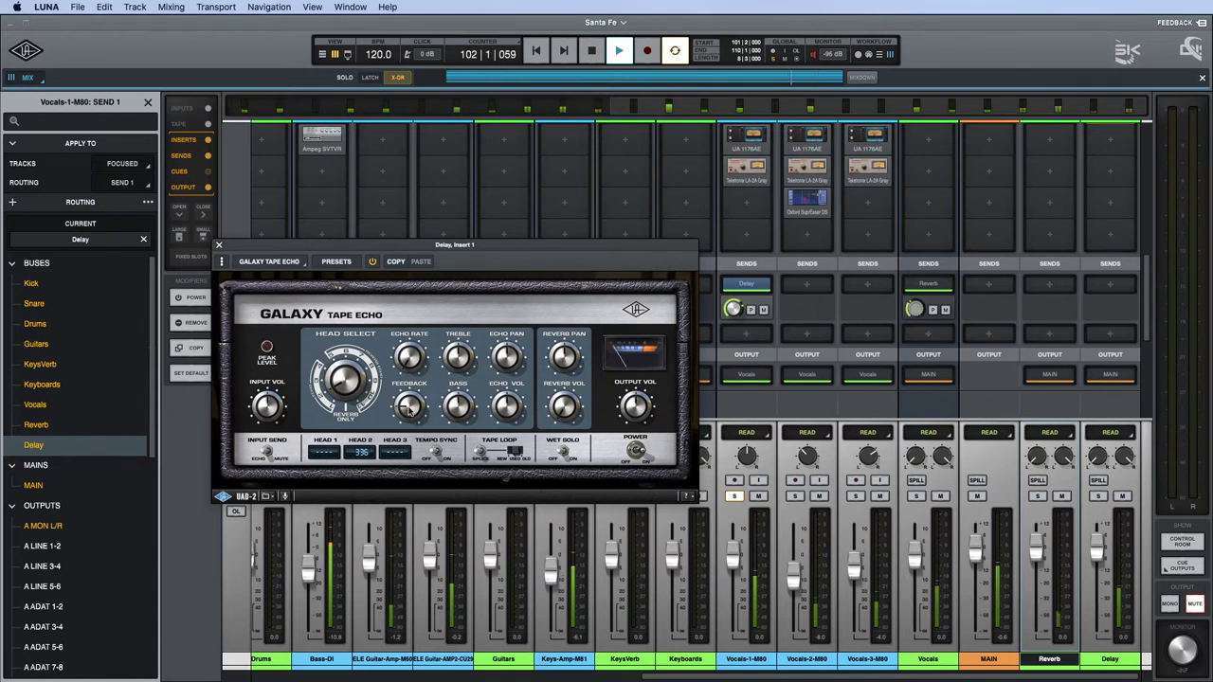
left_click(438, 454)
key("space")
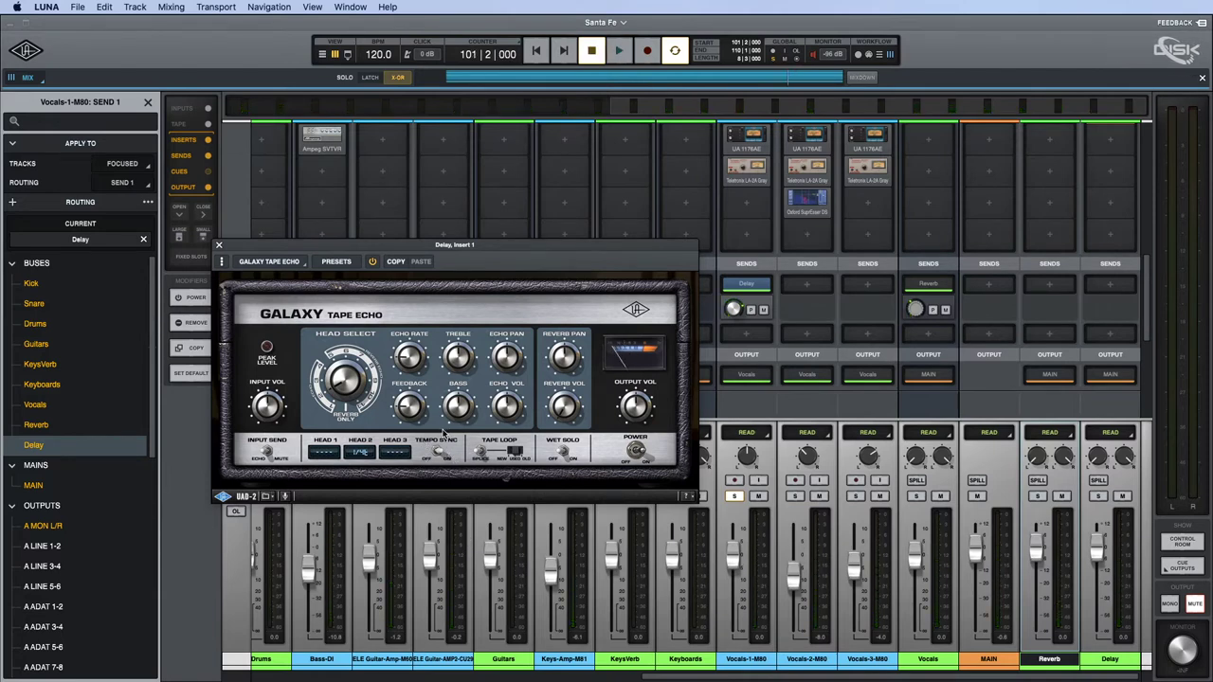
left_click(218, 246)
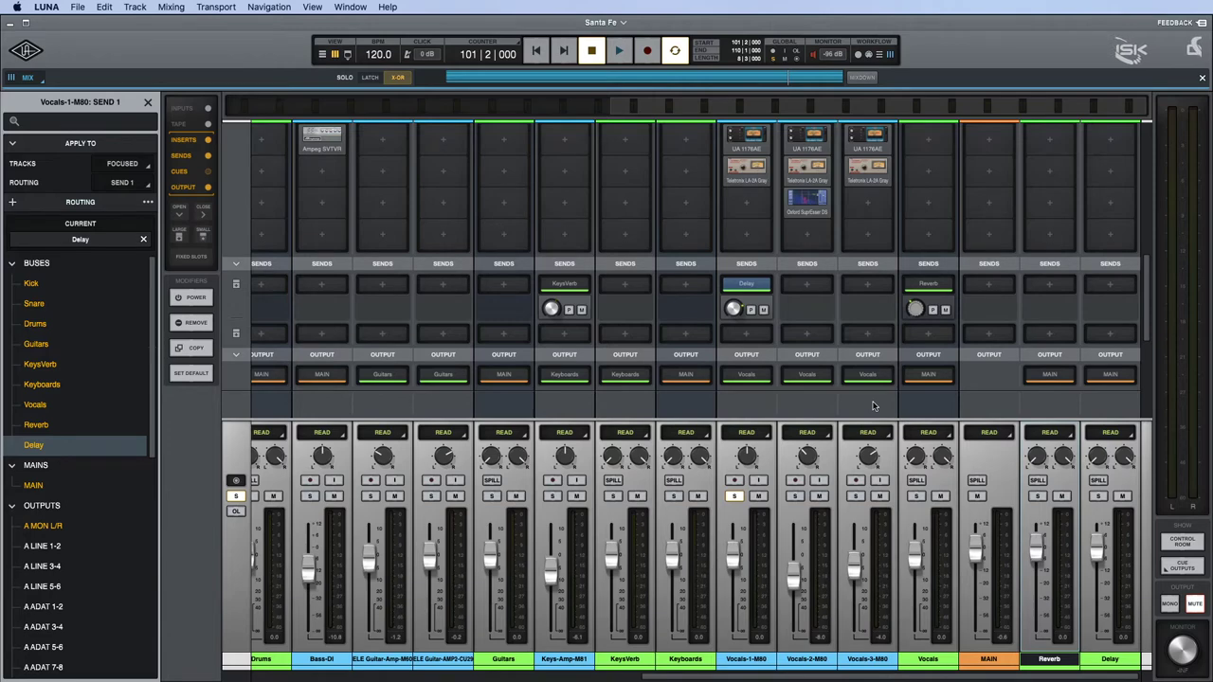
Show the timeline and place the playhead at bar 8 beat 2, just before the Drums-Kick in-M82 clip.
key("super+equal")
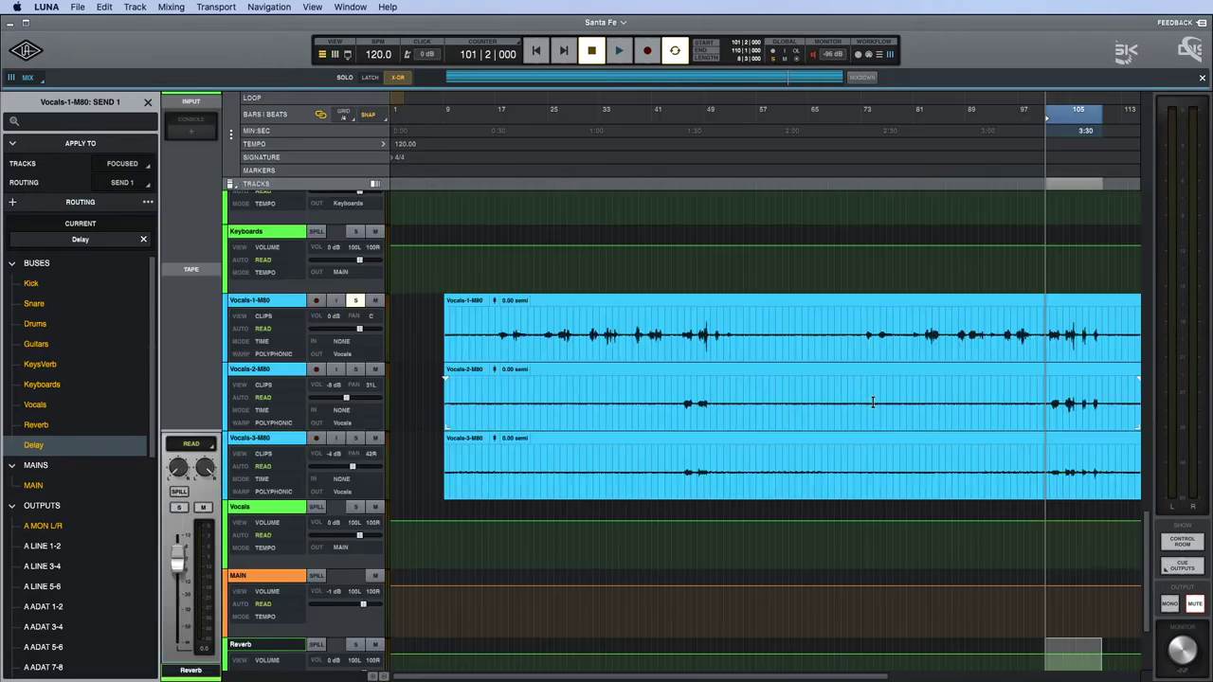
scroll(735, 328, "up", 5)
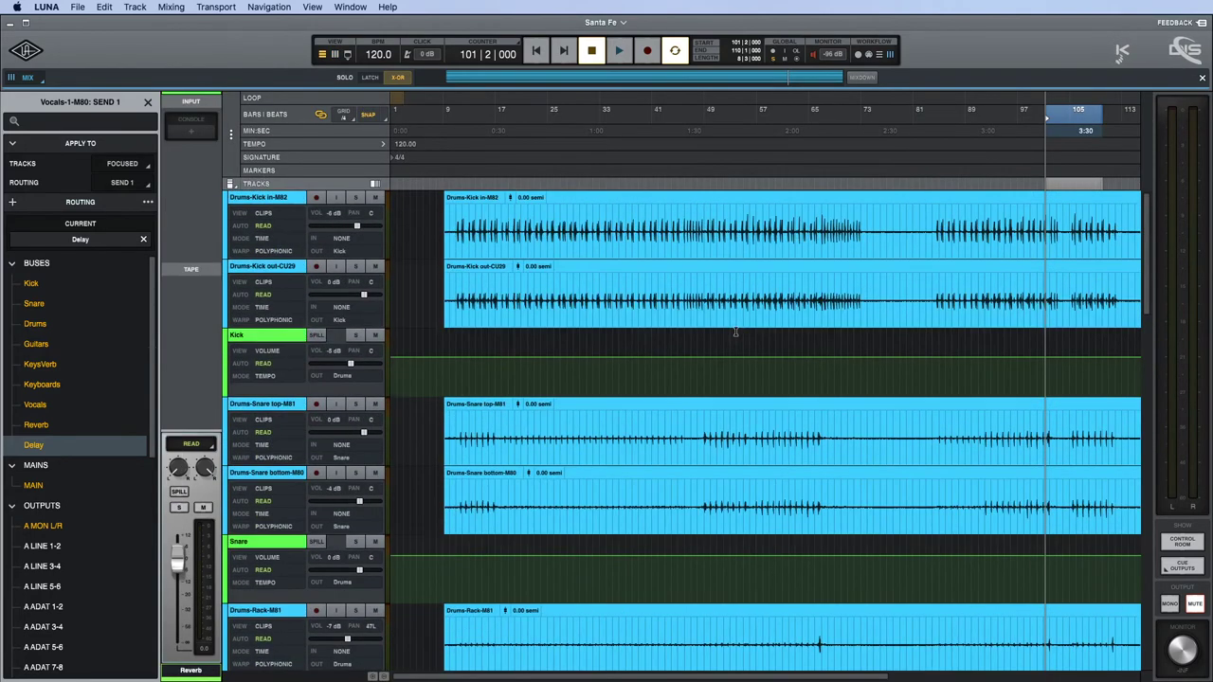
left_click(437, 216)
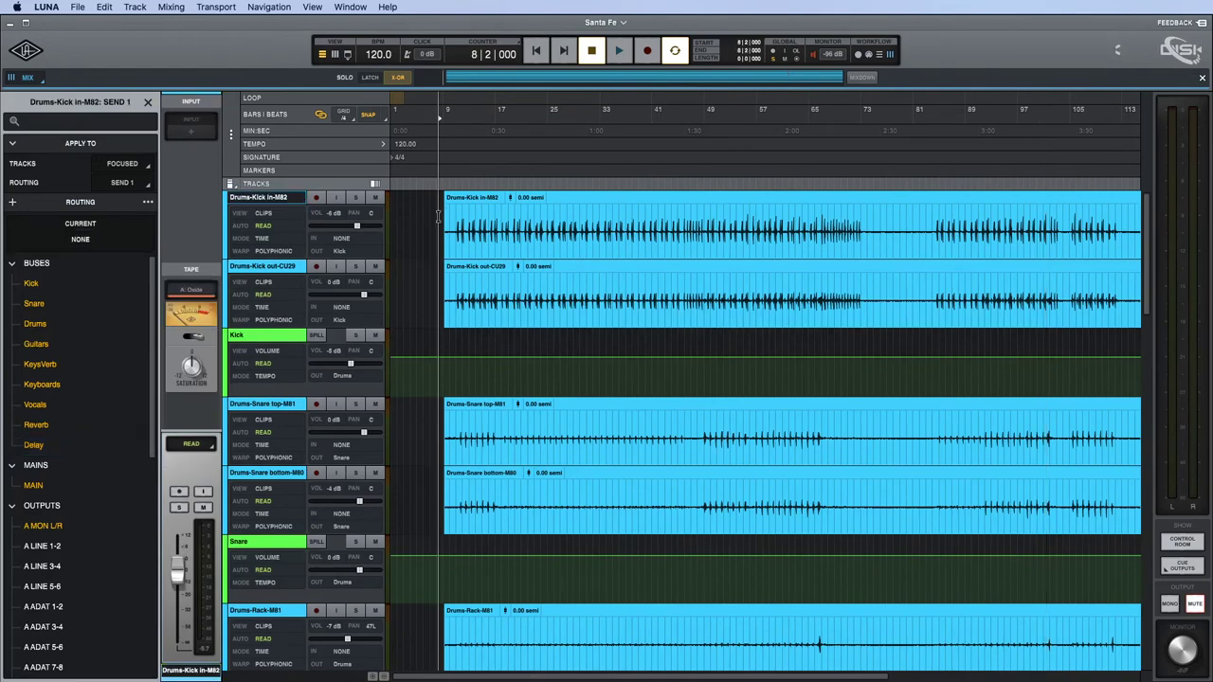
Place the playhead at bar 9, just before the start of the Drums-Kick in-M82 clip.
key("super+bracketright")
key("super+bracketright")
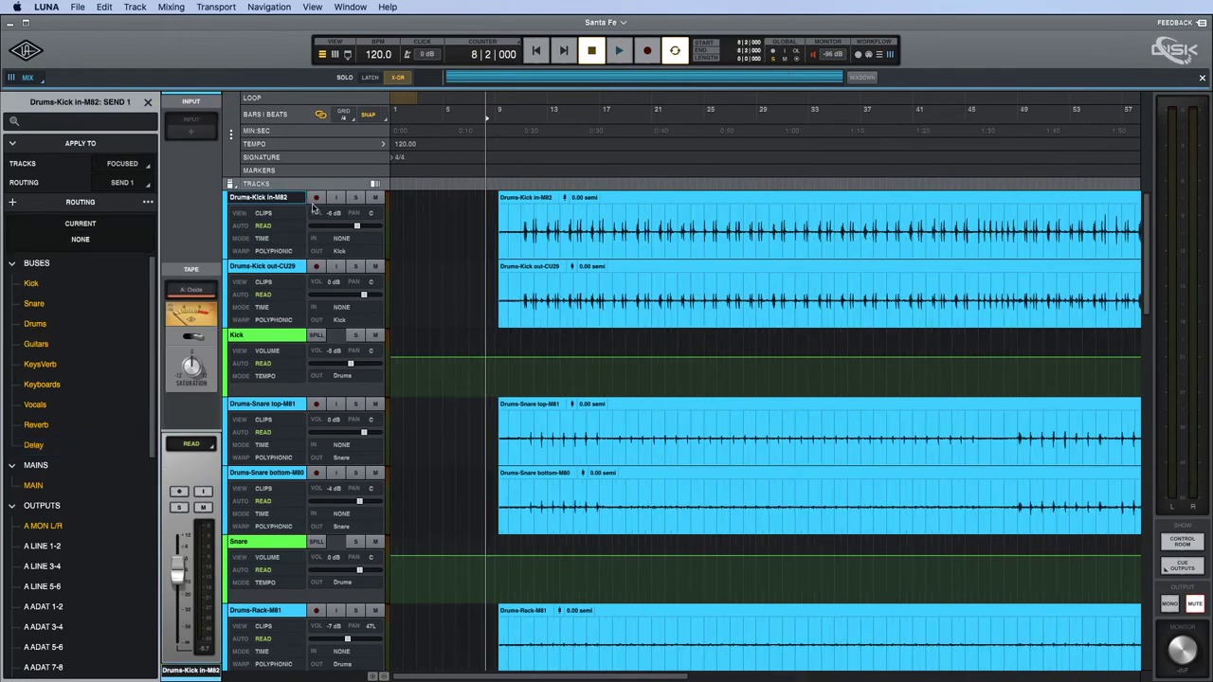
key("super+bracketright")
scroll(650, 252, "right", 5)
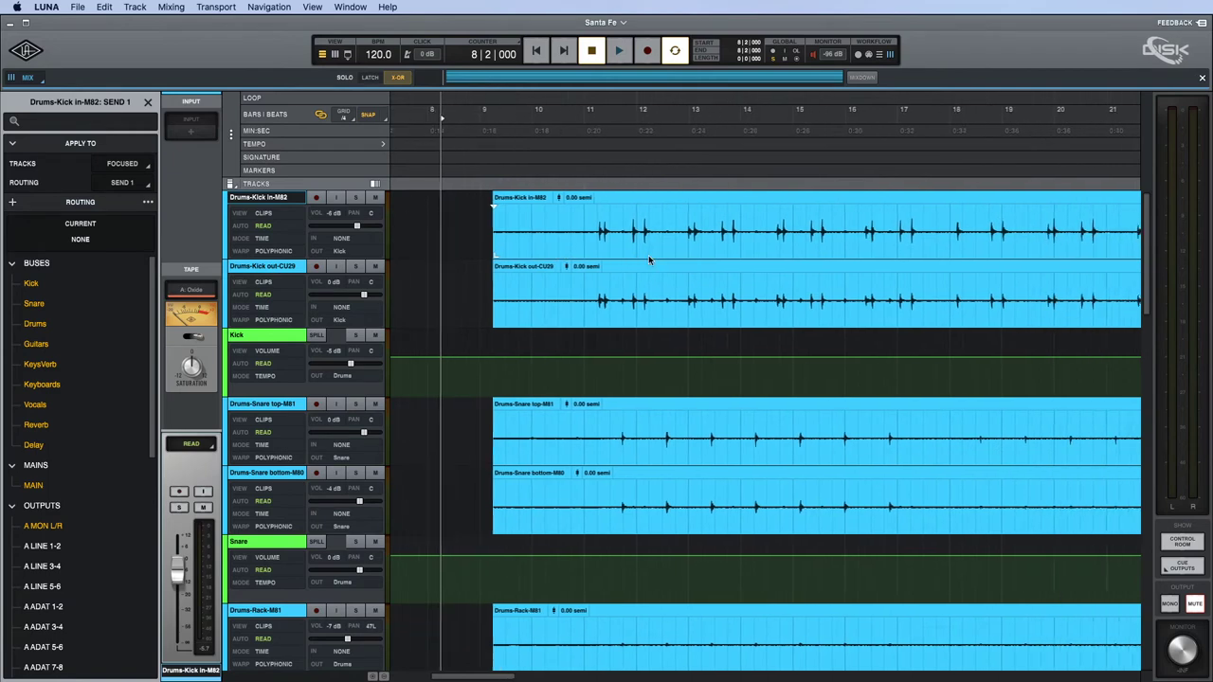
left_click(475, 220)
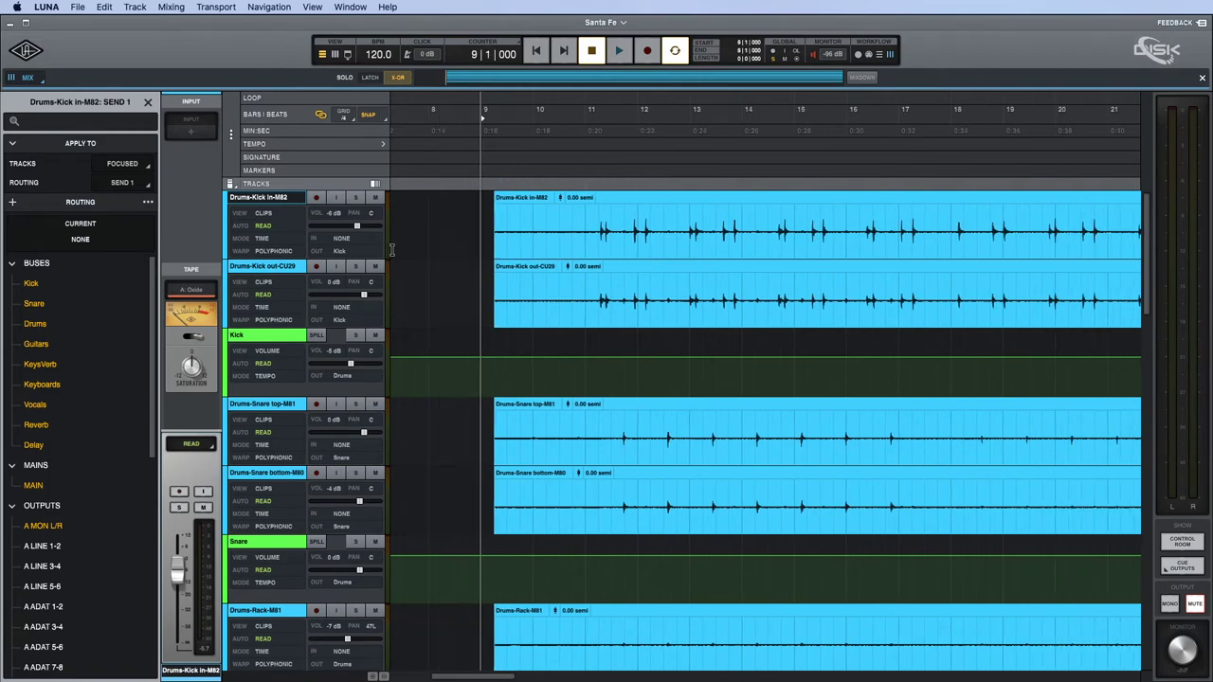
left_click(352, 197)
left_click(352, 197)
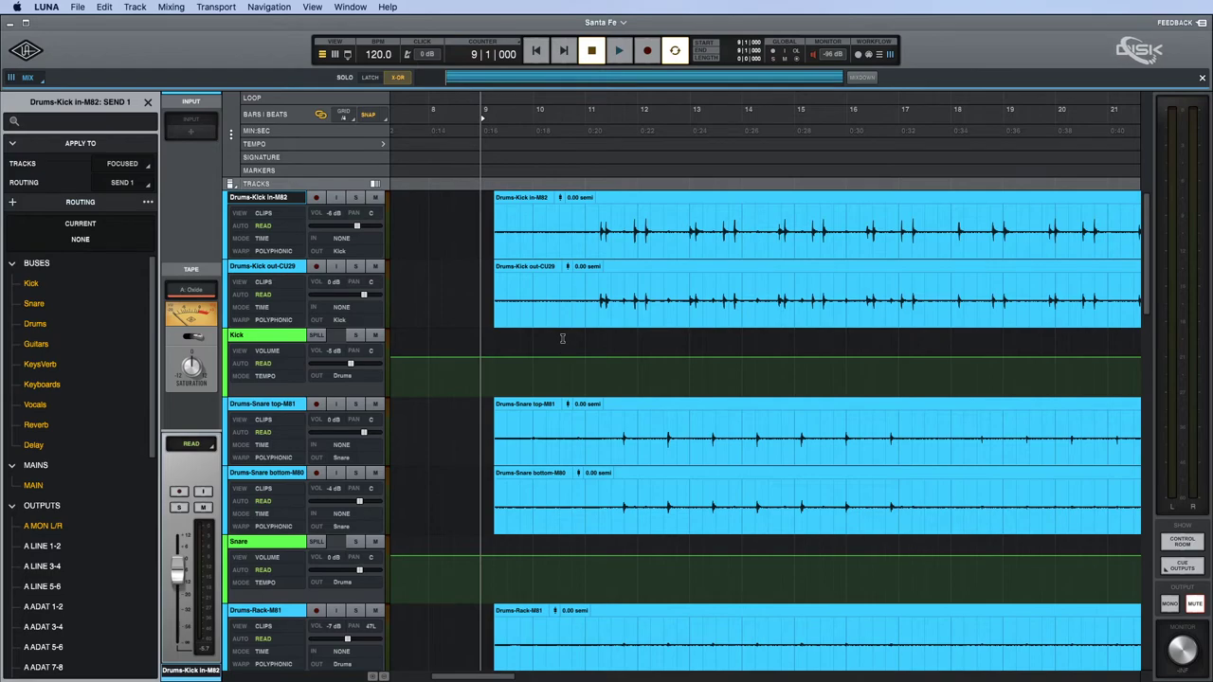
Show the mixer and spill the MAIN bus to display only the channels that feed it.
key("super+equal")
scroll(824, 590, "right", 10)
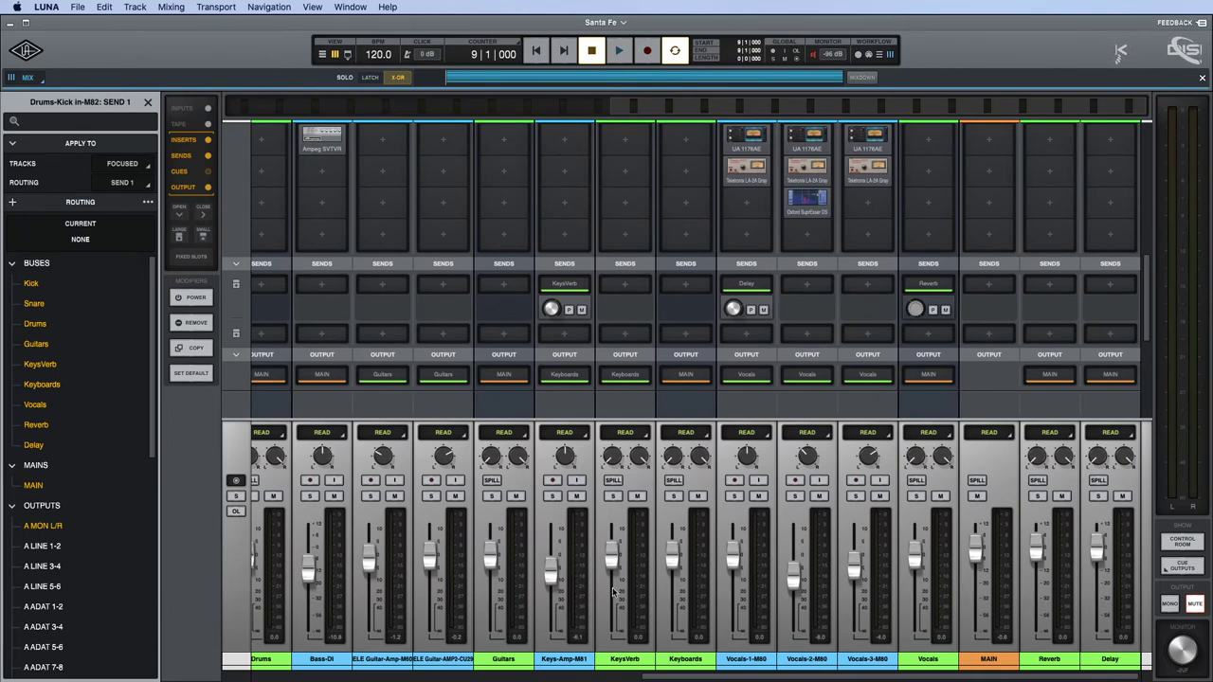
scroll(613, 593, "left", 10)
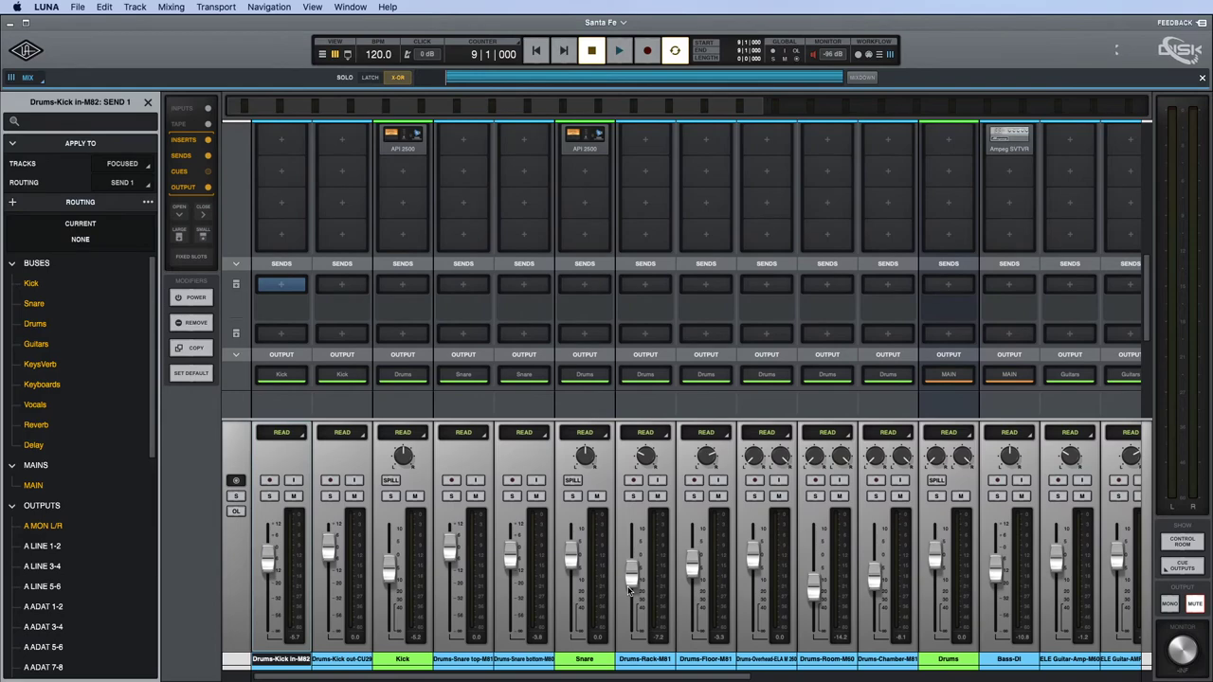
scroll(764, 566, "right", 10)
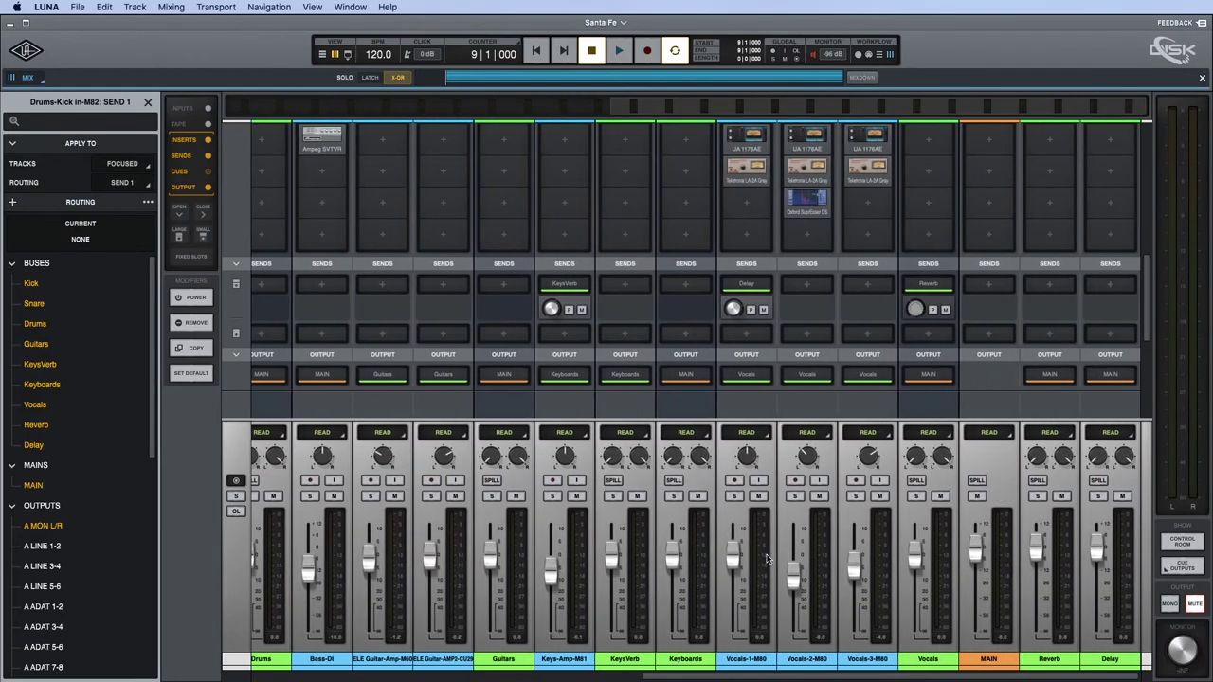
left_click(976, 480)
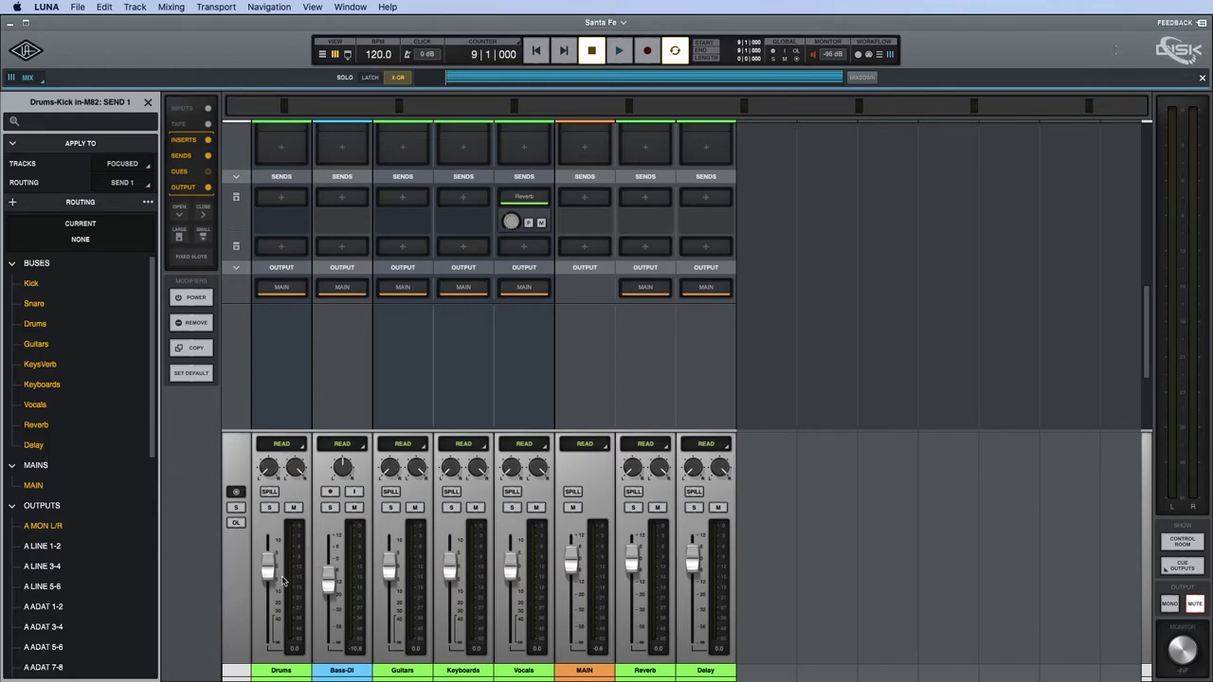
Pull the Drums, Bass-DI, Guitars and Keyboards faders fully down and lower the Vocals fader to about -6 dB.
left_click_drag(272, 572, 269, 647)
left_click_drag(328, 573, 329, 646)
left_click_drag(390, 584, 389, 646)
left_click_drag(449, 574, 449, 646)
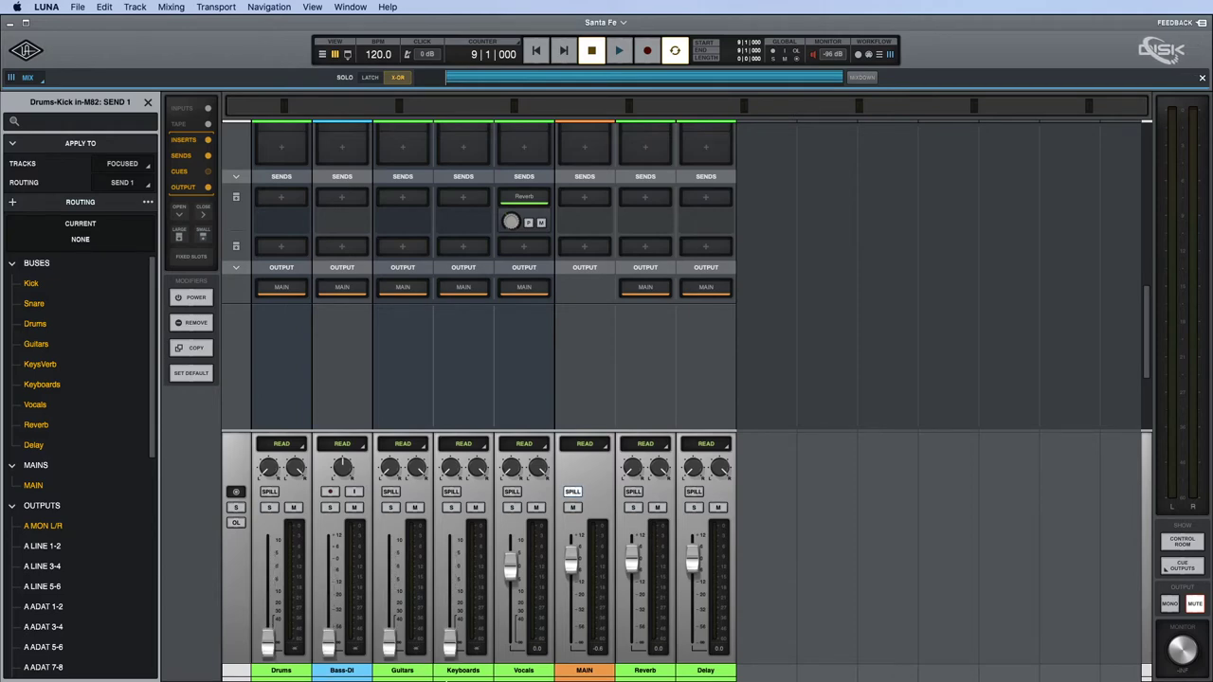
left_click_drag(509, 569, 509, 584)
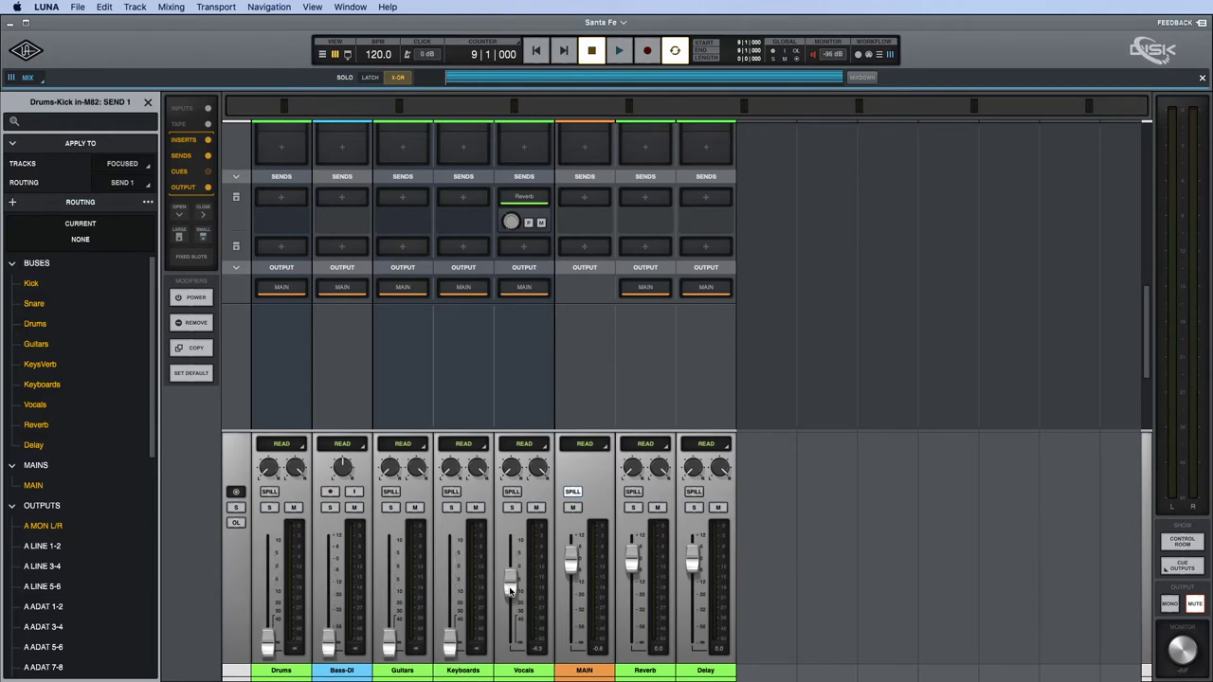
During playback, pull the Vocals fader fully down and raise Drums to 0.0 dB and Bass-DI to about -10.8 dB.
key("space")
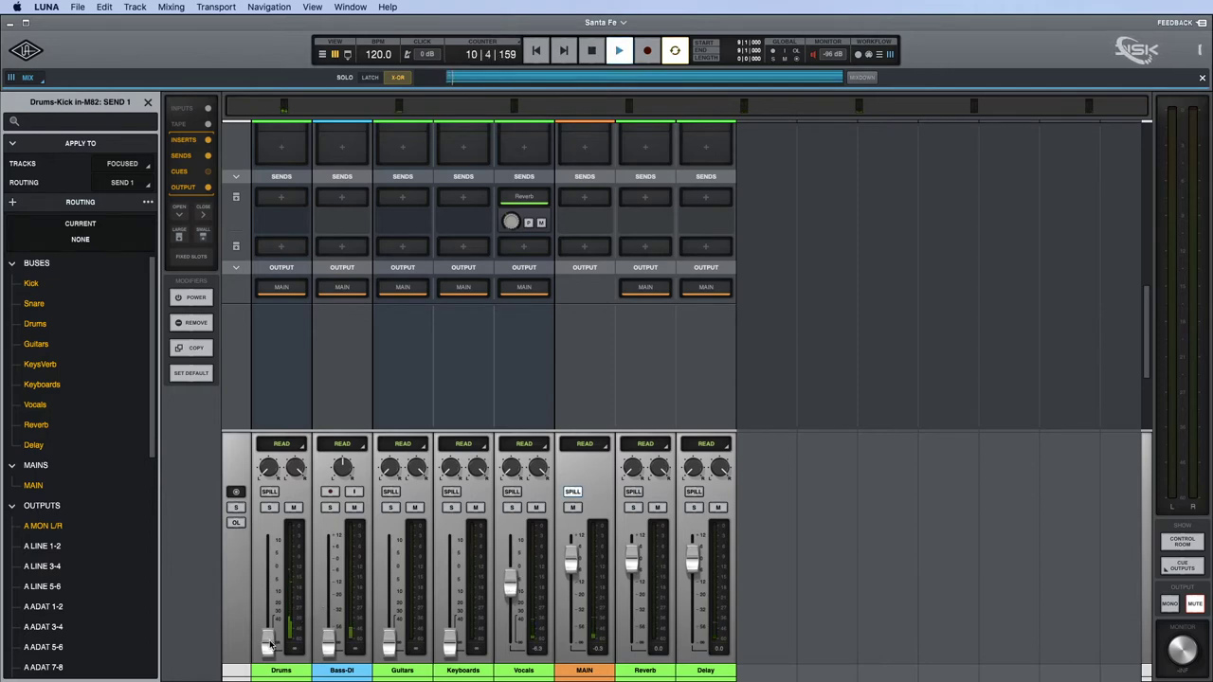
left_click_drag(272, 646, 272, 579)
left_click_drag(511, 586, 511, 646)
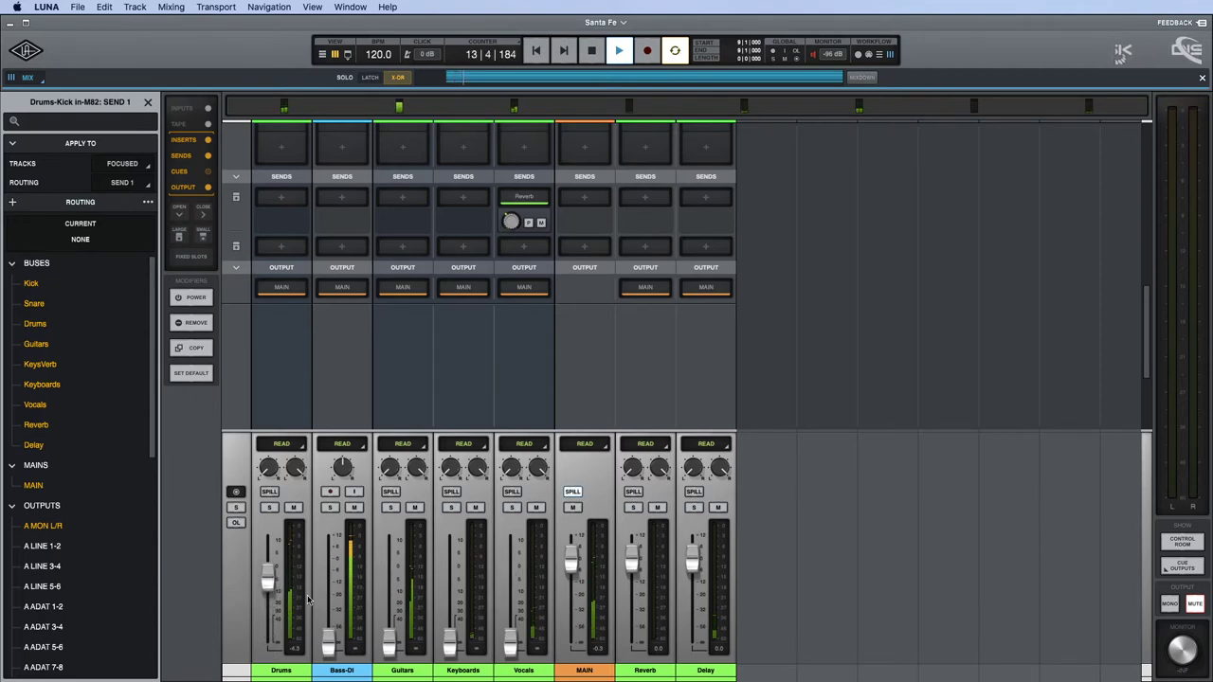
left_click_drag(329, 644, 268, 566)
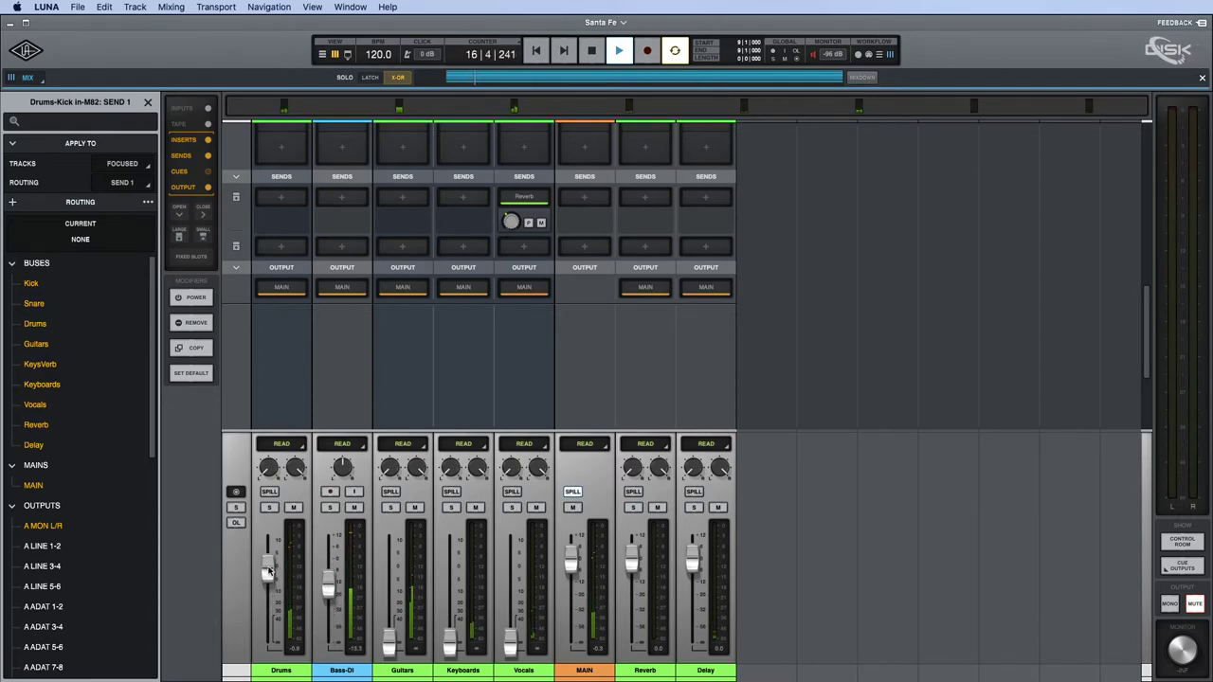
left_click_drag(331, 596, 330, 593)
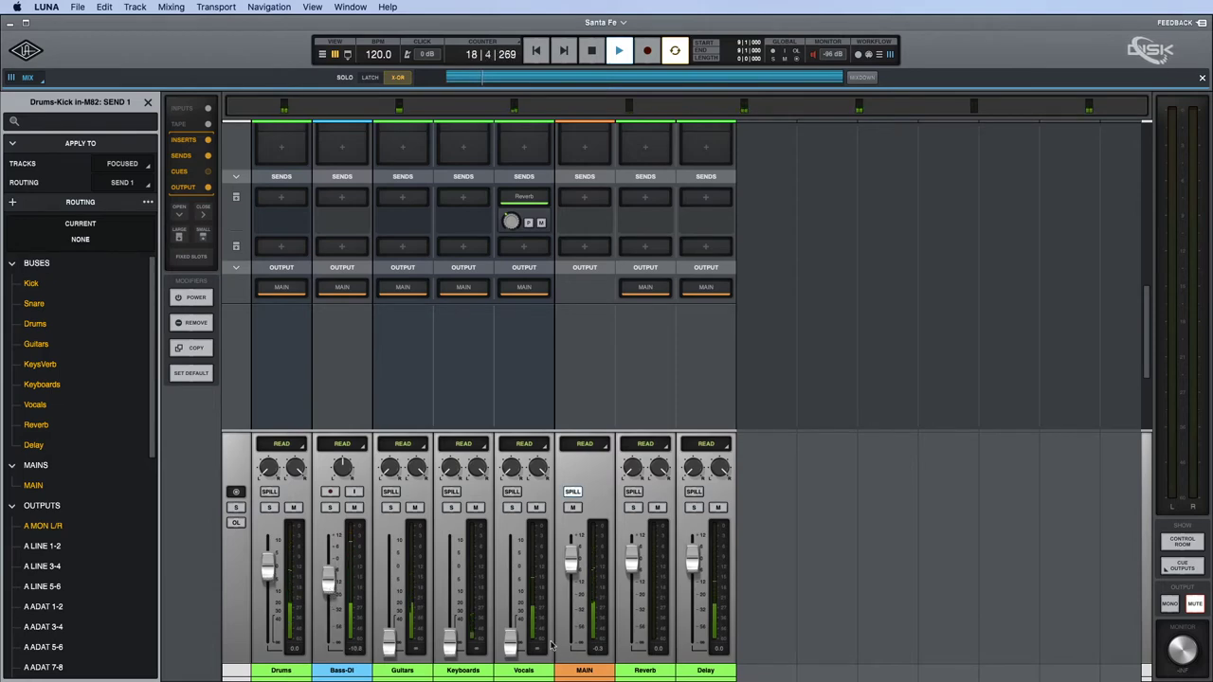
Raise the Vocals fader to about -10.1 dB with all mixer channels shown, and stop playback.
left_click_drag(511, 645, 515, 595)
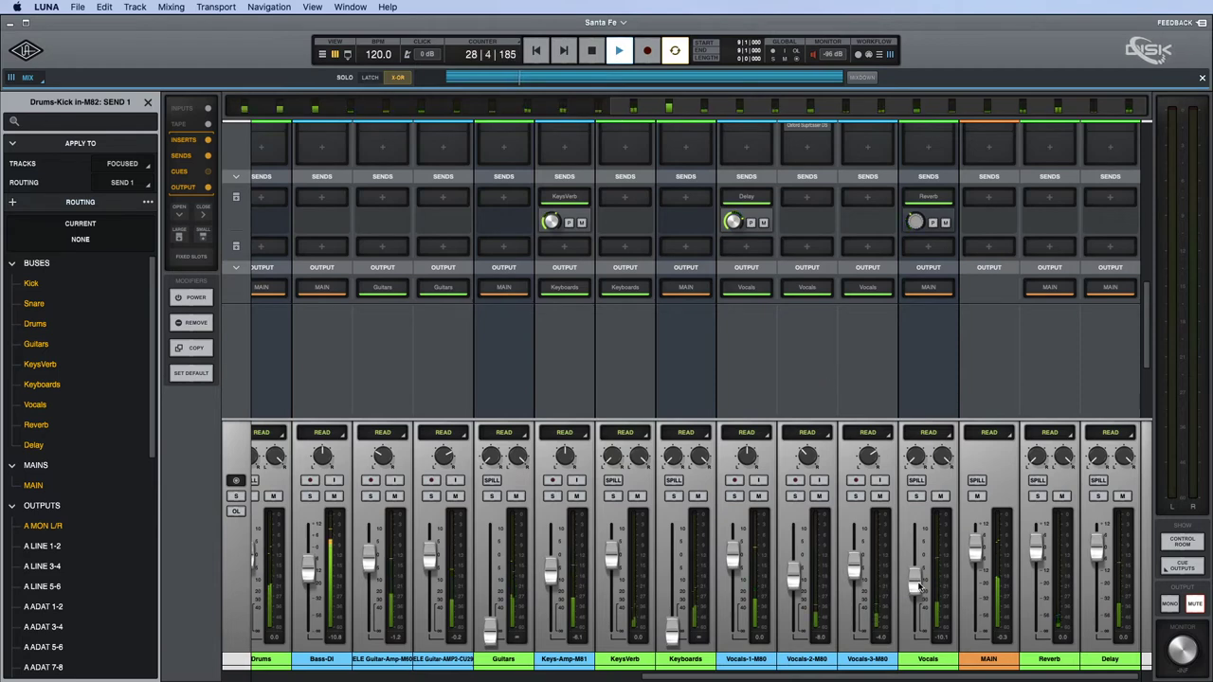
key("space")
Select the Delay send on Vocals-1-M80 and play the mix while examining the channels' tape, insert and send sections.
left_click(753, 199)
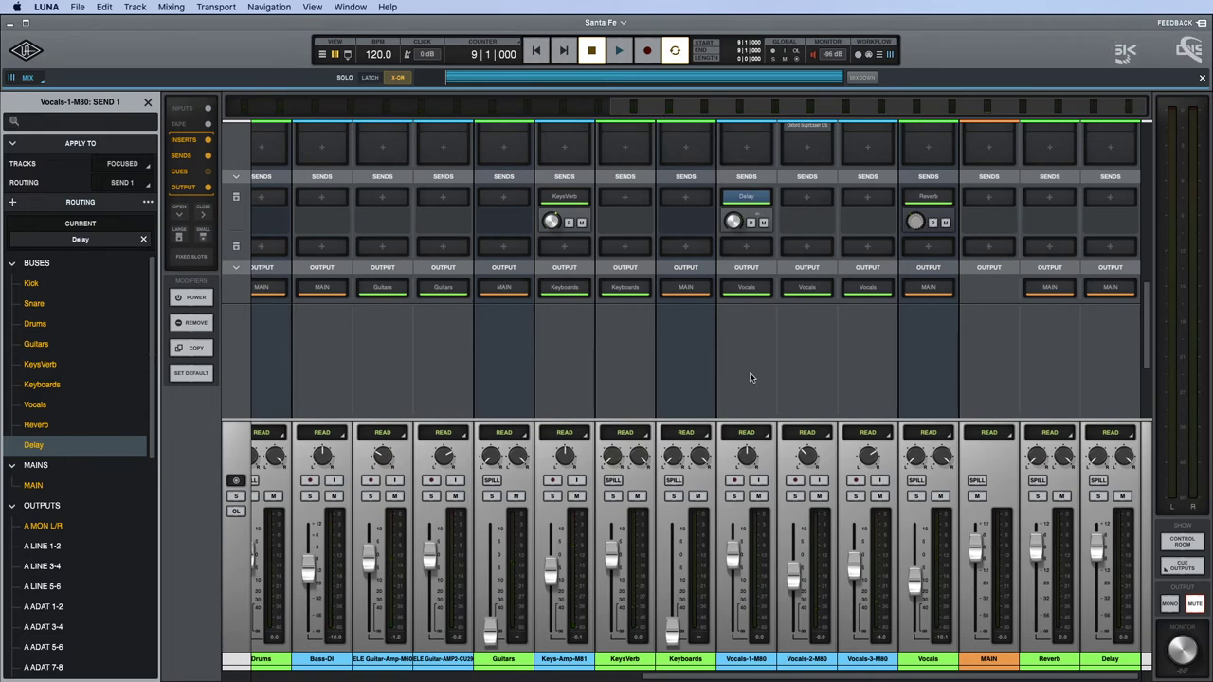
key("space")
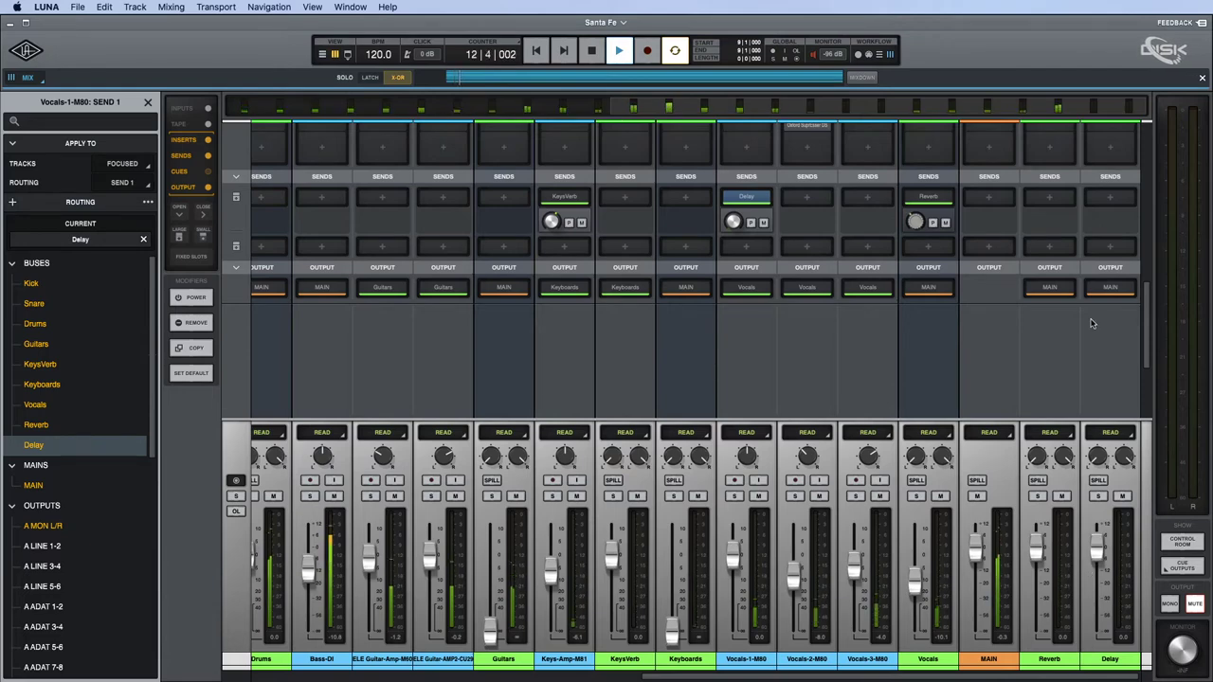
key("i")
scroll(1091, 328, "down", 6)
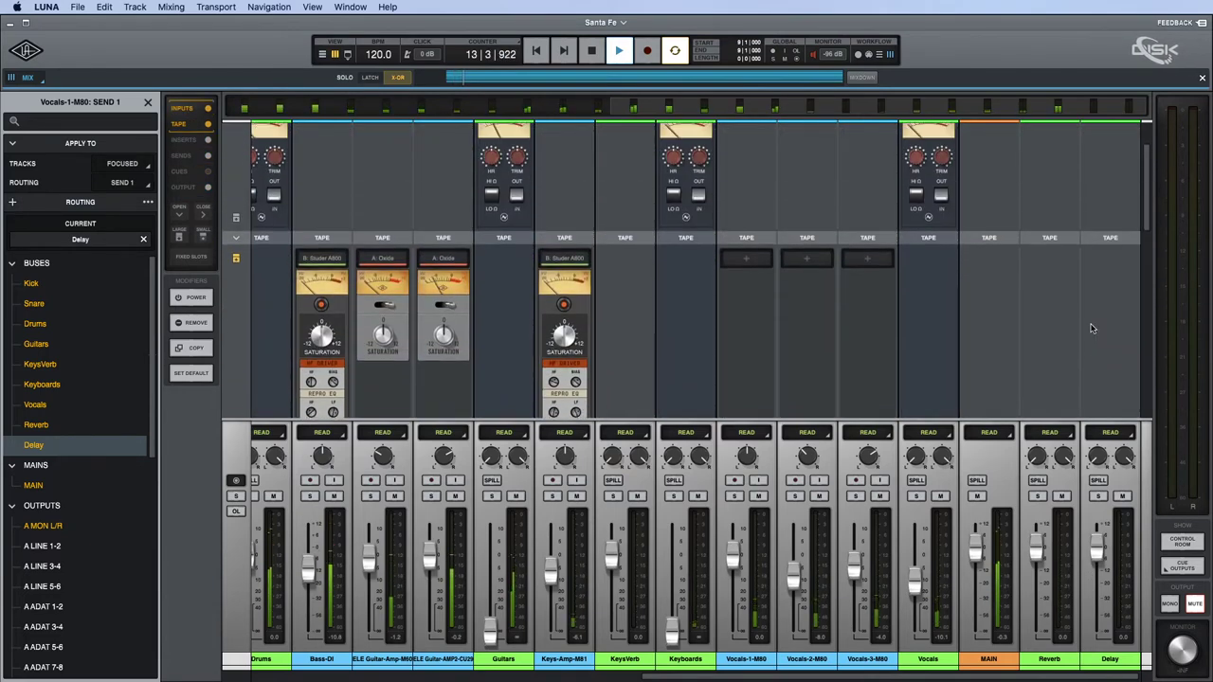
scroll(1091, 328, "down", 2)
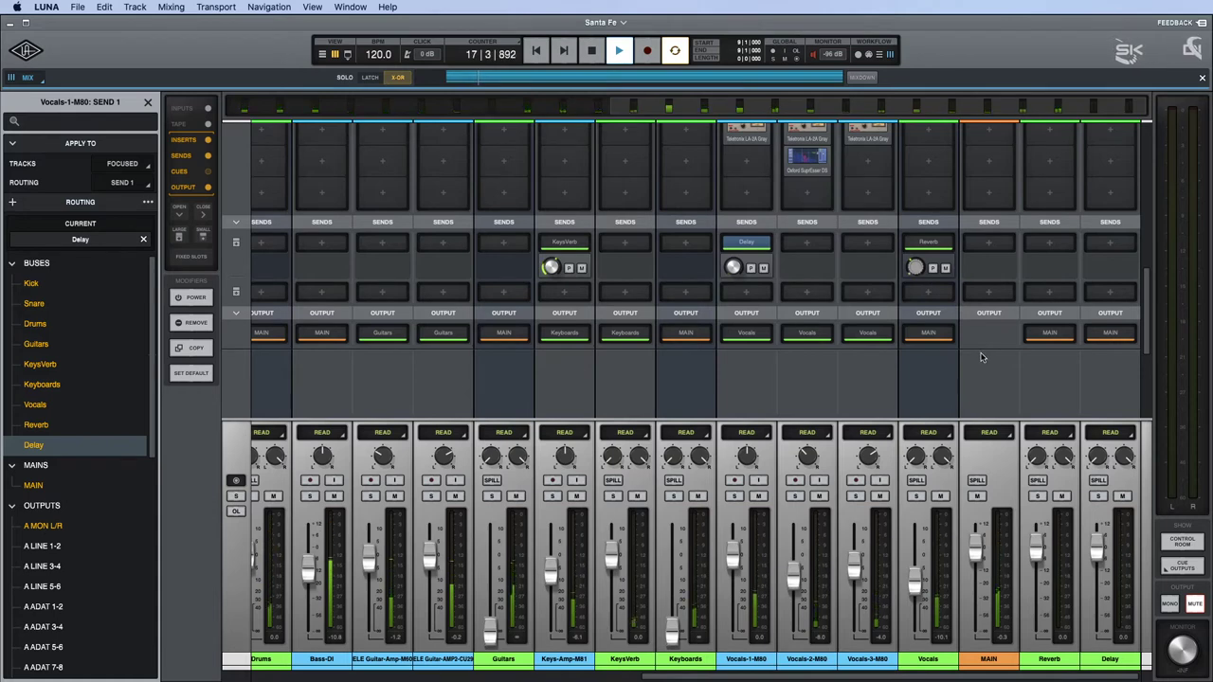
scroll(983, 356, "up", 1)
mouse_move(736, 267)
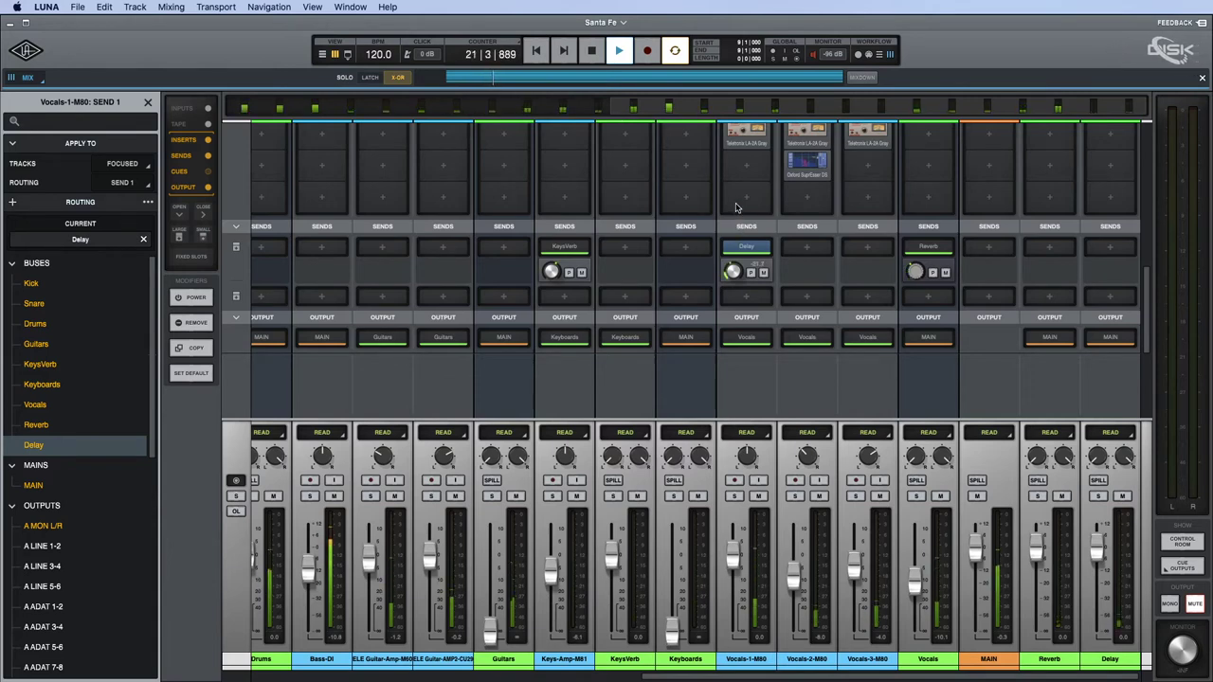
Raise the Vocals fader to about -1.1 dB and the Guitars fader to about -5.3 dB.
right_click(912, 654)
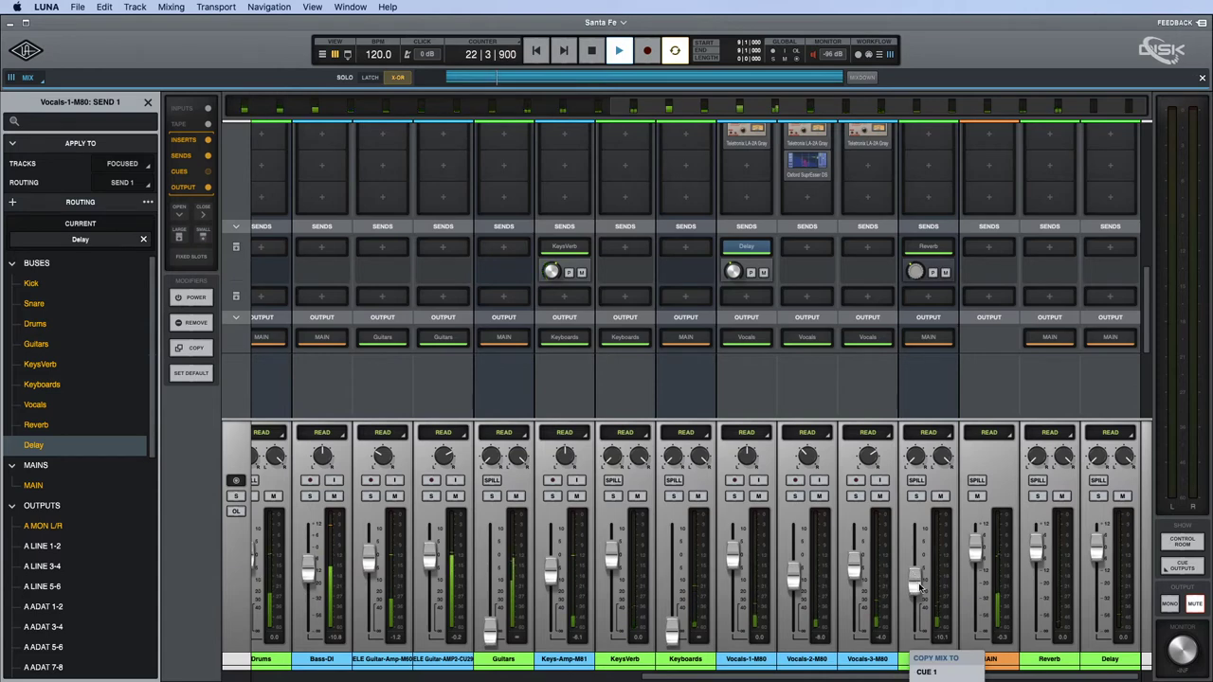
left_click(920, 587)
left_click_drag(920, 588, 917, 567)
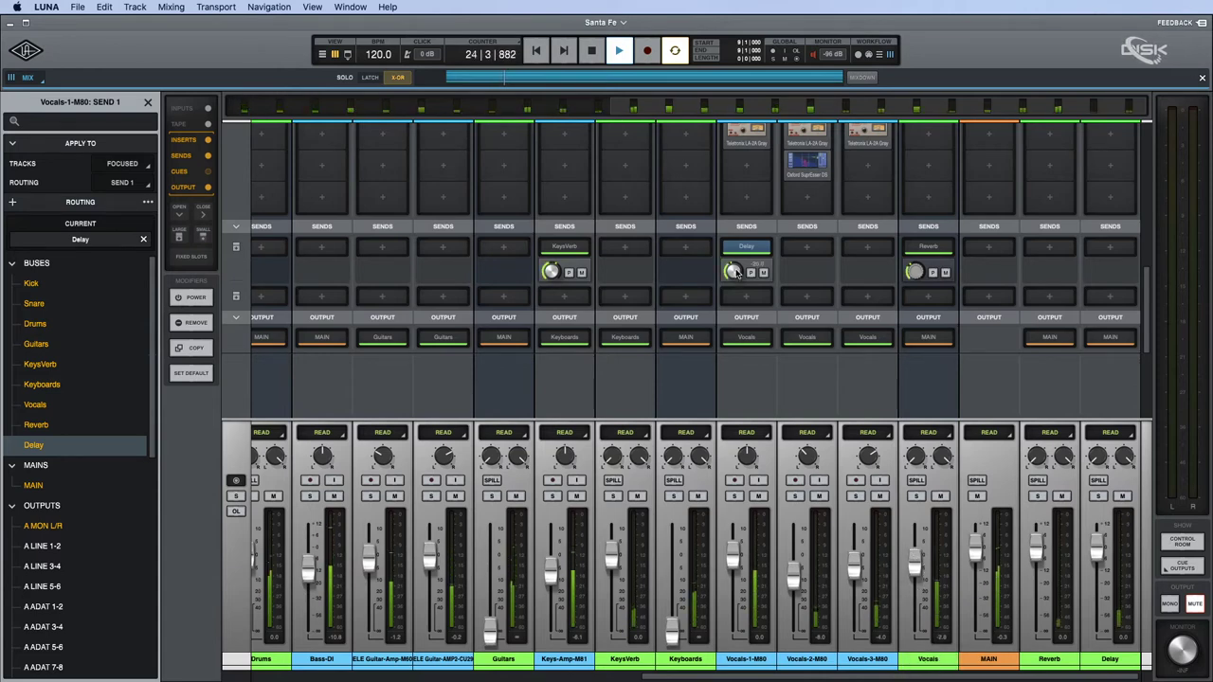
left_click_drag(914, 561, 914, 555)
left_click_drag(490, 633, 491, 565)
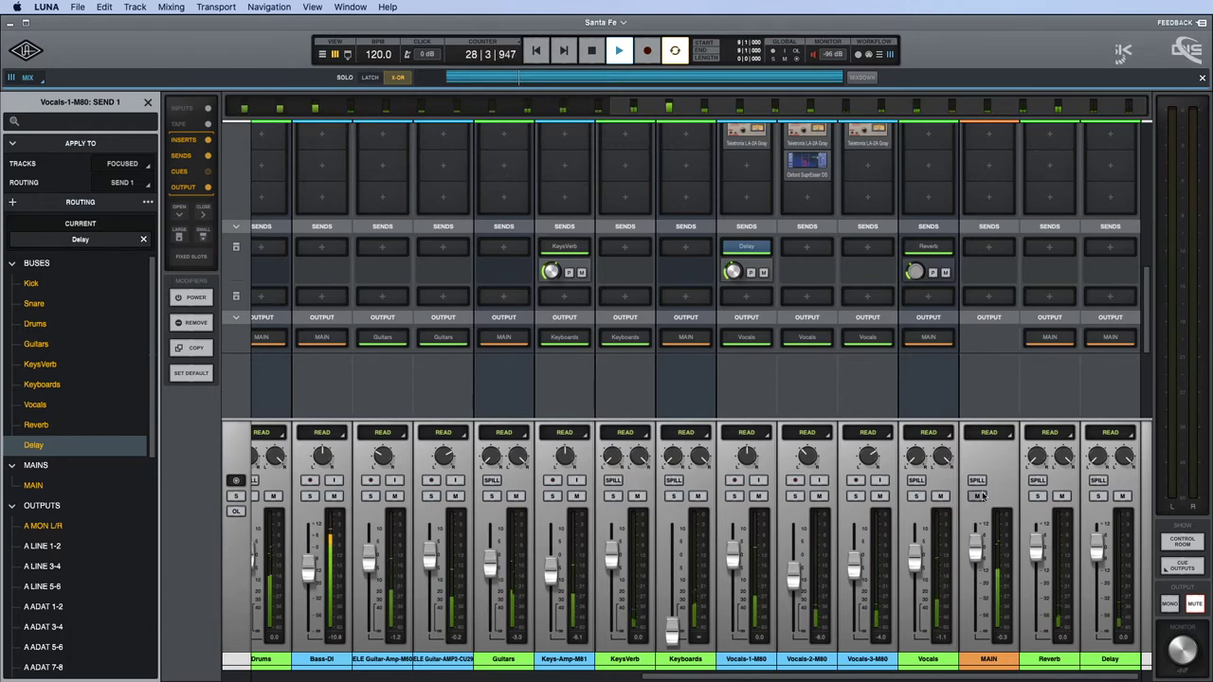
With the MAIN bus spilled, raise Keyboards to about -4.8 dB and lower Bass-DI to about -14.1 dB.
key("ctrl+shift+h")
left_click_drag(449, 644, 456, 585)
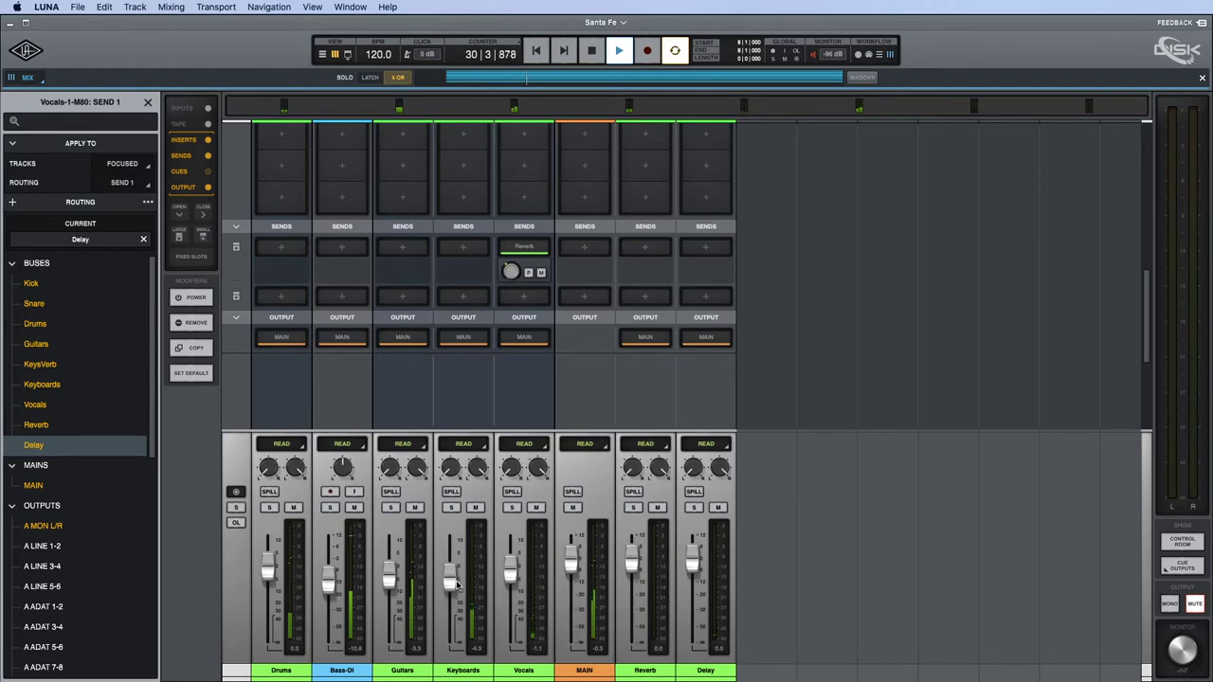
right_click(325, 590)
left_click_drag(325, 589, 327, 603)
Set the faders to about -0.1 dB for Vocals, +0.4 dB for Keyboards and -3 dB for Guitars, and stop playback.
left_click_drag(510, 574, 452, 569)
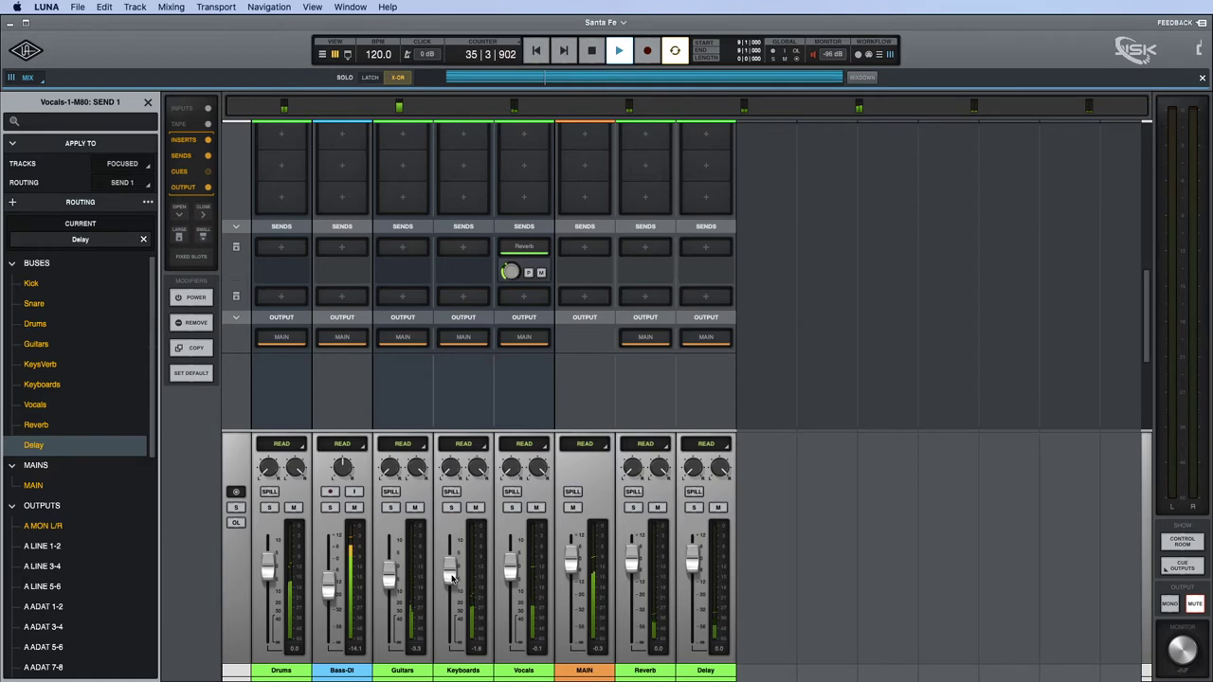
left_click_drag(453, 576, 387, 584)
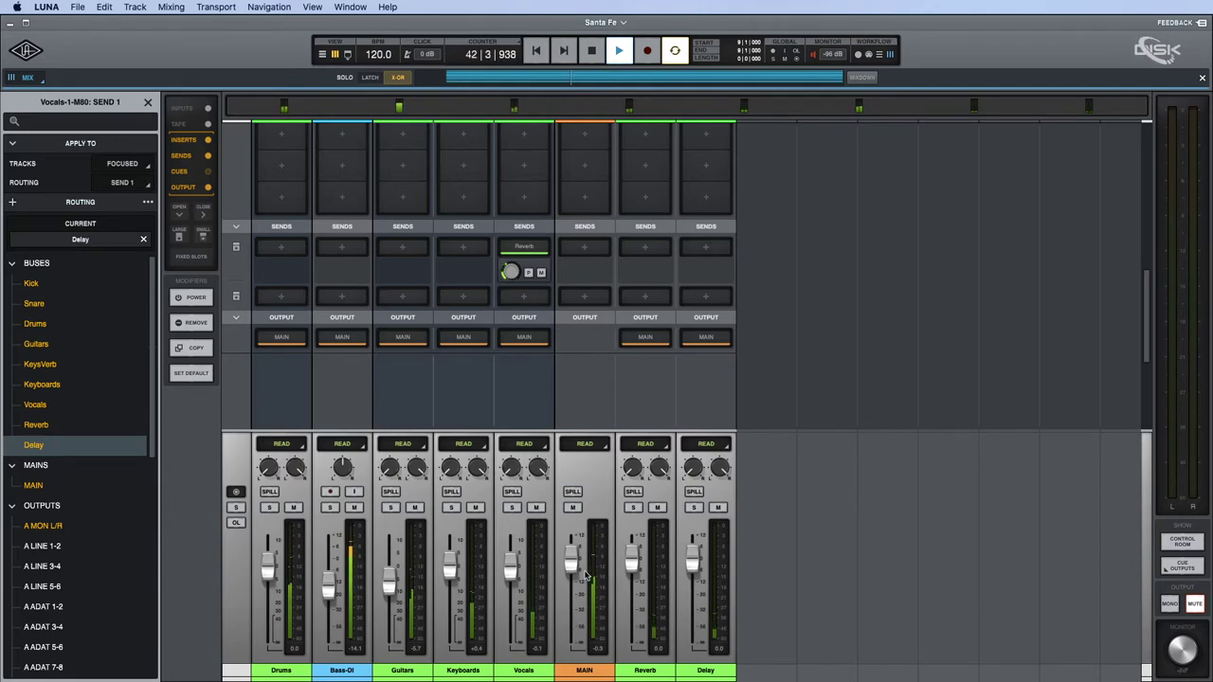
left_click_drag(388, 582, 391, 575)
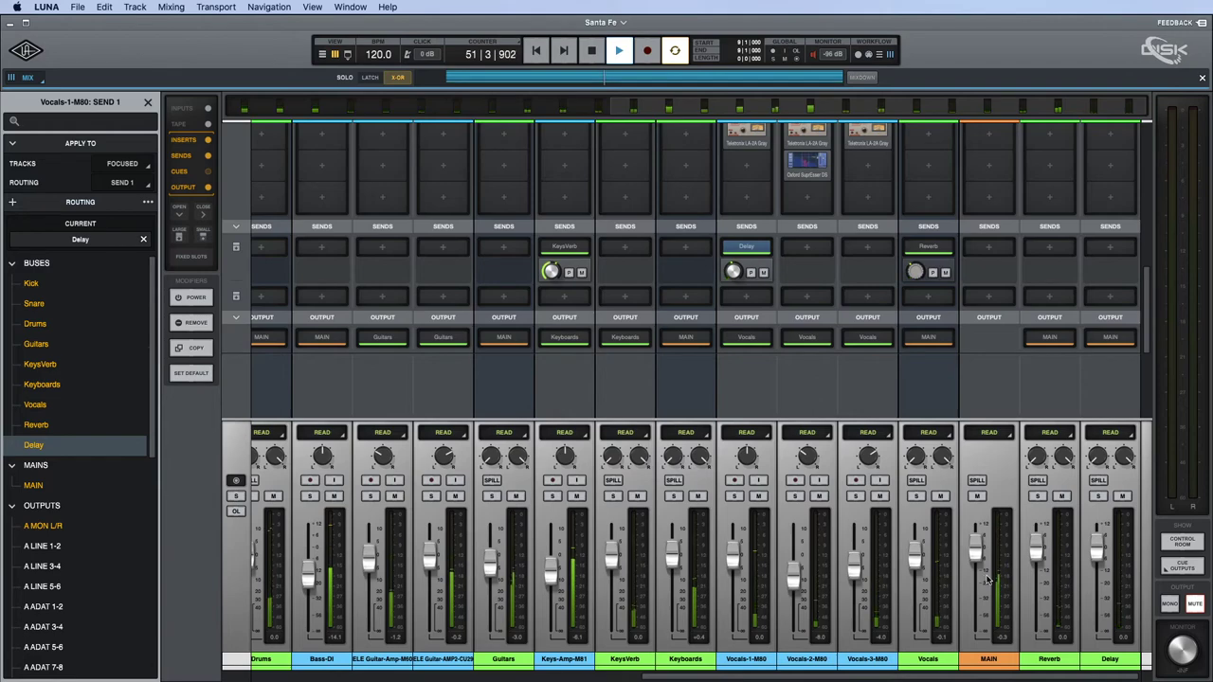
key("space")
Return to the timeline and play the session from bar 8 beat 4 to audition the song's opening.
key("super+equal")
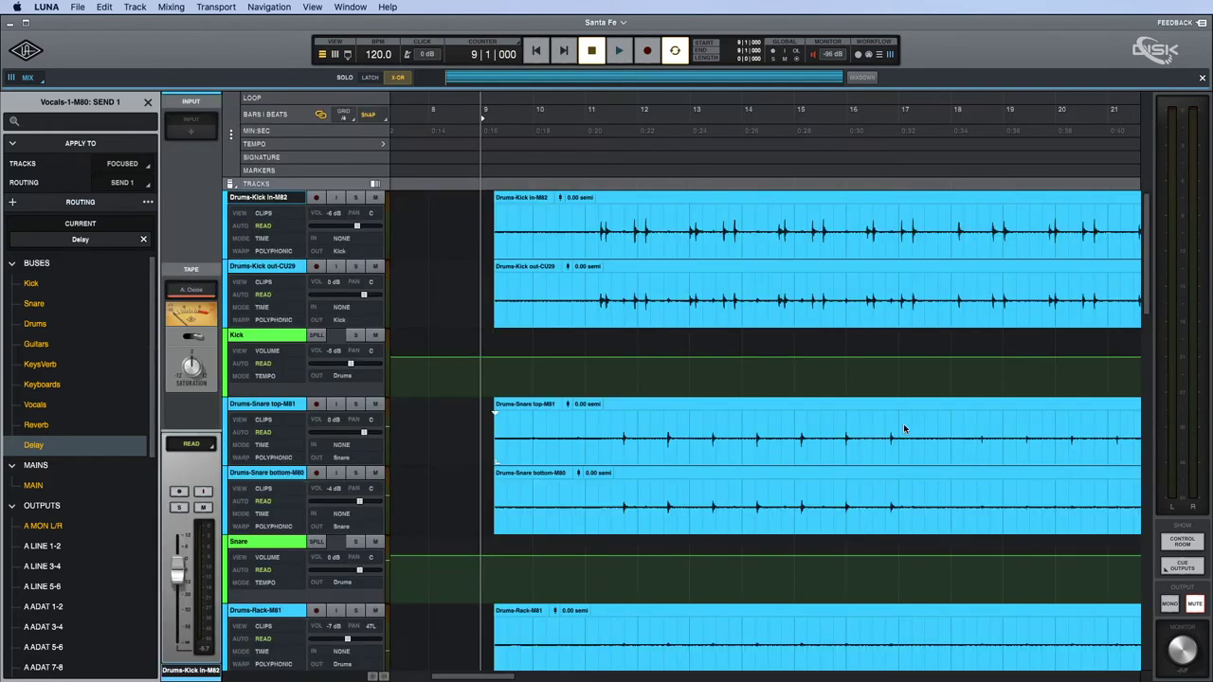
left_click(471, 214)
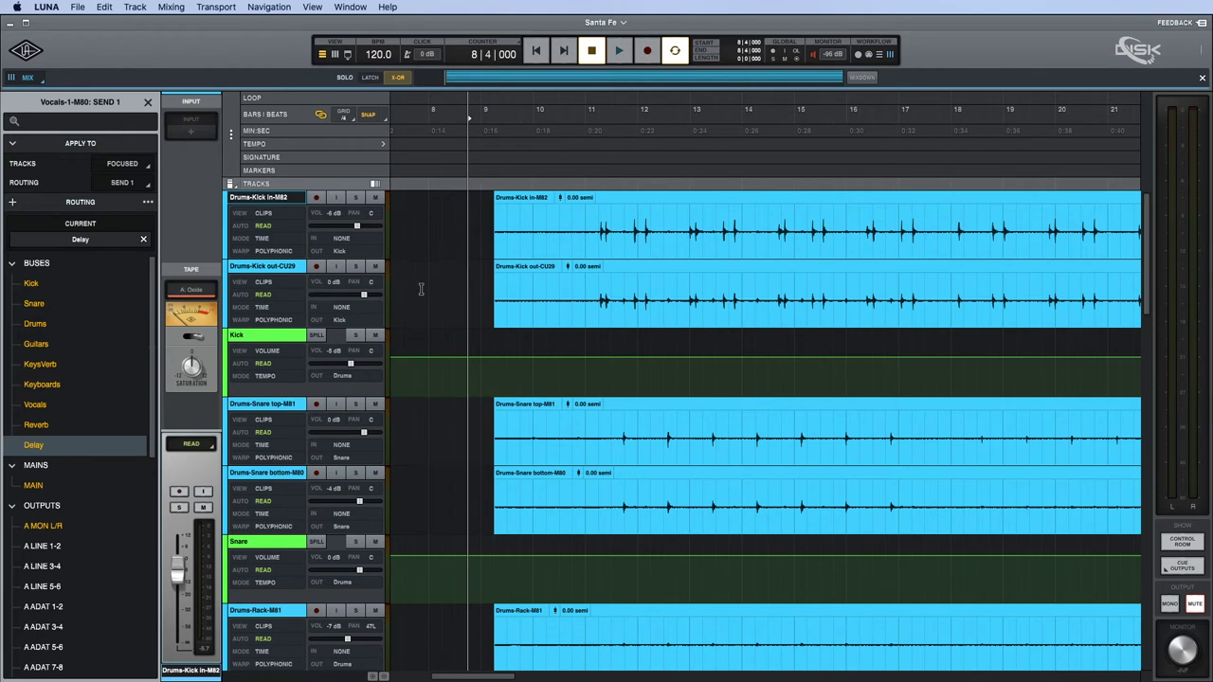
key("space")
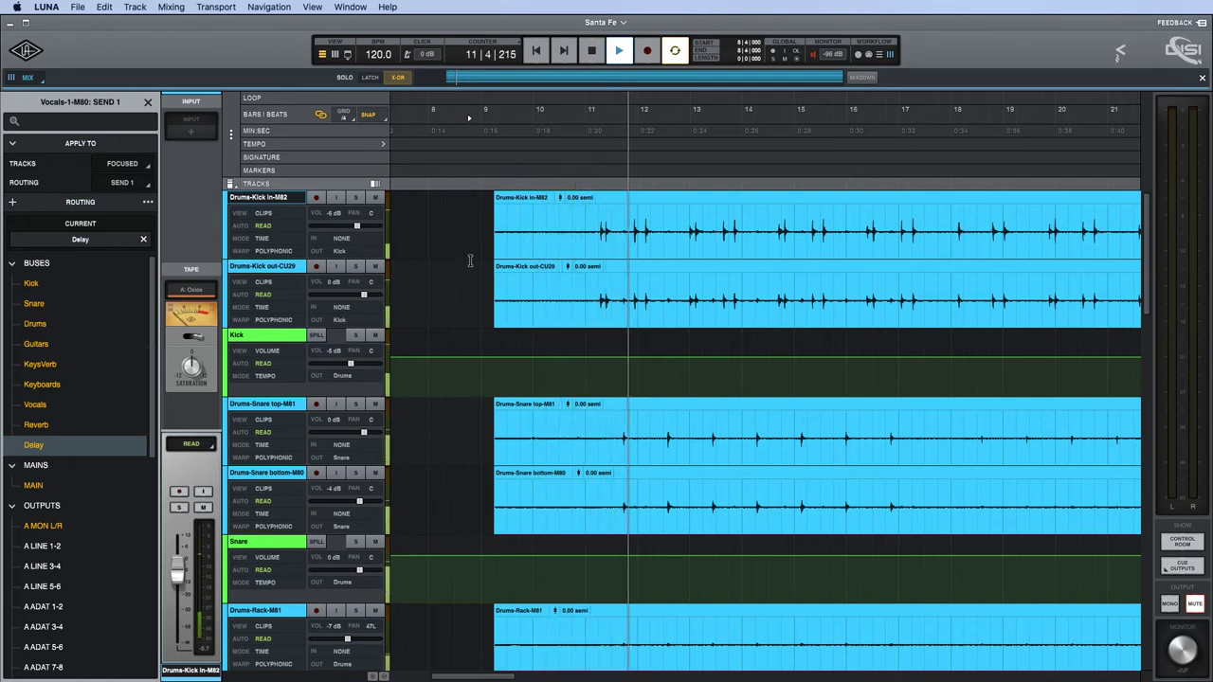
key("space")
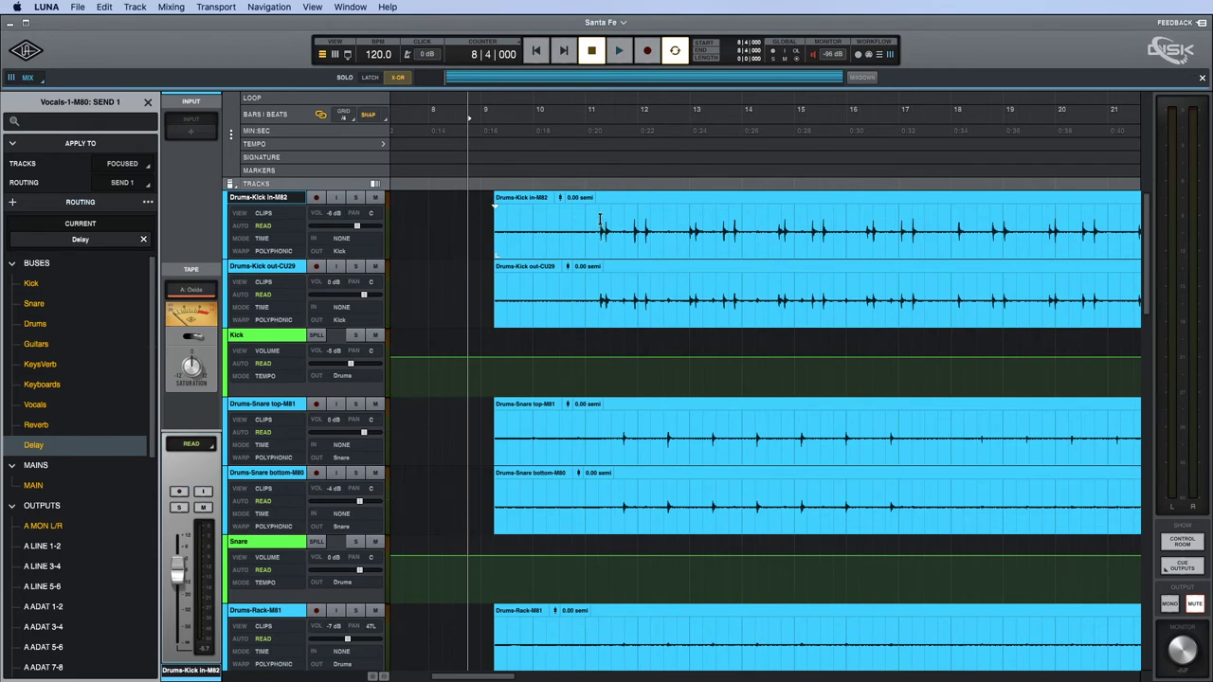
Set bar one at the first kick transient on the Drums-Kick in-M82 track.
left_click(572, 220)
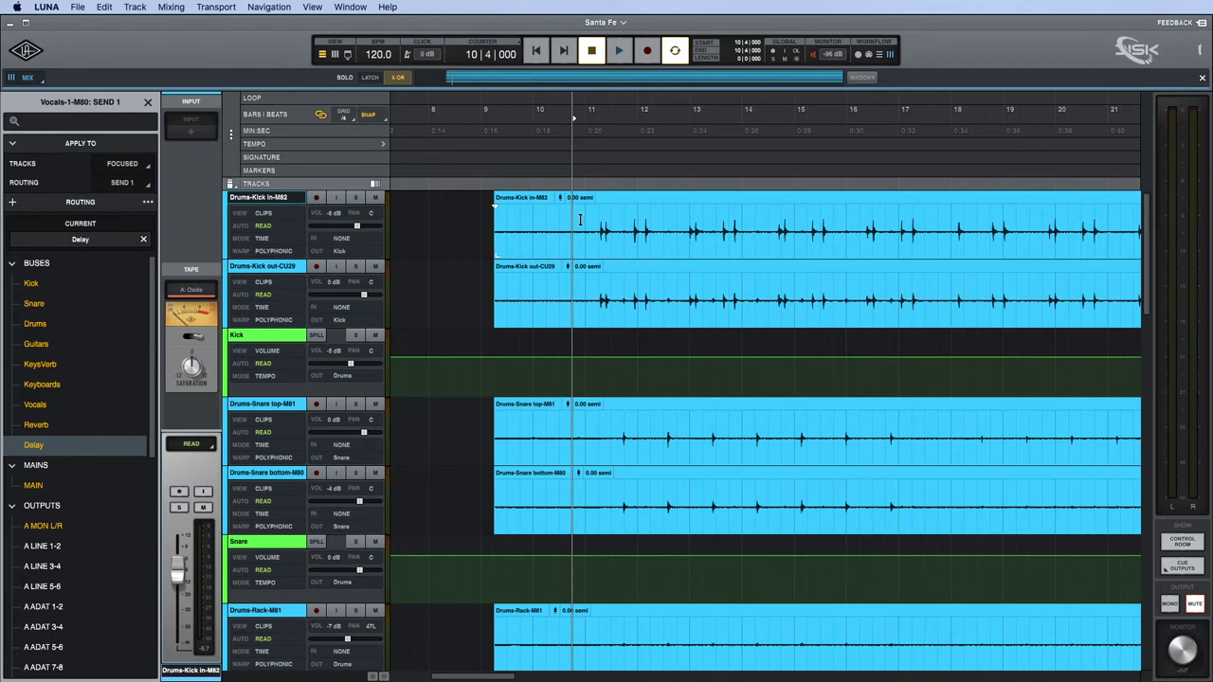
left_click(561, 220)
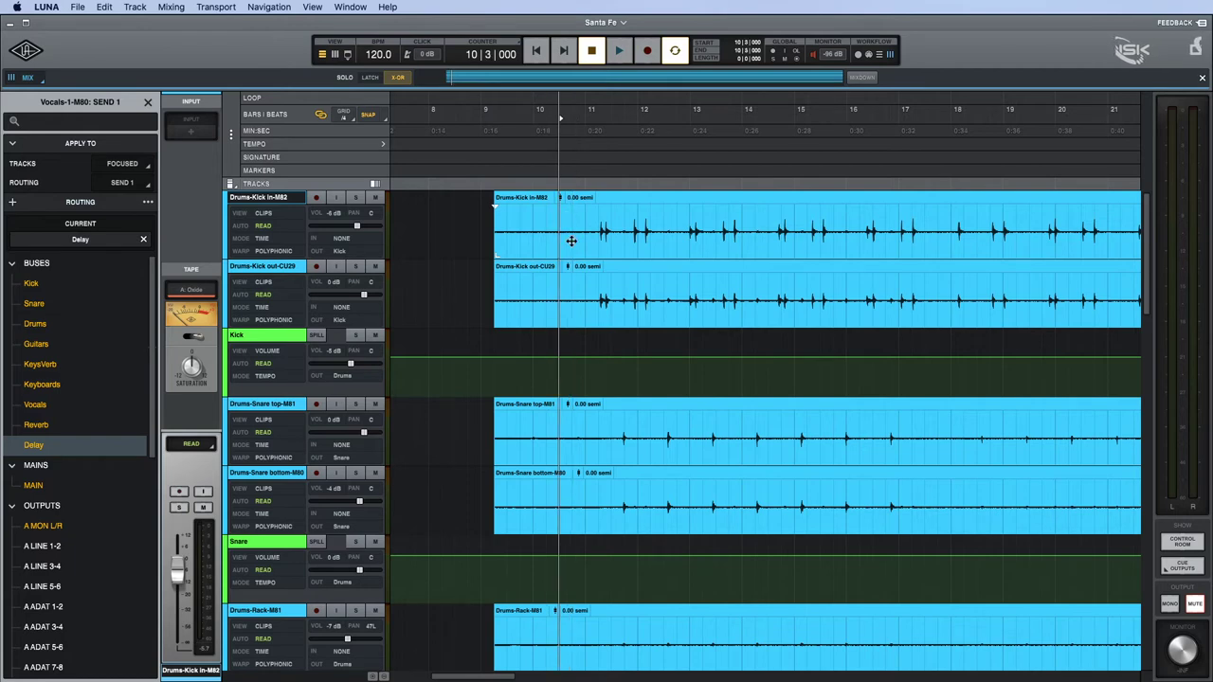
key("space")
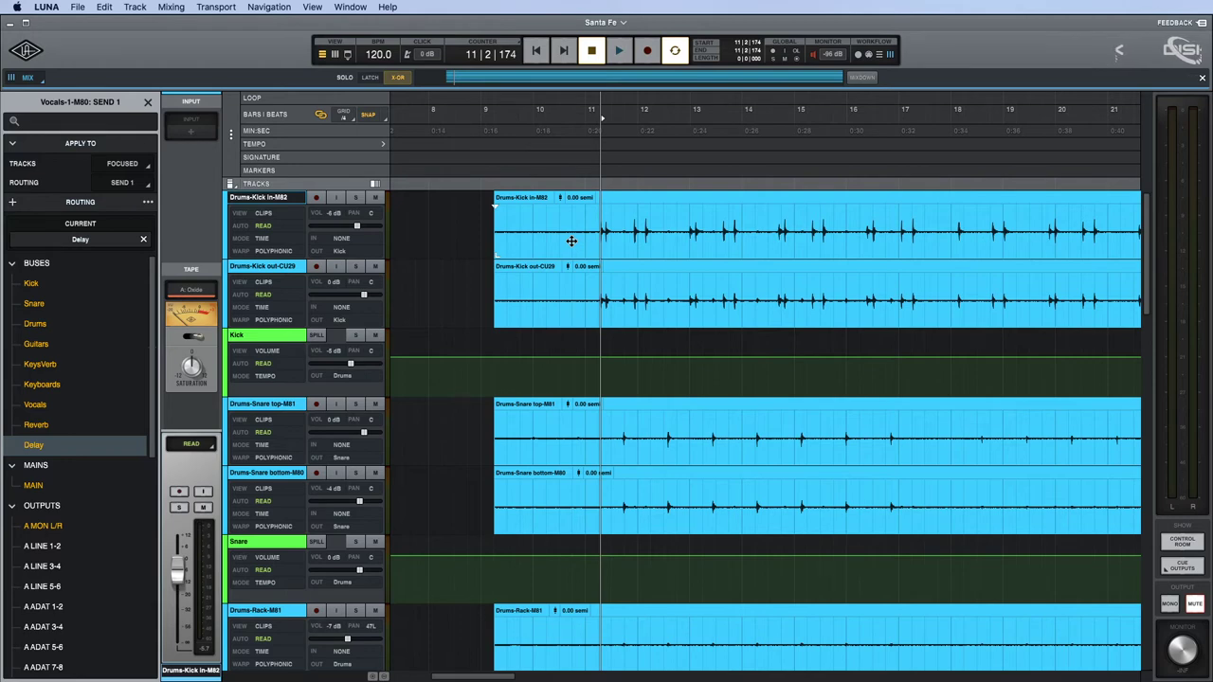
left_click(105, 7)
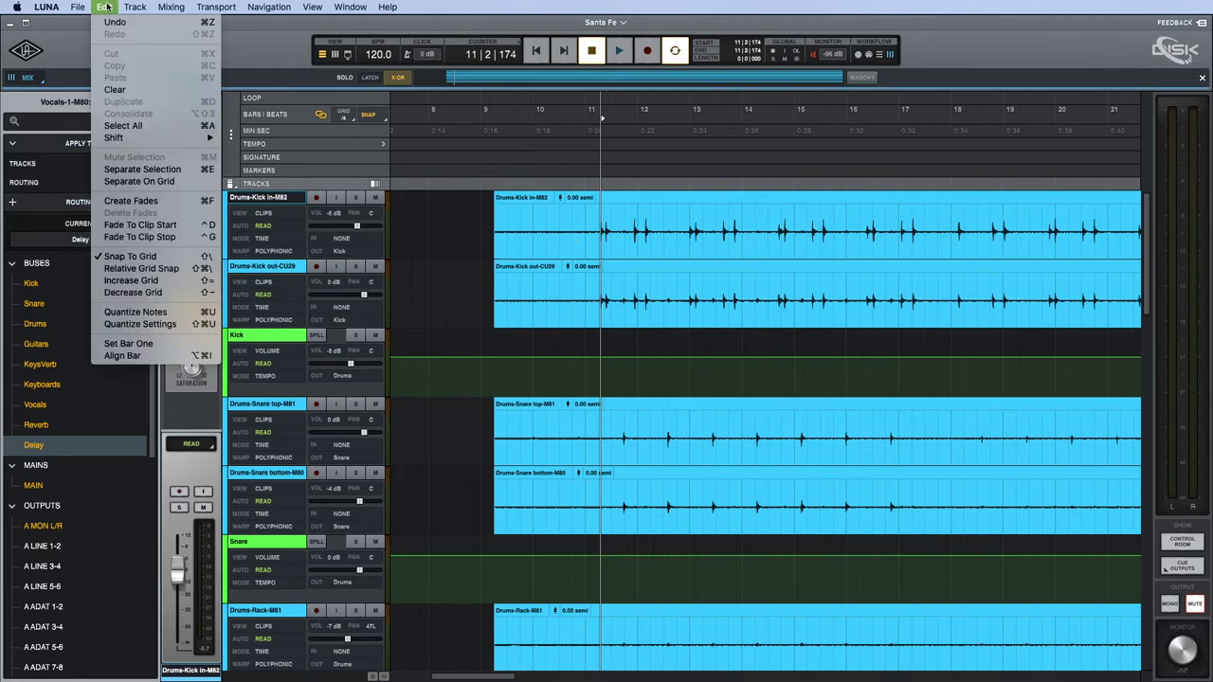
left_click(138, 345)
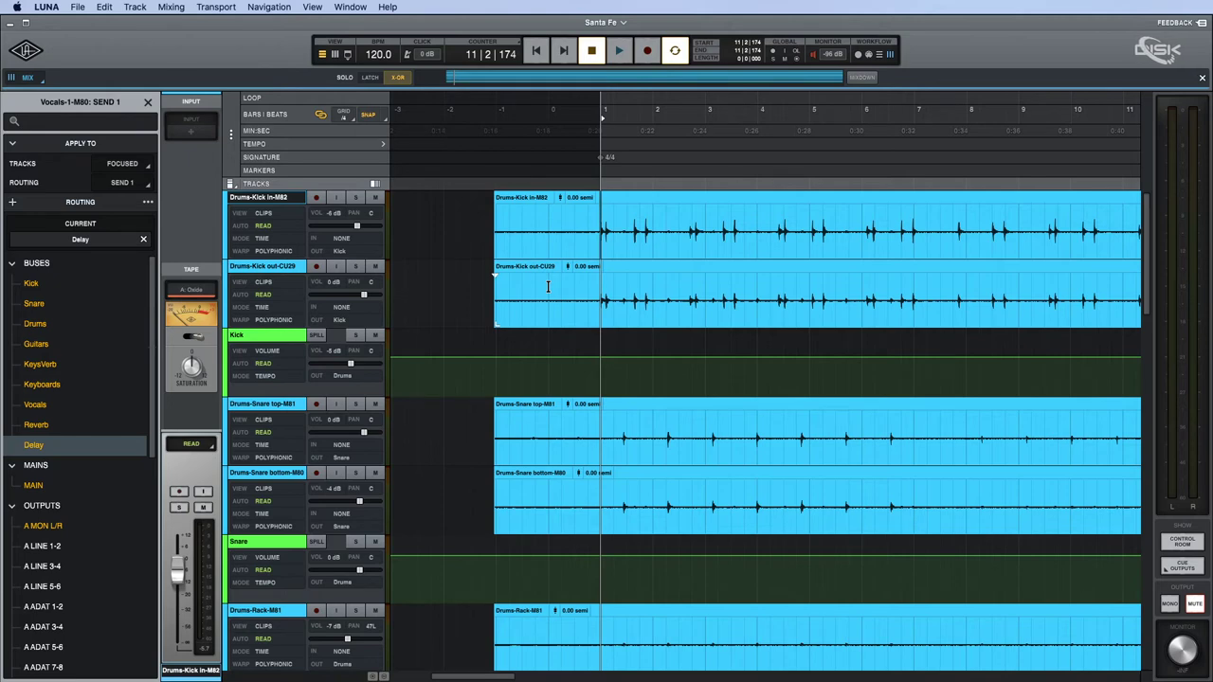
Audition the song from the new bar one, then inspect and play the kick clip from bar 0 beat 4 to bar 3 beat 3.
key("space")
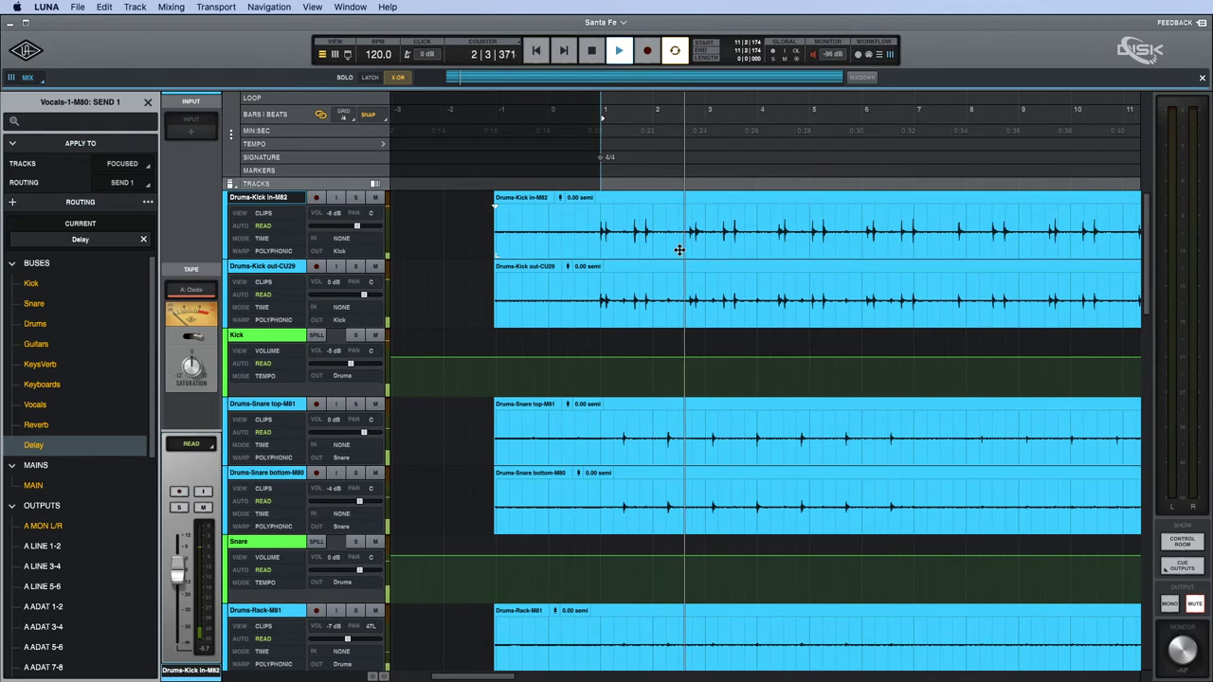
key("space")
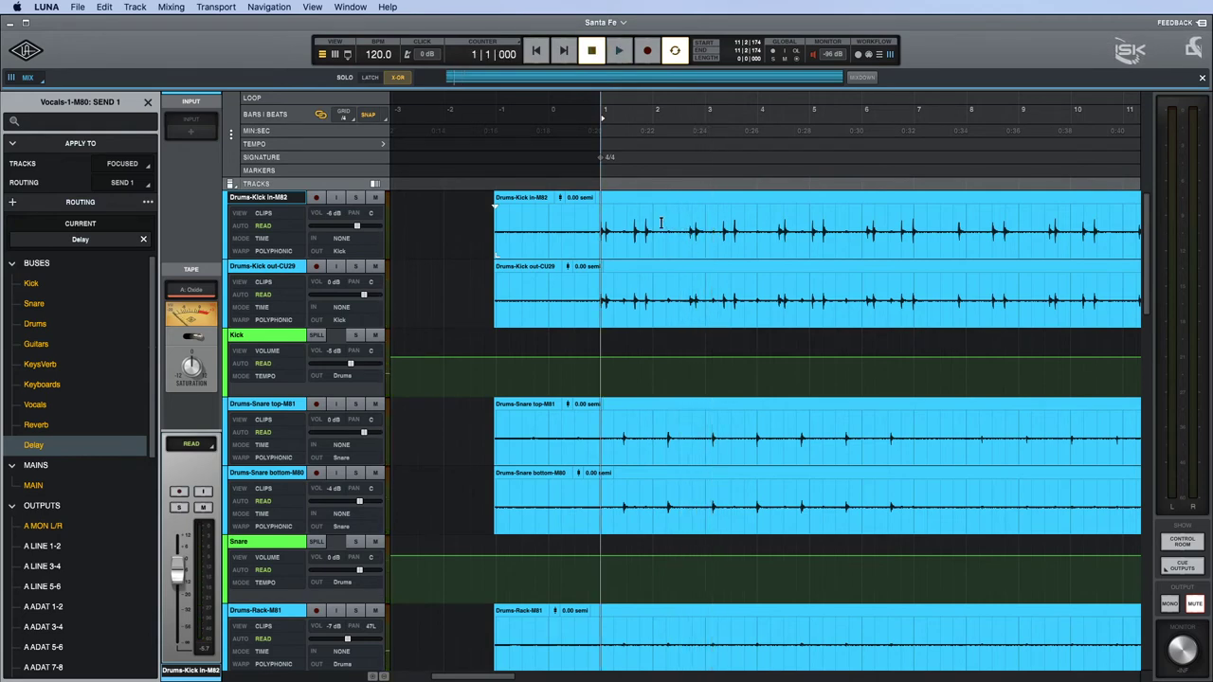
left_click_drag(588, 216, 727, 218)
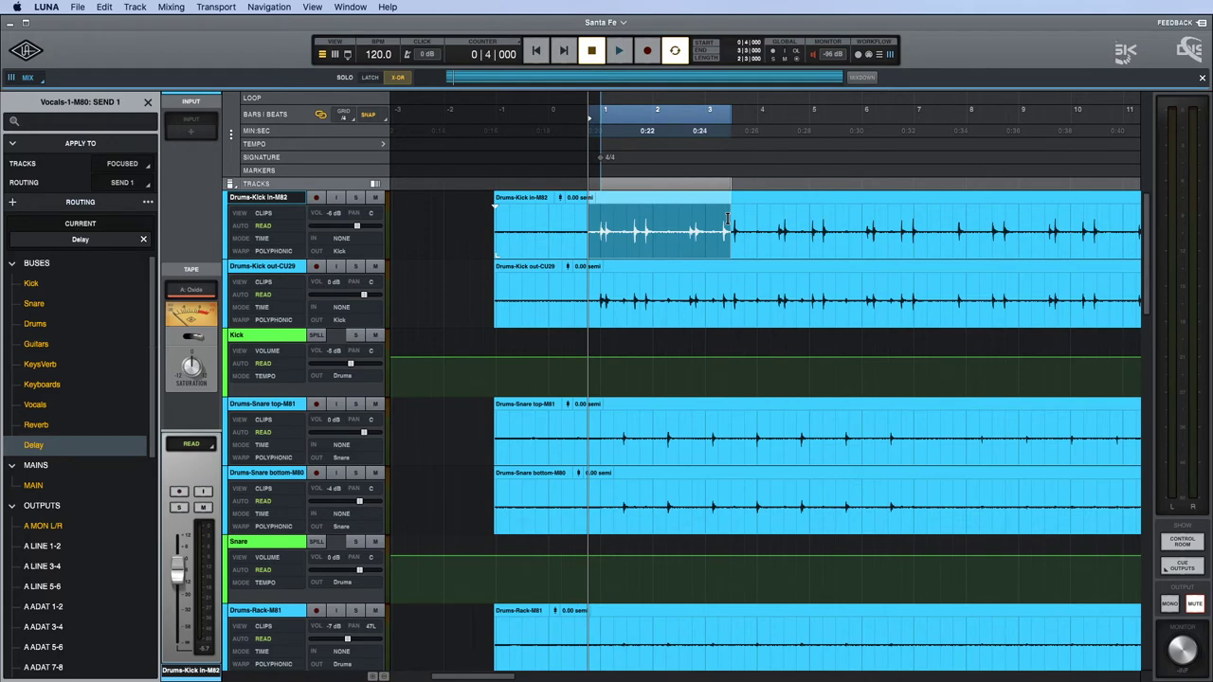
scroll(727, 219, "down", 2)
scroll(727, 220, "down", 2)
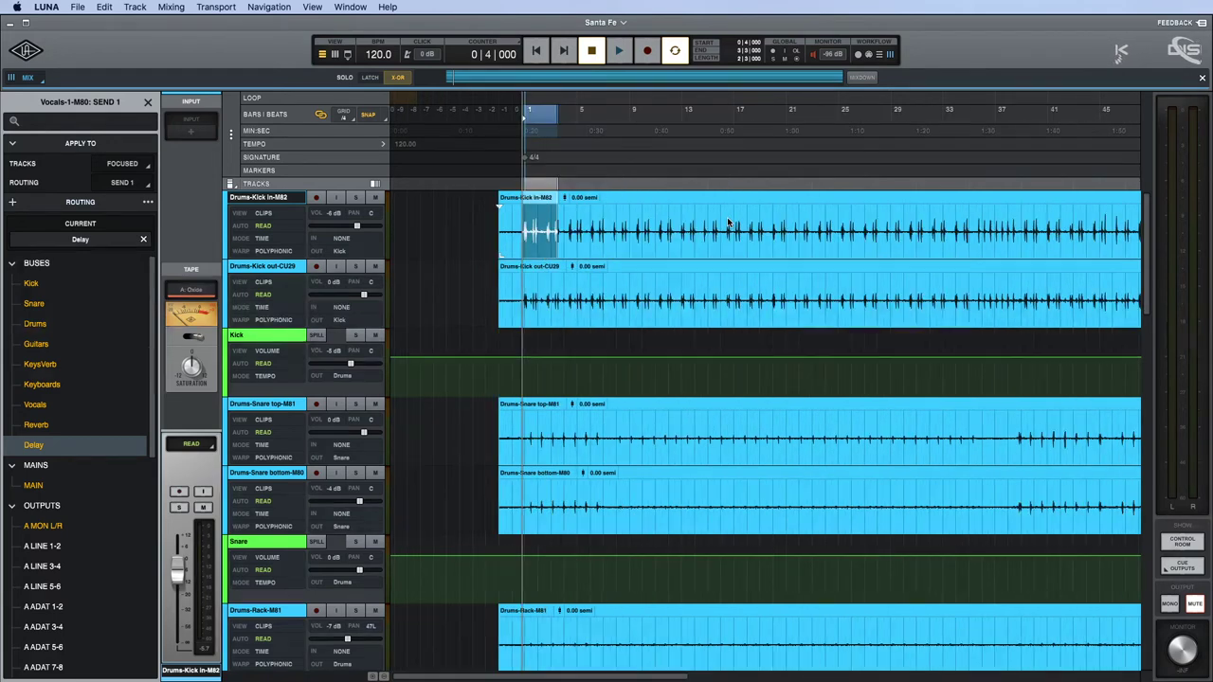
scroll(727, 220, "down", 2)
key("z")
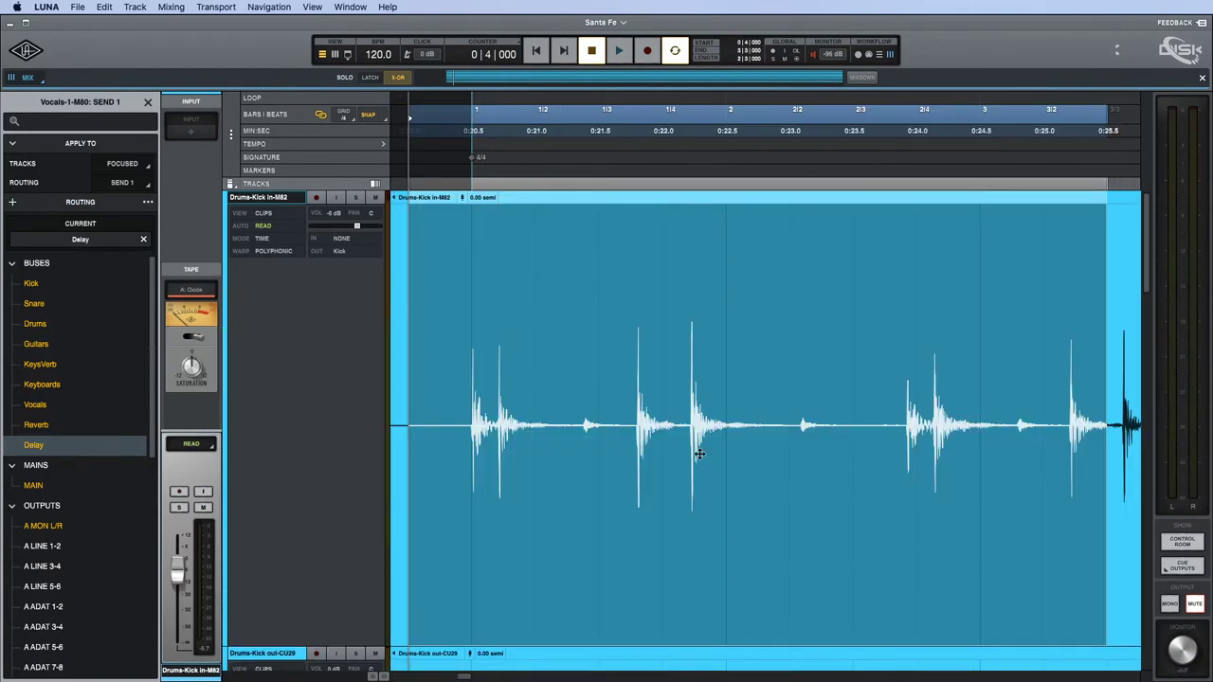
key("space")
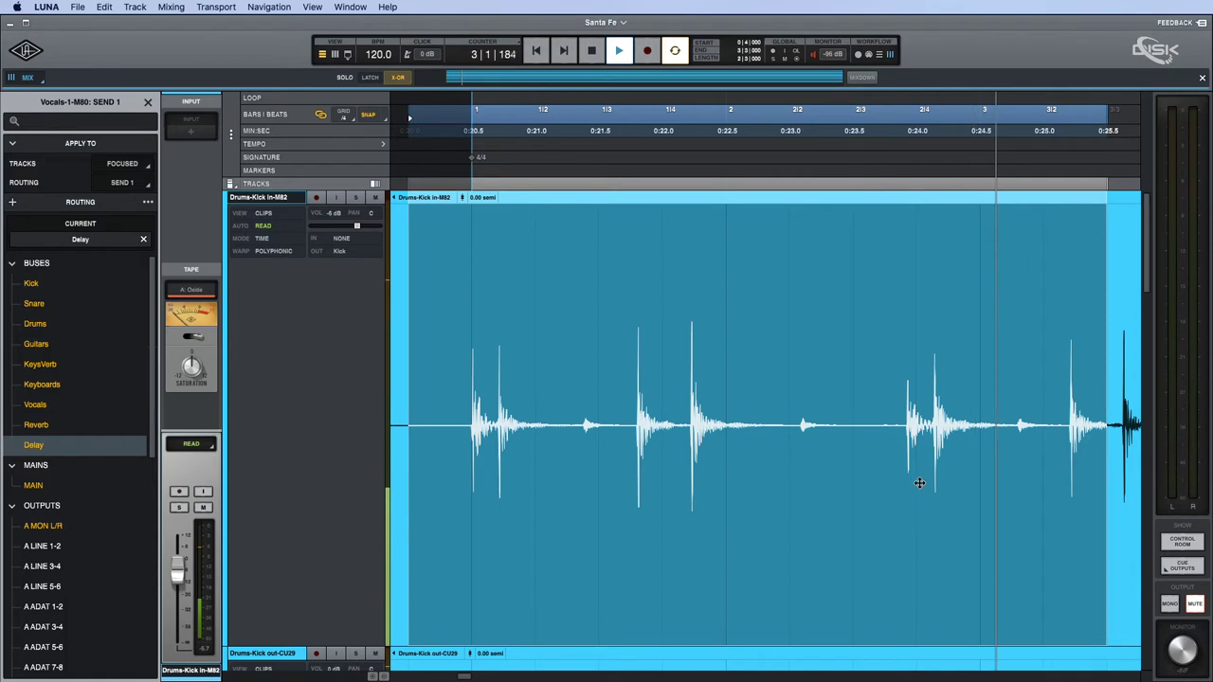
key("space")
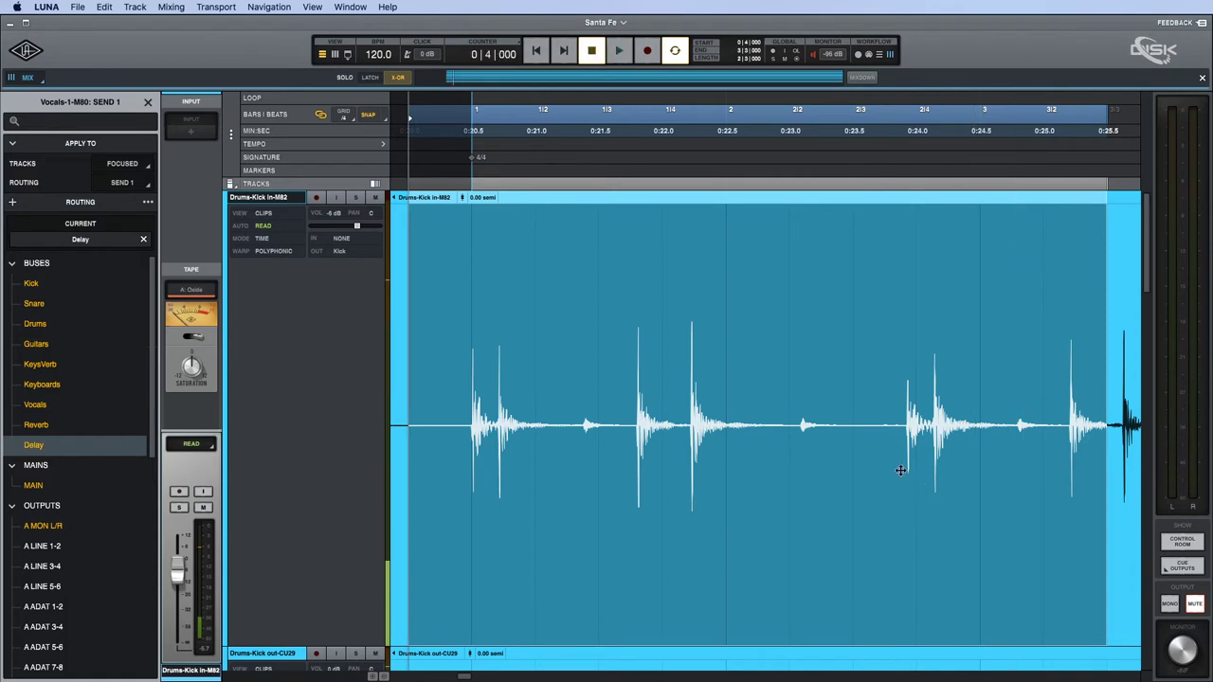
Locate the second downbeat's kick transient just before bar 2 beat 4 and align bar 2 to it.
left_click(868, 392)
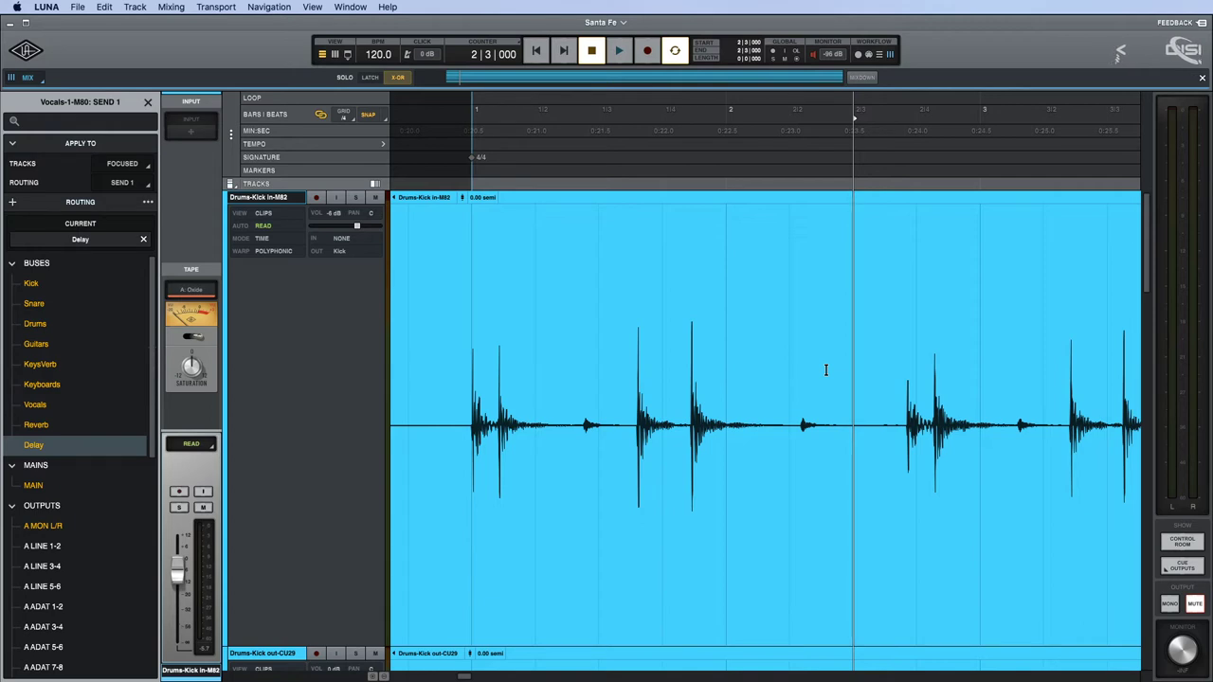
key("space")
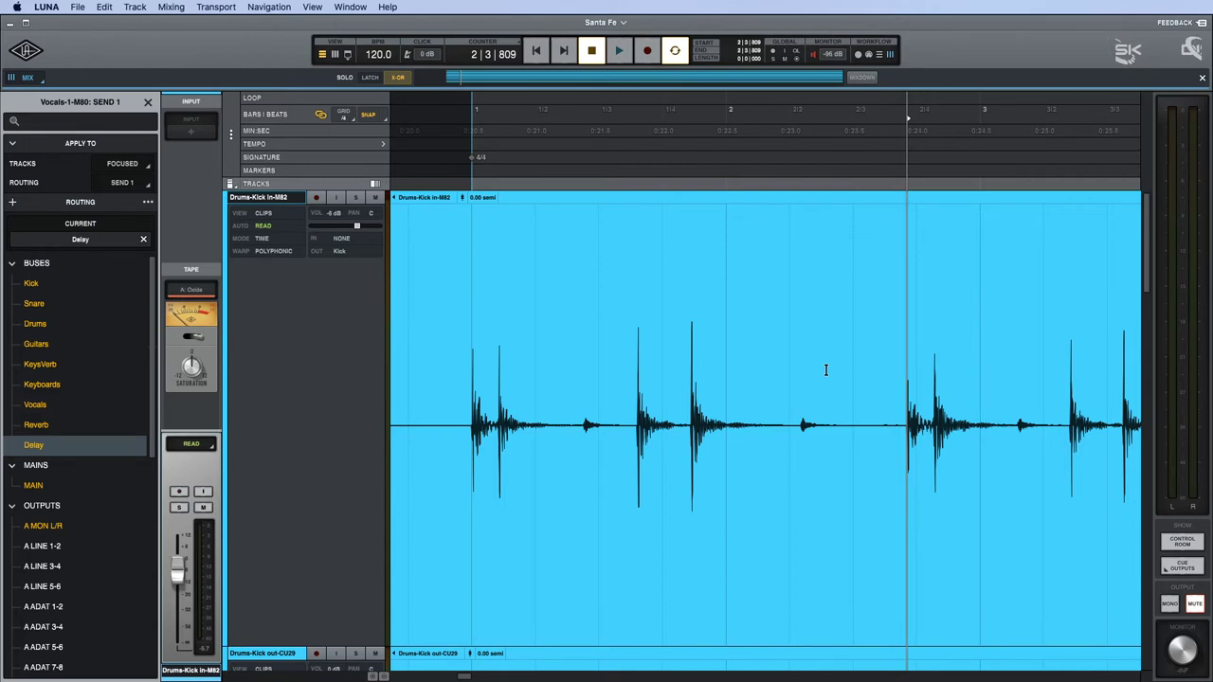
key("super+b")
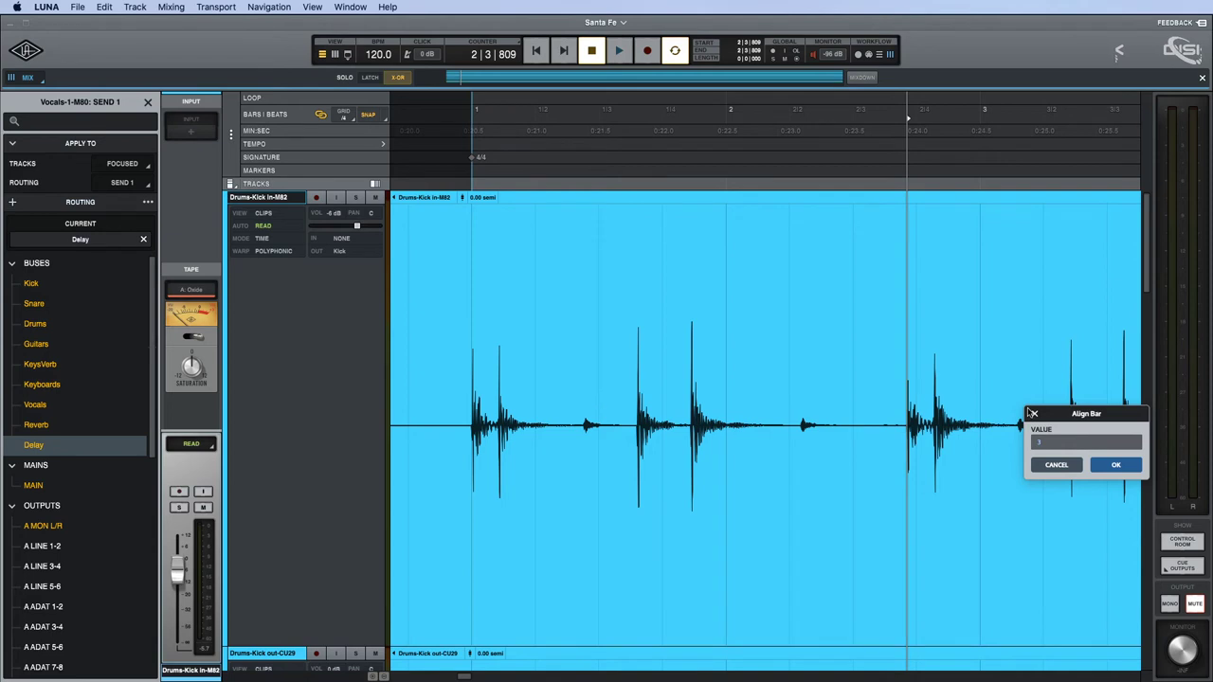
left_click_drag(1099, 414, 699, 261)
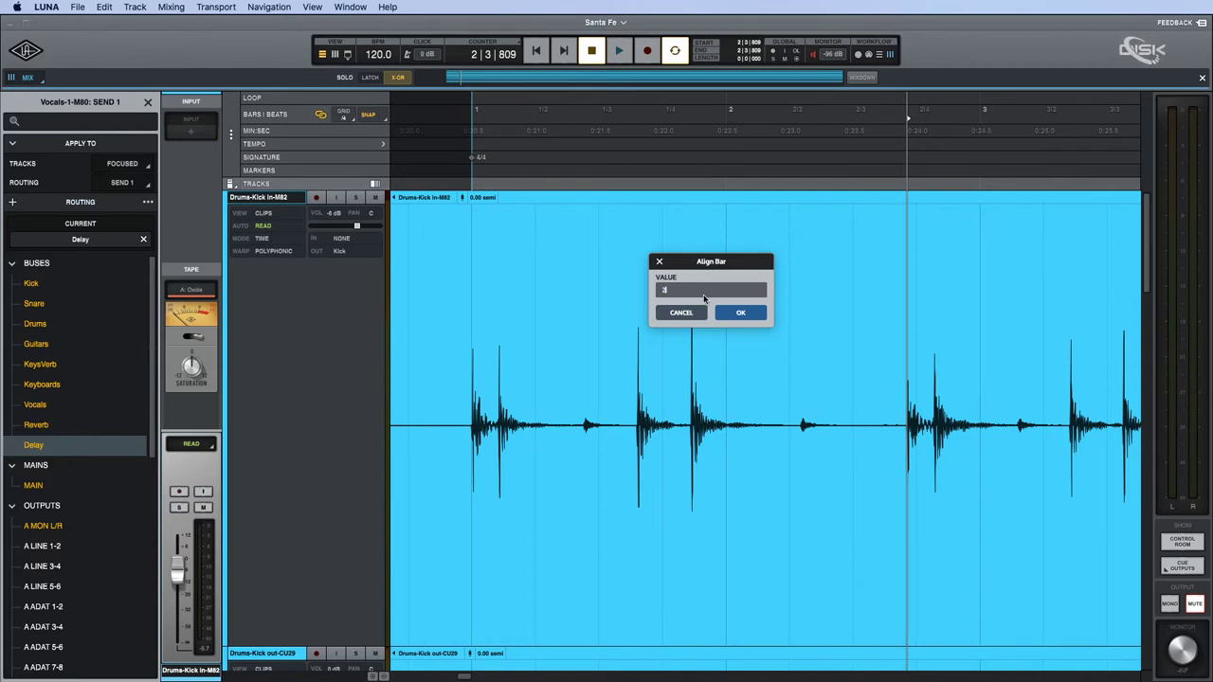
key("Return")
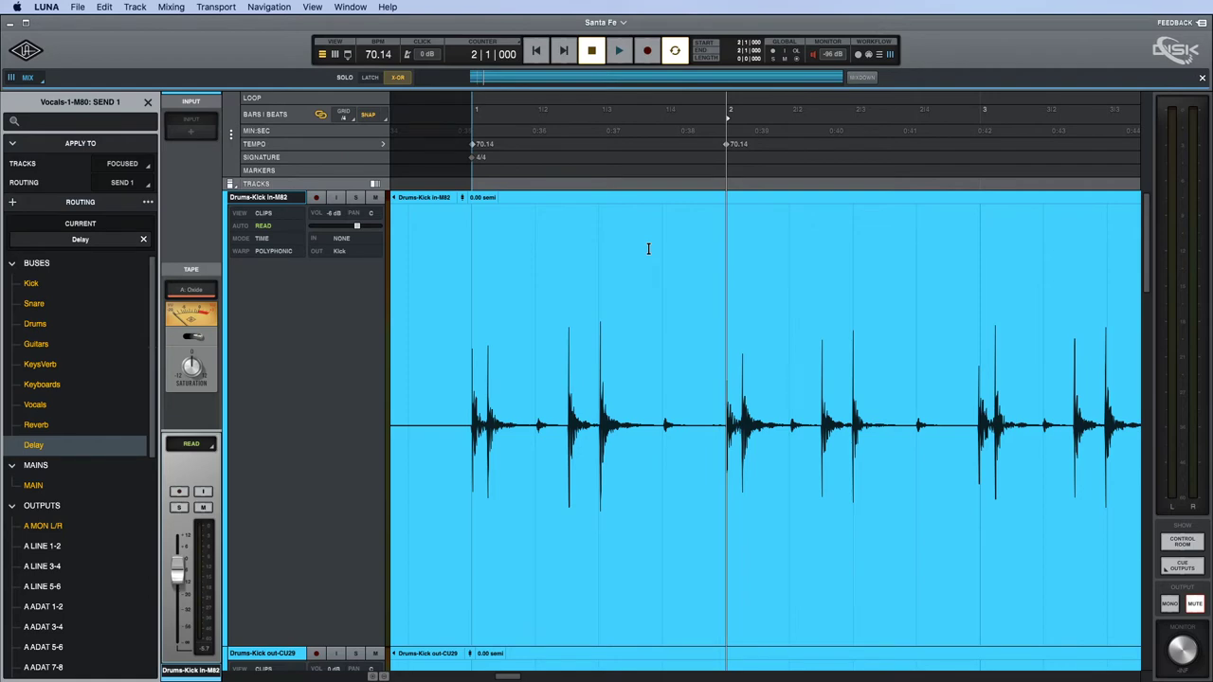
Play the full arrangement from bar -1 to check how the bars line up with the recorded tracks.
key("z")
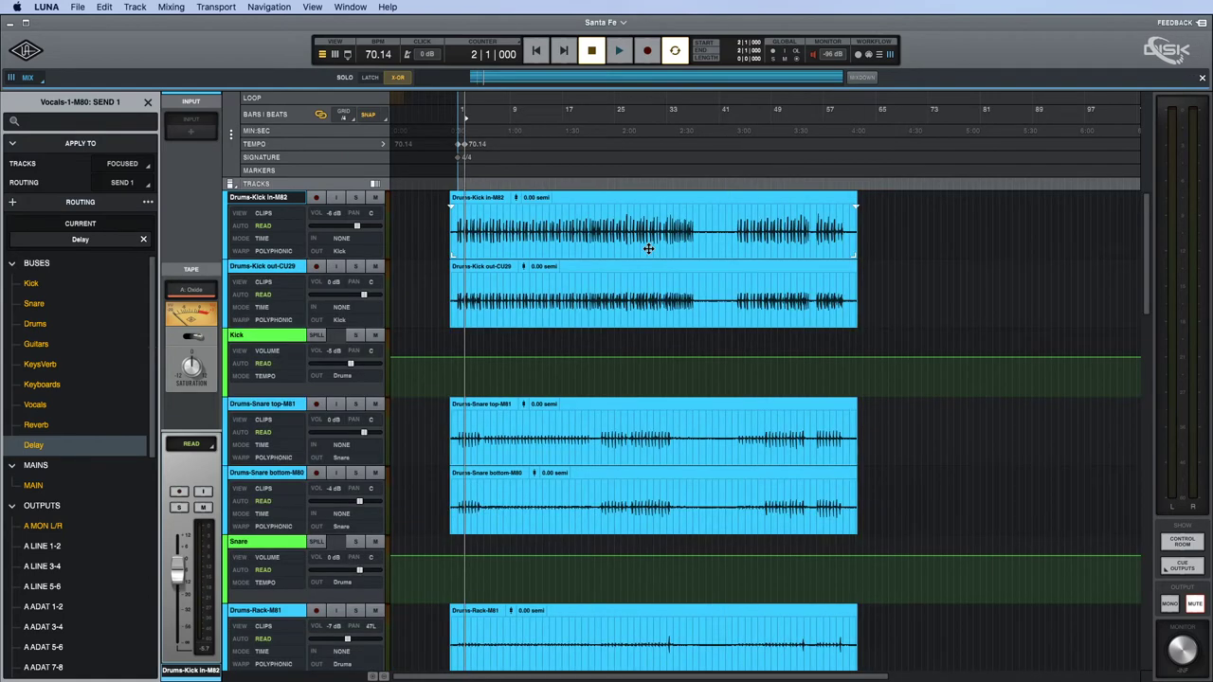
key("z")
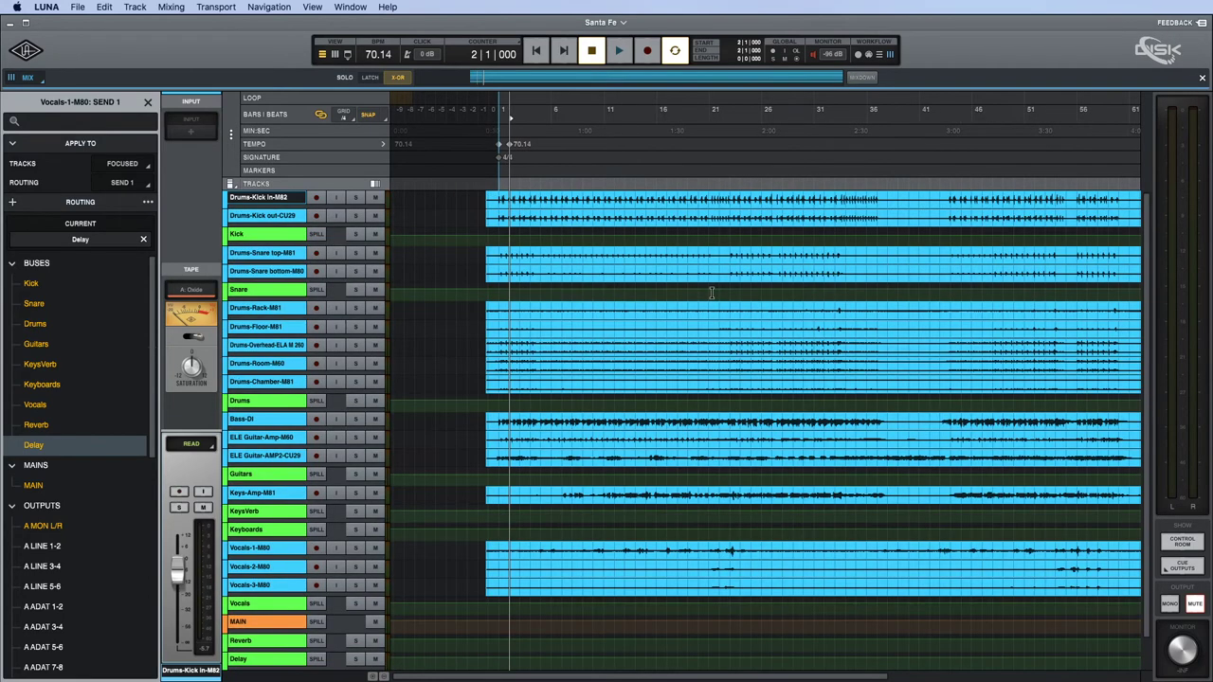
left_click(476, 198)
key("space")
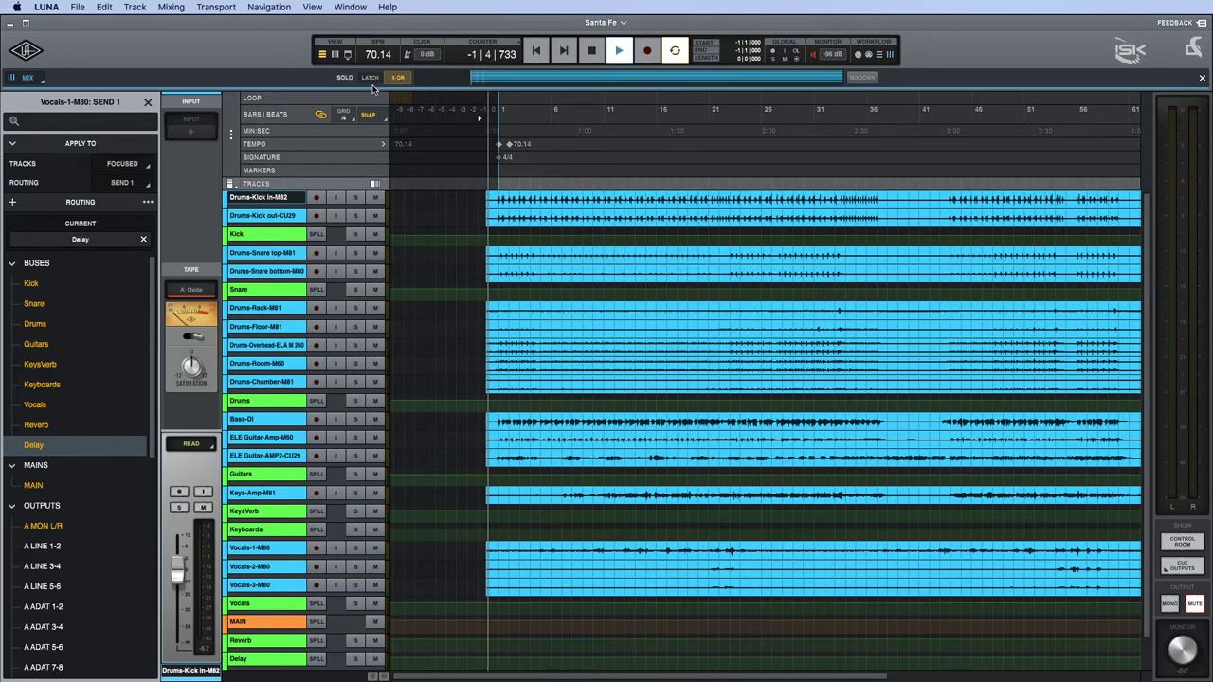
key("super+bracketright")
key("super+bracketright")
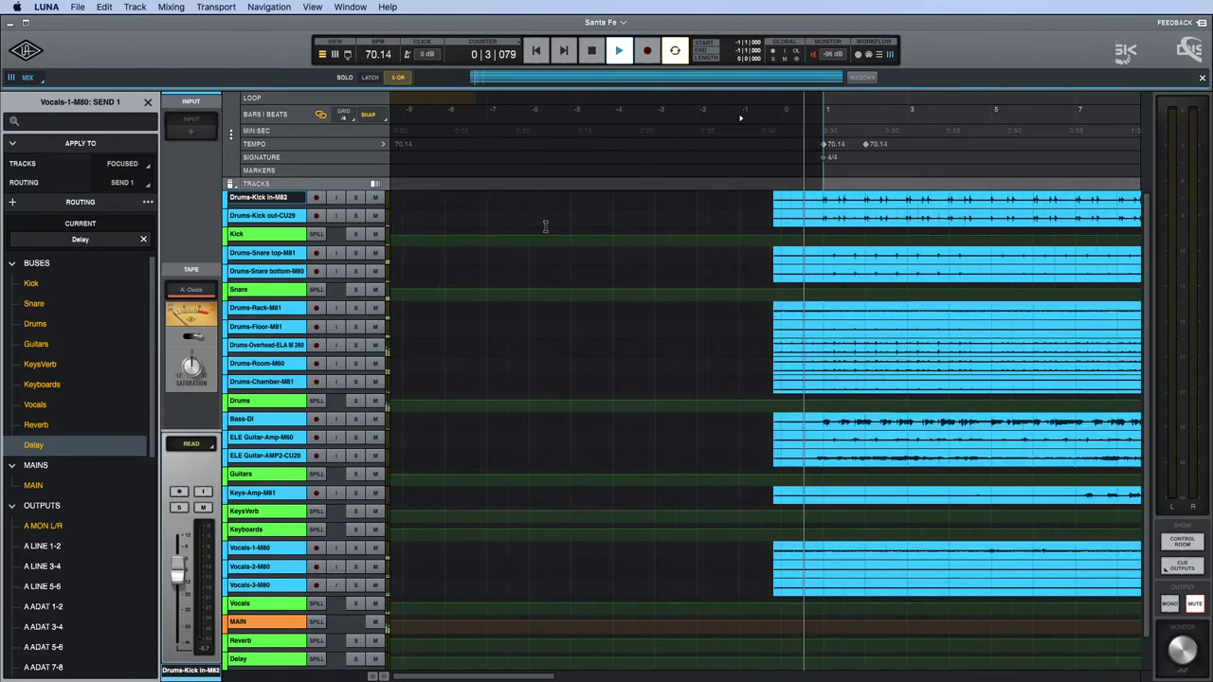
scroll(653, 306, "right", 5)
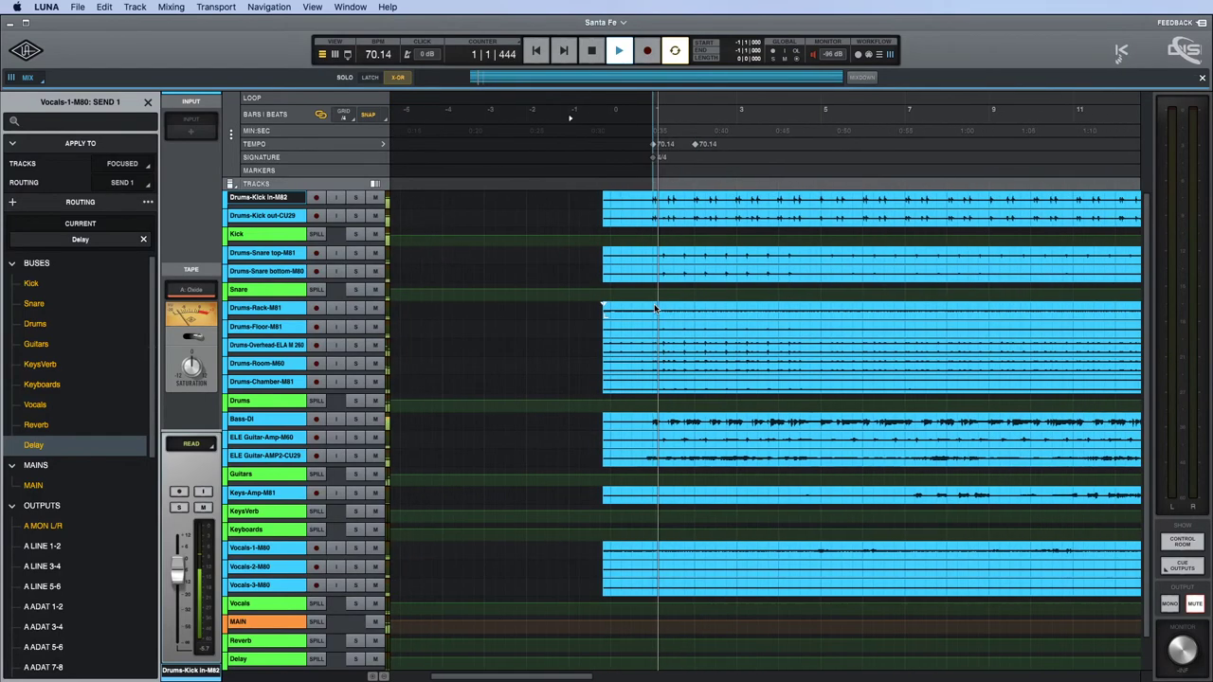
scroll(655, 308, "right", 3)
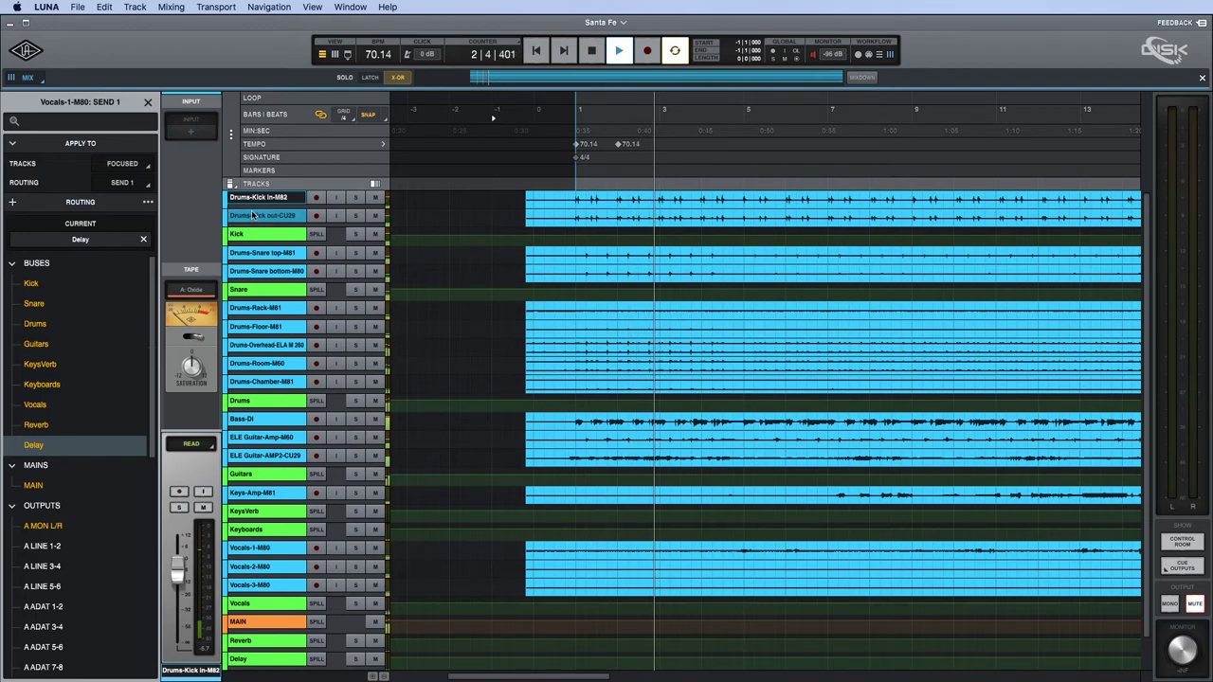
Enlarge the Drums-Kick in-M82 track to compare its hits with the bar lines, and stop playback.
left_click_drag(253, 208, 283, 318)
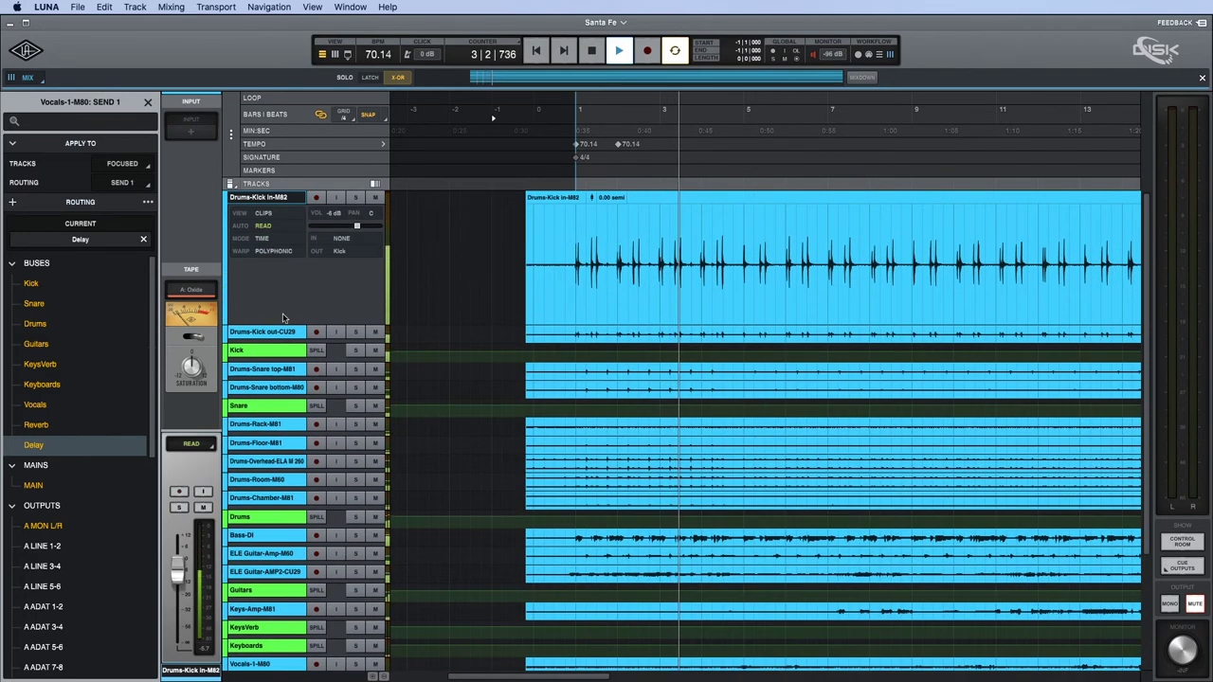
key("super+equal")
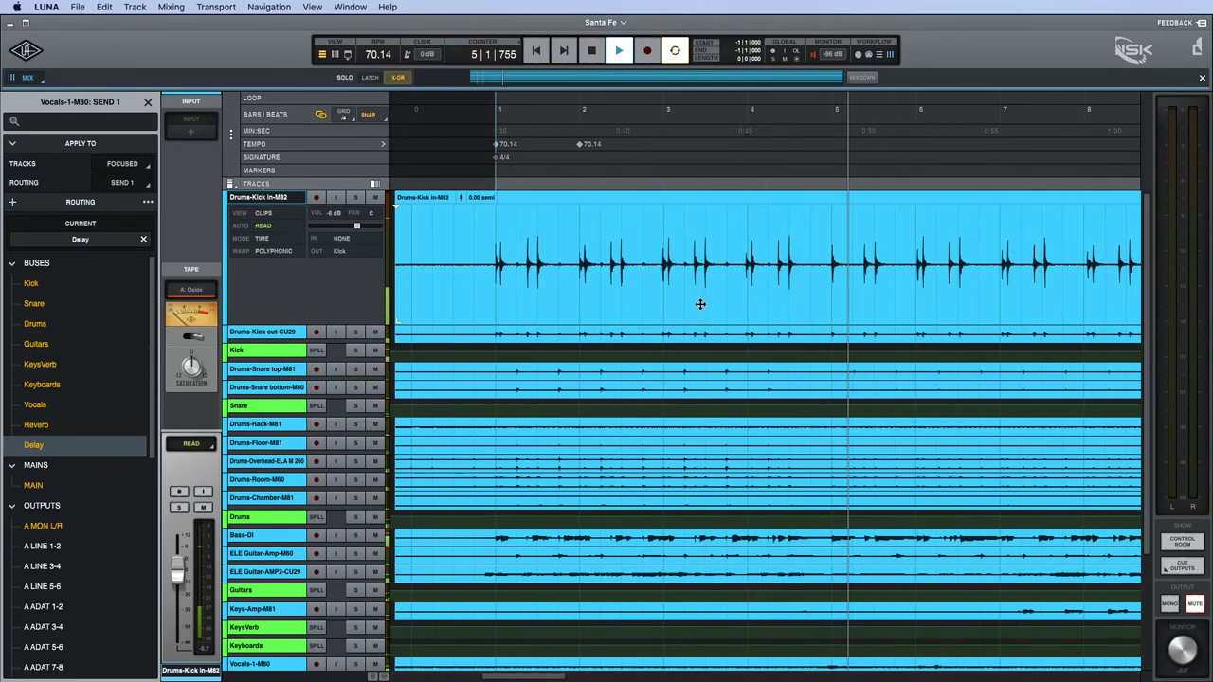
key("space")
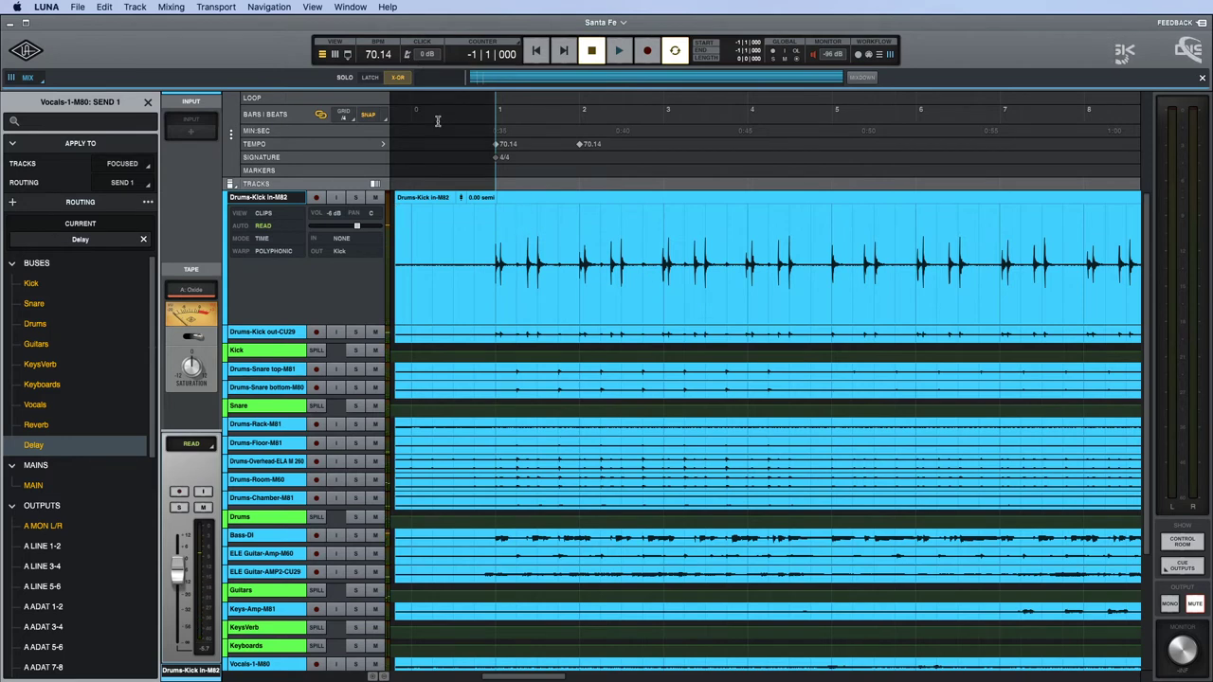
Enable the click, set its level to -11 dB, and audition it against the song from bar 0 beat 3.
left_click(409, 54)
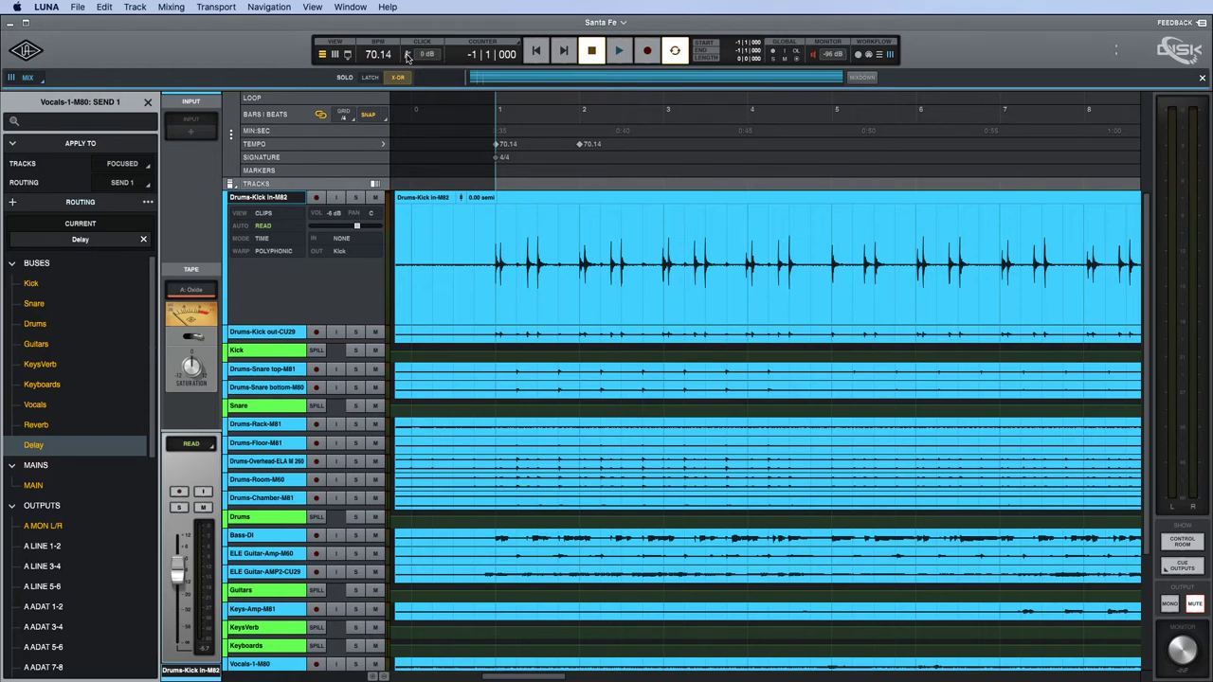
left_click_drag(423, 58, 452, 201)
key("space")
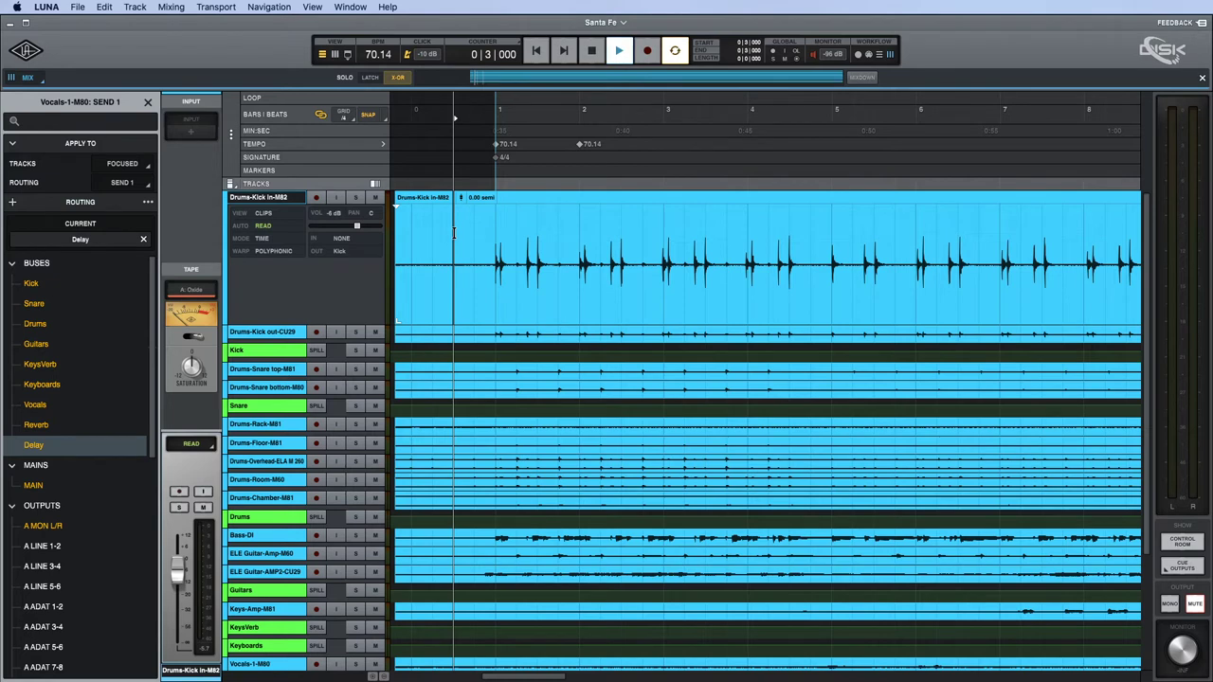
left_click_drag(424, 61, 424, 68)
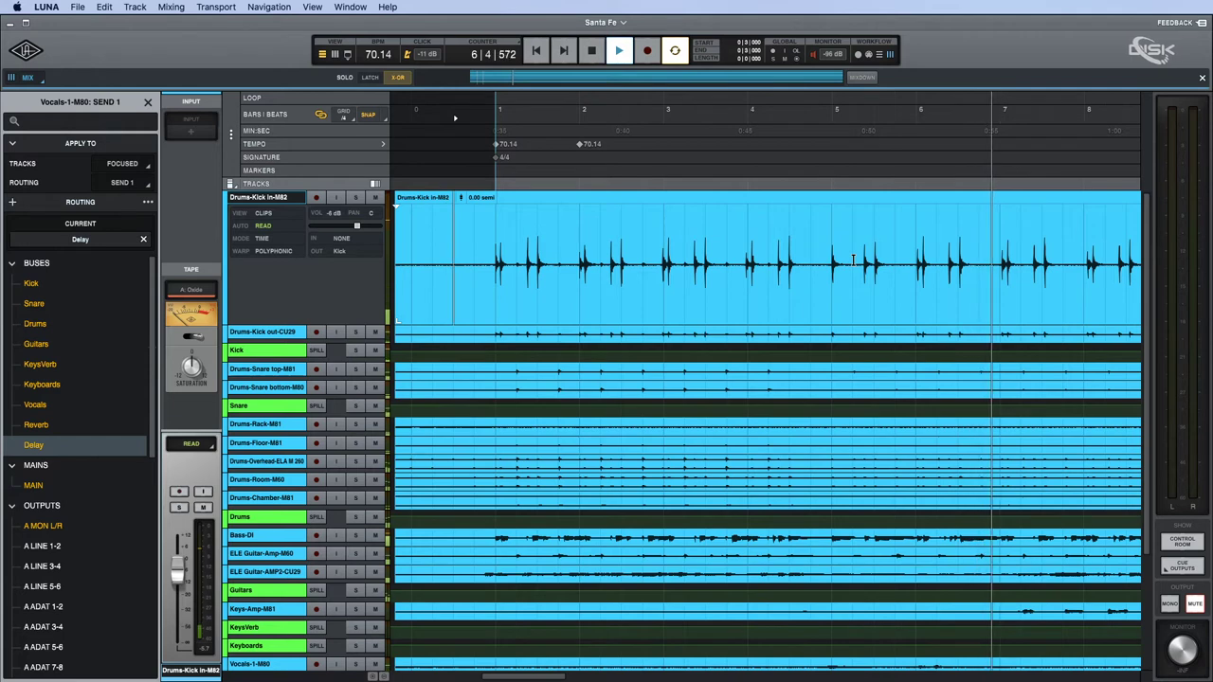
key("space")
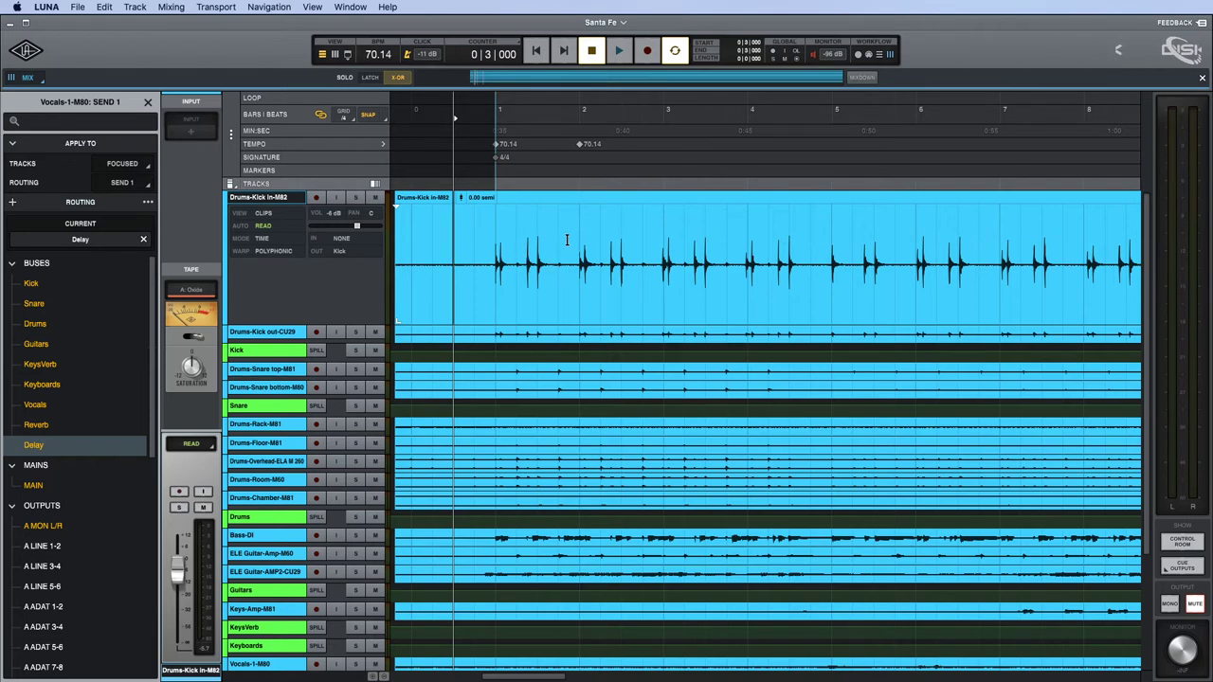
Align bars 3 through 7 to their downbeat kick transients on the Drums-Kick in-M82 track.
left_click(635, 235)
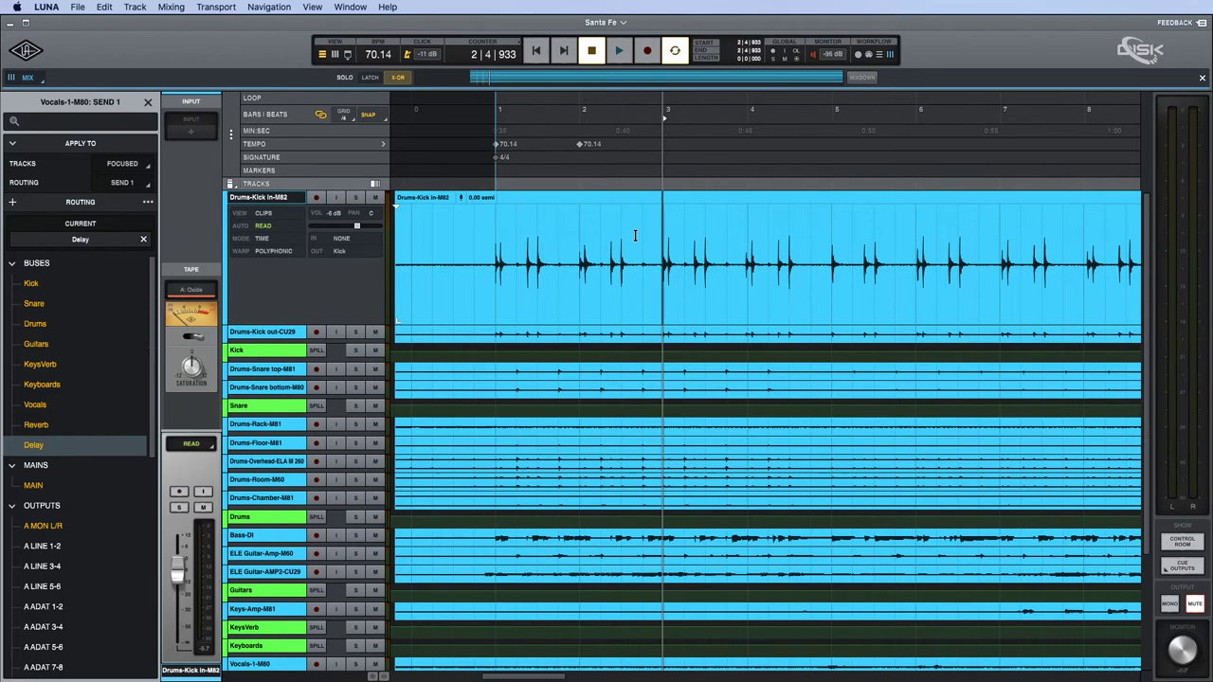
key("ctrl+t")
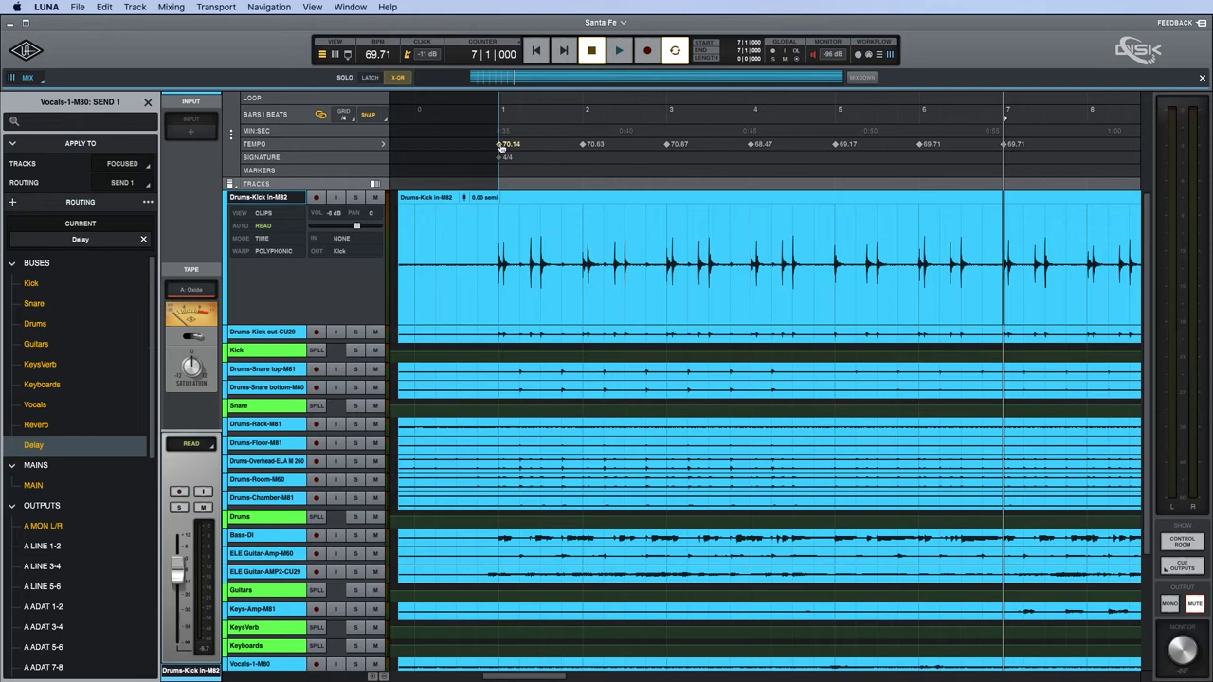
Play from bar 1 beat 4 with the click to check the aligned bars, and stop playback.
left_click(563, 224)
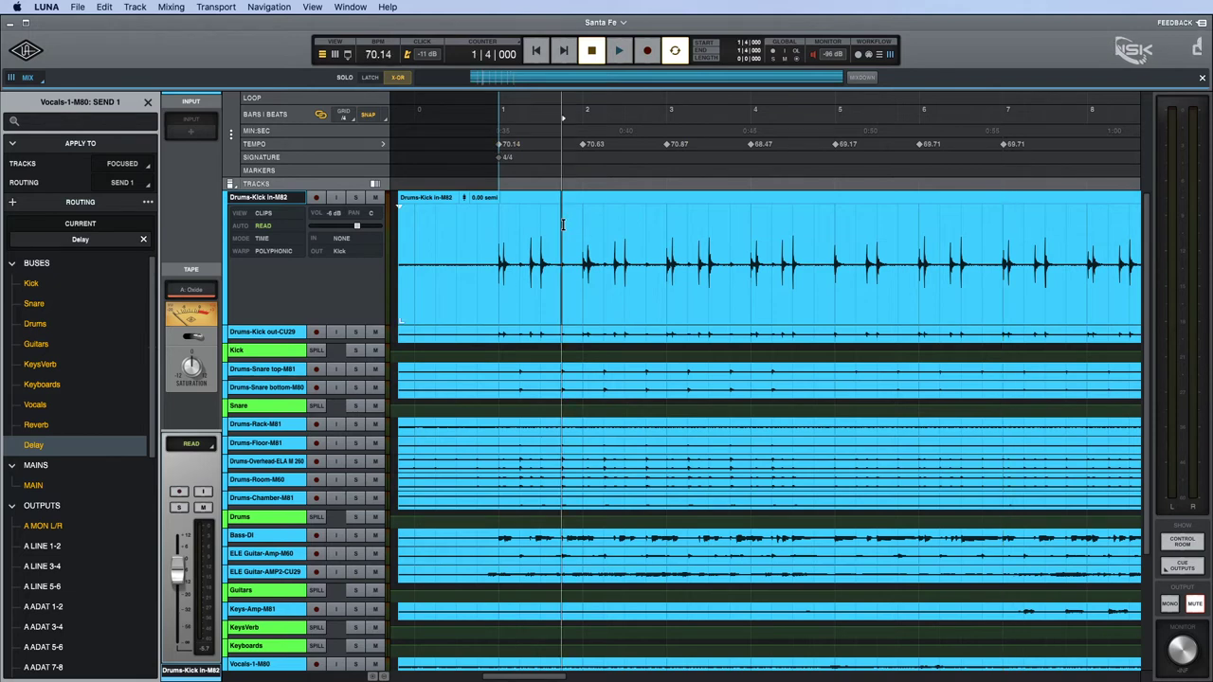
key("space")
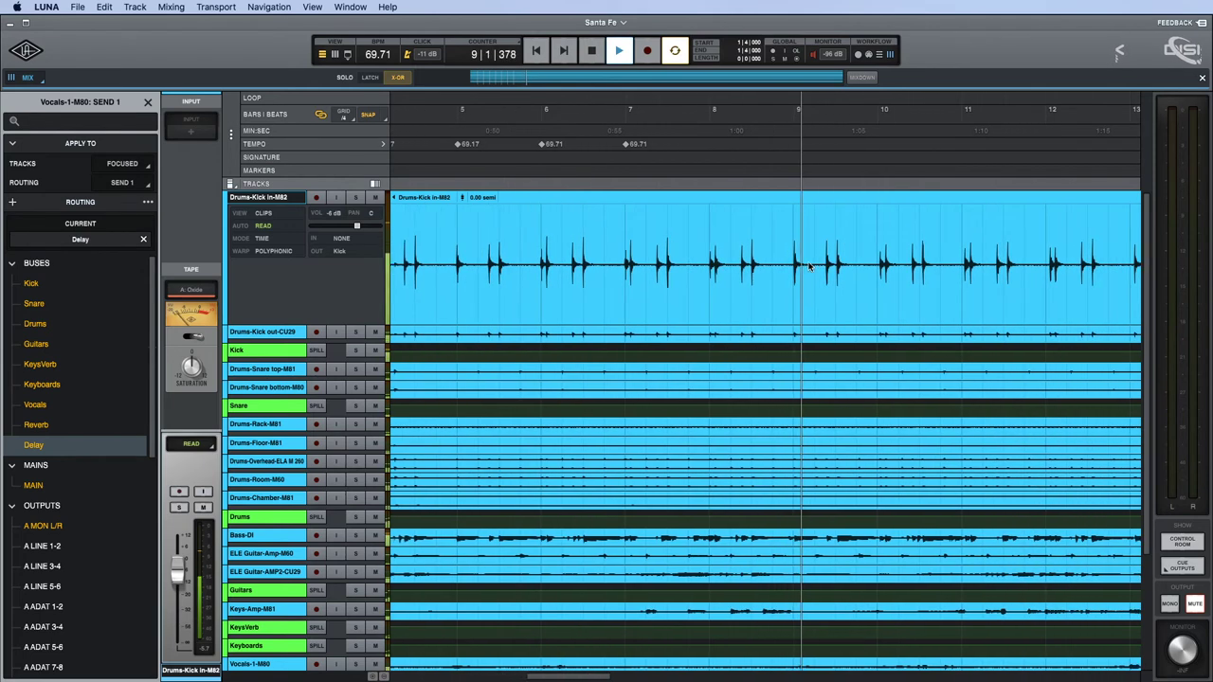
key("space")
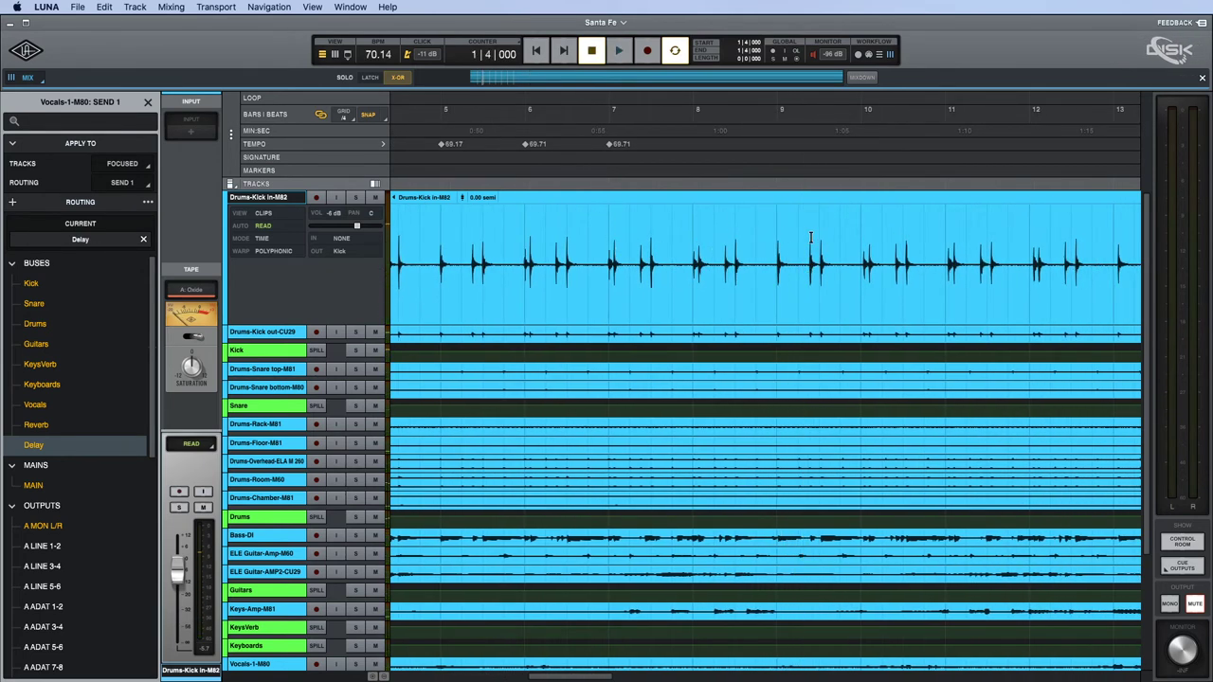
scroll(808, 248, "right", 10)
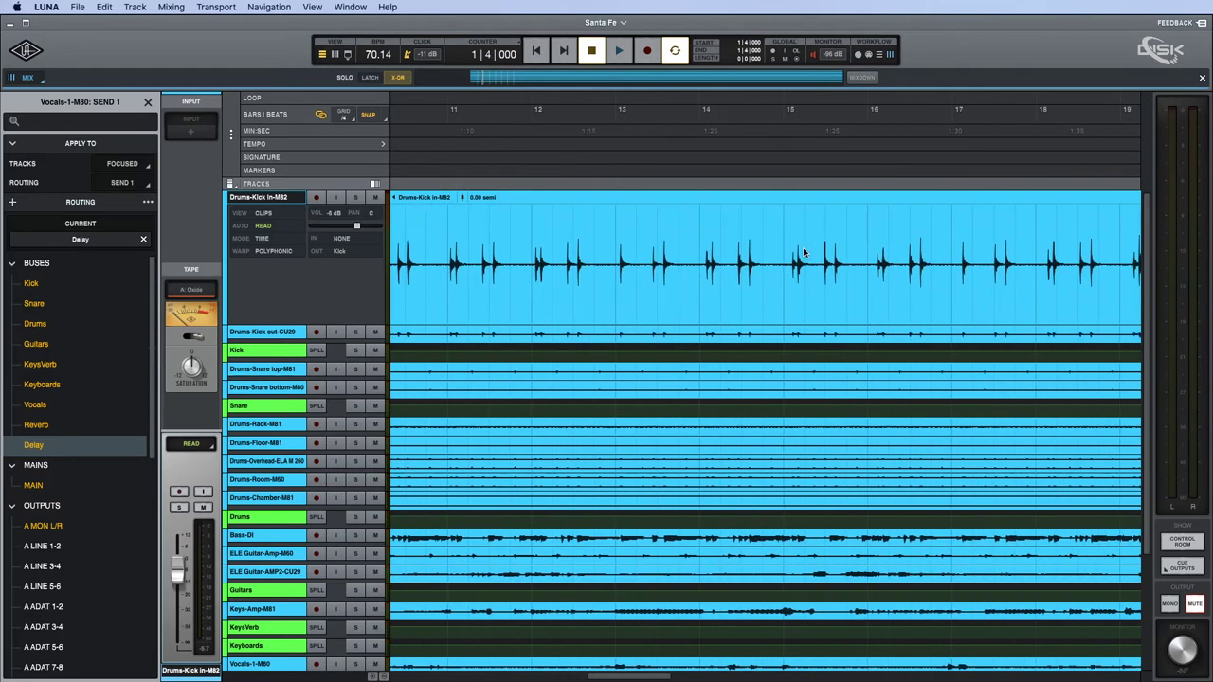
scroll(803, 247, "left", 20)
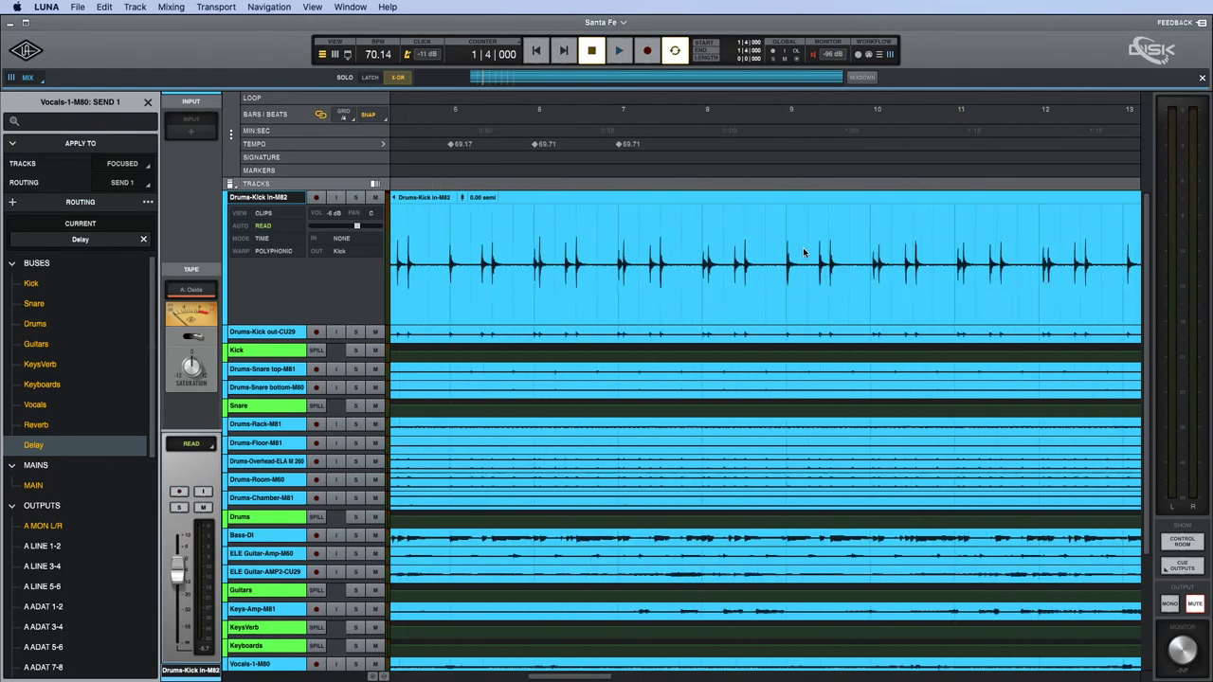
scroll(803, 250, "right", 6)
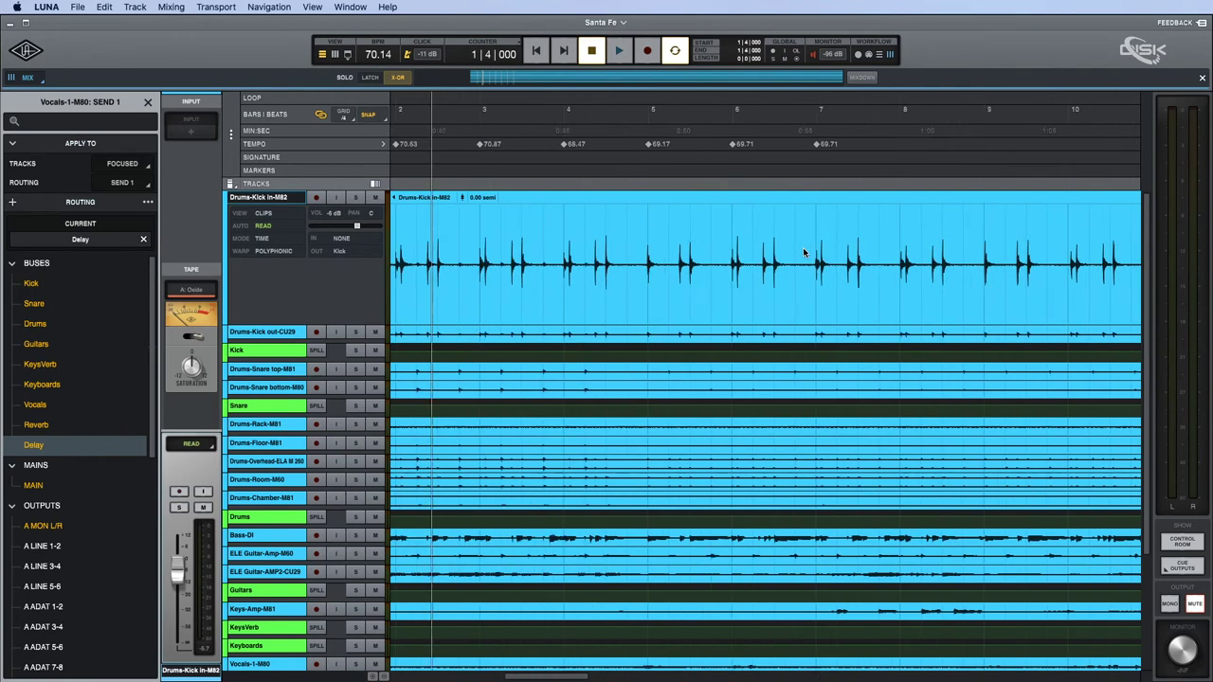
scroll(802, 250, "left", 10)
scroll(802, 252, "right", 8)
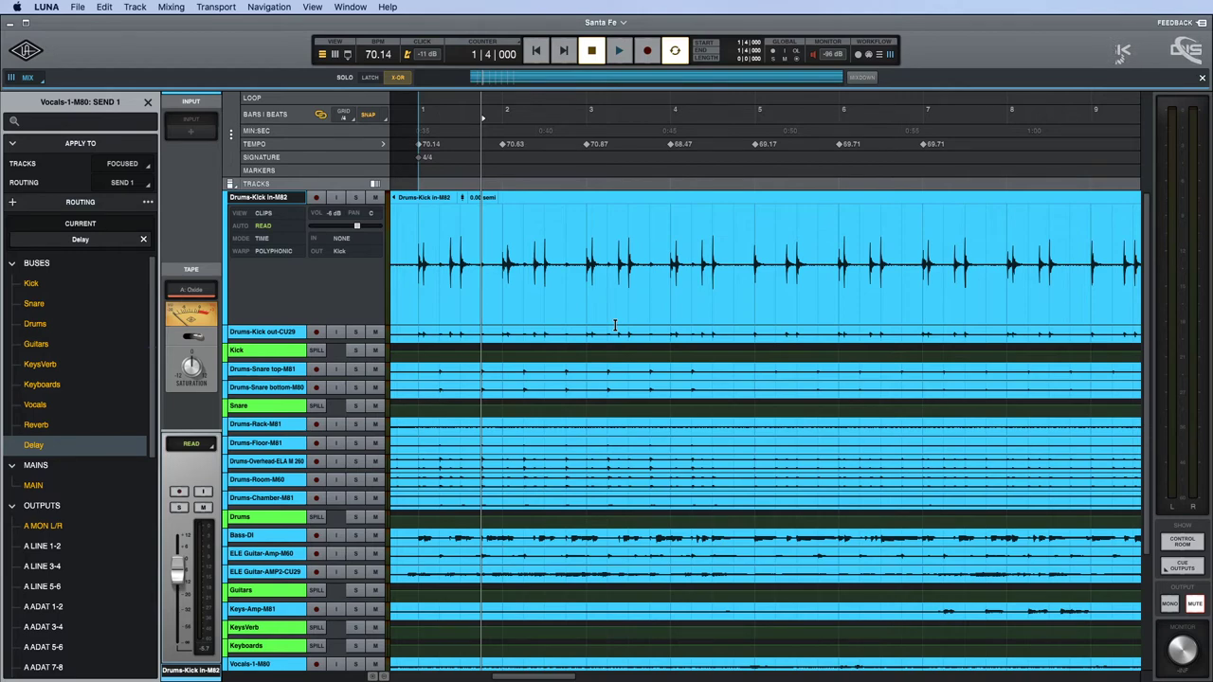
Fit the whole session in the timeline, switch to the mixer view, and open the Galaxy Tape Echo insert on the Delay bus.
key("alt+z")
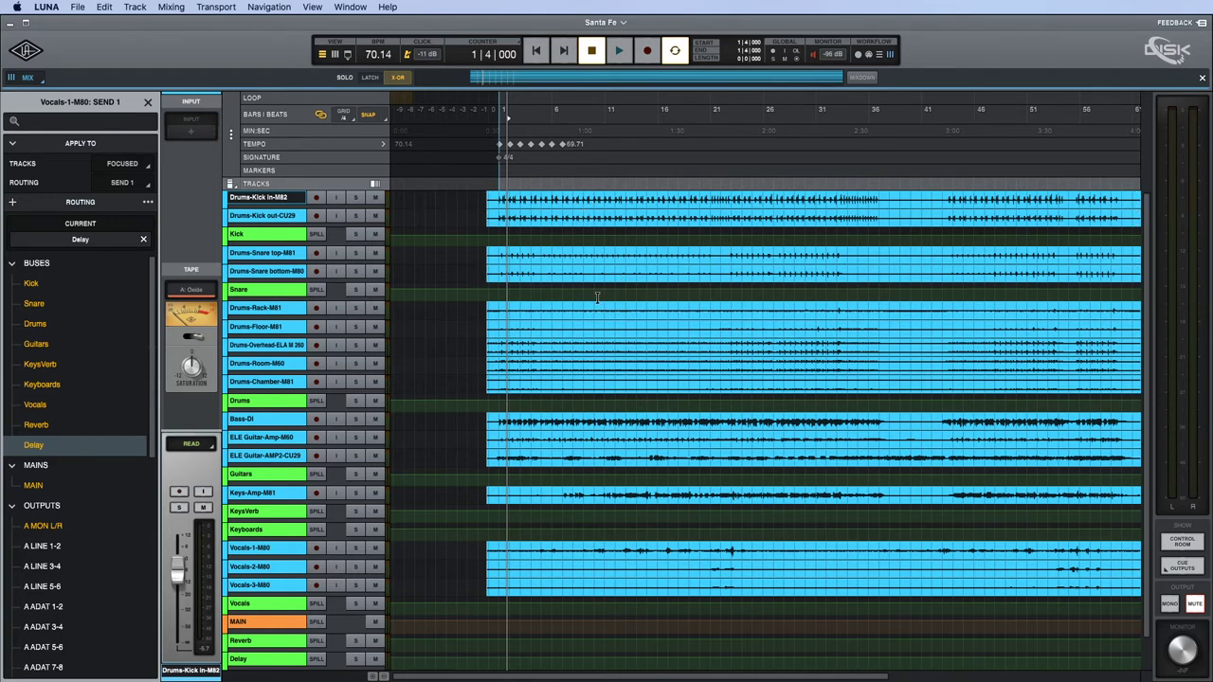
key("super+equal")
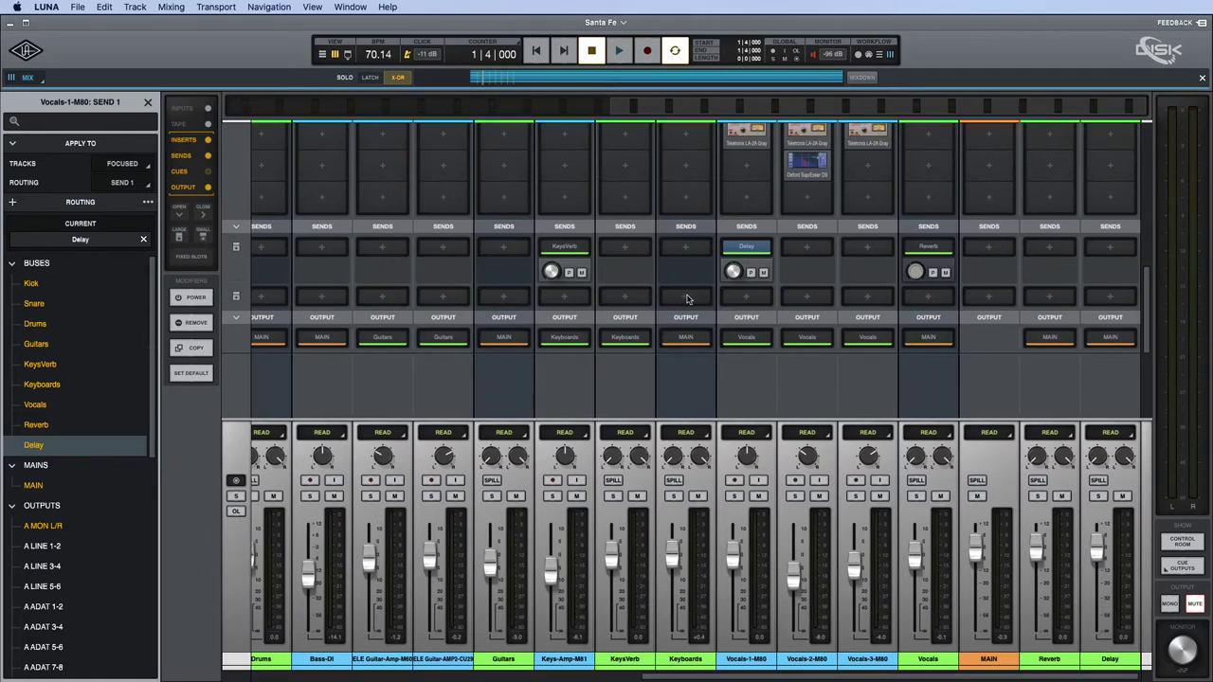
scroll(1099, 254, "up", 5)
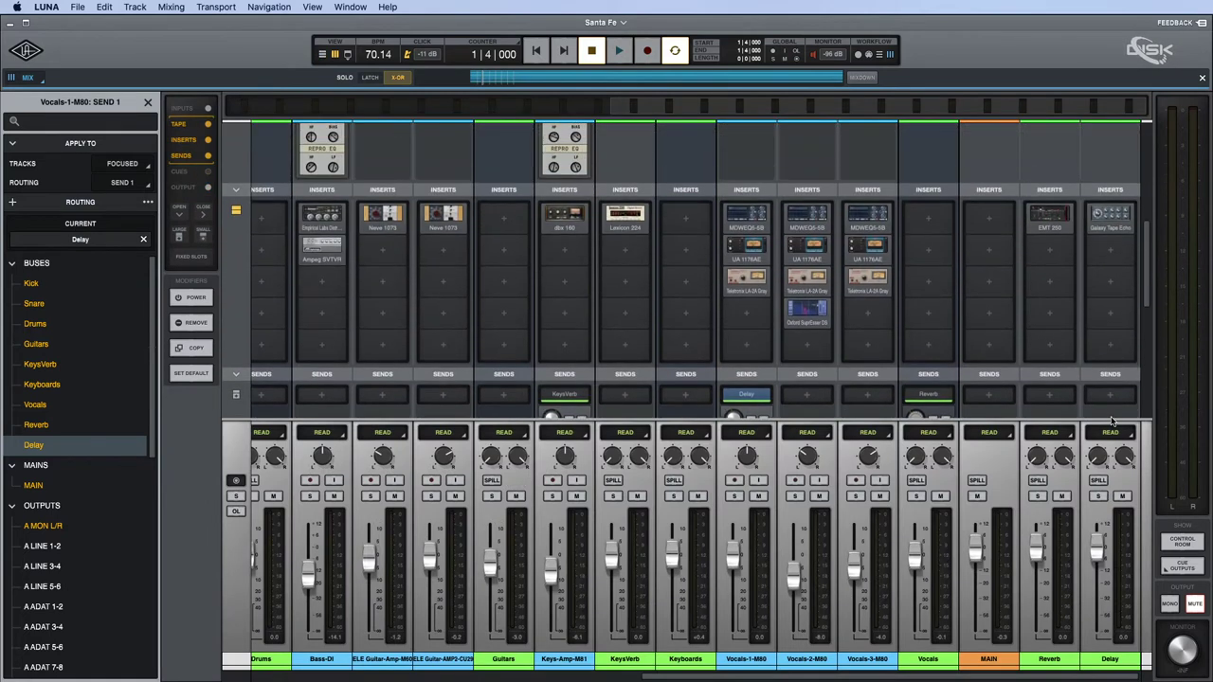
left_click(1112, 237)
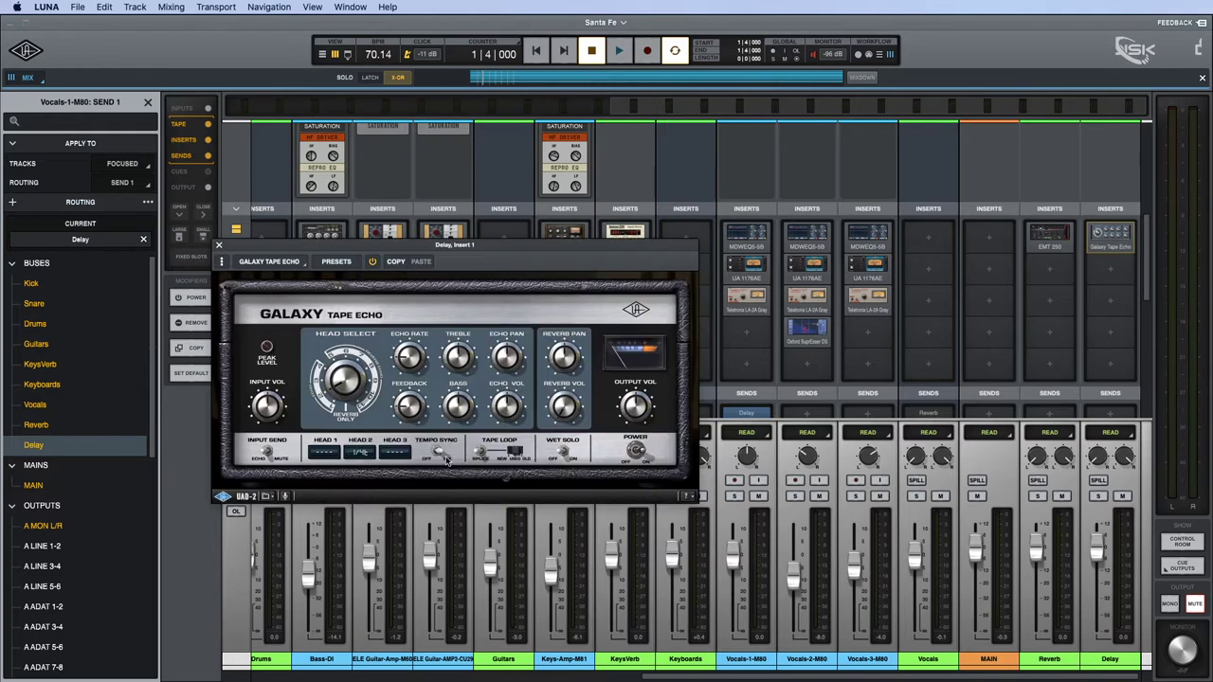
Play the song with Vocals-1-M80 soloed and fine-tune the Reverb send level on the Vocals bus.
key("space")
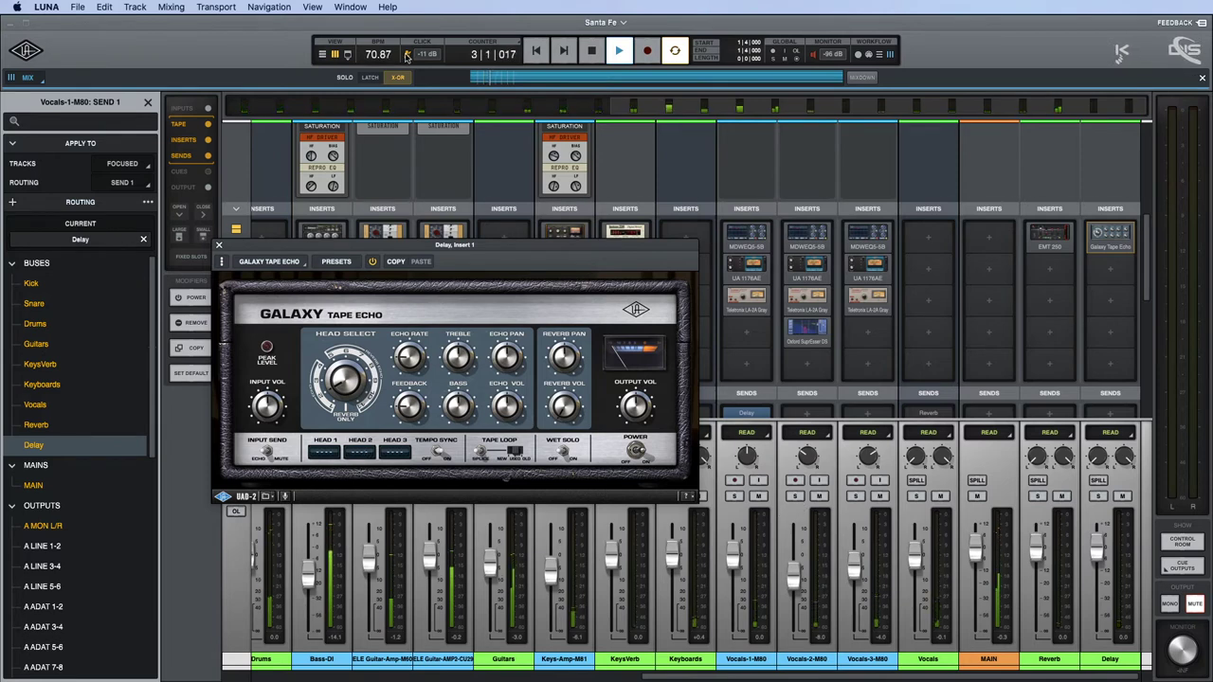
left_click(735, 497)
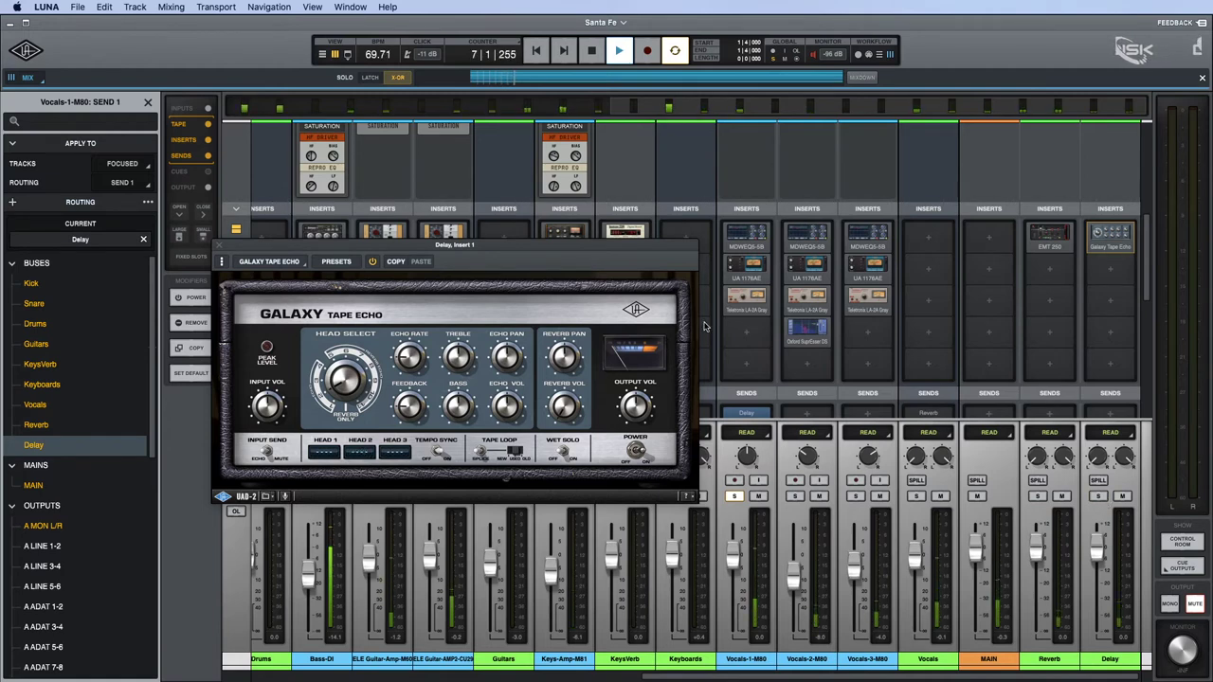
scroll(734, 327, "down", 3)
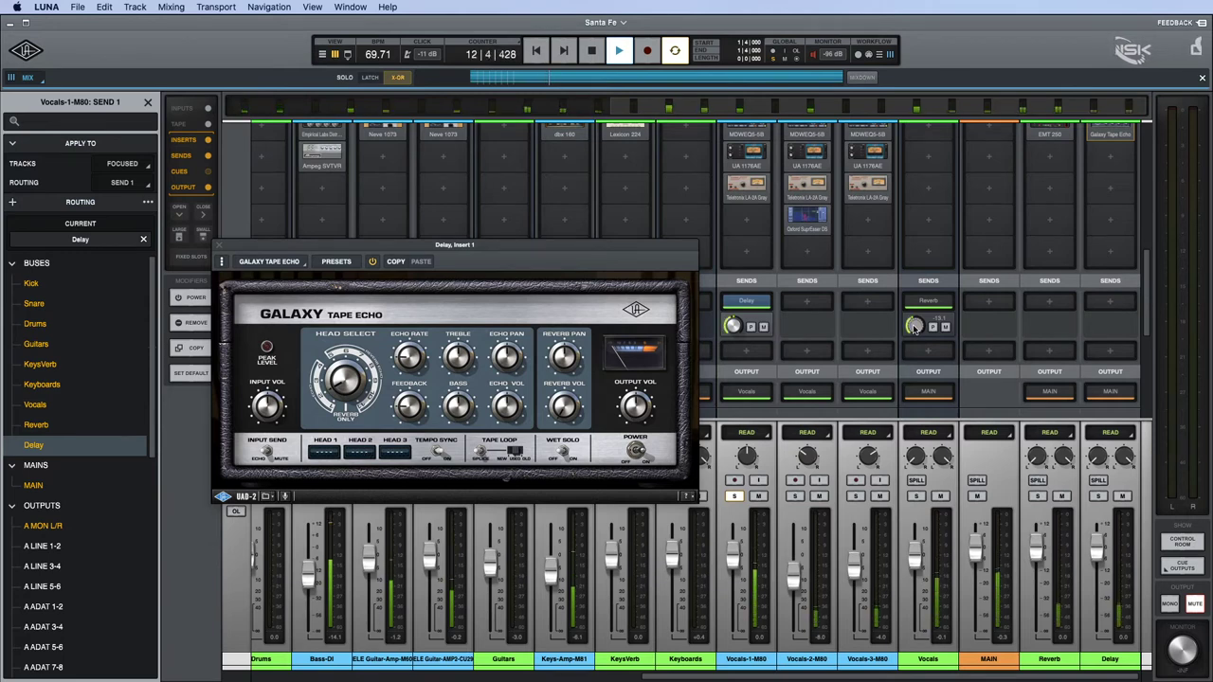
left_click_drag(914, 328, 915, 327)
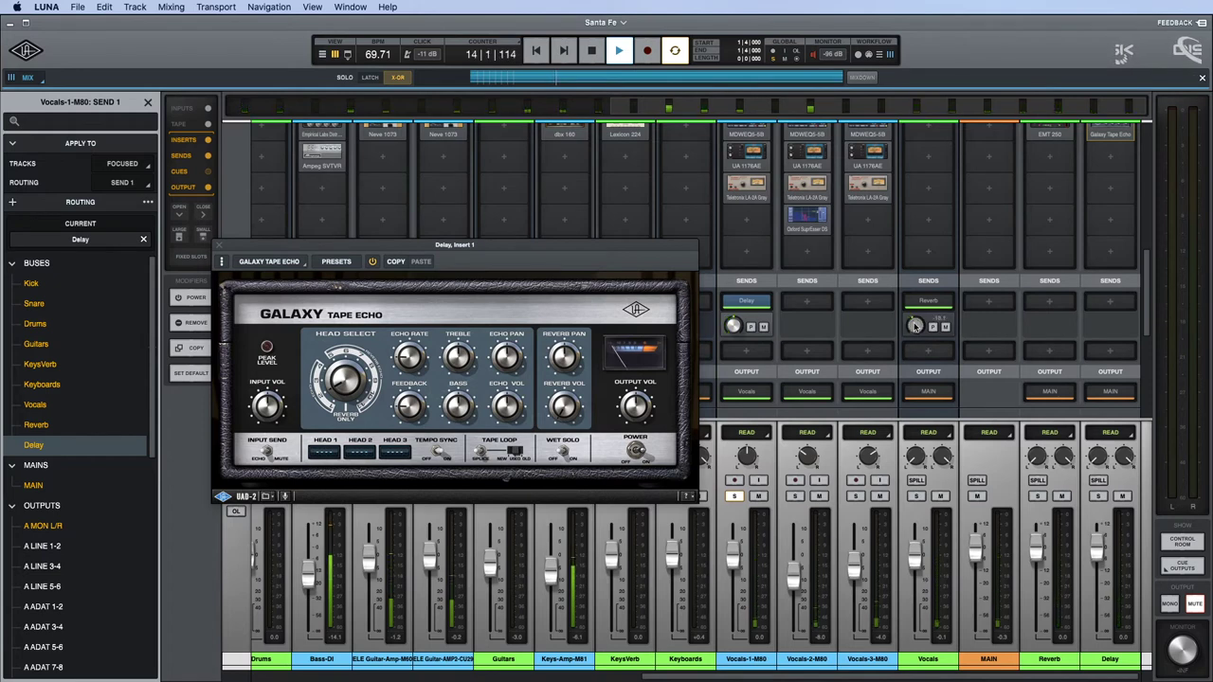
Close the Galaxy Tape Echo, clear the solo, and check the drum, bass and instrument channels in the mixer during playback.
key("super+w")
key("shift+s")
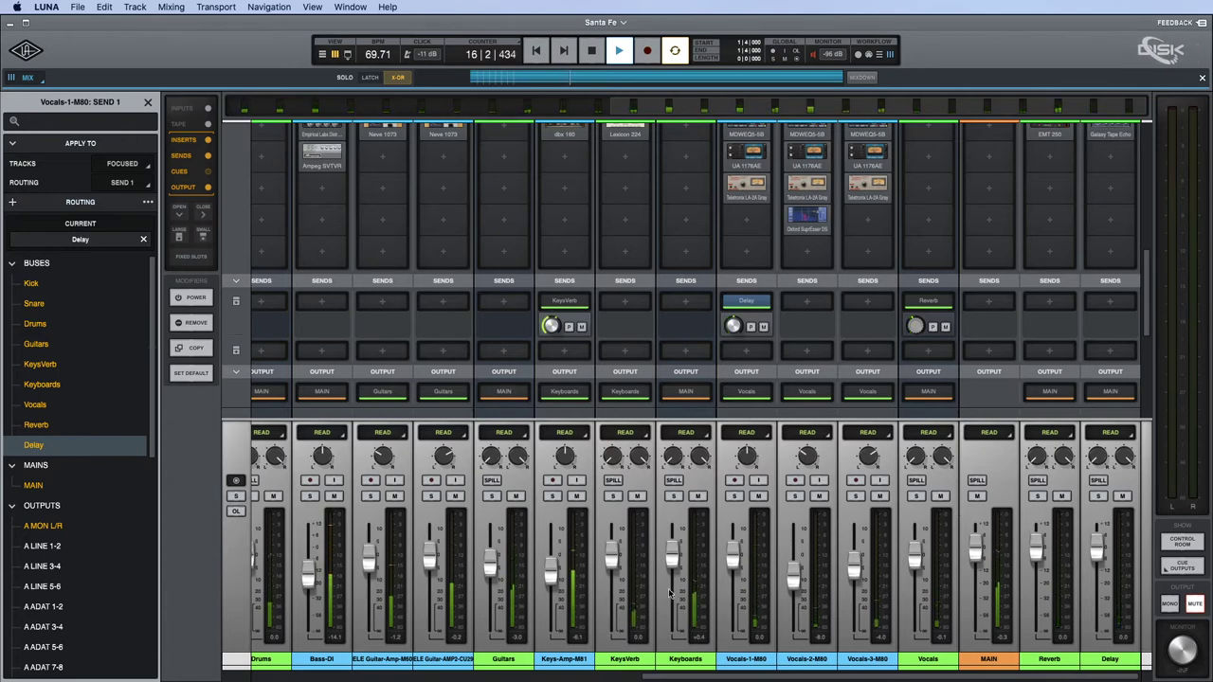
scroll(532, 550, "left", 5)
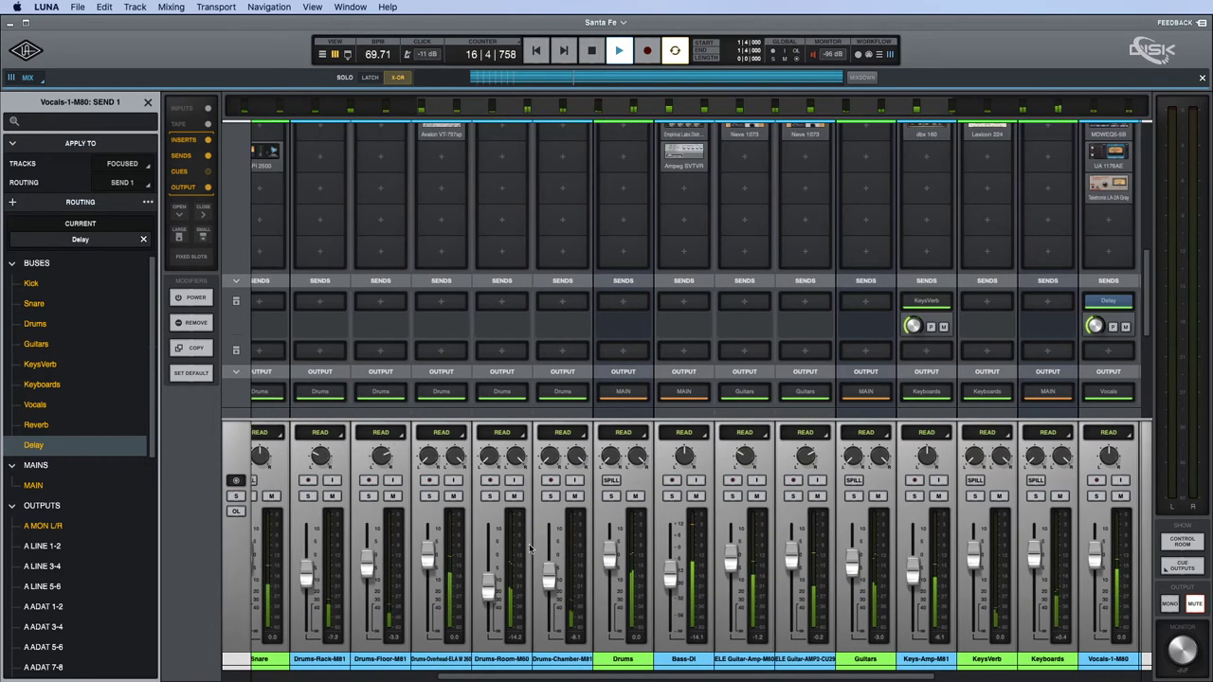
scroll(532, 548, "left", 6)
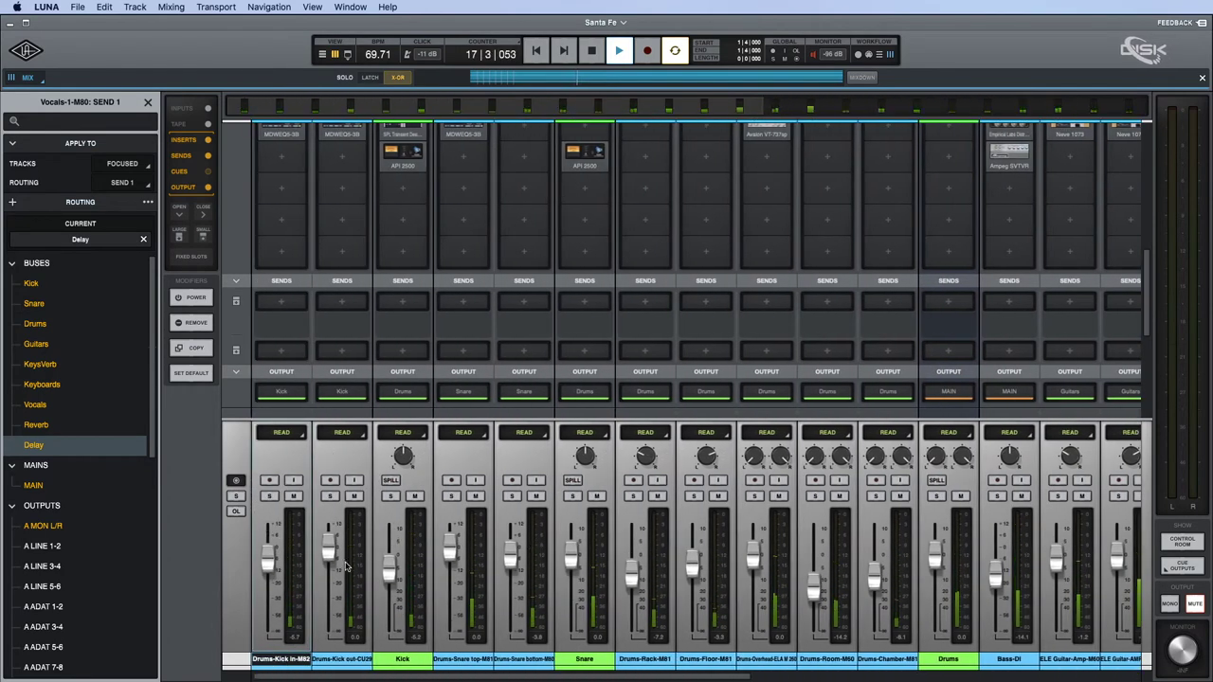
scroll(445, 566, "down", 1)
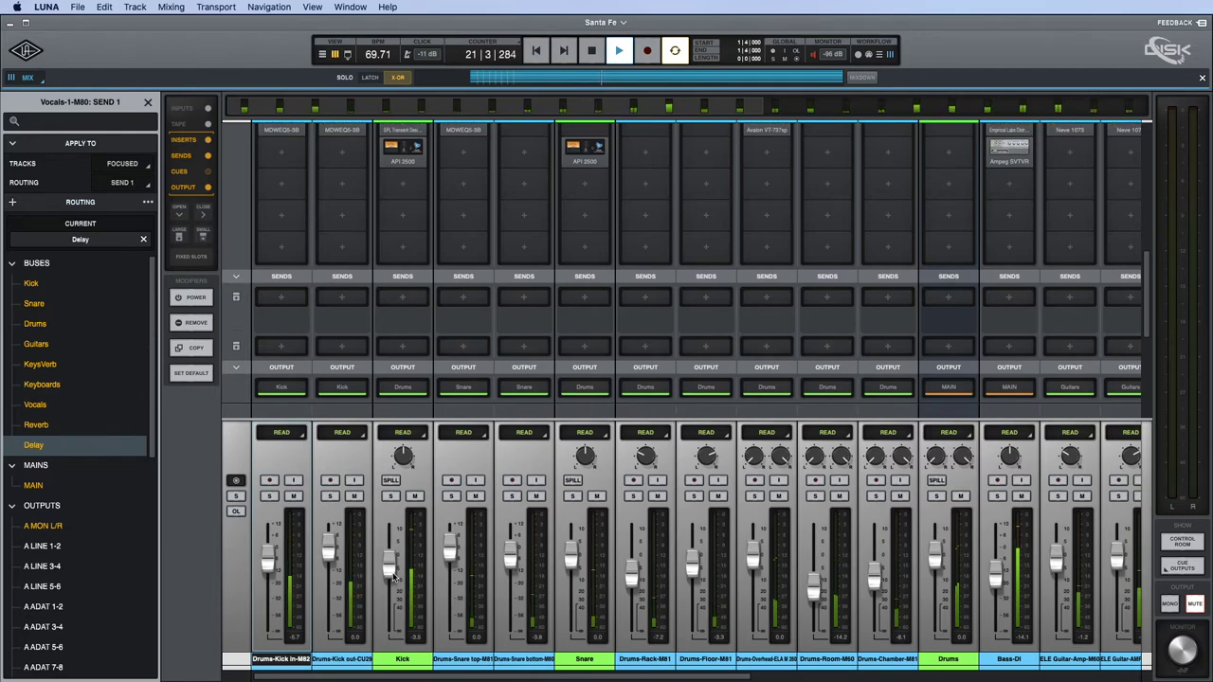
scroll(599, 573, "right", 8)
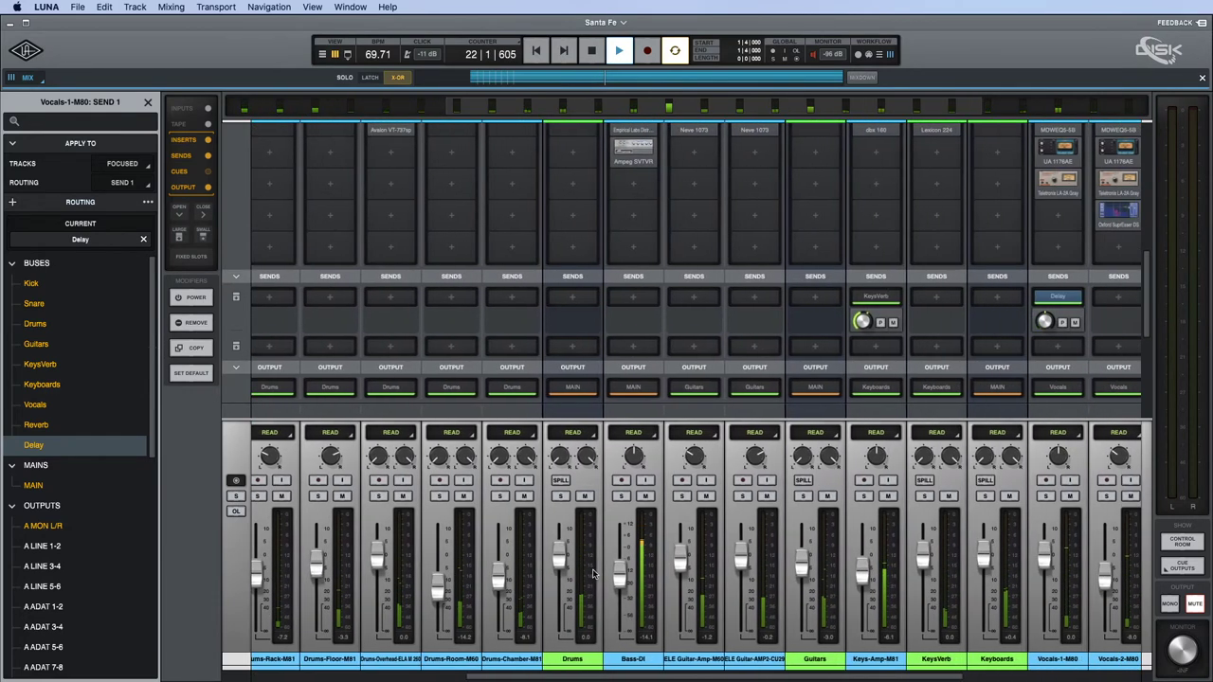
scroll(593, 573, "right", 4)
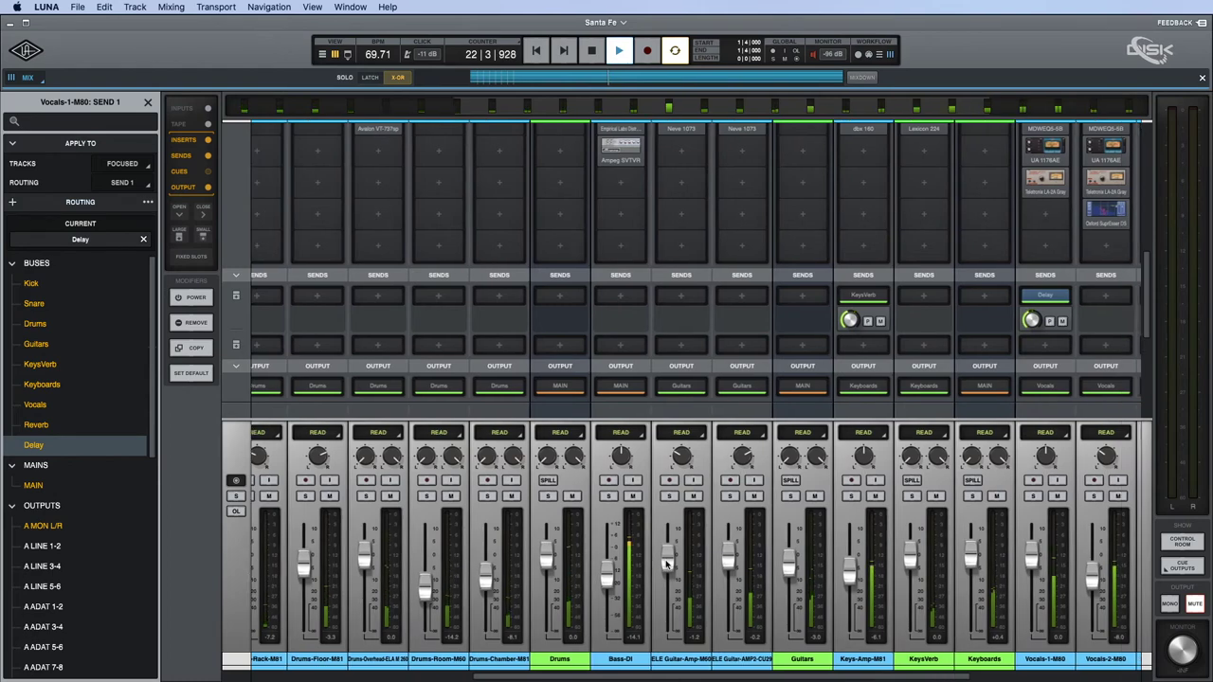
Set ELE Guitar-Amp-M60 to 0.0 dB and the Guitars bus to -2.1 dB, soloing the bus temporarily, and stop playback.
scroll(666, 565, "right", 4)
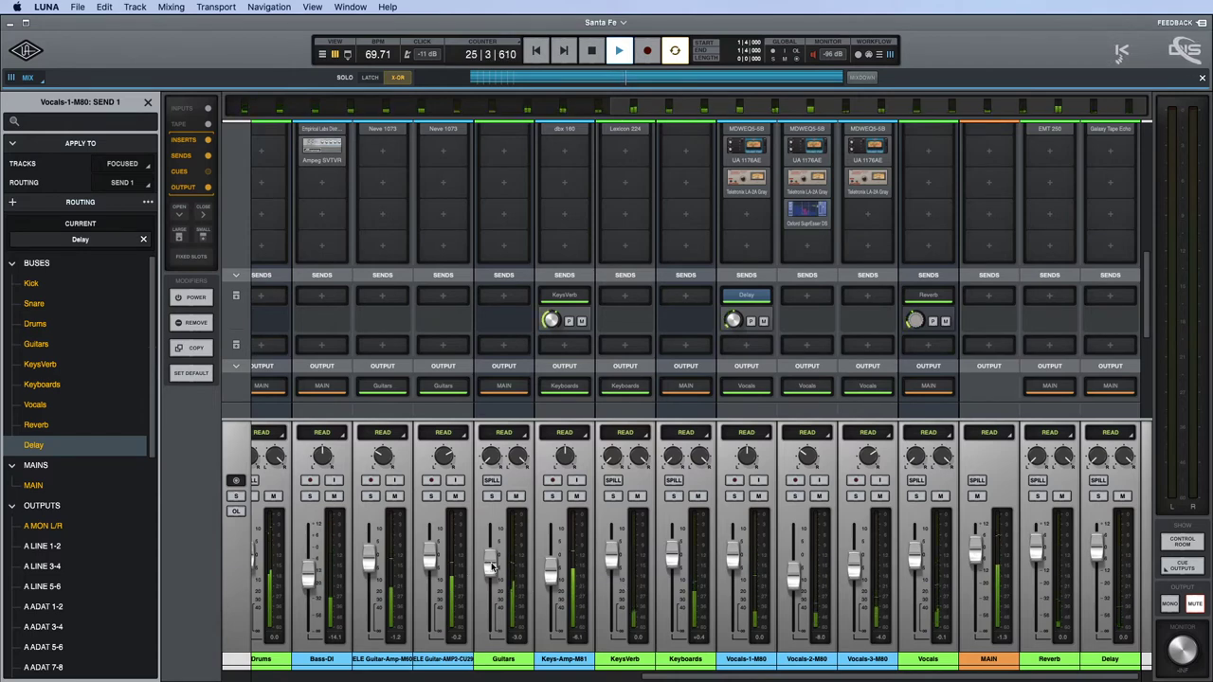
left_click(492, 496)
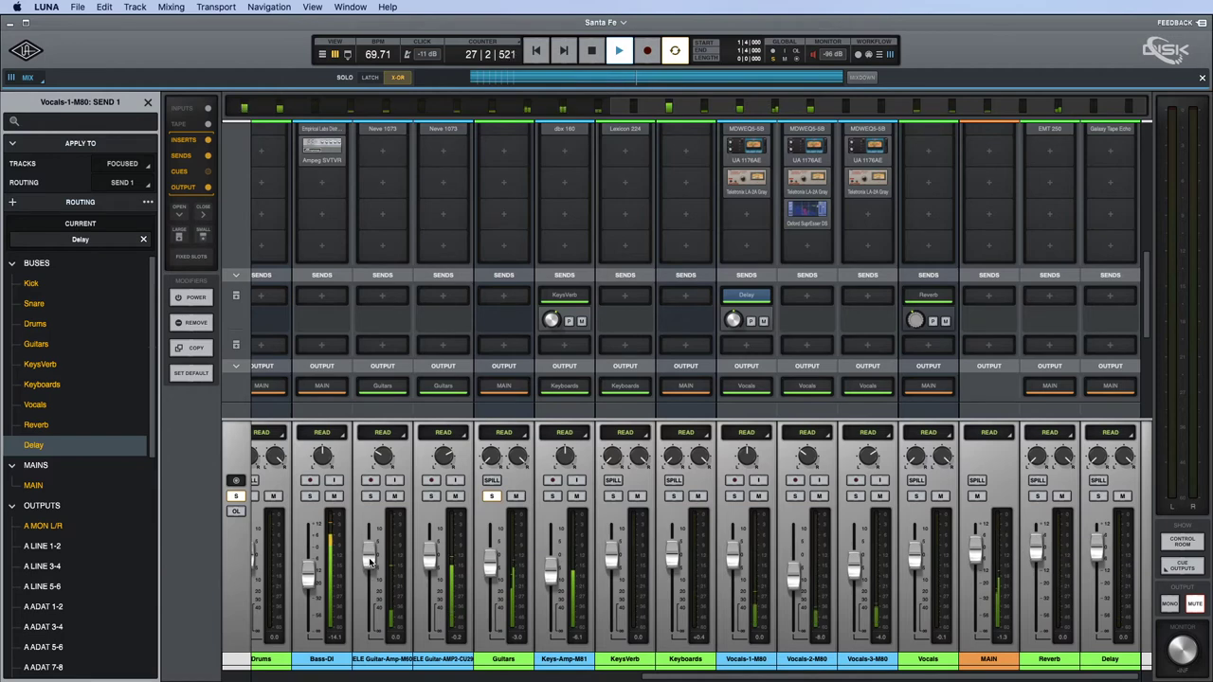
left_click(491, 496)
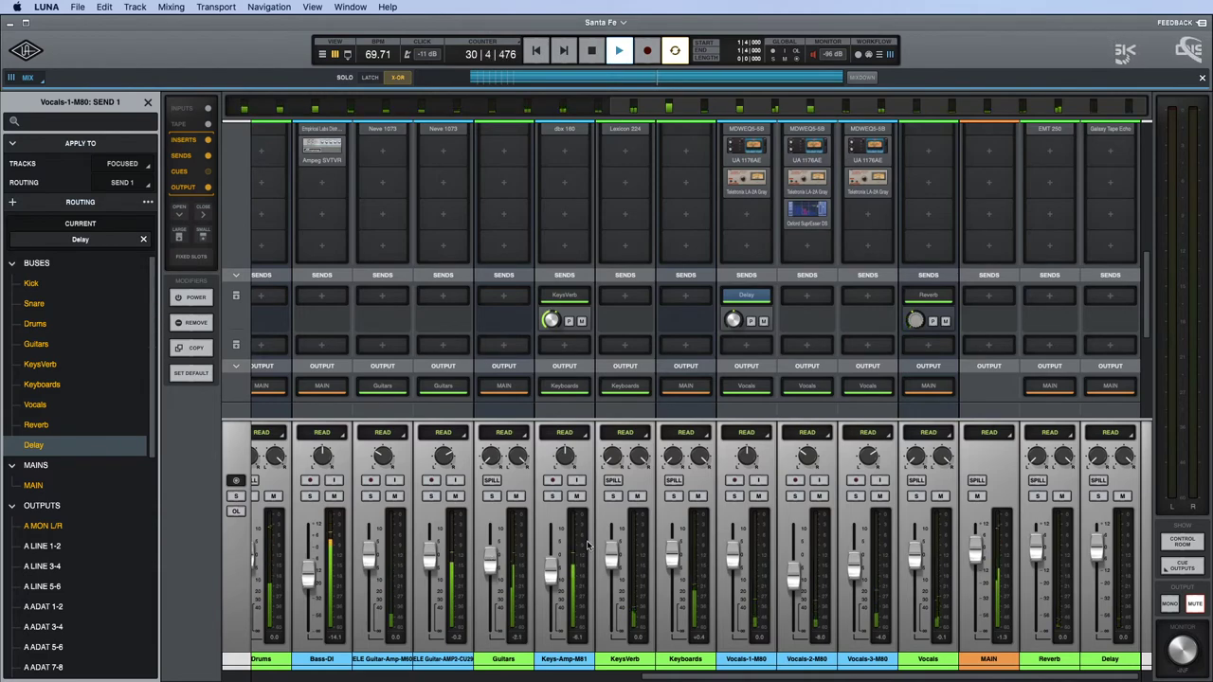
key("space")
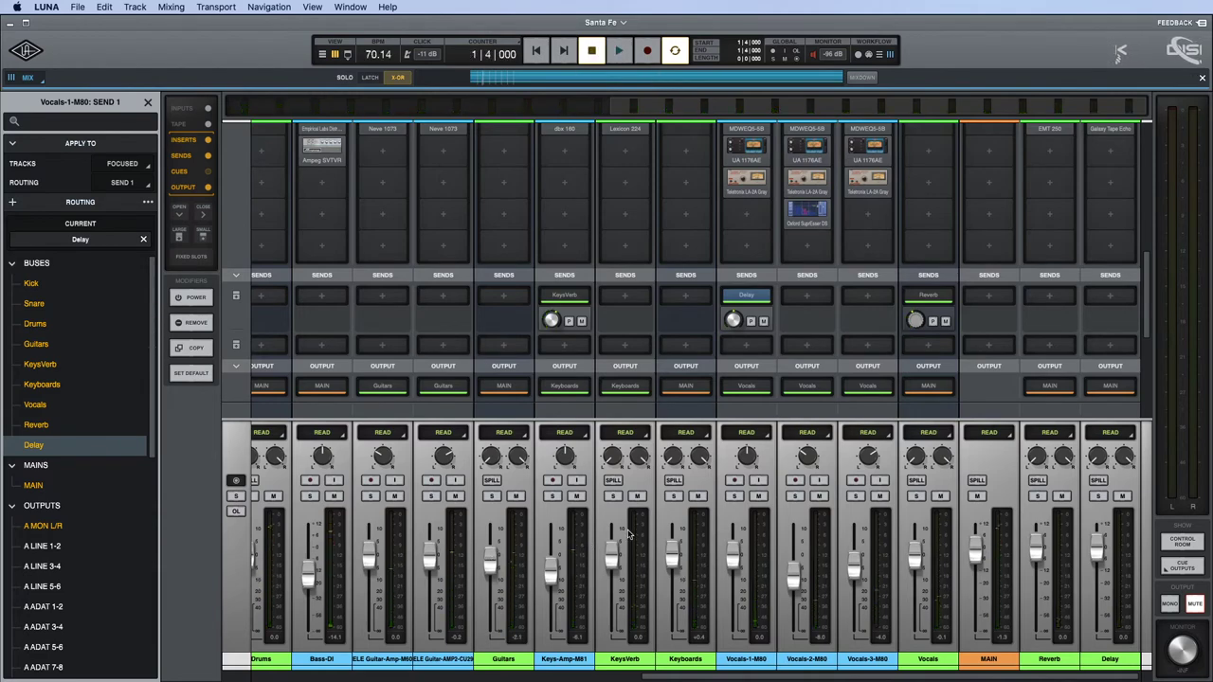
Return to the timeline, play from bar 23 beat 2, and examine the arrangement around bars 23 to 31 up close.
key("super+equal")
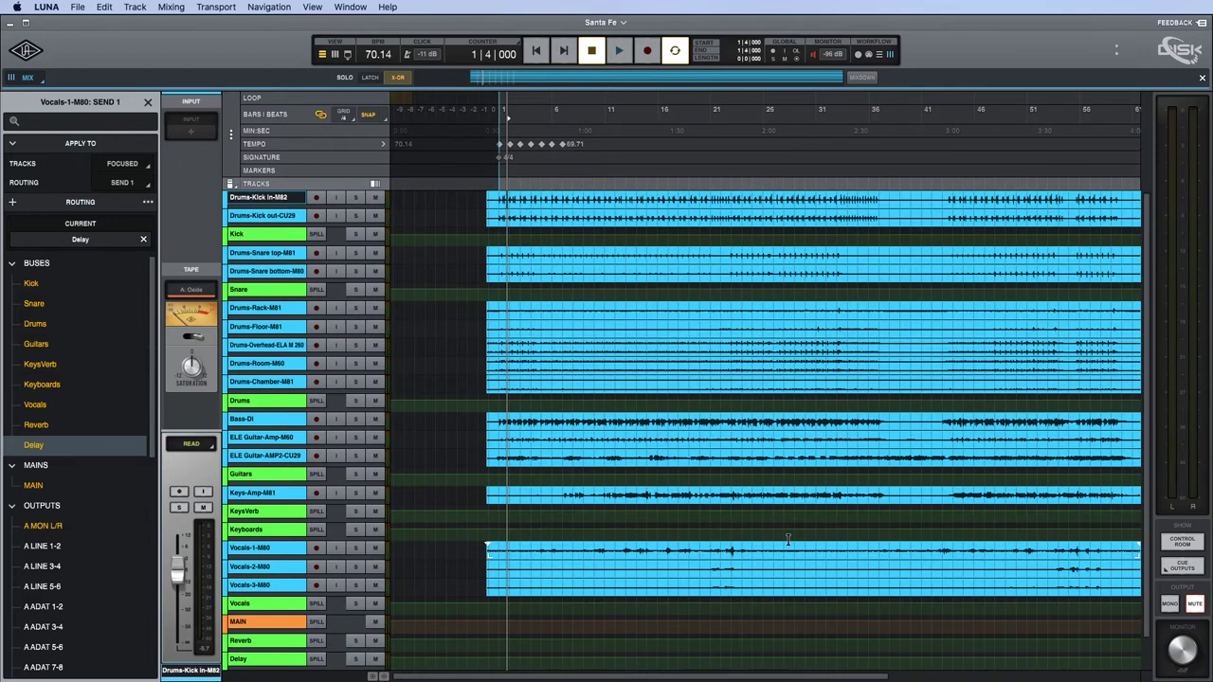
scroll(858, 520, "right", 5)
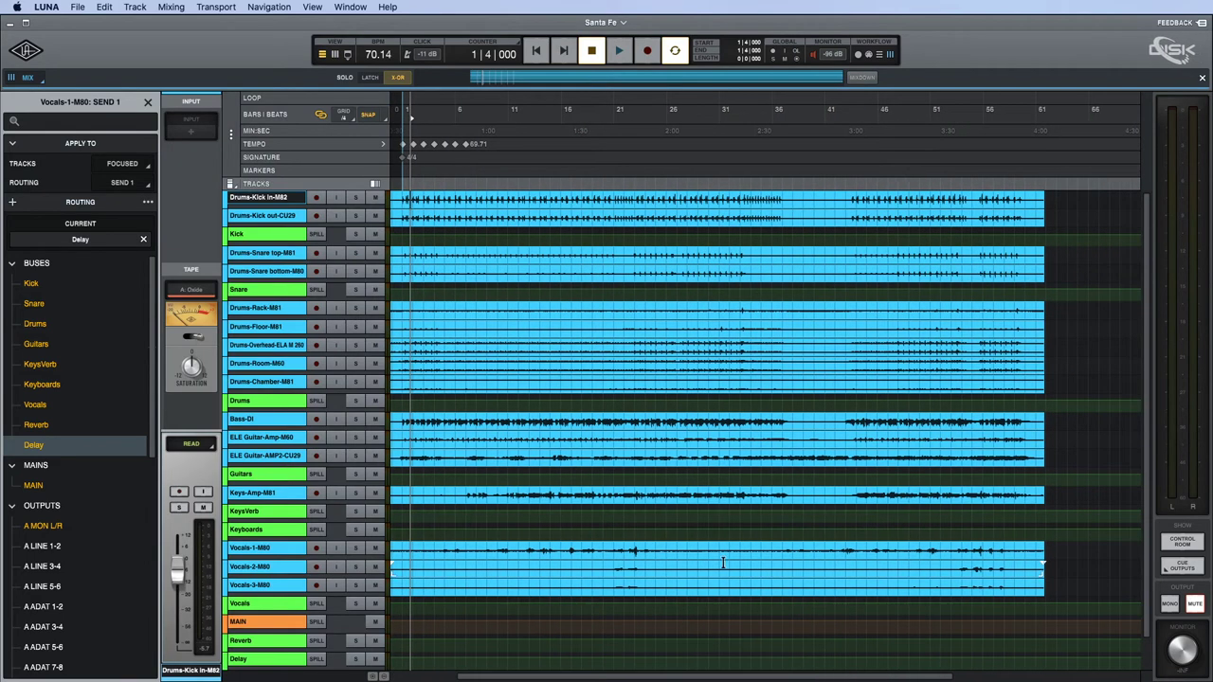
left_click(638, 493)
key("space")
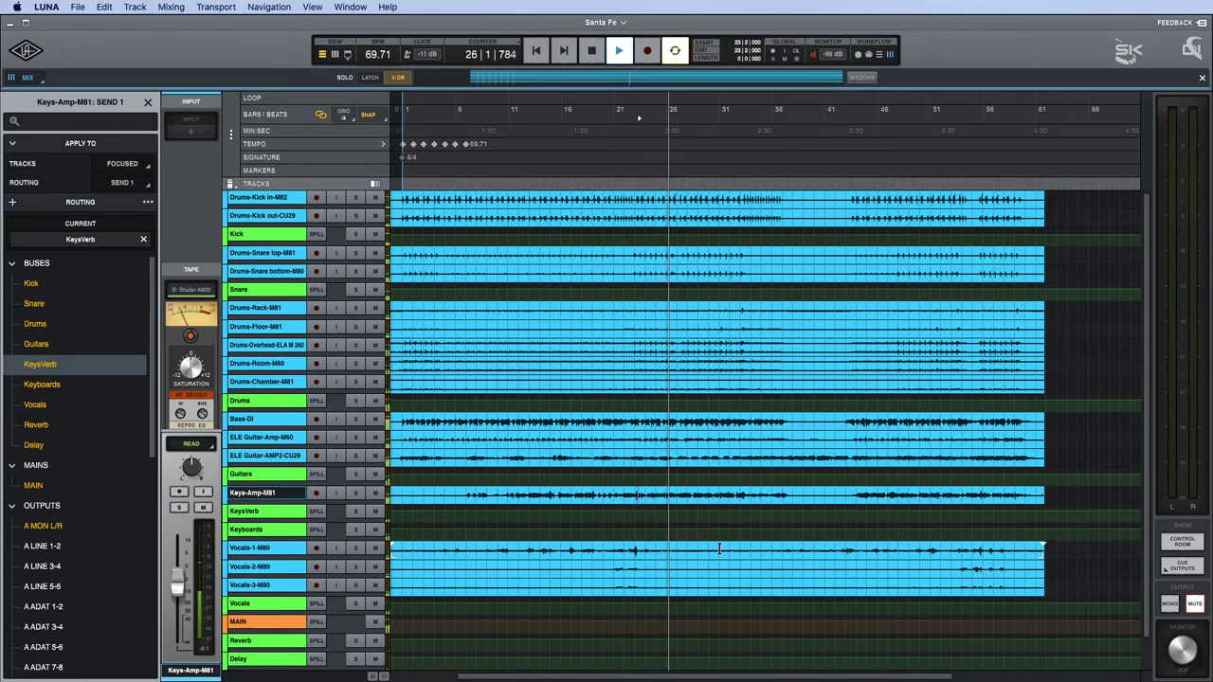
key("super+bracketright")
key("super+bracketright")
key("super+bracketright")
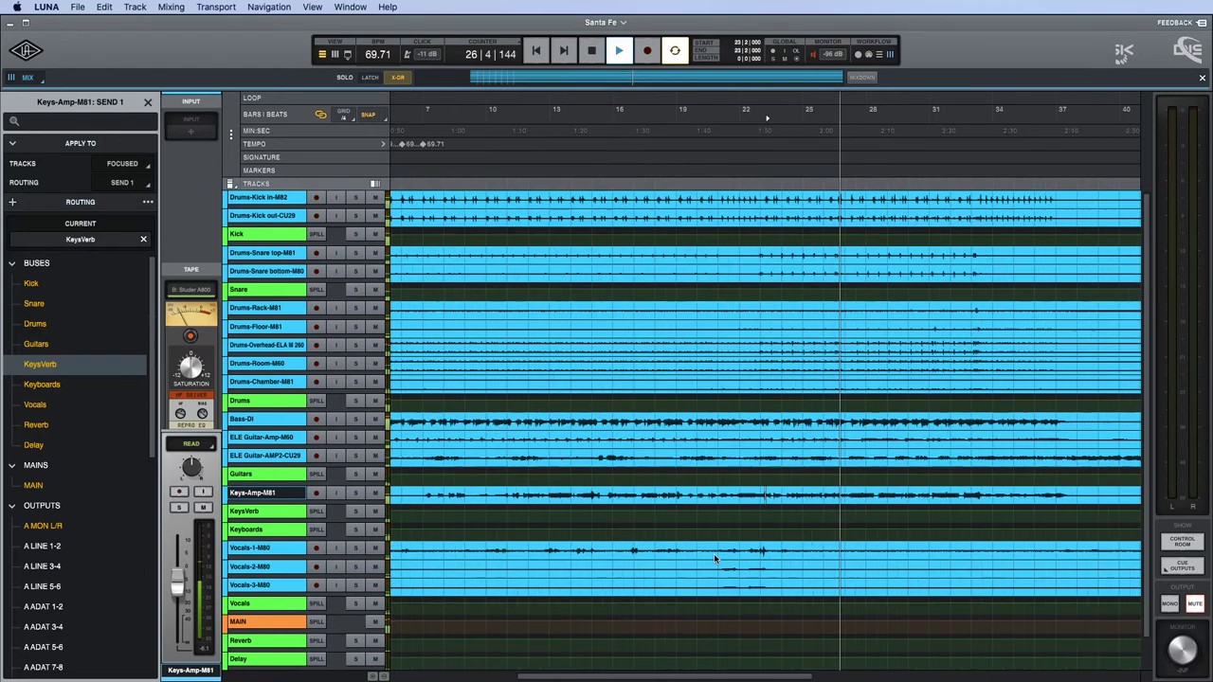
scroll(773, 555, "right", 3)
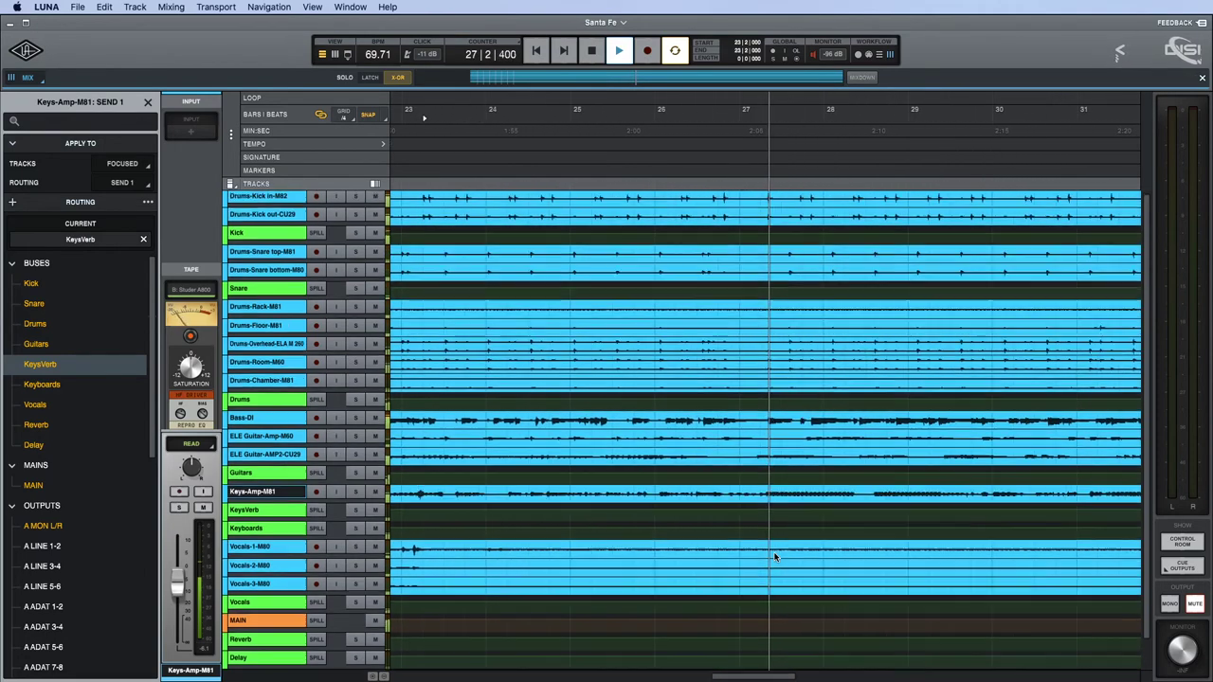
Place the playback start at bar 26 on the ELE Guitar-Amp-M60 track, audition from there, and stop.
left_click(655, 432)
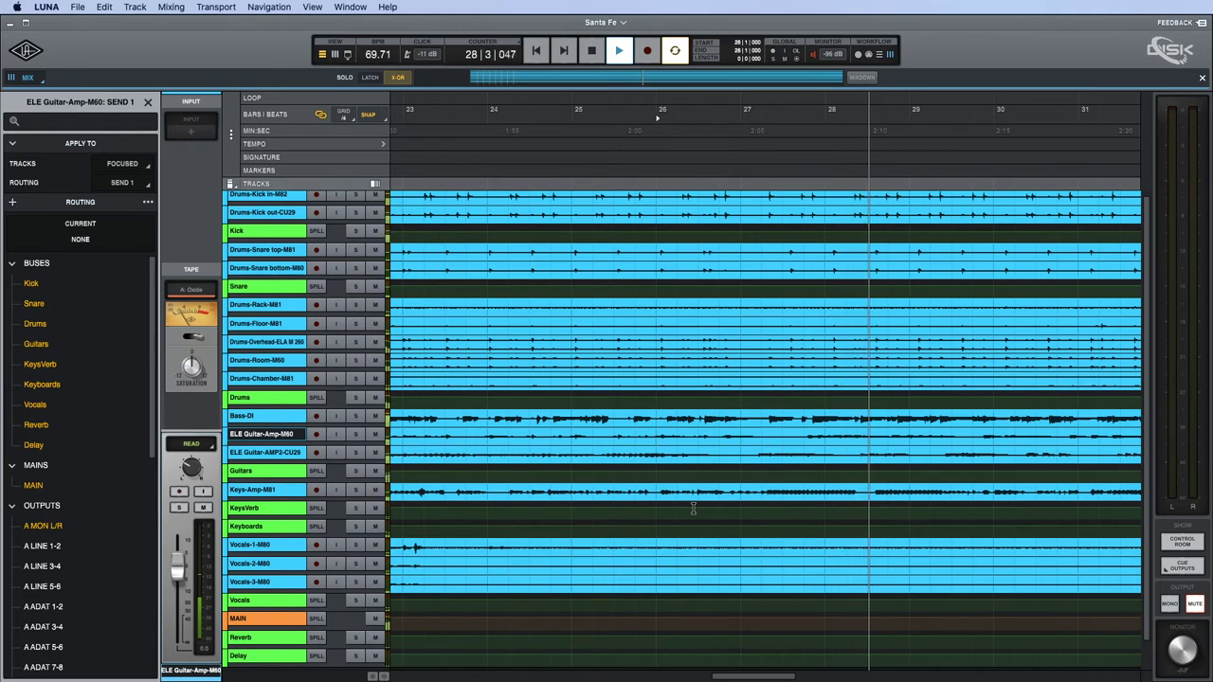
key("space")
key("space")
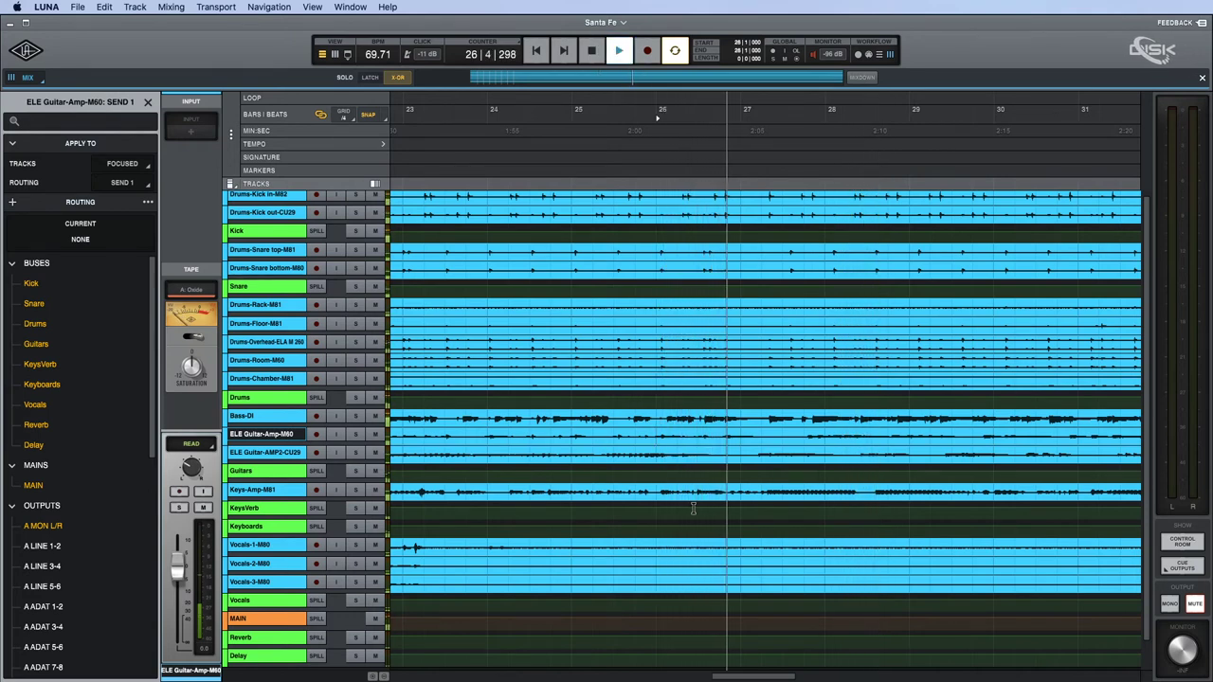
key("space")
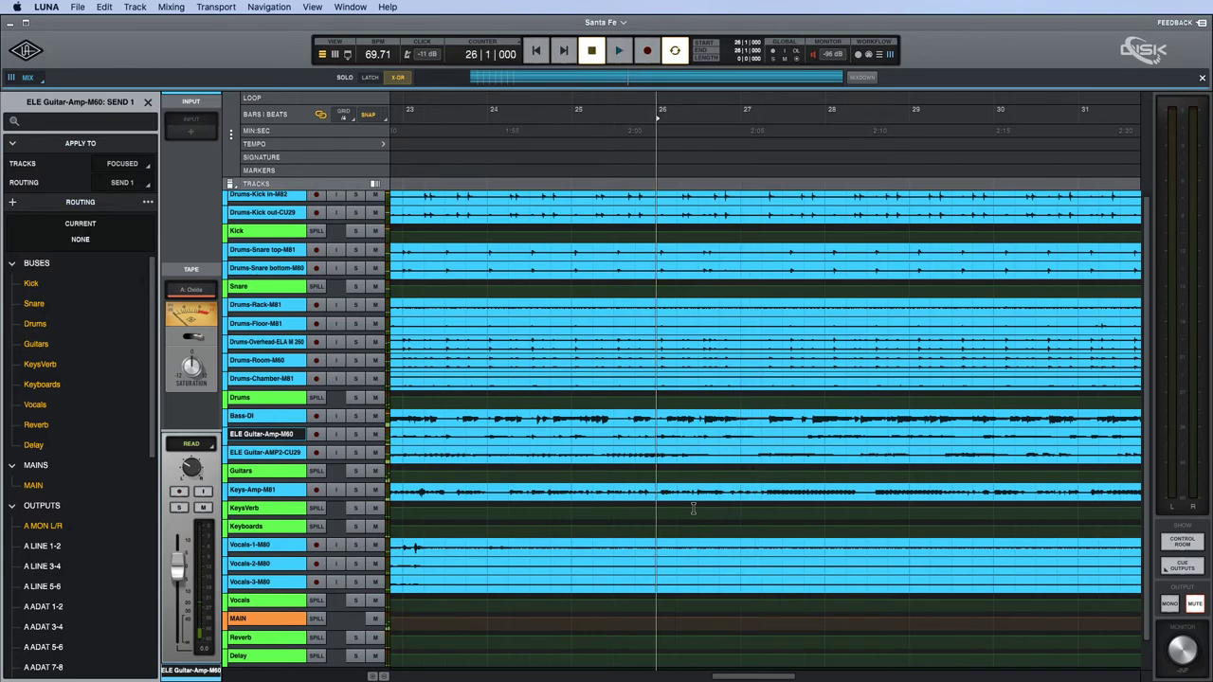
Put ELE Guitar-Amp-M60 in Touch mode and record a volume ride from bar 26, raising it after bar 27 and lowering it after bar 37.
key("super+equal")
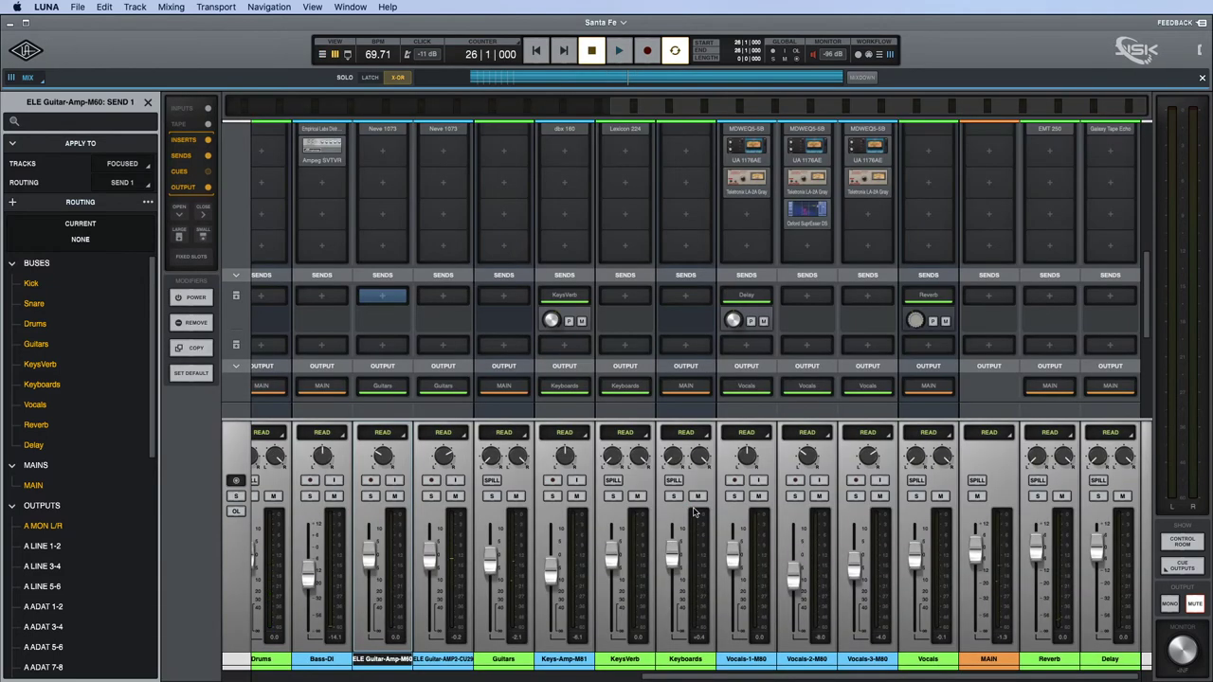
left_click(385, 434)
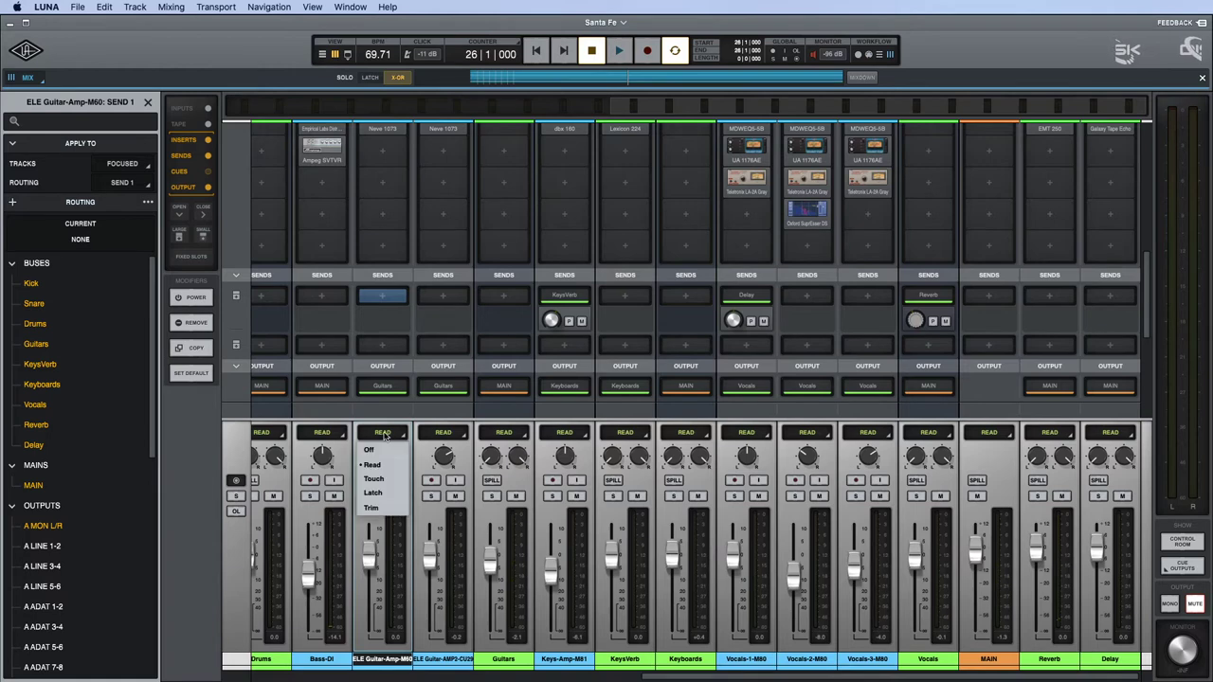
left_click(375, 490)
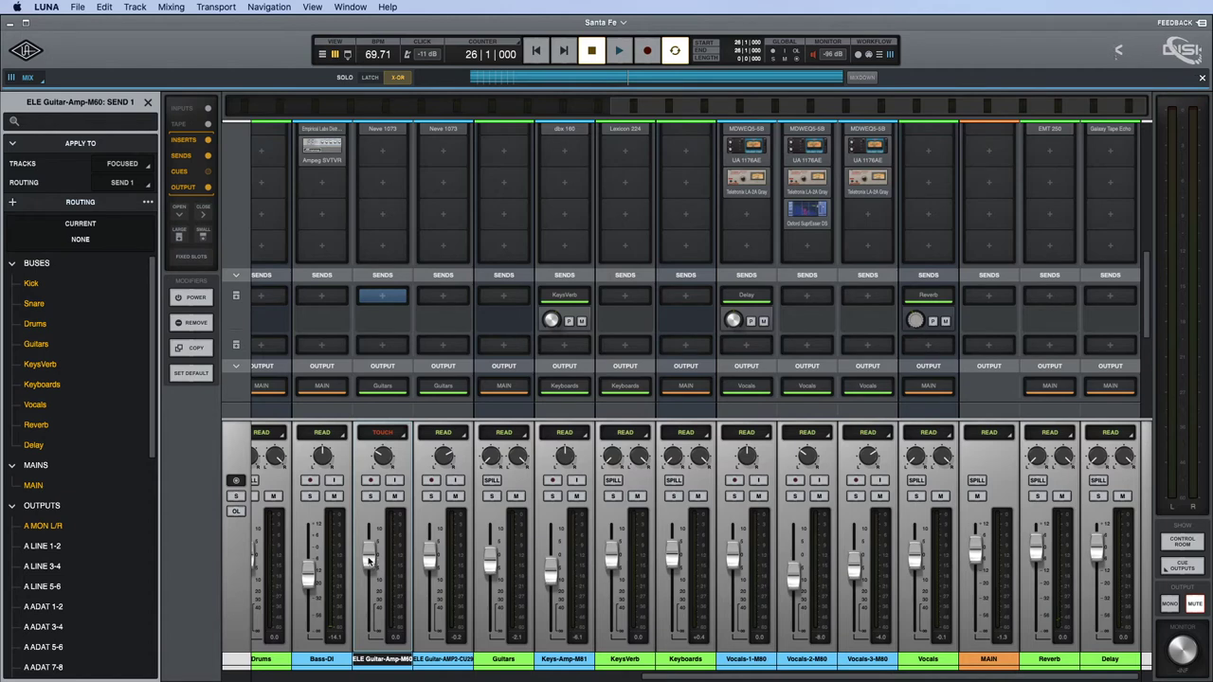
key("space")
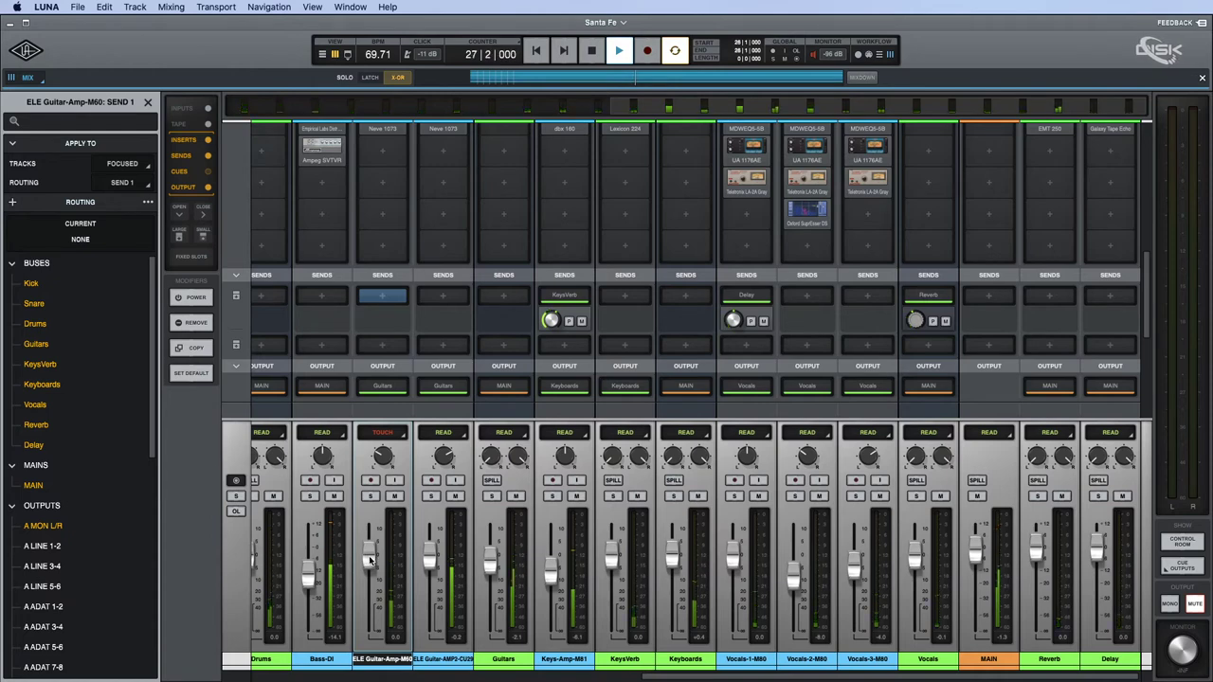
left_click_drag(370, 560, 371, 548)
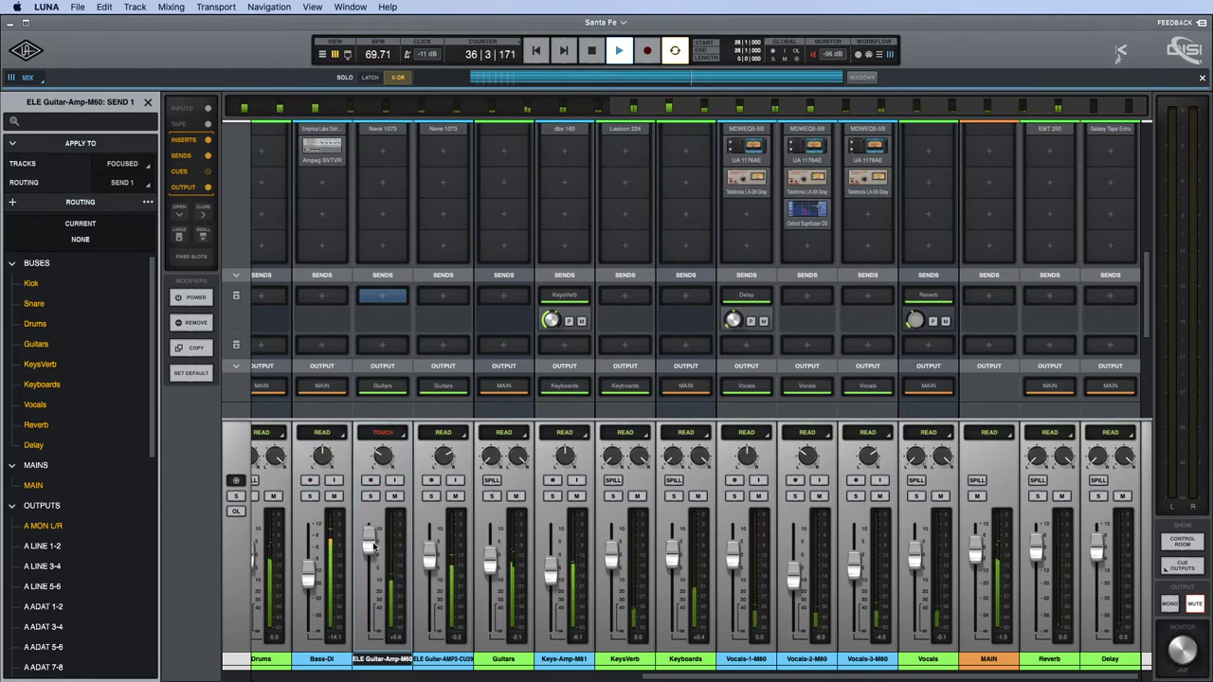
left_click_drag(374, 547, 372, 566)
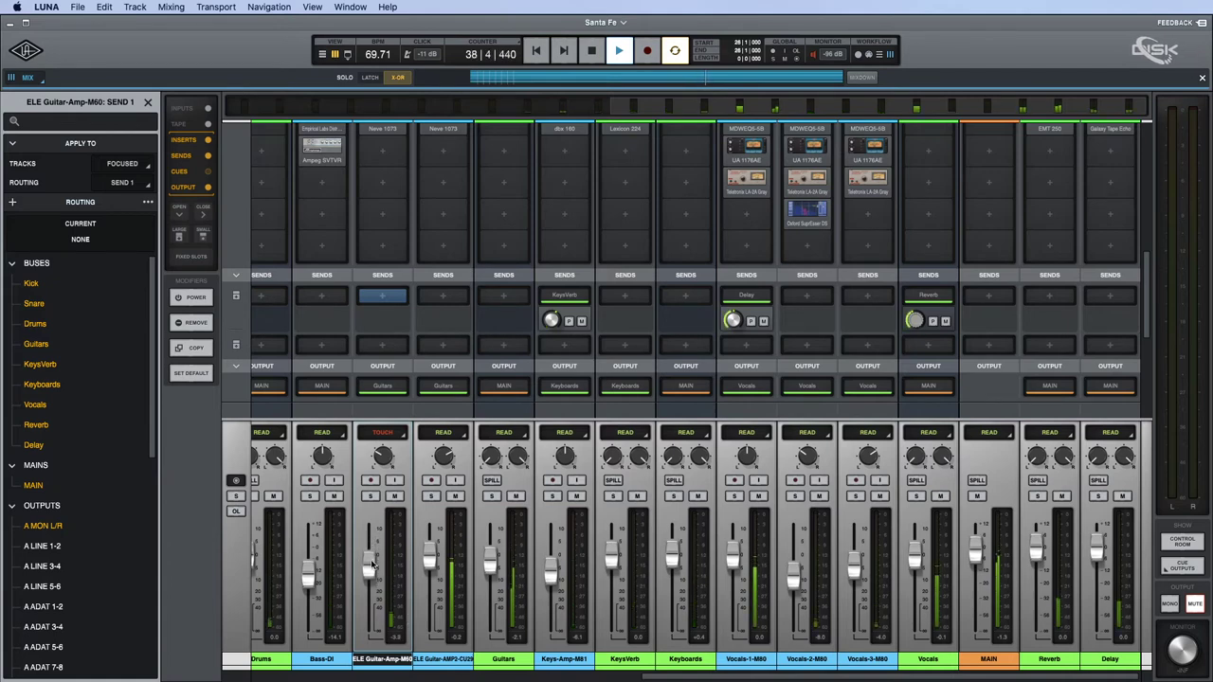
key("space")
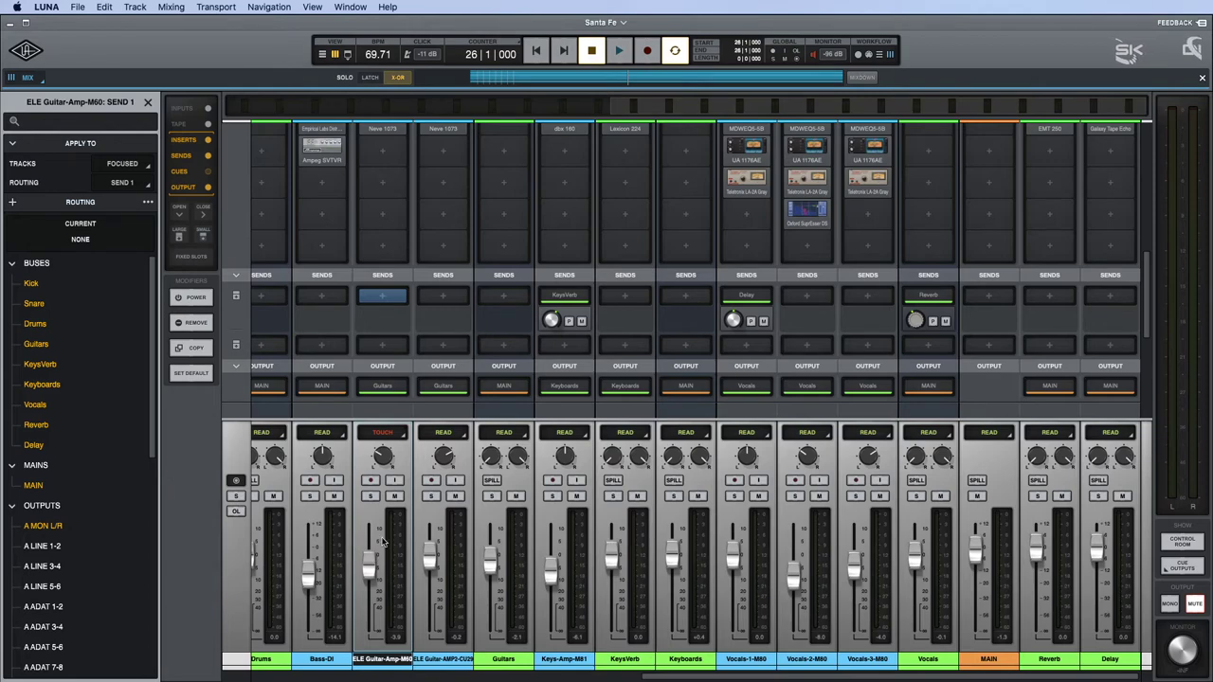
Enlarge the ELE Guitar-Amp-M60 track in the timeline and show its Volume automation.
key("super+equal")
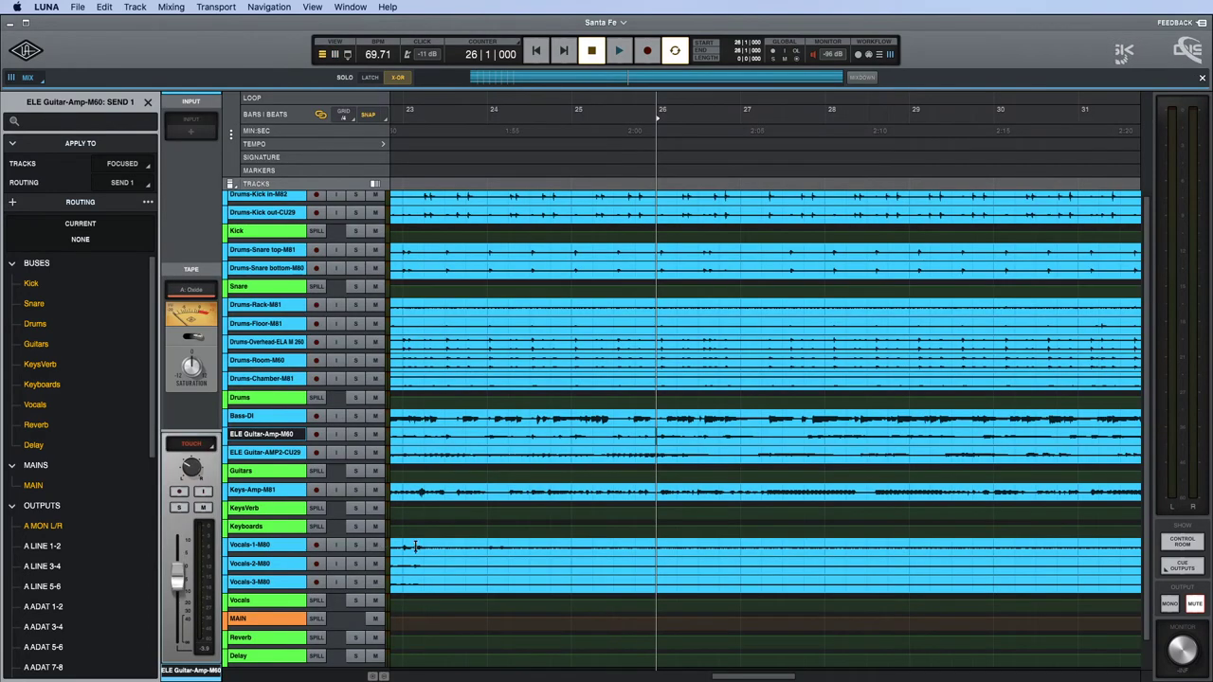
left_click(267, 443)
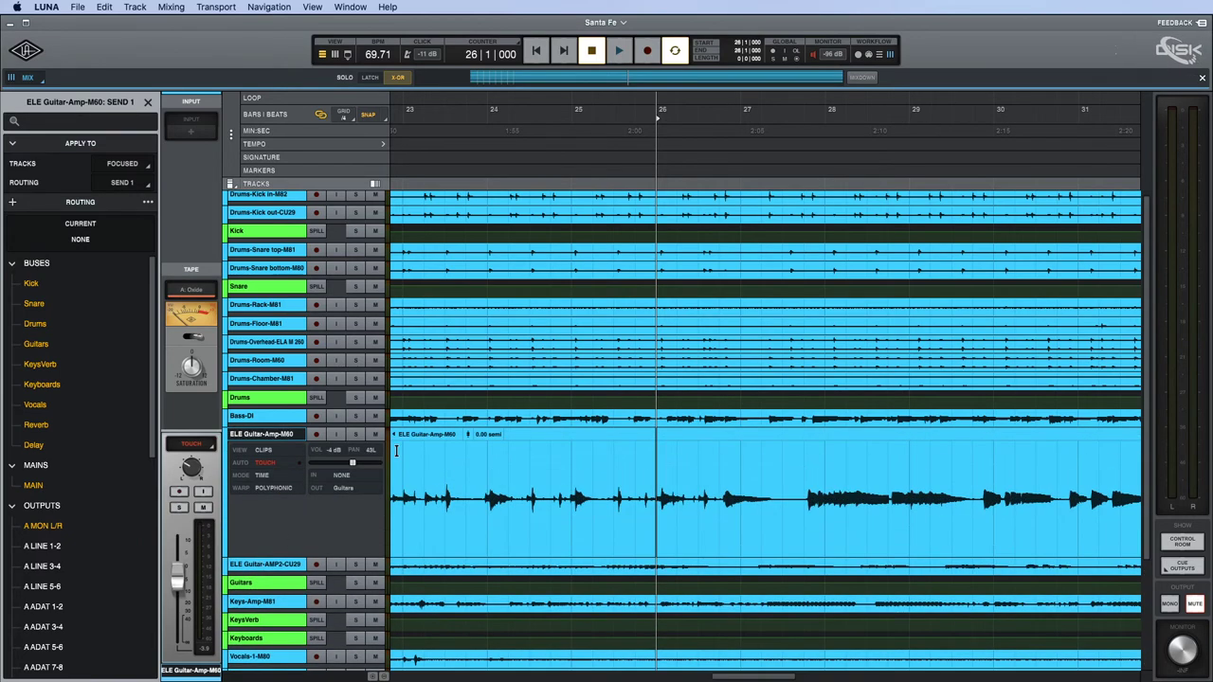
left_click(265, 451)
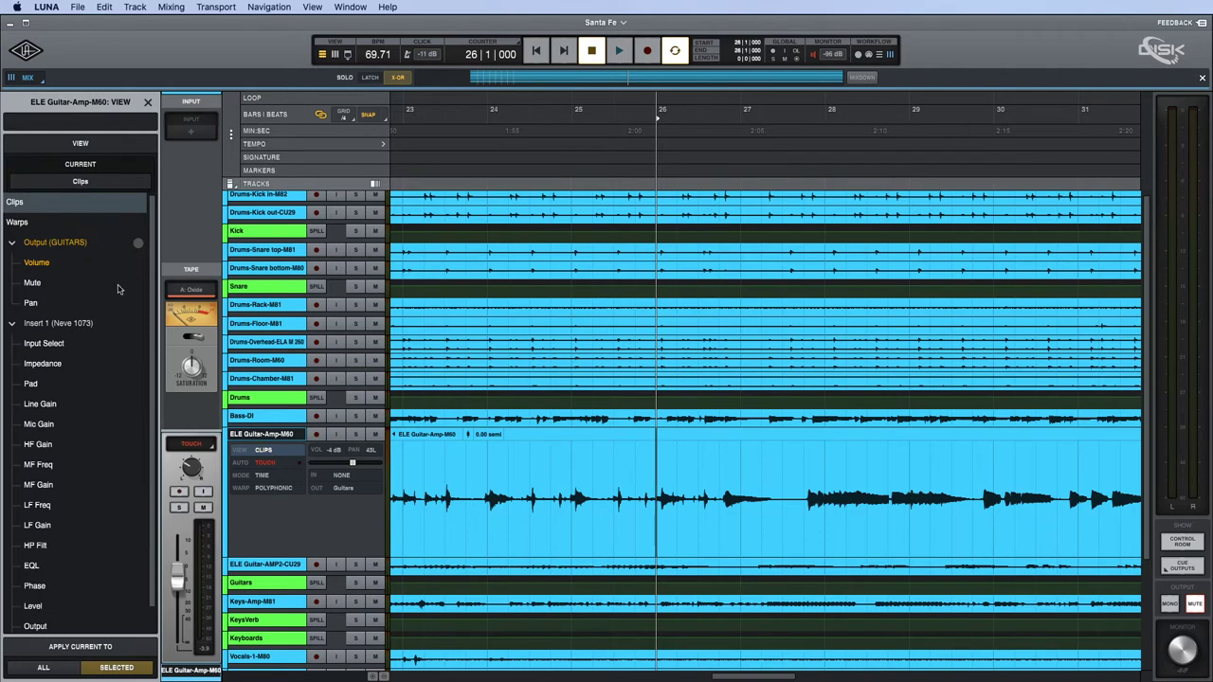
left_click(77, 265)
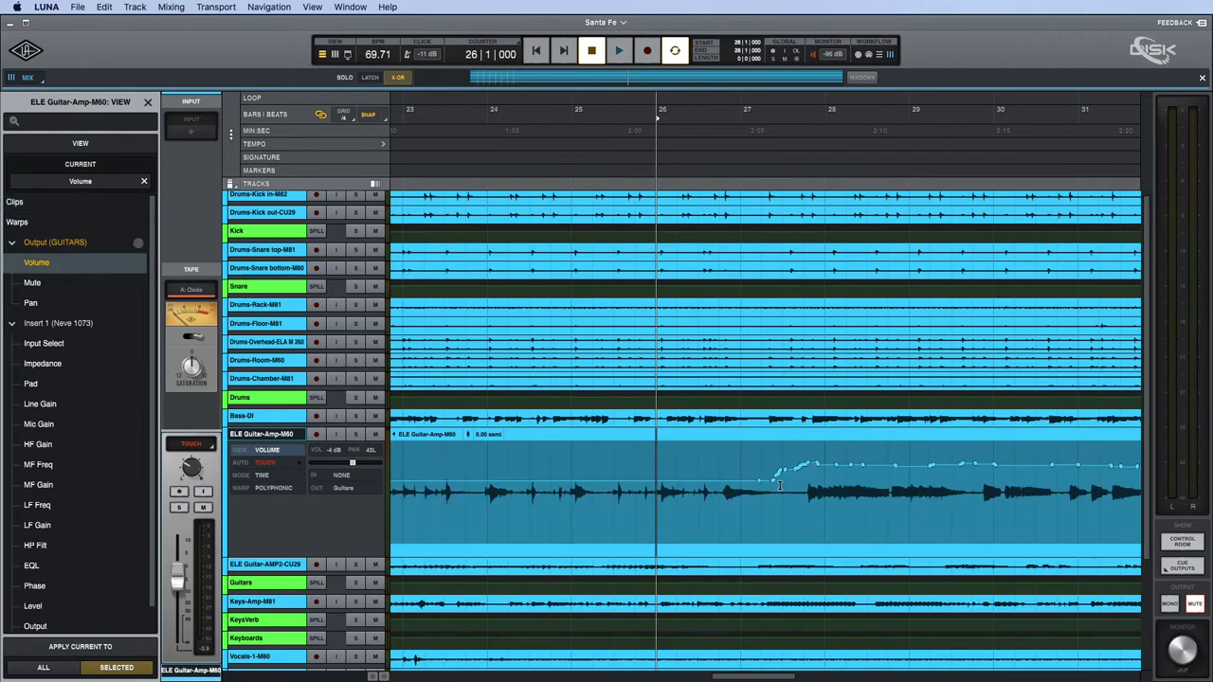
Delete the stray volume automation points on ELE Guitar-Amp-M60 between bar 38 beat 2 and bar 39.
scroll(827, 483, "right", 2)
scroll(827, 483, "right", 10)
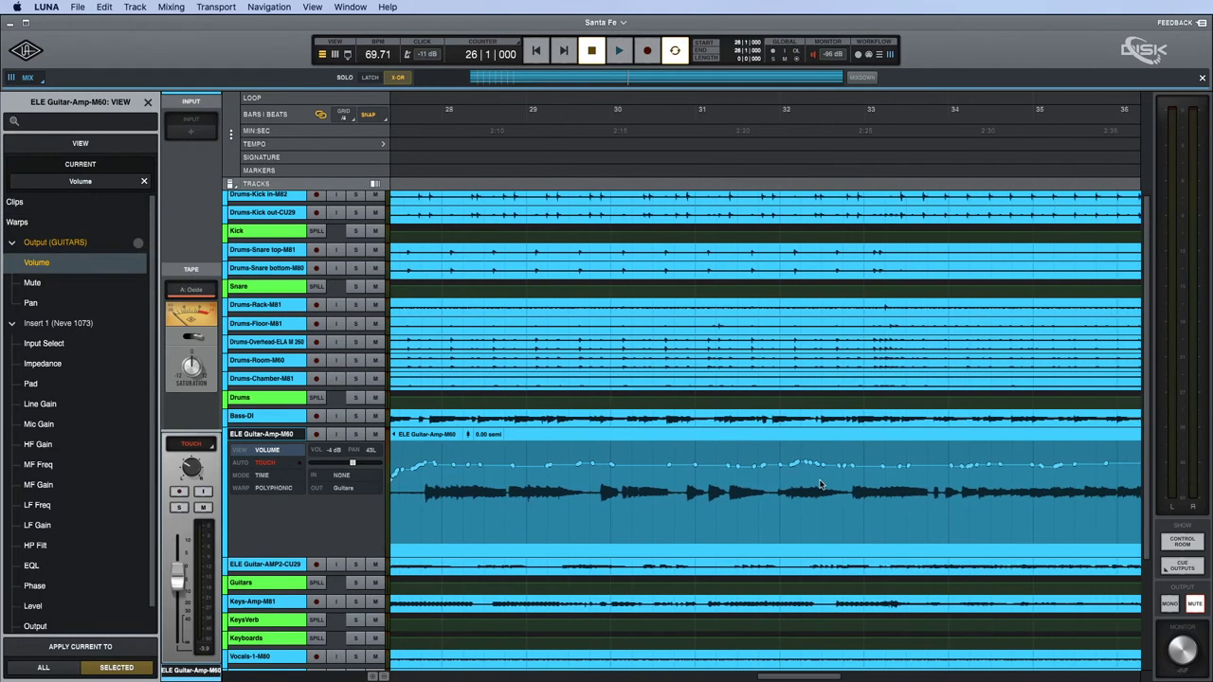
scroll(818, 485, "right", 2)
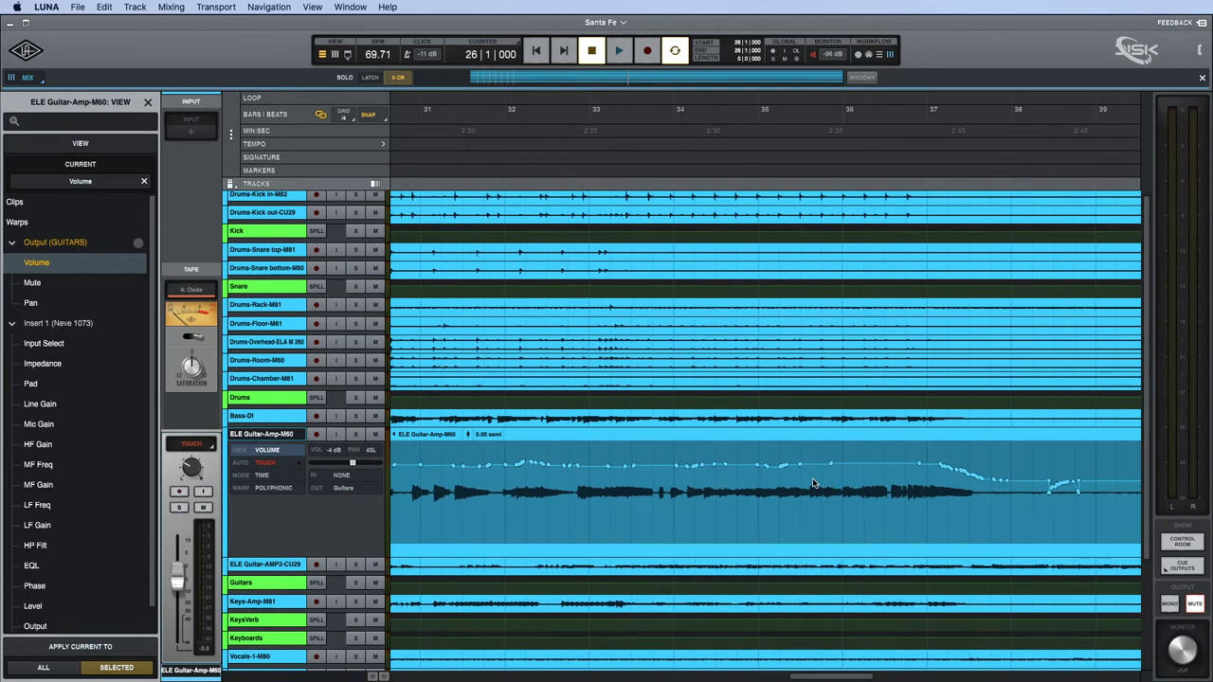
scroll(813, 483, "right", 7)
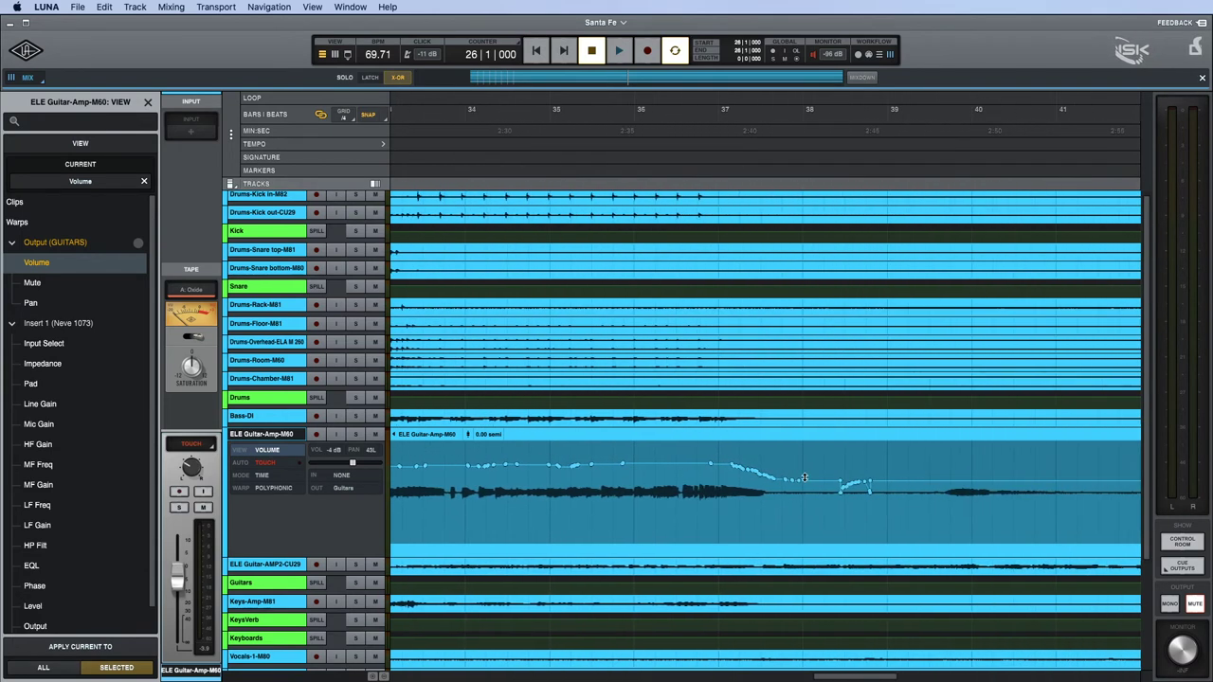
left_click_drag(822, 462, 882, 467)
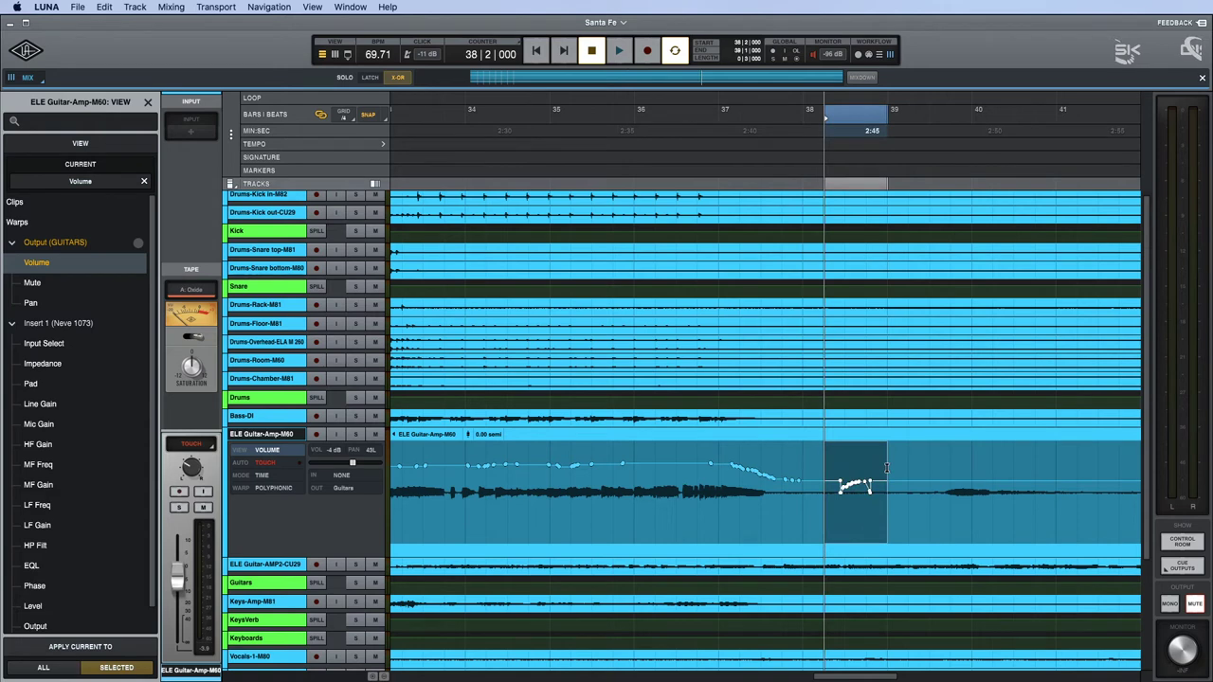
key("Delete")
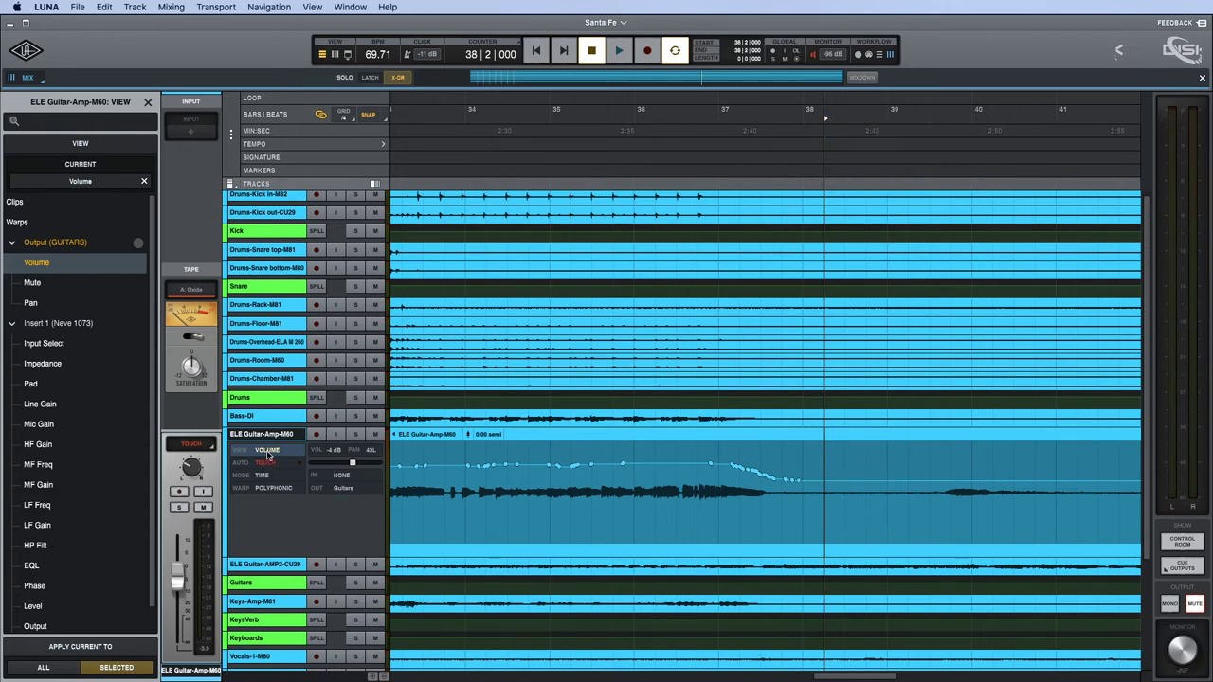
Return the ELE Guitar-Amp-M60 track view to Clips and place the playback start at bar 27.
left_click(34, 207)
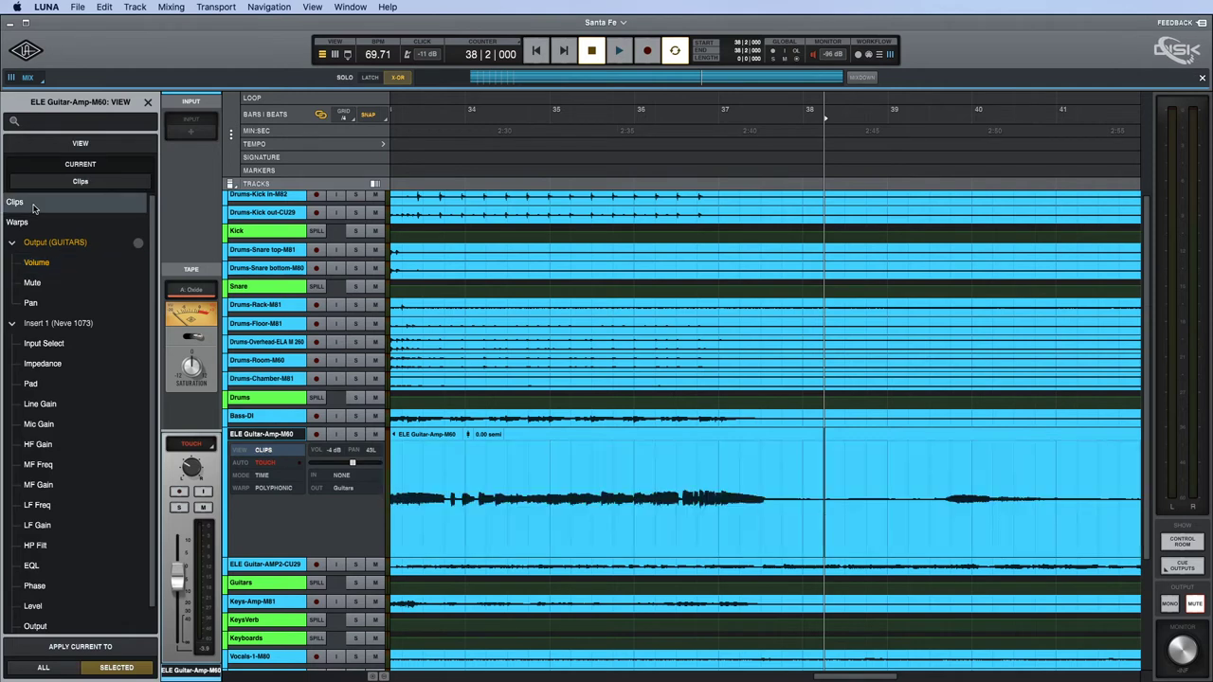
scroll(688, 479, "left", 10)
scroll(688, 480, "left", 4)
left_click(463, 463)
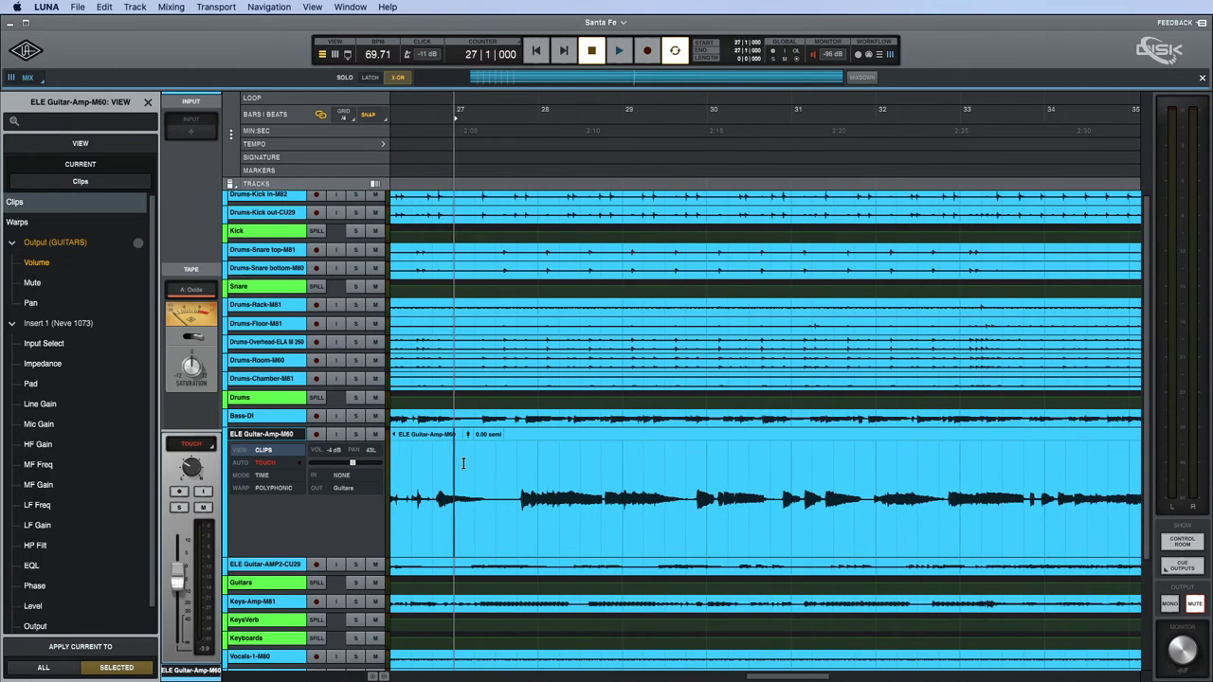
Audition the guitar ride in the mixer from bar 27, set ELE Guitar-Amp-M60 automation back to Read, and stop playback.
key("super+equal")
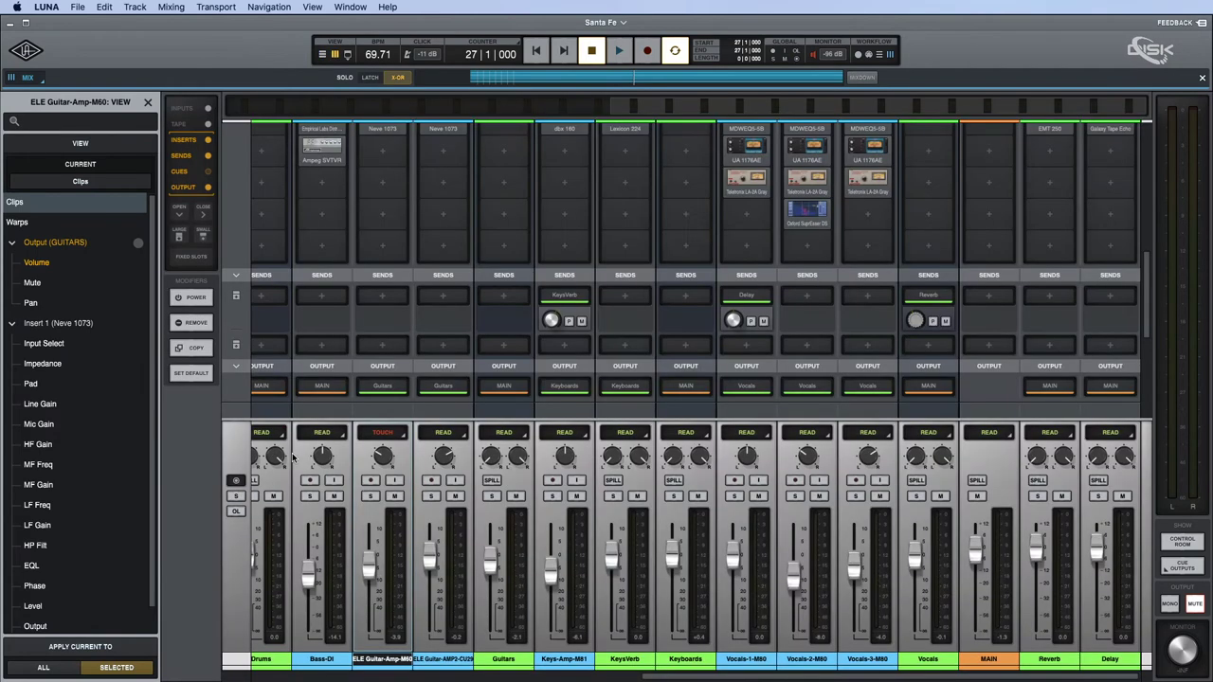
key("space")
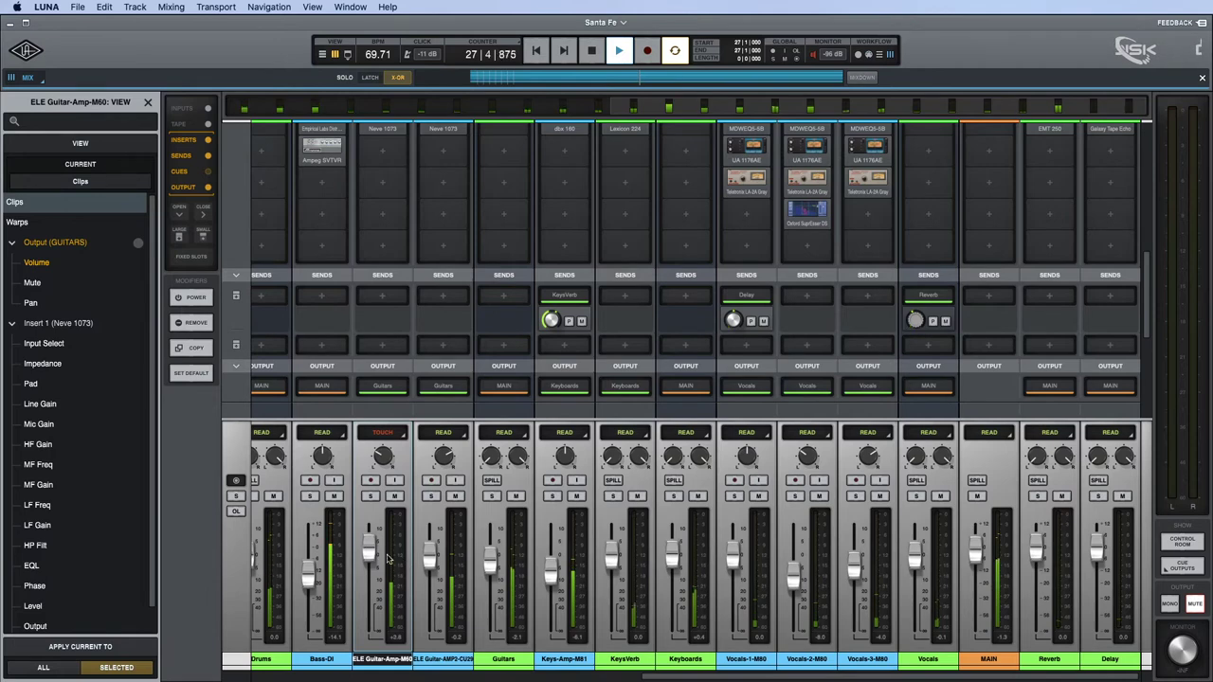
left_click(387, 436)
left_click(377, 464)
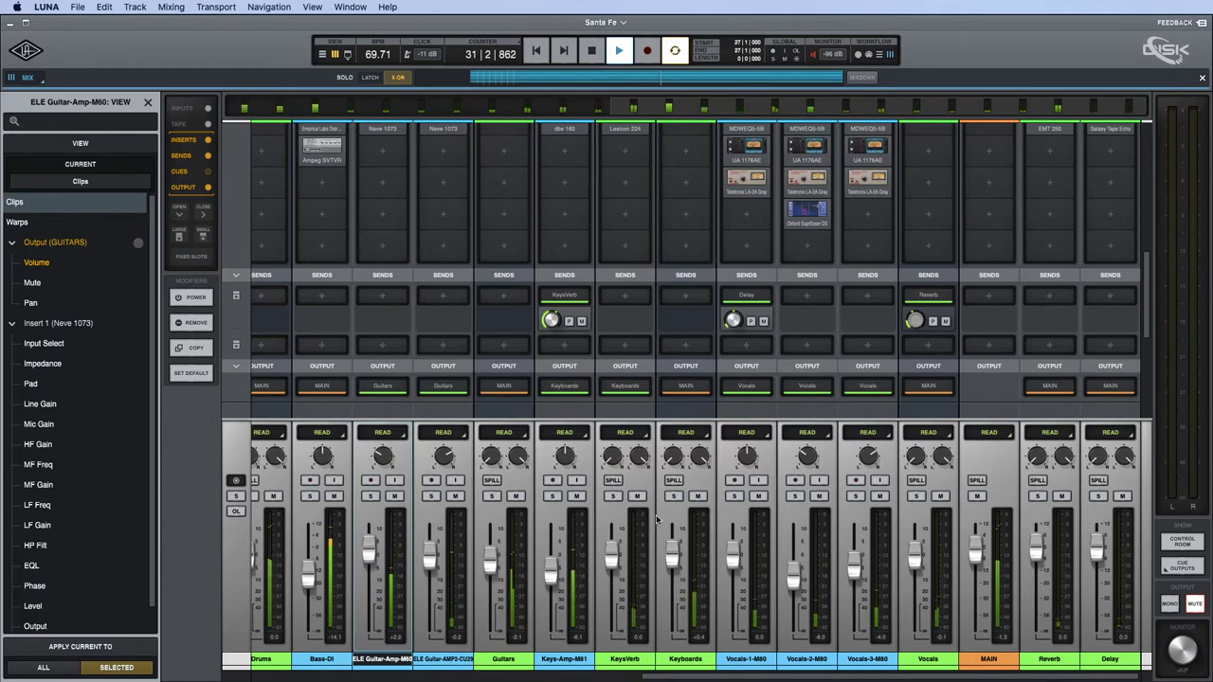
key("space")
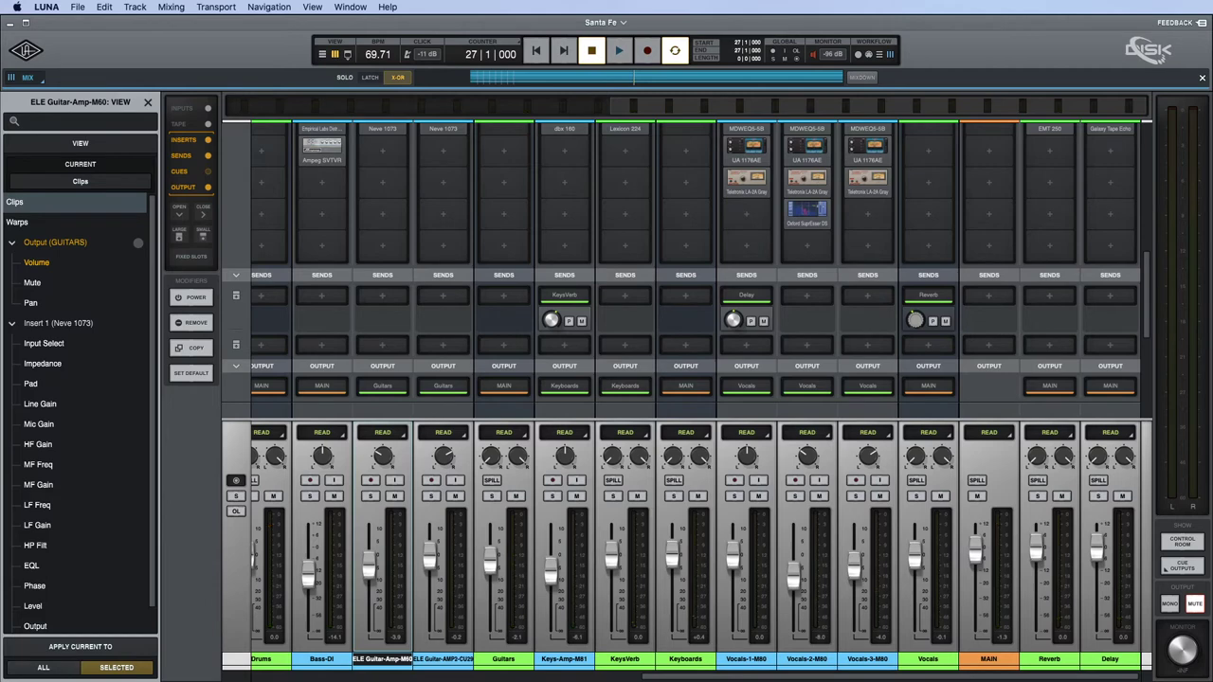
Play from bar 27 and check the levels across the drum, bass, guitar, keys and vocal channels in the mixer.
key("super+Tab")
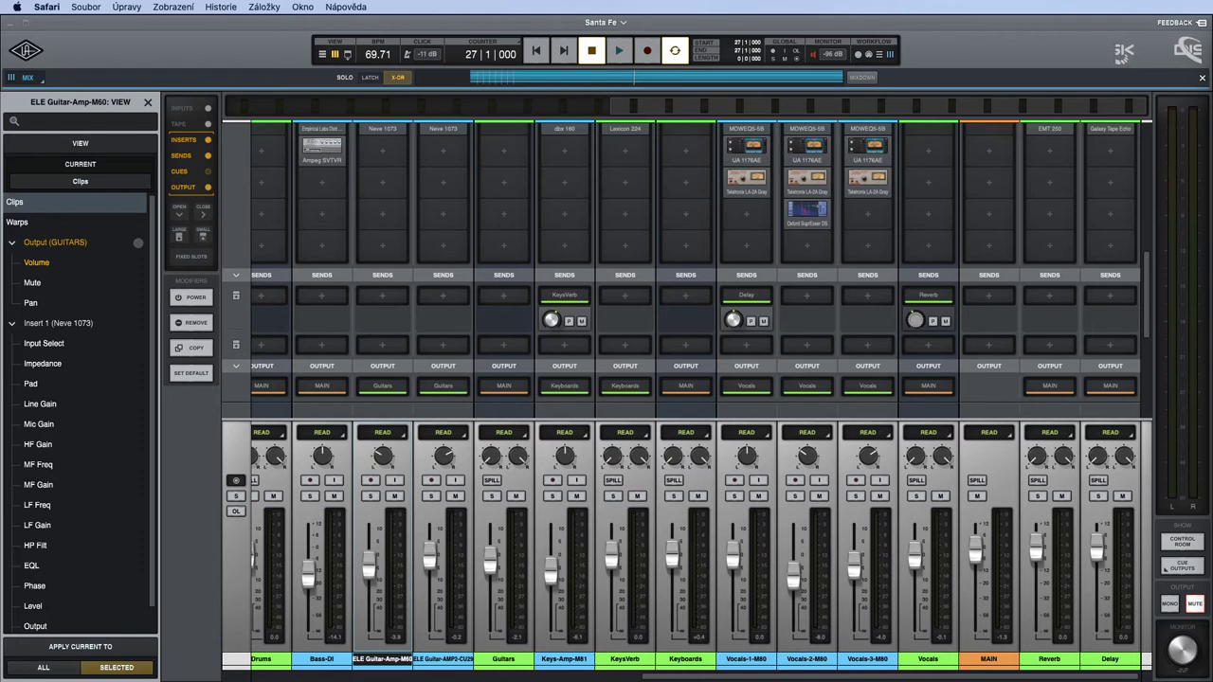
left_click(1003, 458)
key("space")
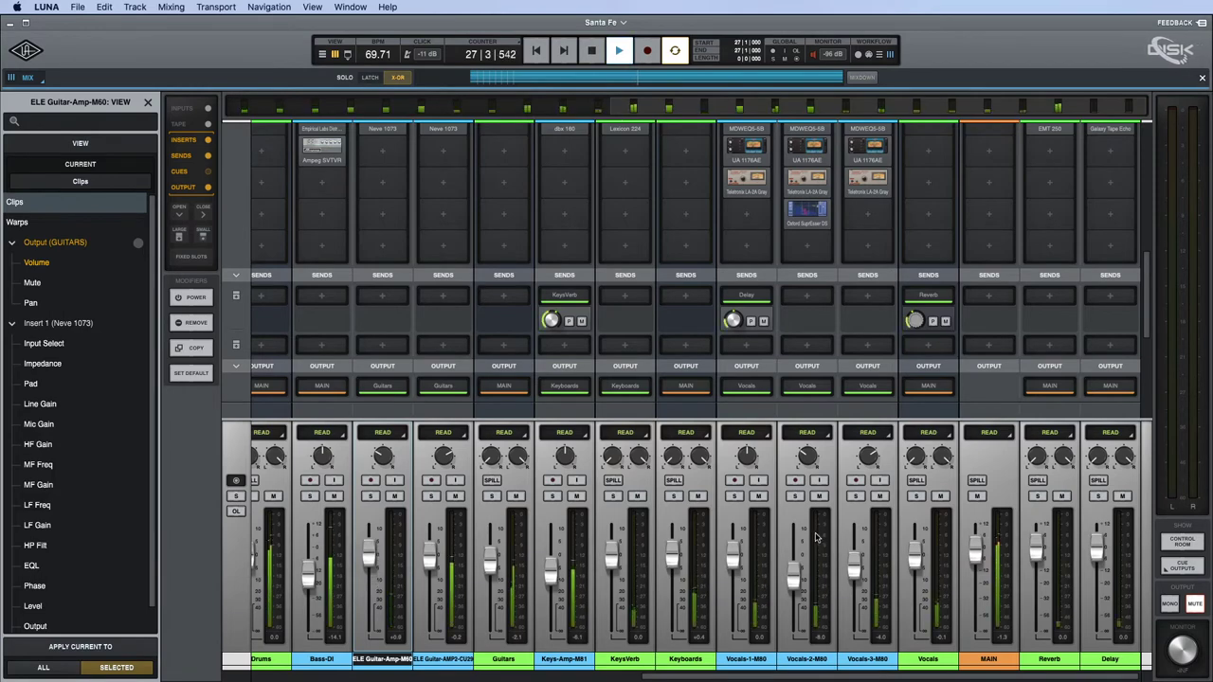
scroll(720, 559, "left", 6)
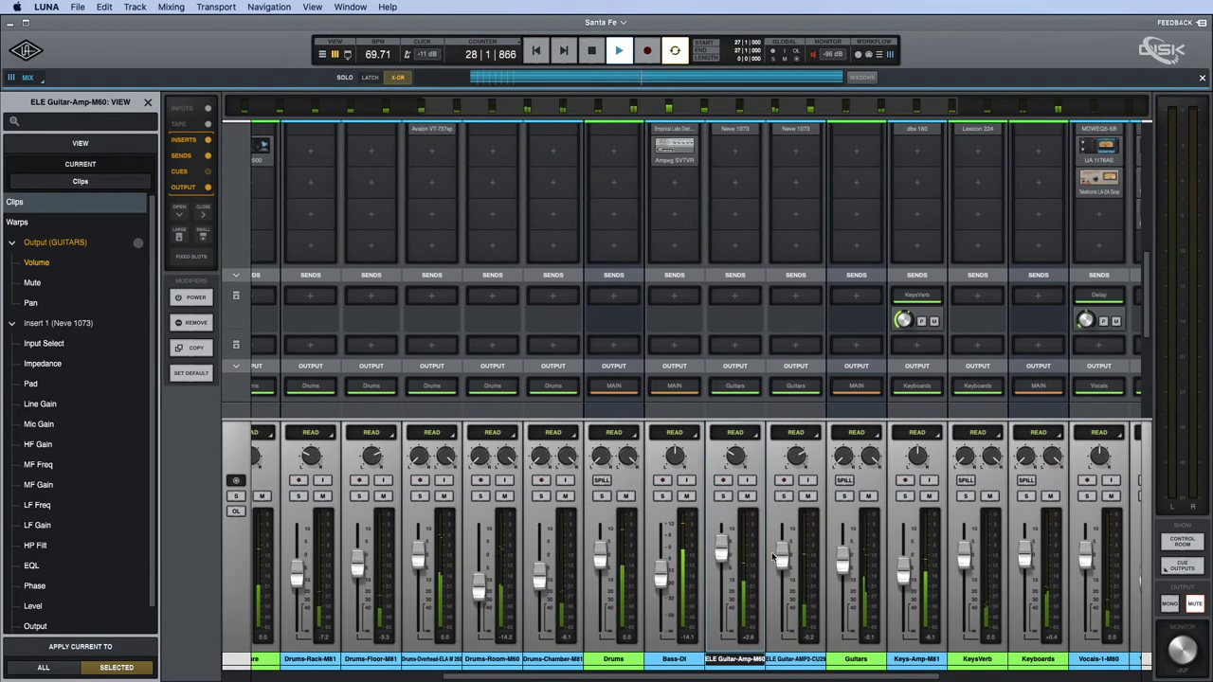
scroll(419, 558, "left", 5)
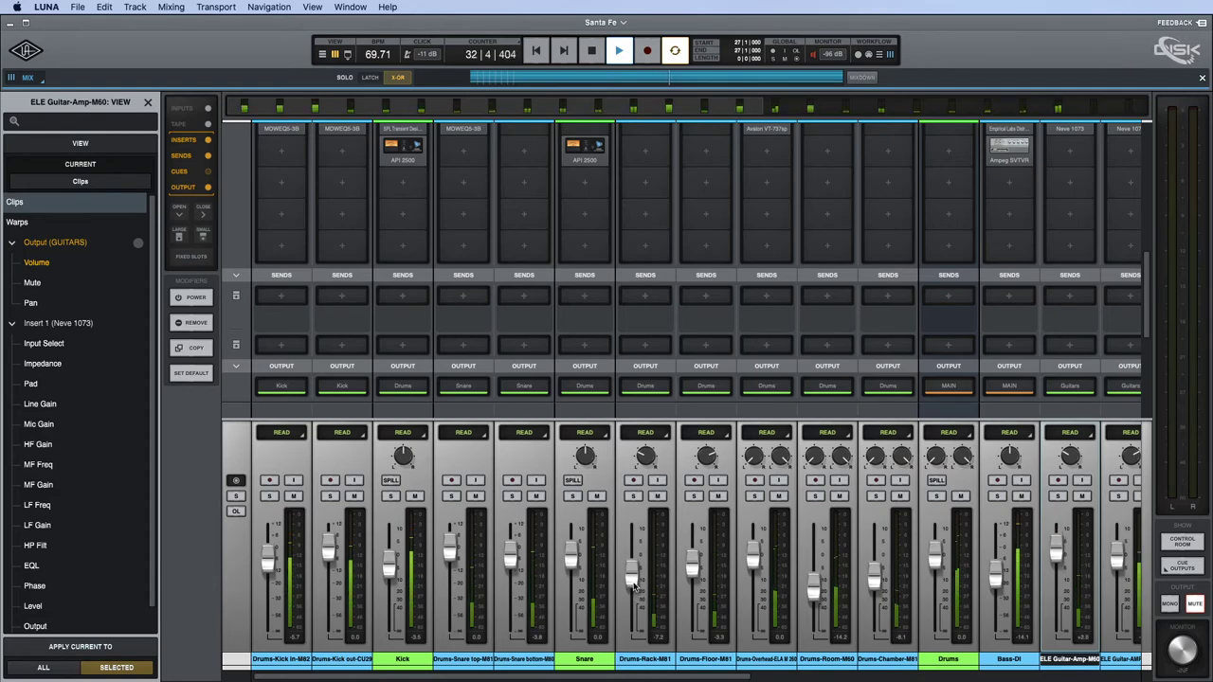
scroll(793, 568, "right", 10)
scroll(790, 572, "right", 2)
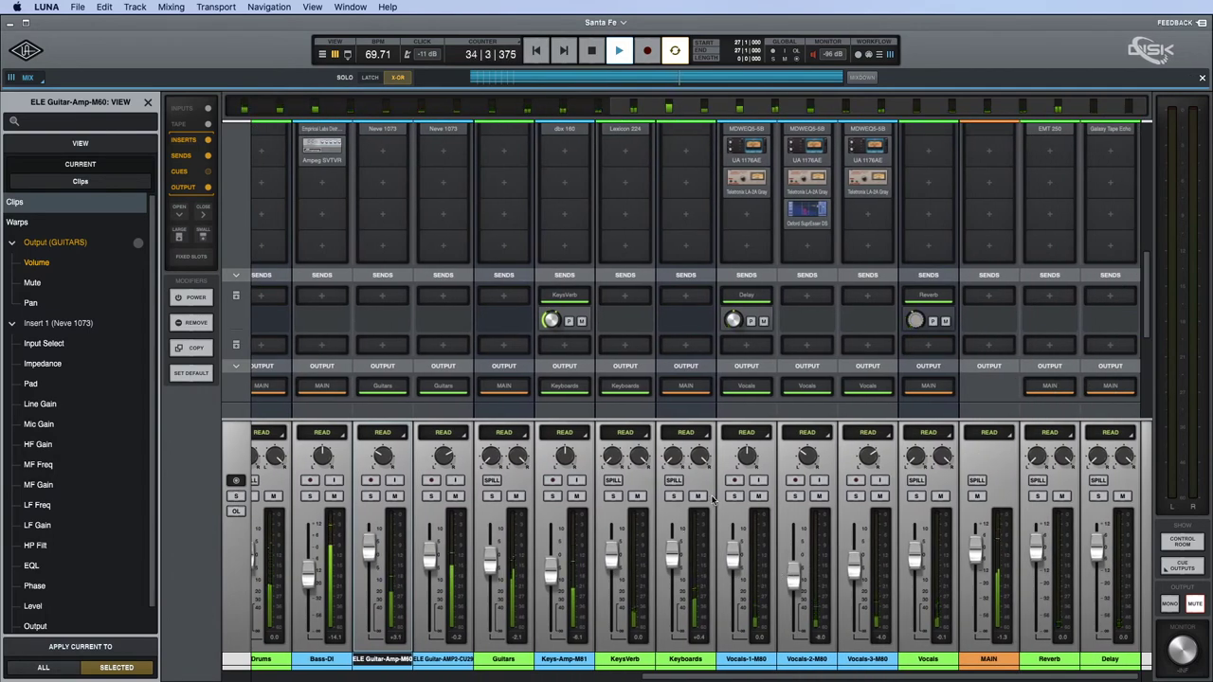
Solo the Keyboards bus briefly, and inspect the dbx 160 compressor on Keys-Amp-M81 during playback.
left_click(673, 496)
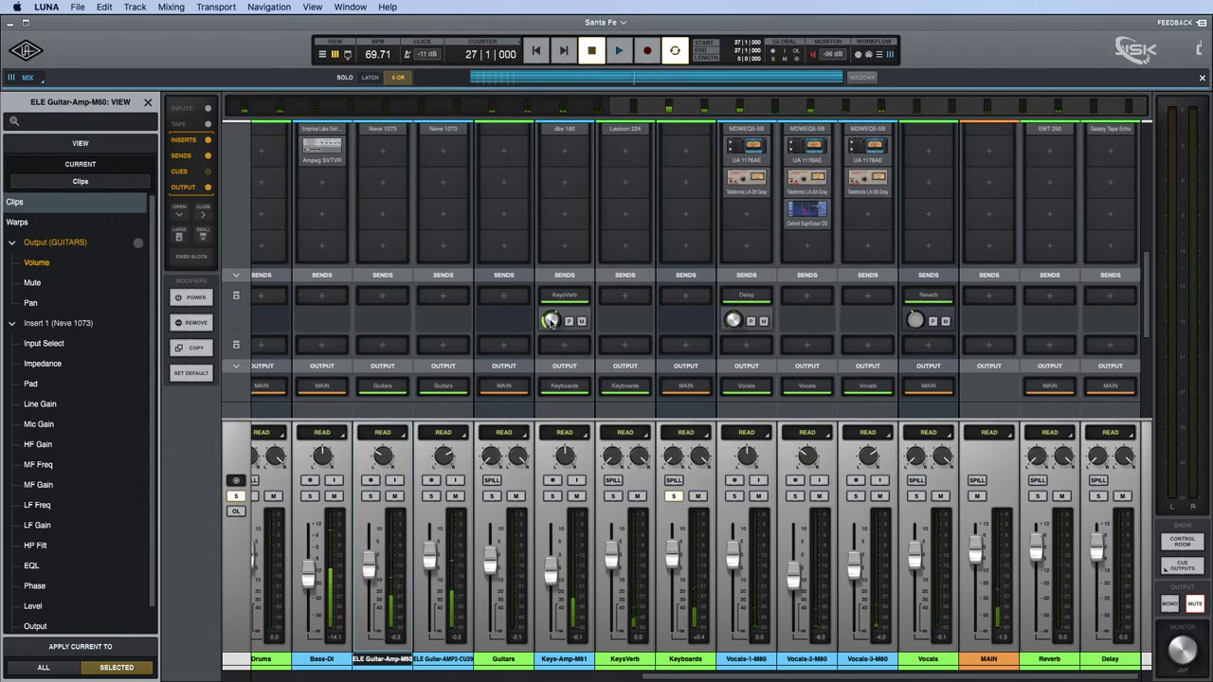
mouse_move(550, 320)
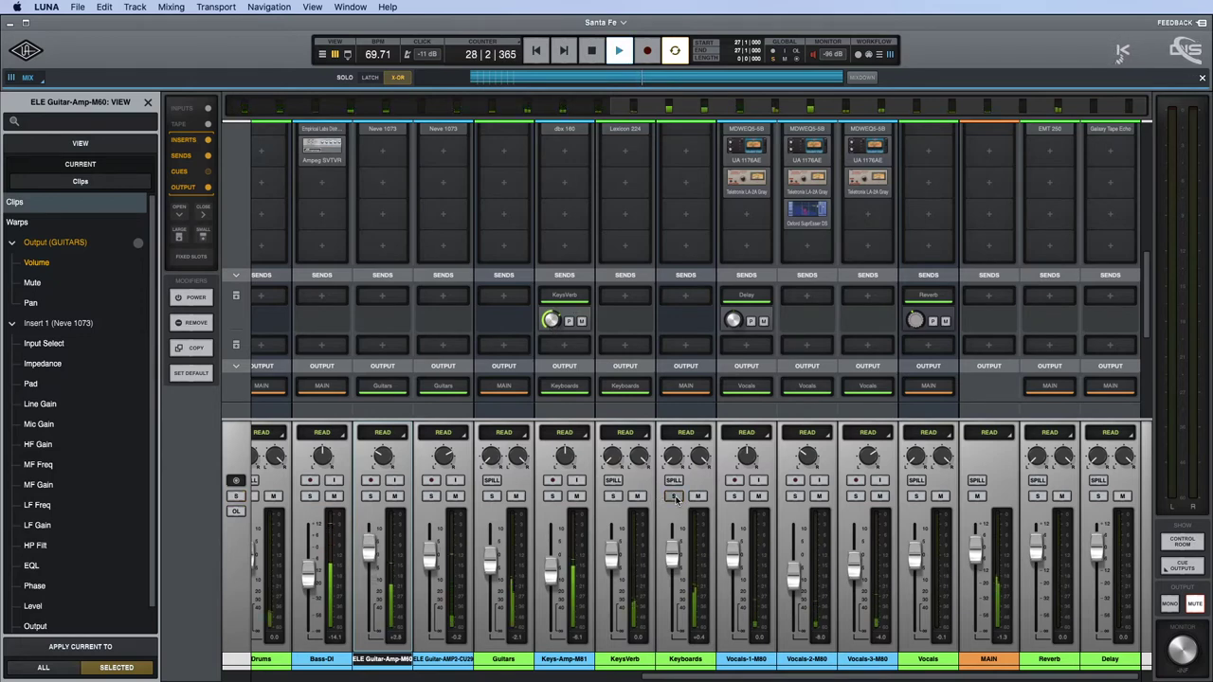
scroll(735, 541, "up", 5)
scroll(634, 351, "down", 3)
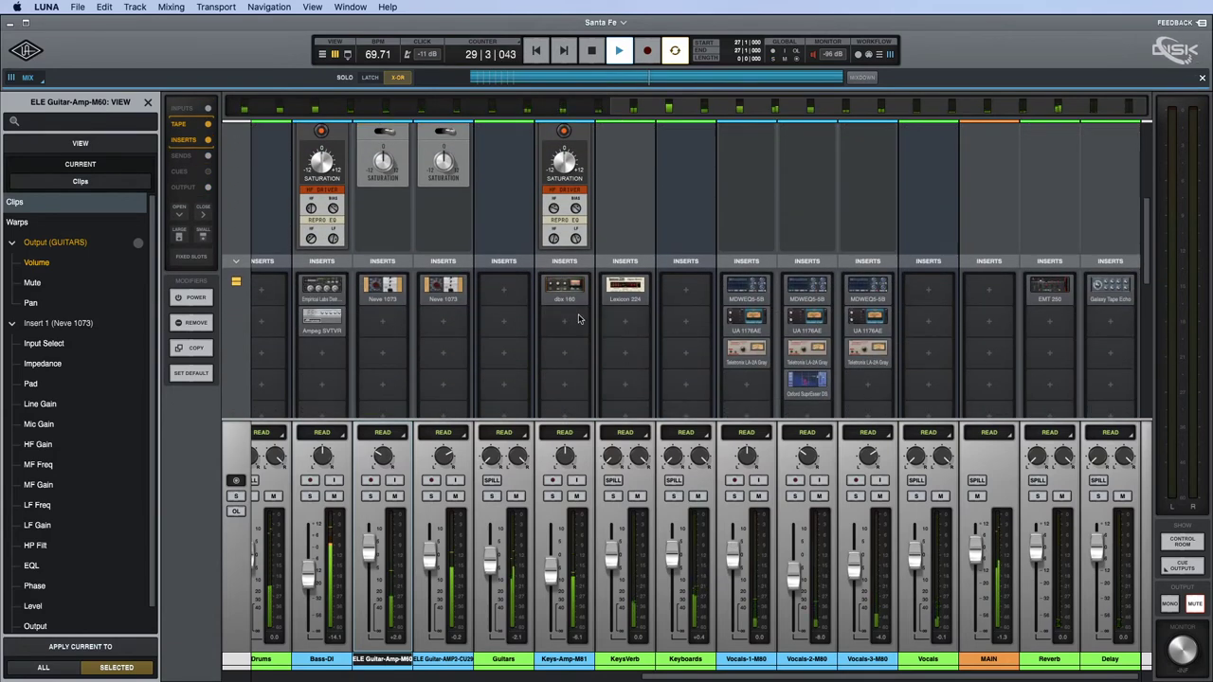
left_click(564, 289)
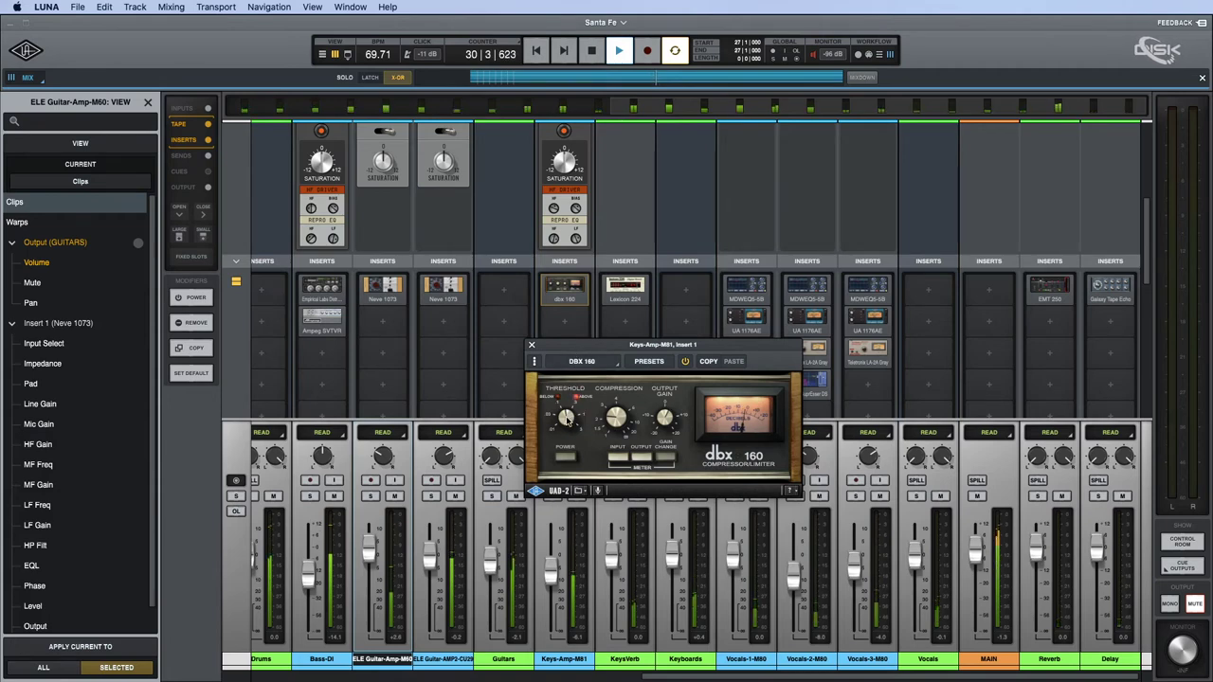
left_click(532, 347)
Adjust the Keys-Amp-M81 level and lower ELE Guitar-AMP2-CU29 to about -5 dB during playback, stop, and switch to Safari.
scroll(570, 495, "down", 1)
scroll(571, 495, "down", 5)
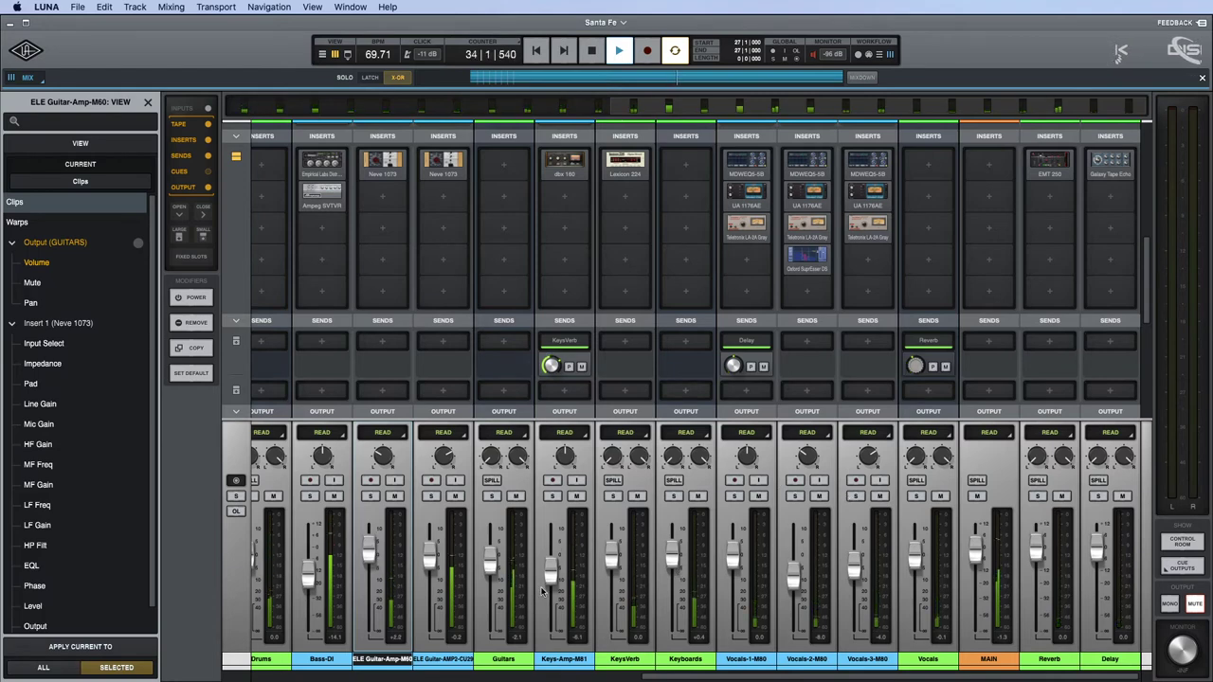
left_click_drag(542, 581, 553, 582)
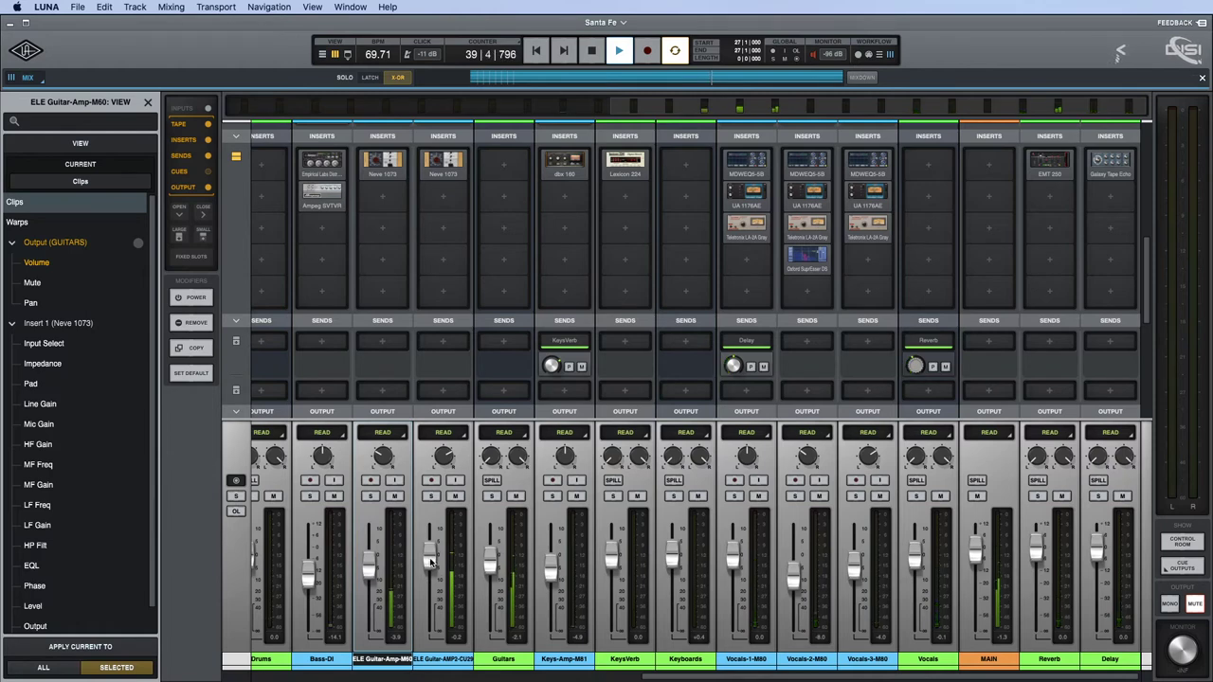
left_click_drag(430, 565, 432, 571)
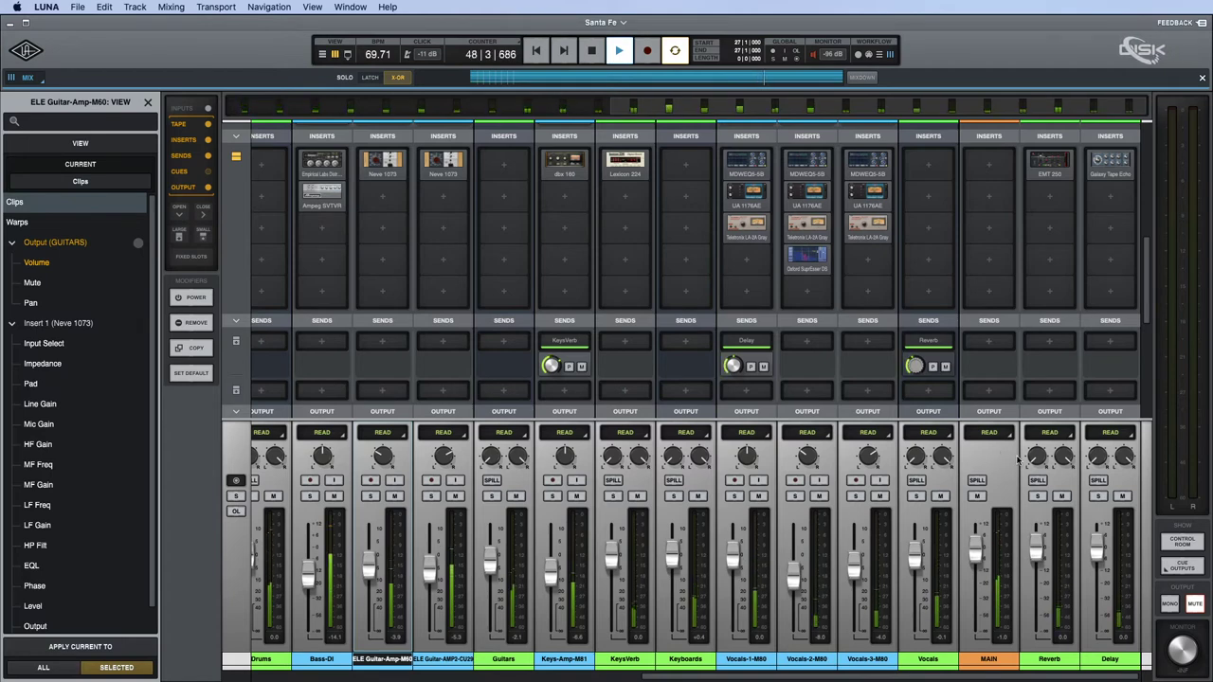
key("space")
key("super+Tab")
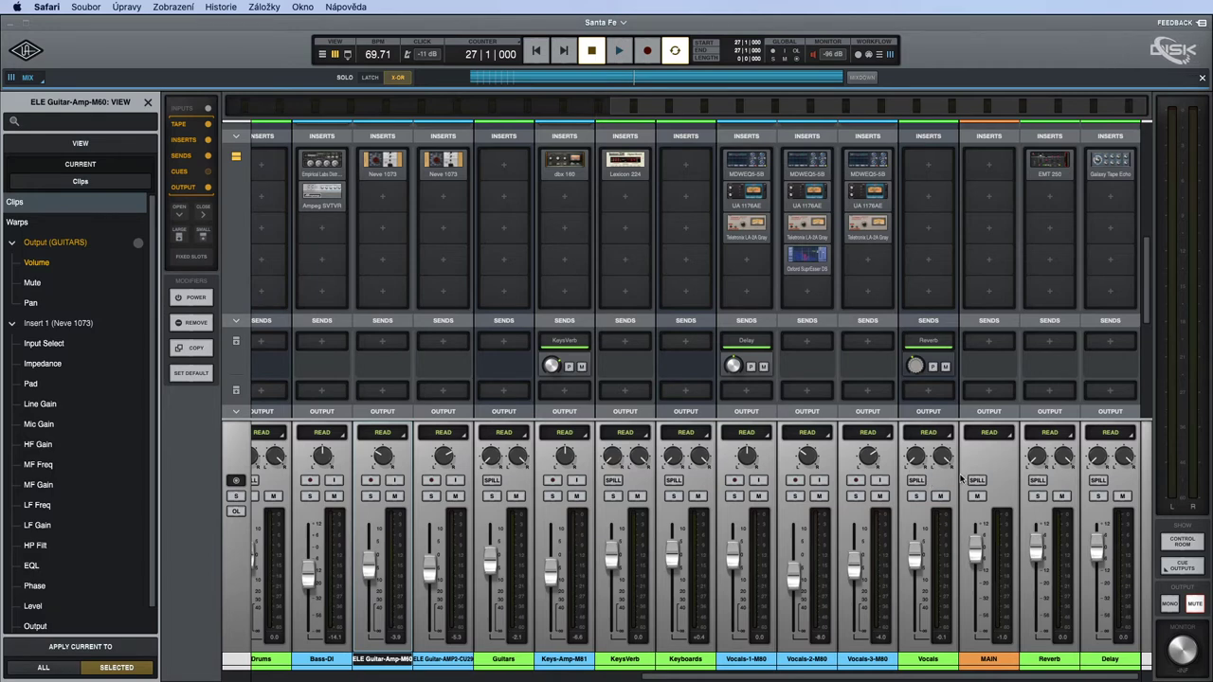
Switch back to LUNA, select the Vocals-1-M80 track and fit its whole clip in the timeline view.
left_click(1006, 470)
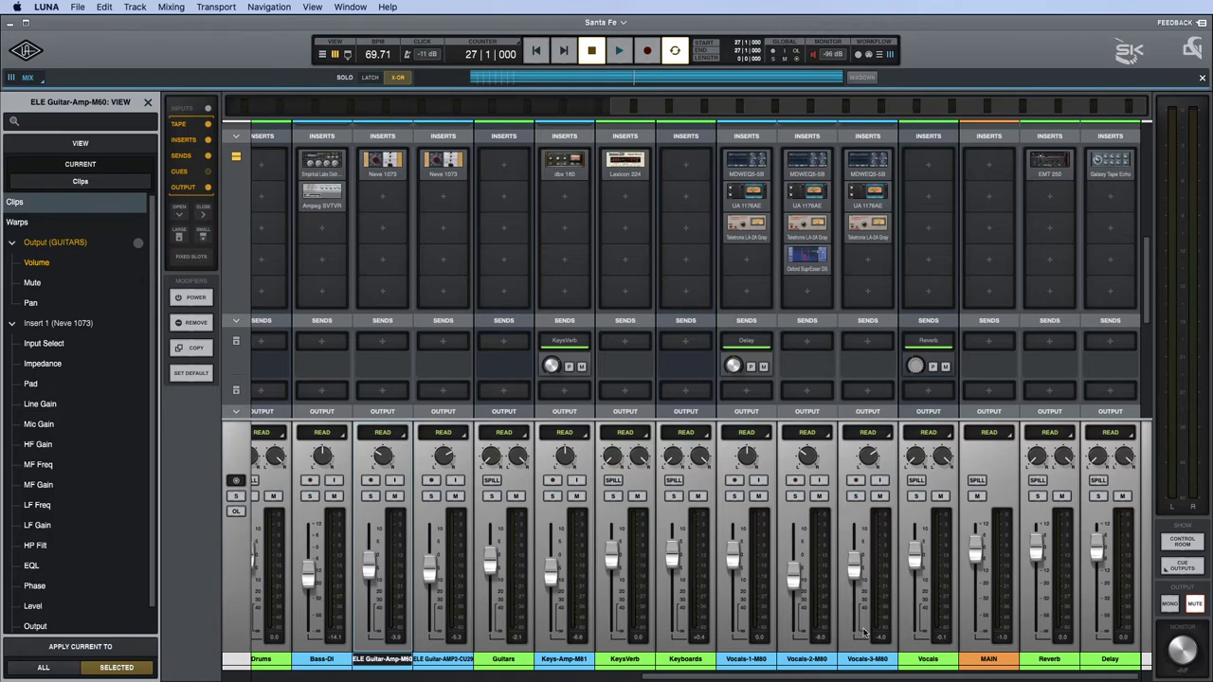
left_click(757, 664)
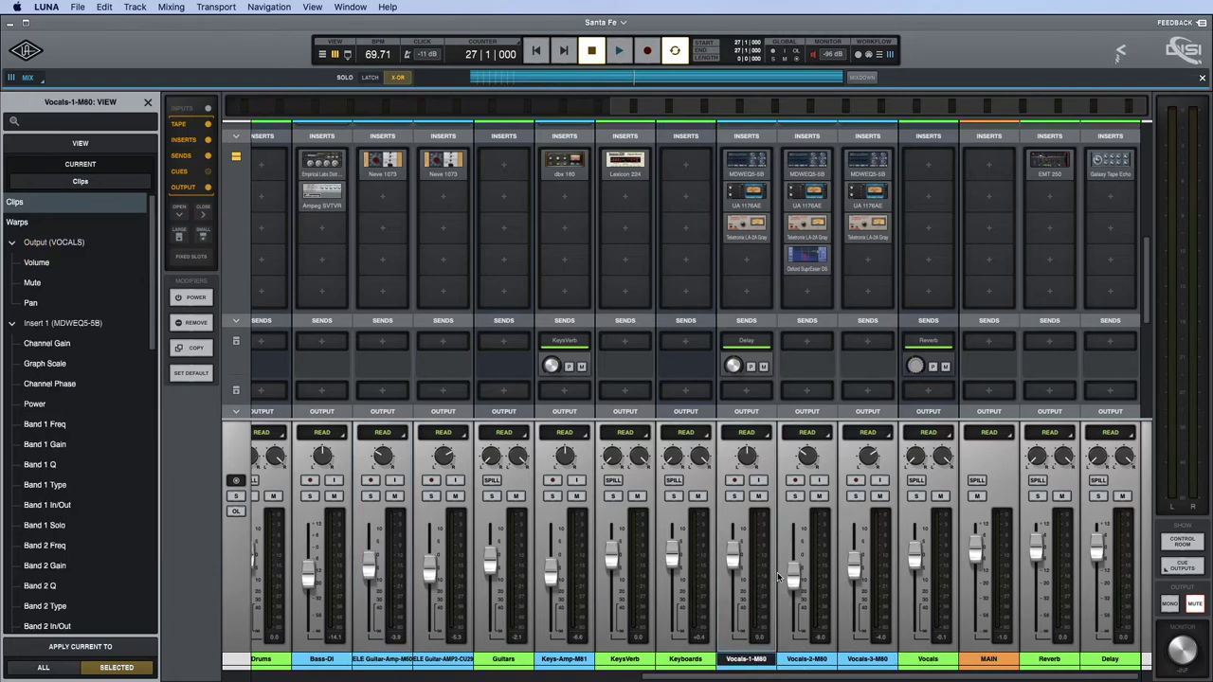
key("super+equal")
scroll(334, 540, "down", 5)
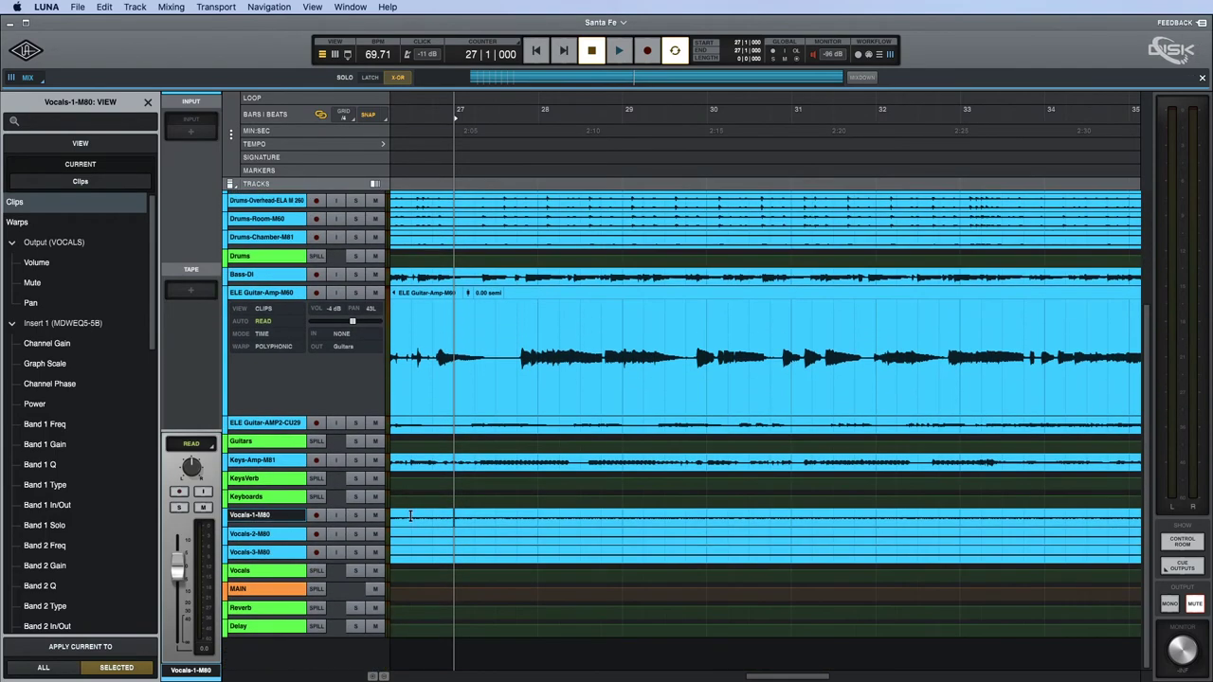
double_click(449, 524)
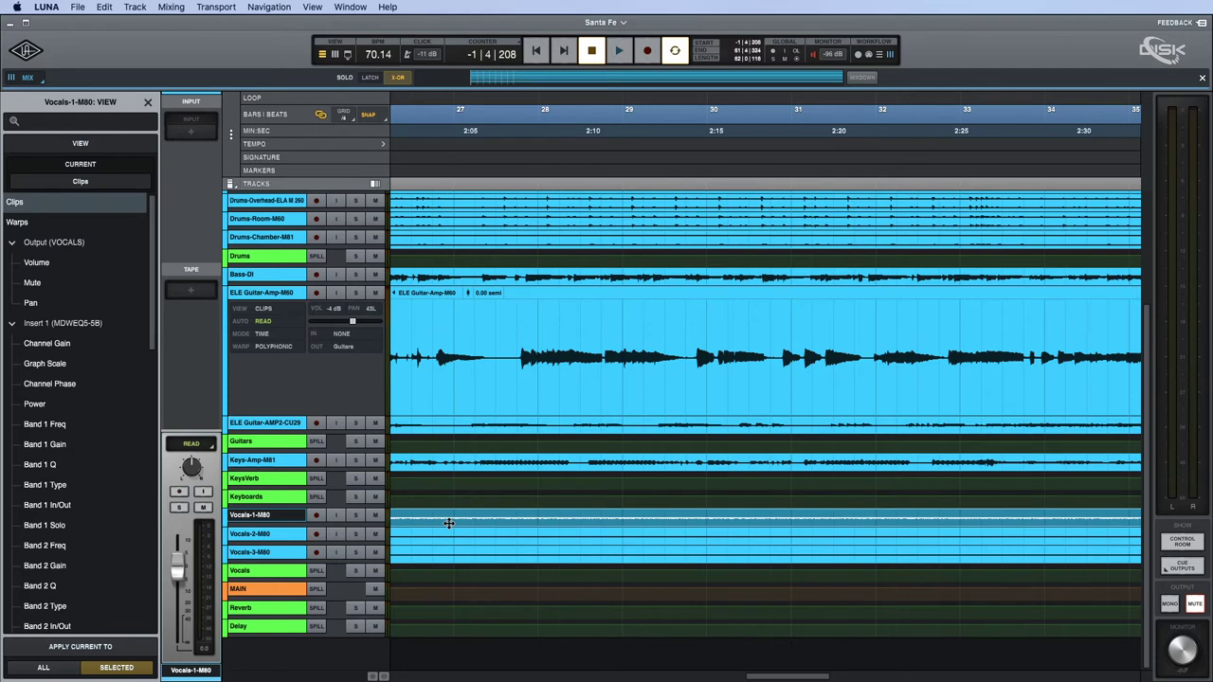
key("z")
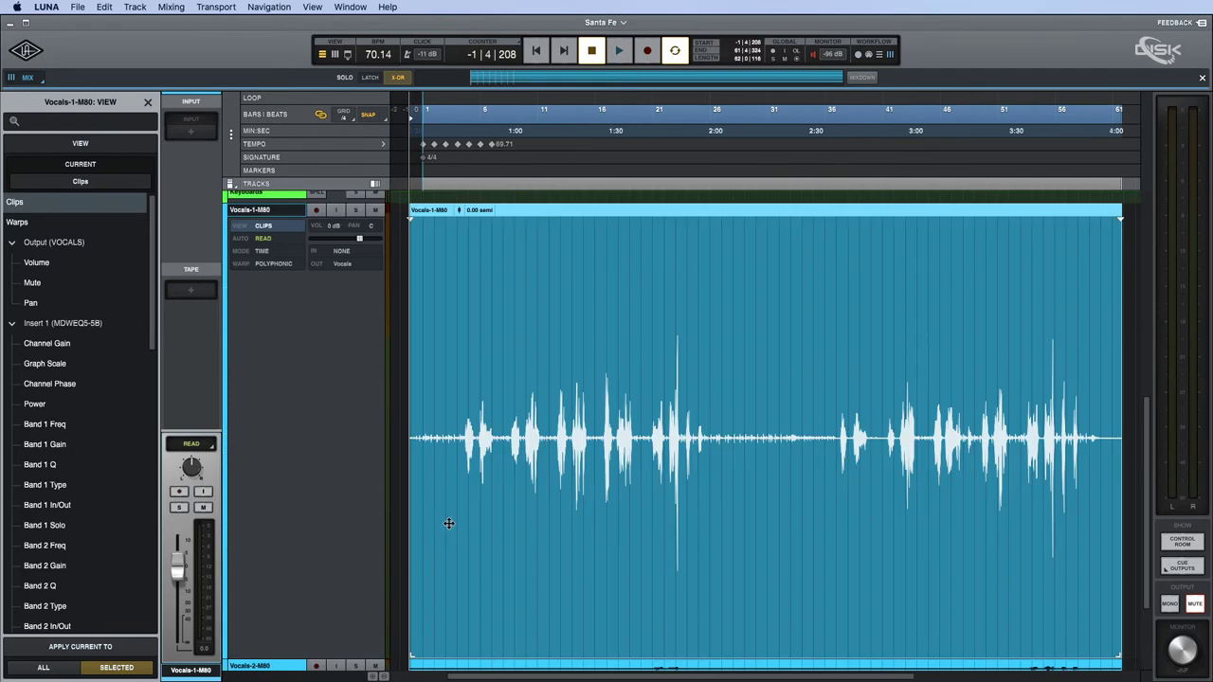
Select the Vocals-1-M80 passage from about bar 20 to bar 26 and zoom to the selection.
left_click(663, 357)
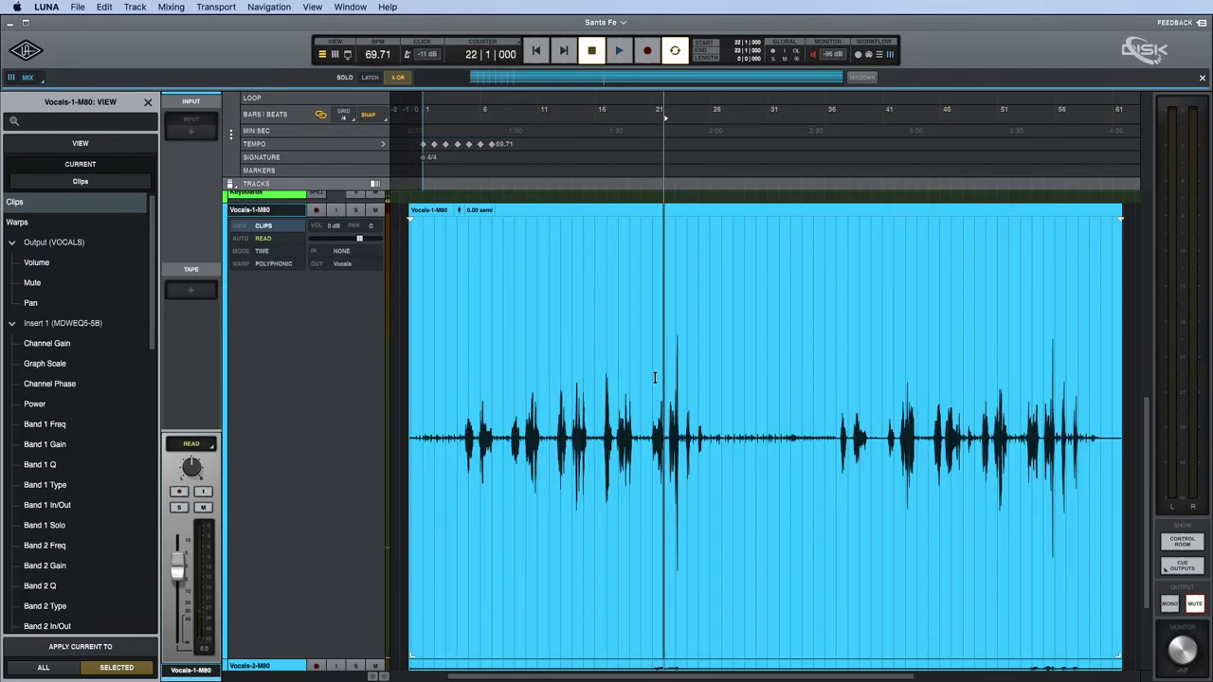
left_click_drag(654, 377, 720, 383)
left_click_drag(638, 379, 709, 388)
key("space")
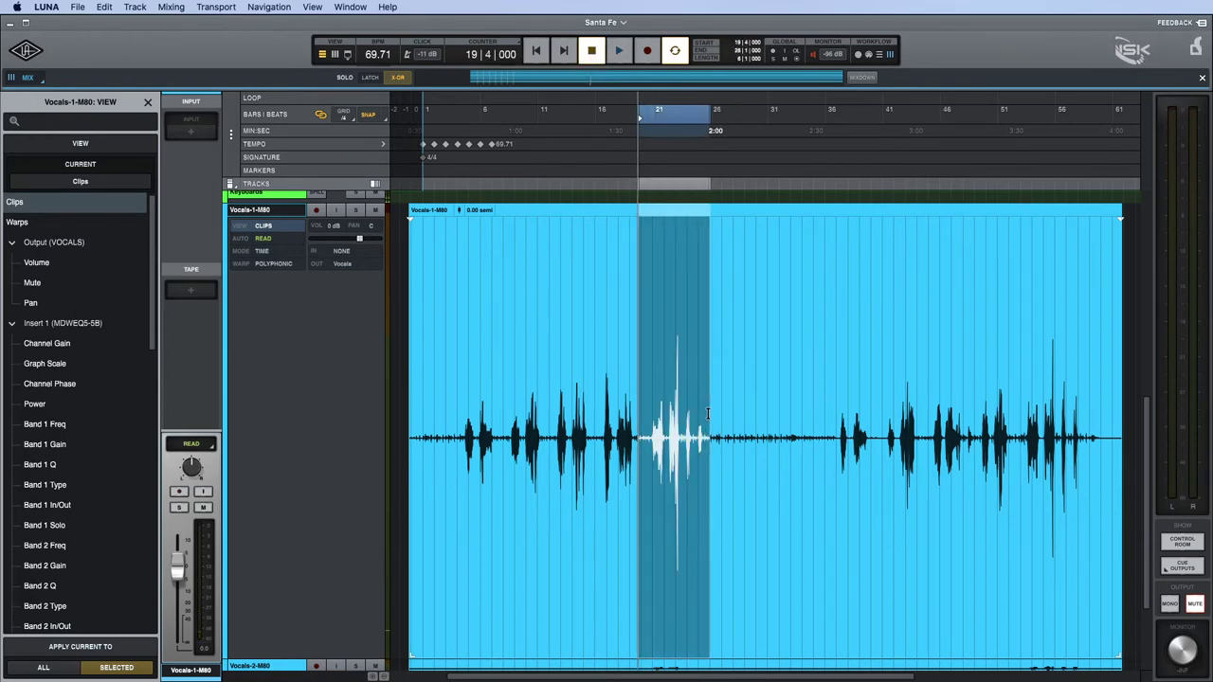
key("z")
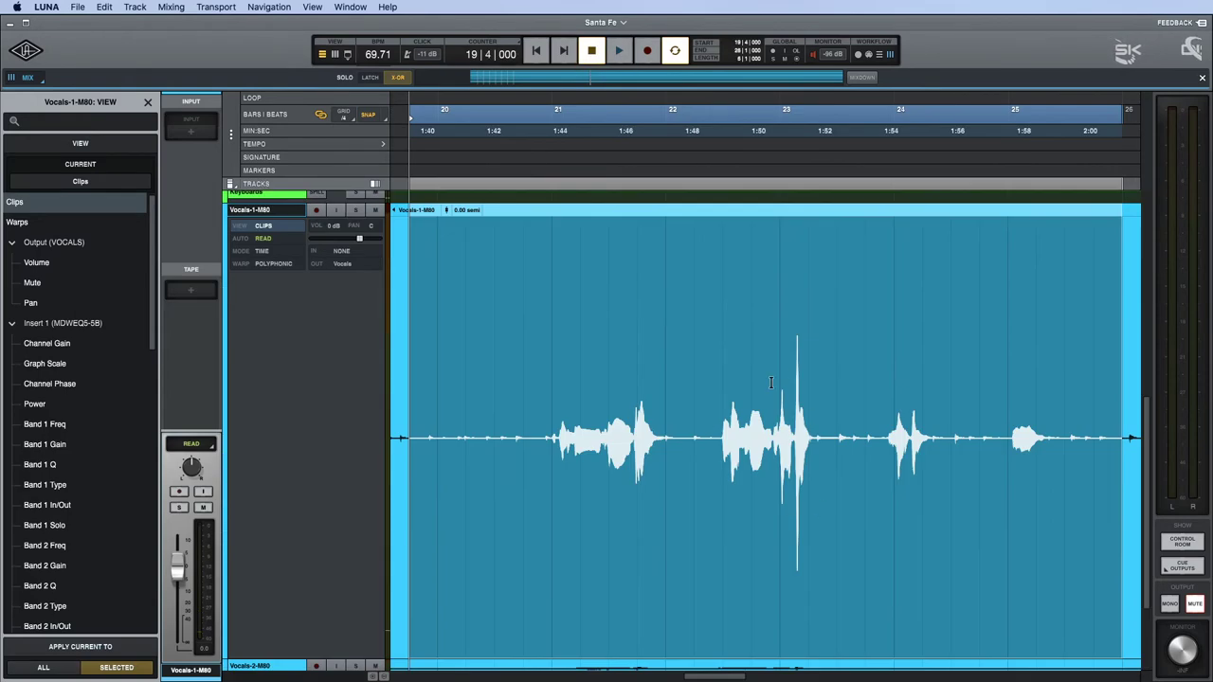
Select bars 22 to 24 on Vocals-1-M80, play them, switch to the mixer and stop playback.
left_click_drag(678, 359, 881, 374)
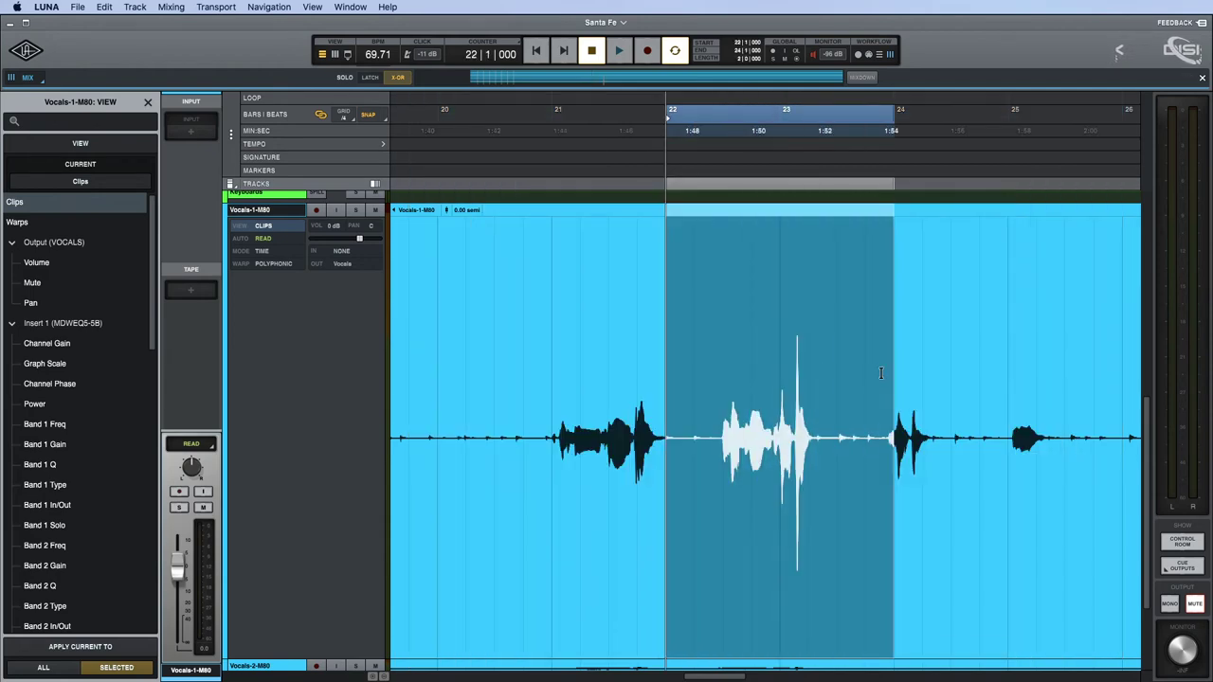
key("space")
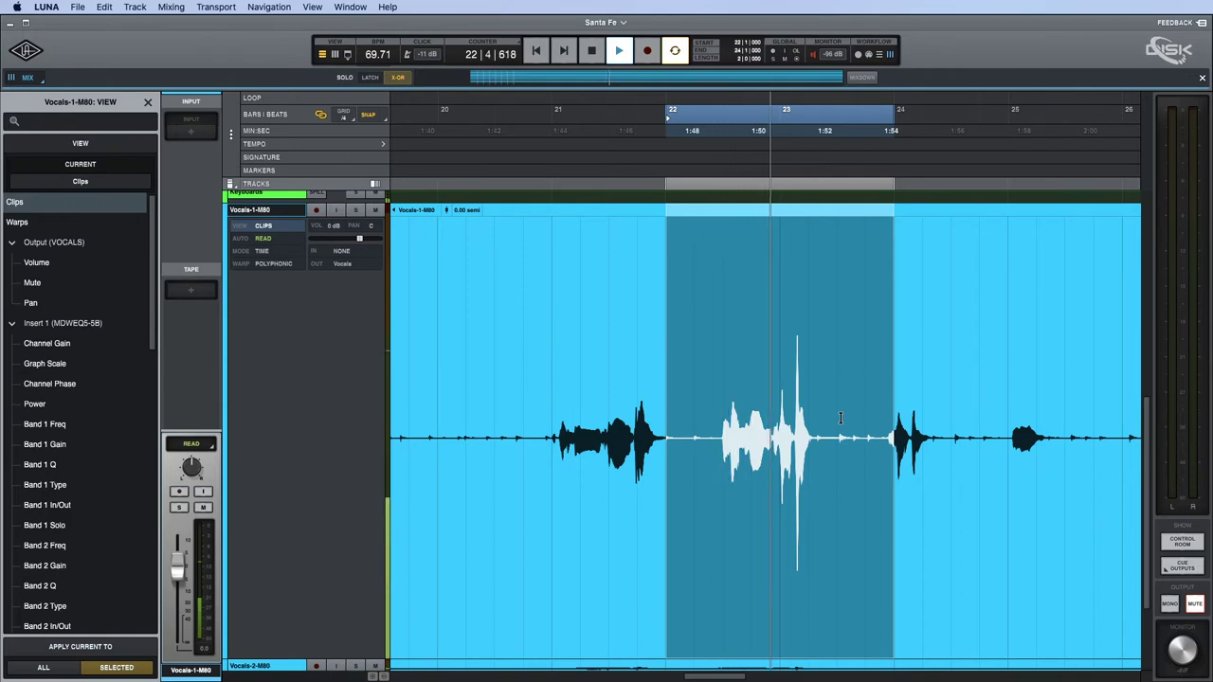
key("super+equal")
key("space")
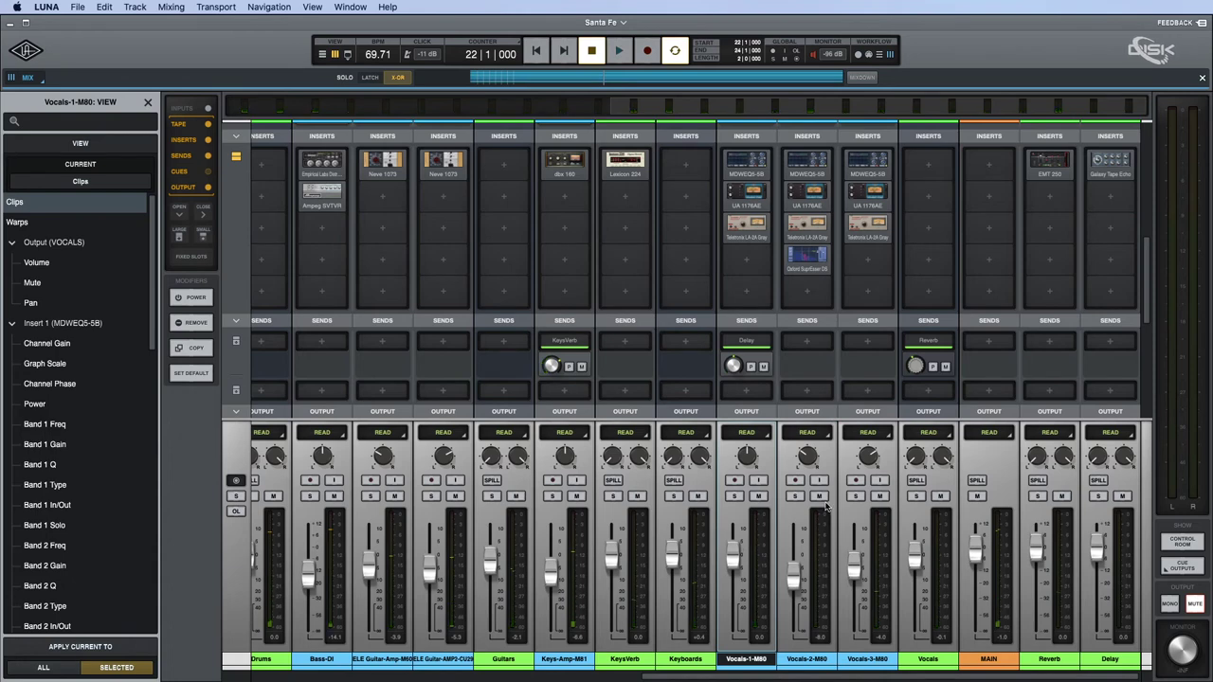
Open the UA 1176AE on Vocals-1-M80 and place its window clear of the channel faders.
scroll(792, 407, "up", 5)
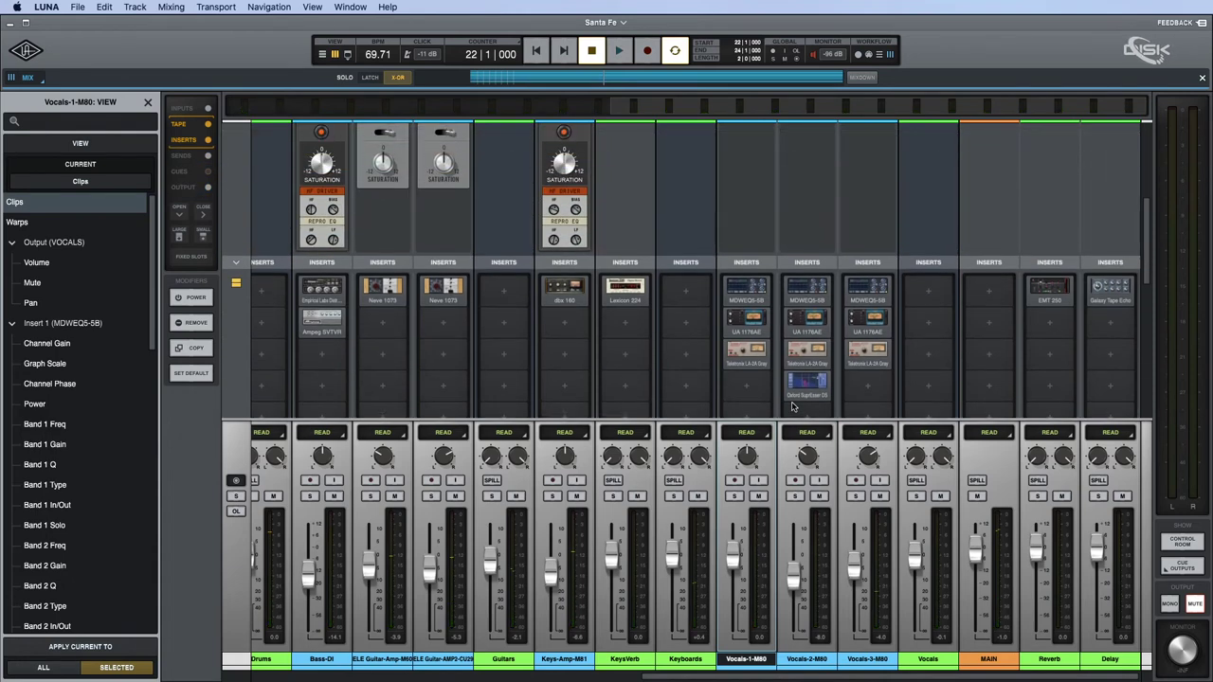
left_click(747, 323)
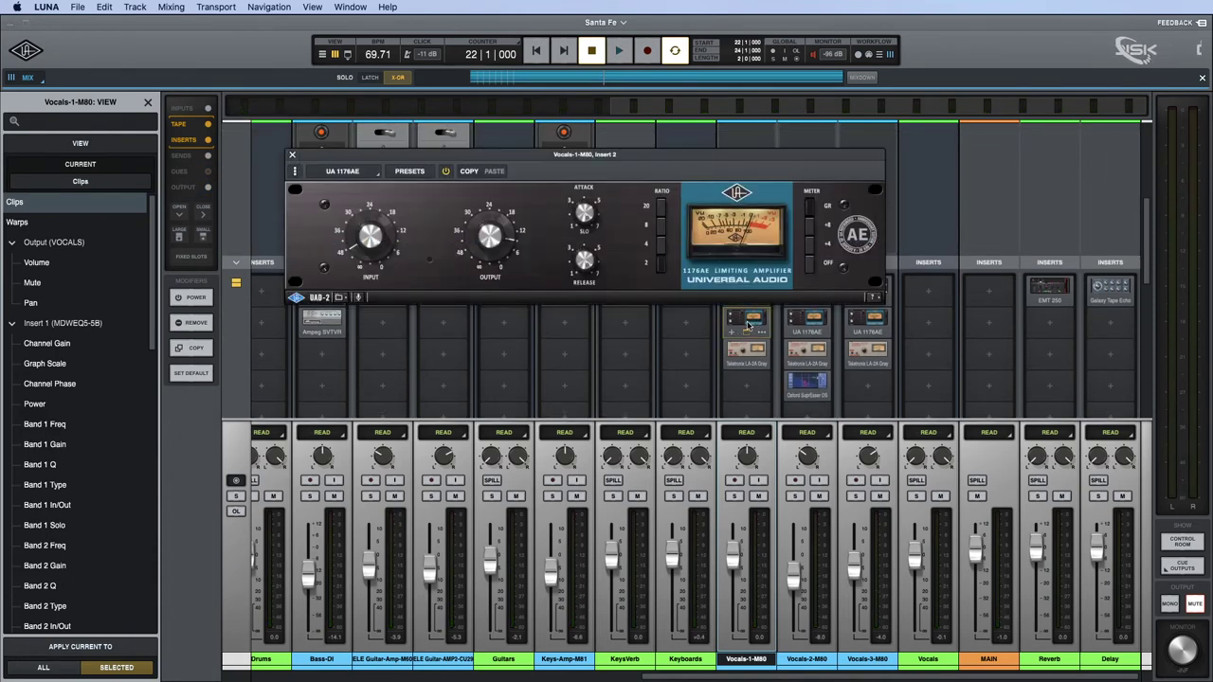
left_click_drag(660, 157, 603, 432)
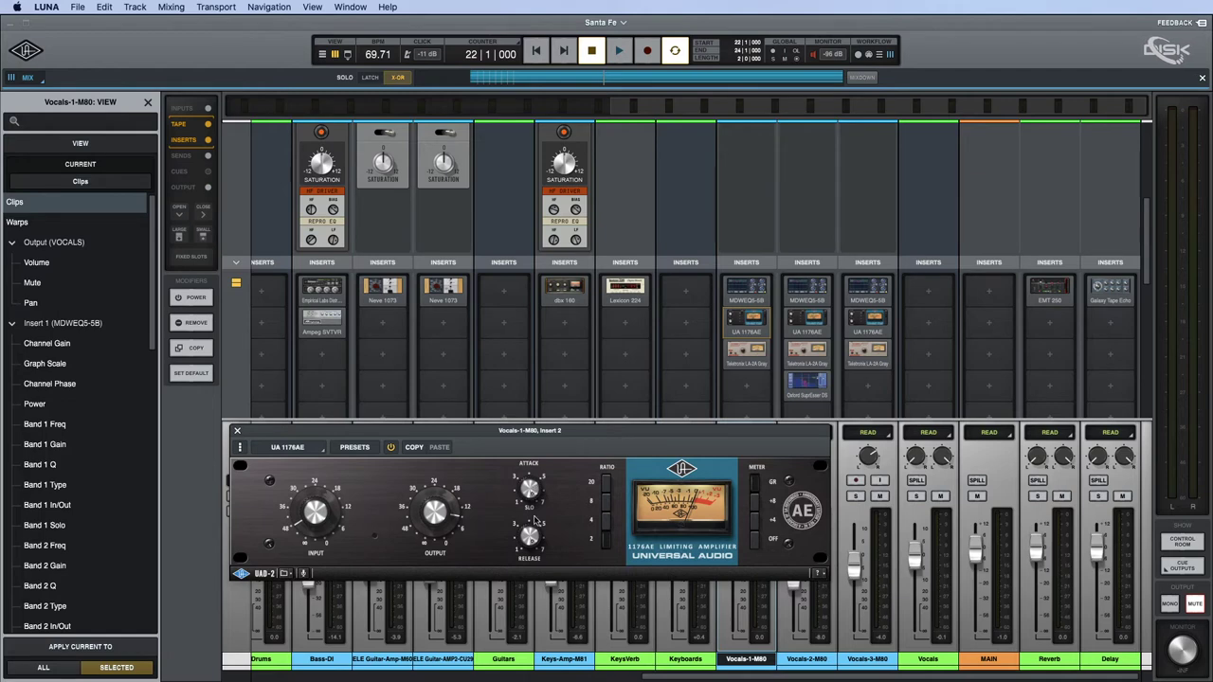
left_click_drag(594, 433, 578, 428)
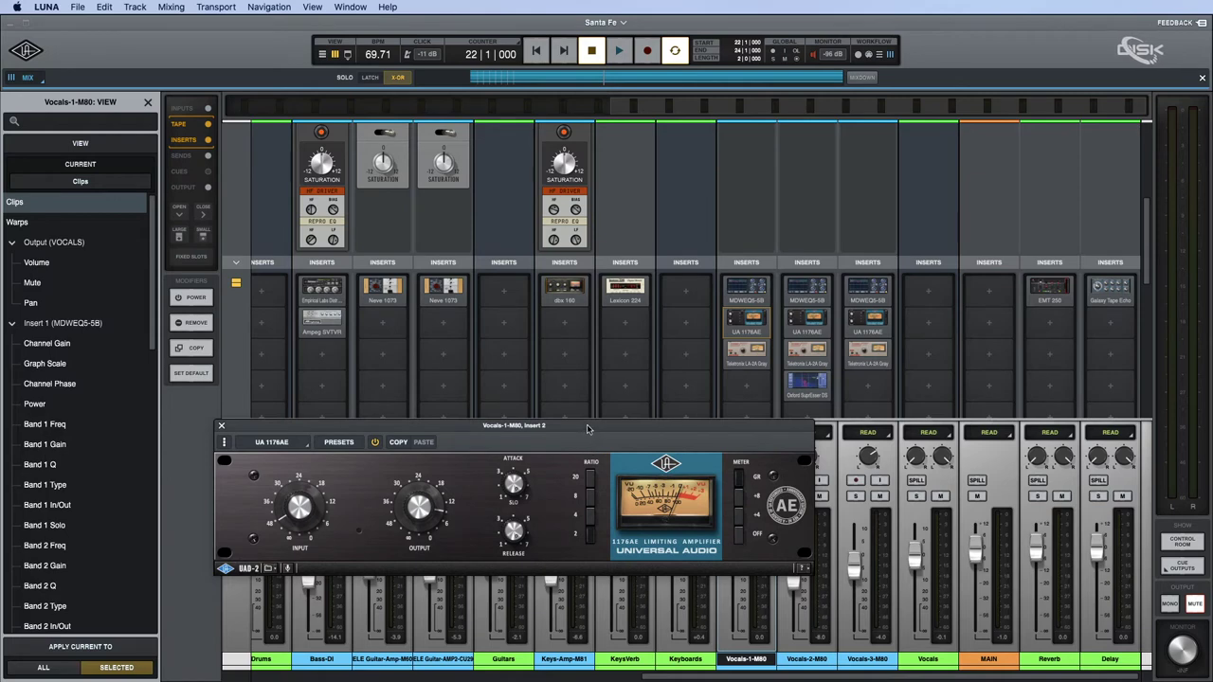
left_click_drag(591, 432, 693, 436)
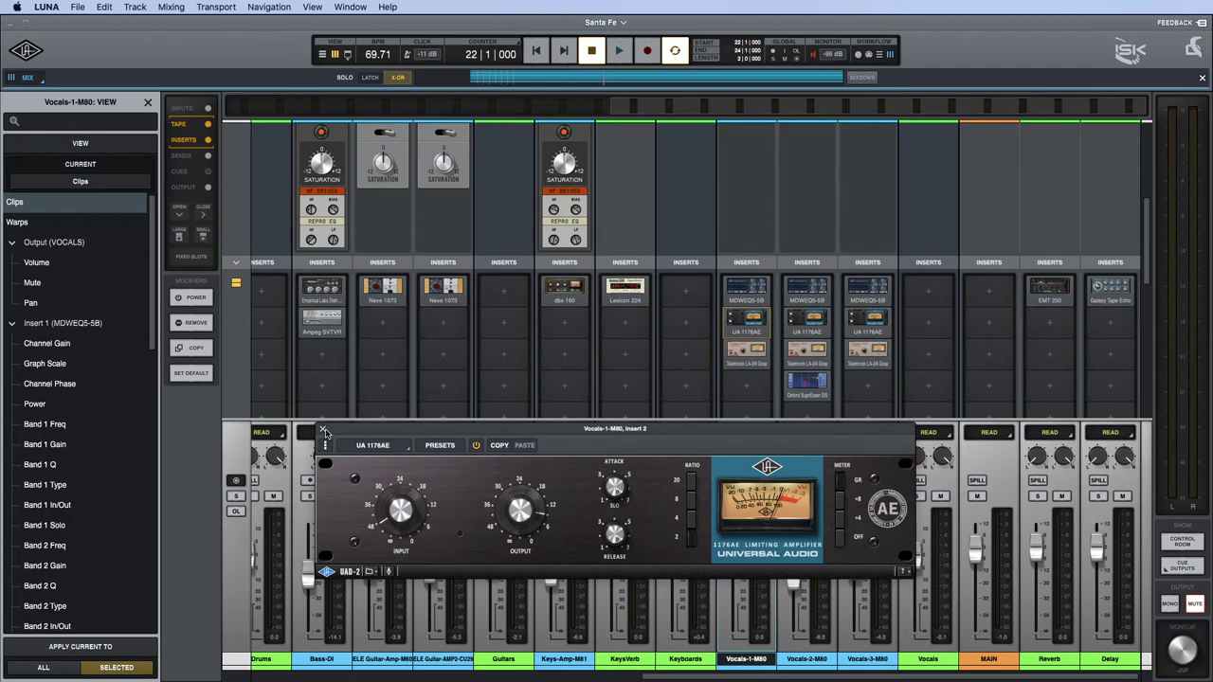
left_click_drag(509, 429, 604, 234)
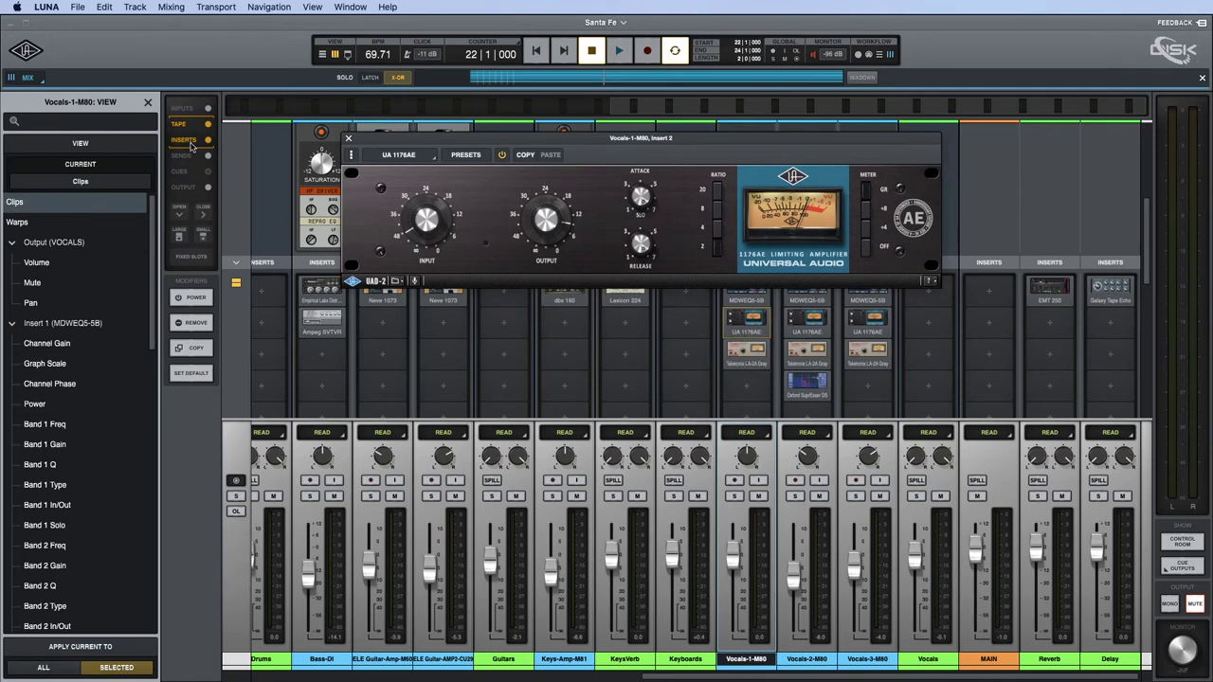
Set the display metering to Post-Fader in the settings and return to the Santa Fe mixer.
left_click(26, 50)
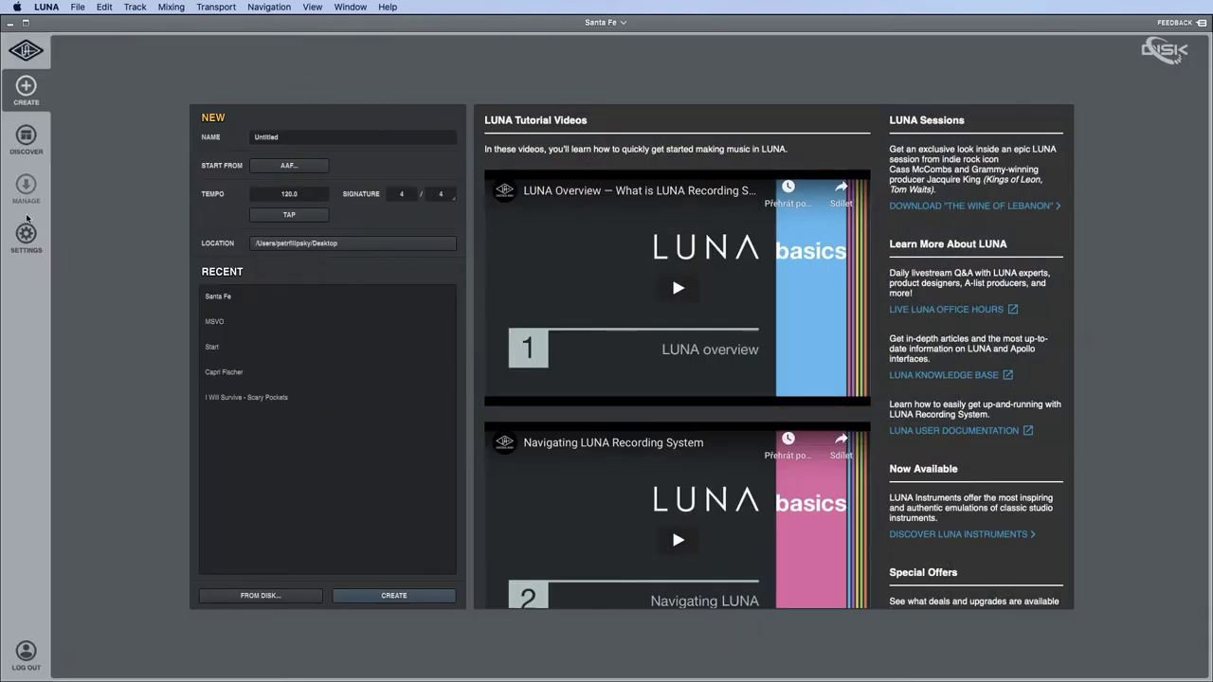
left_click(38, 234)
left_click(387, 128)
left_click(374, 163)
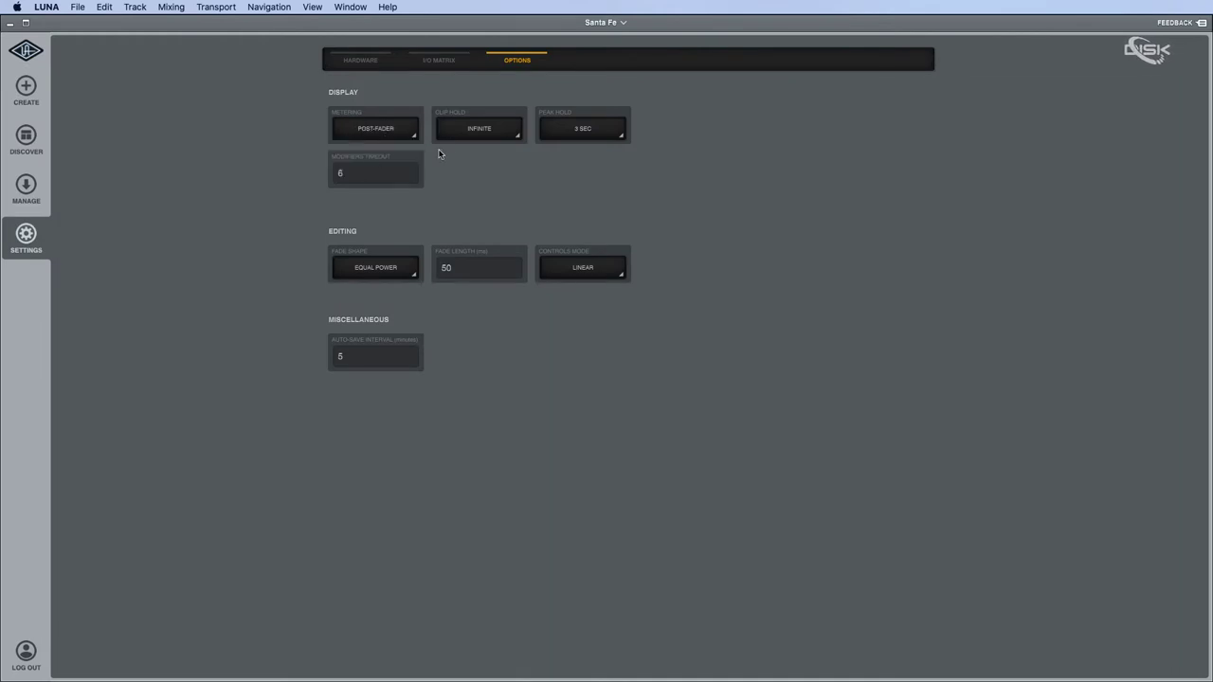
left_click(38, 58)
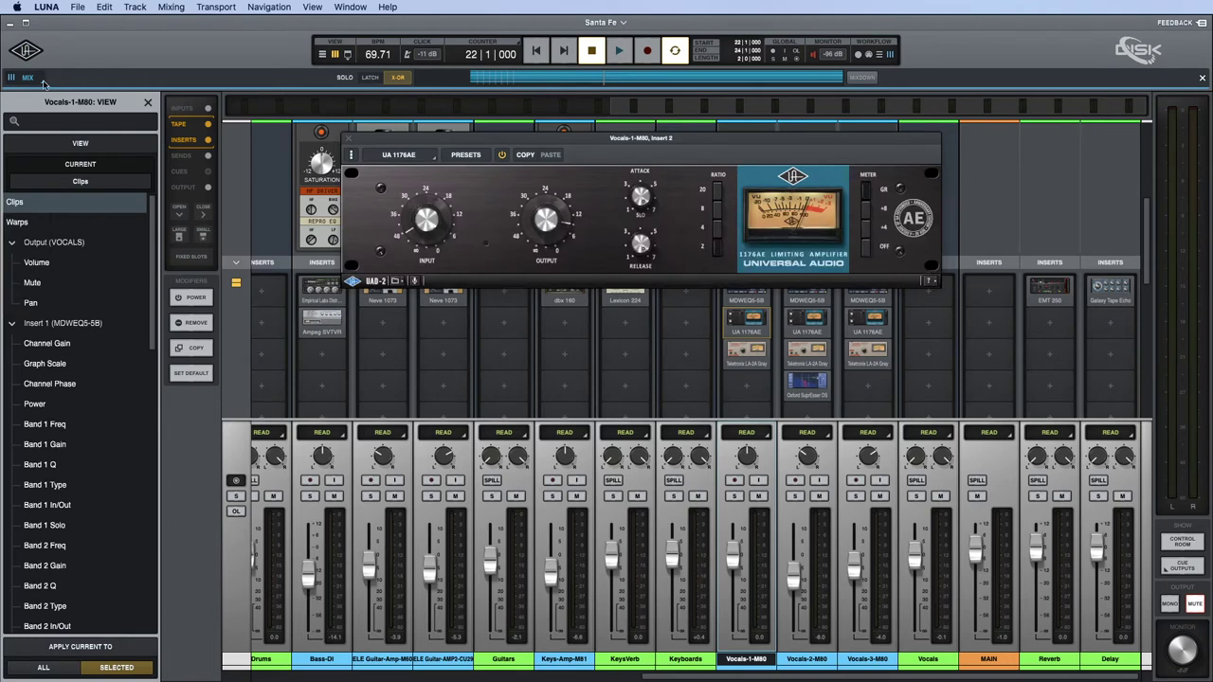
Audition bars 22 to 24 with the Vocals-1-M80 UA 1176AE on and bypassed, watching the vocal meter.
key("space")
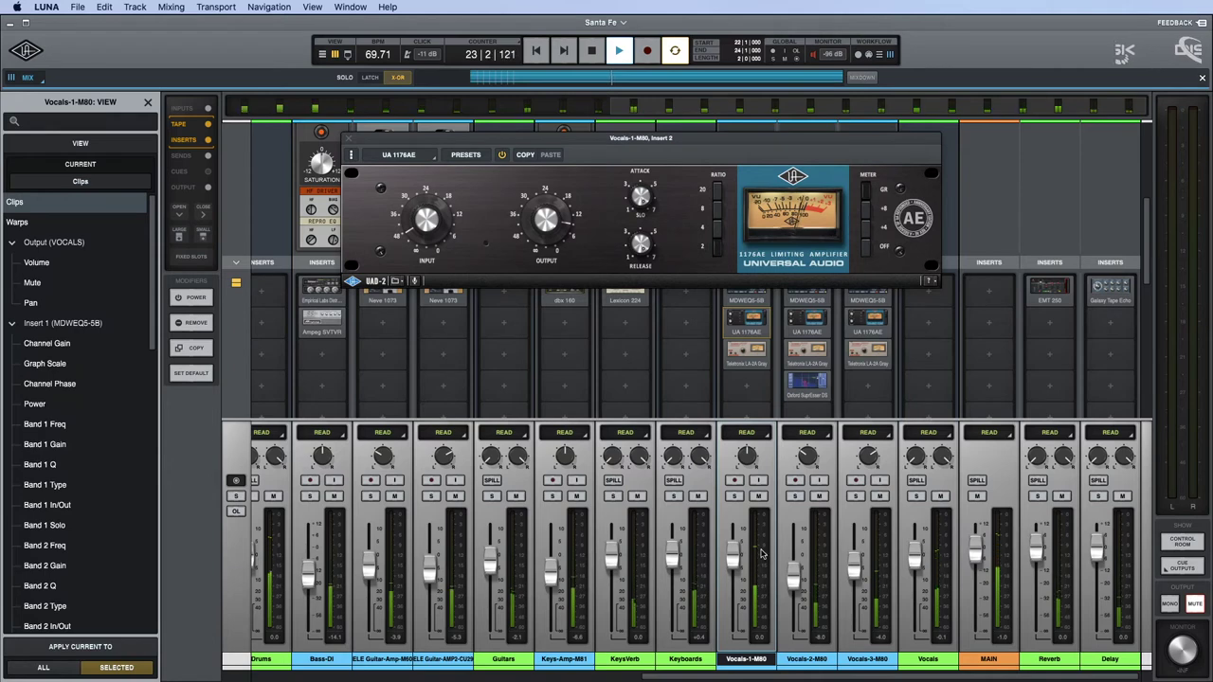
key("space")
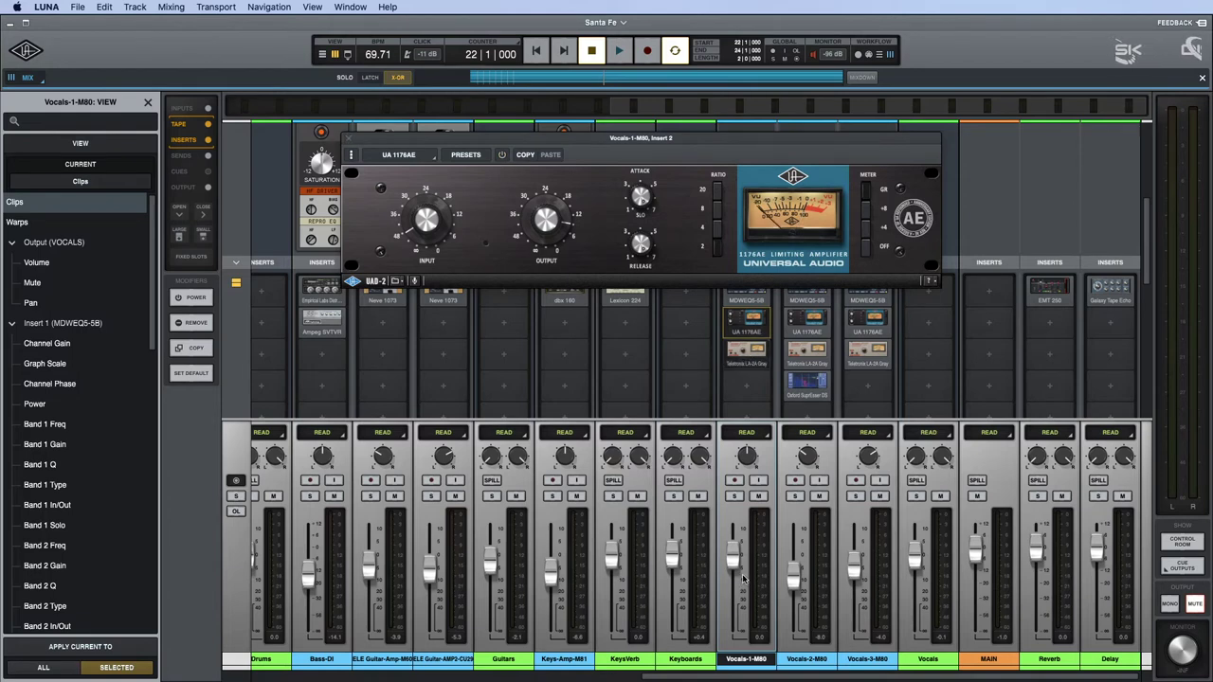
key("space")
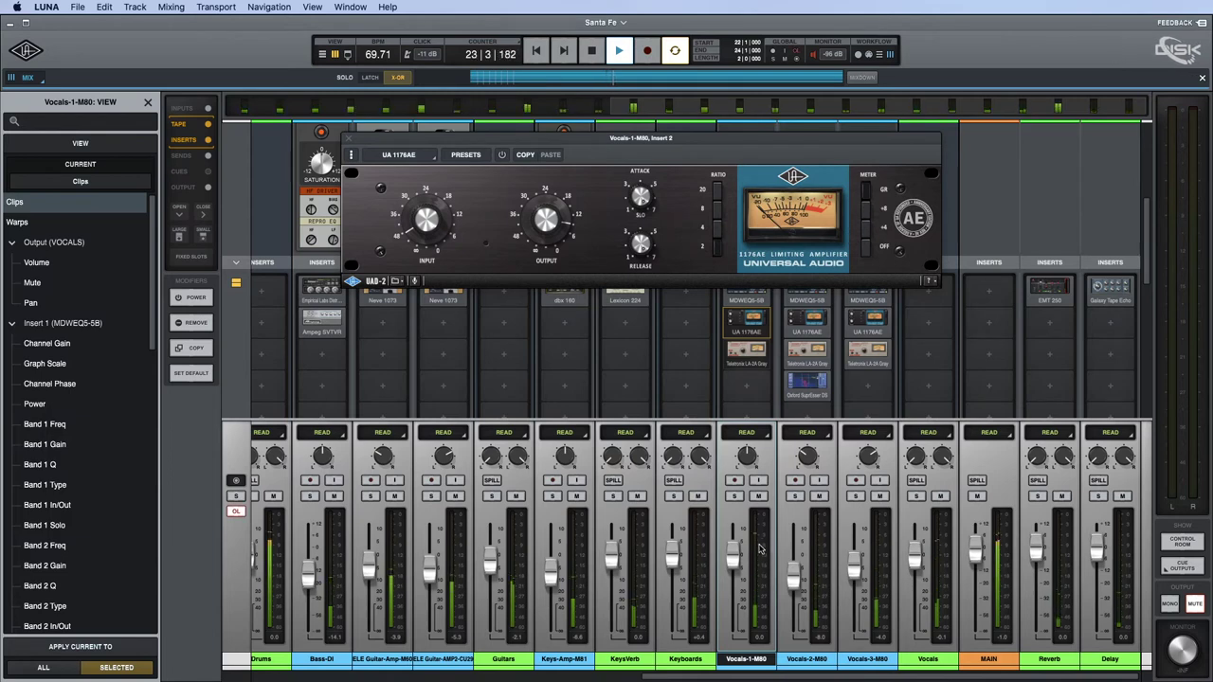
key("space")
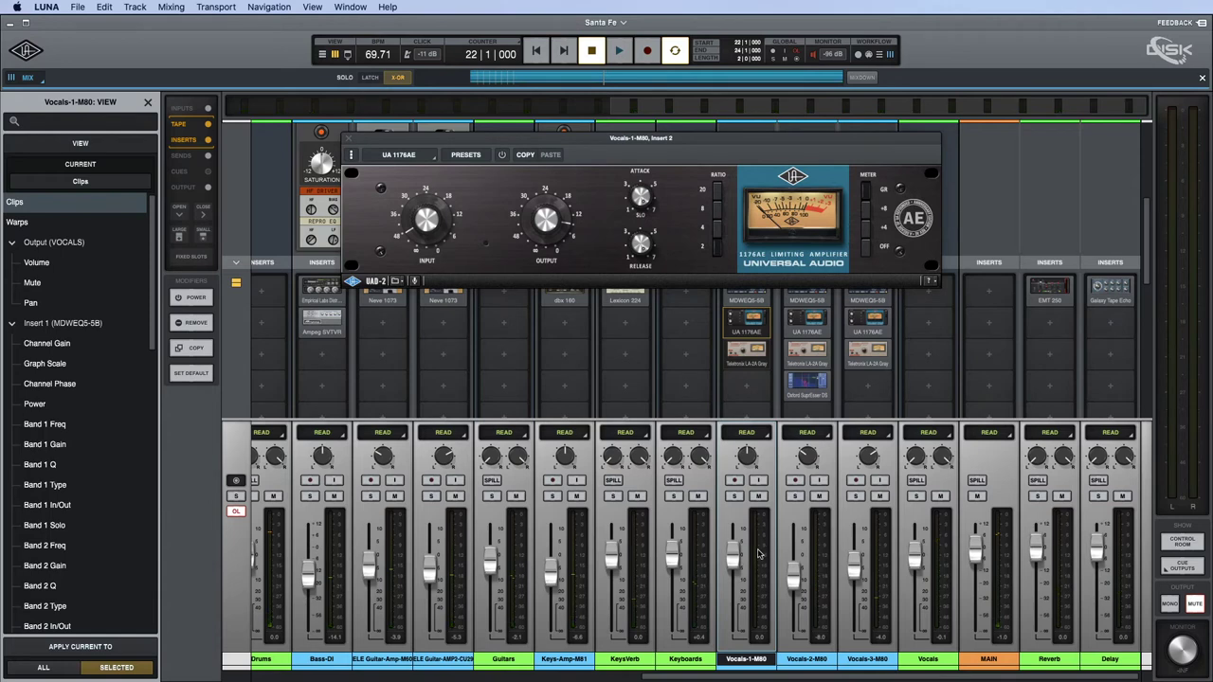
Re-enable the UA 1176AE on Vocals-1-M80, check its gain reduction while playing bars 22 to 24, stop and close it.
left_click(501, 156)
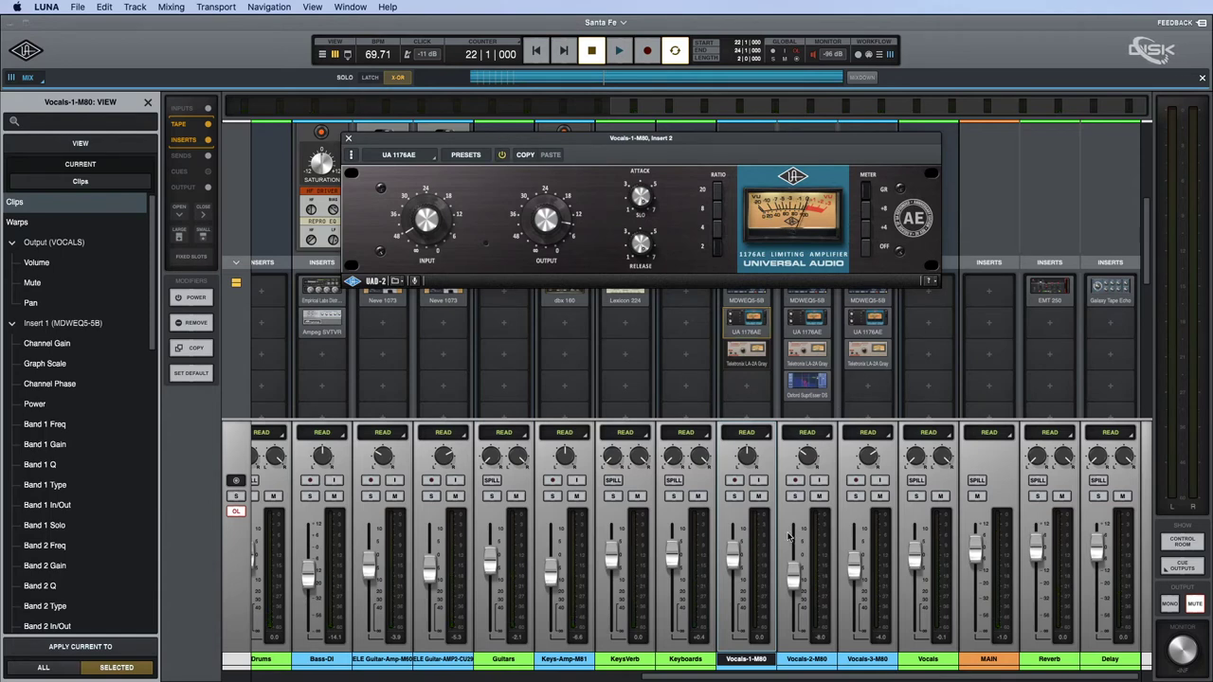
key("space")
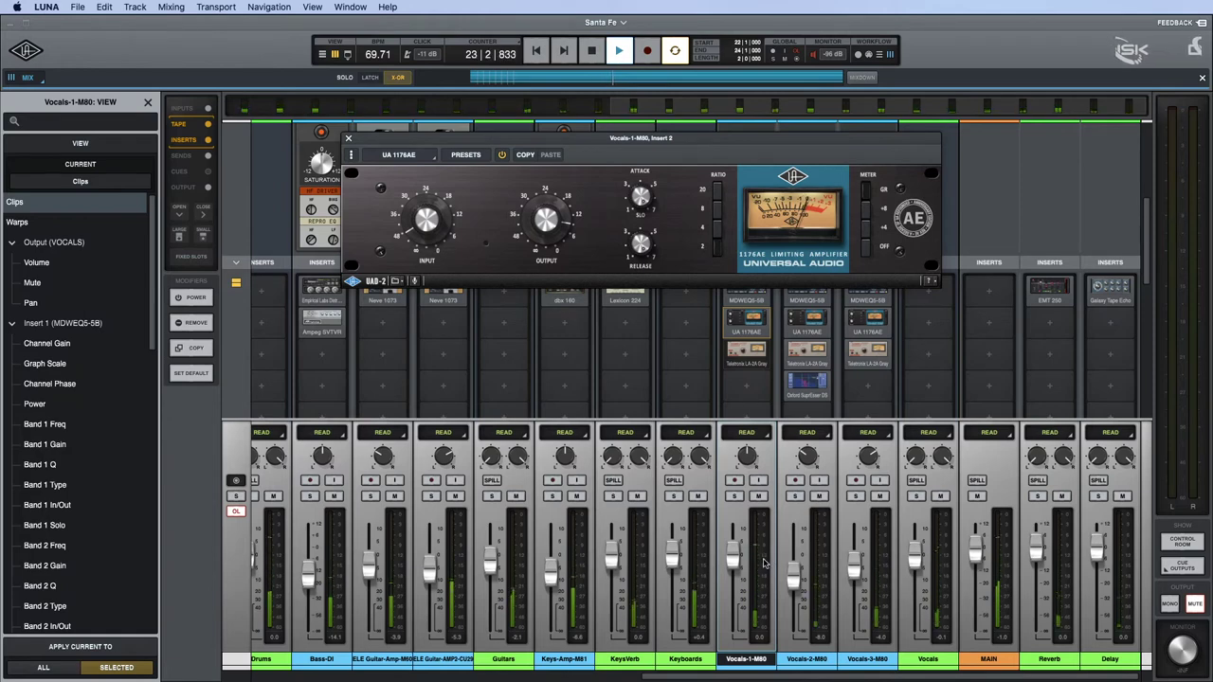
mouse_move(742, 318)
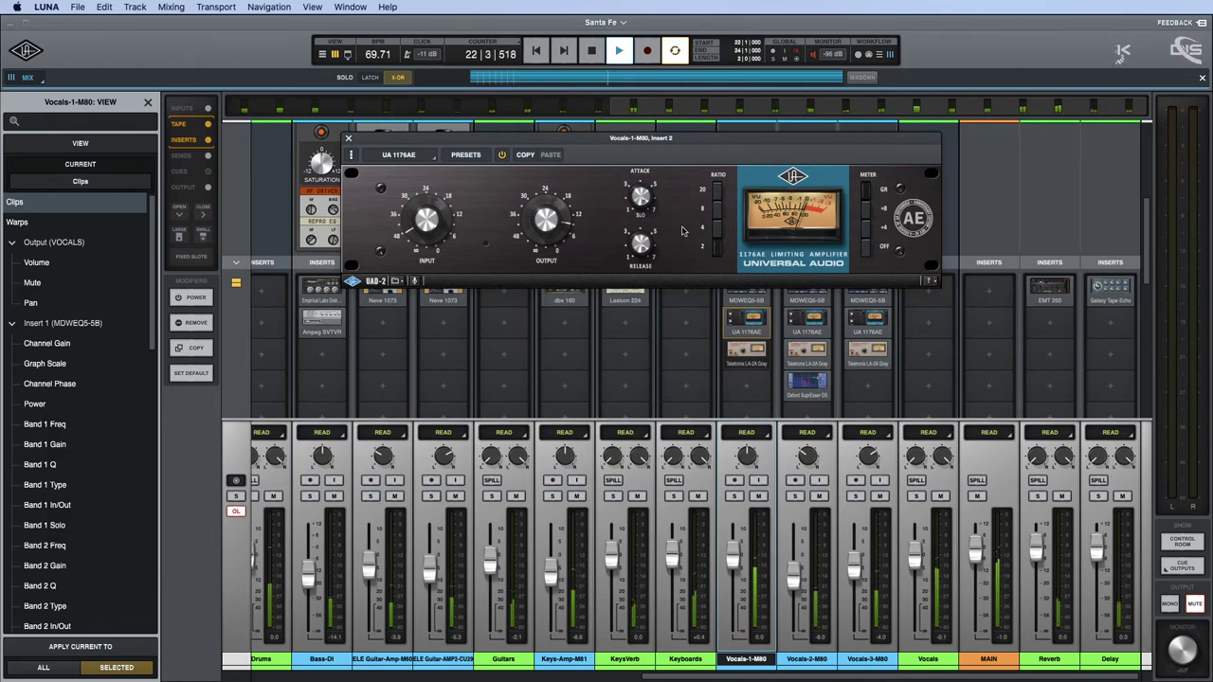
key("space")
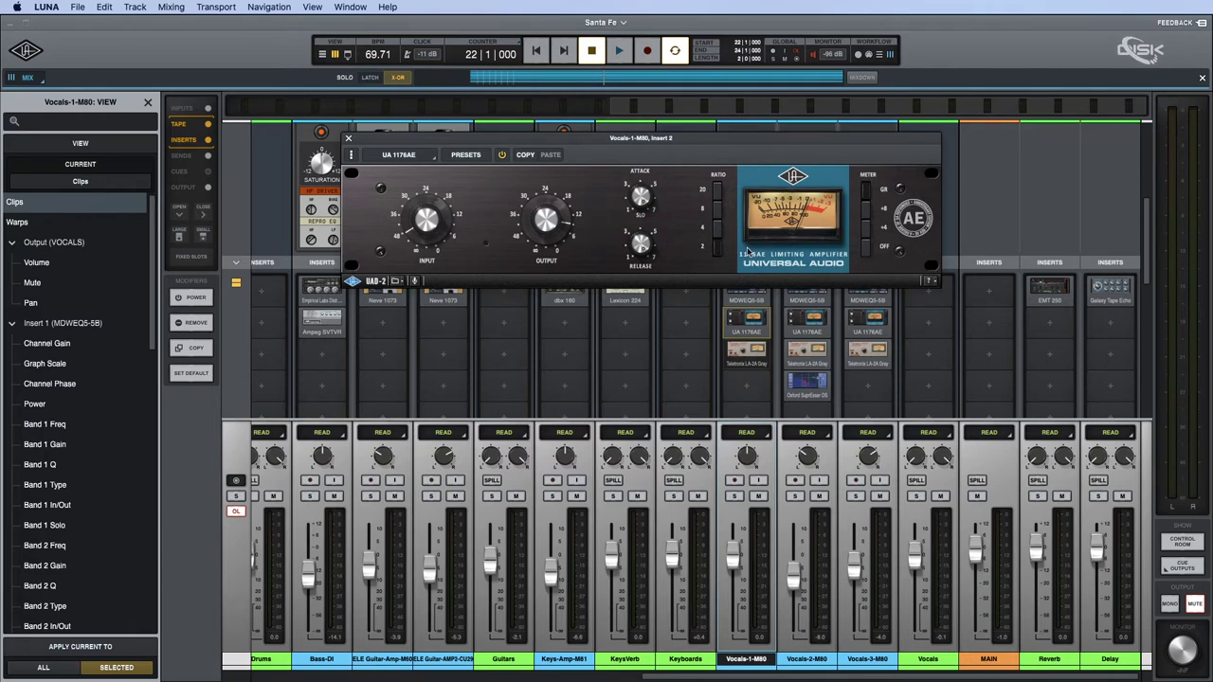
left_click(348, 140)
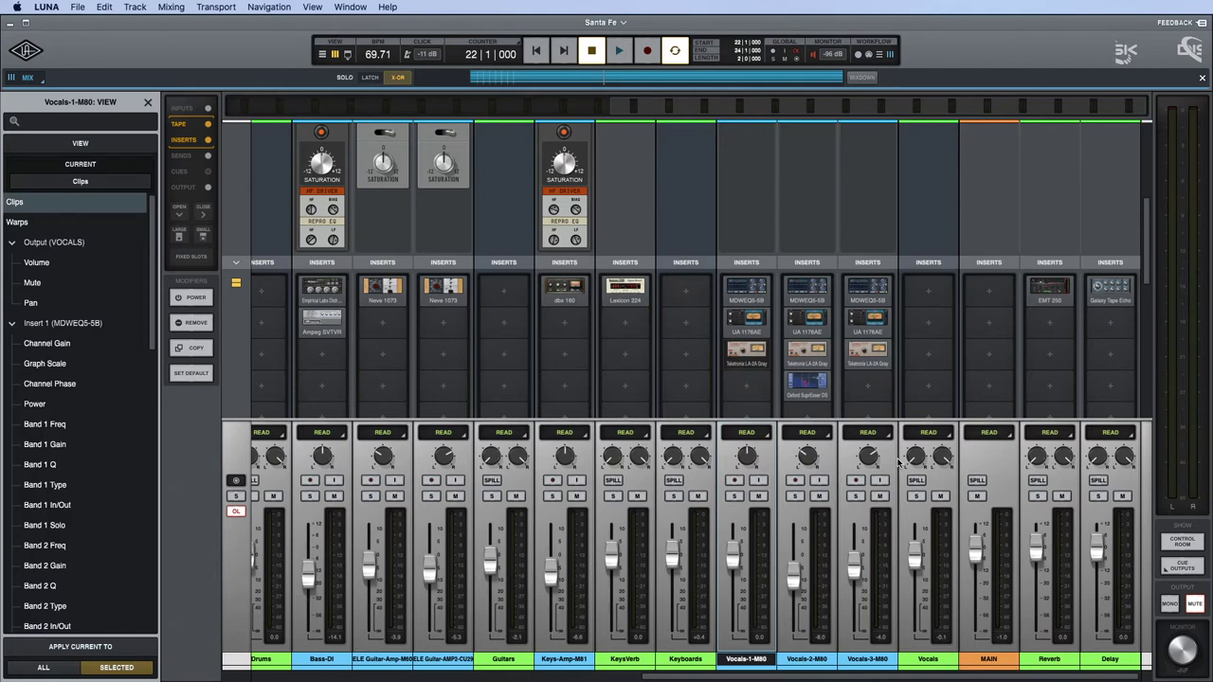
Isolate the loud vocal peak just after bar 23 by splitting the Vocals-1-M80 clip at 23|1|521 and 23|1|679.
key("super+equal")
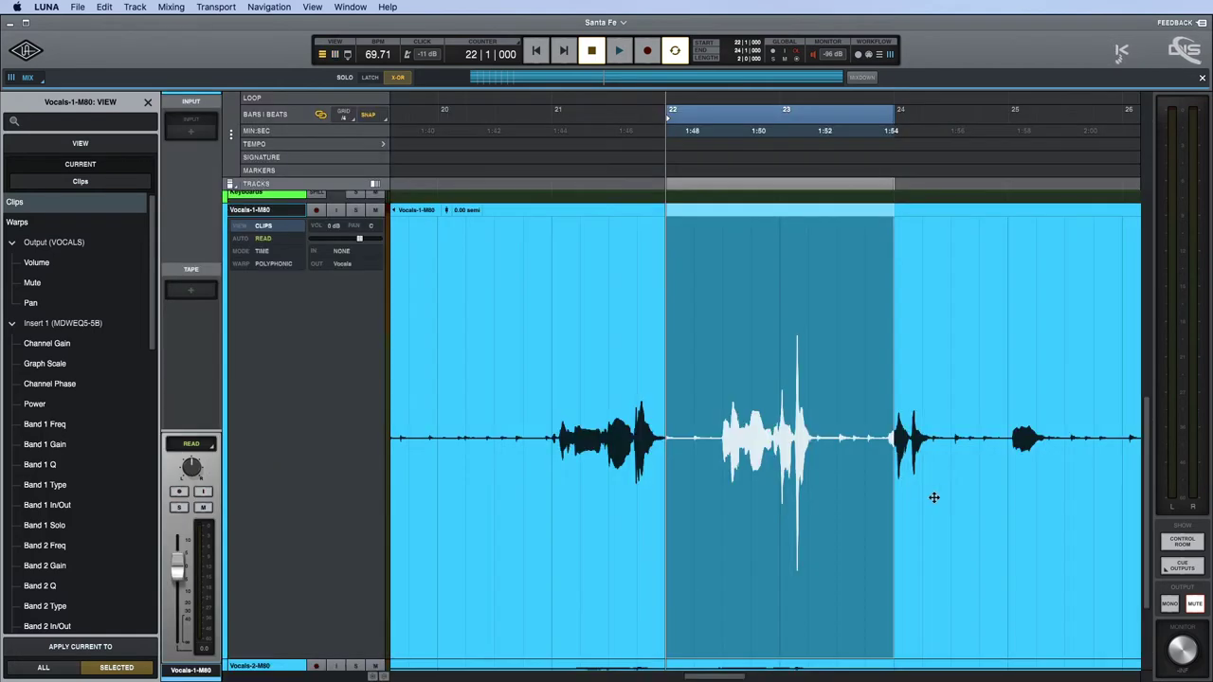
left_click(795, 406)
left_click(795, 408)
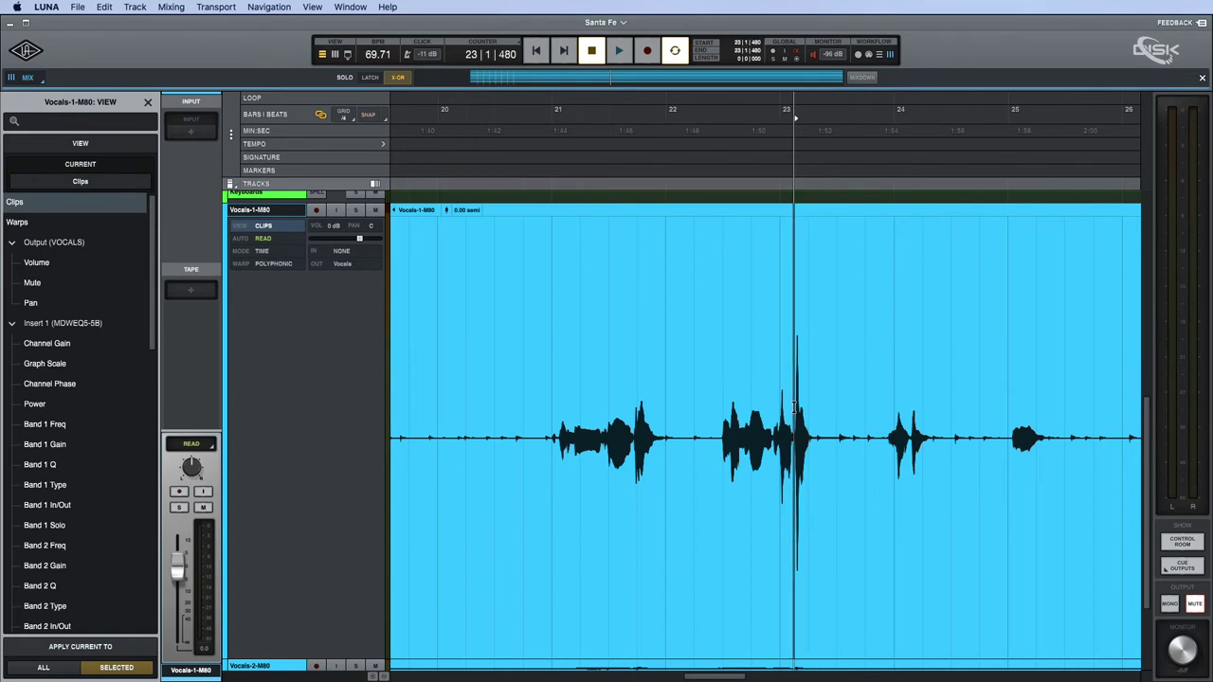
scroll(794, 407, "up", 5)
scroll(794, 410, "up", 3)
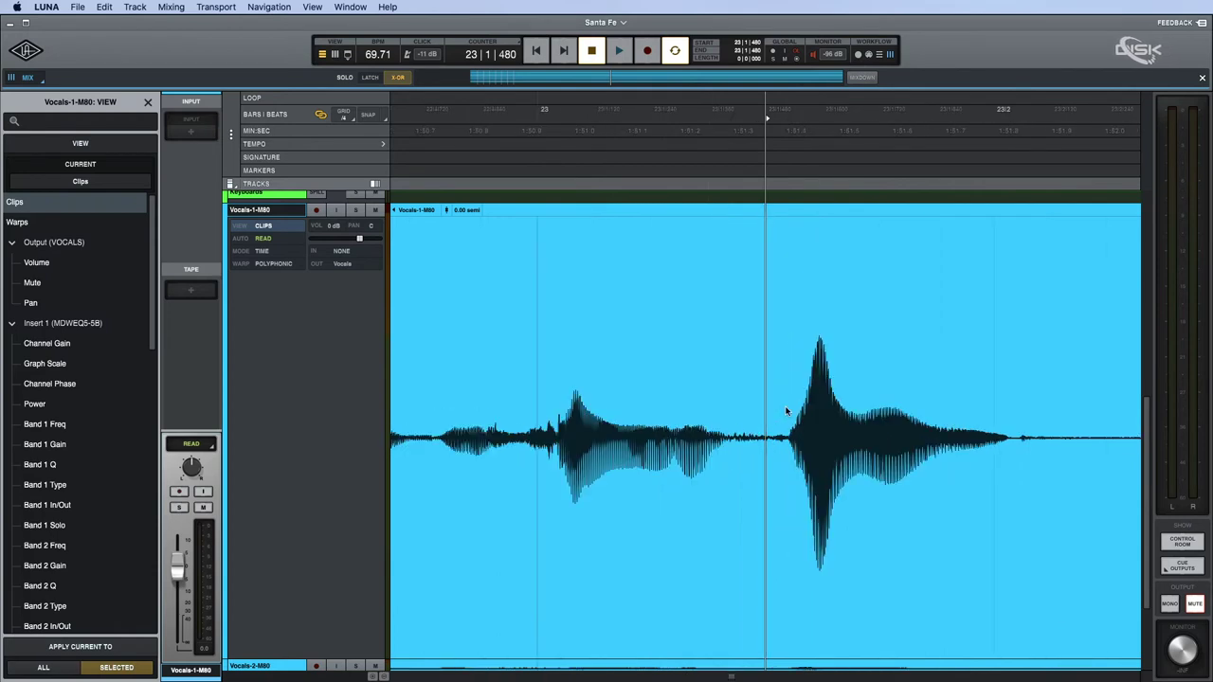
left_click(785, 409)
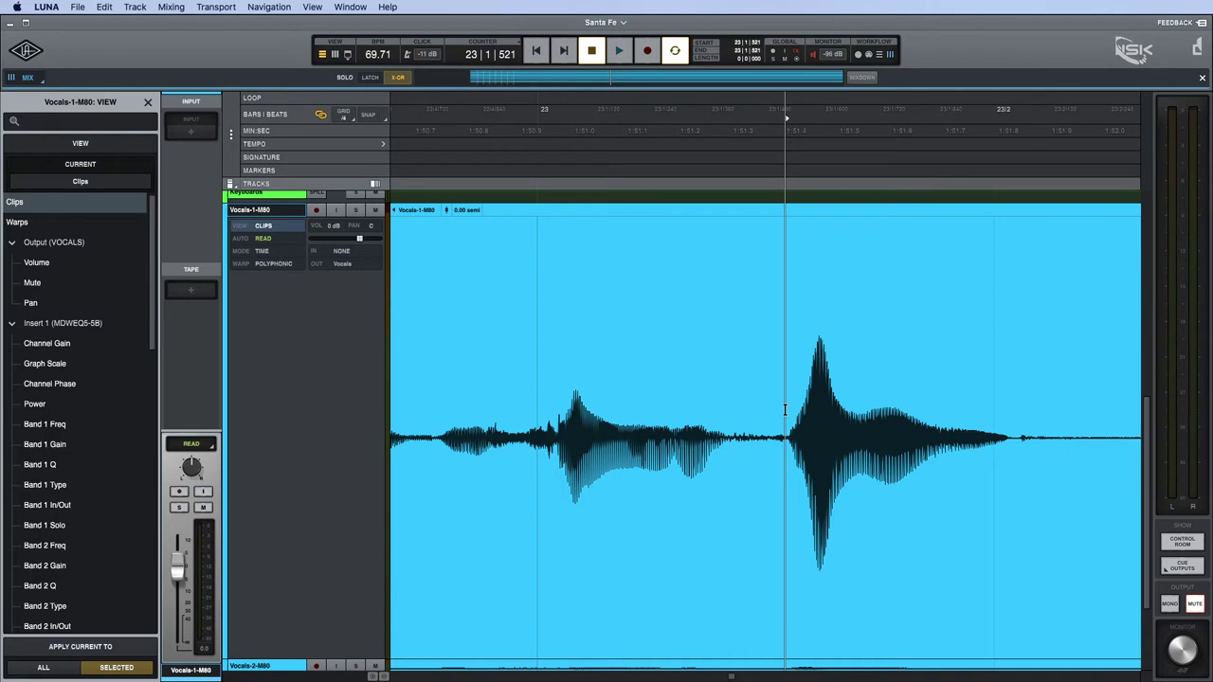
key("s")
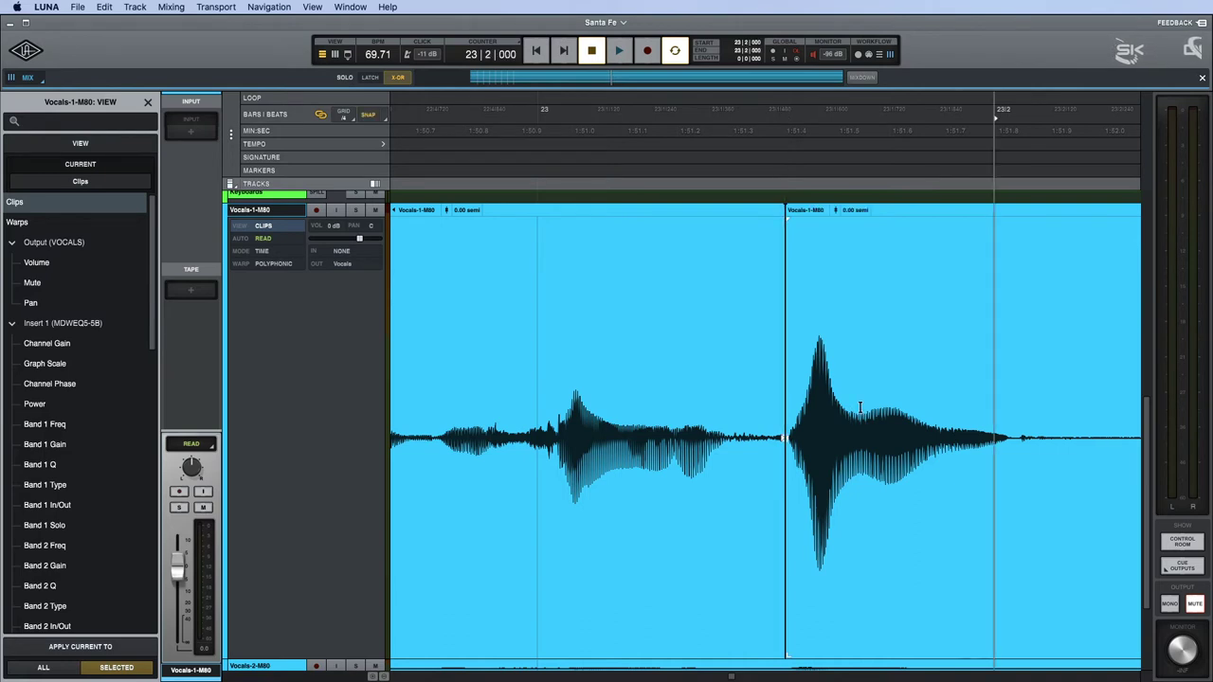
left_click(860, 407)
key("s")
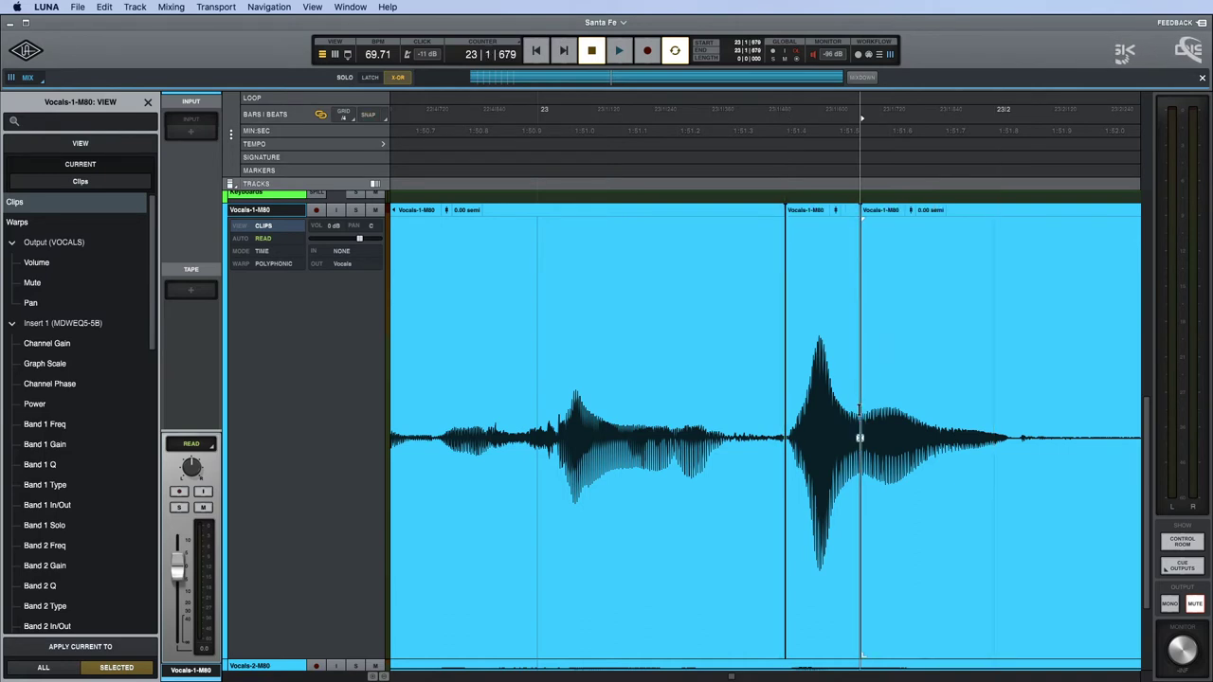
Lower the isolated vocal peak's clip gain to -2.4 dB and select the range from 22|4|699 to 23|2|240.
left_click_drag(835, 210, 835, 228)
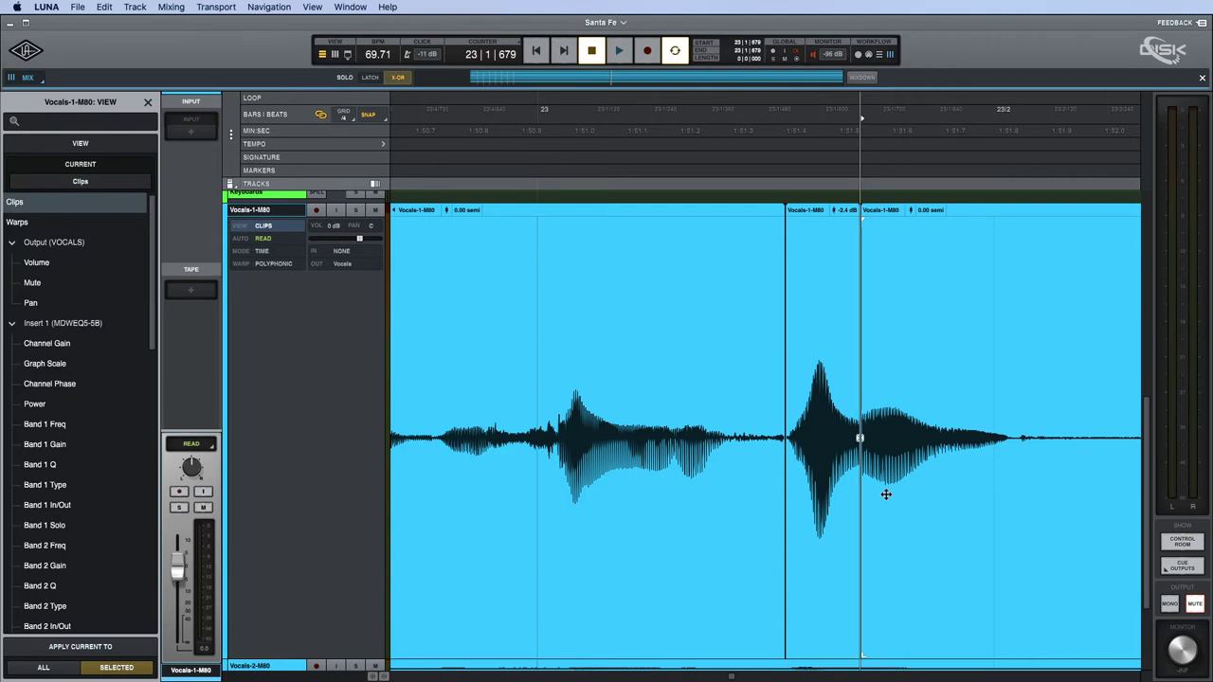
left_click_drag(436, 290, 890, 348)
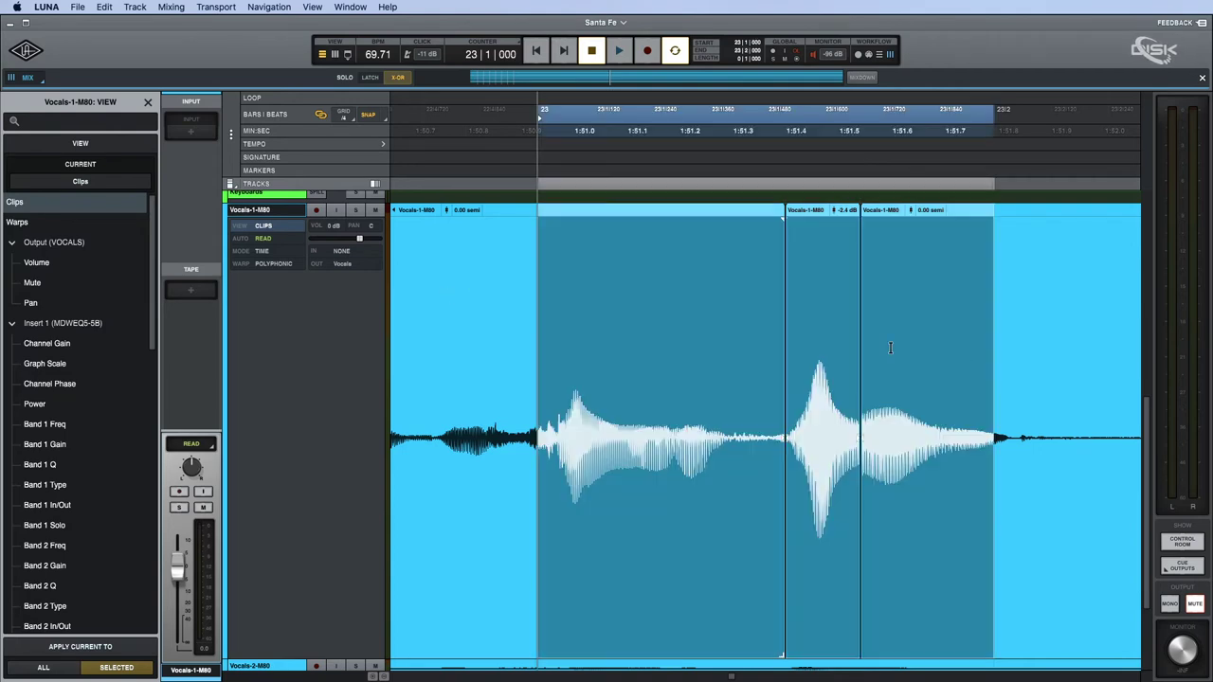
left_click_drag(1034, 350, 1082, 353)
left_click(456, 326)
left_click_drag(456, 326, 1106, 347)
left_click(407, 322)
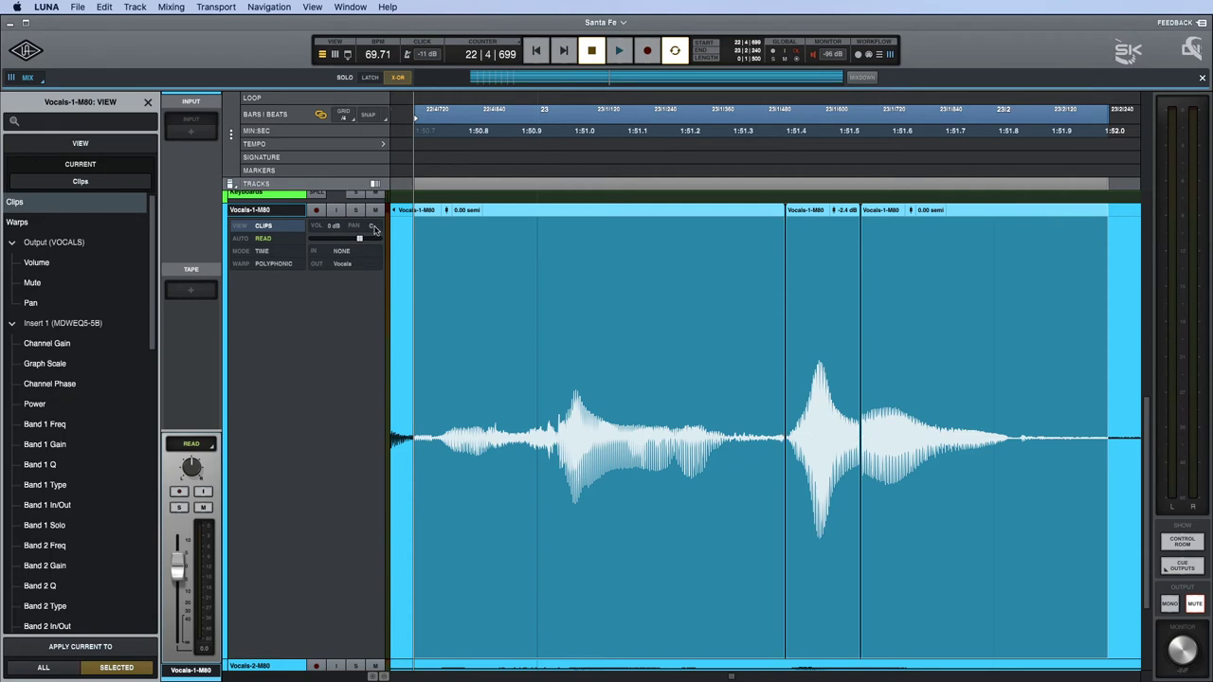
Solo Vocals-1-M80 and audition the selected range around the lowered peak.
left_click(356, 209)
key("space")
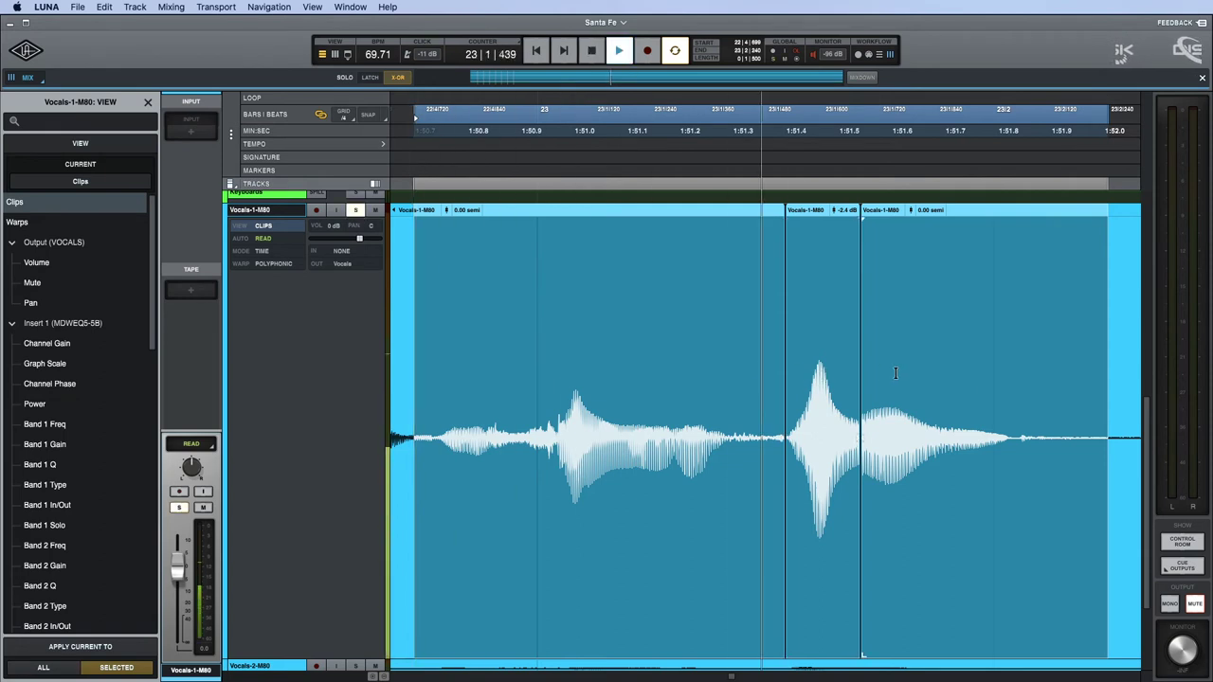
key("space")
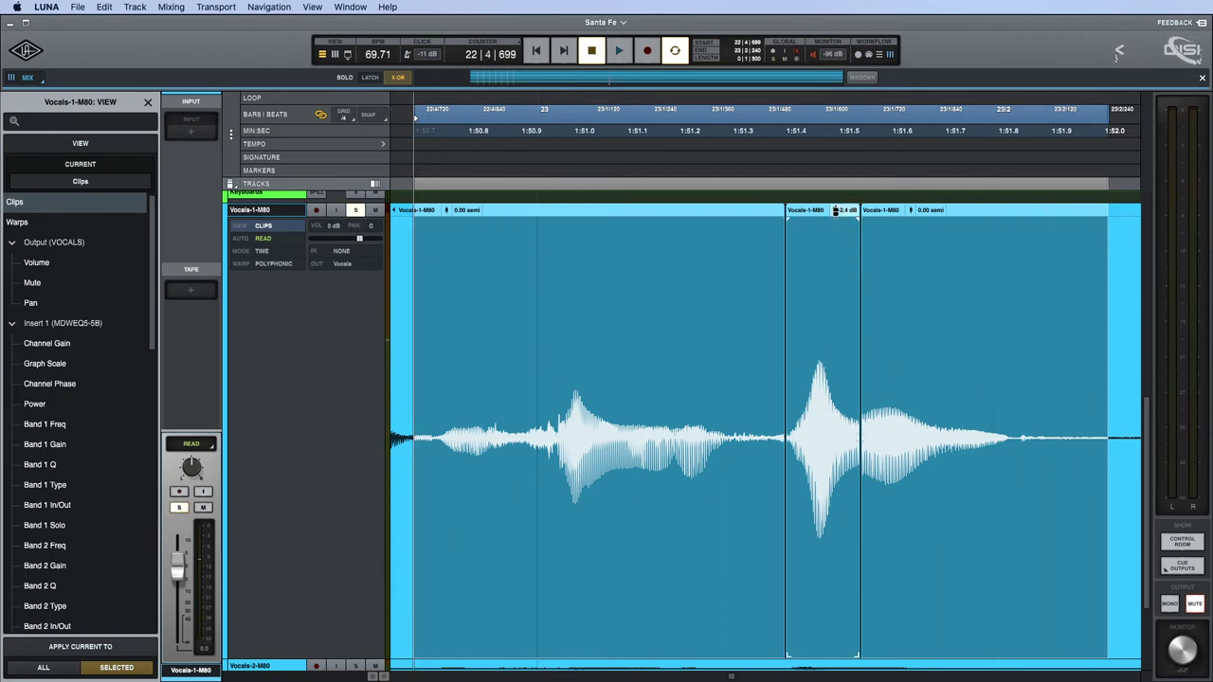
Reduce the isolated peak's clip gain further to -3.6 dB and audition the selected phrase several times.
left_click_drag(835, 210, 835, 214)
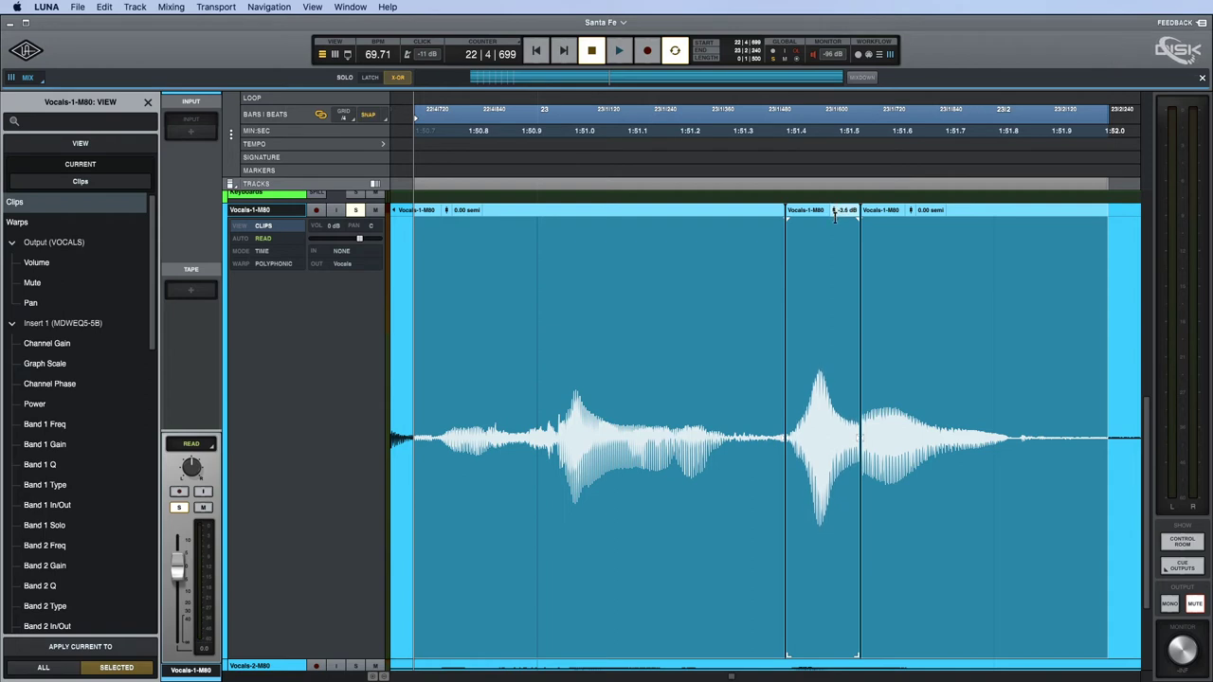
key("space")
key("space")
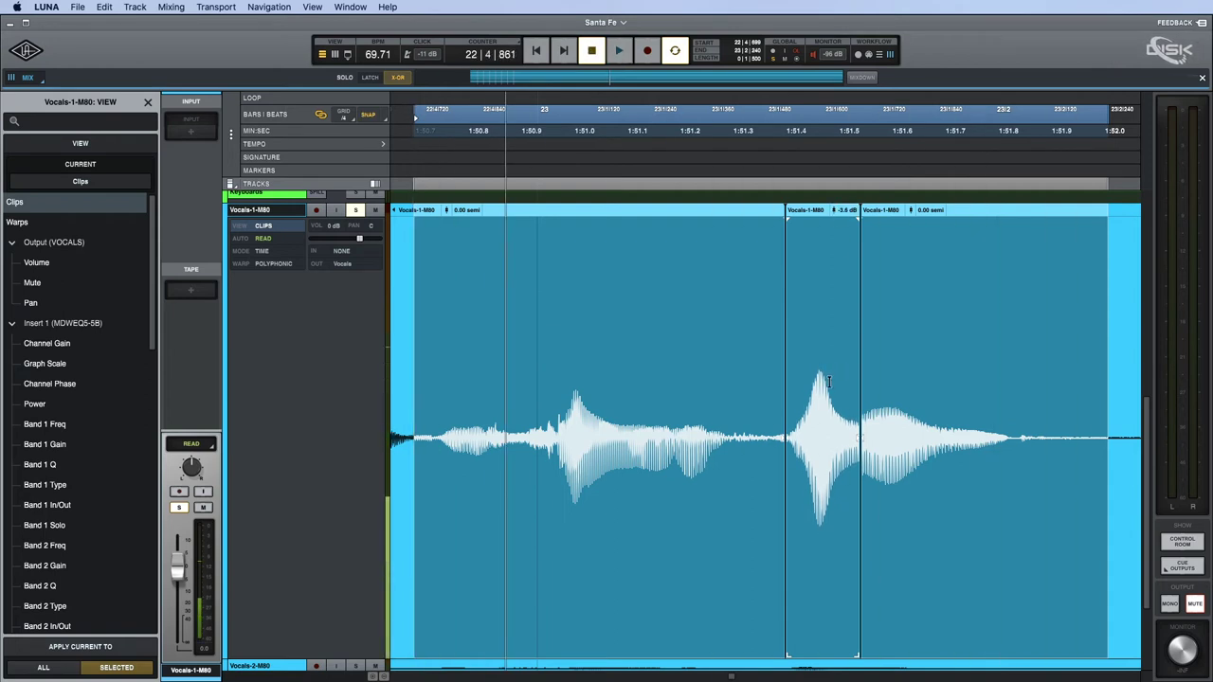
key("space")
key("space")
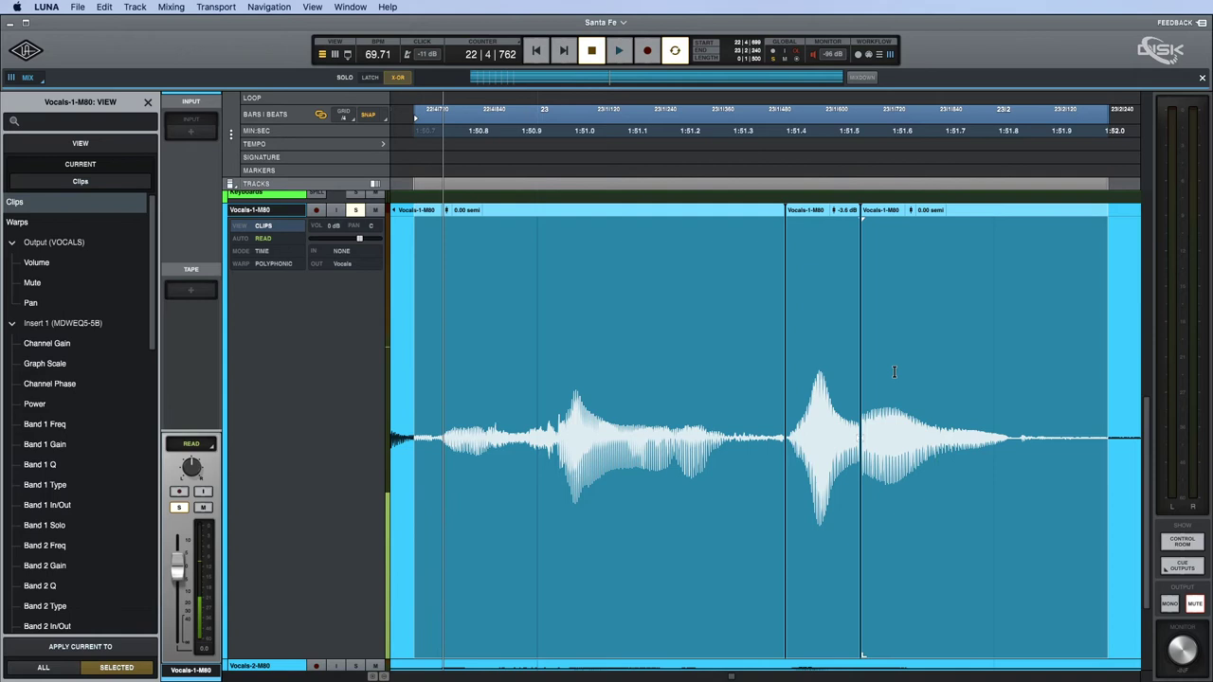
key("space")
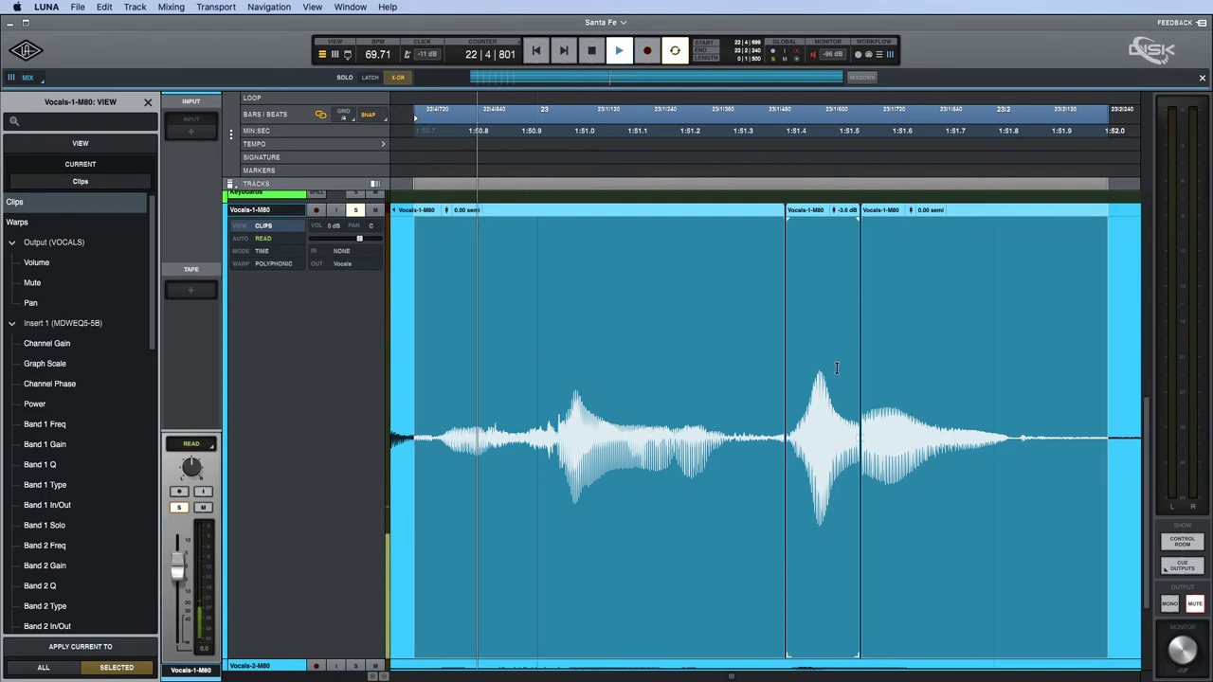
key("space")
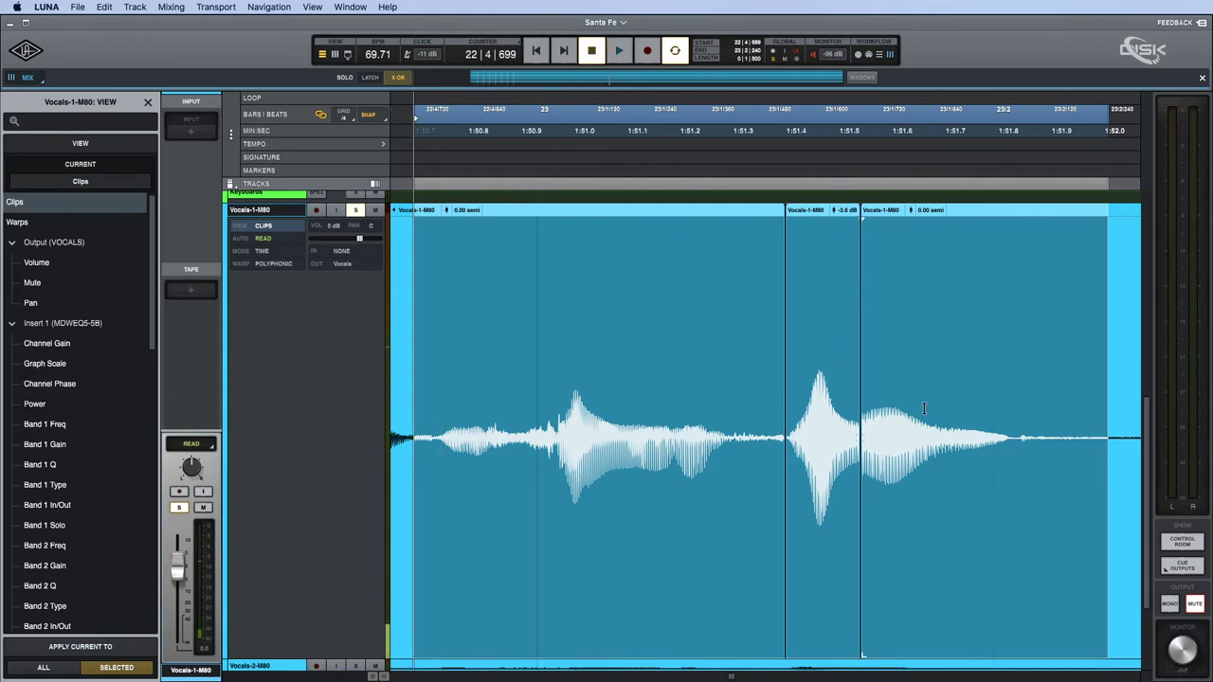
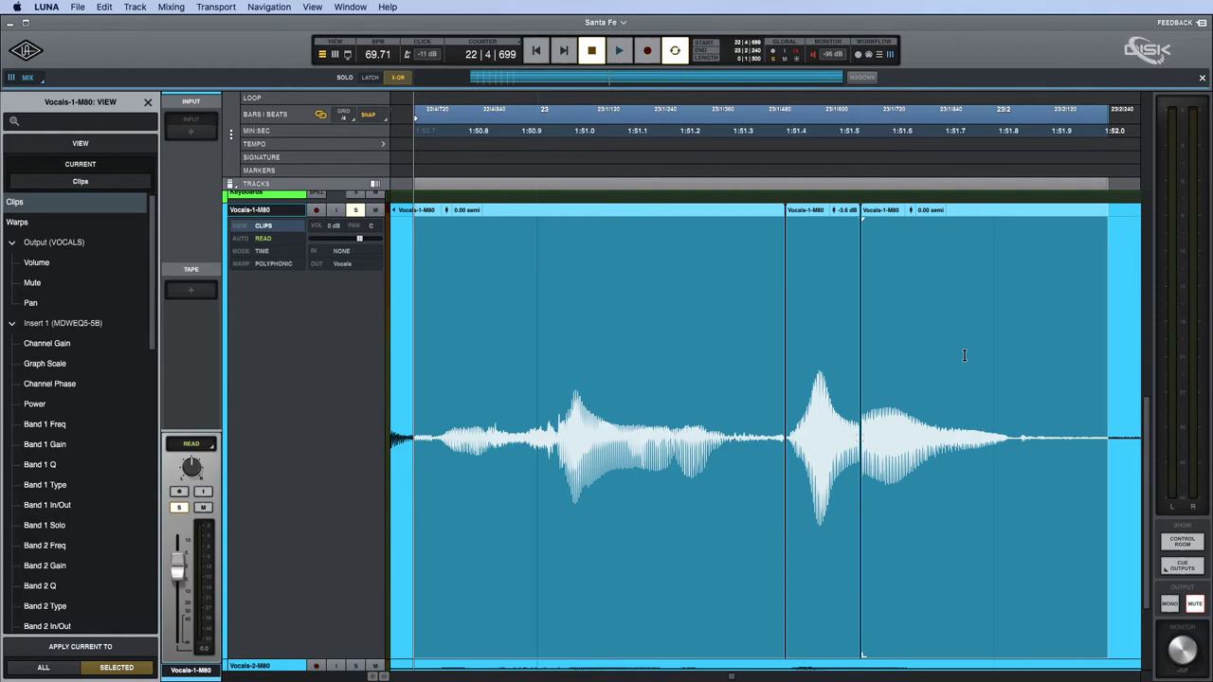
Check the UA 1176AE settings on Vocals-1-M80 in the mixer, close it and remove it from insert 2.
key("super+equal")
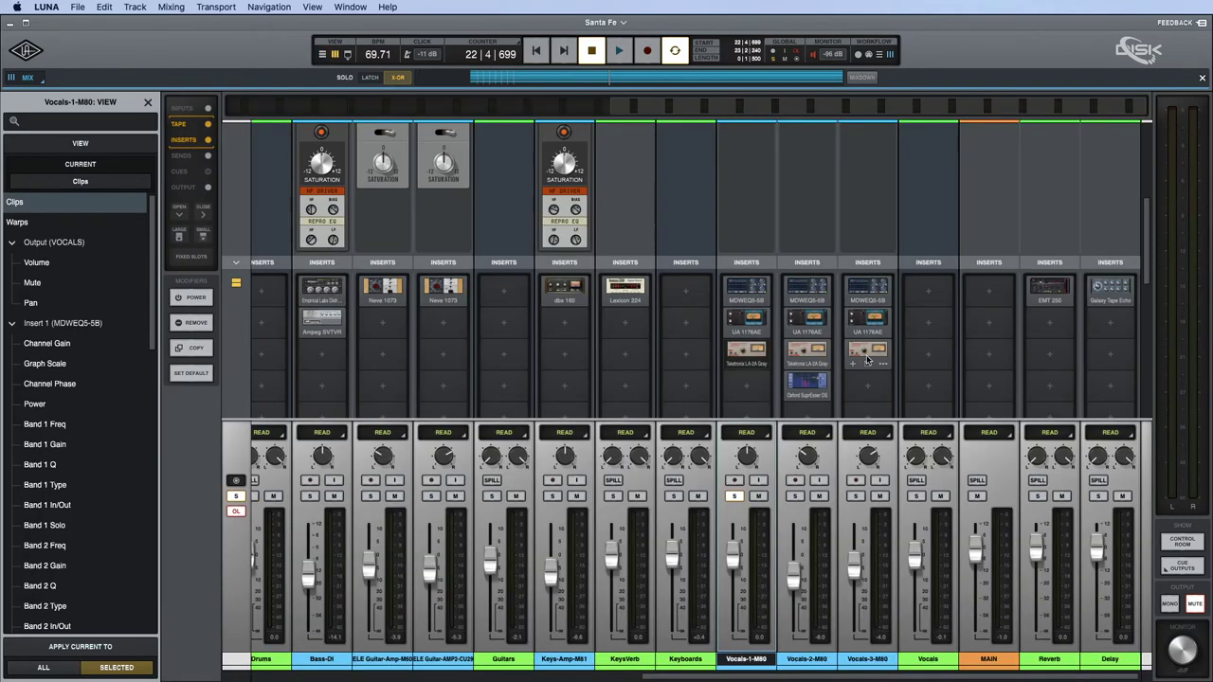
left_click(748, 323)
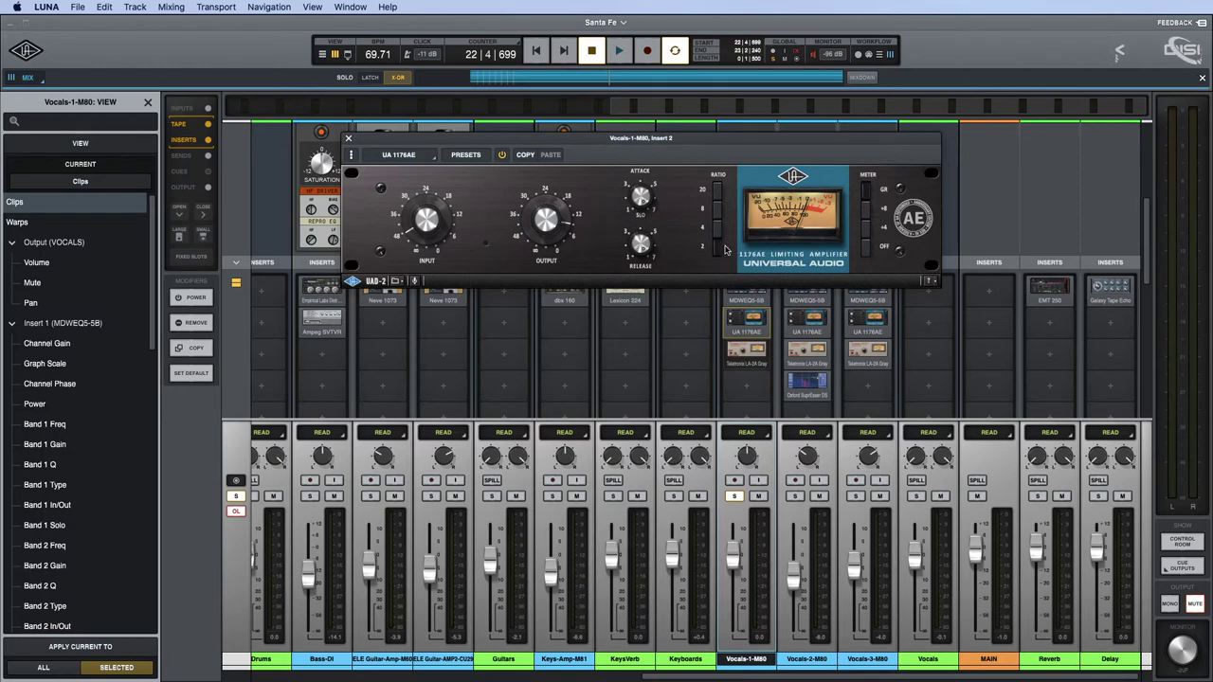
left_click(349, 139)
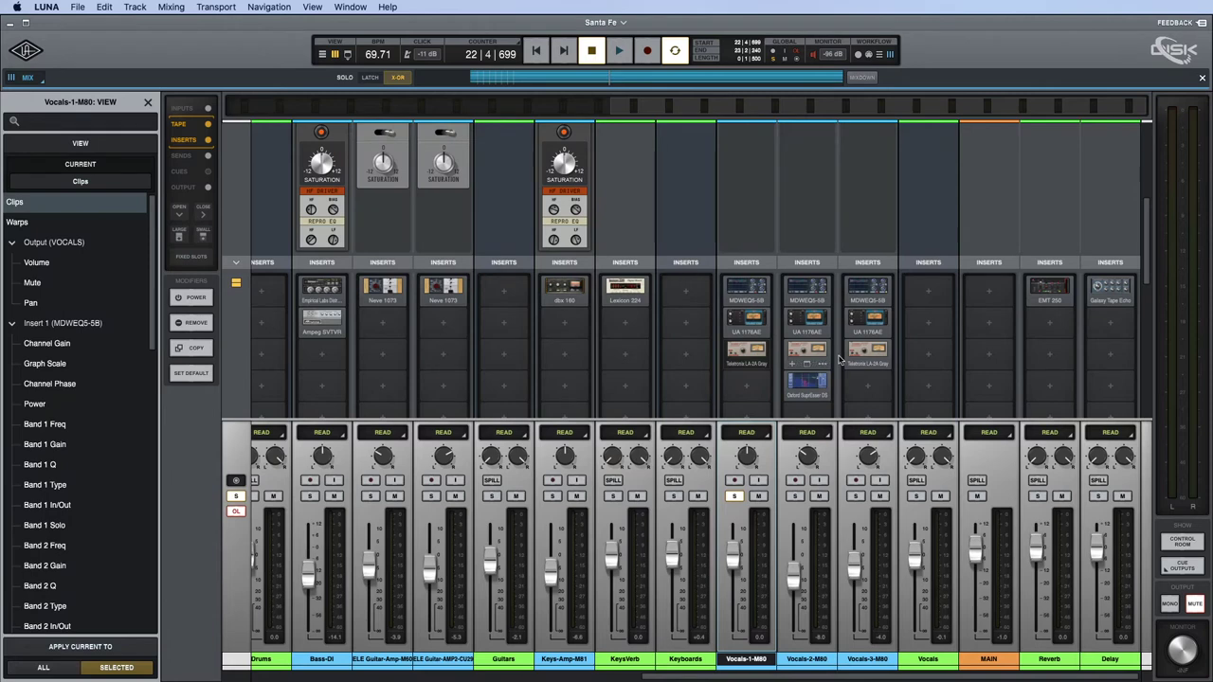
left_click(763, 335)
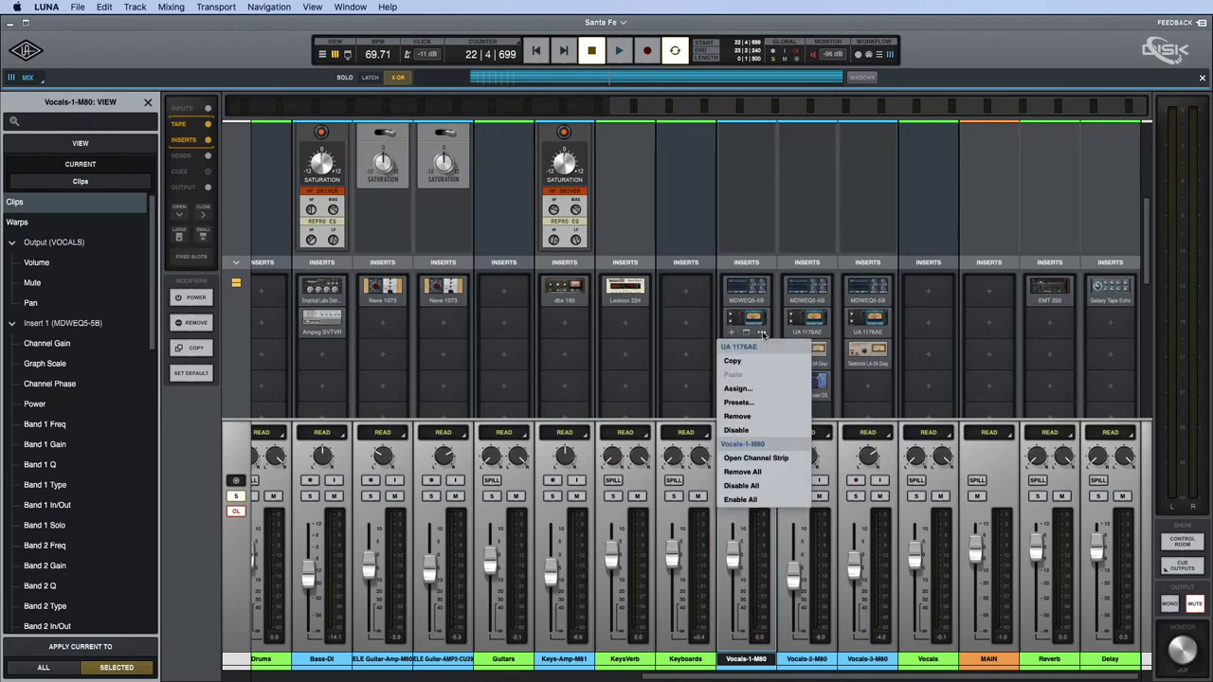
left_click(747, 419)
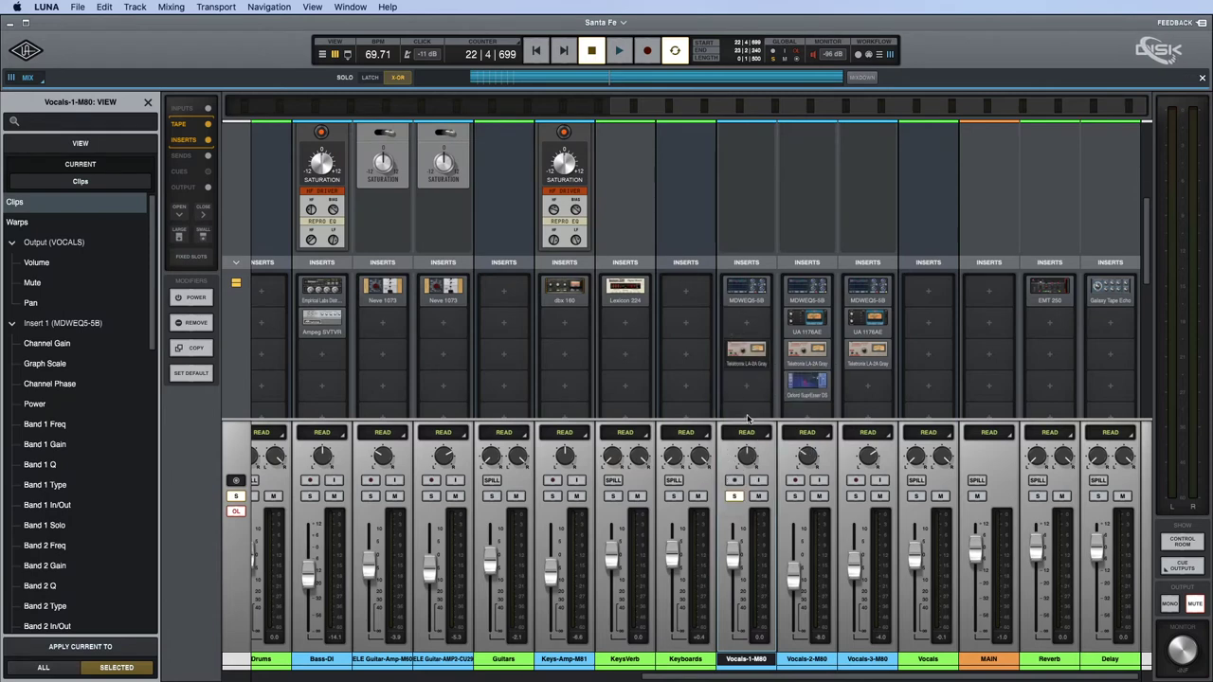
Insert the Oxford Limiter in insert 2 of Vocals-1-M80 and move its window clear of the vocal channels.
left_click(745, 327)
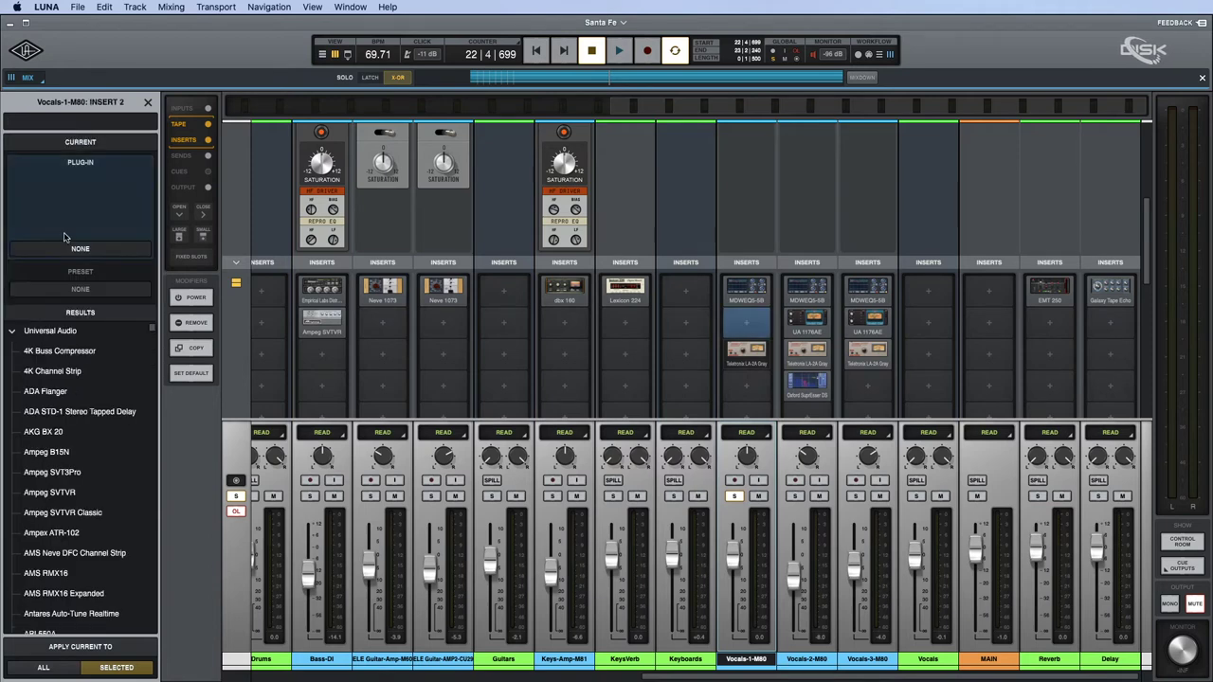
type("limi")
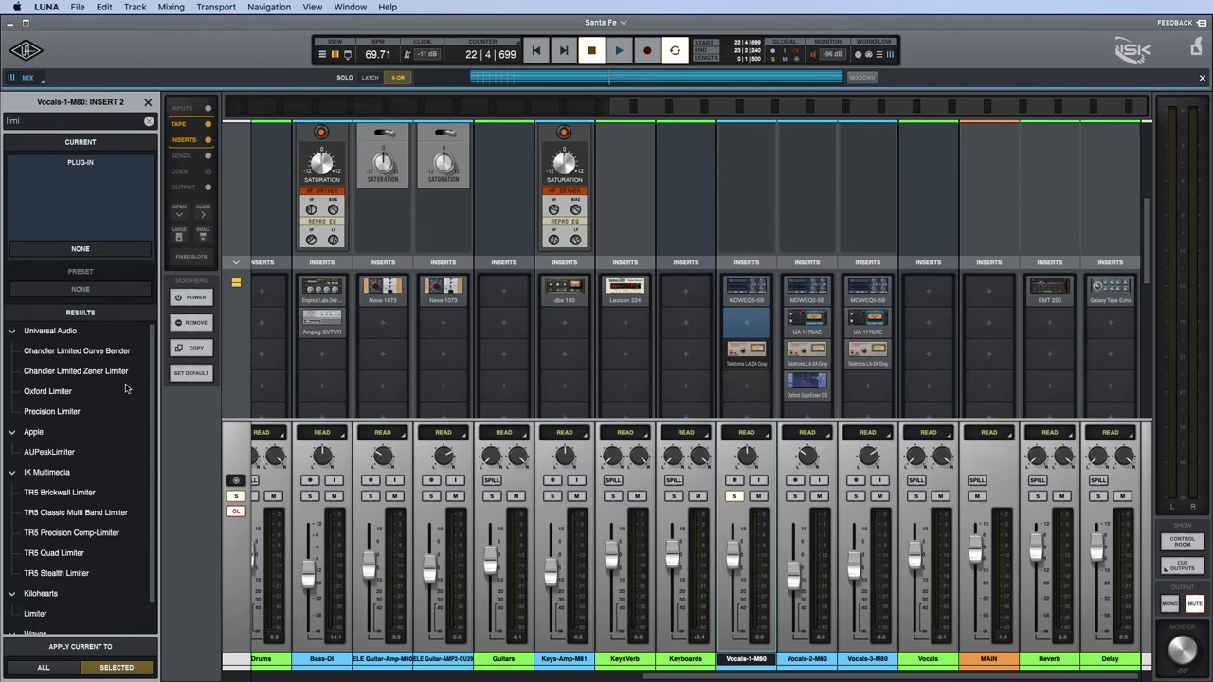
double_click(61, 392)
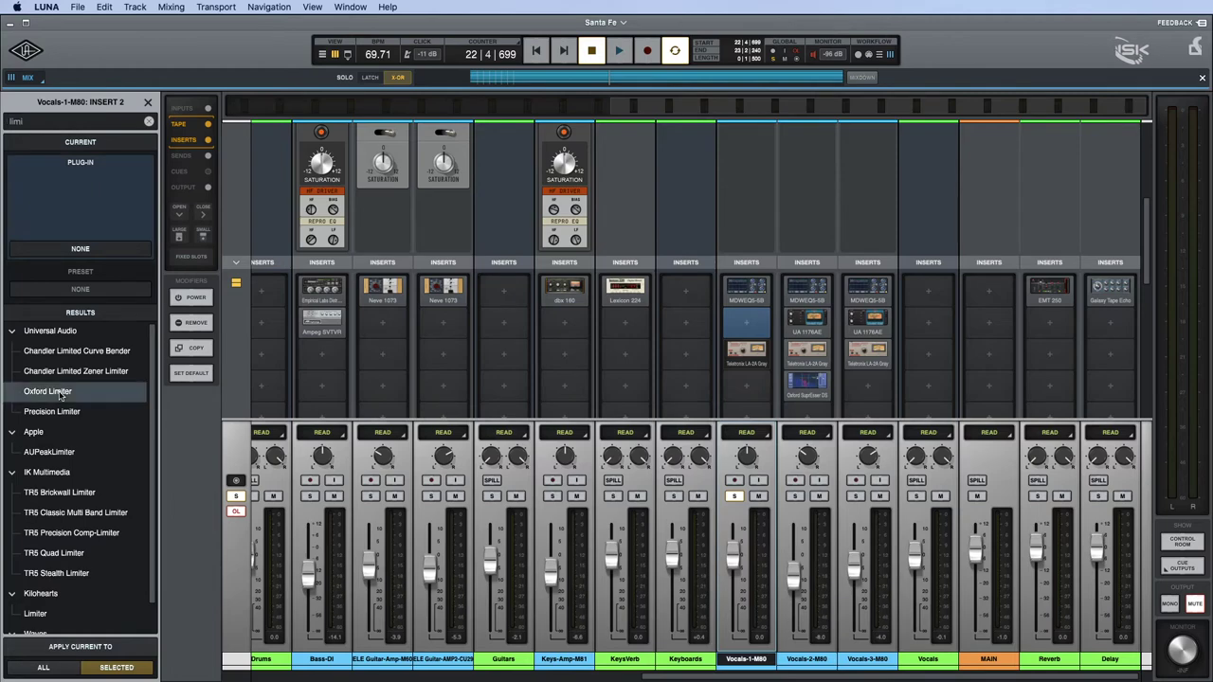
left_click_drag(677, 148, 537, 293)
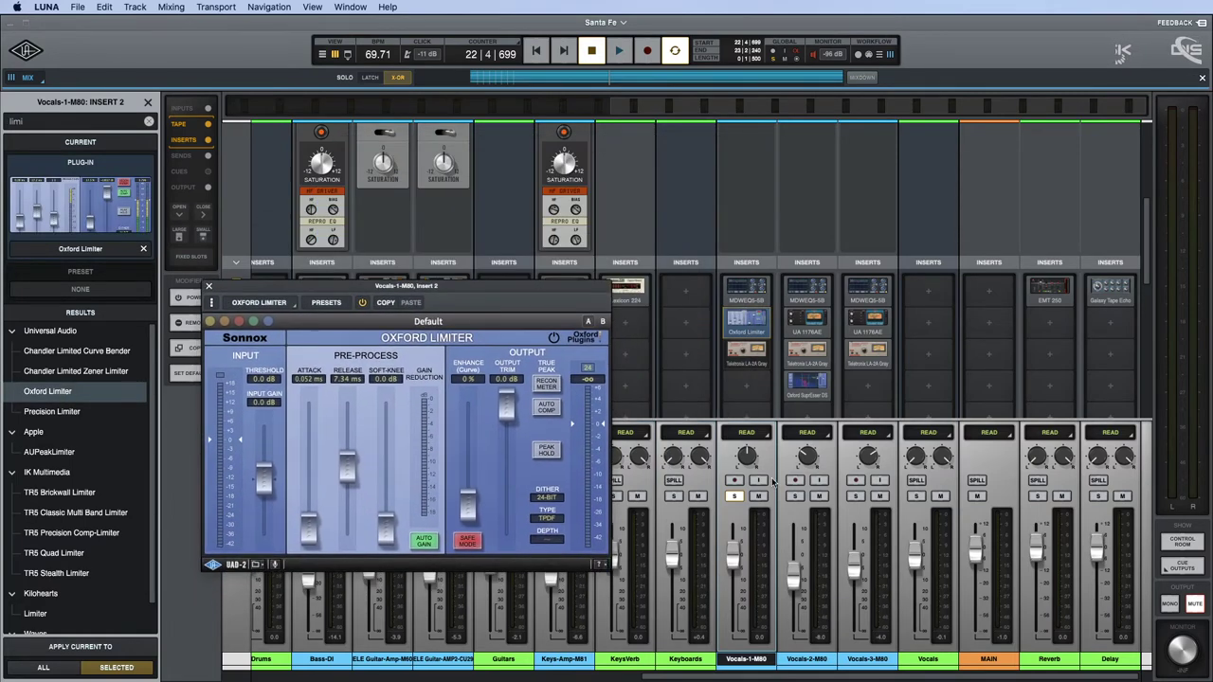
Reset the isolated vocal peak's clip gain to its default in the timeline and return to the mixer.
key("super+equal")
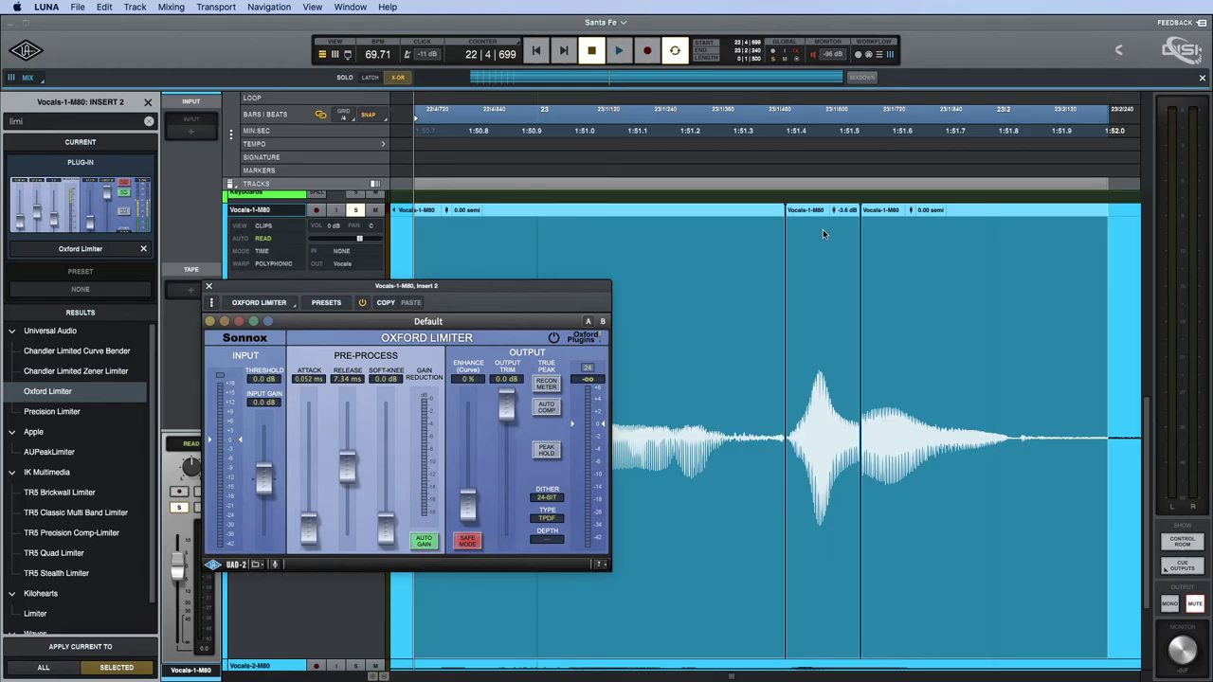
left_click(835, 212)
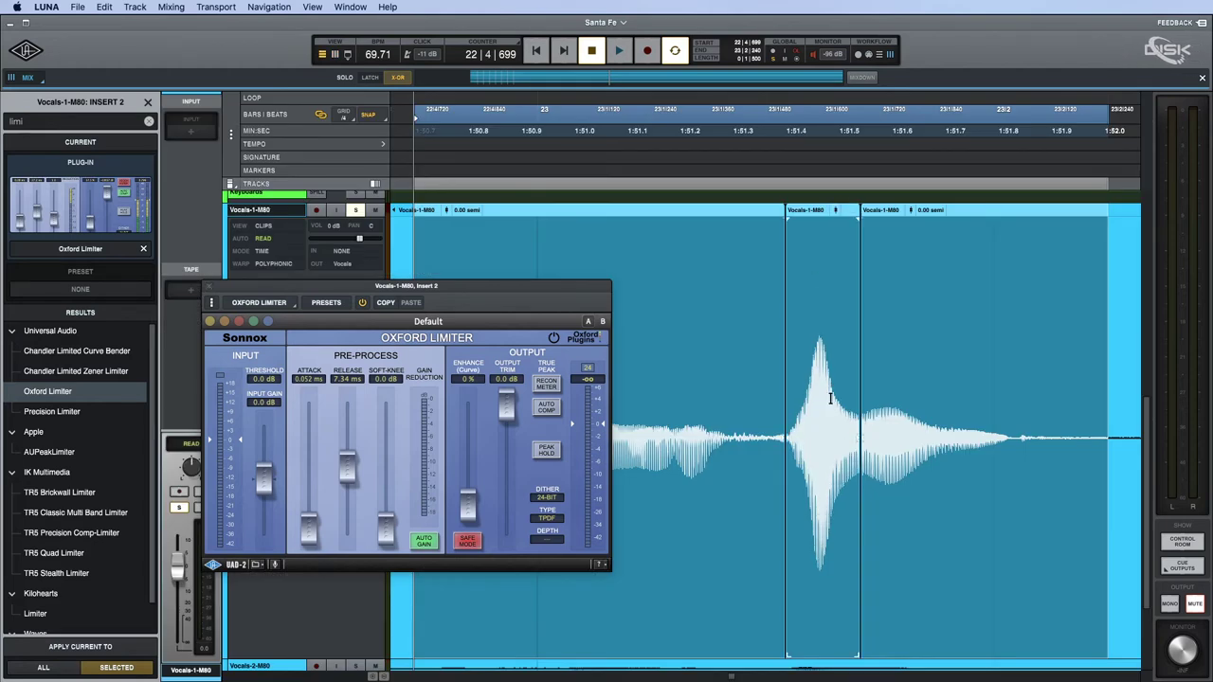
key("super+equal")
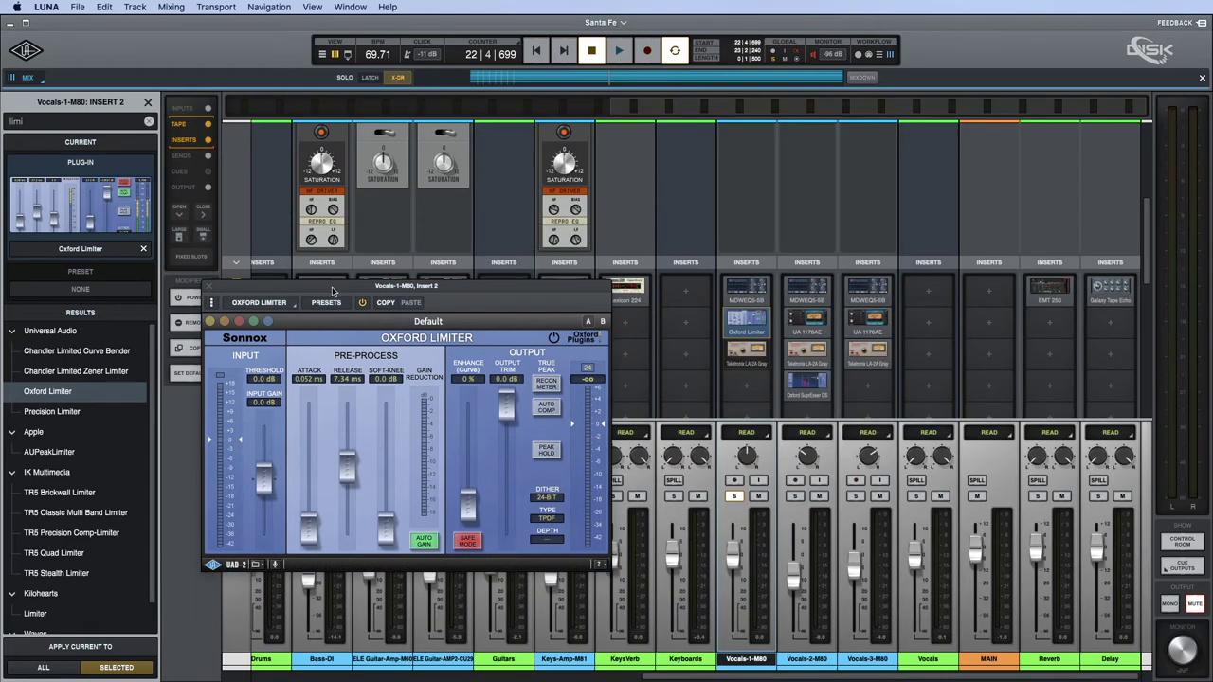
Play the selected phrase through the Oxford Limiter while watching its input meter, then stop playback.
left_click_drag(335, 288, 361, 260)
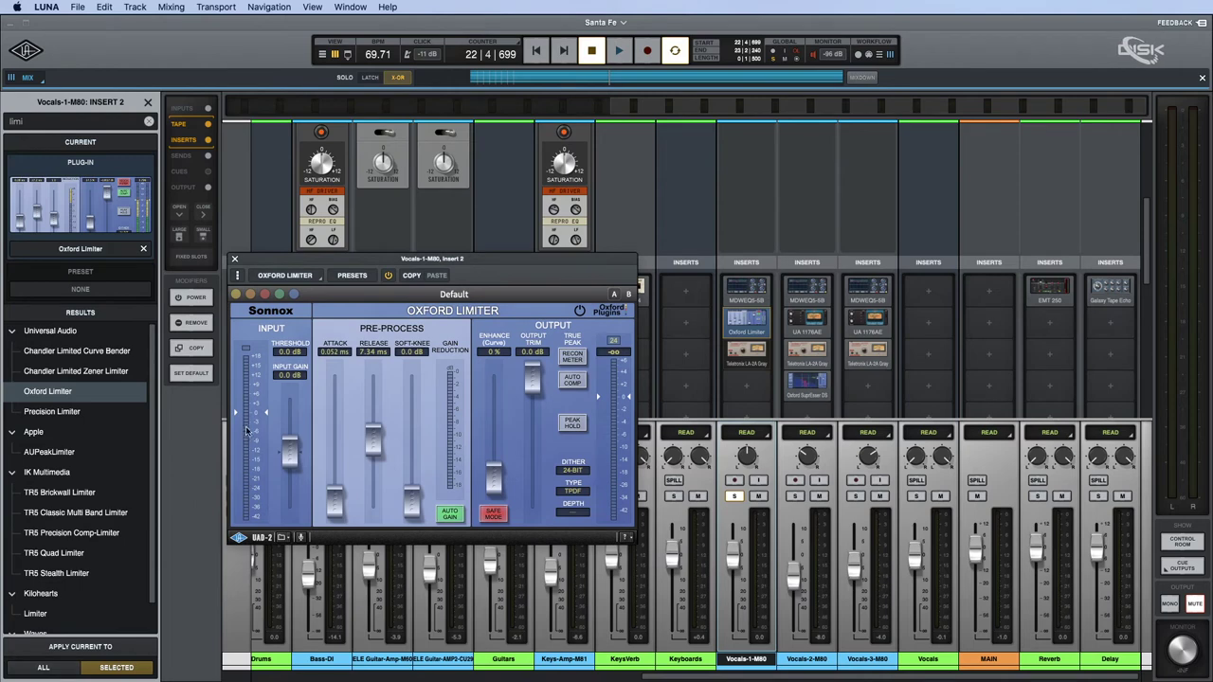
key("space")
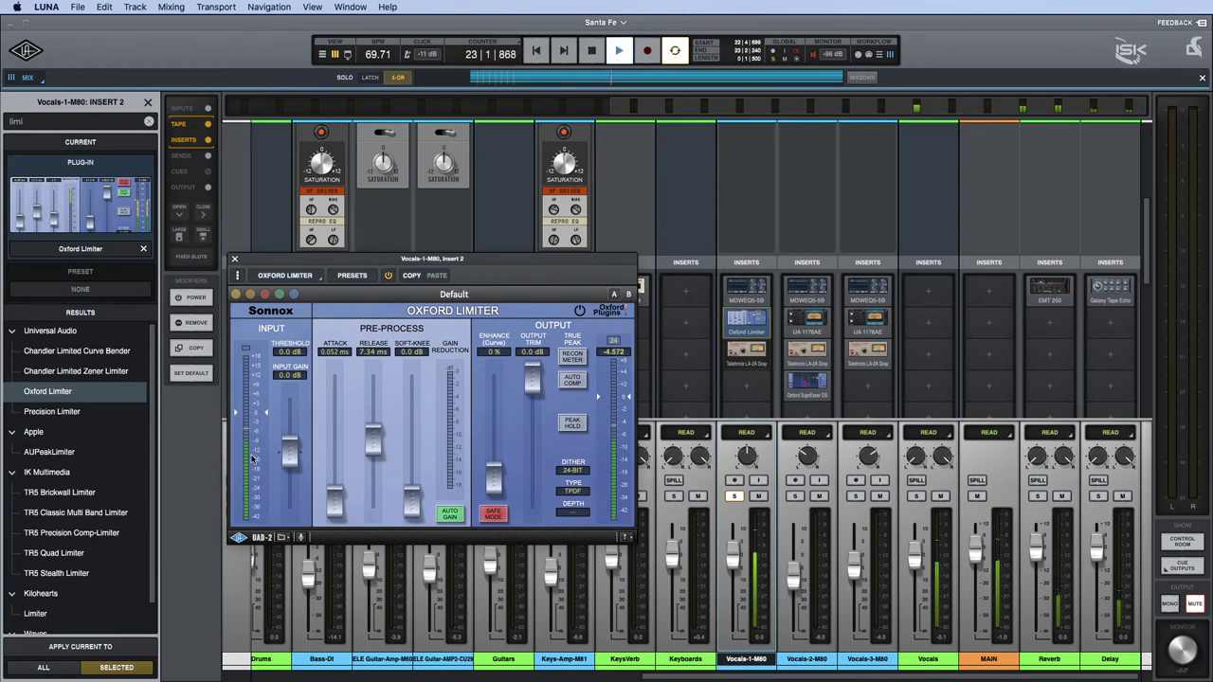
key("space")
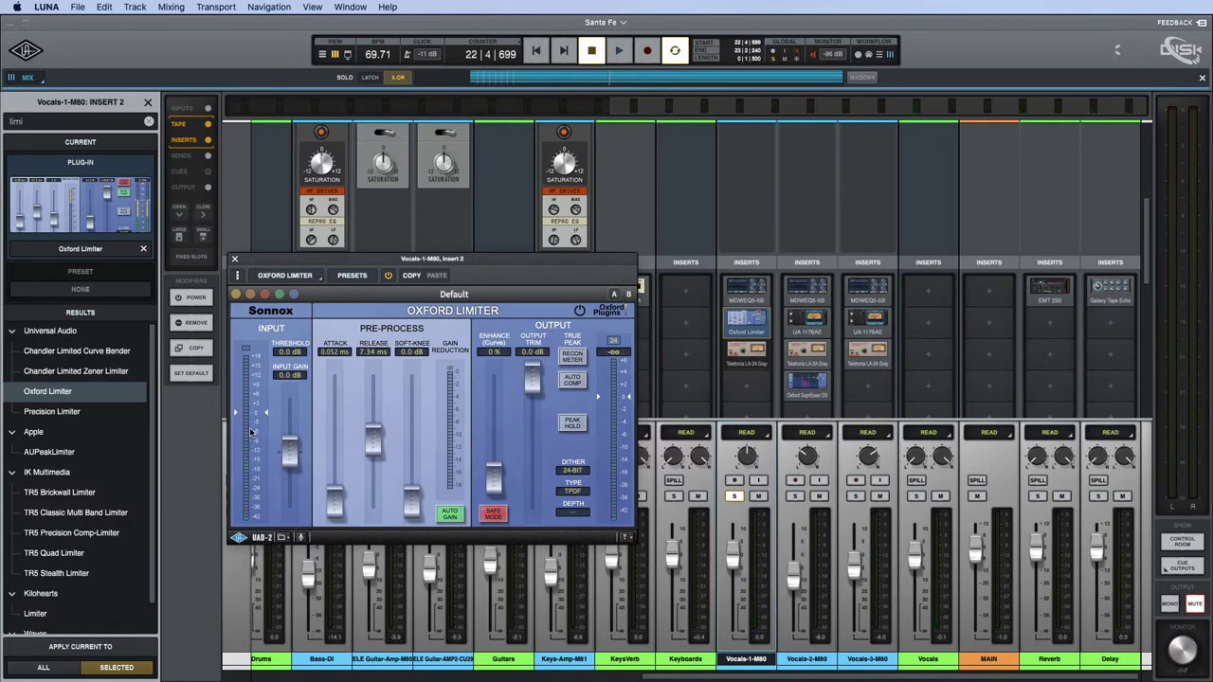
Set the Oxford Limiter's threshold on Vocals-1-M80 to -9.0 dB.
scroll(289, 352, "down", 1)
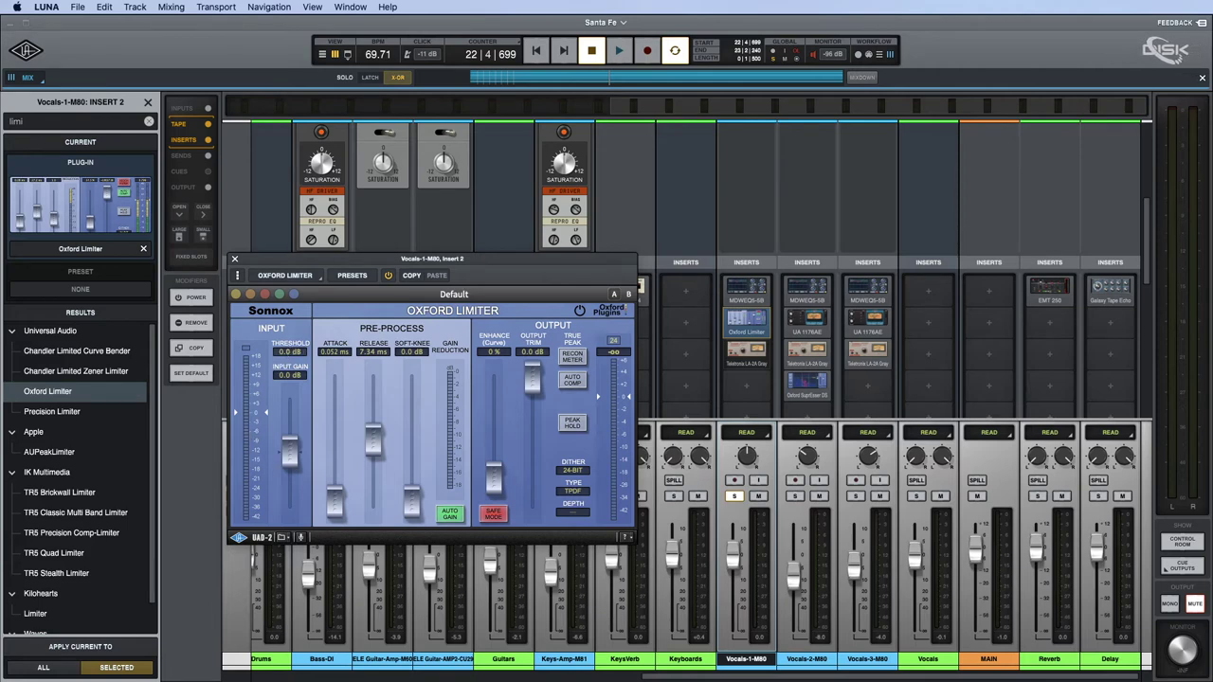
left_click(290, 352)
type("-9.5")
key("Return")
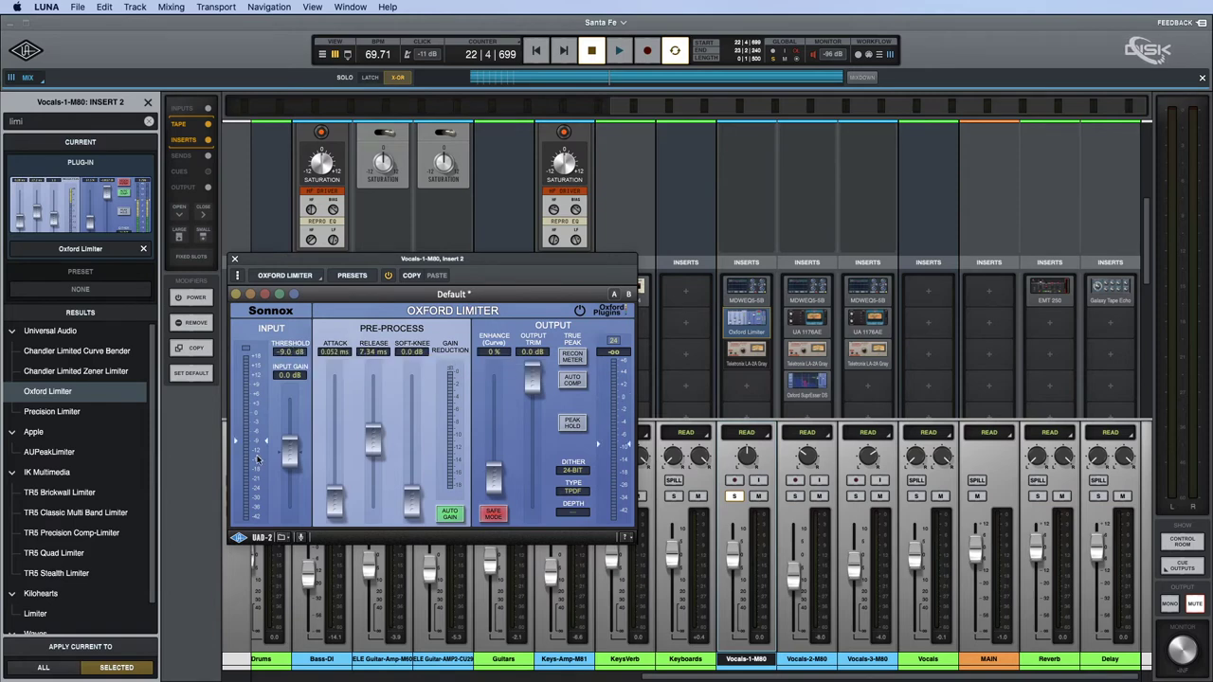
mouse_move(295, 434)
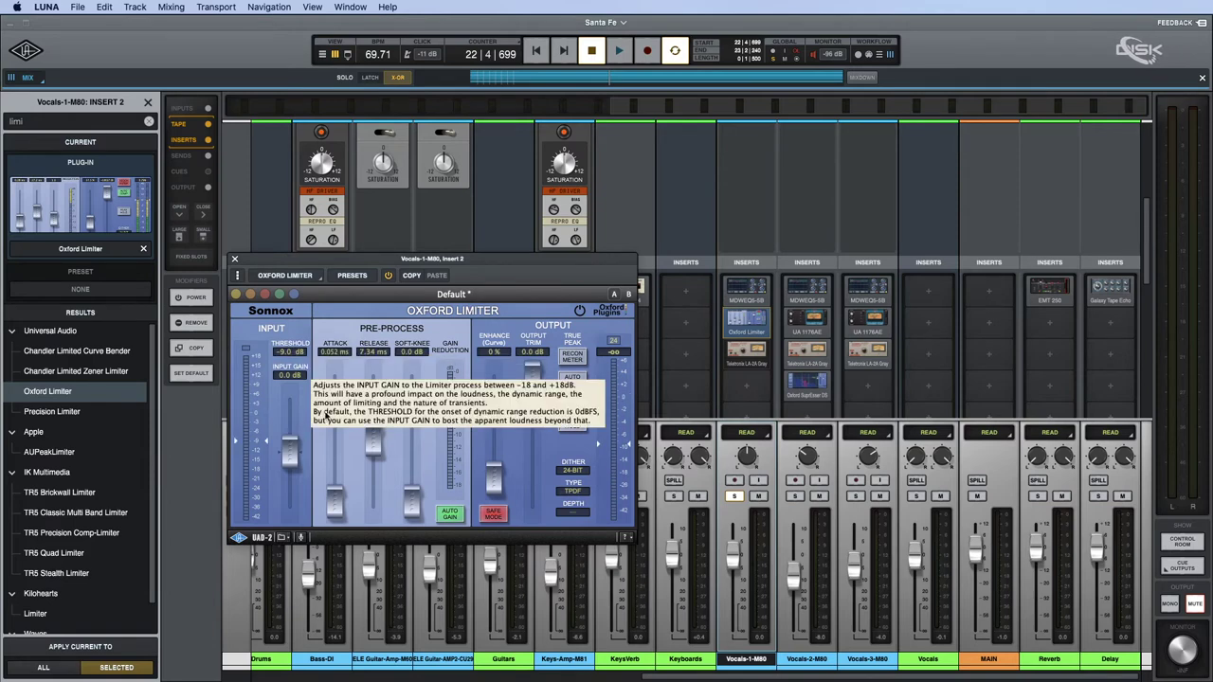
Audition the looped phrase on Vocals-1-M80 with the Oxford Limiter bypassed and with it engaged to compare the peaks on the channel meter.
mouse_move(756, 368)
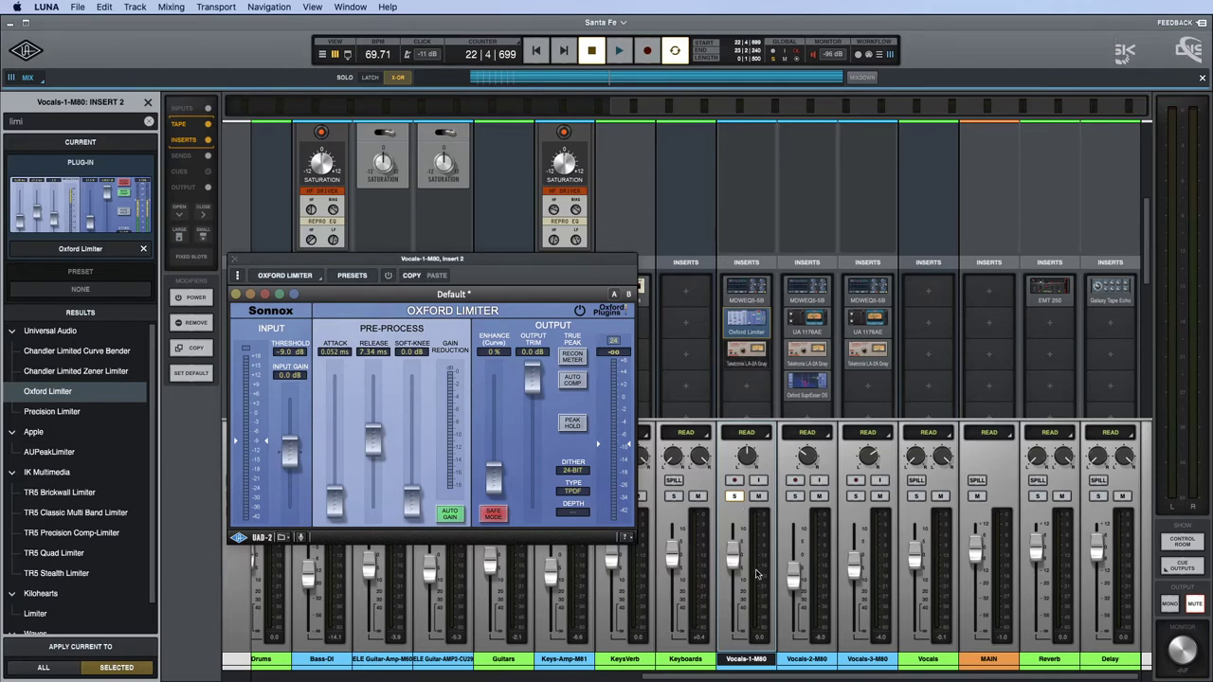
key("space")
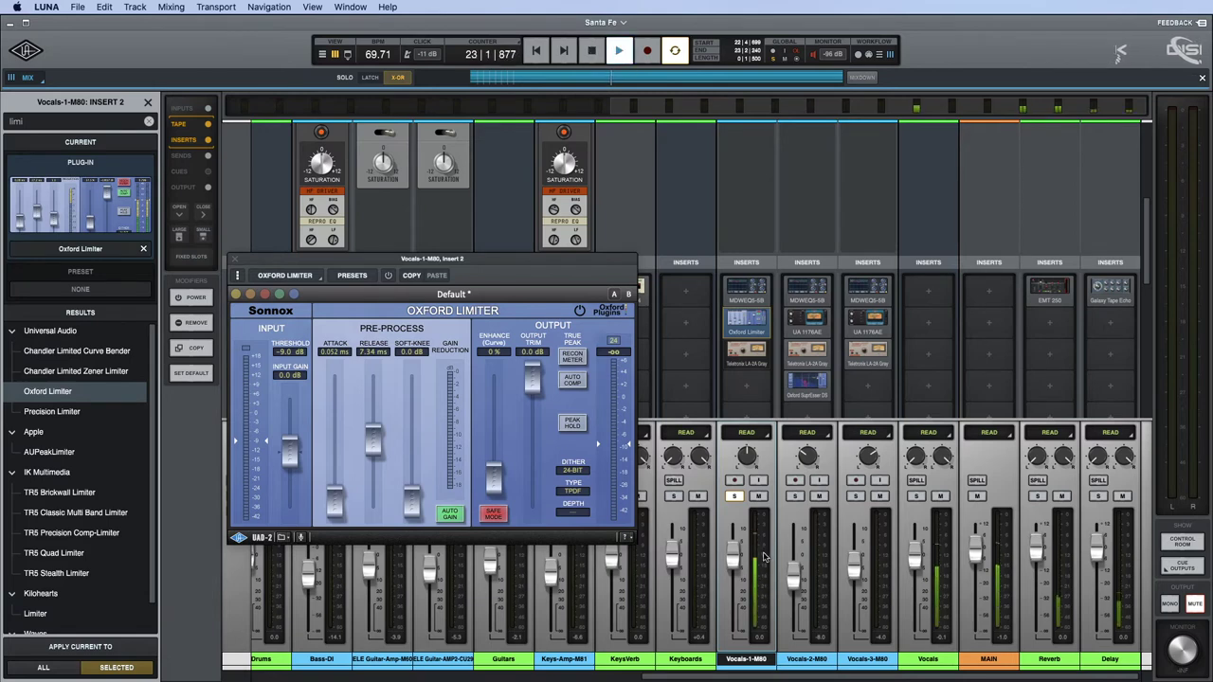
key("space")
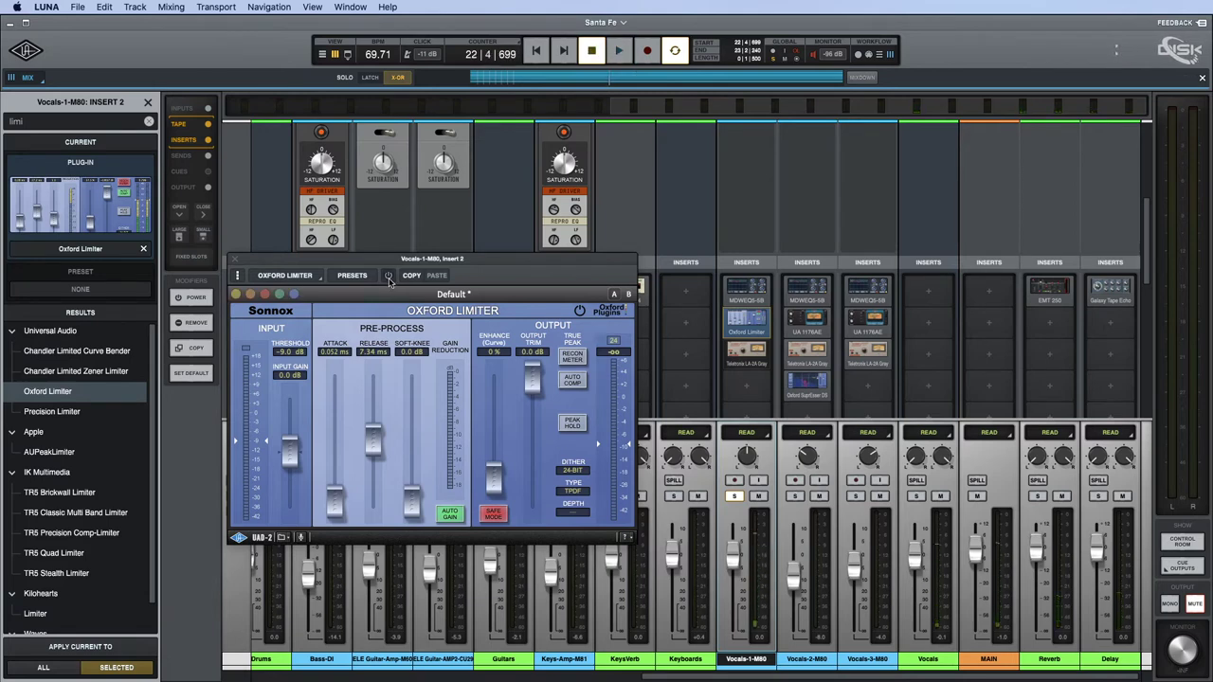
key("space")
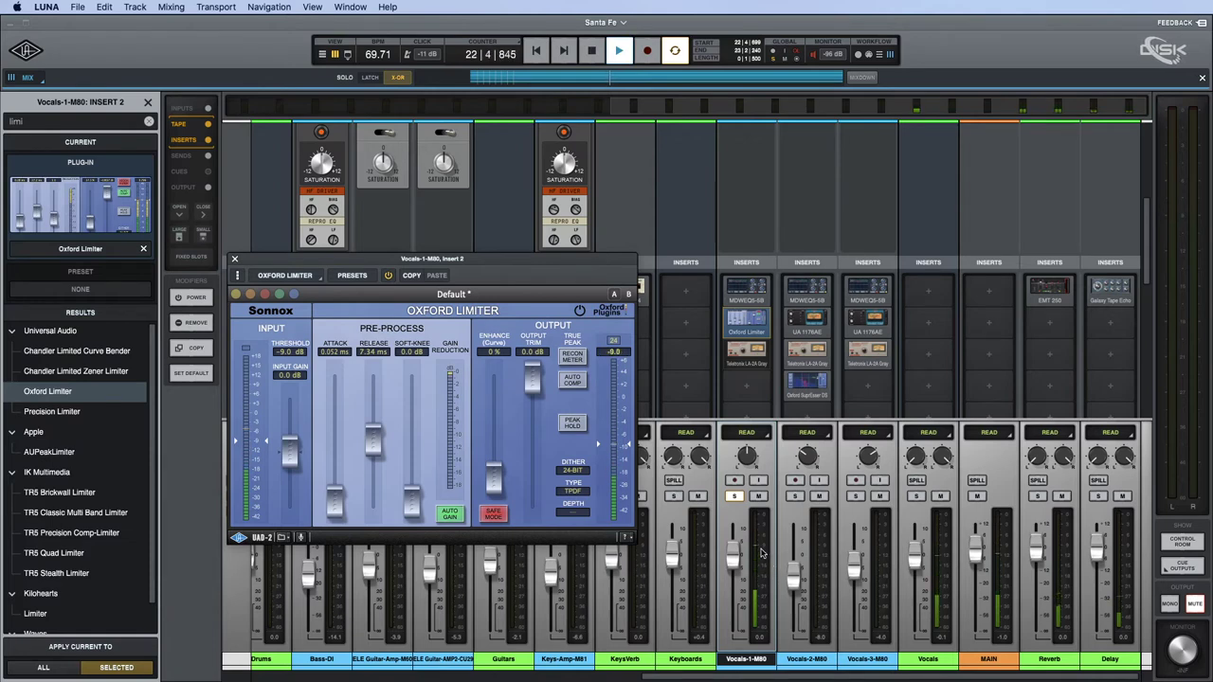
key("space")
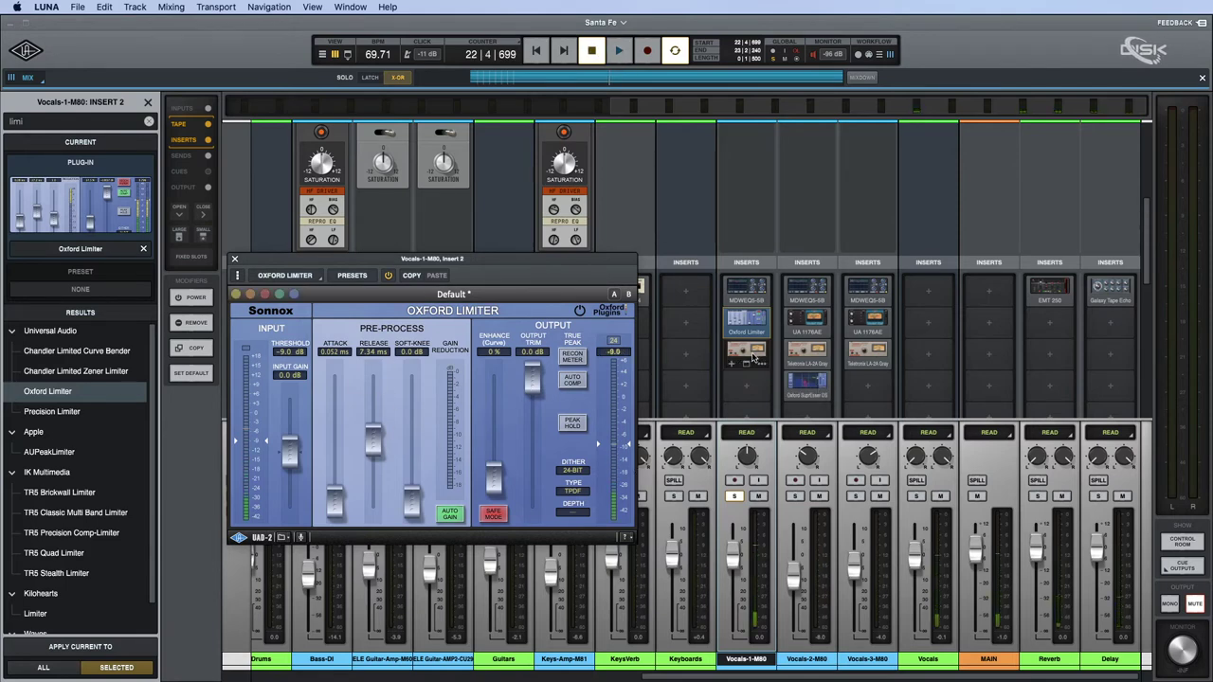
key("space")
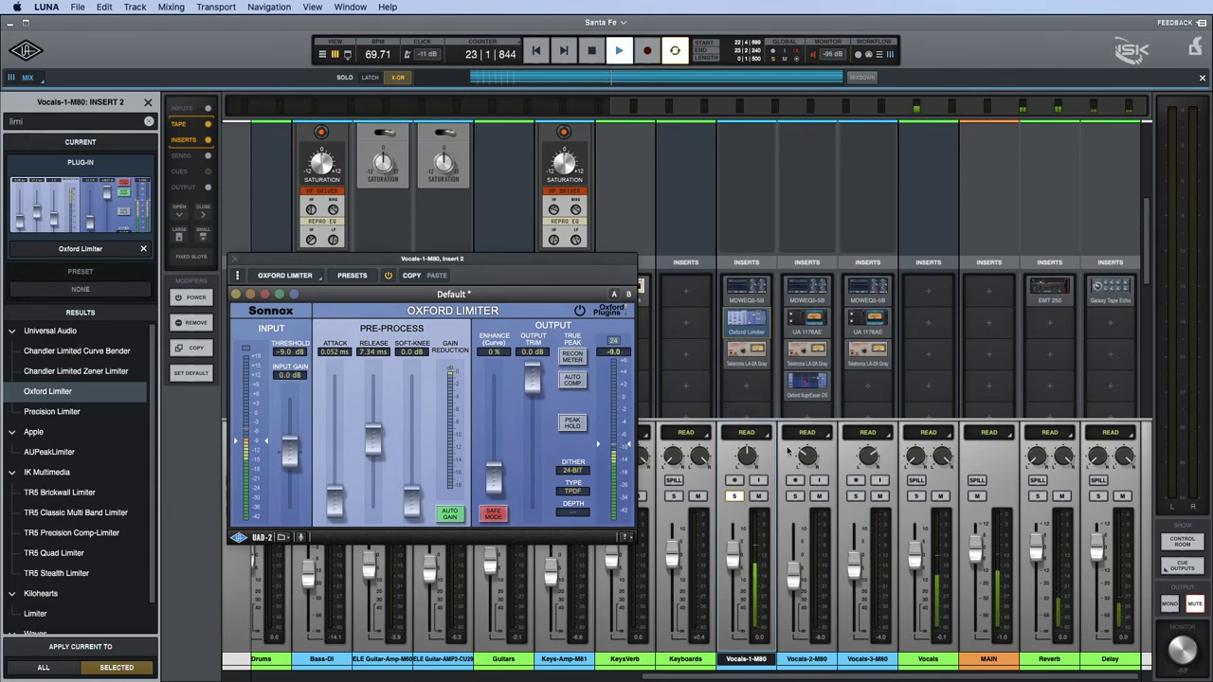
key("space")
Check the Teletronix LA-2A Gray on Vocals-1-M80 during playback, and close both open plug-in windows.
left_click(751, 351)
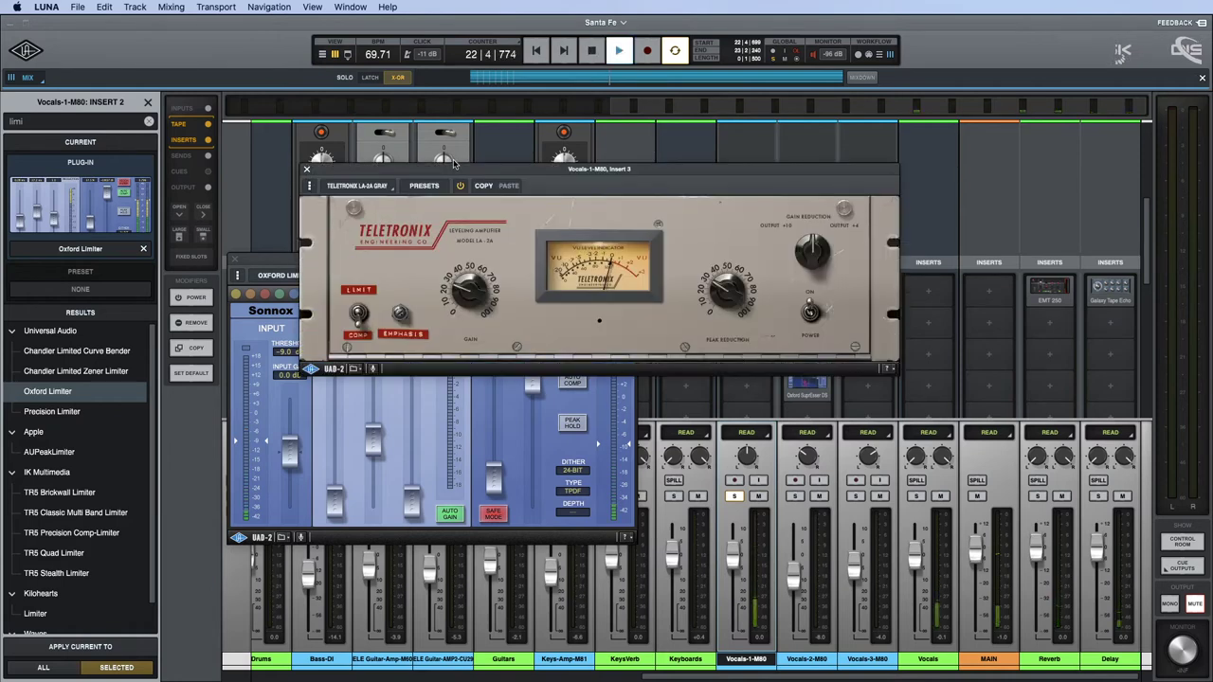
left_click(307, 169)
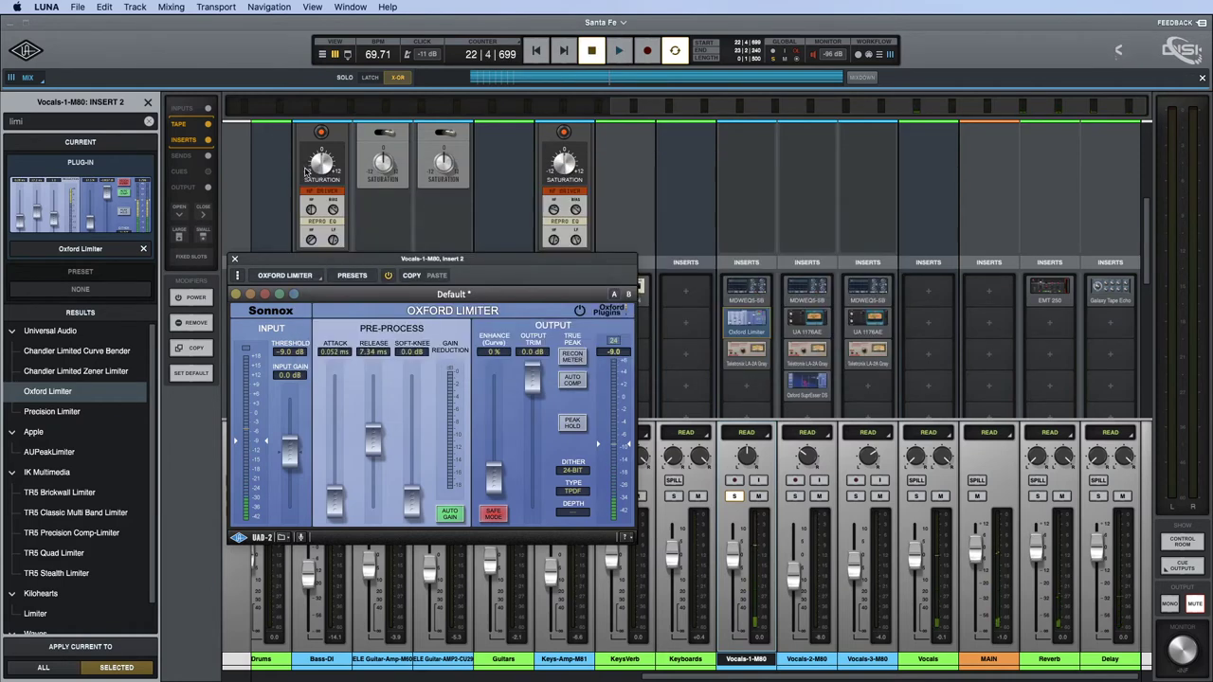
left_click(236, 260)
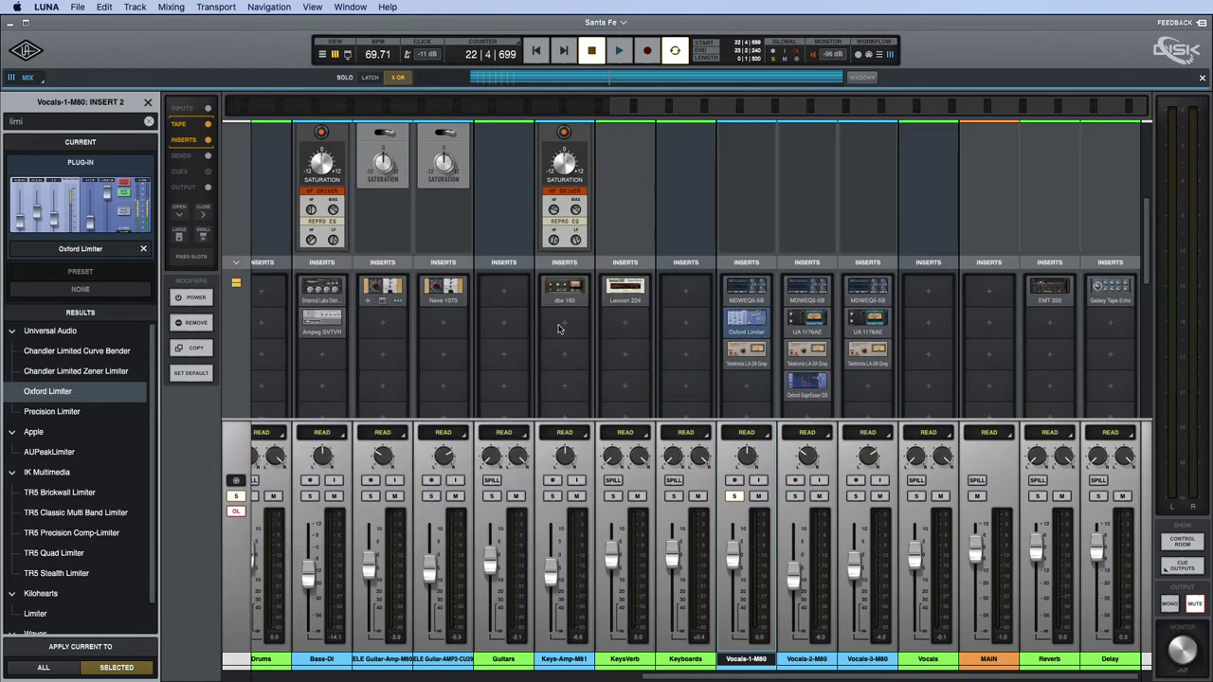
Copy the Oxford SuprEsser DS from Vocals-2-M80 to insert 4 of Vocals-1-M80 and move its opened window up clear of the faders.
left_click_drag(806, 383, 747, 384)
left_click(756, 385)
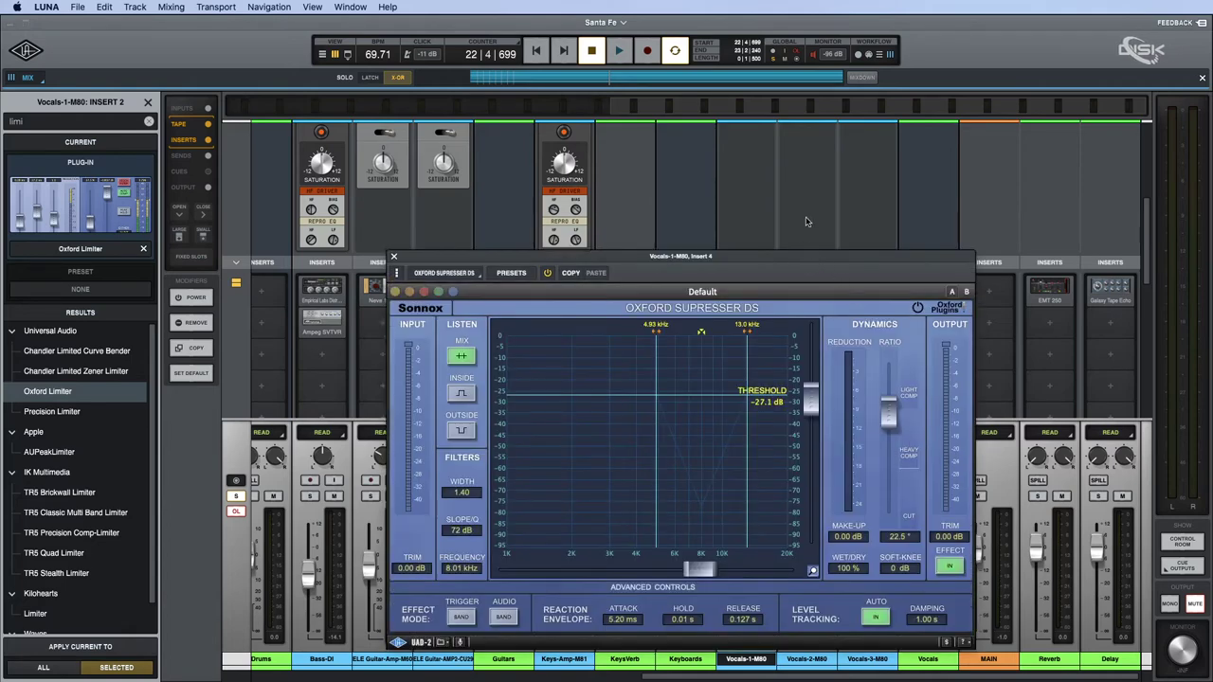
left_click_drag(801, 255, 811, 141)
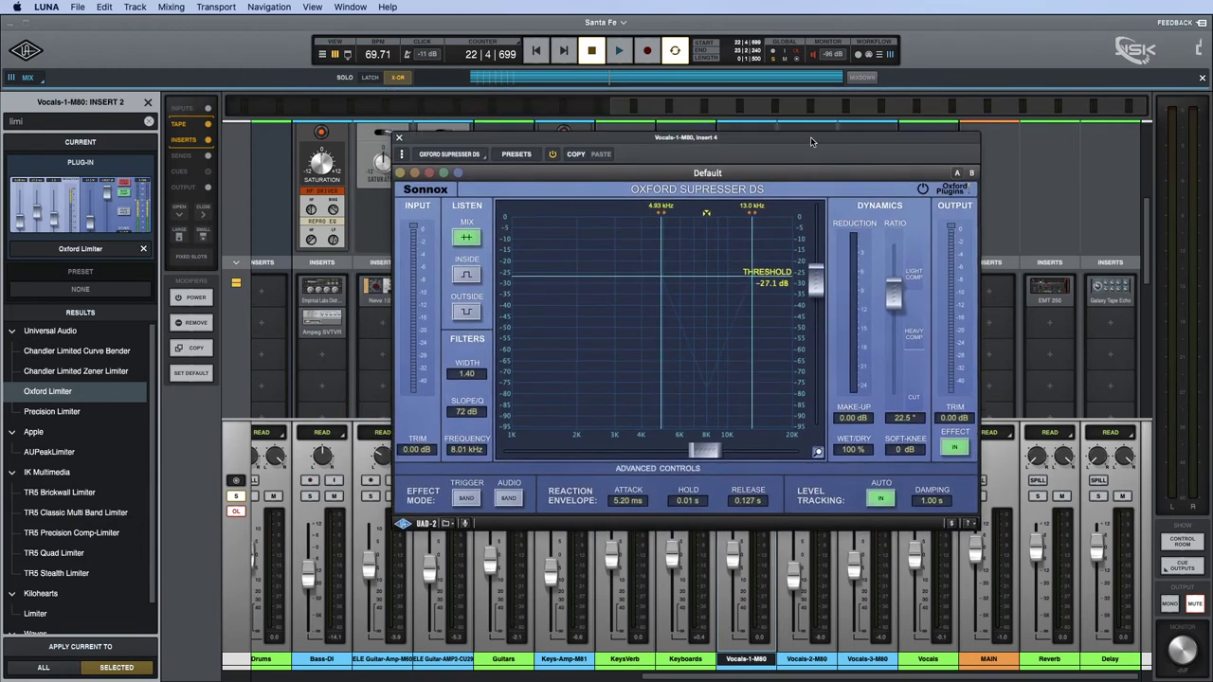
Tune the Oxford SuprEsser DS on Vocals-1-M80 to 9.51 kHz with a -20.1 dB threshold while auditioning the phrase, and close its window.
key("space")
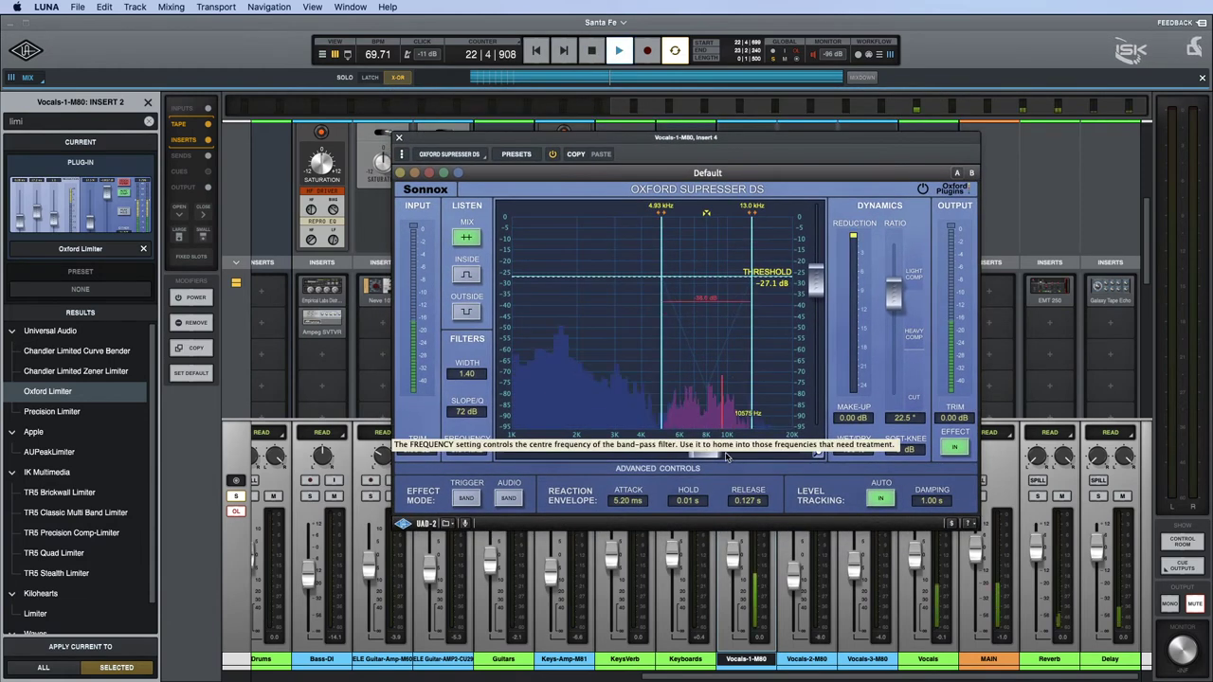
left_click_drag(710, 455, 727, 451)
left_click_drag(813, 281, 805, 256)
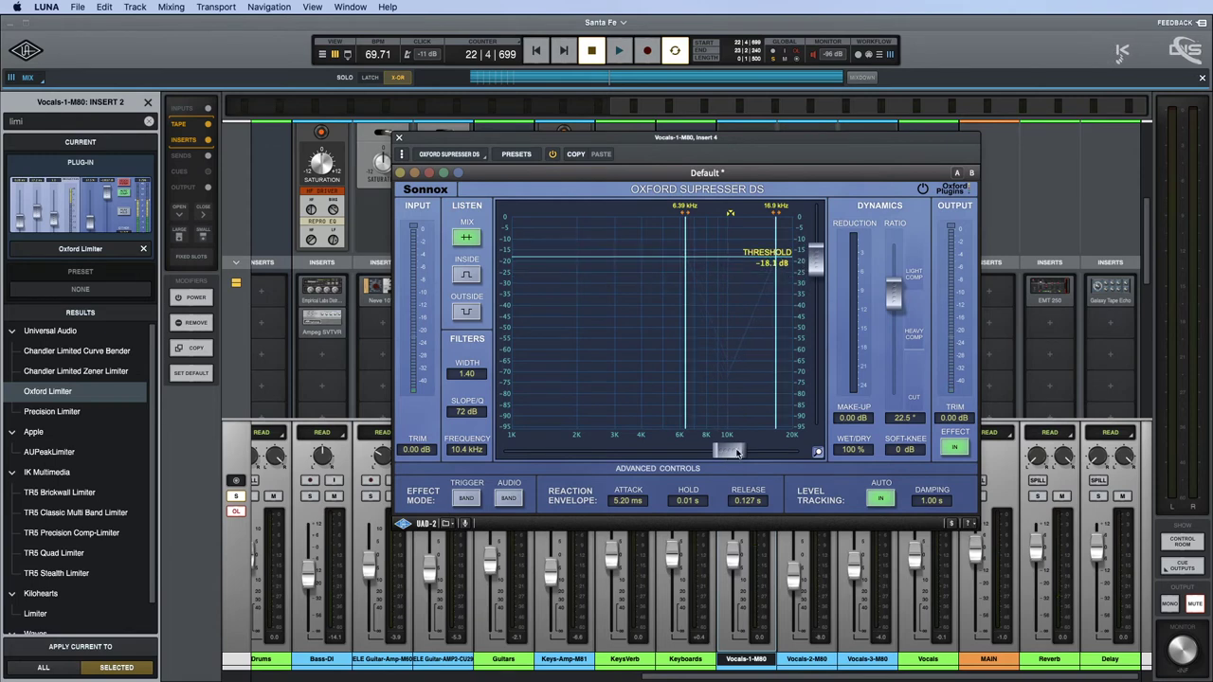
left_click_drag(737, 453, 730, 455)
key("space")
key("space")
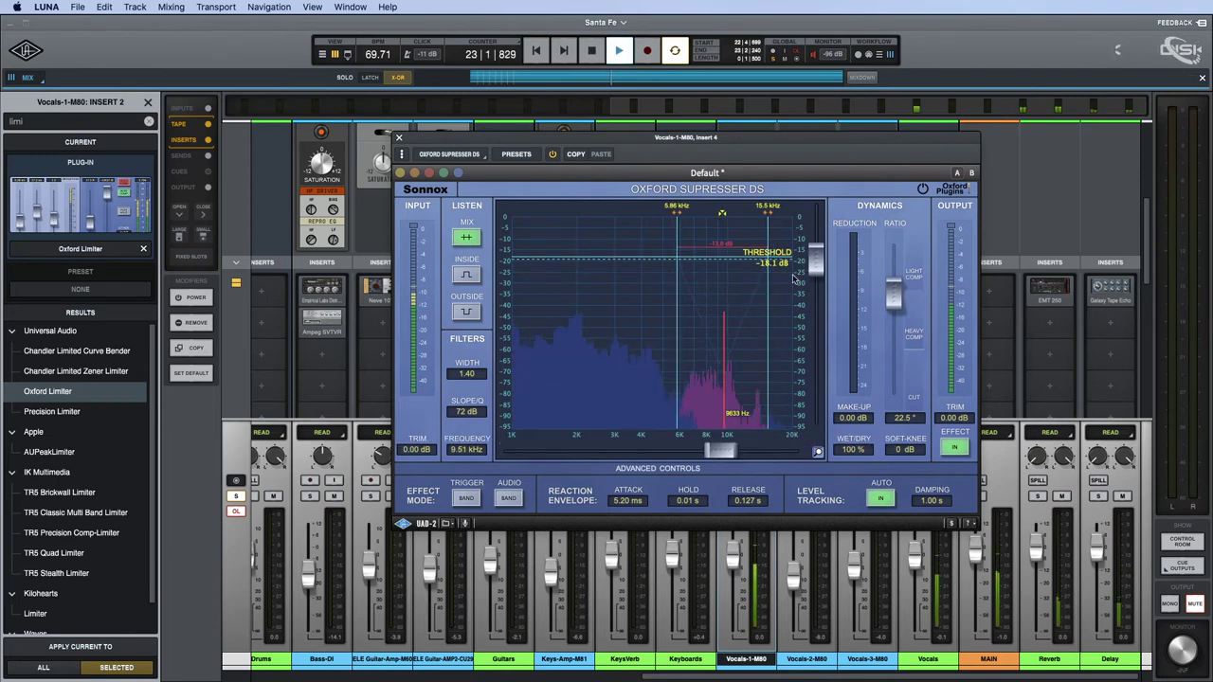
left_click_drag(814, 265, 817, 270)
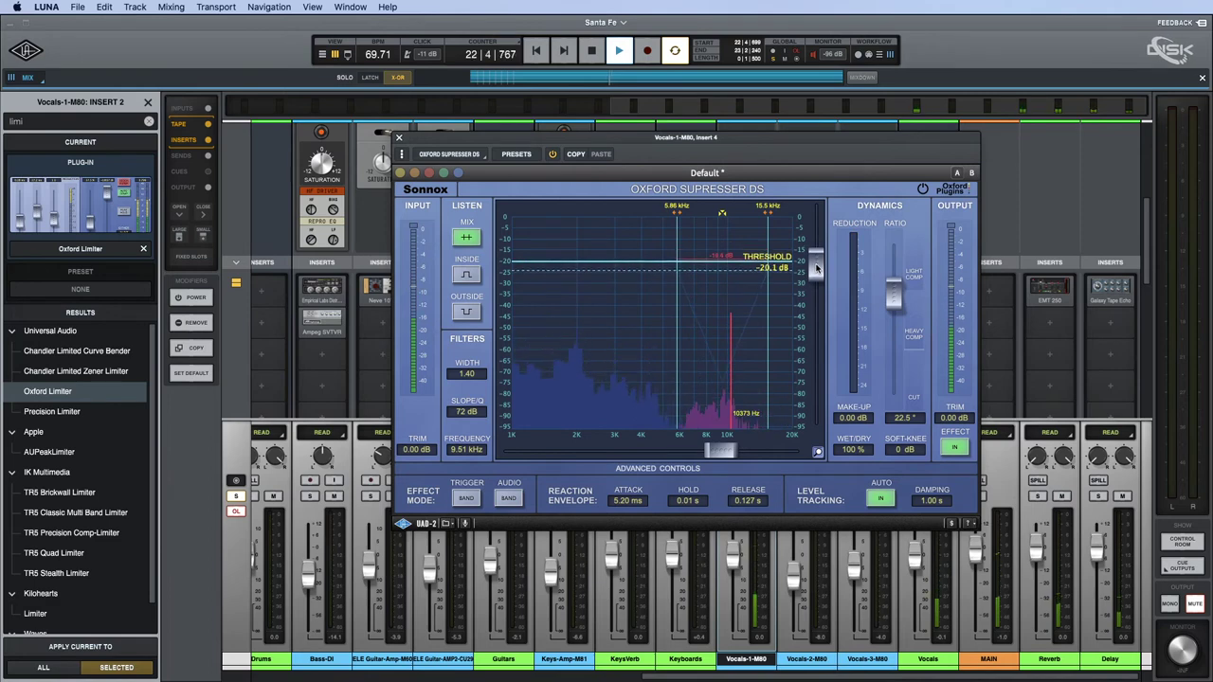
key("space")
left_click(399, 138)
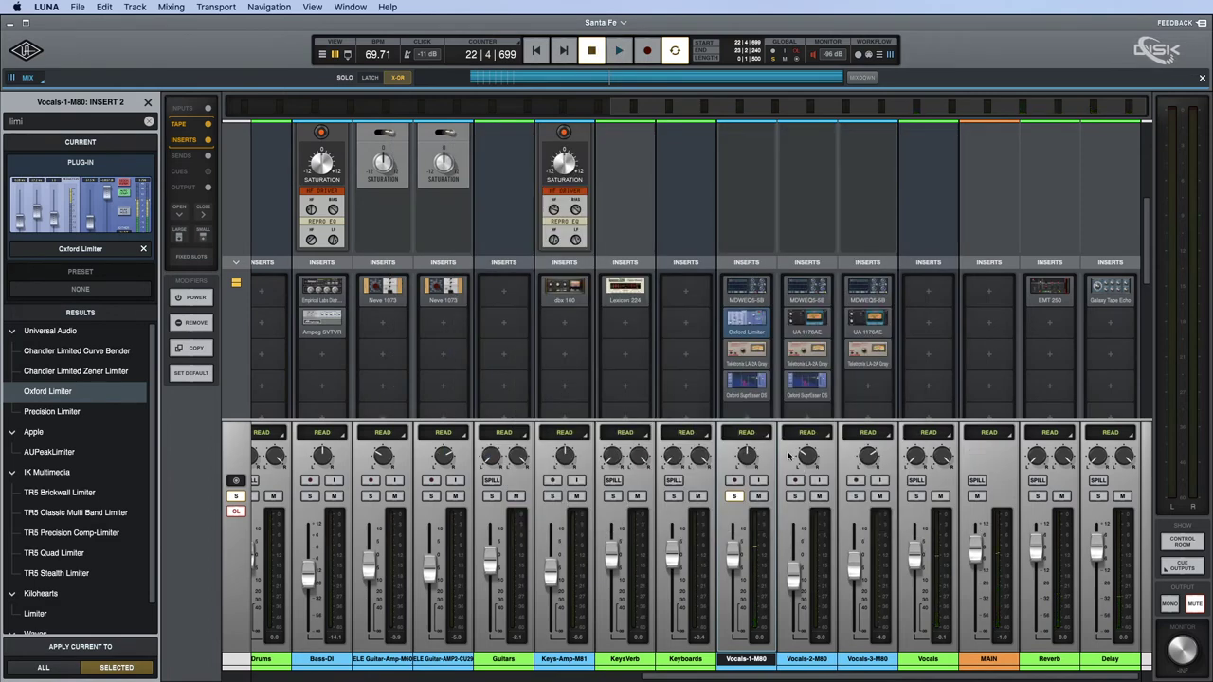
Replace the Oxford Limiter in insert 2 of Vocals-1-M80 with the UA 1176LN Rev E and play the phrase with its window clear of the channels.
left_click(761, 334)
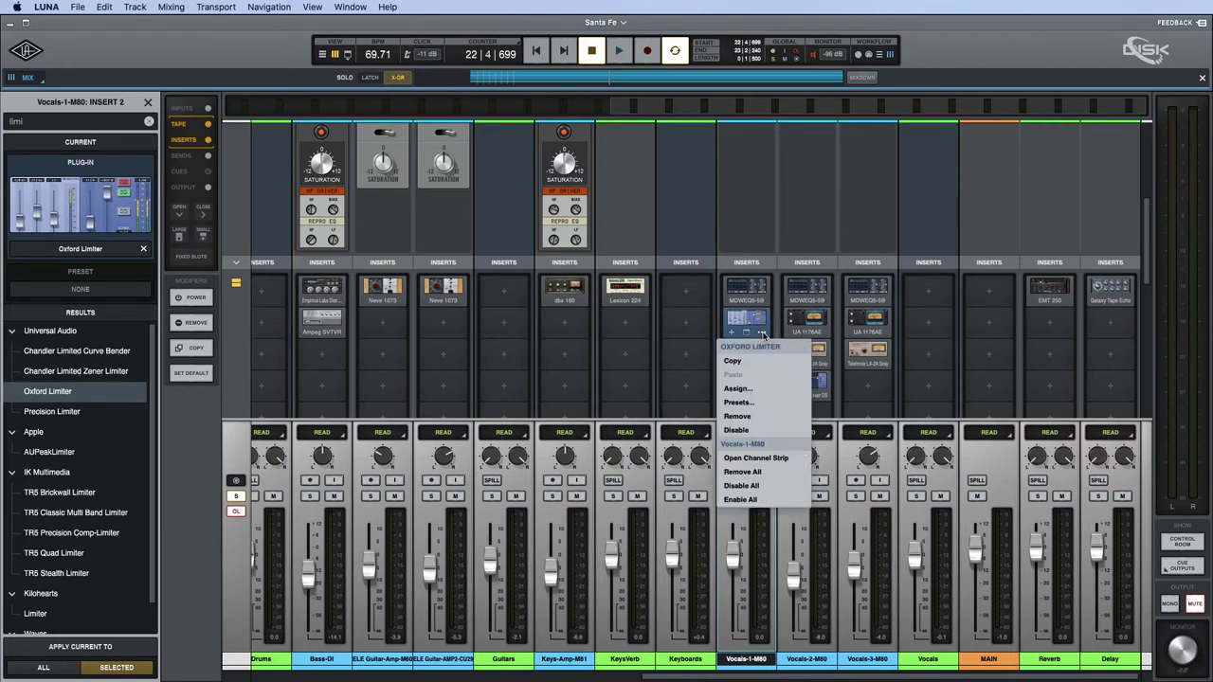
left_click(747, 418)
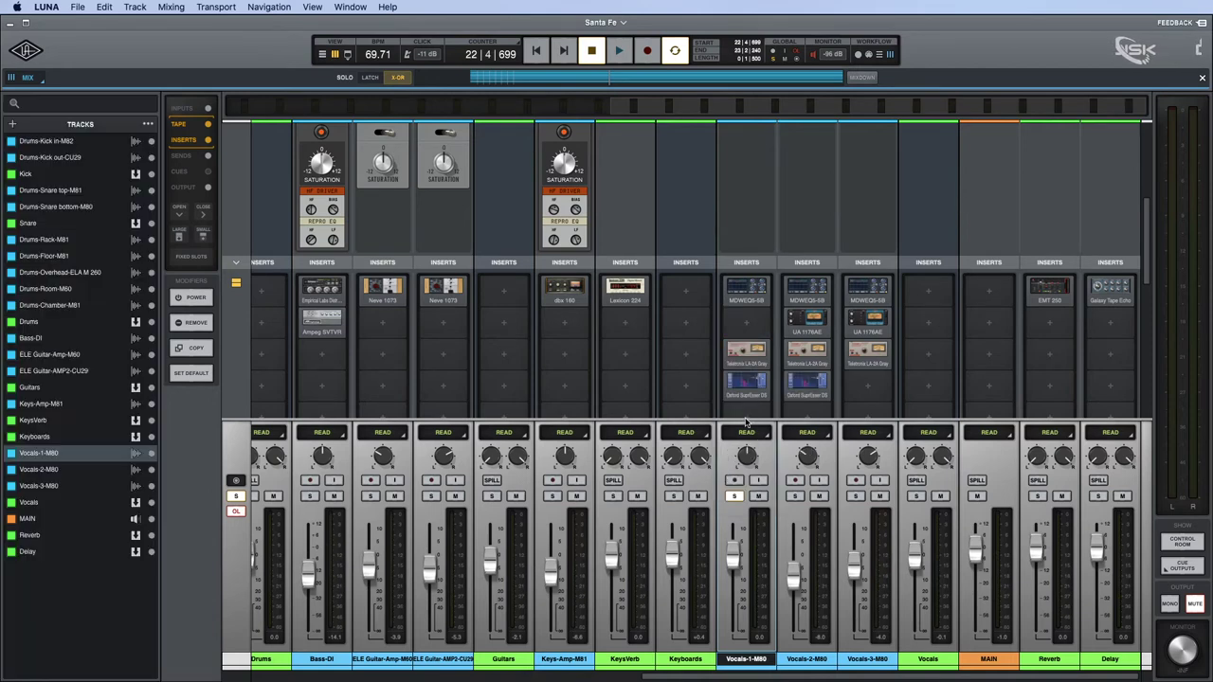
left_click(745, 325)
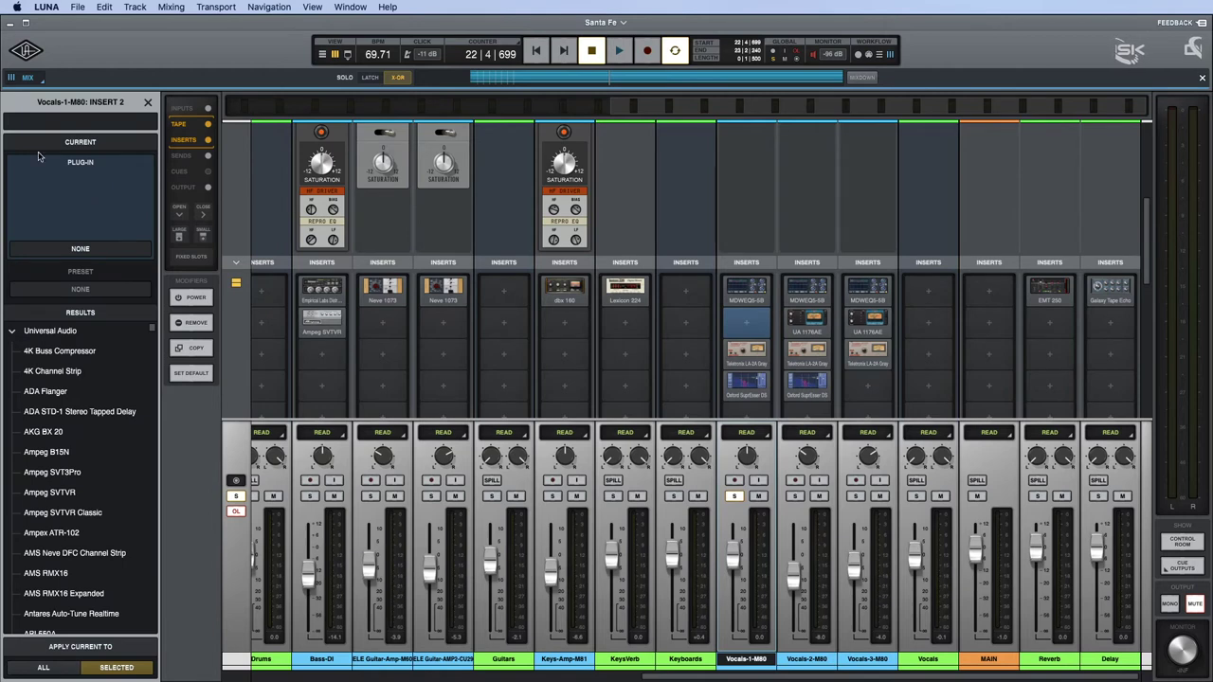
type("1176")
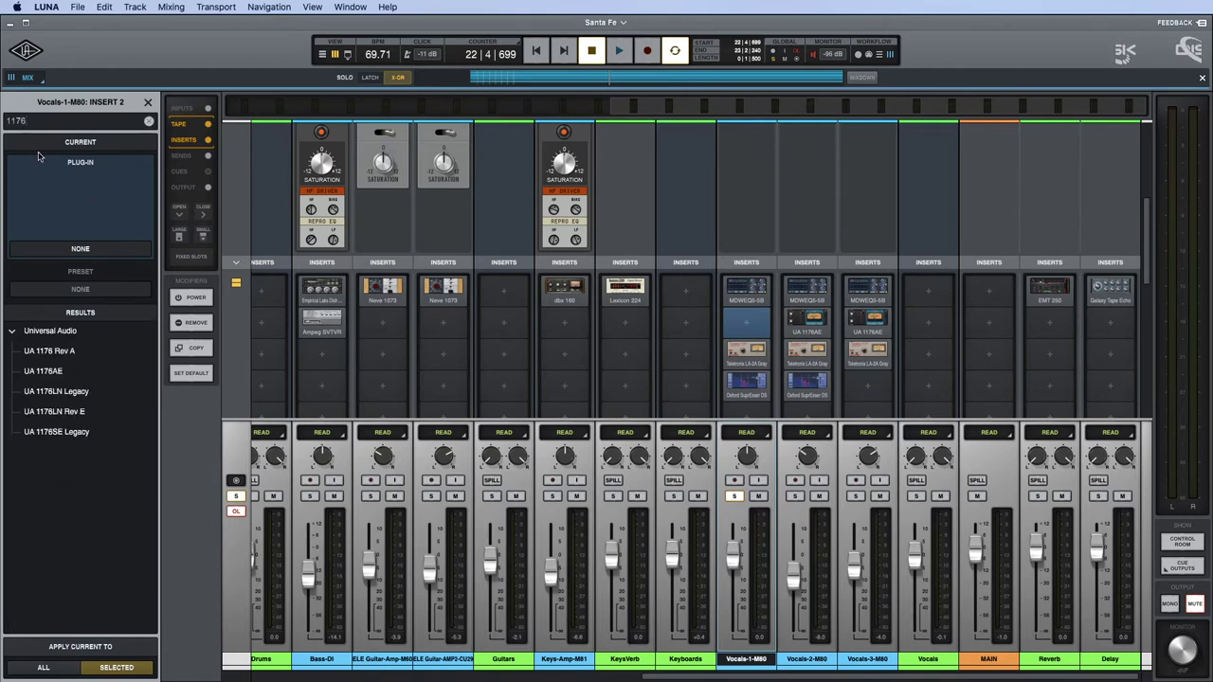
left_click(52, 416)
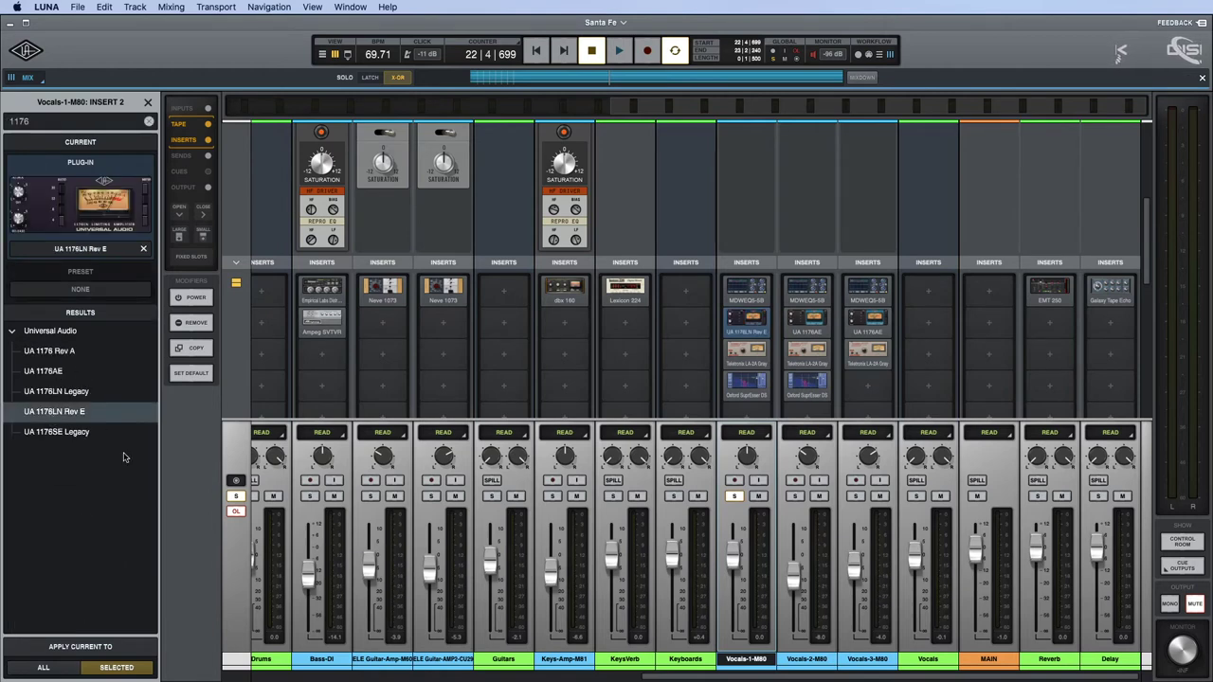
left_click_drag(692, 269, 844, 440)
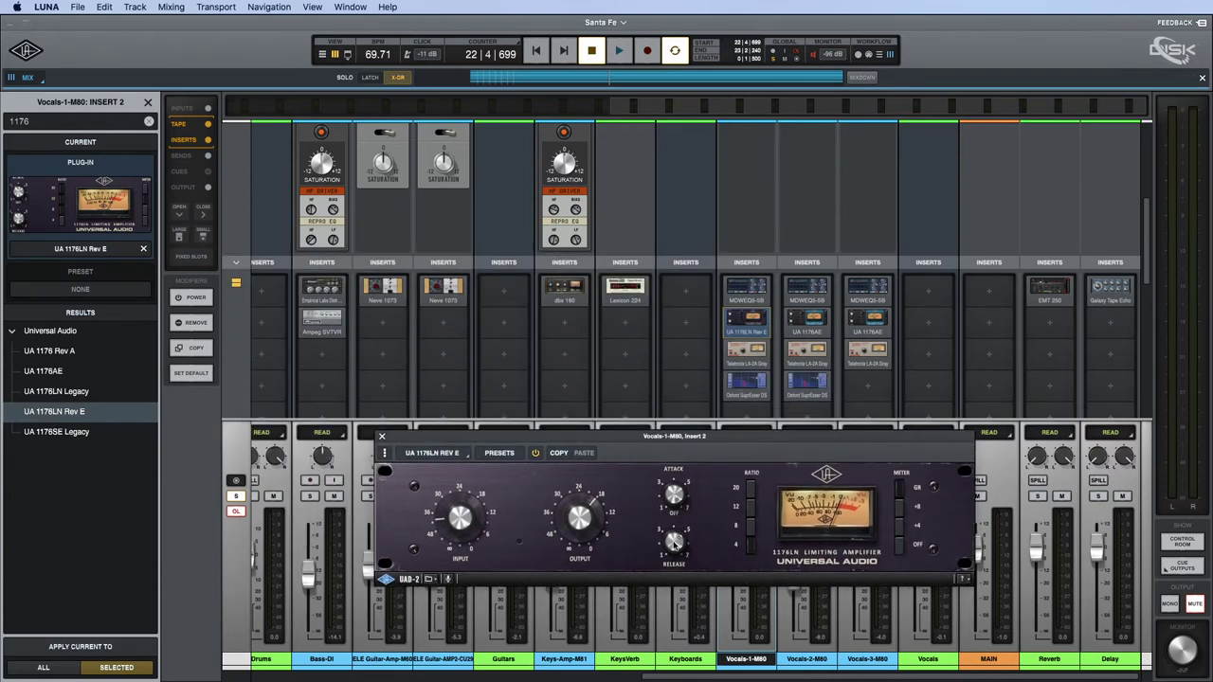
key("space")
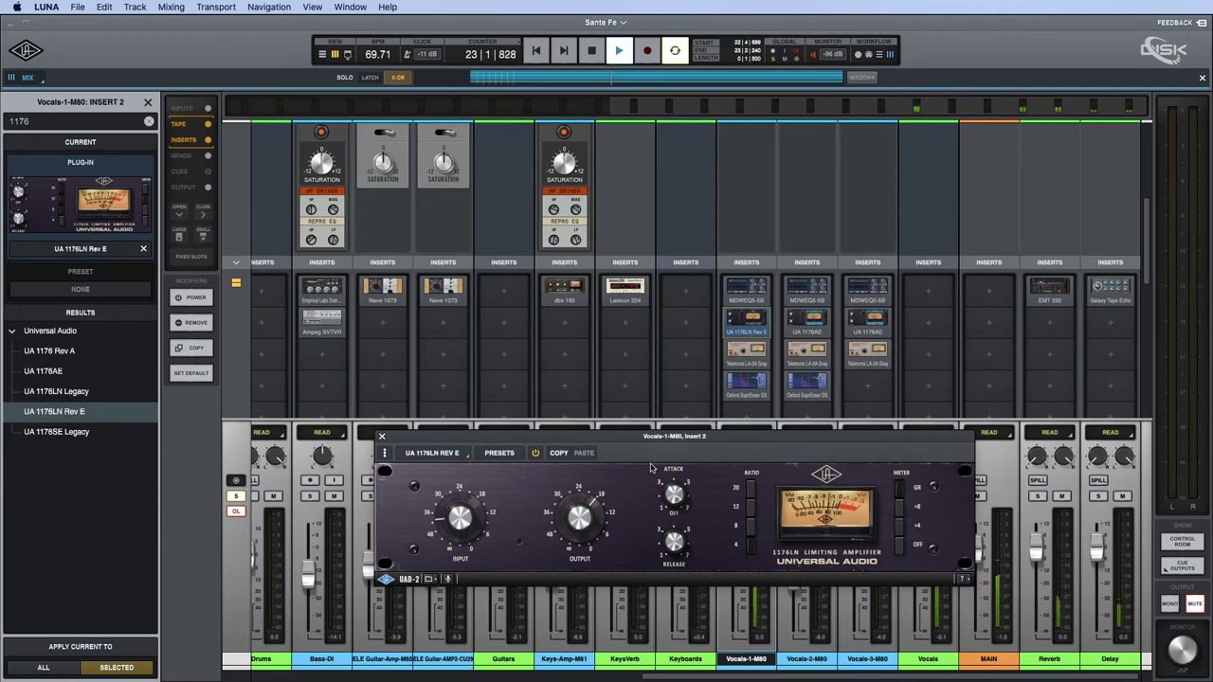
left_click_drag(763, 438, 627, 133)
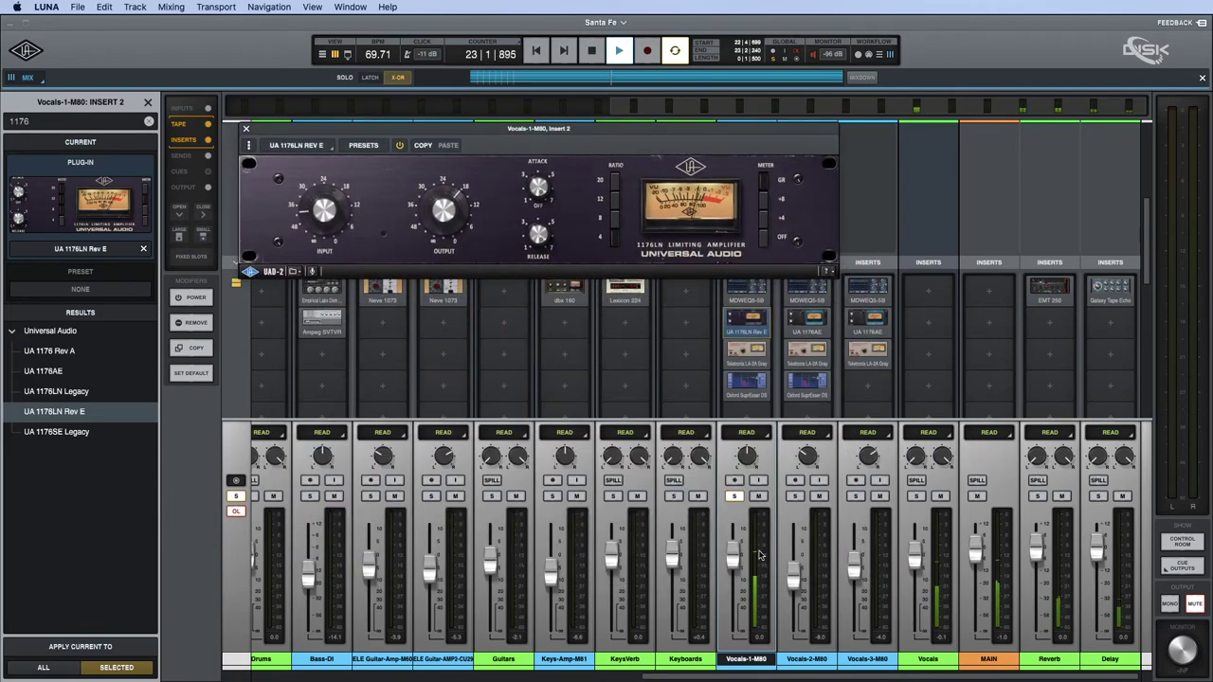
Set the Oxford SuprEsser DS on Vocals-1-M80 to a 19.6° ratio, -16.2 dB threshold and 9.26 kHz frequency, stop playback and close both plug-in windows.
left_click(747, 398)
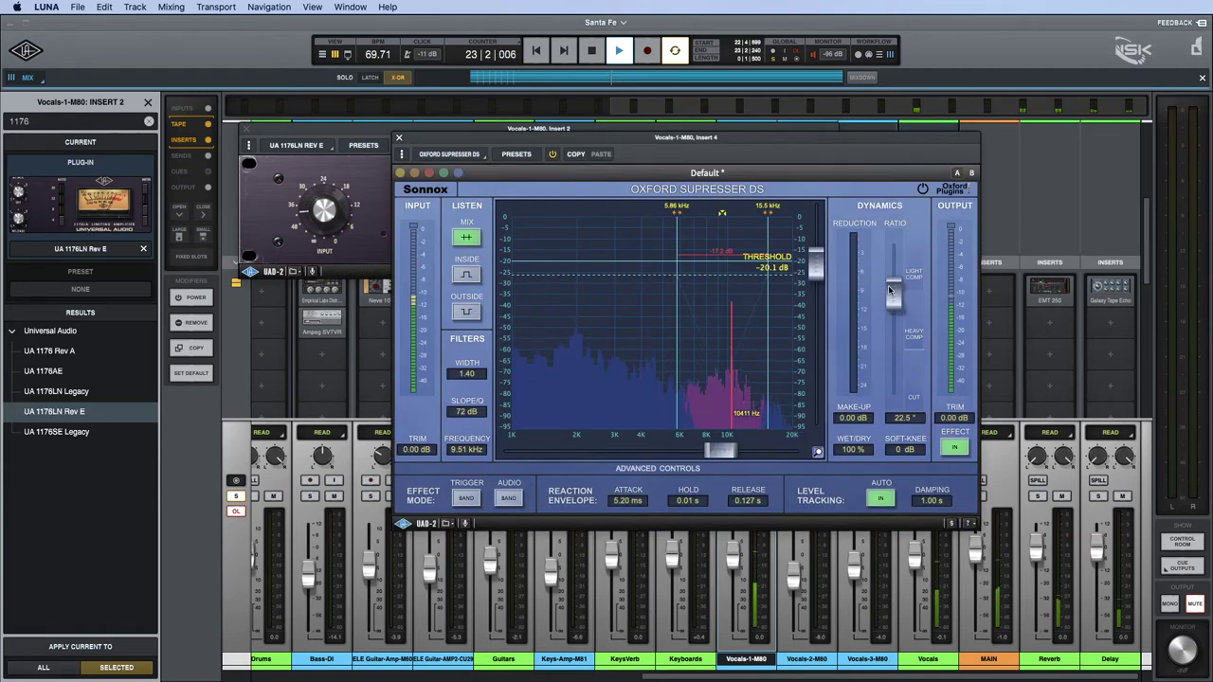
left_click_drag(893, 295, 894, 305)
left_click_drag(817, 271, 820, 260)
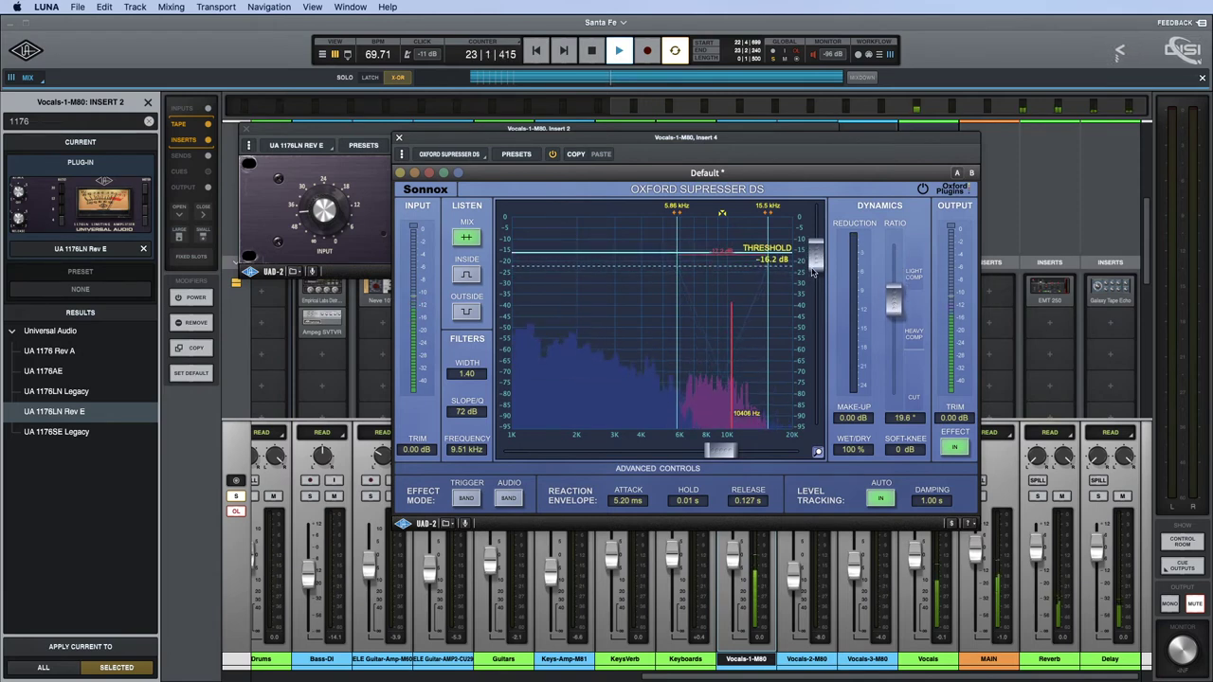
left_click_drag(717, 455, 714, 456)
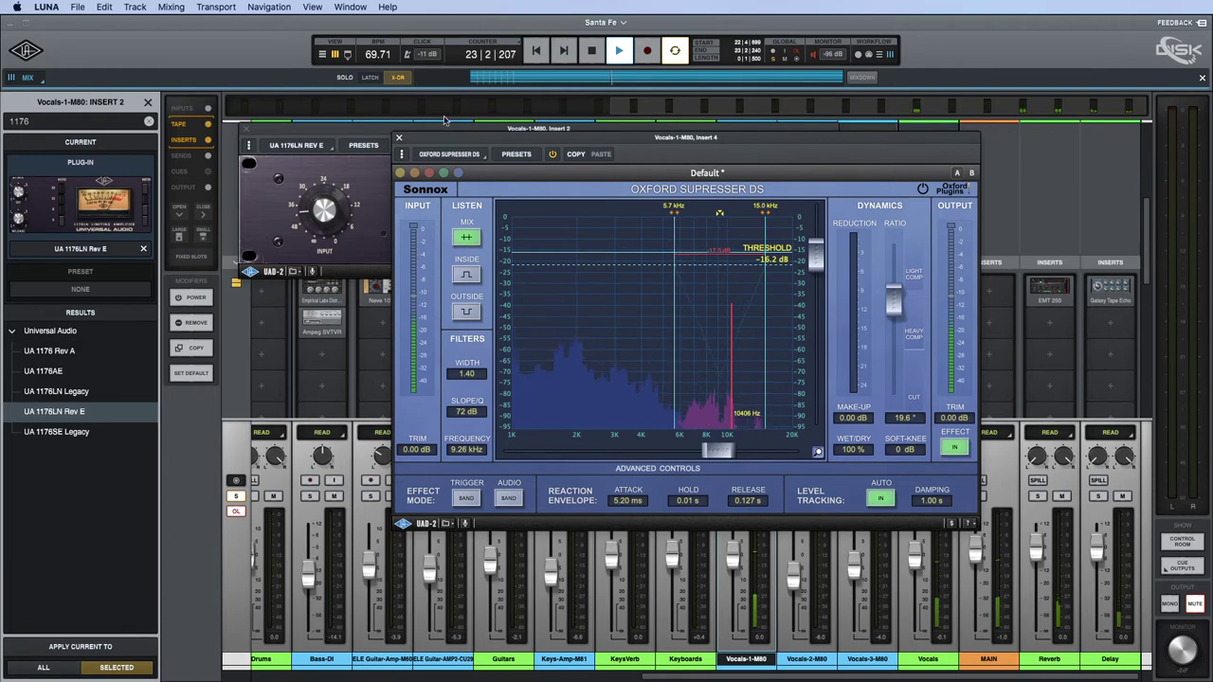
key("space")
left_click(398, 137)
left_click(246, 130)
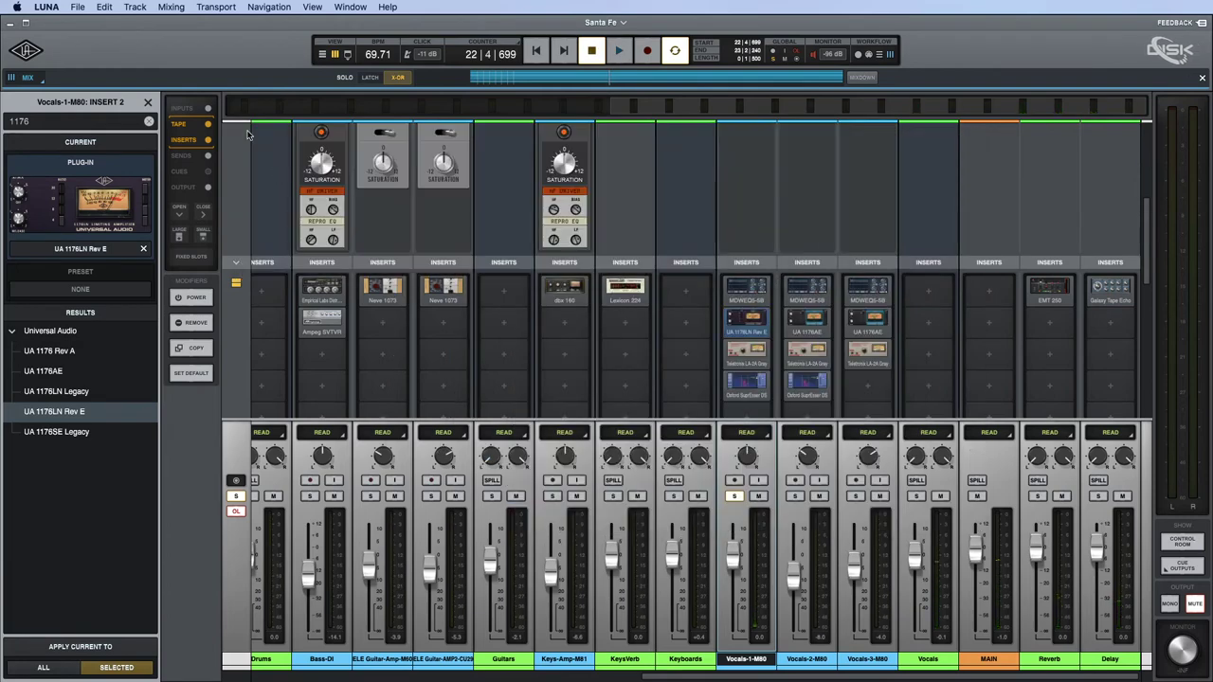
Unsolo Vocals-1-M80, return to the timeline and briefly play the phrase with all tracks audible.
left_click(734, 496)
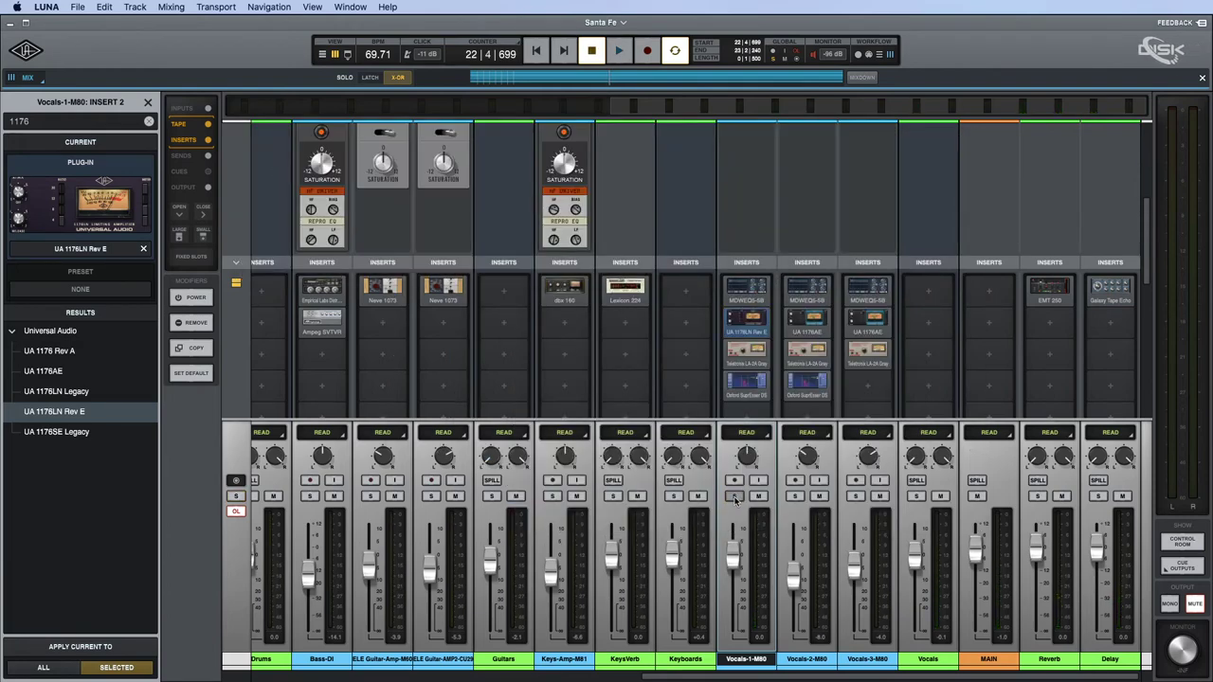
key("super+equal")
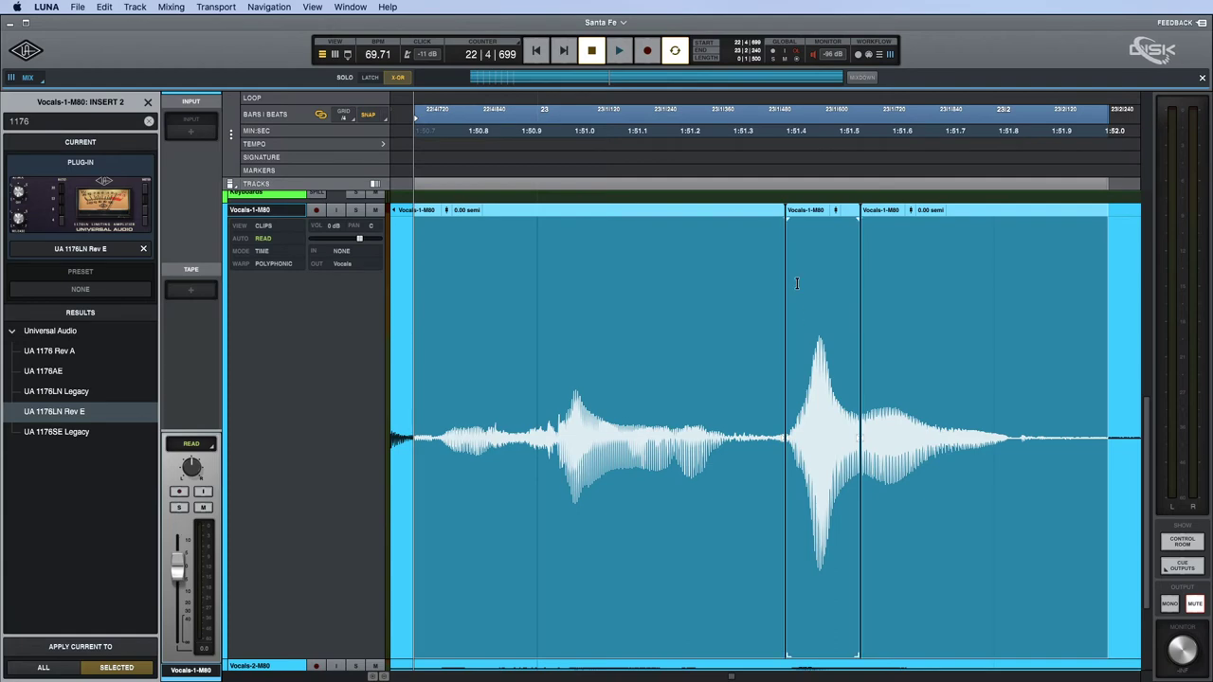
key("alt+z")
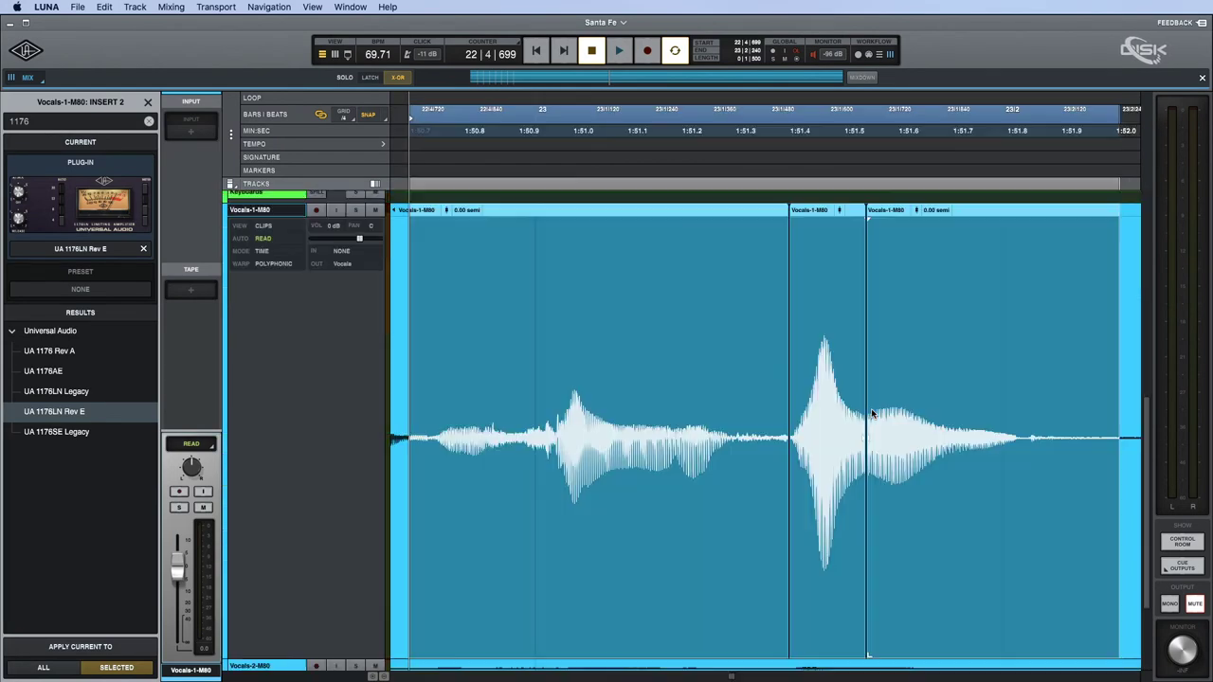
key("space")
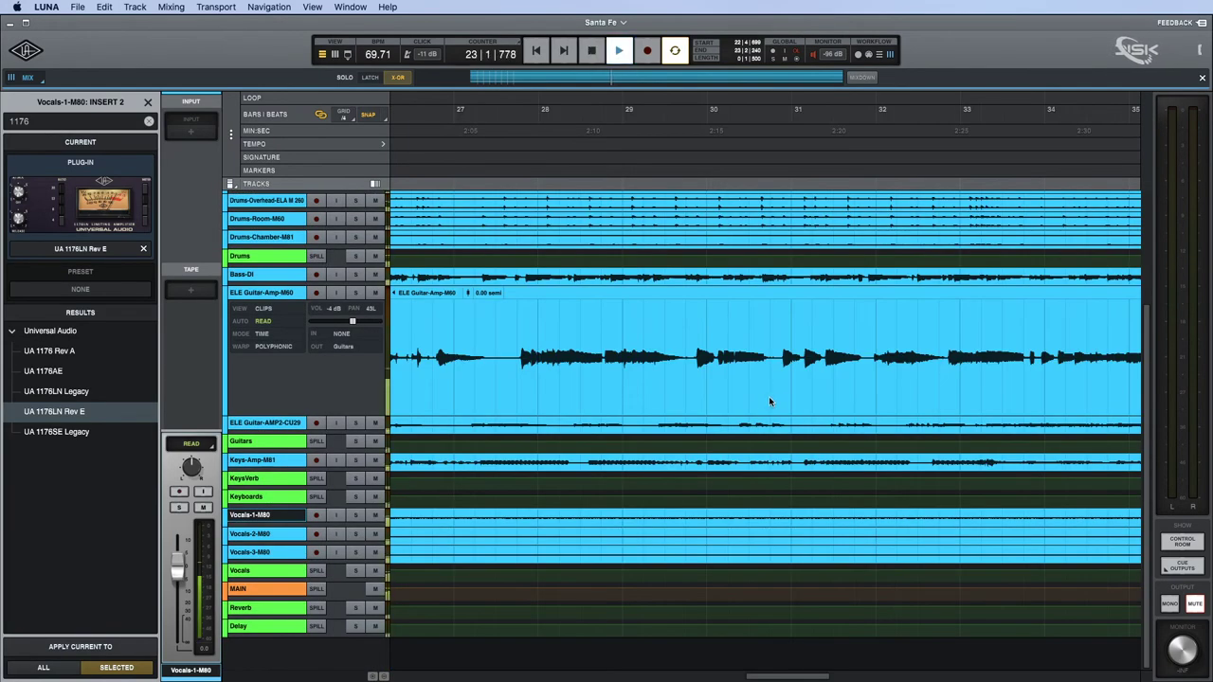
scroll(639, 383, "left", 3)
key("space")
Show the whole arrangement in the timeline and play the full mix from bar 4, beat 4.
scroll(606, 360, "left", 3)
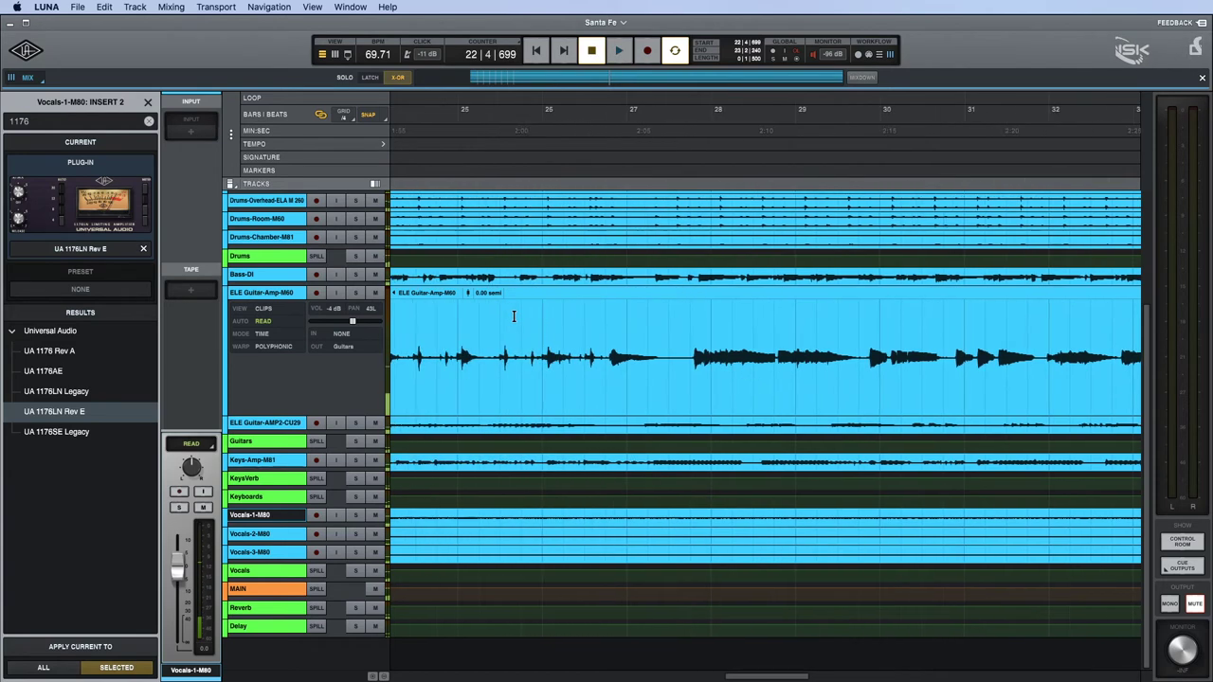
key("alt+z")
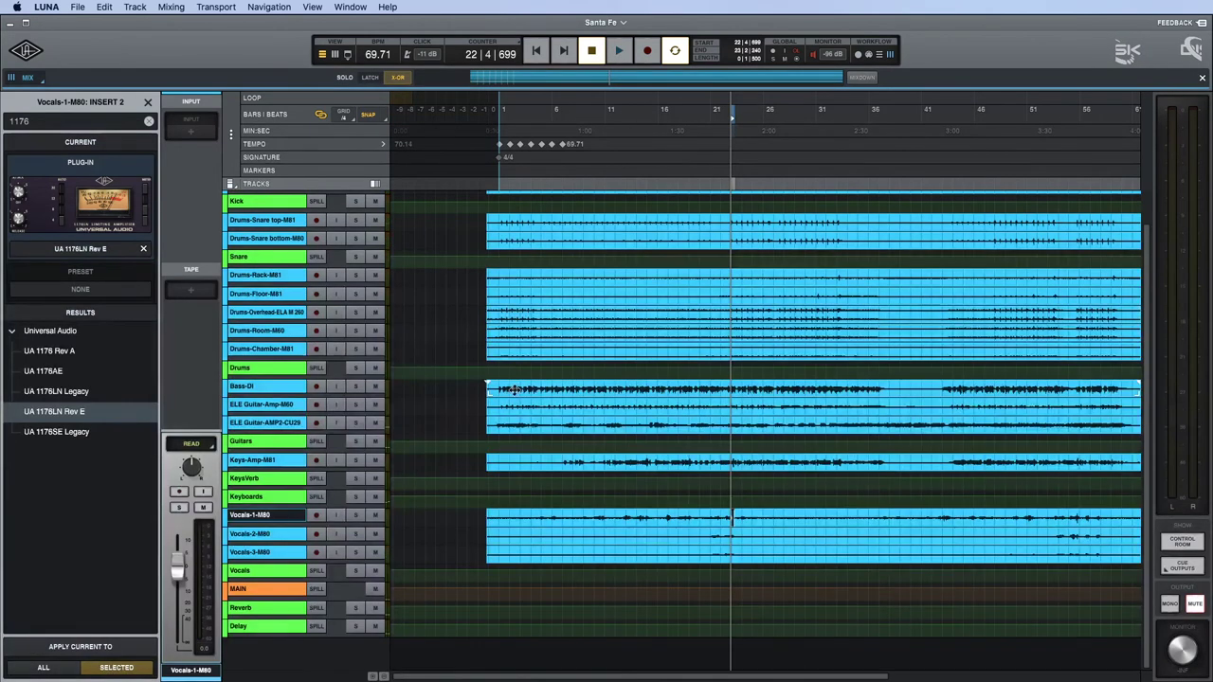
left_click(537, 514)
key("space")
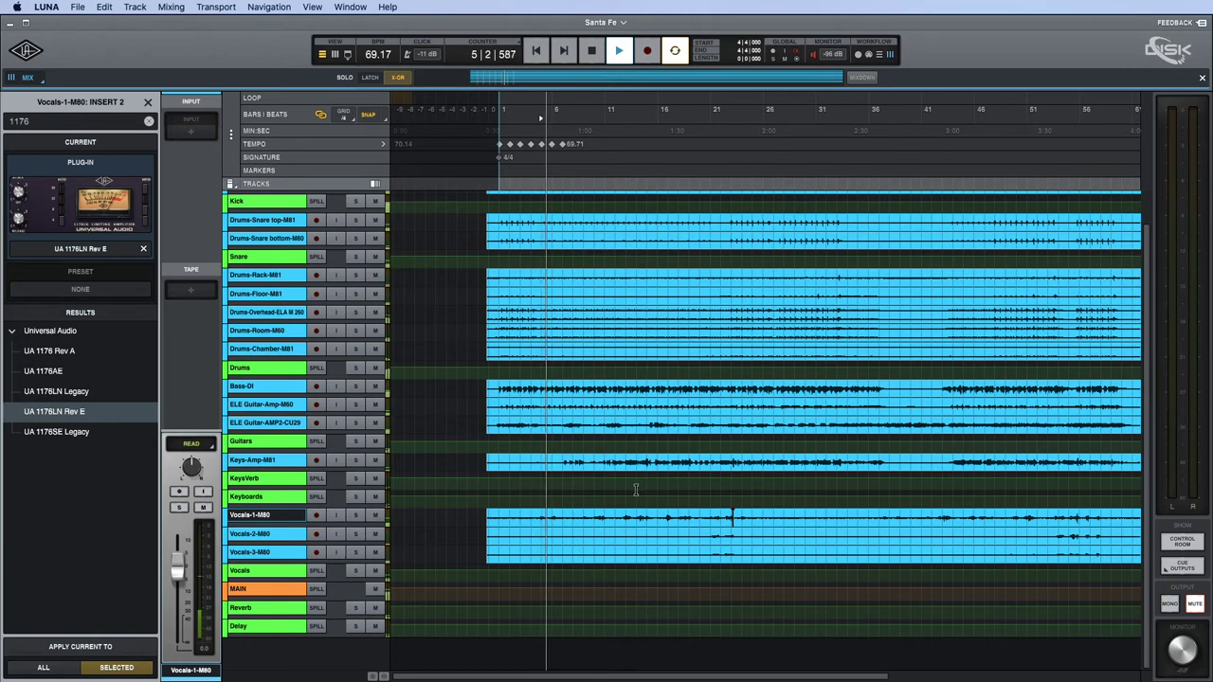
Stop playback, enlarge the Vocals-1-M80 track, close in on bars 4 to 6 and play the vocal from bar 4, beat 2.
key("space")
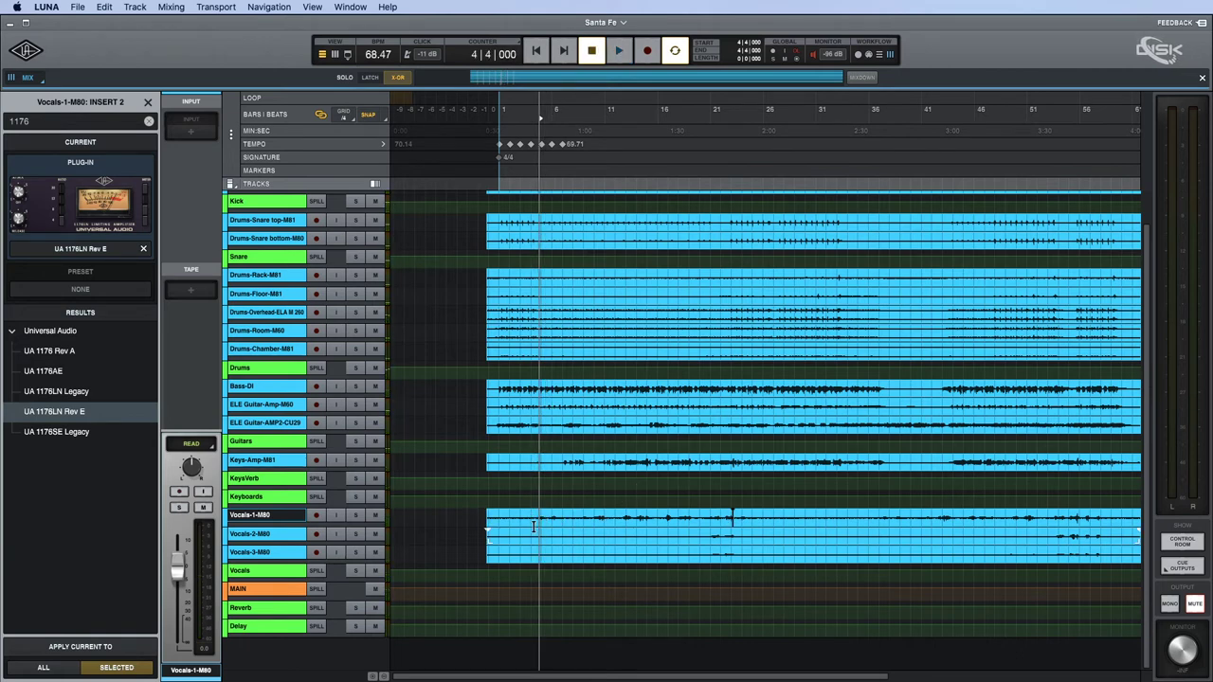
left_click_drag(259, 524, 280, 609)
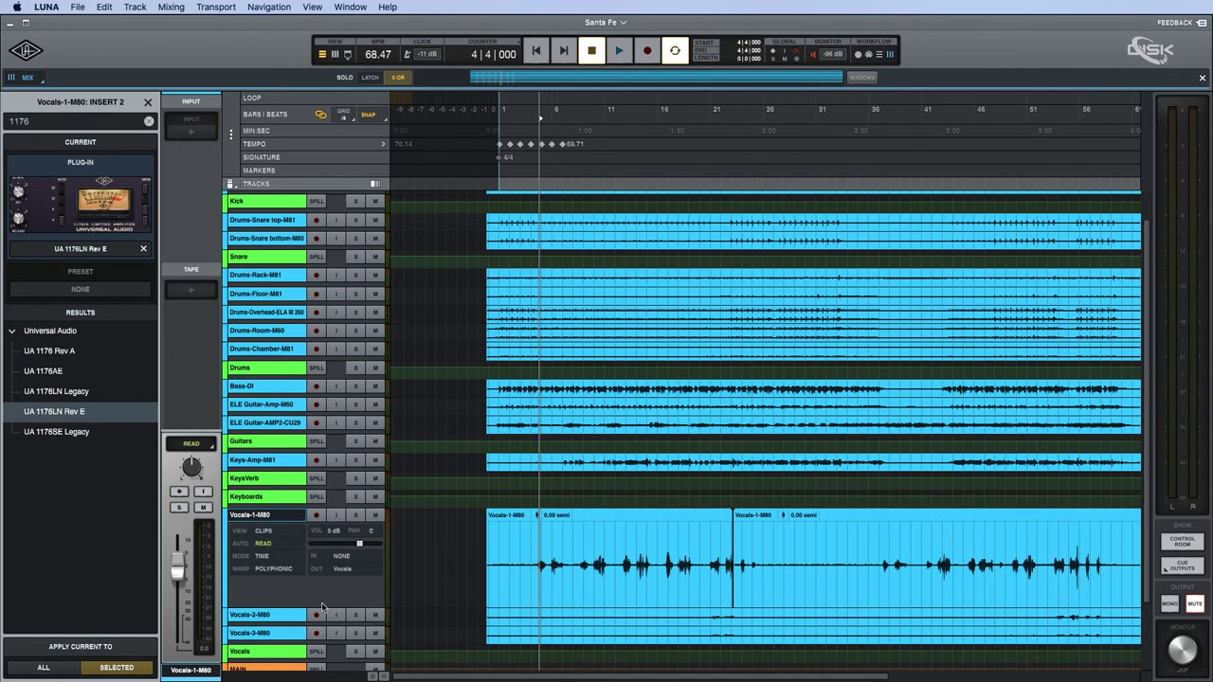
left_click_drag(532, 566, 551, 551)
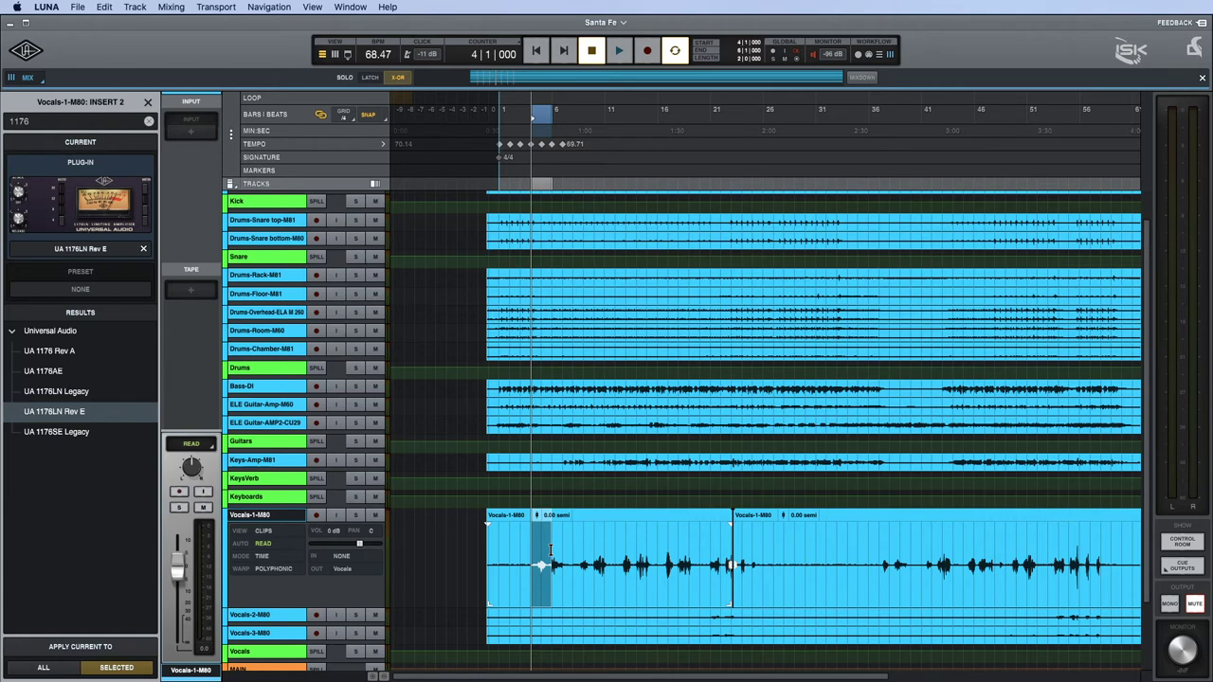
key("z")
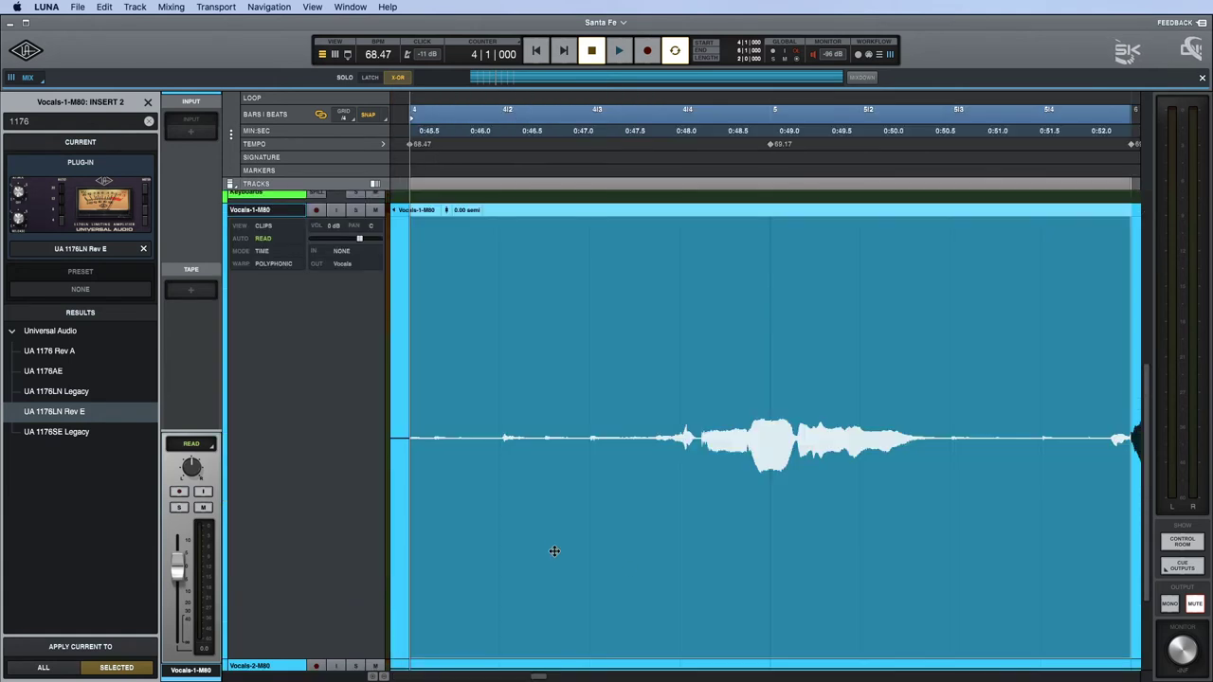
left_click(532, 359)
key("space")
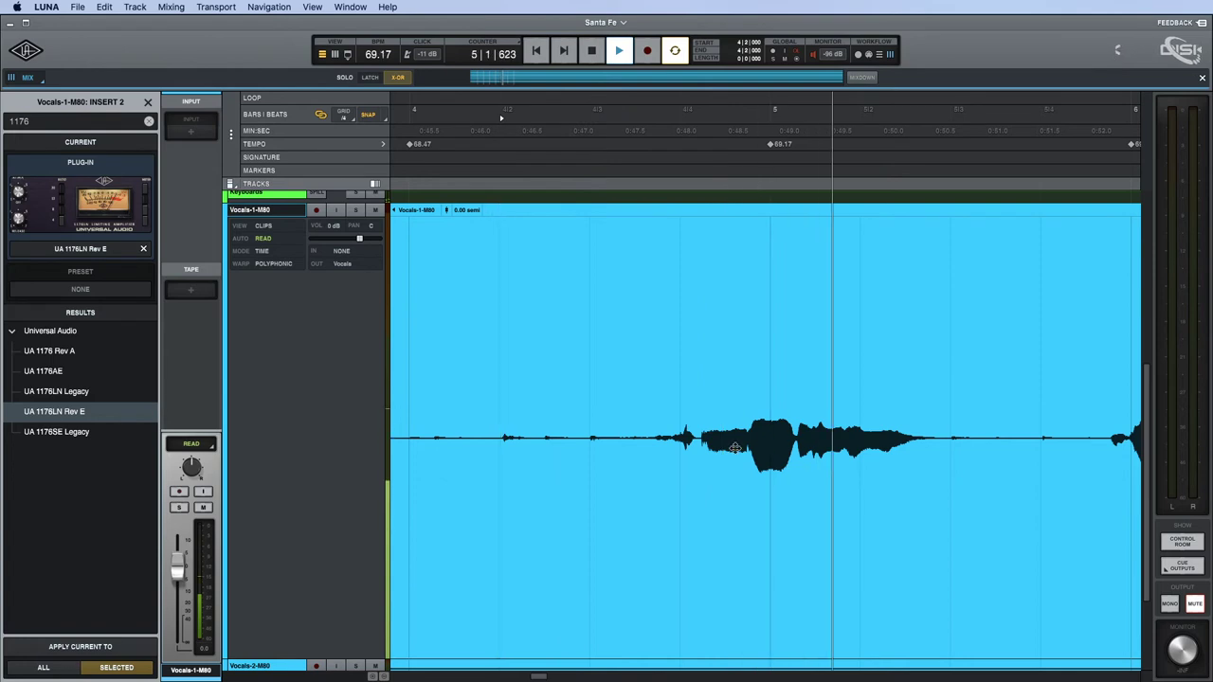
key("space")
Split the Vocals-1-M80 clip at 4|4|199 and 4|4|724 to isolate the quieter syllable before bar 5.
left_click(699, 428)
left_click(698, 427)
key("s")
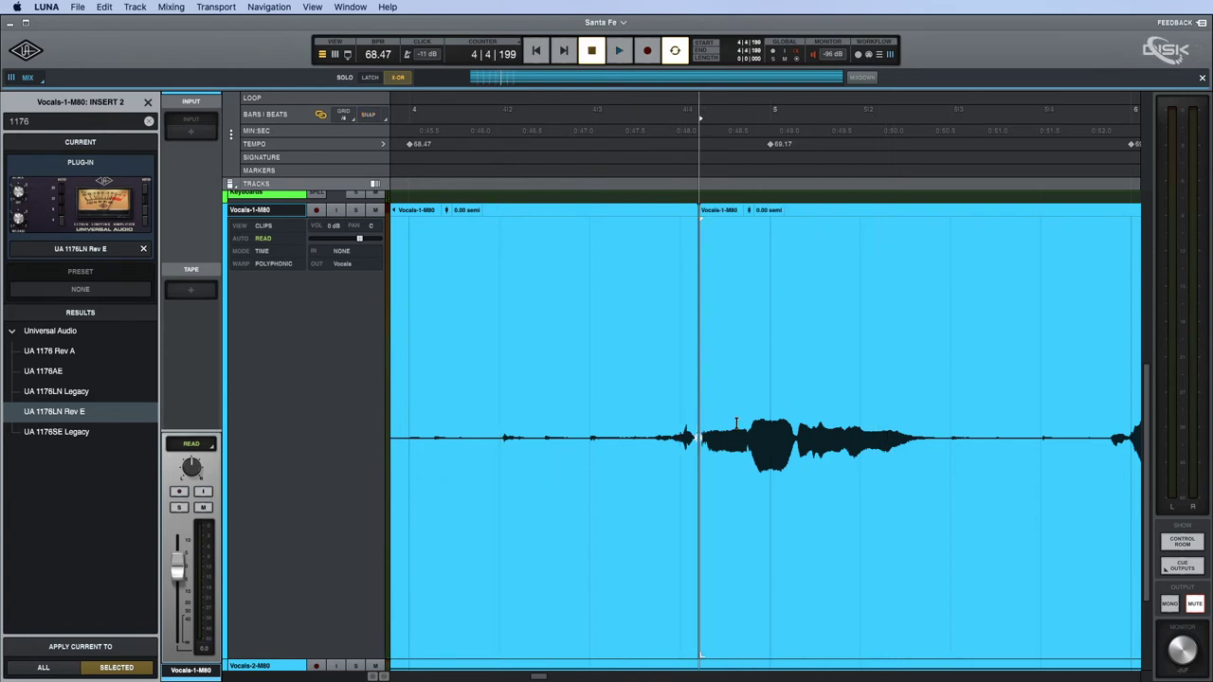
left_click(747, 418)
key("s")
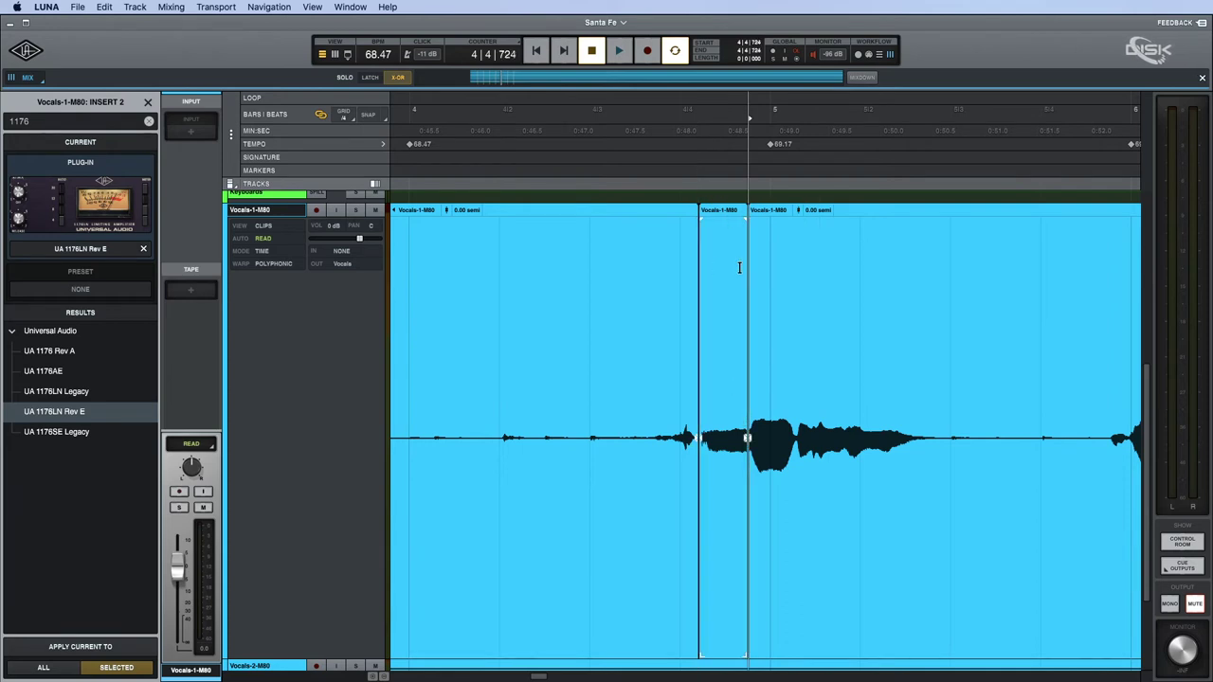
Raise the clip gain of the isolated syllable to 1.2 dB and play it from bar 4, beat 3.
scroll(739, 267, "up", 2)
left_click_drag(718, 210, 717, 198)
left_click(534, 396)
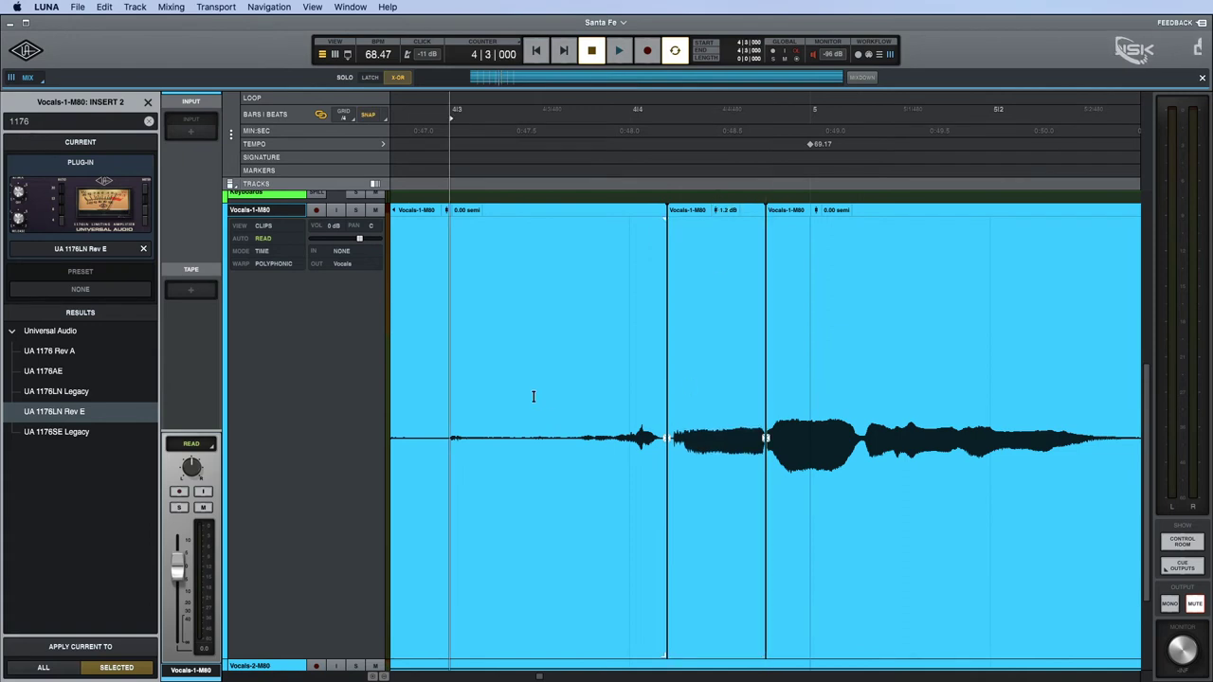
key("space")
key("space")
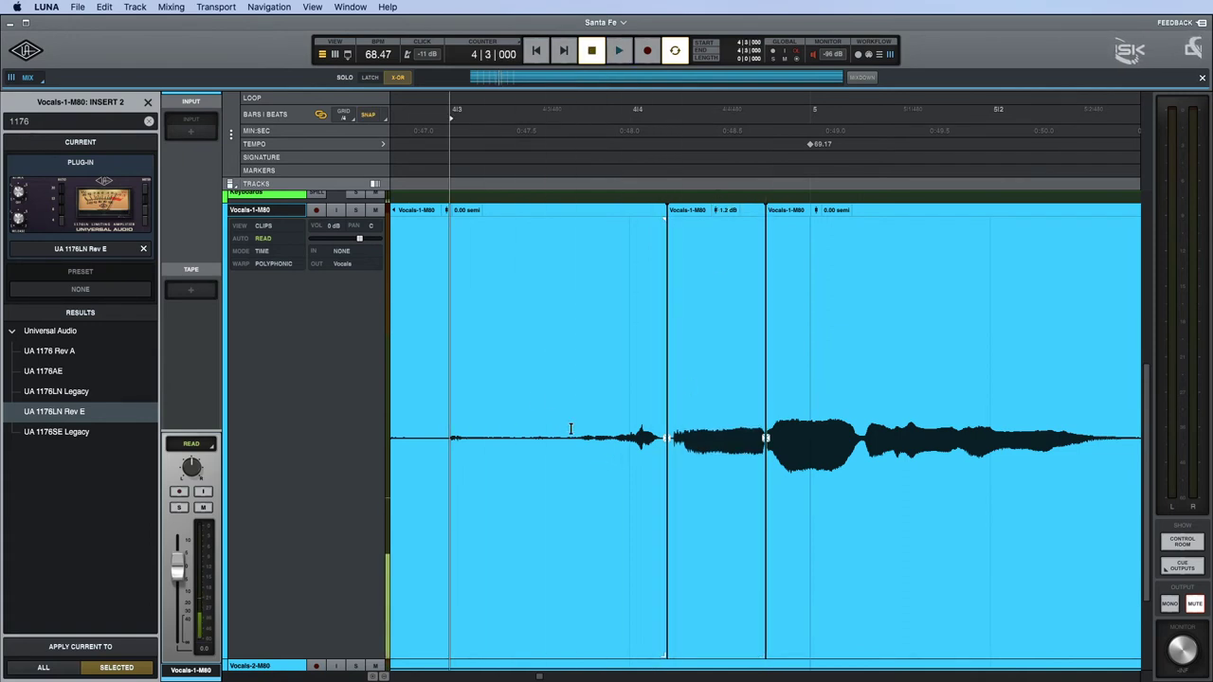
Split Vocals-1-M80 at 4|3|618, raise the short clip before the boosted syllable to 3.3 dB and play it.
left_click(564, 427)
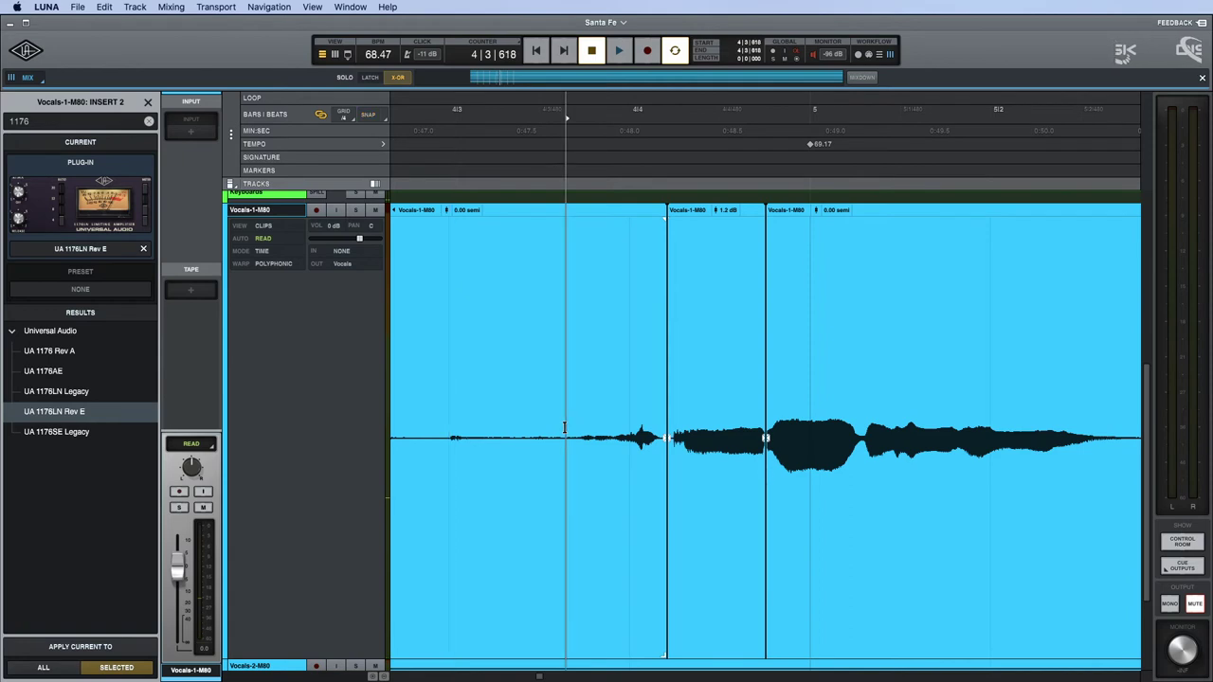
key("s")
left_click_drag(614, 212, 614, 197)
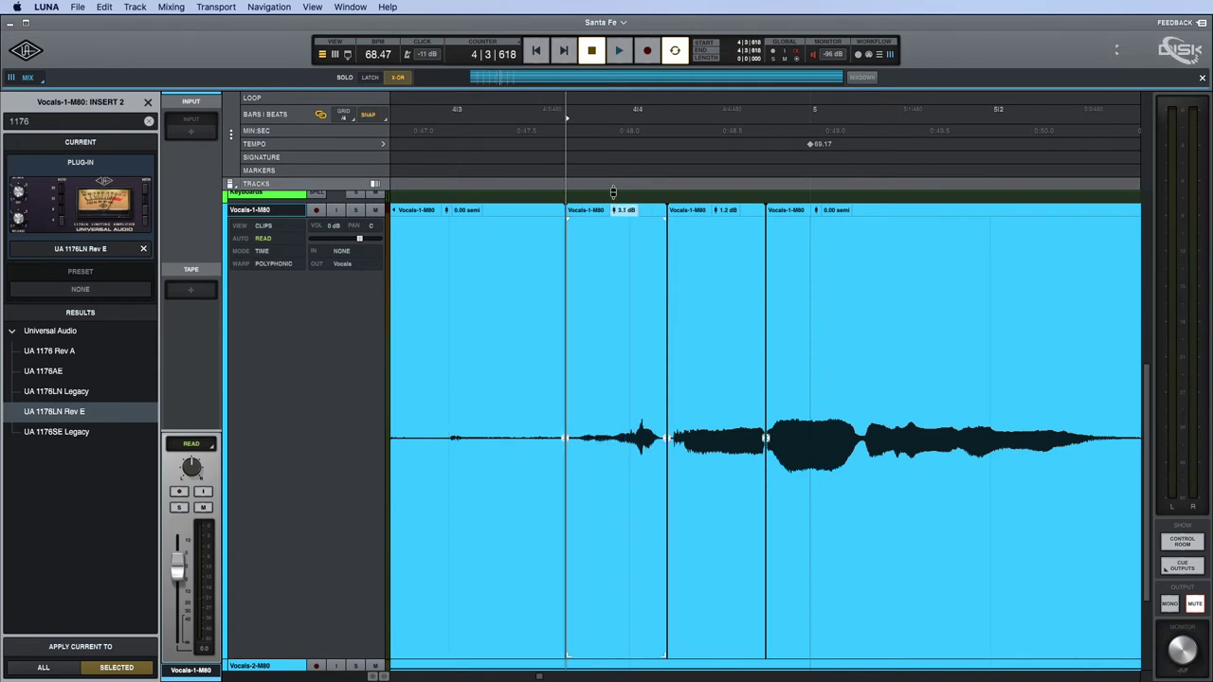
key("space")
key("space")
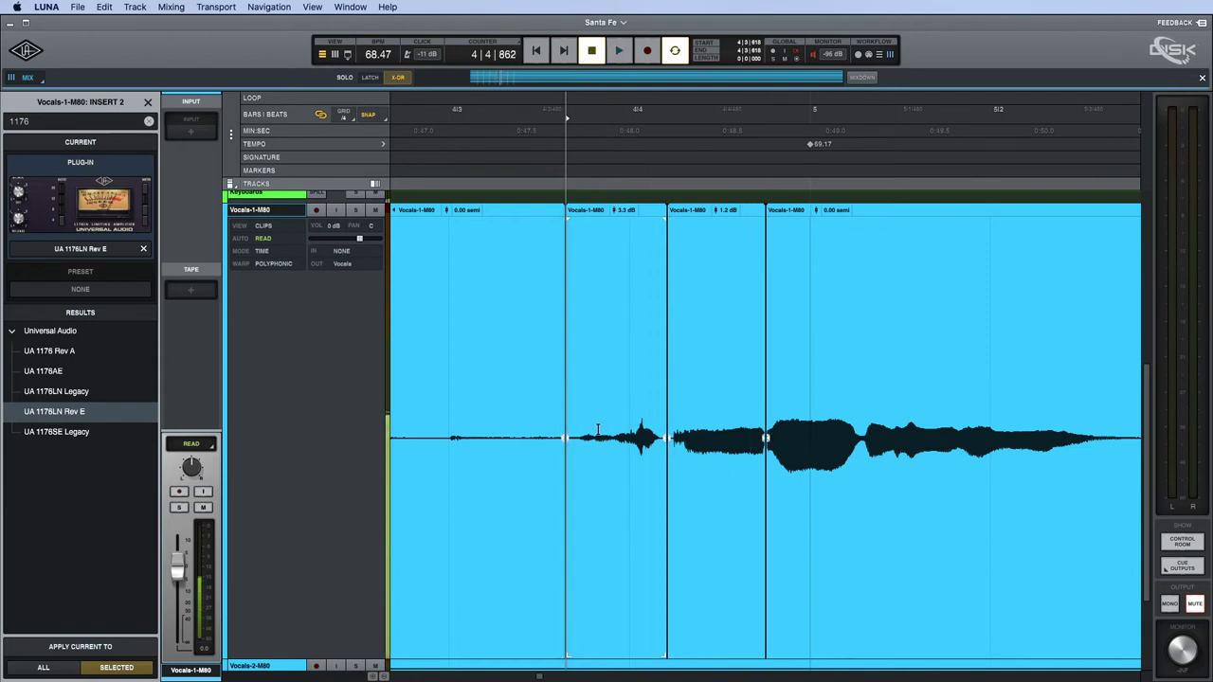
Split the 3.3 dB clip at 4|3|877, raise its first part to 13.6 dB and play from bar 4, beat 3.
left_click(614, 434)
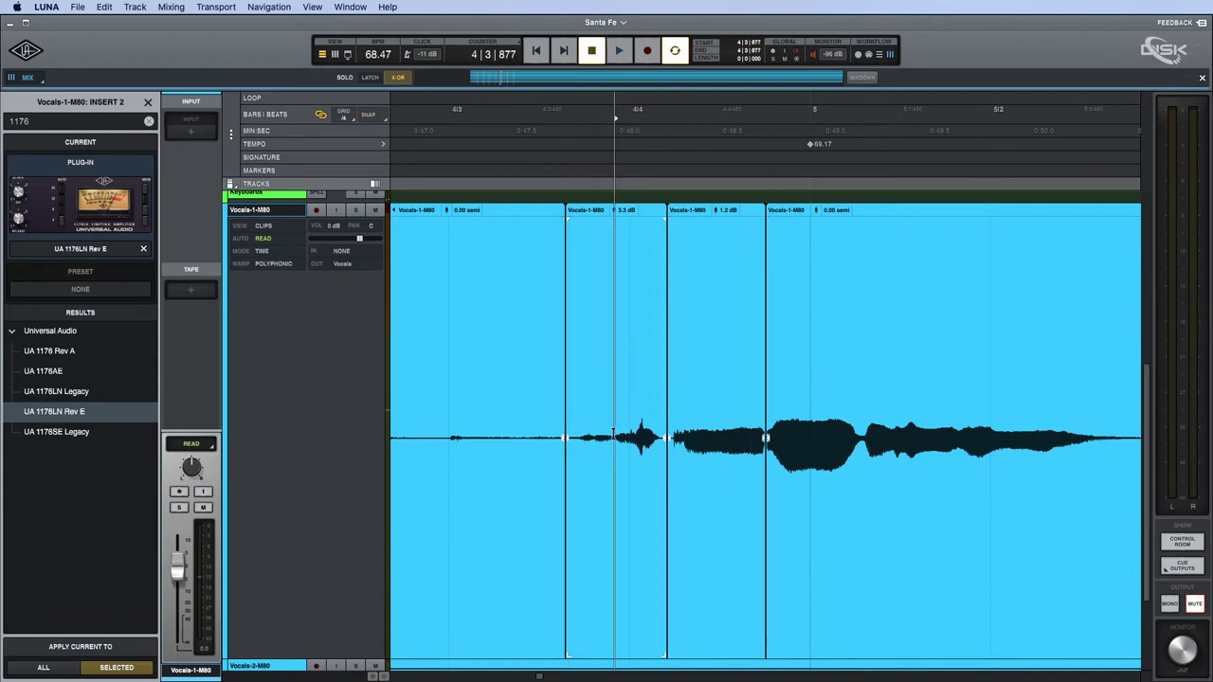
key("s")
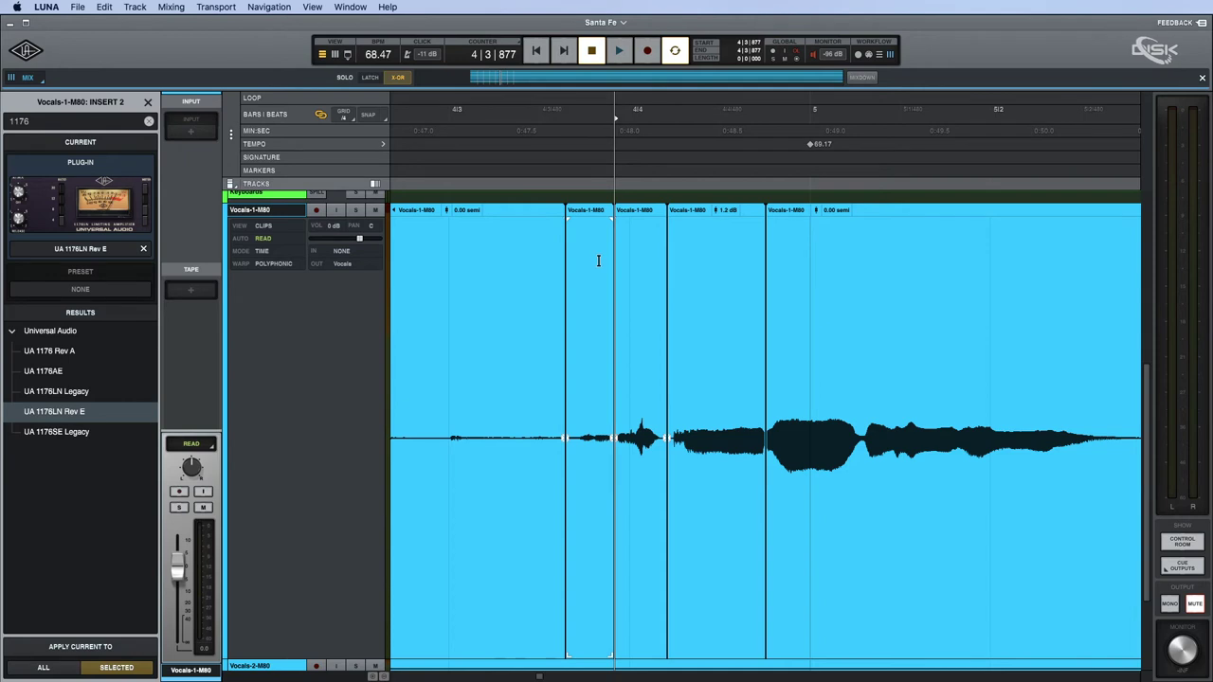
key("super+bracketright")
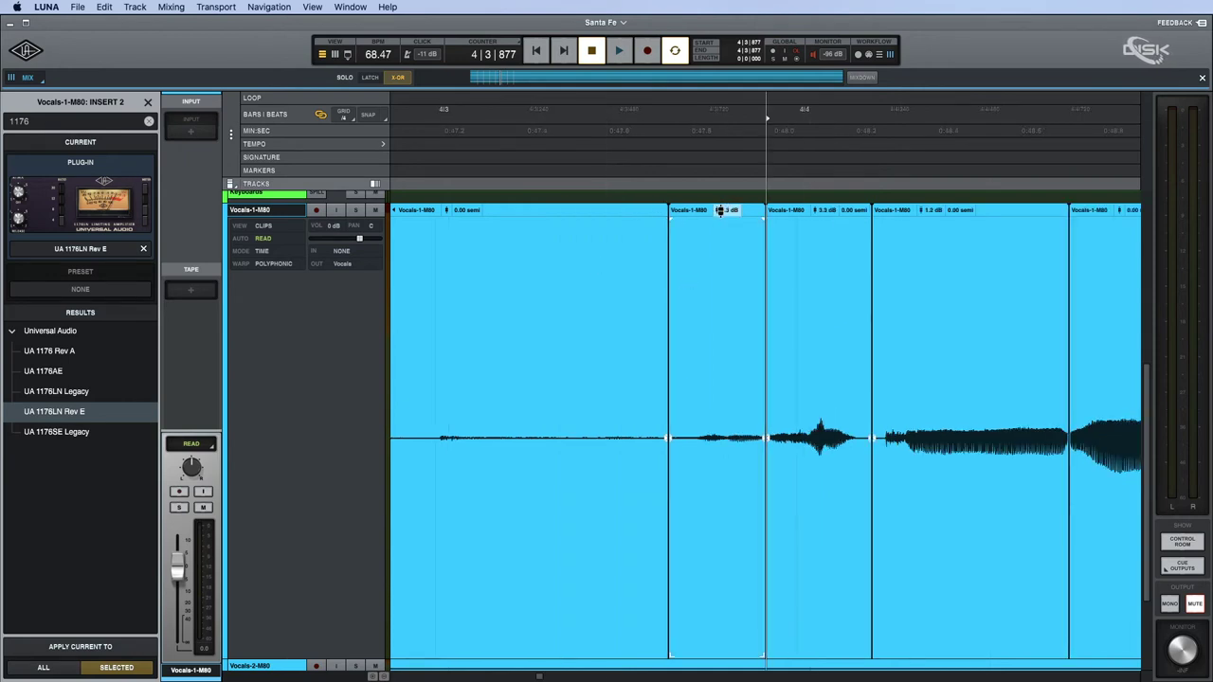
left_click_drag(726, 210, 723, 144)
key("space")
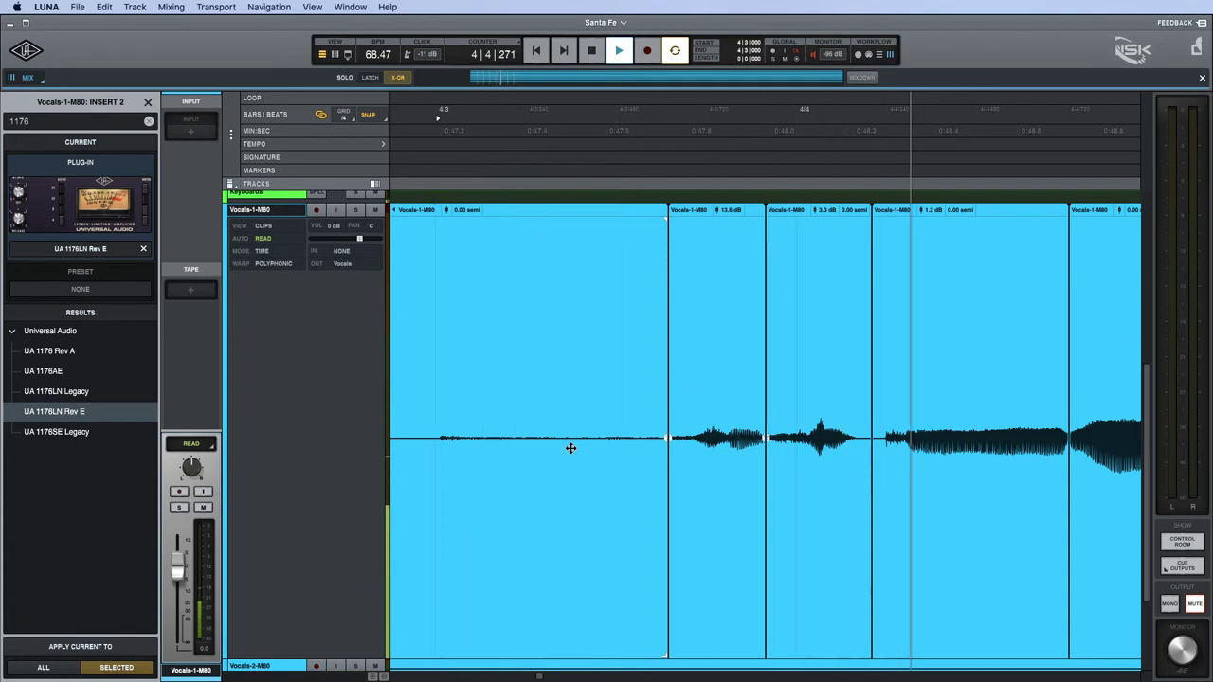
key("space")
Raise the clip starting at 4|3|877 to 7.1 dB and play the phrase again from bar 4, beat 3.
mouse_move(822, 210)
left_mouse_down()
mouse_move(823, 187)
mouse_move(815, 217)
left_mouse_up()
key("space")
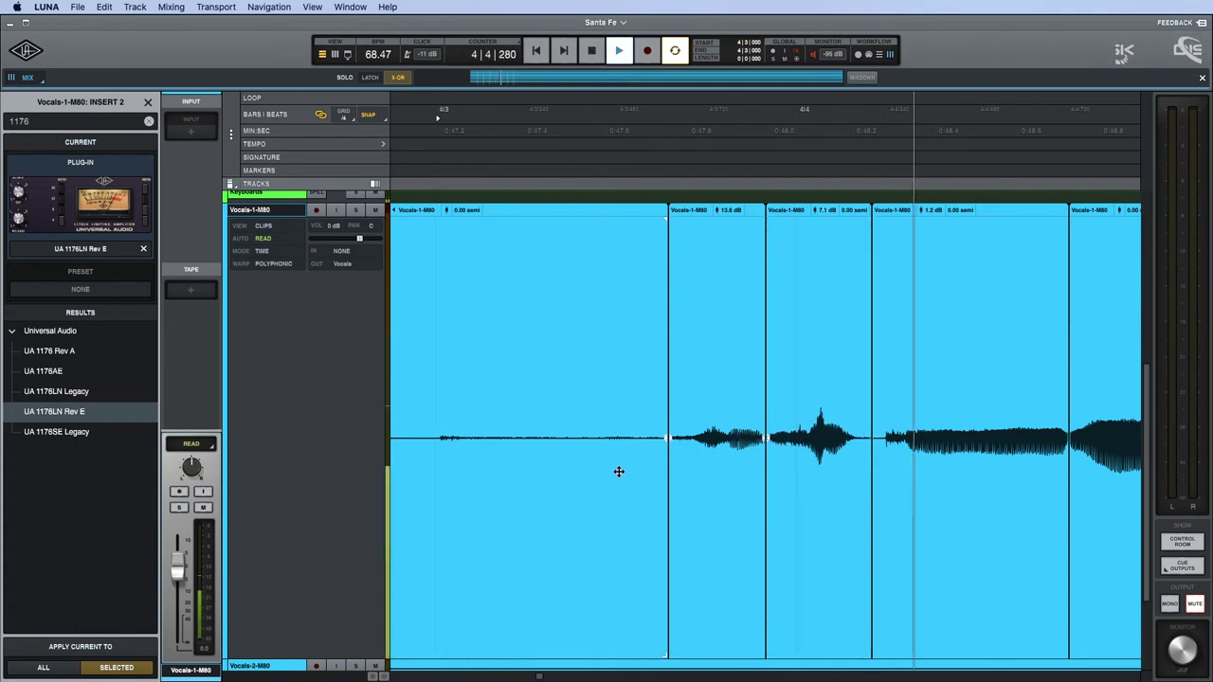
key("space")
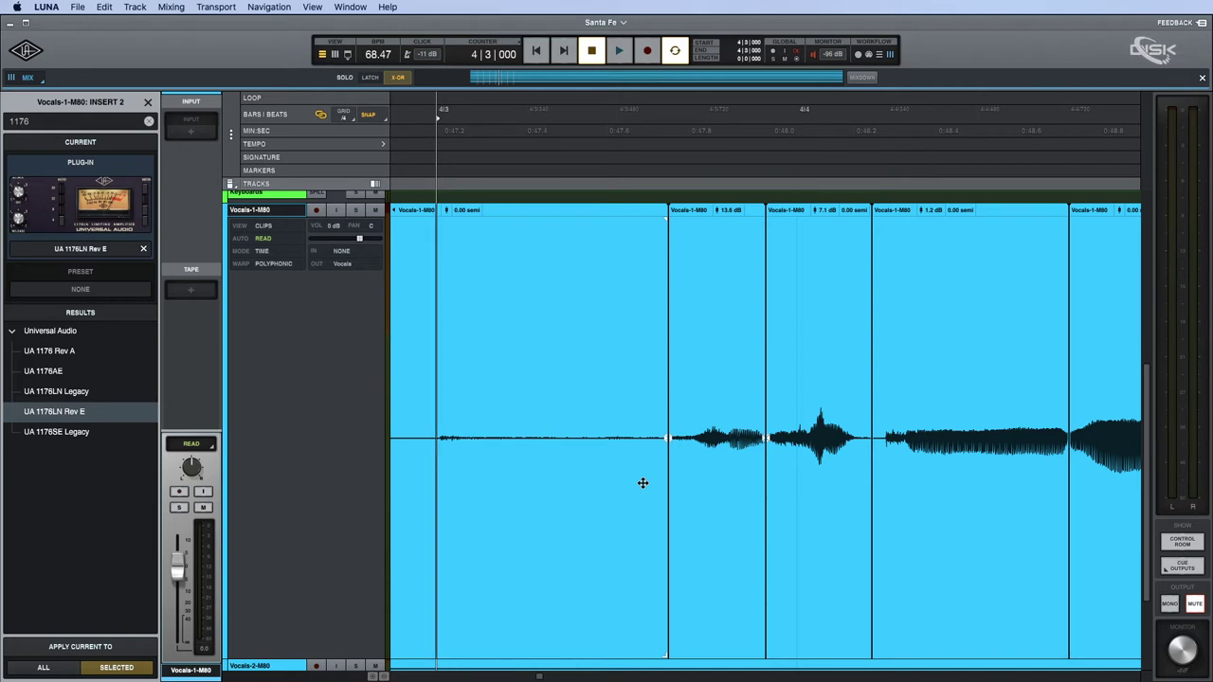
Show the whole arrangement, place the playhead at bar 4 and play the mix in the mixer view.
key("z")
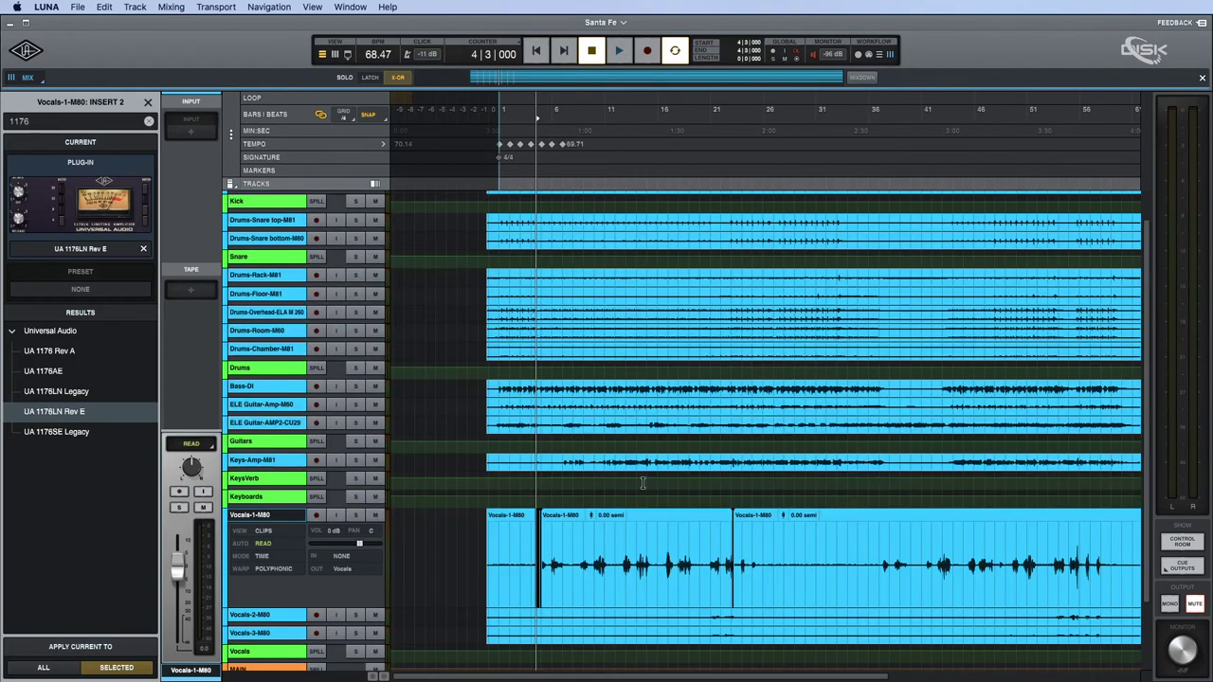
left_click(529, 546)
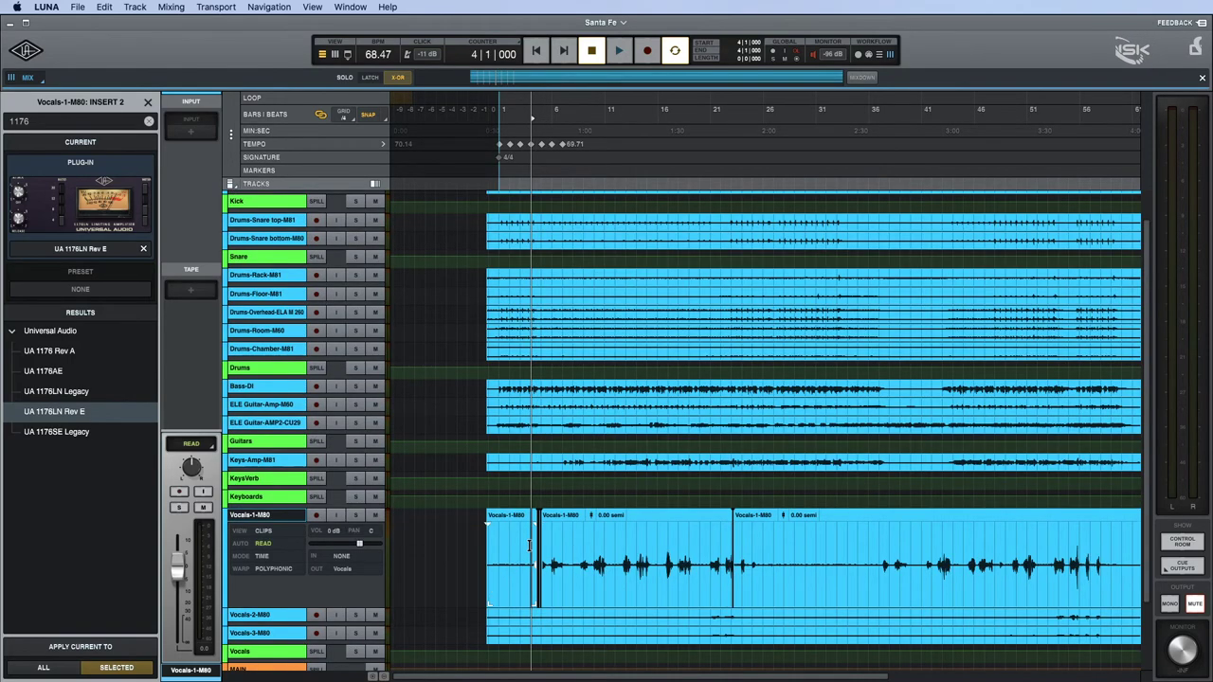
key("super+equal")
key("space")
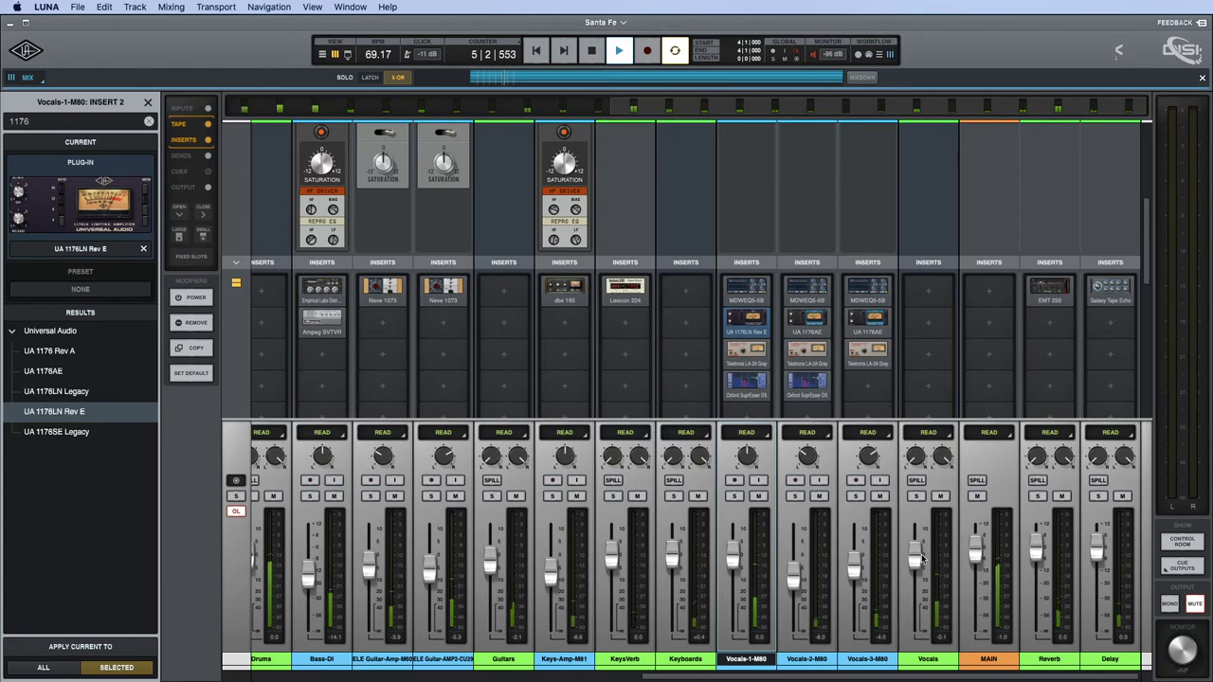
key("space")
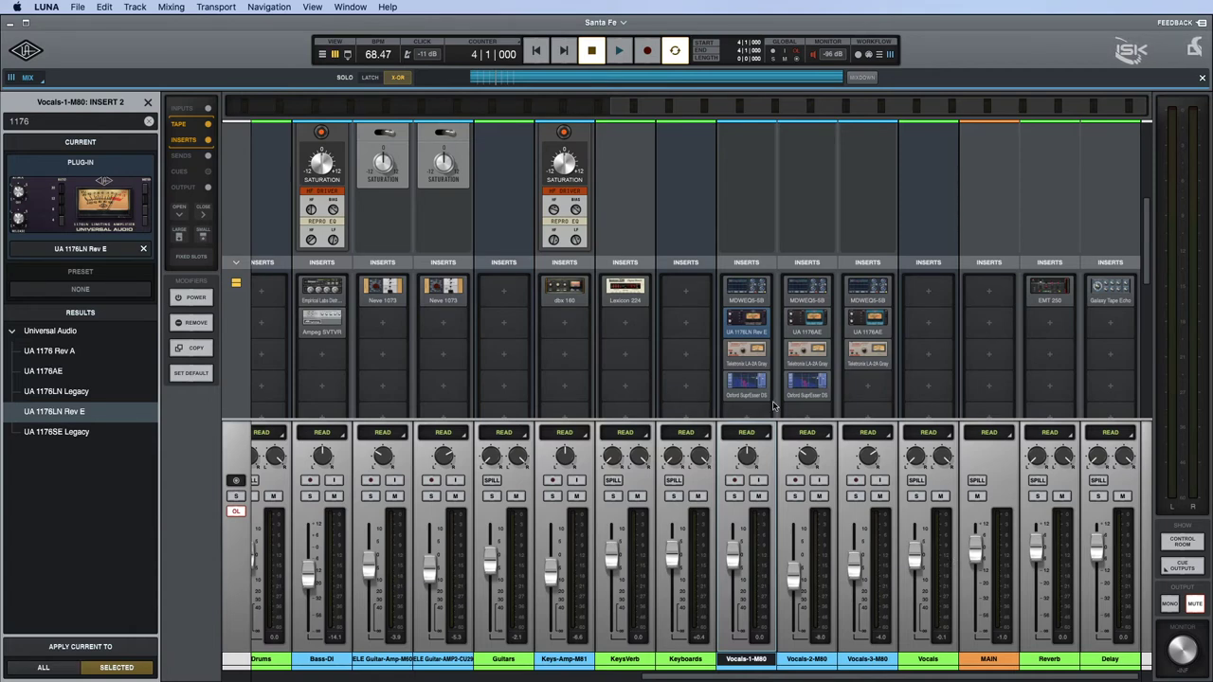
Open the UA 1176LN Rev E on Vocals-1-M80 and play the mix from bar 4 while watching its meter.
left_click(755, 325)
key("space")
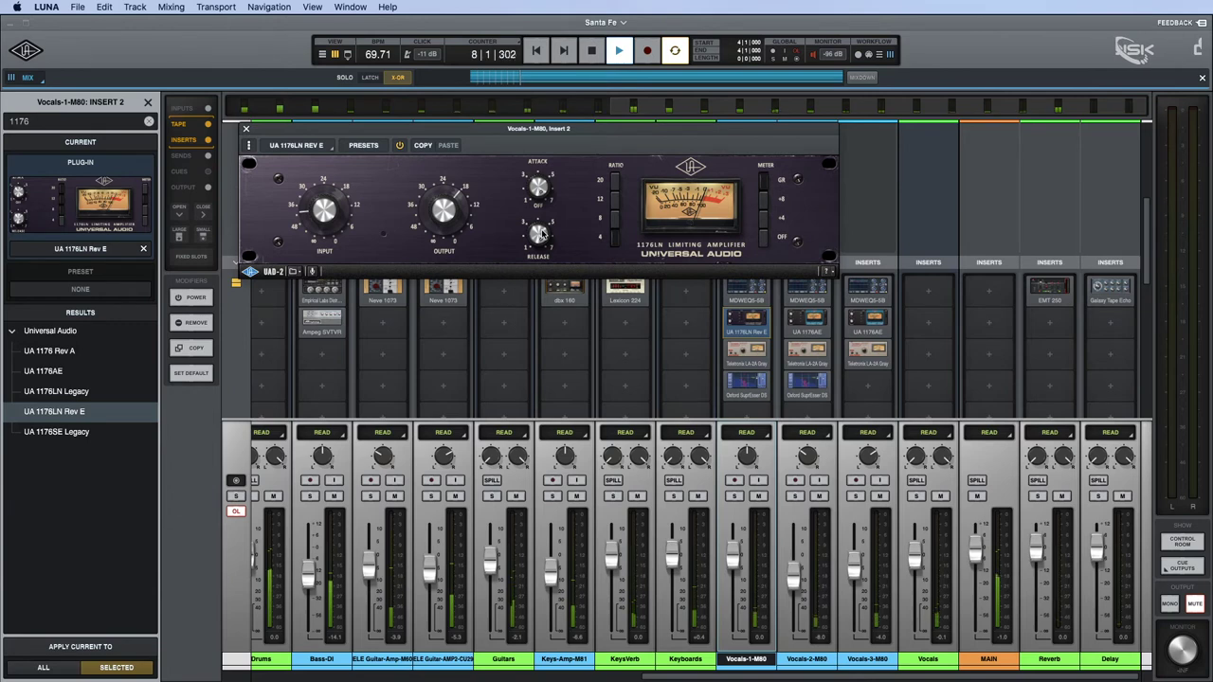
key("space")
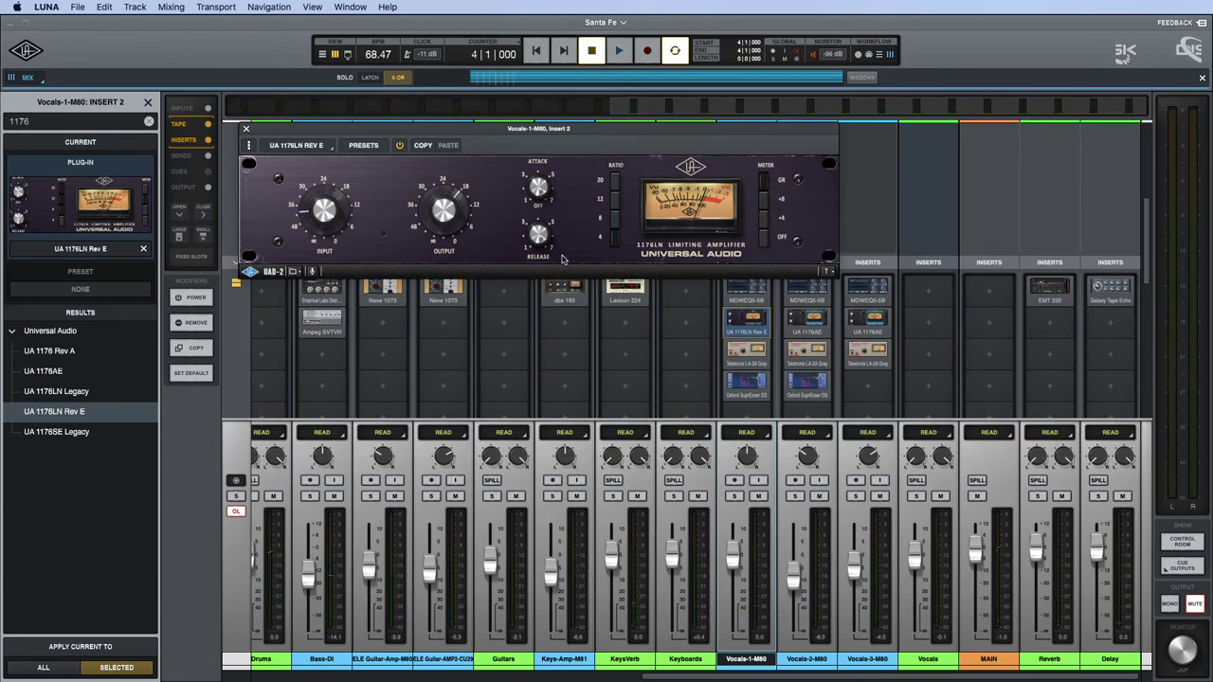
Return to the timeline and play the vocal passage from bar 55 with the 1176LN window open.
key("super+equal")
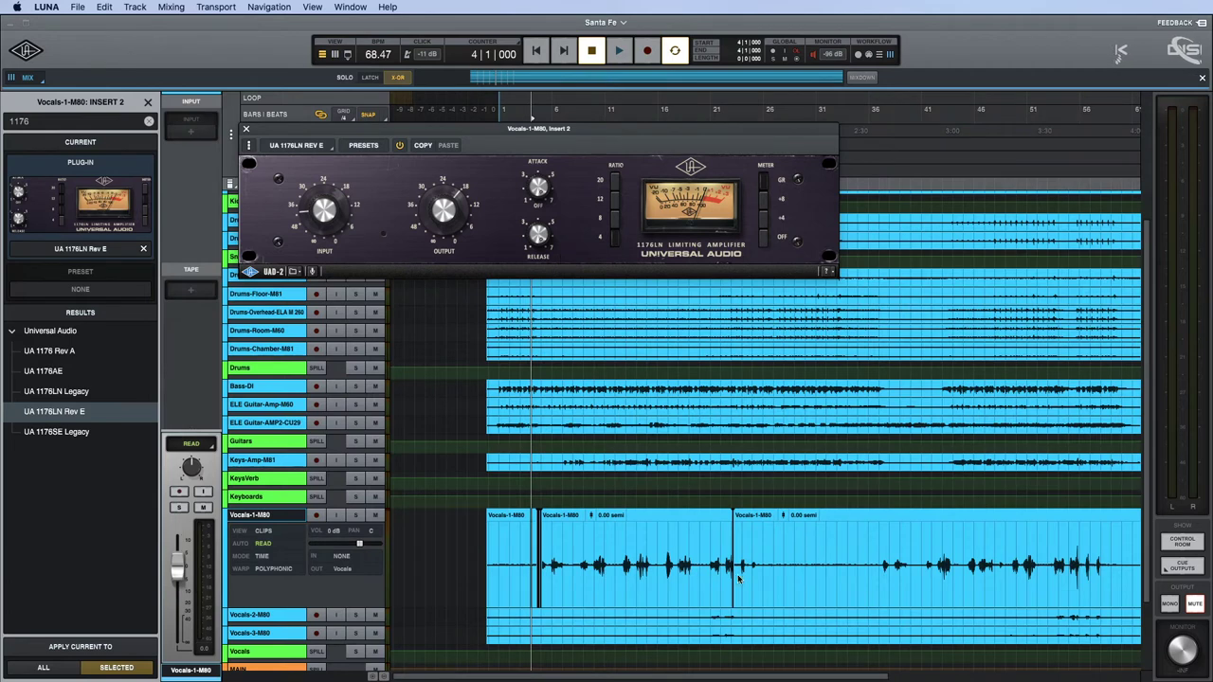
left_click(1068, 550)
left_click(1068, 545)
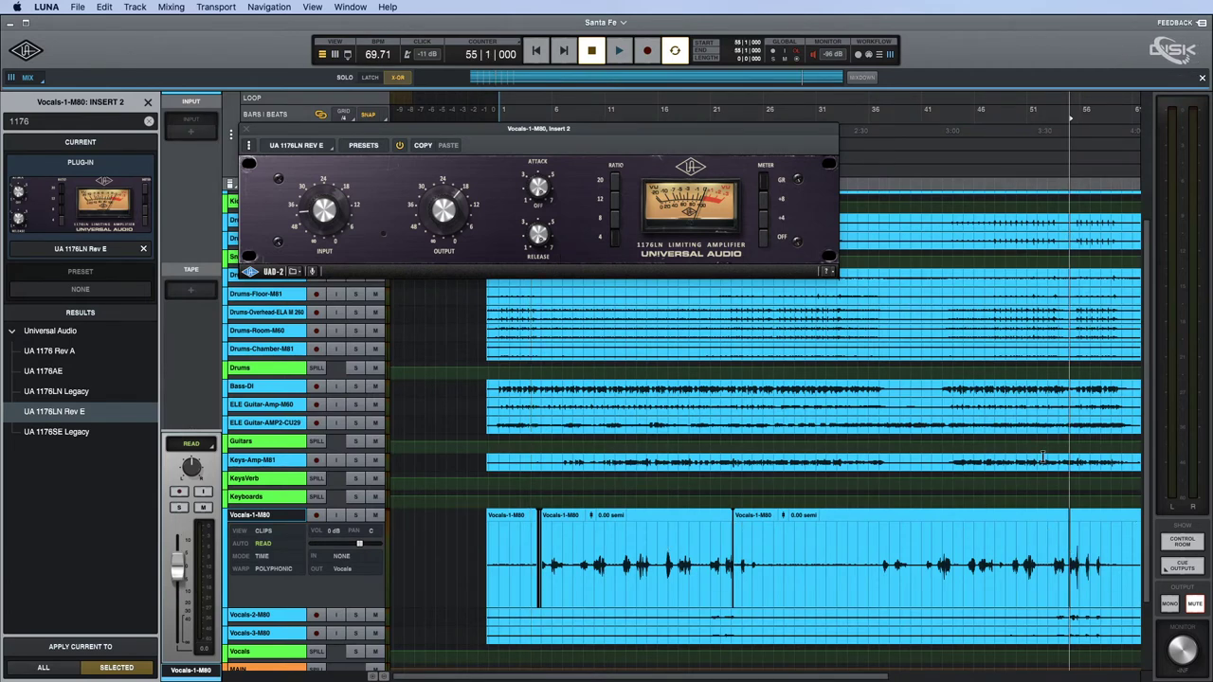
key("space")
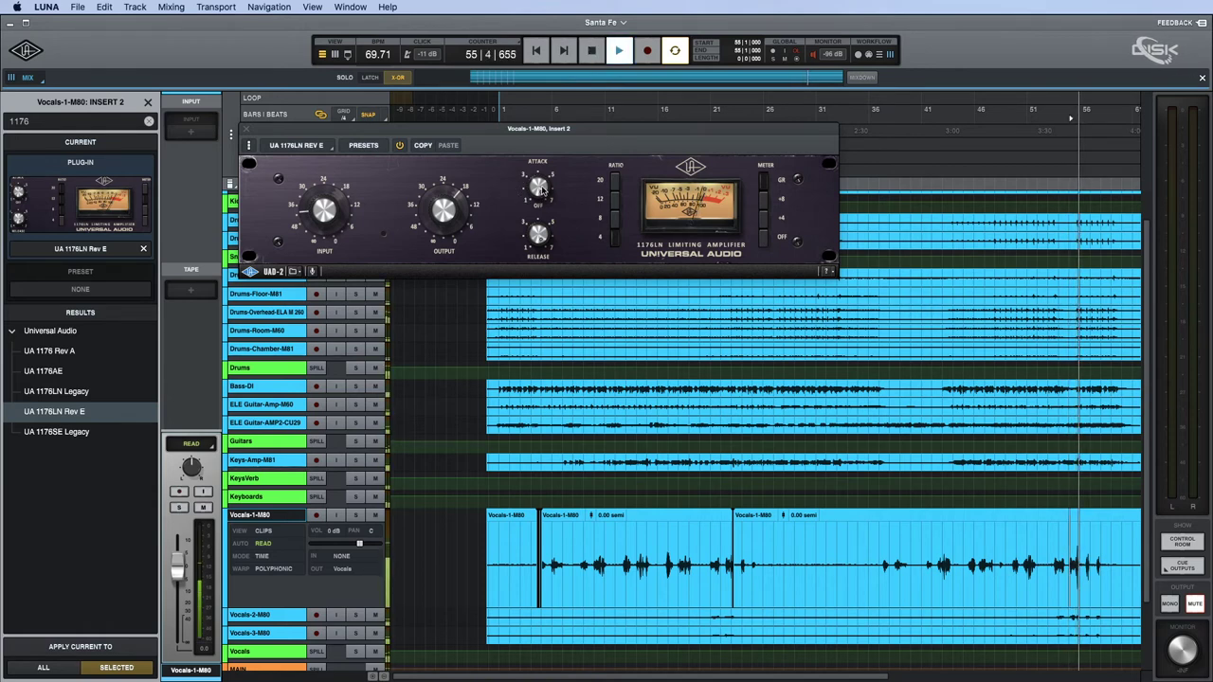
key("space")
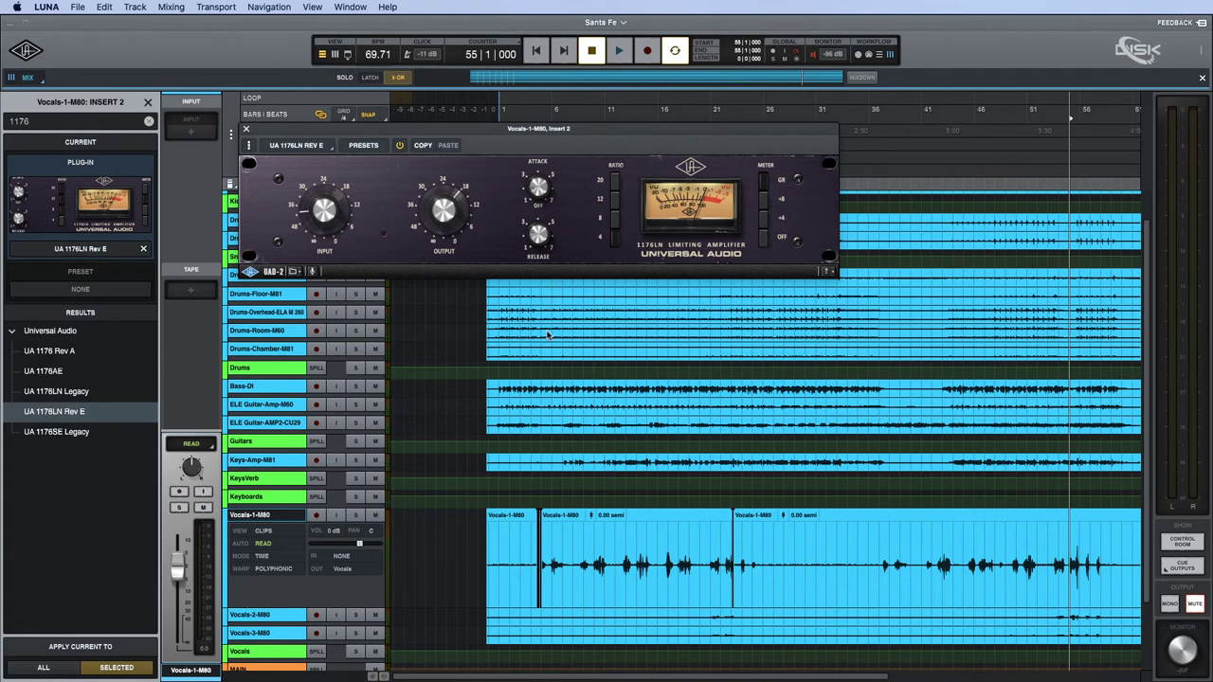
Replay the passage from bar 55 several times to check how the 1176LN responds to the louder vocal.
key("space")
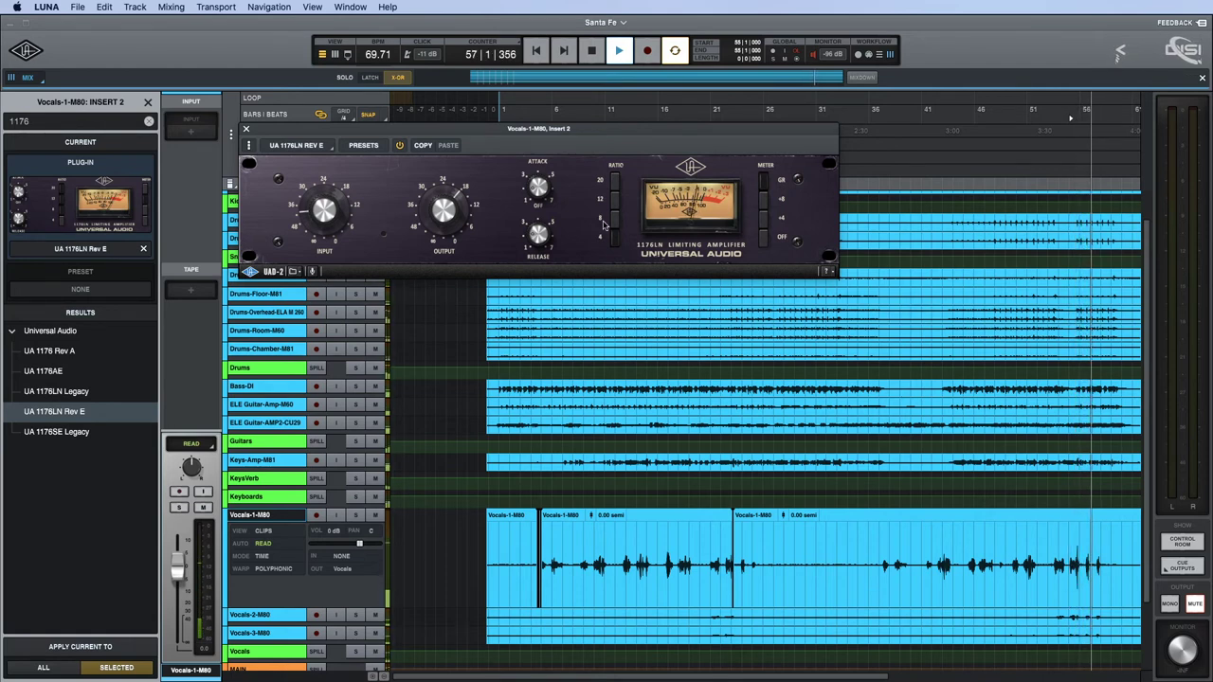
key("space")
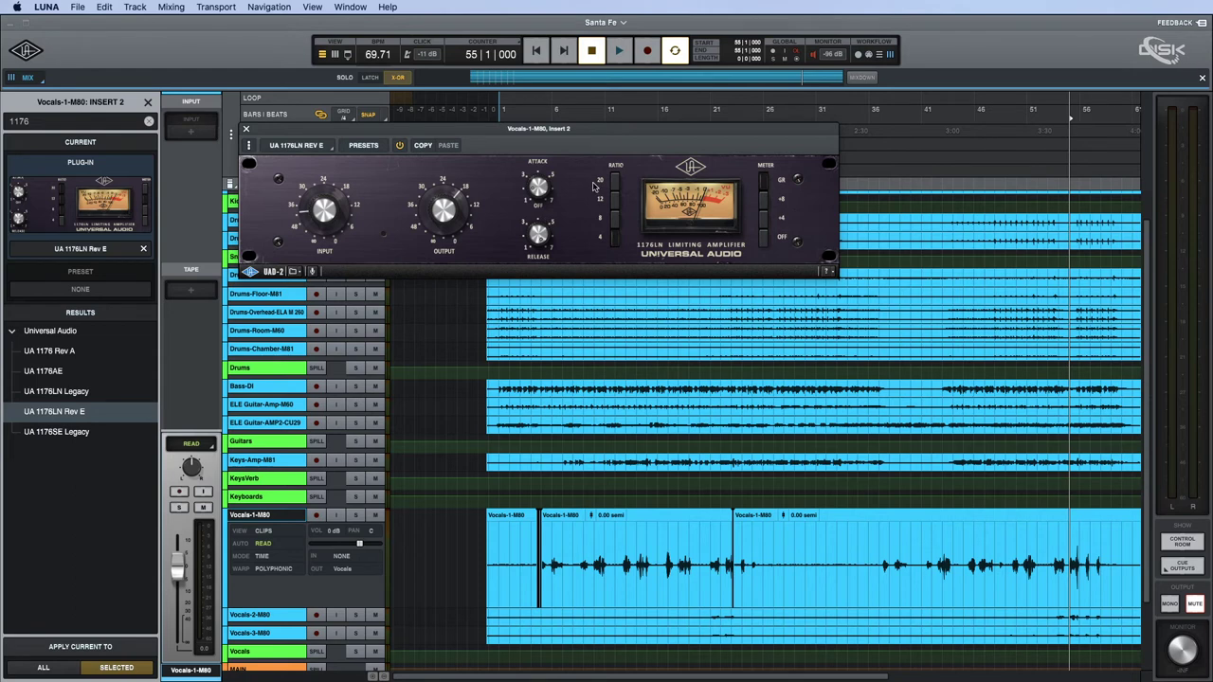
key("space")
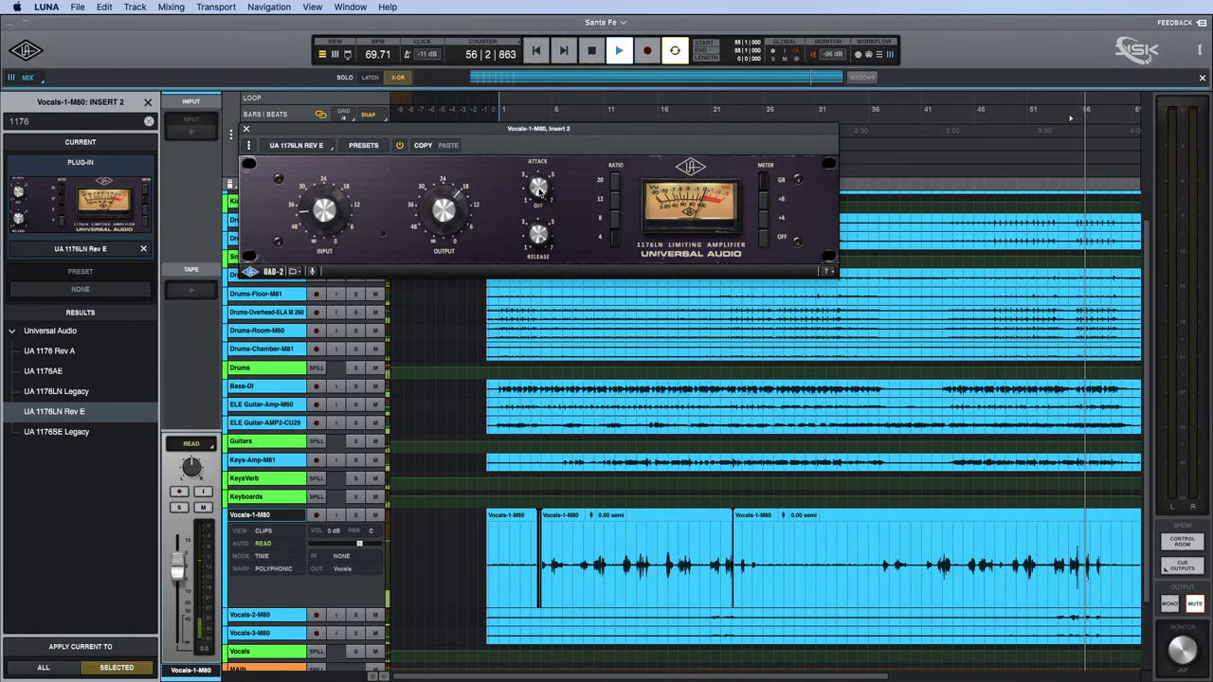
key("space")
key("space")
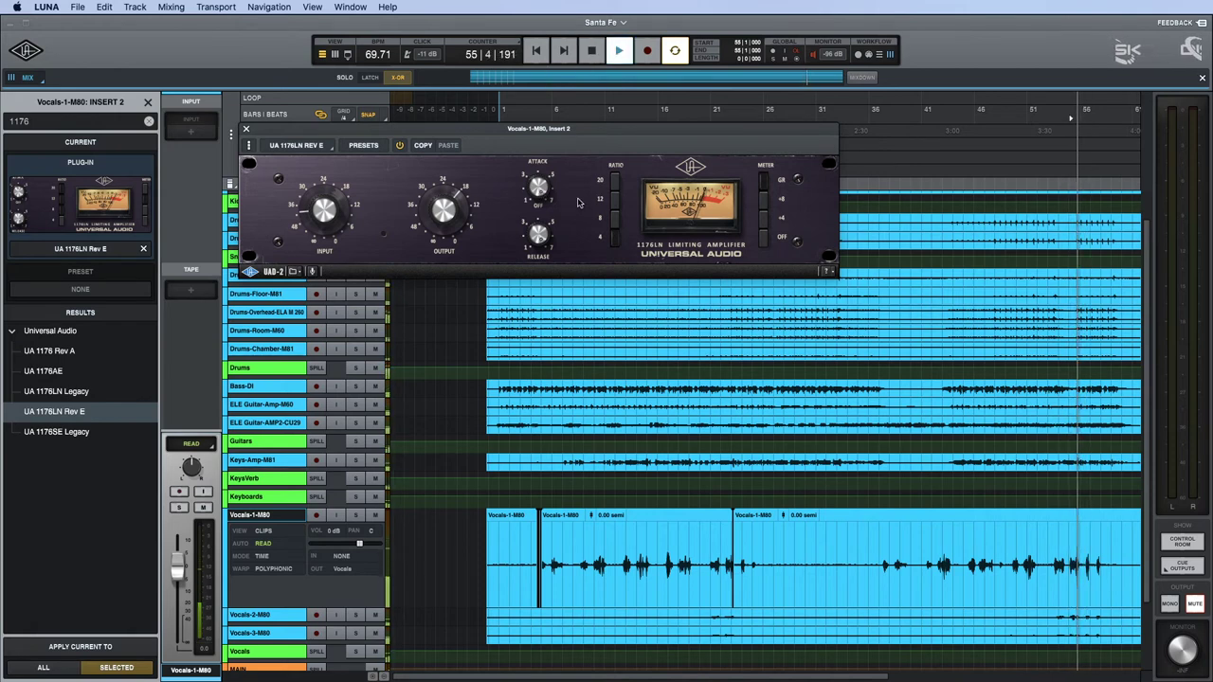
key("space")
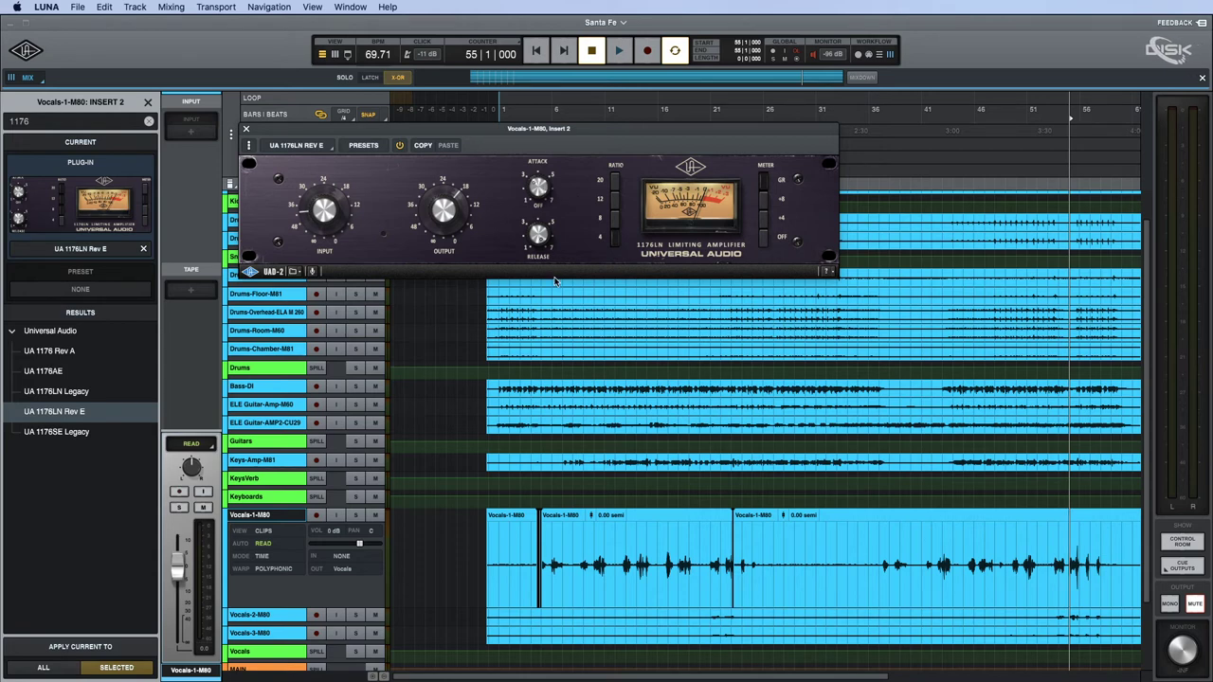
key("space")
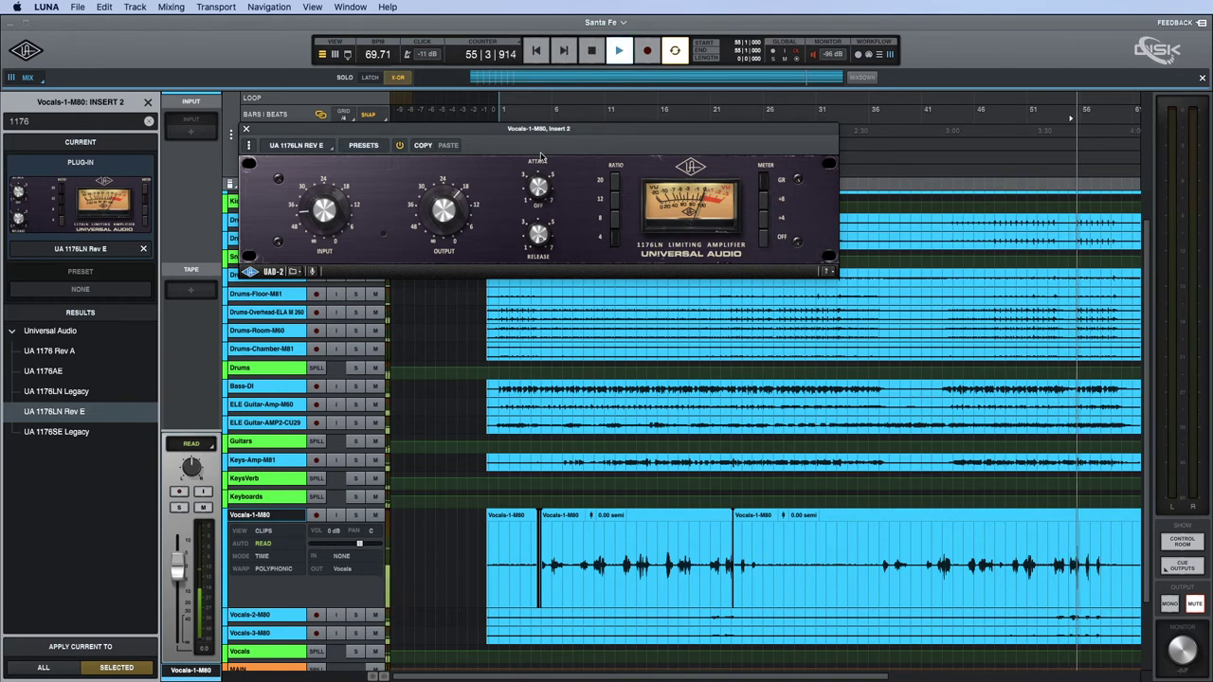
key("space")
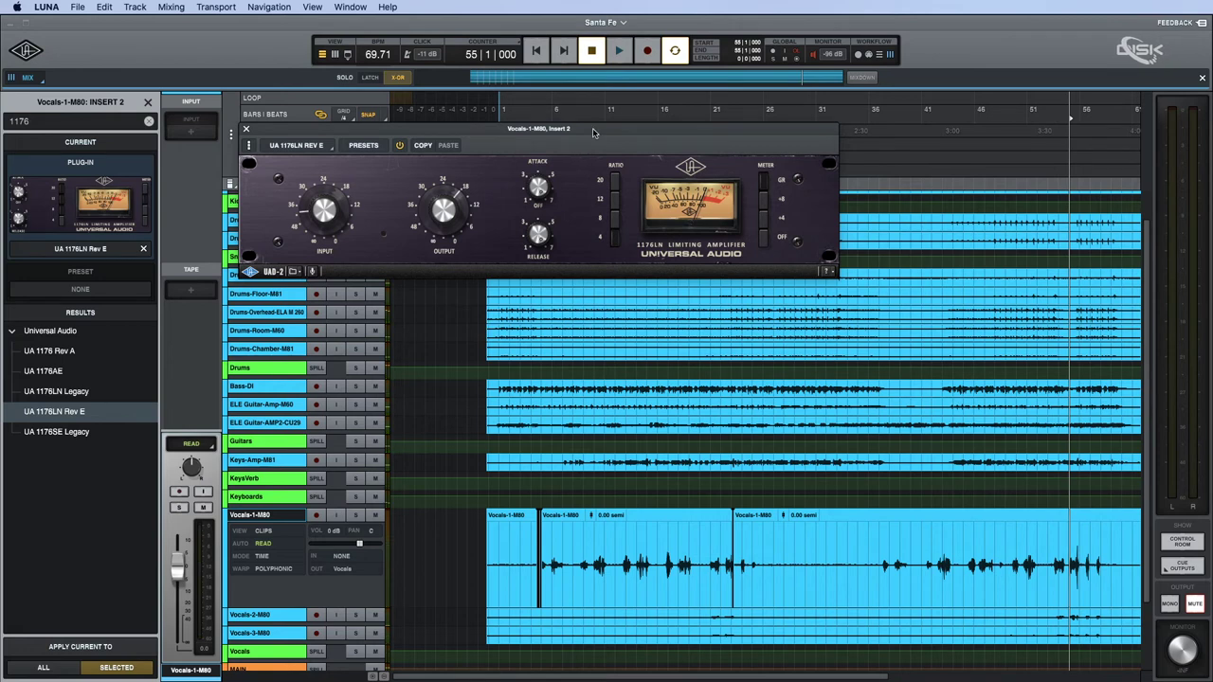
Open the UAD Plug-Ins Manual from the 1176LN window, search it for 1176 and go to the UA 1176 Classic Limiter Collection chapter.
left_click_drag(593, 132, 599, 181)
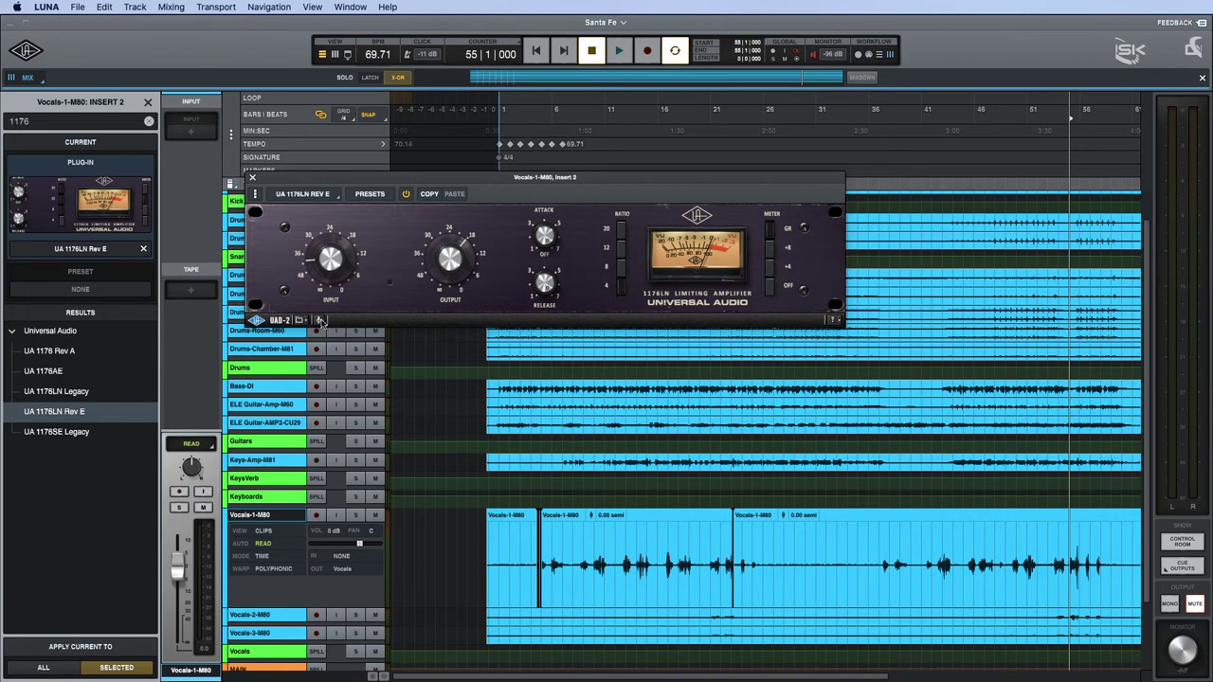
left_click(834, 322)
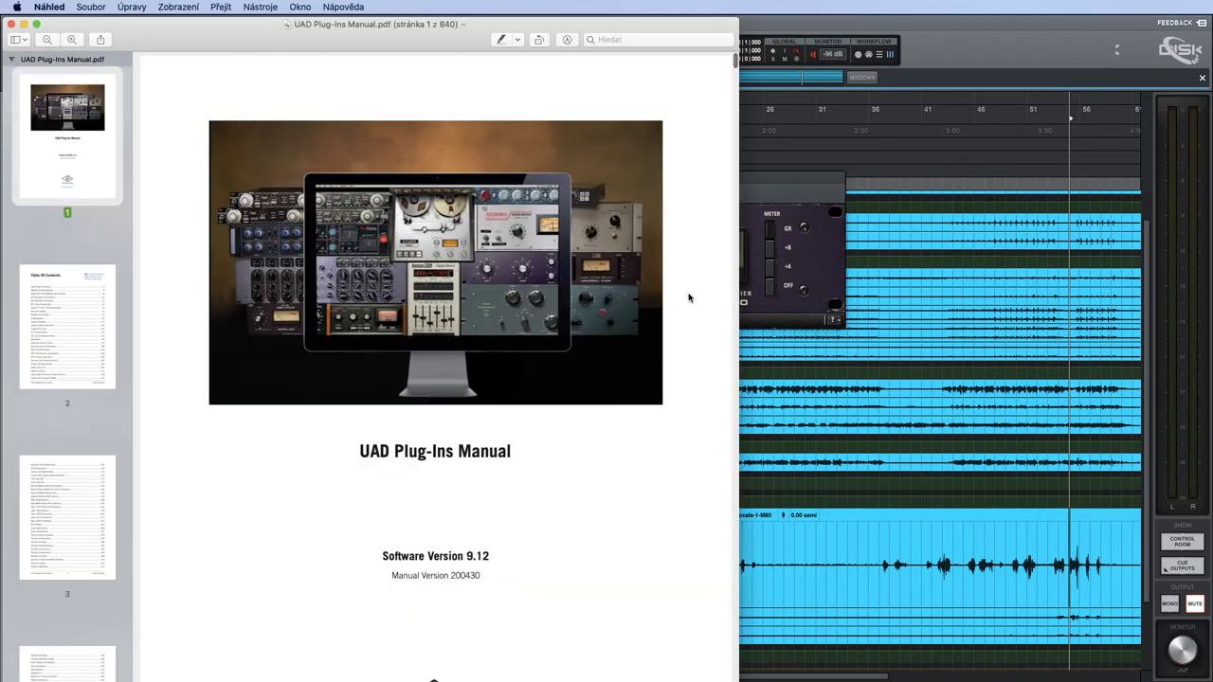
left_click(633, 39)
type("1176")
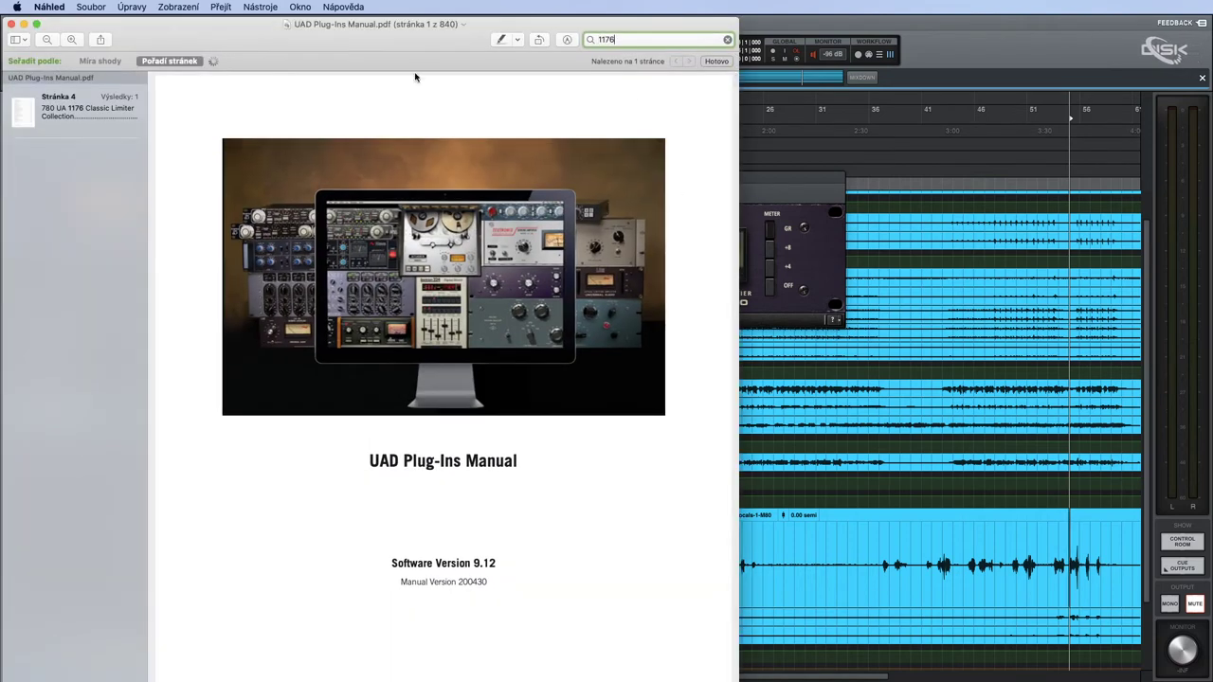
left_click(86, 117)
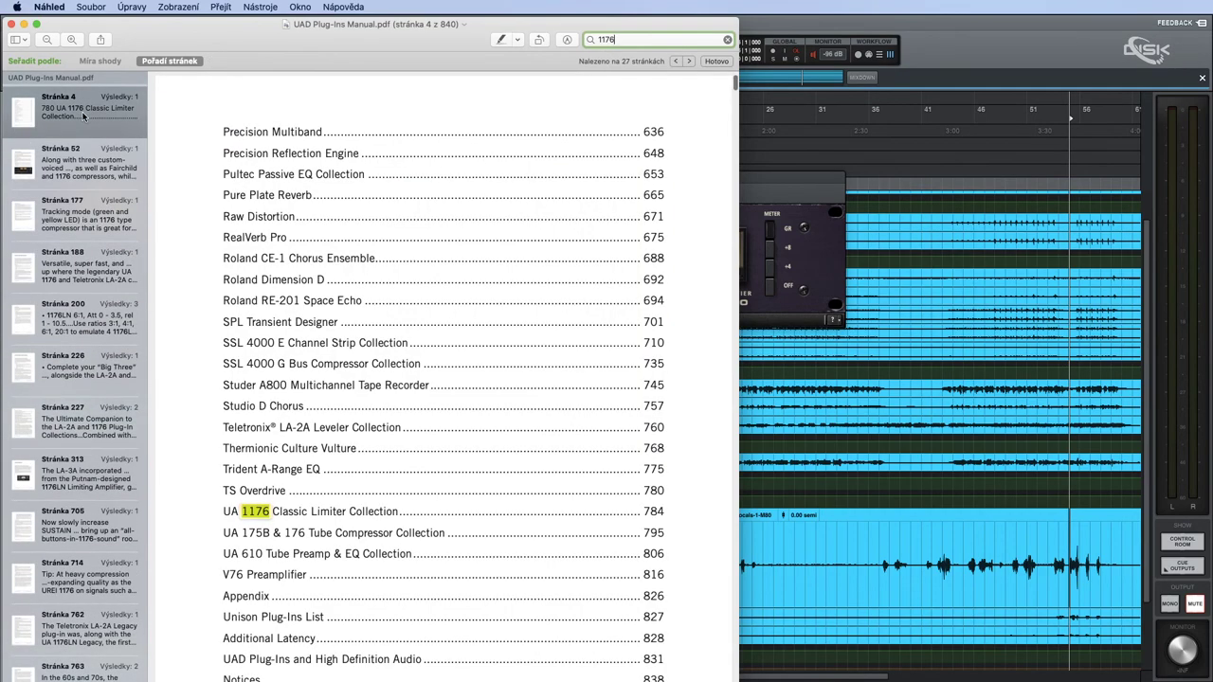
left_click(651, 512)
Read through the 1176 chapter to the Input, Output and Attack descriptions on page 790.
scroll(507, 455, "down", 10)
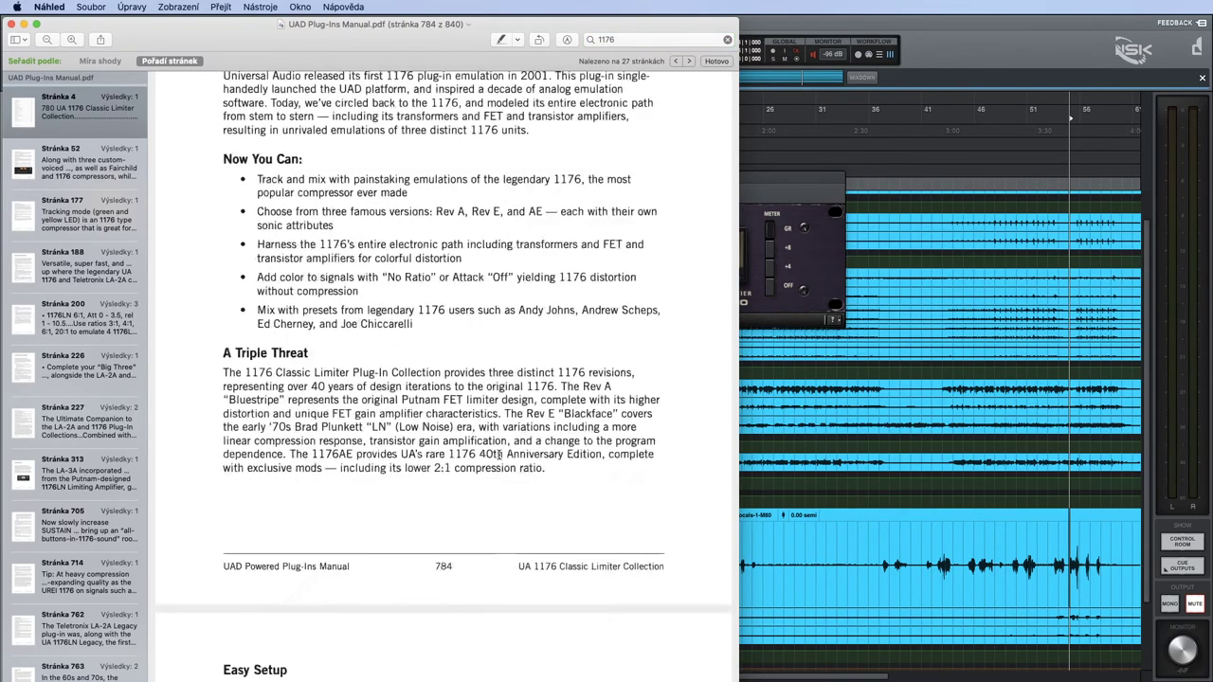
scroll(498, 455, "down", 10)
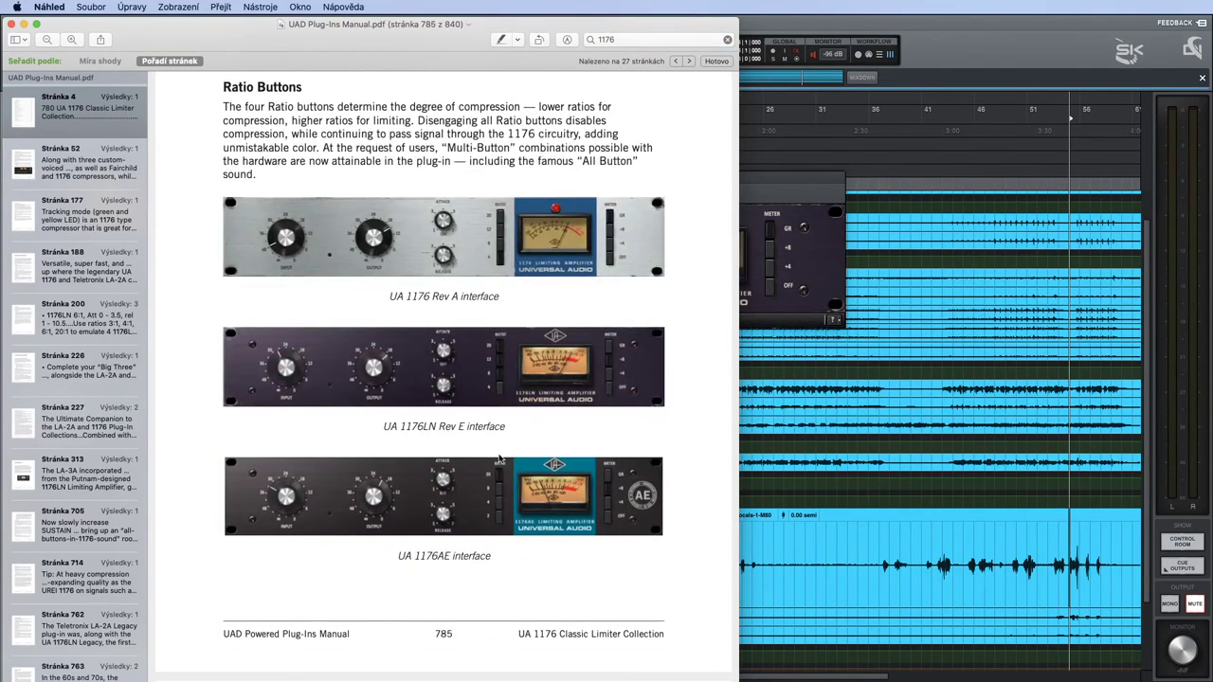
scroll(500, 460, "down", 20)
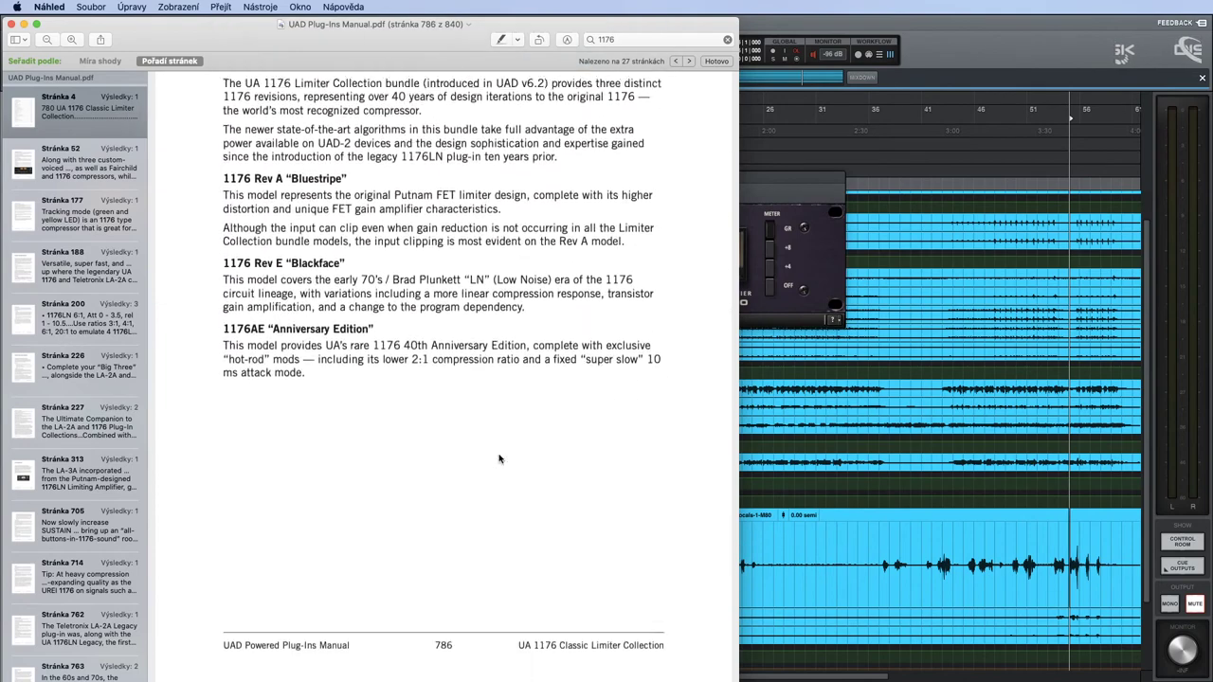
scroll(499, 460, "down", 5)
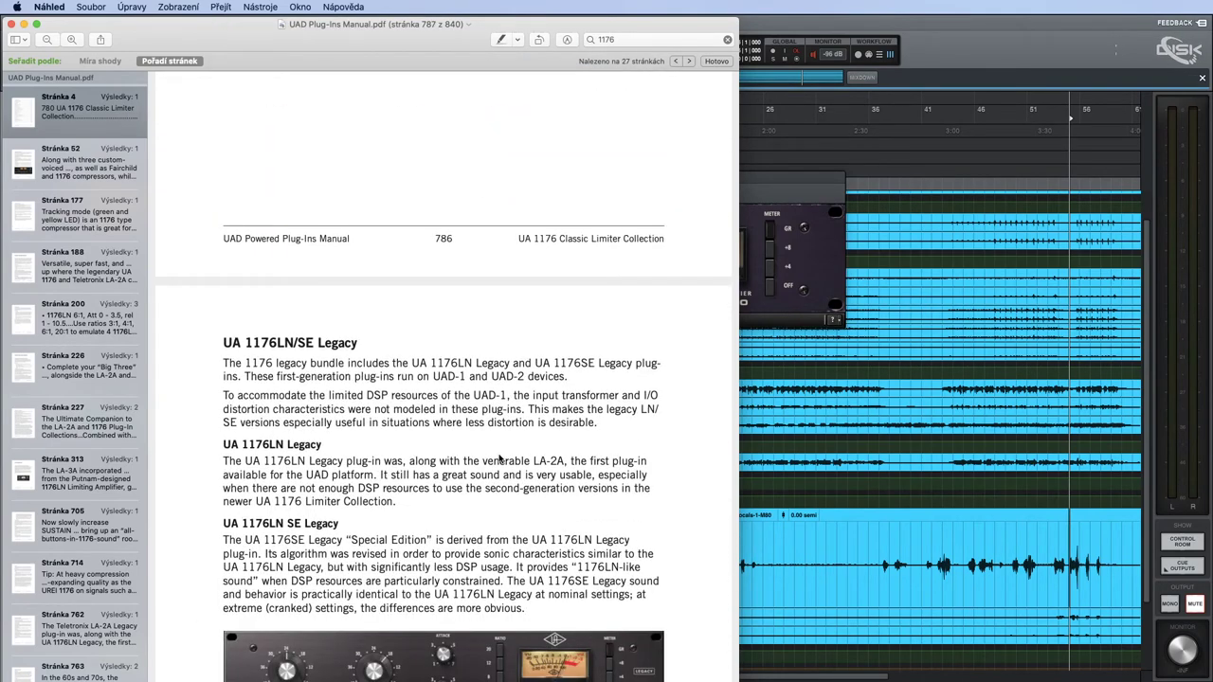
scroll(499, 460, "down", 3)
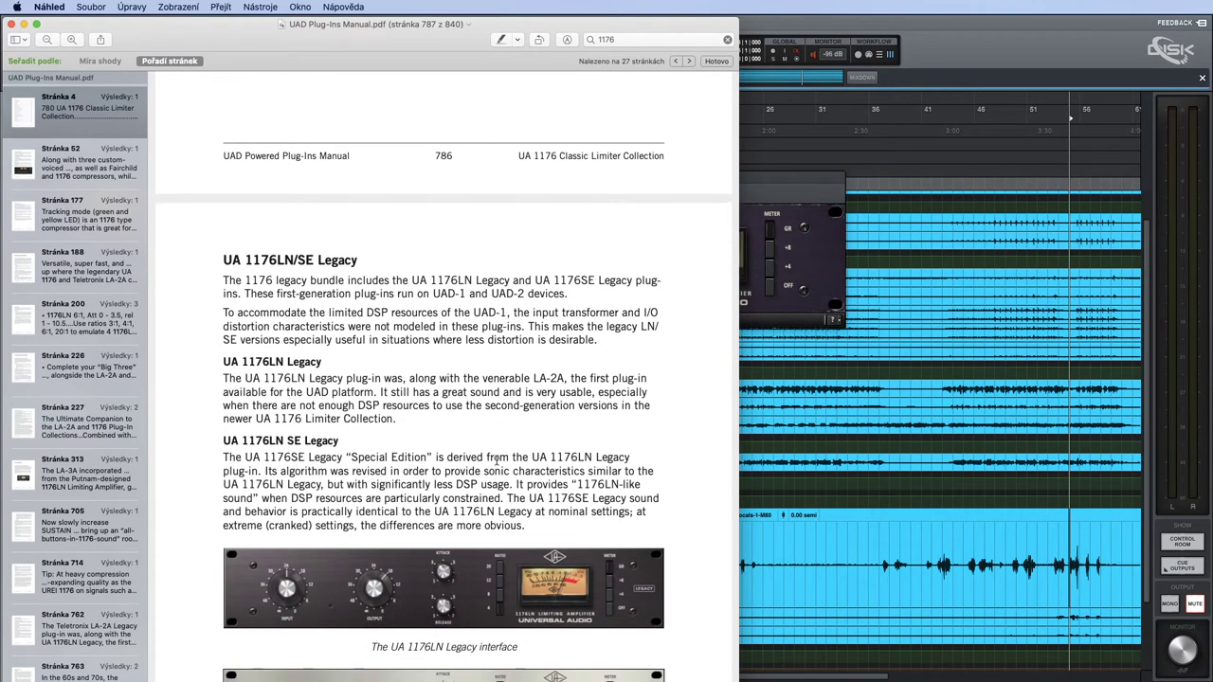
scroll(496, 461, "down", 20)
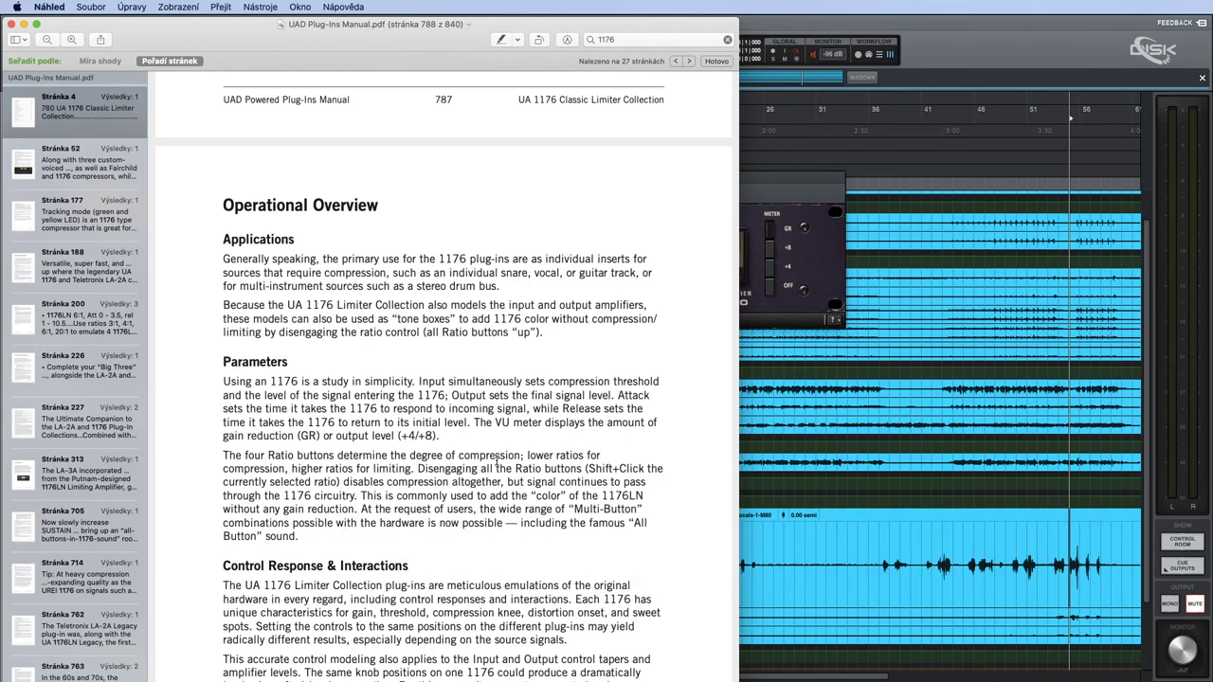
scroll(497, 462, "down", 20)
scroll(495, 461, "down", 15)
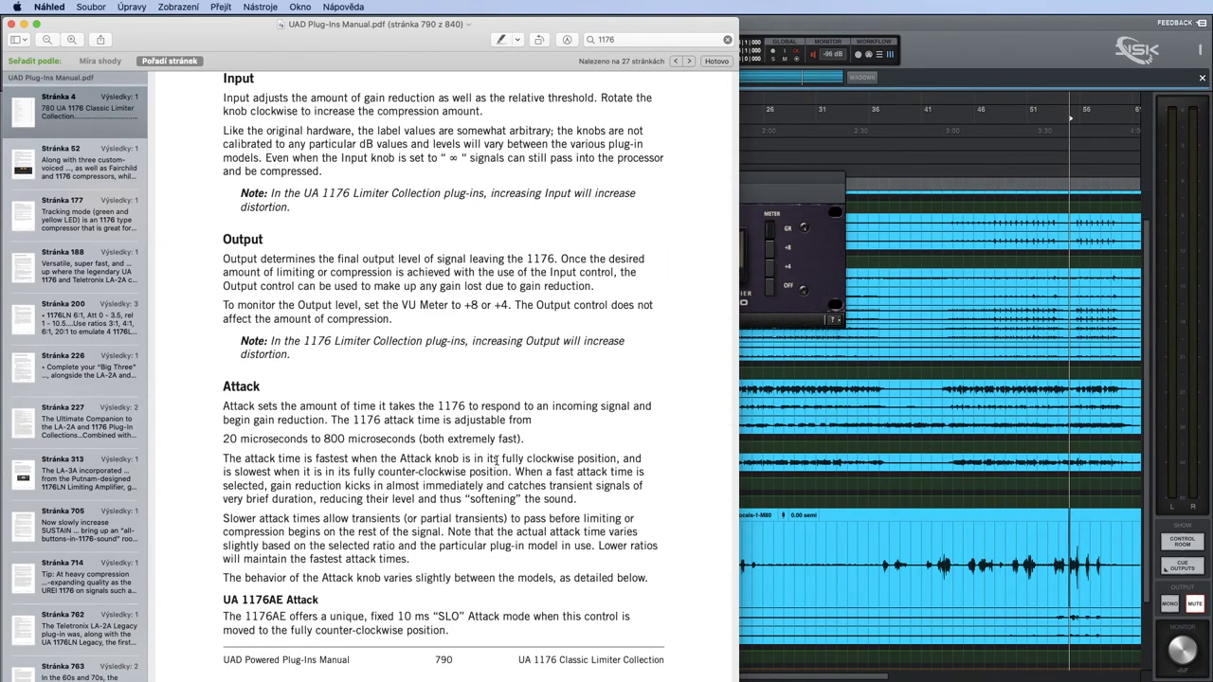
scroll(495, 460, "down", 2)
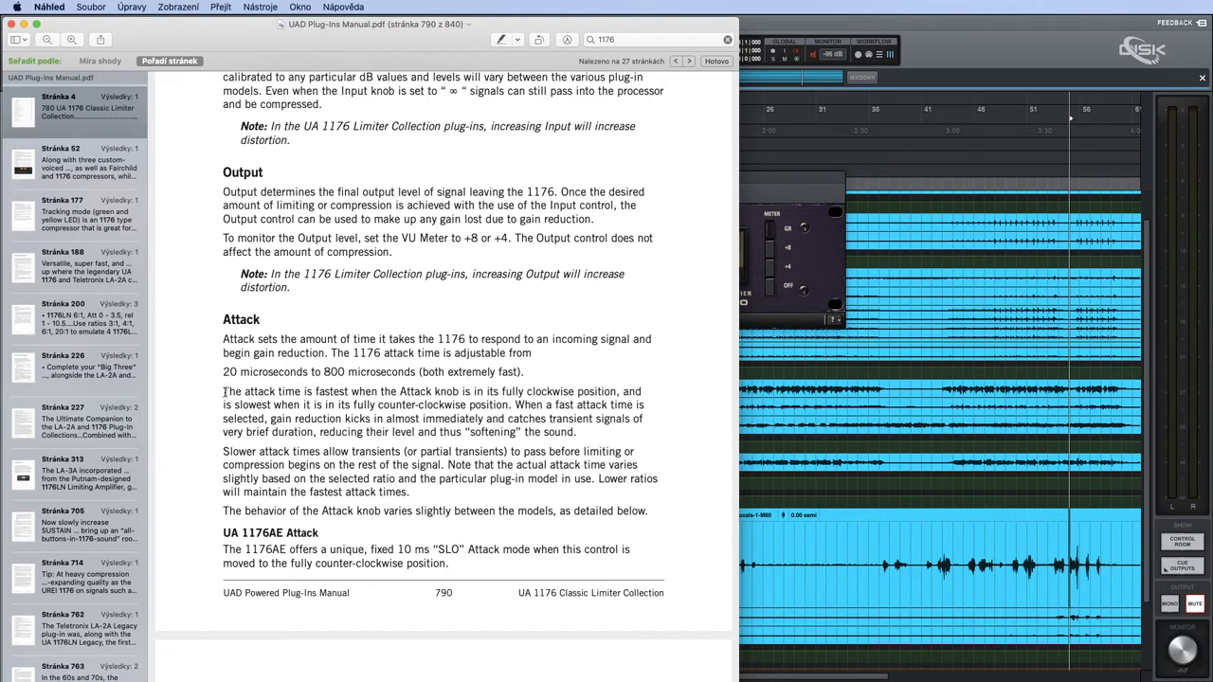
Copy the manual's sentence on the fastest and slowest Attack knob positions and return to the 1176LN window in LUNA.
left_click_drag(224, 391, 513, 405)
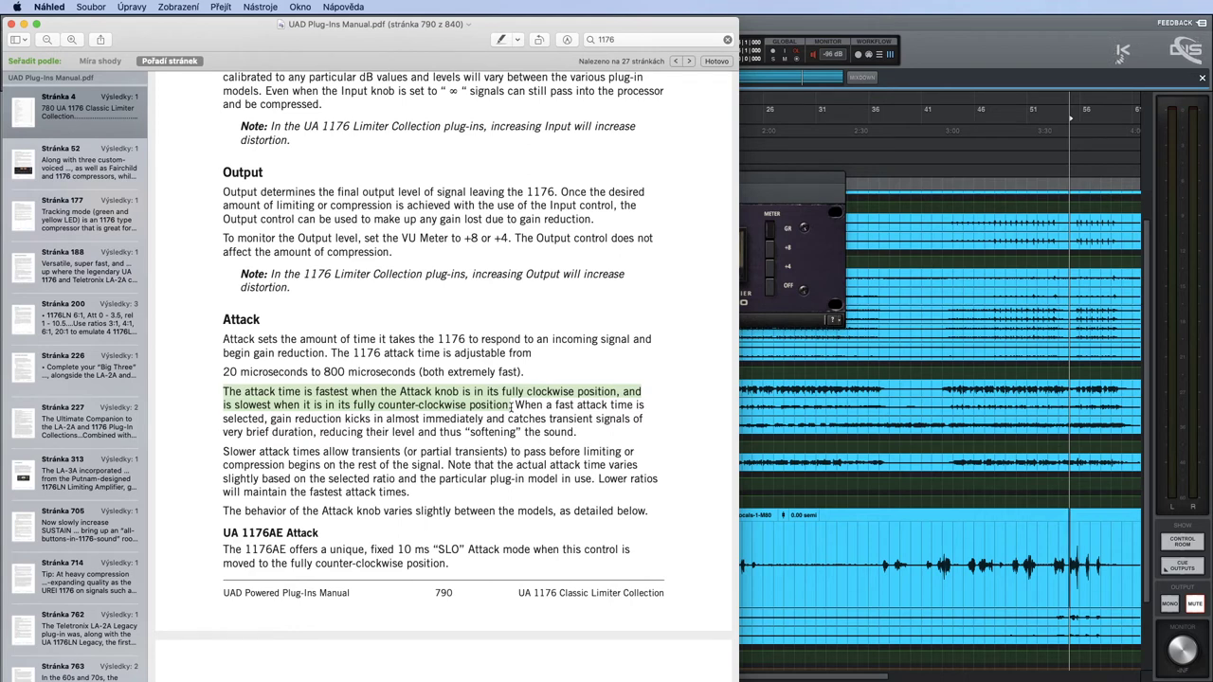
key("super+c")
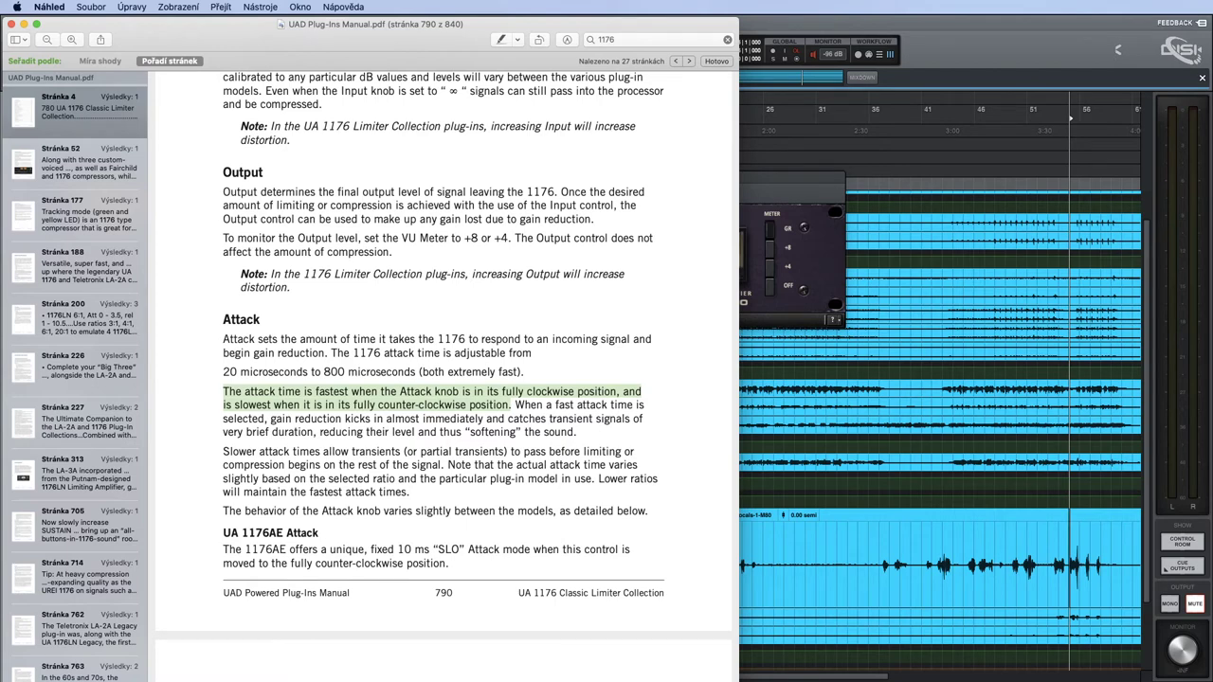
key("super+Tab")
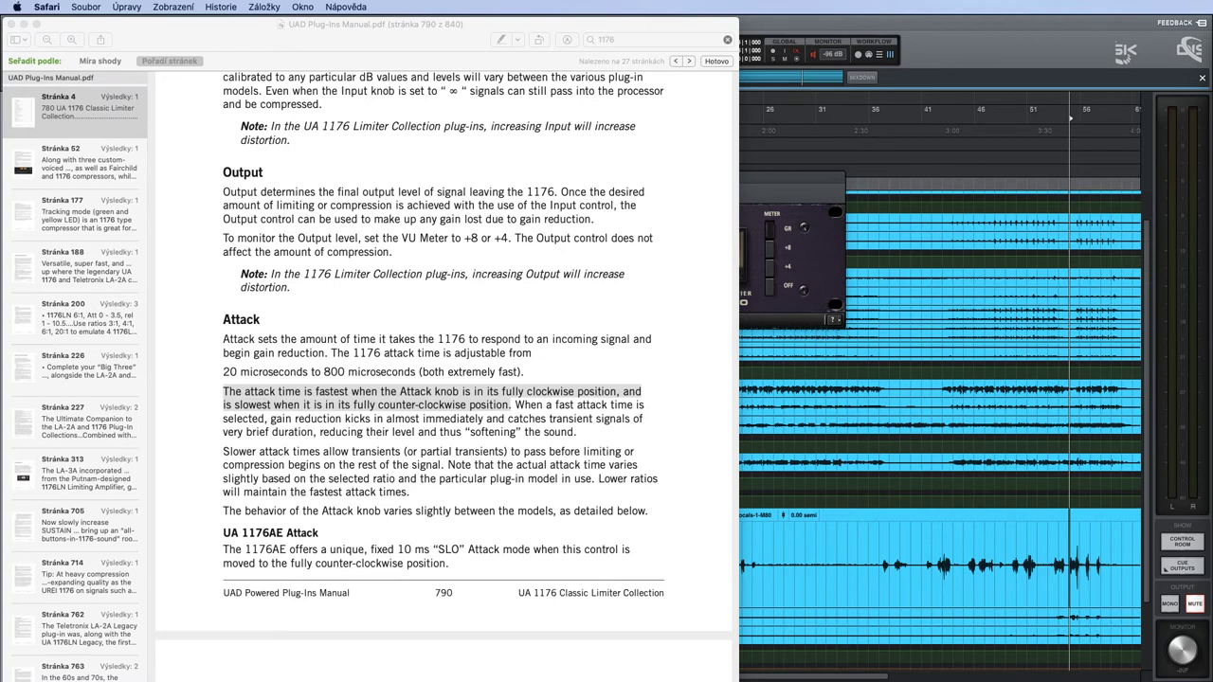
left_click(366, 396)
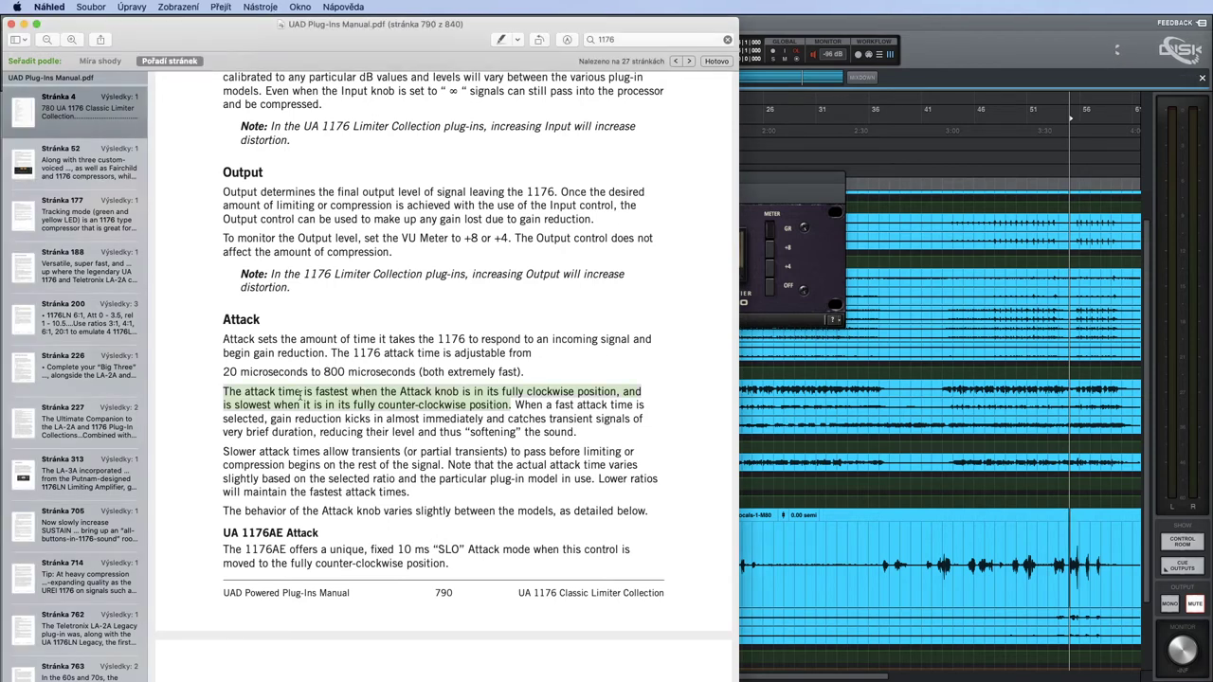
left_click(783, 196)
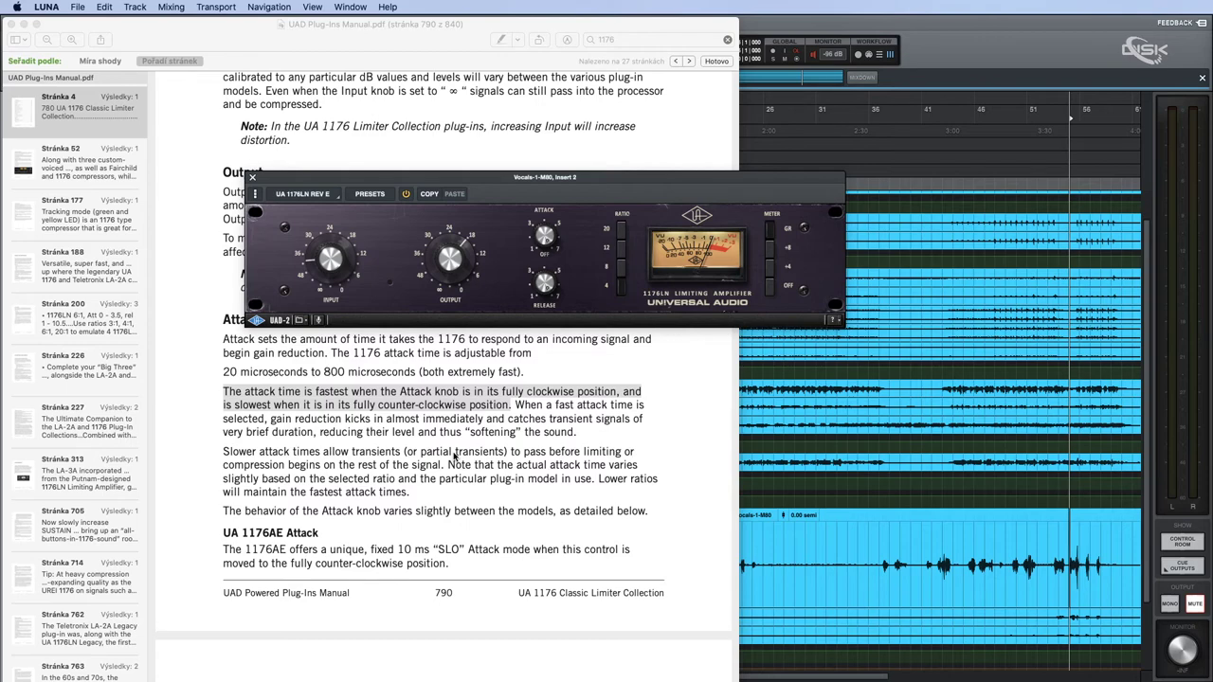
Read the manual's Release section on page 791, then put away the manual and the 1176LN window.
scroll(454, 457, "down", 5)
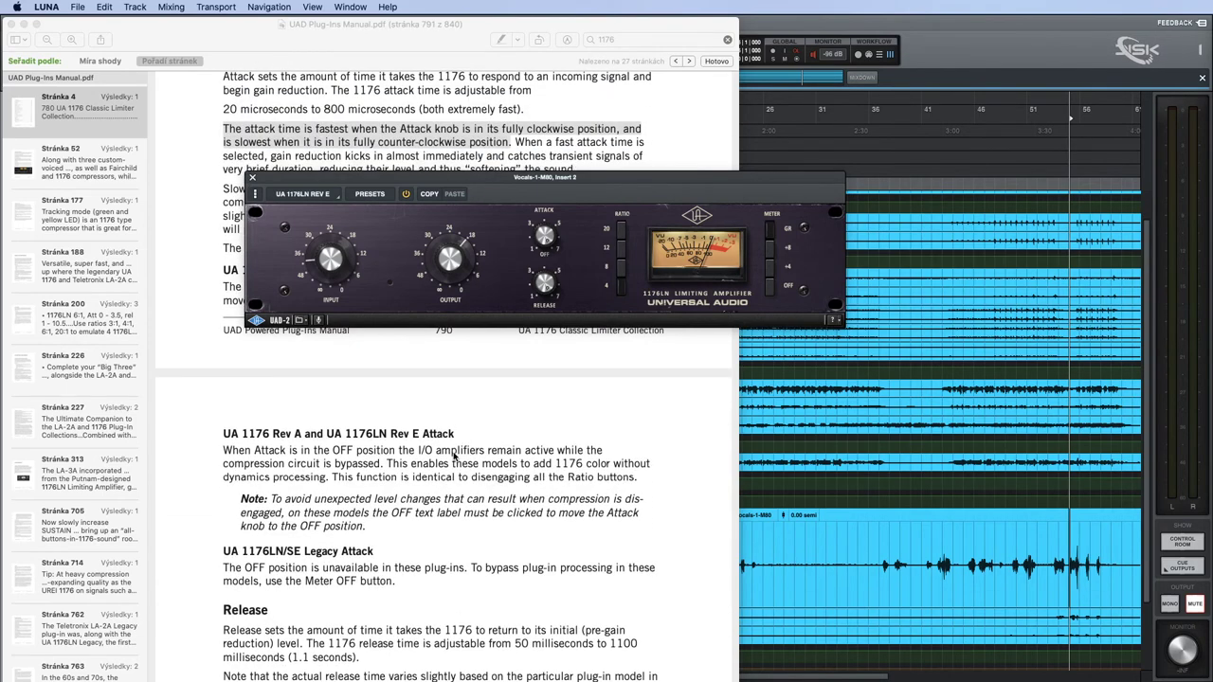
scroll(453, 457, "down", 5)
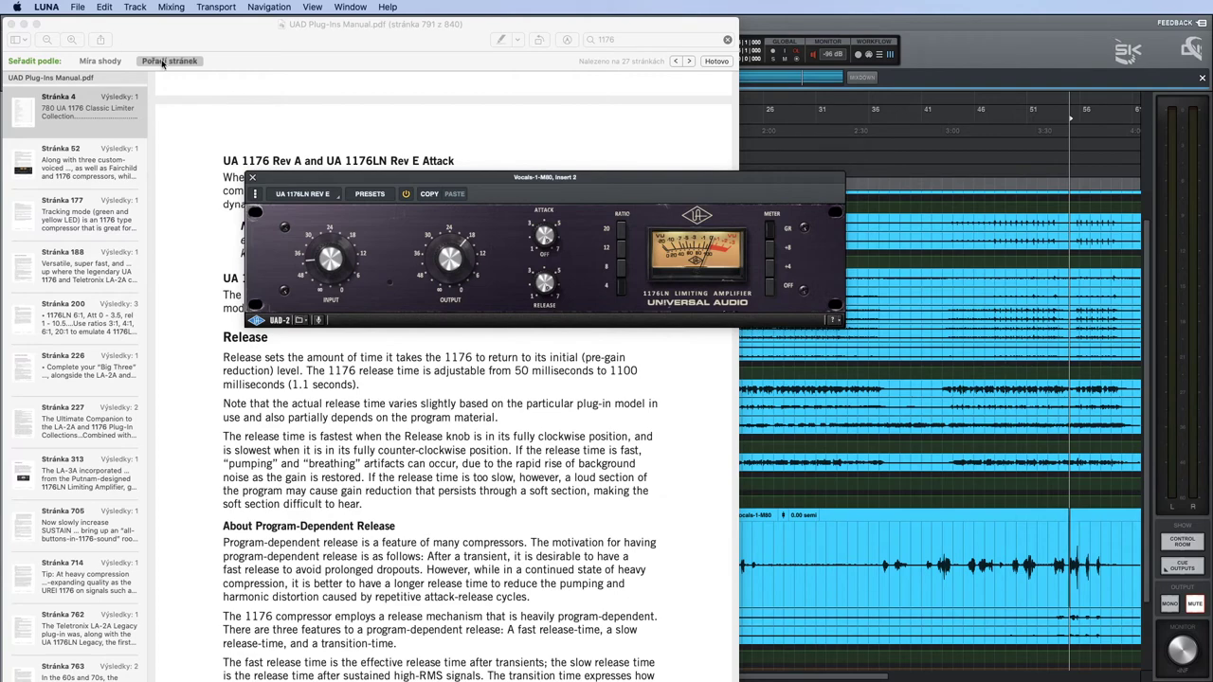
left_click(191, 78)
key("super+h")
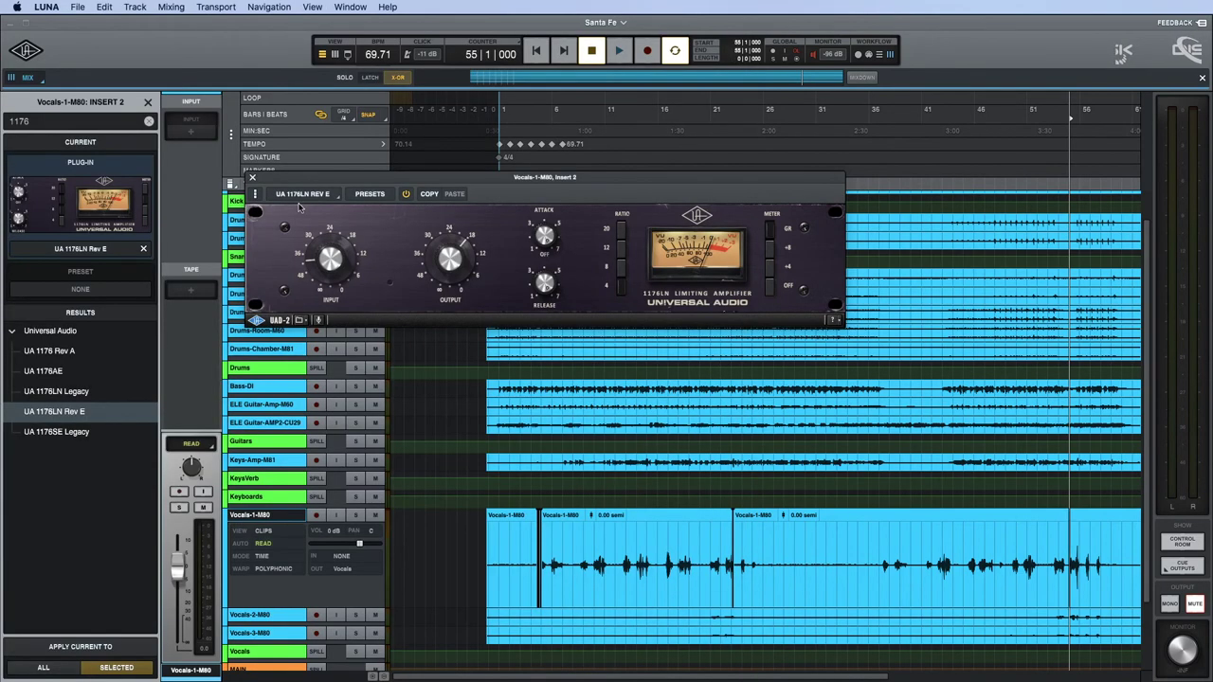
left_click(252, 177)
key("super+Tab")
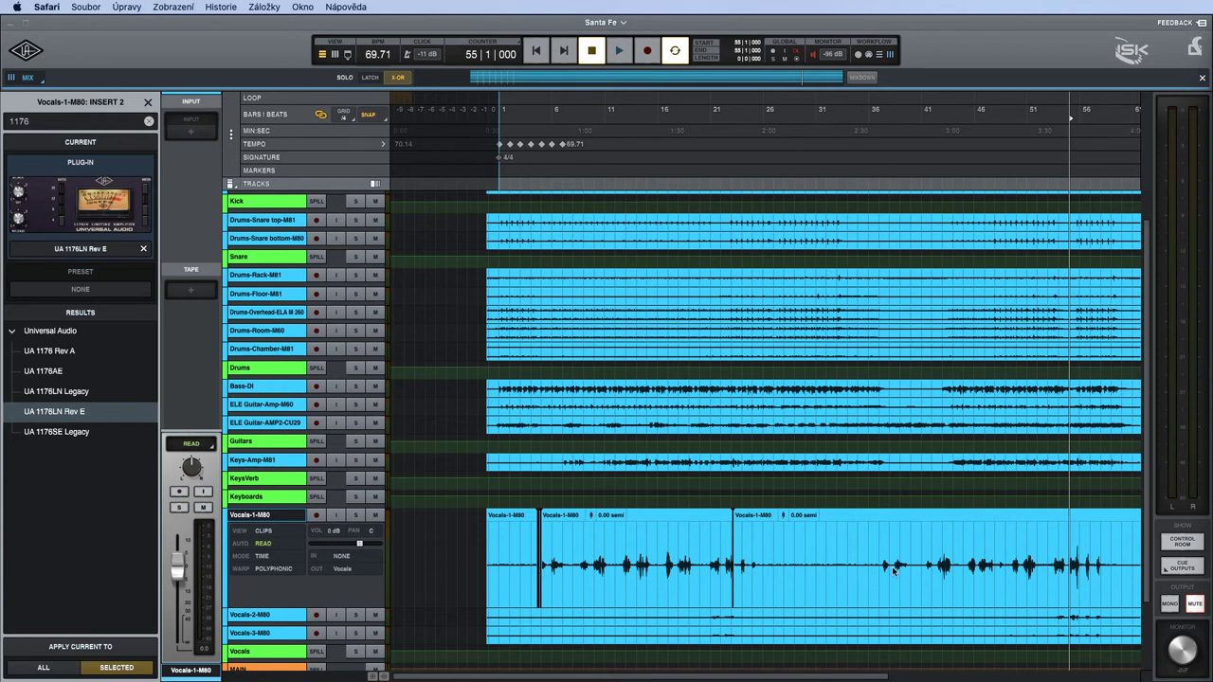
Play the mix from bar 54 beat 4 in the mixer view while watching the UA 1176LN Rev E on Vocals-1-M80.
left_click(1061, 554)
key("super+equal")
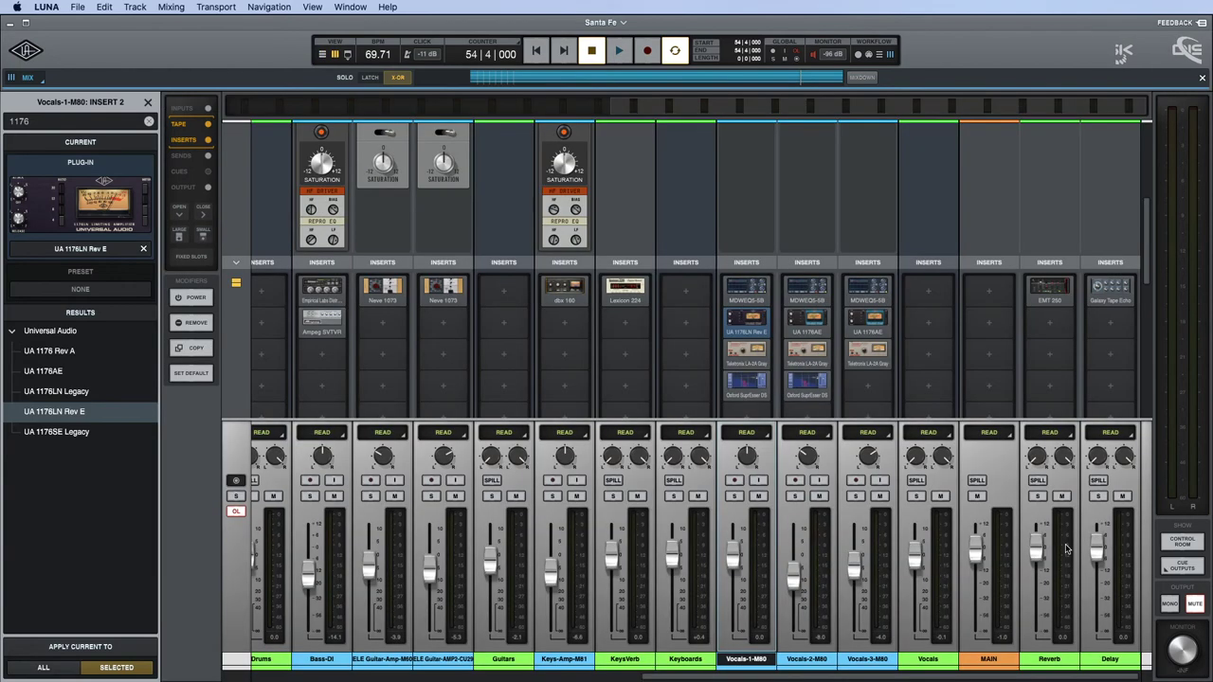
left_click(755, 324)
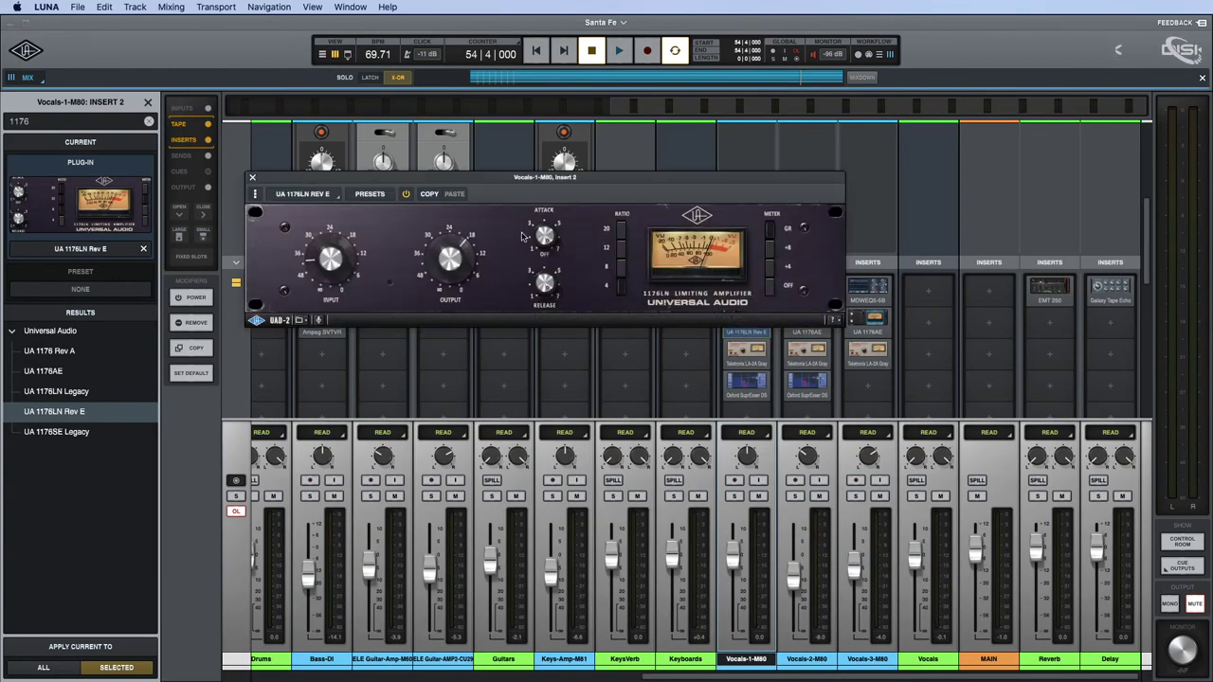
key("space")
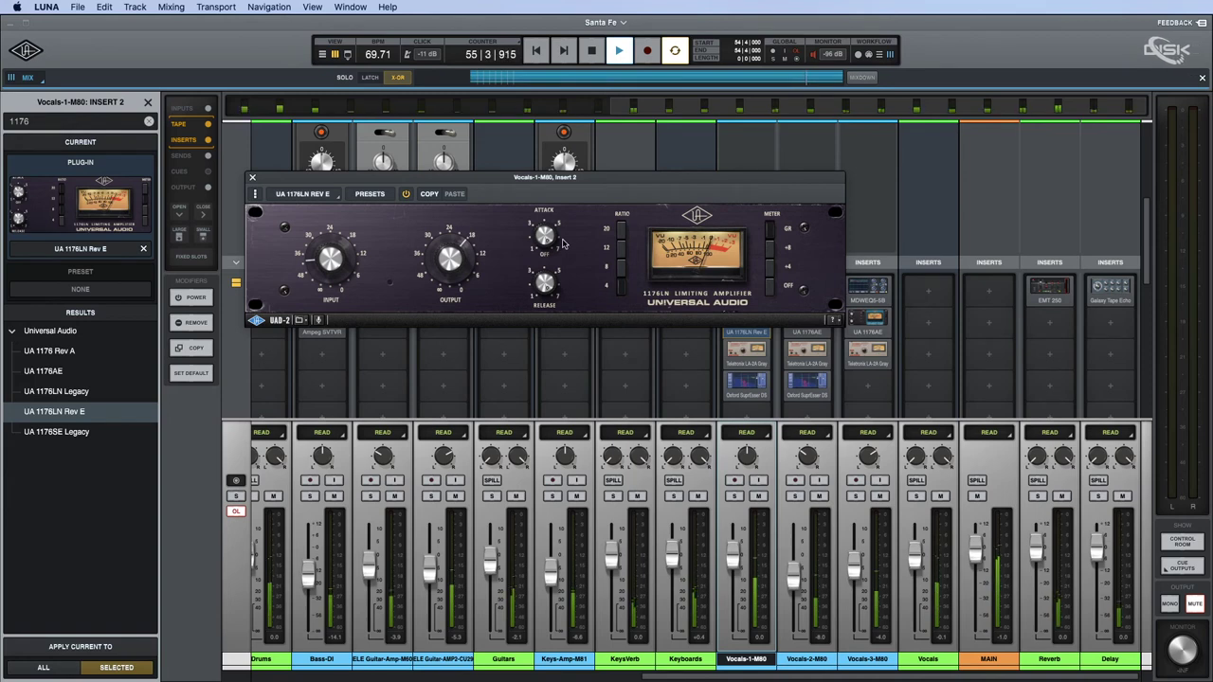
key("space")
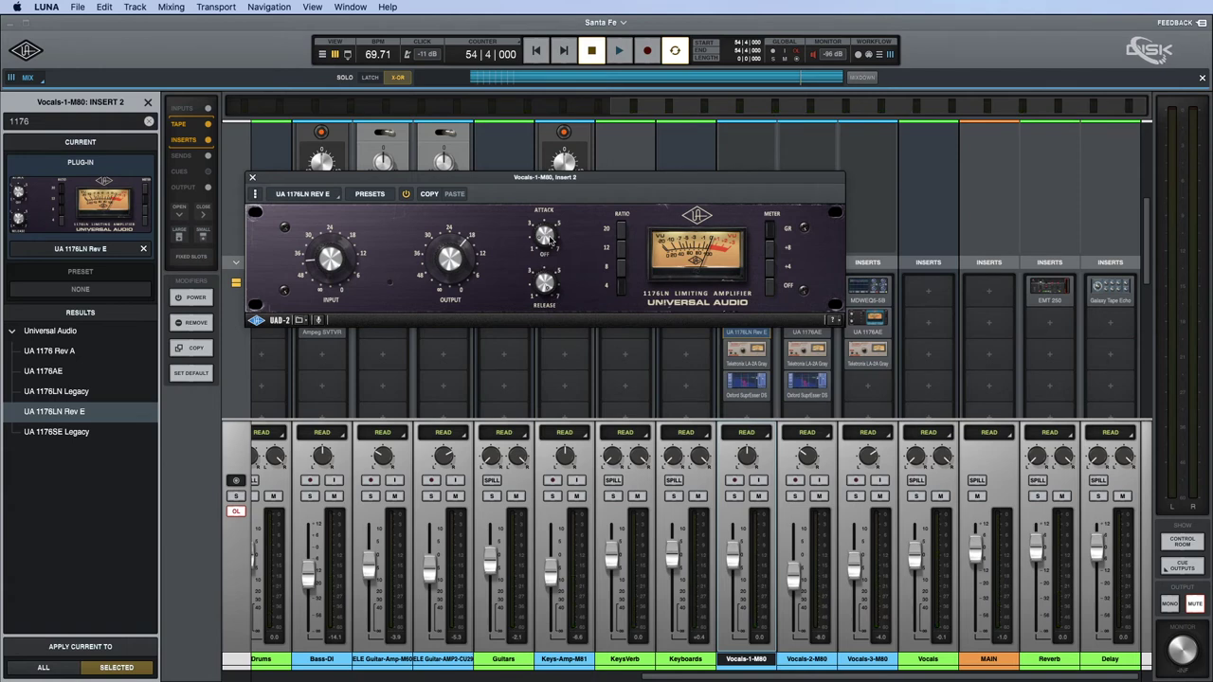
key("space")
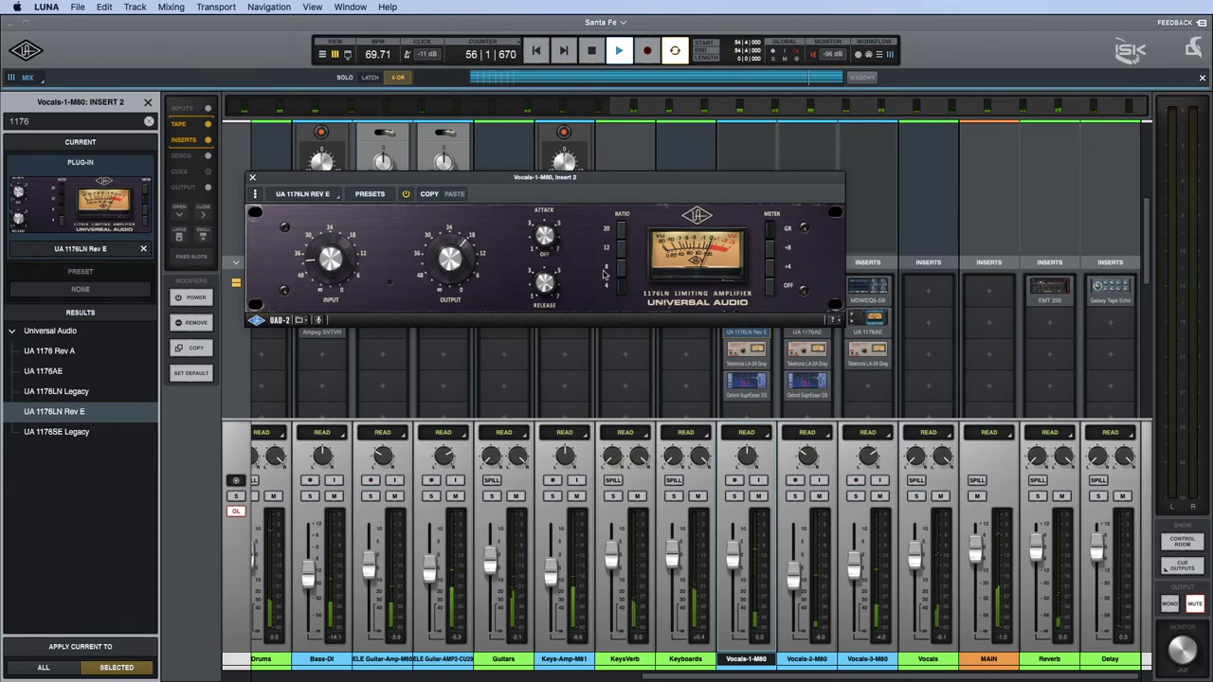
key("space")
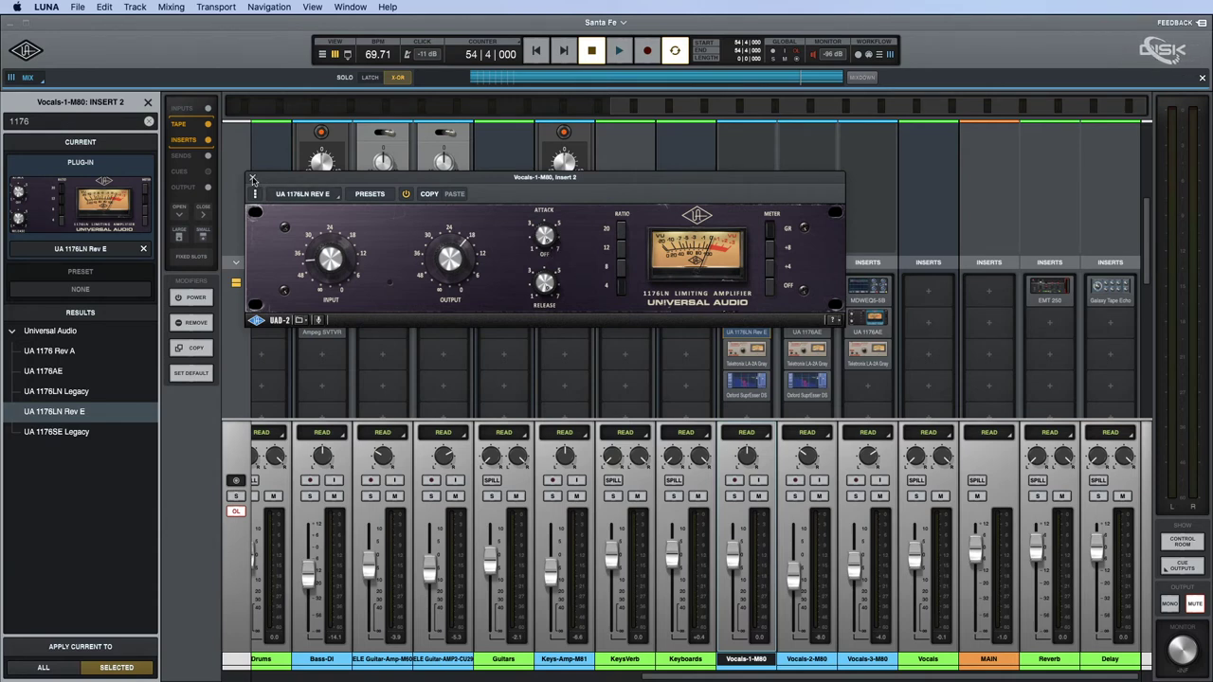
left_click(253, 180)
Audition the Drums-Overhead-ELA M 260 channel soloed and in the mix, with its Avalon VT-737sp open.
key("space")
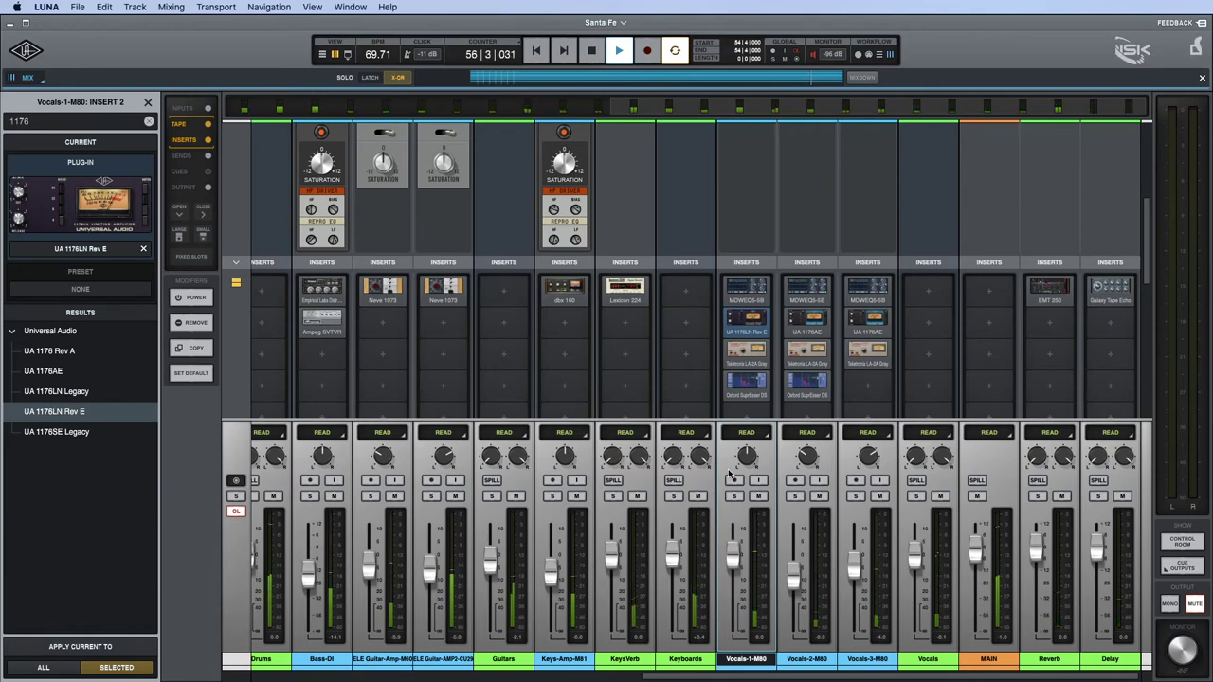
scroll(474, 538, "left", 5)
scroll(474, 538, "left", 6)
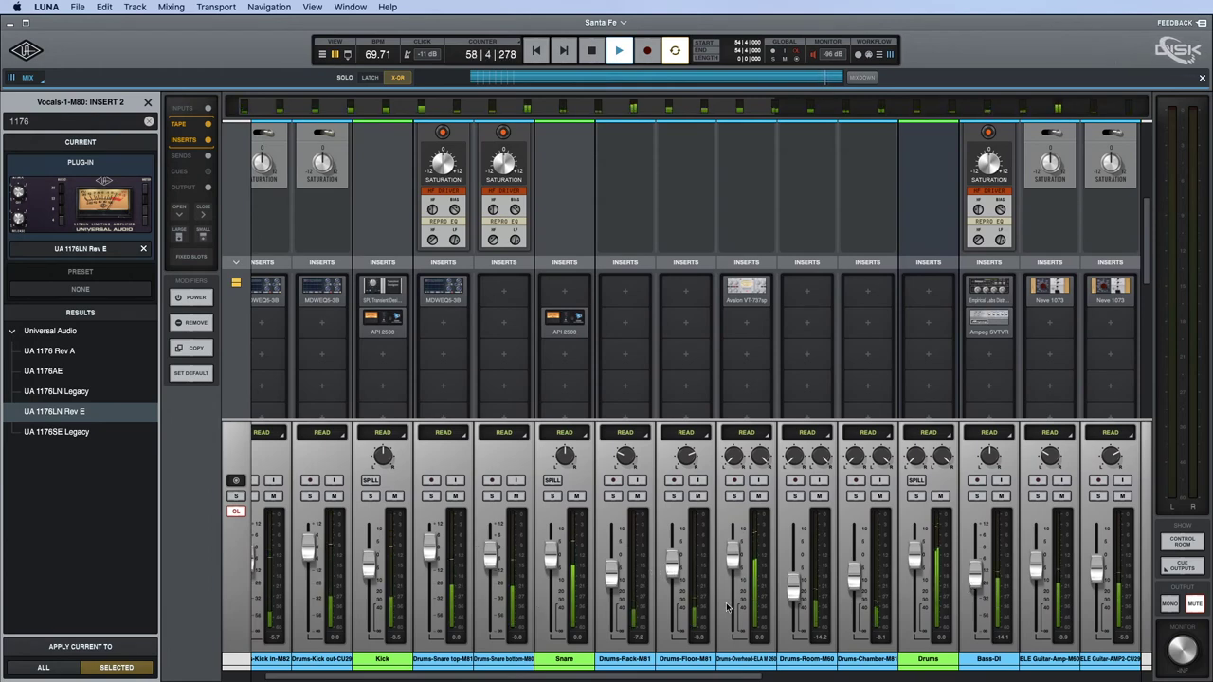
left_click(735, 497)
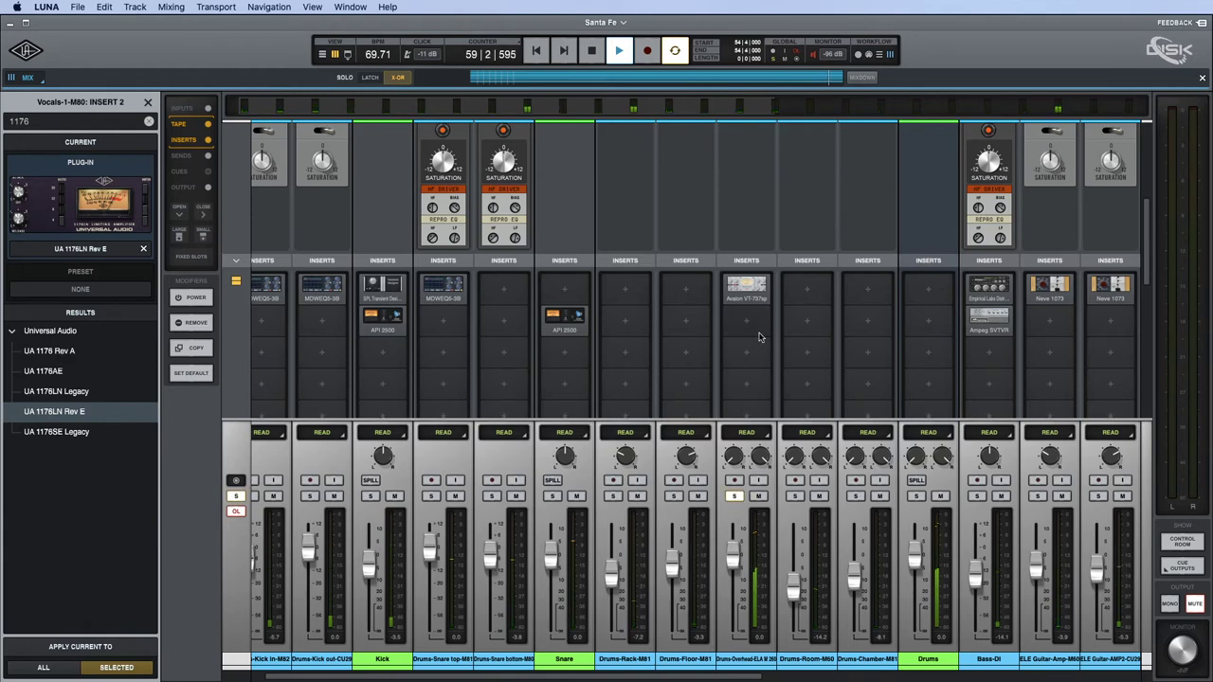
key("space")
left_click(747, 289)
key("space")
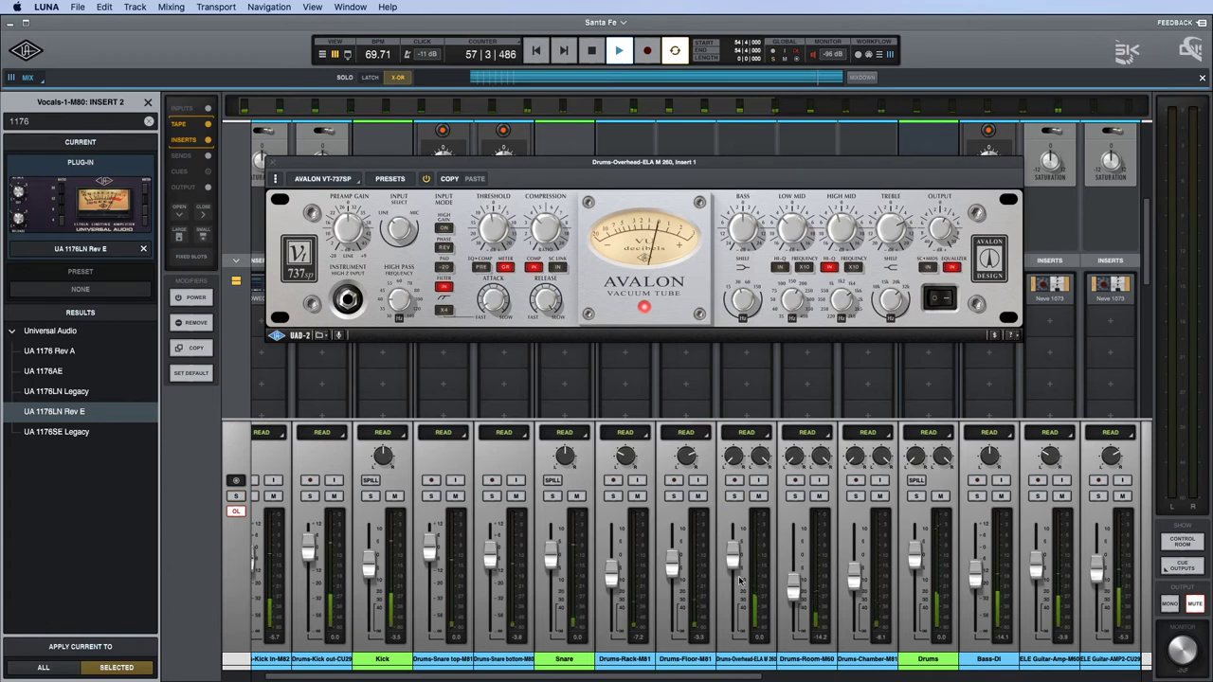
mouse_move(730, 563)
left_mouse_down()
mouse_move(729, 584)
mouse_move(731, 563)
left_mouse_up()
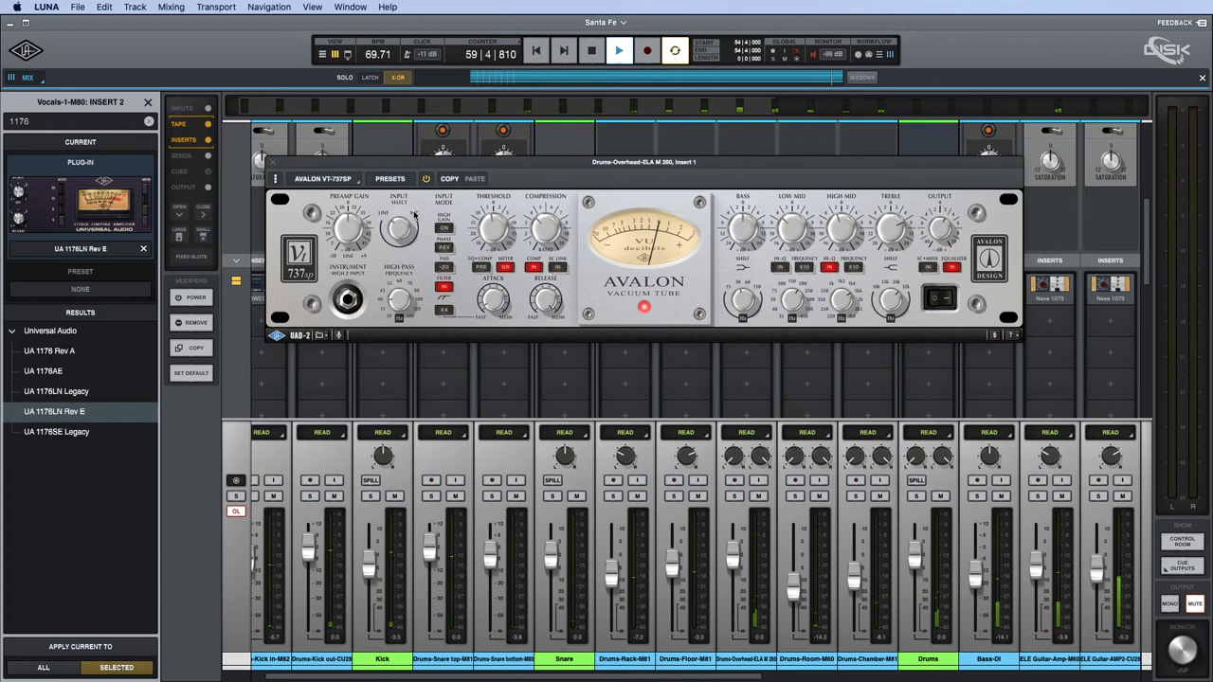
Close the Avalon VT-737sp, stop playback and spill the MAIN bus in the mixer.
left_click(269, 167)
scroll(758, 451, "right", 10)
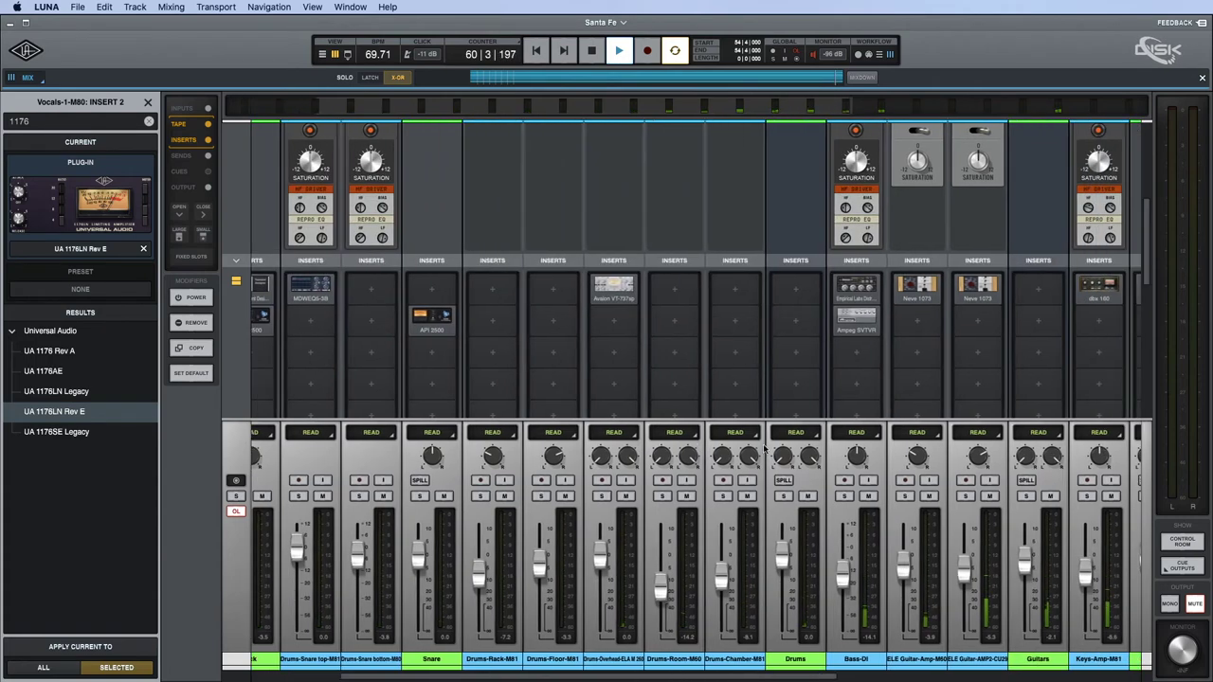
scroll(758, 451, "right", 5)
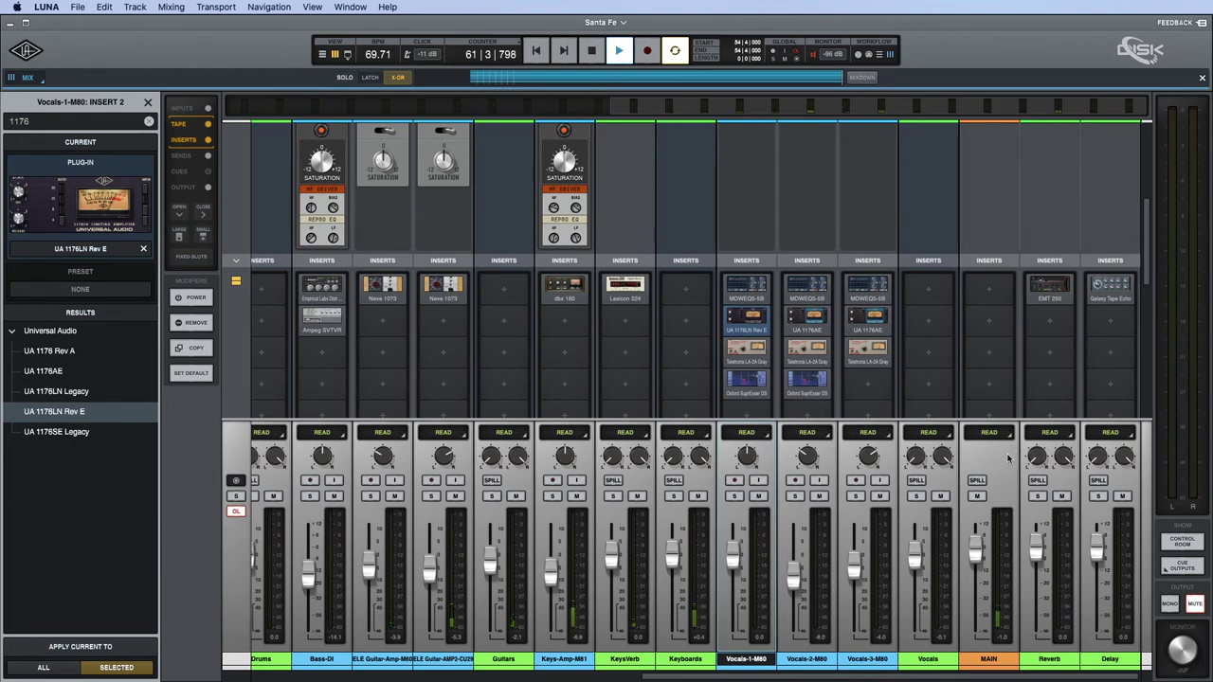
key("space")
left_click(977, 480)
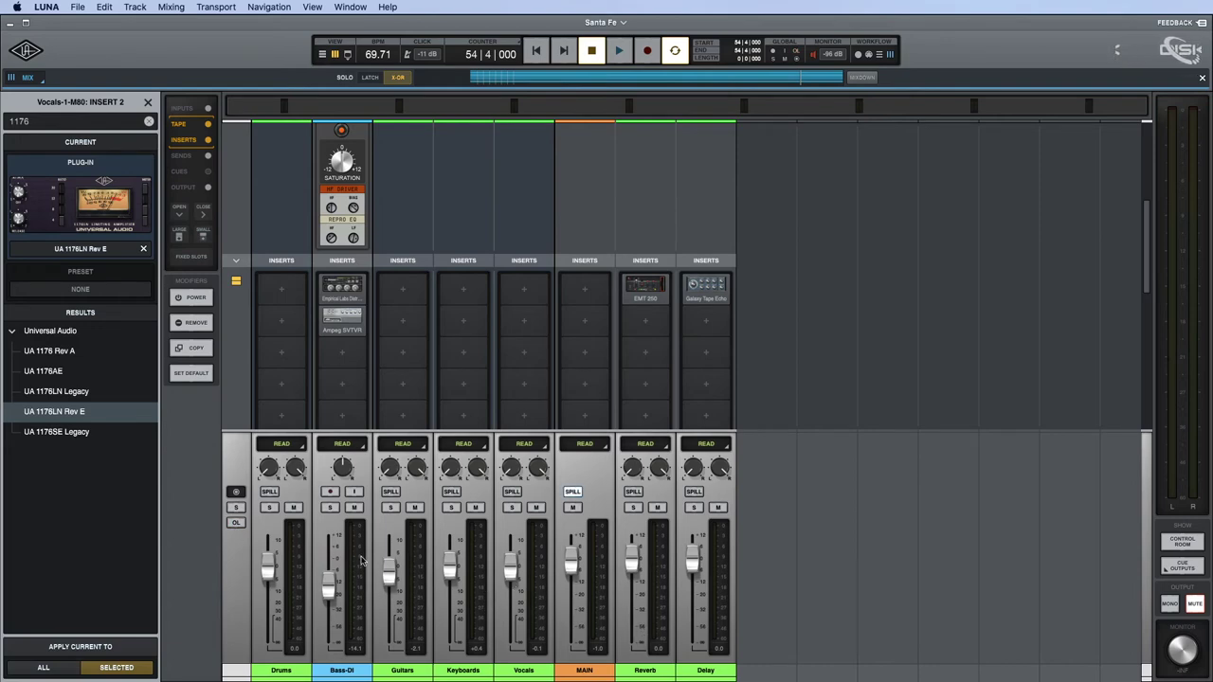
Unspill the MAIN bus to show all mixer channels, and play the mix briefly from bar 54 beat 4.
left_click(573, 493)
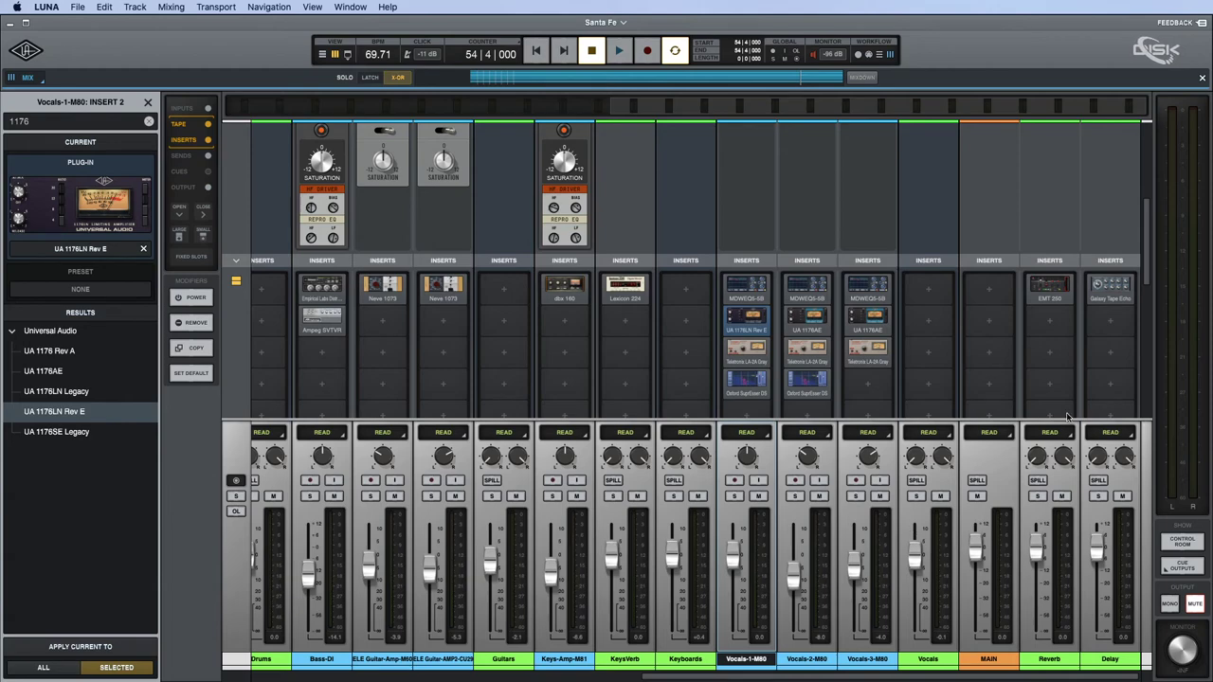
scroll(999, 317, "up", 3)
scroll(998, 317, "down", 5)
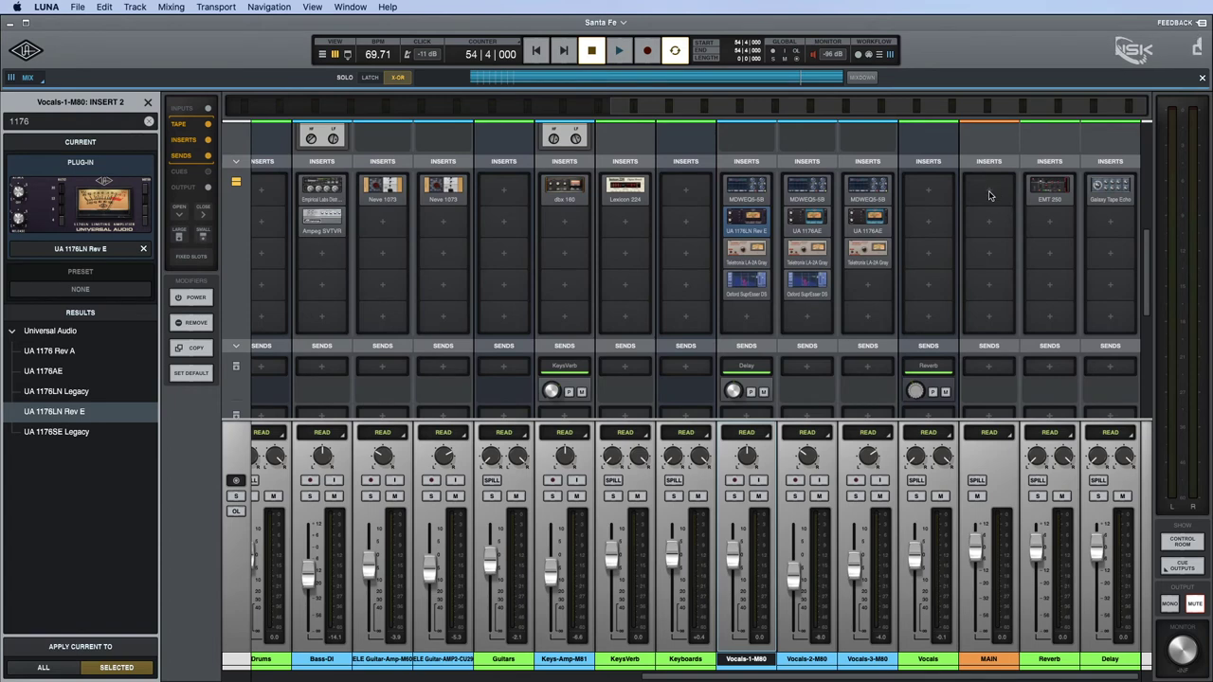
key("space")
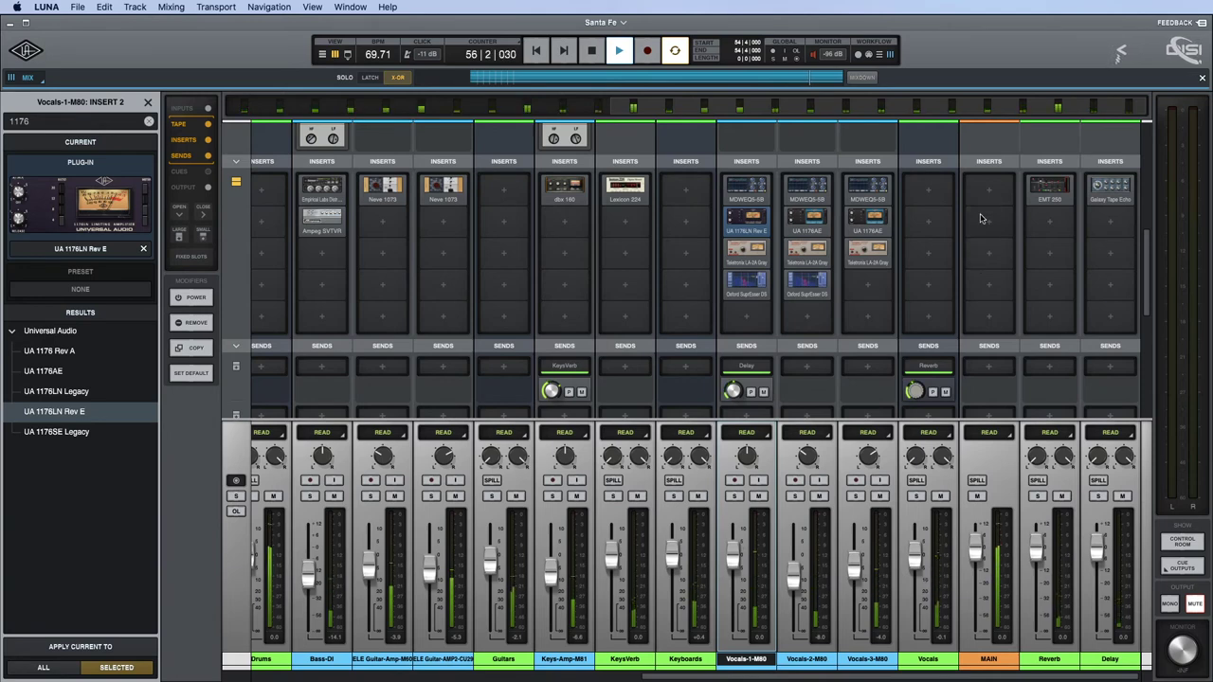
key("space")
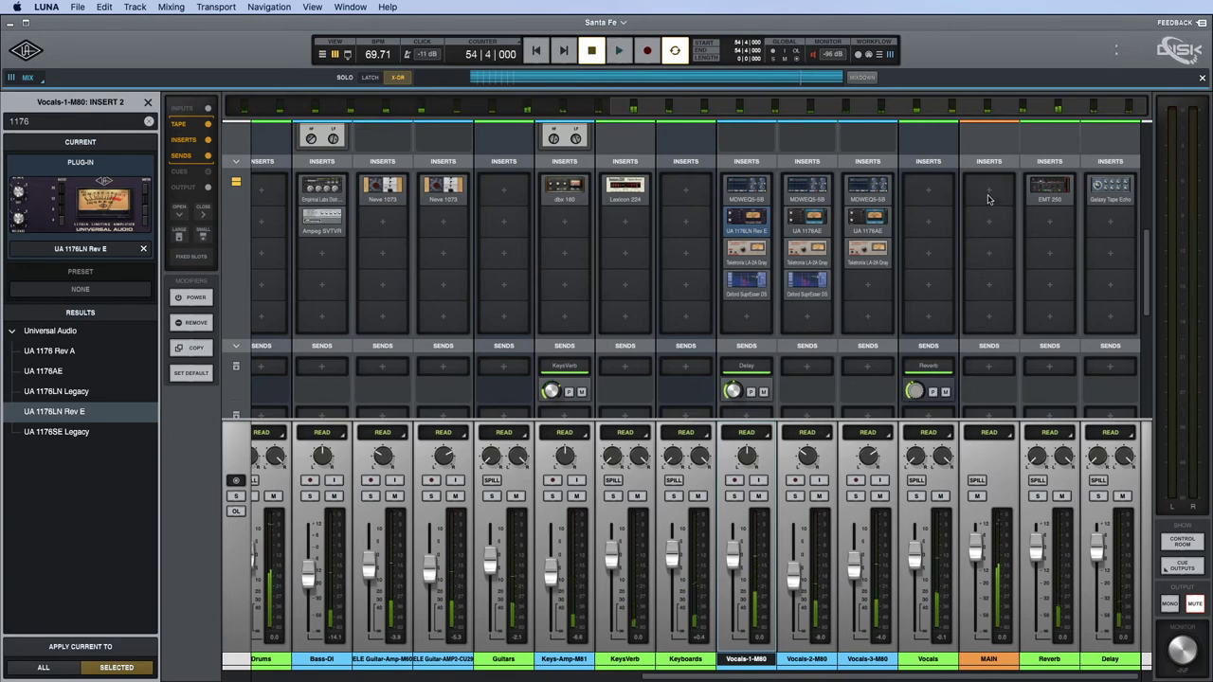
Search the plug-ins for "eq" and load Eiosis AirEQ Premium into the first insert of the MAIN bus.
left_click(989, 196)
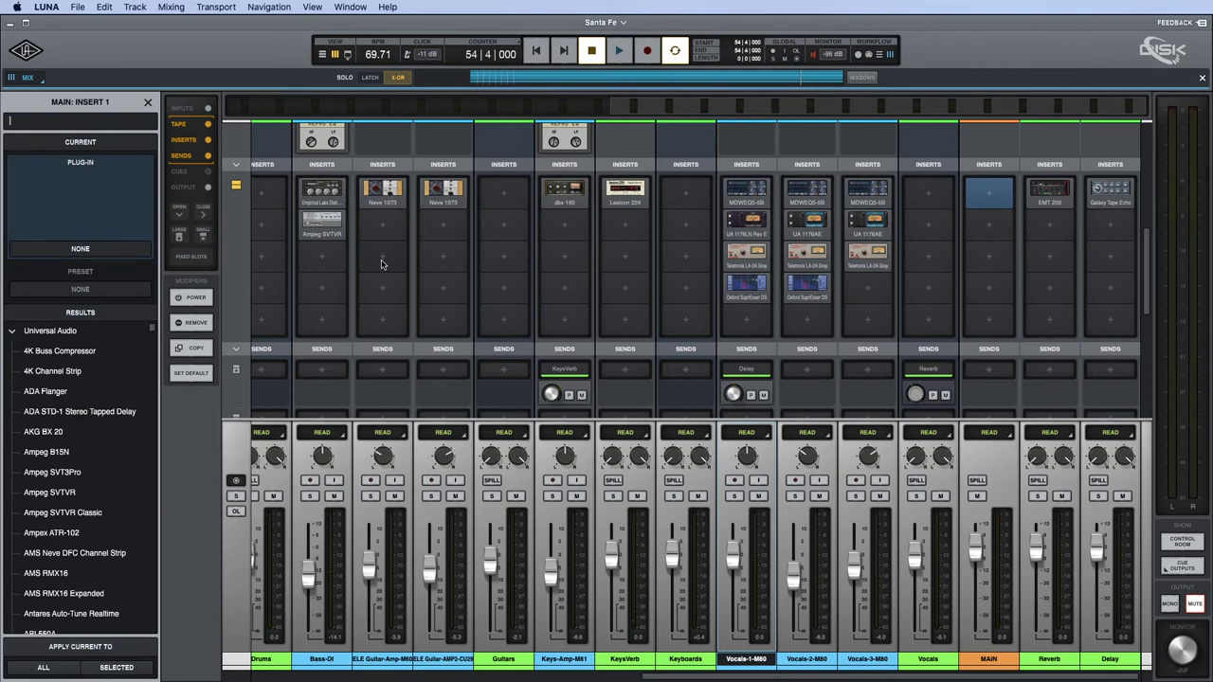
scroll(72, 528, "down", 10)
scroll(71, 528, "up", 6)
scroll(71, 531, "up", 3)
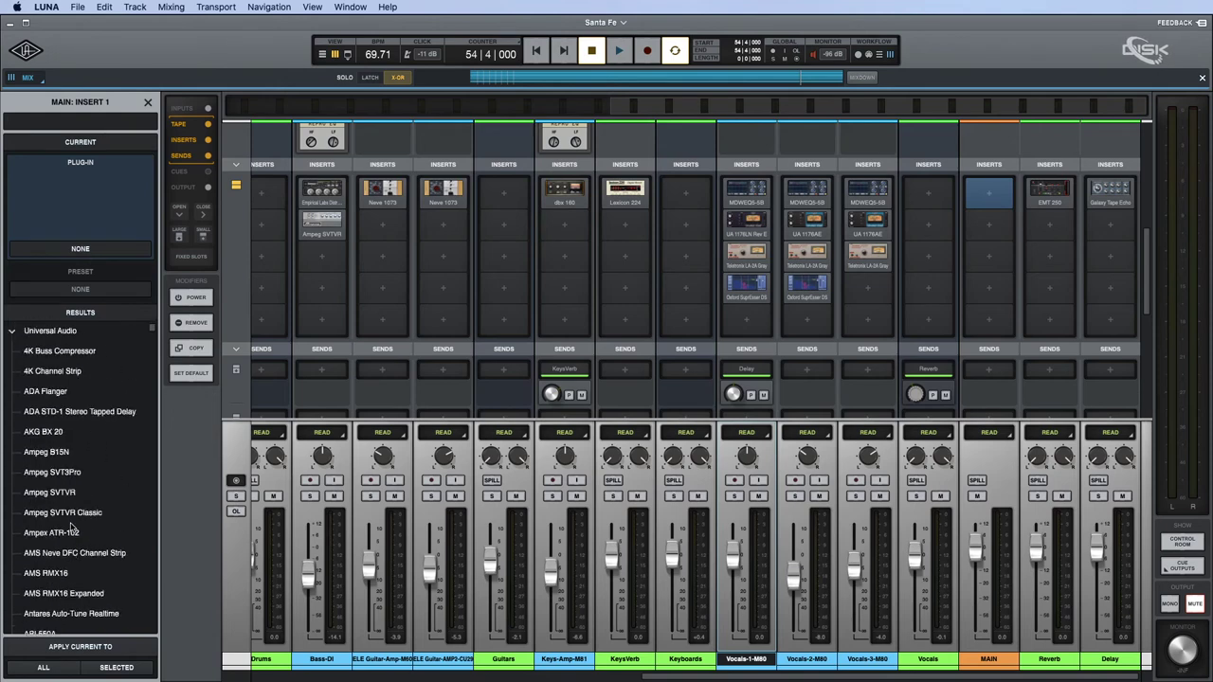
scroll(71, 528, "down", 5)
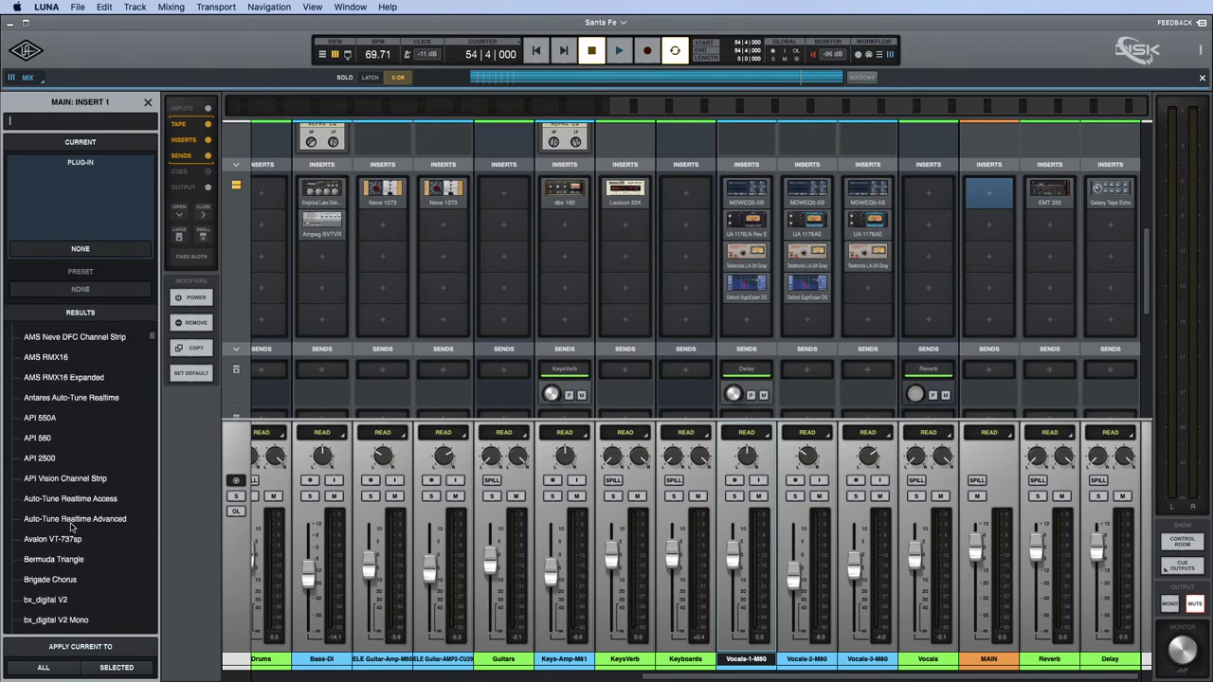
type("eq")
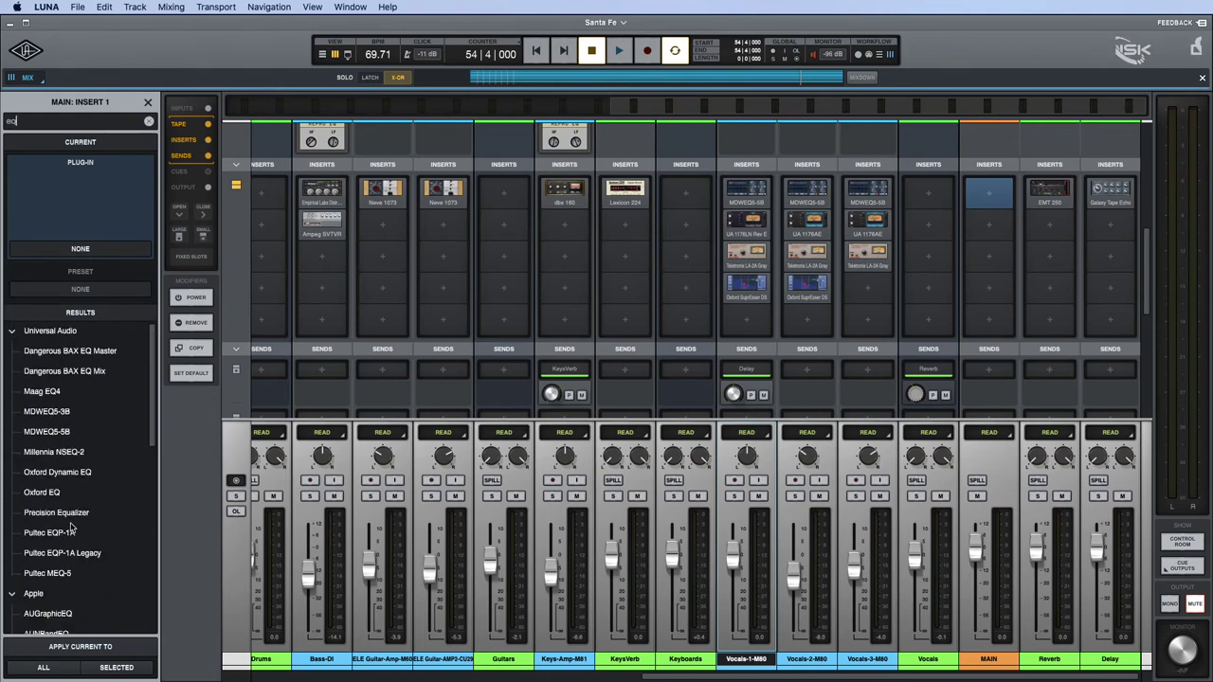
scroll(85, 451, "down", 3)
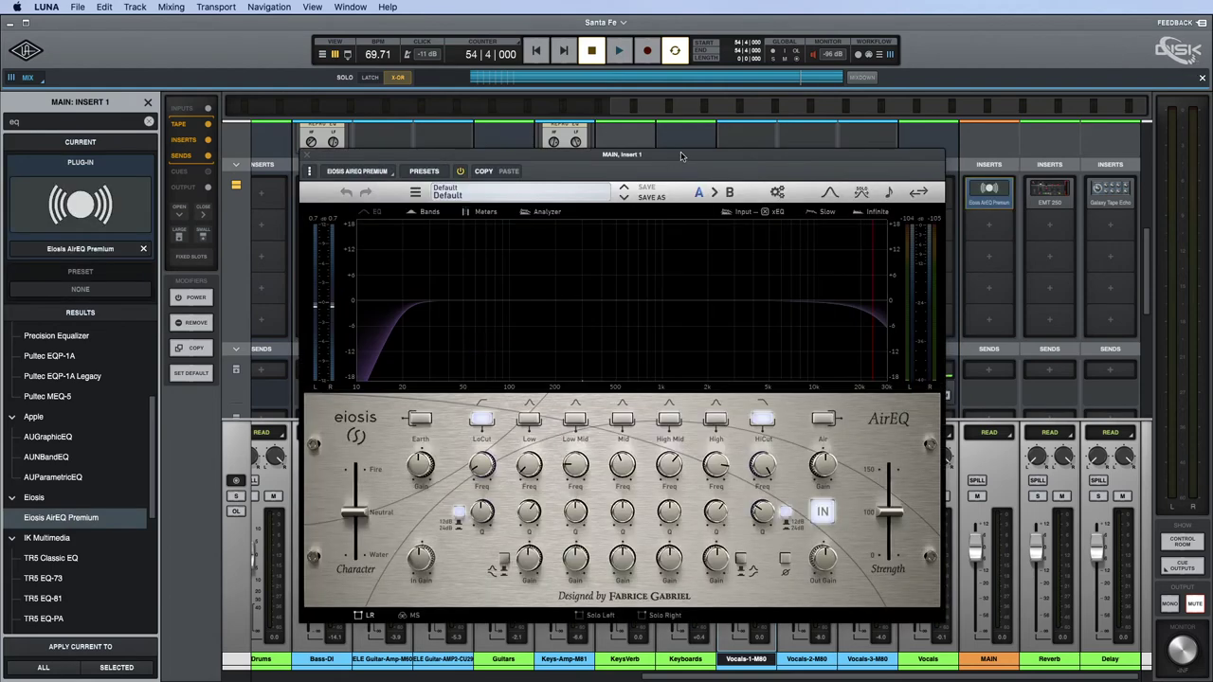
Reposition the AirEQ window clear of the MAIN channel and set the equalizer to MS mode.
left_click_drag(680, 155, 461, 156)
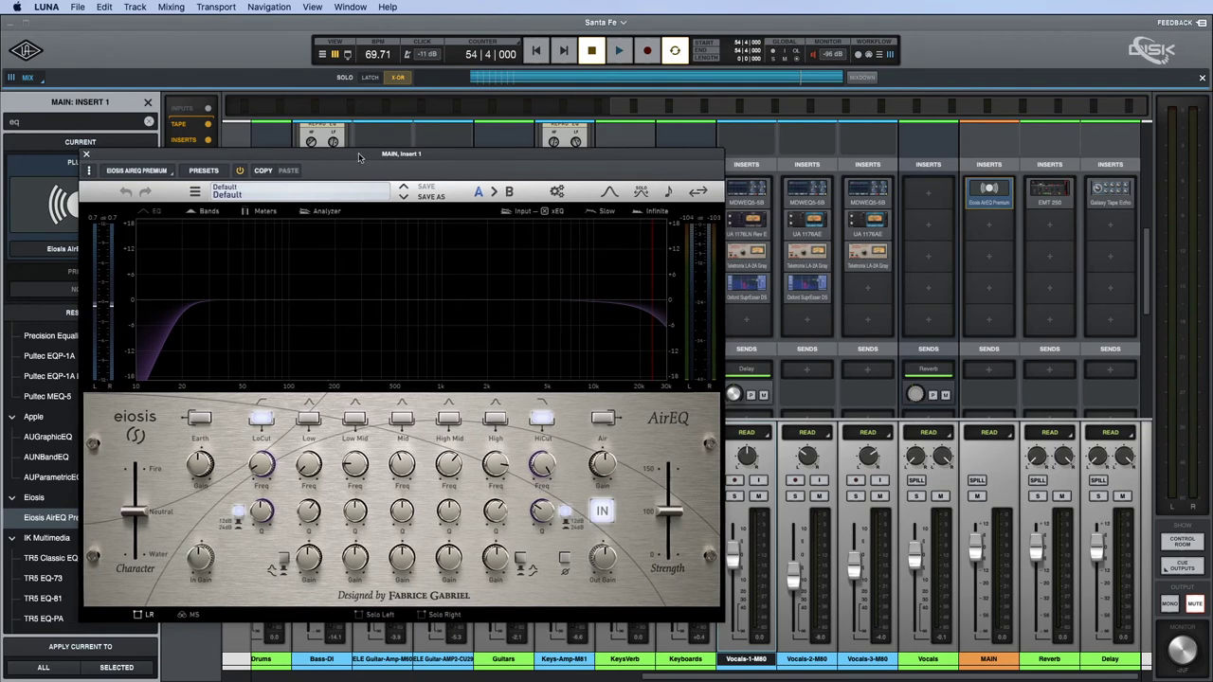
left_click_drag(358, 157, 432, 139)
left_click(259, 596)
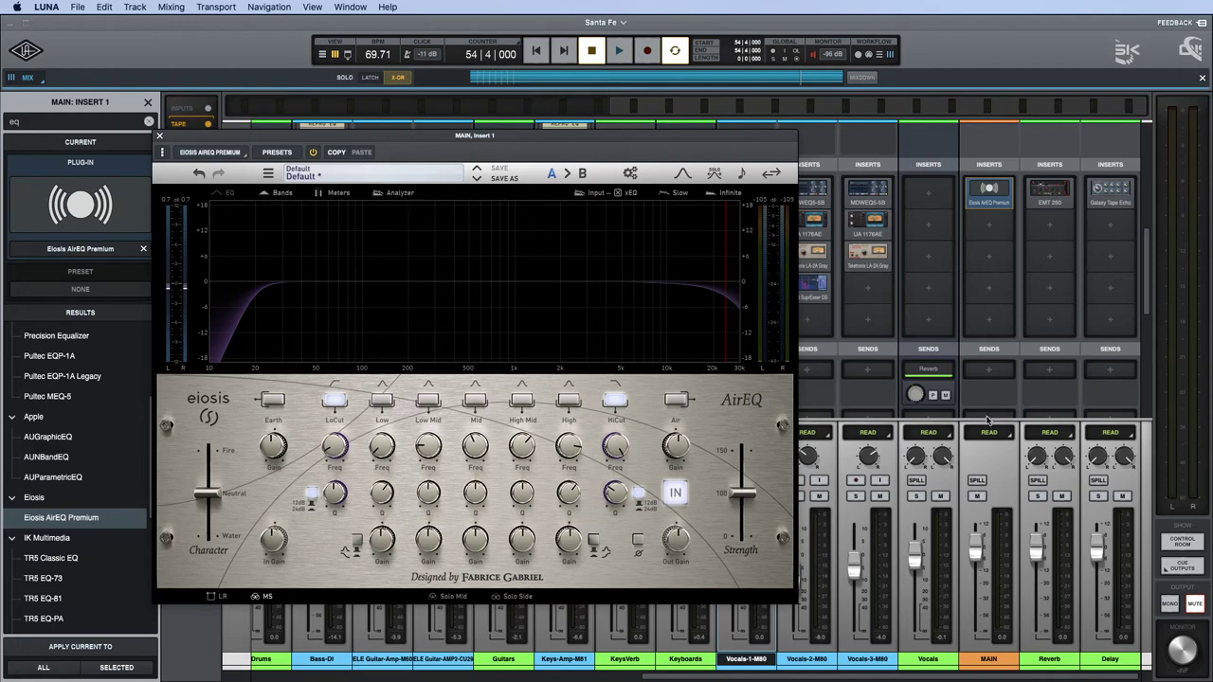
Switch to the timeline view, move AirEQ out of the way and play the song from bar 5 beat 2.
key("super+equal")
left_click_drag(648, 139, 672, 559)
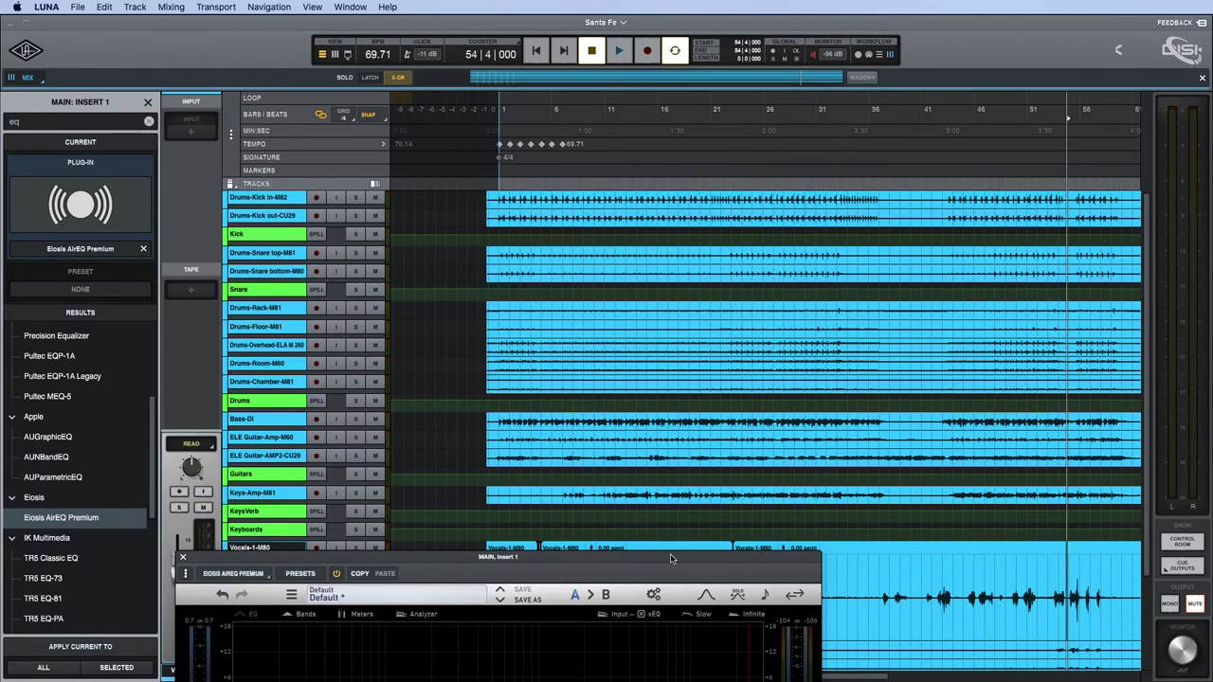
left_click(545, 420)
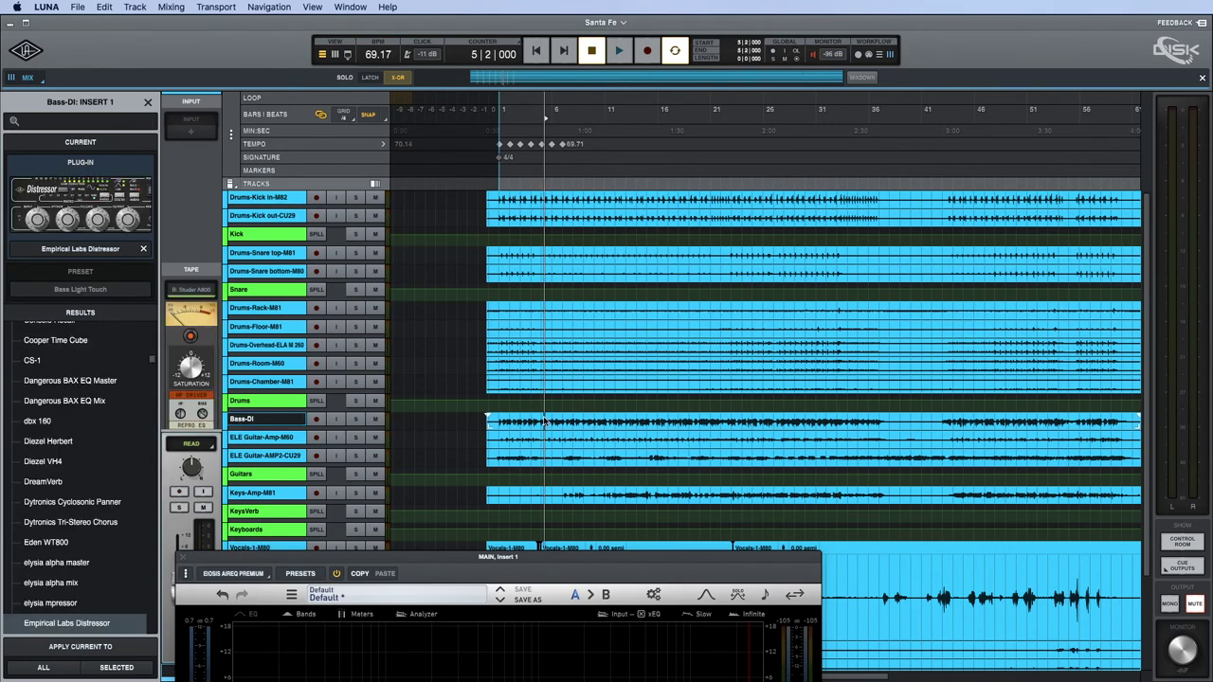
key("space")
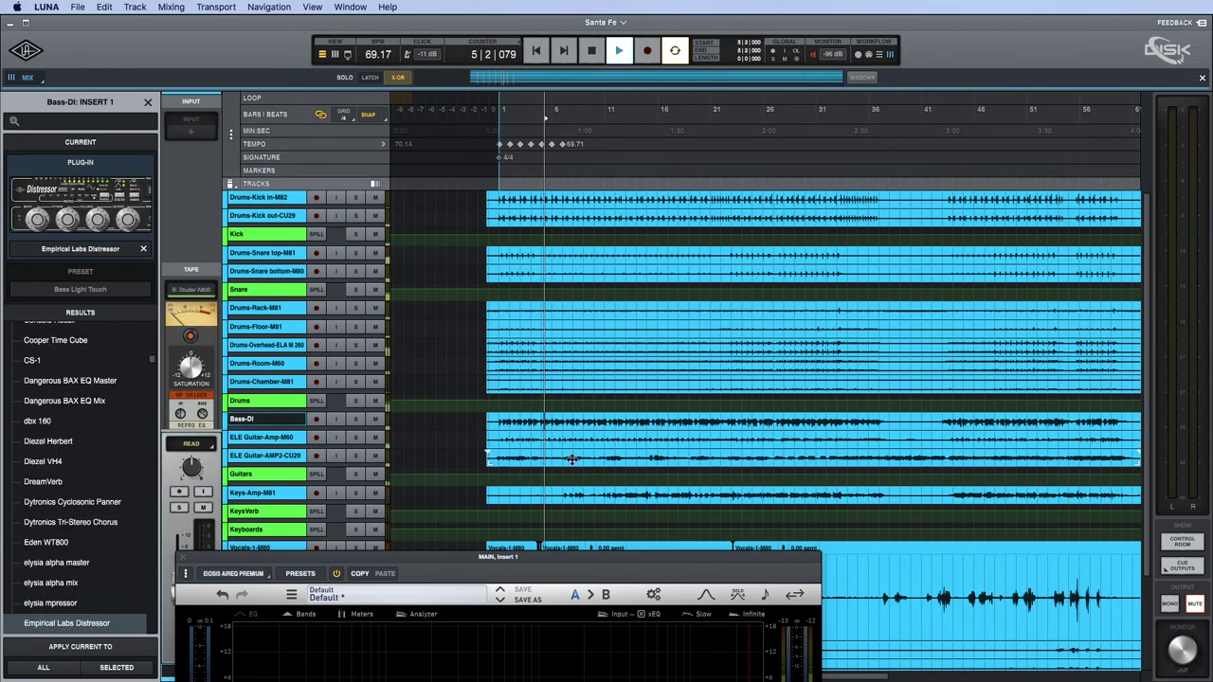
Bring the AirEQ window back into full view, solo its Side signal and switch off the HiCut and LoCut filters.
left_click_drag(556, 555, 522, 114)
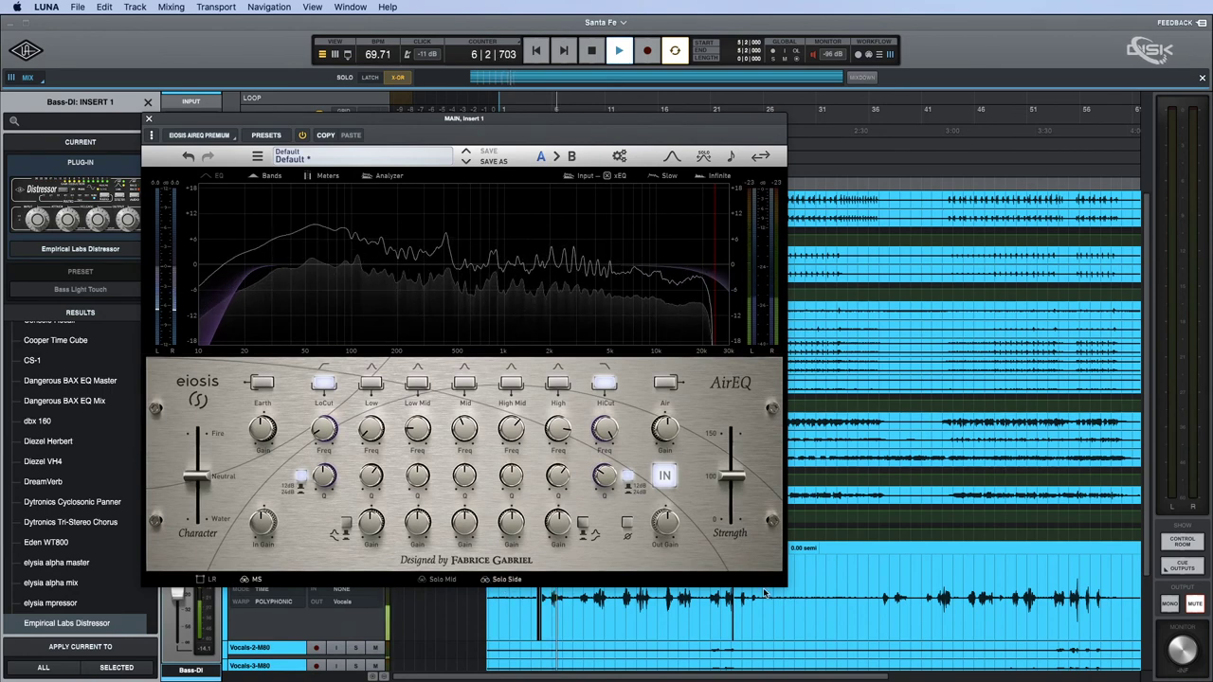
left_click(604, 383)
left_click(322, 383)
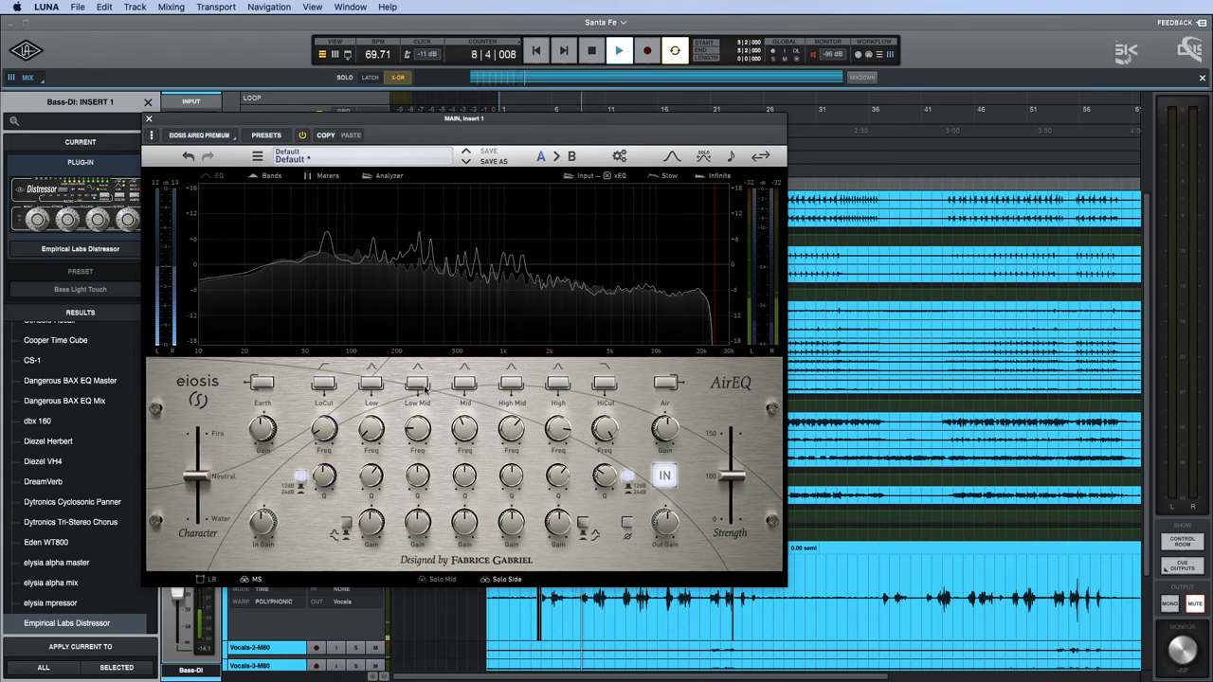
Enable the LoCut band on the MAIN bus EQ for the Side channel only and lower its Q to 0.30.
left_click(322, 383)
right_click(323, 385)
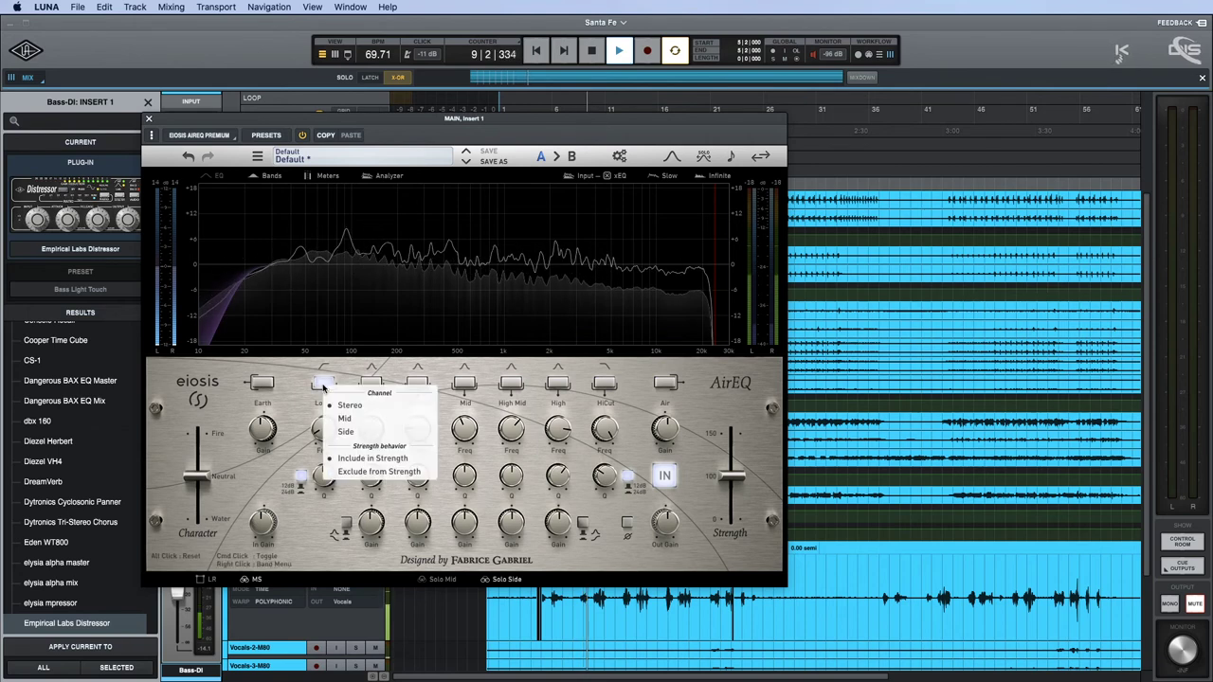
left_click(341, 432)
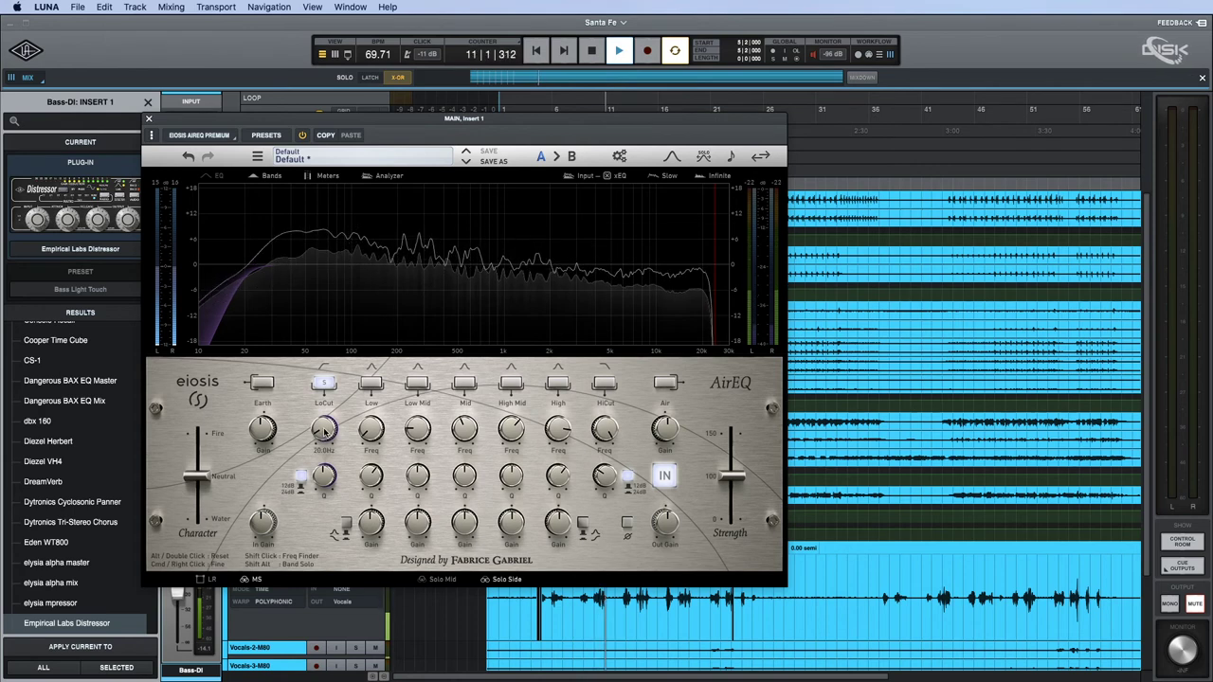
left_click_drag(325, 473, 329, 449)
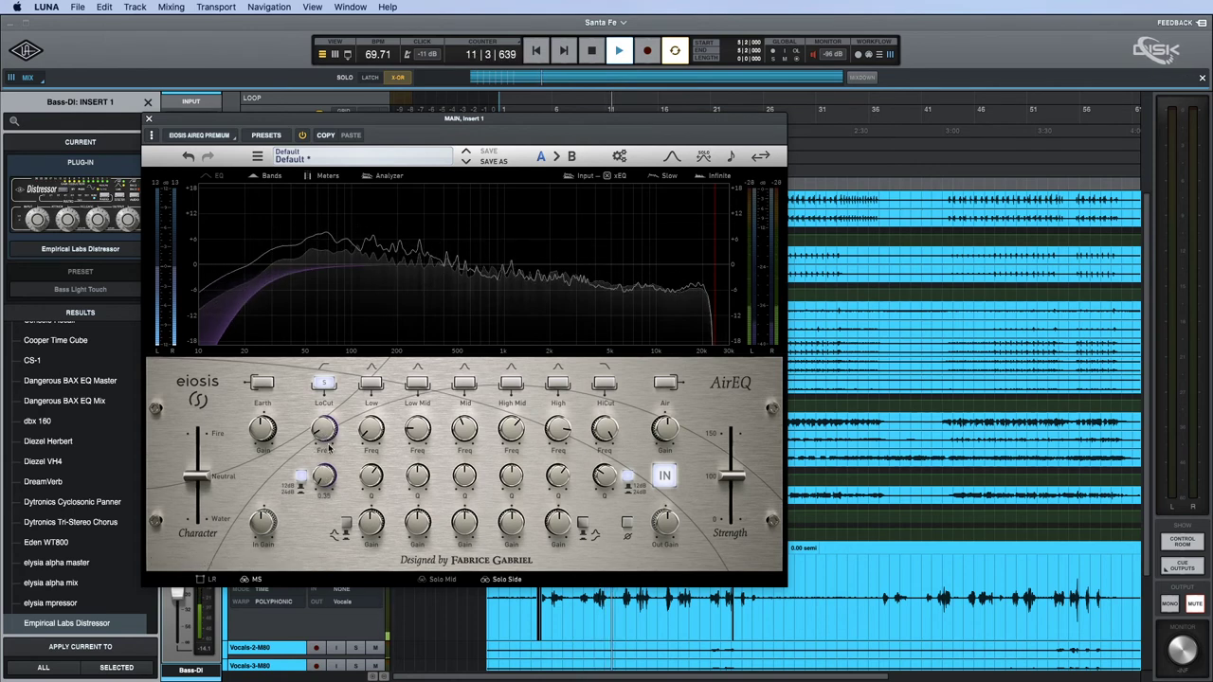
Raise the side LoCut frequency to about 137 Hz and close the EQ window.
mouse_move(325, 434)
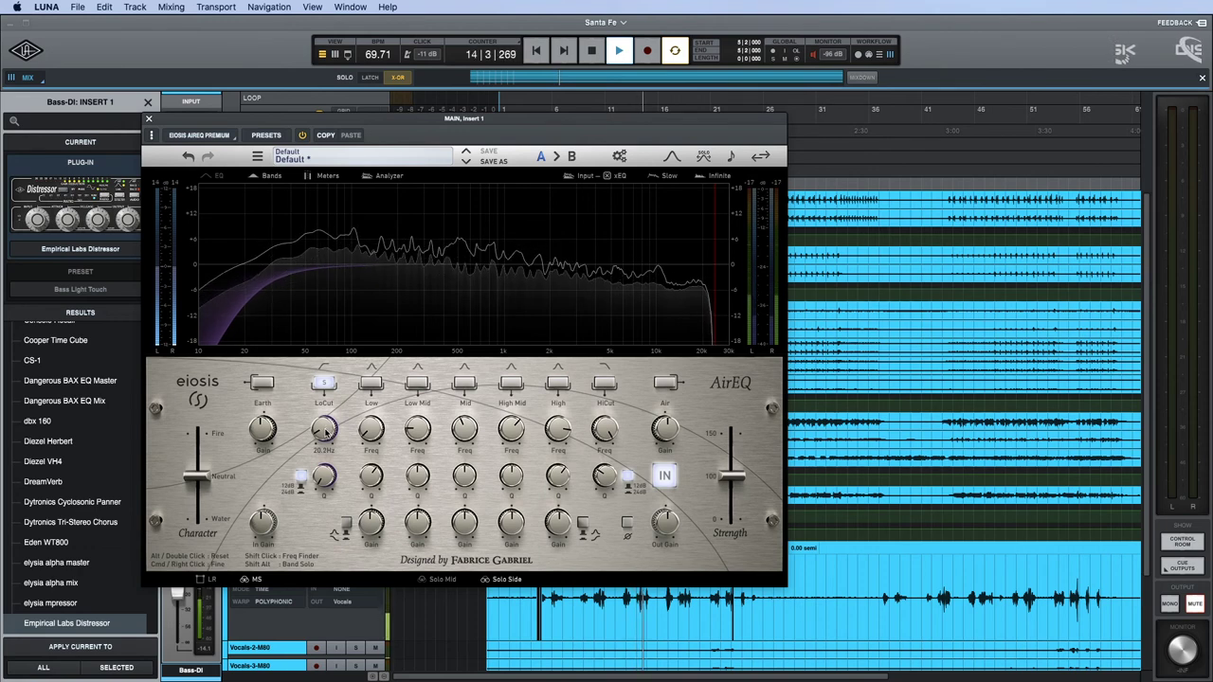
left_click_drag(325, 427, 327, 429)
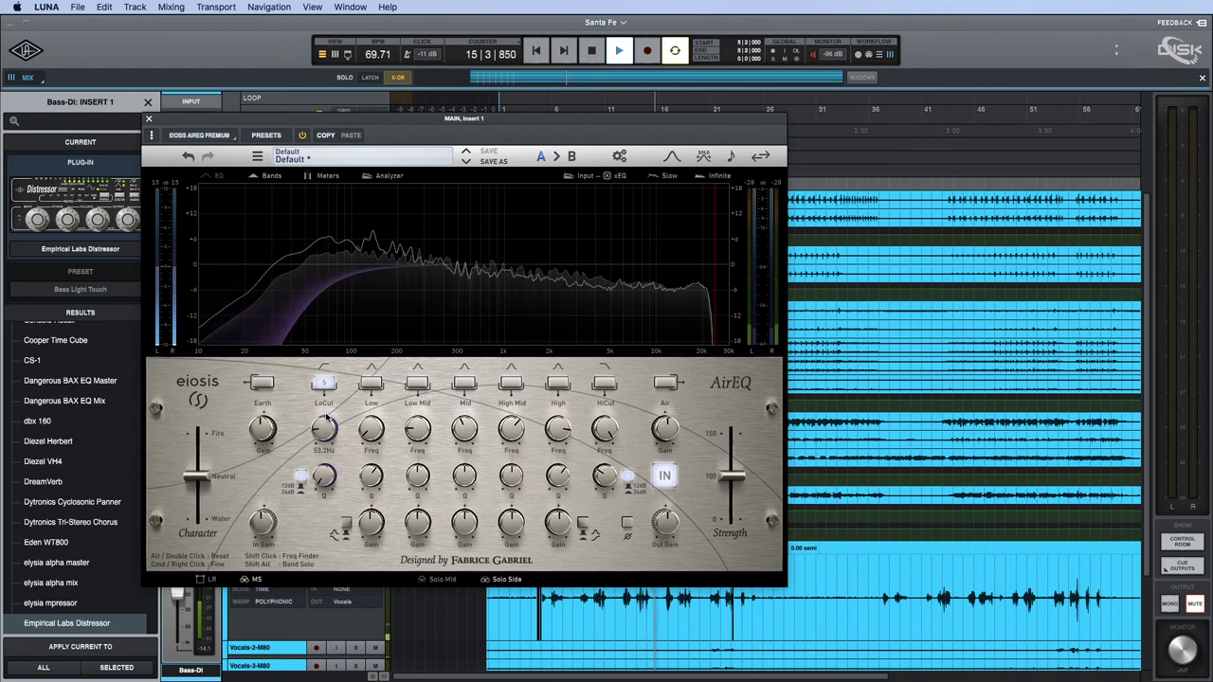
left_click_drag(327, 432, 328, 405)
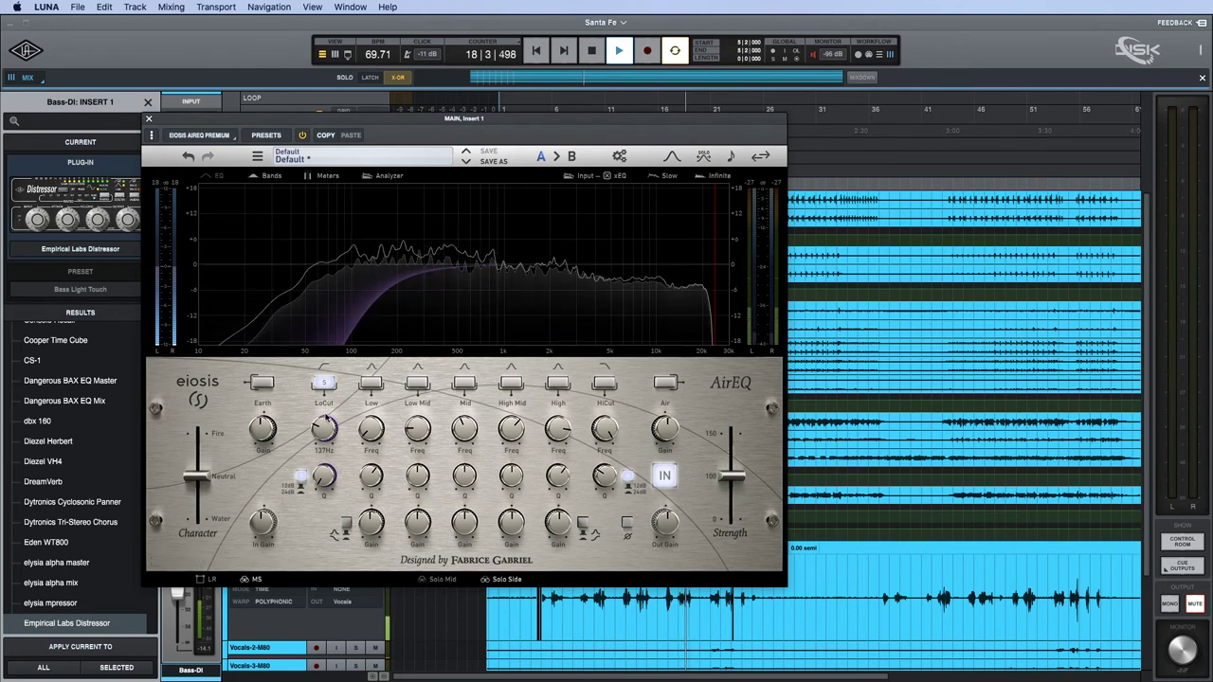
left_click_drag(324, 422, 324, 437)
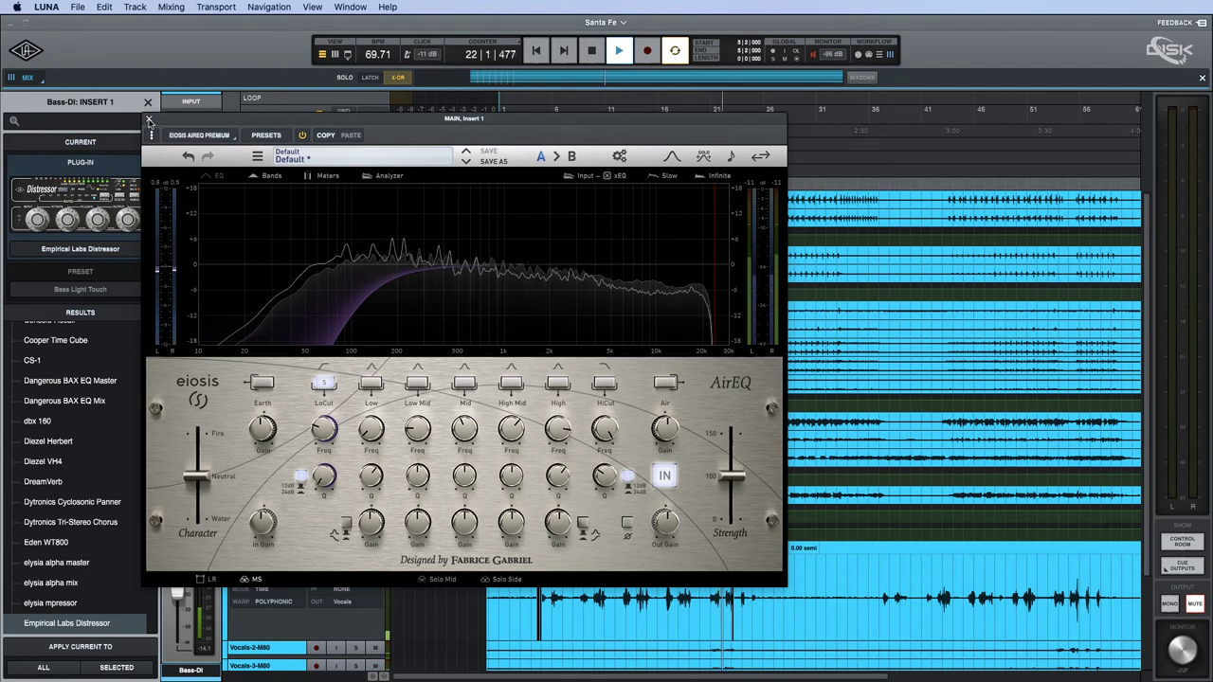
key("super+w")
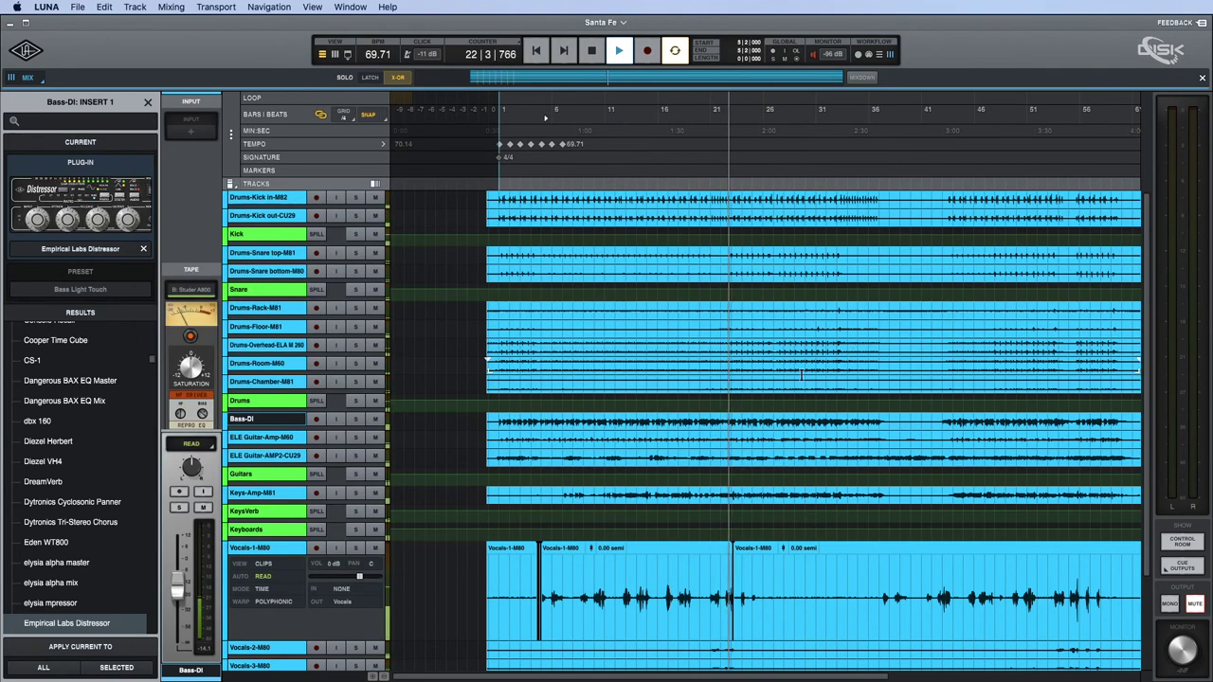
Restart playback from the beginning of the loop and switch to the mixer, showing the MAIN channel's inserts.
key("space")
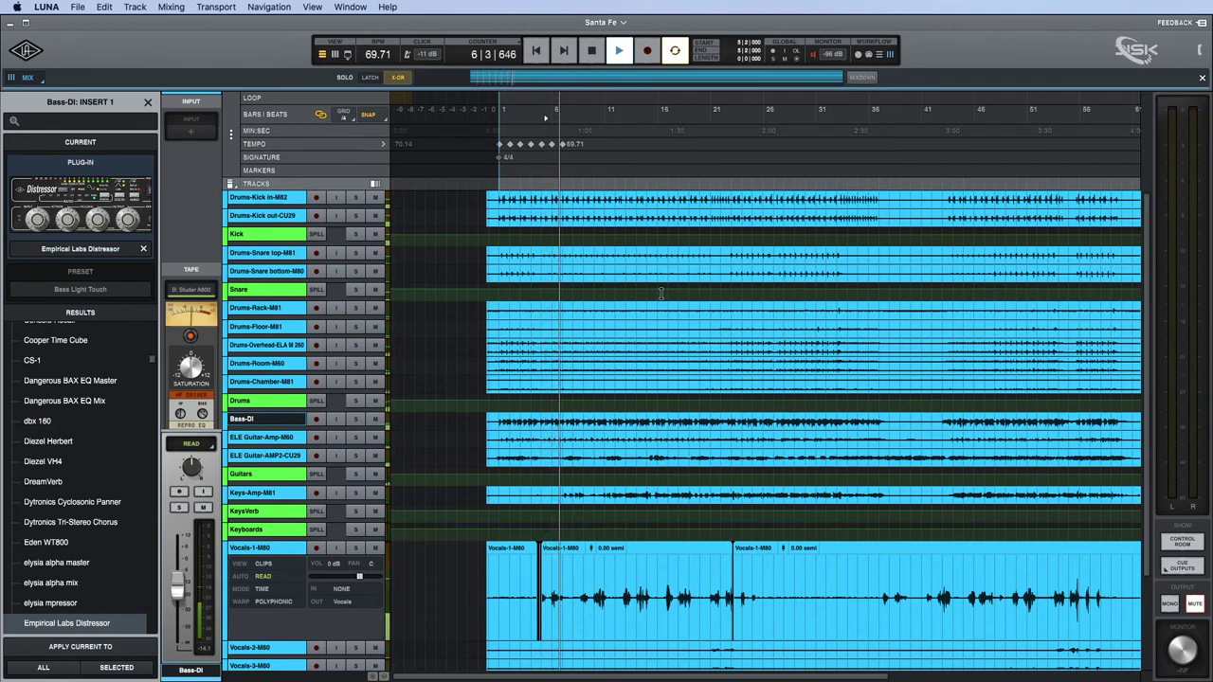
key("super+equal")
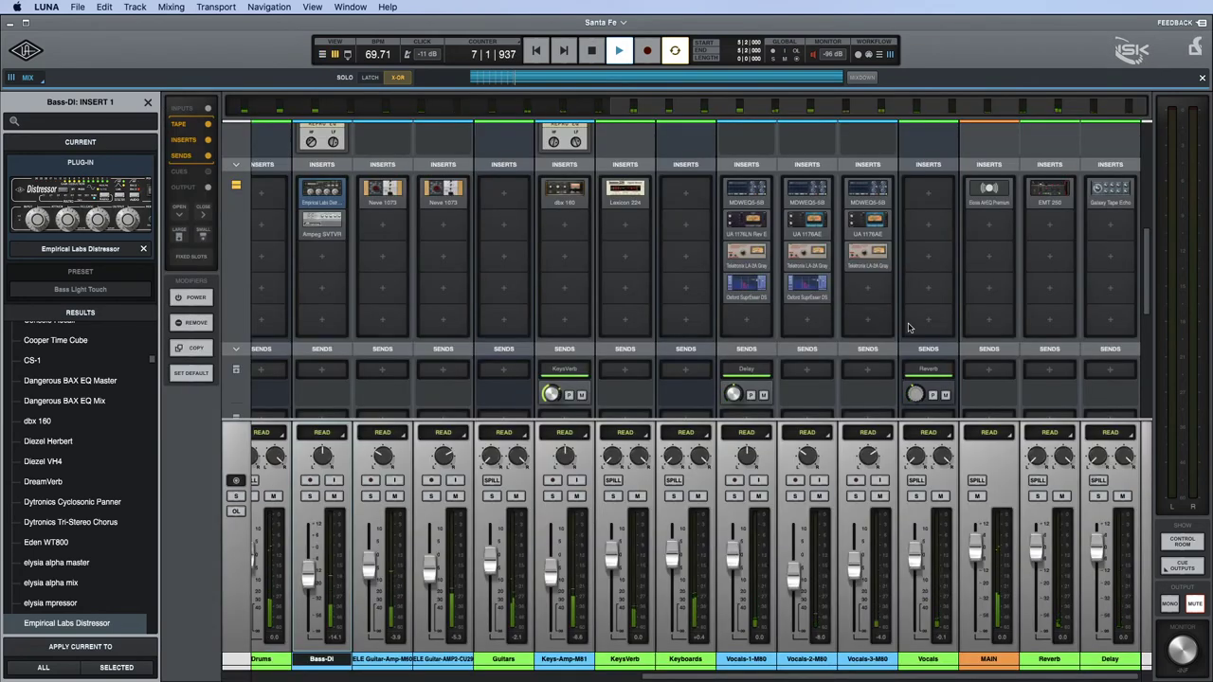
scroll(929, 319, "up", 5)
scroll(928, 319, "down", 5)
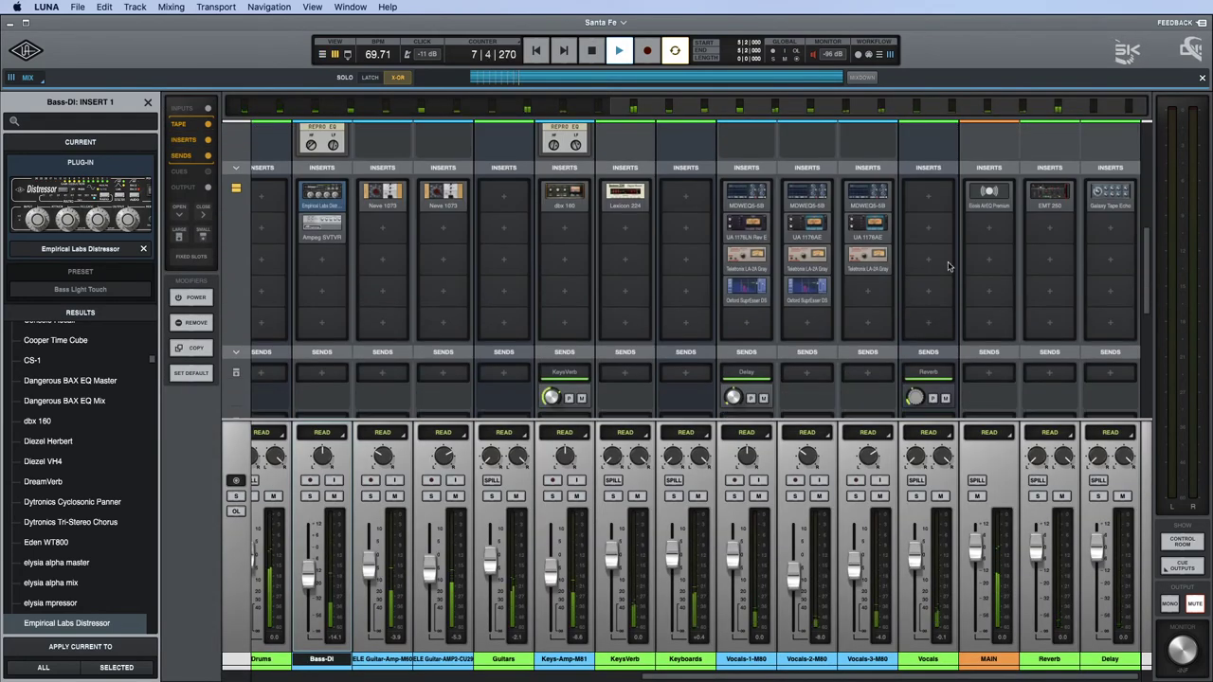
Add the Shadow Hills Mastering Compressor to the second insert slot of the MAIN channel.
left_click(988, 228)
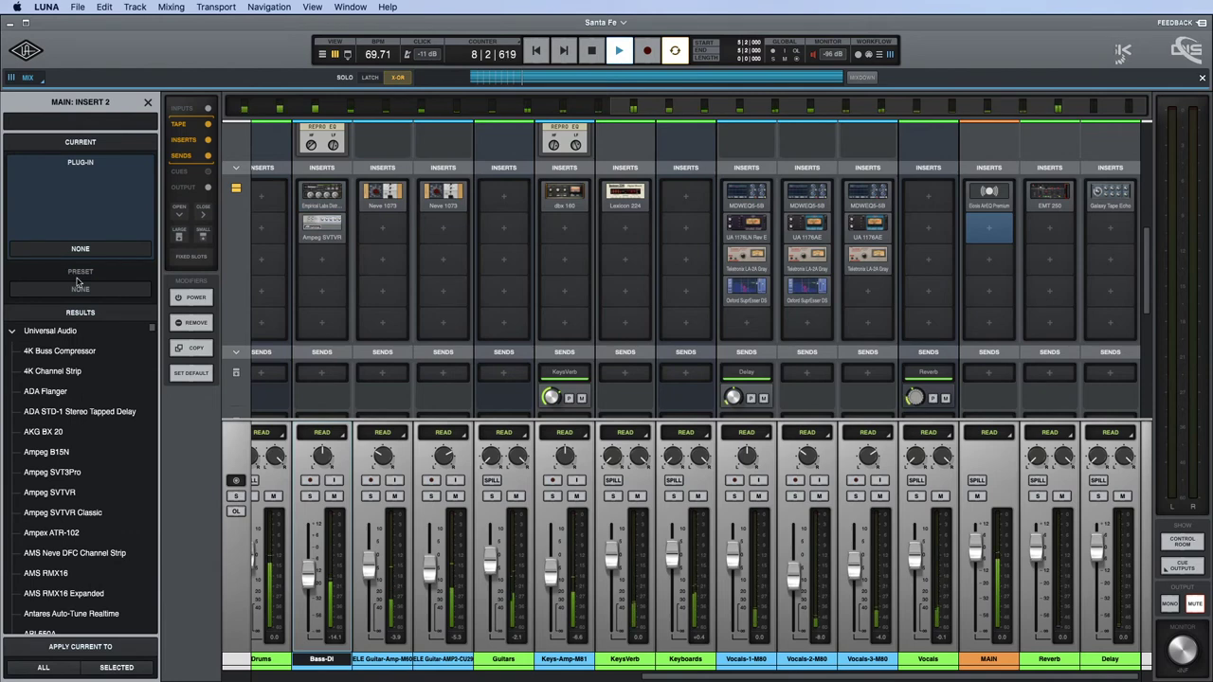
left_click(41, 121)
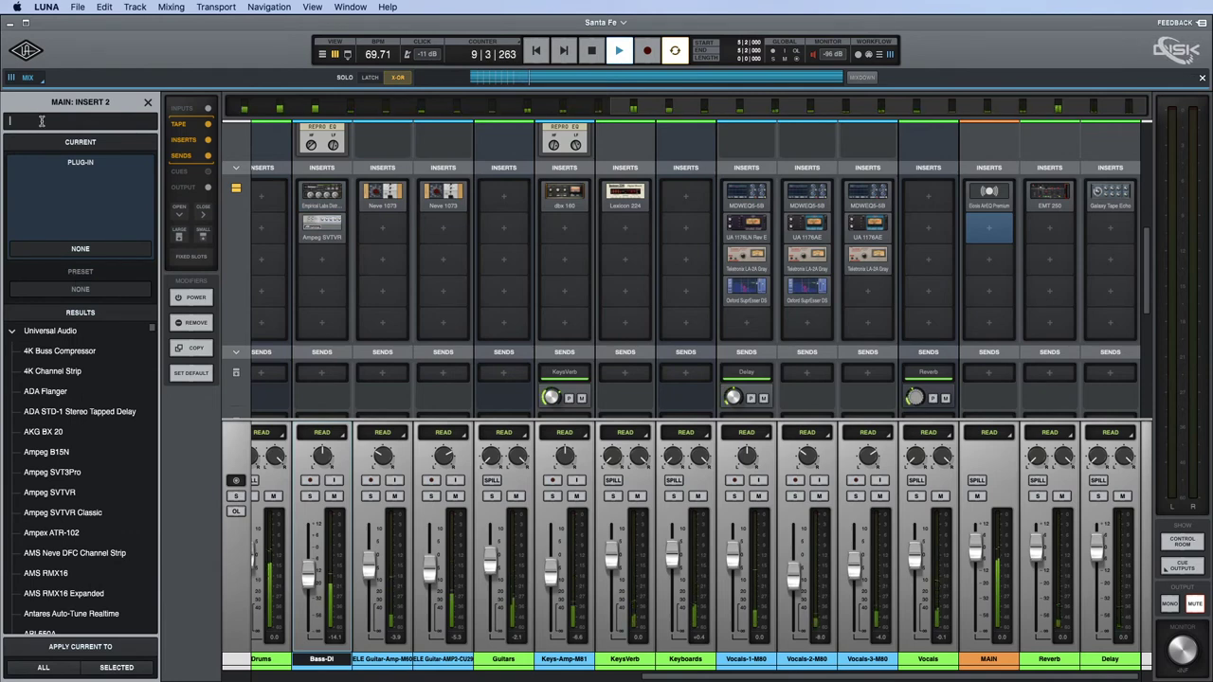
type("sha")
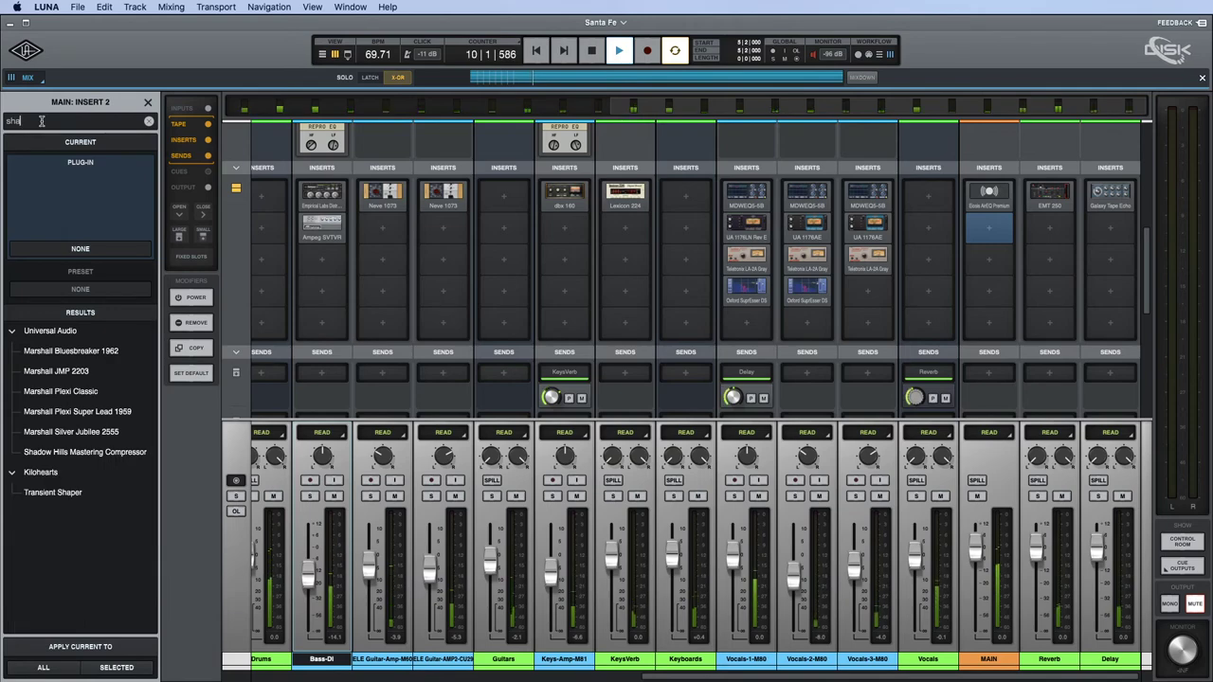
left_click(71, 452)
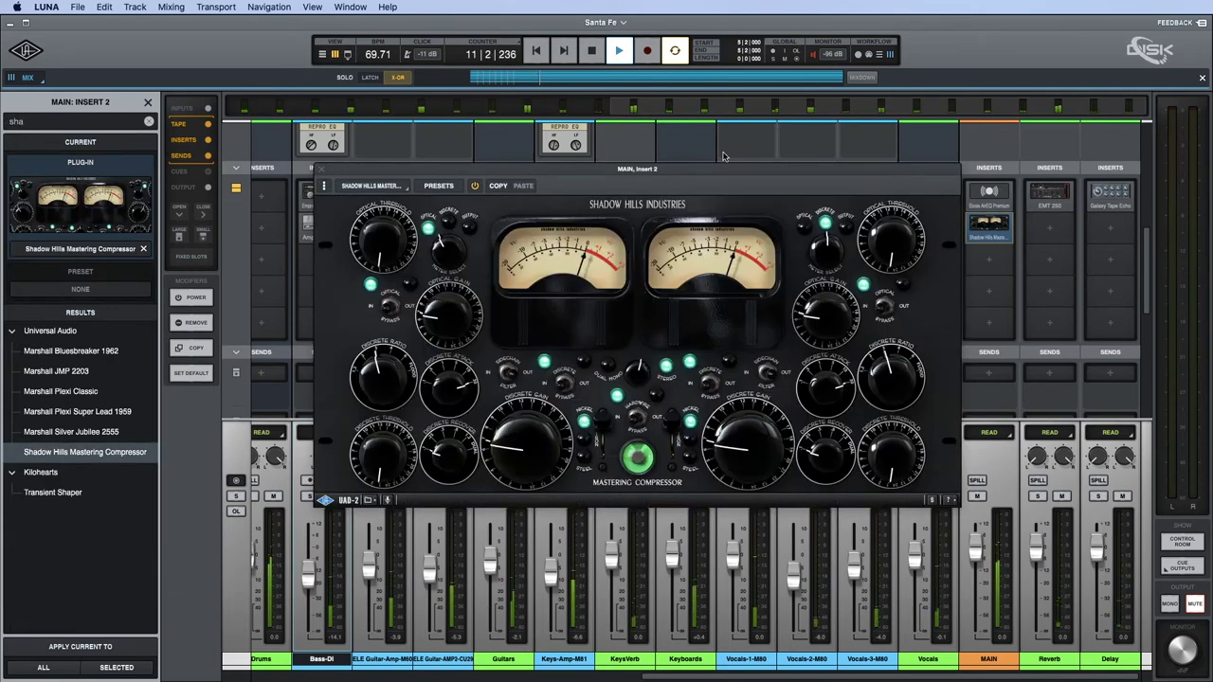
left_click_drag(738, 171, 670, 202)
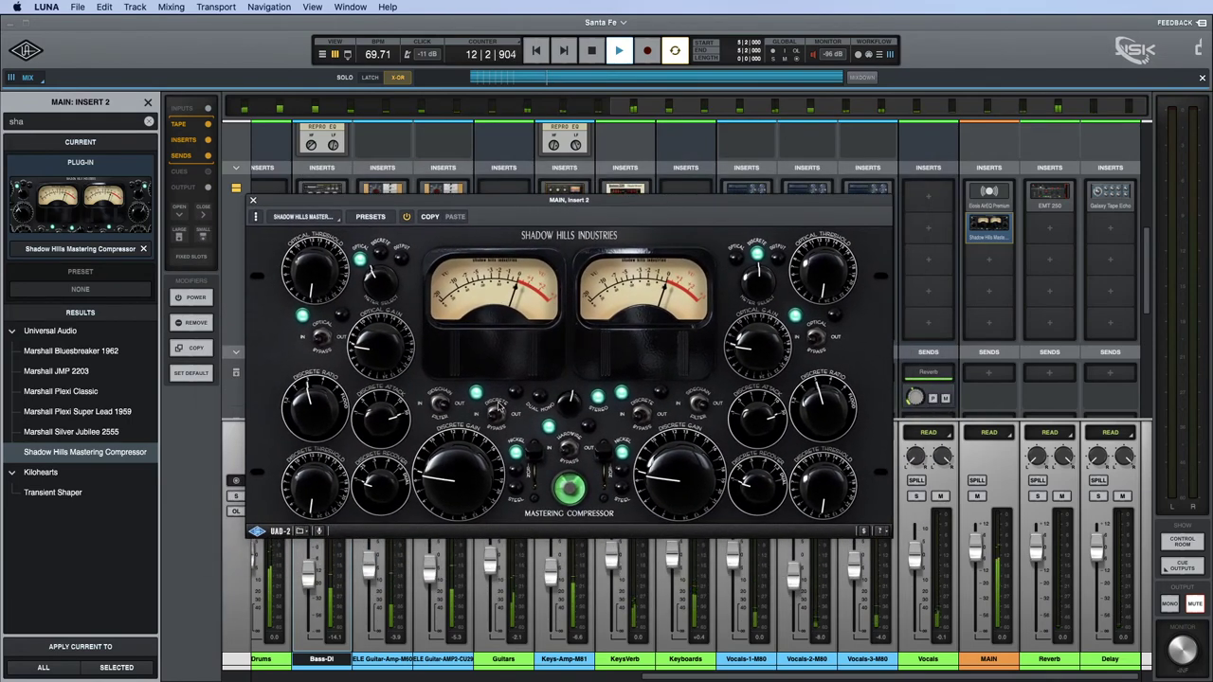
Load the compressor's Mastering Loud PGM preset and switch it from dual mono to stereo.
left_click(371, 217)
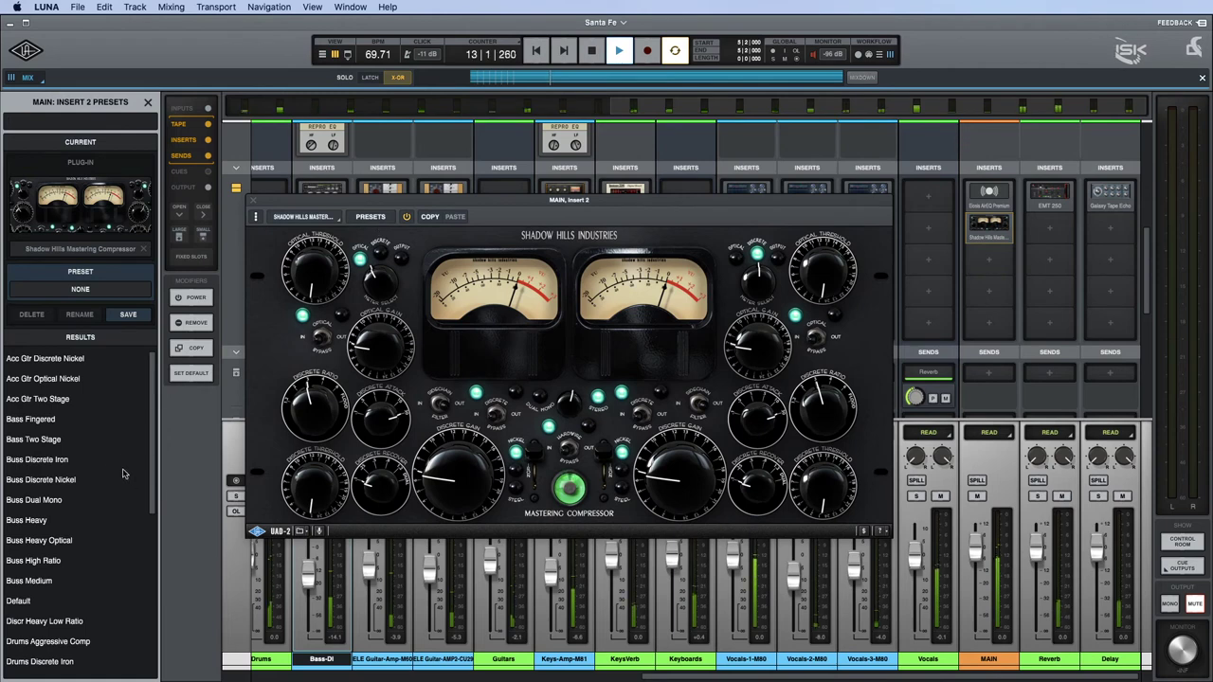
scroll(93, 462, "down", 2)
scroll(92, 462, "up", 2)
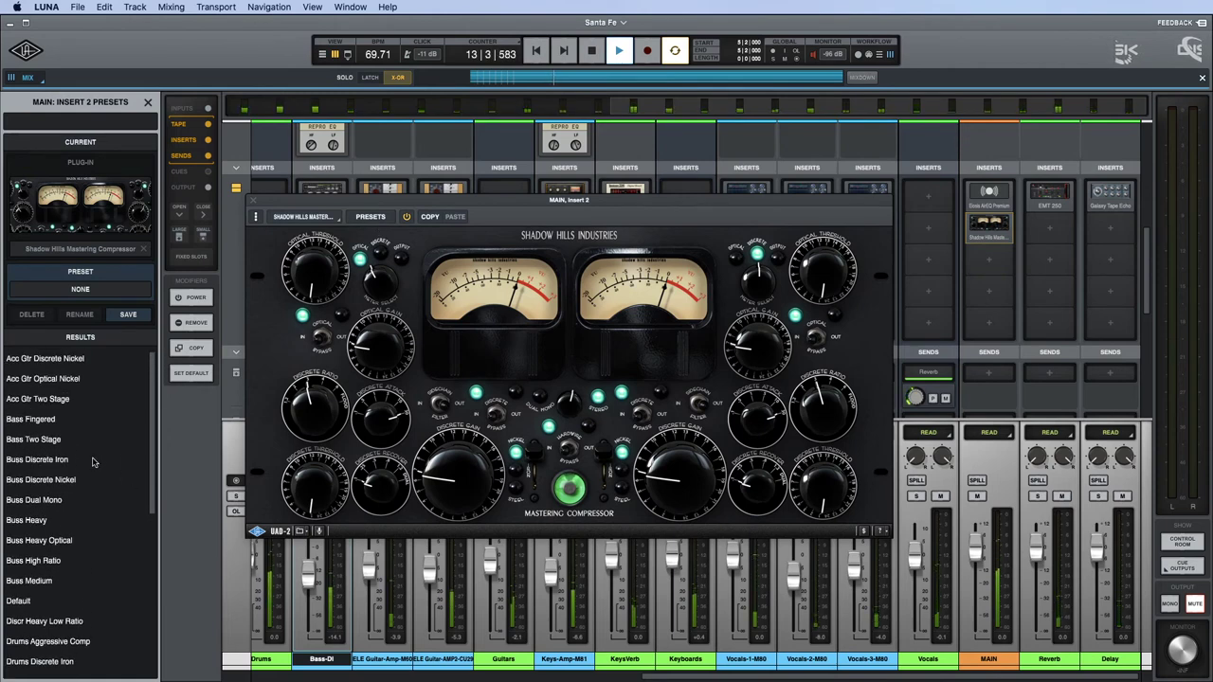
scroll(93, 463, "down", 6)
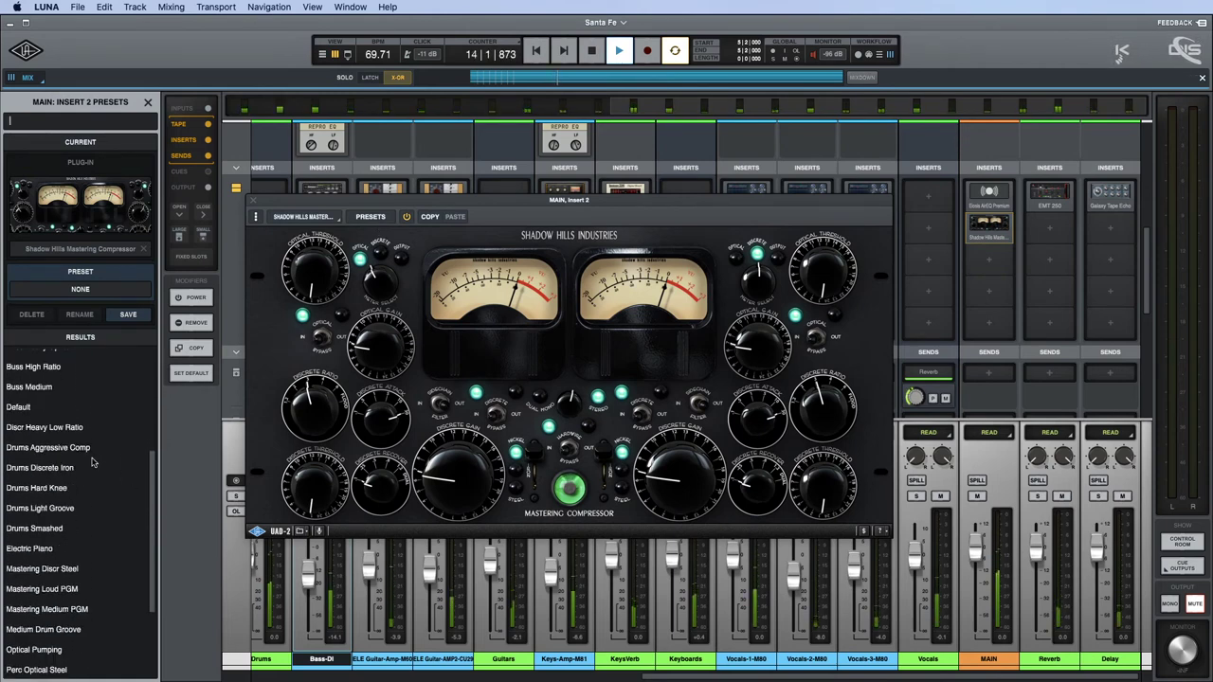
left_click(106, 545)
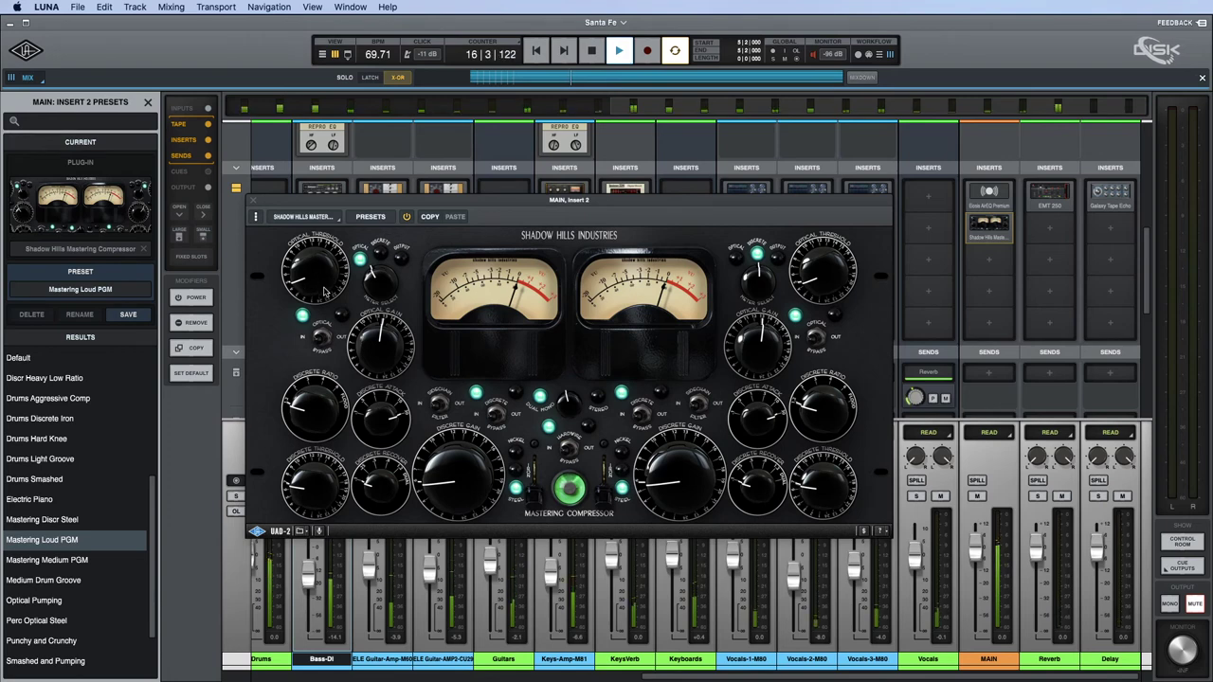
left_click(570, 402)
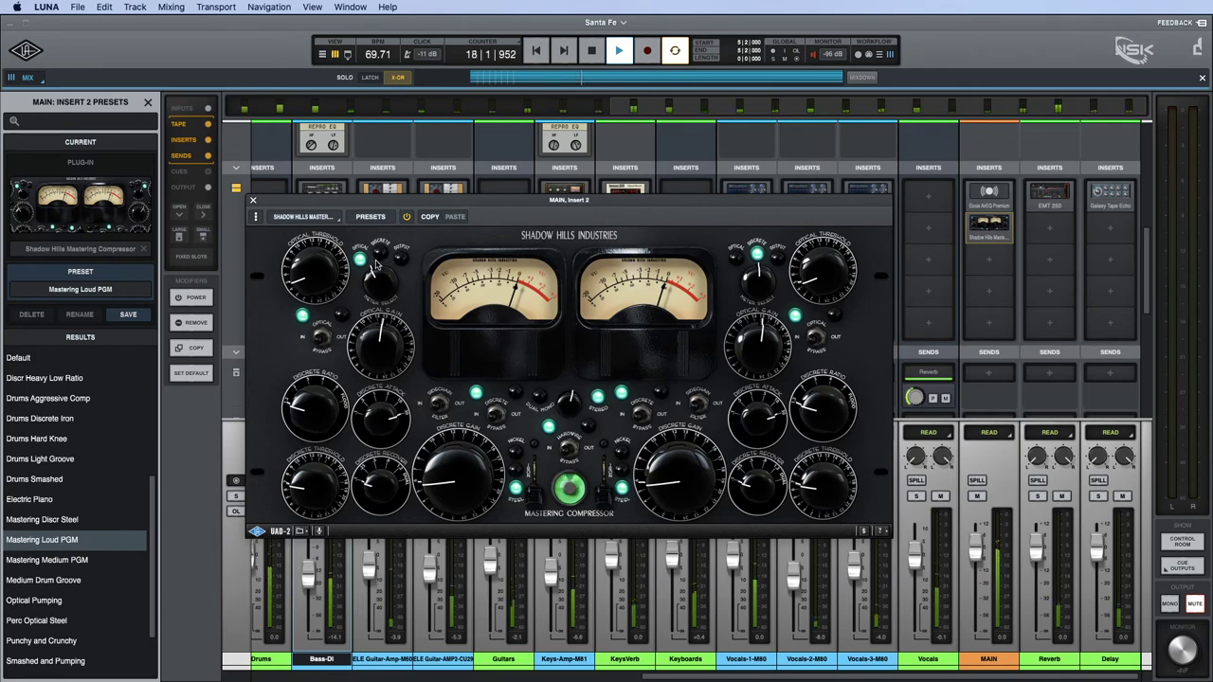
Lower the MAIN fader to -3.5 dB and turn up the compressor's left-channel Optical Threshold, finishing with playback stopped.
left_click_drag(976, 548, 982, 571)
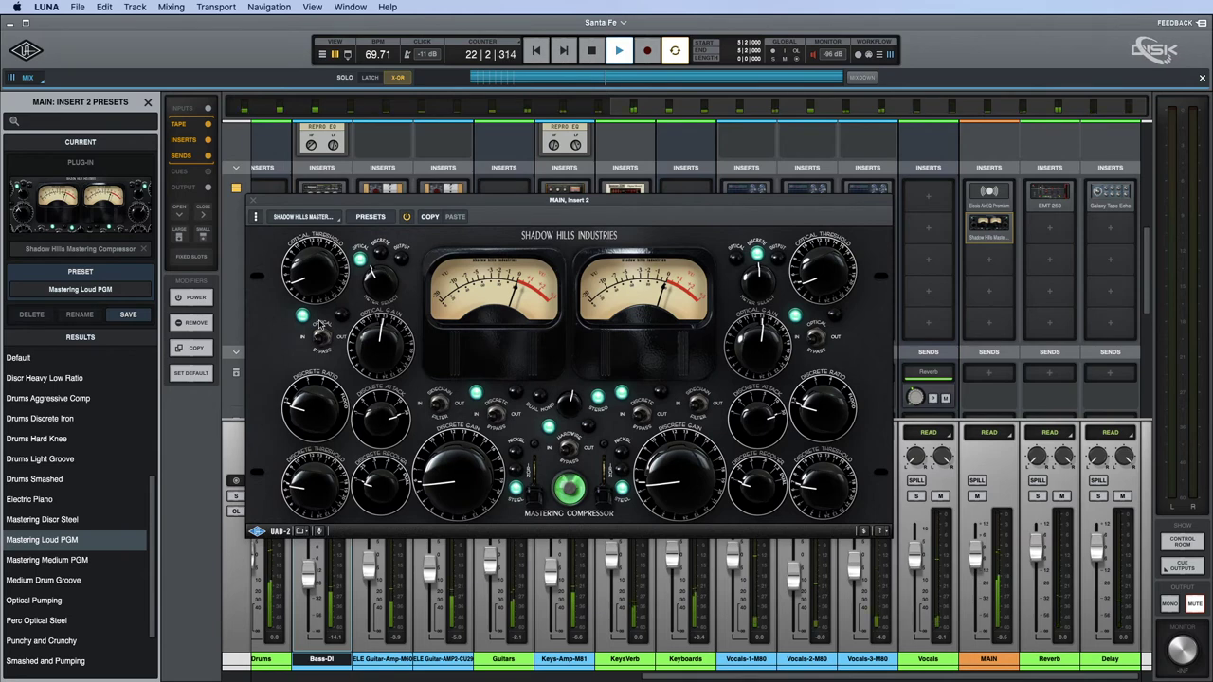
left_click_drag(311, 289, 308, 269)
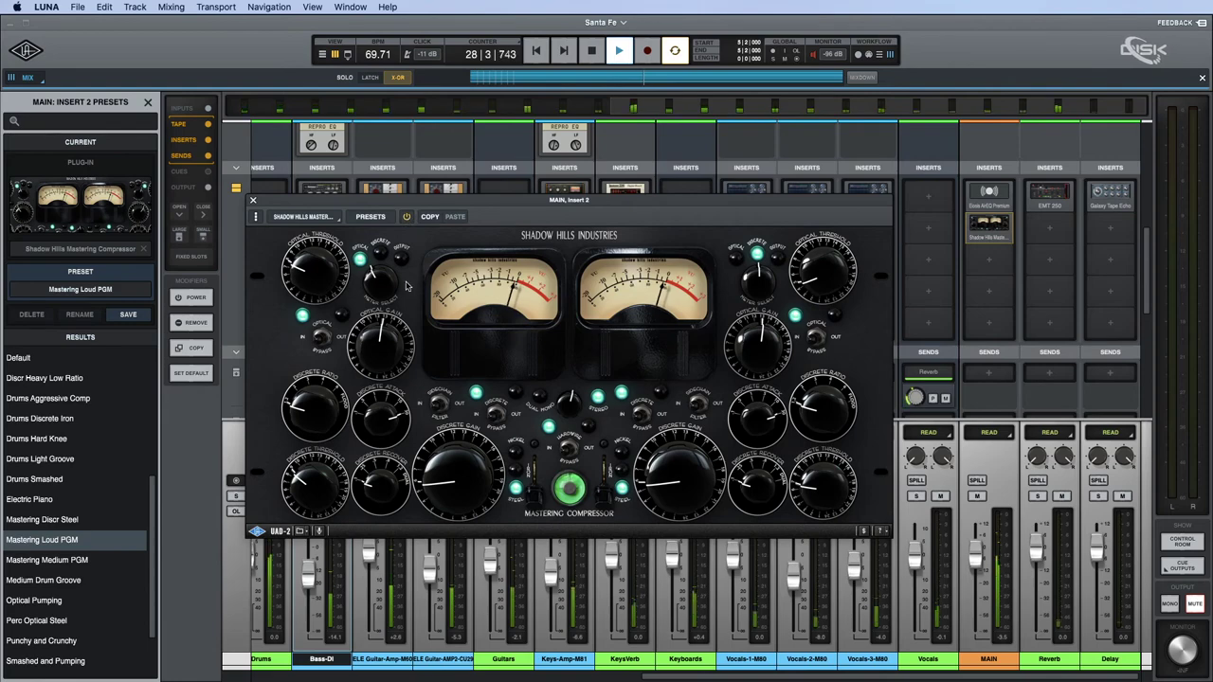
left_click(253, 202)
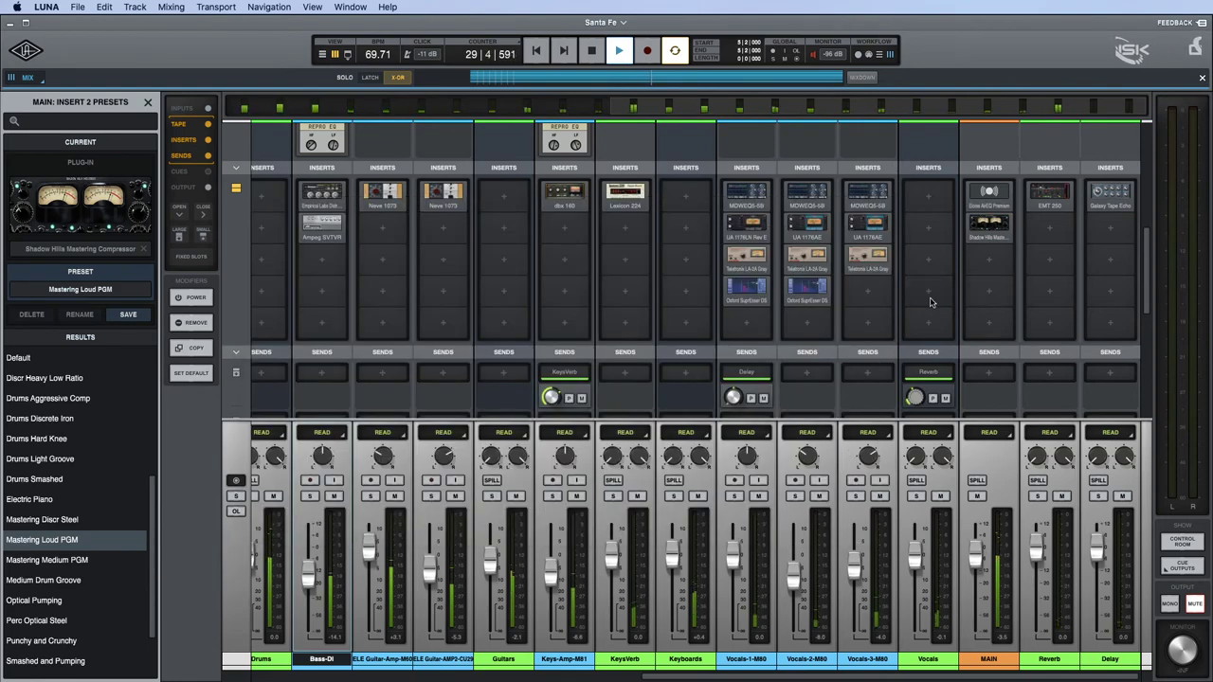
key("space")
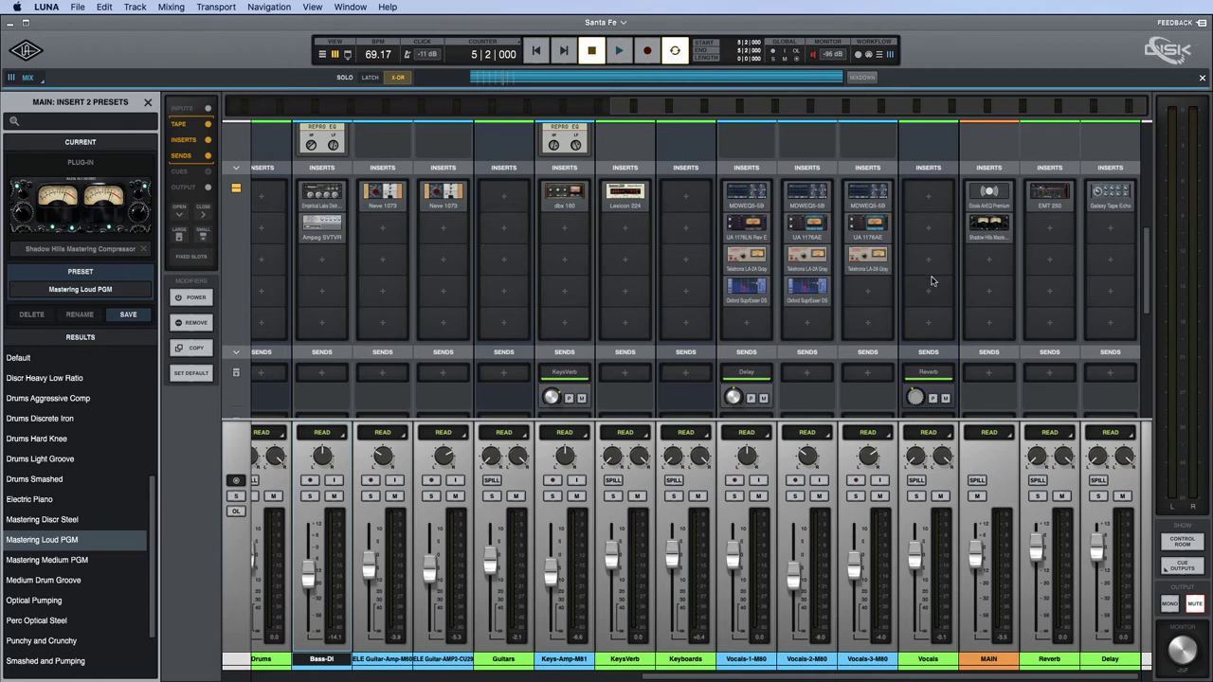
Look over the mixer's summing and tape extensions, then the Discover dashboard and the My Products list, and return to the mixer.
scroll(942, 270, "up", 5)
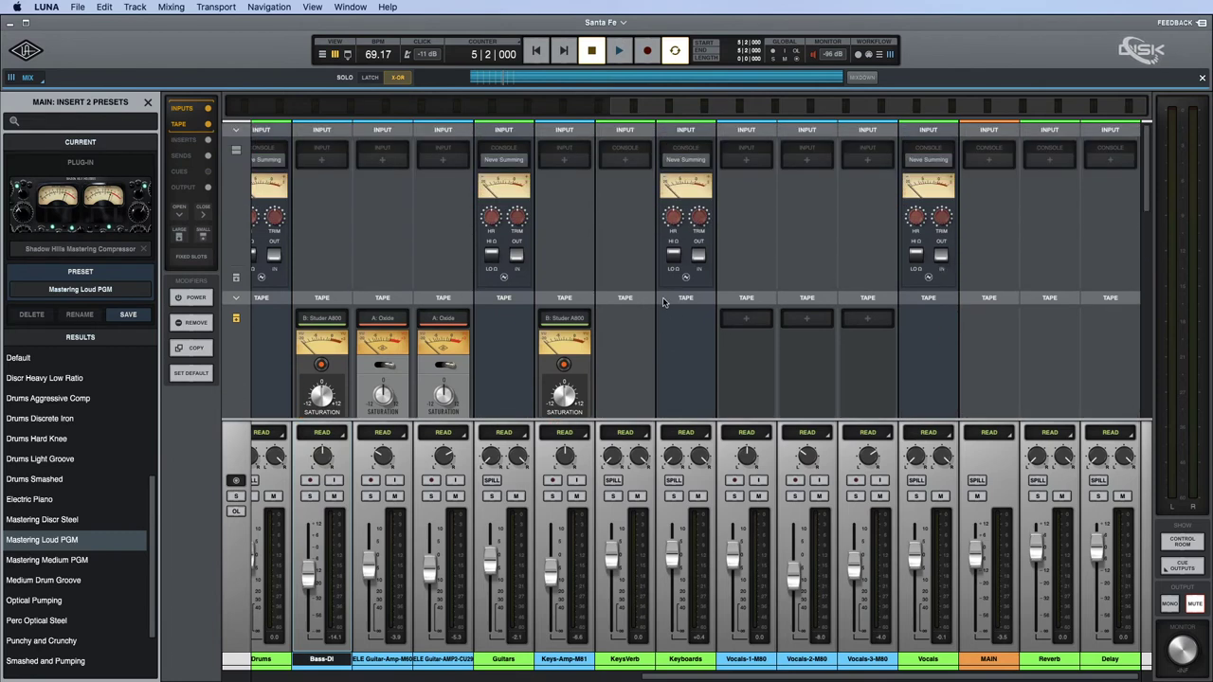
scroll(665, 306, "left", 8)
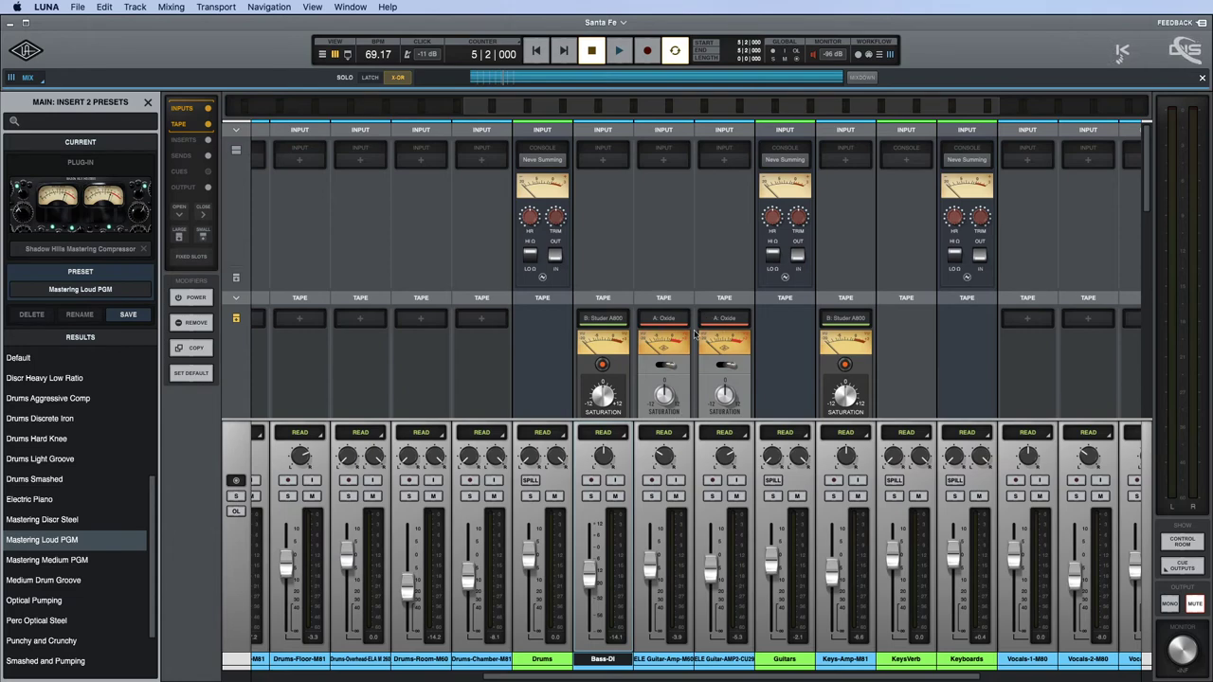
left_click(25, 50)
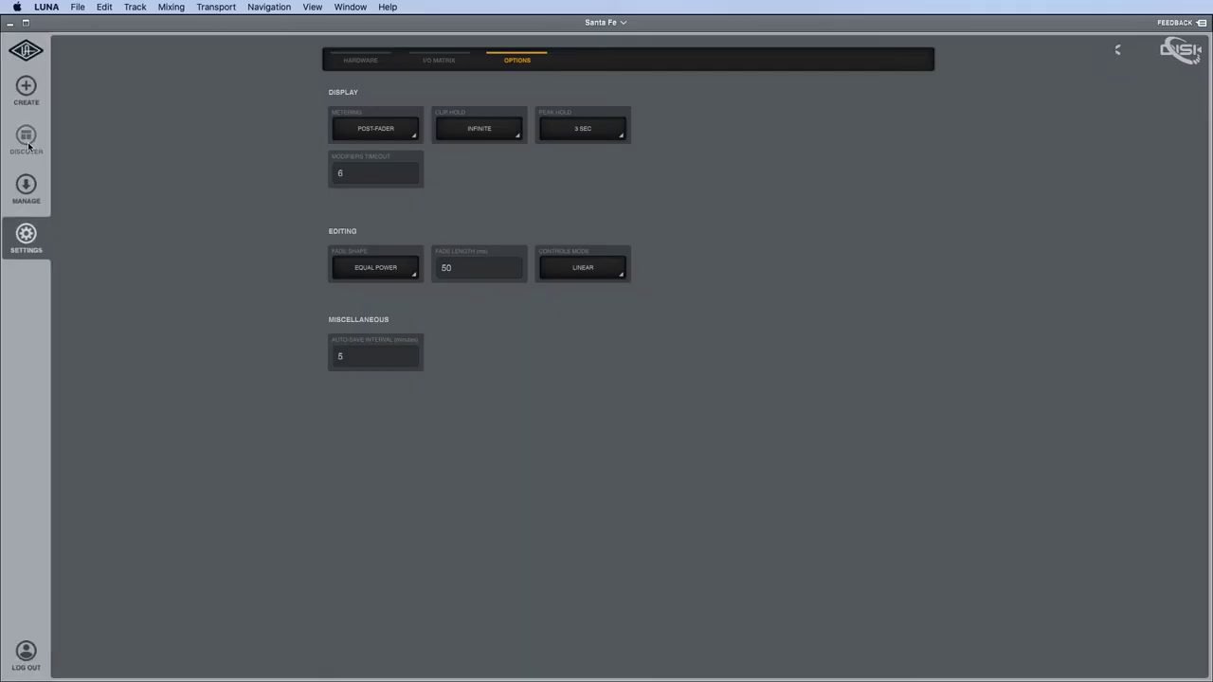
left_click(26, 137)
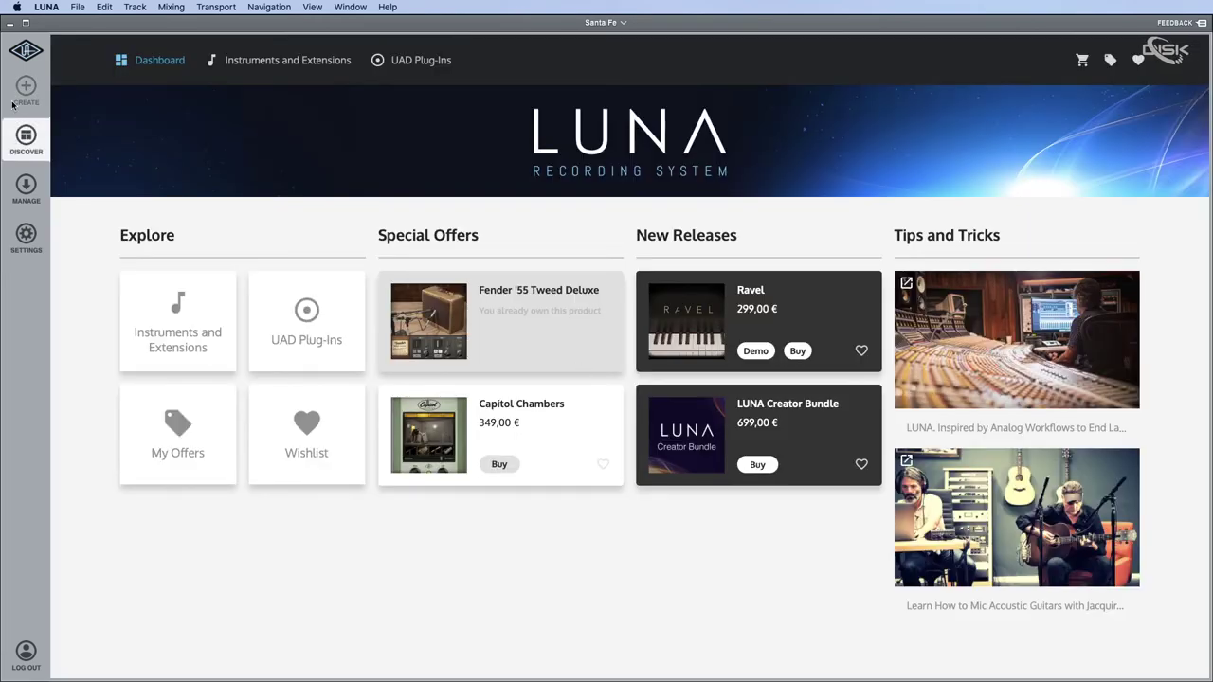
left_click(27, 186)
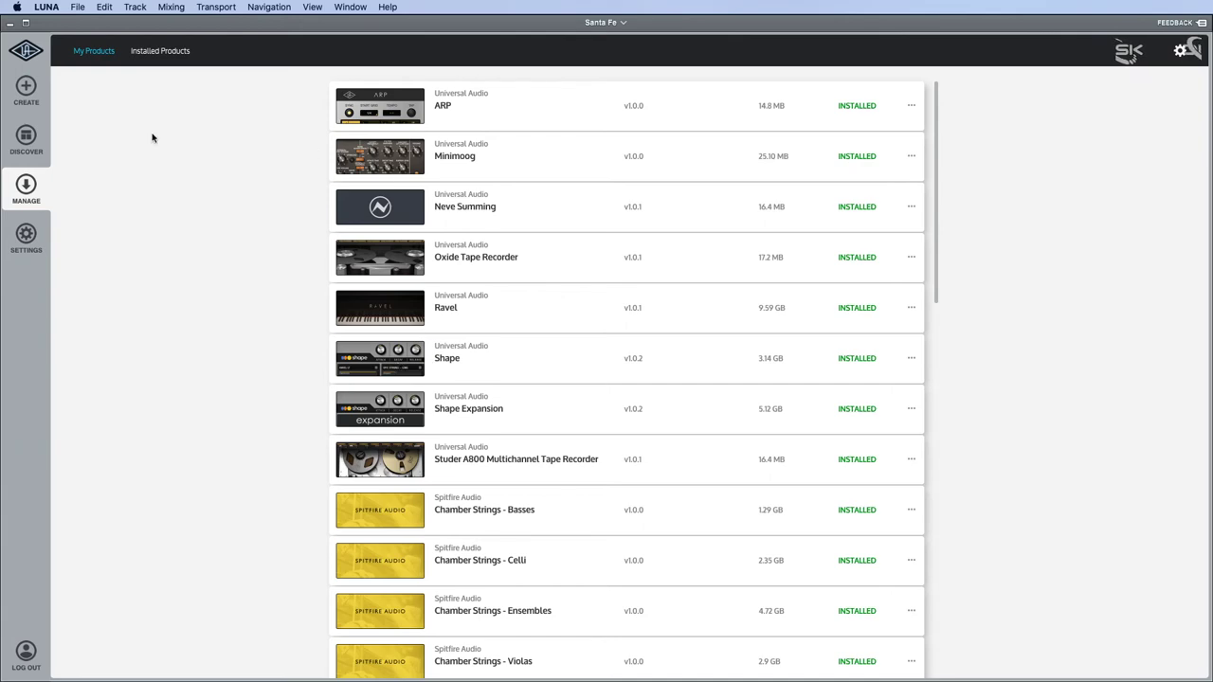
left_click(28, 55)
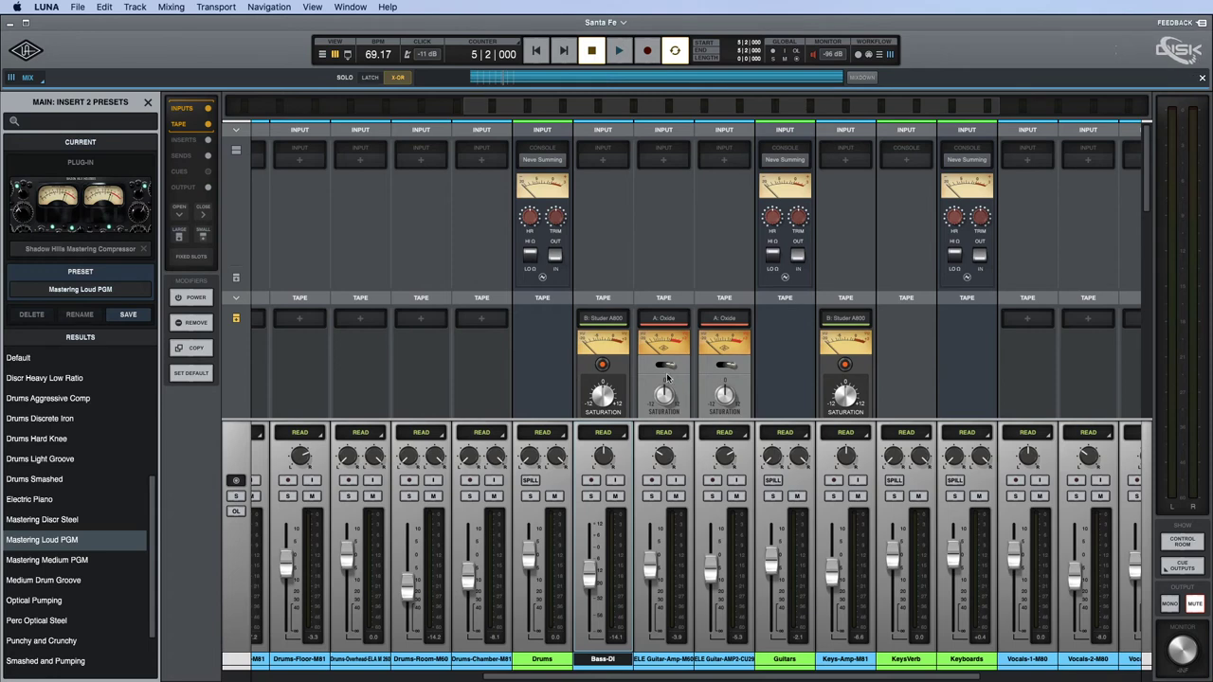
Examine the tape extensions and insert chains on the instrument, vocal and MAIN channels.
scroll(672, 358, "down", 5)
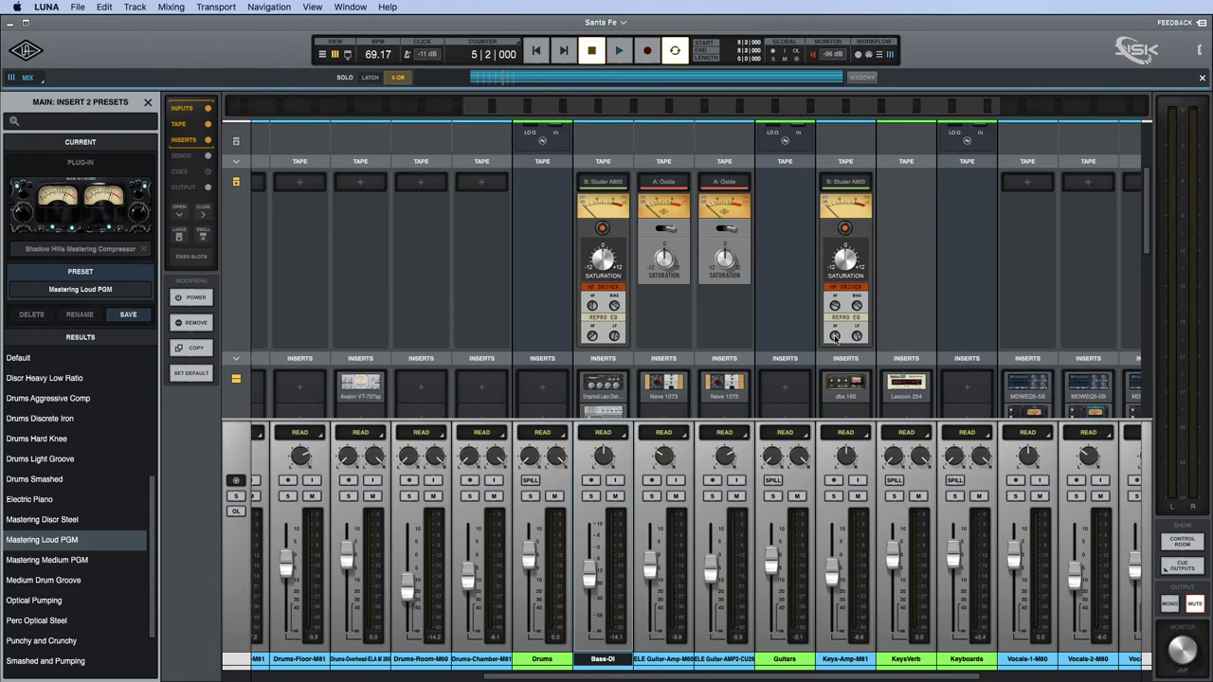
mouse_move(846, 380)
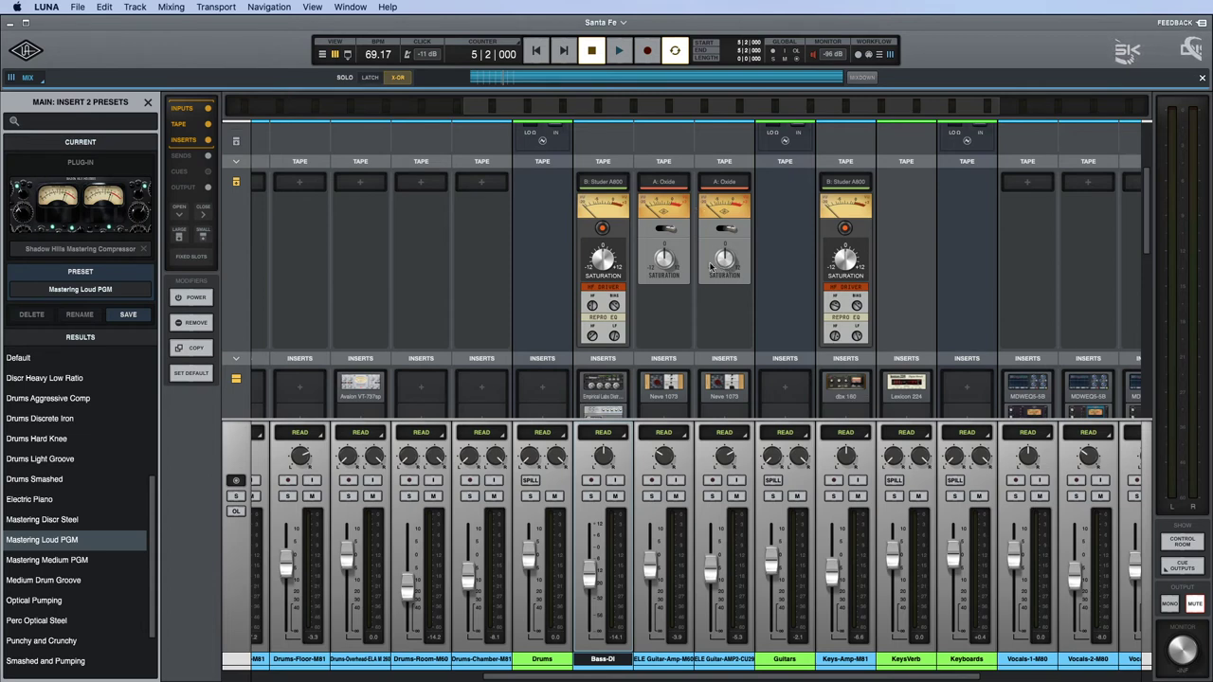
scroll(801, 280, "right", 5)
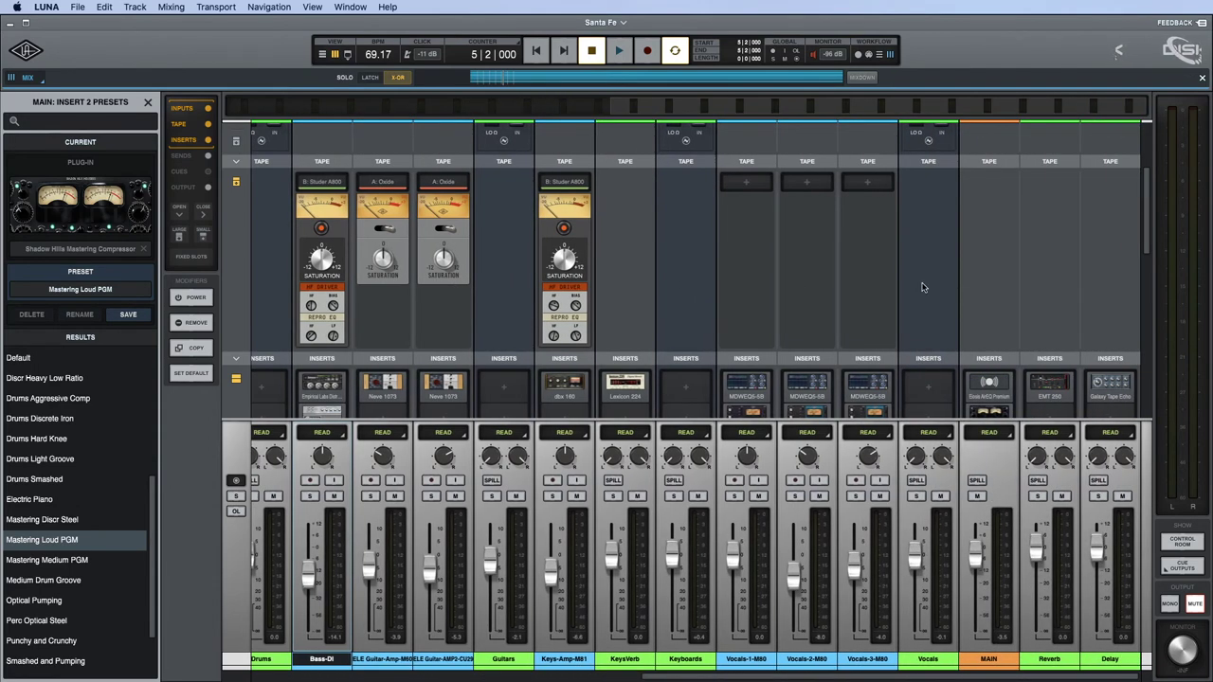
scroll(924, 287, "down", 3)
scroll(921, 285, "up", 3)
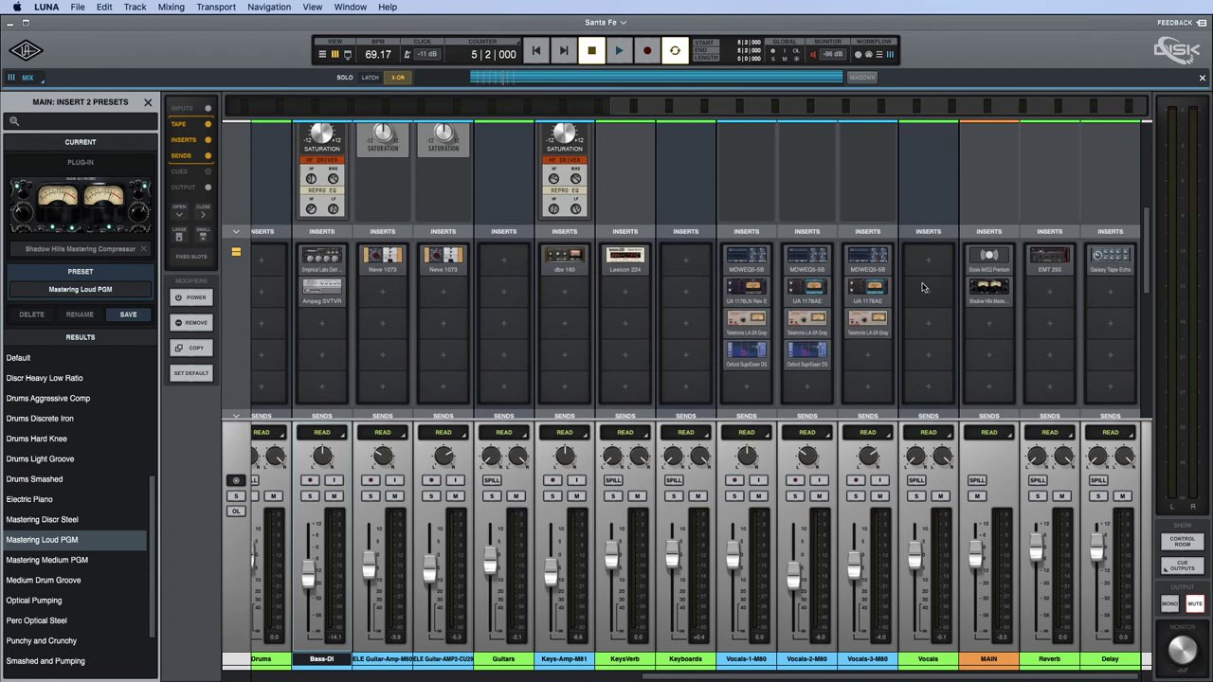
Insert the bx_masterdesk plug-in in the MAIN bus's third insert slot and reposition its window.
scroll(921, 285, "down", 5)
mouse_move(988, 250)
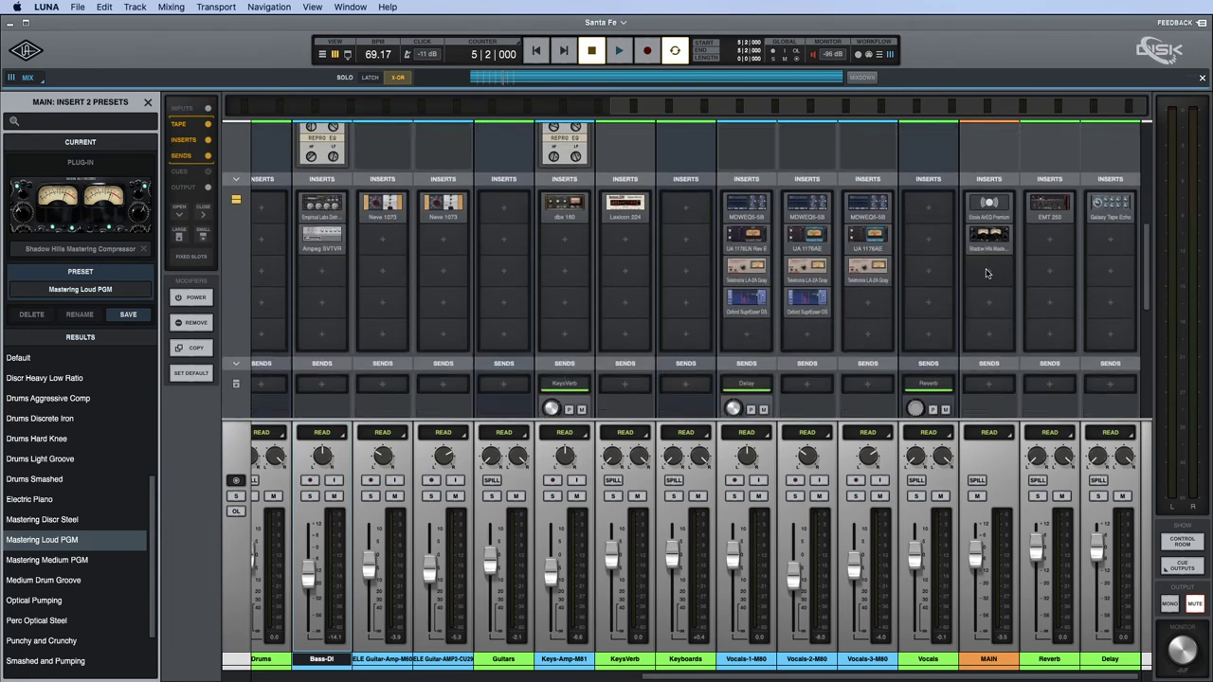
left_click(985, 275)
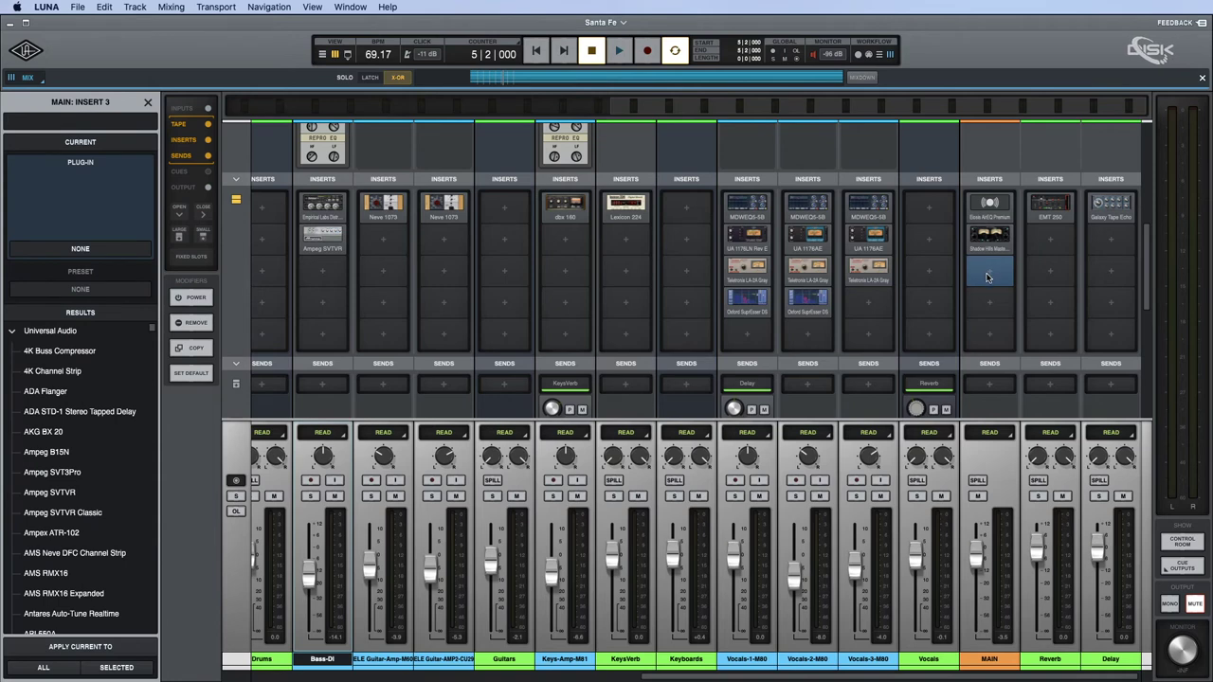
scroll(94, 443, "down", 10)
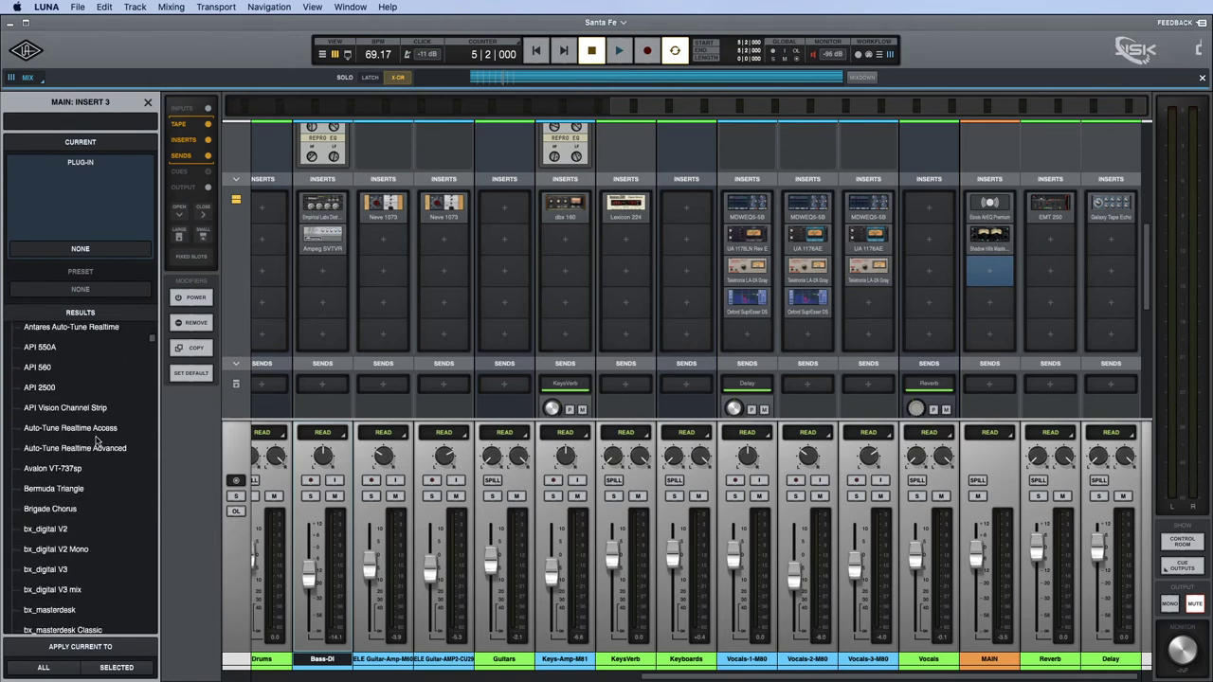
scroll(96, 444, "up", 8)
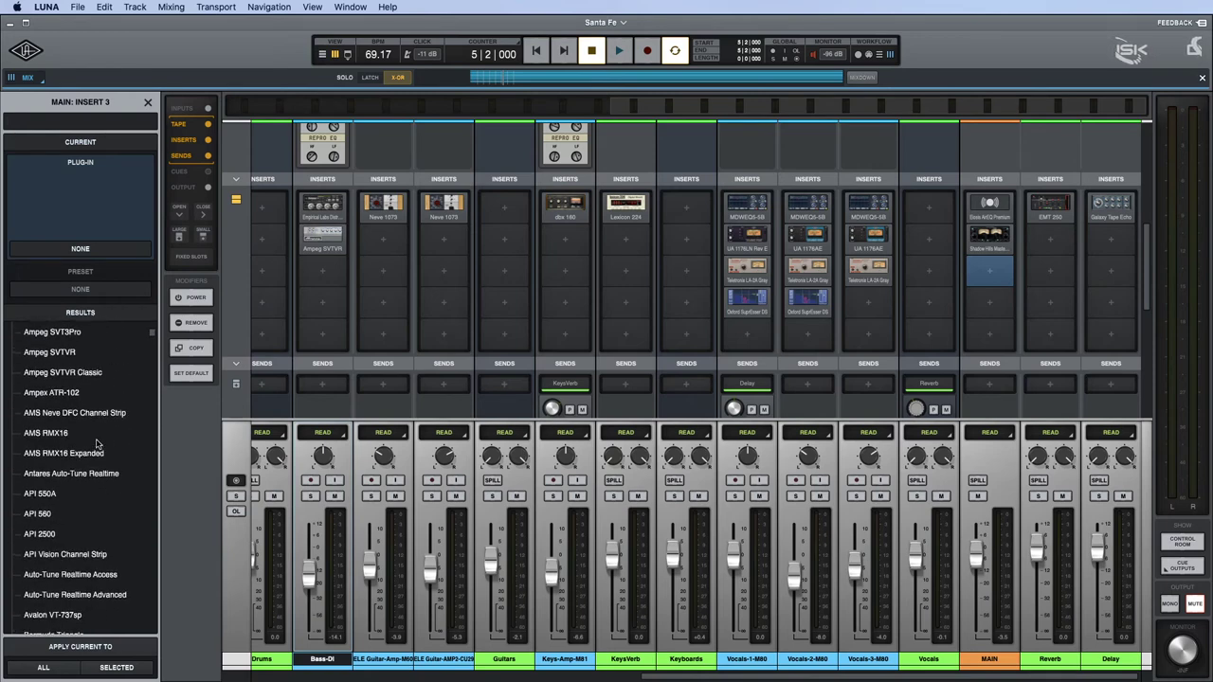
scroll(96, 444, "down", 10)
scroll(96, 443, "down", 2)
left_click(47, 497)
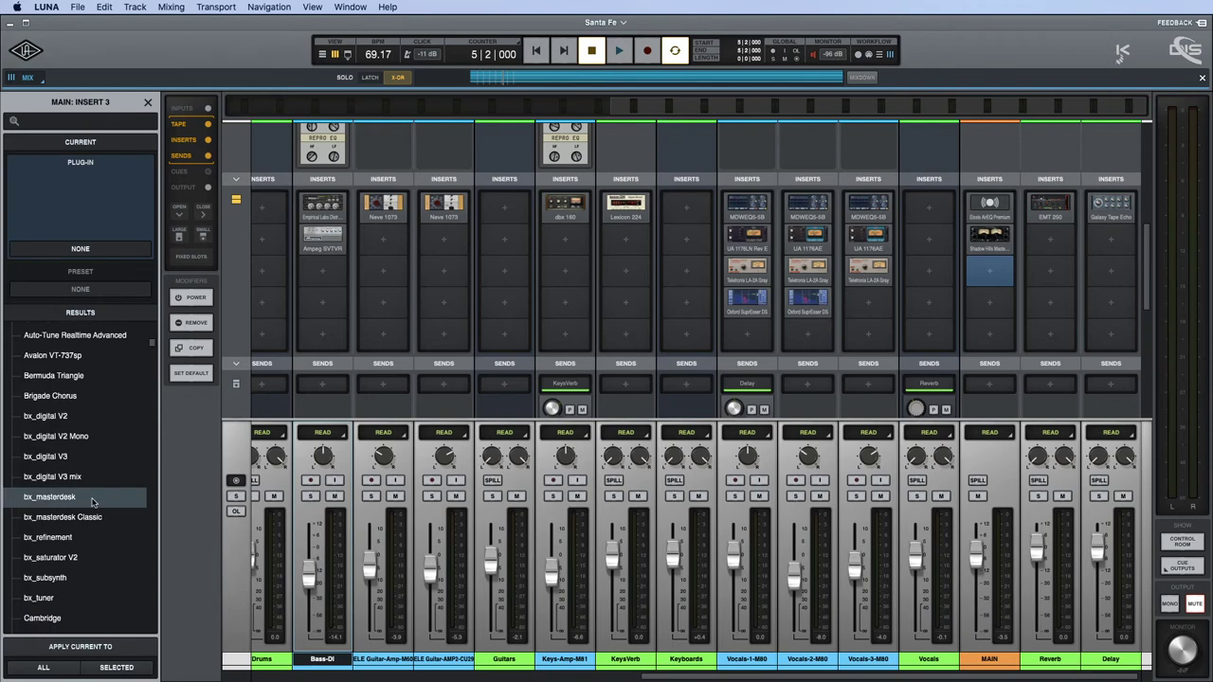
left_click_drag(769, 185, 578, 239)
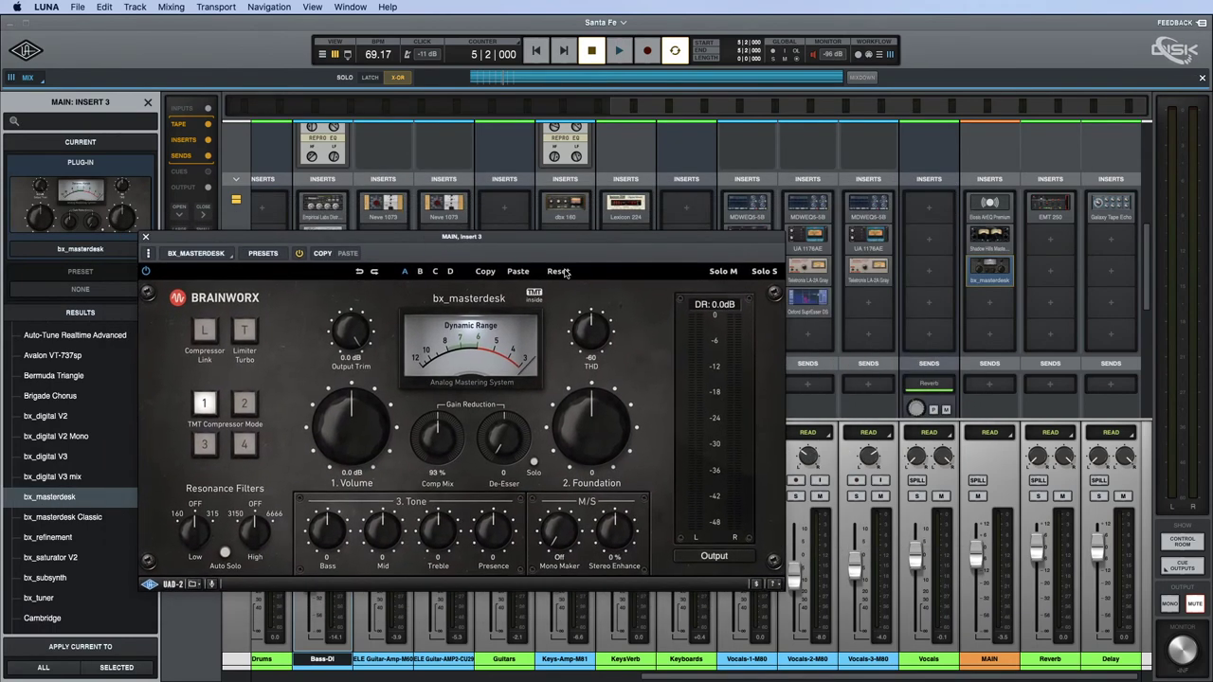
Play a short passage through bx_masterdesk's initial settings, move its window clear, and stop playback.
key("space")
left_click_drag(521, 244, 596, 211)
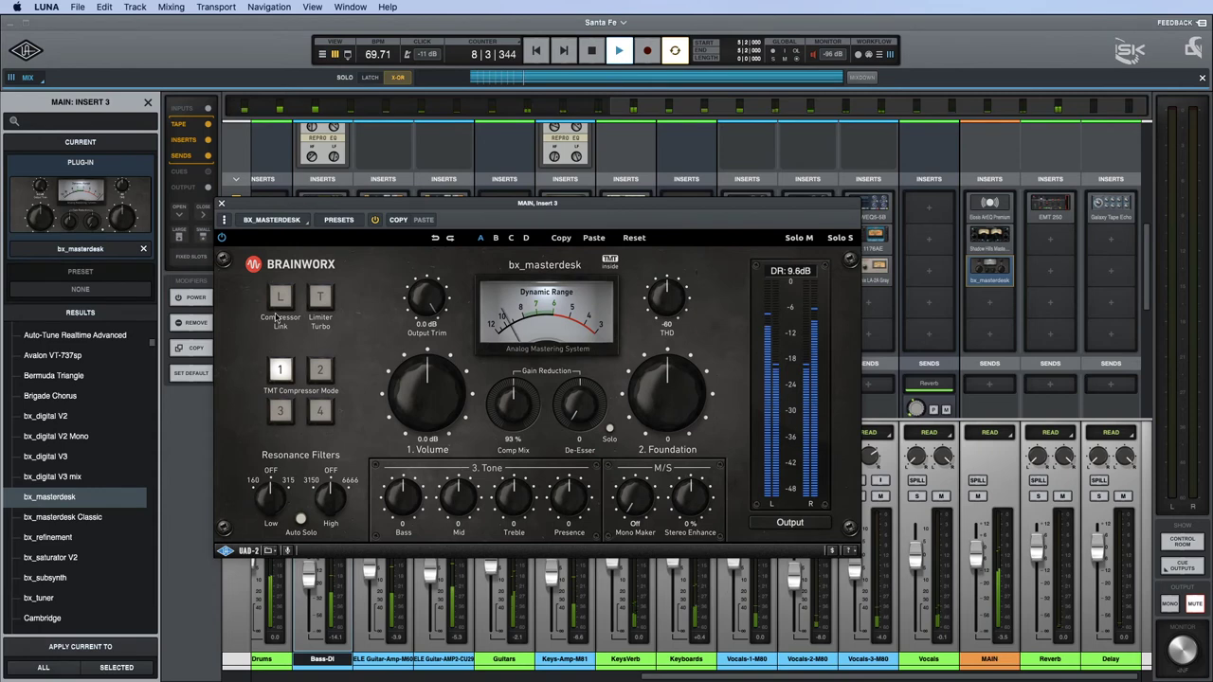
key("space")
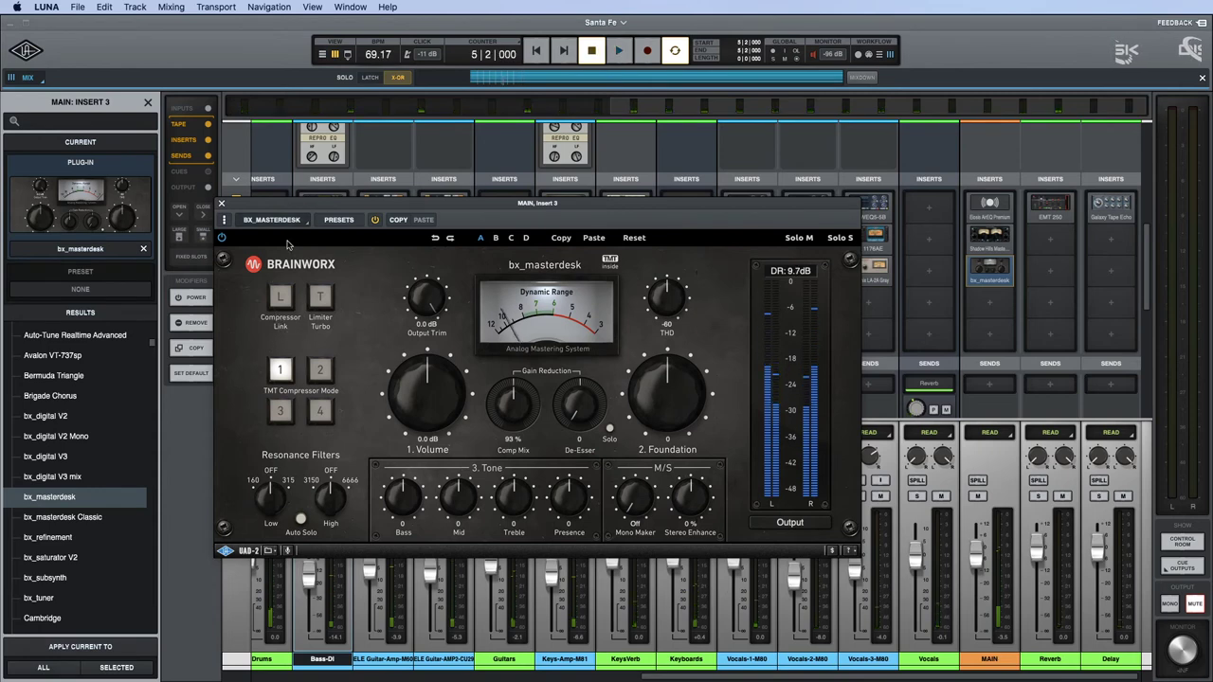
Audition bx_masterdesk presets during playback, trying CD Remastering Enhance and settling on Gentle+Widen RC.
left_click(338, 219)
scroll(104, 415, "down", 1)
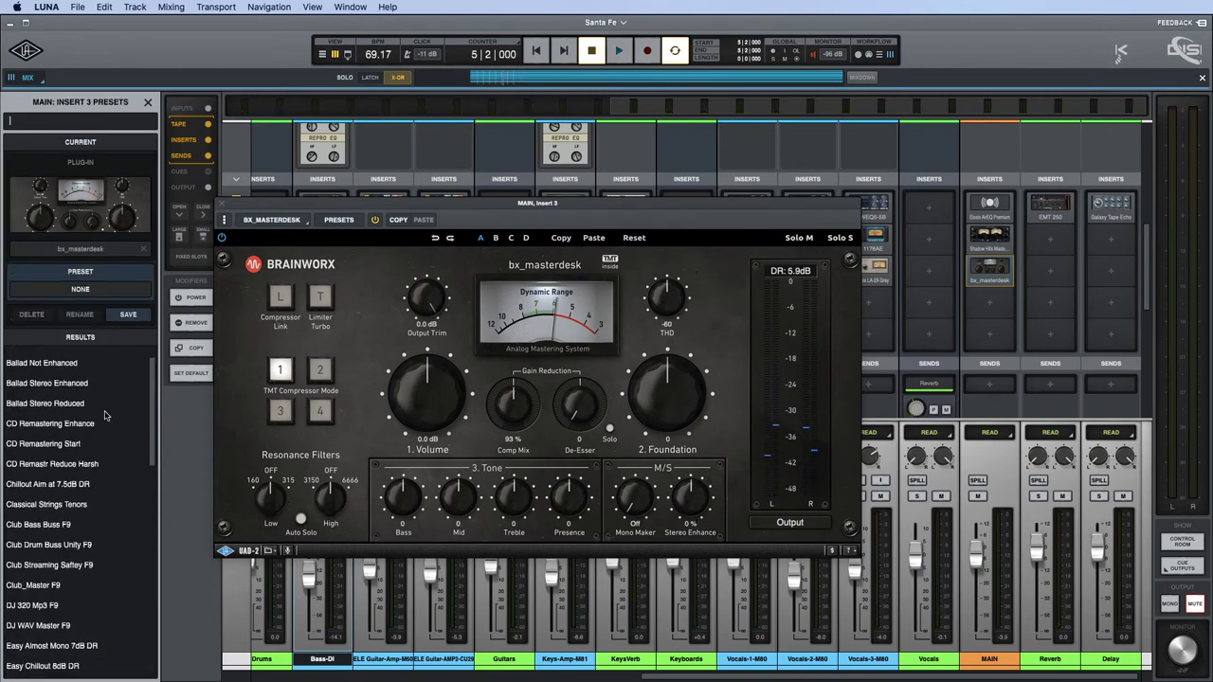
left_click(49, 433)
key("space")
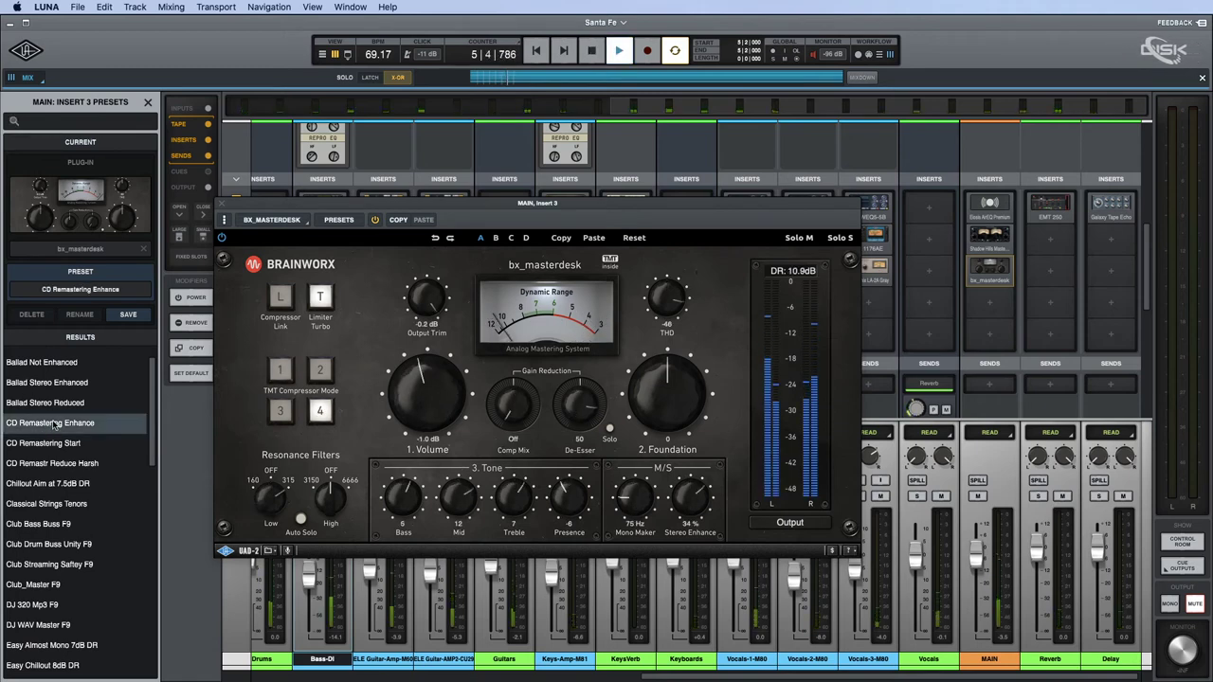
scroll(66, 426, "down", 3)
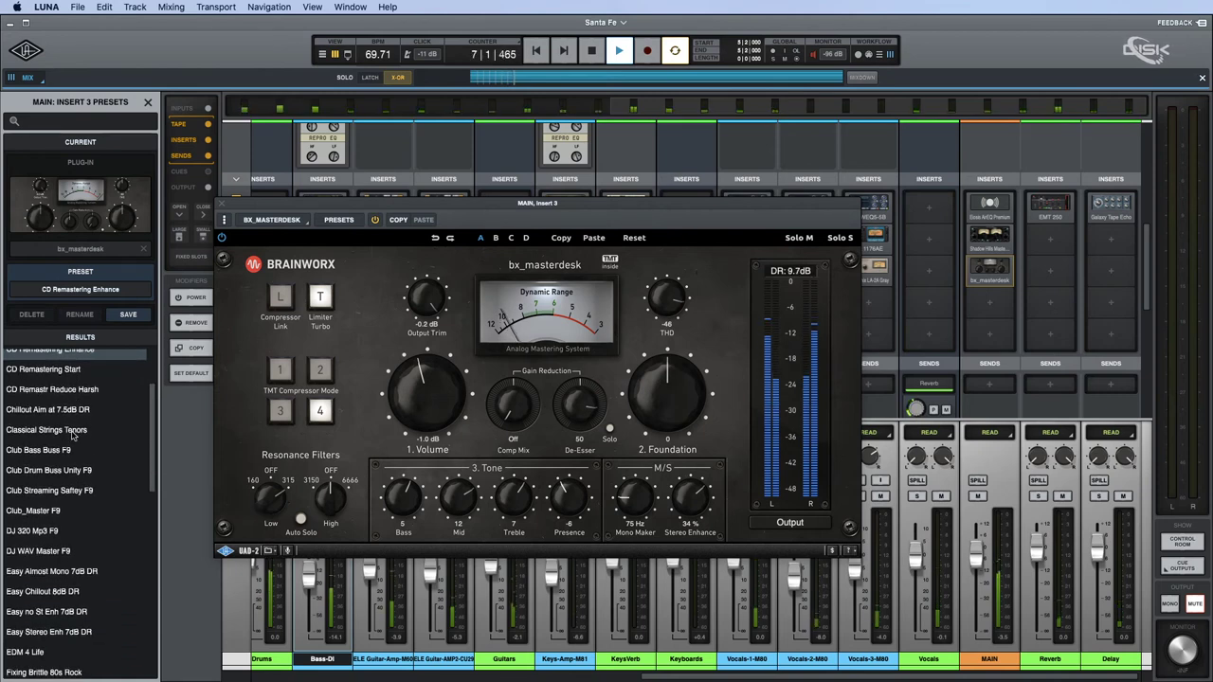
scroll(72, 434, "down", 3)
scroll(72, 434, "down", 4)
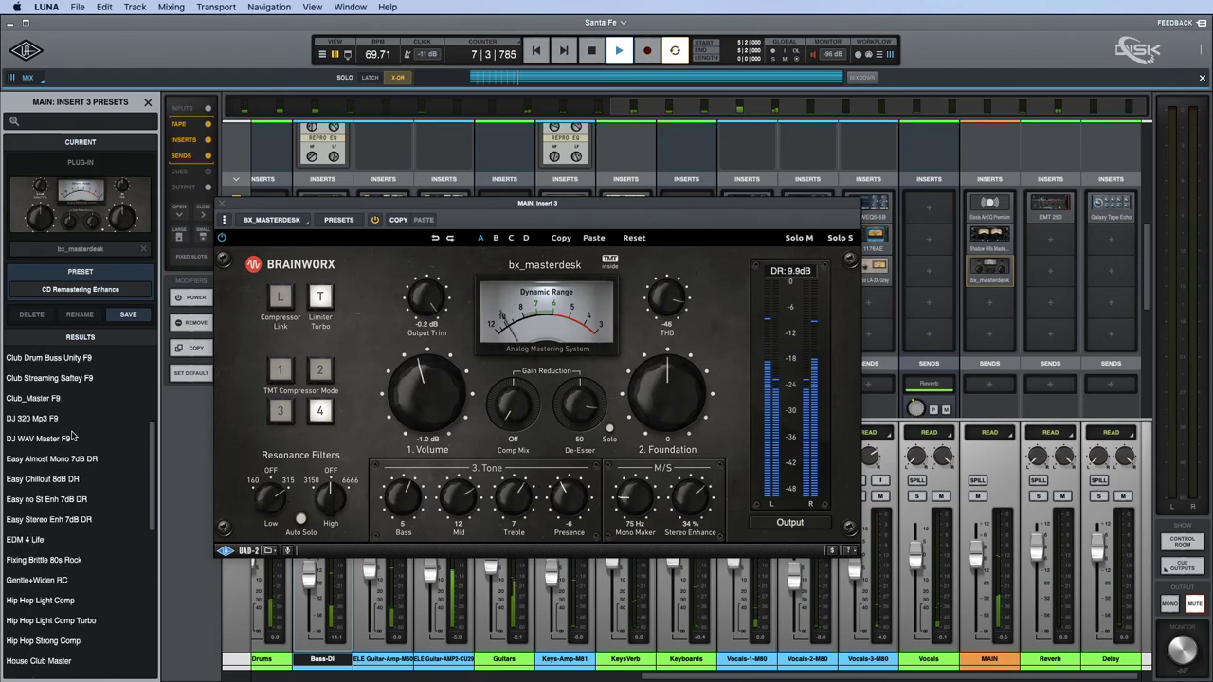
scroll(72, 436, "down", 1)
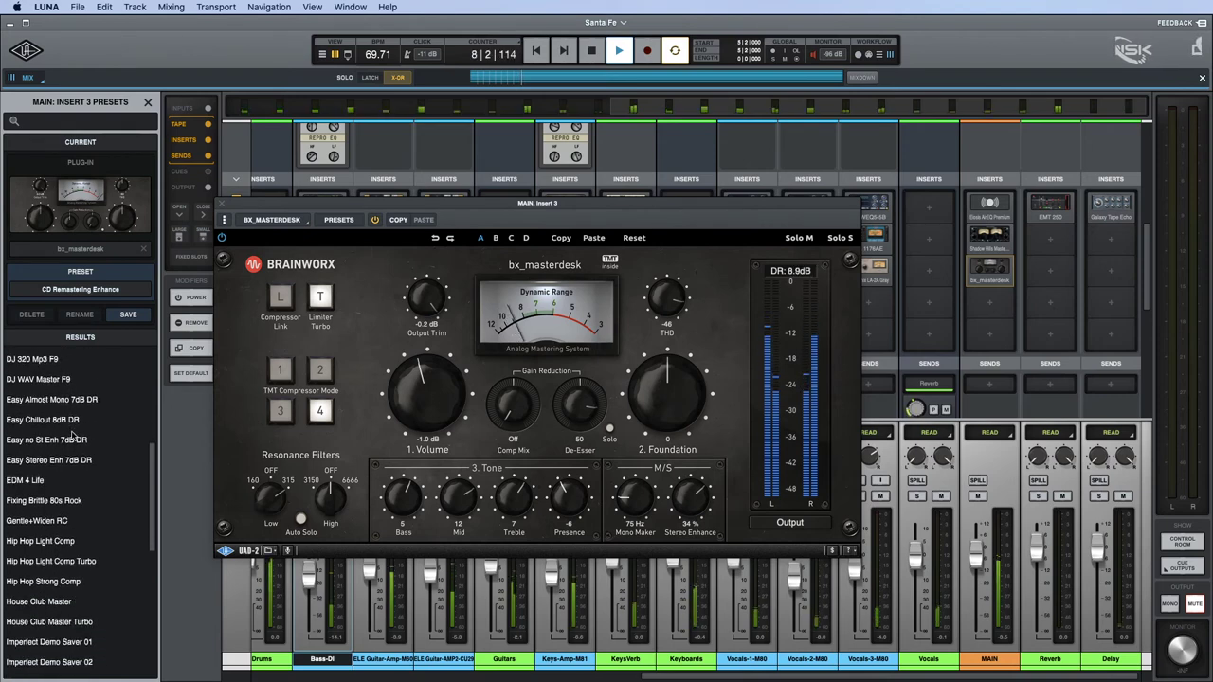
left_click(32, 522)
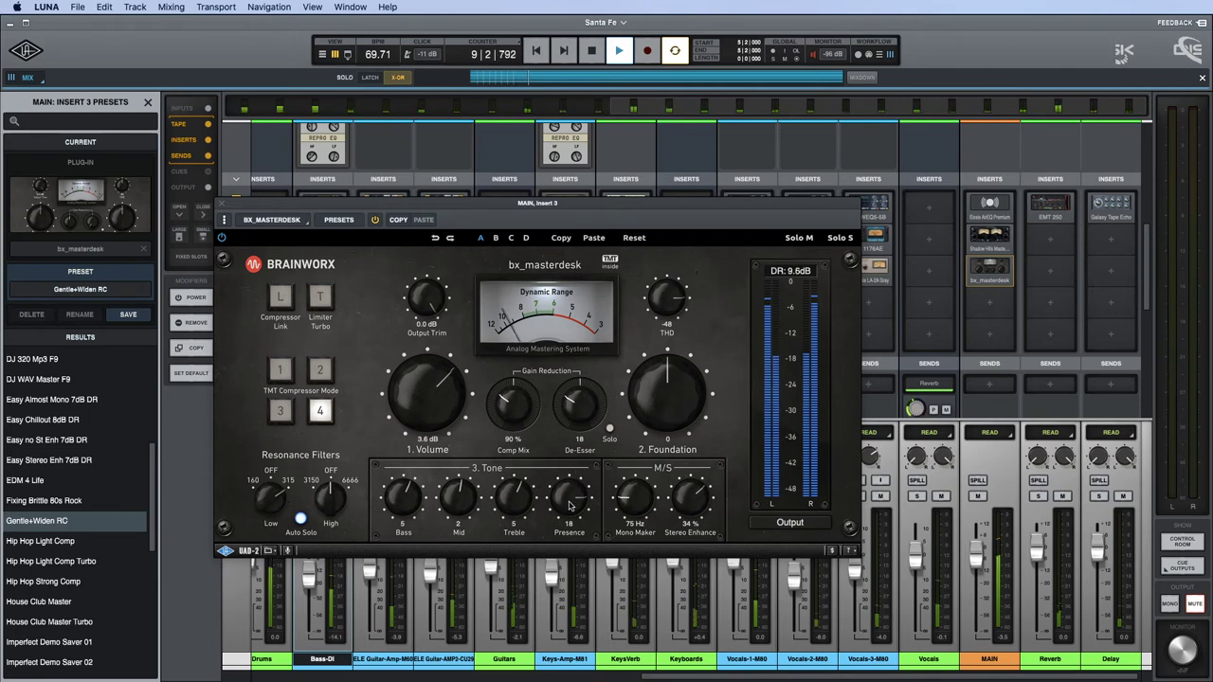
Set bx_masterdesk's Presence and Treble to 0 and Stereo Enhance to 14 %, and close its window.
left_click_drag(572, 522, 572, 529)
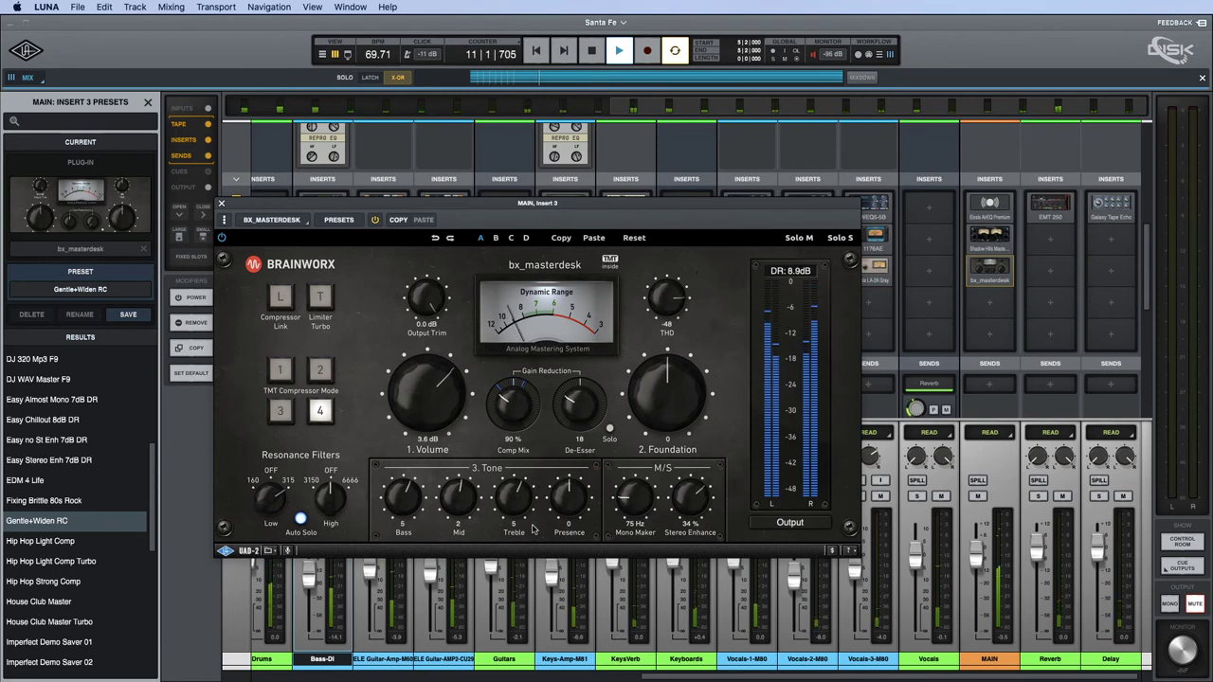
left_click_drag(515, 500, 514, 507)
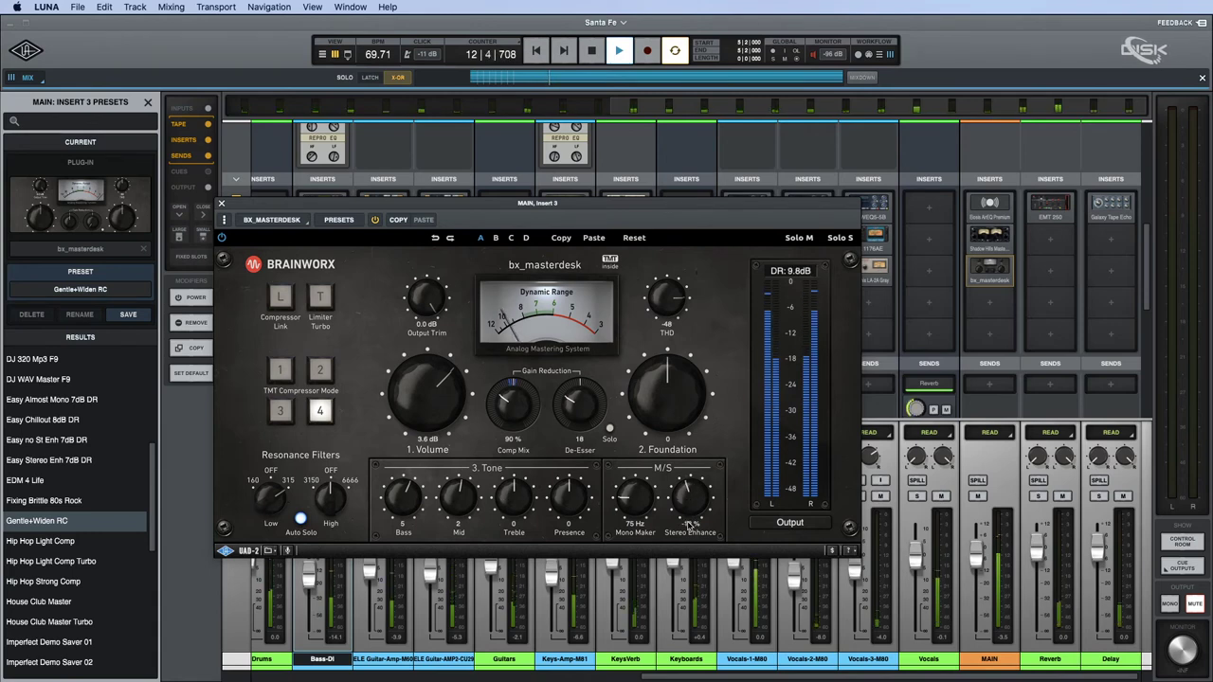
left_click_drag(688, 521, 695, 506)
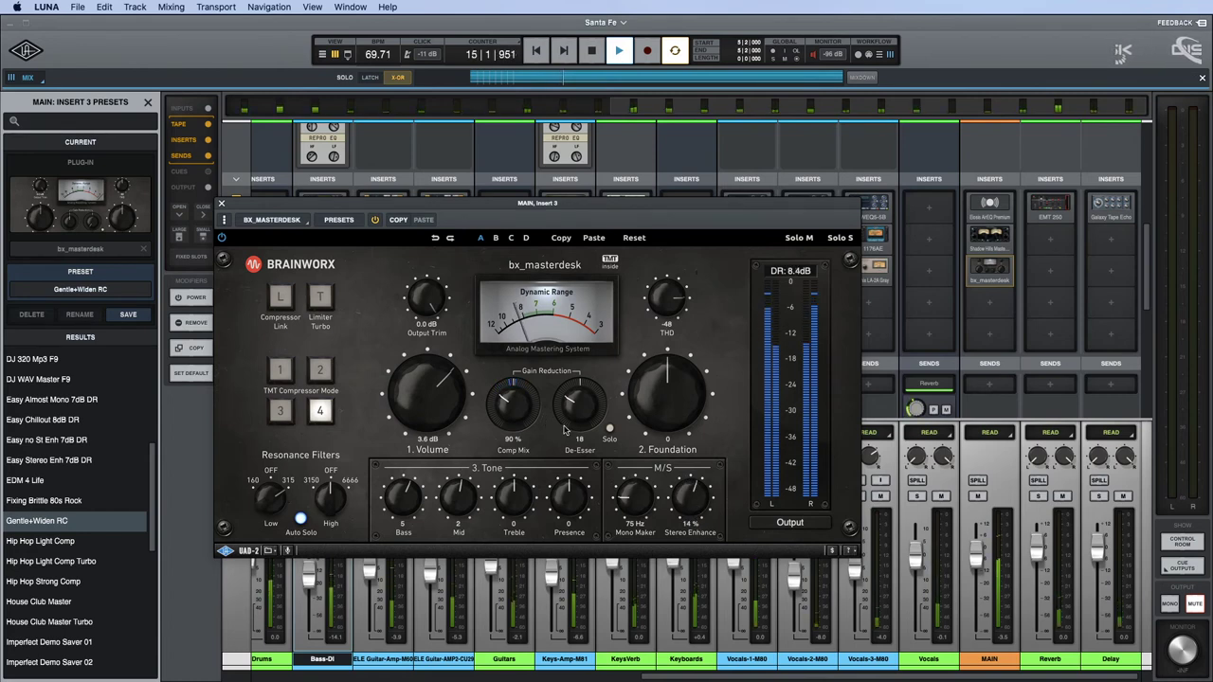
left_click(223, 205)
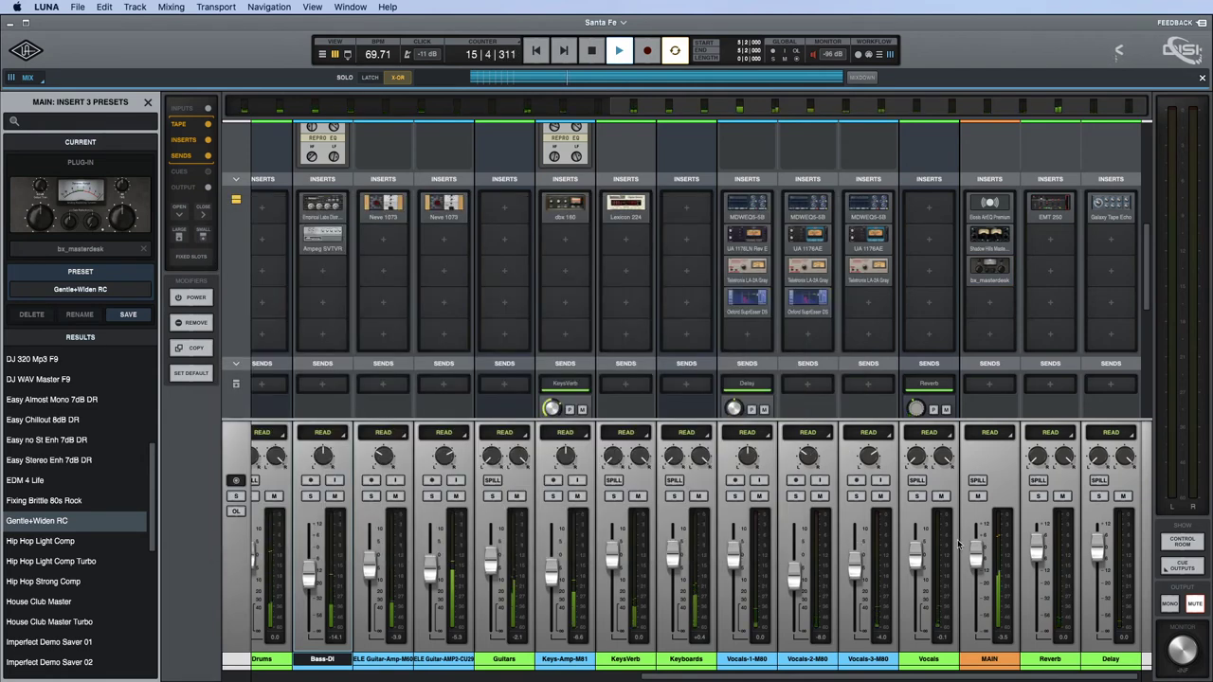
Lower the MAIN fader to -5.5 dB and toggle all MAIN inserts to compare the mix with and without processing.
left_click_drag(976, 556, 977, 562)
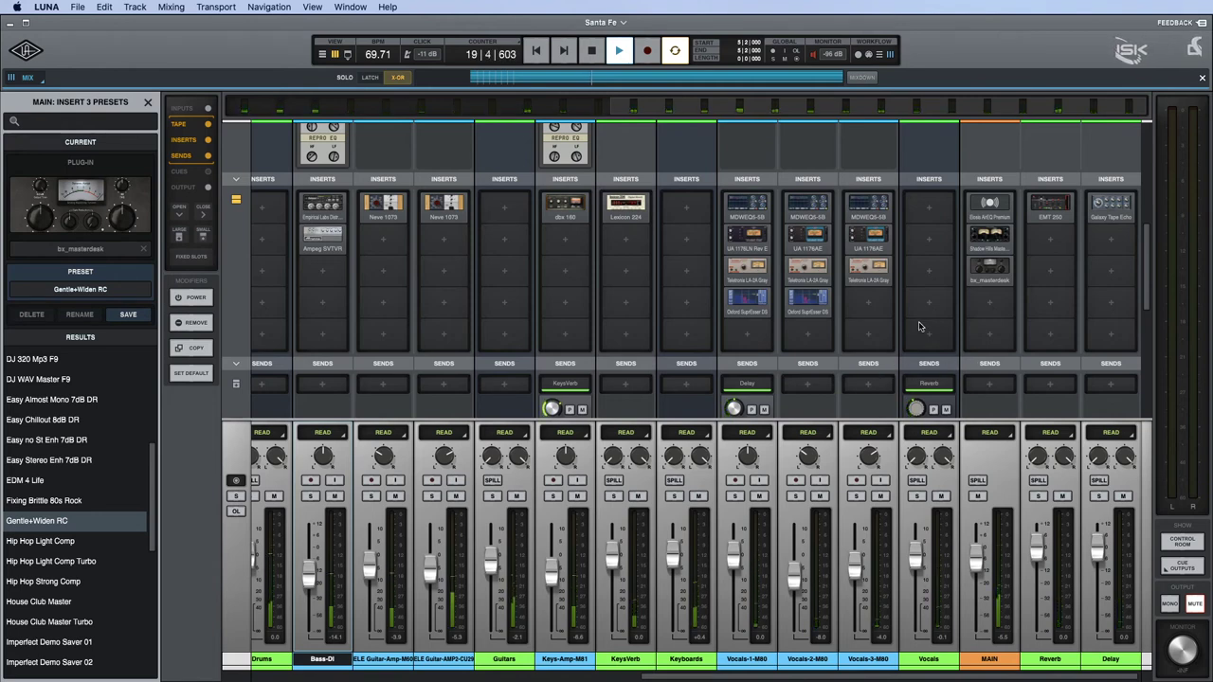
left_click(993, 182)
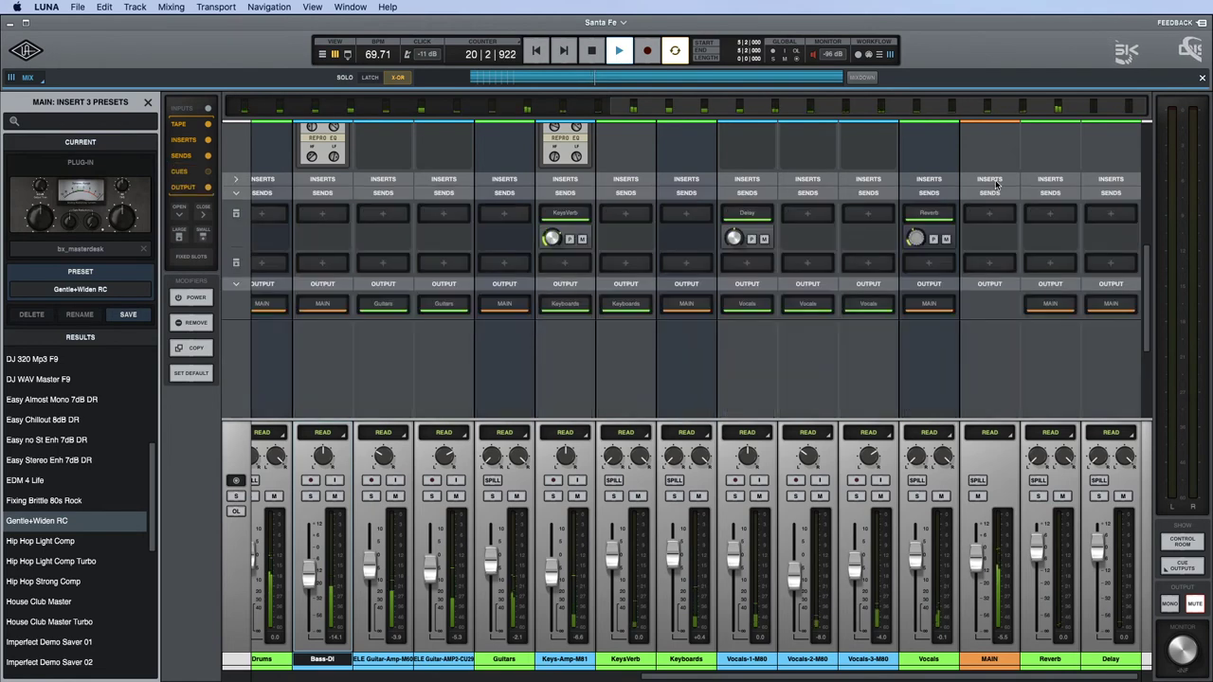
left_click(993, 182)
right_click(993, 182)
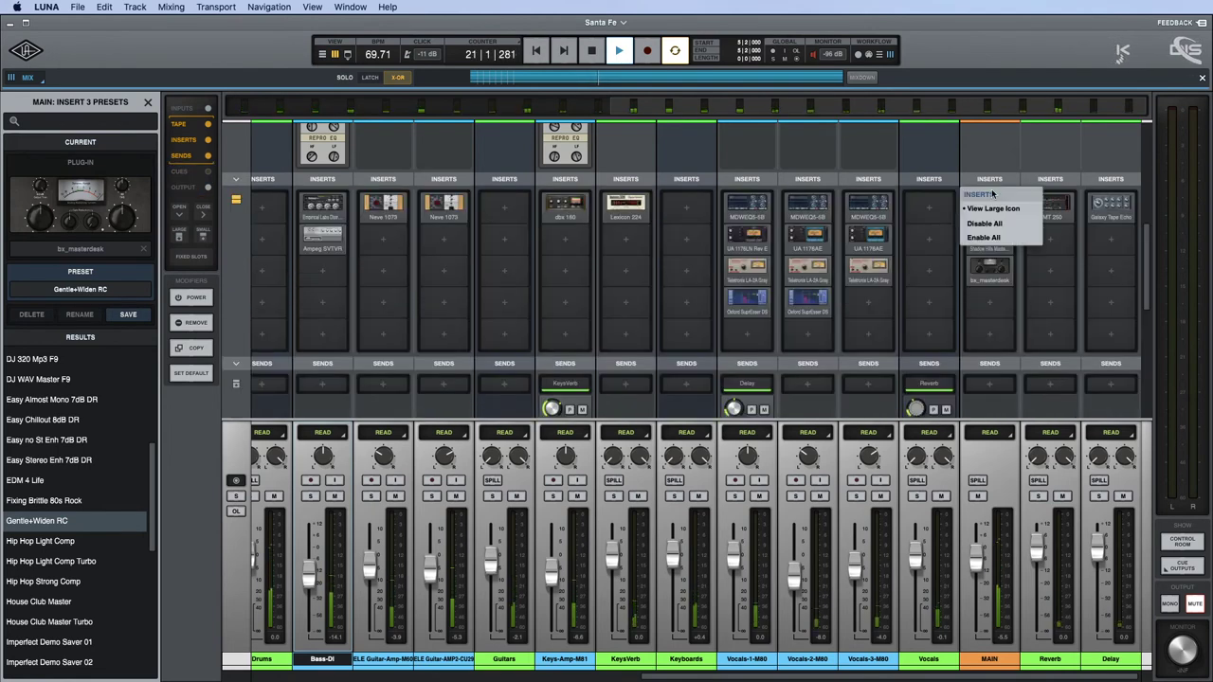
left_click(985, 237)
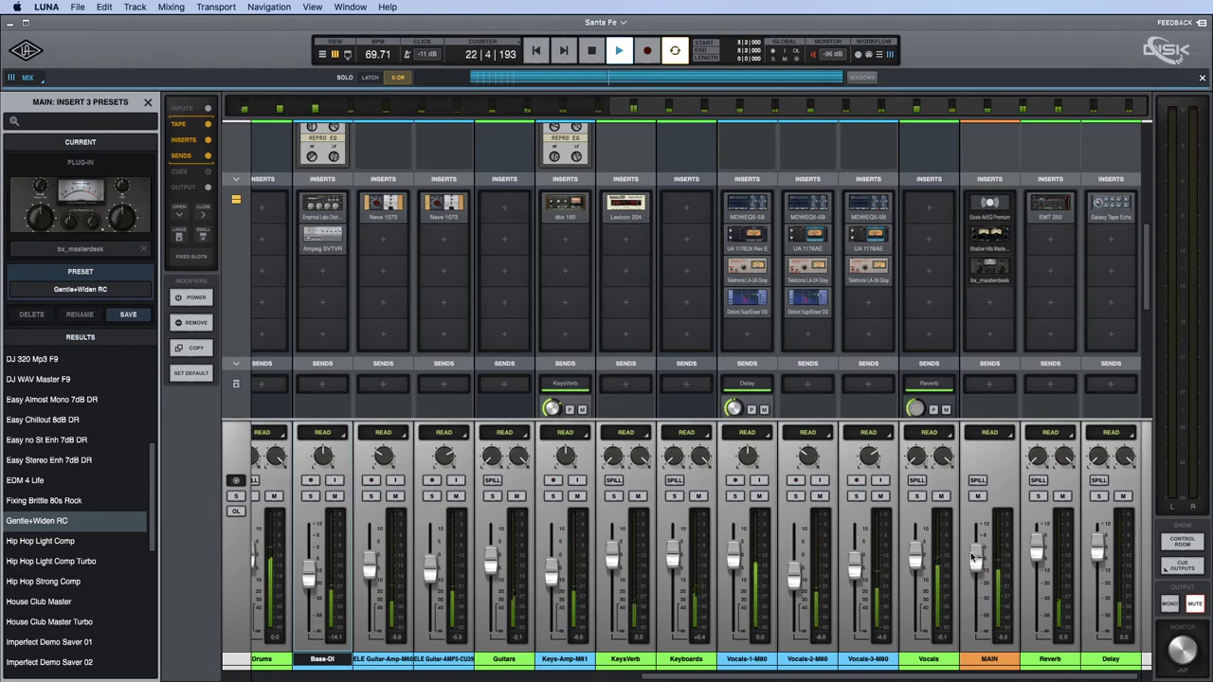
left_click(984, 180)
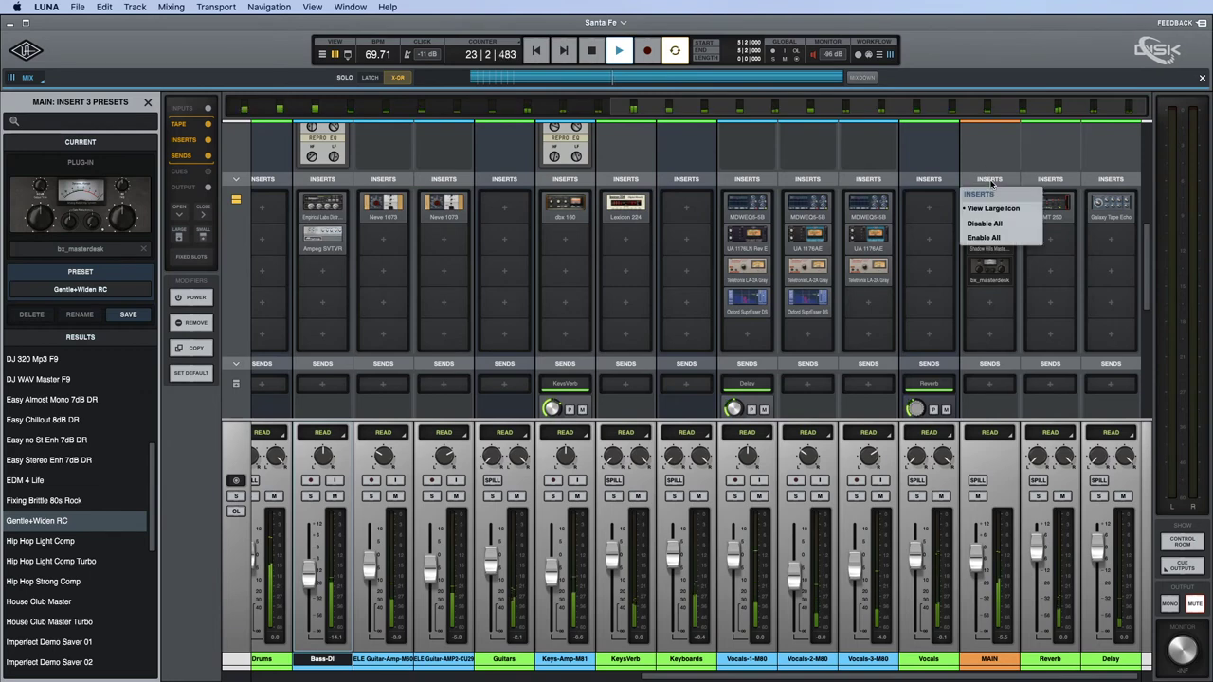
left_click(984, 225)
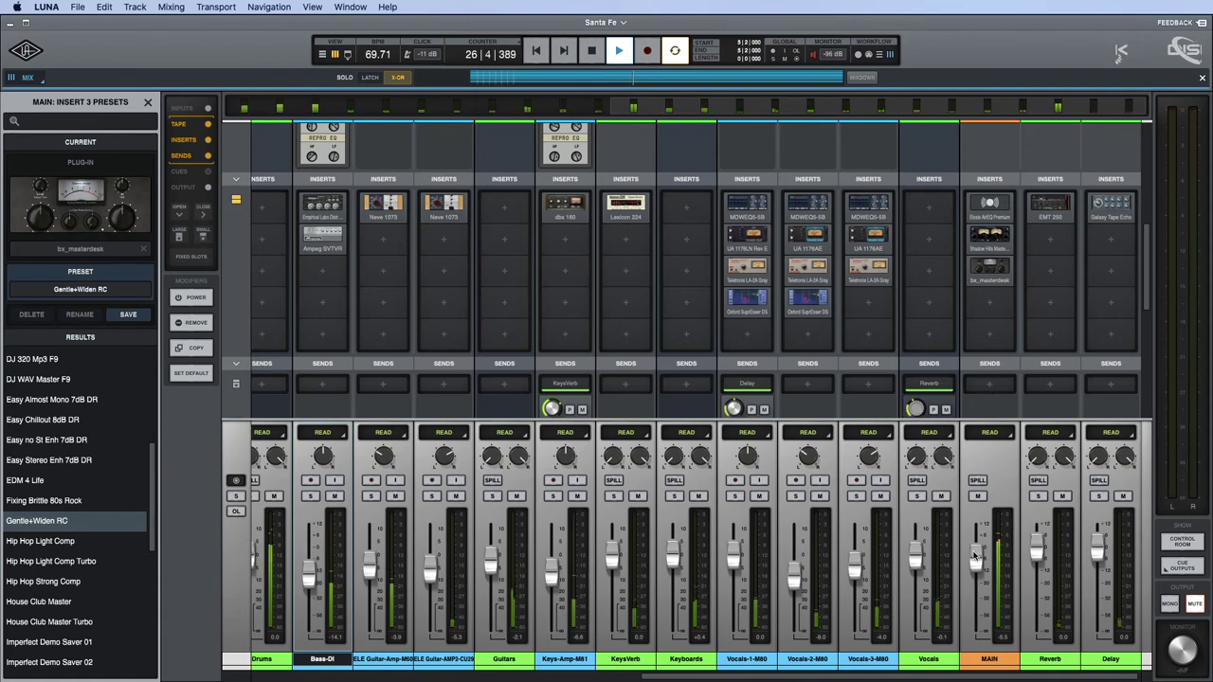
Record fader automation on the ELE Guitar-Amp-M60 track in Touch mode, lowering its level during playback, and return the track to Read.
scroll(506, 541, "left", 10)
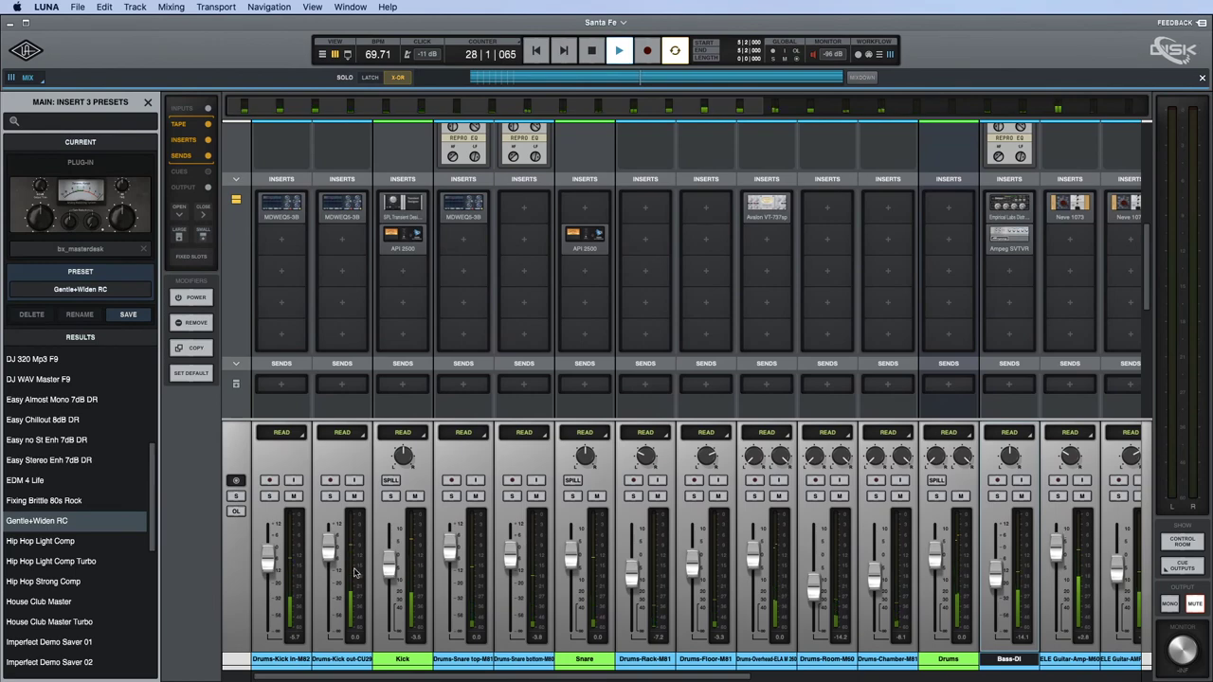
scroll(999, 576, "right", 2)
scroll(999, 576, "right", 5)
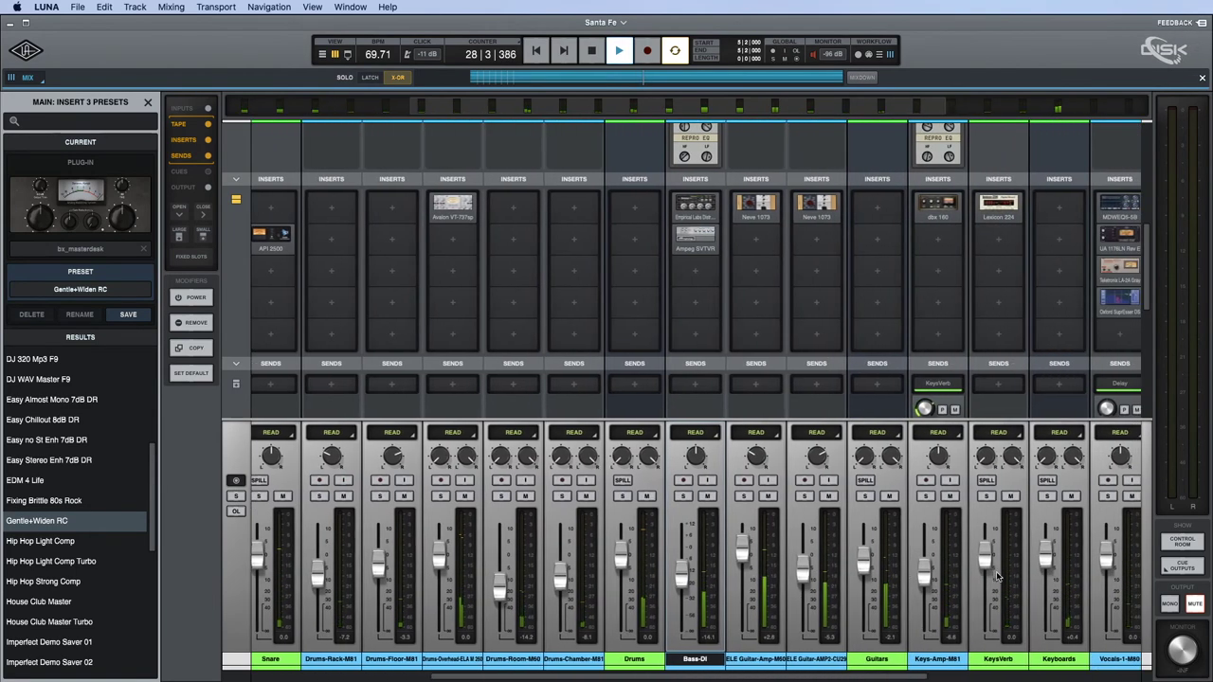
scroll(996, 575, "right", 1)
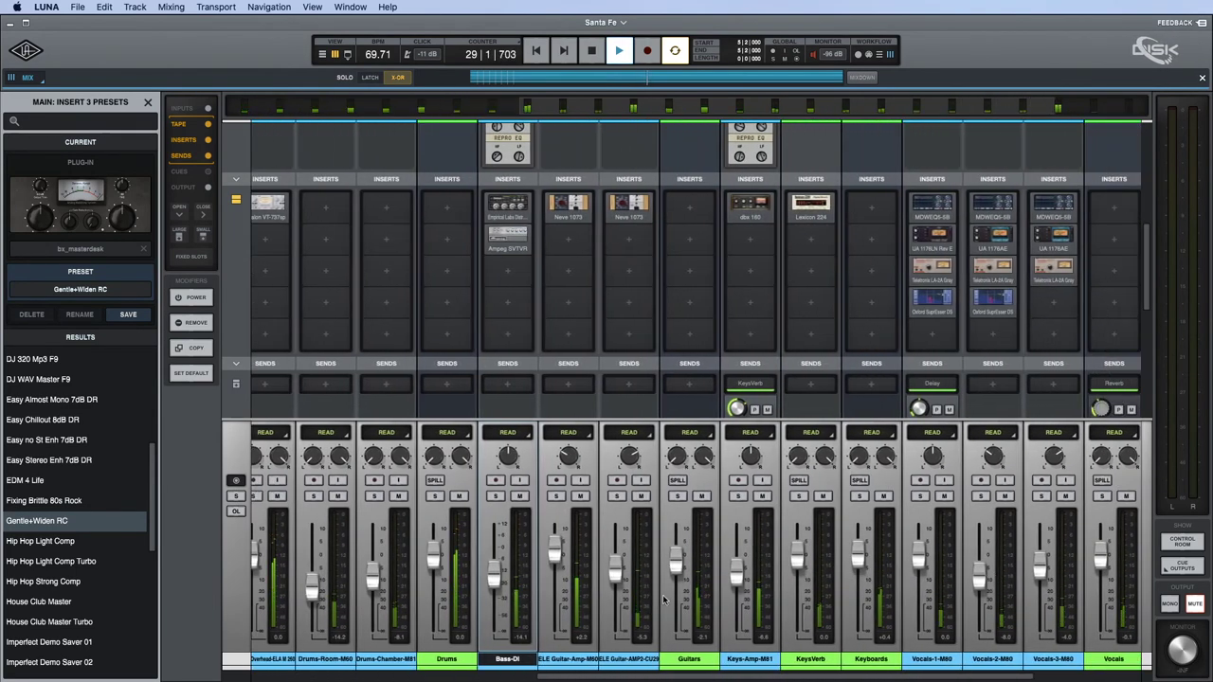
left_click(573, 433)
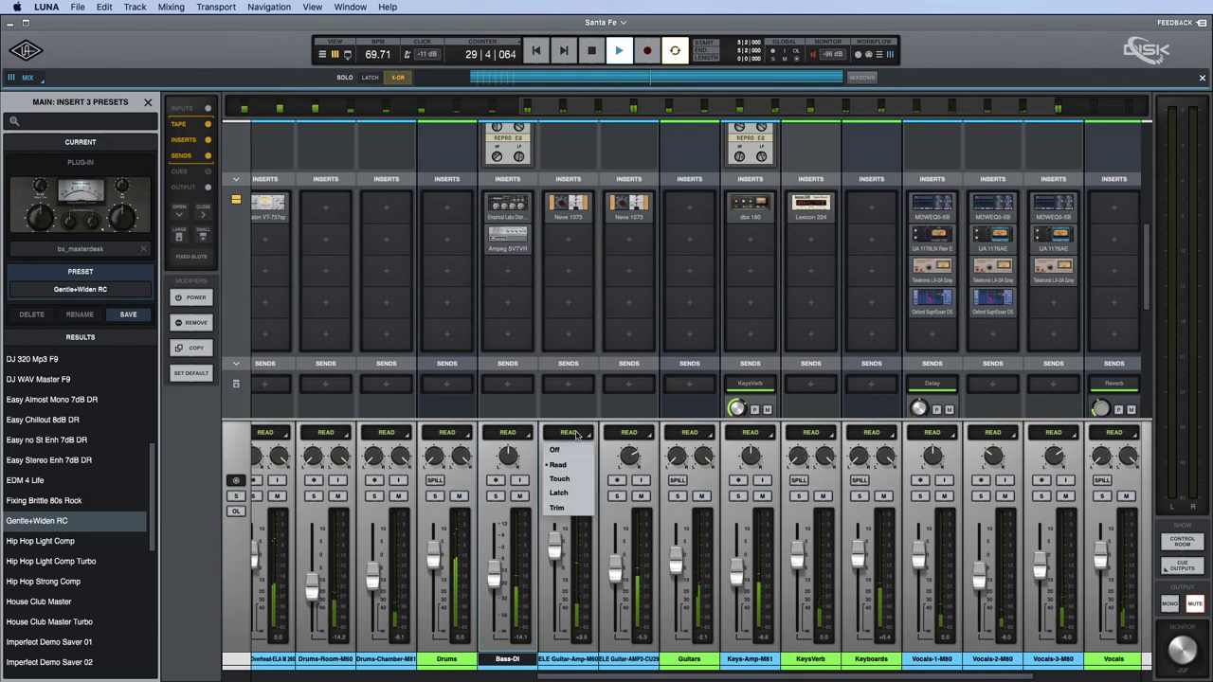
left_click(566, 478)
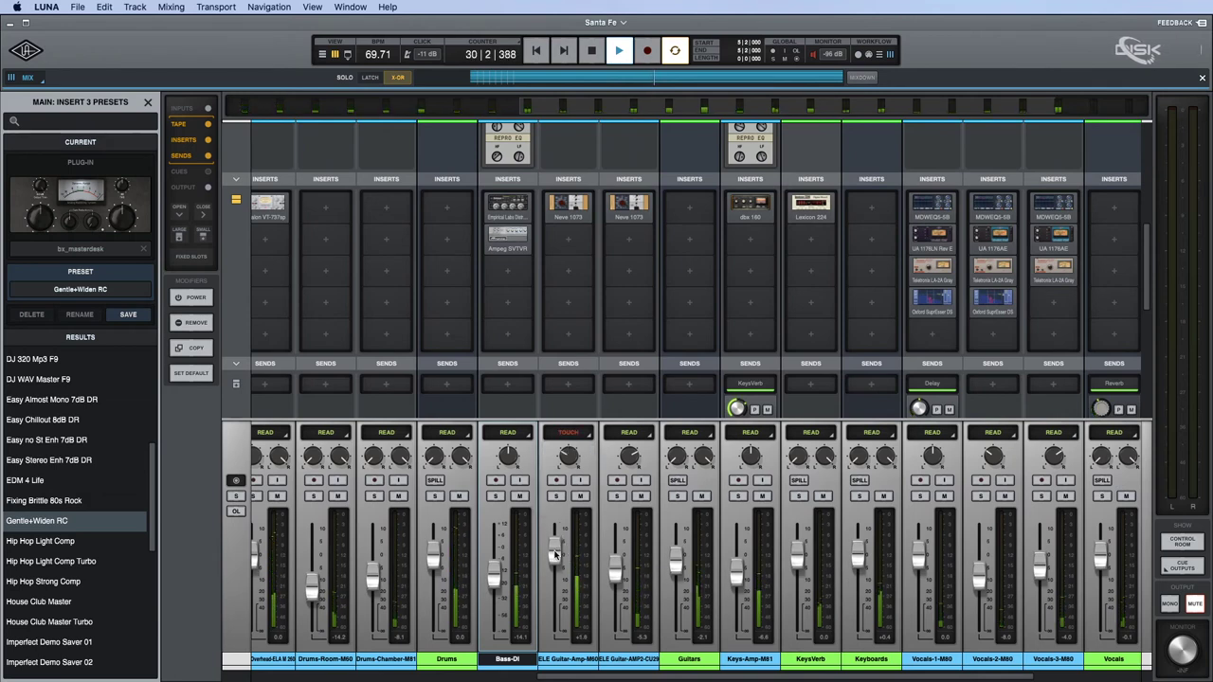
left_click_drag(555, 557, 555, 559)
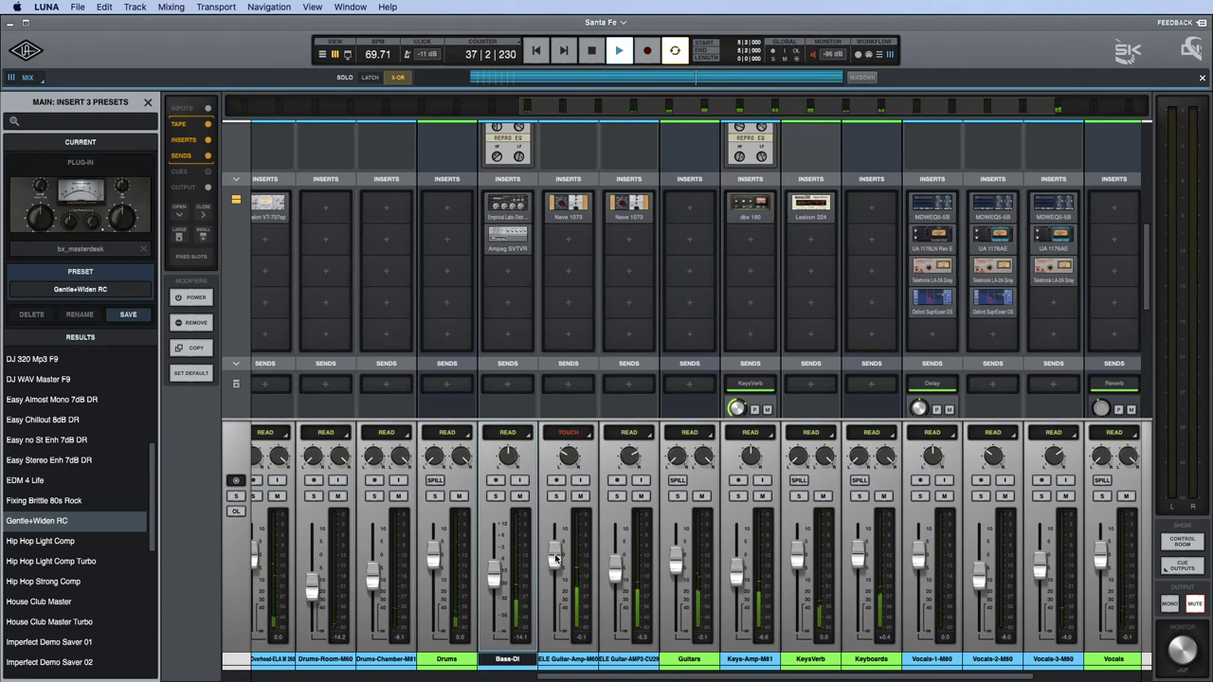
left_click_drag(557, 559, 557, 570)
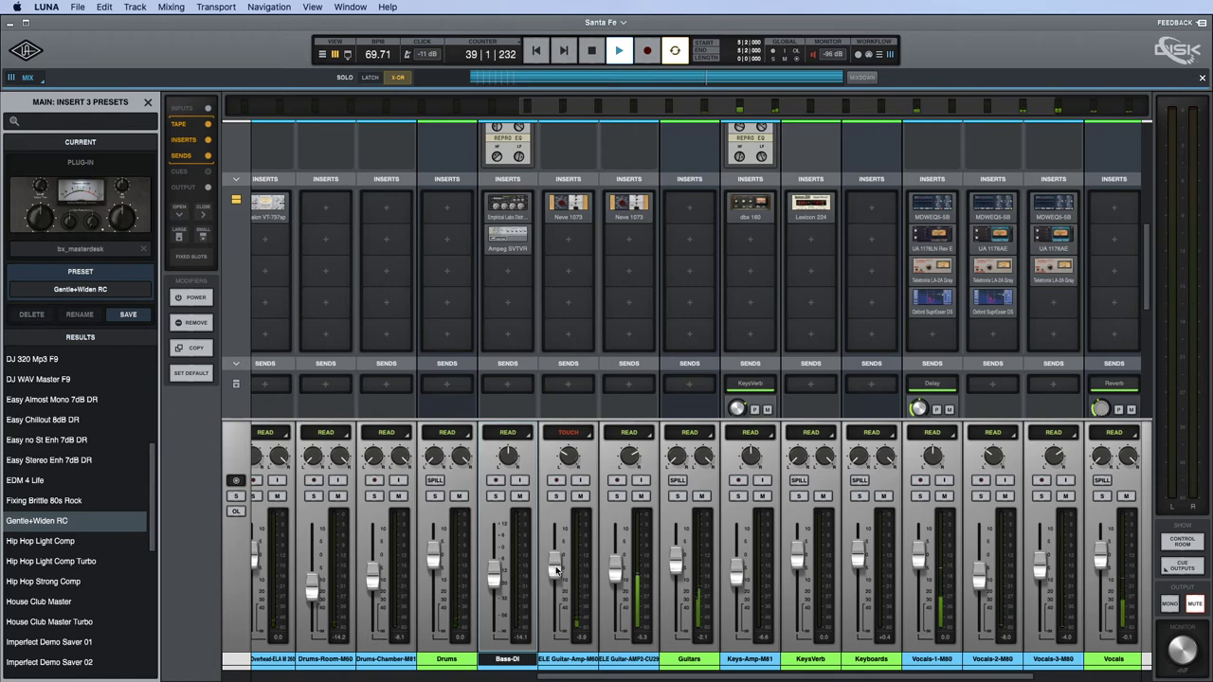
left_click(569, 435)
left_click(569, 463)
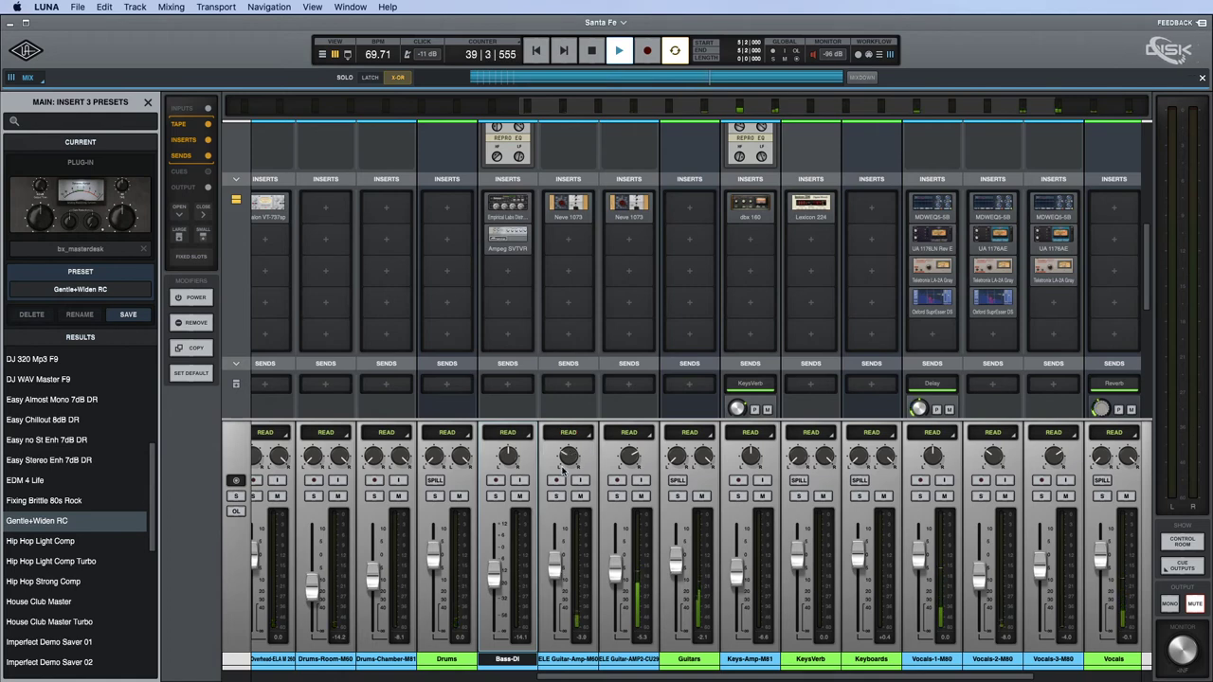
Lower the Bass-DI fader to -16.3 dB and slightly raise the Vocals bus's send to Reverb.
left_click_drag(492, 578, 493, 581)
scroll(901, 515, "right", 3)
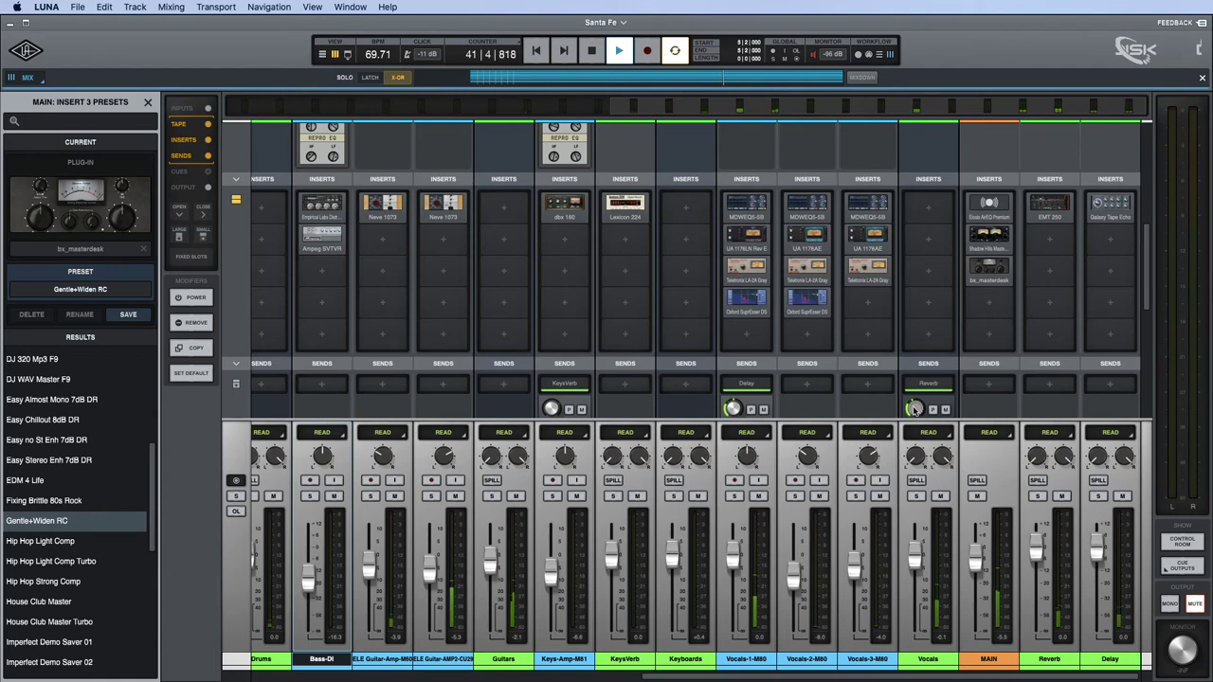
left_click_drag(916, 410, 916, 407)
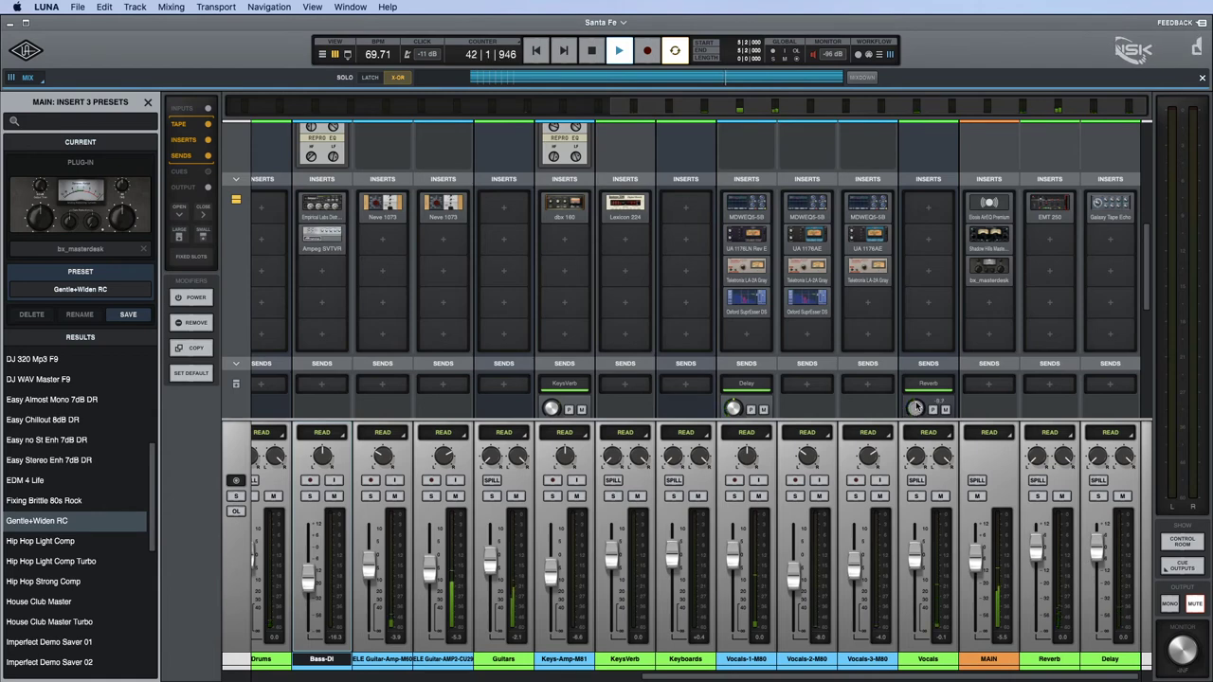
Check the Reverb bus's EMT 250 settings, review channel levels across the mixer during playback, and stop playback.
left_click(1048, 208)
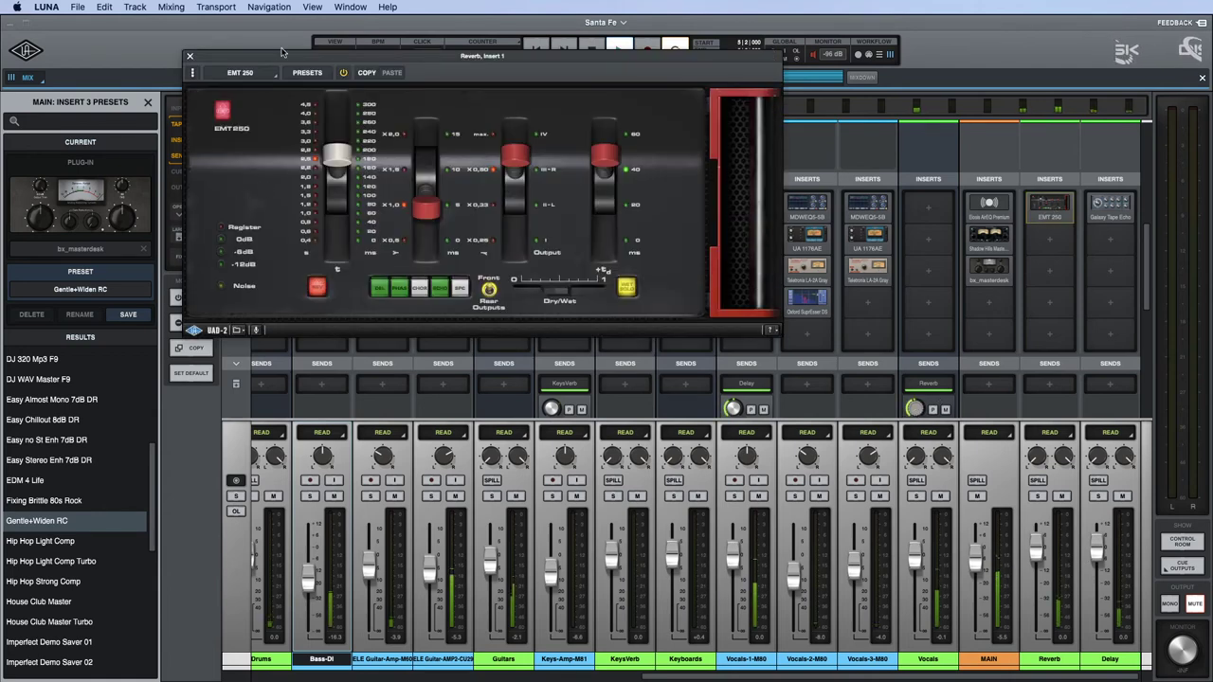
left_click(190, 55)
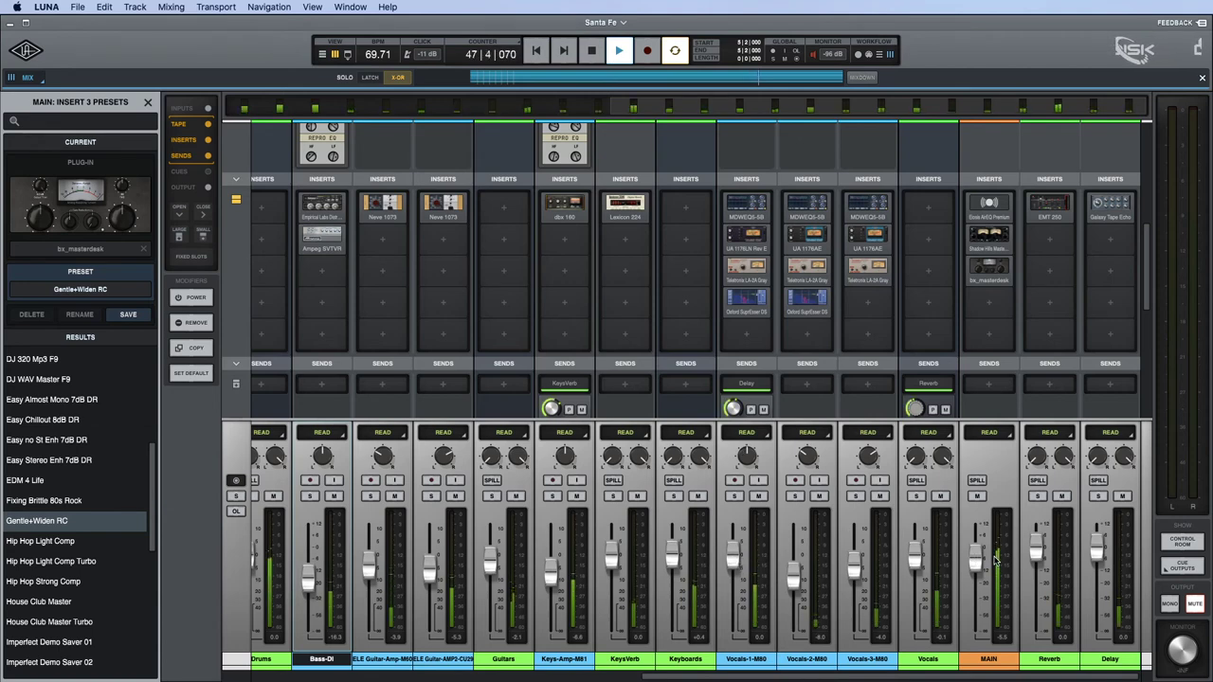
scroll(465, 553, "left", 10)
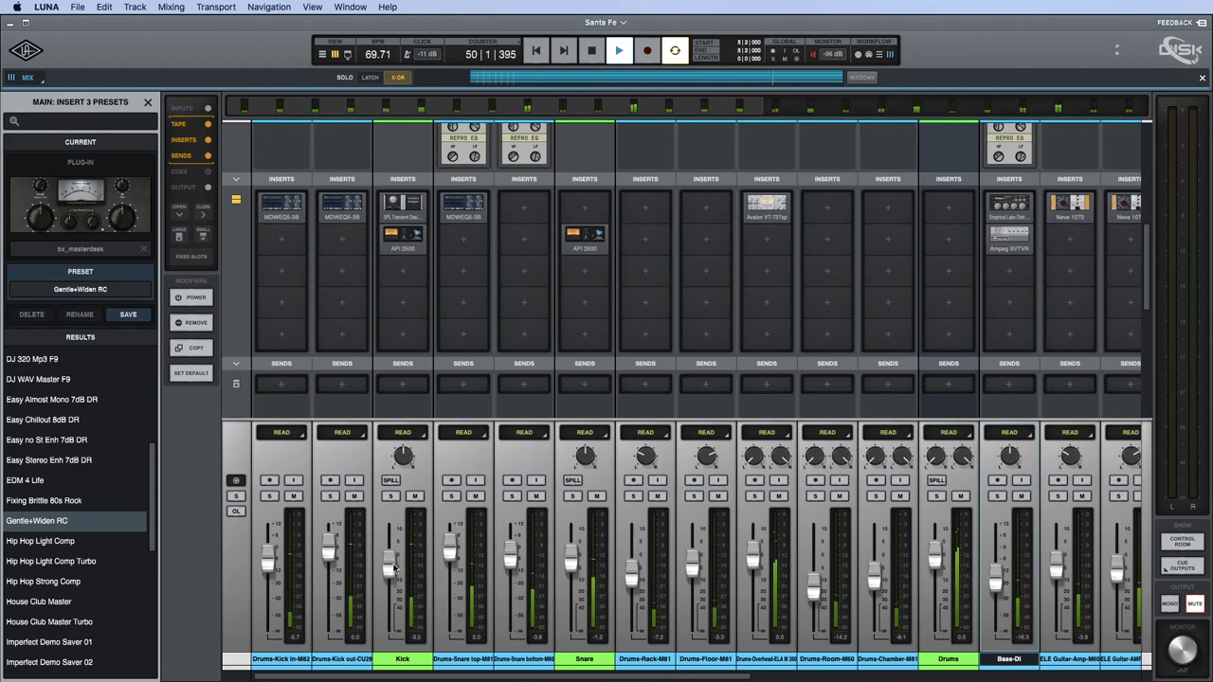
scroll(635, 371, "right", 10)
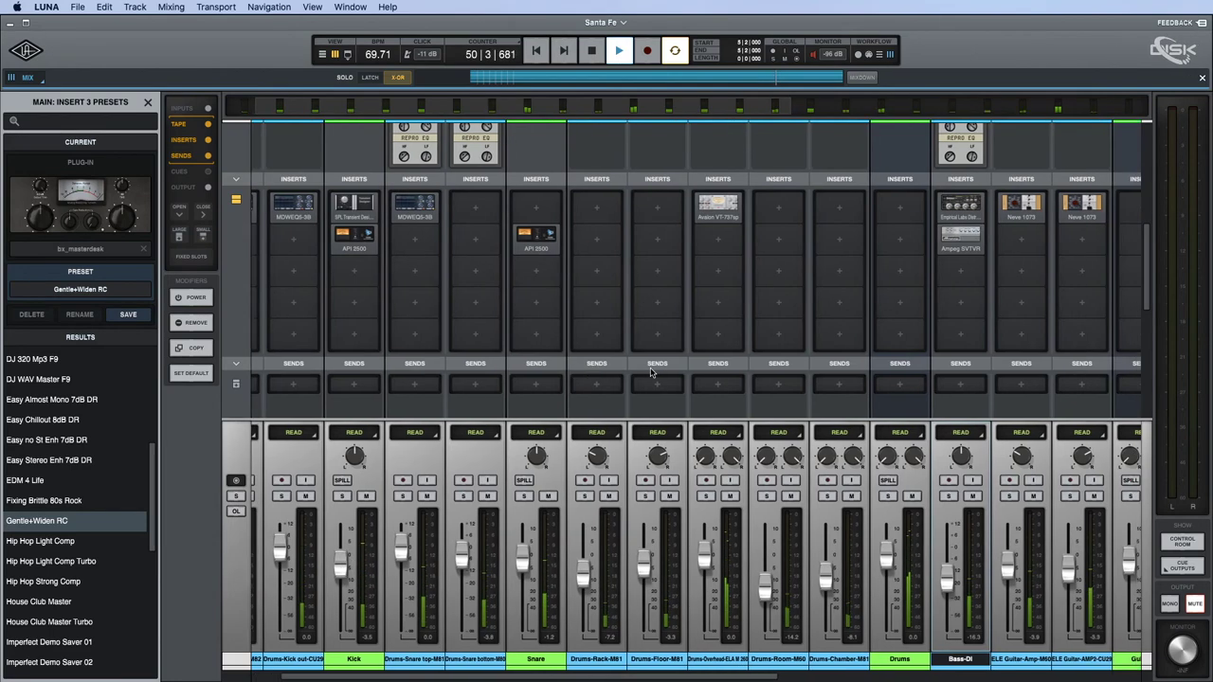
scroll(649, 374, "right", 5)
key("space")
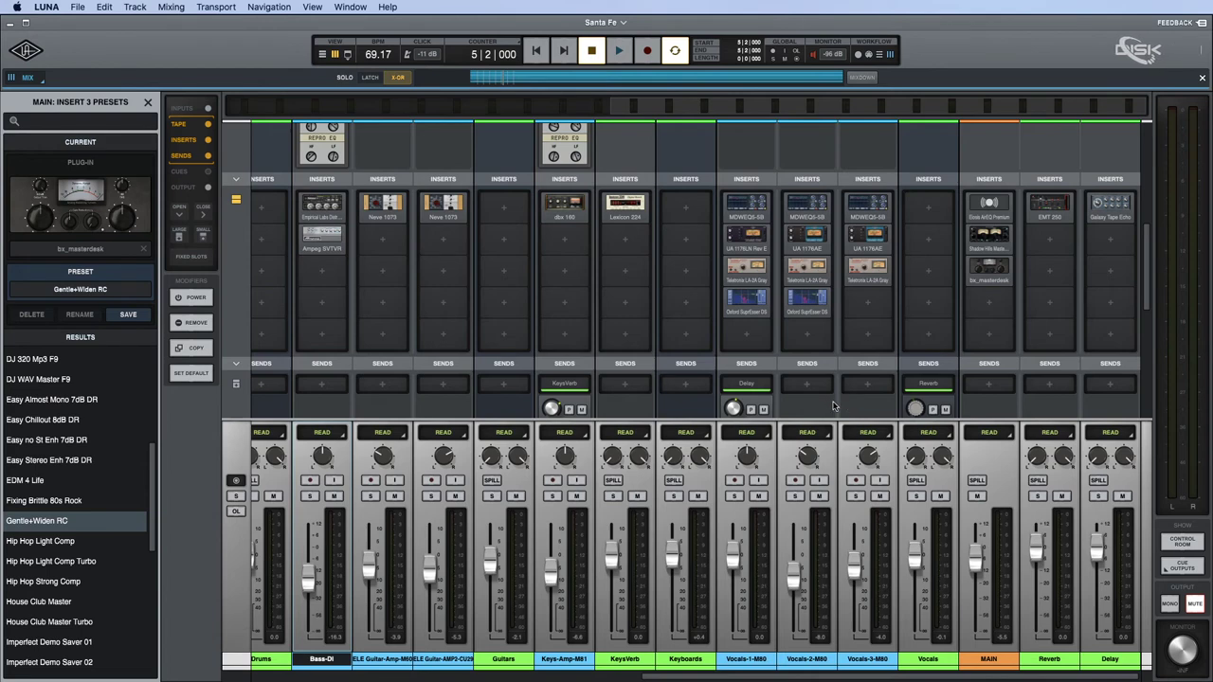
Insert Youlean Loudness Meter 2 in the MAIN bus's fifth insert slot and move its window clear of the MAIN channel.
scroll(827, 406, "down", 2)
scroll(831, 406, "up", 4)
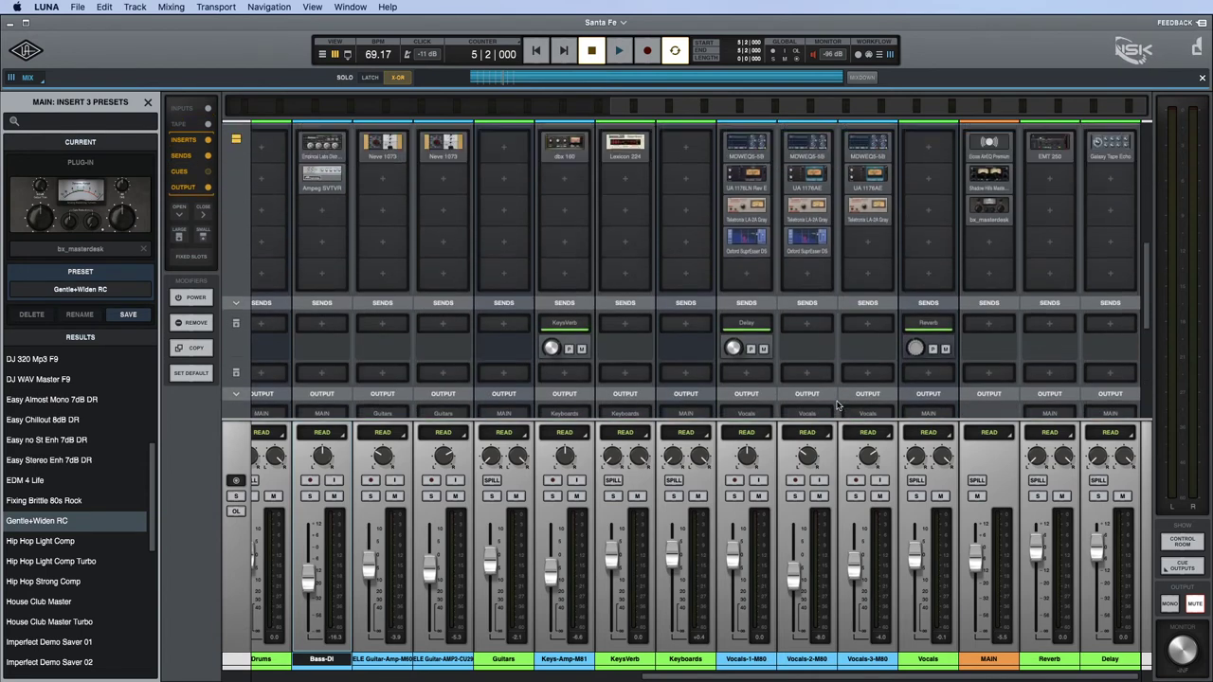
scroll(836, 406, "down", 3)
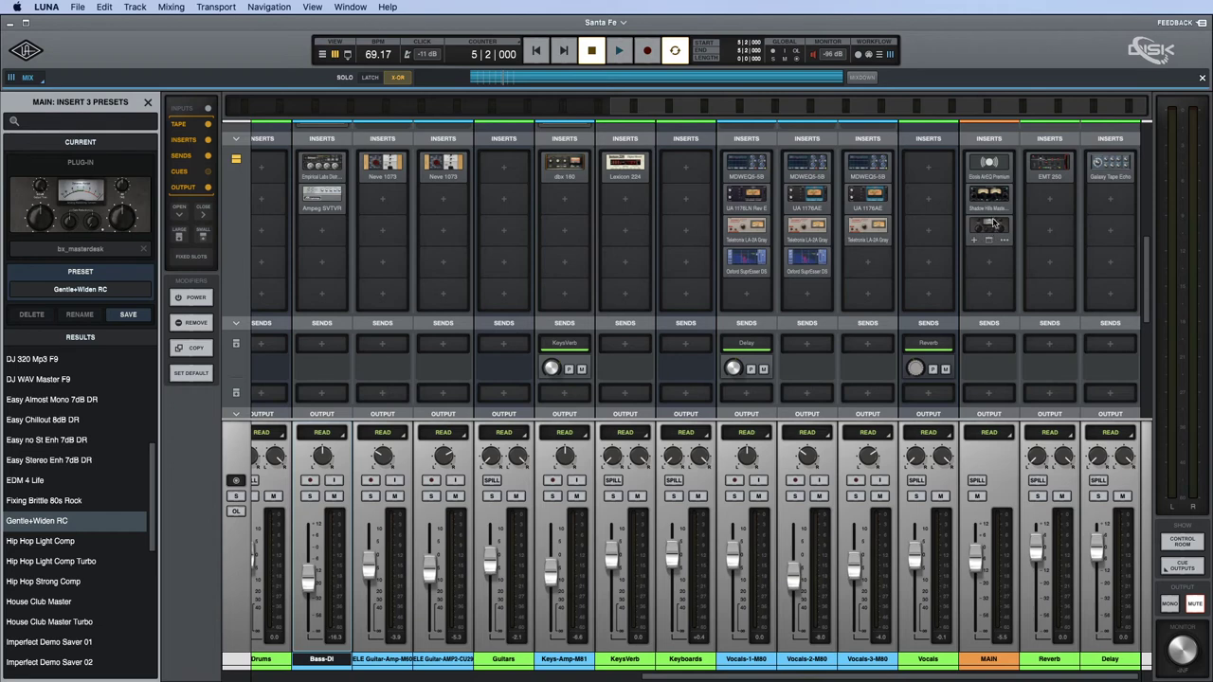
left_click(988, 295)
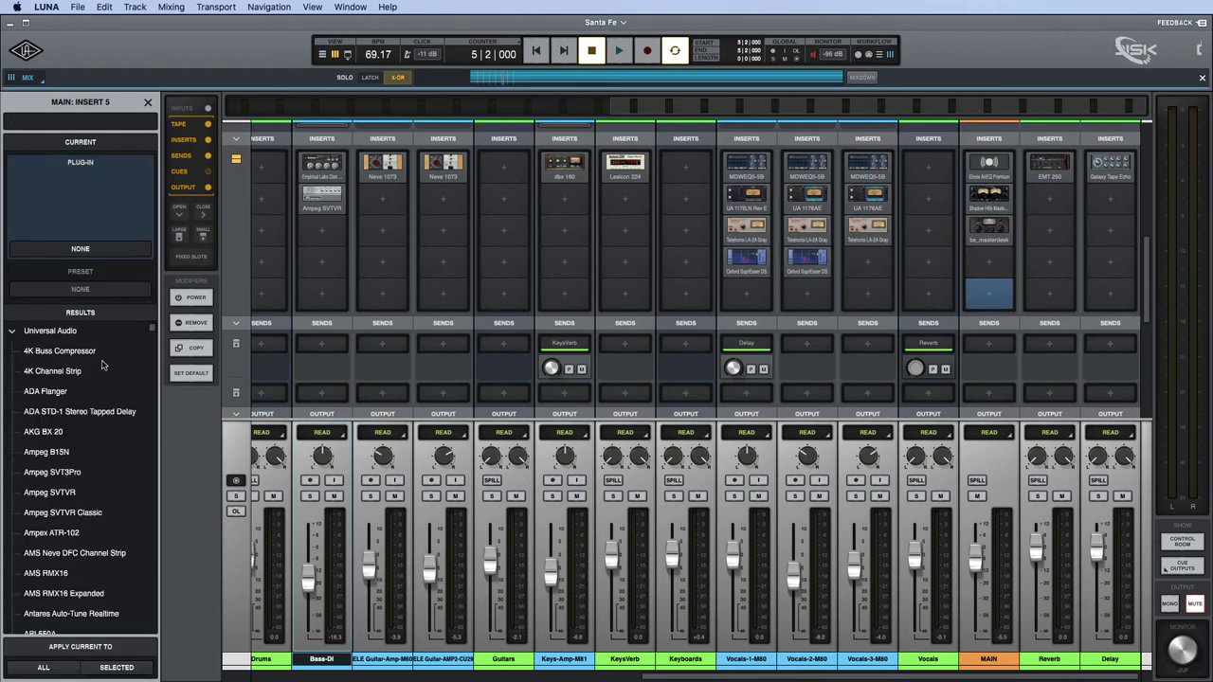
scroll(94, 360, "down", 20)
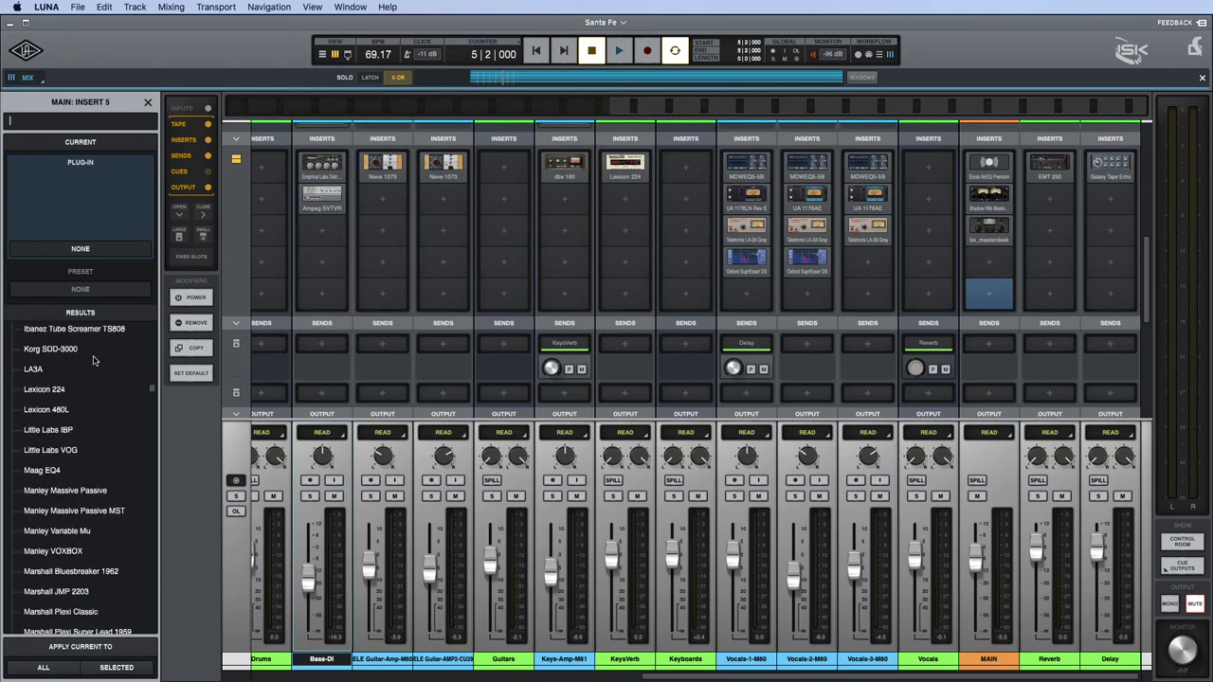
scroll(94, 360, "down", 20)
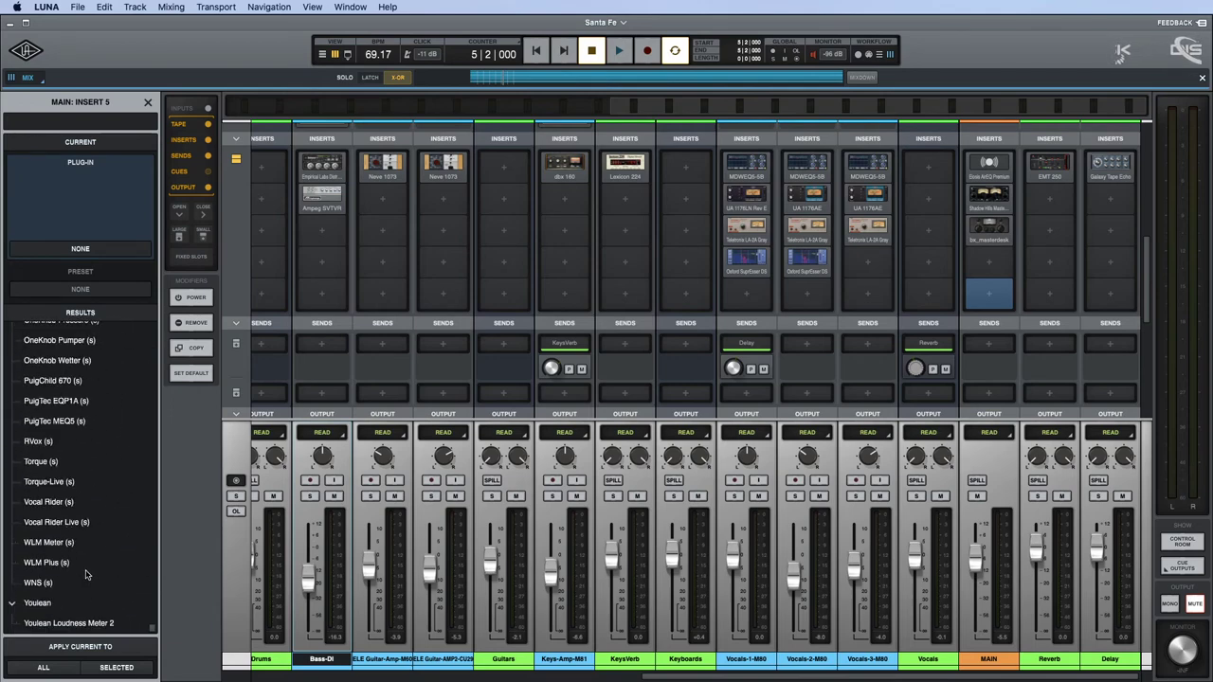
double_click(73, 624)
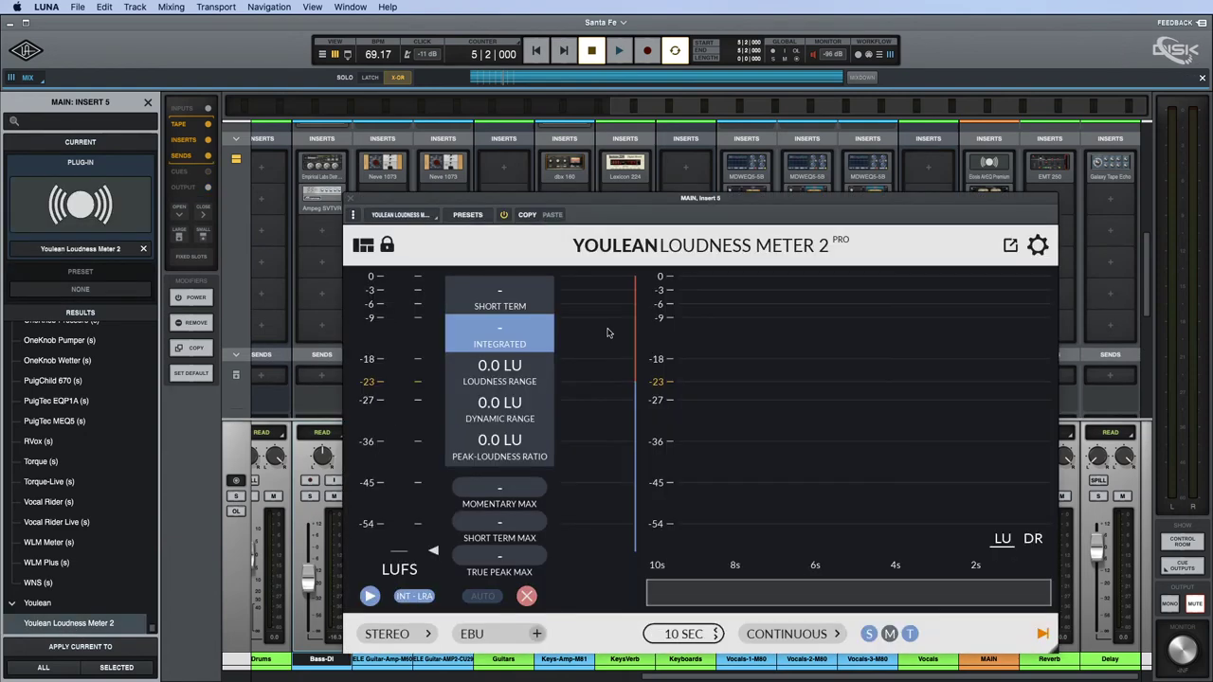
left_click_drag(740, 213, 556, 138)
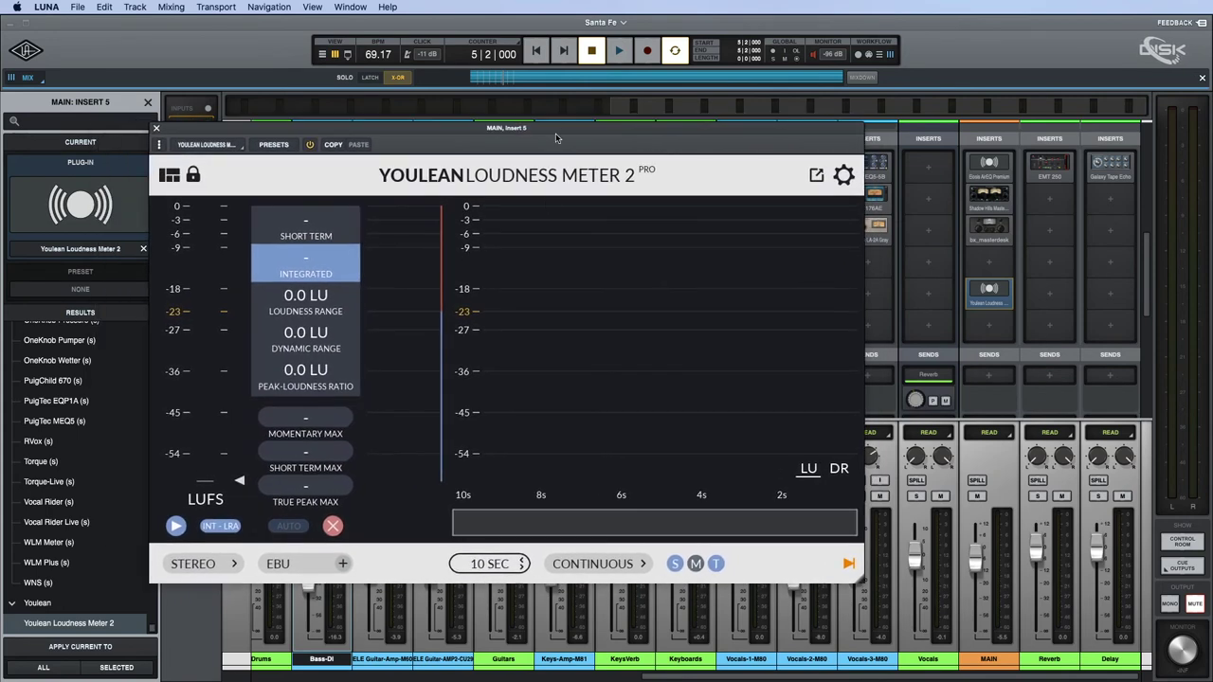
Set the loudness meter to the Apple Music preset and play the song to measure its loudness.
left_click(325, 566)
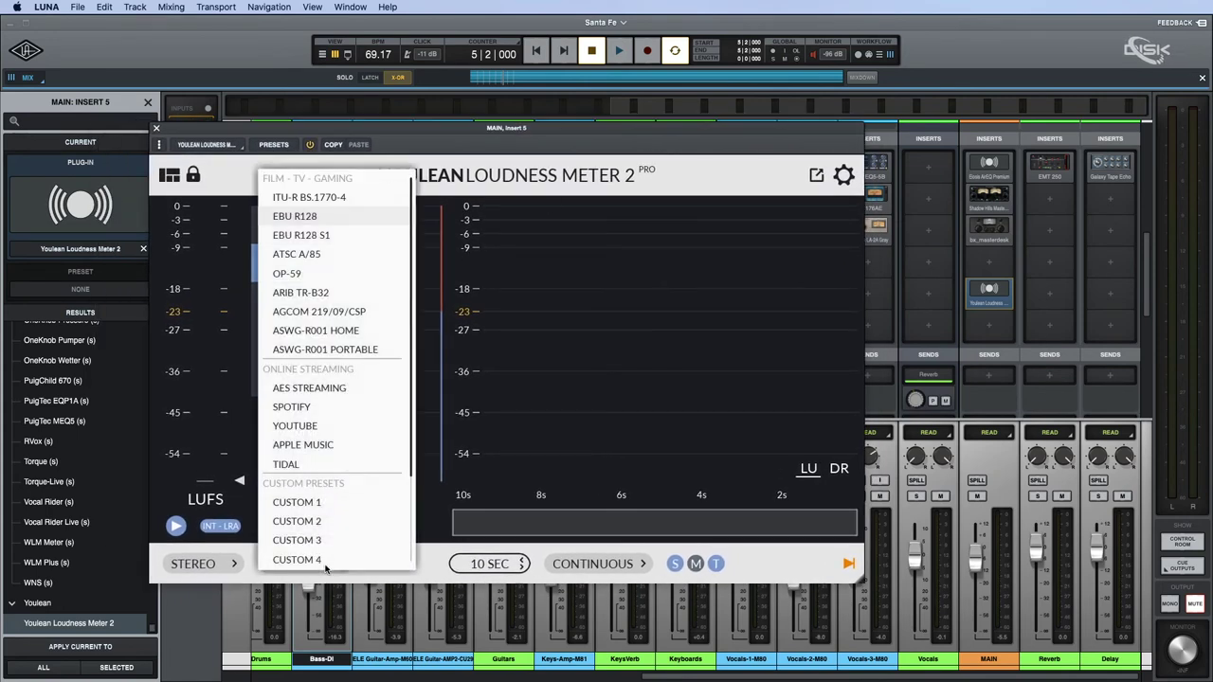
left_click(304, 446)
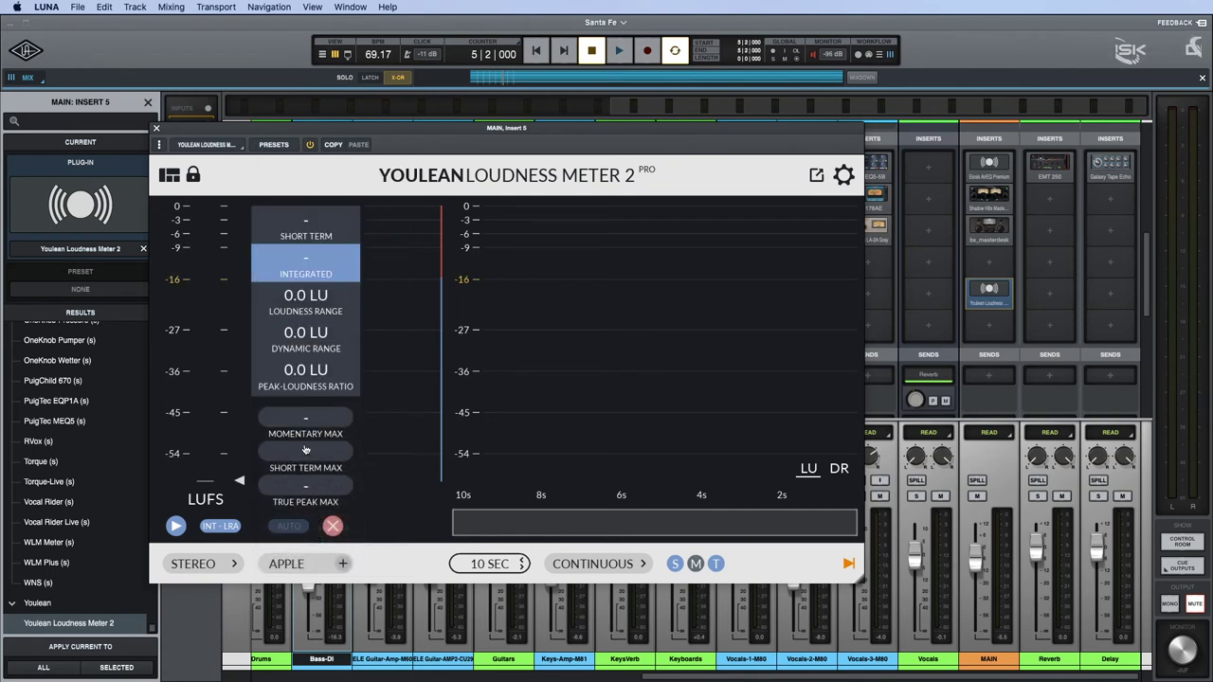
key("space")
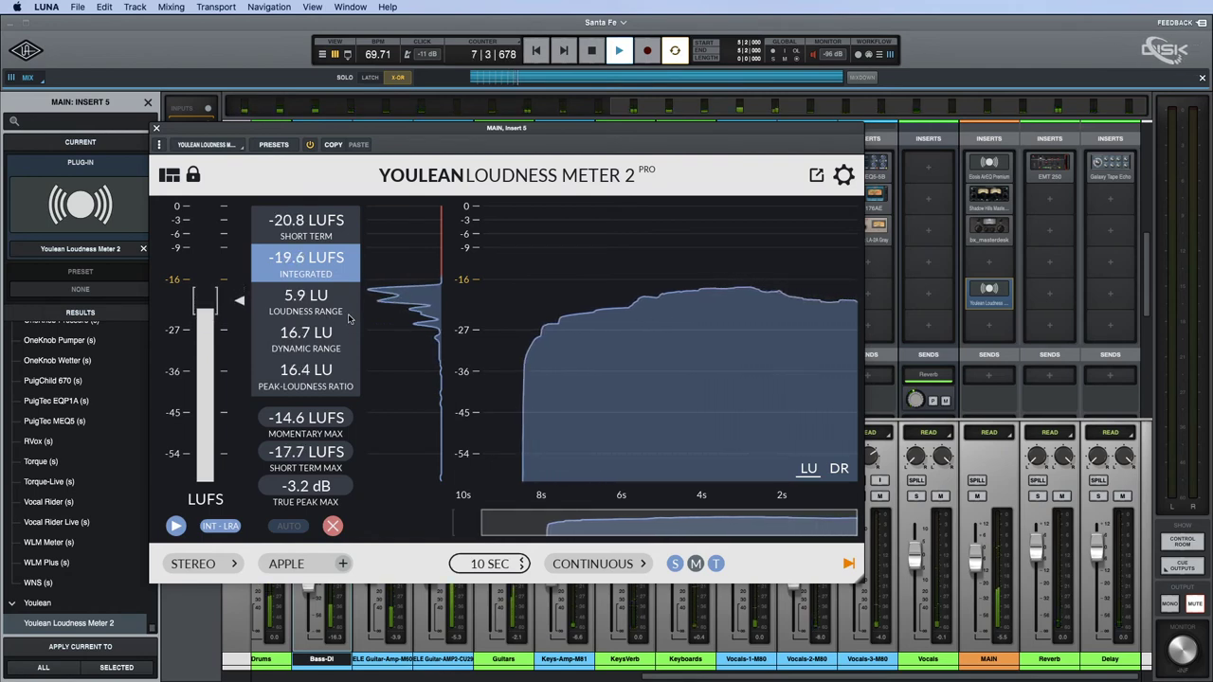
key("space")
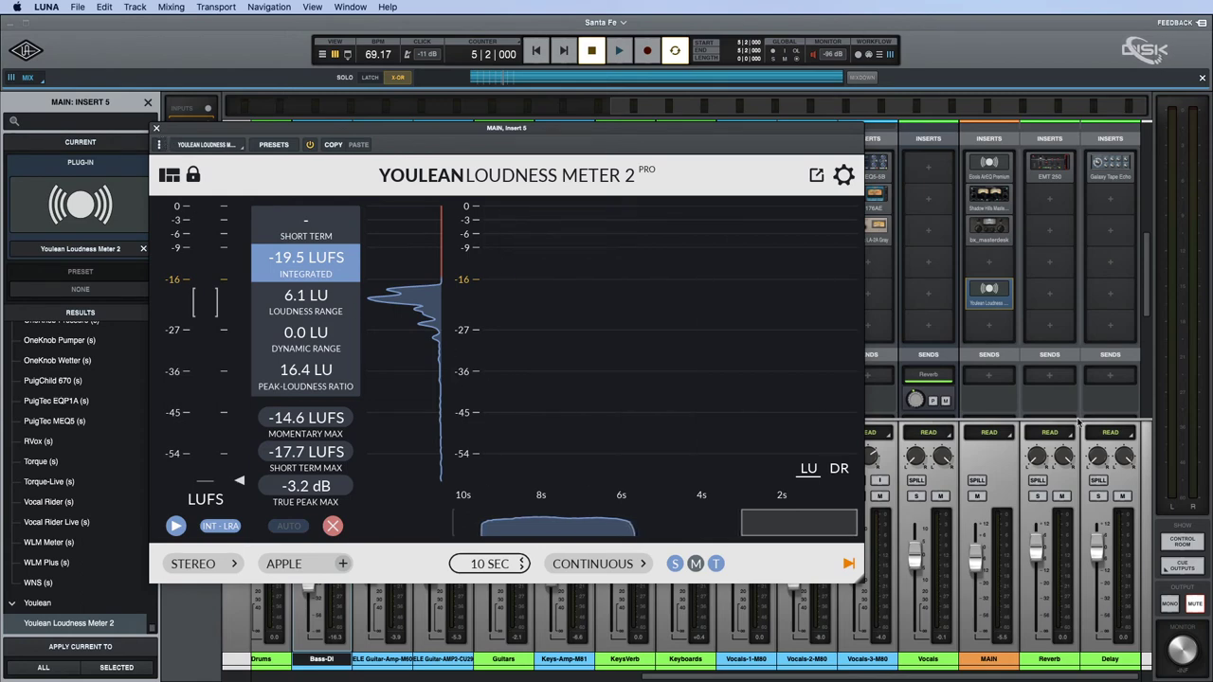
Switch the loudness meter to the YouTube preset during playback, measure the mix against it, and stop playback.
key("space")
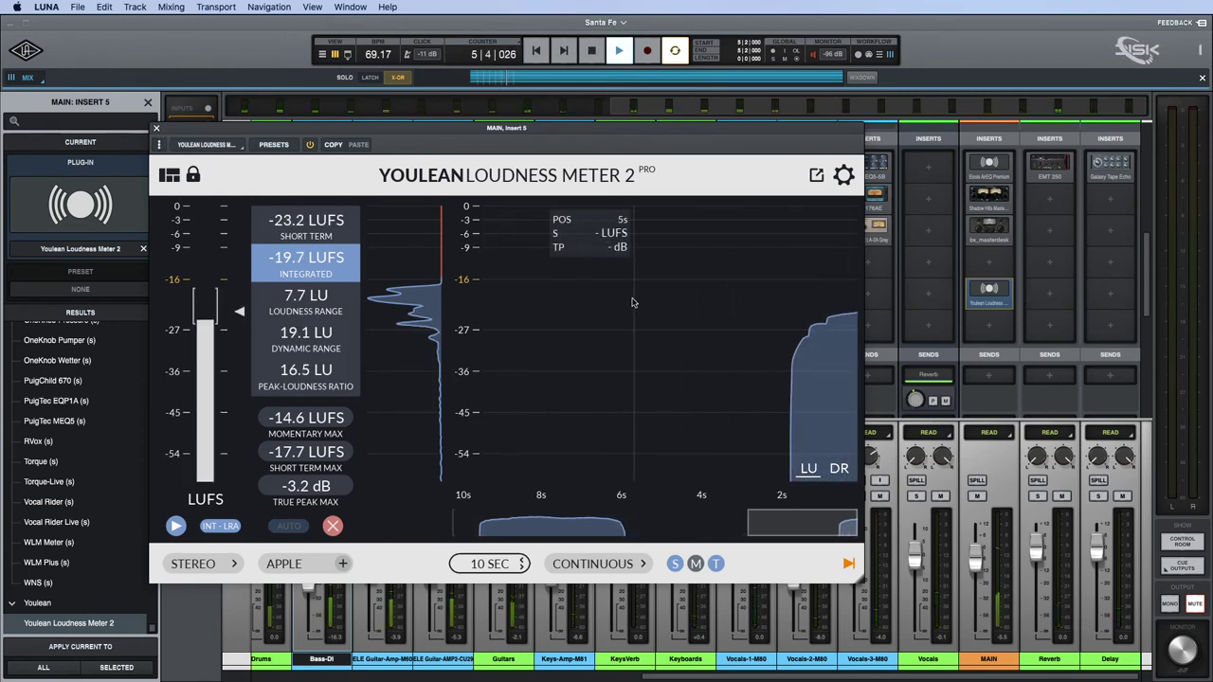
left_click(284, 564)
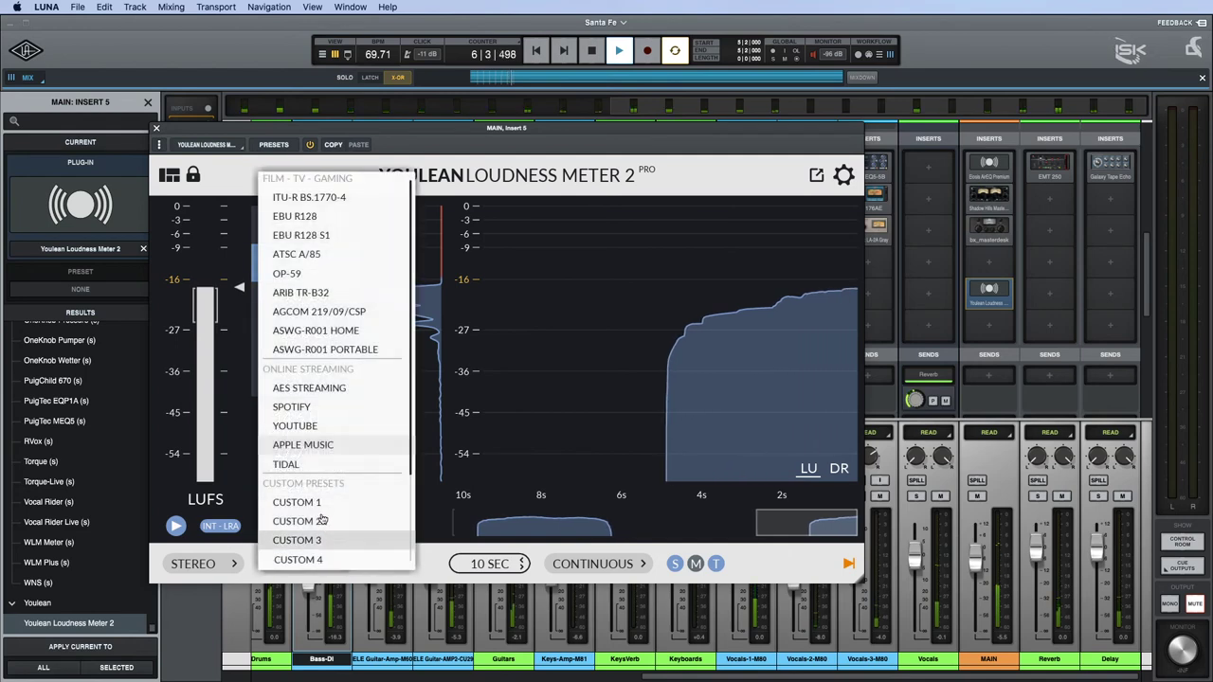
left_click(313, 425)
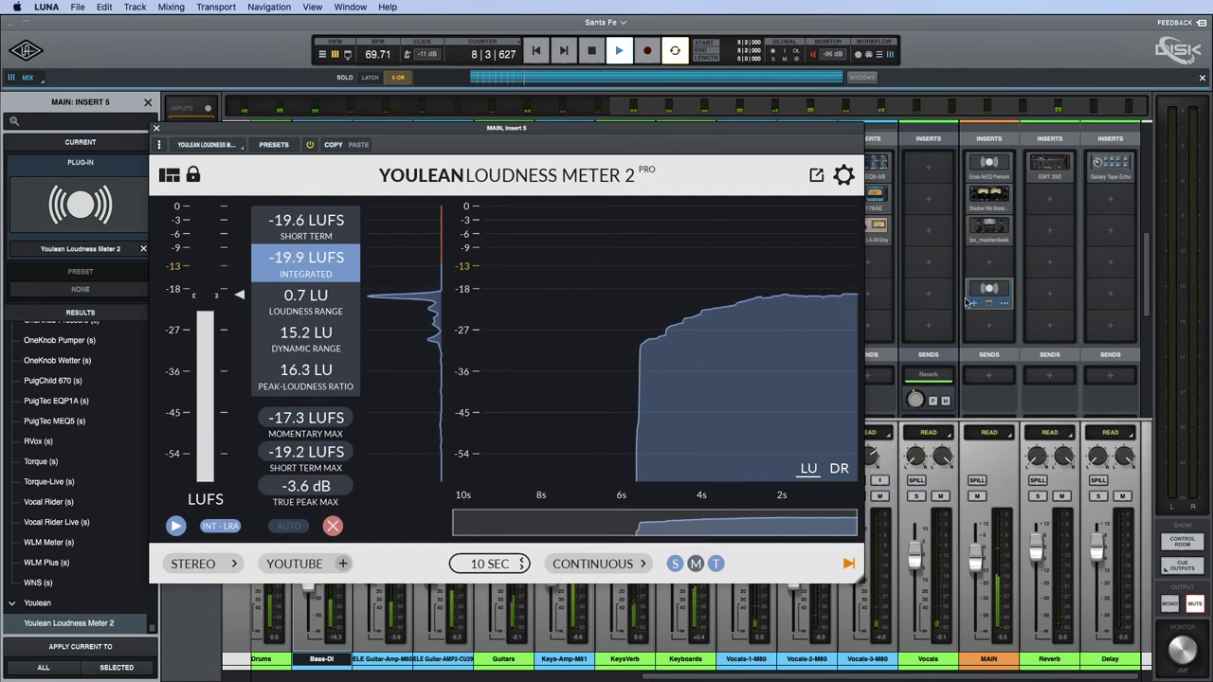
key("space")
Insert Slate Digital FG-X in MAIN's fourth insert slot, before the loudness meter, using the "- Steven's Mastering Start -" preset.
left_click(988, 265)
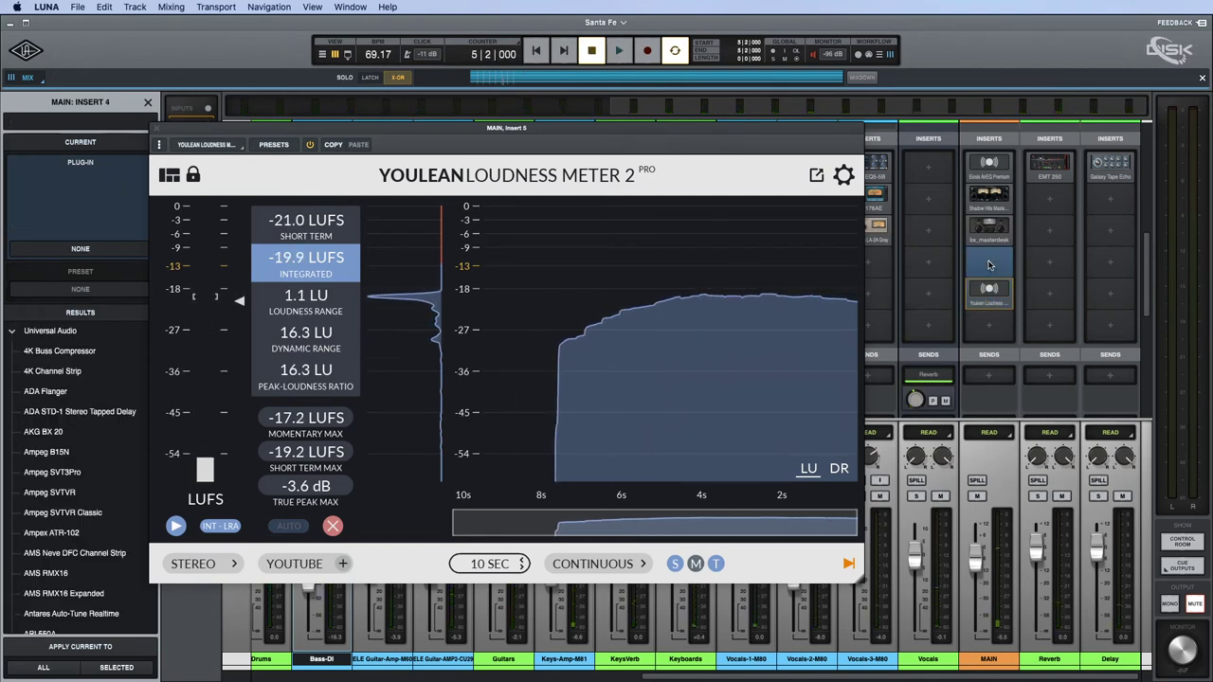
left_click(104, 120)
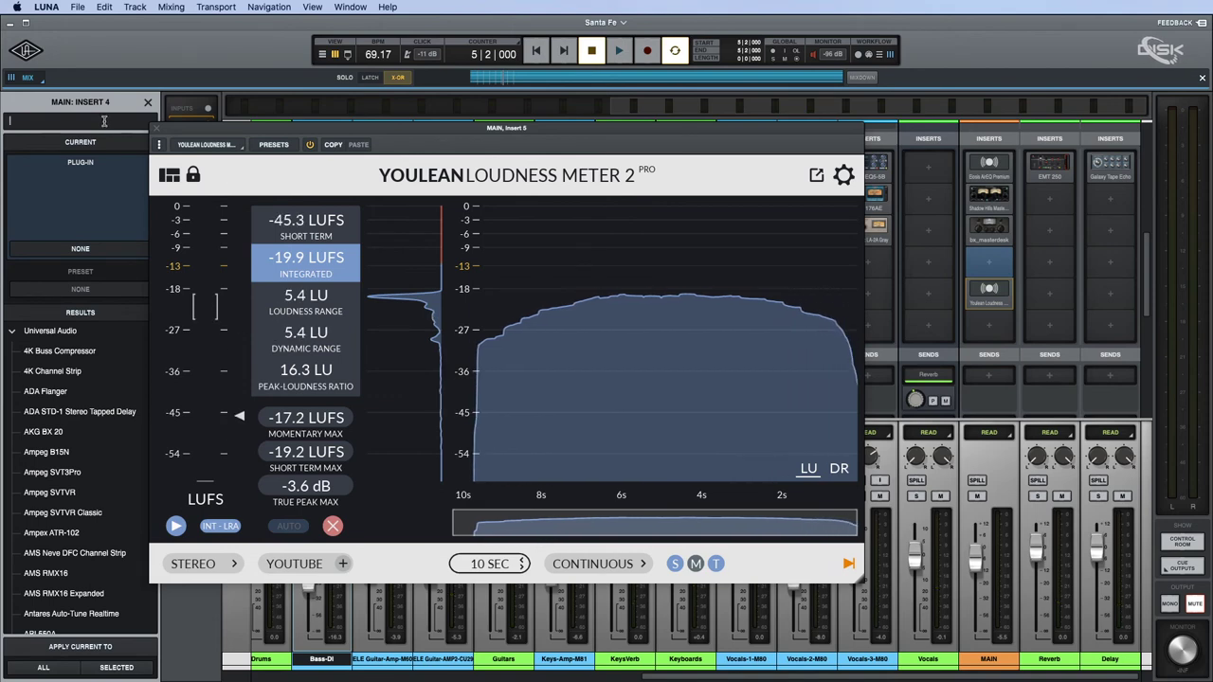
type("fg")
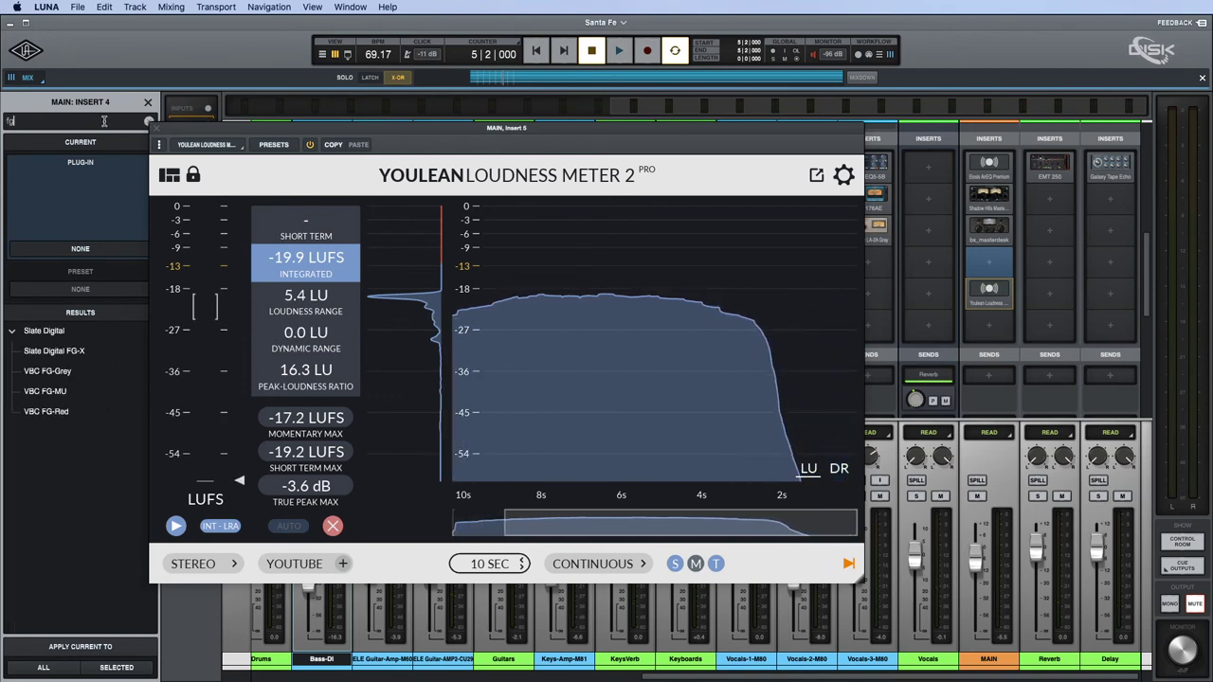
double_click(41, 353)
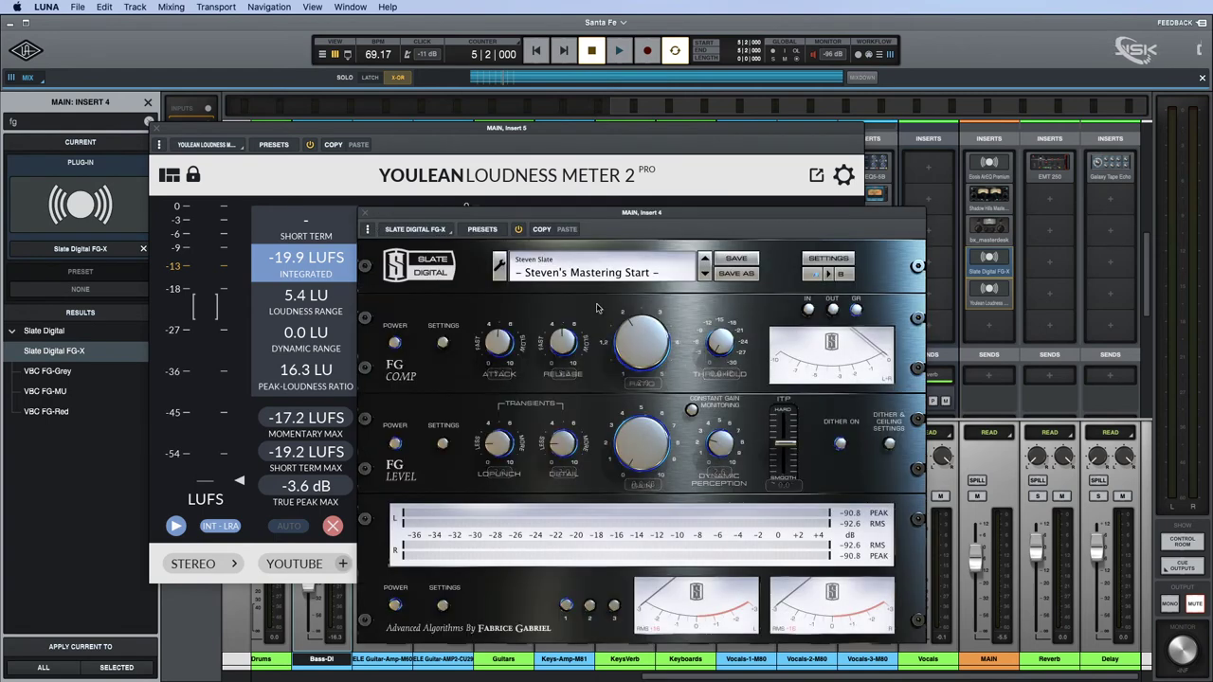
left_click(533, 263)
left_click(649, 274)
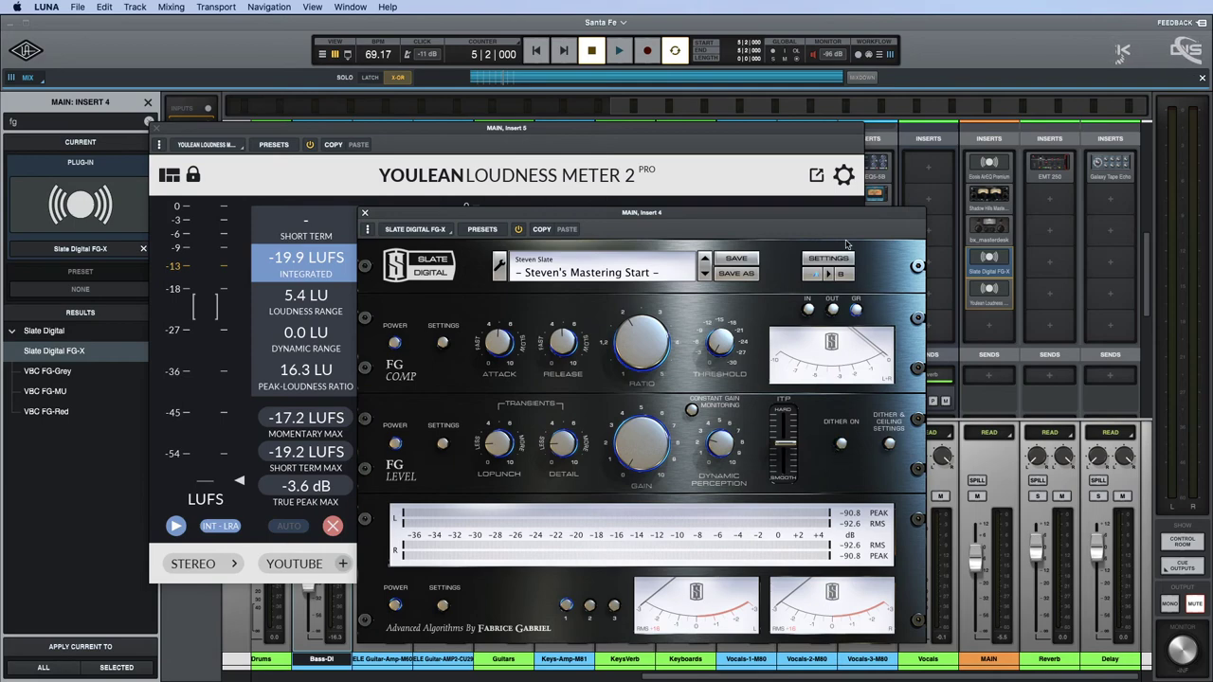
left_click_drag(791, 221, 803, 198)
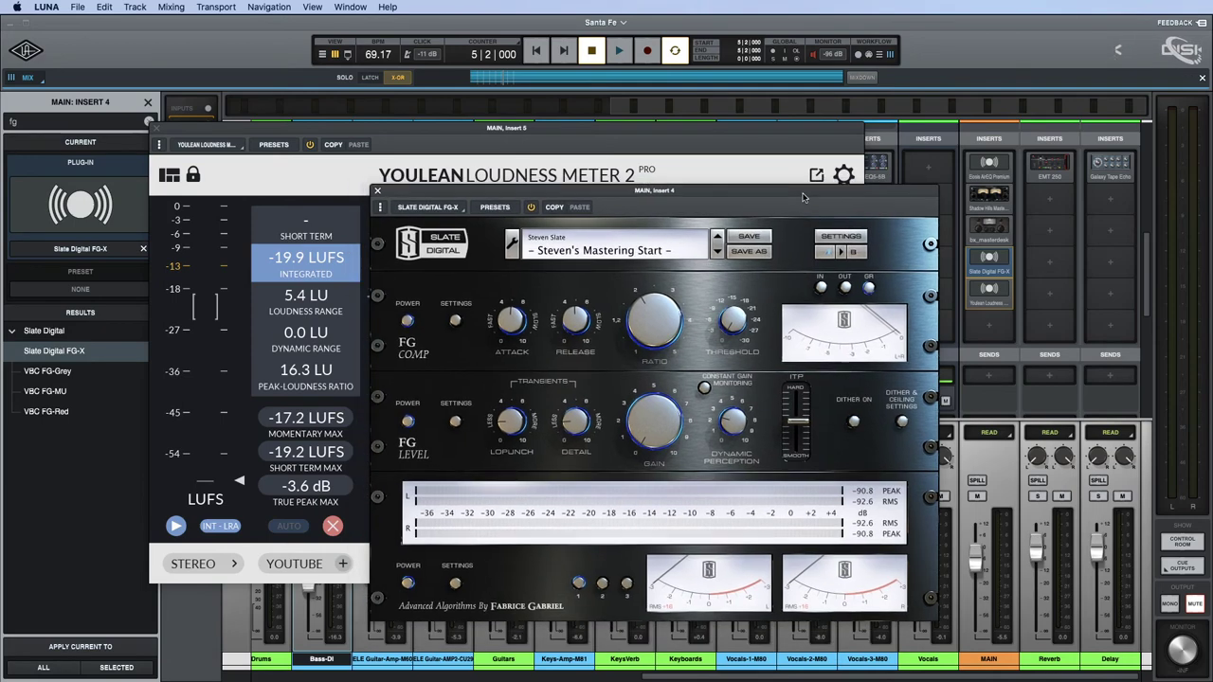
Save FG-X's dither settings with the ceiling at -1.00 and an output resolution of 24 bits.
left_click(902, 423)
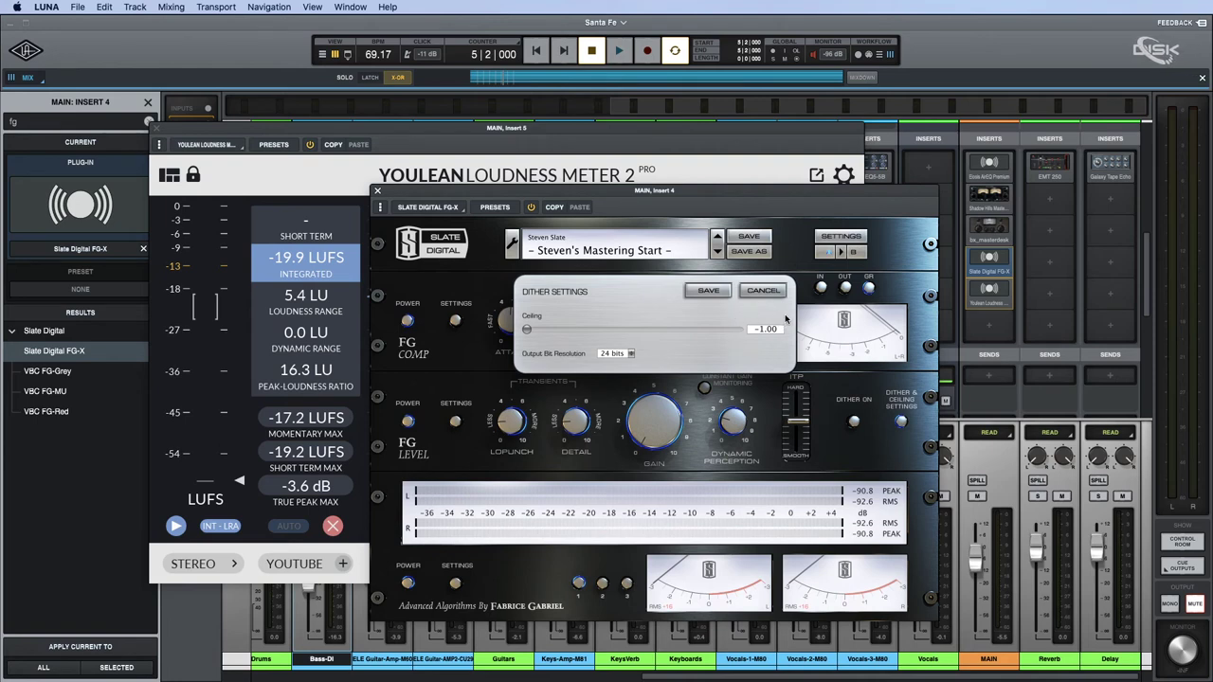
left_click(709, 291)
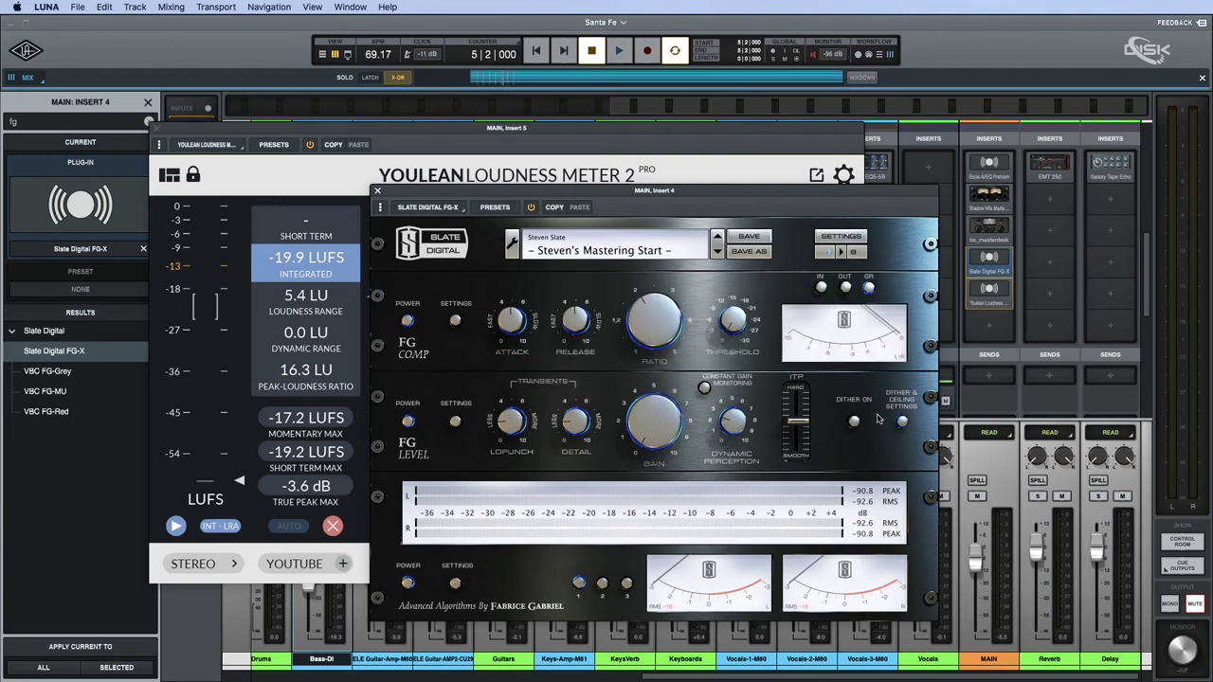
Play the mix through FG-X beside the loudness meter and switch off the FG COMP section.
key("space")
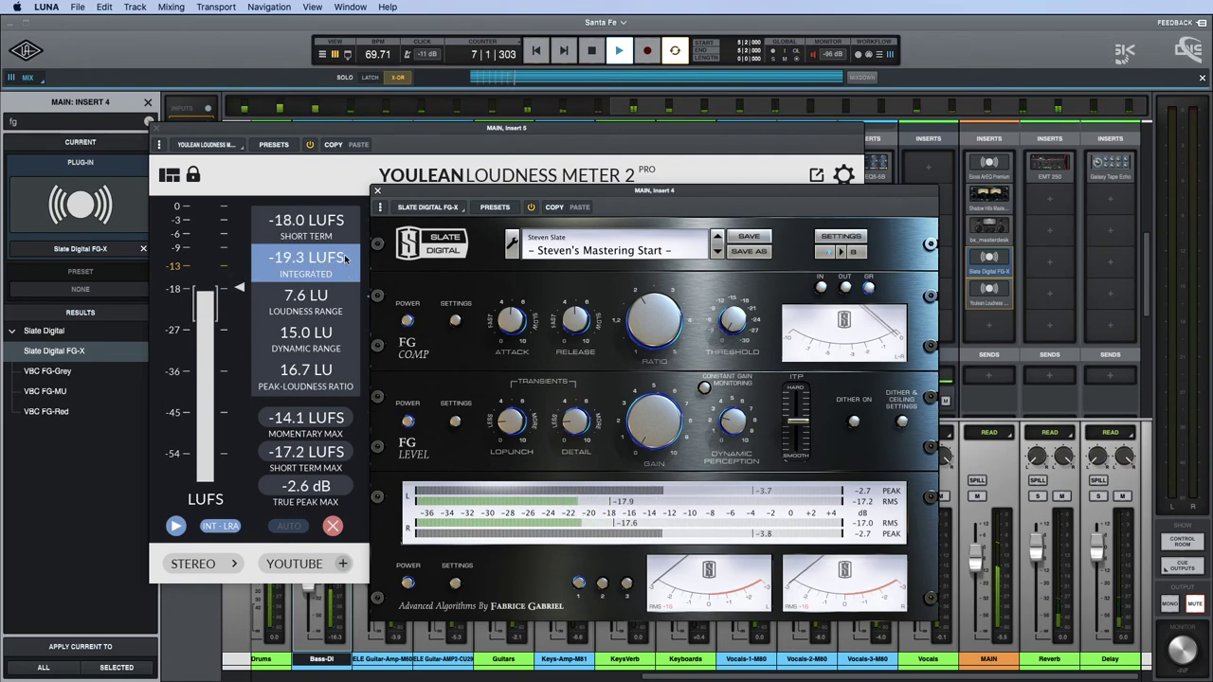
left_click_drag(436, 190, 585, 175)
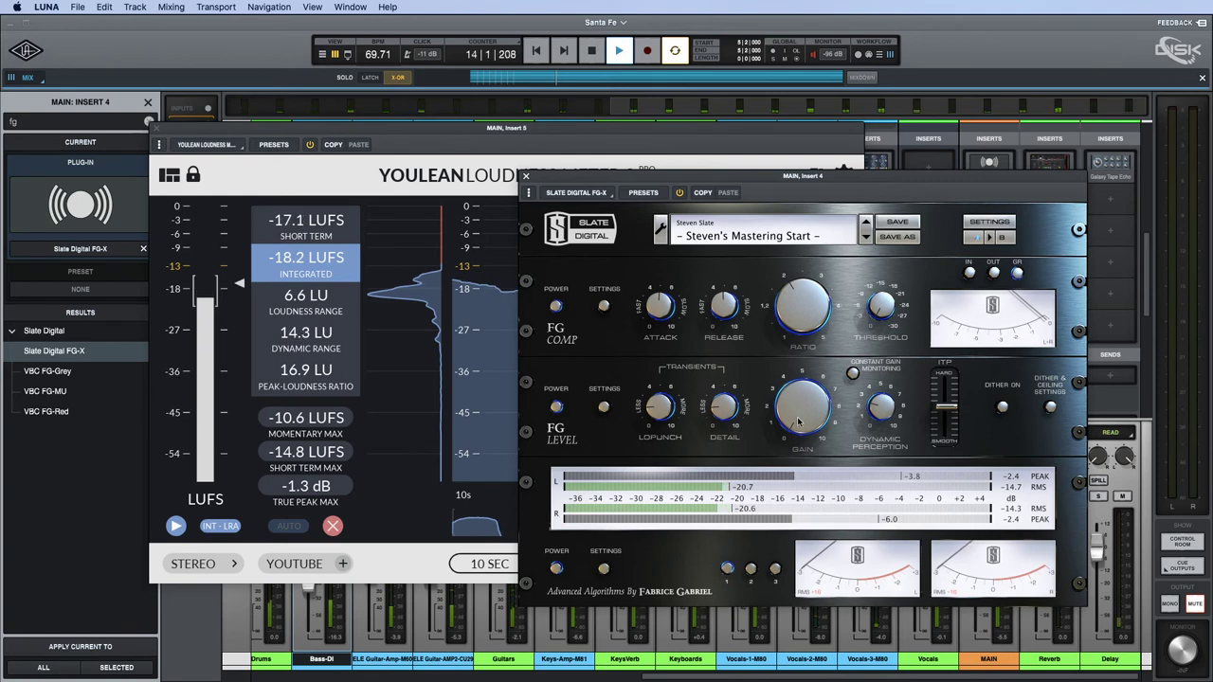
left_click(556, 305)
key("space")
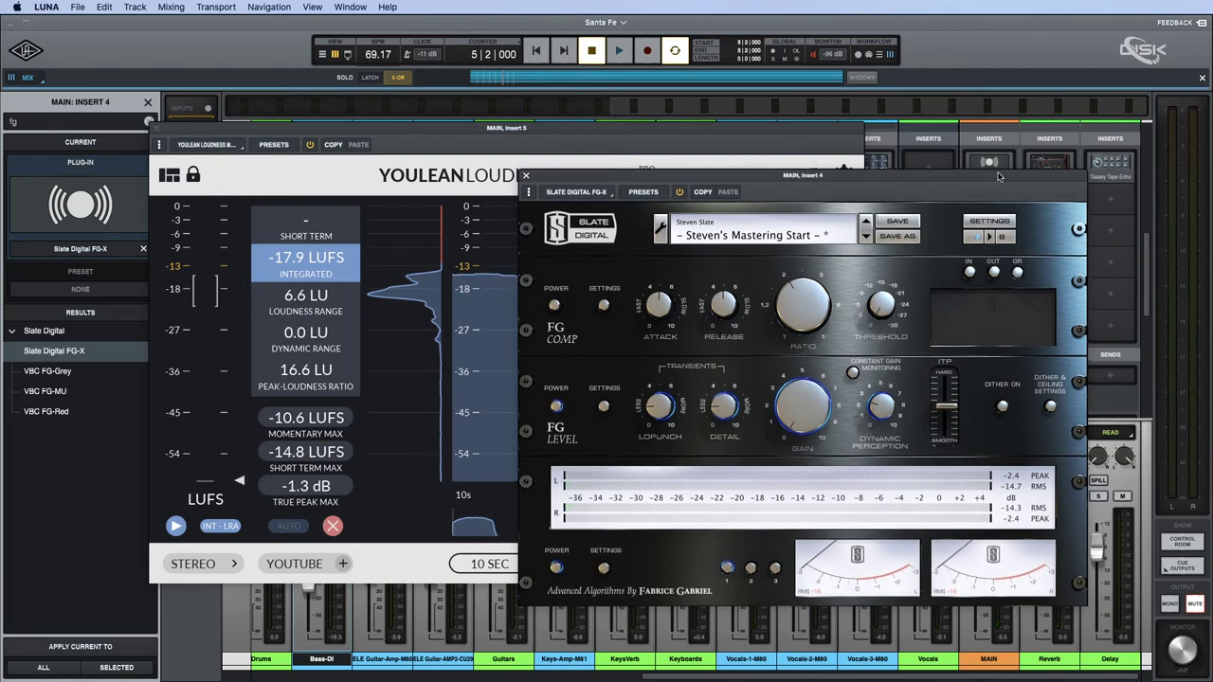
left_click_drag(997, 178, 1001, 161)
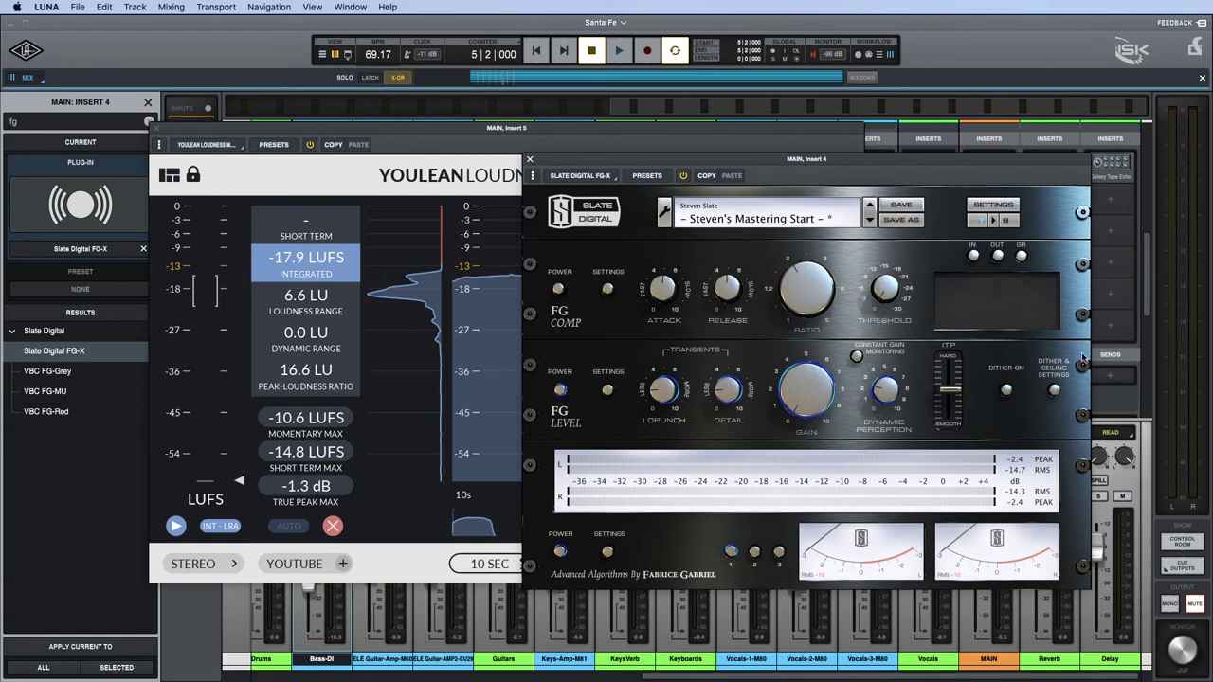
Raise the FG LEVEL gain slightly during playback while checking the loudness meter, and stop playback.
key("space")
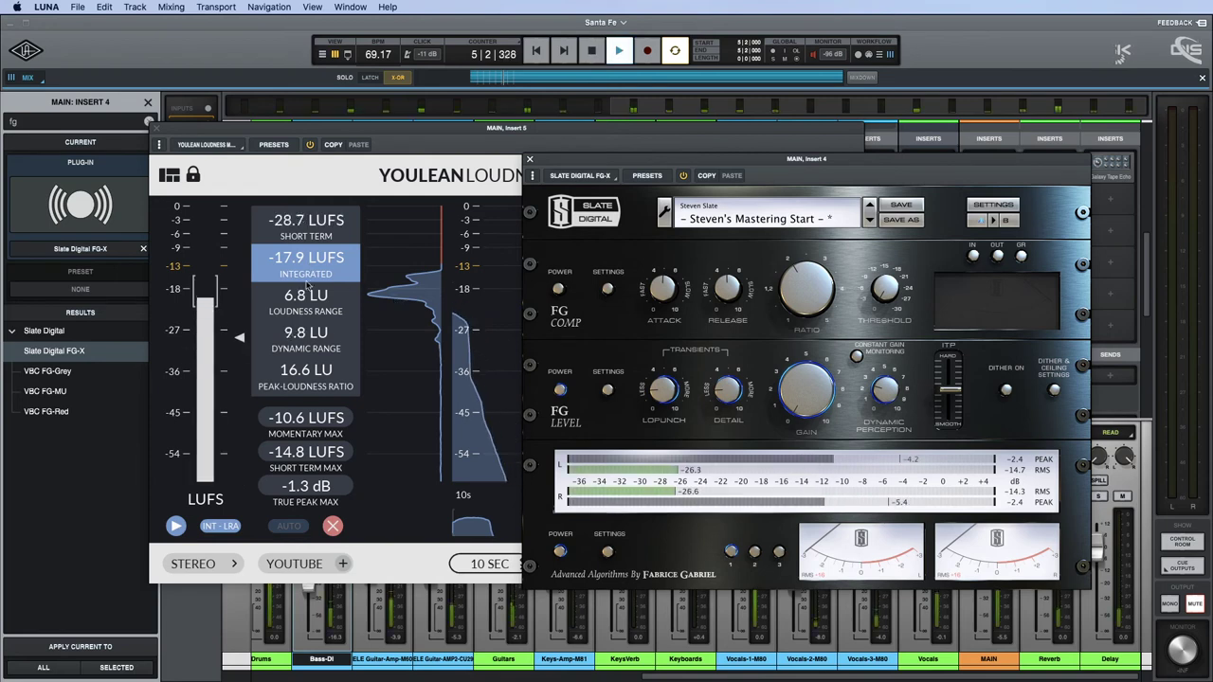
left_click(803, 404)
left_click_drag(801, 405, 796, 396)
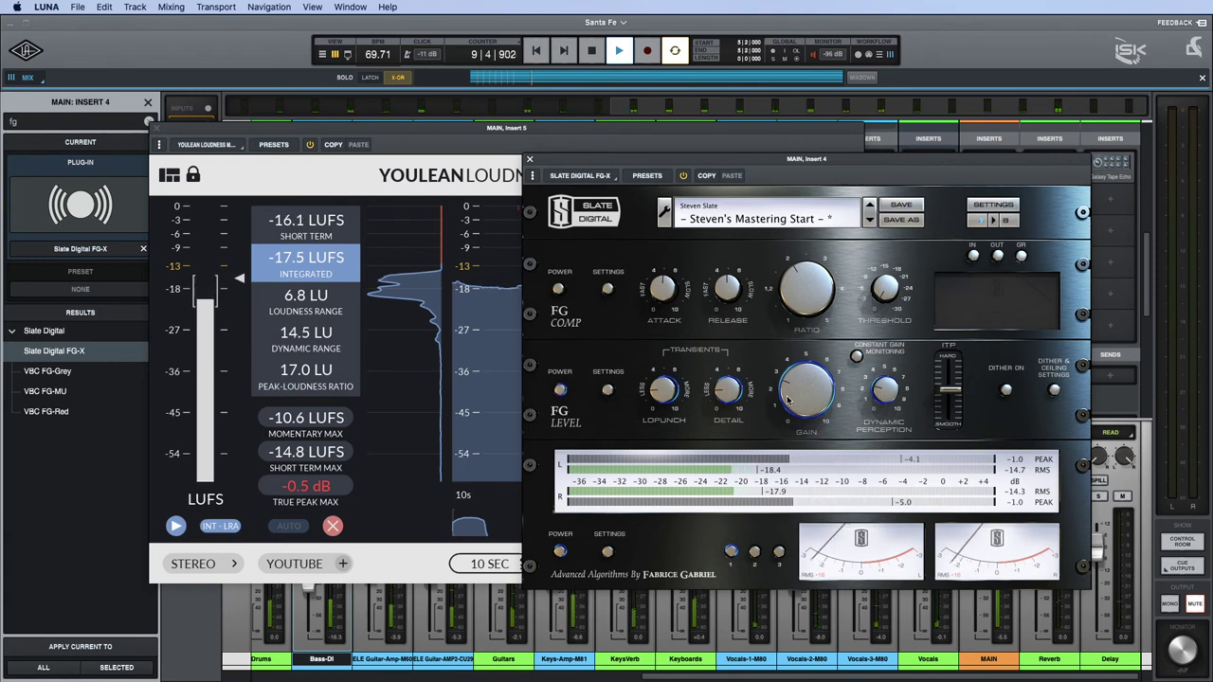
key("space")
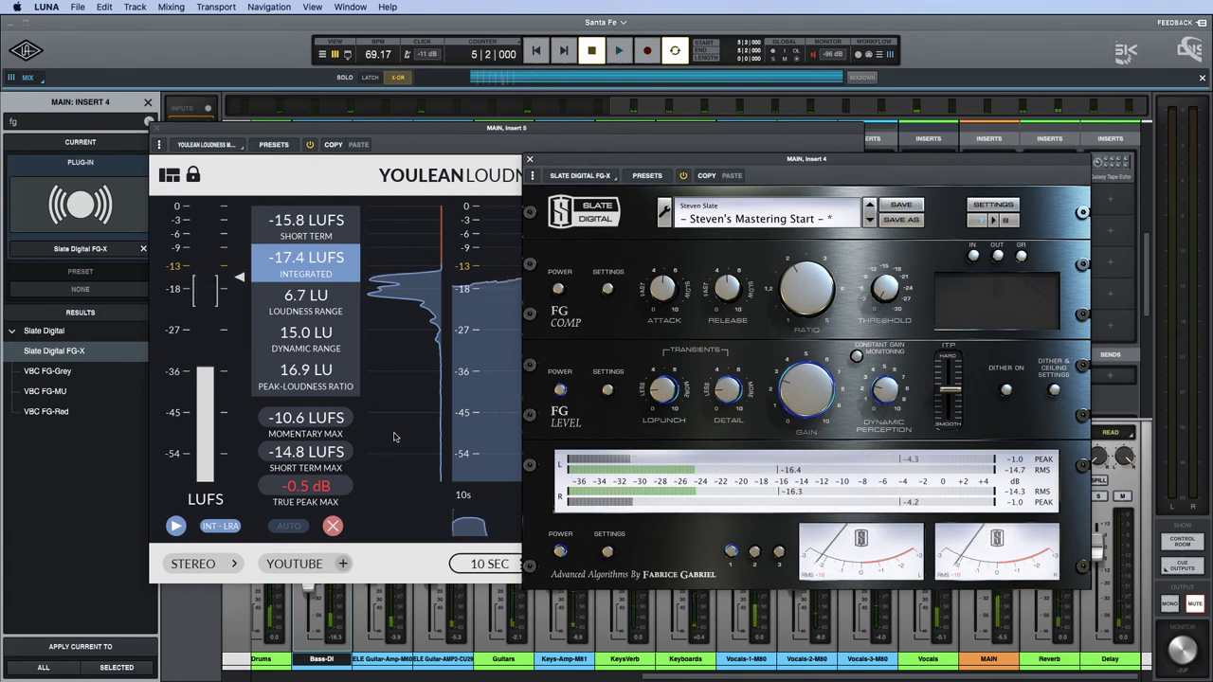
Save FG-X's dither and ceiling settings again with a -1.00 ceiling and 24 bits, and replay the mix against the loudness meter.
left_click(1054, 389)
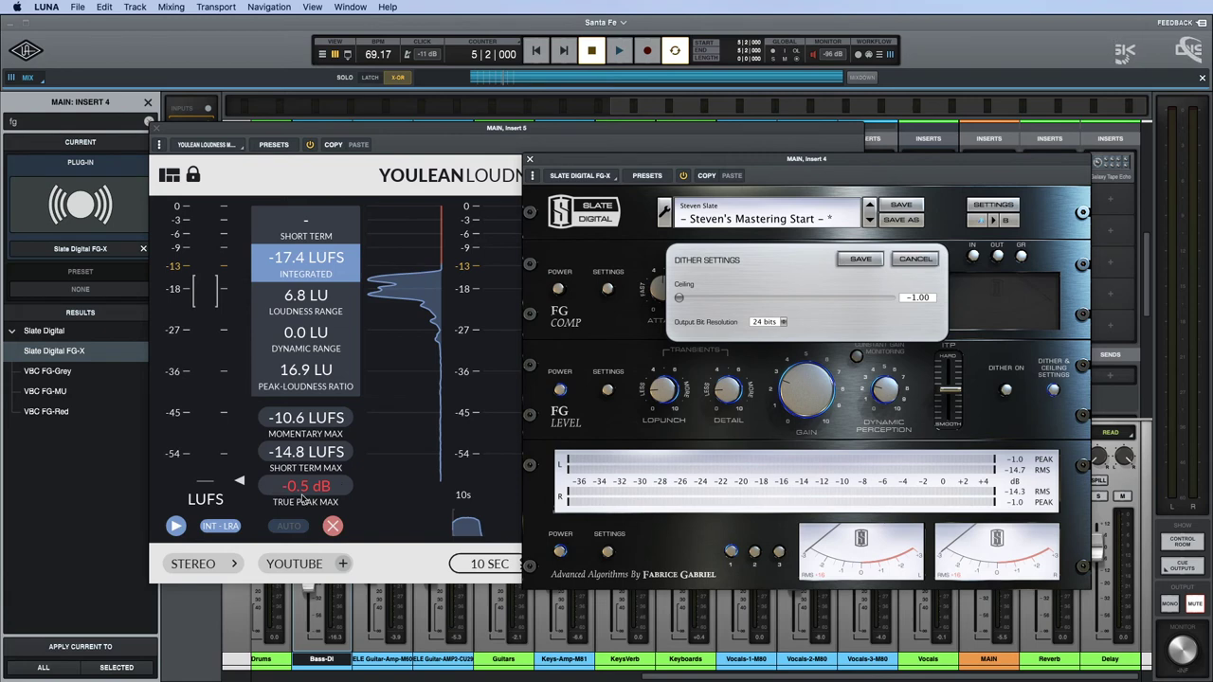
left_click(862, 260)
key("space")
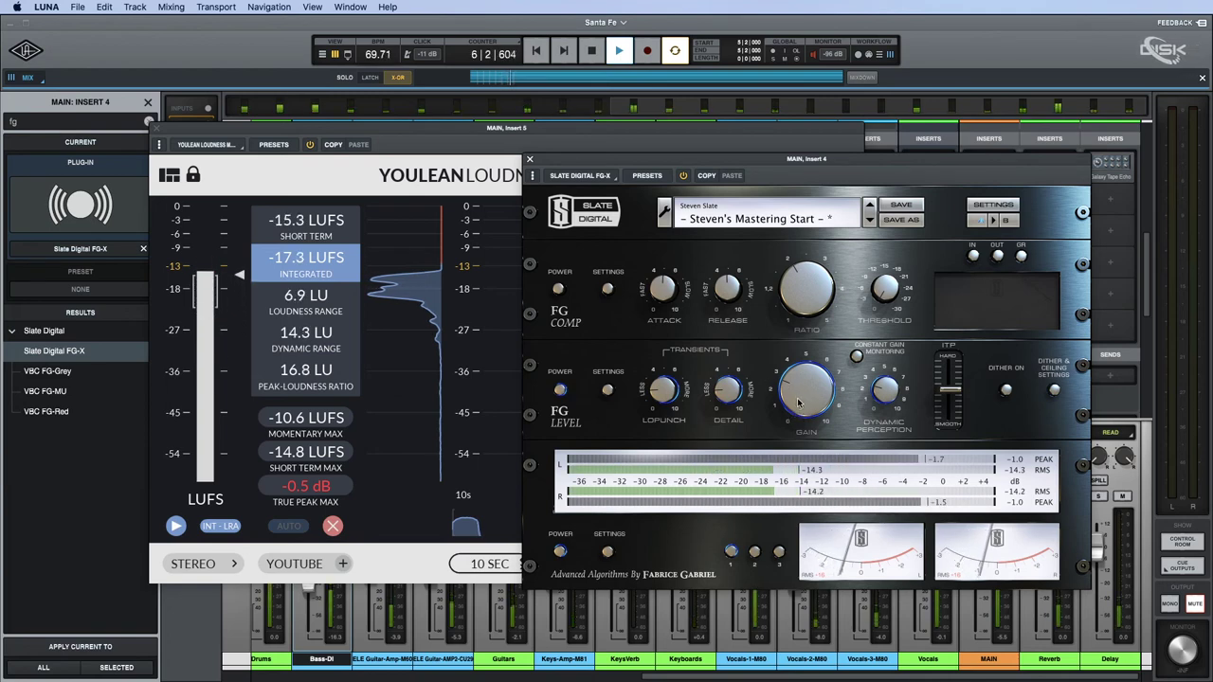
mouse_move(799, 403)
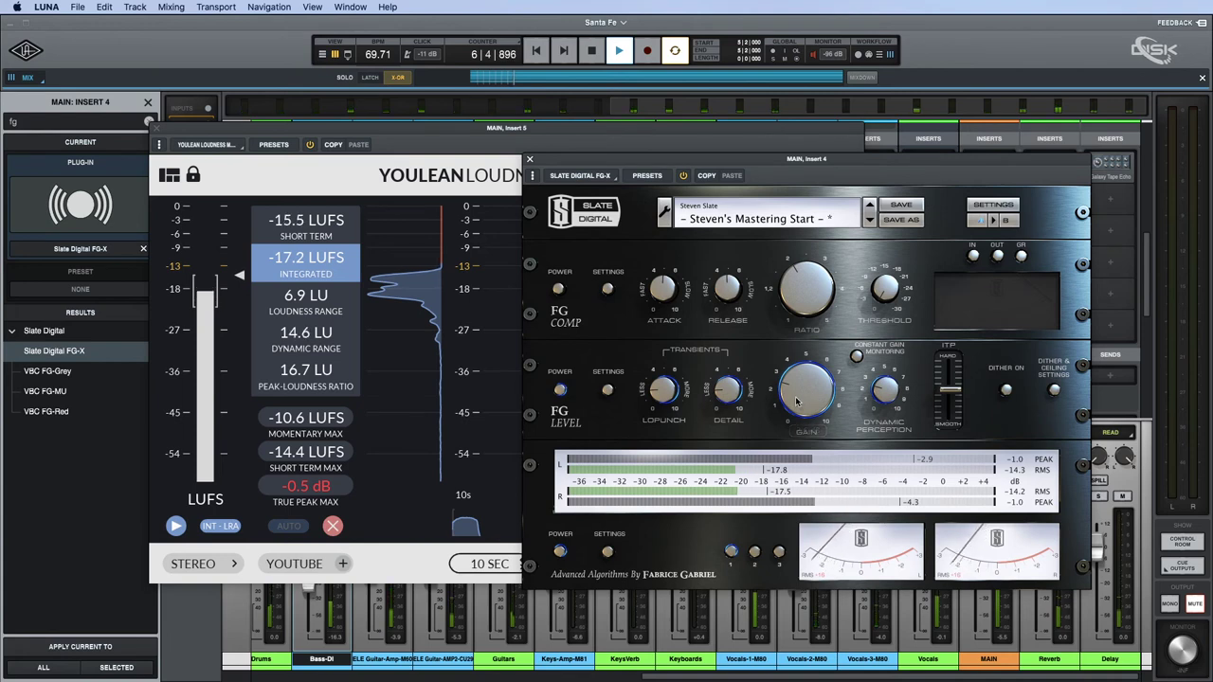
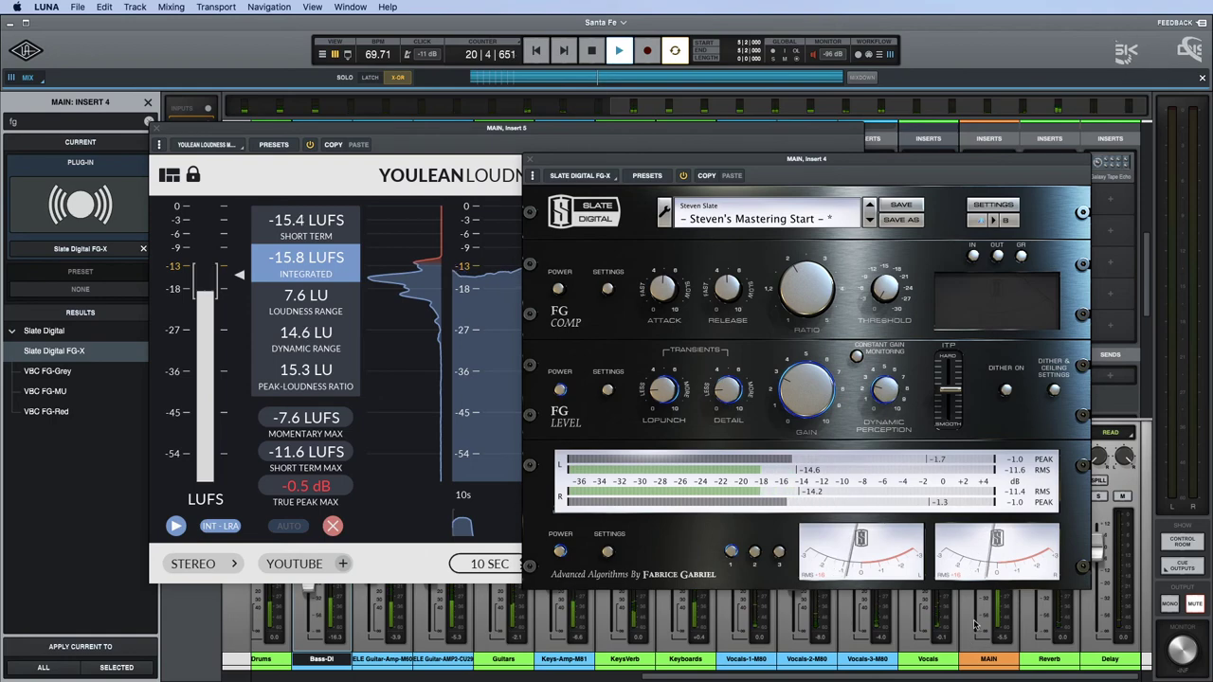
Stop playback with the FG-X and loudness meter windows closed and MAIN's fader at about -6.7 dB.
left_click(532, 158)
left_click_drag(189, 128, 133, 94)
left_click_drag(978, 557, 979, 589)
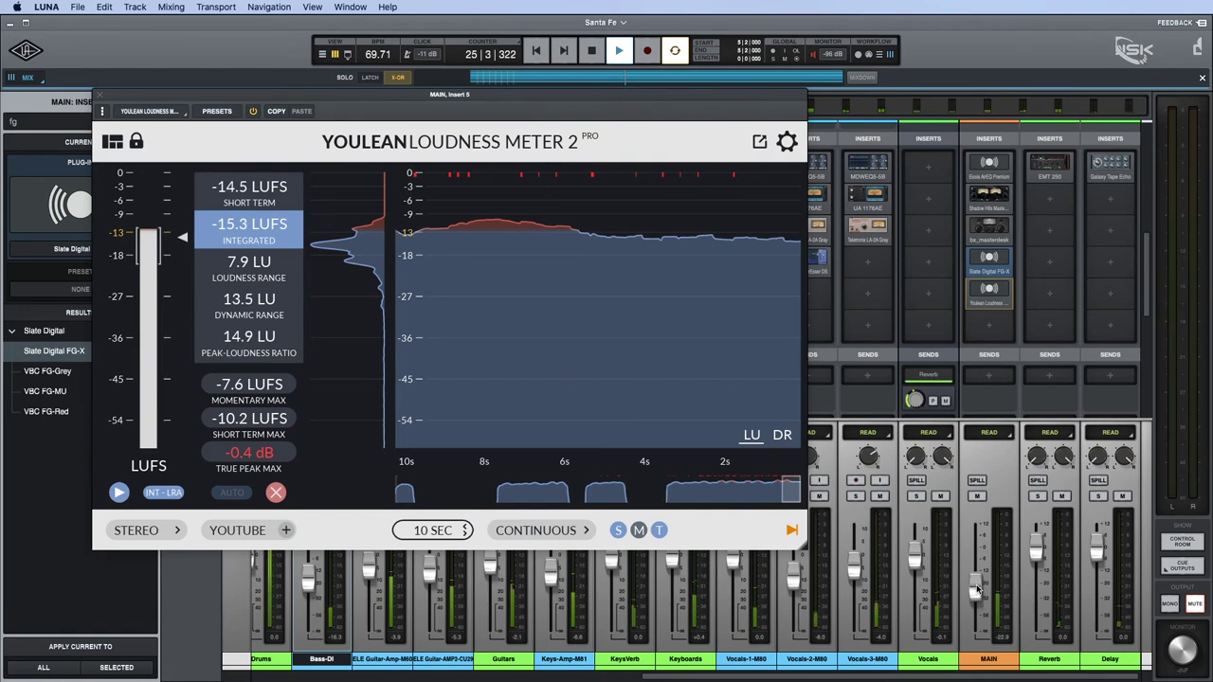
key("space")
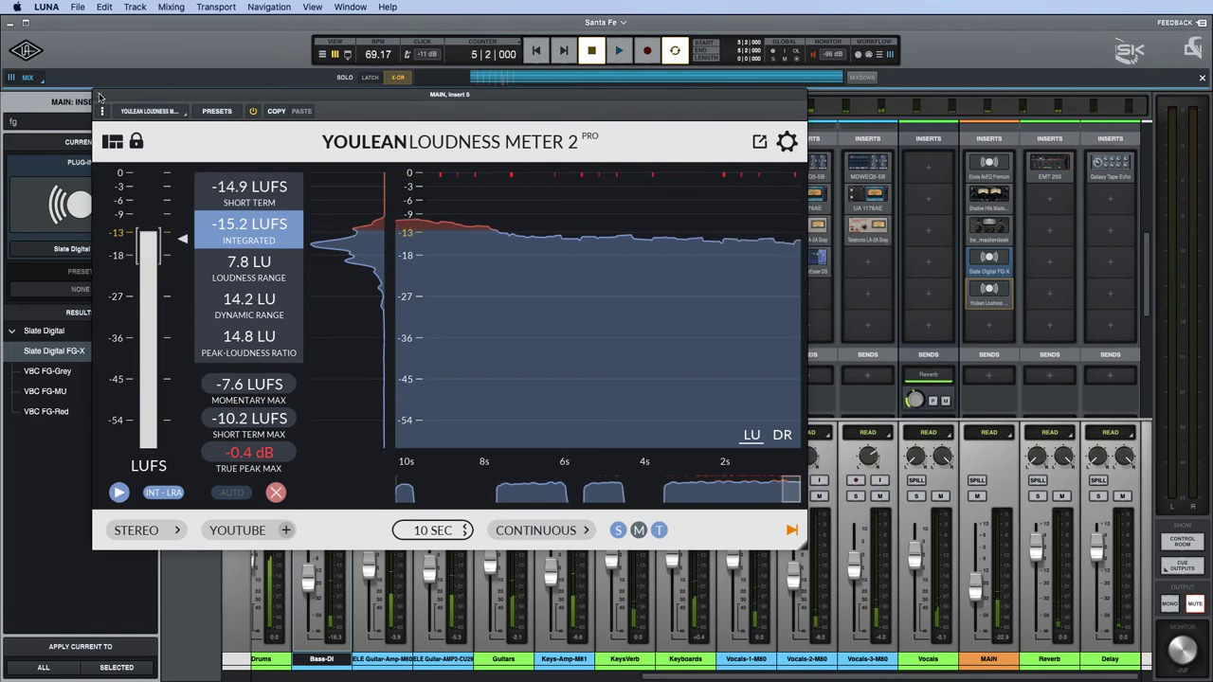
left_click(101, 97)
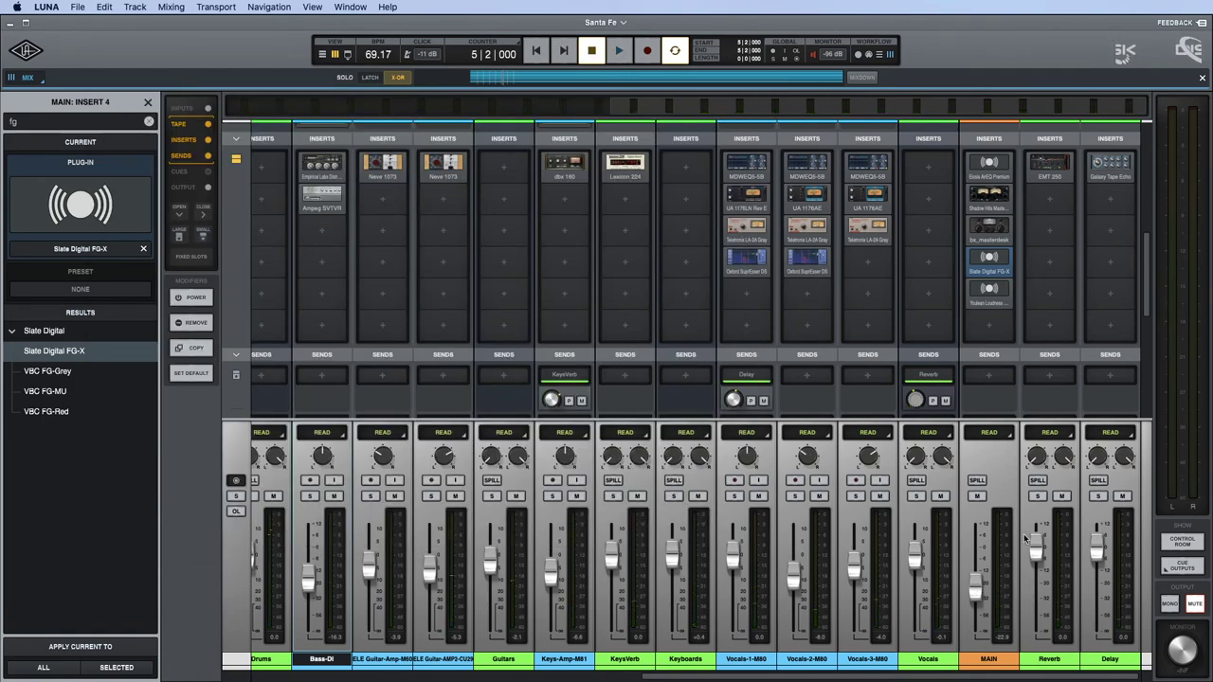
left_click_drag(978, 589, 979, 570)
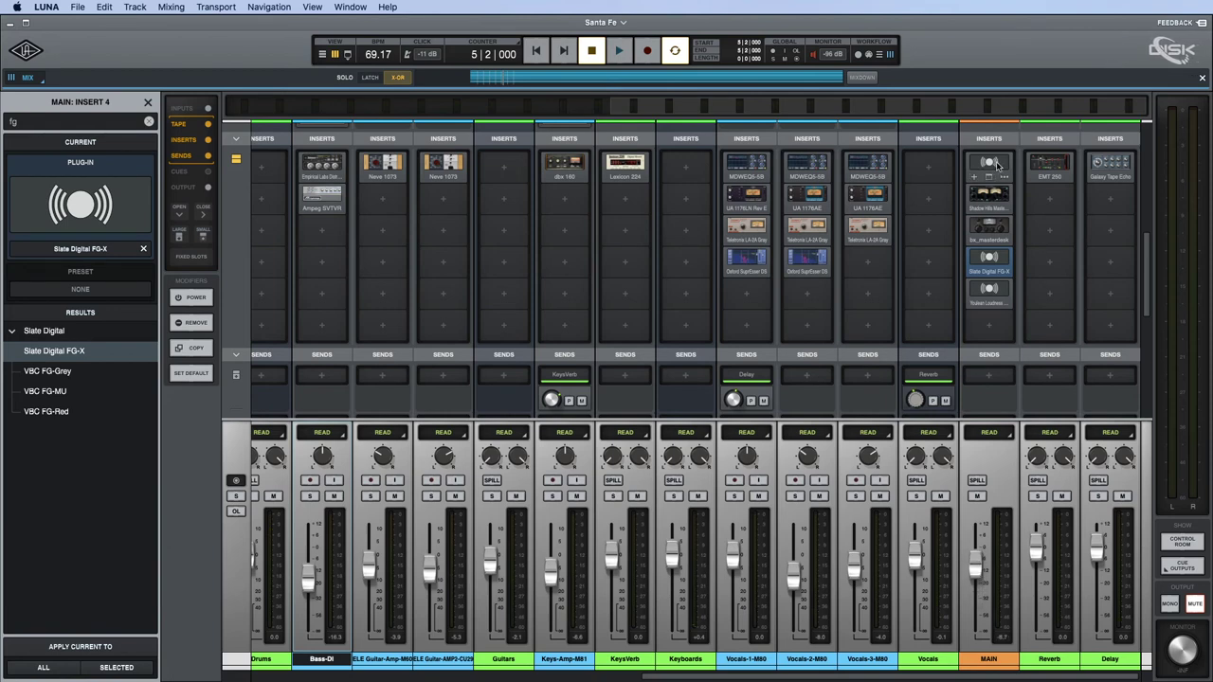
mouse_move(990, 301)
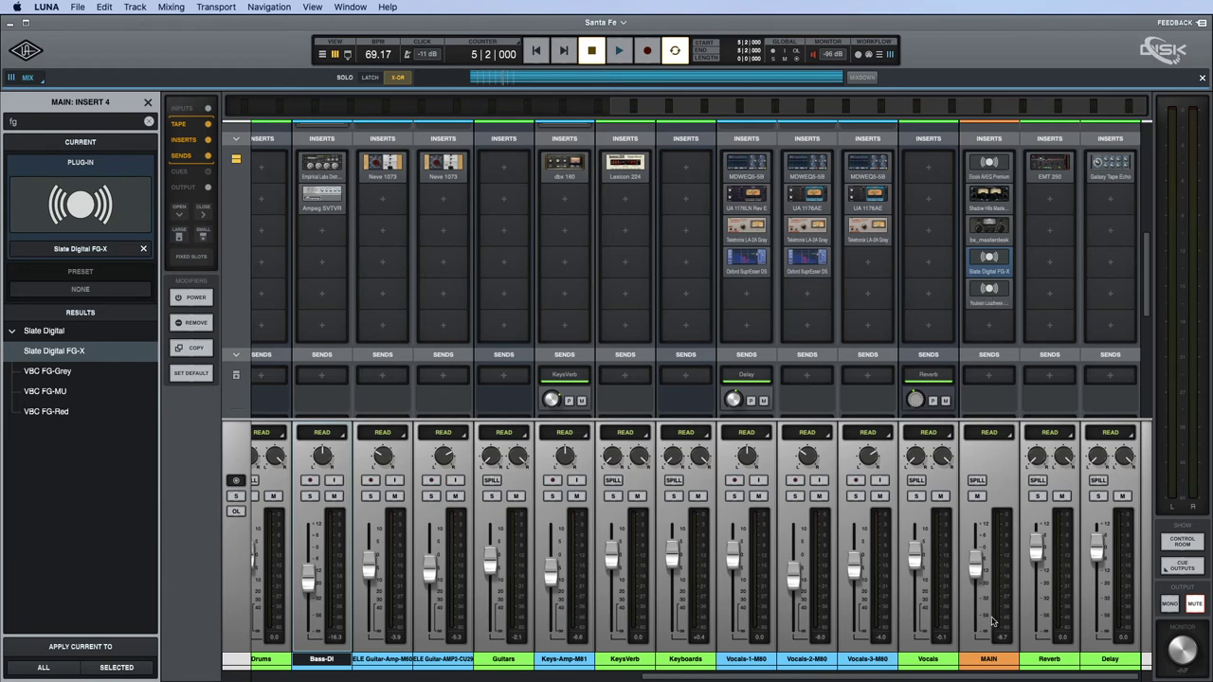
Create one stereo bus named Mix after the Vocals bus, with its console set to None.
left_click(929, 660)
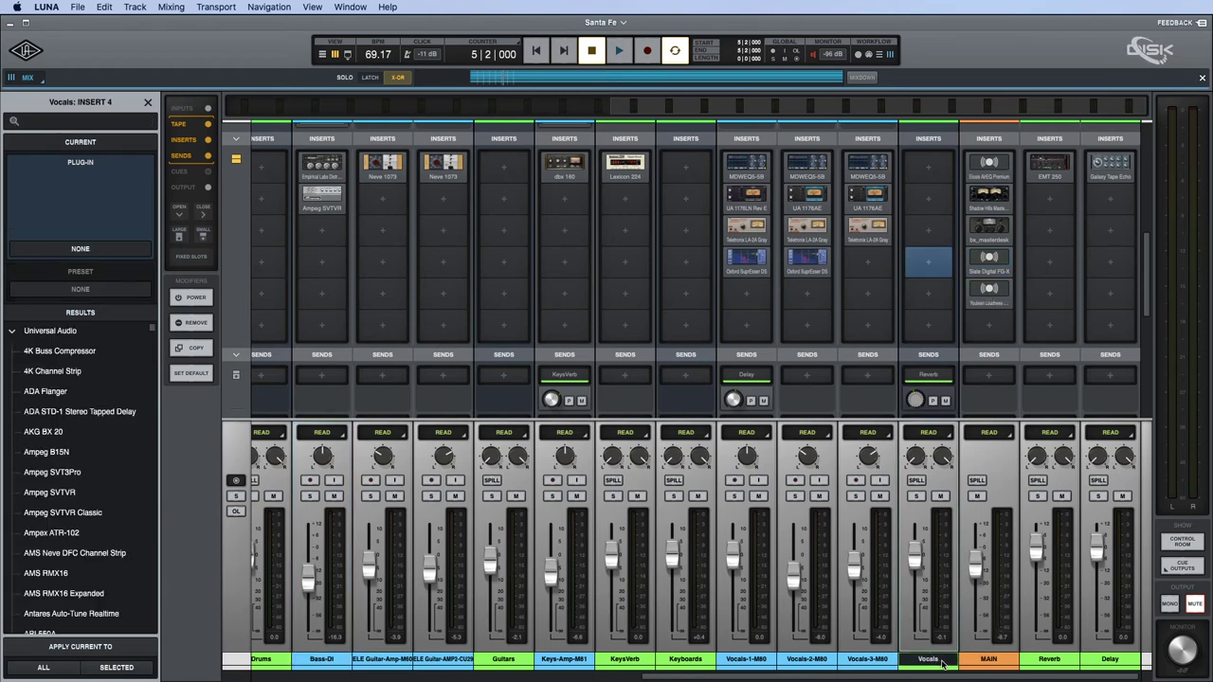
left_click(147, 102)
left_click(17, 125)
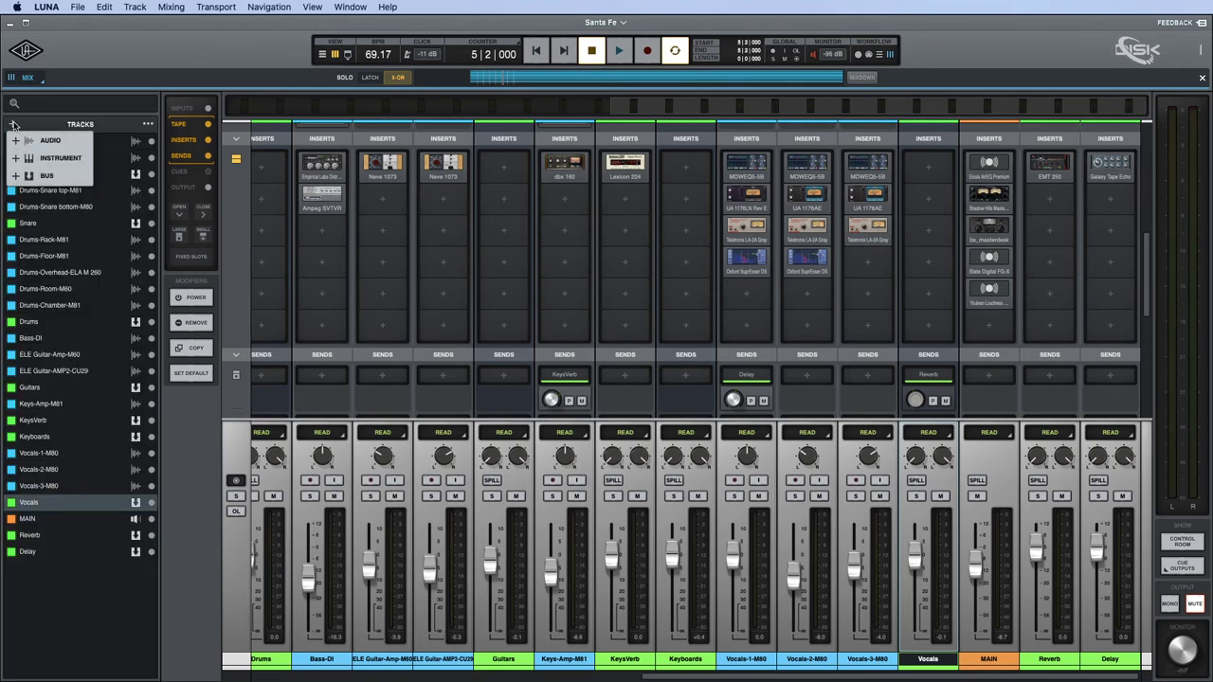
left_click(51, 175)
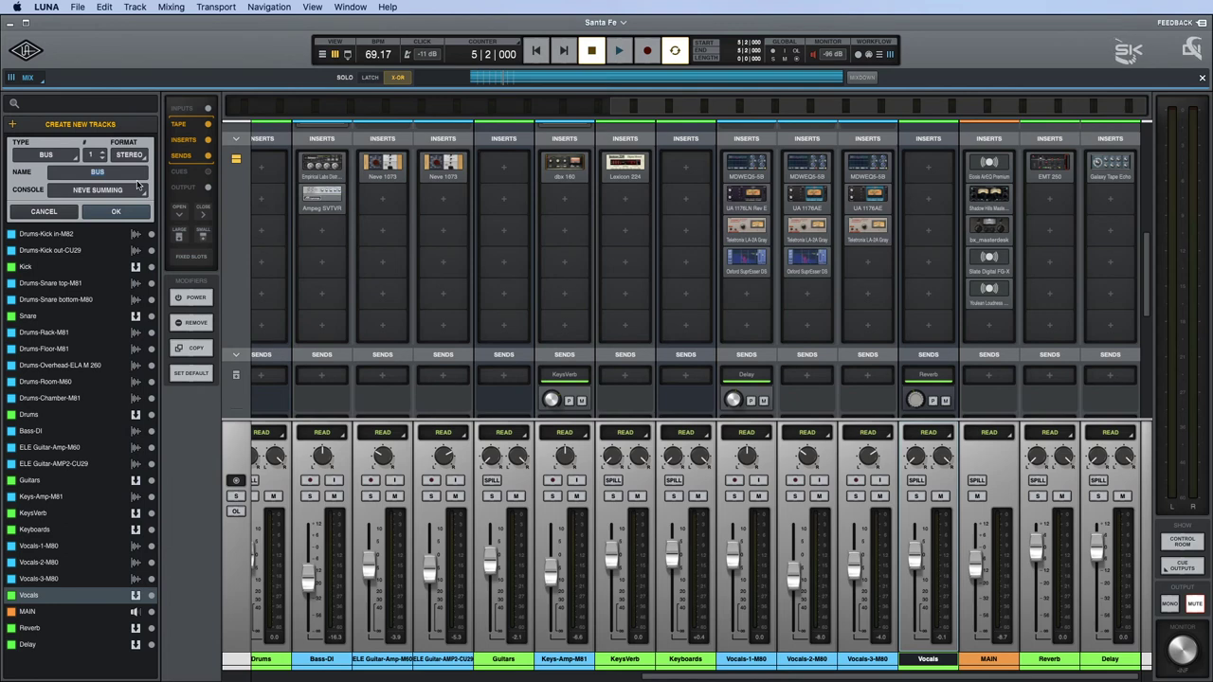
left_click(138, 187)
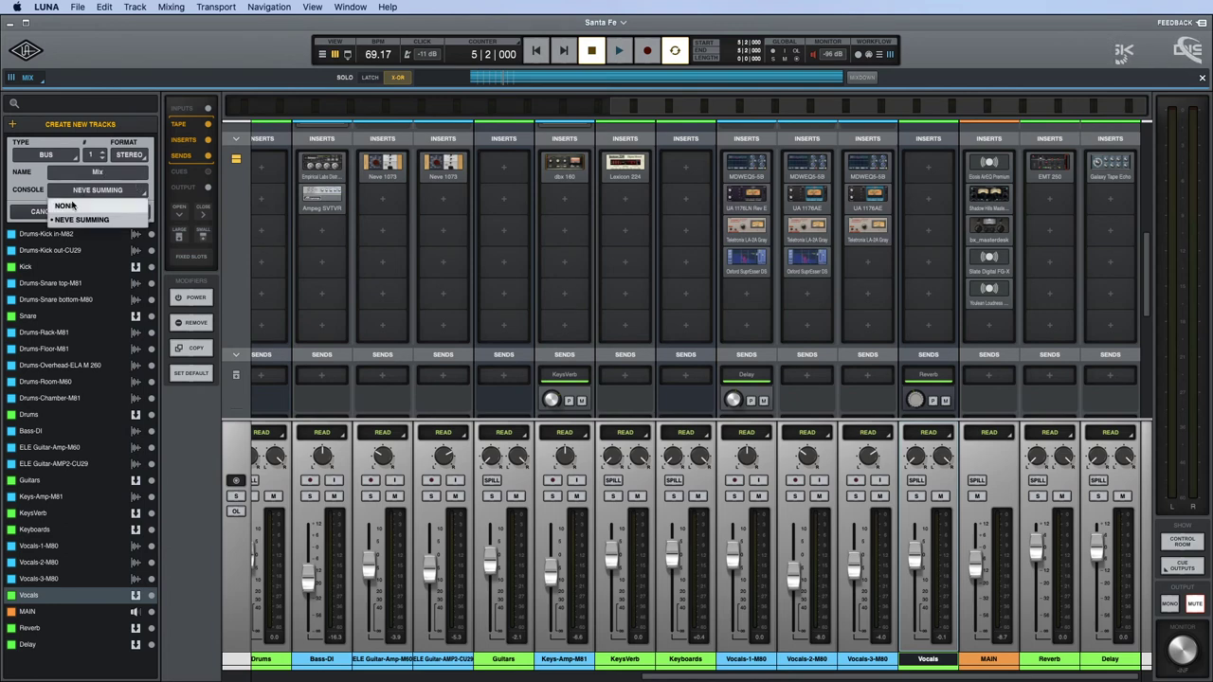
left_click(104, 206)
left_click(128, 213)
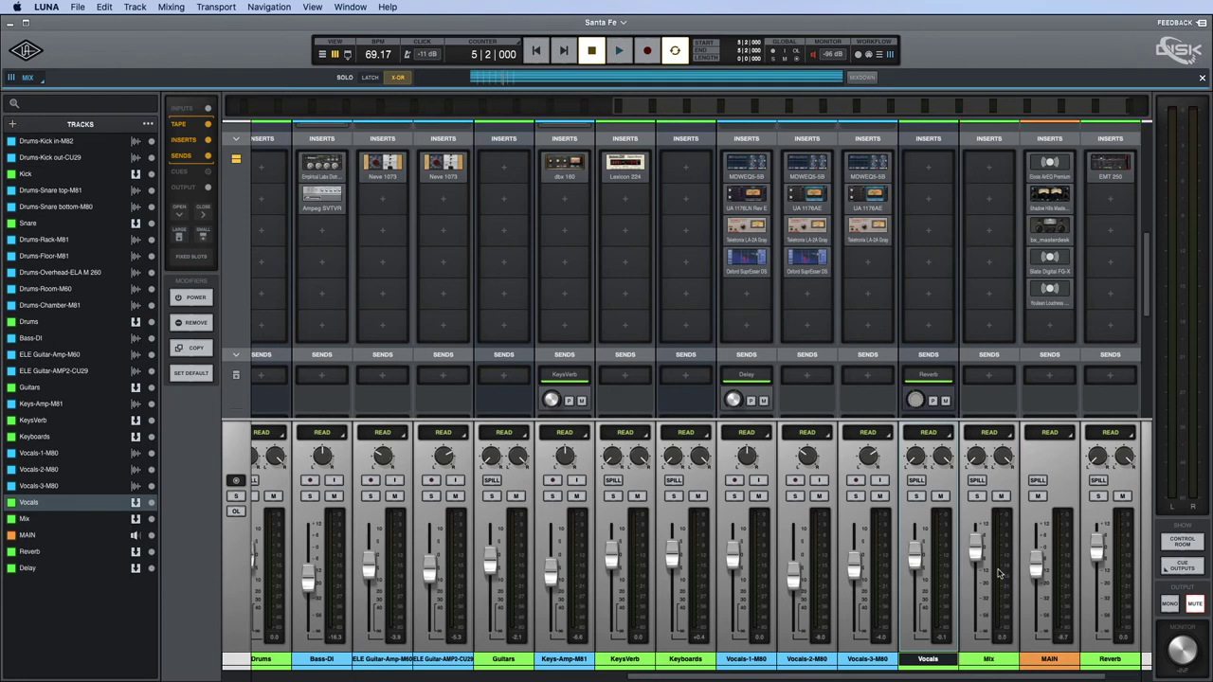
Move MAIN's five insert plug-ins onto the Mix bus, keeping them in the same slot order.
left_click_drag(1028, 301, 967, 300)
left_click_drag(1039, 272, 988, 263)
left_click_drag(1047, 237, 988, 231)
left_click_drag(1047, 201, 988, 199)
left_click_drag(1044, 171, 988, 167)
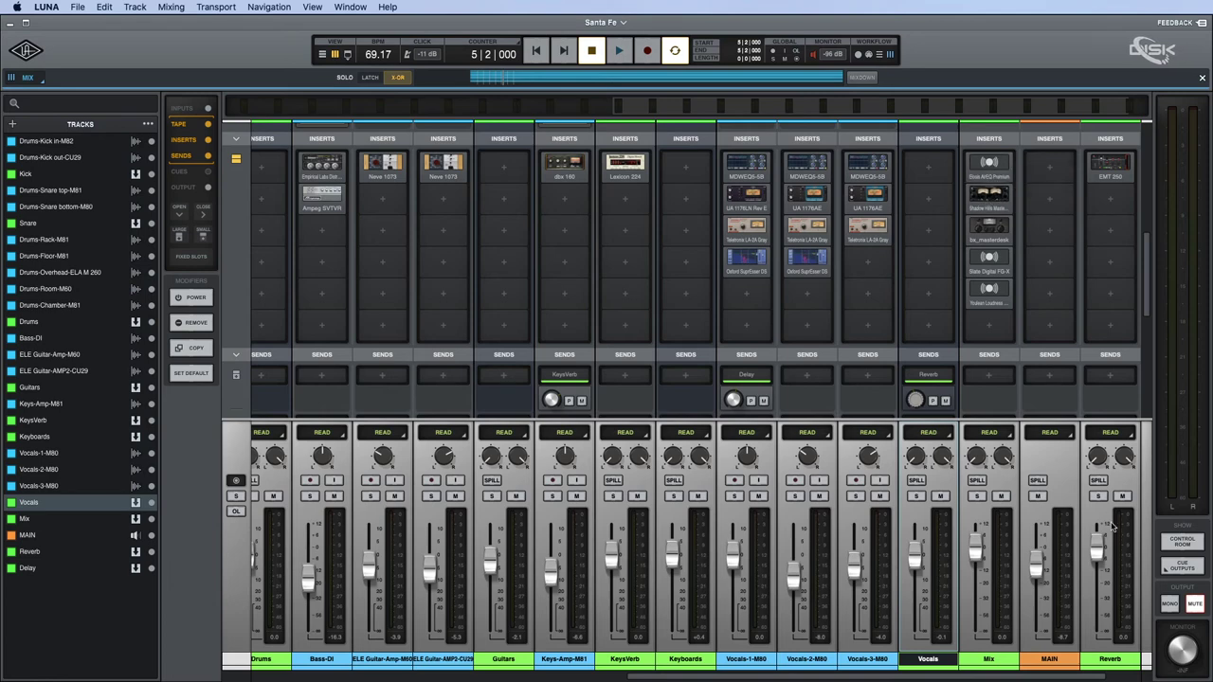
Route the outputs of the Reverb and Delay buses to the Mix bus.
scroll(1108, 526, "right", 2)
left_click(1049, 659)
left_click(1111, 661, "shift")
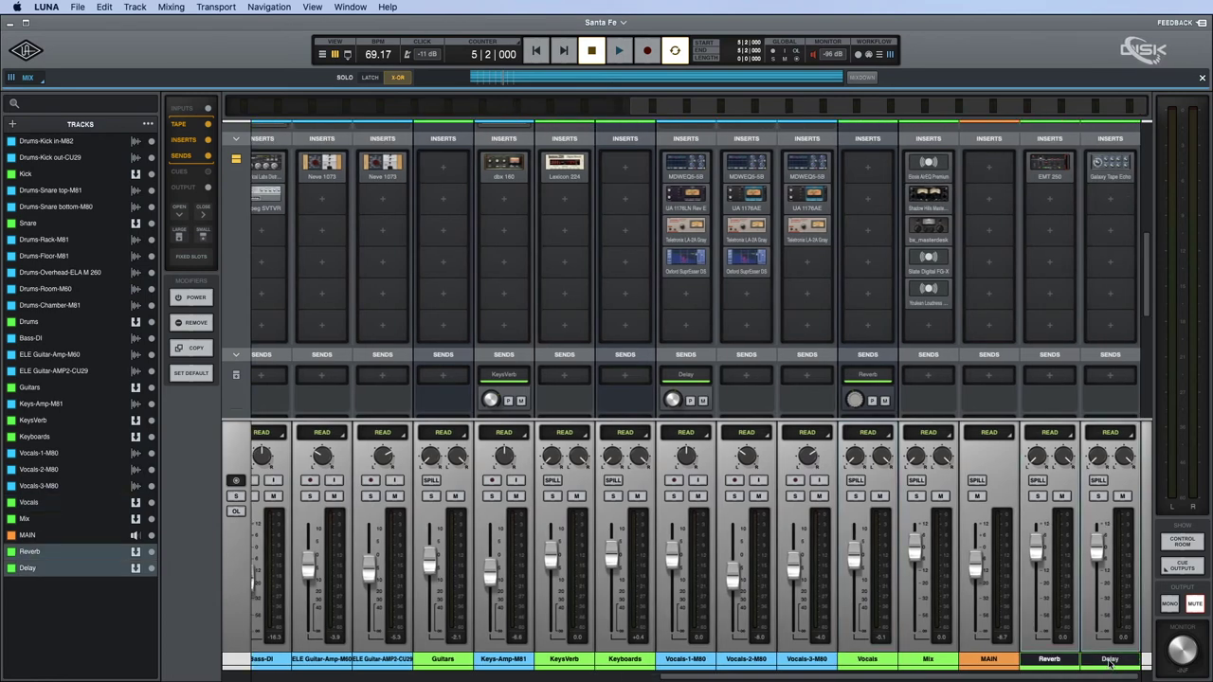
scroll(1061, 369, "down", 5)
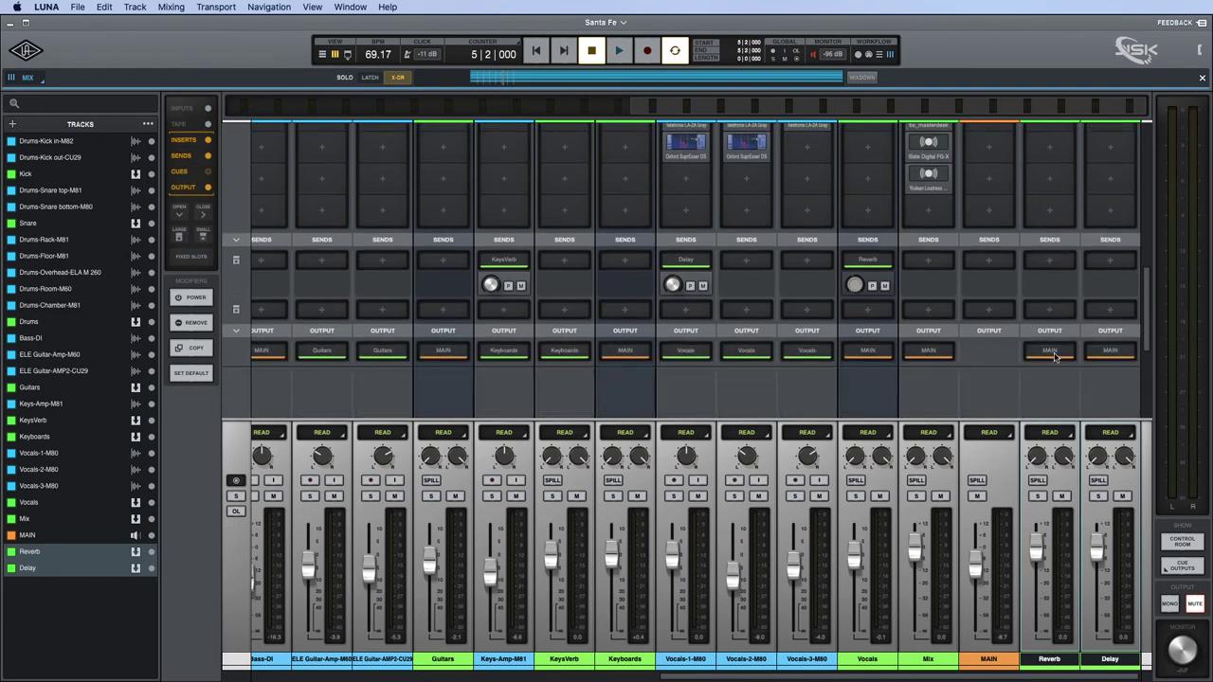
left_click(1050, 351)
left_click(75, 427)
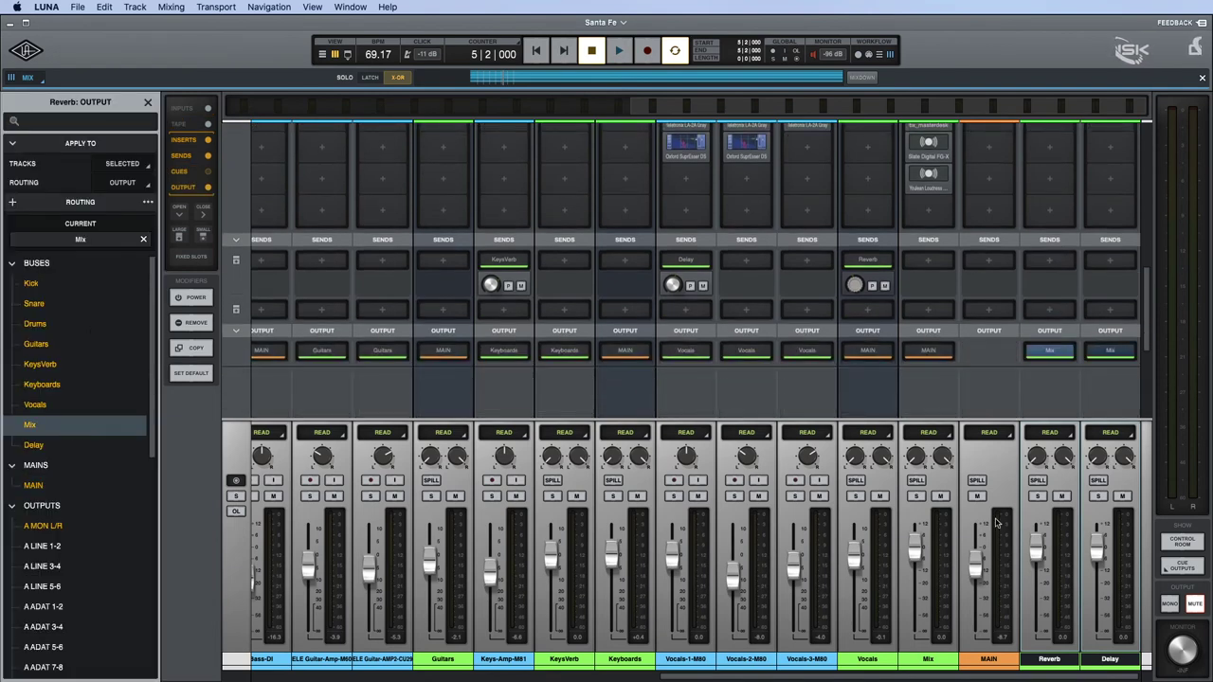
Spill MAIN's source tracks and route the outputs of Drums, Bass-DI, Guitars, Keyboards and Vocals to the Mix bus.
left_click(977, 481)
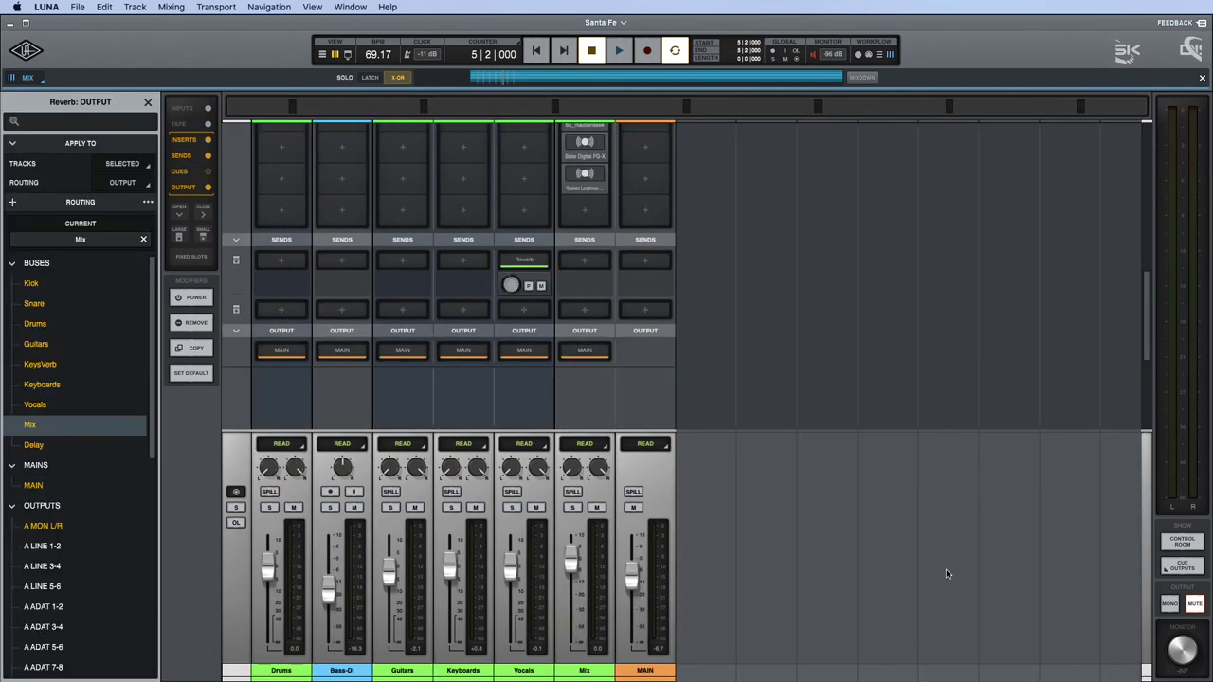
left_click(515, 675)
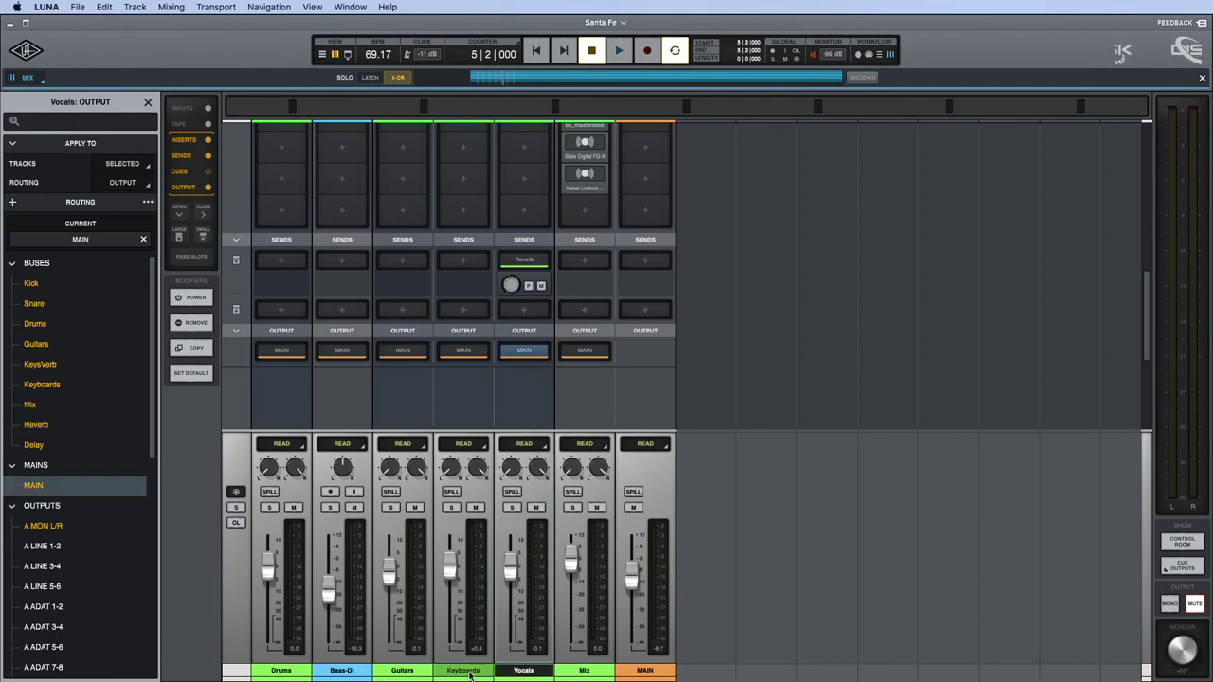
left_click(281, 350)
left_click(36, 405)
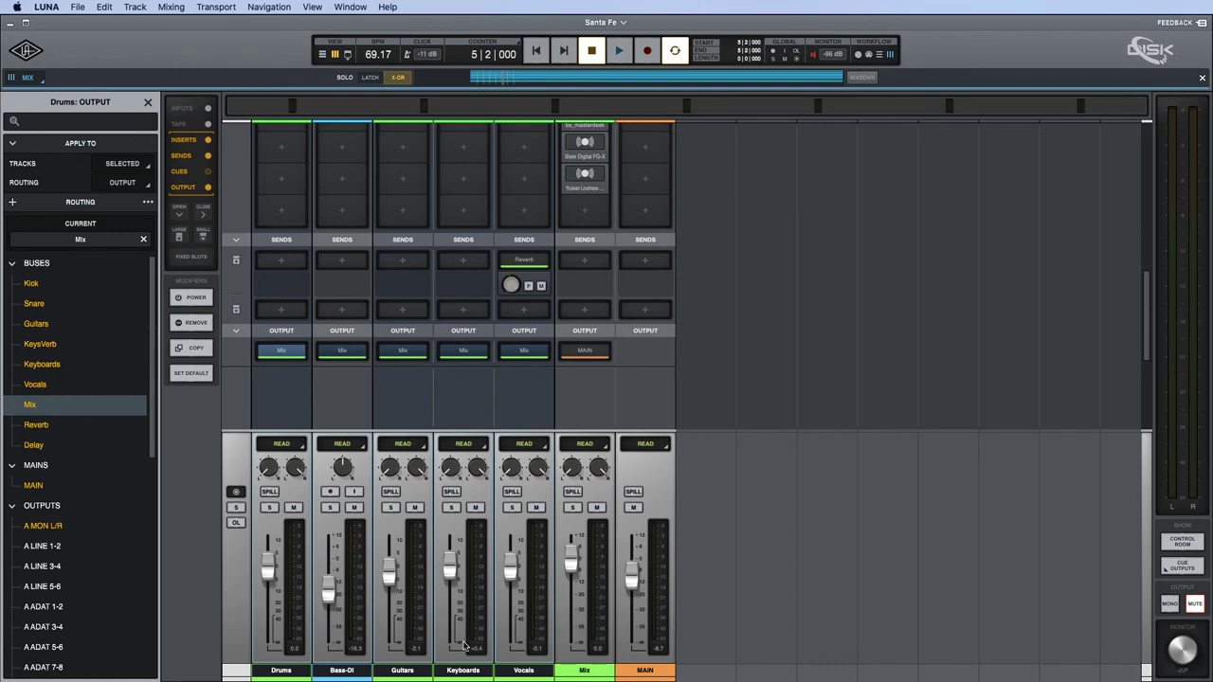
Play the mix through the Mix bus, set MAIN's fader to about -11.3 dB and stop playback.
left_click_drag(632, 579, 632, 597)
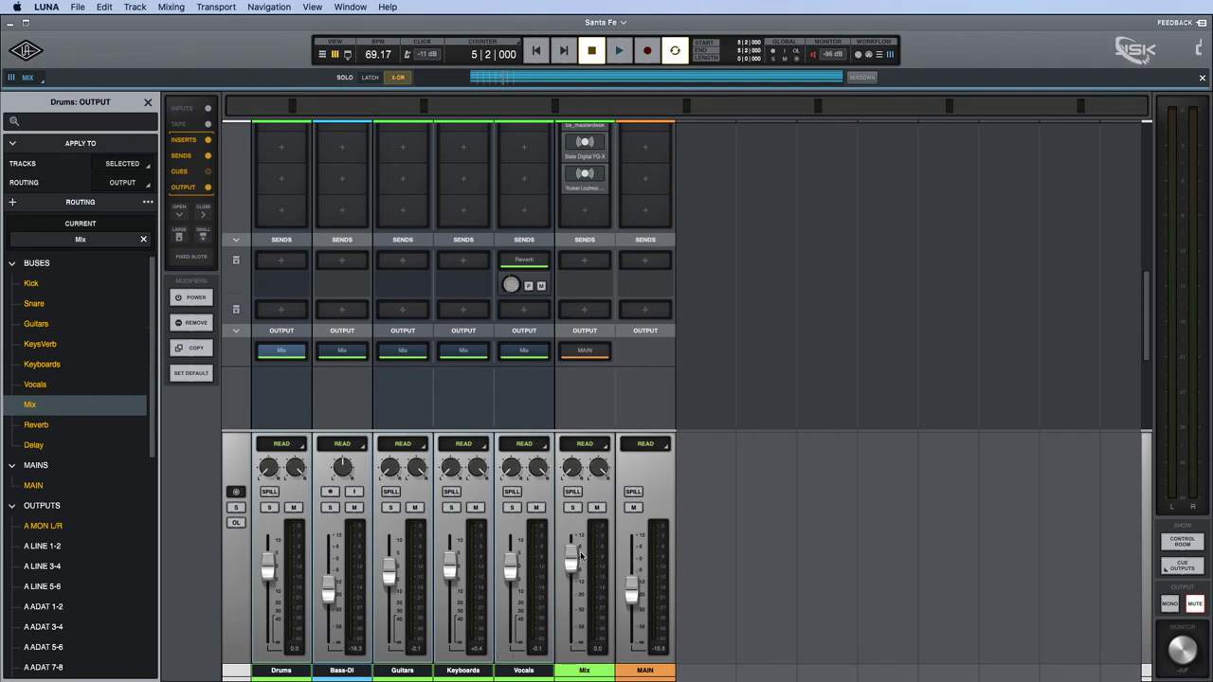
key("space")
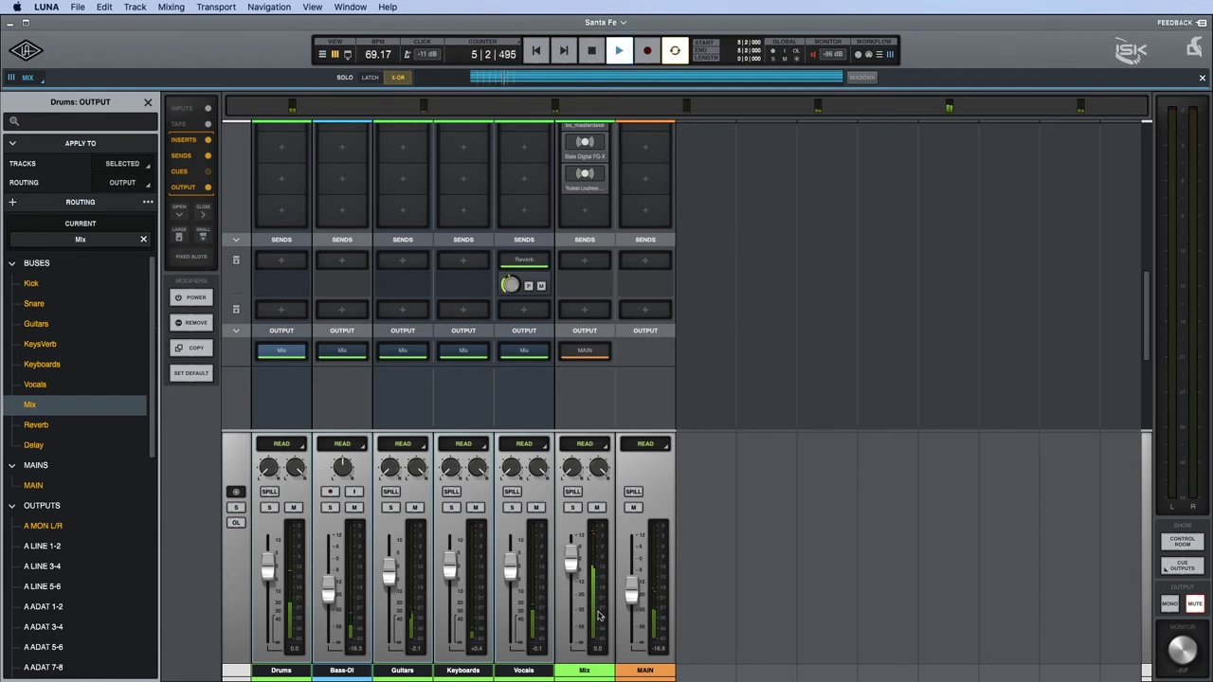
left_click_drag(632, 595, 637, 590)
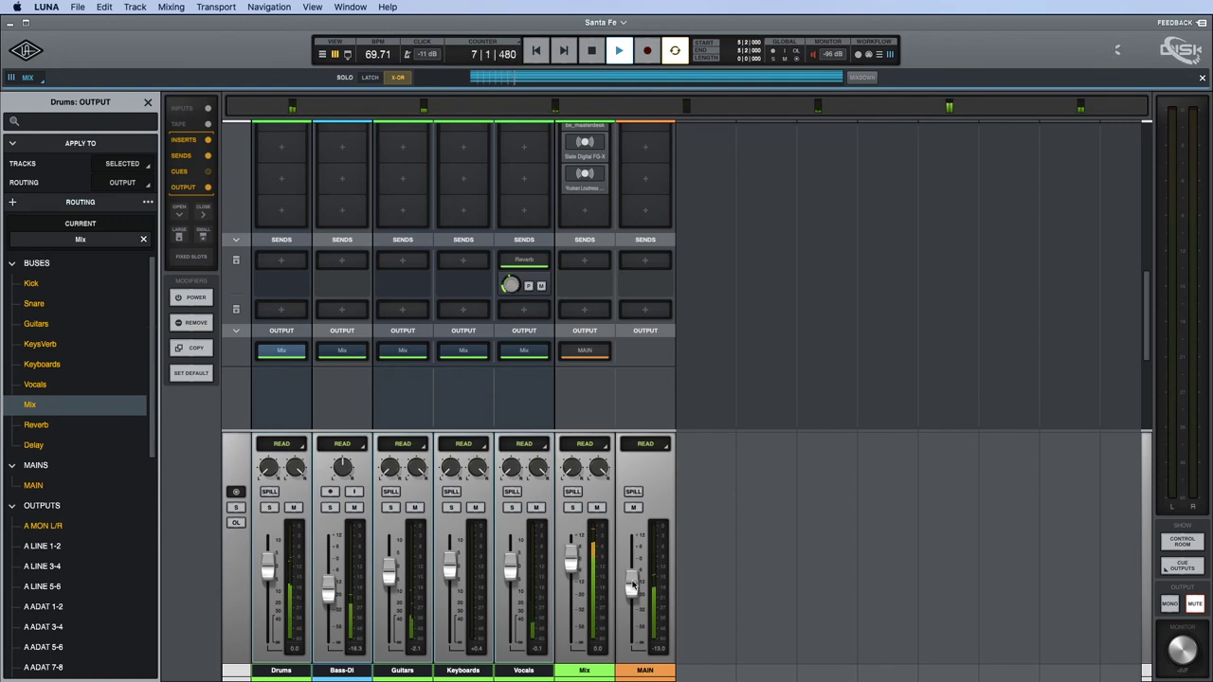
key("space")
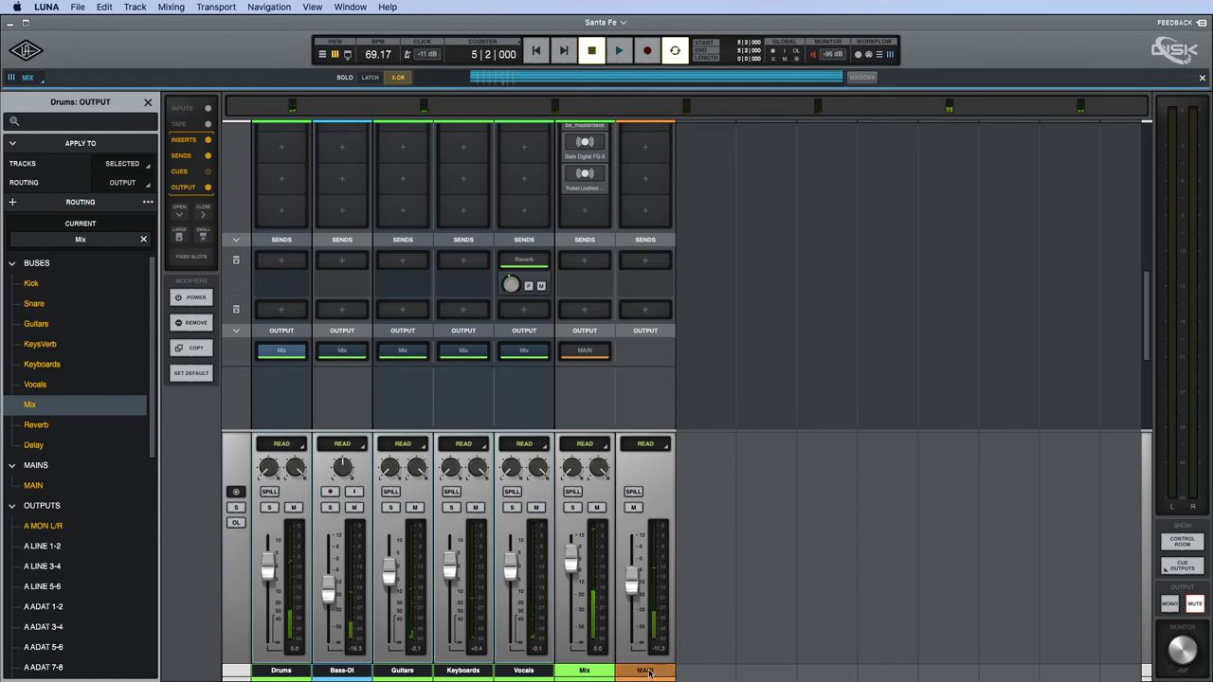
Import the audio file "Vichovjanka - MAIN" from Finder as a new reference track after MAIN.
left_click(742, 652)
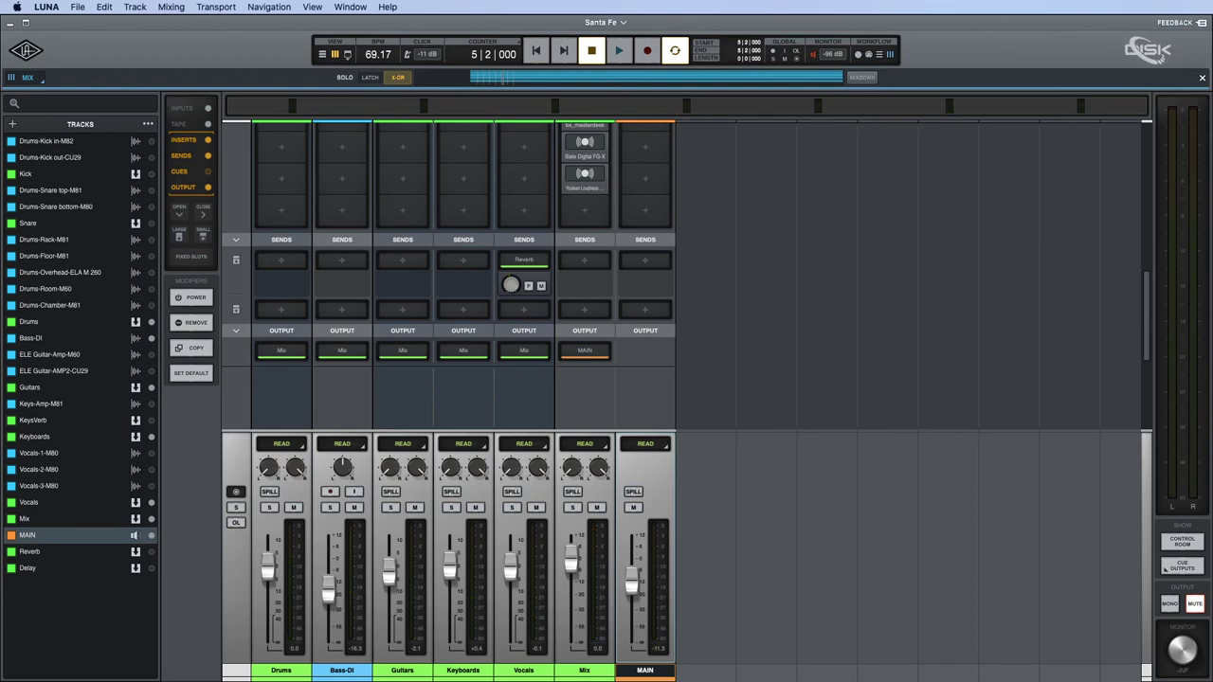
key("super+Tab")
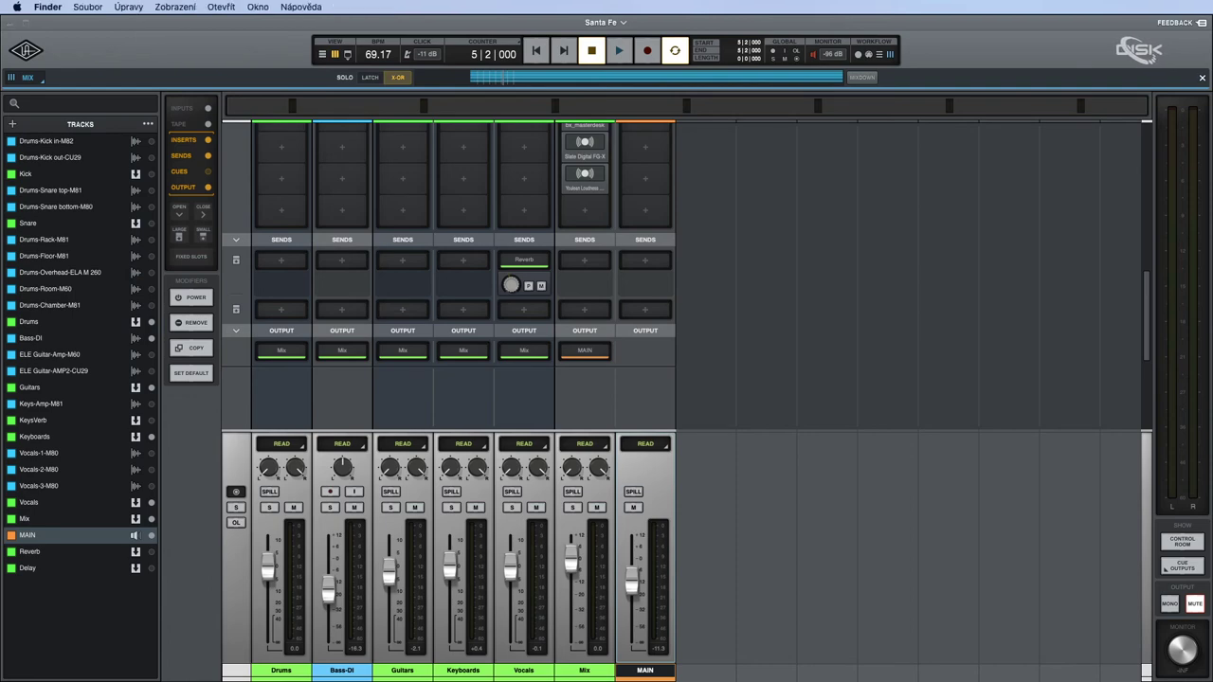
key("super+m")
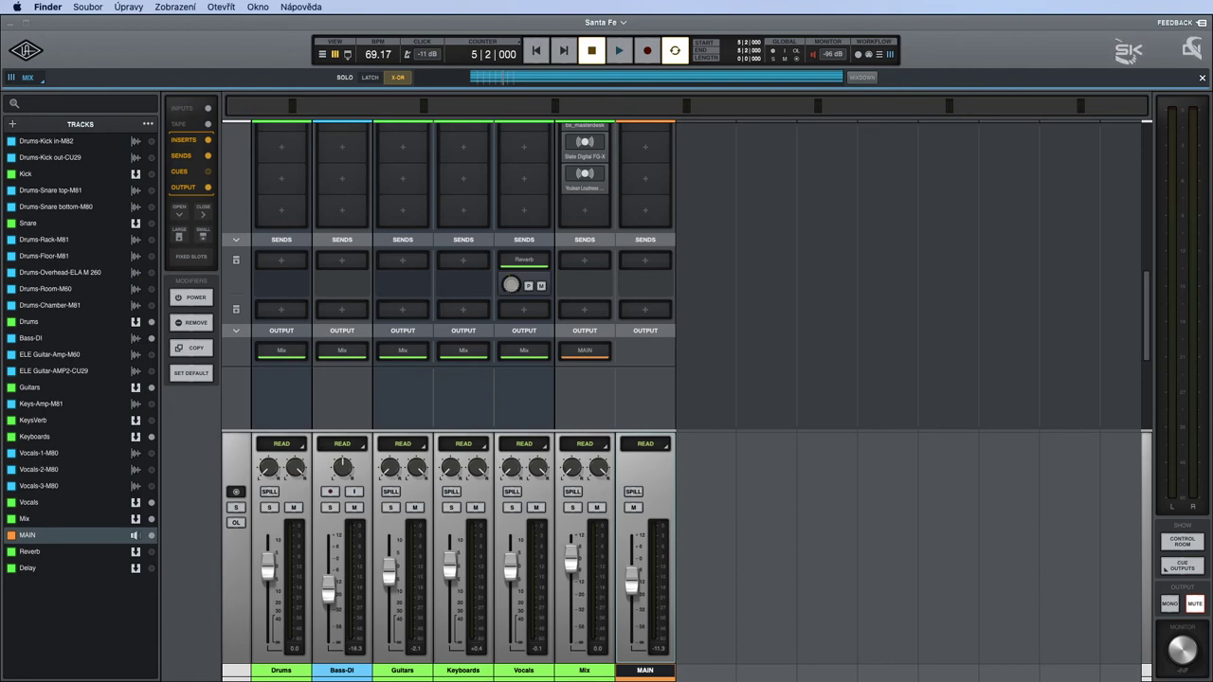
left_click_drag(349, 681, 57, 614)
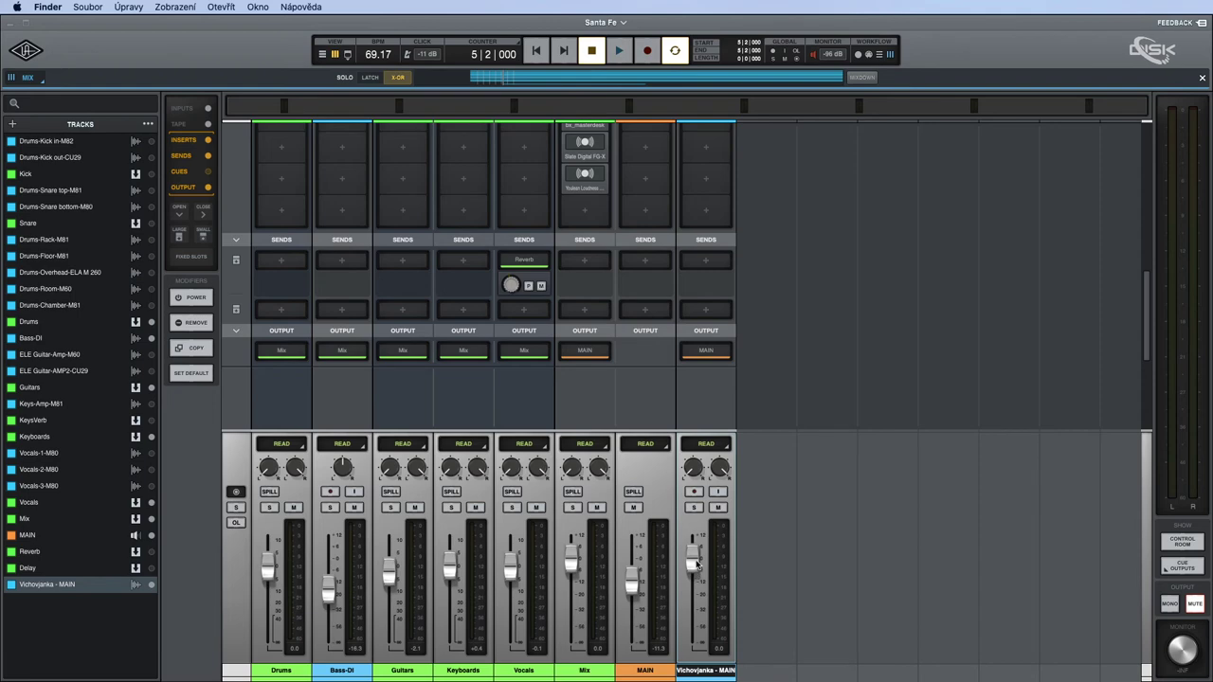
Solo the Mix bus and the reference track in turn during playback, and set MAIN's fader to about -6.1 dB while balancing the reference level.
left_click_drag(694, 562, 695, 587)
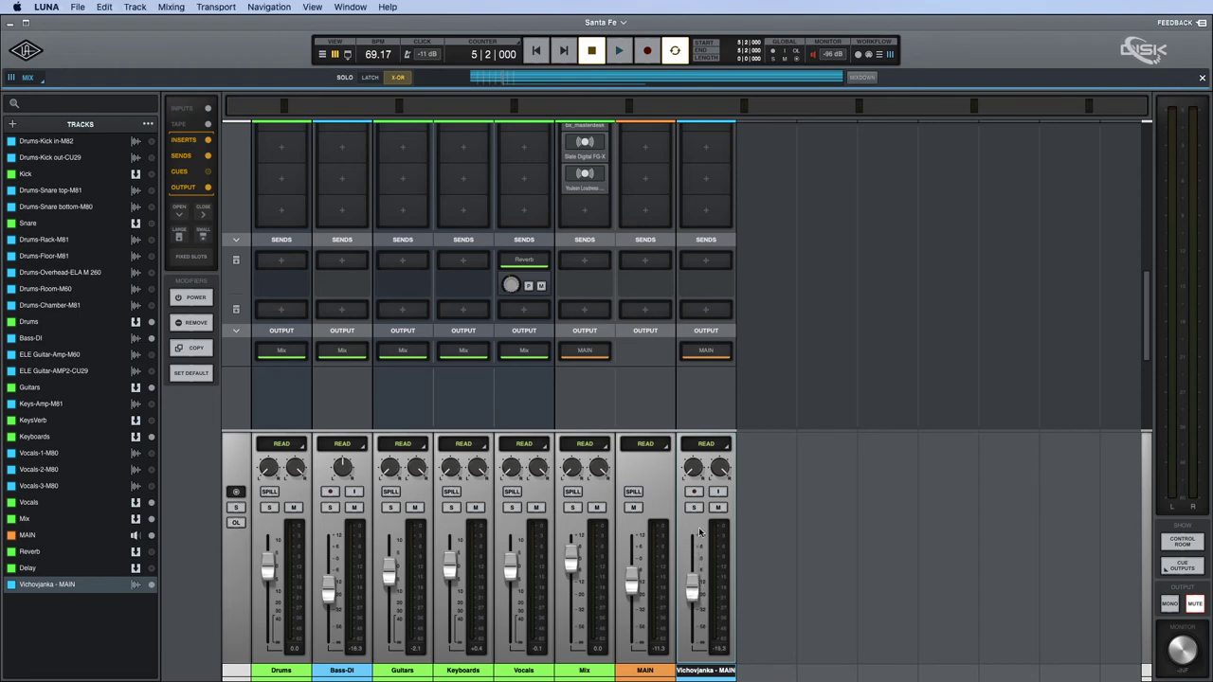
left_click(575, 509)
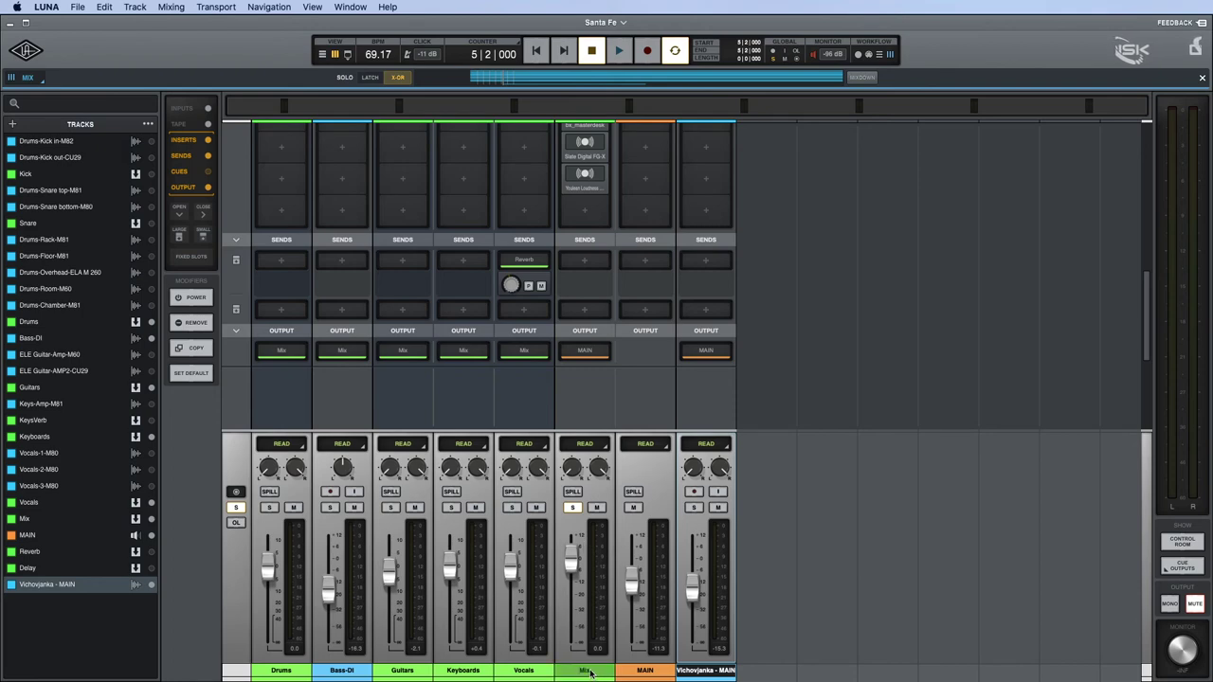
key("space")
left_click(694, 508)
left_click_drag(693, 591, 630, 574)
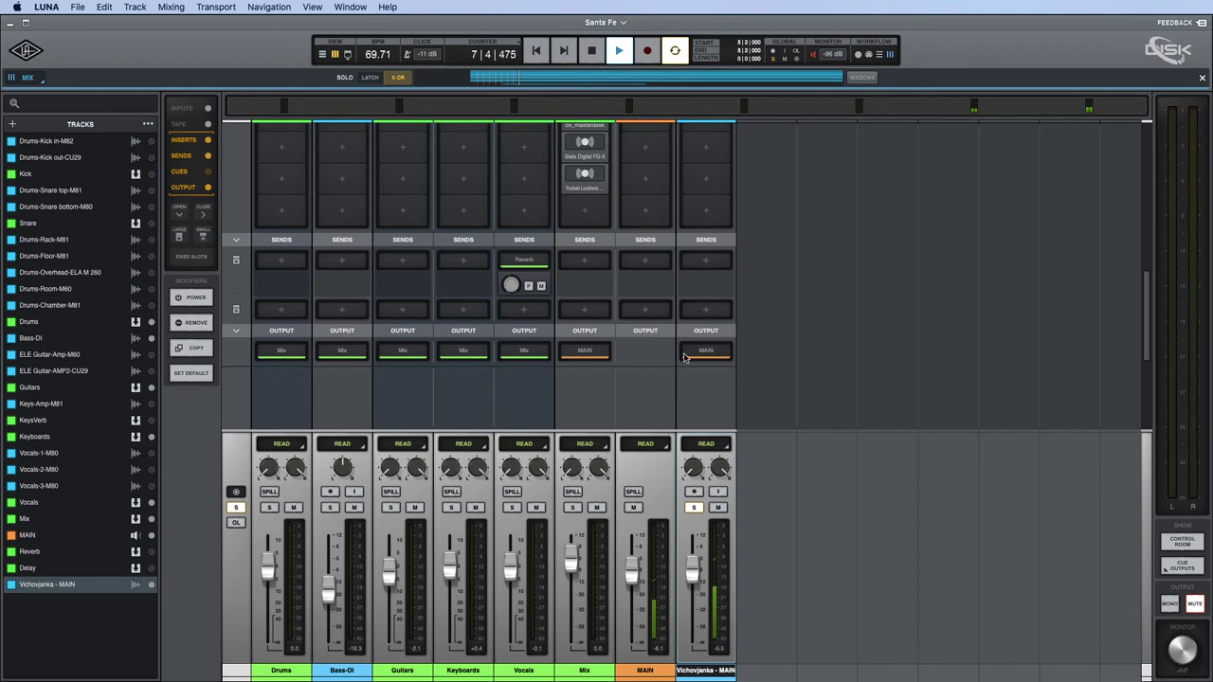
Compare the Mix bus with the Vichovjanka - MAIN reference by alternating solo between them during playback.
left_click(573, 509)
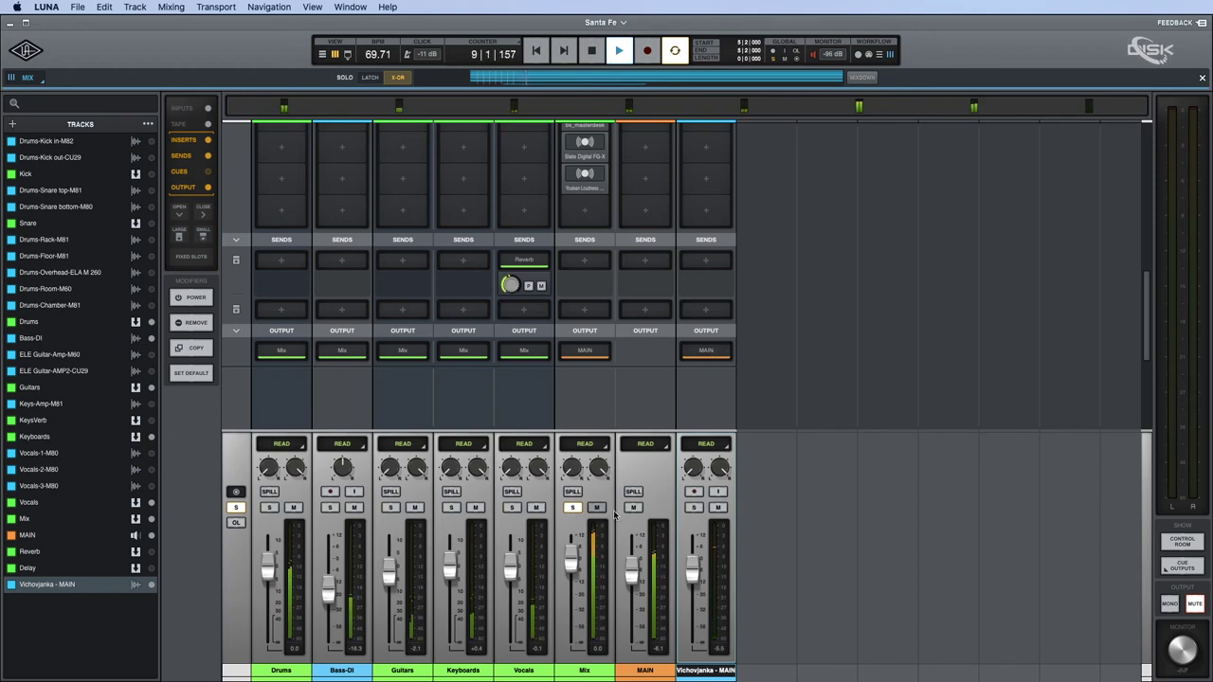
left_click(694, 509)
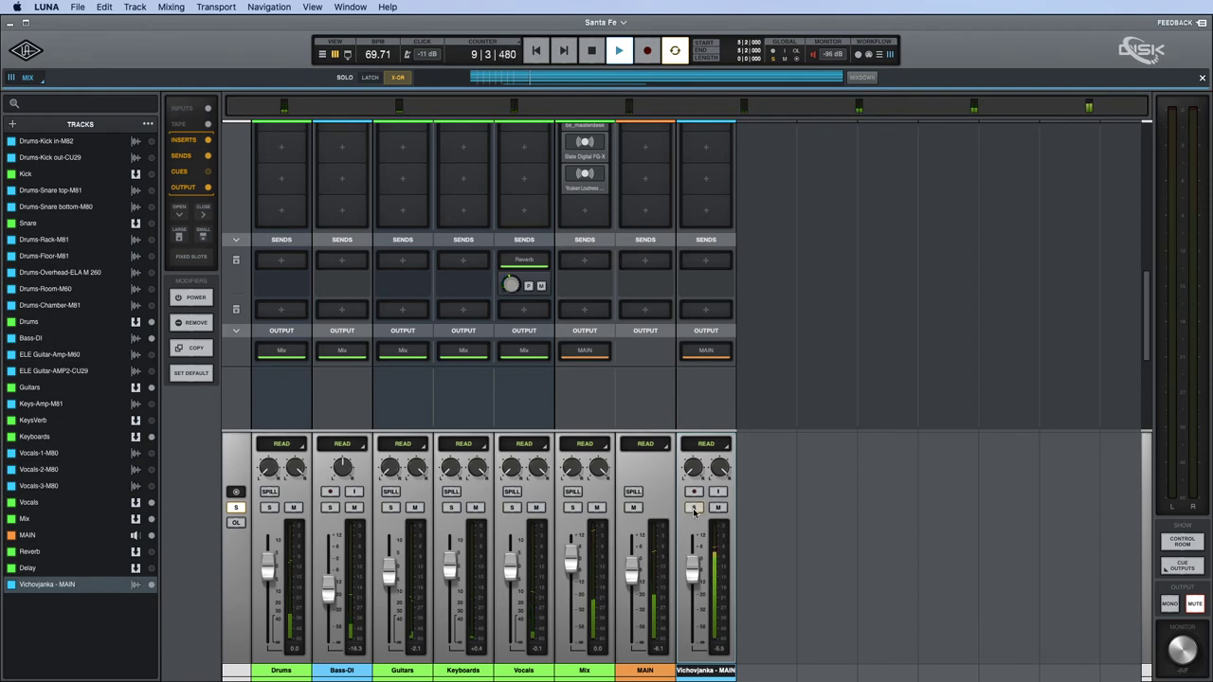
left_click(695, 509)
left_click(572, 509)
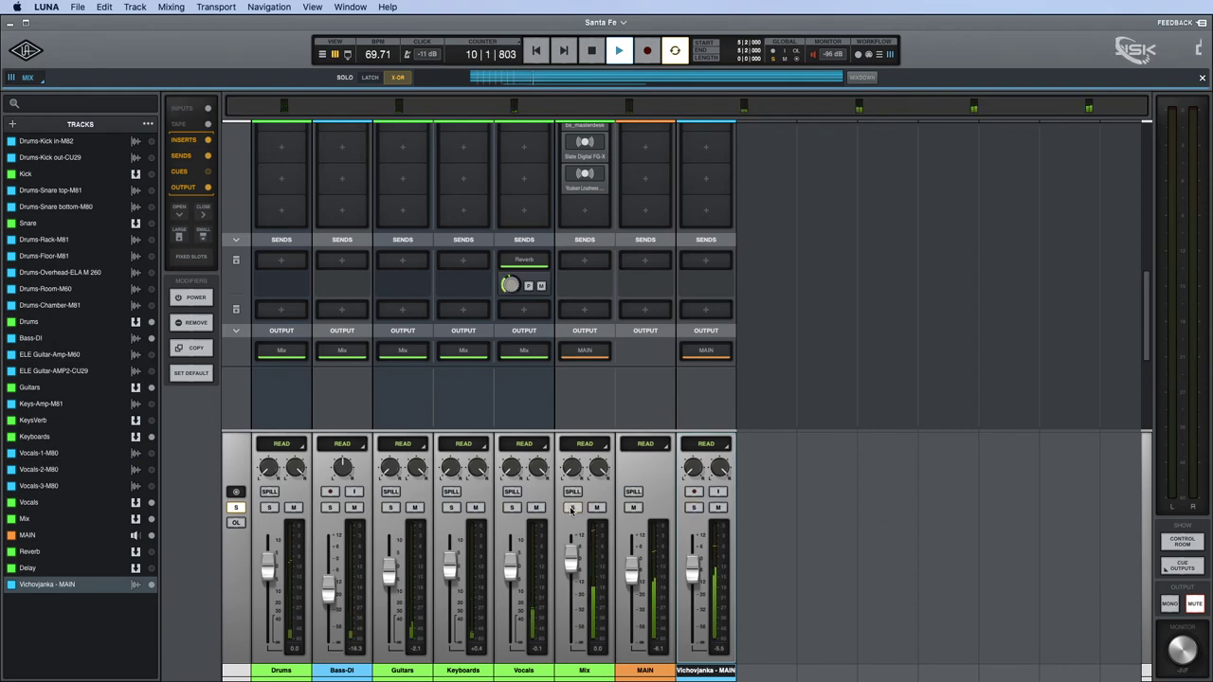
Finish comparing the Mix bus and the Vichovjanka - MAIN reference with alternating solos, stop playback and clear the solo.
left_click(695, 509)
left_click(572, 509)
left_click(695, 509)
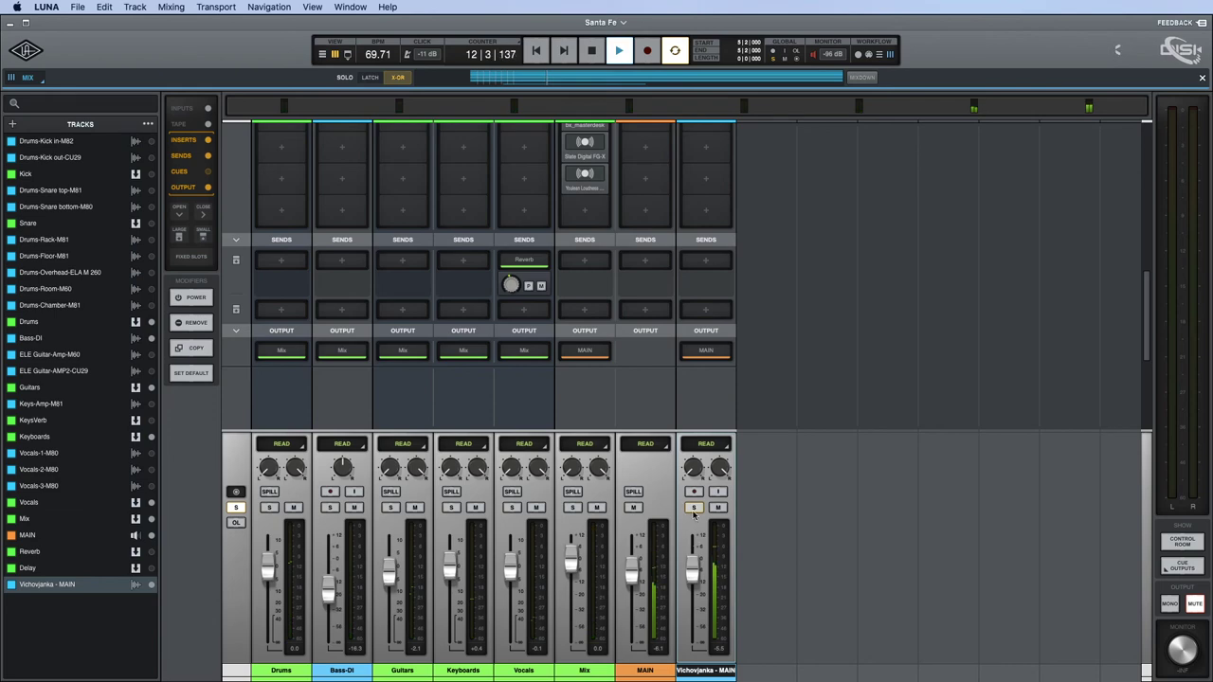
key("space")
left_click(695, 509)
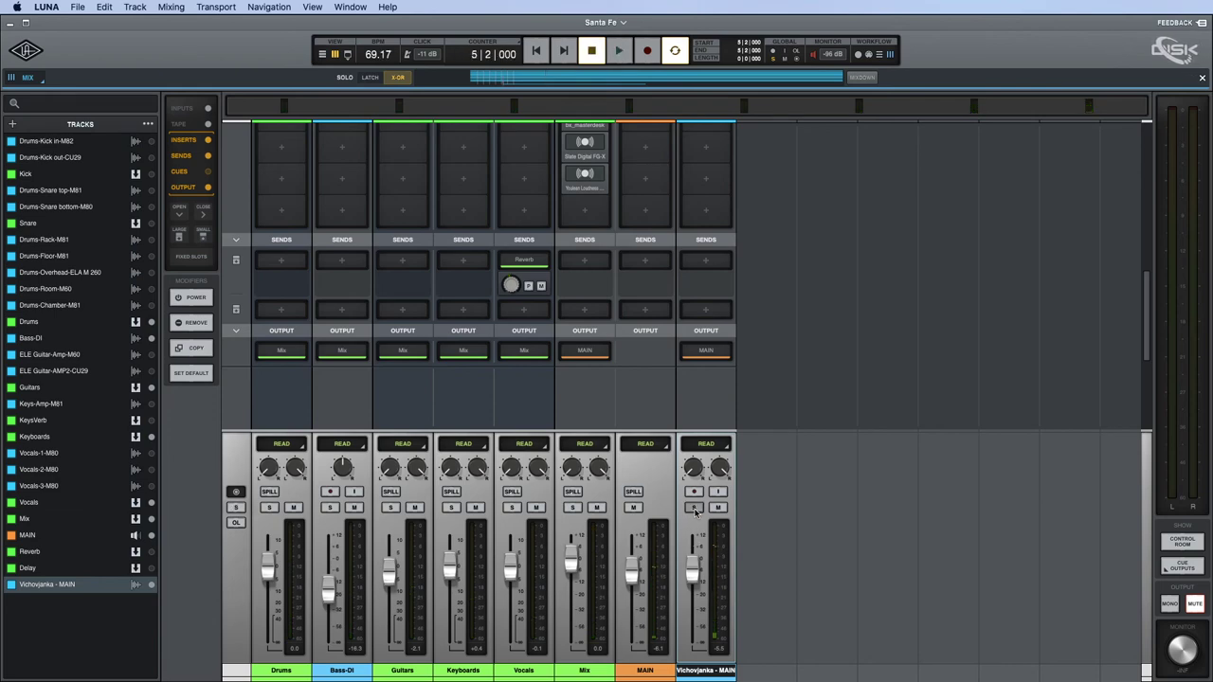
Mute the Vichovjanka - MAIN track, play the mix on its own briefly, and readjust MAIN's fader to about -6.1 dB.
left_click(719, 509)
key("space")
left_click_drag(633, 568, 636, 580)
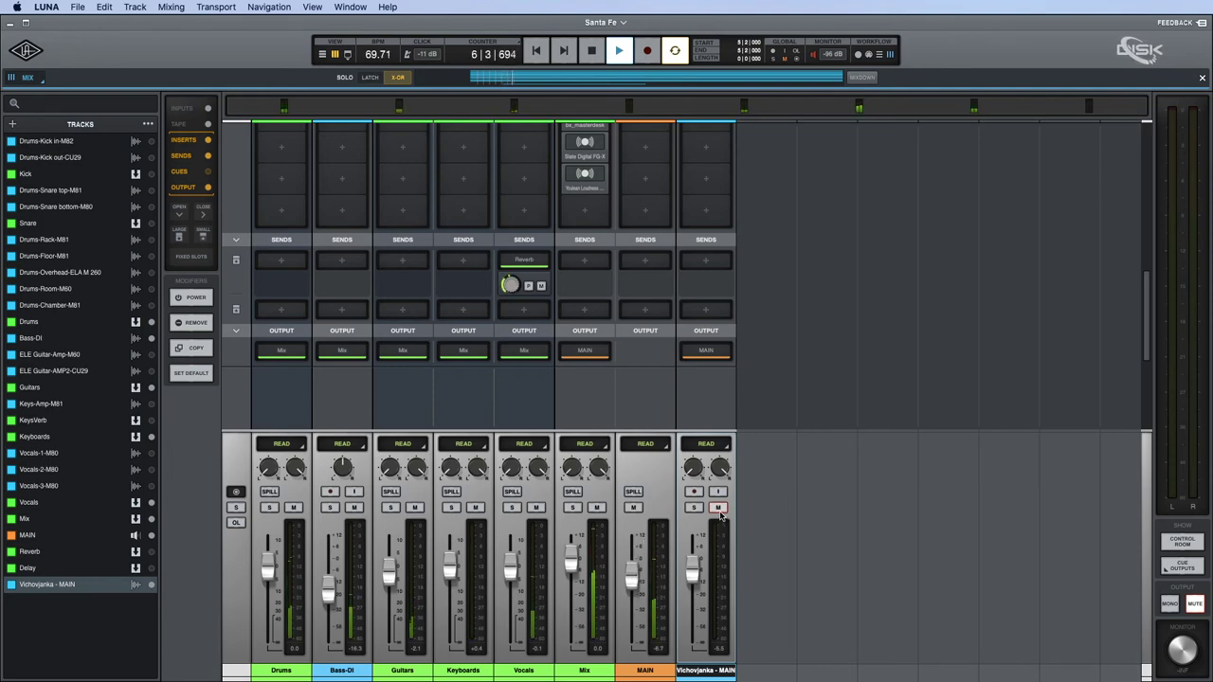
key("space")
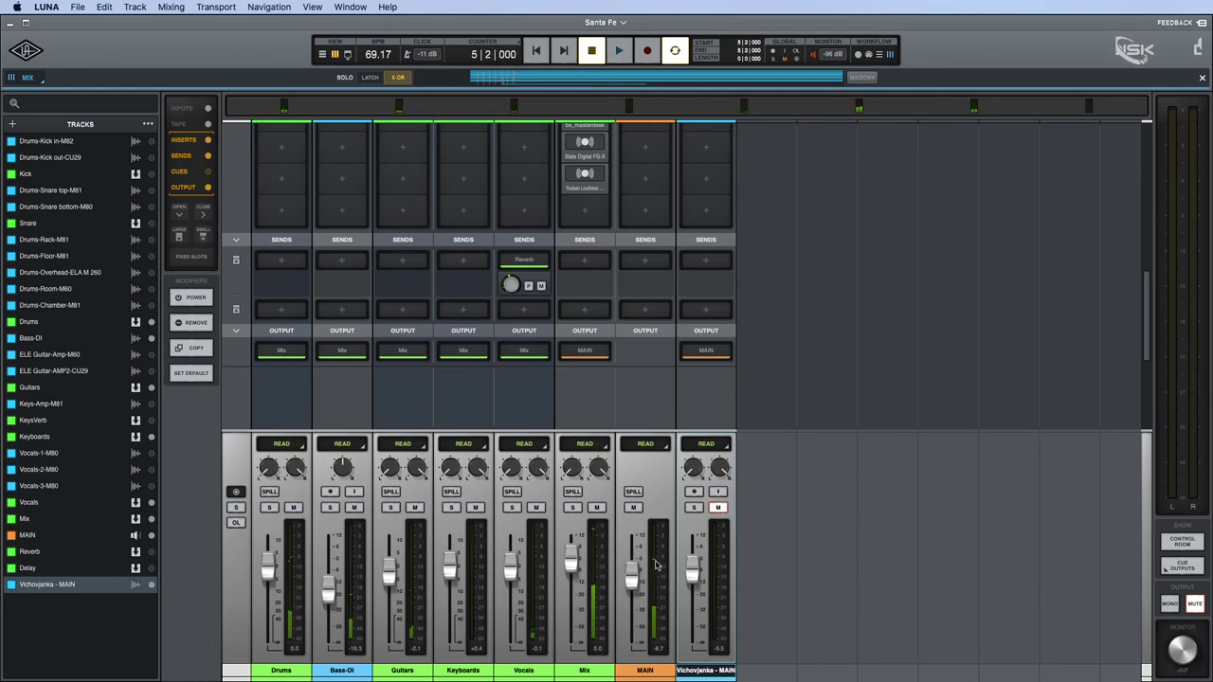
left_click_drag(632, 575, 631, 569)
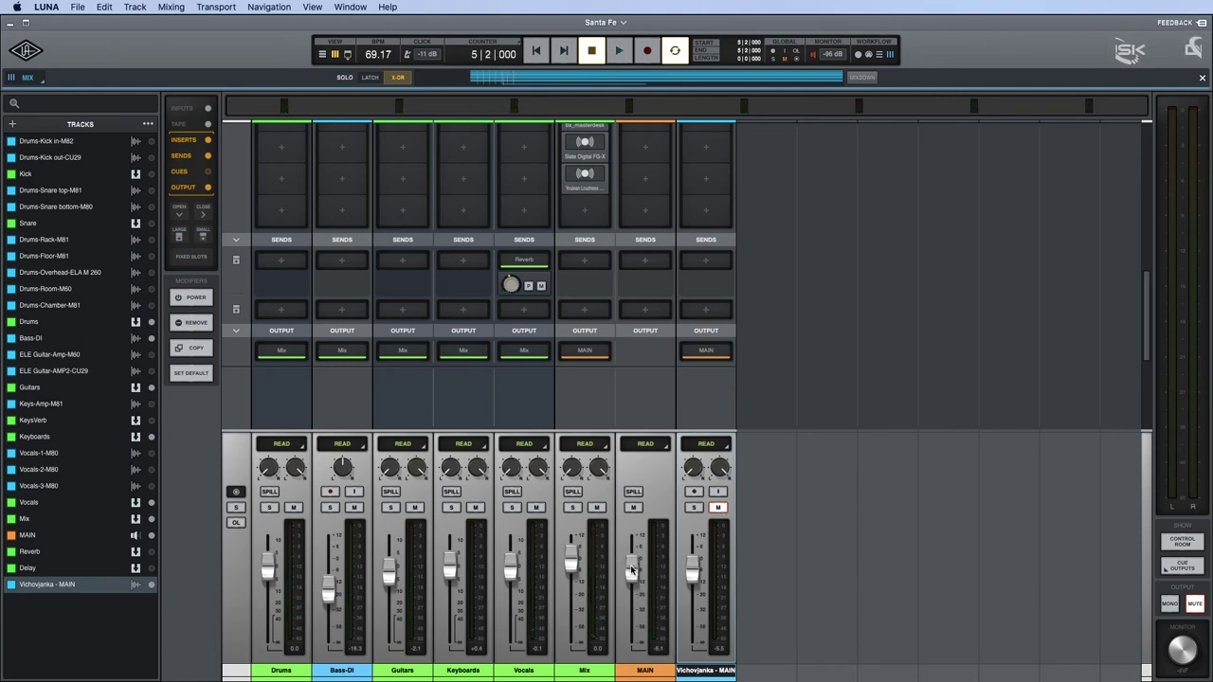
Turn off MAIN's spill and review the console, tape and insert processing on the channels from the drums through the Mix bus.
left_click(633, 491)
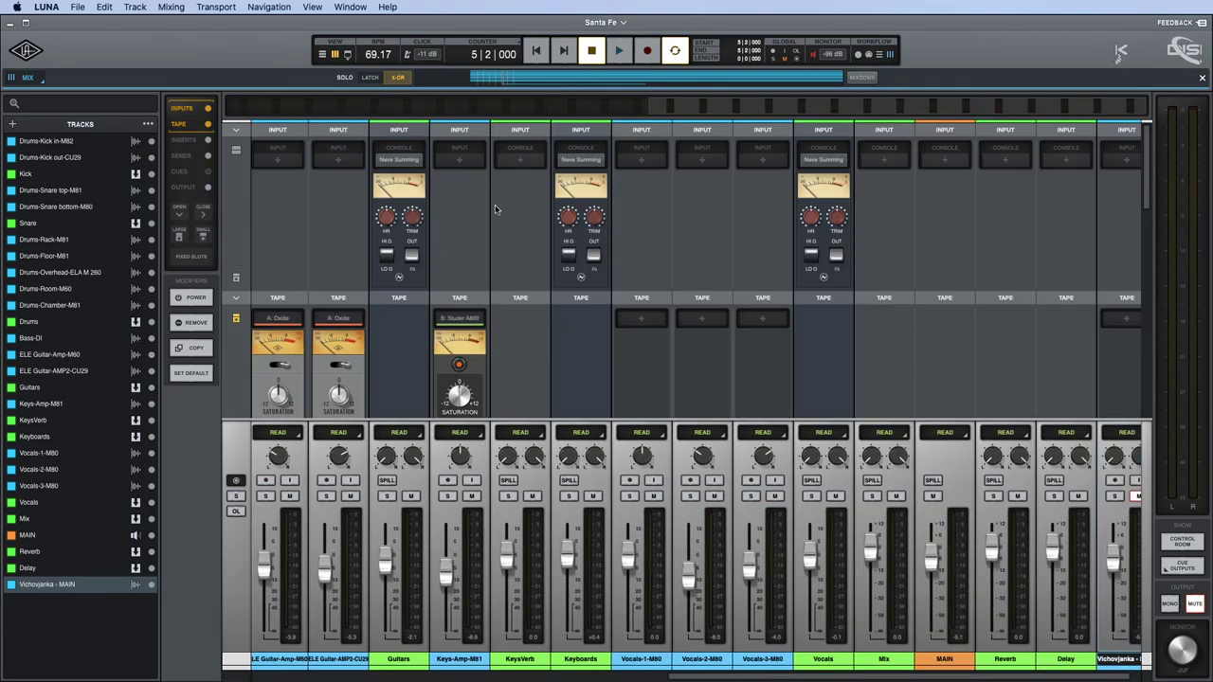
scroll(499, 225, "left", 15)
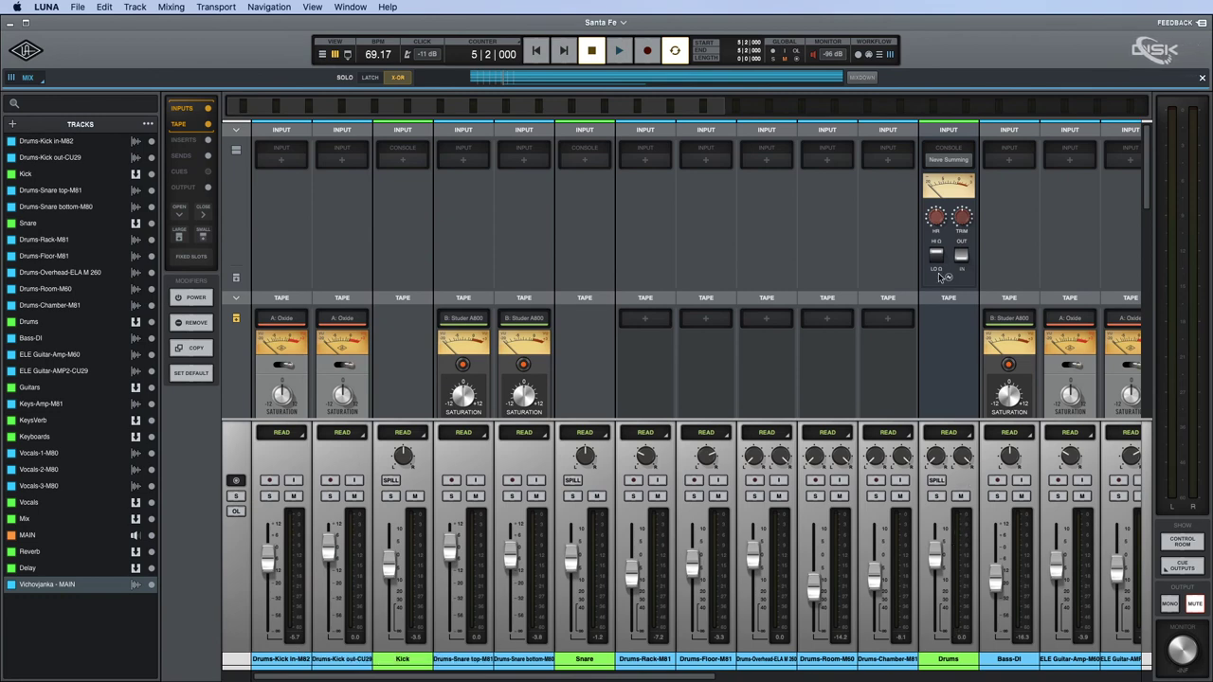
scroll(919, 365, "right", 8)
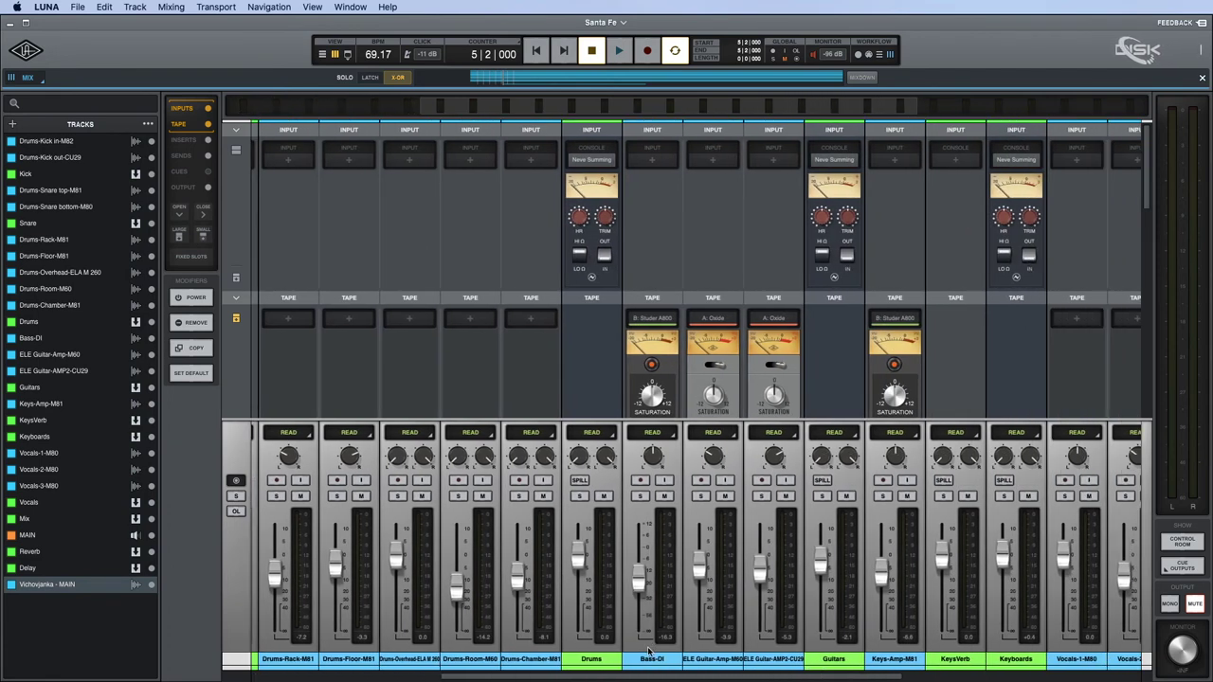
scroll(664, 597, "left", 1)
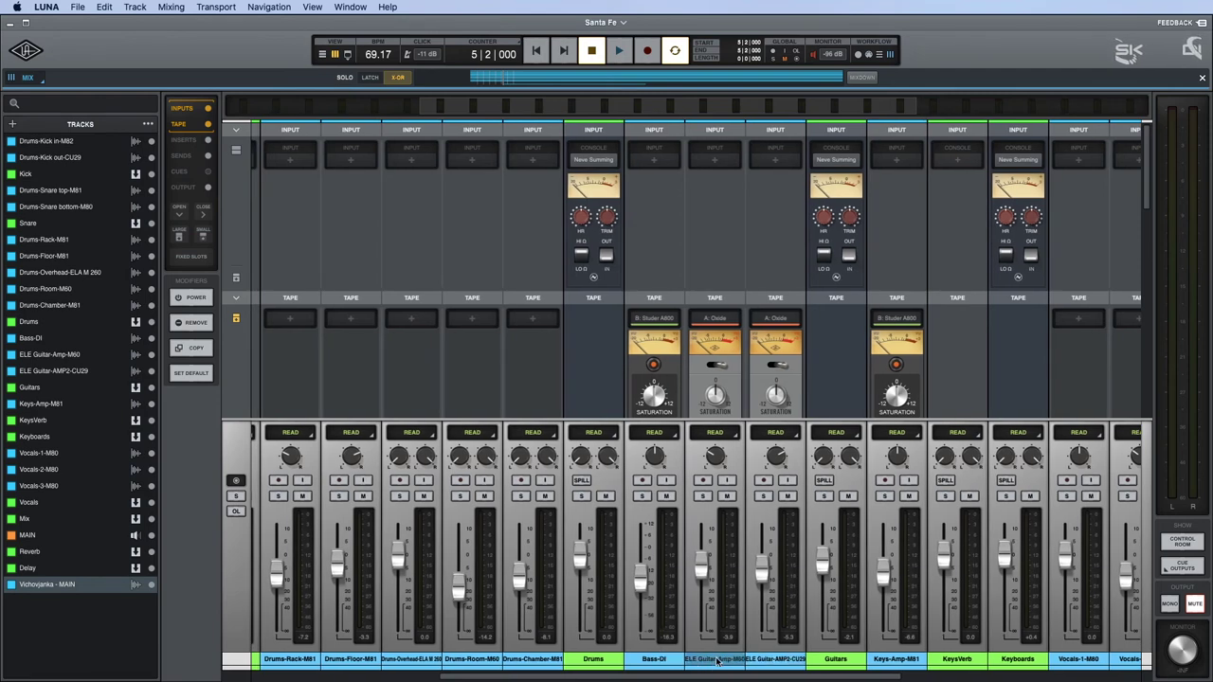
scroll(654, 396, "down", 3)
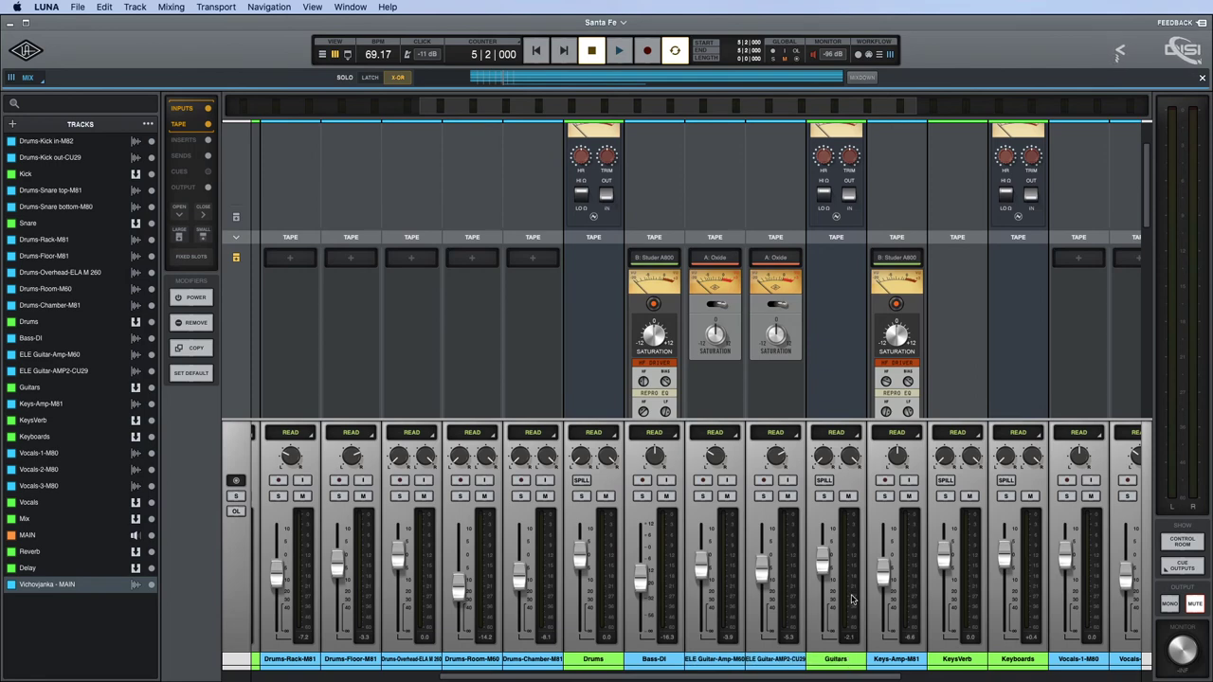
scroll(853, 588, "right", 5)
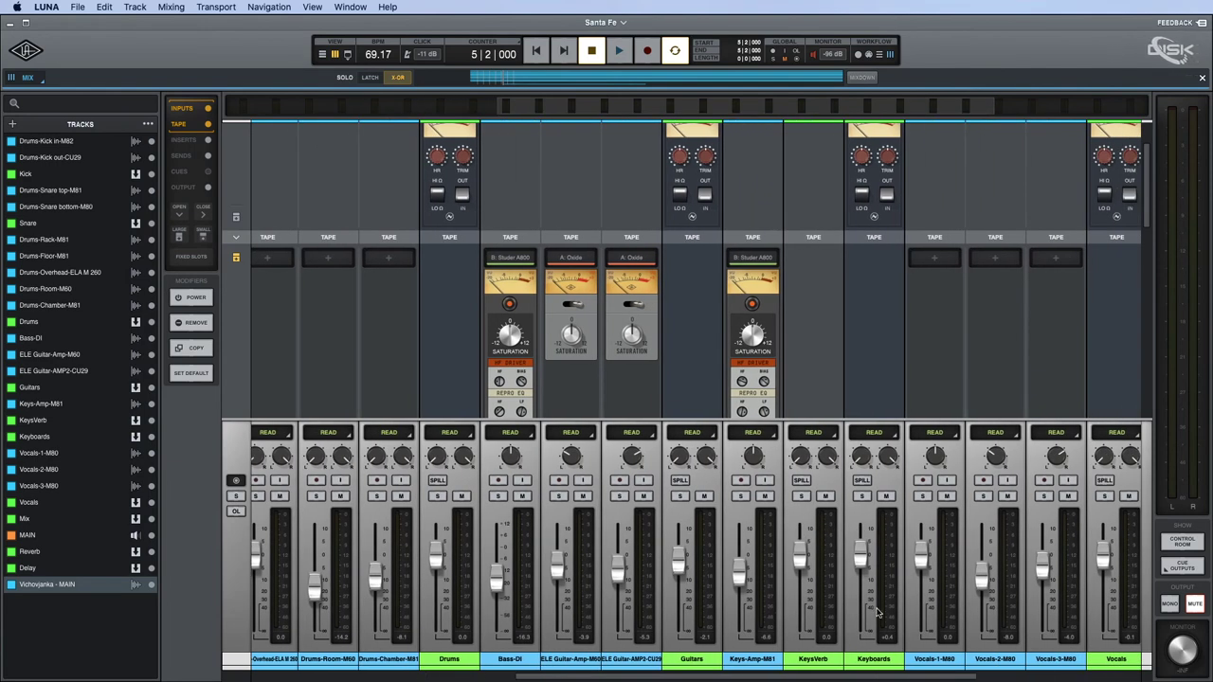
scroll(652, 269, "right", 6)
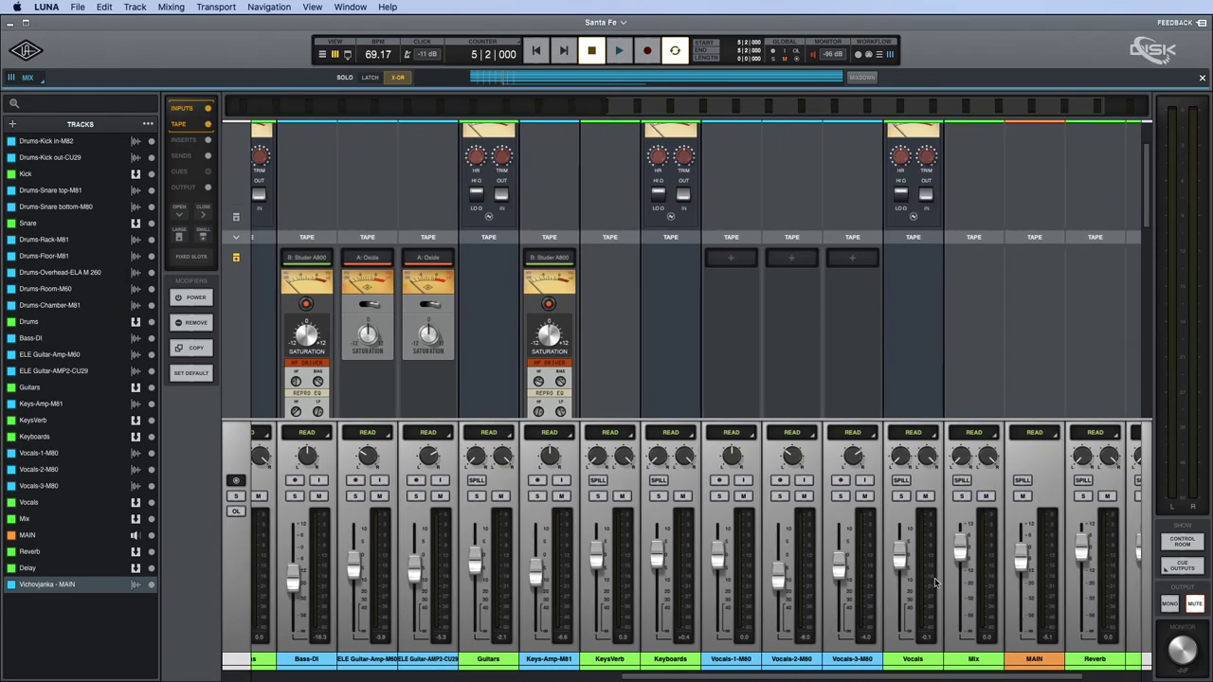
scroll(916, 540, "right", 3)
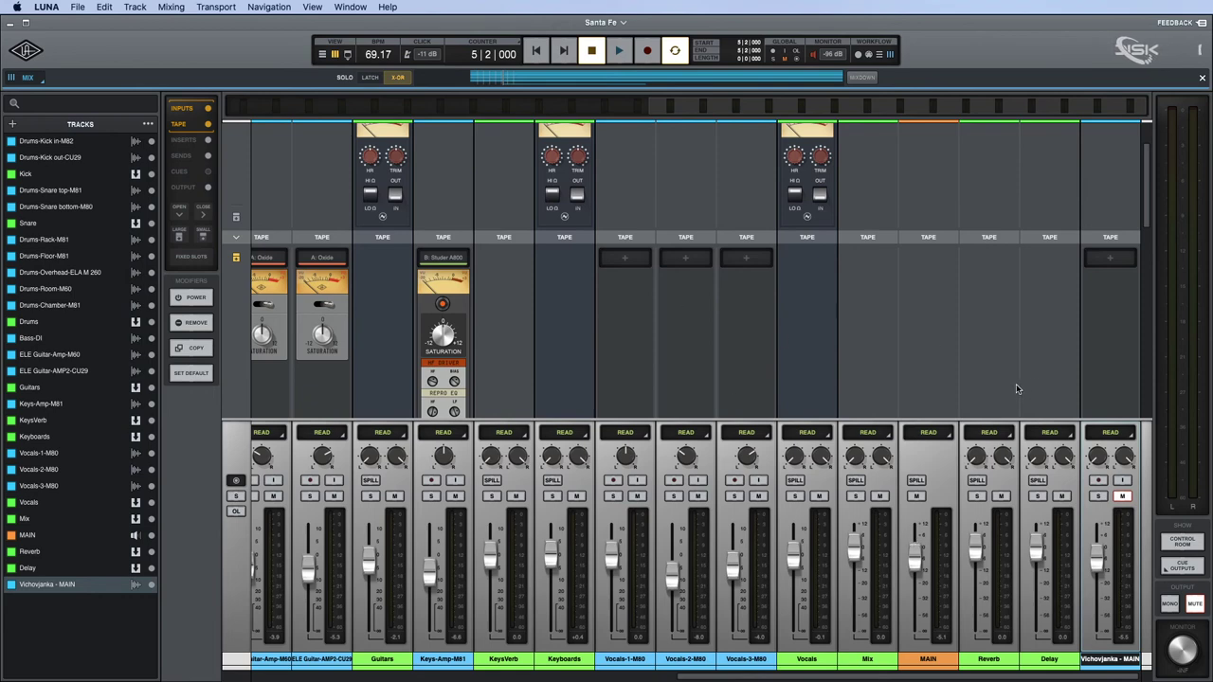
left_click(872, 660)
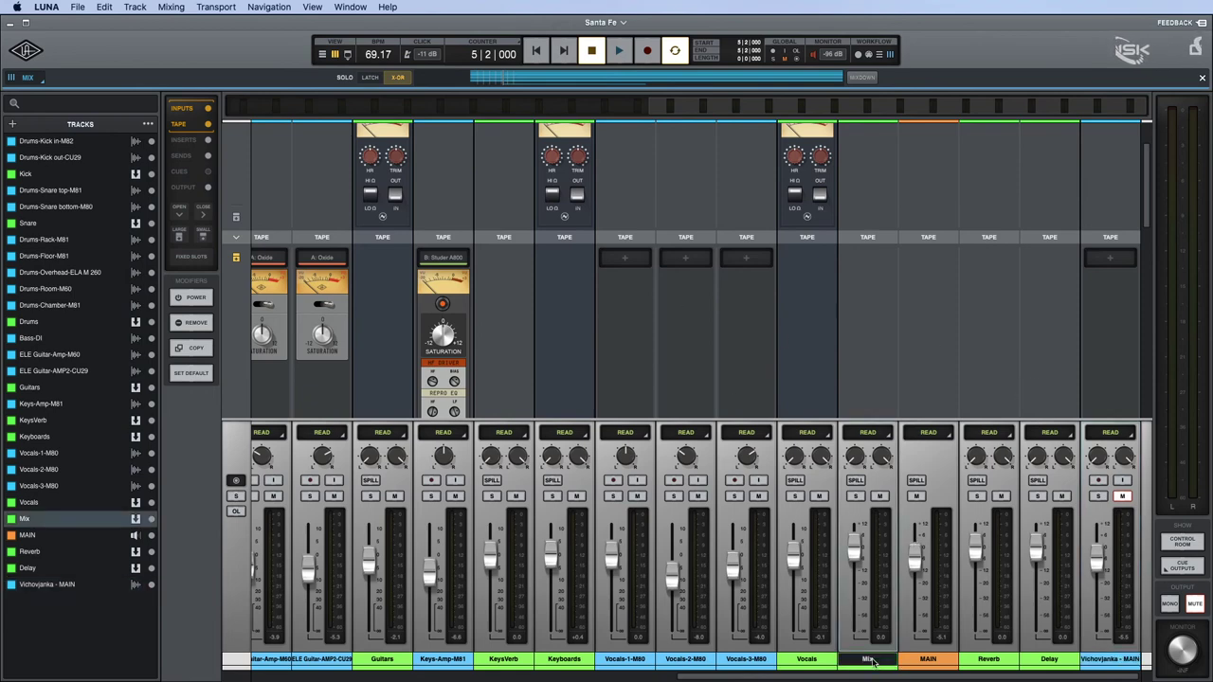
scroll(862, 237, "down", 10)
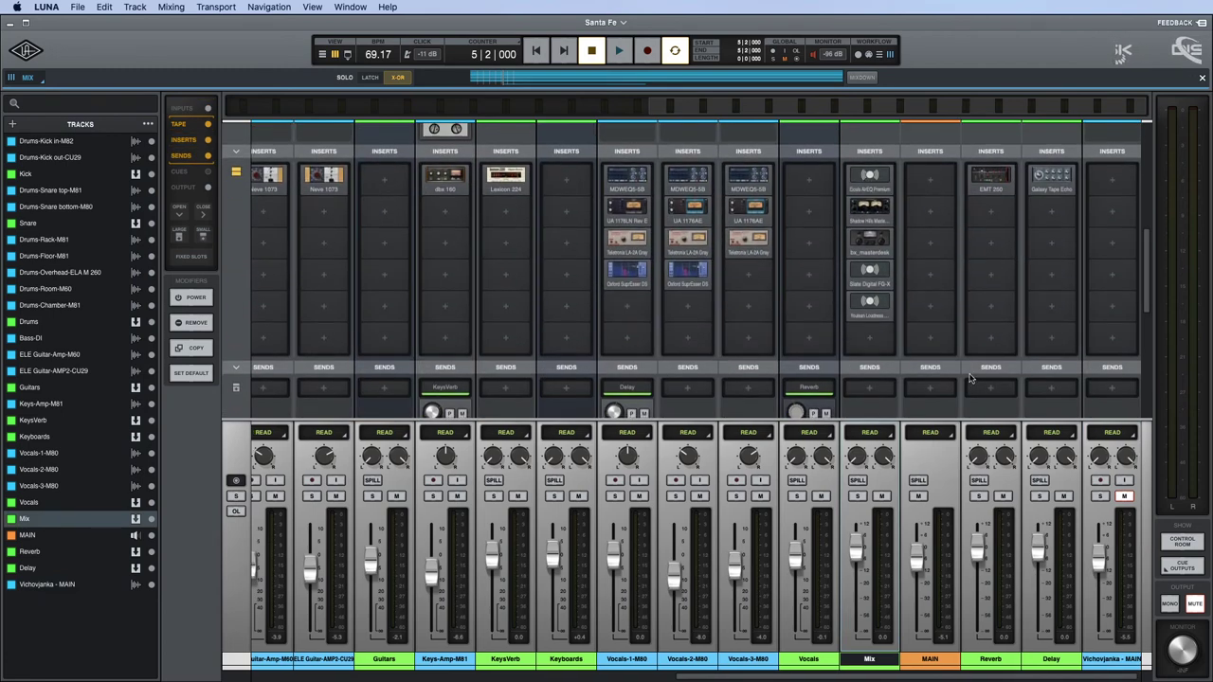
scroll(973, 374, "right", 1)
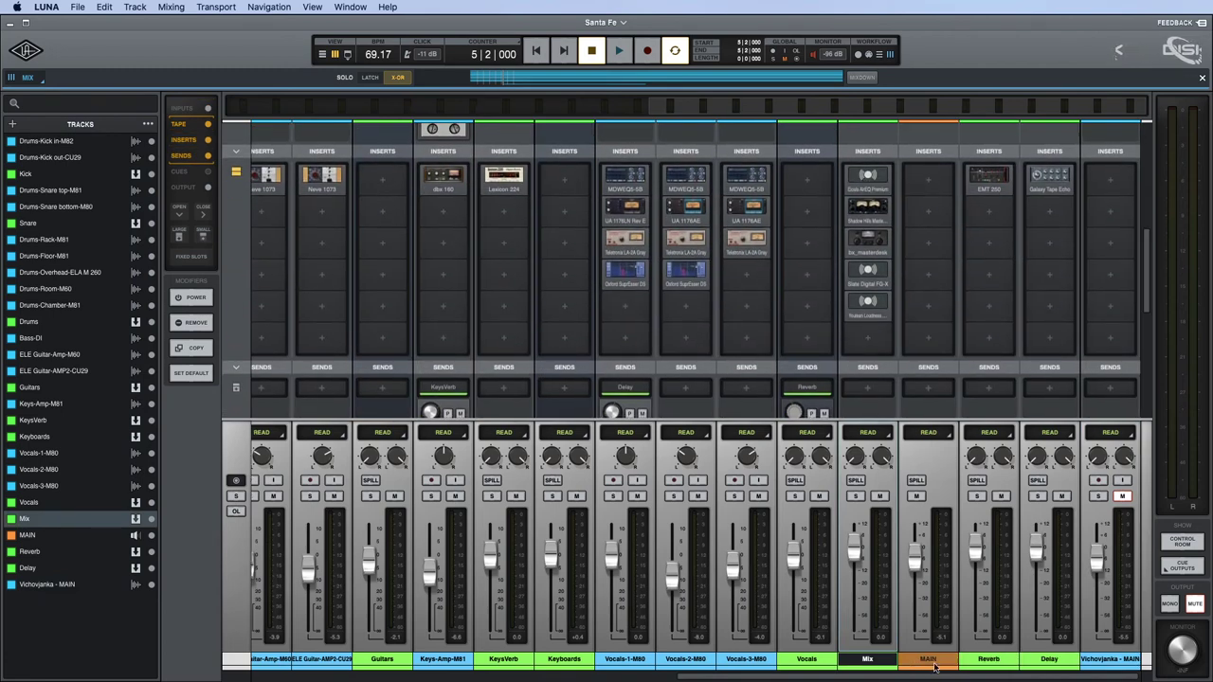
Lower MAIN's fader to about -11 dB while playing the mix, and stop playback.
left_click_drag(915, 573, 918, 582)
key("space")
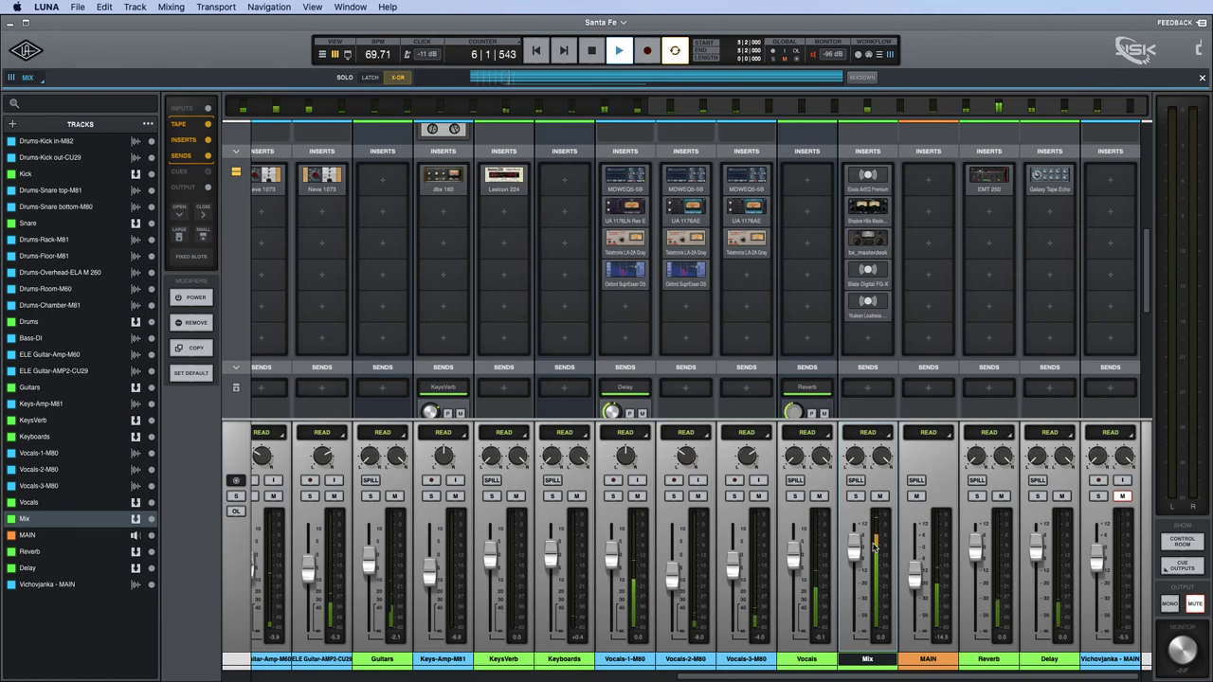
left_click_drag(917, 577, 917, 574)
key("space")
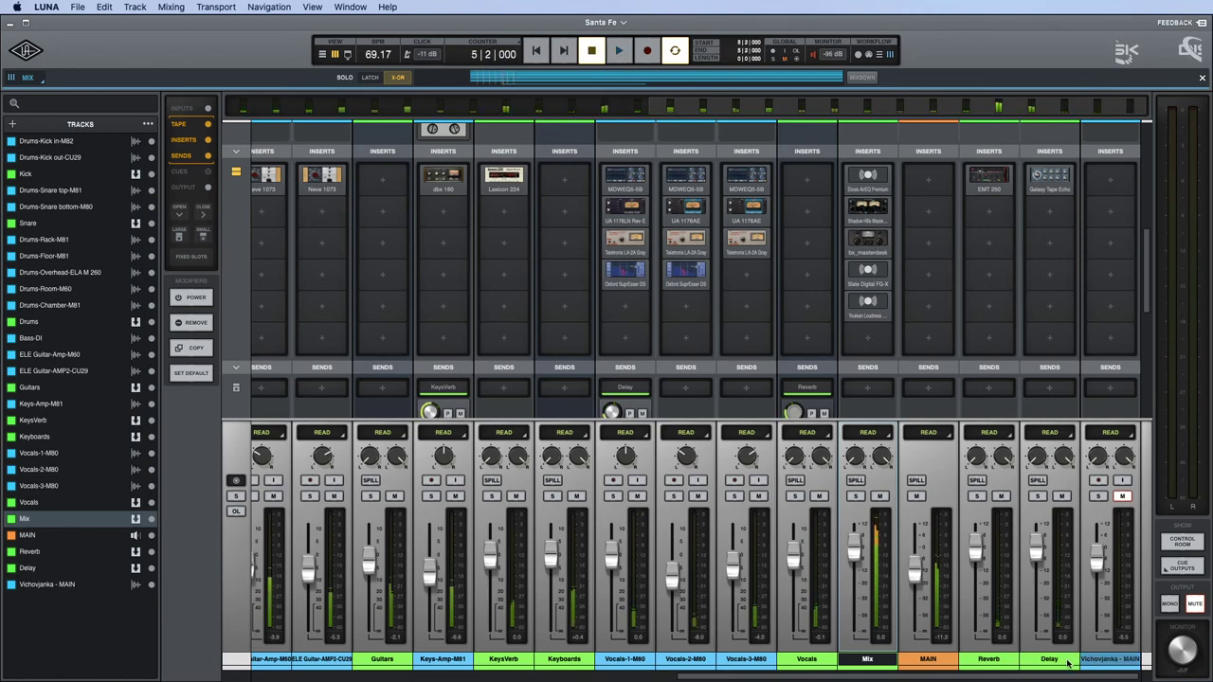
Delete the Vichovjanka - MAIN reference track and look over the remaining channels' tape, inserts, sends and outputs.
left_click(1115, 662)
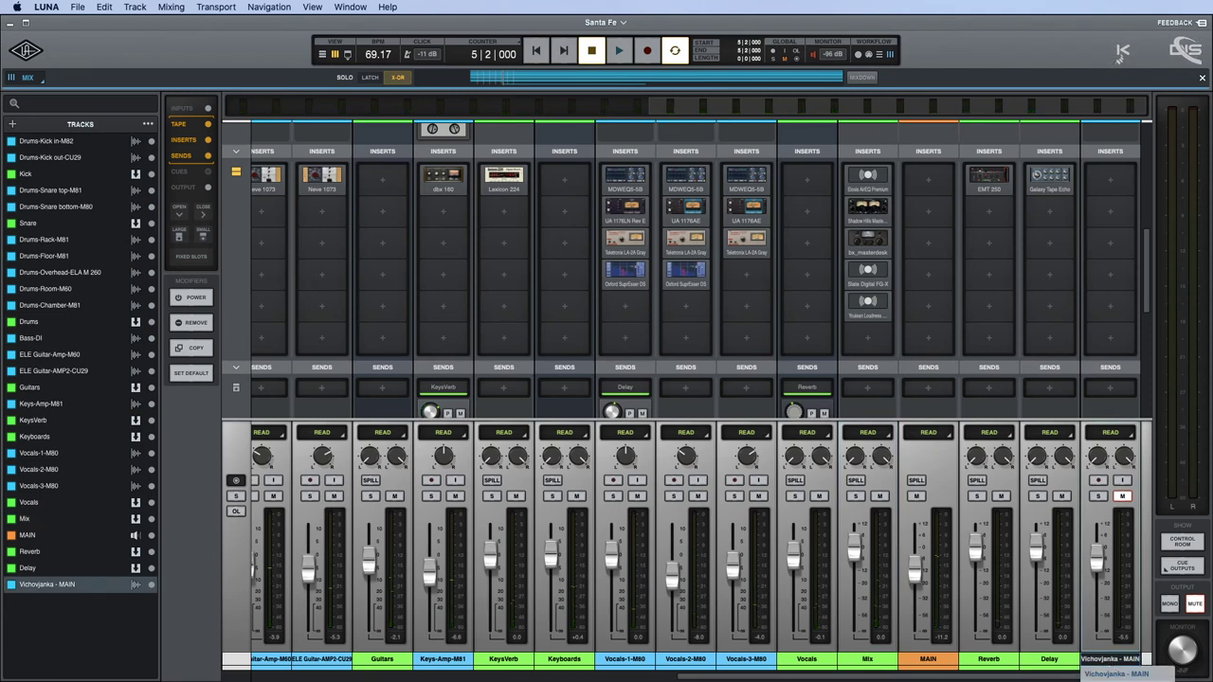
key("super+BackSpace")
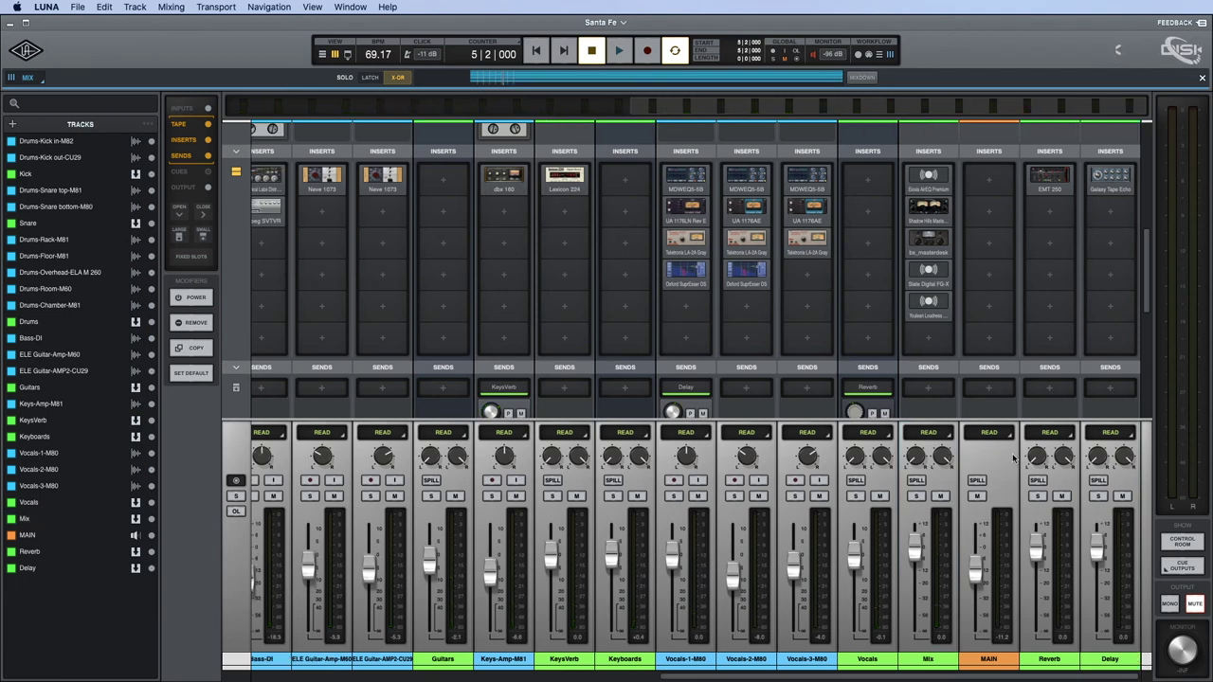
scroll(882, 321, "up", 3)
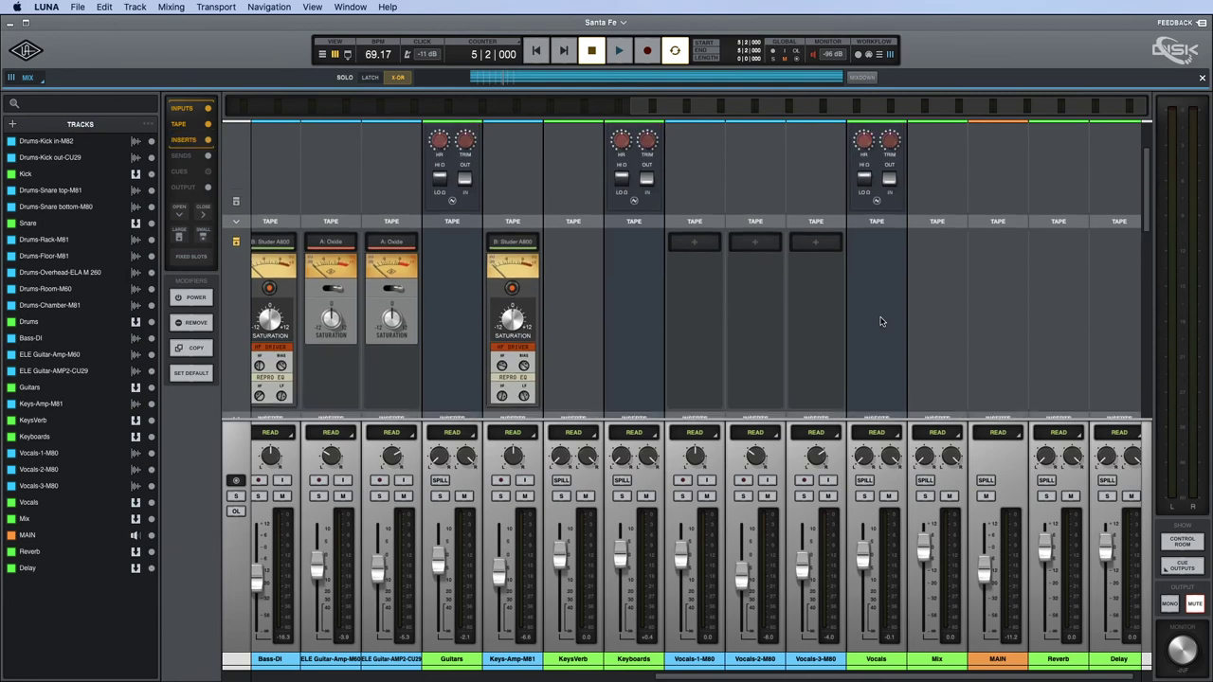
scroll(881, 322, "down", 6)
scroll(883, 324, "down", 2)
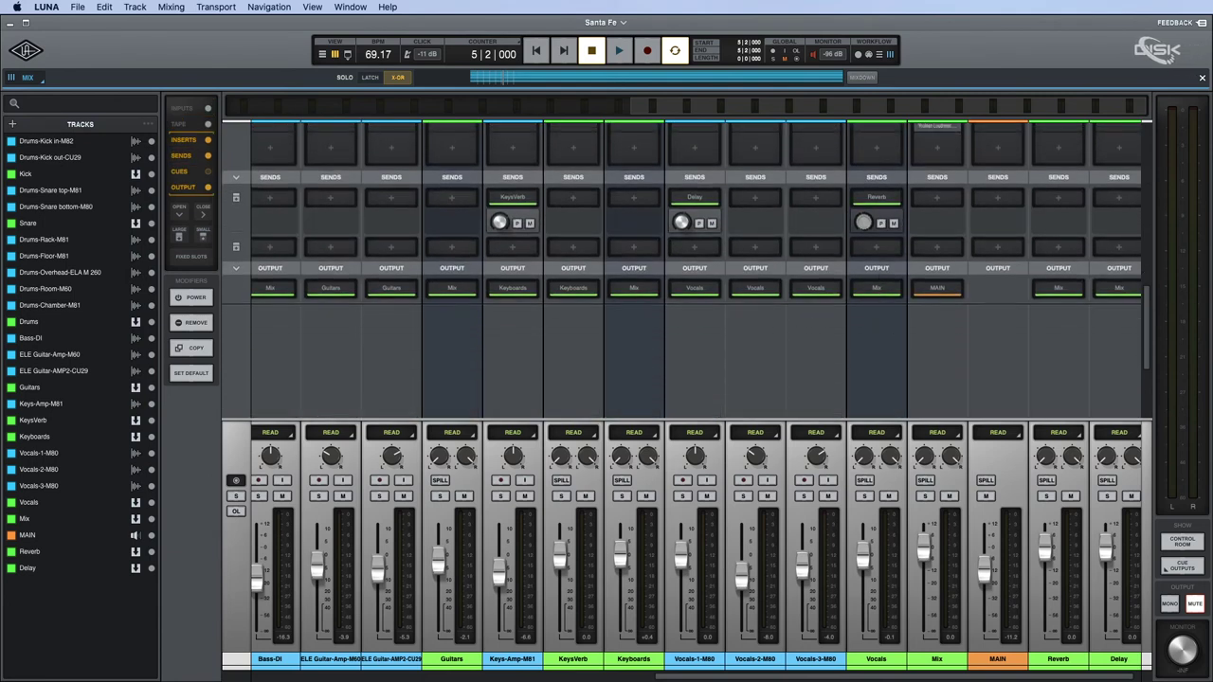
scroll(755, 303, "up", 12)
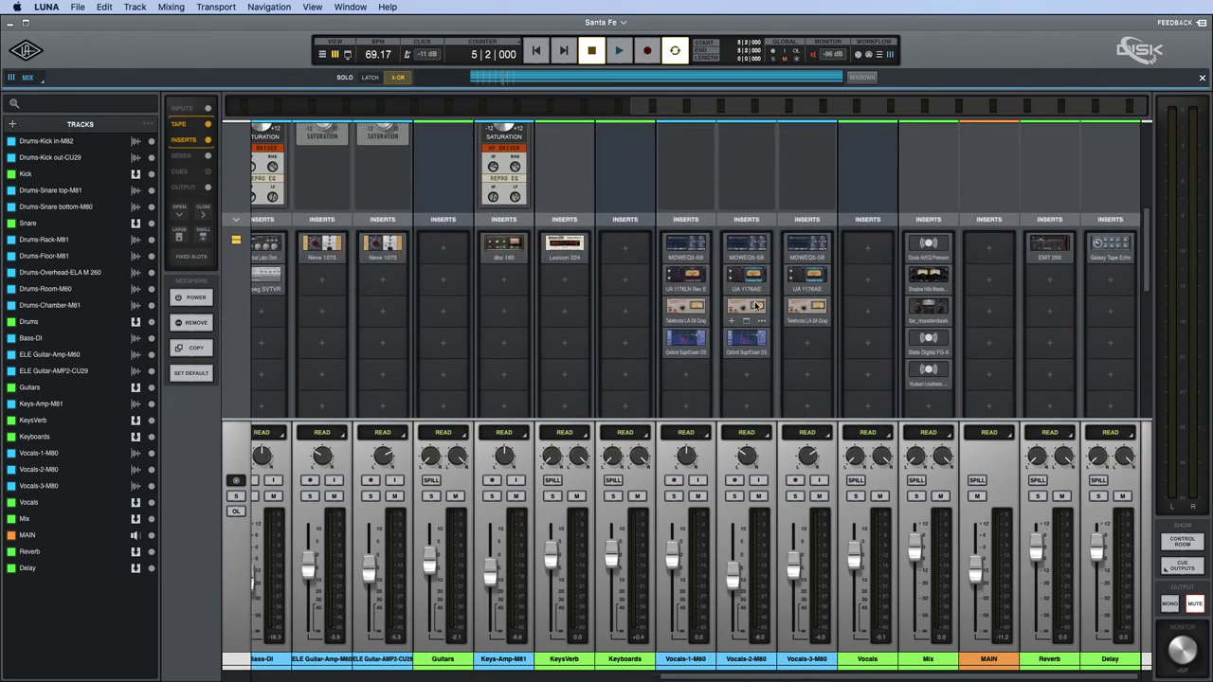
Switch to the timeline and briefly play the song from just before the first clips begin.
key("super+equal")
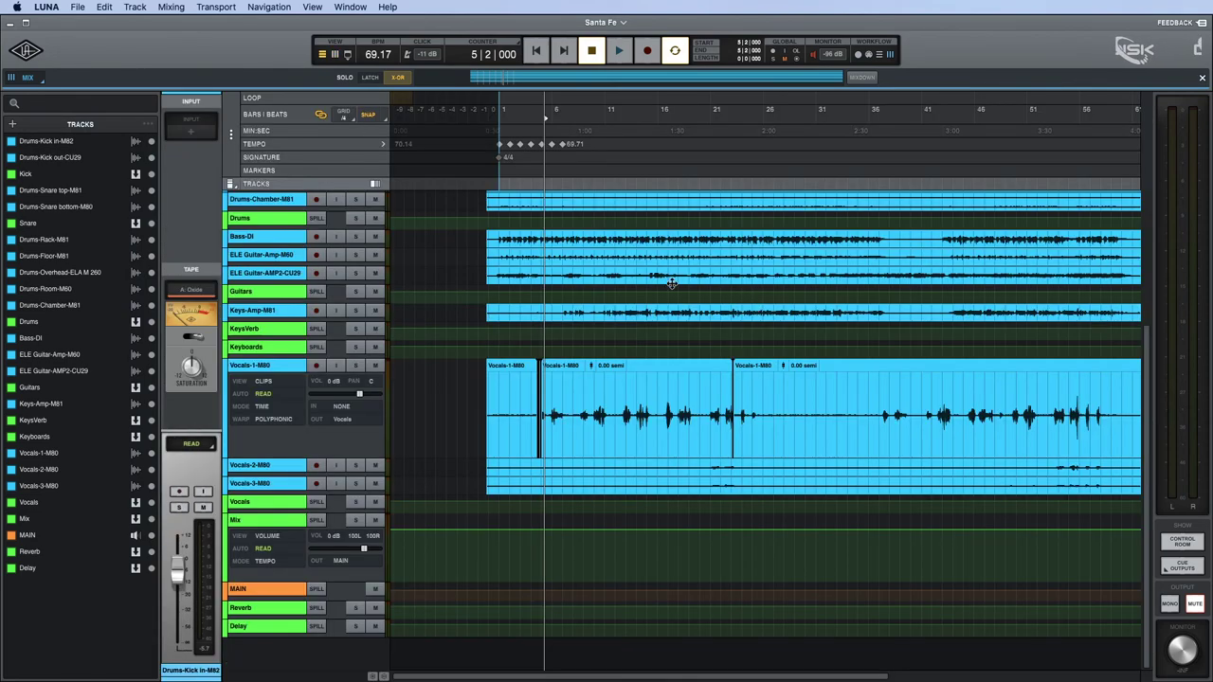
scroll(638, 258, "up", 5)
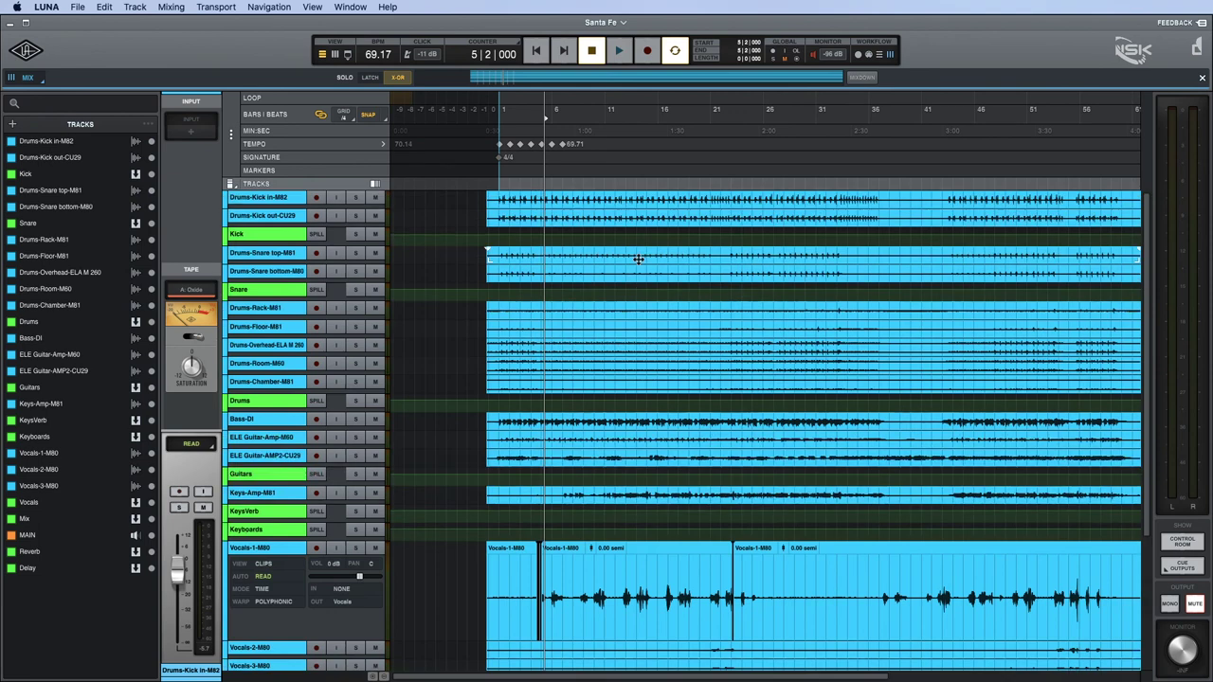
left_click(482, 320)
key("space")
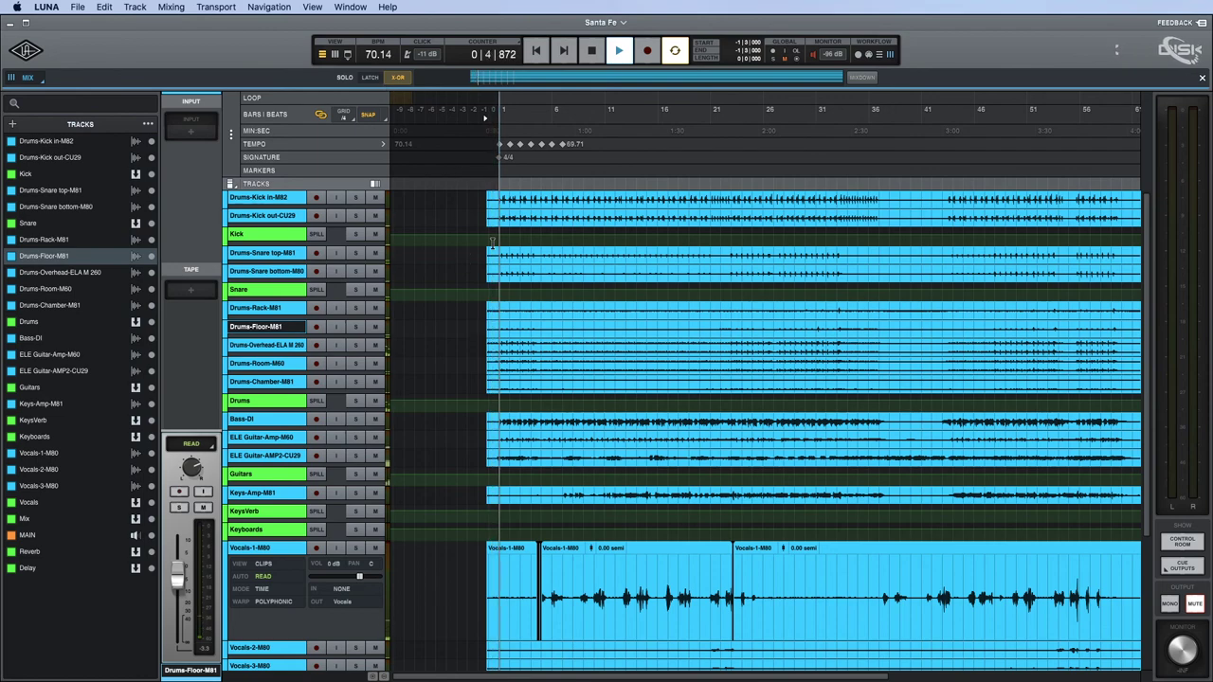
key("space")
Set the height of all tracks to Medium (Default) in the timeline.
left_click(229, 183)
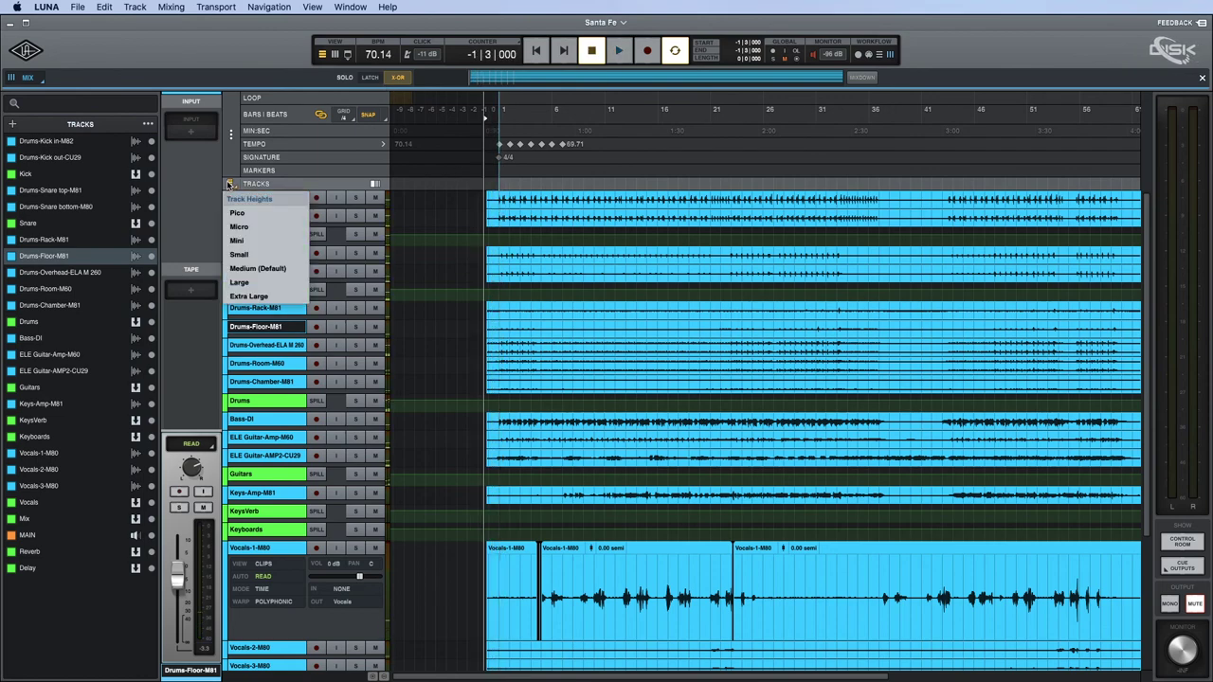
left_click(257, 269)
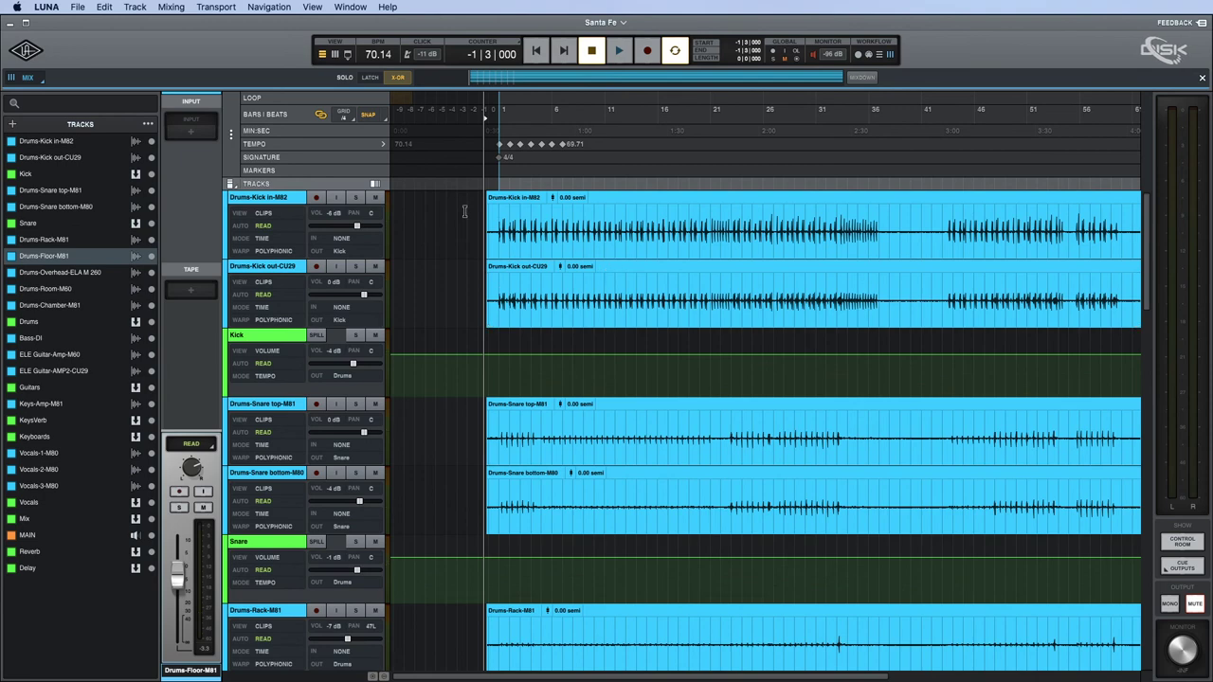
scroll(530, 237, "up", 5)
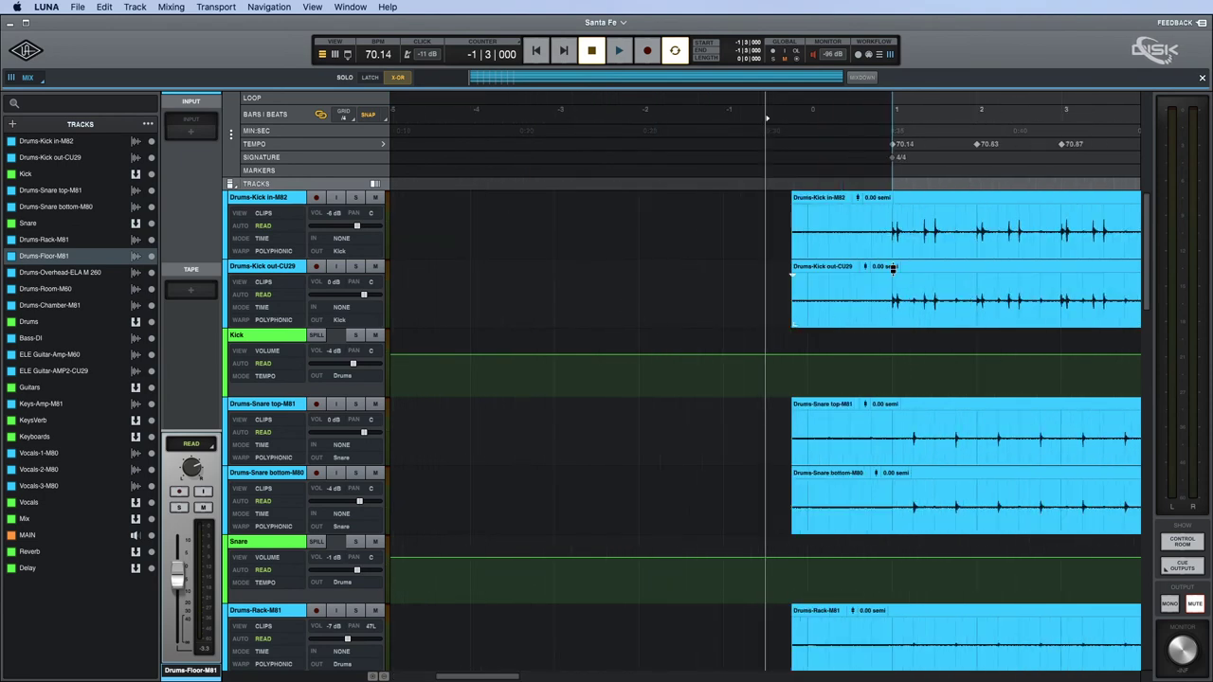
Delete the lead-in ending just before bar 1 from all drum clips, Drums-Kick in through Drums-Chamber.
left_click_drag(781, 213, 829, 557)
left_click_drag(838, 626, 870, 664)
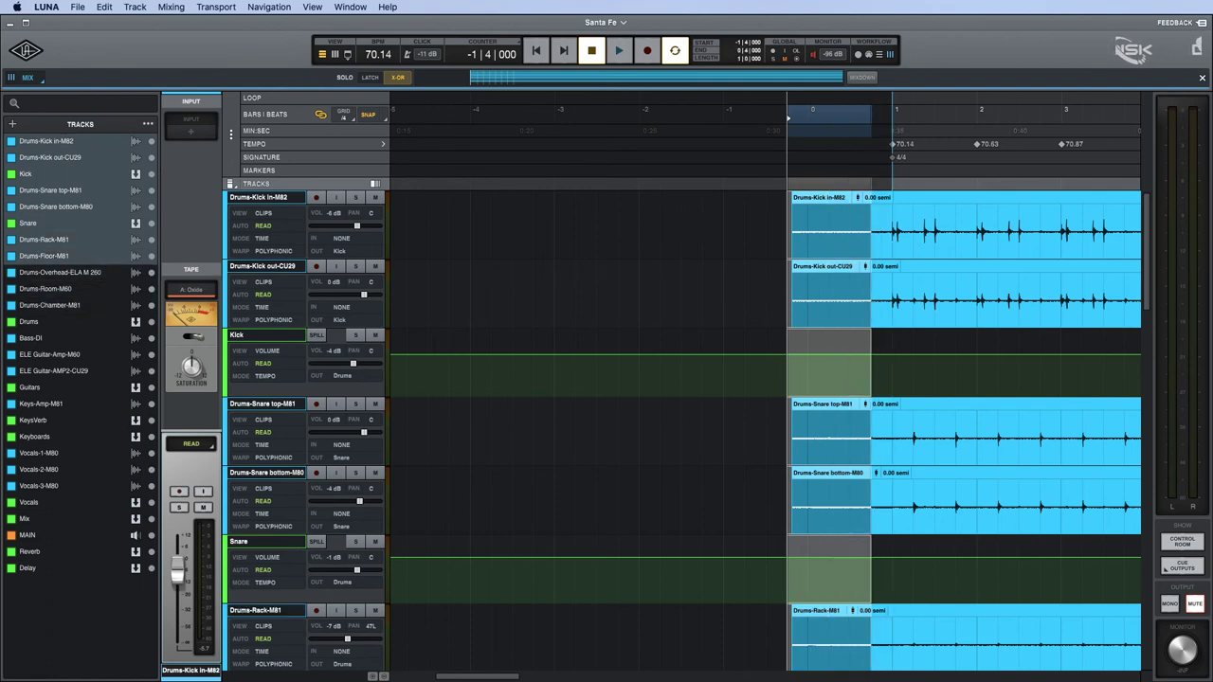
key("Delete")
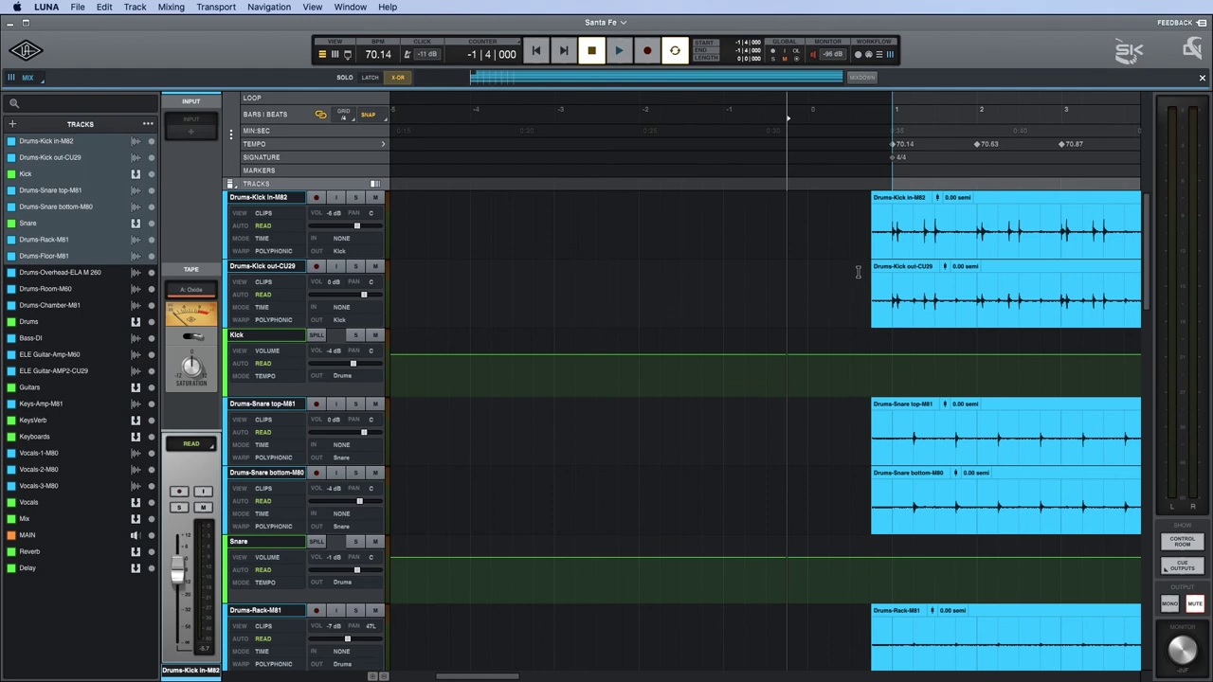
scroll(790, 295, "down", 10)
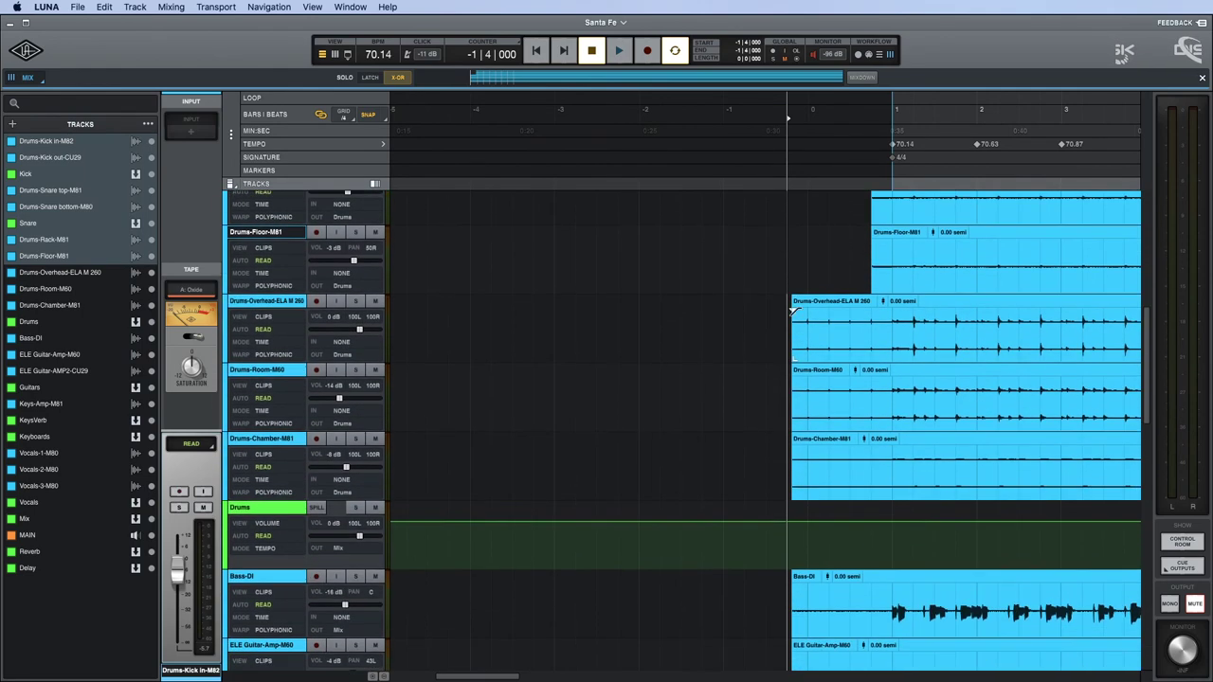
left_click_drag(788, 297, 880, 528)
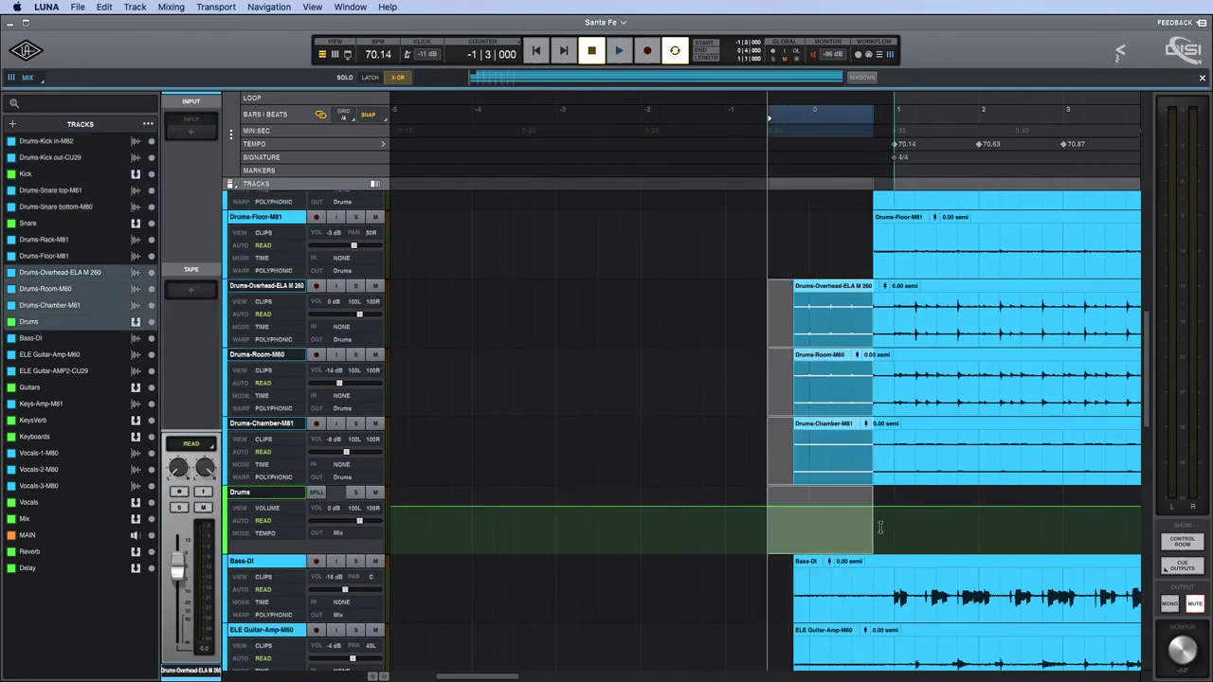
key("Delete")
Delete the lead-in ending just before bar 1 from the bass, guitar, keys and vocal clips, Bass-DI through Vocals-3.
scroll(834, 531, "down", 6)
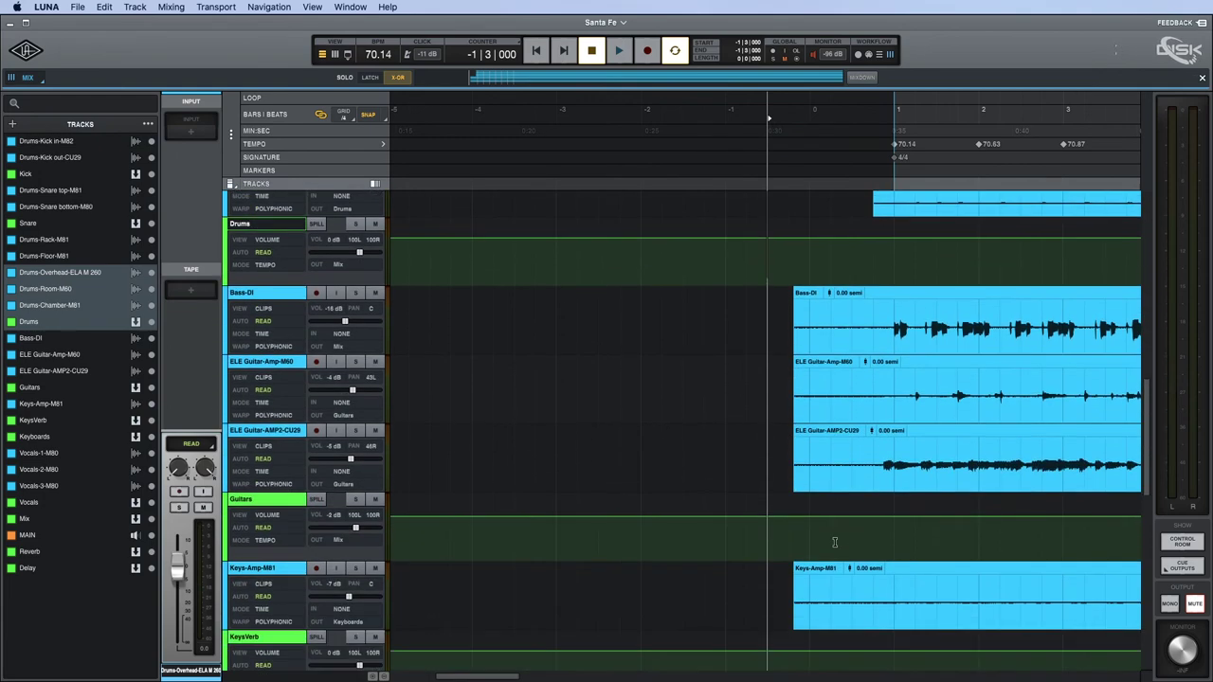
left_click_drag(769, 263, 879, 585)
key("Delete")
scroll(786, 503, "down", 6)
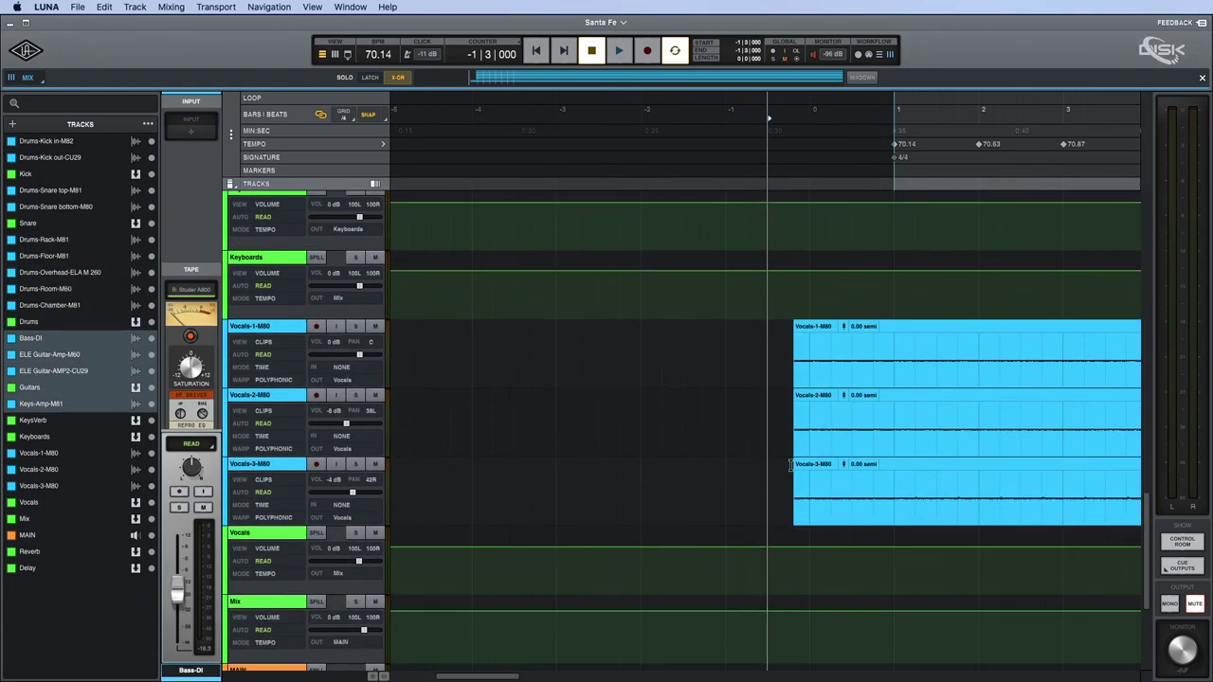
left_click_drag(789, 345, 872, 502)
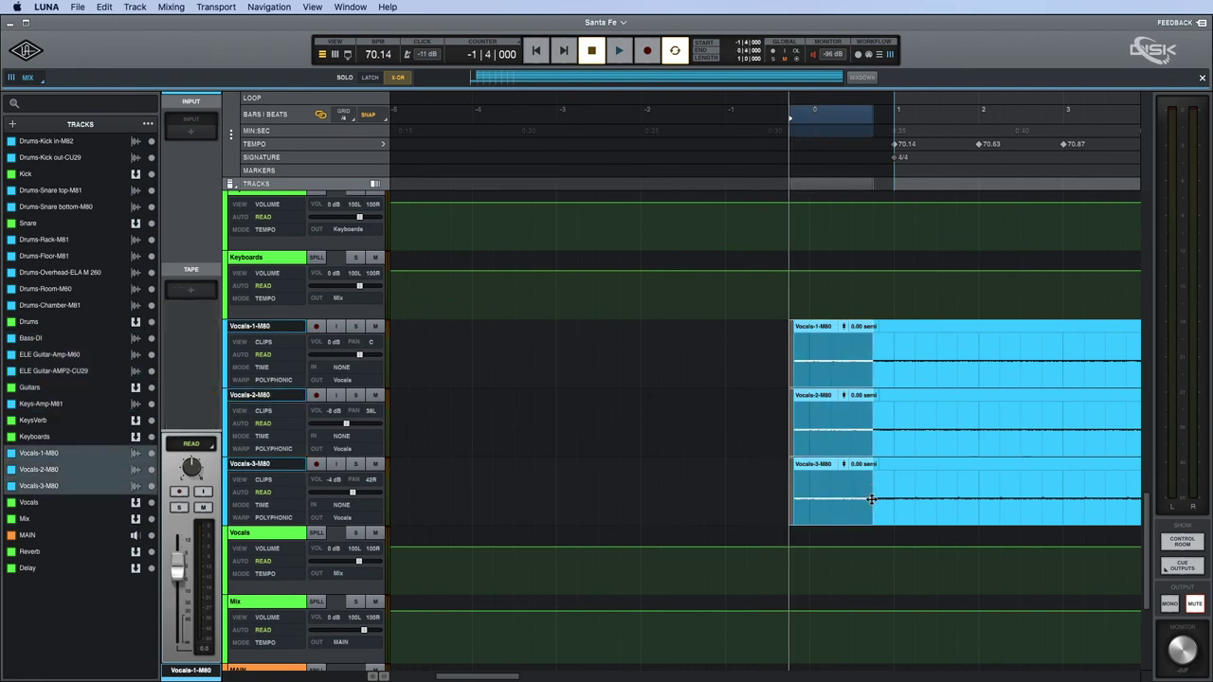
key("Delete")
Select the clips on all tracks and add a short fade-in from their start at 0|4|000 to bar 1.
scroll(820, 480, "up", 15)
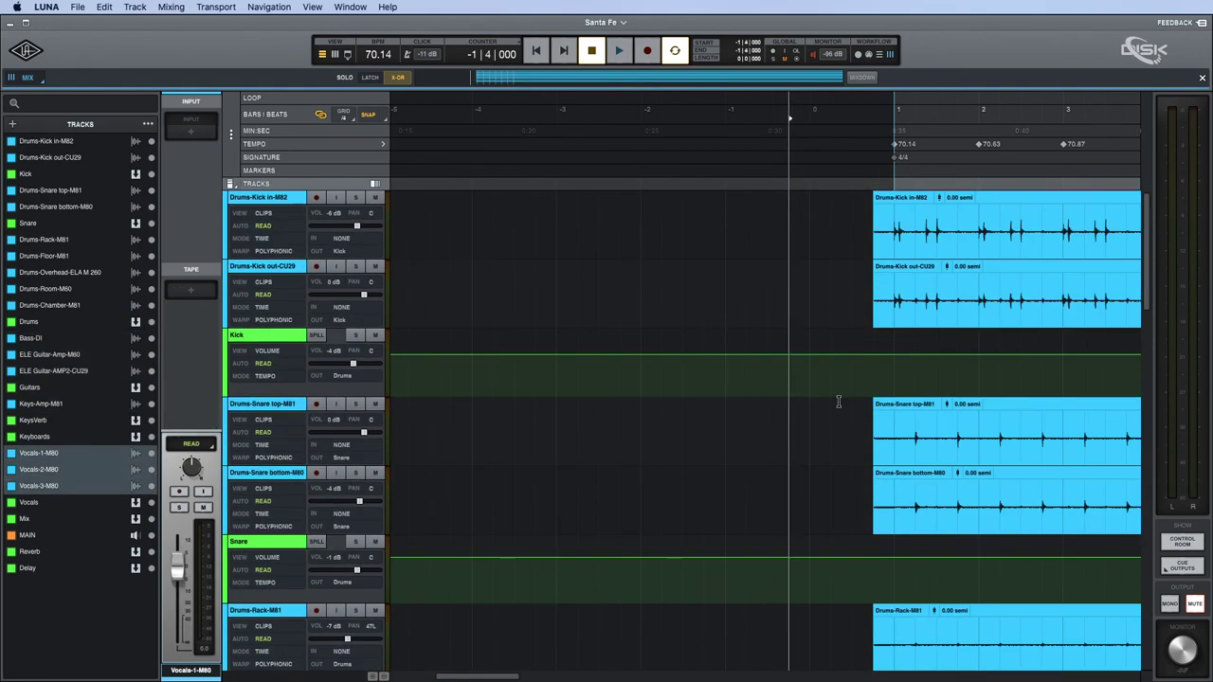
left_click(280, 199)
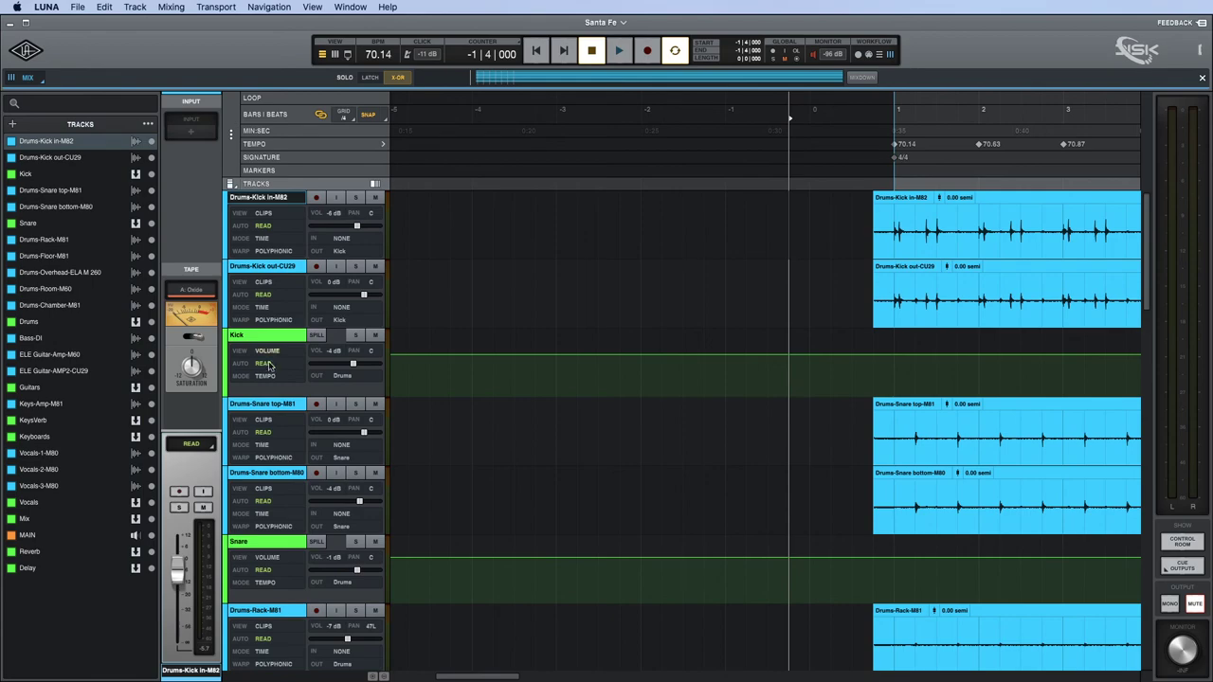
scroll(270, 375, "down", 7)
scroll(269, 376, "down", 8)
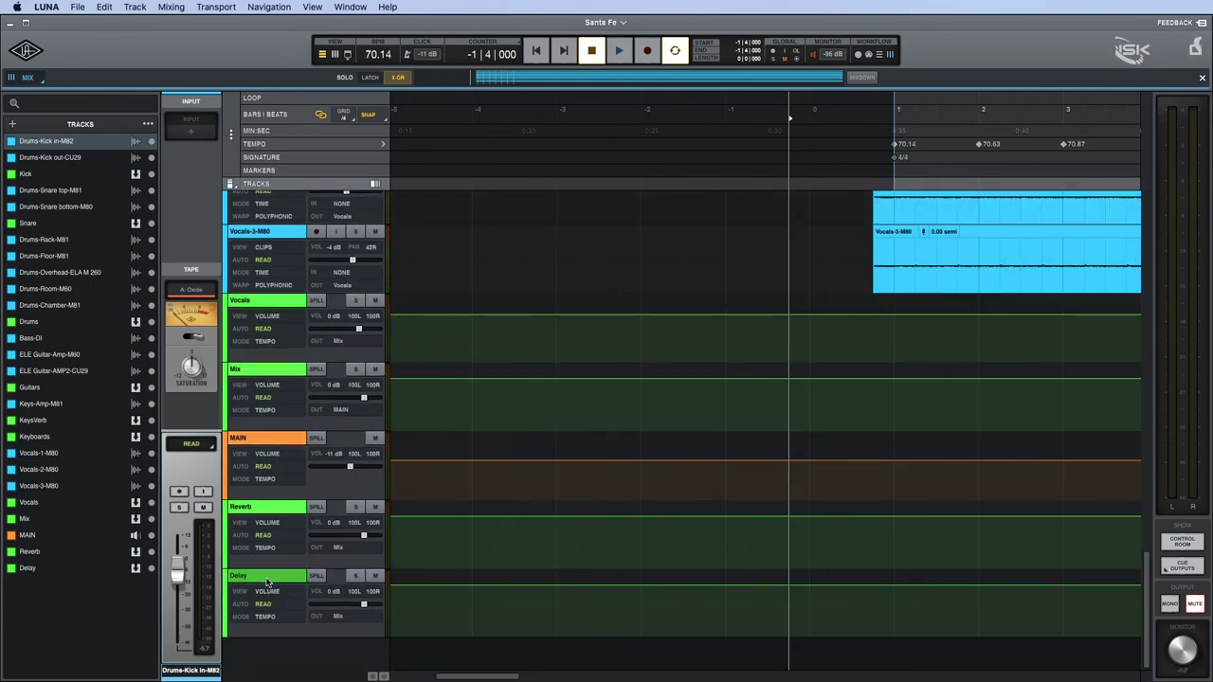
key("super+a")
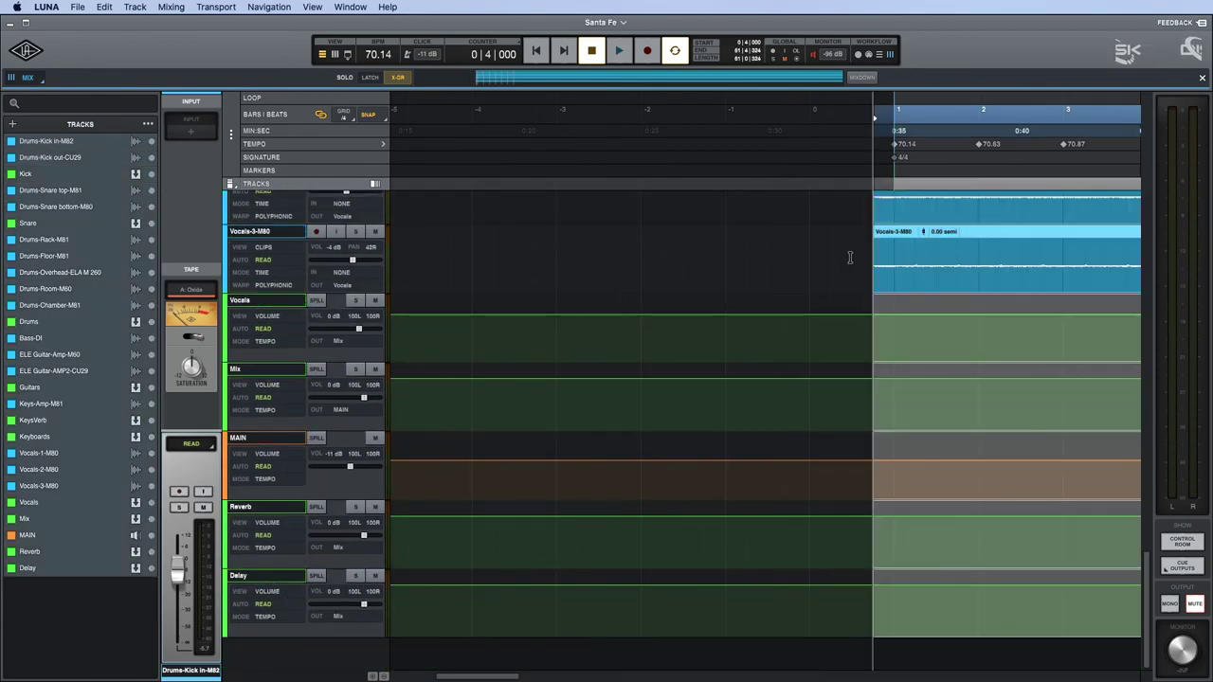
scroll(850, 258, "up", 14)
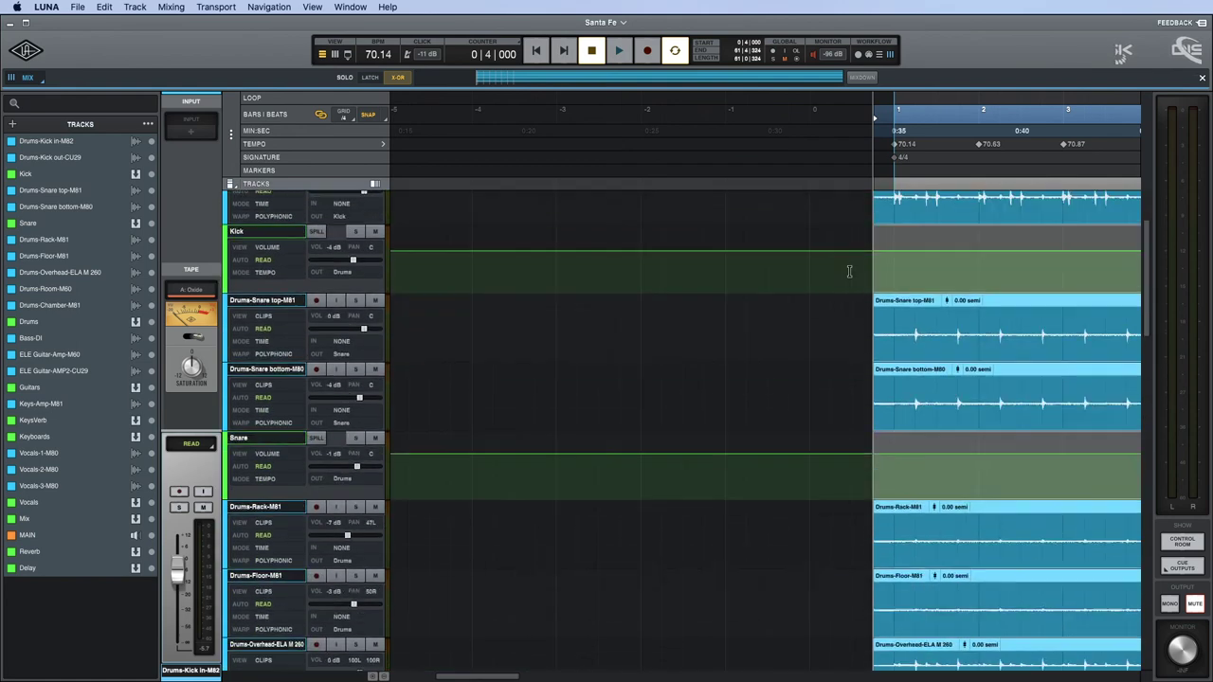
scroll(849, 272, "up", 2)
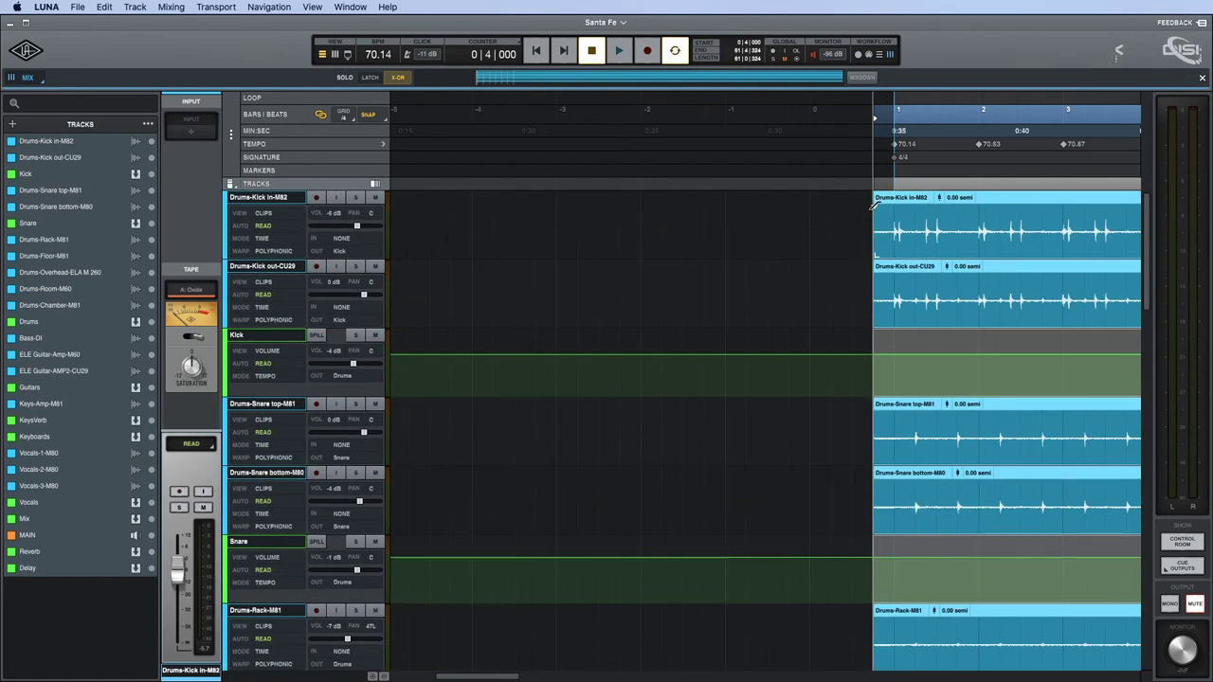
left_click(873, 203)
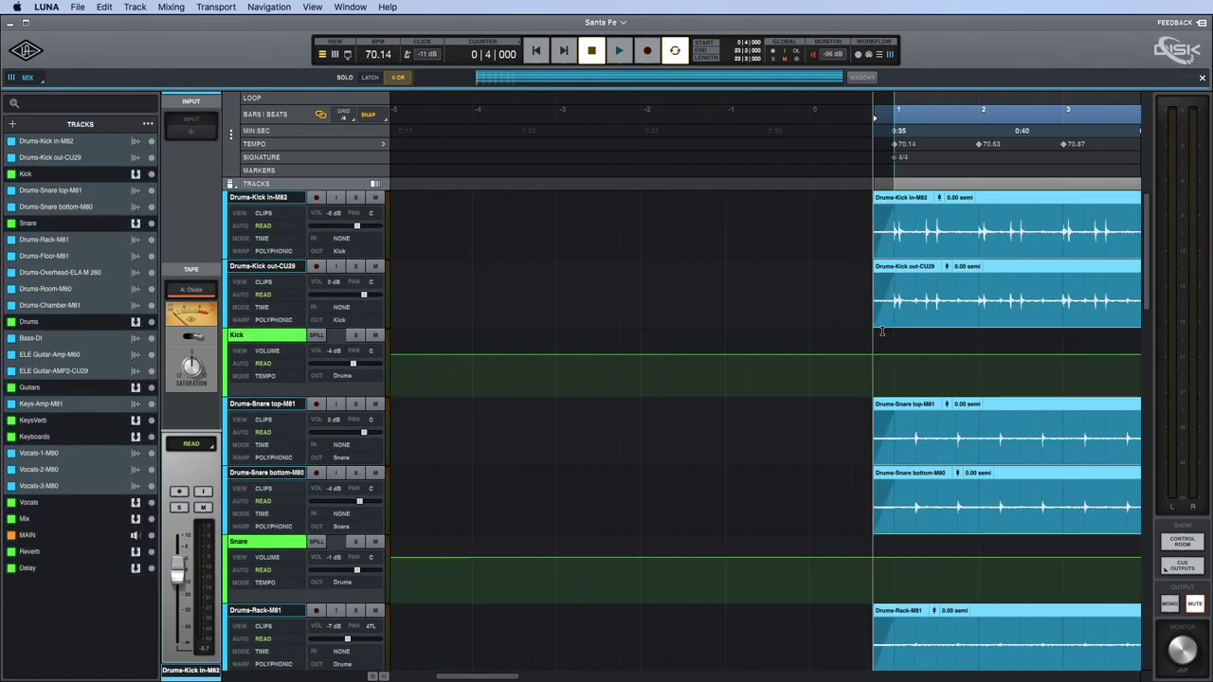
Go to the end of the song and play it from bar 59 to hear how the recording ends.
scroll(881, 330, "right", 10)
left_click(872, 280)
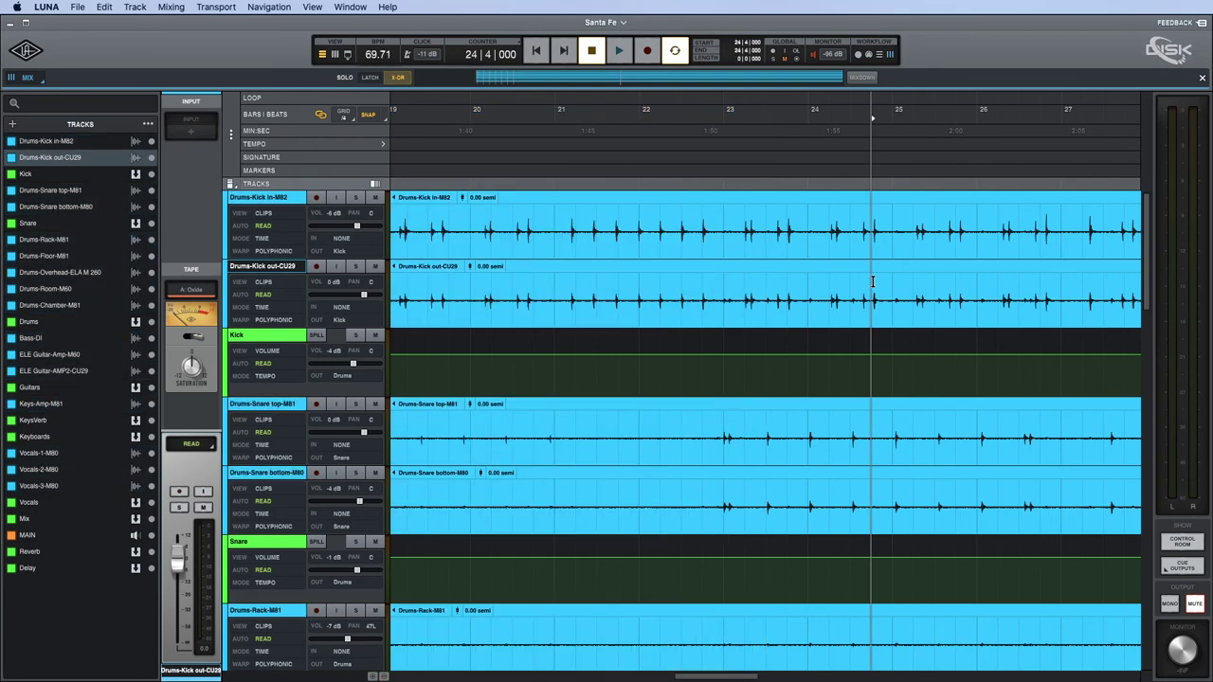
left_click(939, 271)
scroll(939, 270, "right", 20)
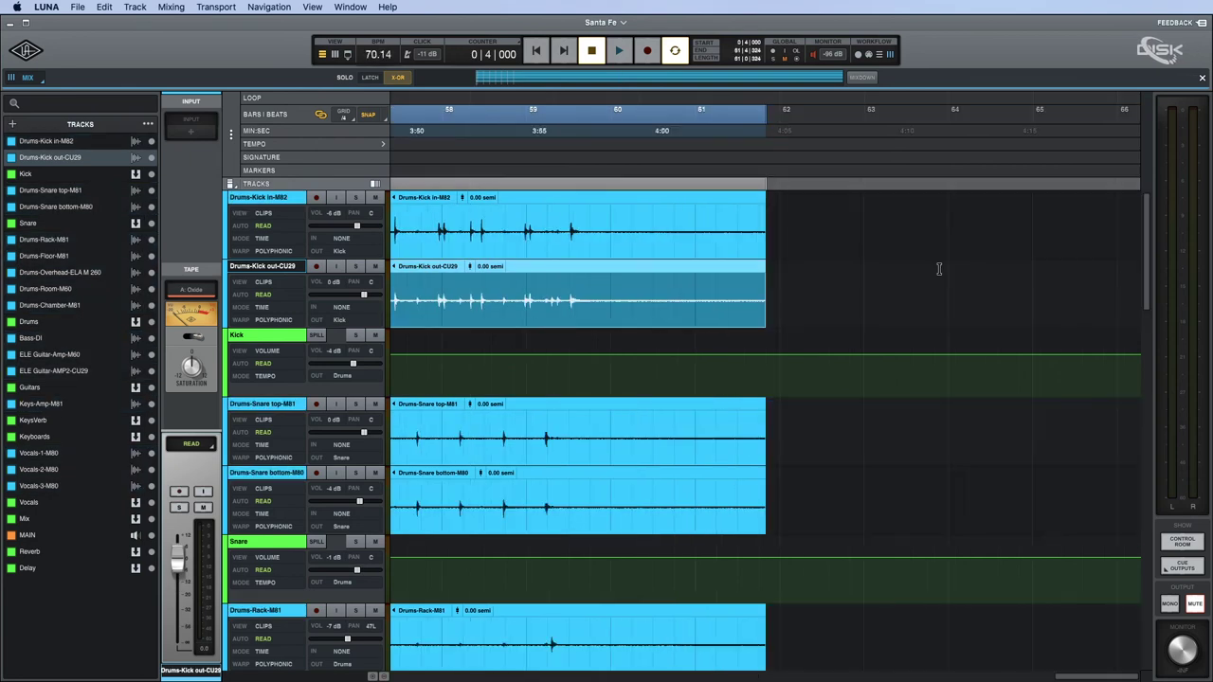
left_click(537, 306)
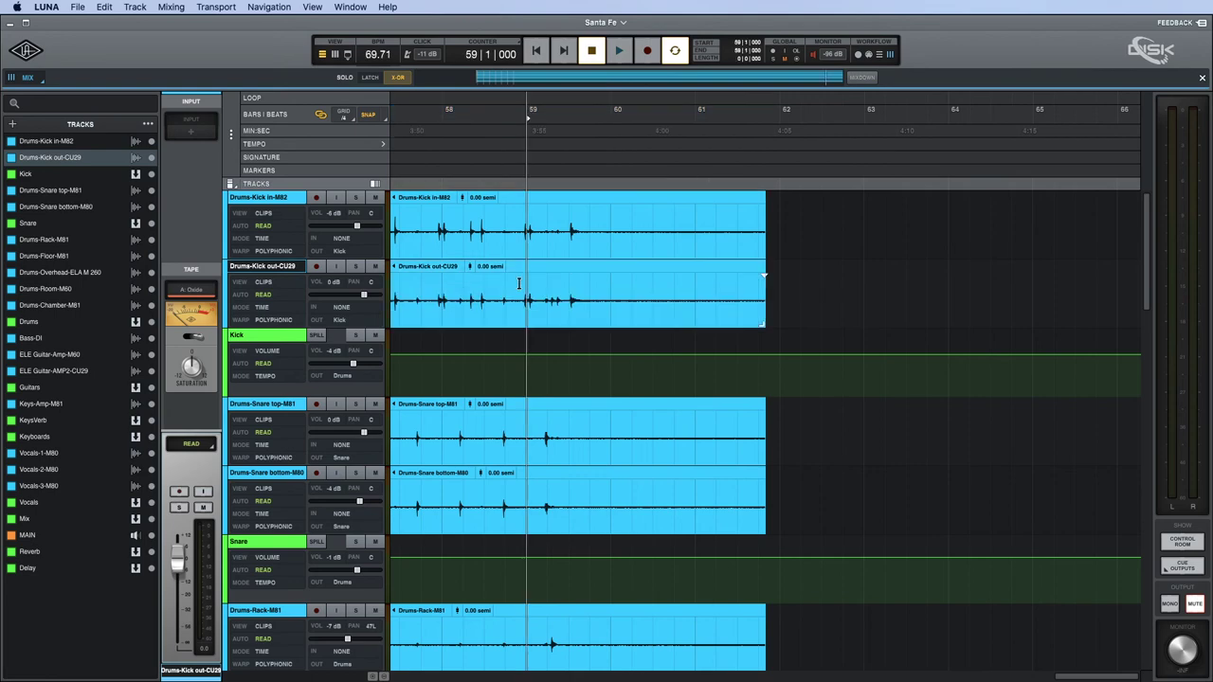
key("space")
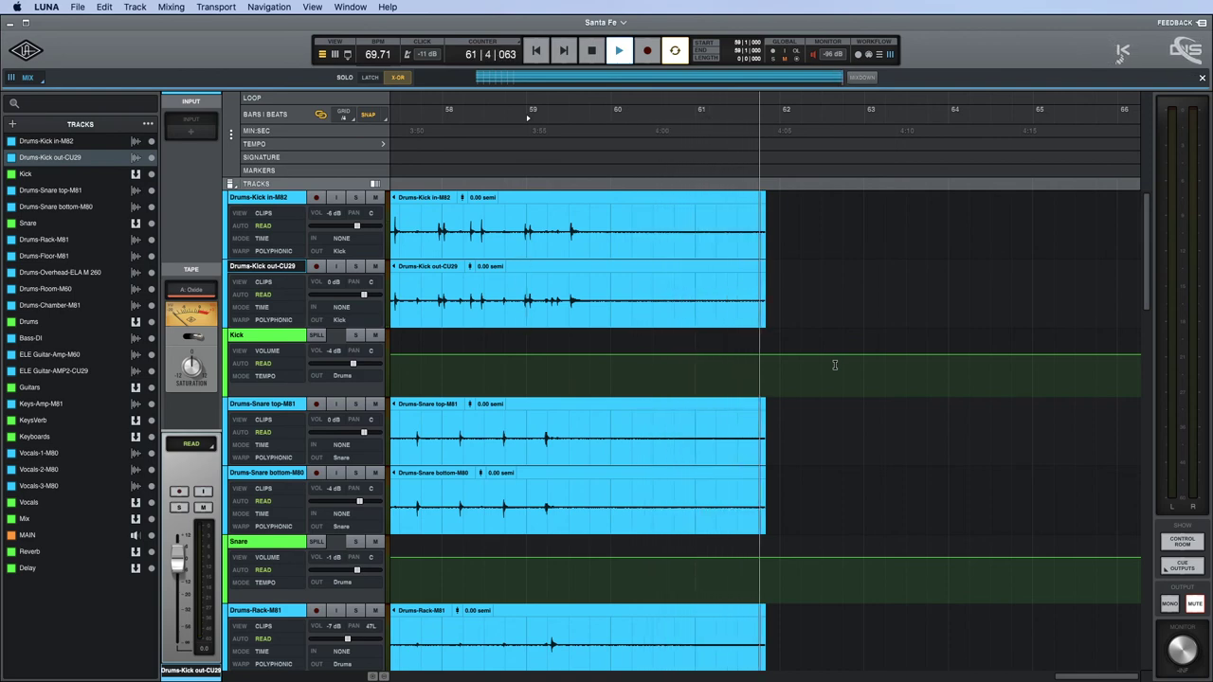
key("space")
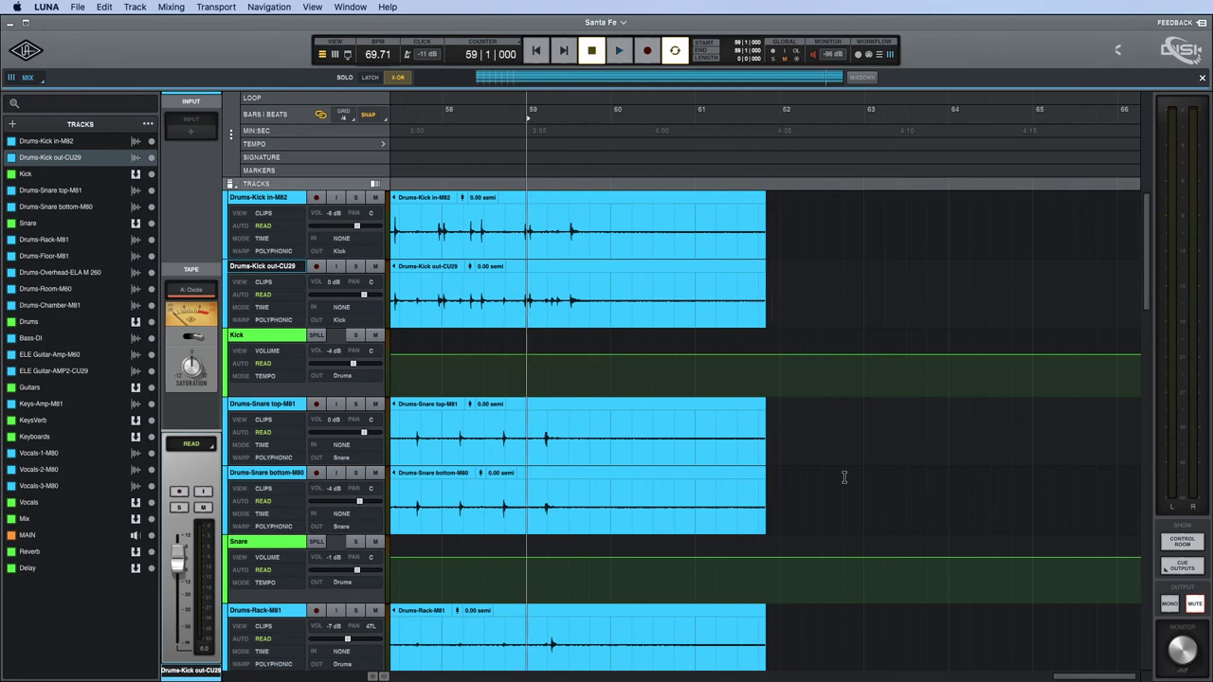
Select the clips on all tracks and add a curved fade-out from bar 60 to the clips' end.
left_click(845, 480)
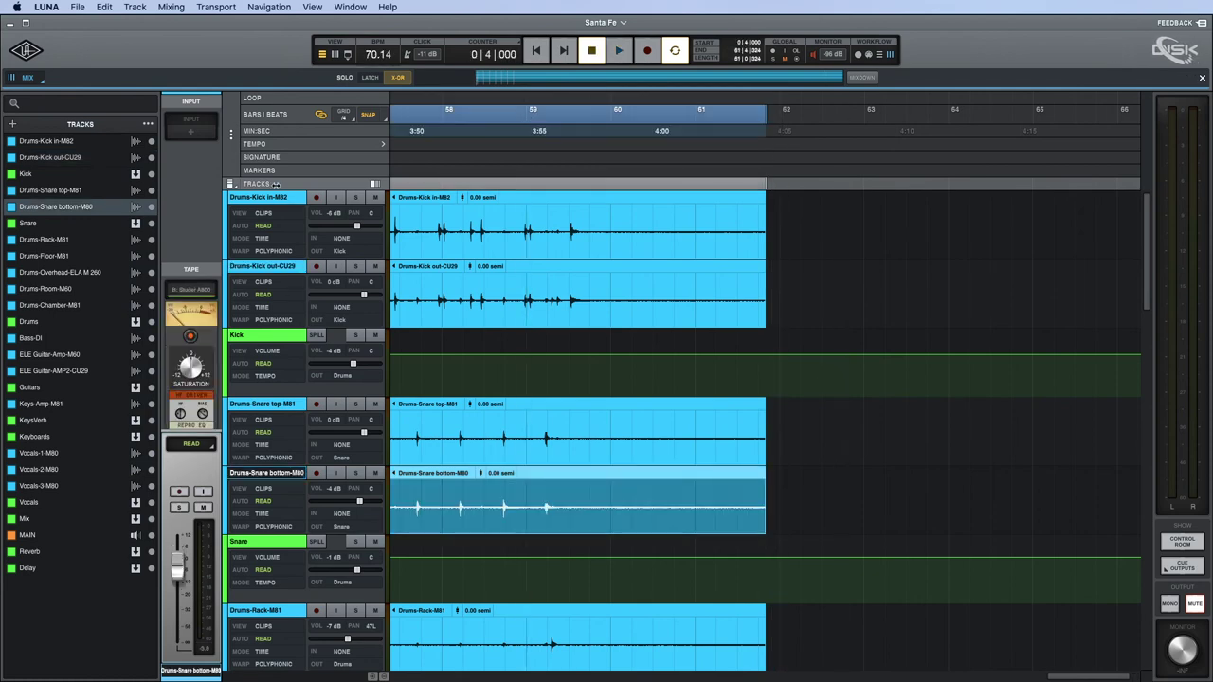
left_click(270, 198)
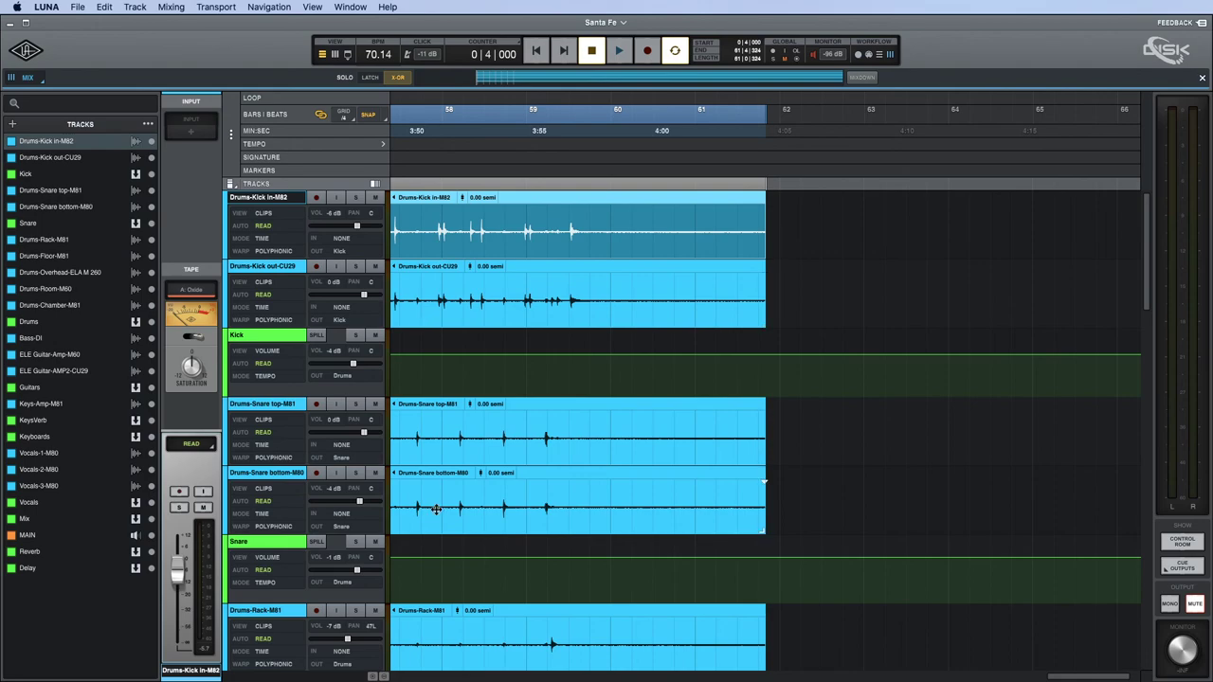
scroll(252, 336, "down", 15)
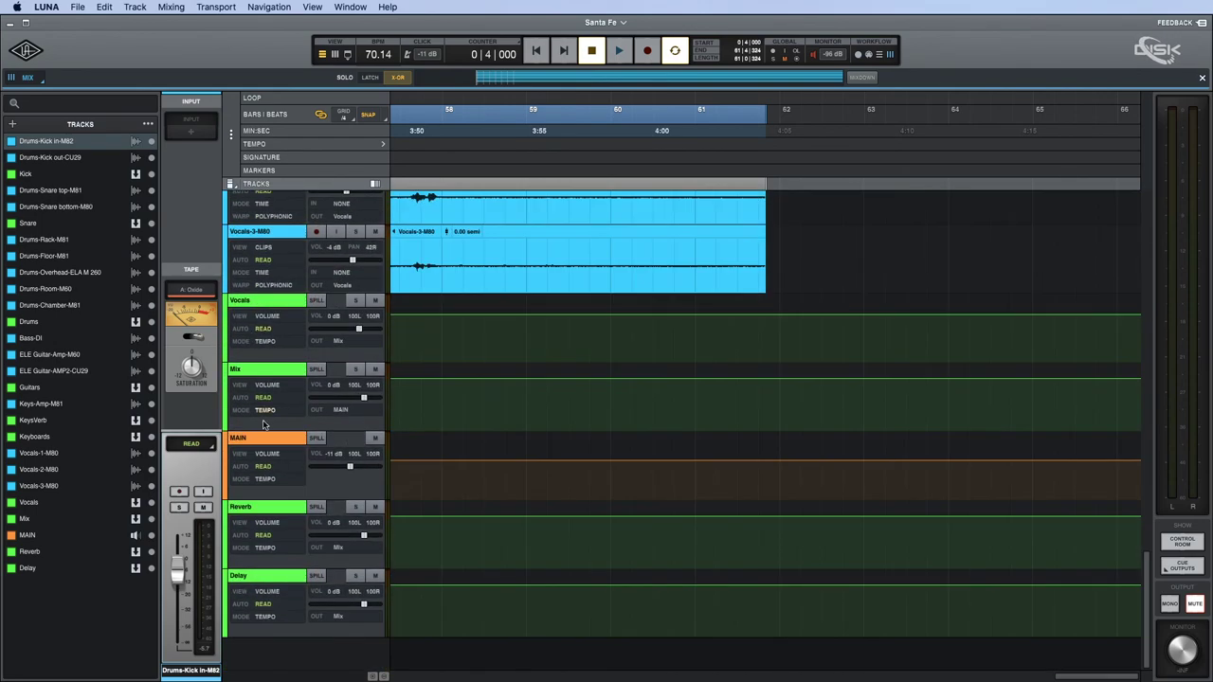
left_click(274, 578, "shift")
scroll(898, 273, "up", 15)
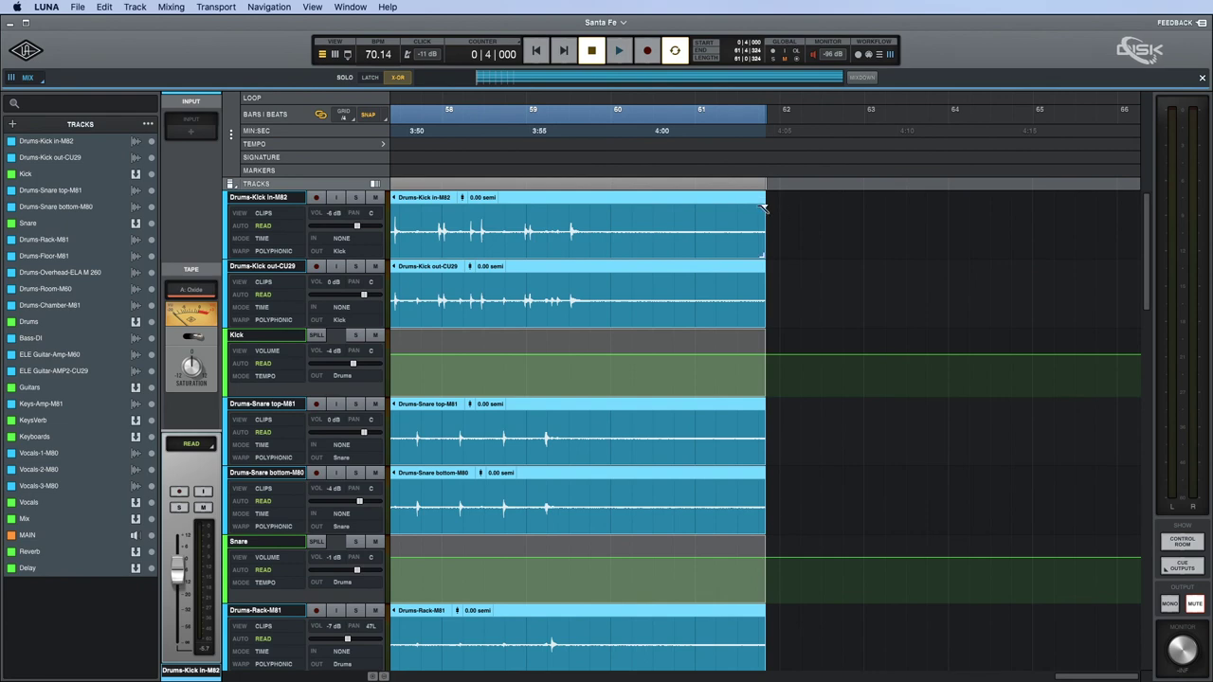
left_click_drag(764, 205, 610, 208)
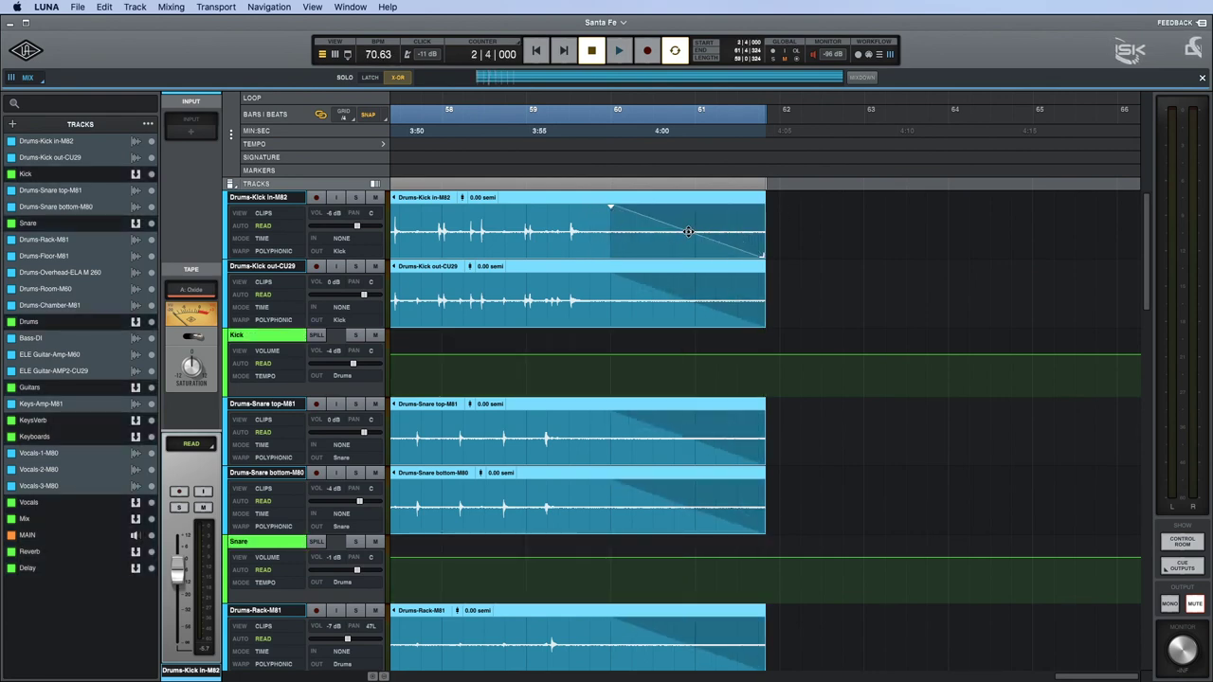
left_click_drag(689, 231, 683, 254)
Play the ending from 58|4|000 and check the fade-outs on the drum, keys and vocal tracks.
left_click(507, 225)
key("space")
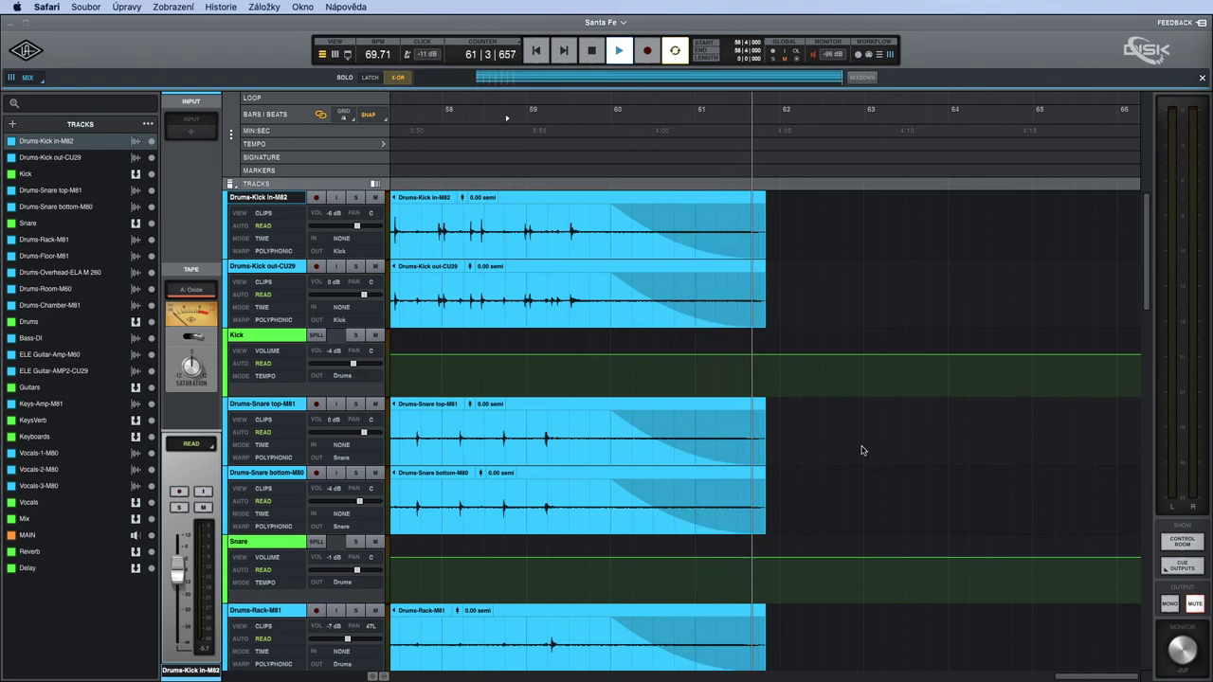
left_click(860, 480)
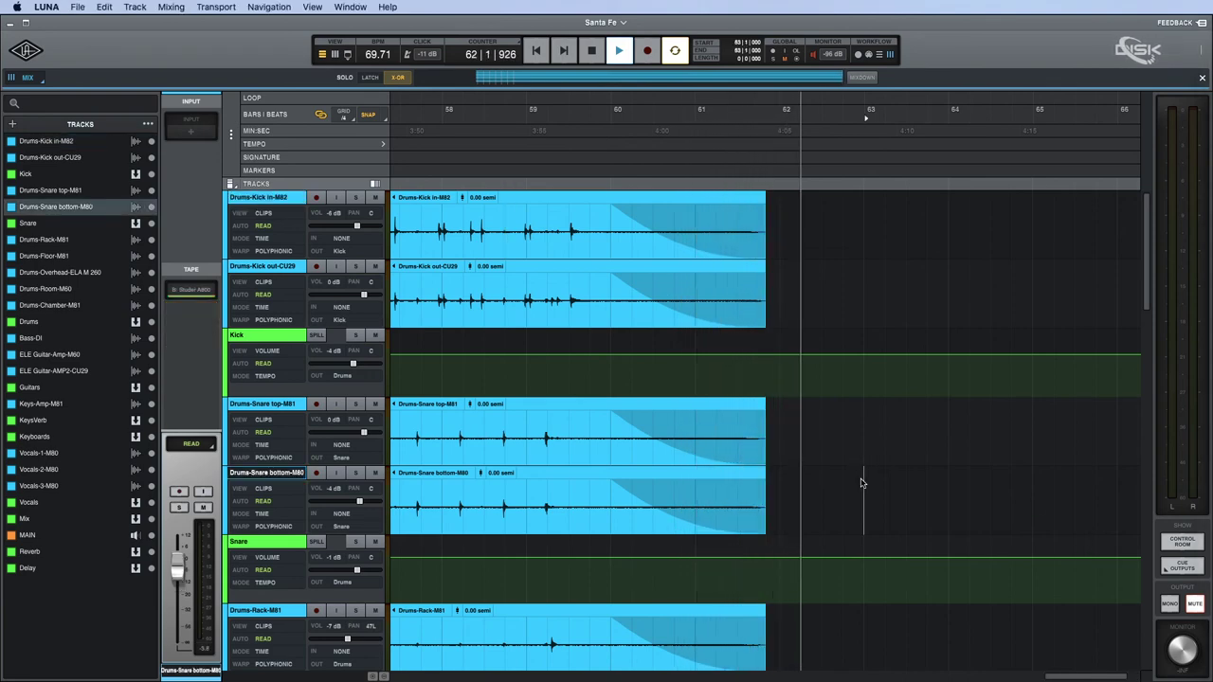
key("space")
left_click(859, 472)
scroll(855, 468, "down", 5)
scroll(856, 468, "down", 13)
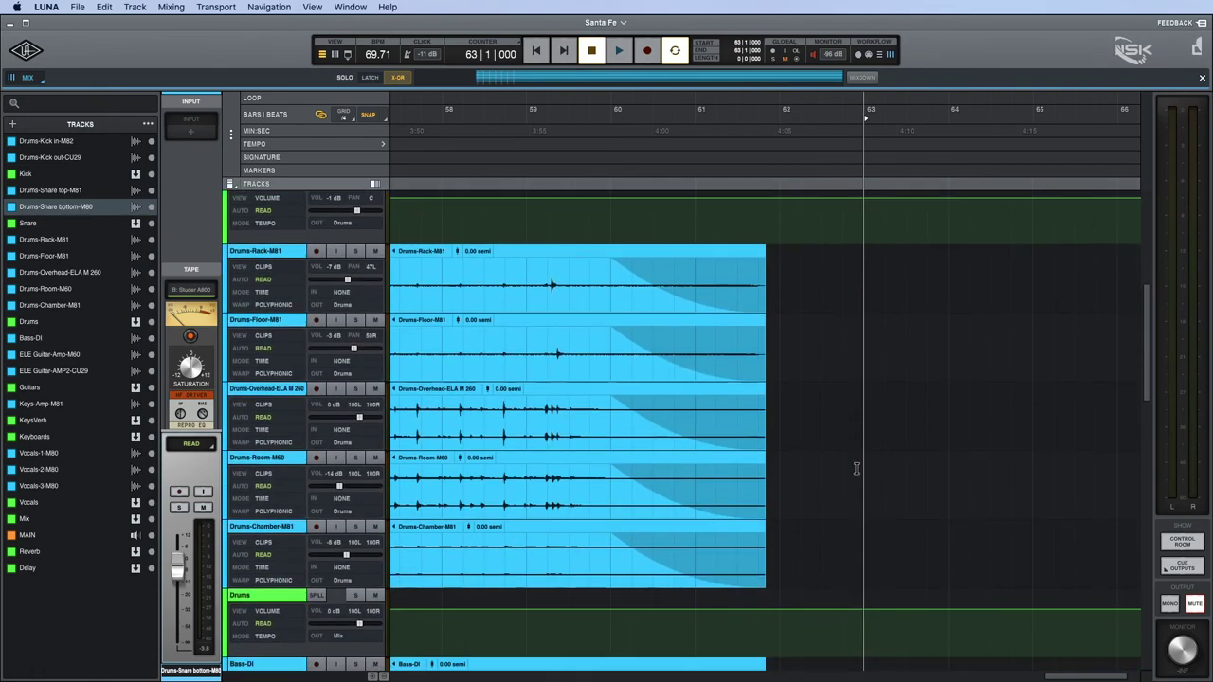
scroll(855, 468, "down", 5)
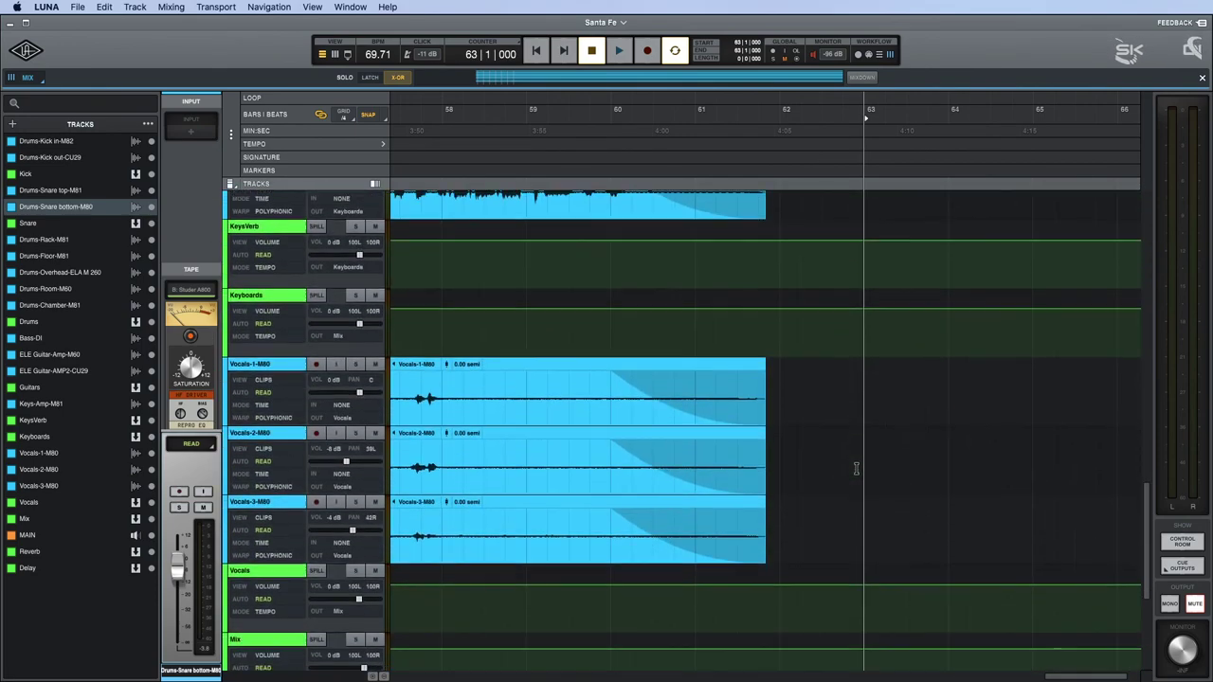
Inspect the Vocals-1 clip boundary just after bar 23 and play its fade section from 20|4|000.
scroll(856, 468, "left", 10)
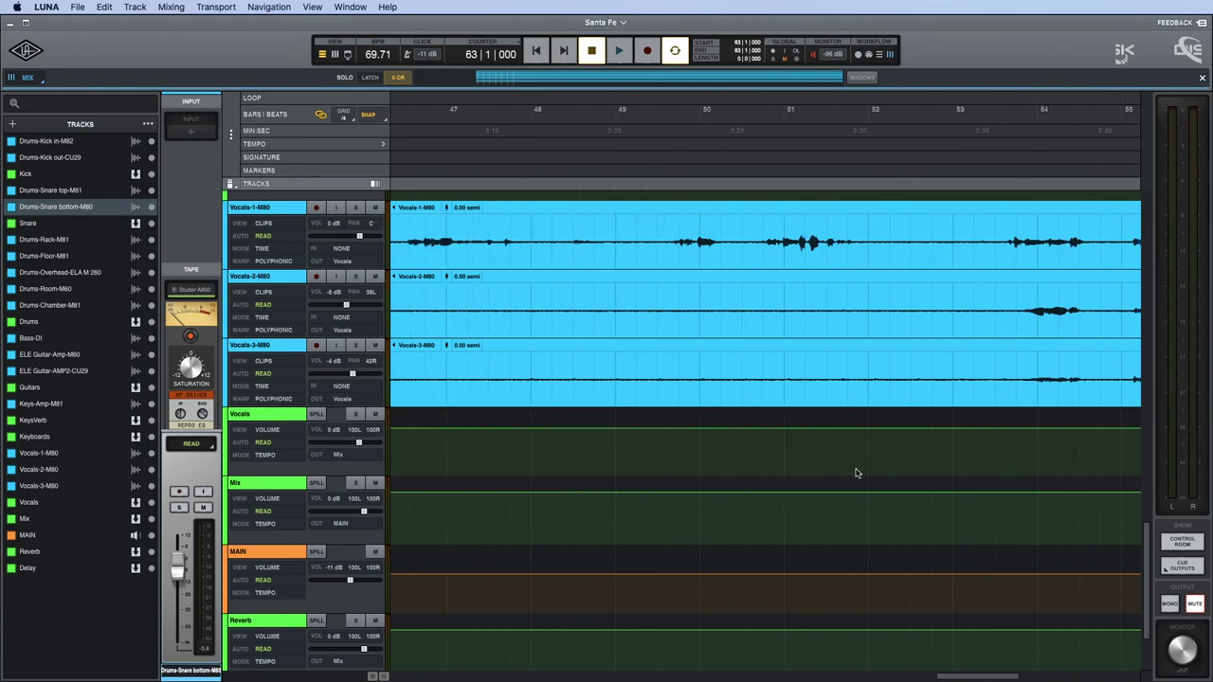
scroll(858, 473, "left", 15)
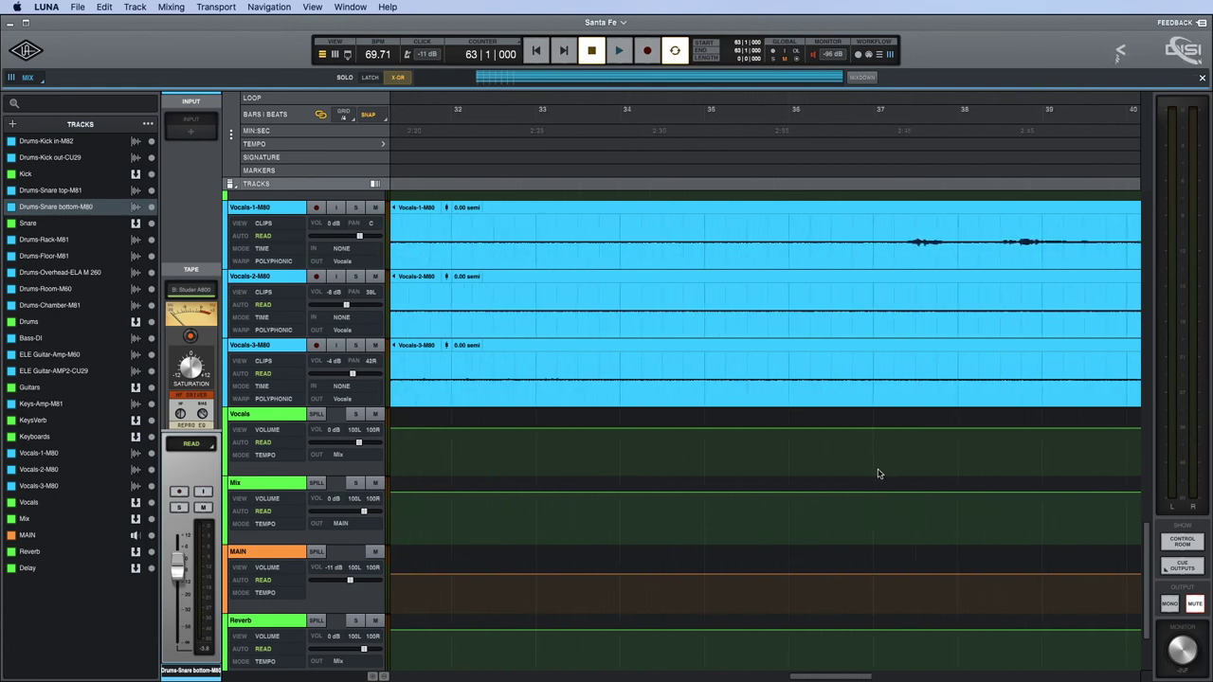
scroll(877, 473, "right", 8)
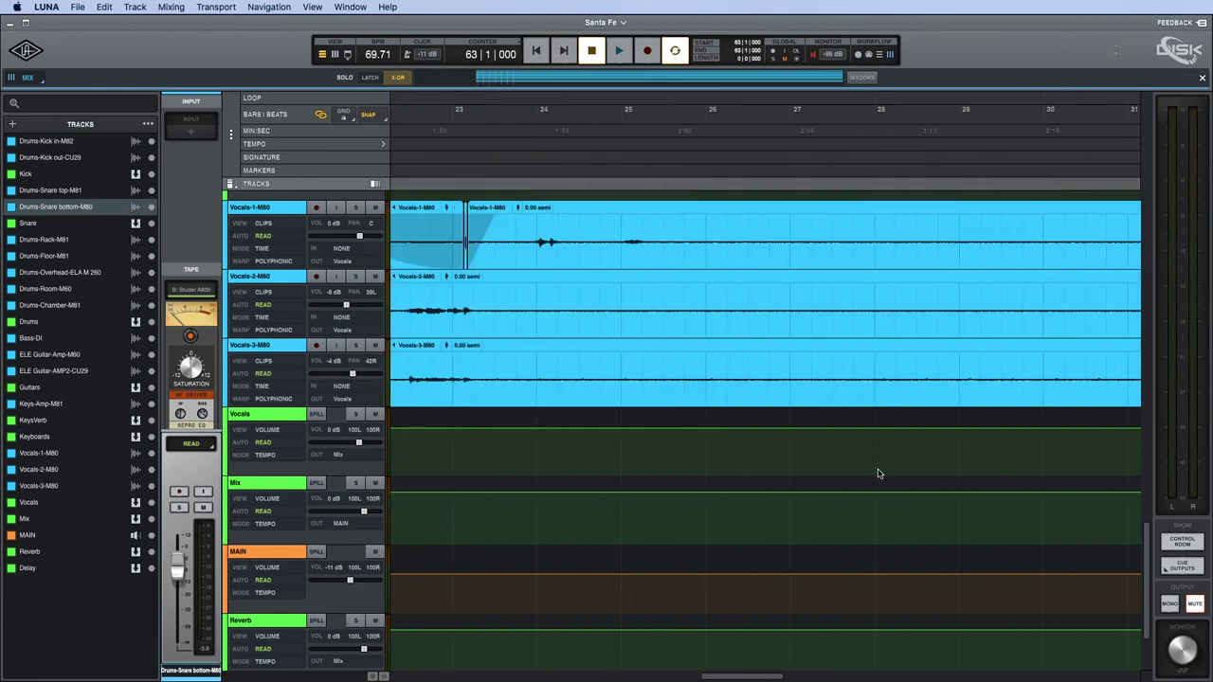
scroll(878, 473, "left", 2)
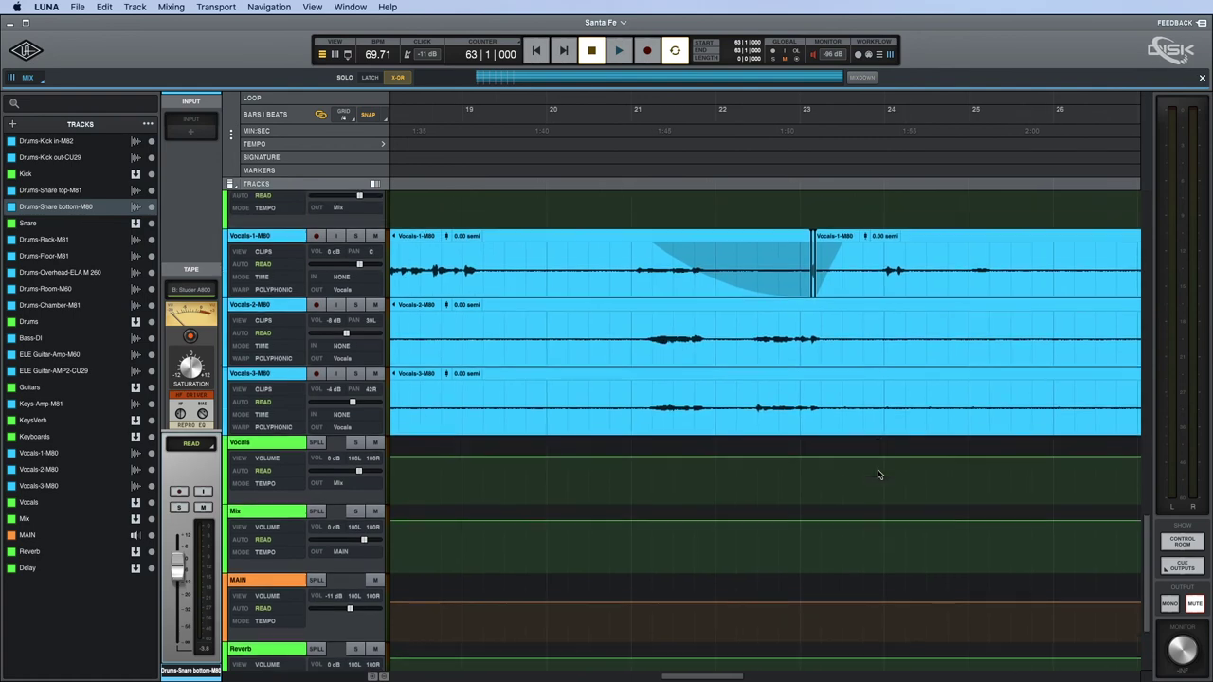
scroll(878, 471, "up", 3)
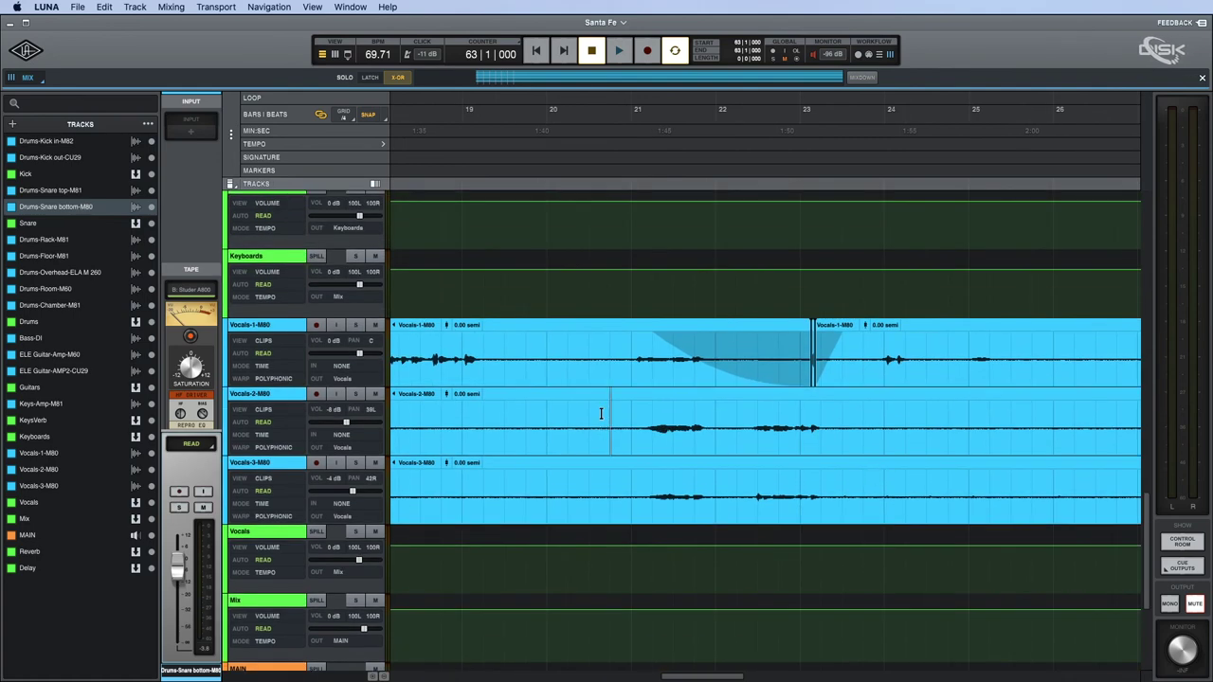
left_click(601, 413)
key("space")
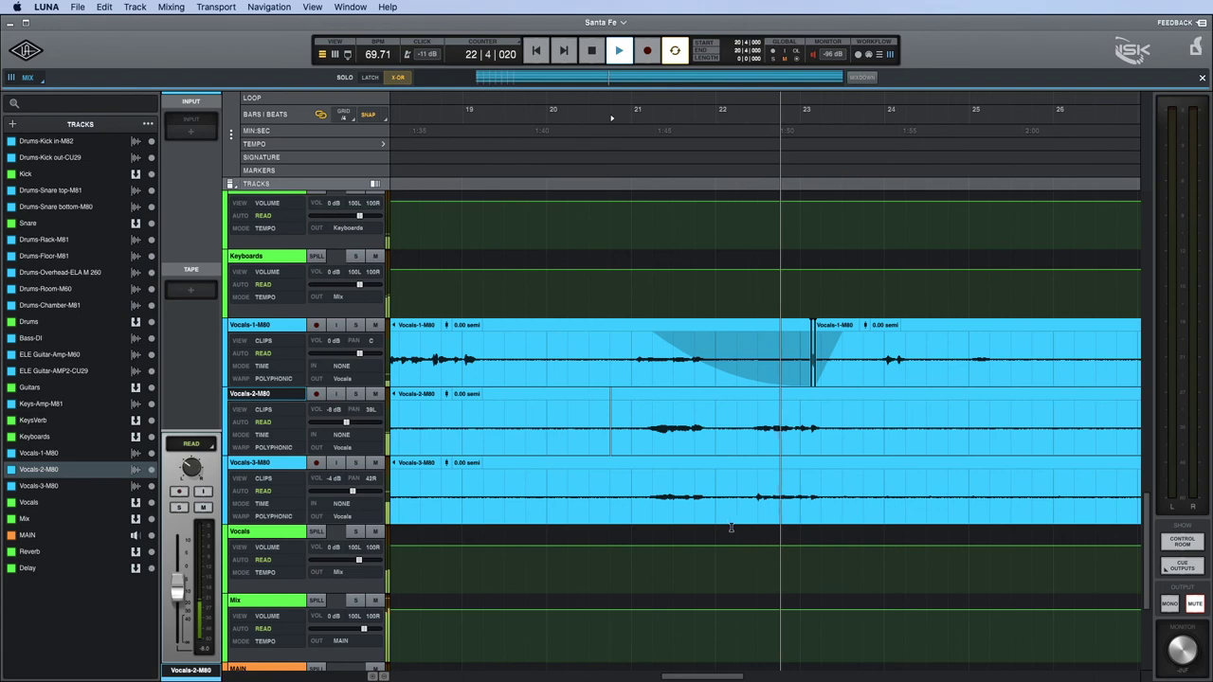
key("space")
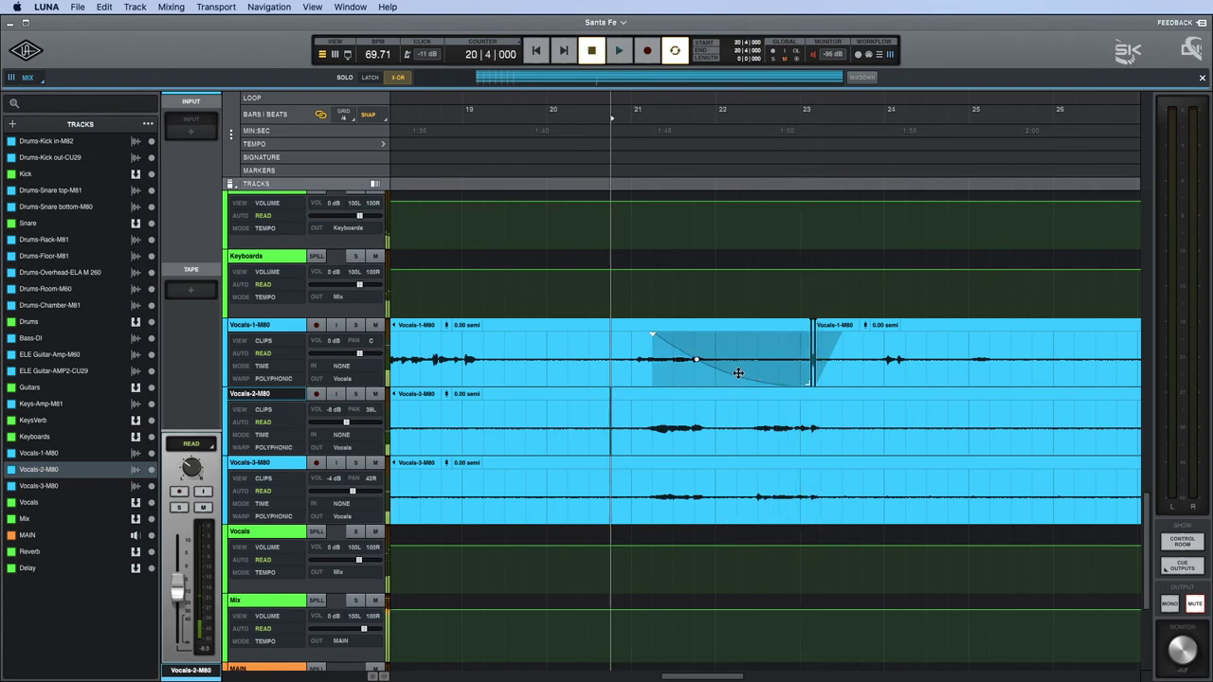
Review the Vocals-1 clip edits across the whole song and place the playhead at -1|3|000, before the first clips.
left_click(623, 369)
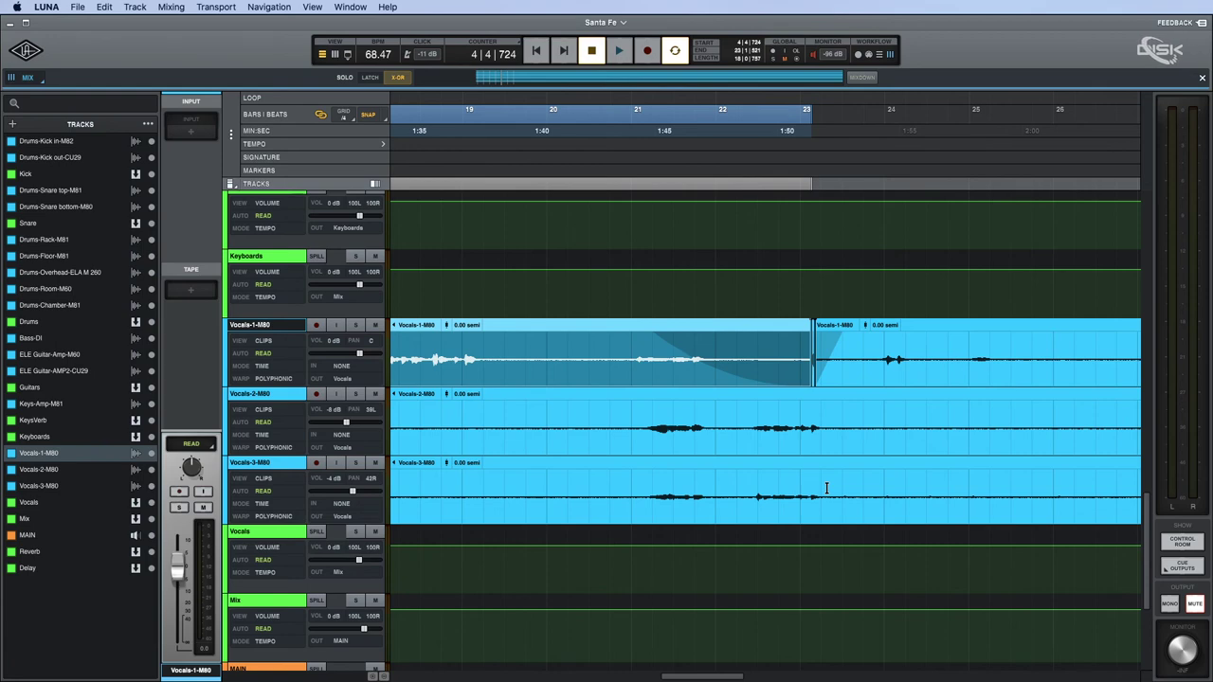
scroll(826, 488, "down", 10)
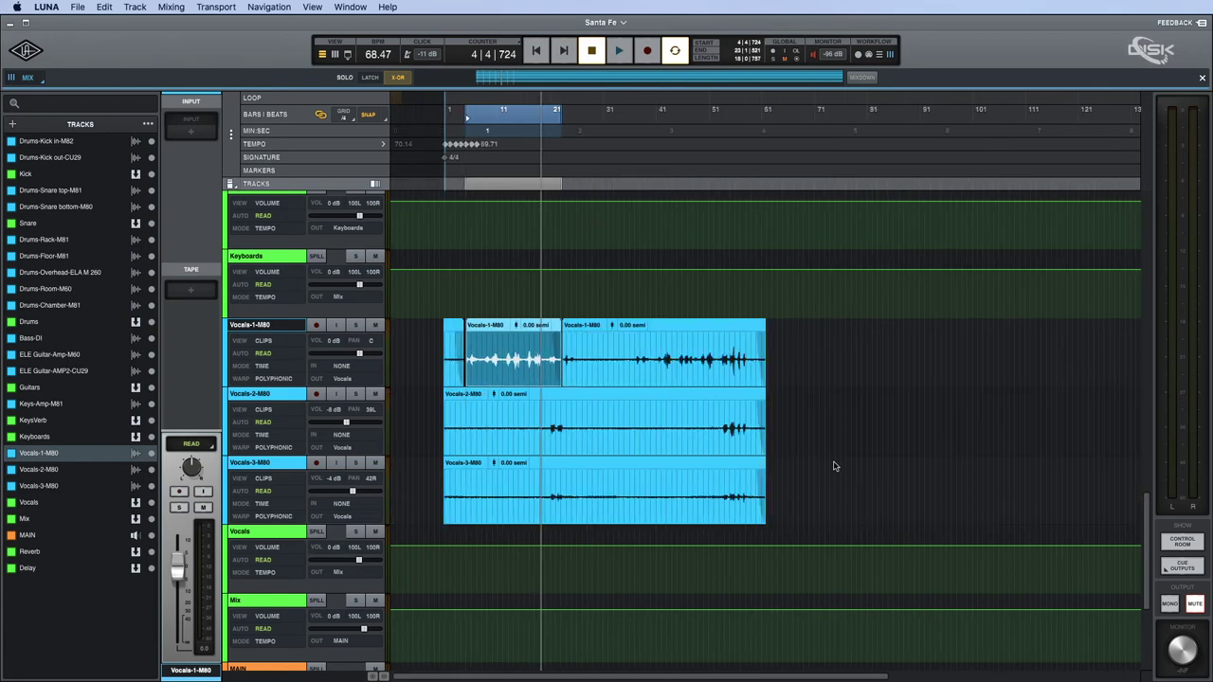
scroll(834, 467, "up", 3)
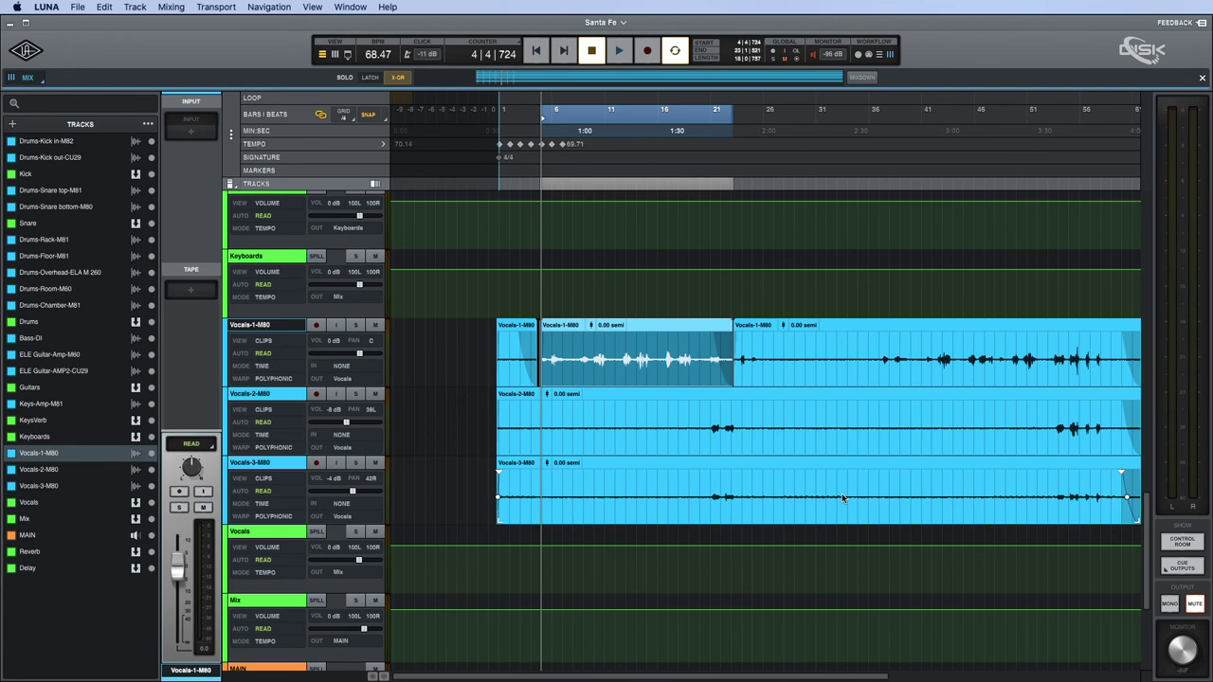
left_click(481, 408)
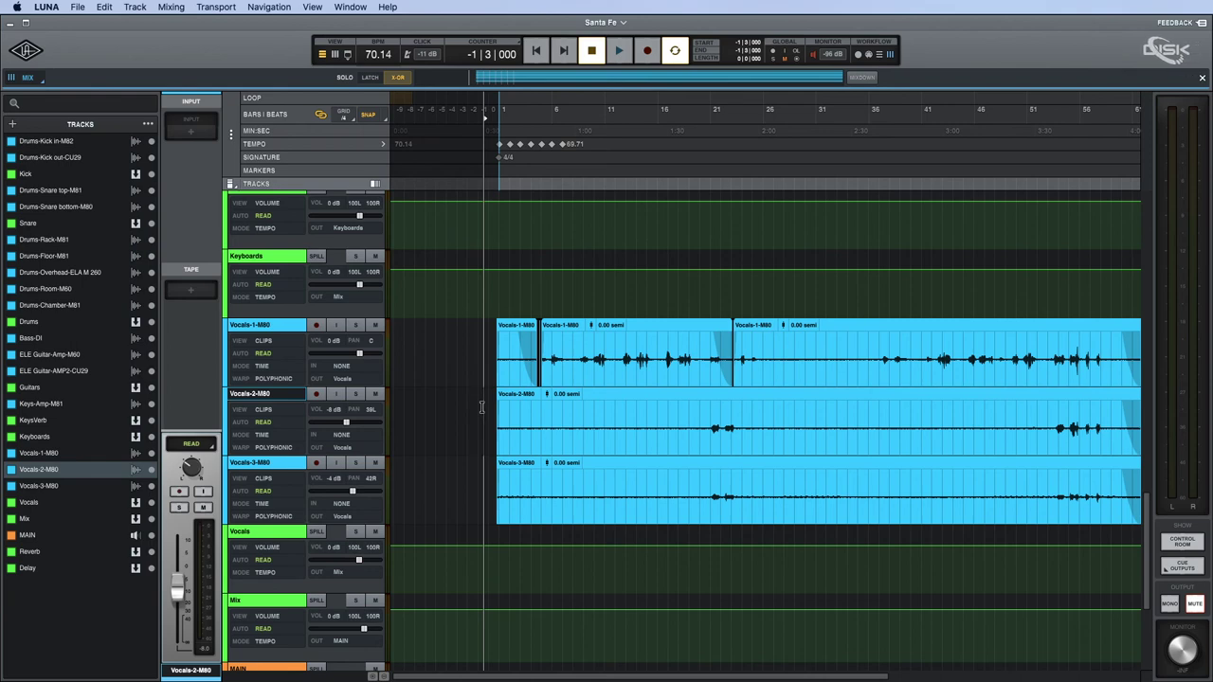
left_click(481, 408)
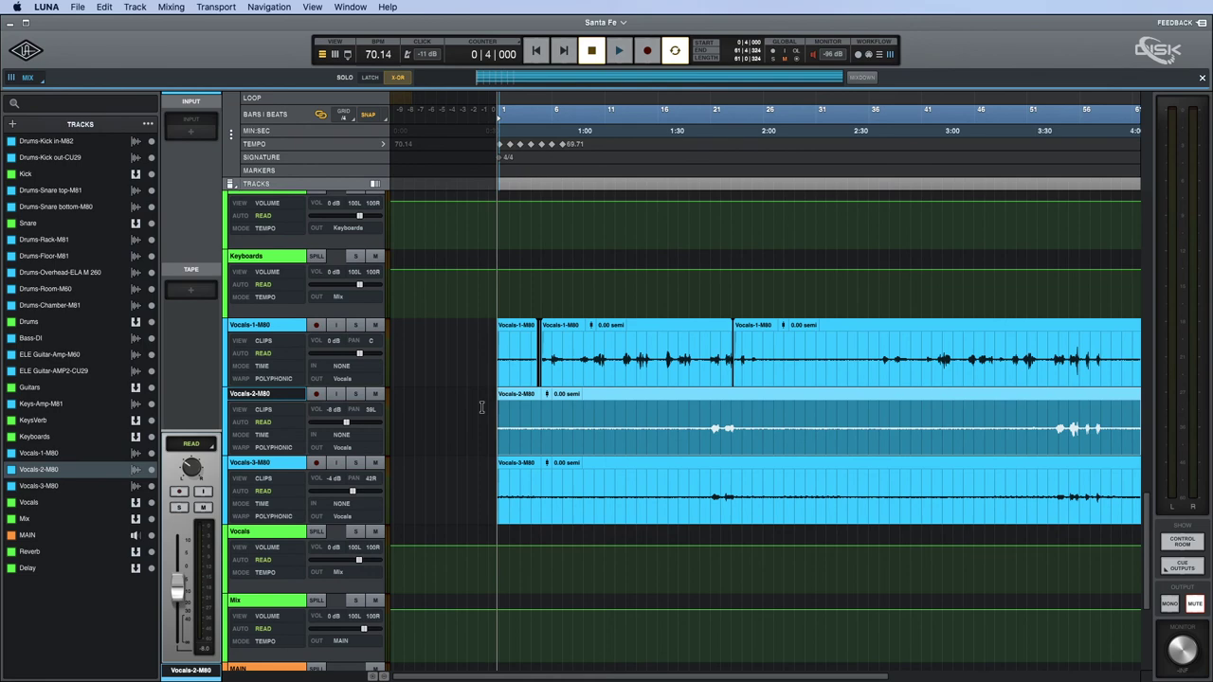
left_click(481, 410)
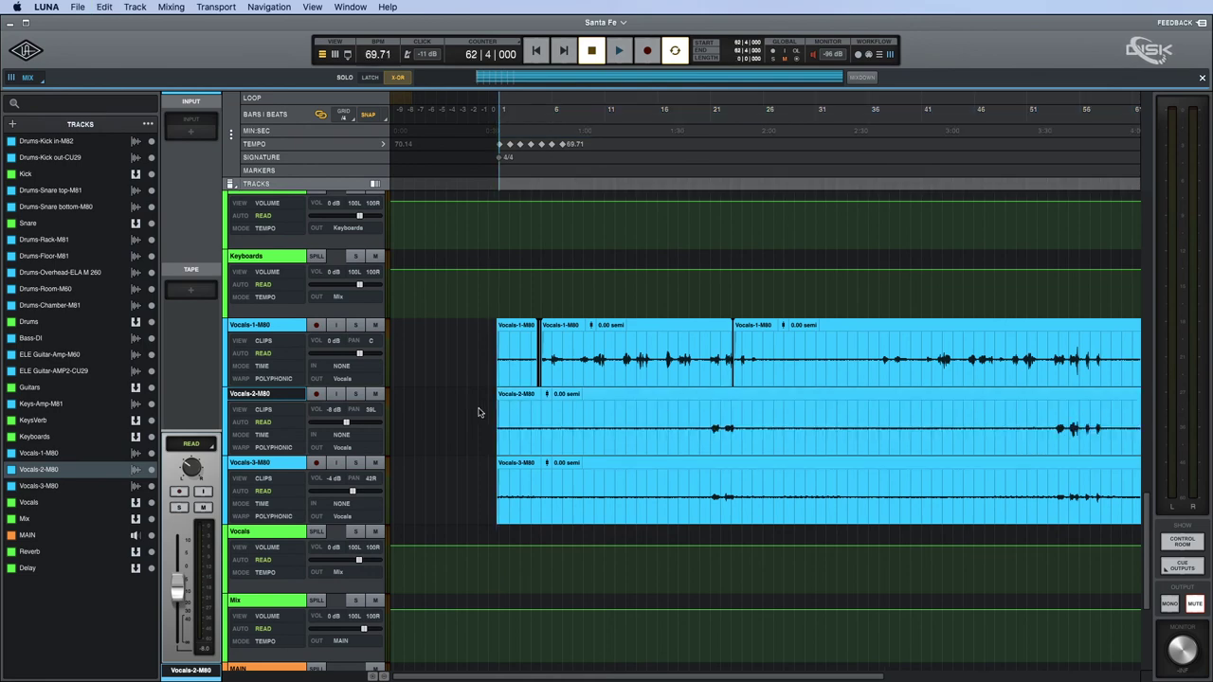
left_click(485, 401)
mouse_move(496, 393)
key("super+bracketright")
key("super+bracketright")
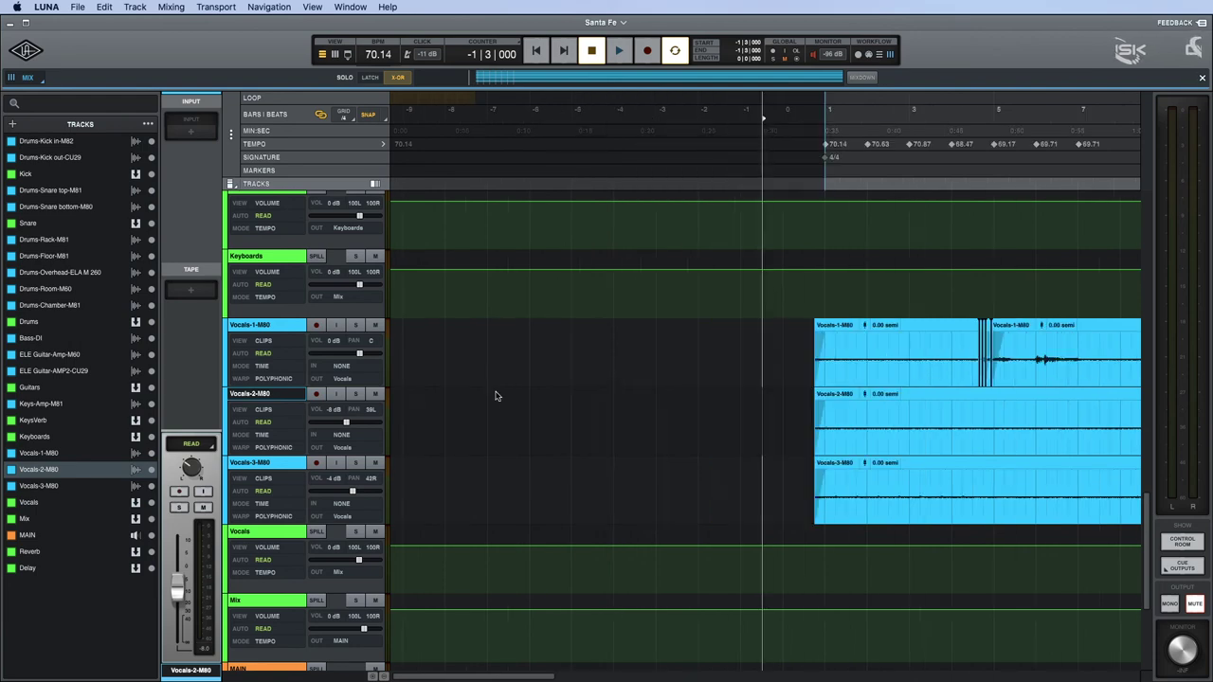
key("Tab")
scroll(512, 373, "right", 10)
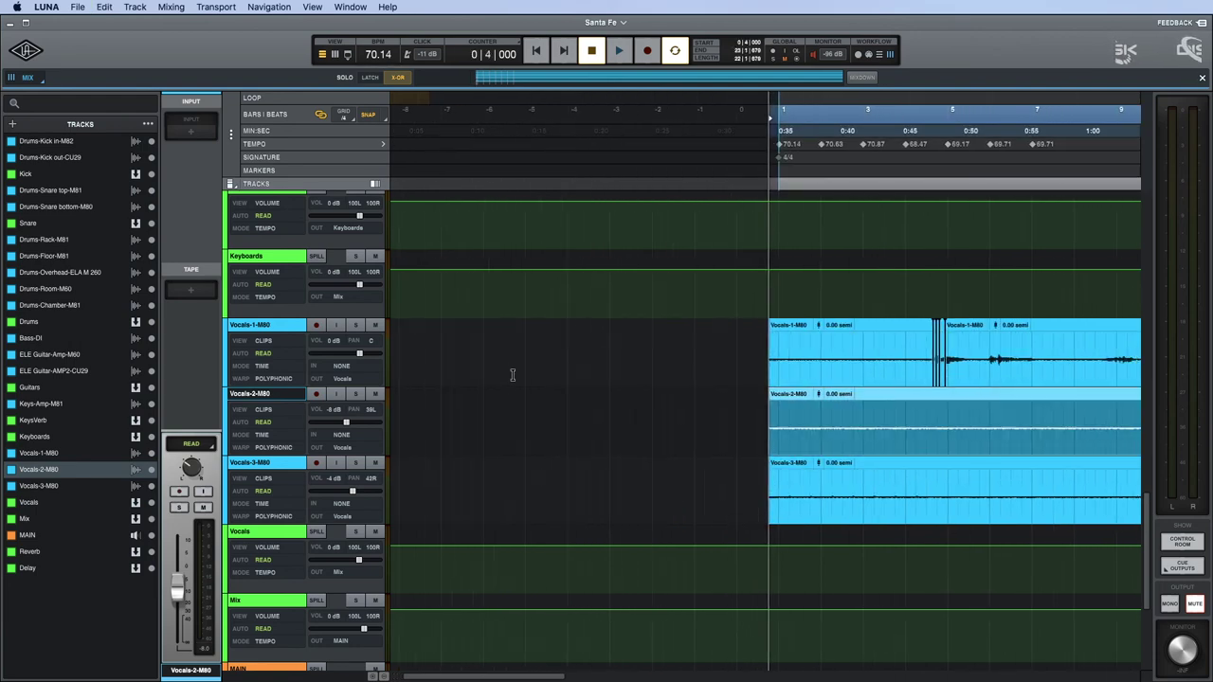
scroll(562, 367, "right", 3)
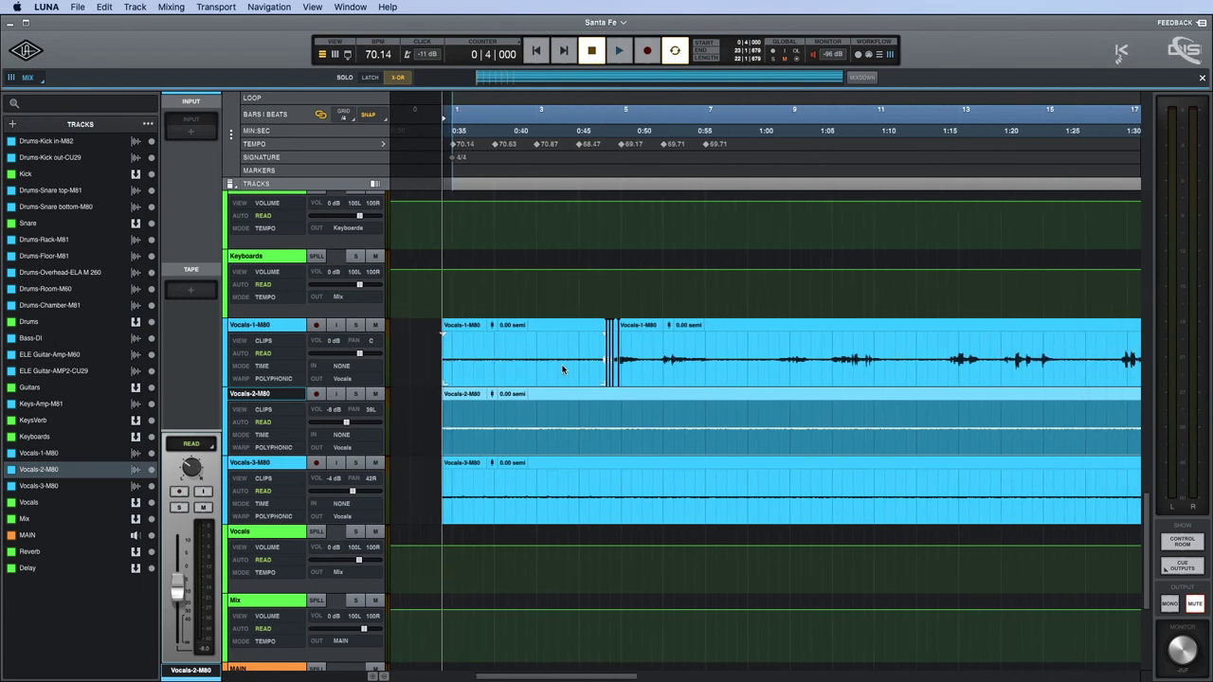
Select every Vocals-1 clip from the first one at 0|4|000 through the last one on the track.
left_click(557, 325)
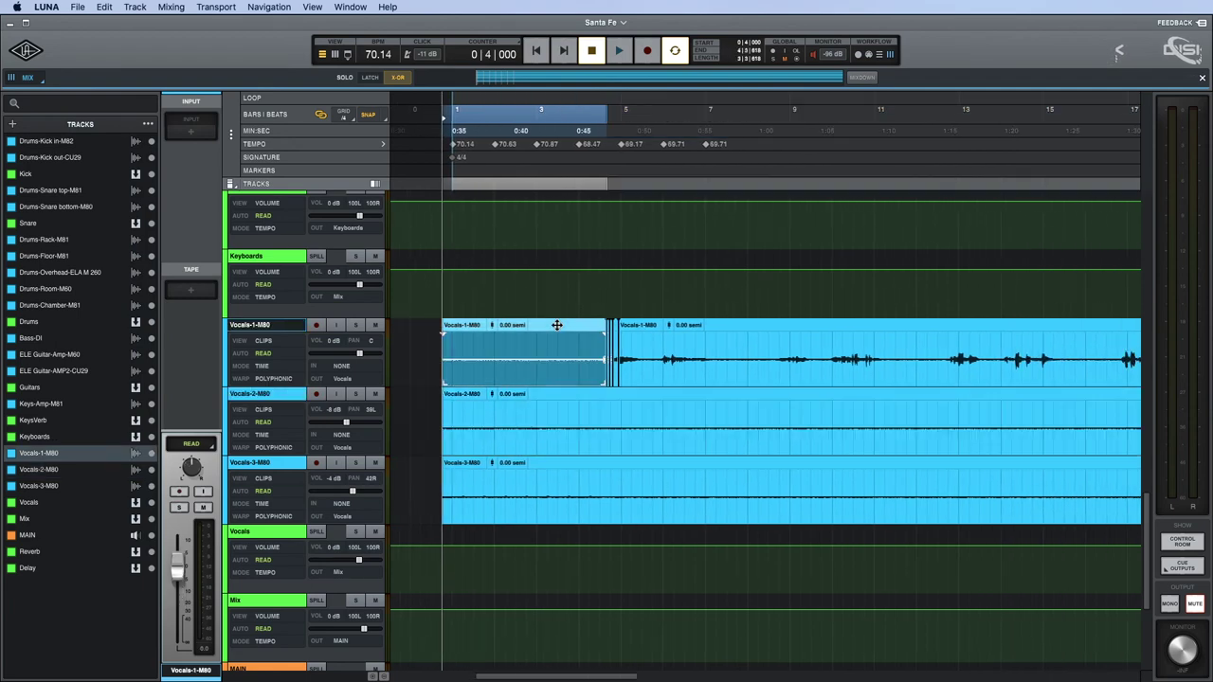
left_click(741, 323, "shift")
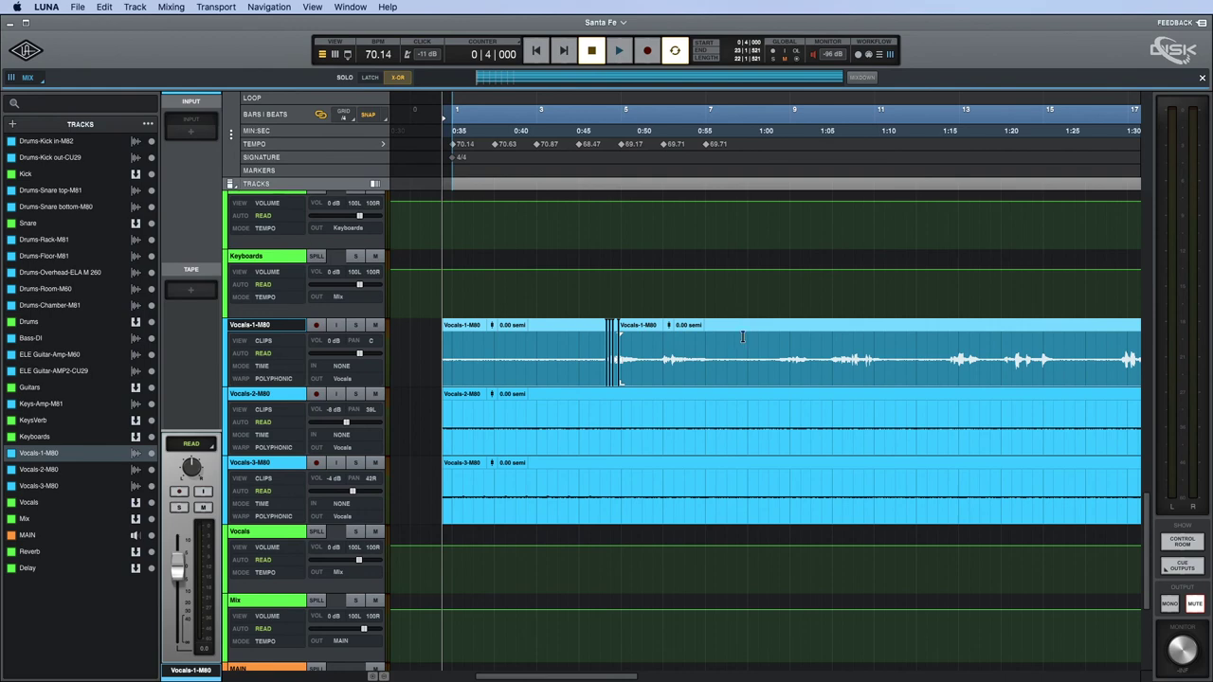
scroll(743, 337, "right", 20)
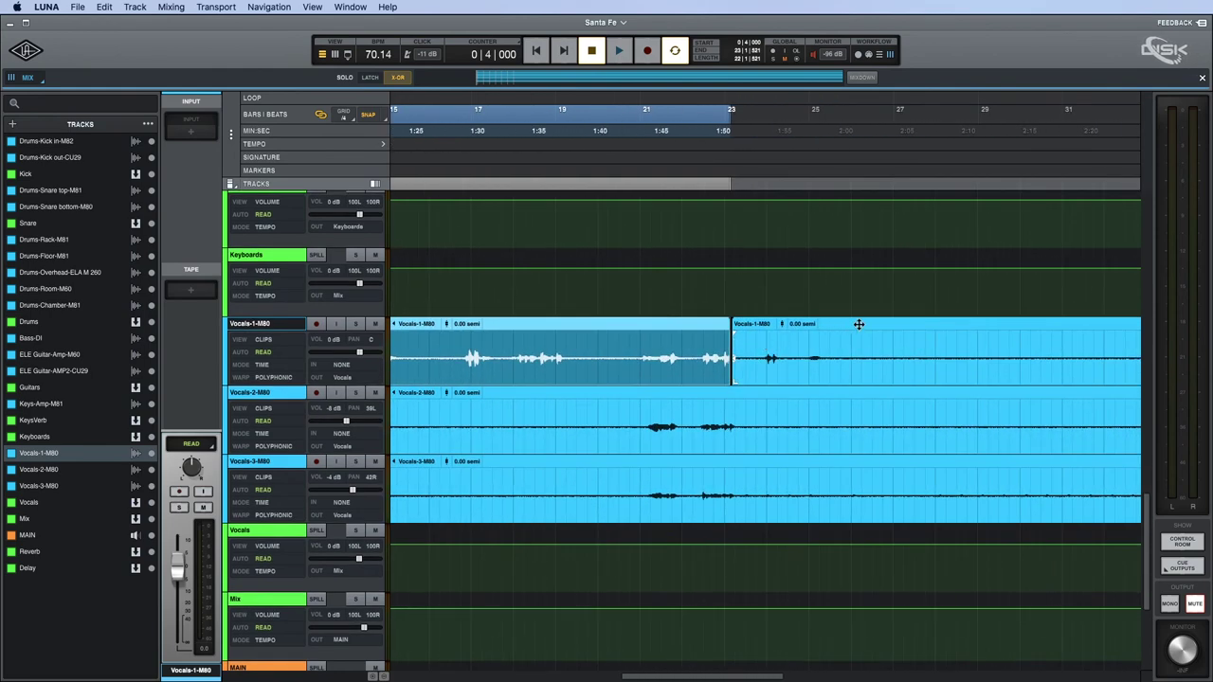
scroll(858, 324, "right", 2)
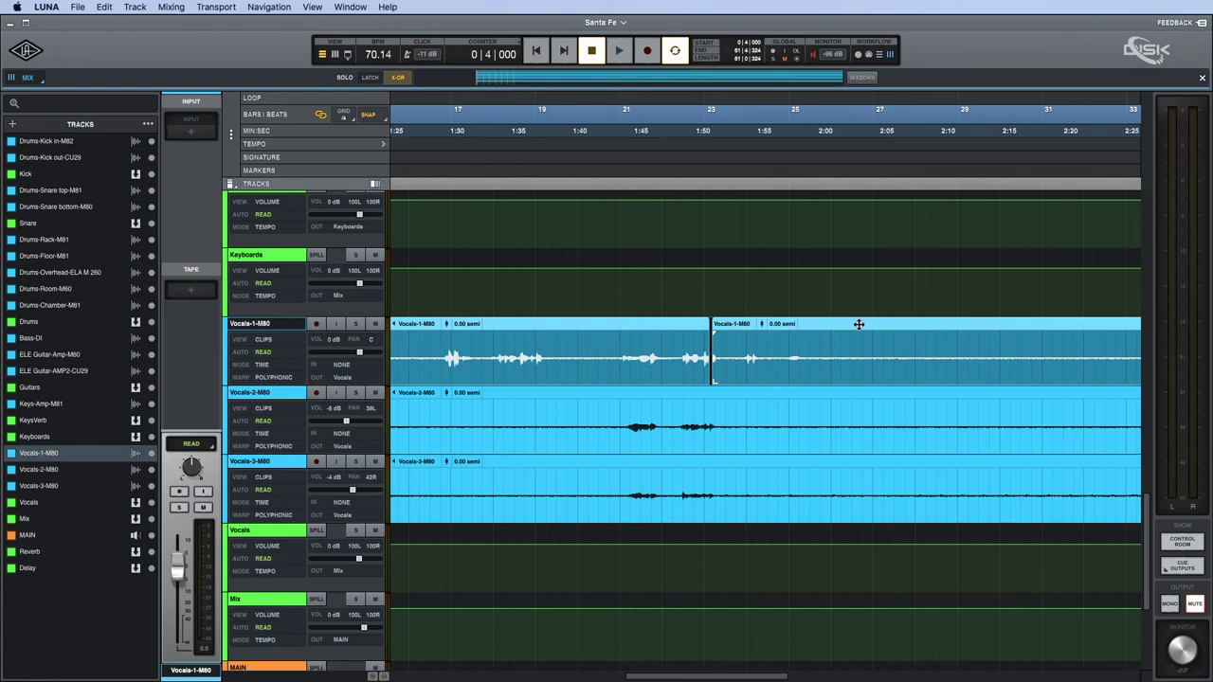
scroll(858, 324, "right", 20)
scroll(858, 324, "left", 20)
scroll(859, 324, "right", 20)
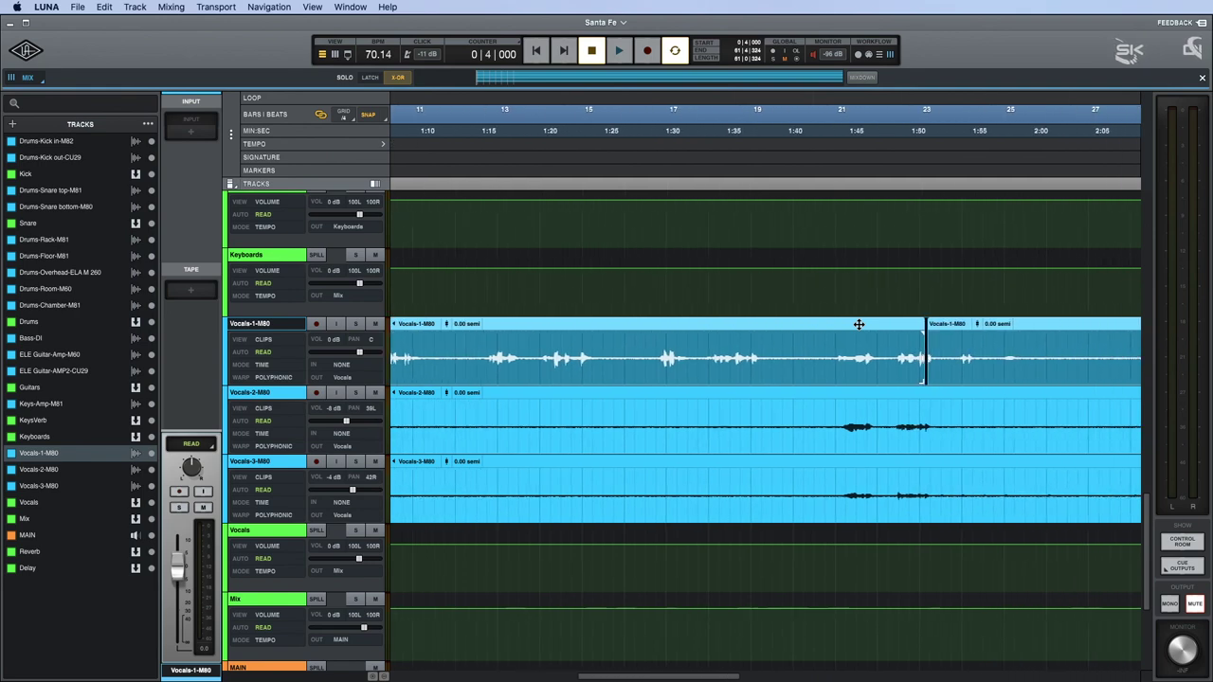
Inspect the Vocals-1 clip boundaries between 22|3|000 and 24|1|000 in close-up.
left_click(909, 341)
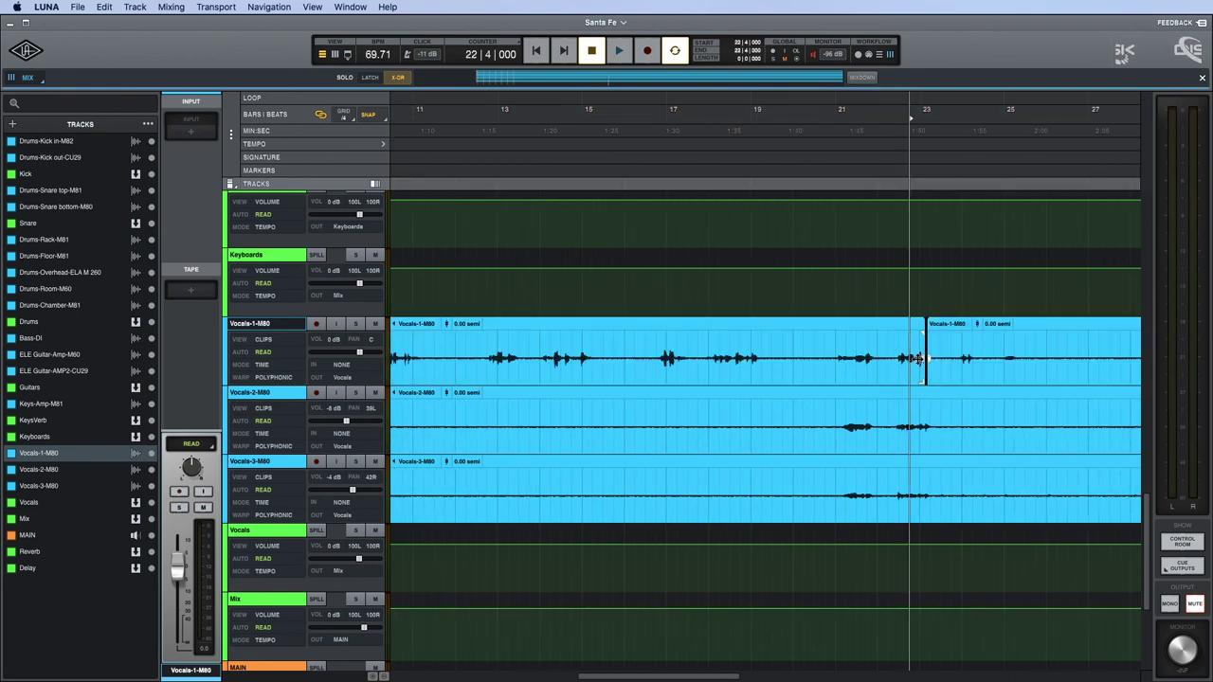
left_click_drag(895, 345, 957, 348)
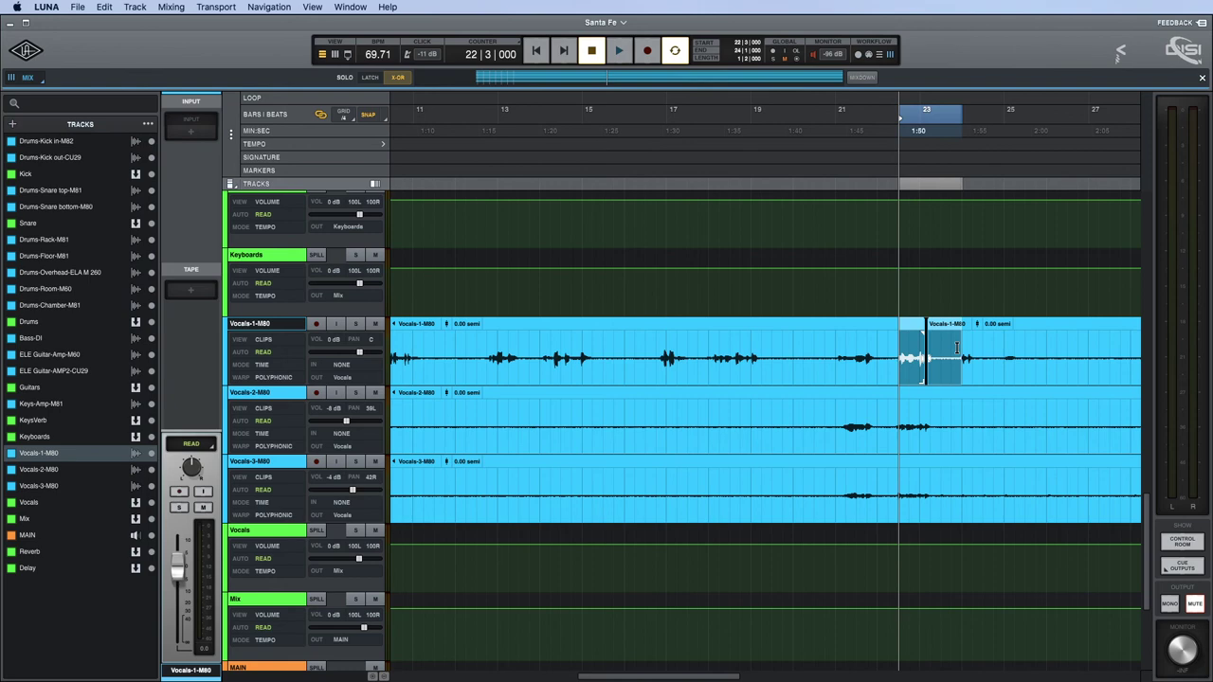
key("z")
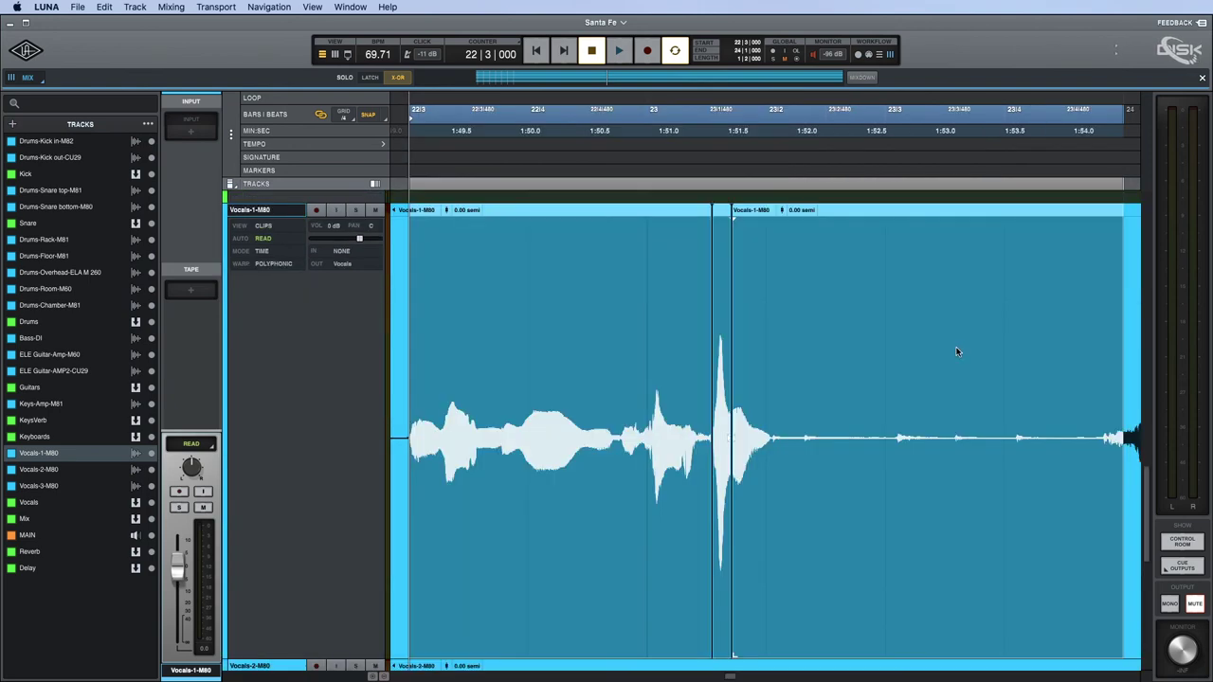
key("z")
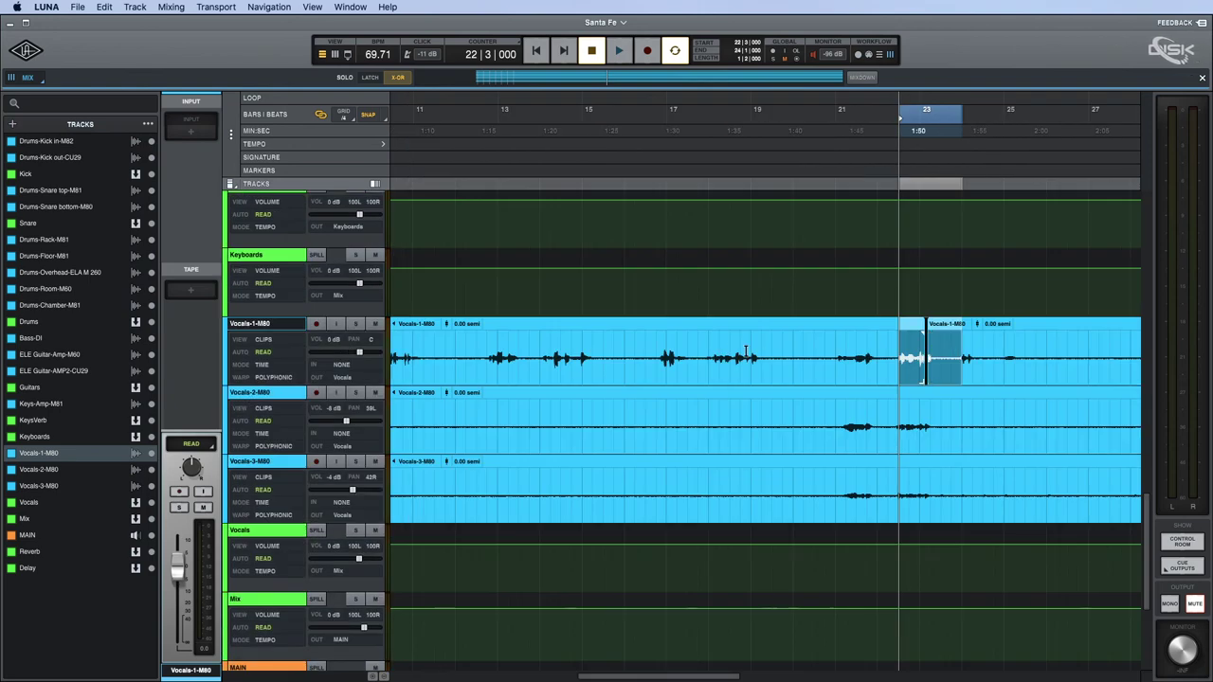
scroll(746, 352, "left", 10)
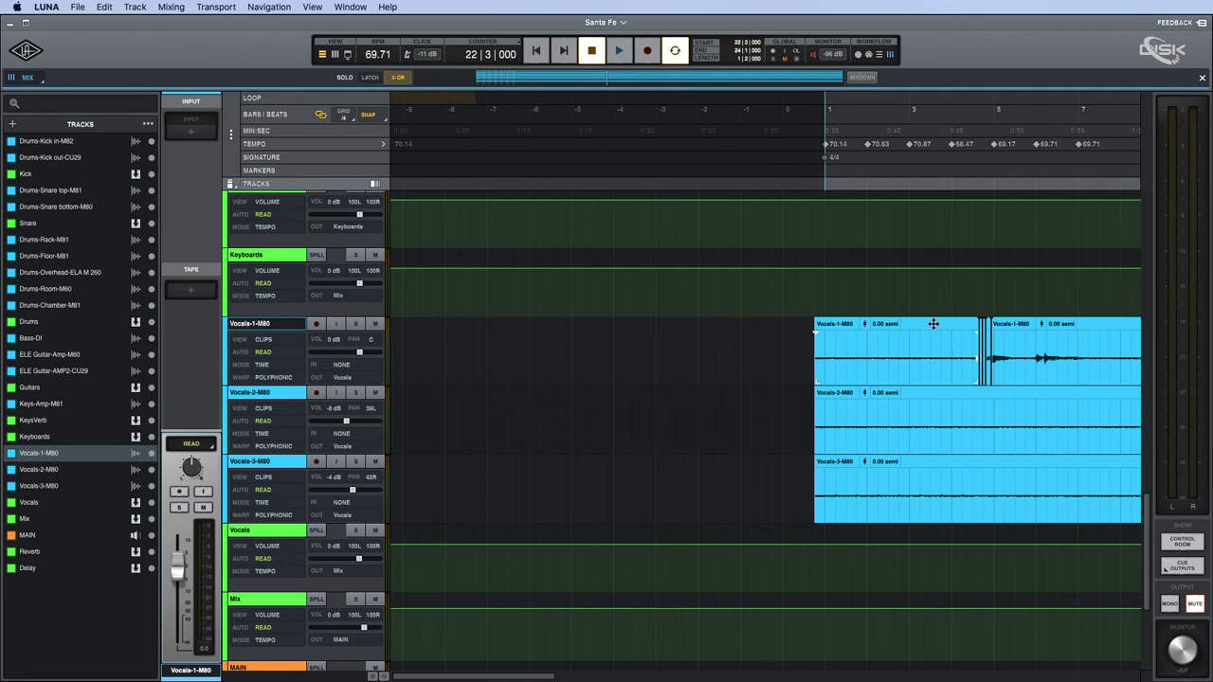
Select all Vocals-1 clips from the song's start to its end and consolidate them into one continuous clip.
left_click(933, 324)
scroll(919, 325, "right", 15)
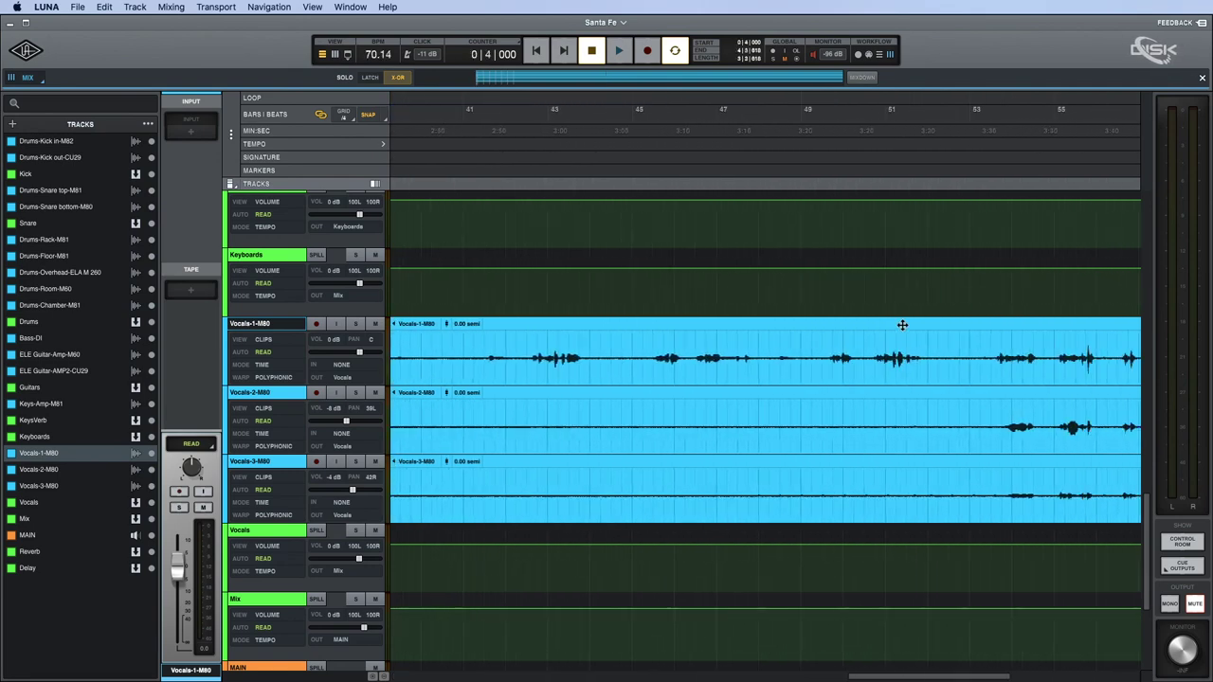
scroll(902, 325, "right", 5)
left_click(676, 328)
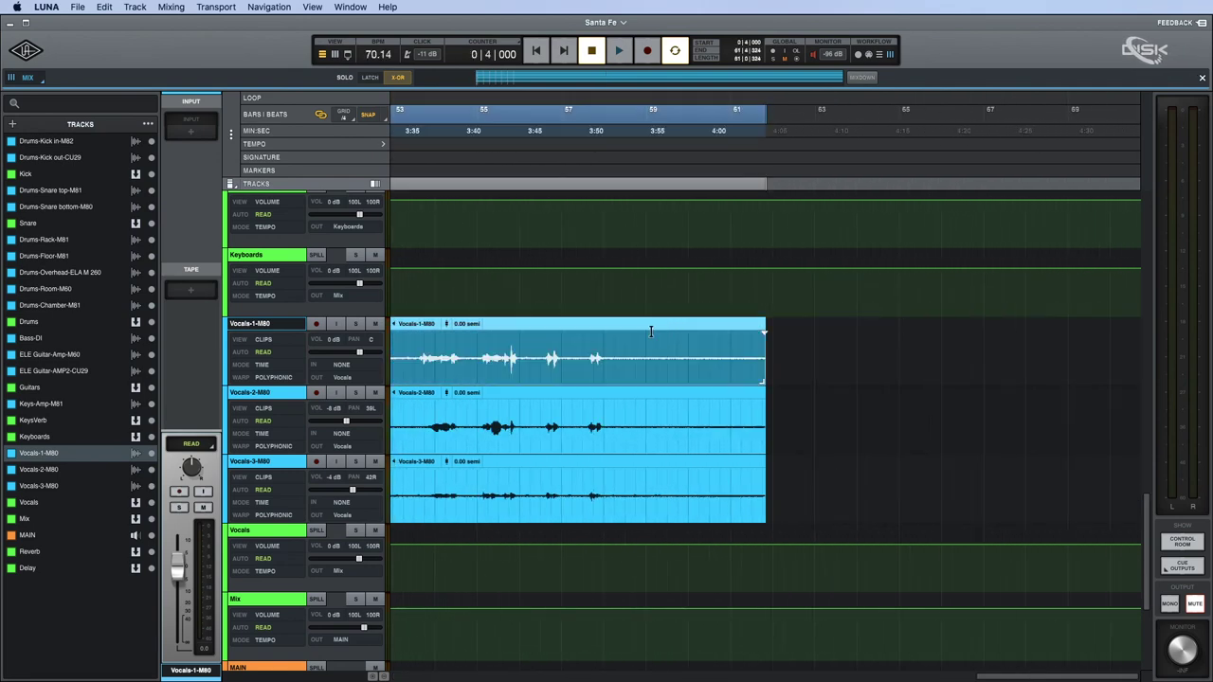
scroll(656, 333, "left", 10)
scroll(656, 333, "left", 6)
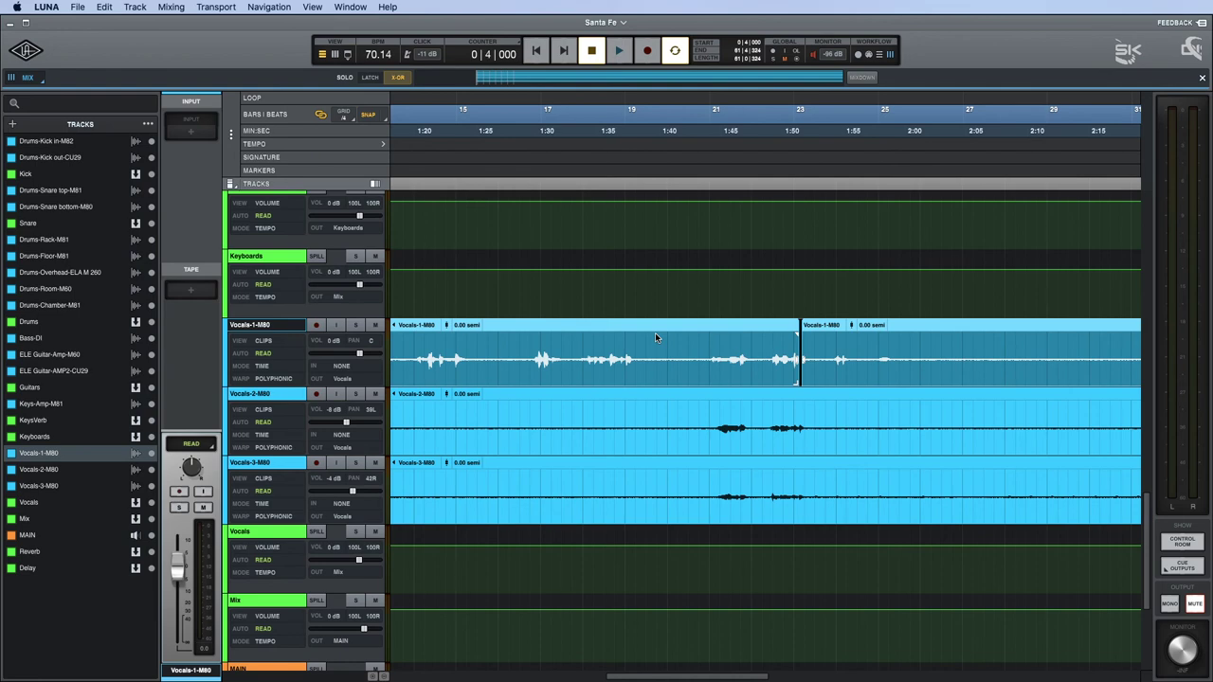
key("alt+shift+3")
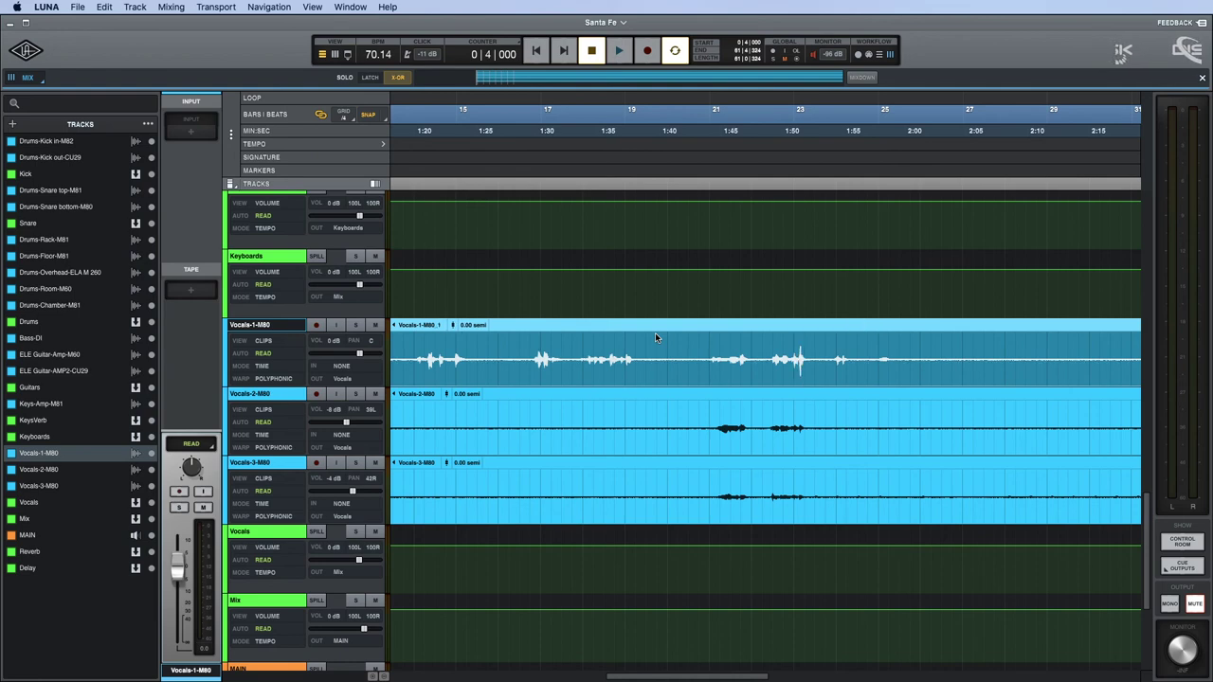
Play the song's opening from 0|2|000 to check the start of the consolidated Vocals-1 clip.
scroll(622, 339, "left", 15)
scroll(622, 342, "left", 10)
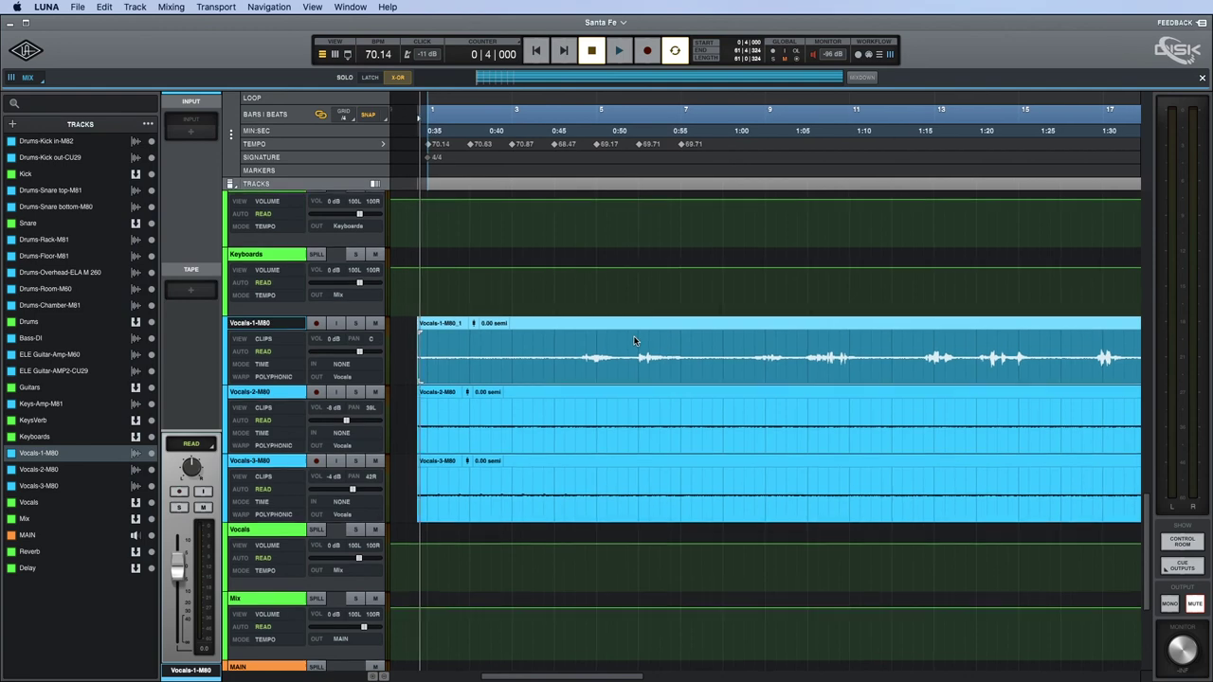
scroll(634, 339, "up", 2)
scroll(634, 336, "left", 2)
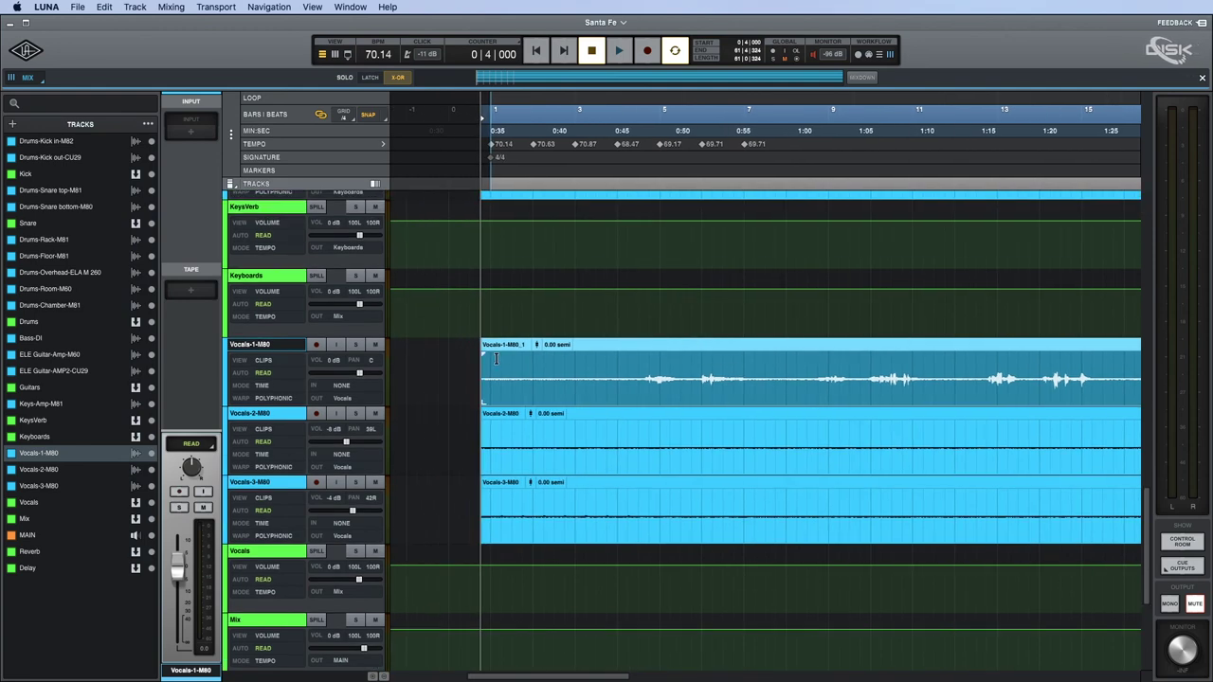
left_click(461, 361)
key("space")
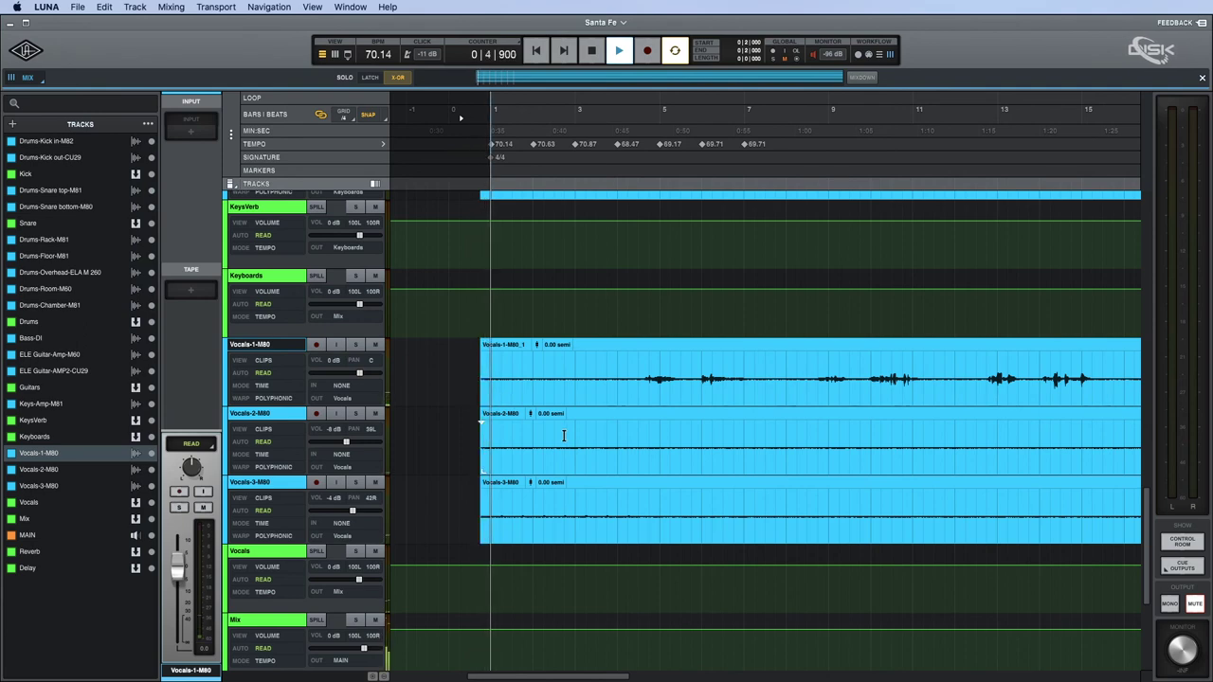
key("space")
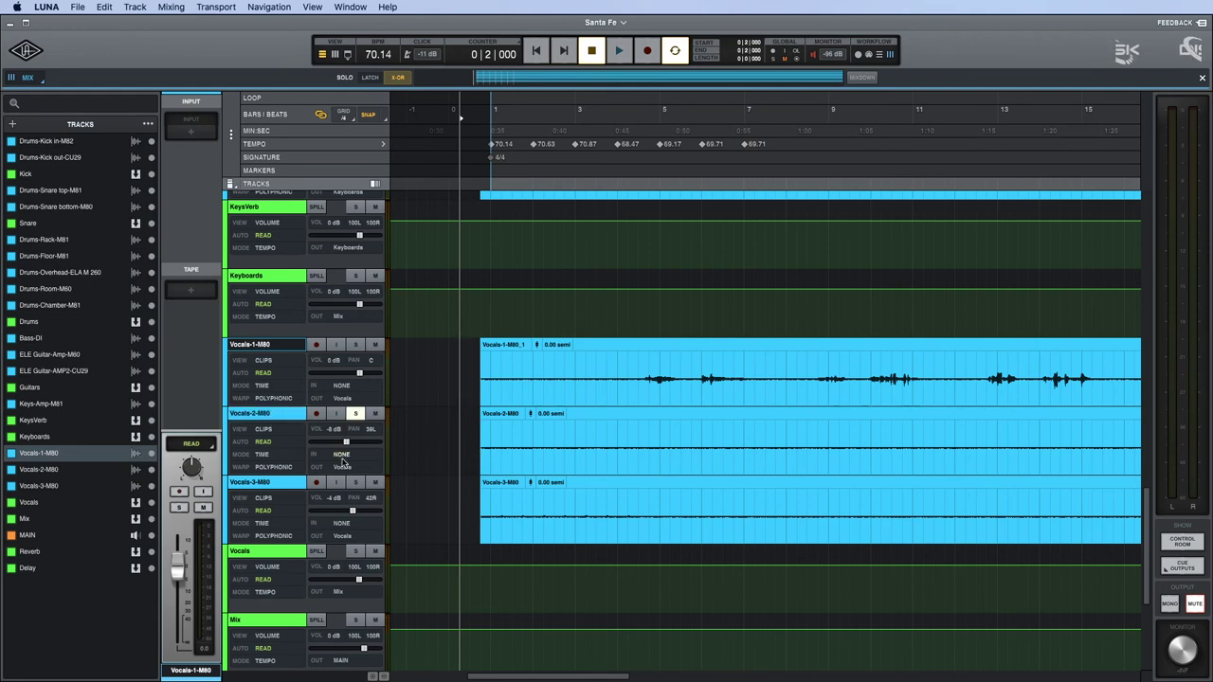
Solo Vocals-2 and audition it from 4|2|000 and again from 20|4|000, comparing the quiet part with the sung phrase.
left_click(625, 433)
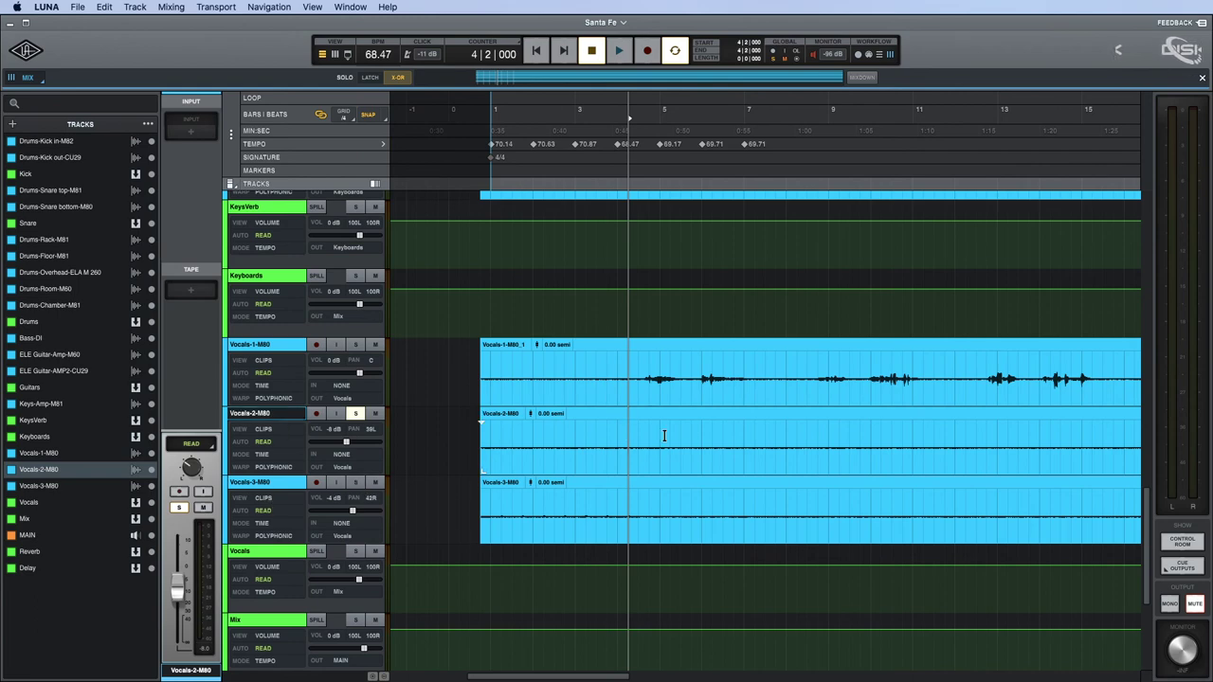
key("space")
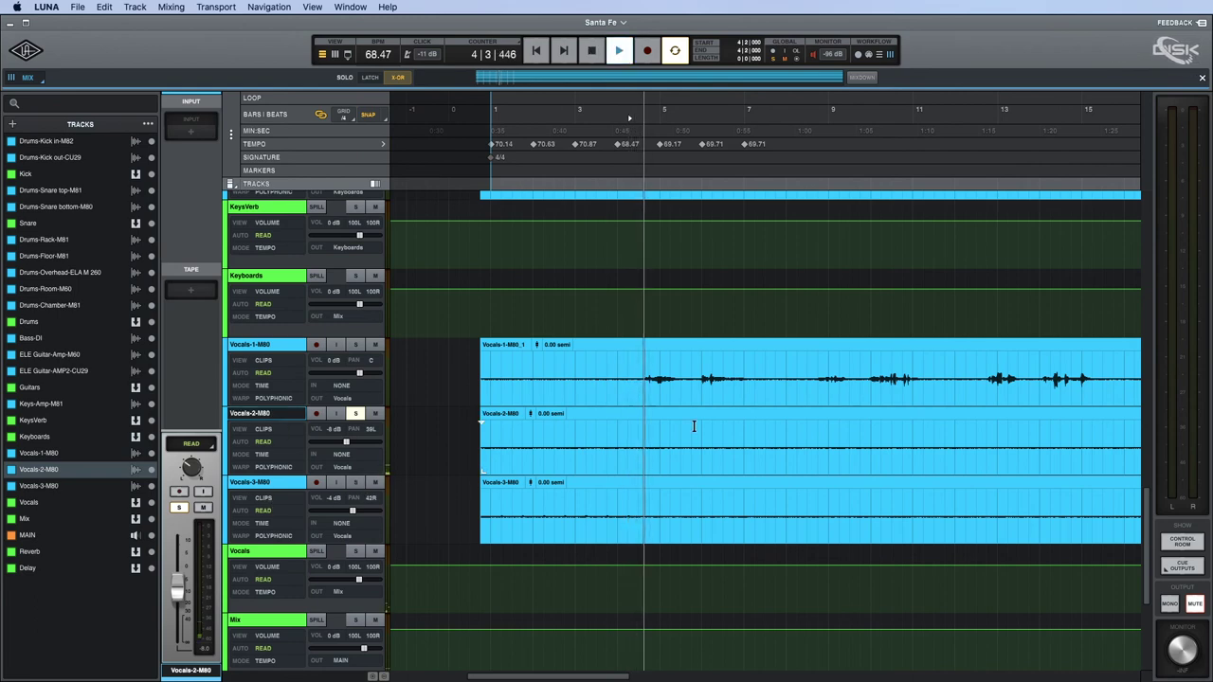
scroll(821, 433, "right", 5)
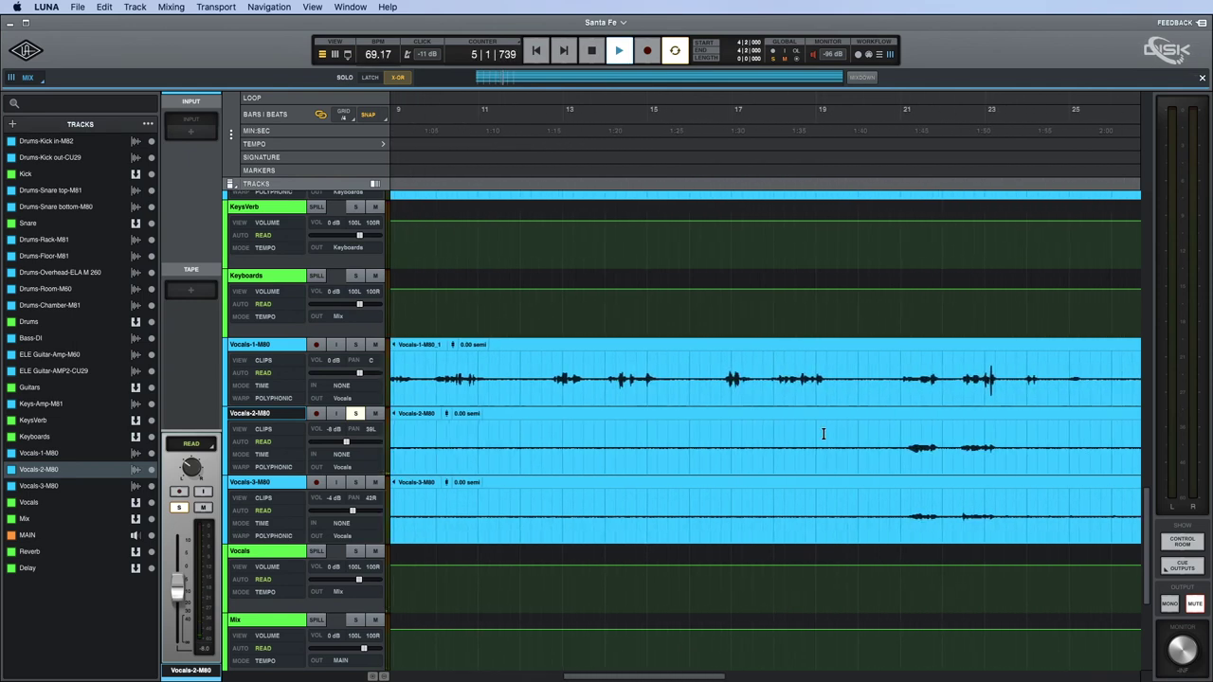
left_click(845, 436)
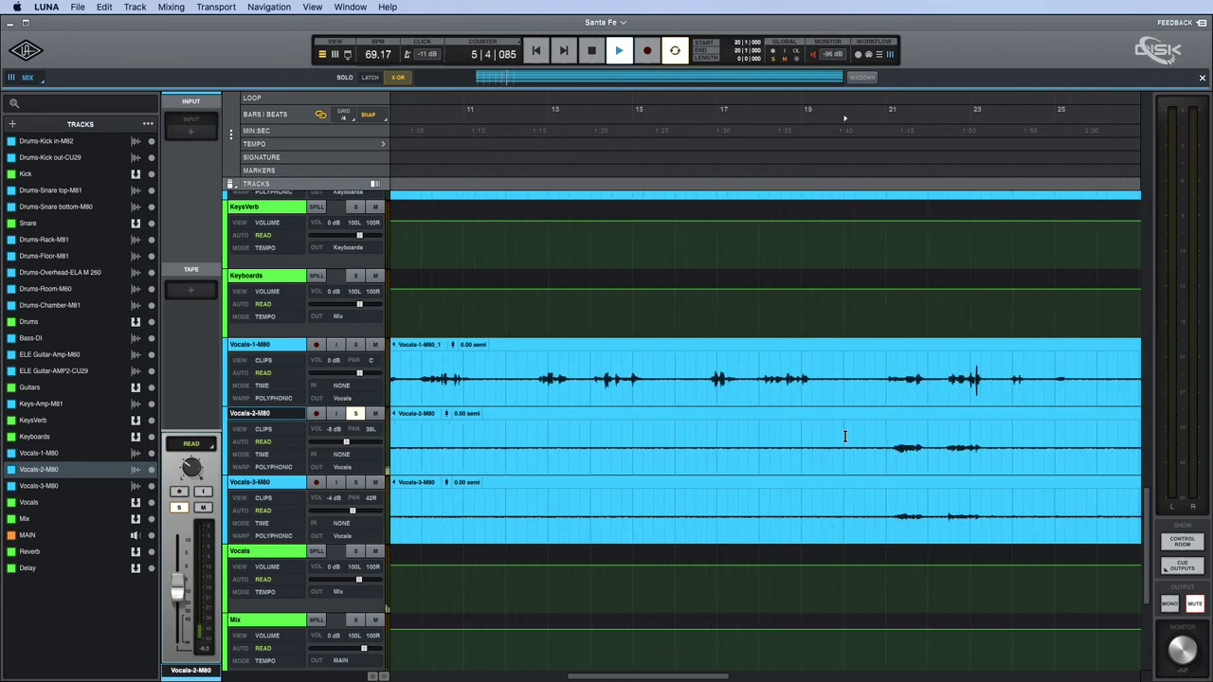
key("space")
key("space")
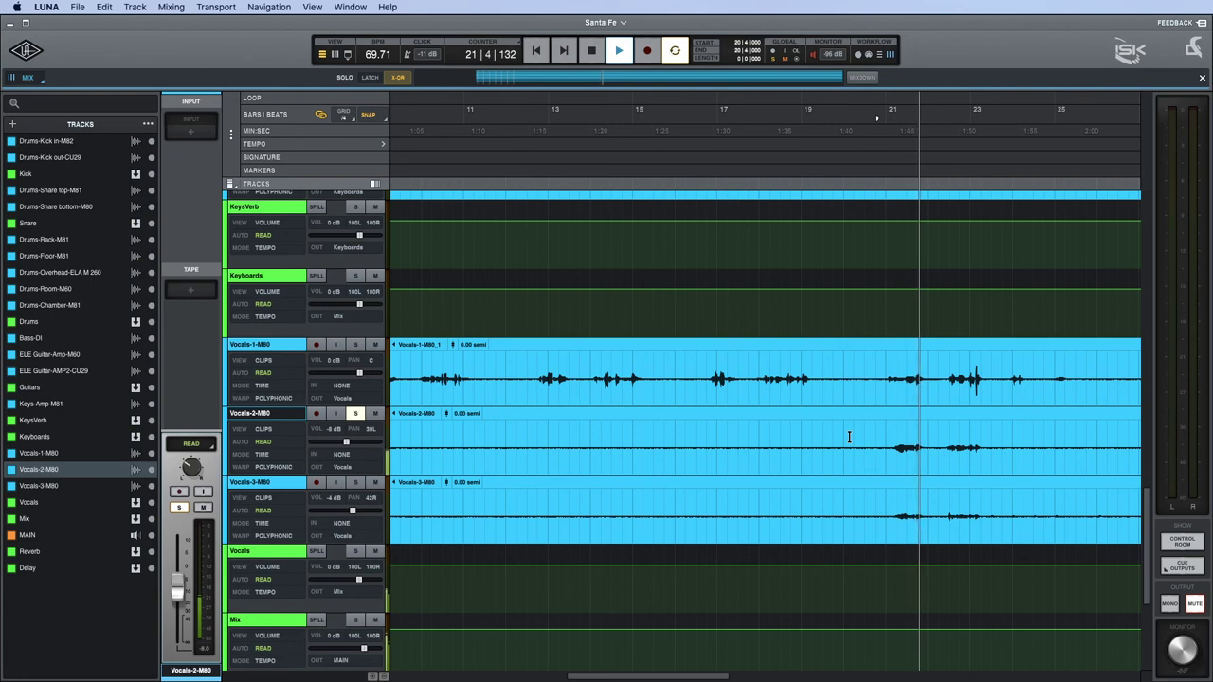
key("space")
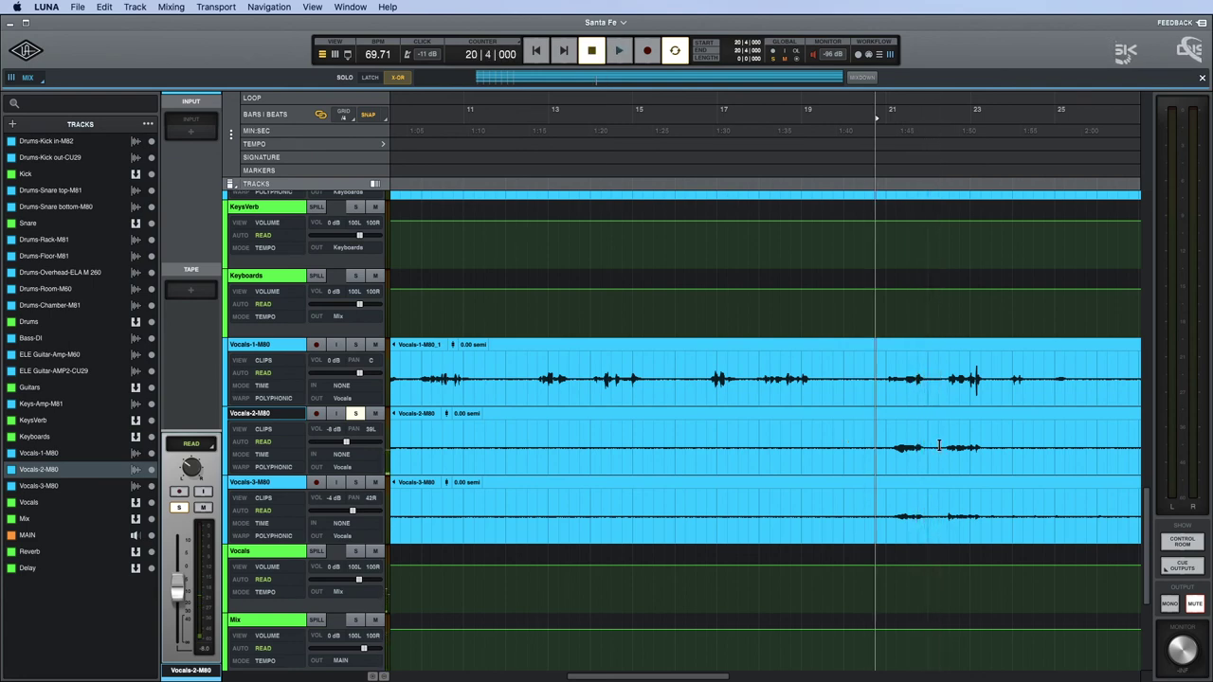
left_click(845, 439)
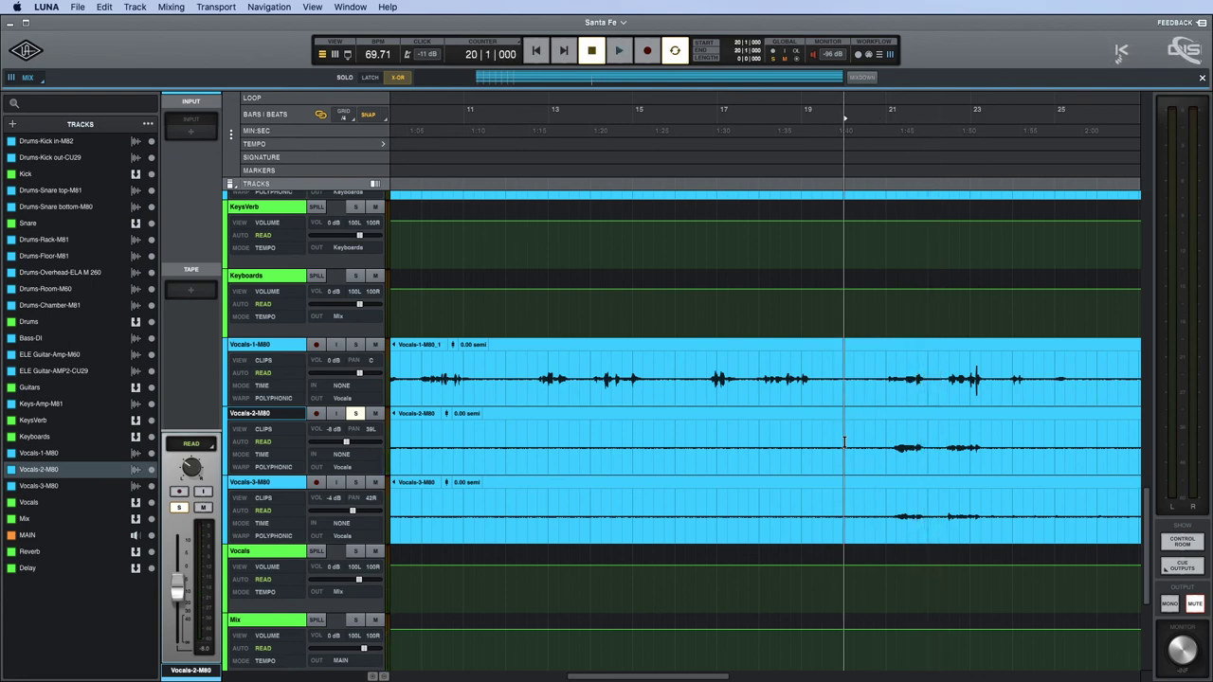
left_click_drag(885, 439, 991, 445)
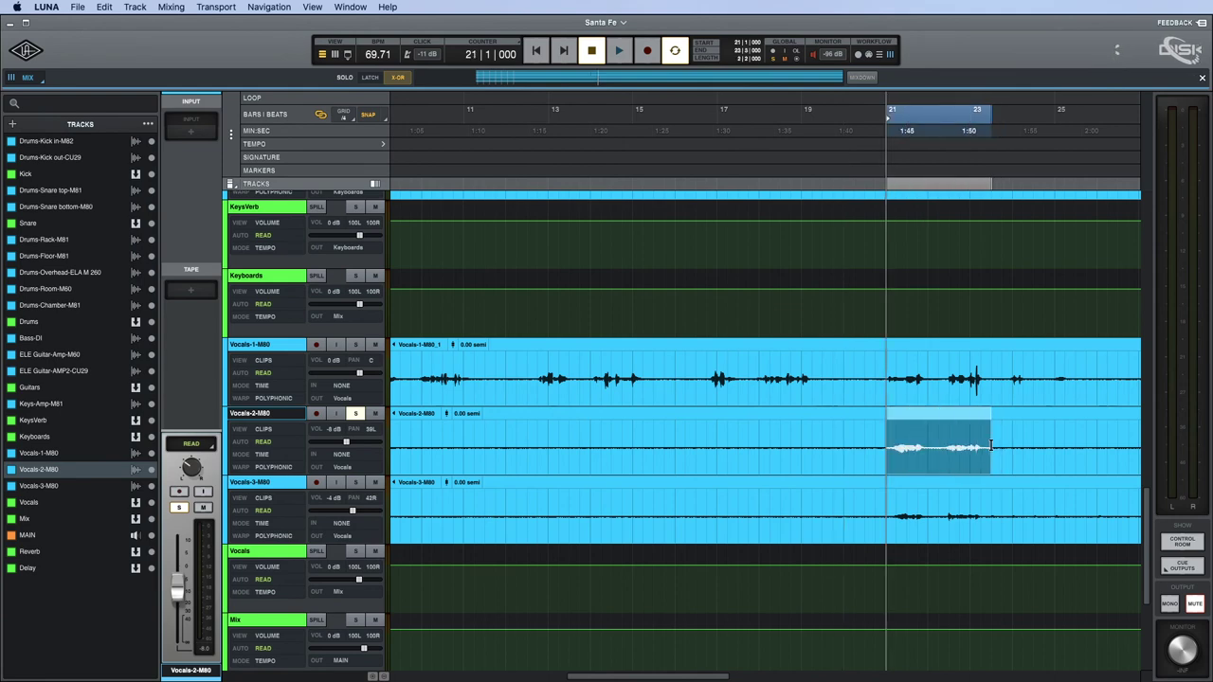
double_click(782, 448)
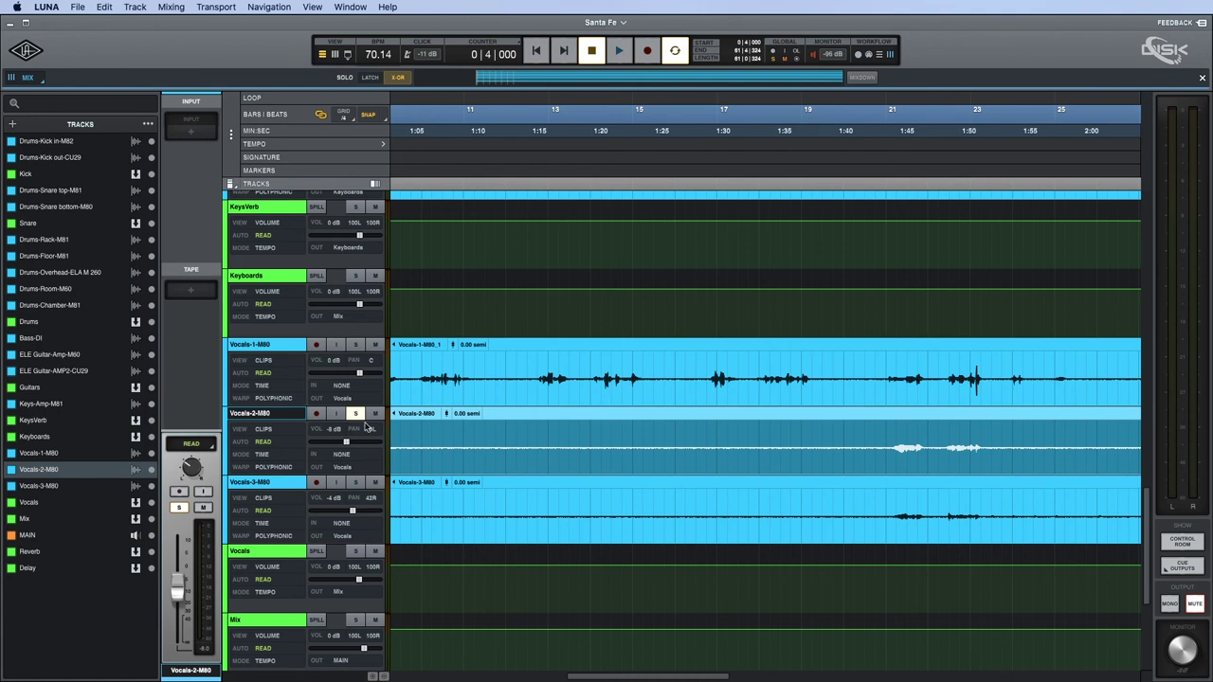
Bring up the Vocals-2 inserts and select its passage from 18|1|000 to 24|1|000 as the loop range.
scroll(195, 353, "down", 5)
scroll(195, 352, "down", 3)
left_click_drag(194, 348, 193, 273)
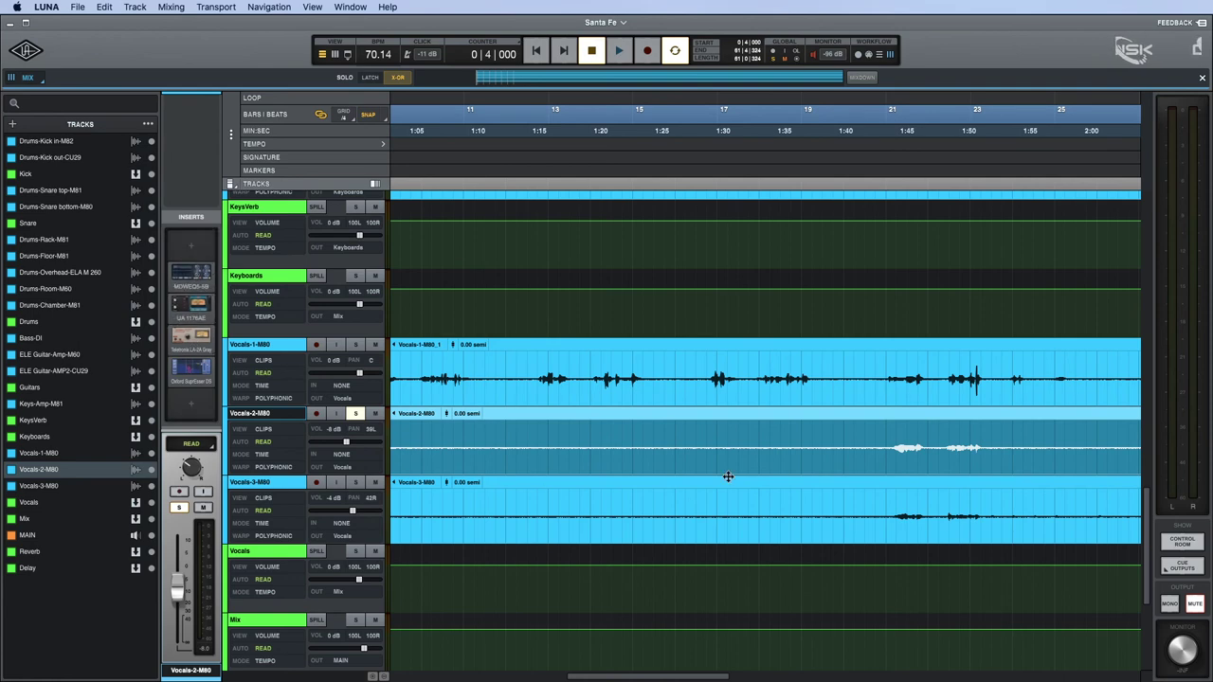
left_click(812, 433)
left_click(782, 435)
left_click_drag(763, 435, 1013, 444)
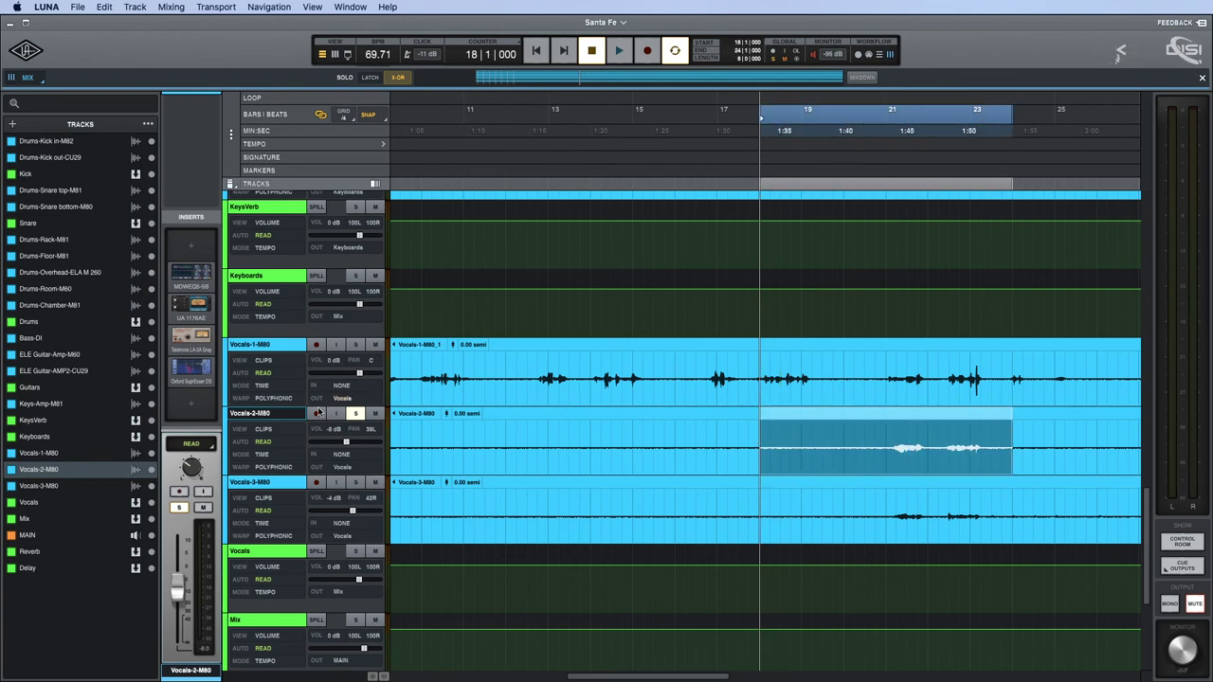
Insert Virtual Mix Rack in the first Vocals-2 slot and remove its FG-116 Modern and VCC Channel modules.
left_click(193, 248)
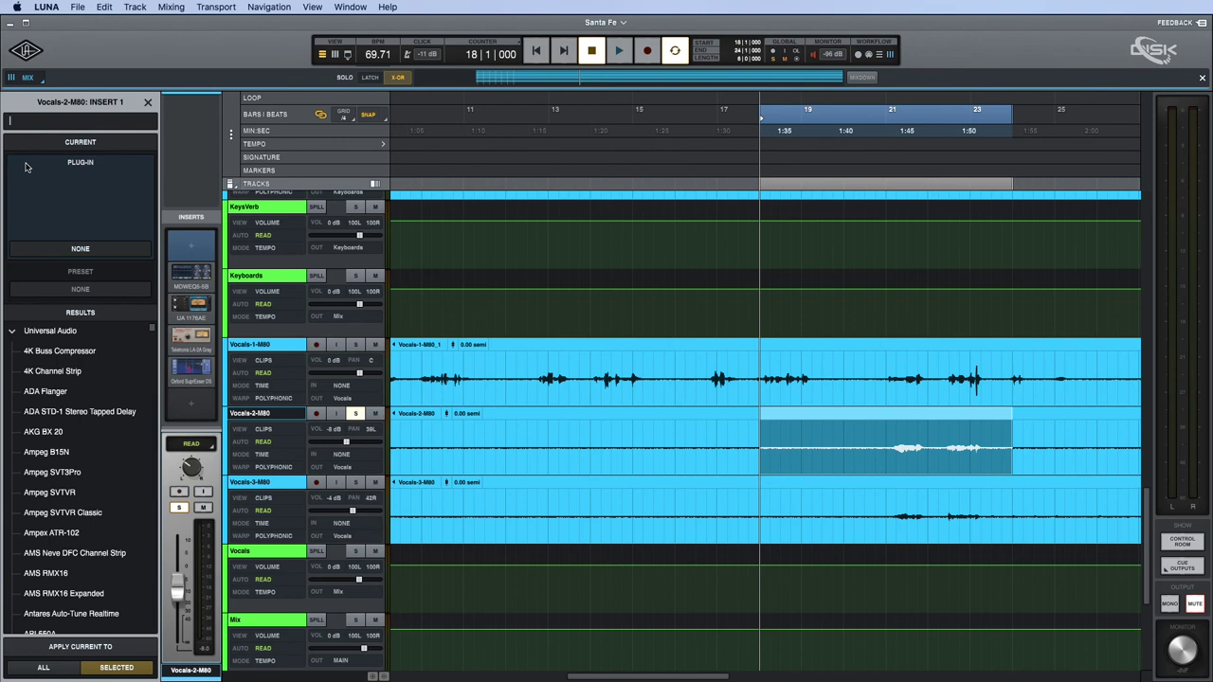
type("virt")
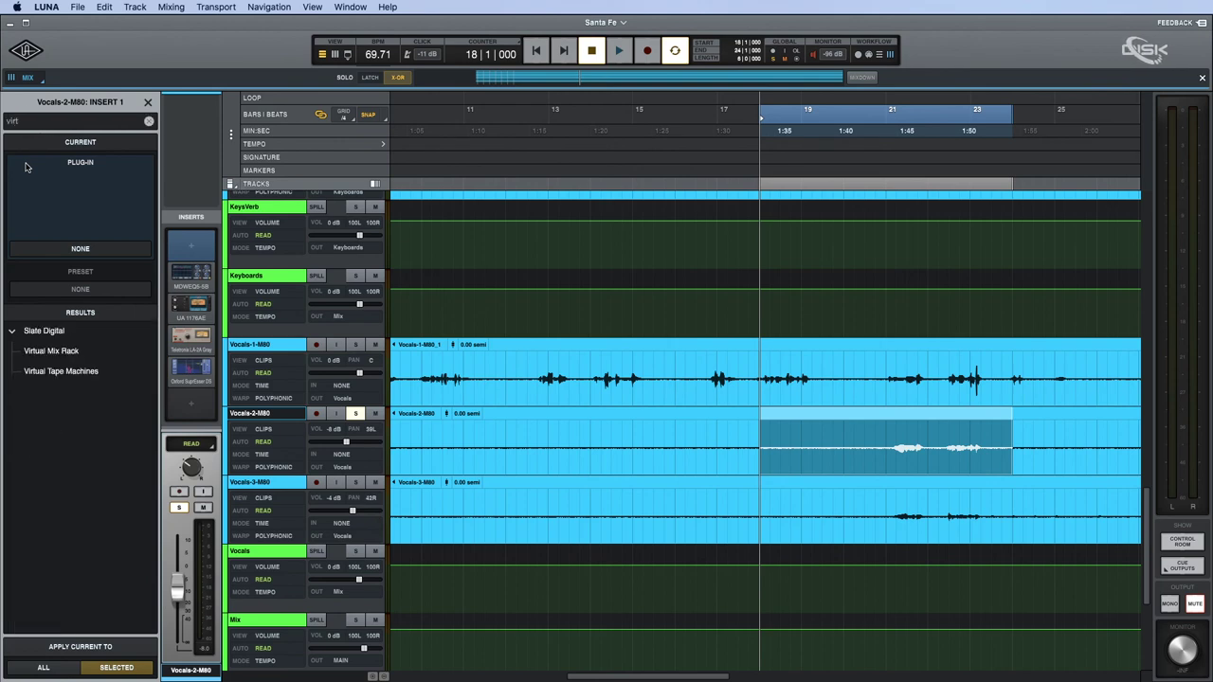
double_click(51, 350)
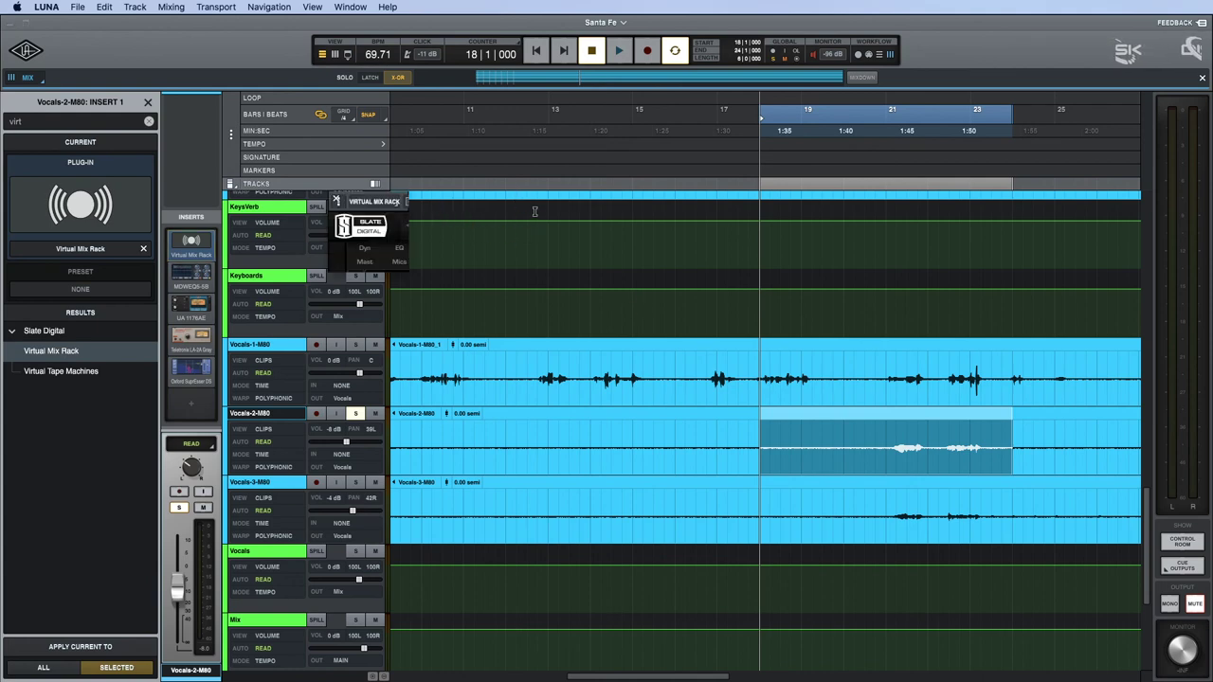
left_click_drag(537, 197, 365, 108)
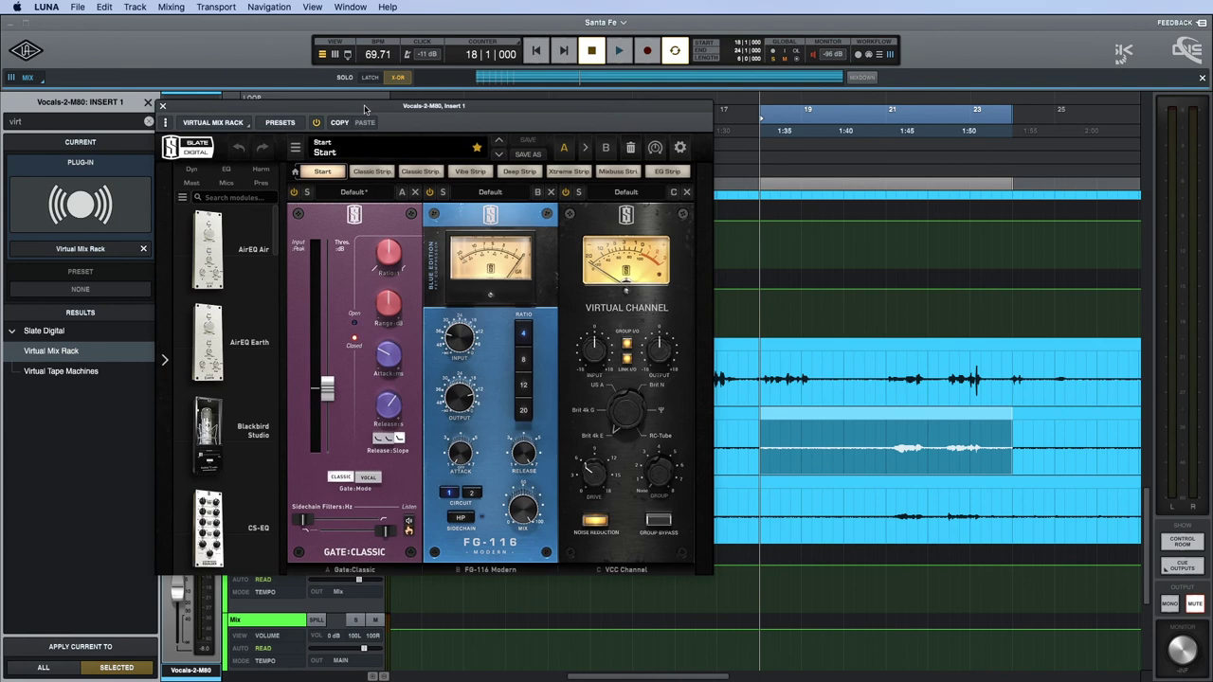
left_click(685, 193)
left_click(552, 192)
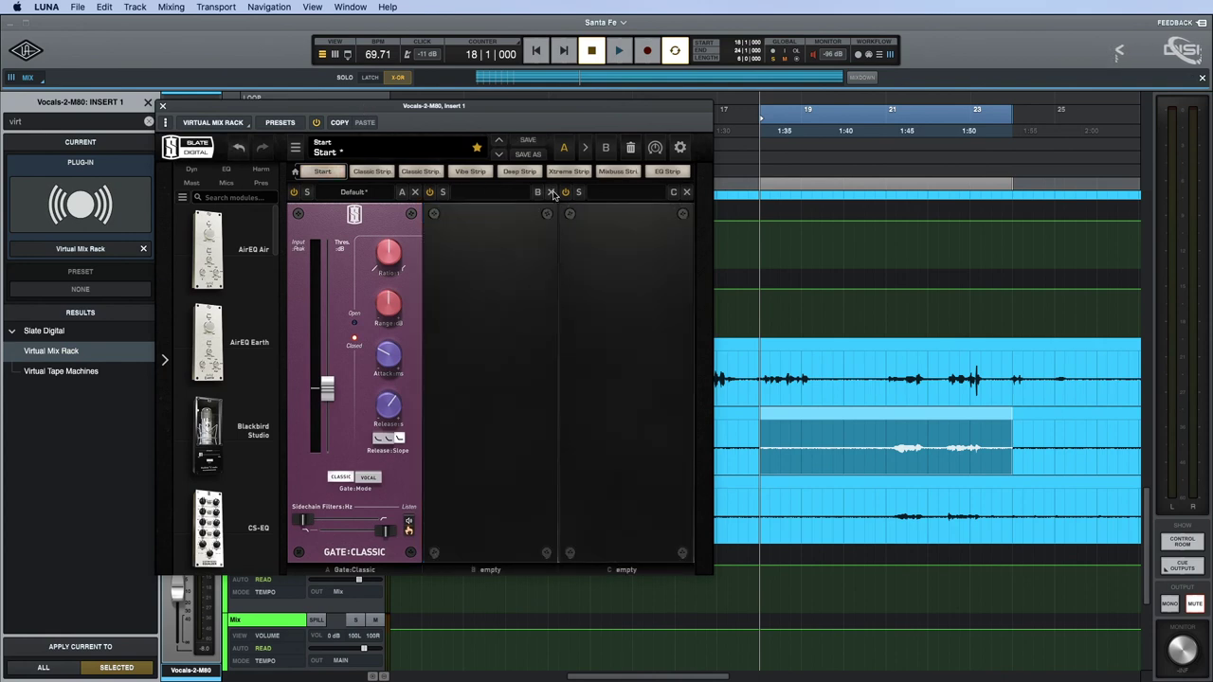
While looping the Vocals-2 passage, raise the Gate:Classic threshold to about -33 dB and adjust its range and ratio.
key("space")
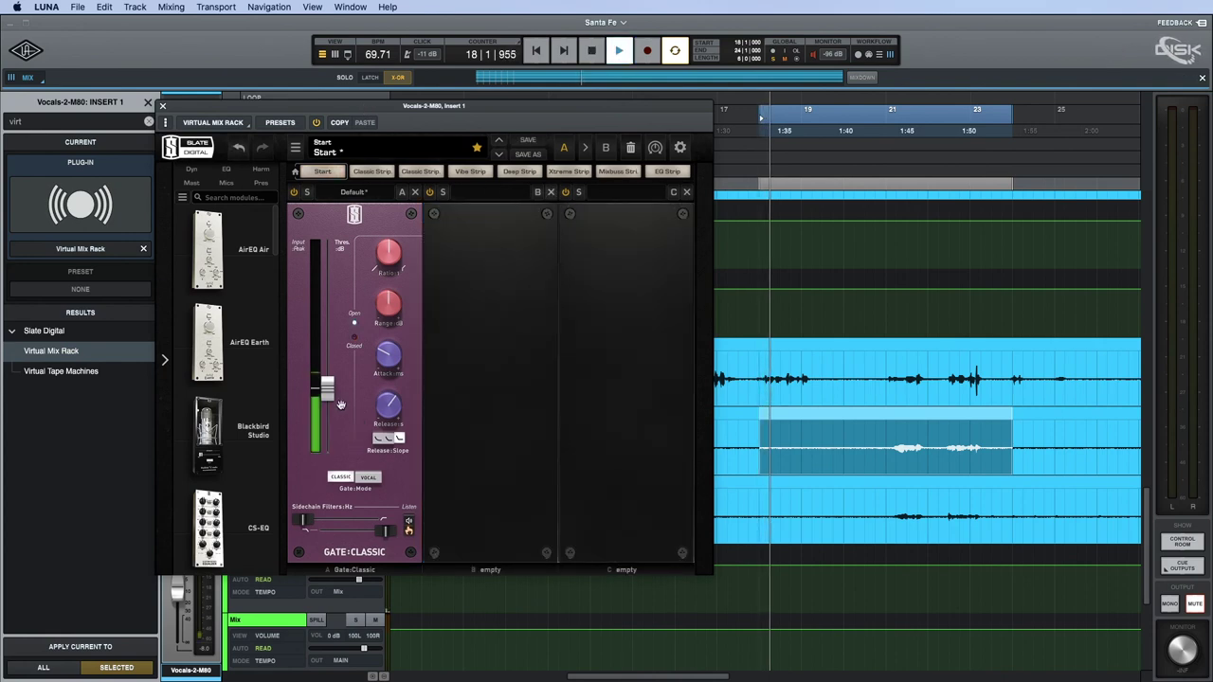
left_click_drag(327, 386, 332, 339)
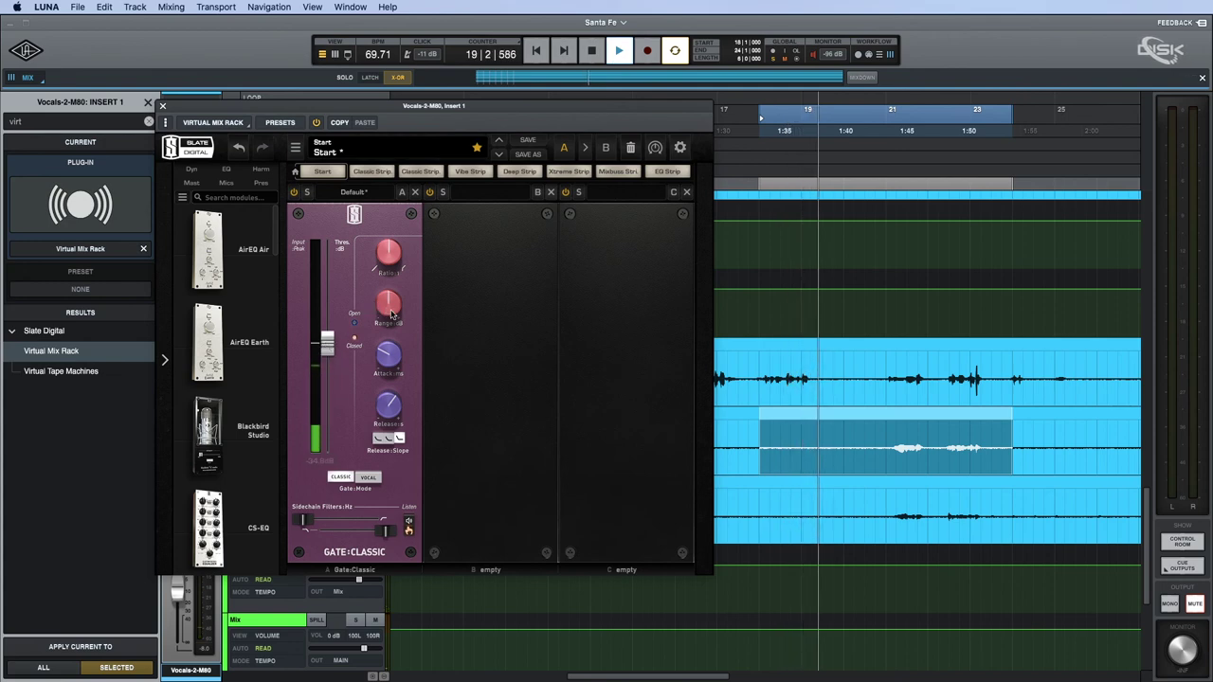
mouse_move(392, 315)
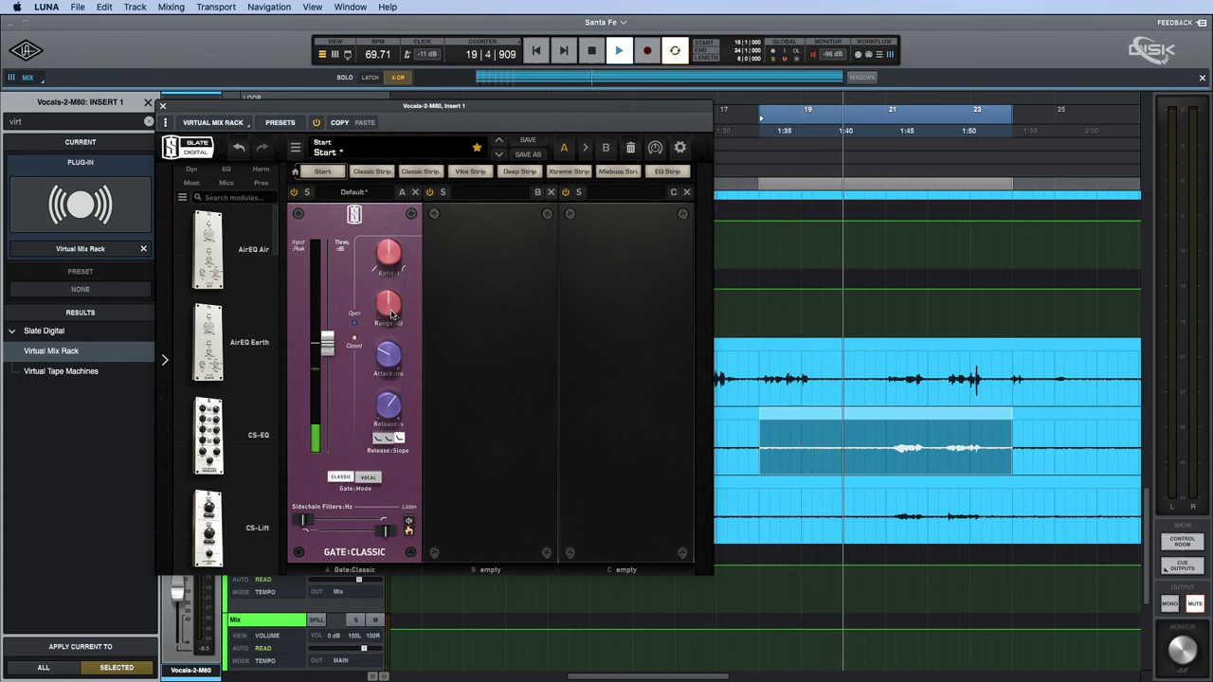
mouse_move(382, 273)
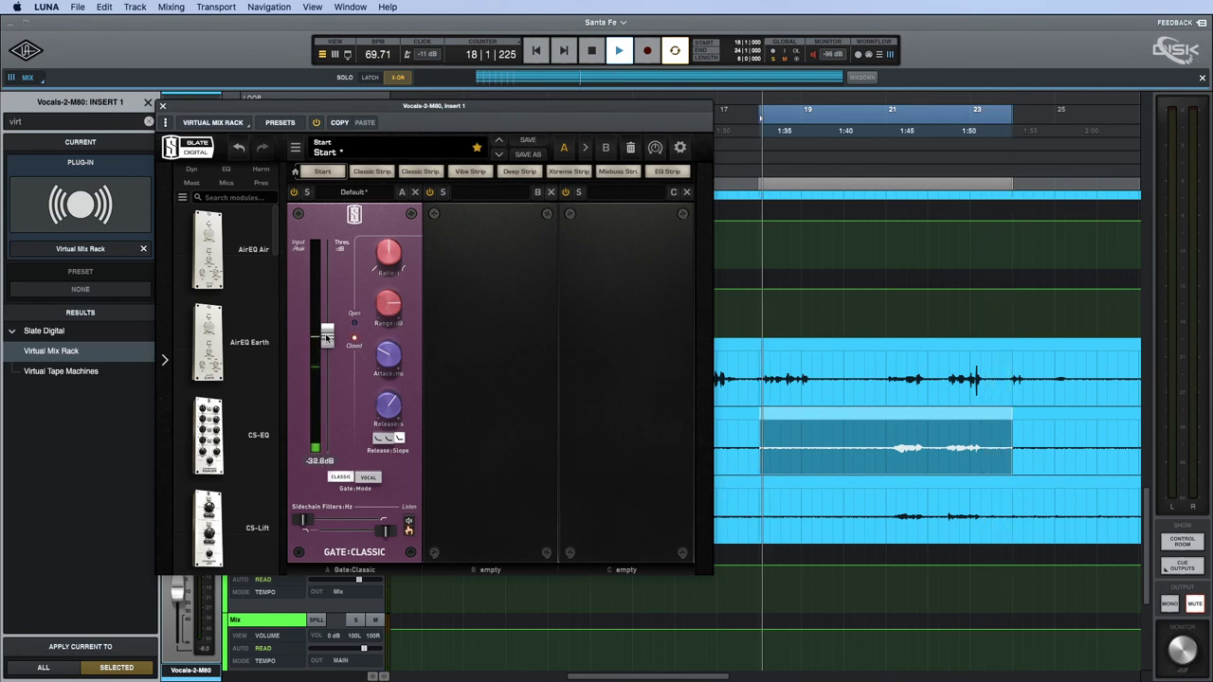
mouse_move(386, 246)
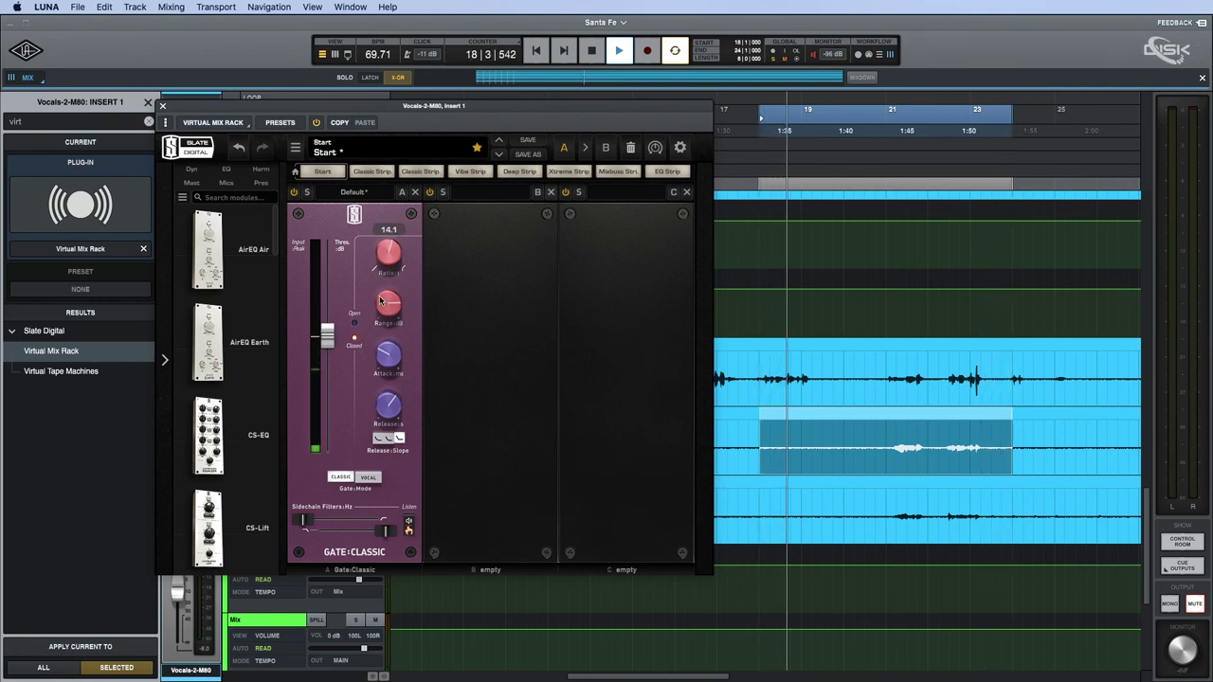
key("space")
left_click(160, 106)
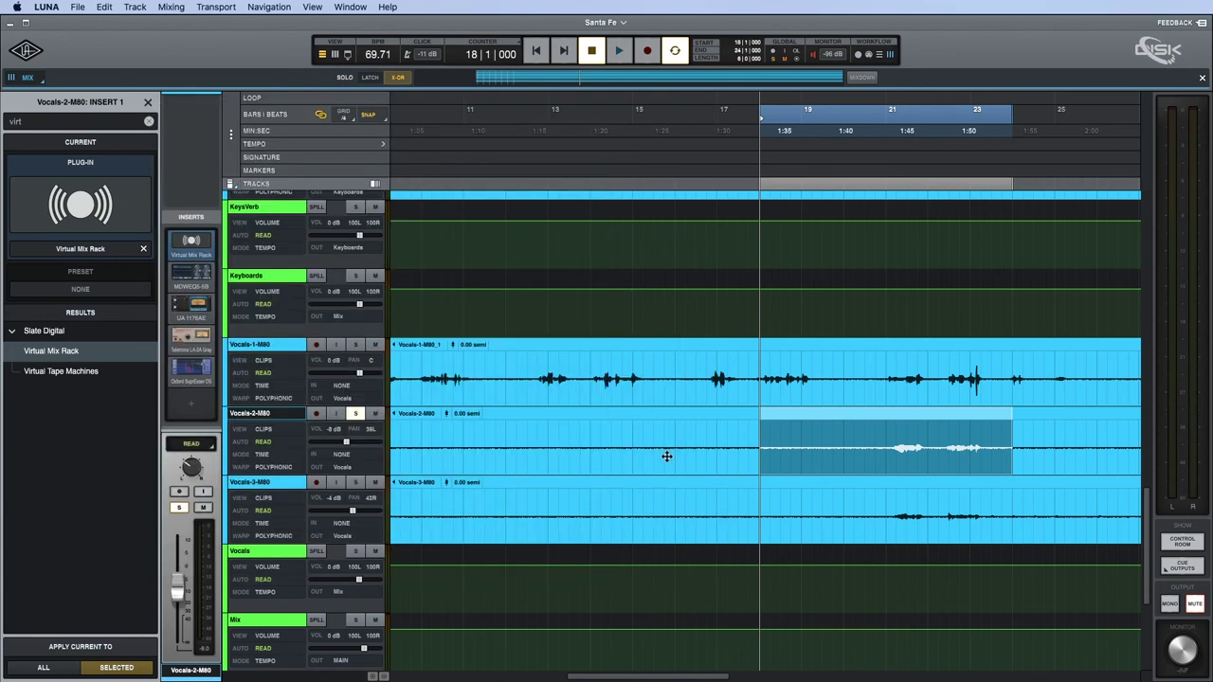
left_click(717, 431)
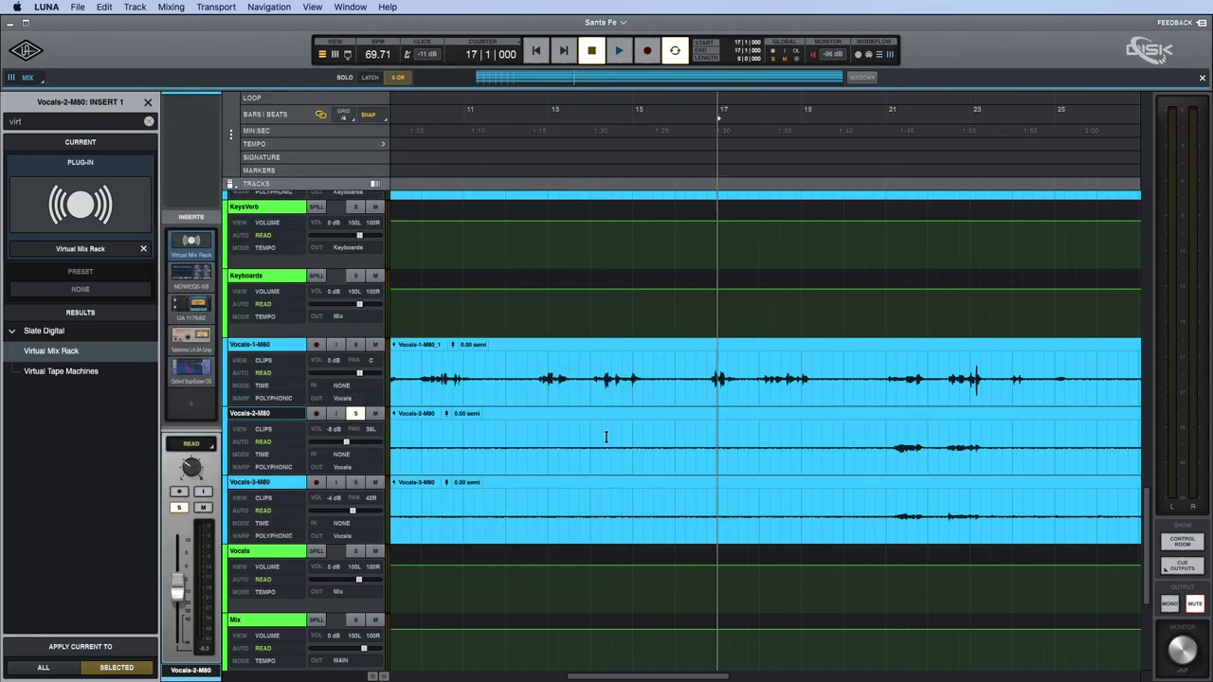
scroll(607, 436, "left", 10)
scroll(731, 434, "right", 5)
scroll(730, 436, "left", 2)
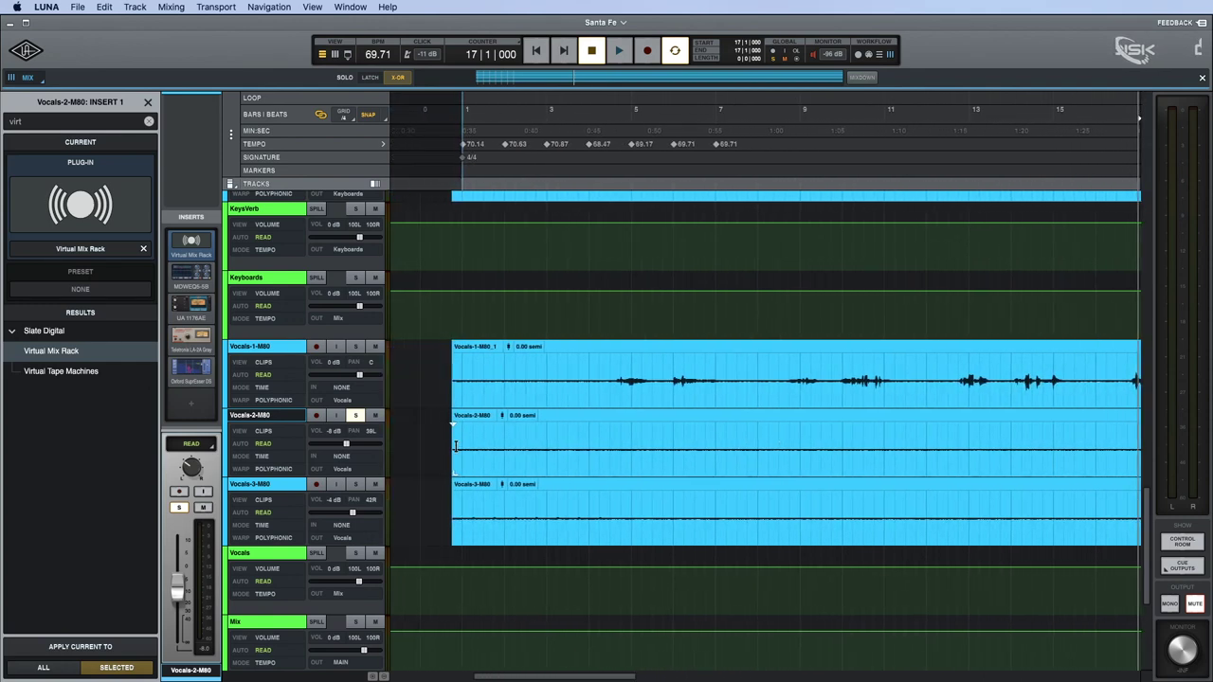
scroll(829, 442, "right", 10)
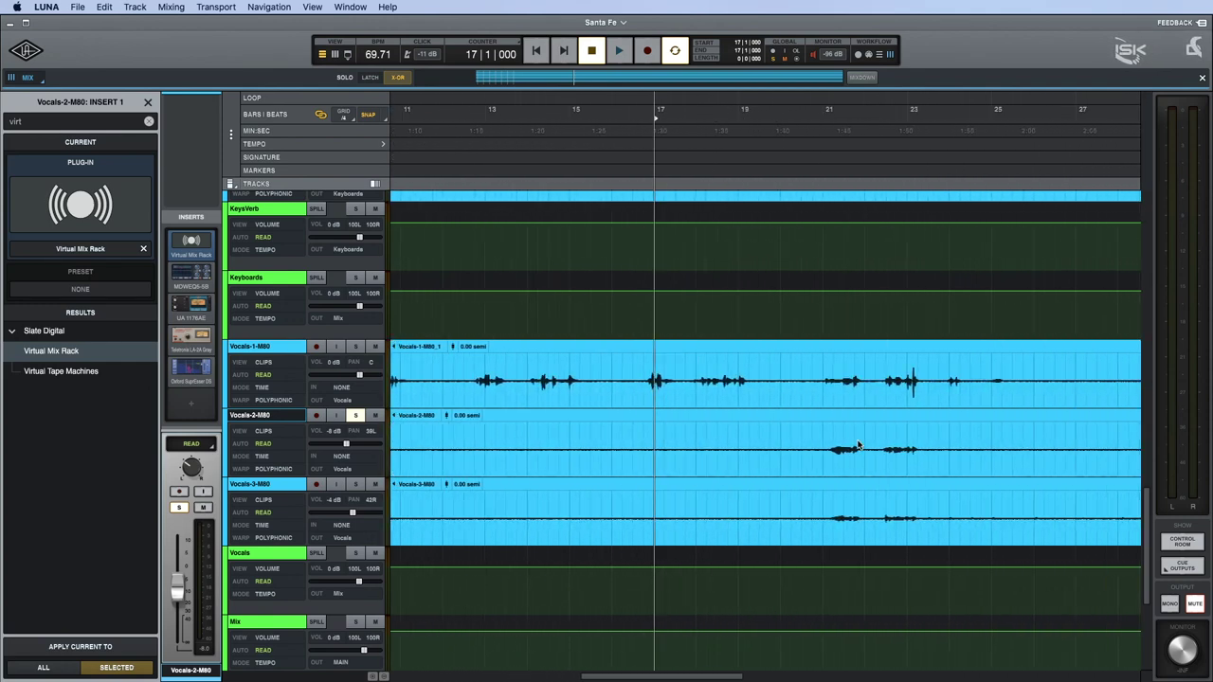
left_click(680, 431)
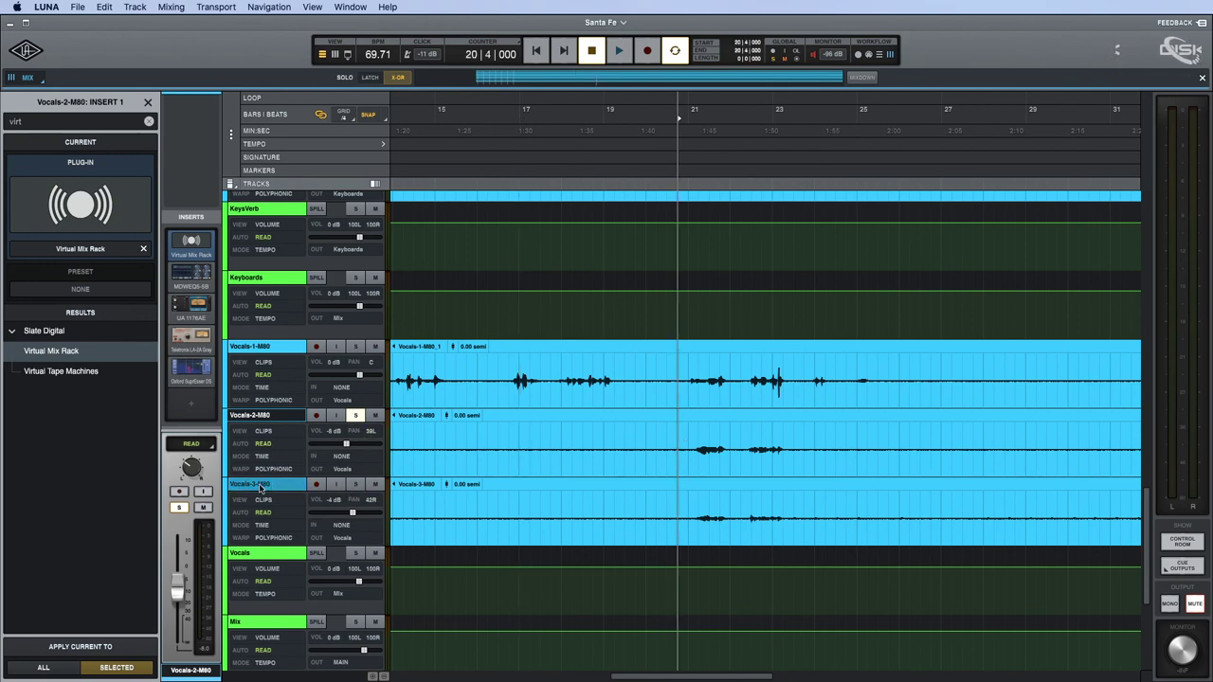
Shift the Vocals-3 inserts down one slot and copy the Virtual Mix Rack from Vocals-2 into its first slot.
key("super+equal")
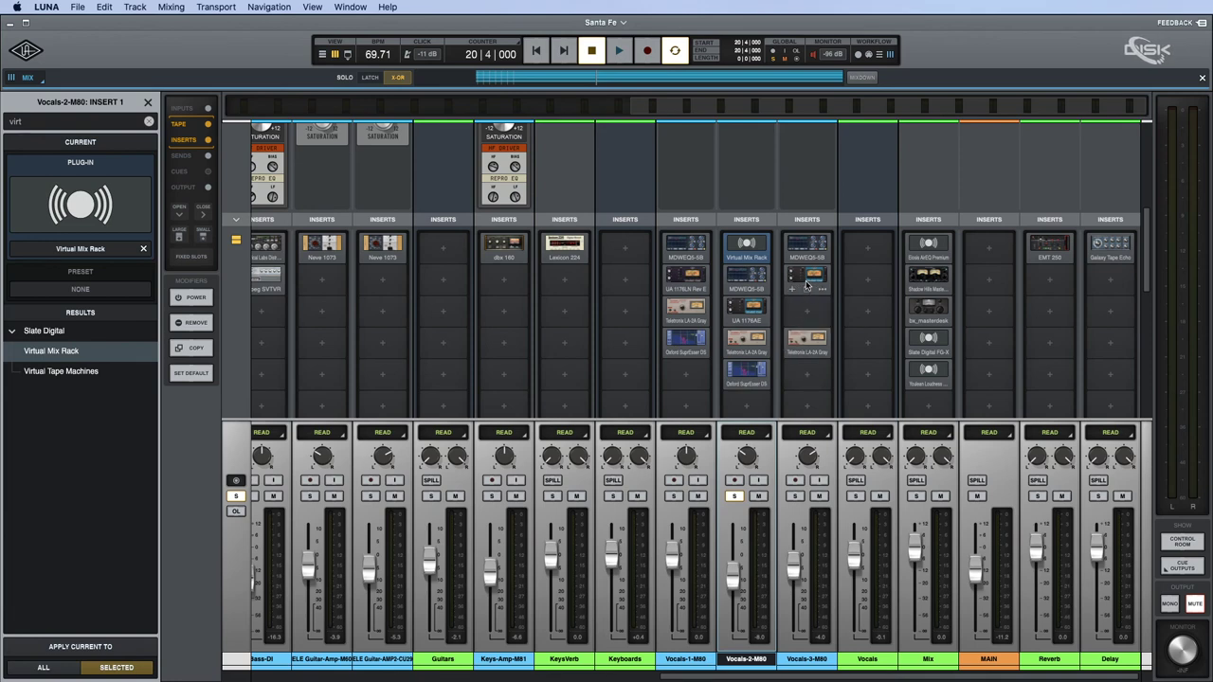
left_click_drag(807, 248, 812, 282)
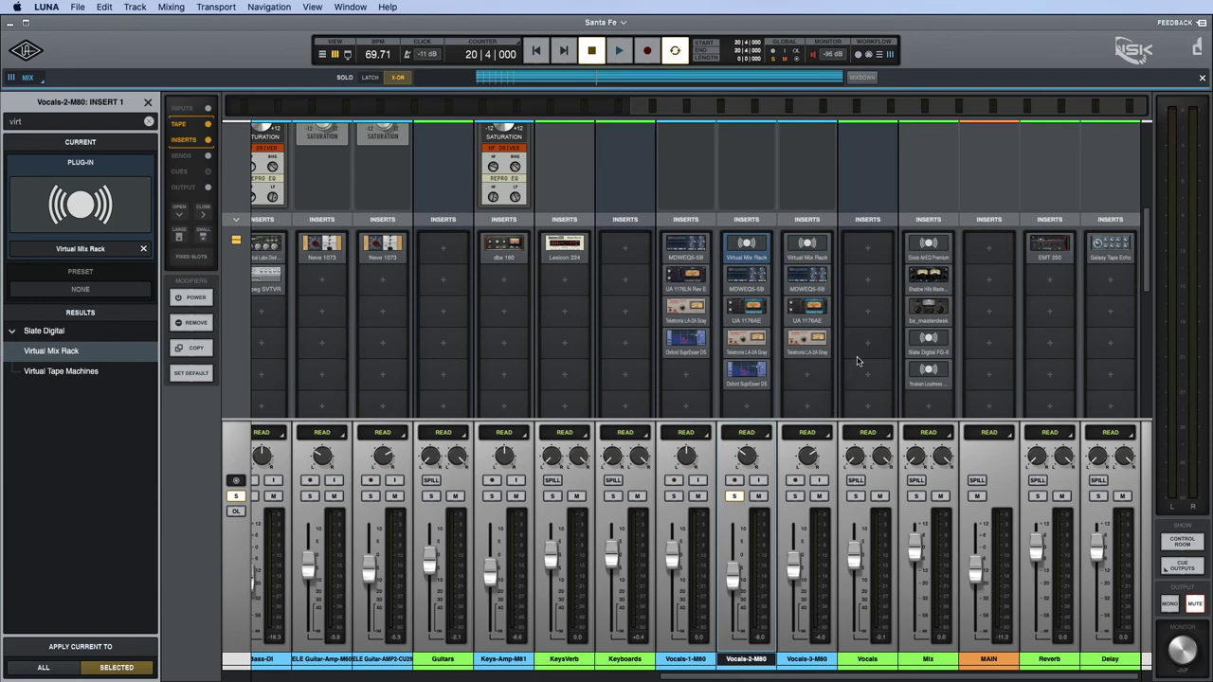
key("super+equal")
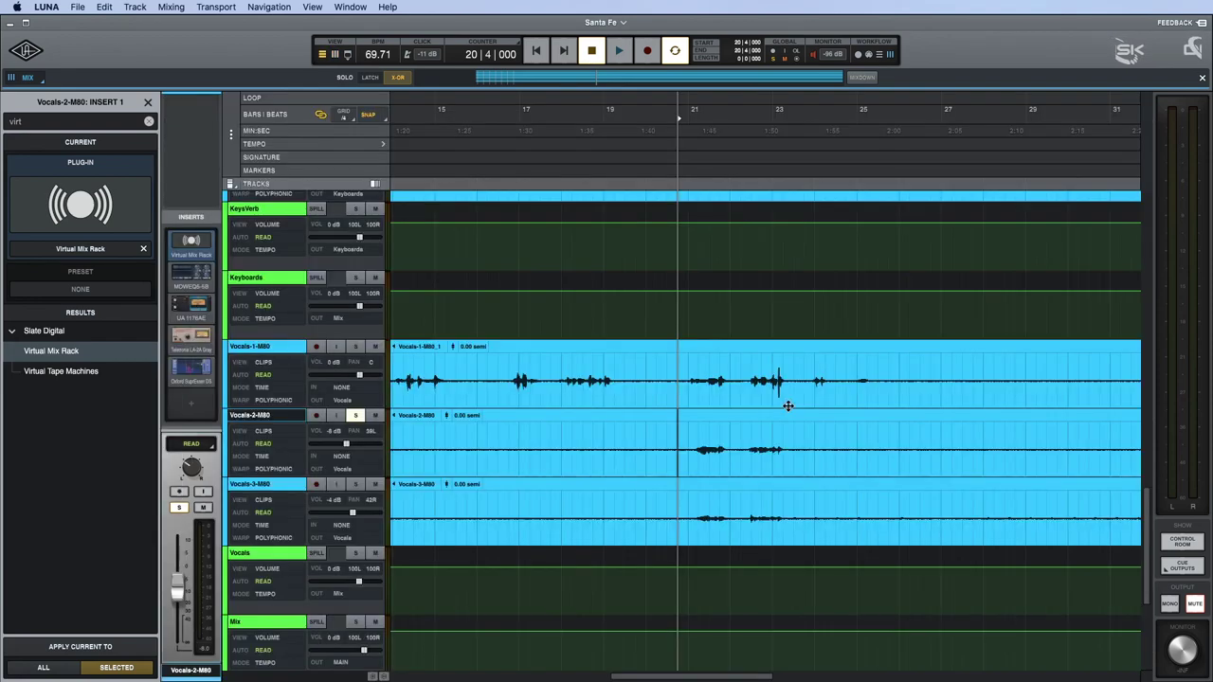
Clear the Vocals-2 solo and play the full mix from 4|4|000.
key("z")
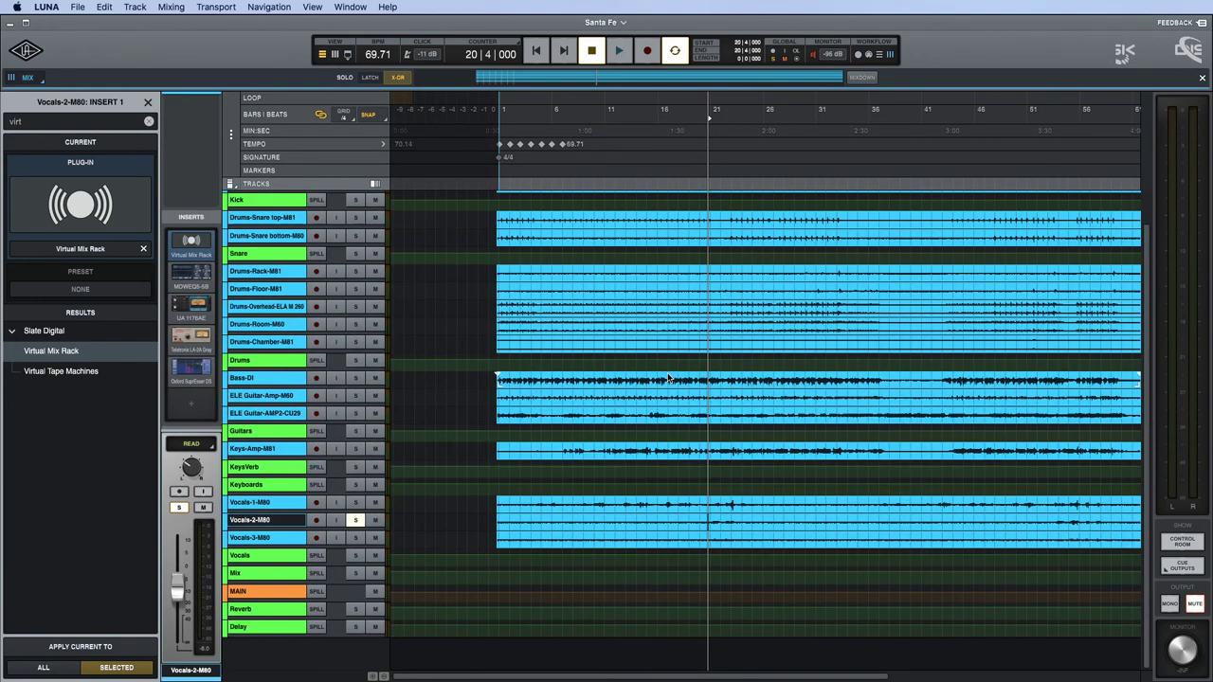
left_click(538, 270)
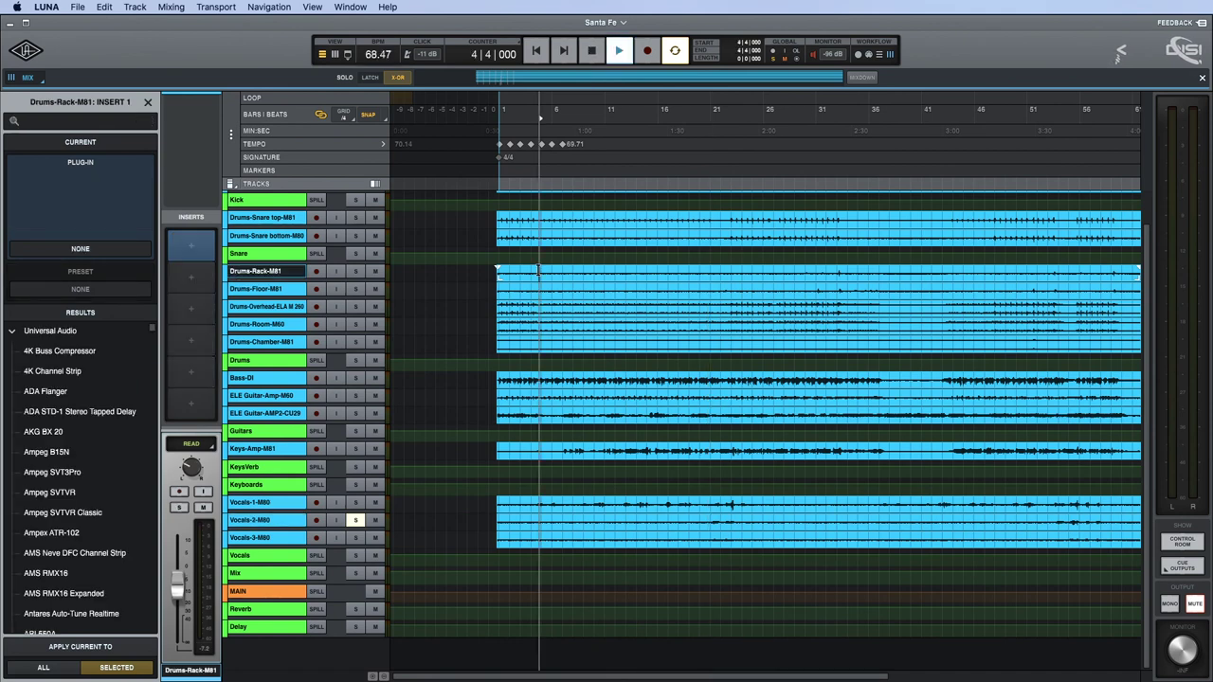
key("space")
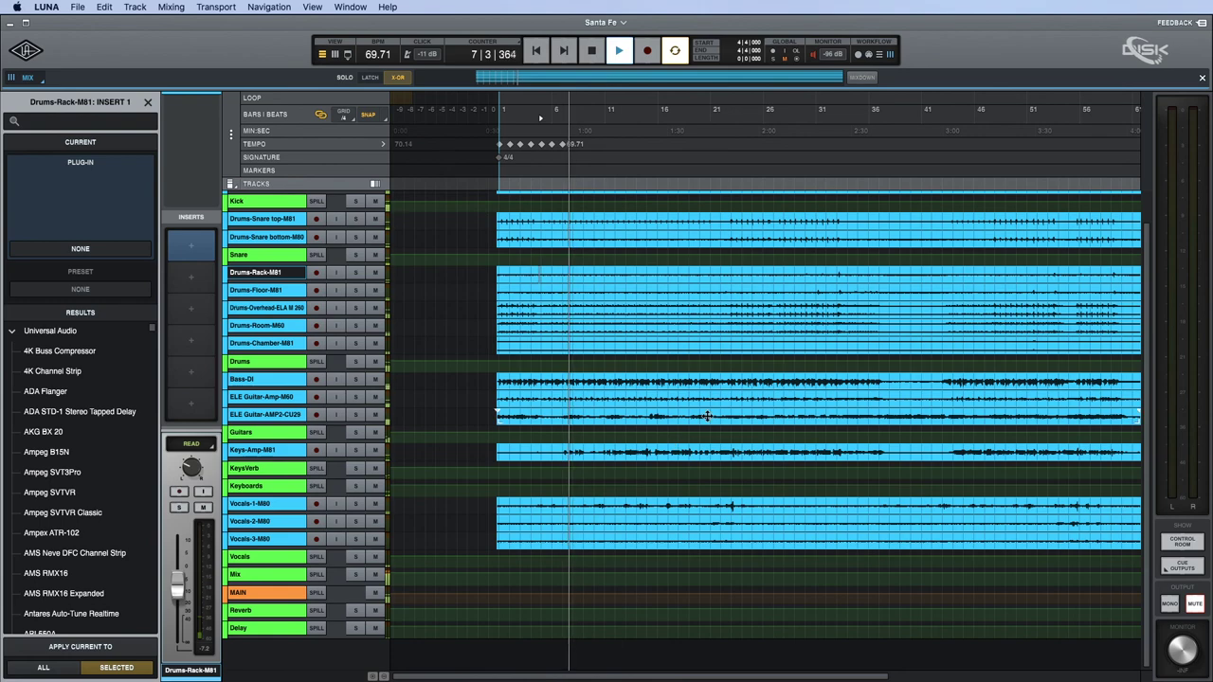
key("space")
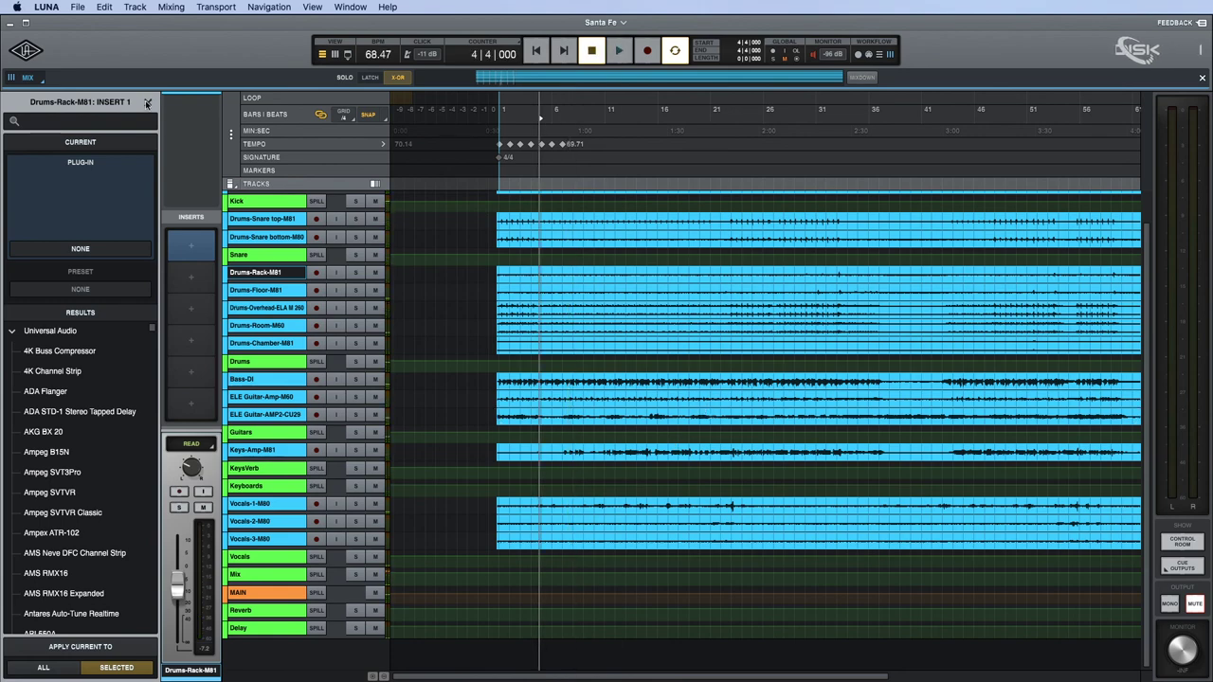
Close the plug-in browser and select the whole Drums-Kick out-CU29 clip to set the export range from 0|4|000 to the song's end.
left_click(146, 102)
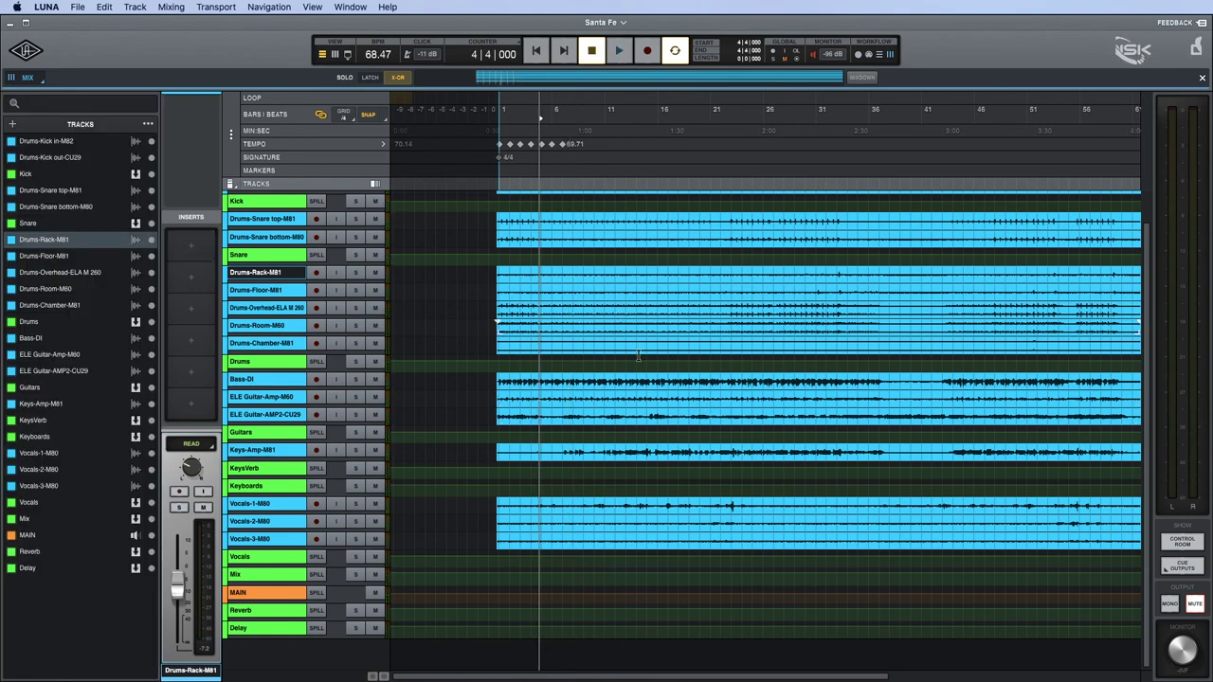
scroll(638, 402, "up", 1)
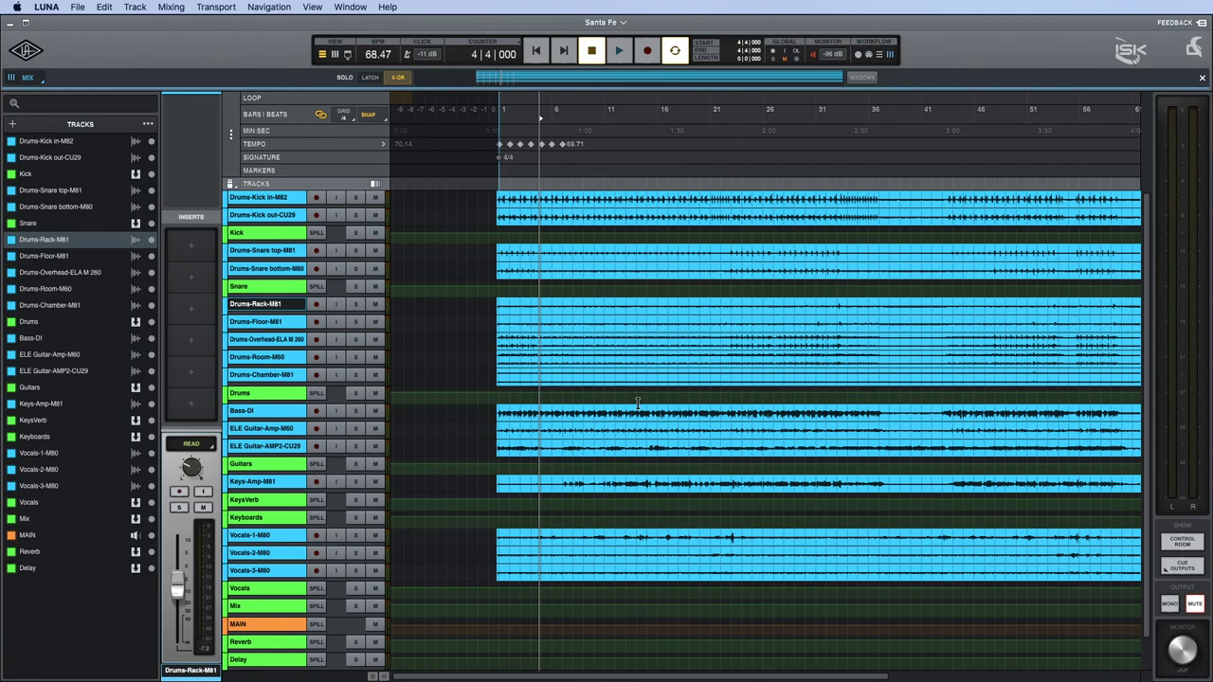
left_click(603, 220)
scroll(808, 397, "right", 5)
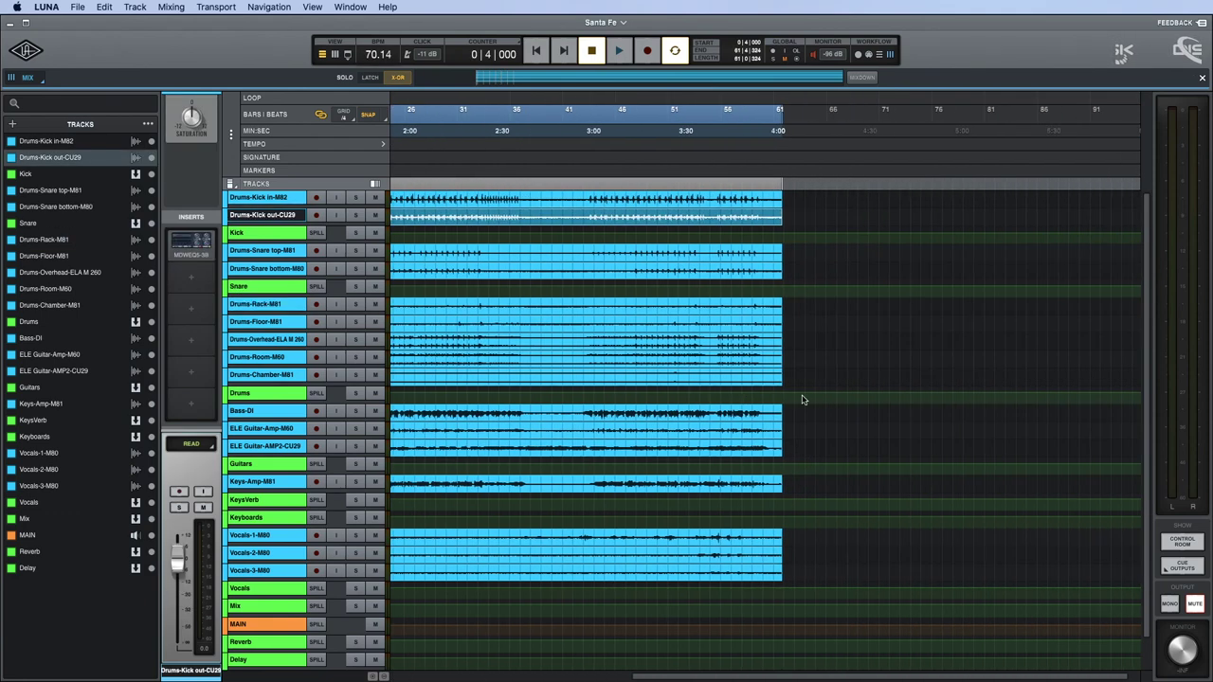
scroll(802, 398, "left", 5)
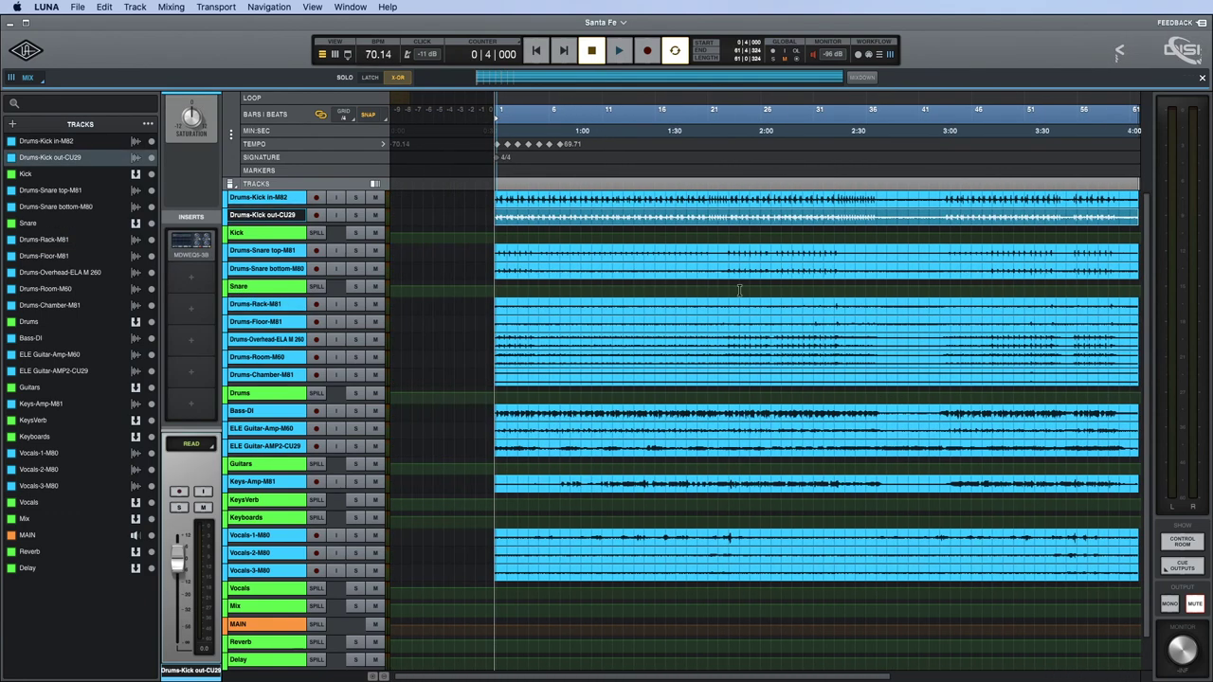
Open the mixdown settings and choose the Mix, Reverb and Delay buses as sources instead of MAIN.
left_click(863, 77)
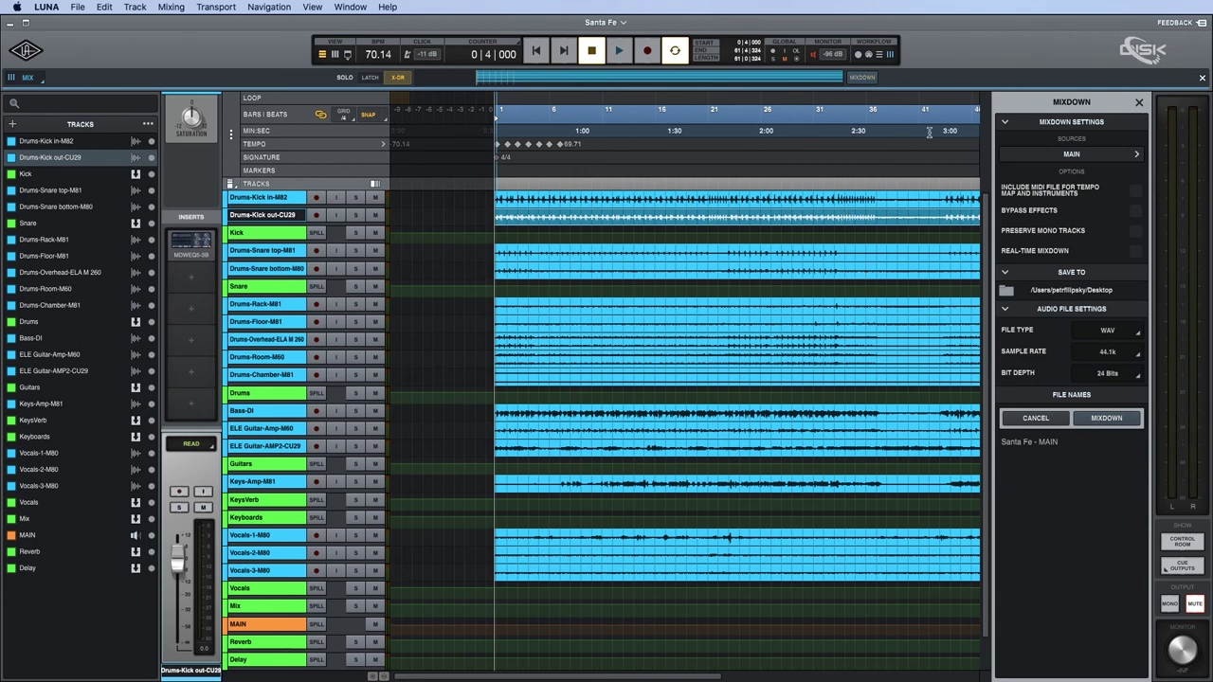
left_click(1114, 155)
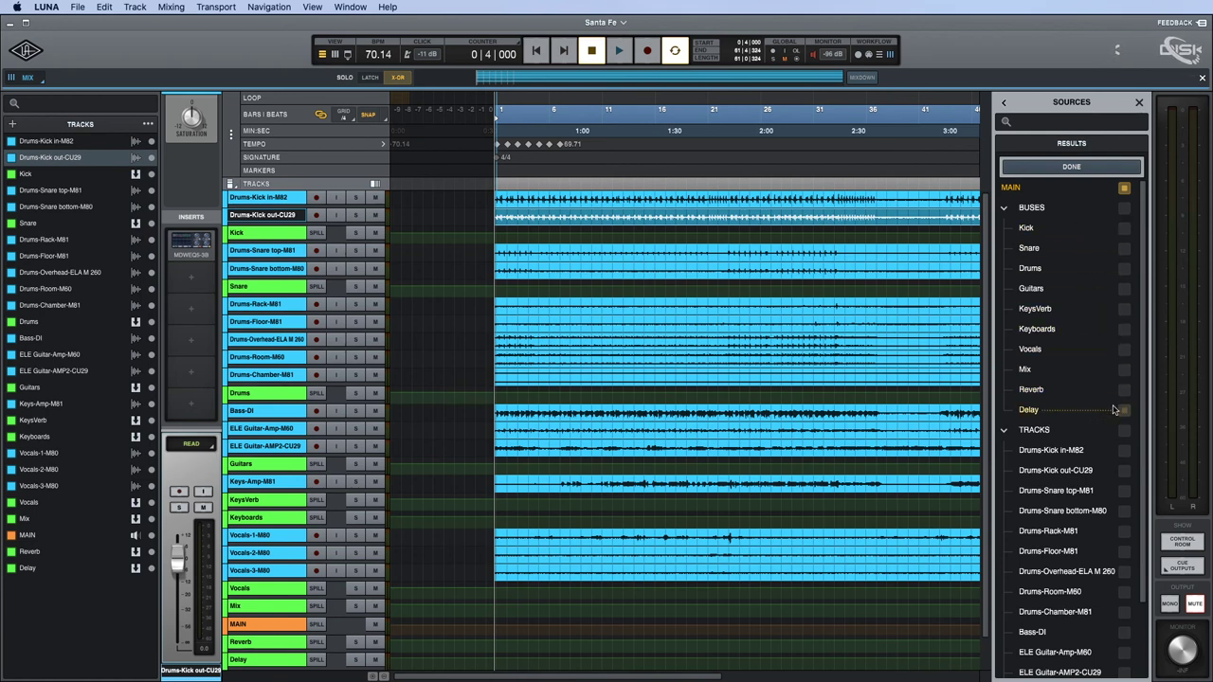
left_click(1124, 389)
left_click(1124, 411)
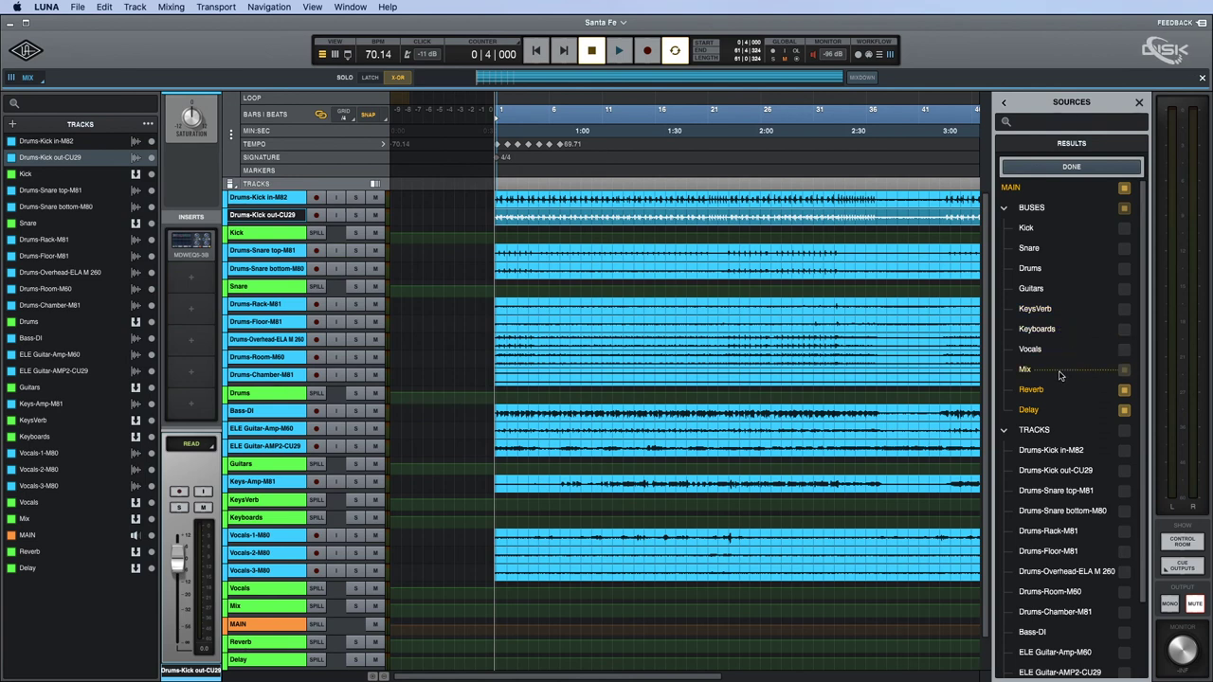
left_click(1123, 370)
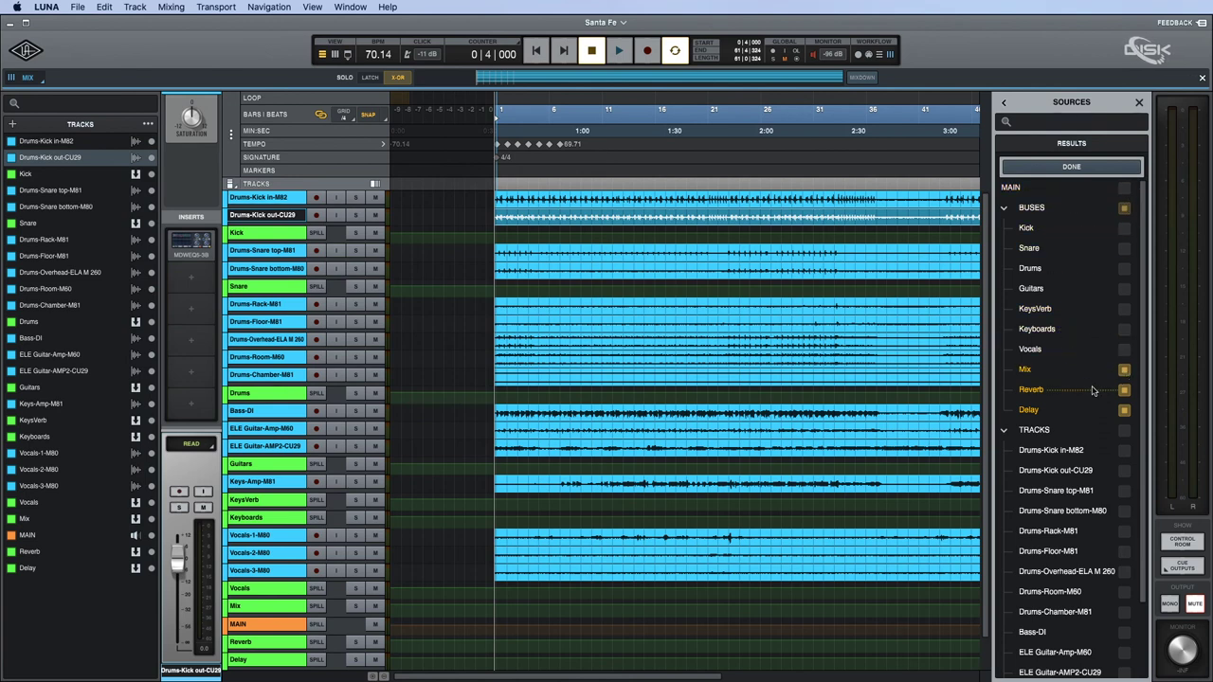
Look through the available mixdown tracks and buses and add the Keyboards bus to the sources.
scroll(1052, 424, "down", 3)
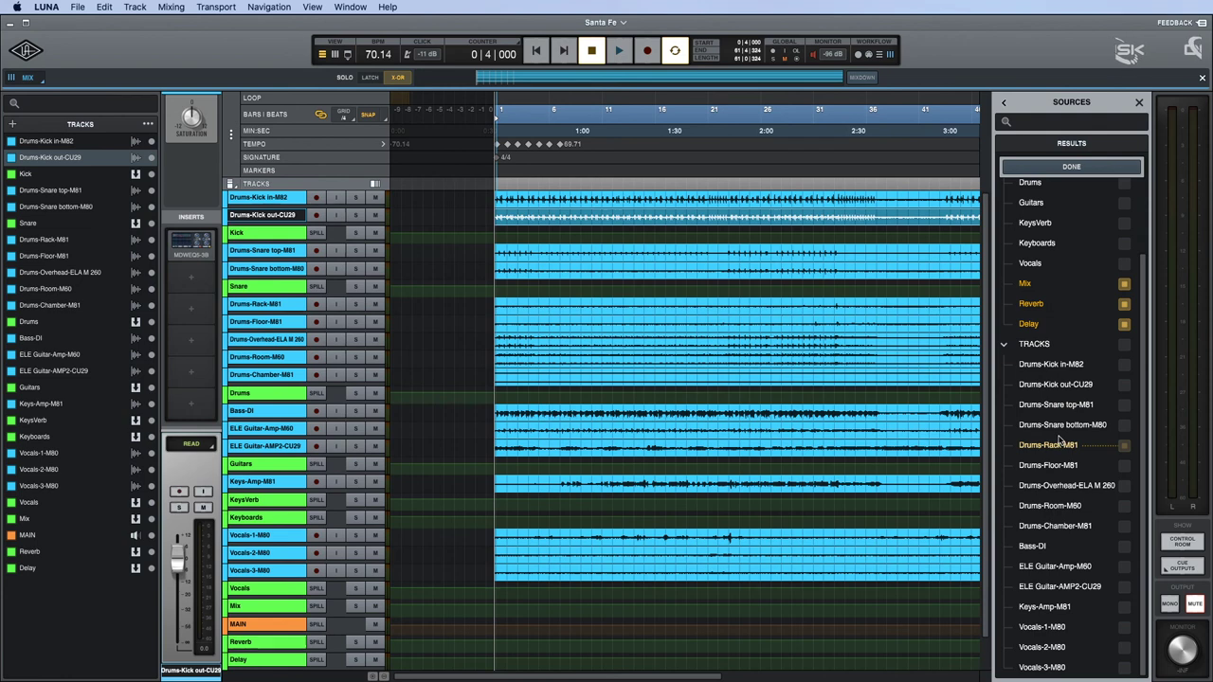
scroll(1058, 437, "up", 3)
scroll(1058, 438, "up", 2)
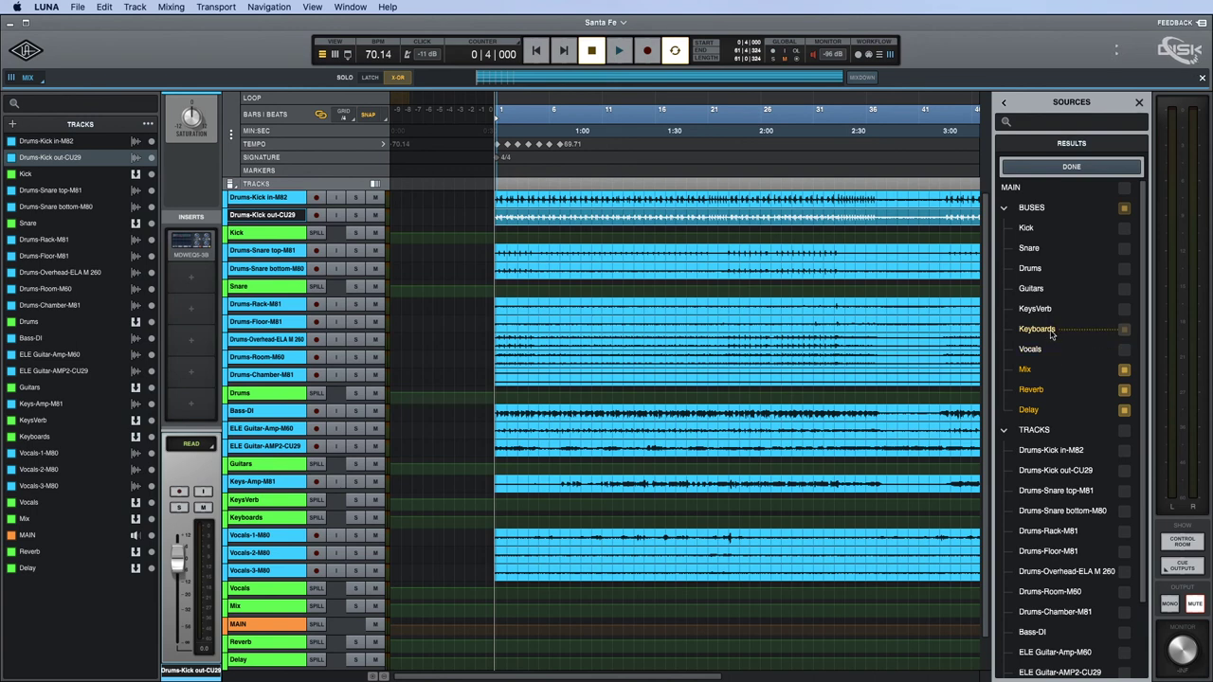
left_click(1123, 331)
scroll(1065, 468, "down", 1)
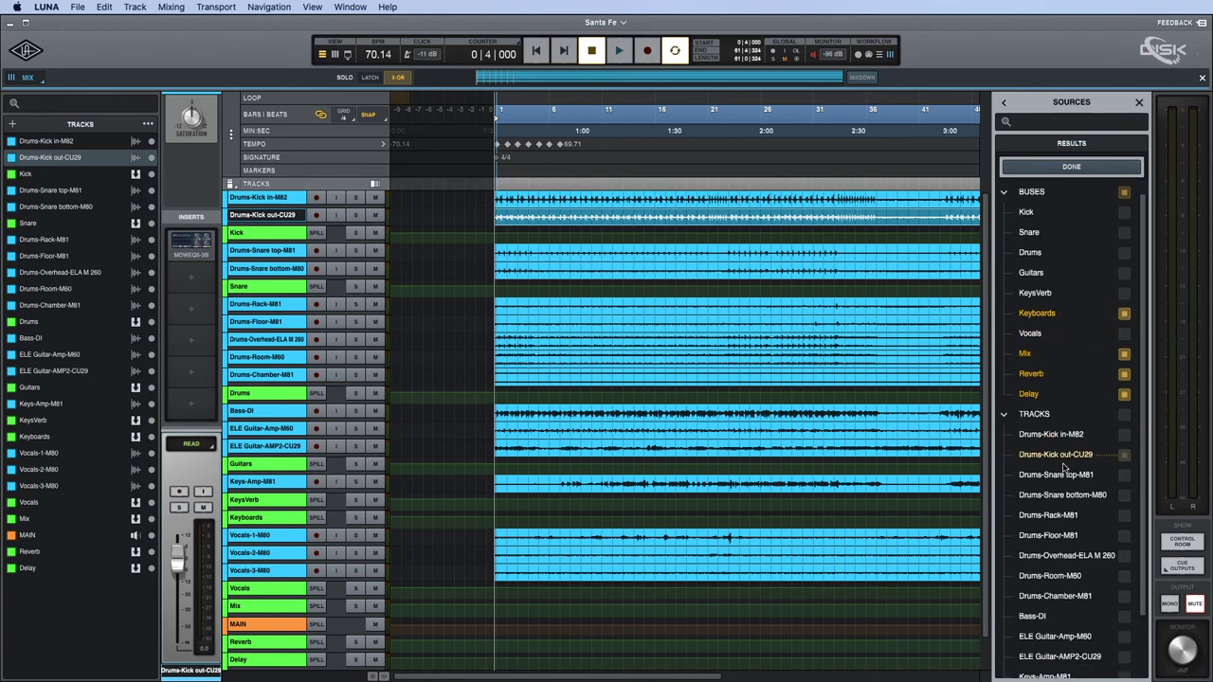
Add the Drums, Guitars and Vocals buses to the mixdown sources.
scroll(1064, 467, "down", 4)
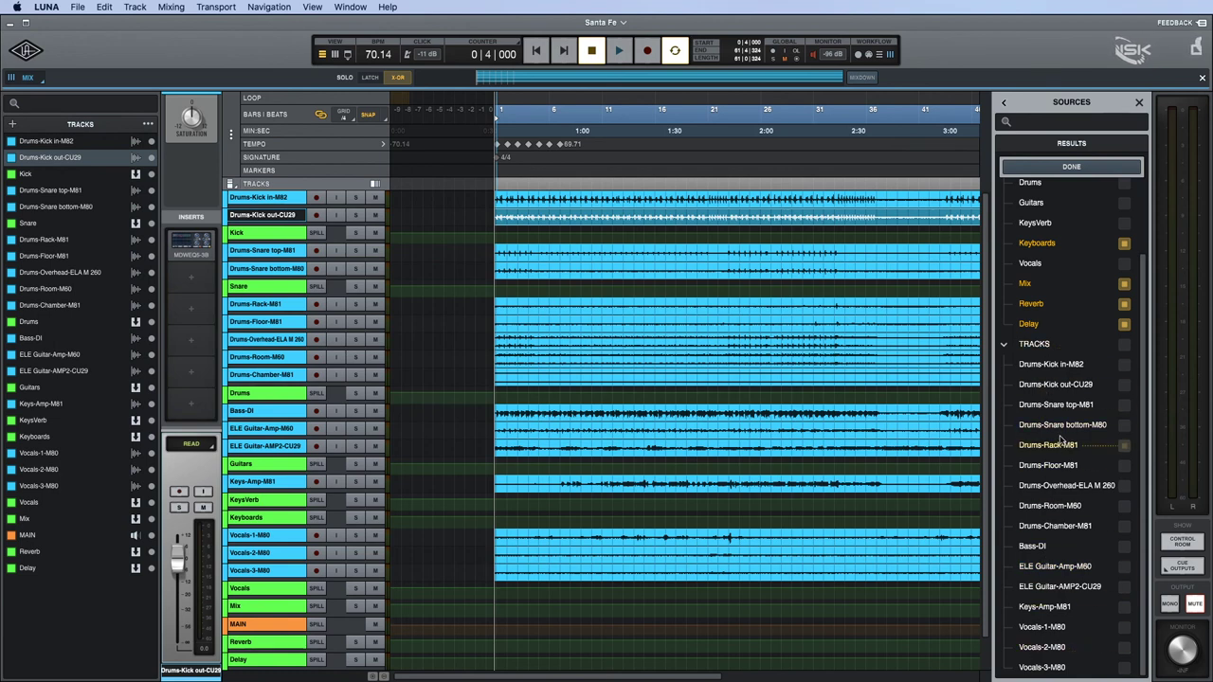
scroll(1061, 386, "up", 3)
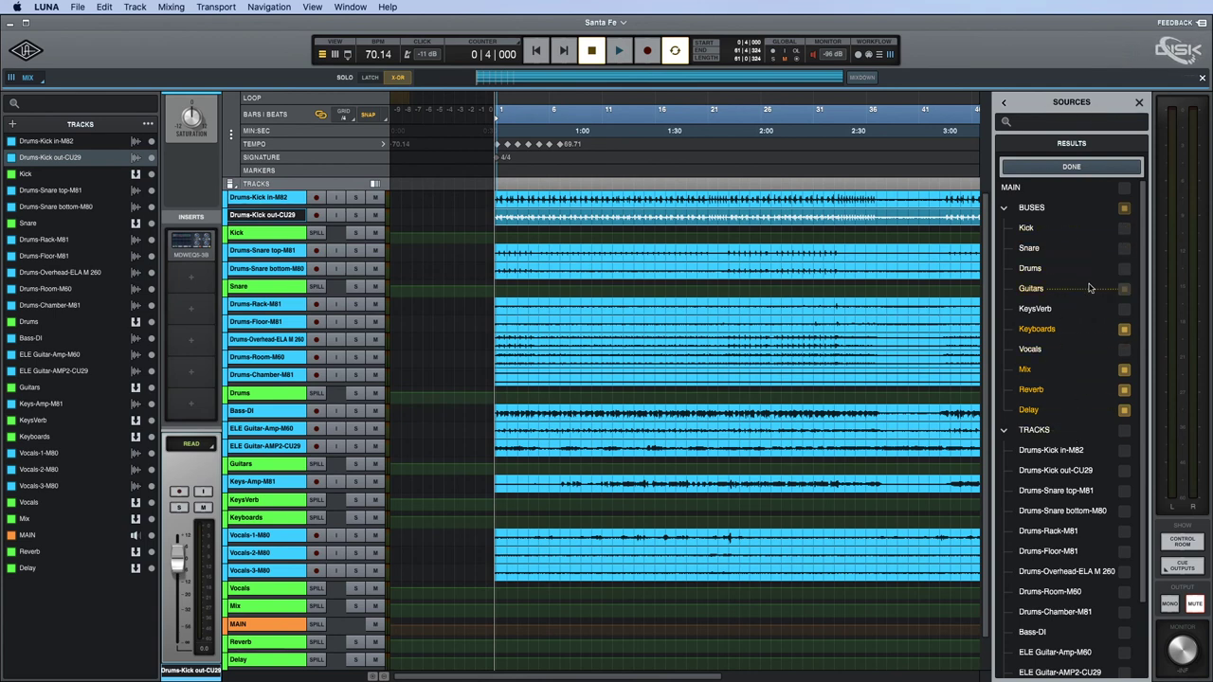
left_click(1125, 271)
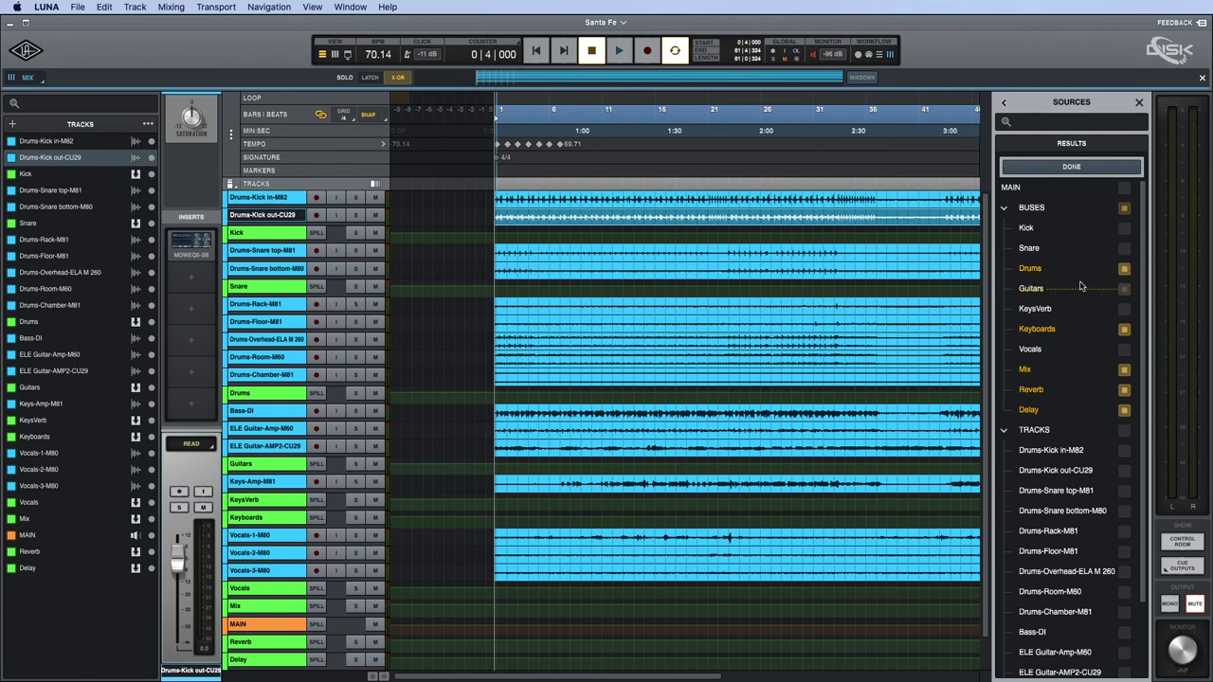
left_click(1124, 289)
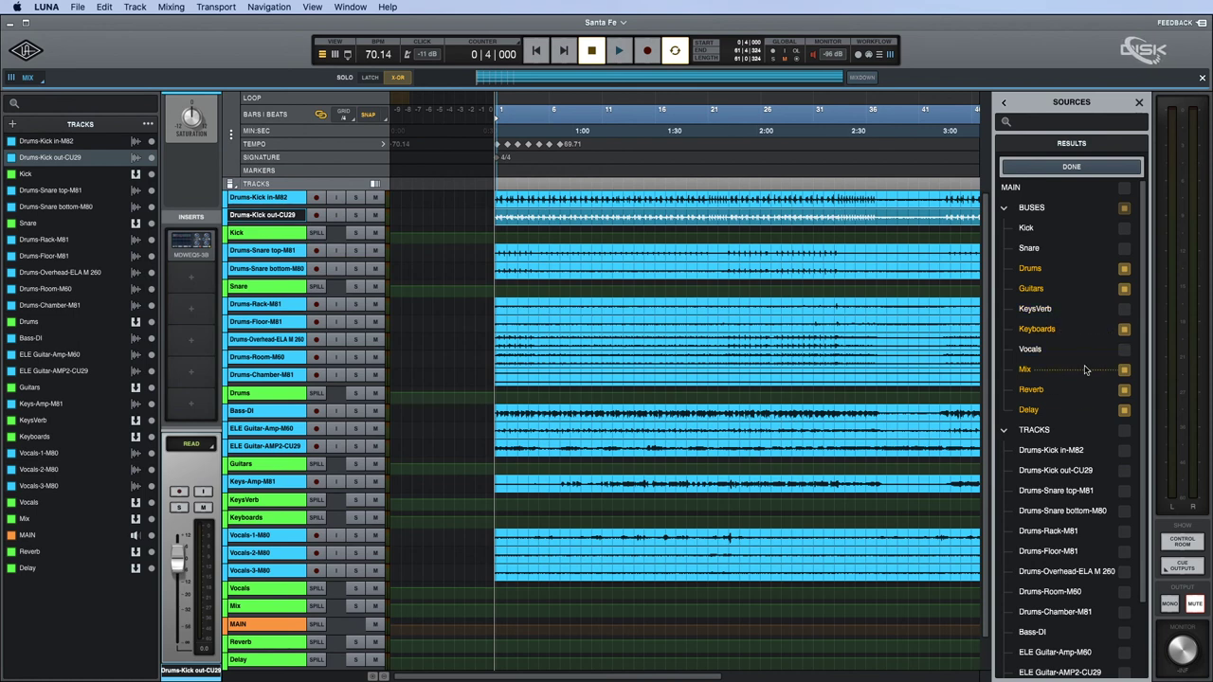
left_click(1124, 350)
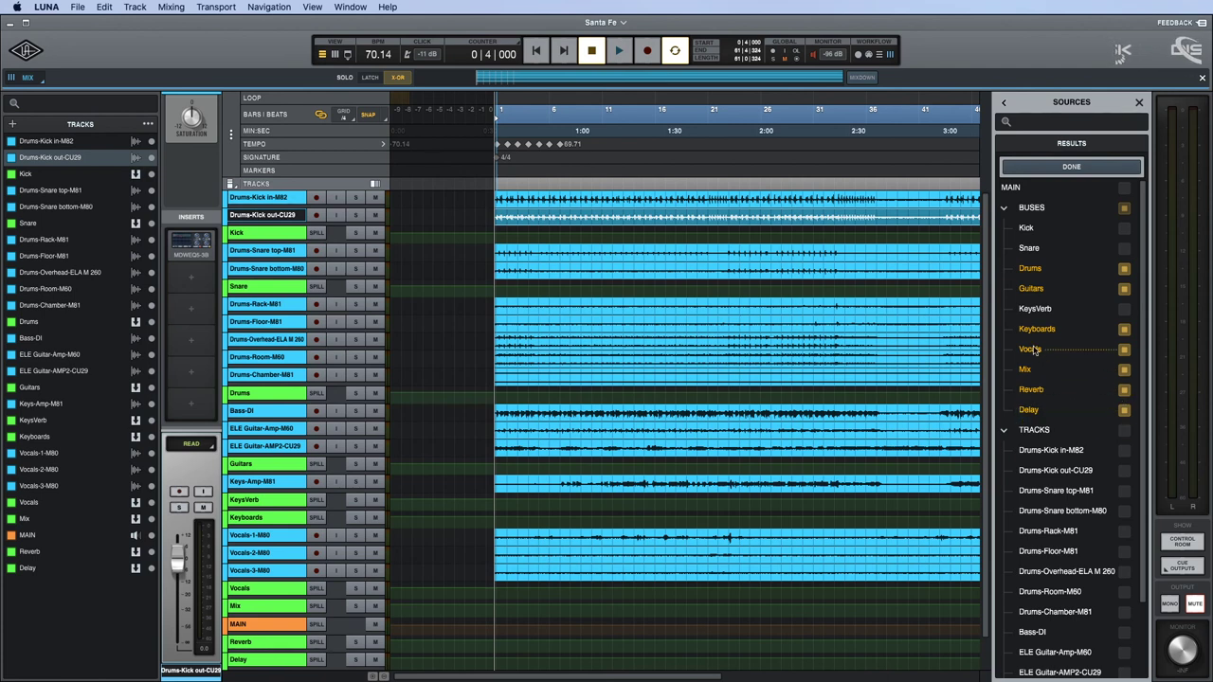
Remove the Reverb and Delay buses from the mixdown sources and confirm the source selection.
scroll(1075, 374, "down", 1)
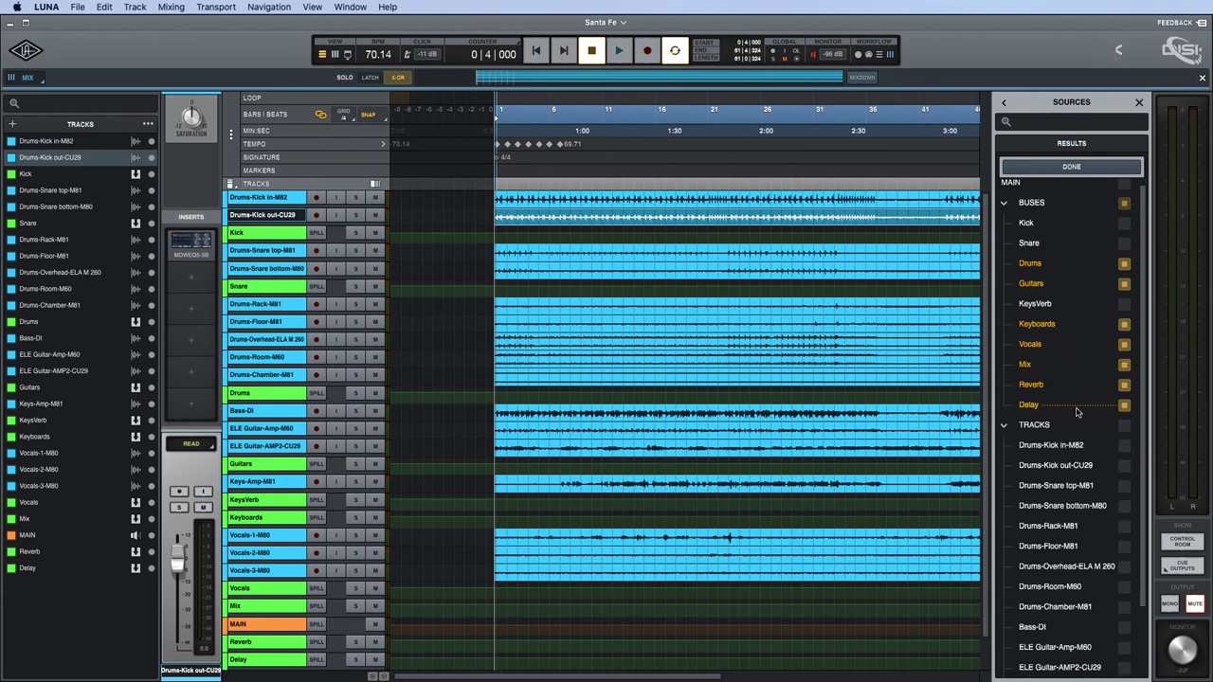
left_click(1124, 385)
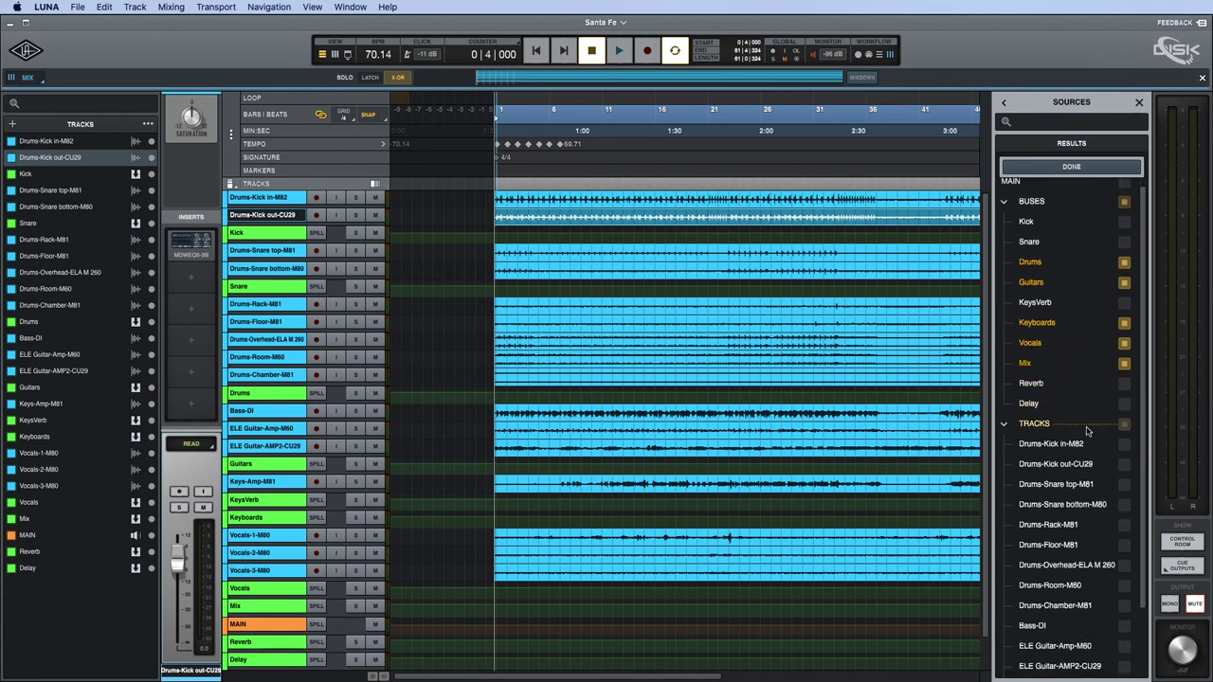
scroll(1089, 427, "up", 1)
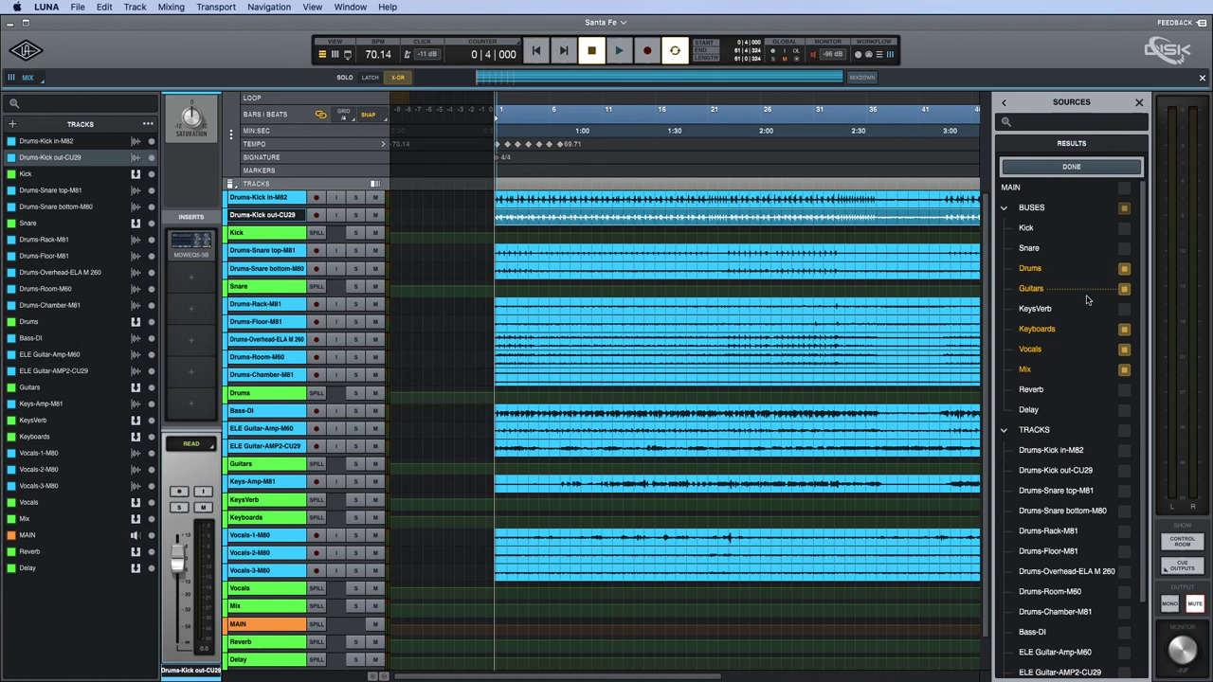
left_click(1065, 168)
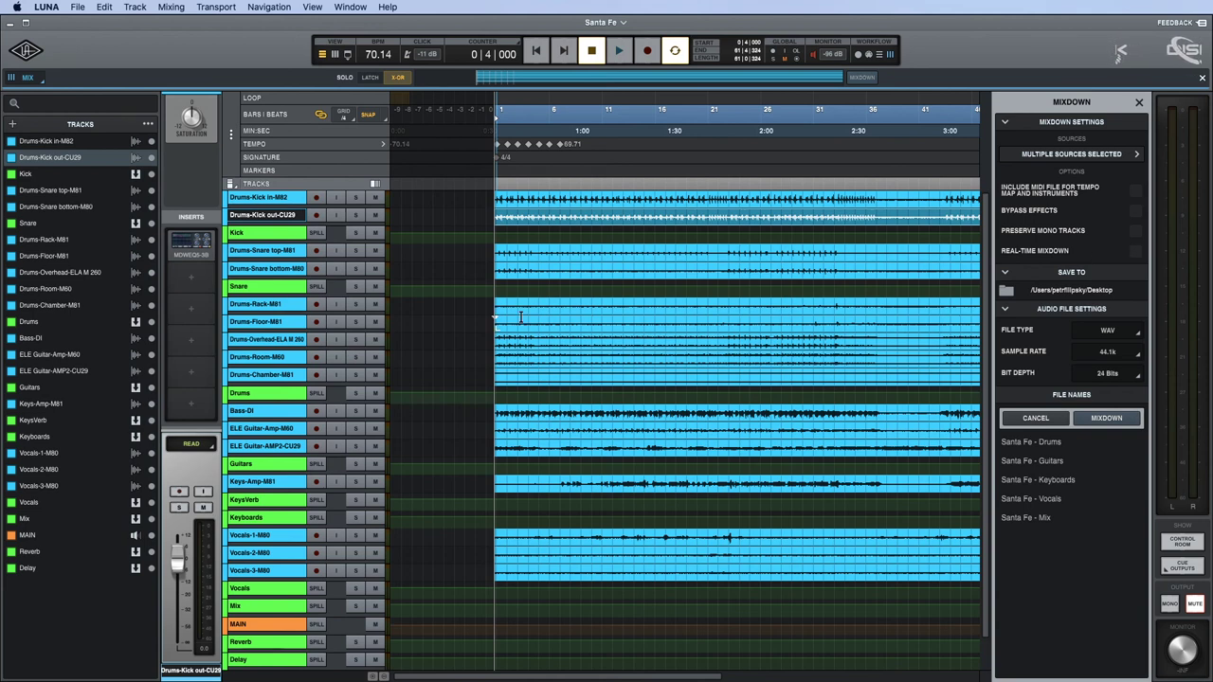
Set the mixdown sample rate to 48k and export the selected buses as WAV files.
left_click(1136, 251)
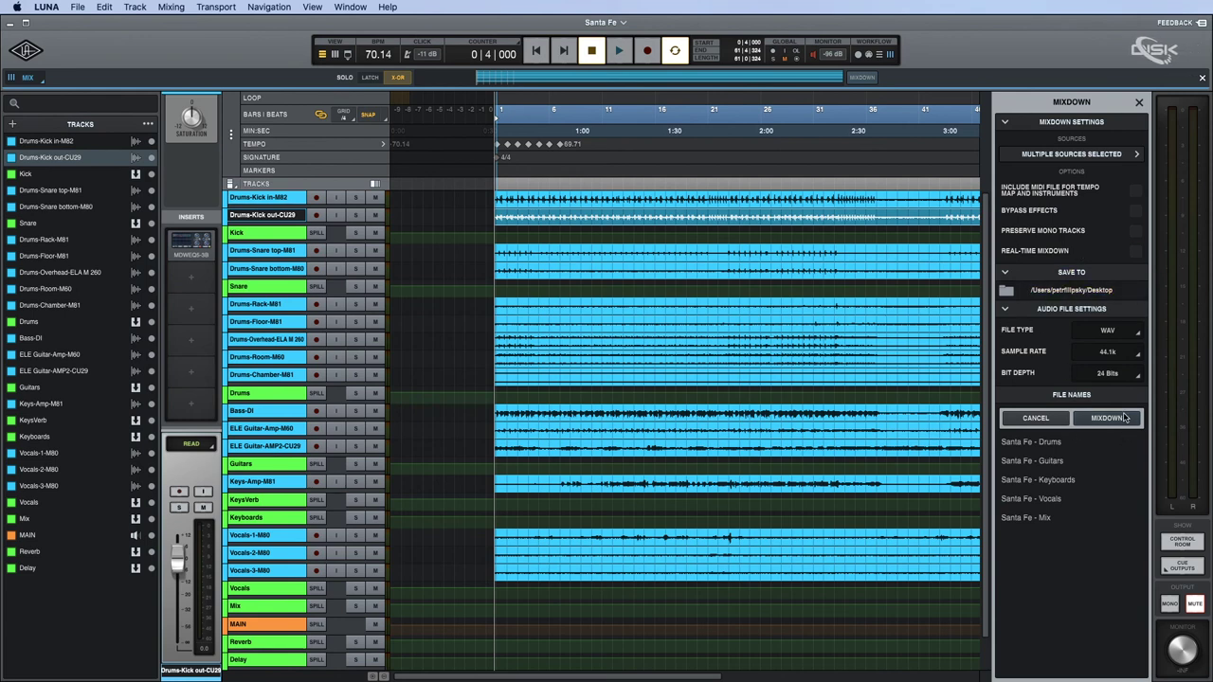
left_click(1120, 353)
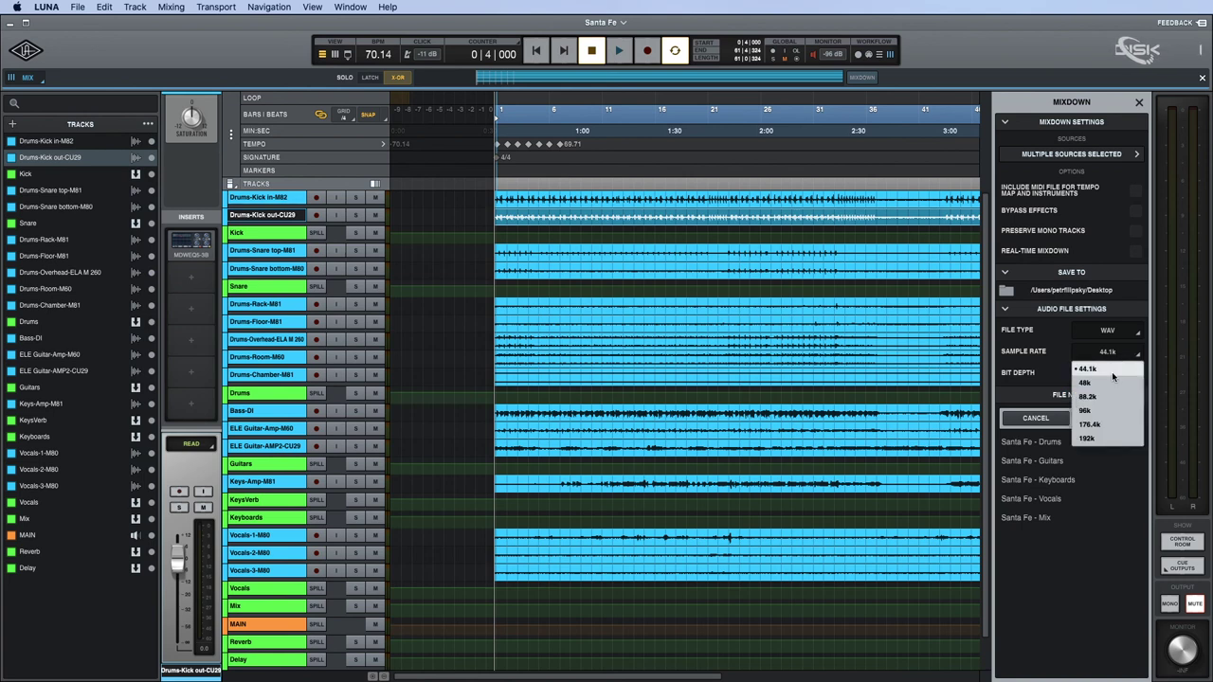
left_click(1115, 383)
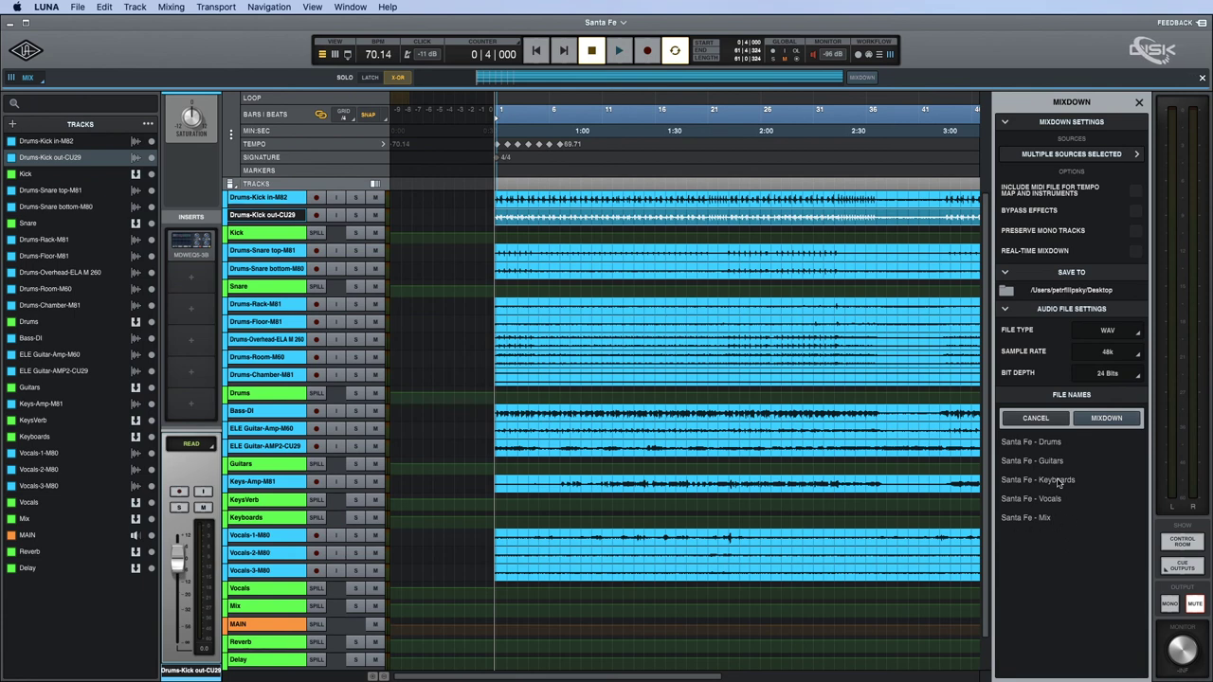
left_click(1111, 424)
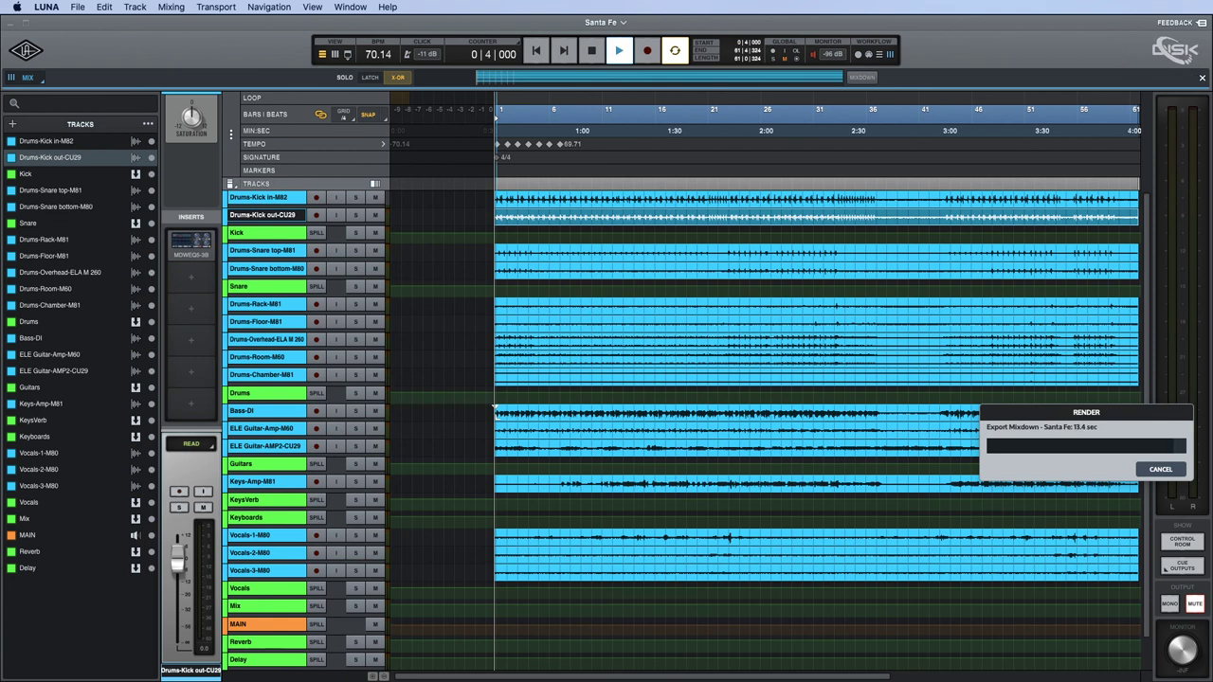
Switch to Finder and preview Santa Fe - Drums.wav on the desktop, skipping ahead to about 0:40.
key("super+Tab")
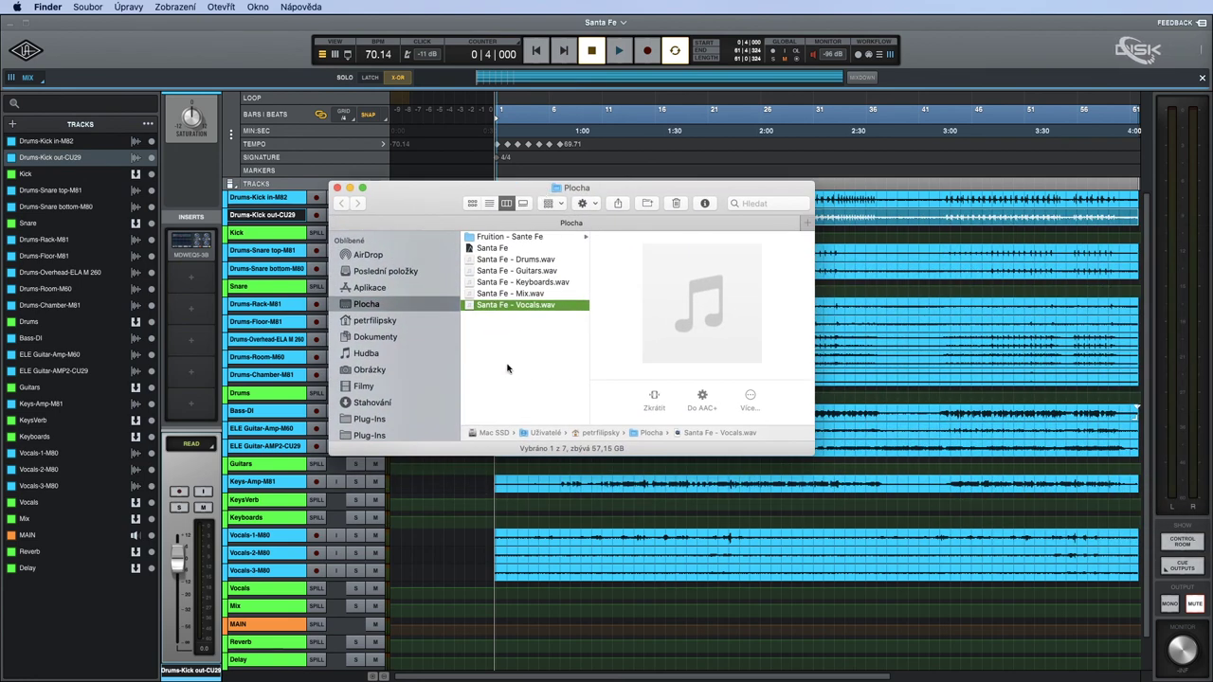
left_click(506, 370)
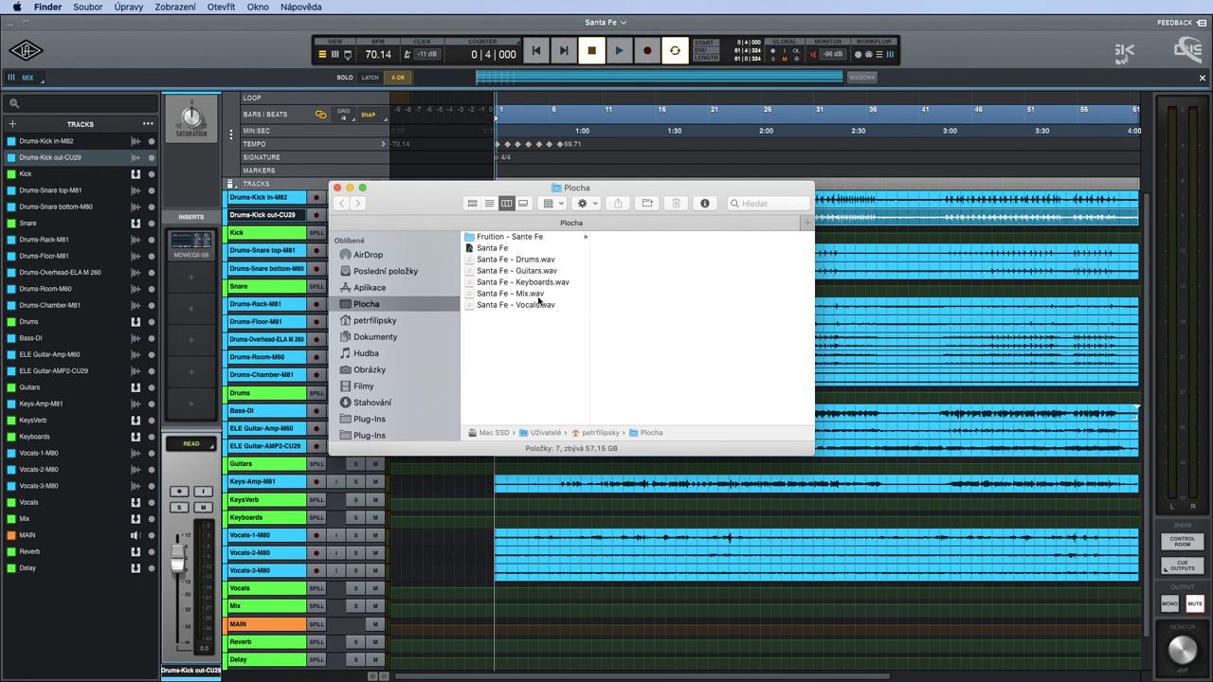
left_click(513, 260)
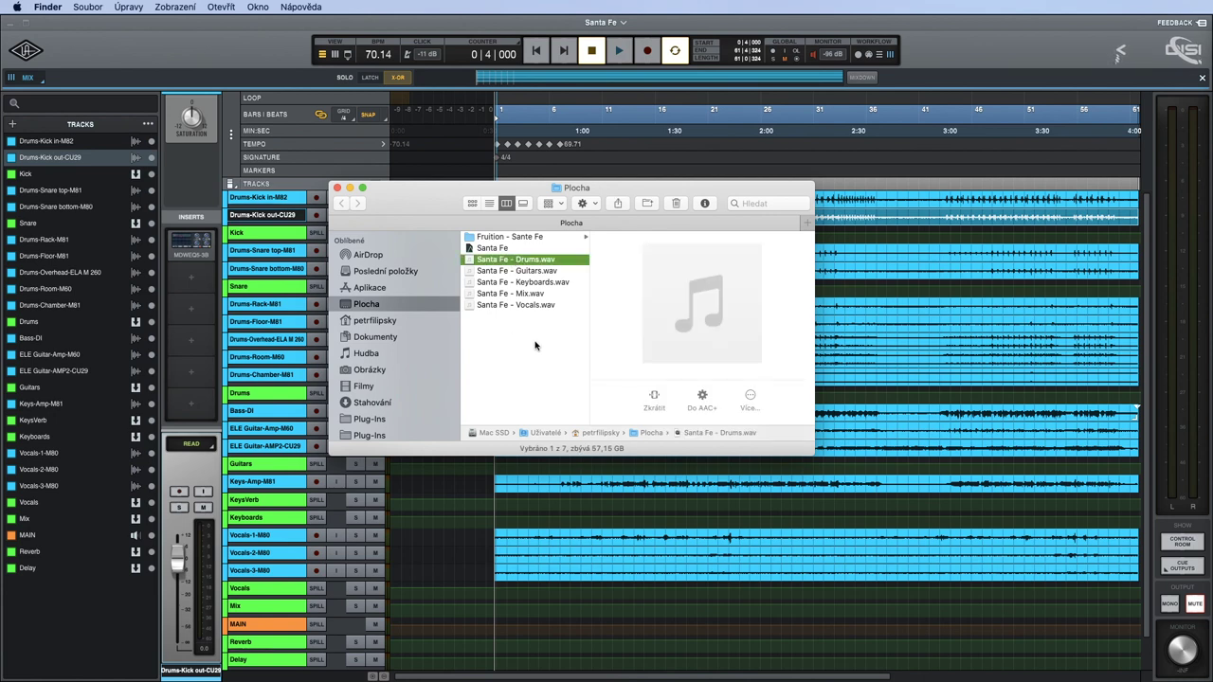
key("space")
left_click_drag(1194, 378, 679, 383)
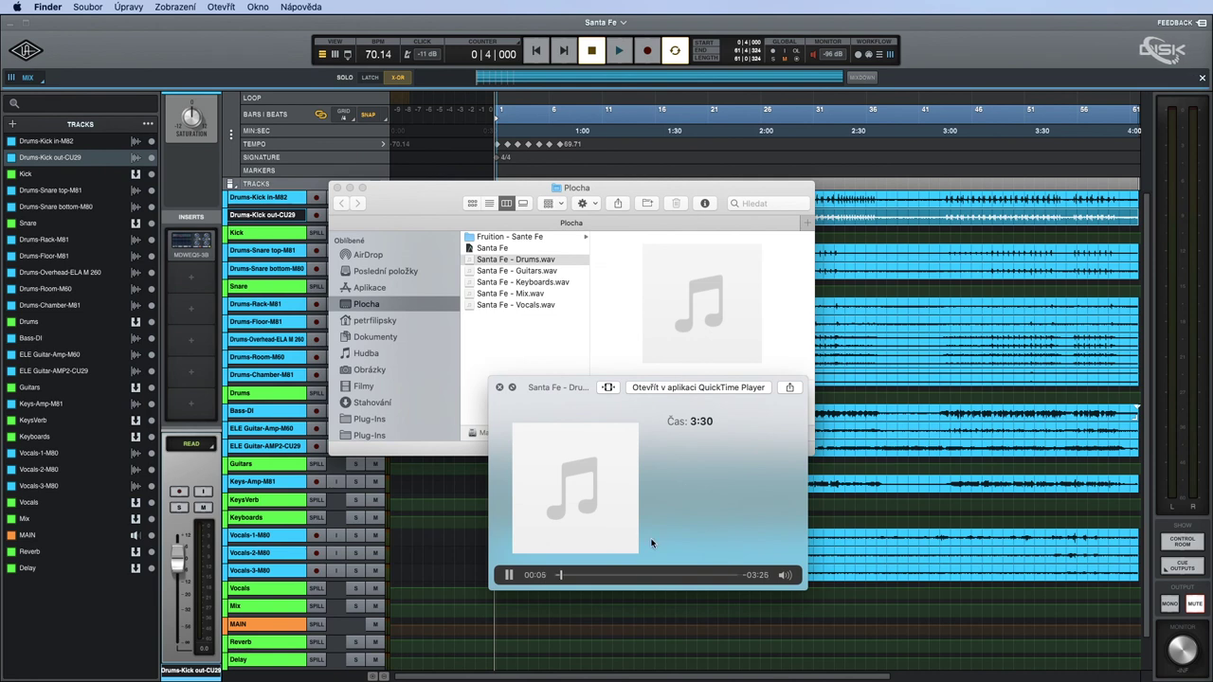
left_click(589, 576)
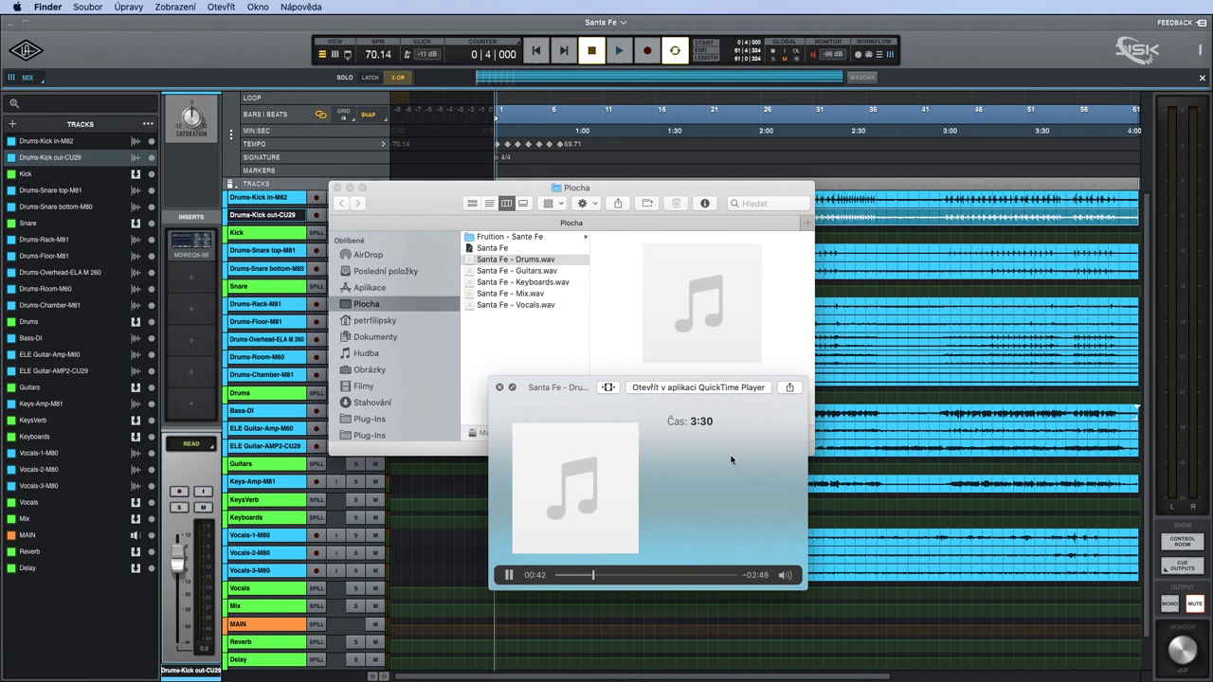
key("space")
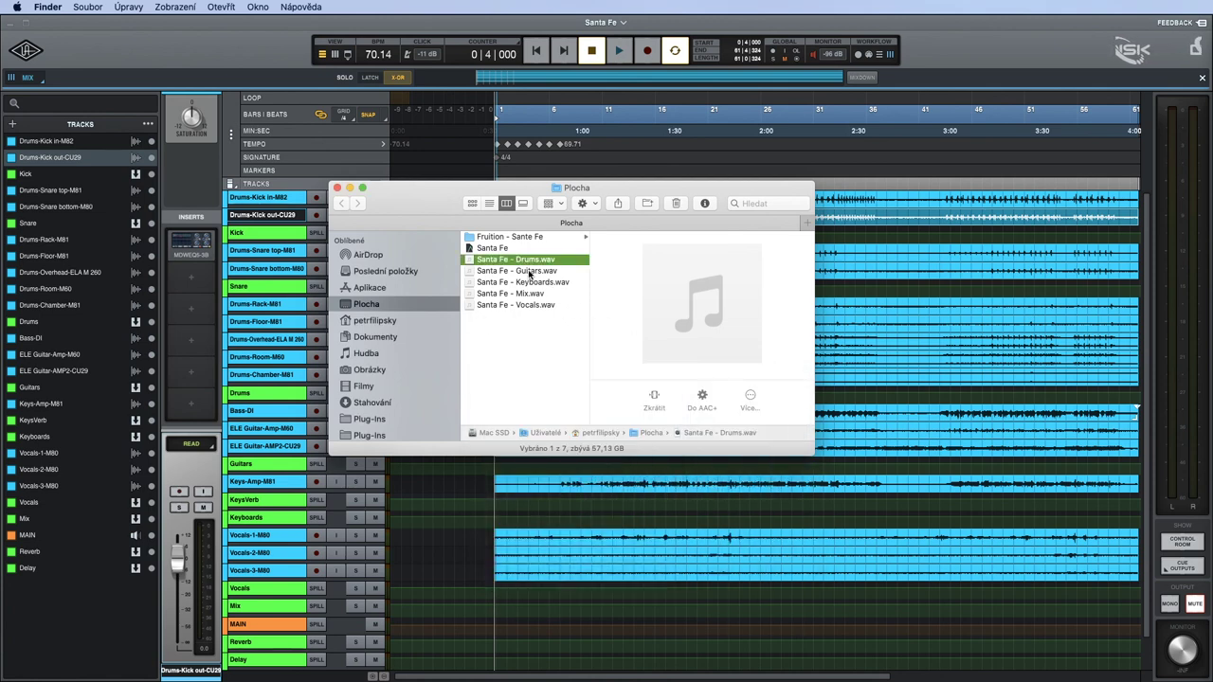
Preview Santa Fe - Guitars.wav and Santa Fe - Keyboards.wav, skipping ahead to about one minute in each.
left_click(529, 271)
key("space")
left_click(602, 575)
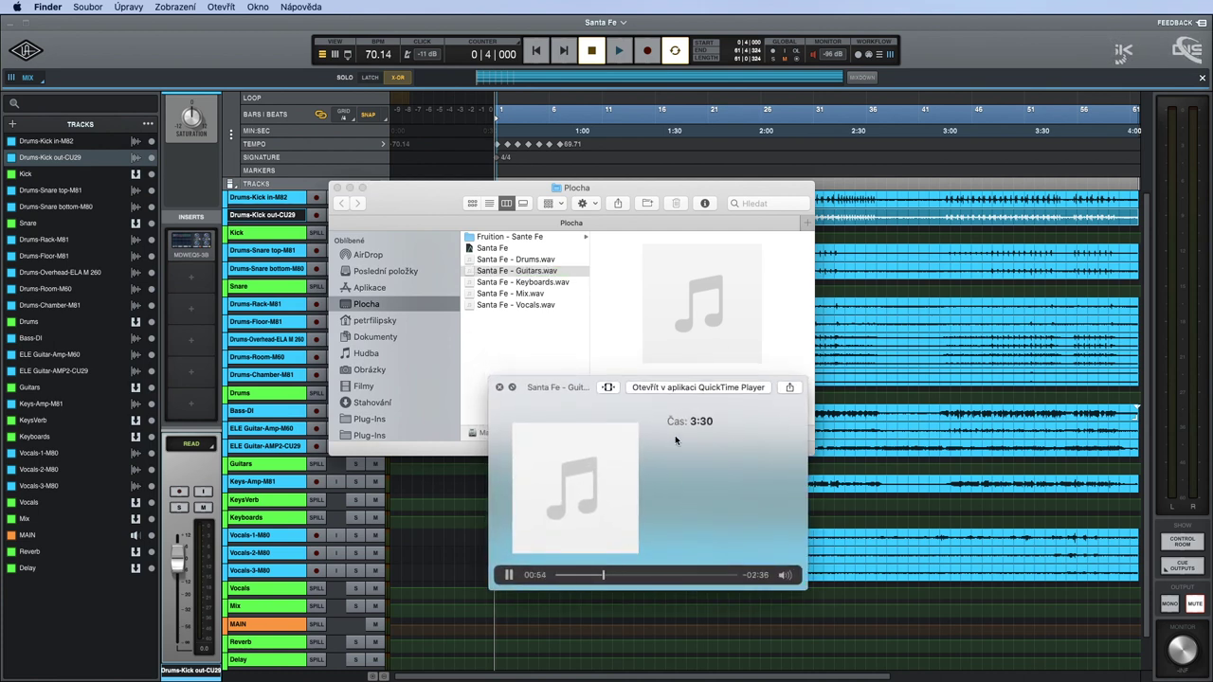
key("space")
left_click(533, 282)
key("space")
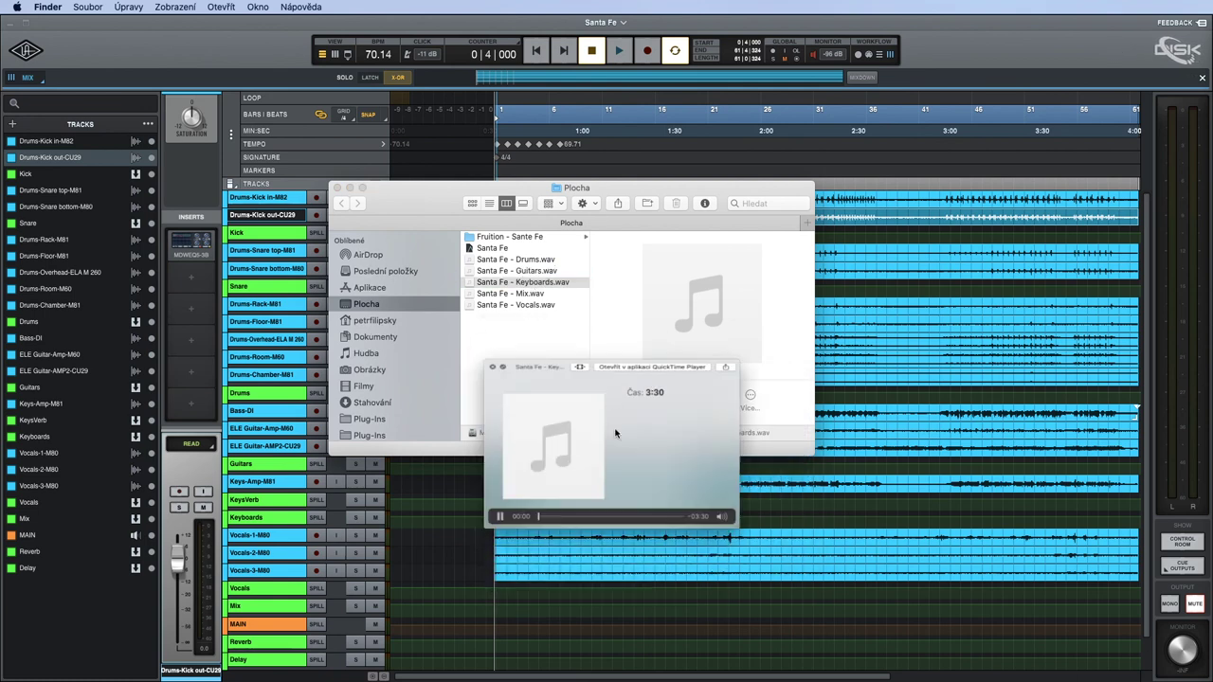
left_click(609, 575)
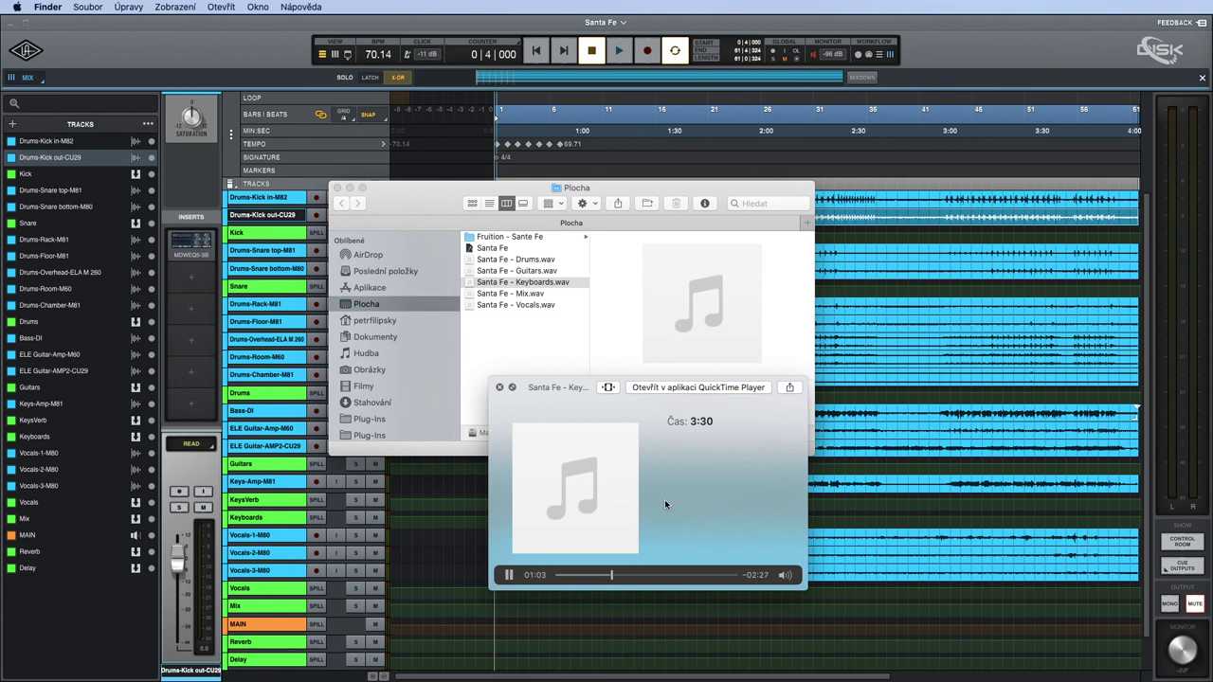
key("space")
Preview Santa Fe - Vocals.wav, skipping forward to a passage past the one-minute mark.
left_click(536, 305)
key("space")
left_click(609, 575)
mouse_move(610, 576)
left_mouse_down()
mouse_move(726, 580)
mouse_move(586, 580)
mouse_move(659, 579)
mouse_move(619, 578)
mouse_move(631, 578)
left_mouse_up()
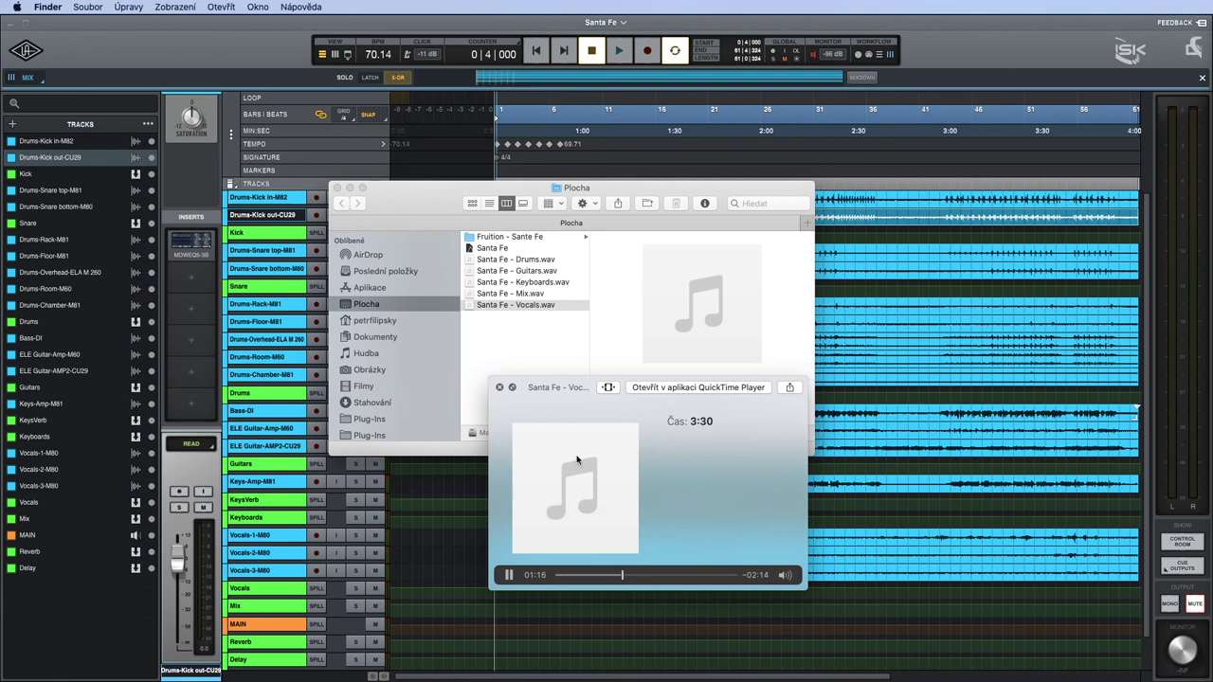
key("space")
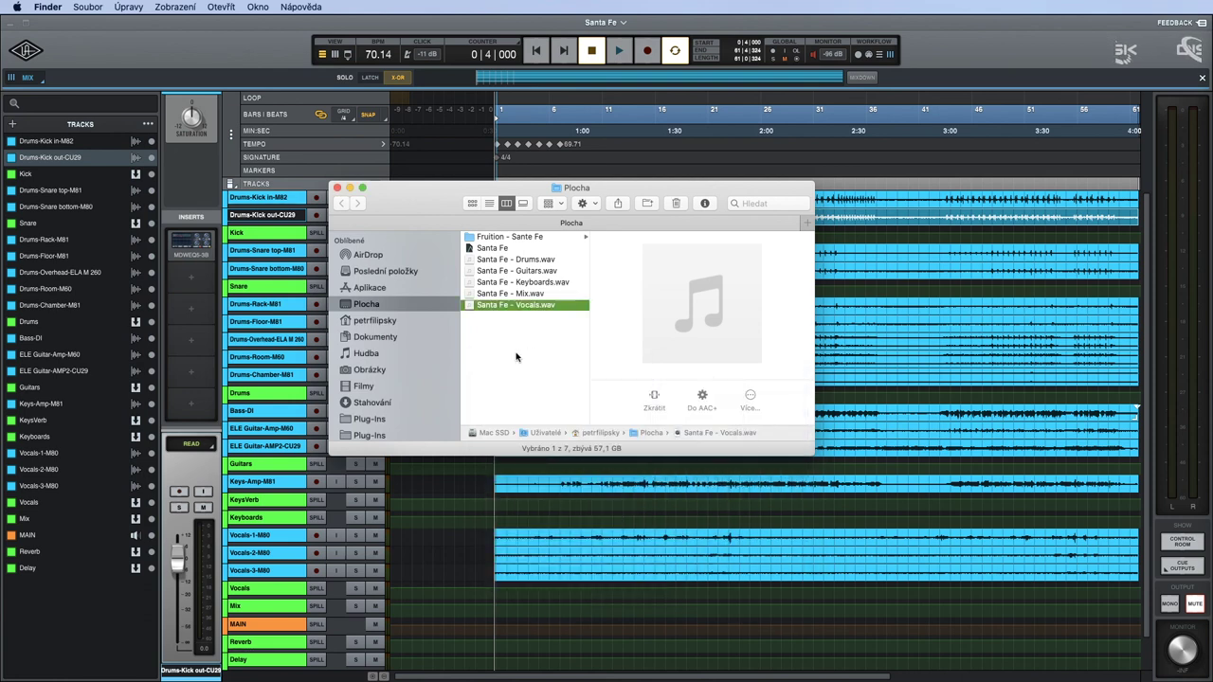
Preview Santa Fe - Mix.wav from the start for about 30 seconds with the preview volume lowered.
left_click(515, 296)
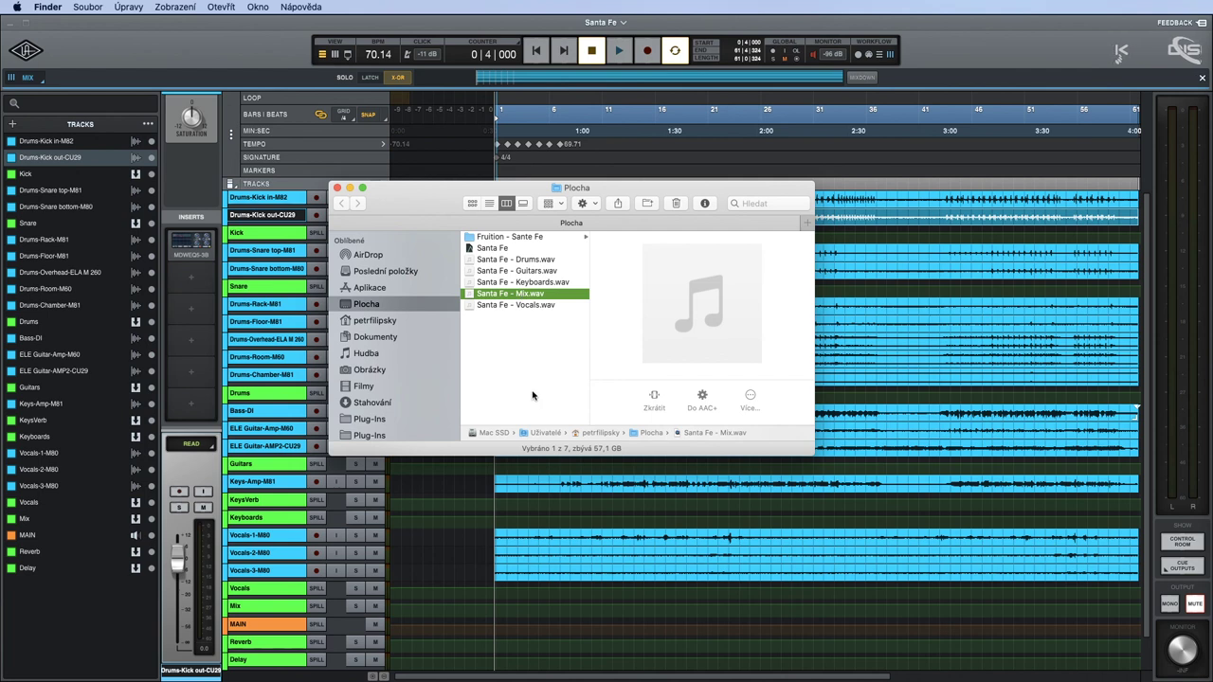
key("space")
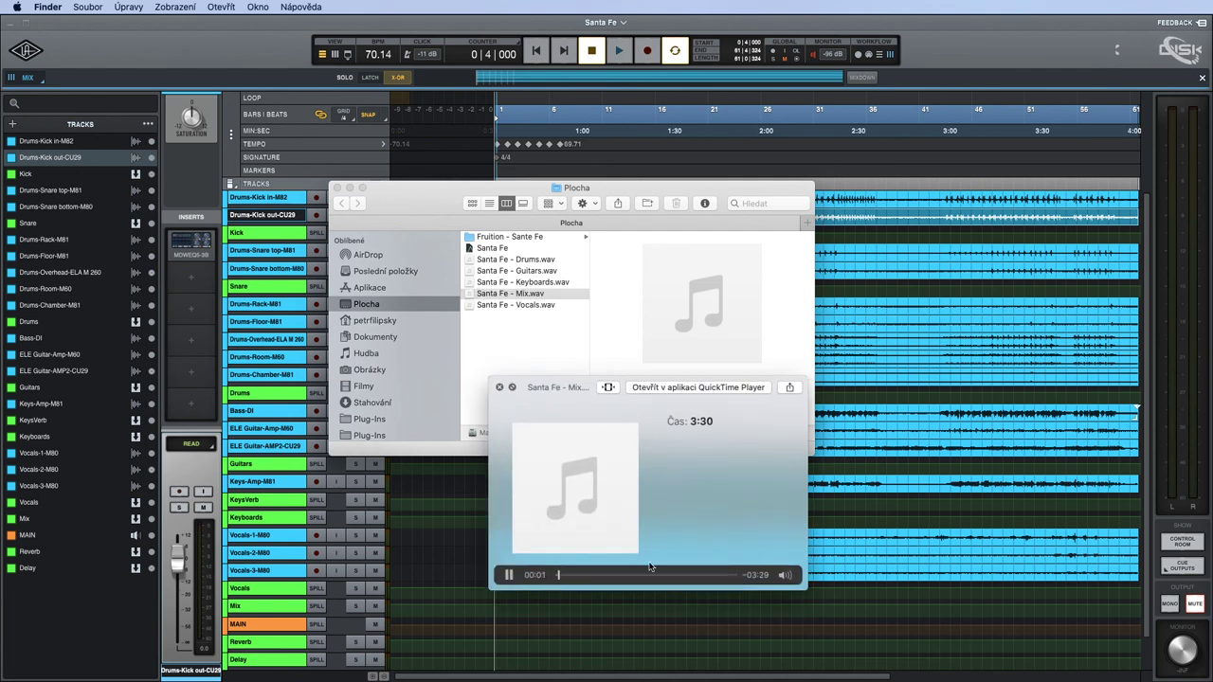
mouse_move(785, 575)
left_click_drag(788, 535, 785, 547)
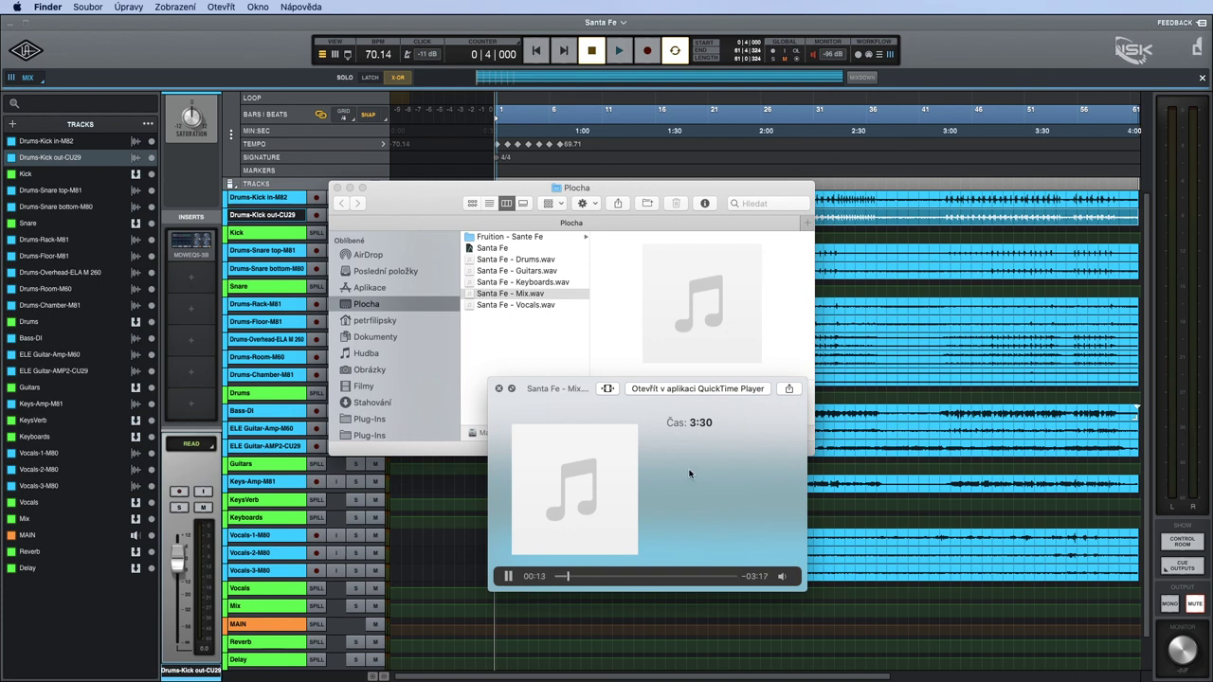
mouse_move(782, 576)
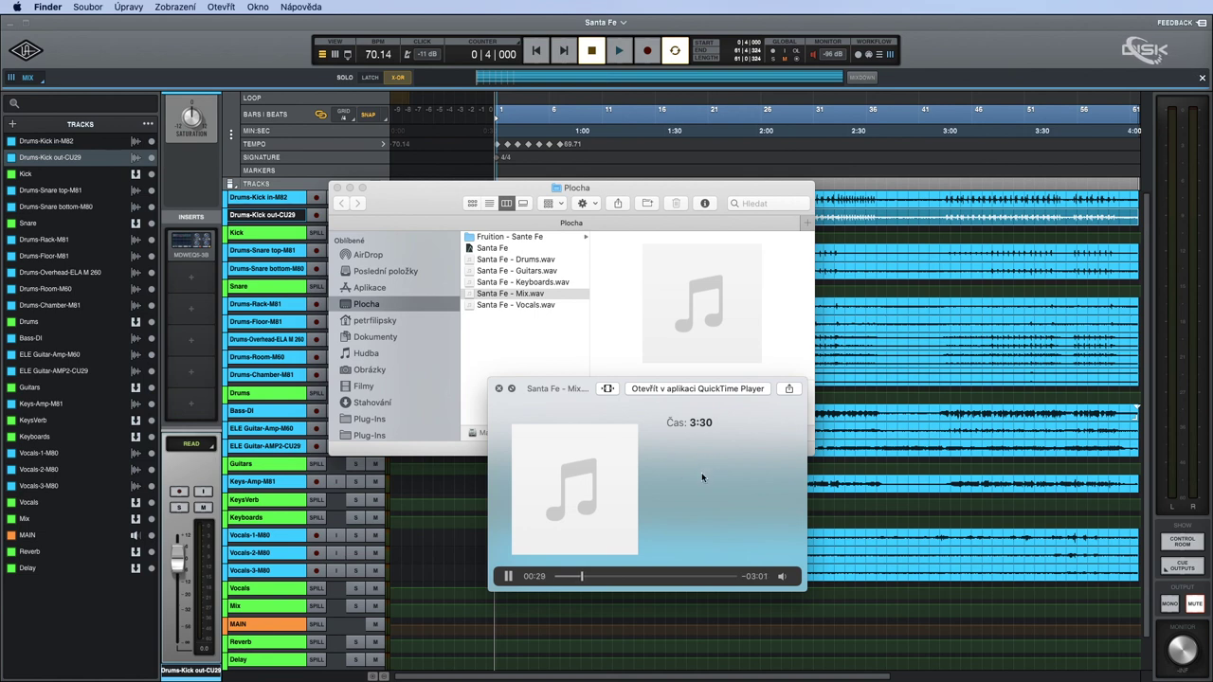
key("space")
Arrange the Loudness Penalty Analyzer page in Safari beside the Finder window and bring the exported files to the front.
left_click_drag(640, 189, 1021, 388)
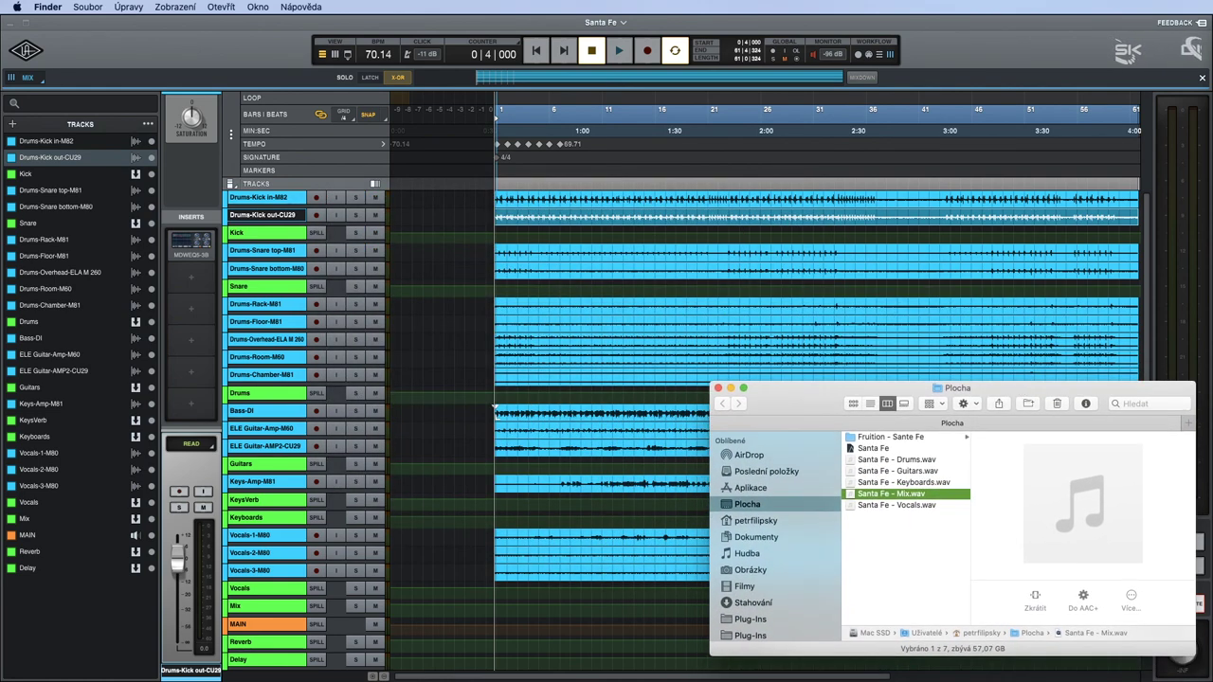
key("super+Tab")
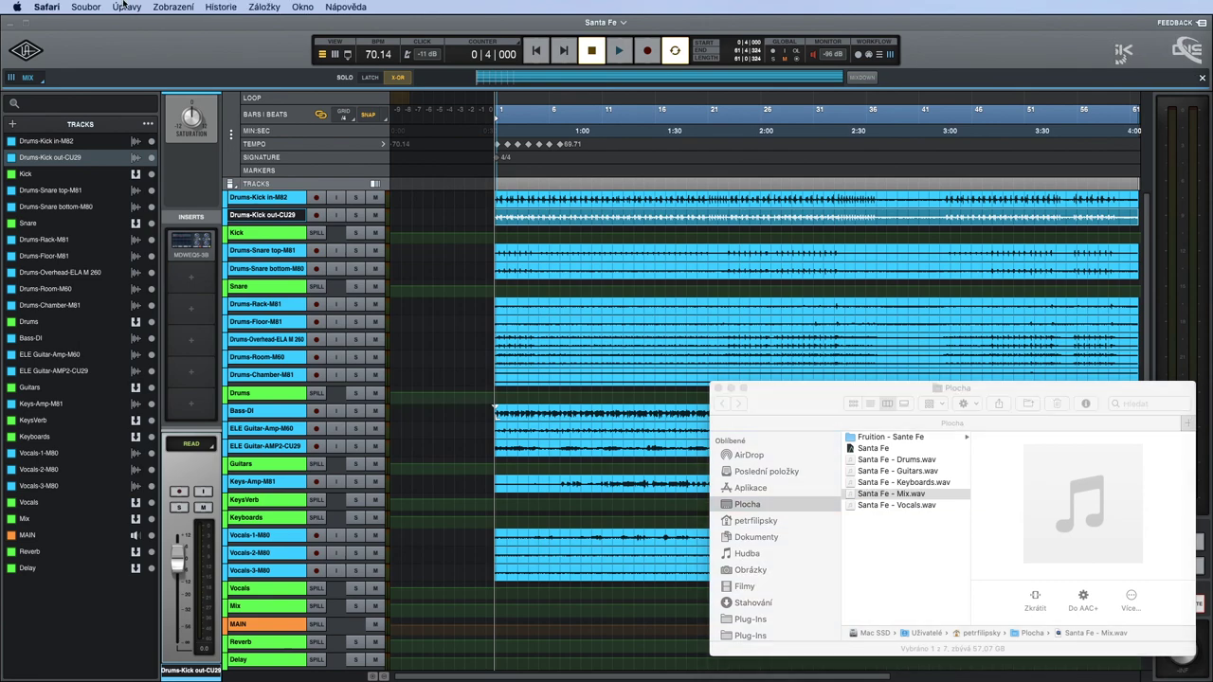
left_click(161, 7)
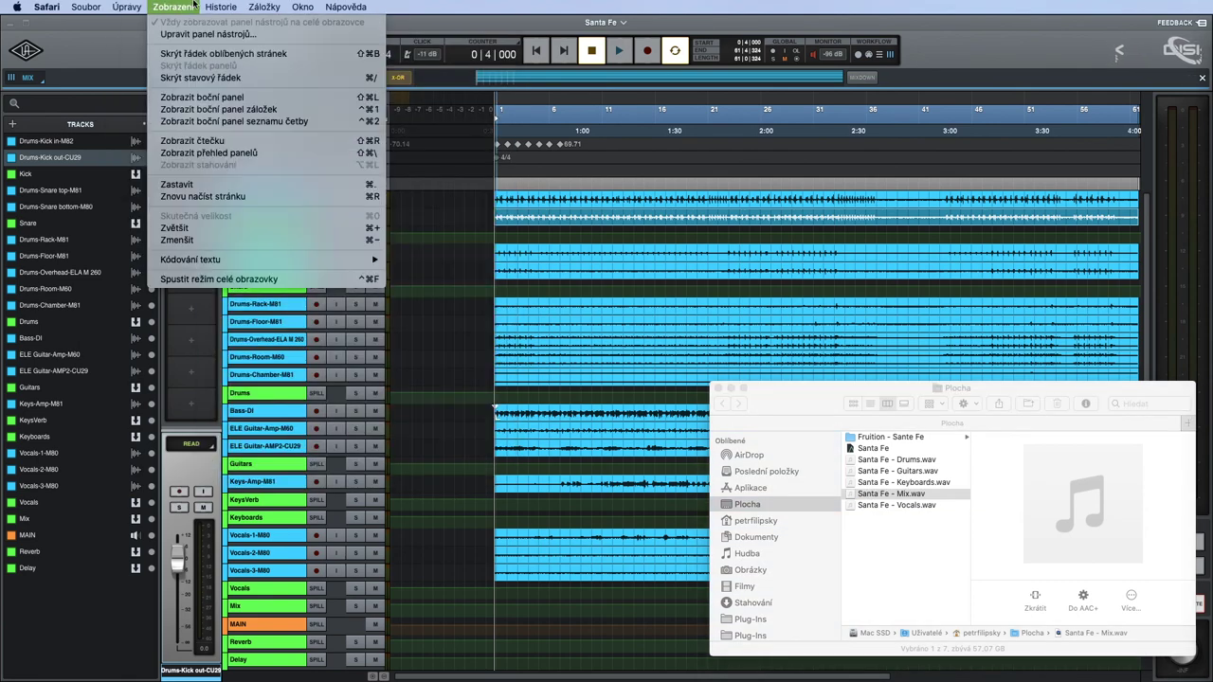
left_click(227, 53)
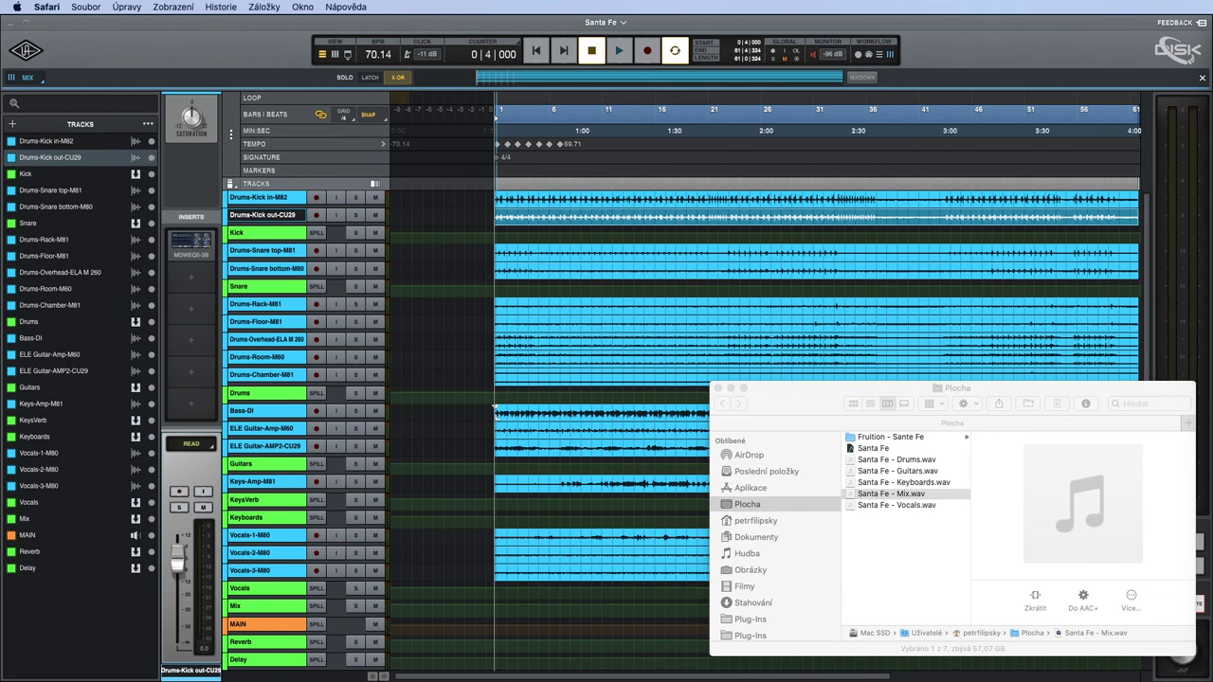
left_click_drag(1203, 84, 221, 30)
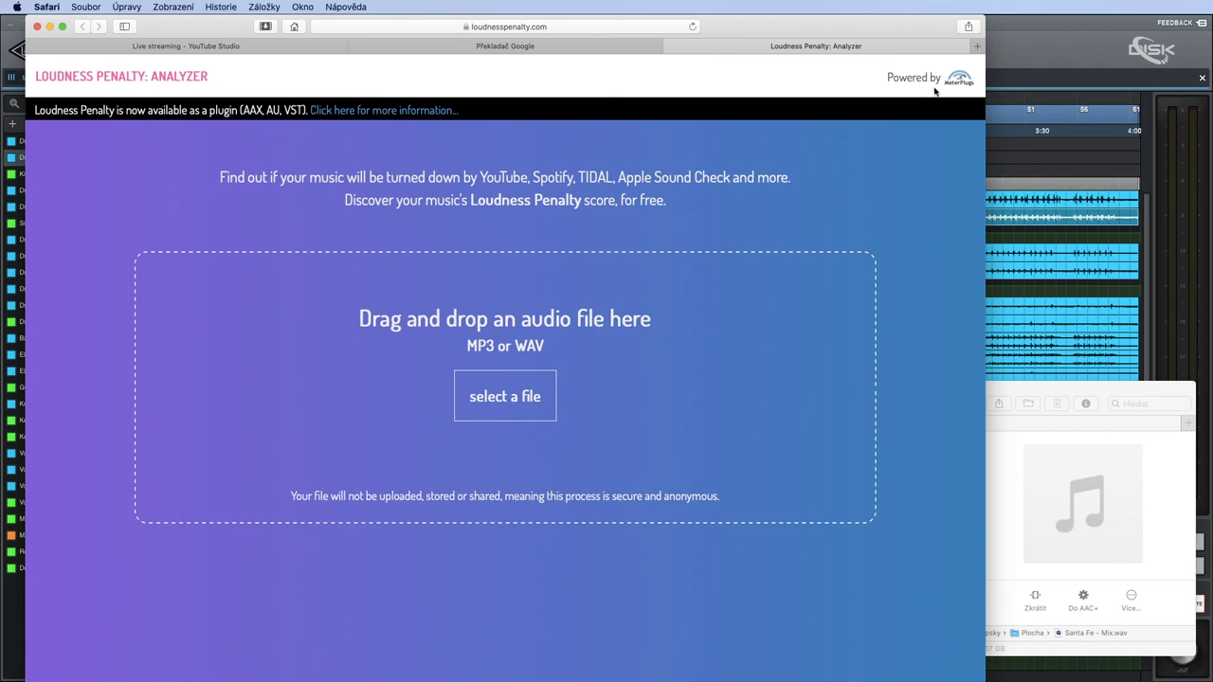
left_click_drag(836, 36, 775, 59)
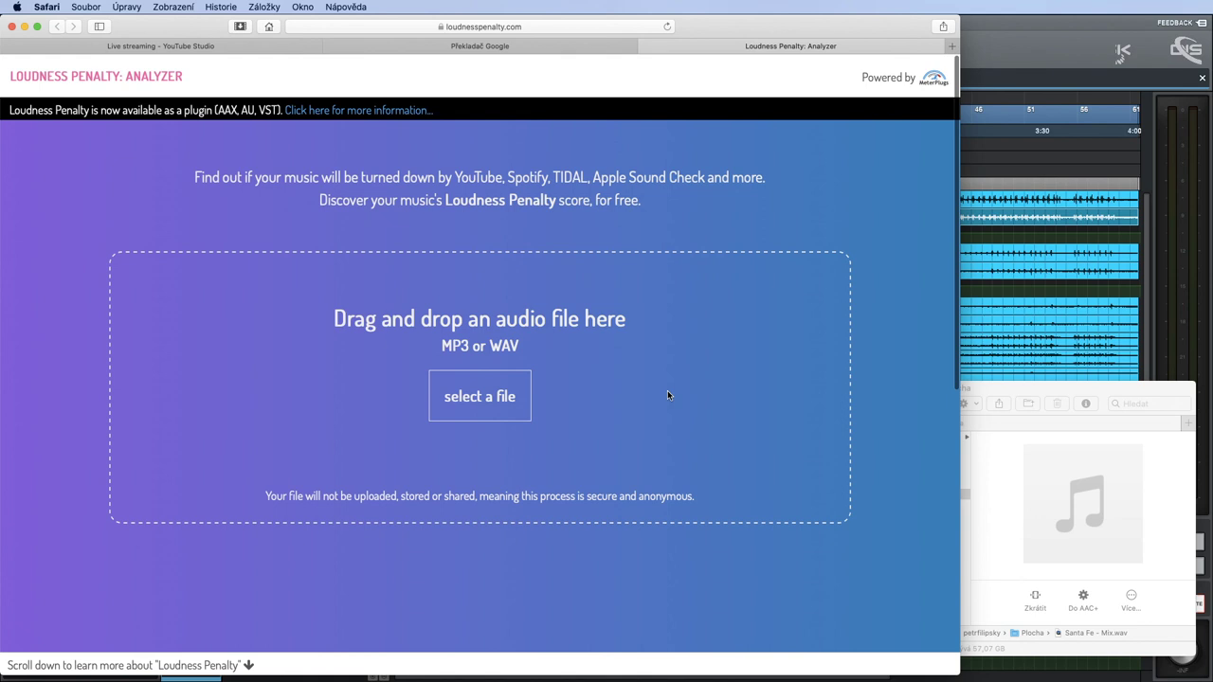
left_click(1087, 395)
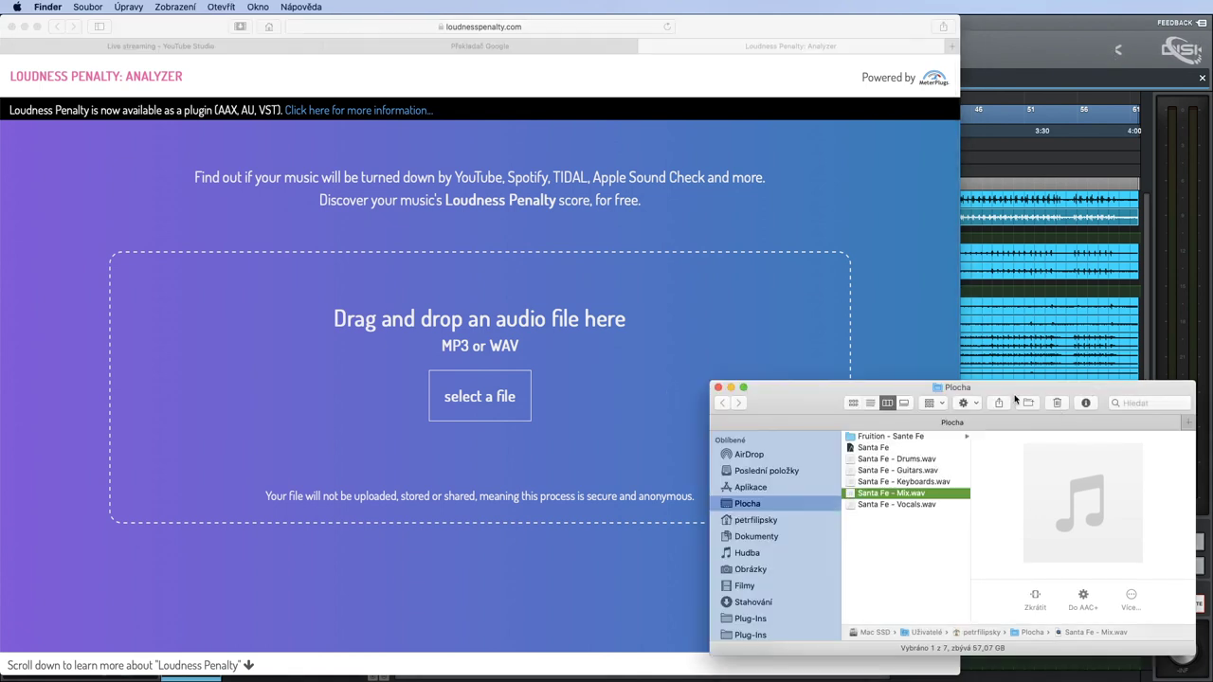
Load Santa Fe - Mix.wav from Finder into the Loudness Penalty Analyzer for processing, keeping the Finder window clear of the results.
left_click_drag(989, 354, 1117, 333)
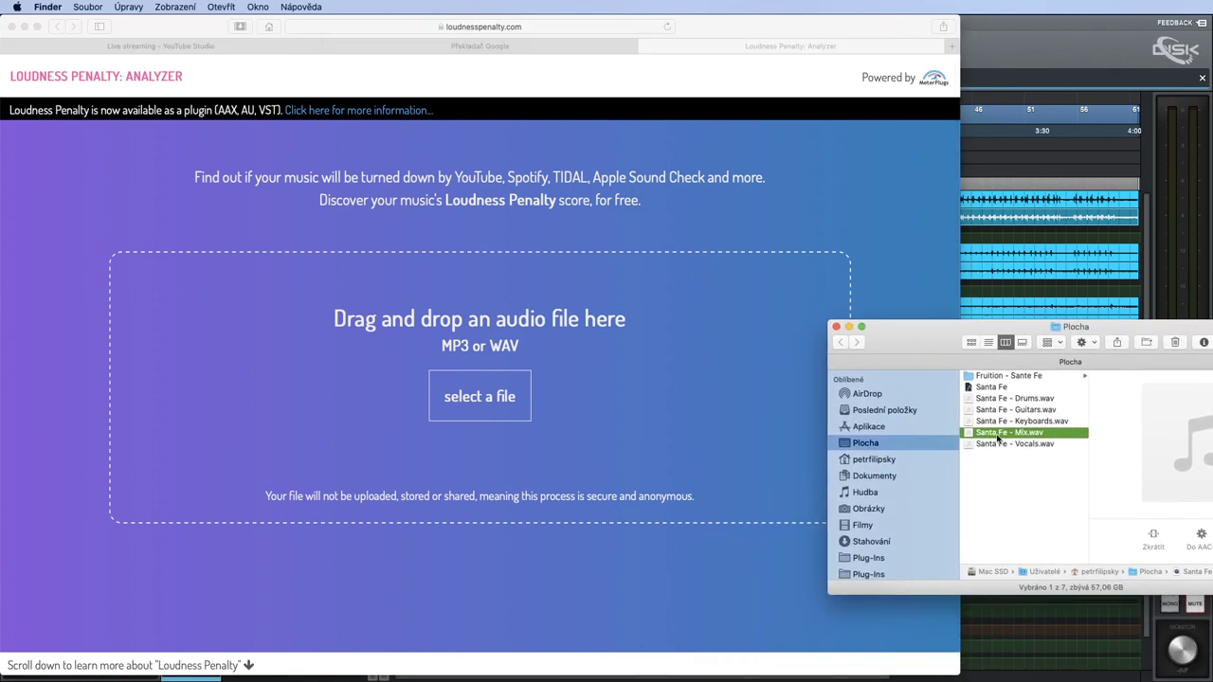
left_click_drag(1006, 434, 474, 400)
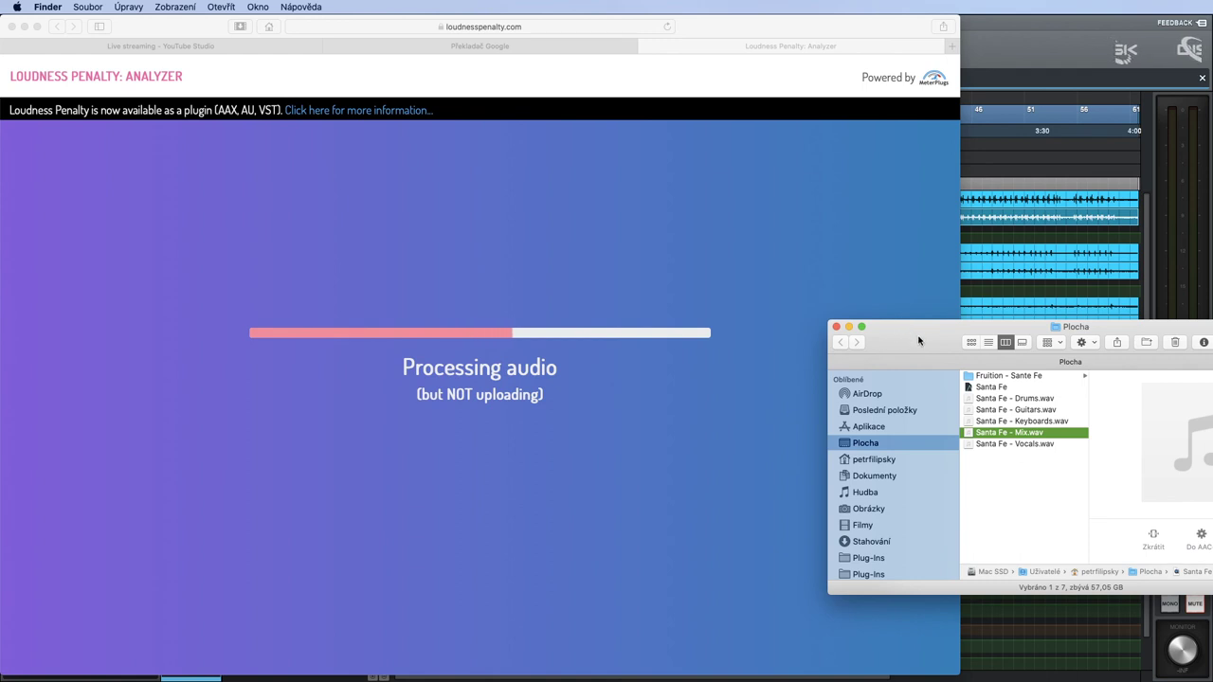
left_click_drag(918, 339, 875, 392)
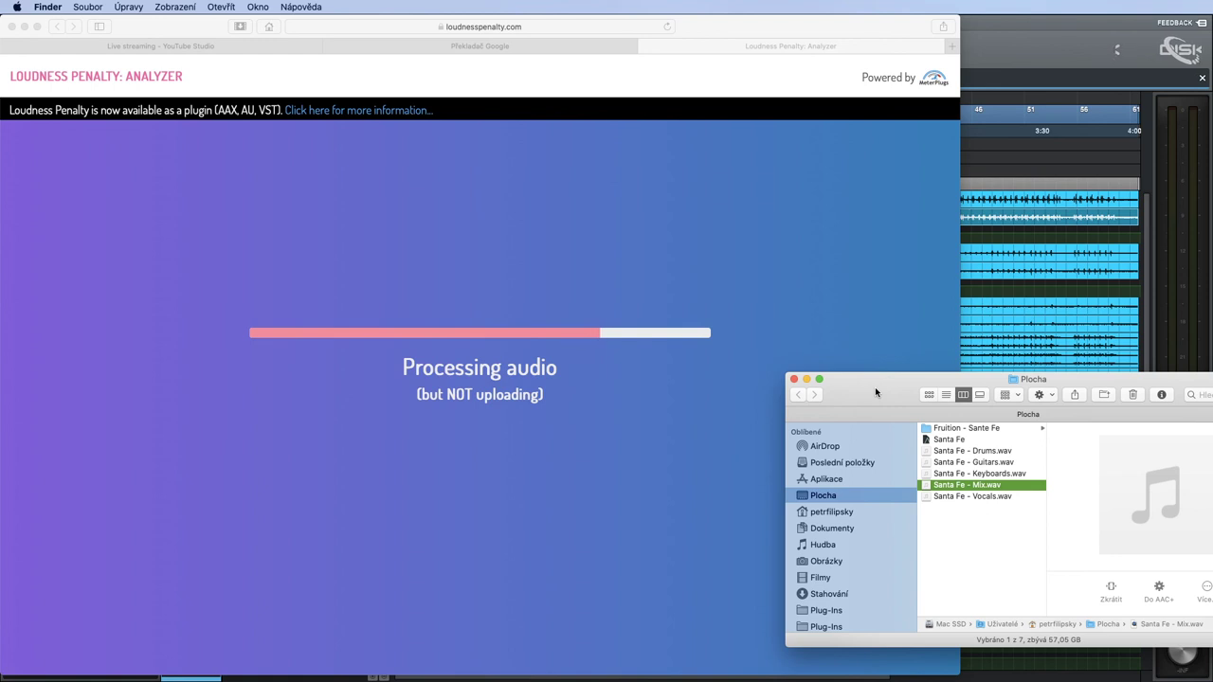
left_click_drag(874, 388, 873, 399)
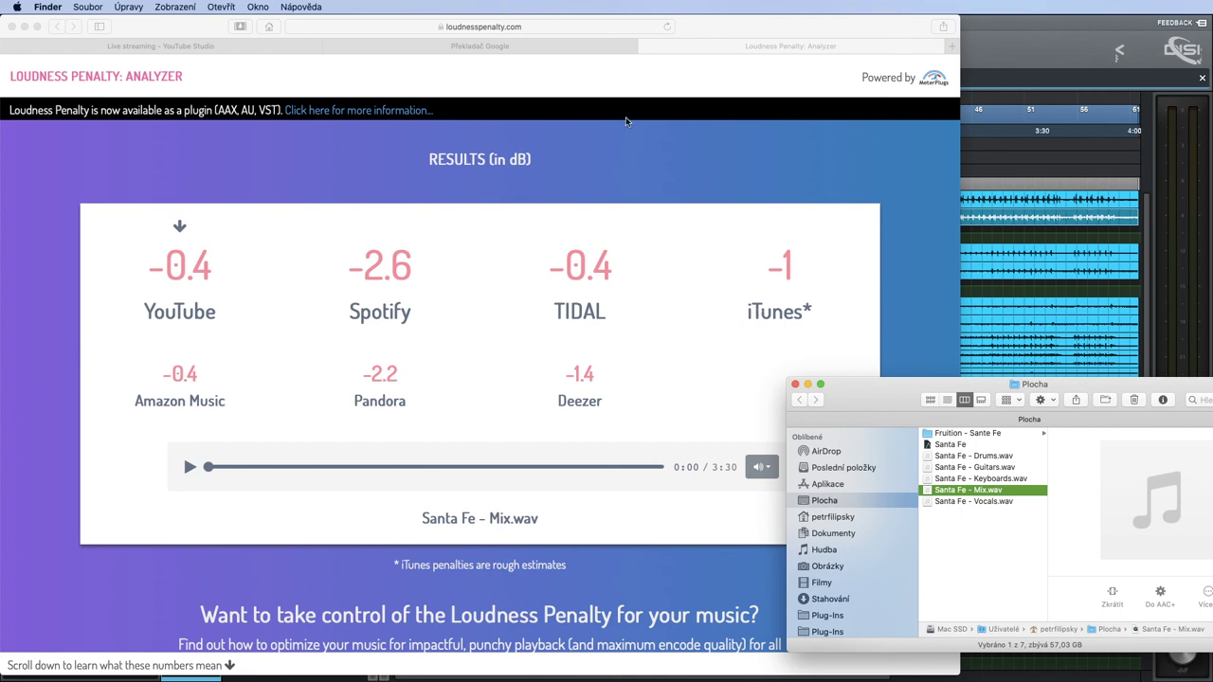
Move the Safari window off the LUNA session, place the Finder window over the middle of the timeline, and switch back to Safari.
left_click_drag(161, 28, 1212, 30)
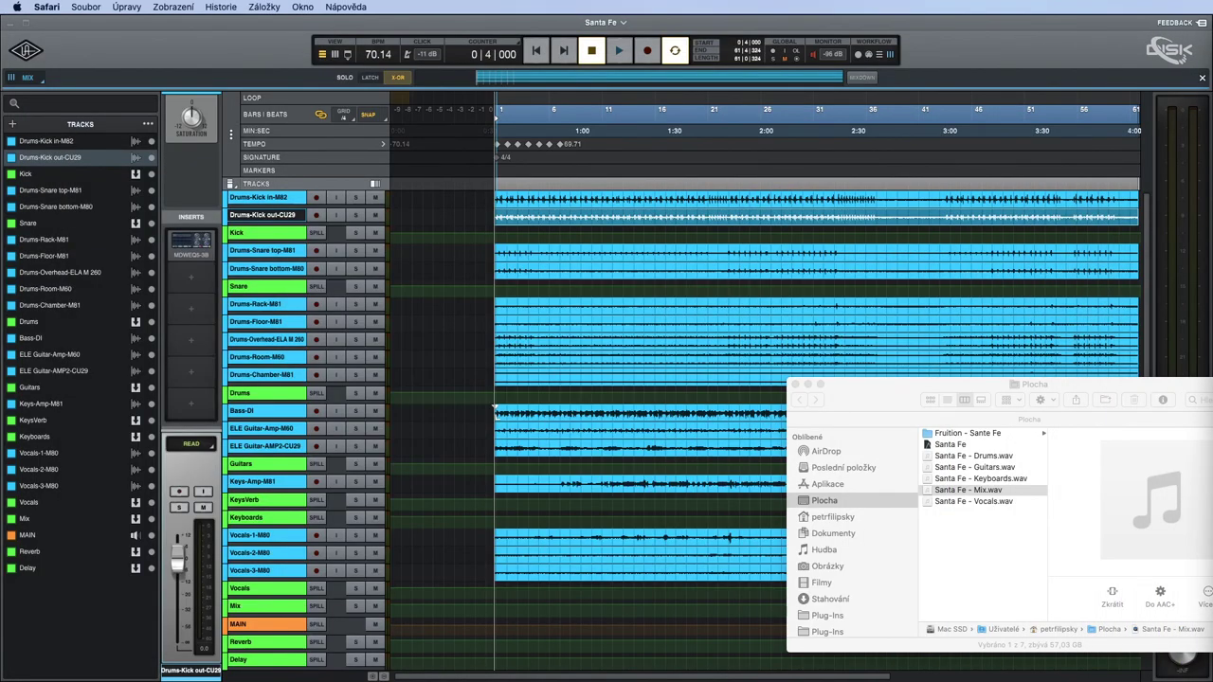
left_click_drag(990, 399, 477, 249)
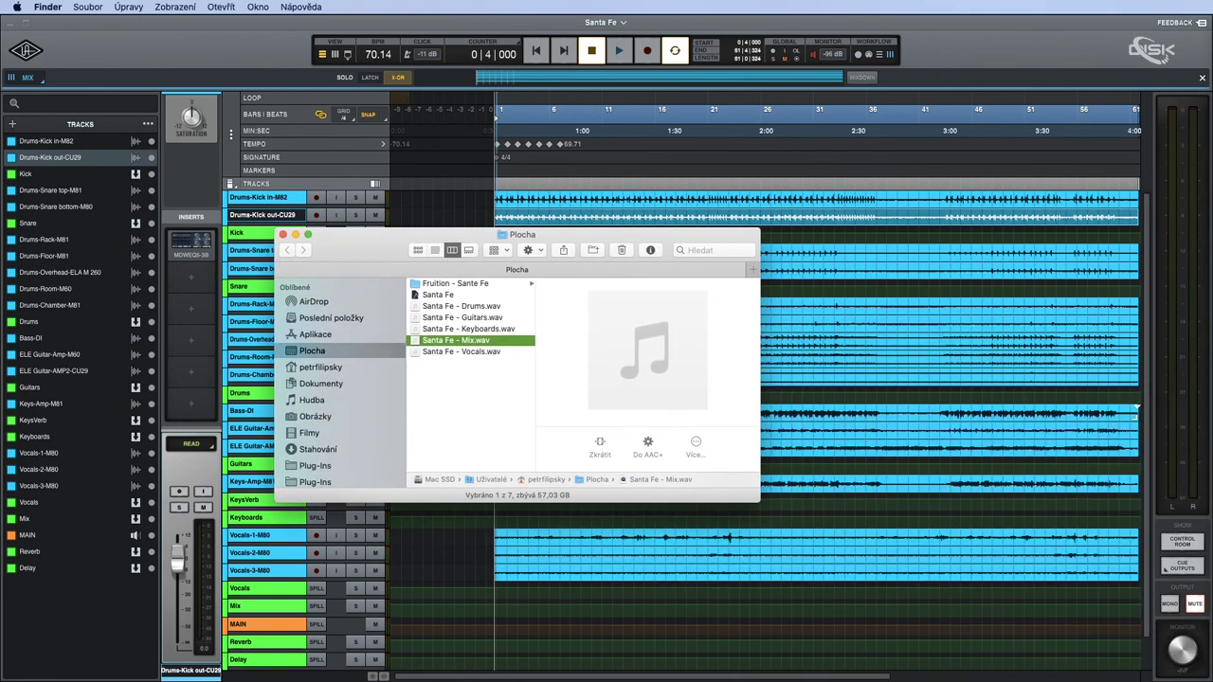
key("super+Tab")
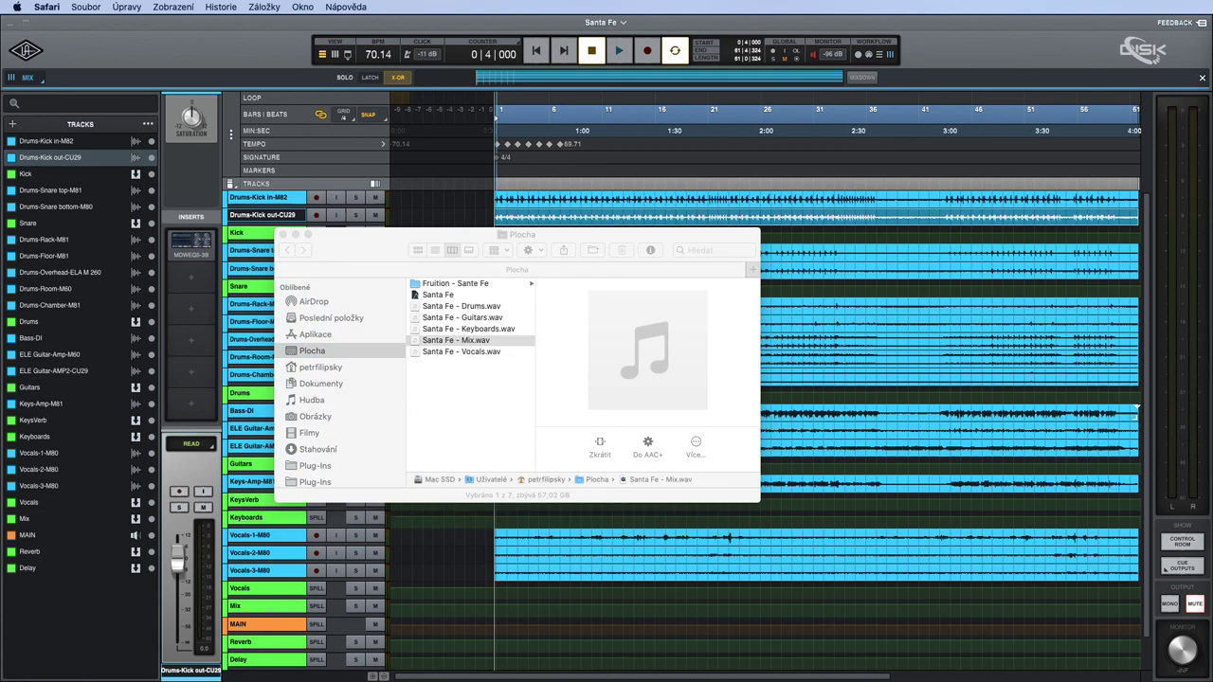